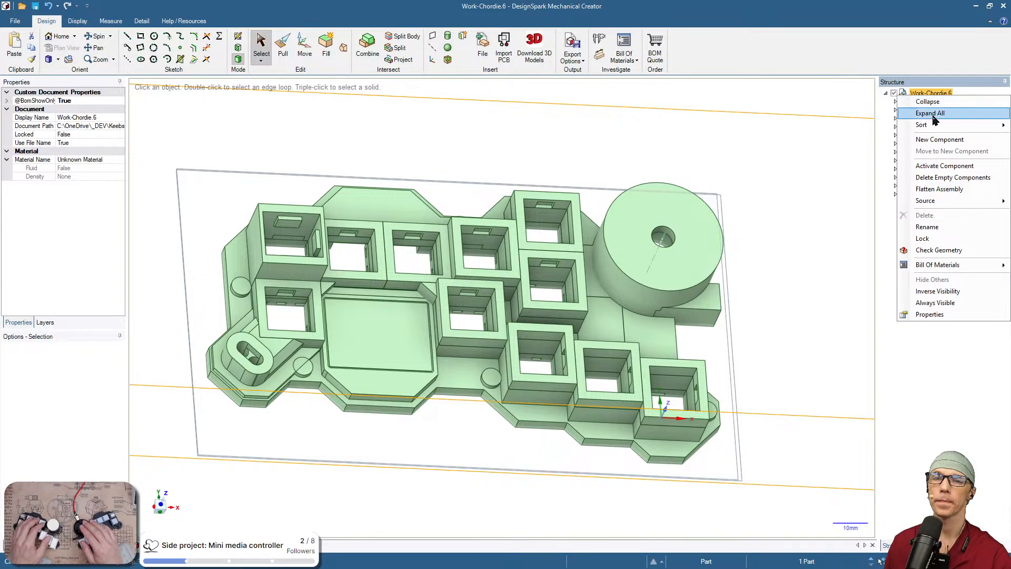
{"action": "left_click", "coordinate": [818, 167]}
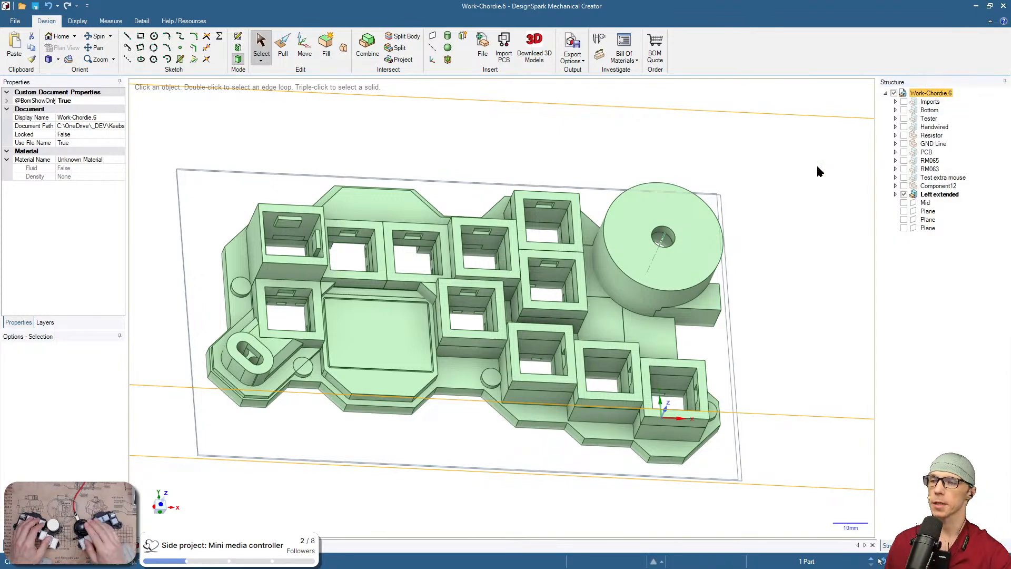
{"action": "left_click", "coordinate": [289, 273]}
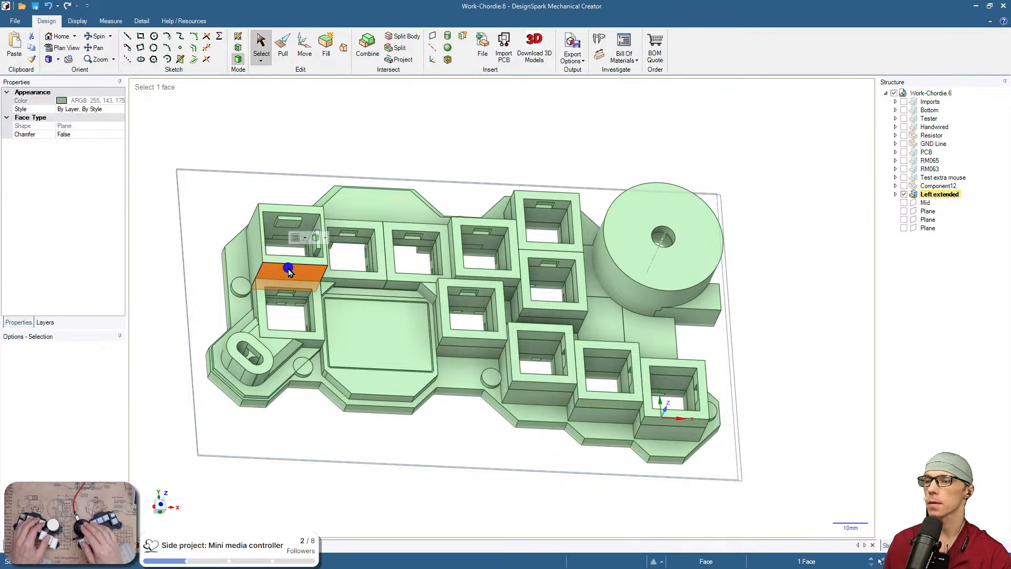
{"action": "left_click", "coordinate": [284, 261]}
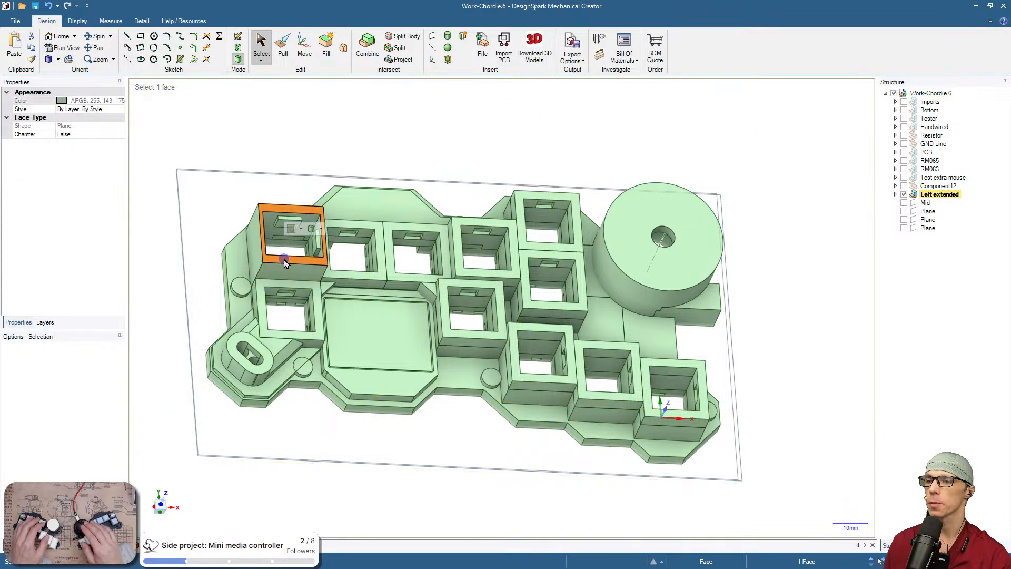
{"action": "middle_click_drag", "start_coordinate": [283, 260], "coordinate": [463, 339]}
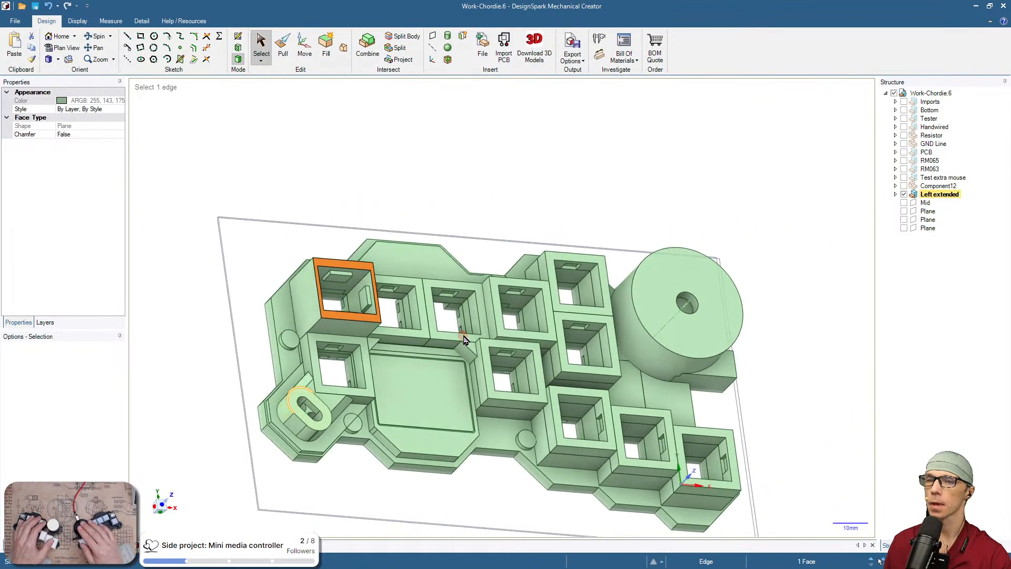
Expand the Left extended component and its Base and MX subcomponents to list their bodies in the structure tree
{"action": "left_click", "coordinate": [895, 194]}
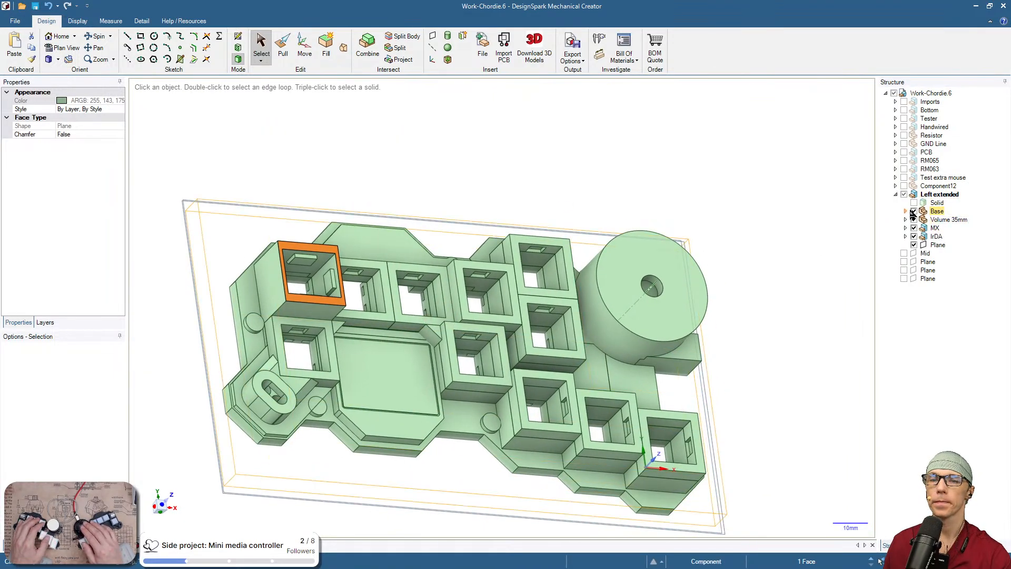
{"action": "left_click", "coordinate": [910, 211]}
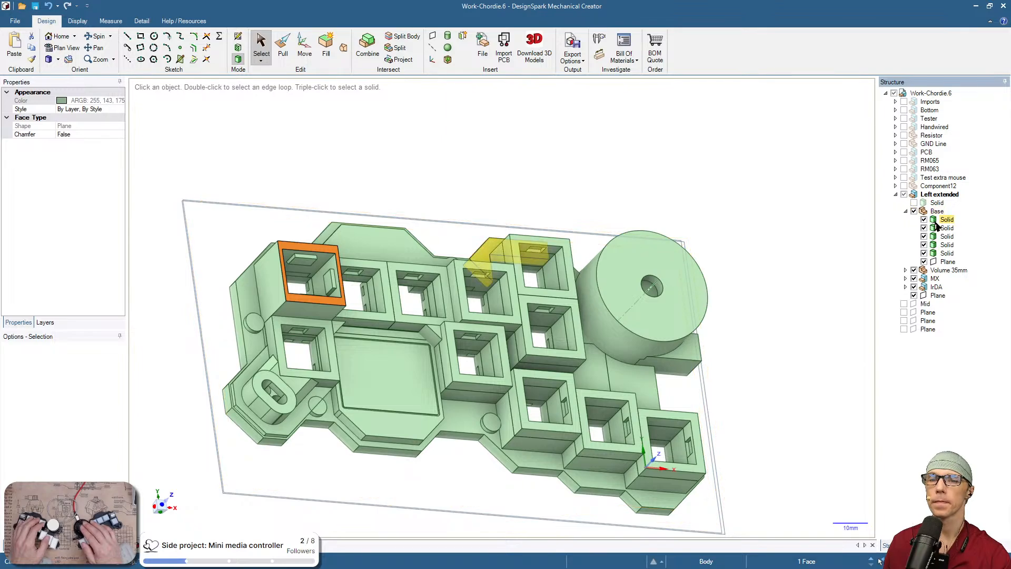
{"action": "left_click", "coordinate": [906, 279]}
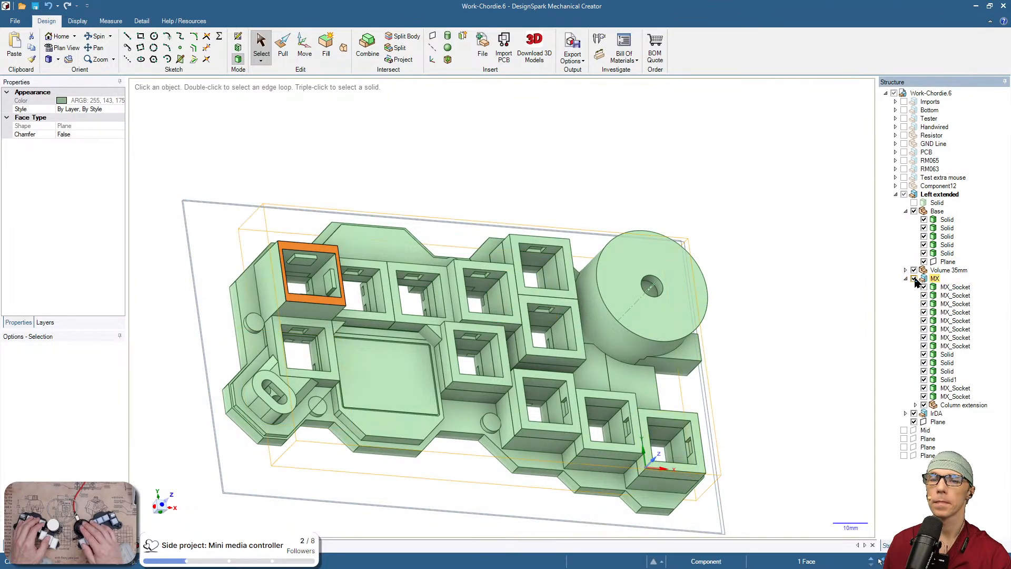
{"action": "left_click", "coordinate": [915, 279]}
{"action": "left_click", "coordinate": [915, 278]}
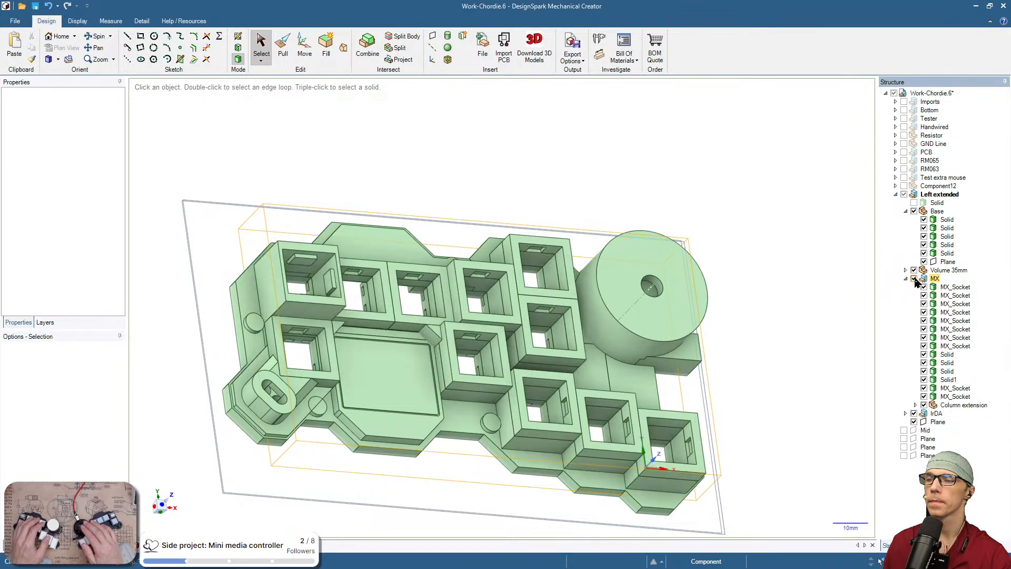
Identify the tall corner socket body in MX by toggling Solid1's visibility, rename it Encoder and leave it shown
{"action": "left_click", "coordinate": [924, 380]}
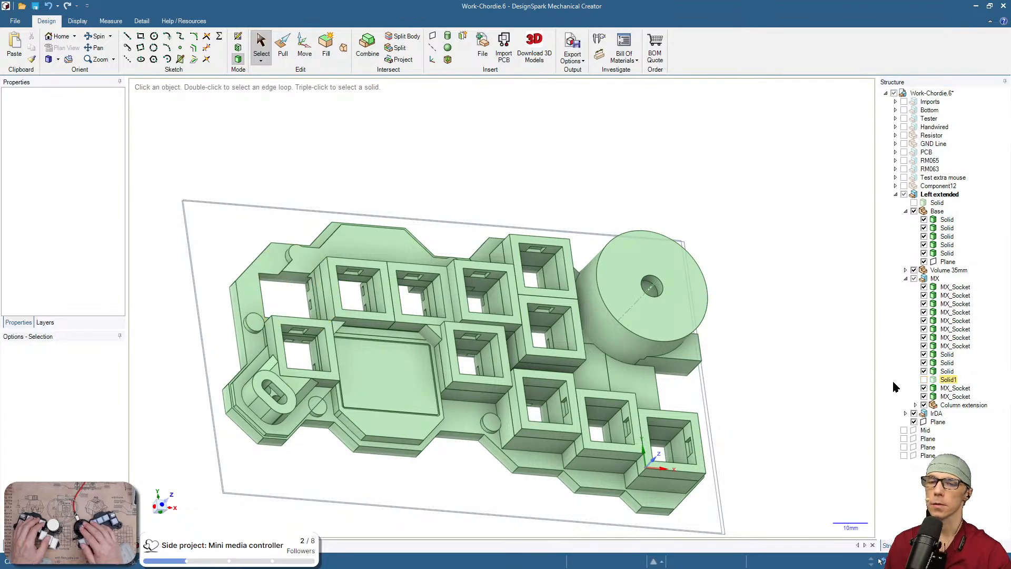
{"action": "left_click", "coordinate": [924, 379]}
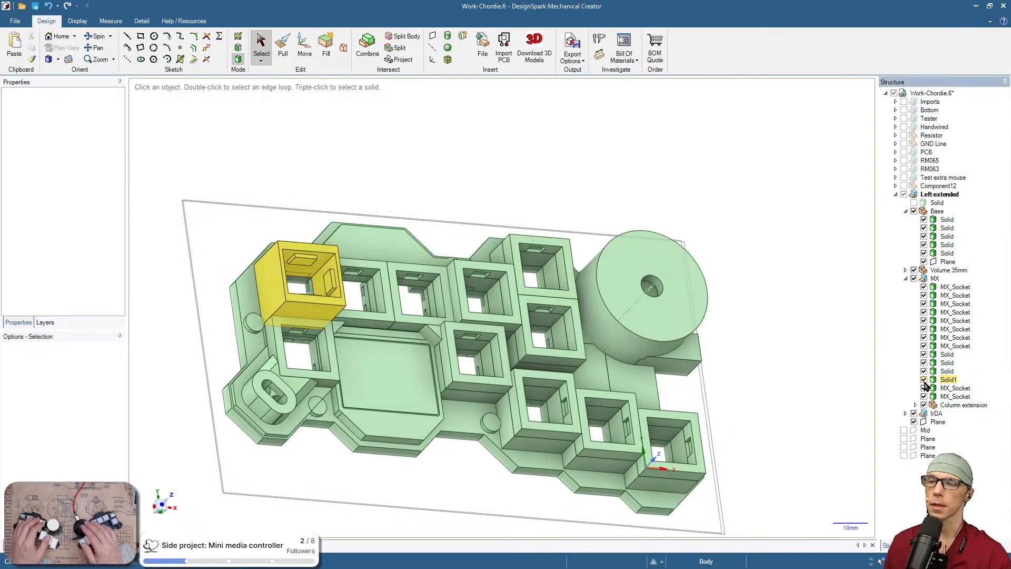
{"action": "left_click", "coordinate": [924, 380]}
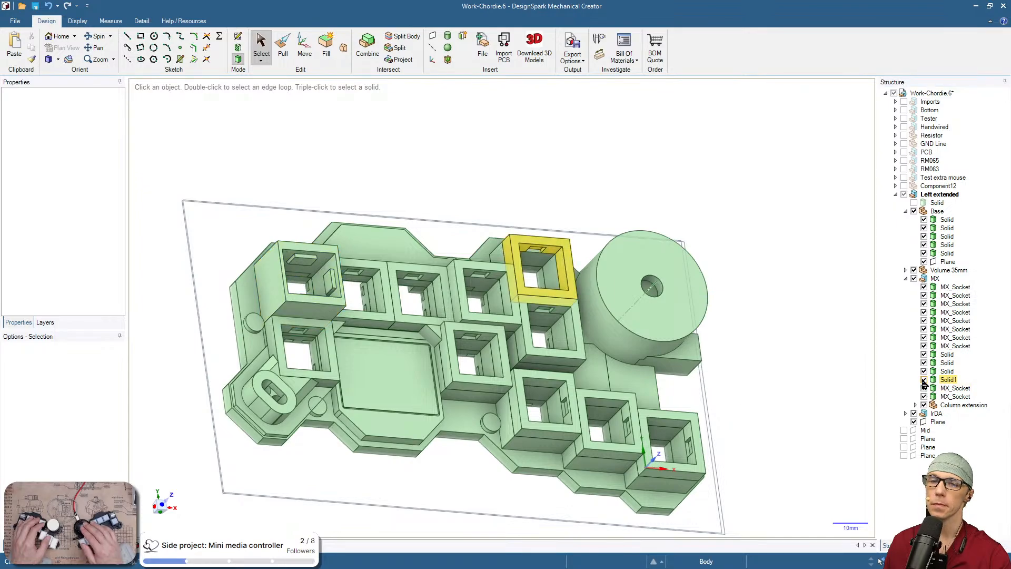
{"action": "left_click", "coordinate": [949, 379]}
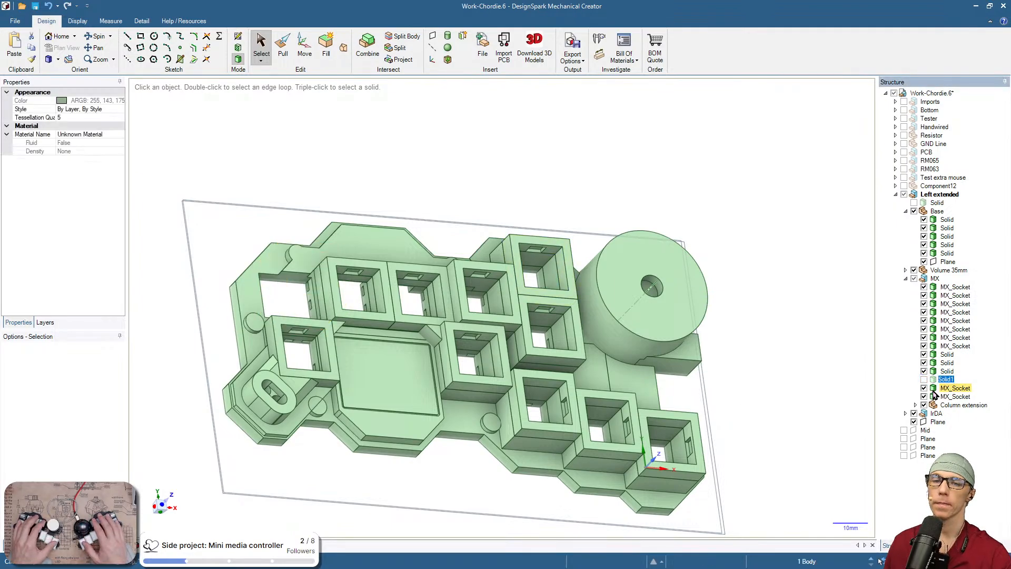
{"action": "left_click", "coordinate": [947, 380]}
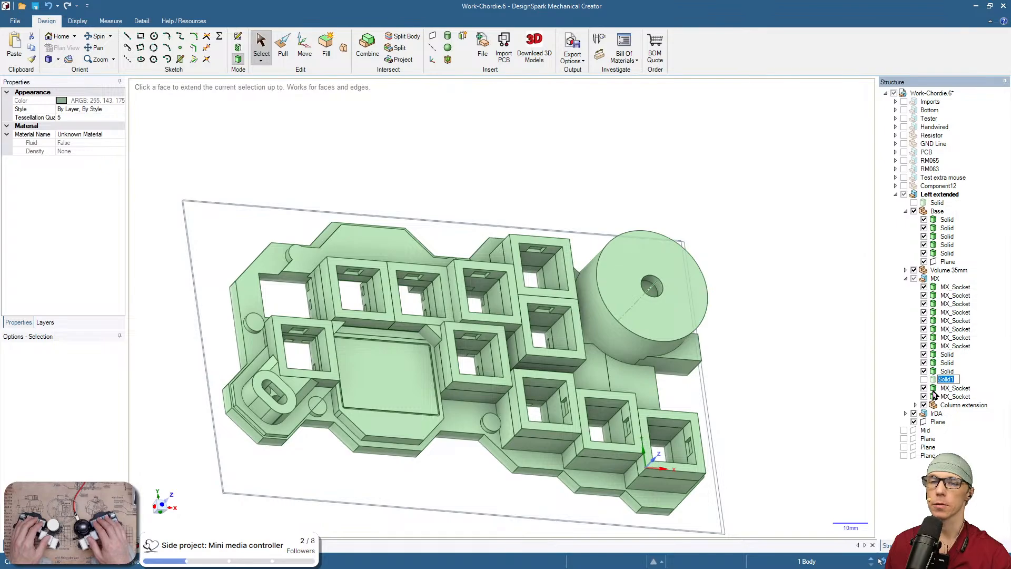
{"action": "type", "text": "Enc"}
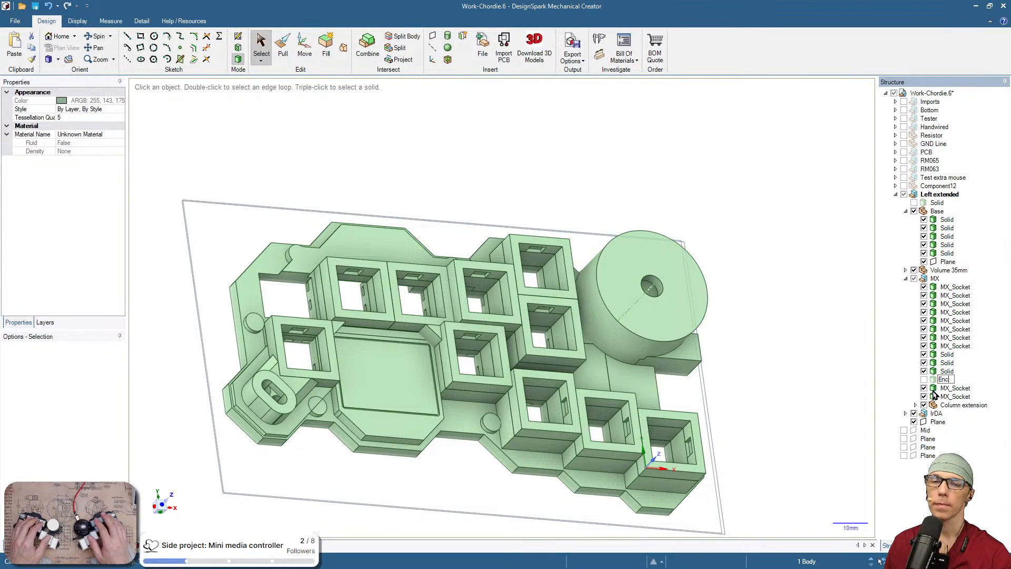
{"action": "type", "text": "oder"}
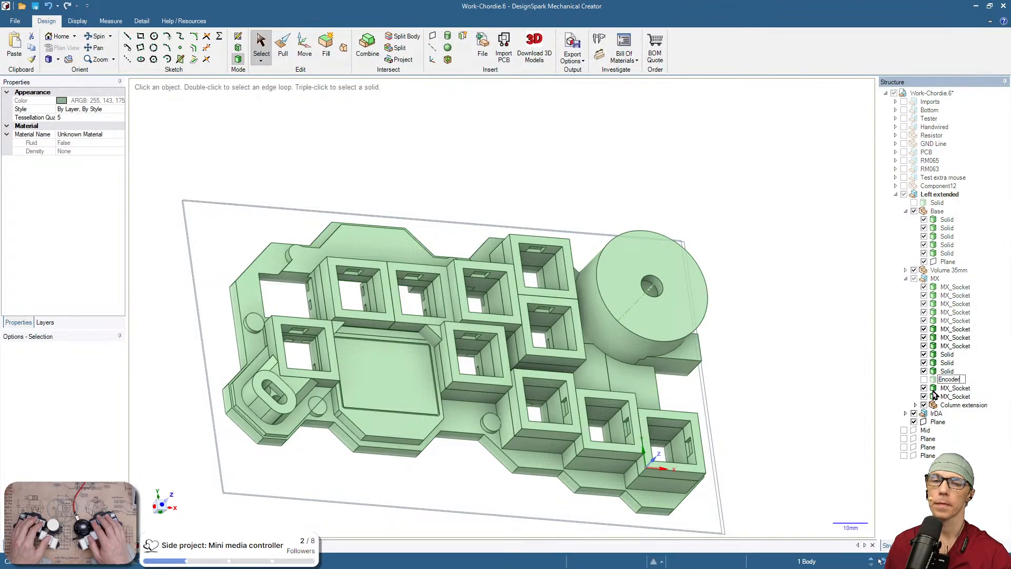
{"action": "key", "text": "Return"}
{"action": "left_click", "coordinate": [924, 379]}
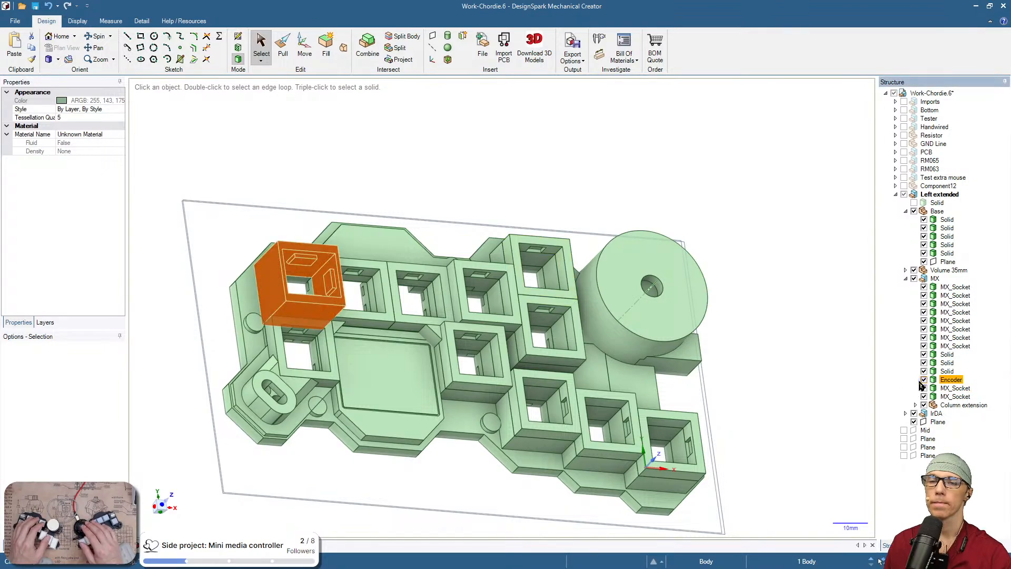
{"action": "left_click", "coordinate": [770, 409]}
{"action": "middle_click_drag", "start_coordinate": [770, 409], "coordinate": [766, 384], "text": "shift"}
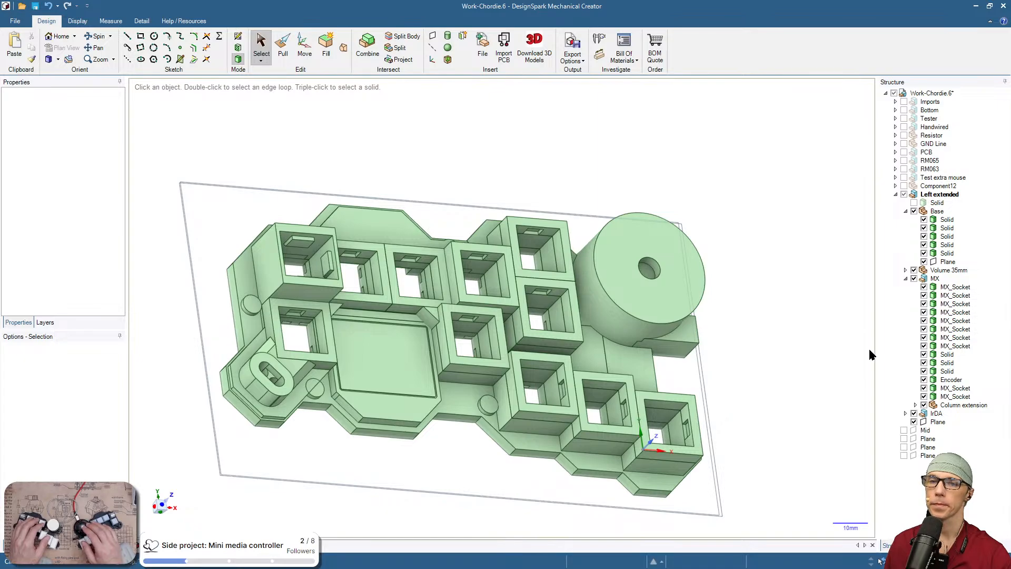
Create a new component named EC11A under the root Work-Chordie.6 design
{"action": "right_click", "coordinate": [930, 94]}
{"action": "left_click", "coordinate": [940, 137]}
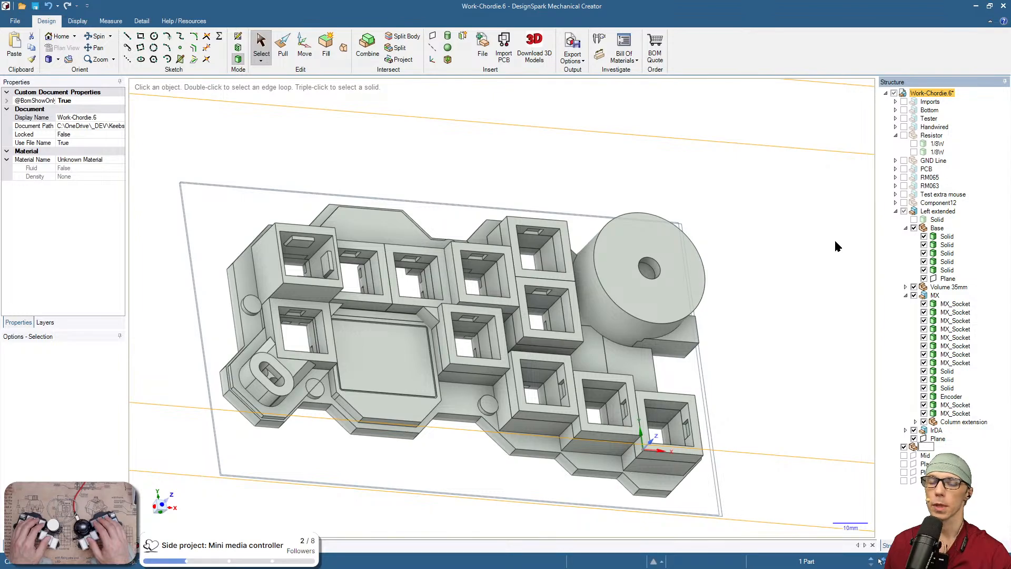
{"action": "type", "text": "EC11A"}
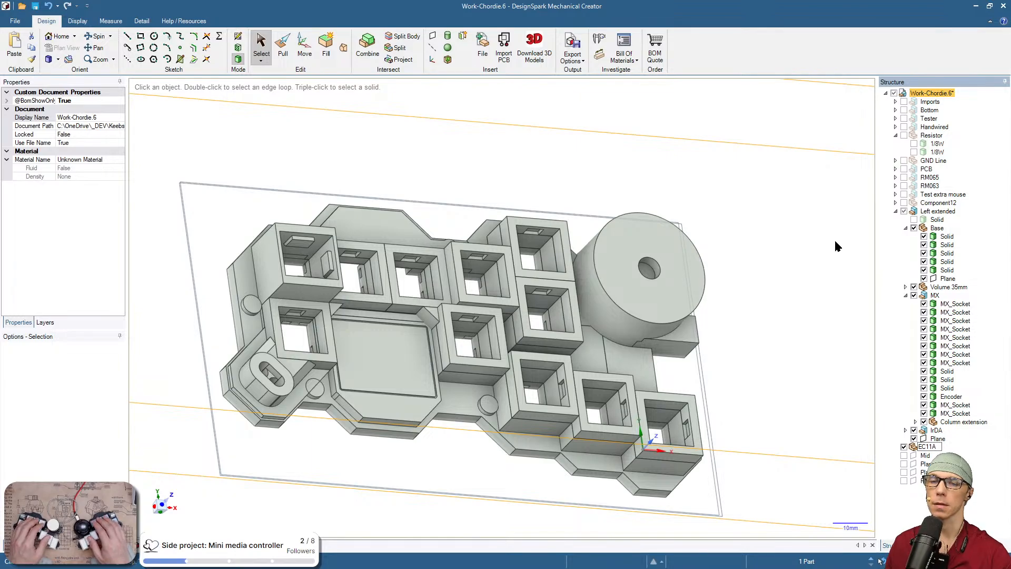
{"action": "key", "text": "Return"}
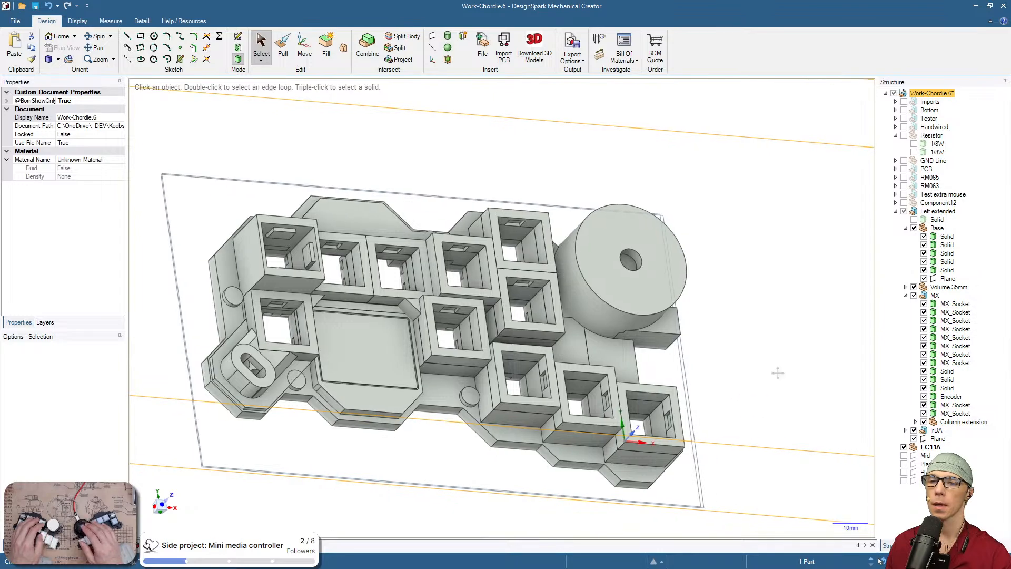
Sketch a 12.1 mm by 12.1 mm square in empty space beside the keyboard model, within the EC11A component
{"action": "left_click", "coordinate": [573, 241]}
{"action": "key", "text": "k"}
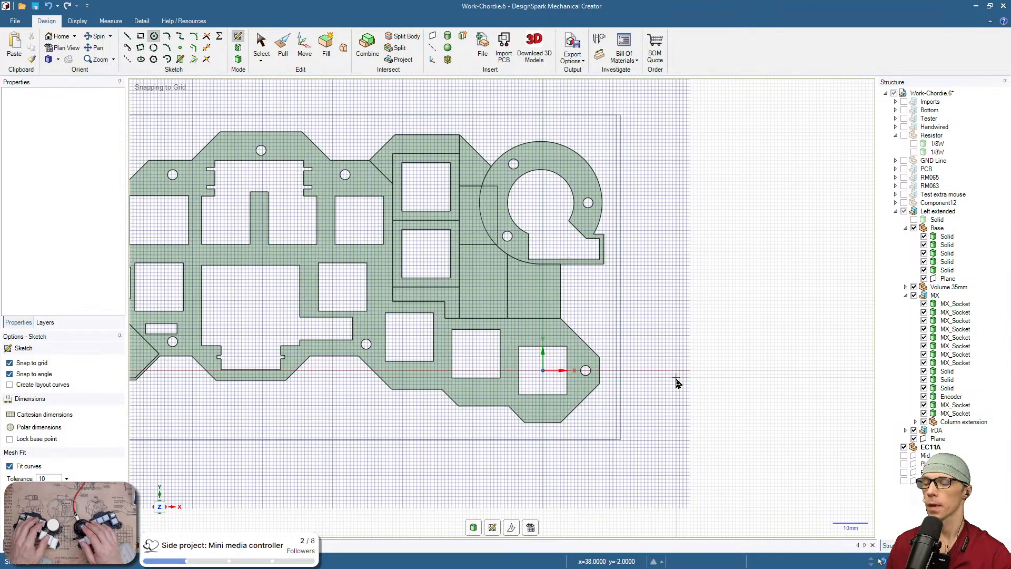
{"action": "key", "text": "r"}
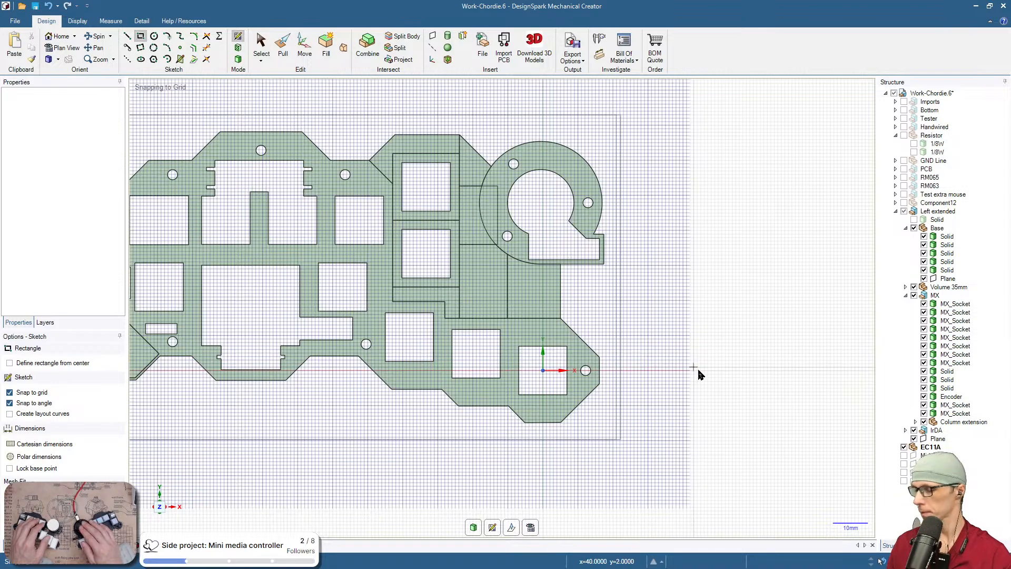
{"action": "left_click", "coordinate": [669, 349]}
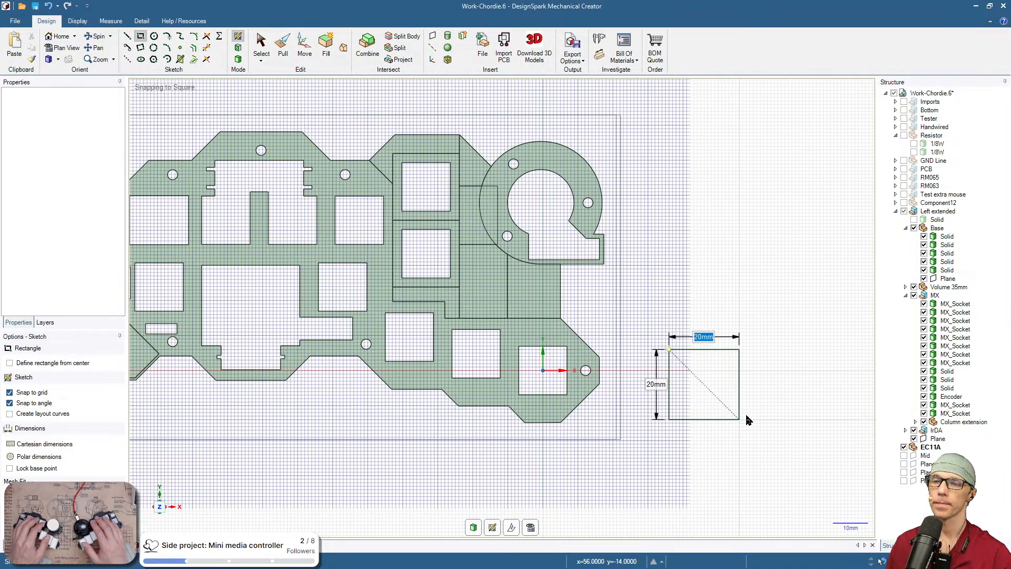
{"action": "type", "text": "12.1"}
{"action": "key", "text": "Tab"}
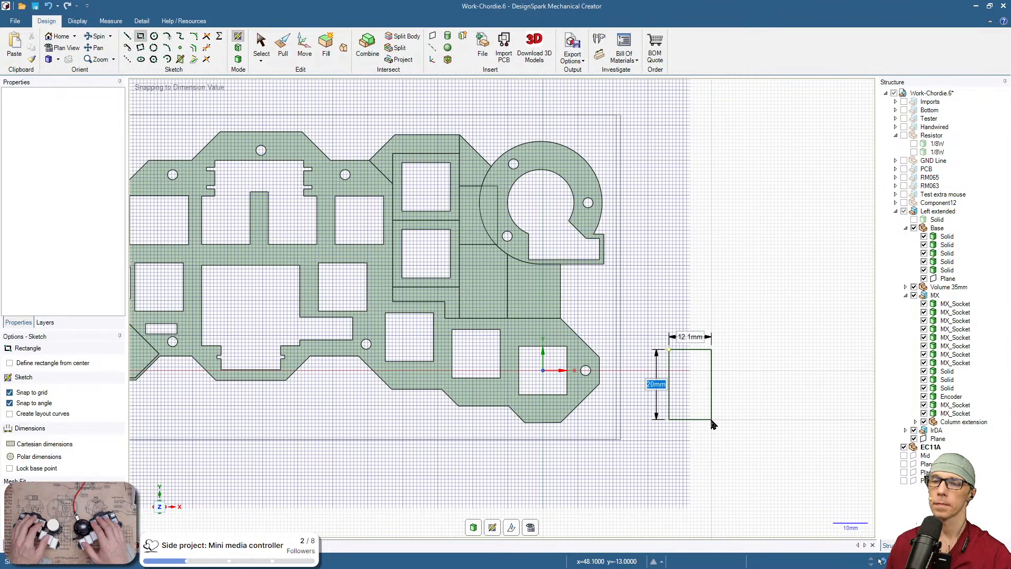
{"action": "type", "text": "12.1"}
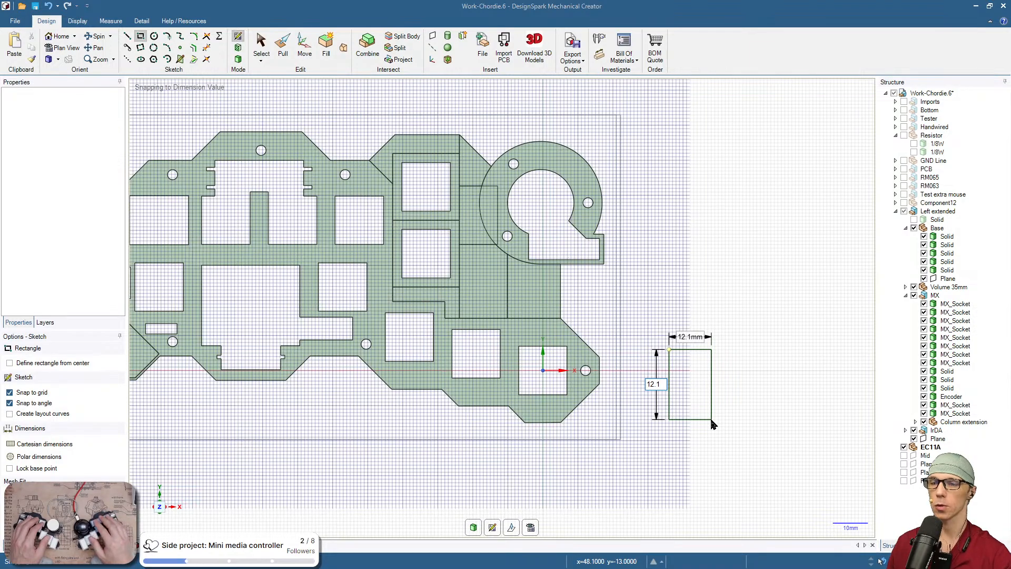
{"action": "key", "text": "Return"}
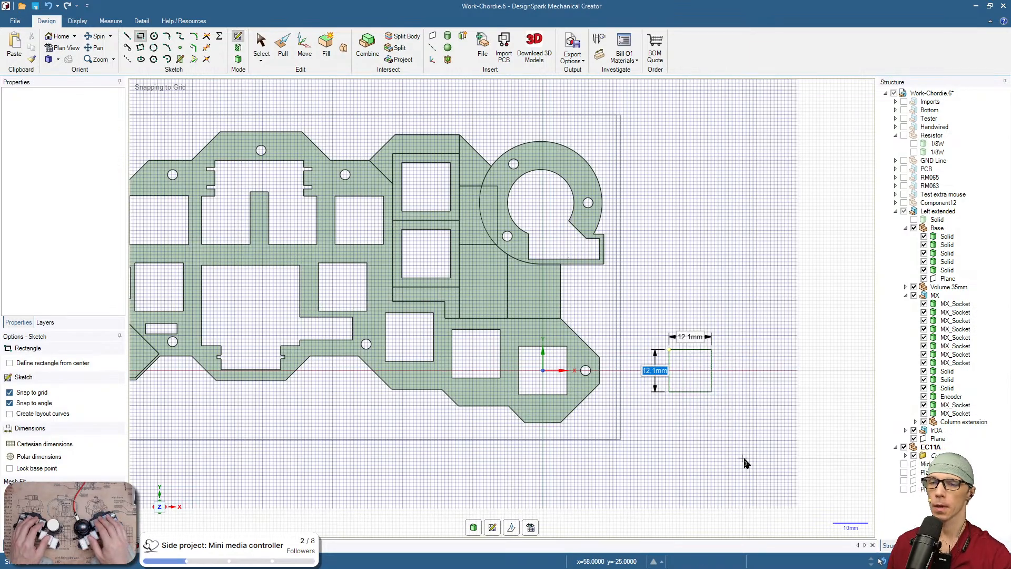
Pull the 12.1 mm square face upward 6.5 mm into a solid encoder body
{"action": "key", "text": "p"}
{"action": "middle_click_drag", "start_coordinate": [760, 423], "coordinate": [745, 282]}
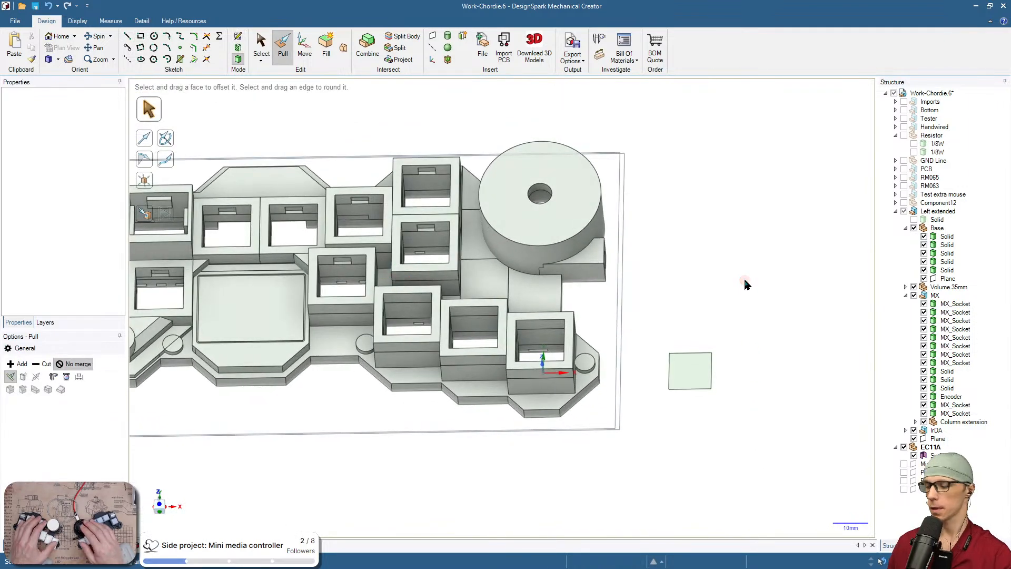
{"action": "left_click", "coordinate": [691, 372]}
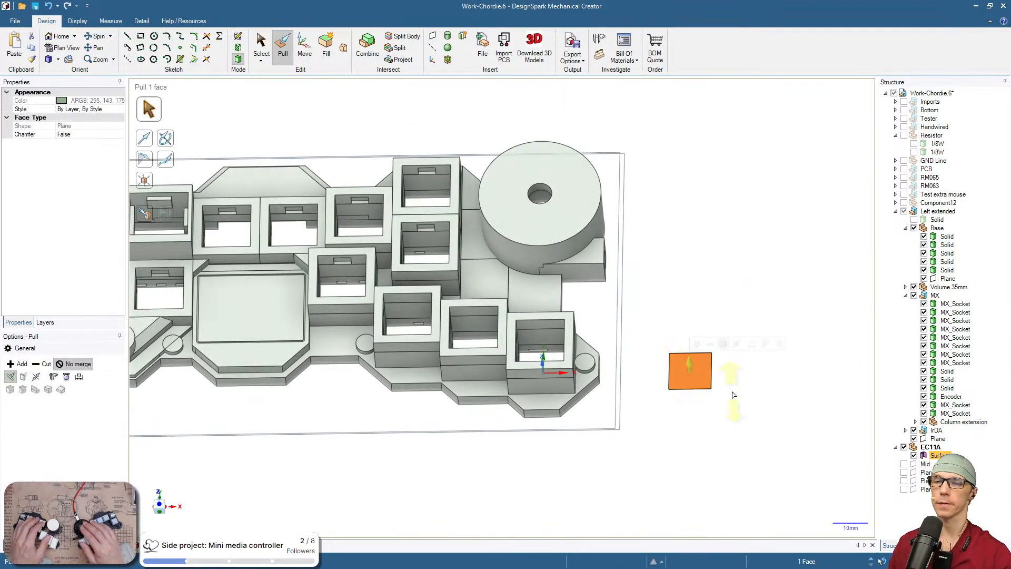
{"action": "type", "text": "1"}
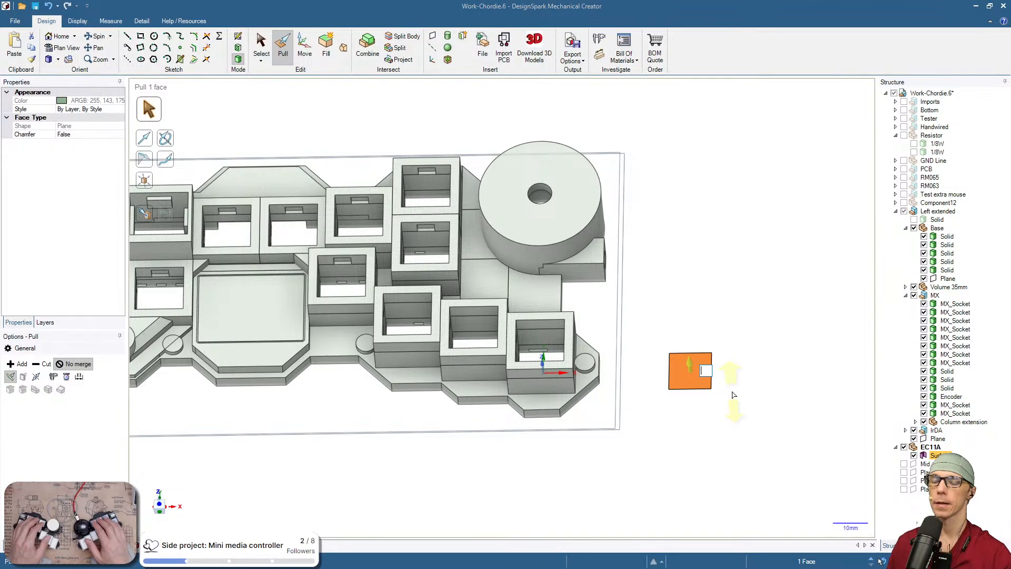
{"action": "type", "text": ".5"}
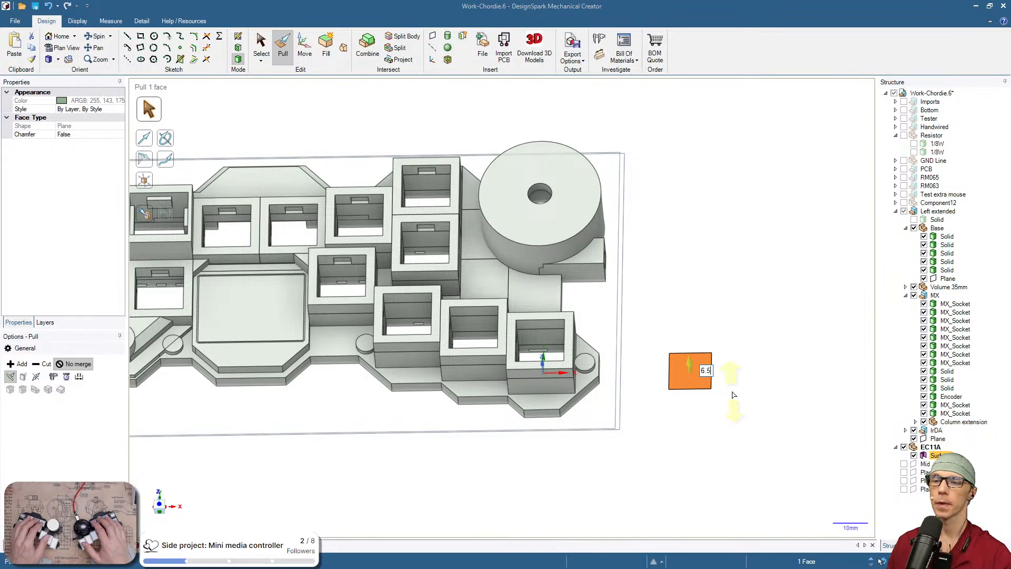
{"action": "key", "text": "Return"}
{"action": "left_click", "coordinate": [736, 390]}
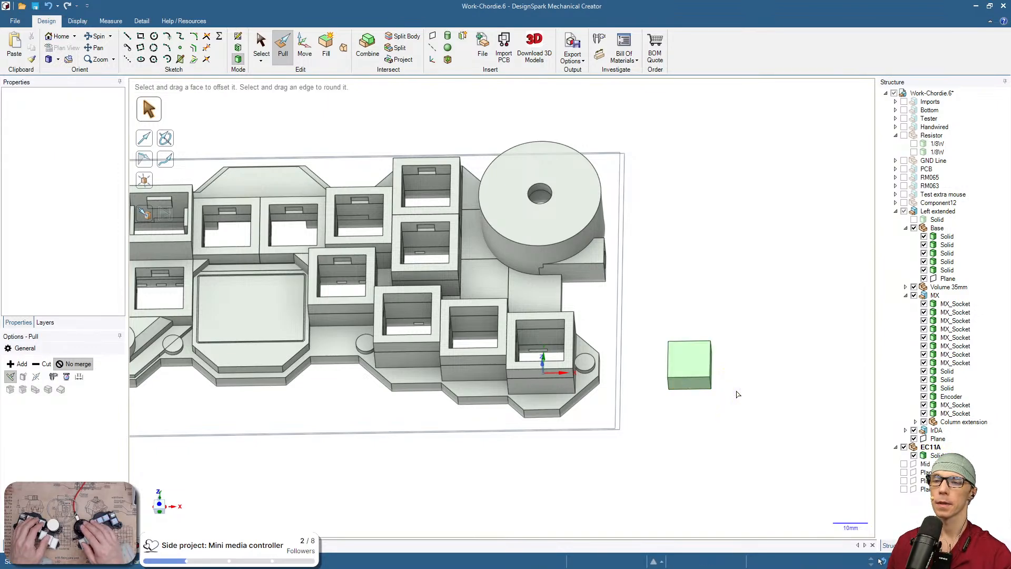
Sketch a 7 mm diameter circle centred on the top face of the encoder block
{"action": "key", "text": "c"}
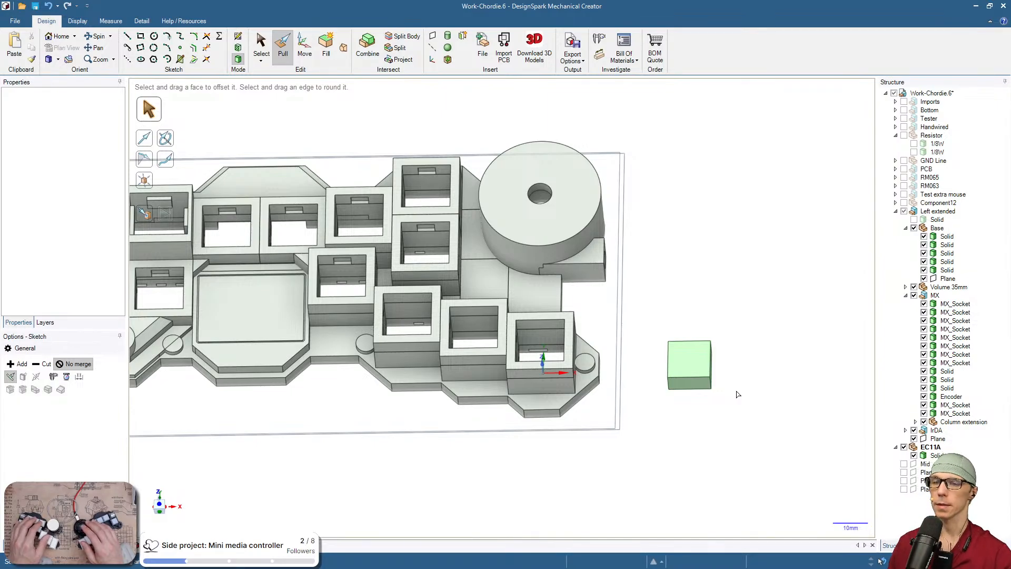
{"action": "left_click", "coordinate": [689, 357]}
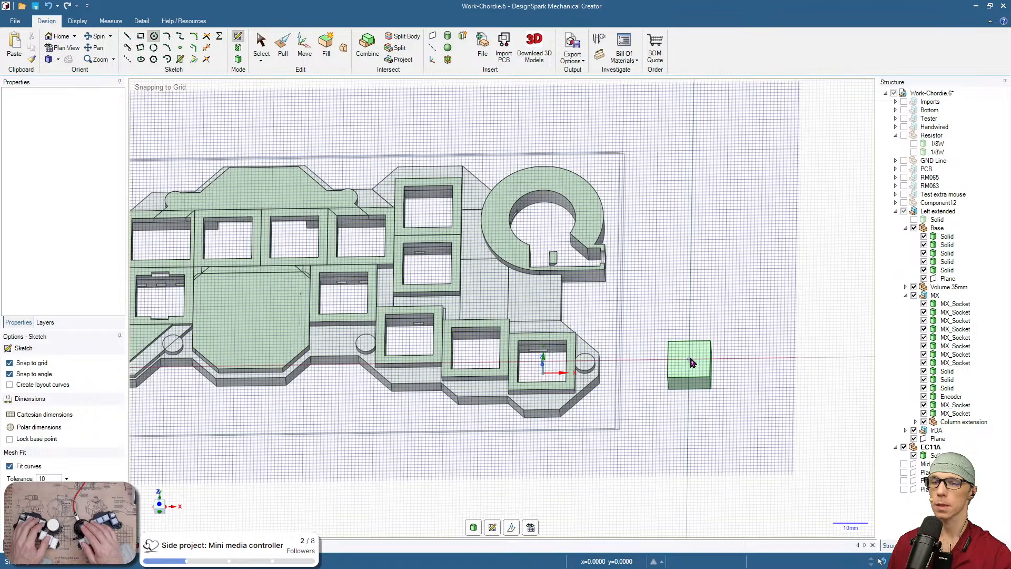
{"action": "left_click", "coordinate": [690, 359]}
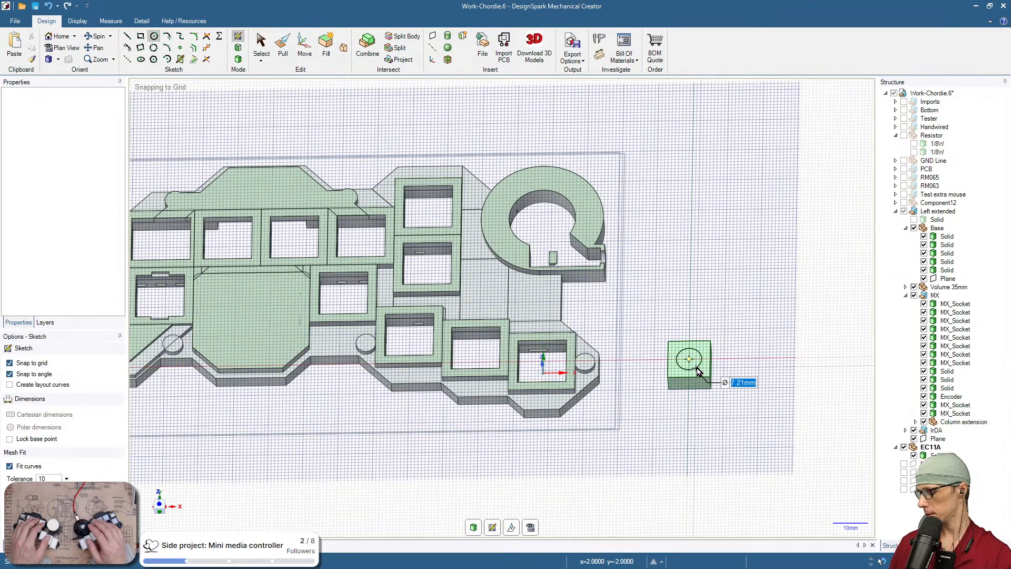
{"action": "type", "text": "7"}
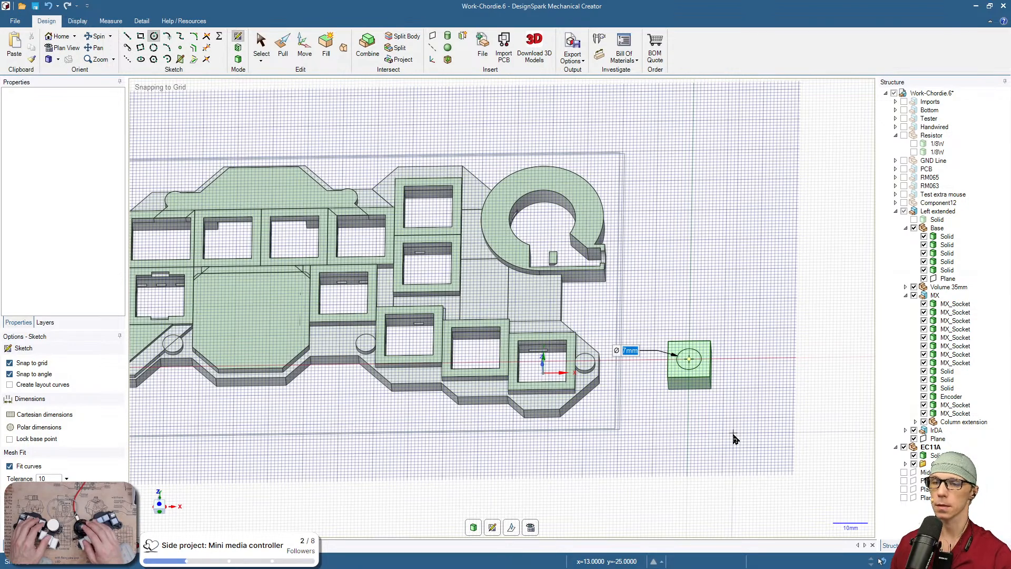
{"action": "type", "text": "15"}
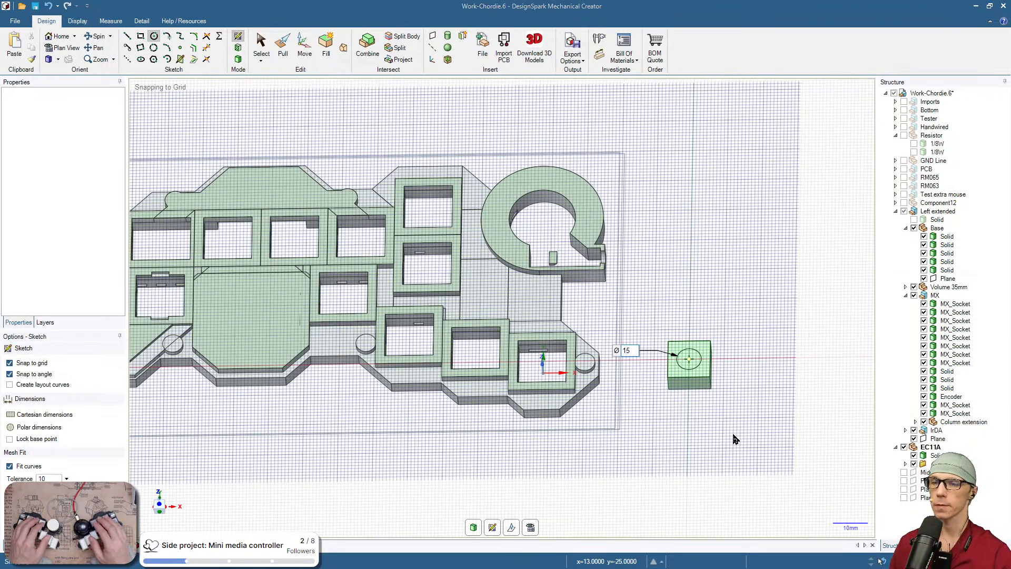
{"action": "key", "text": "Return"}
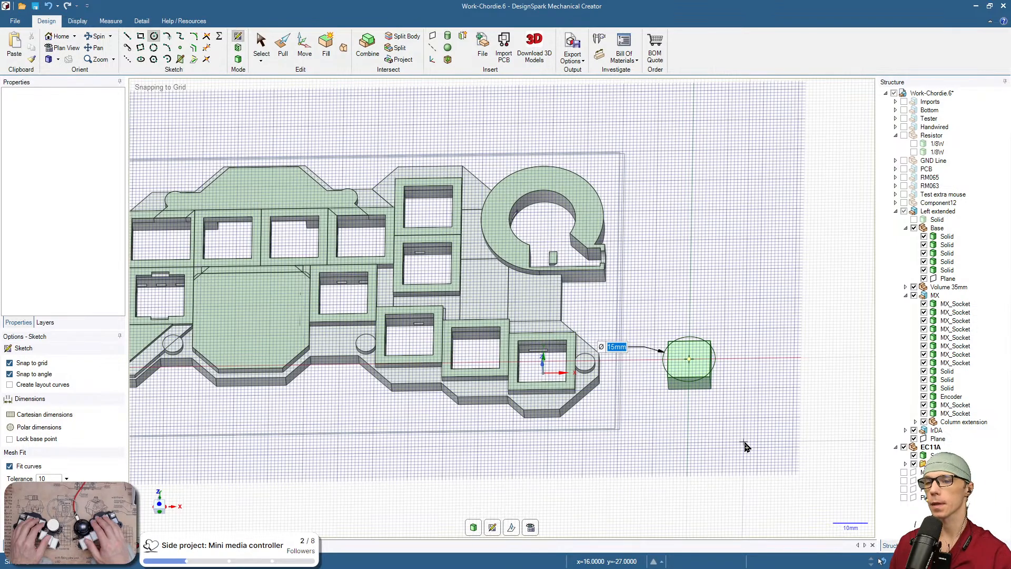
{"action": "type", "text": "2"}
{"action": "key", "text": "Return"}
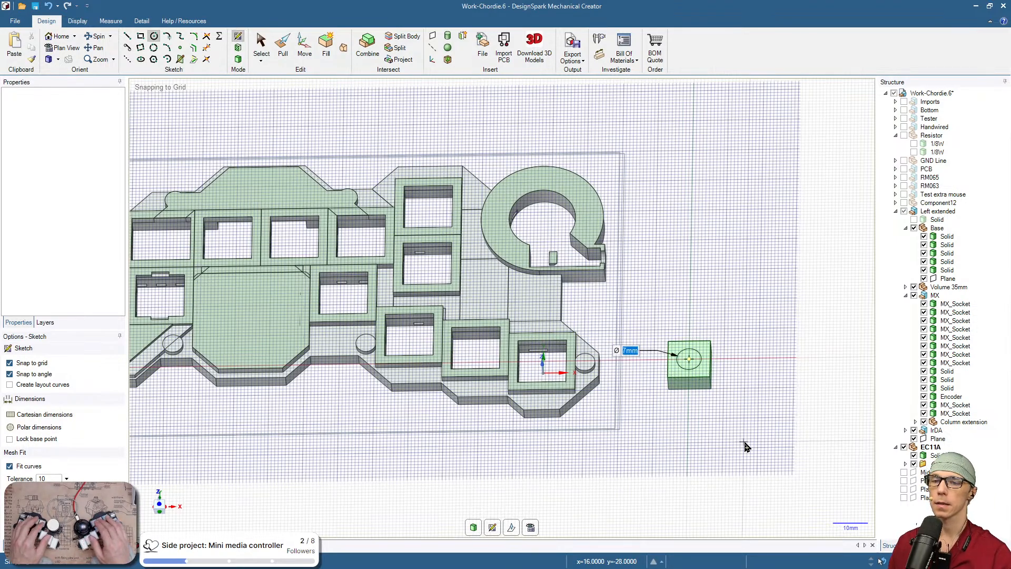
Pull the circle on top of the encoder block upward 15 mm to form the round shaft
{"action": "key", "text": "p"}
{"action": "left_click", "coordinate": [688, 360]}
{"action": "type", "text": "15"}
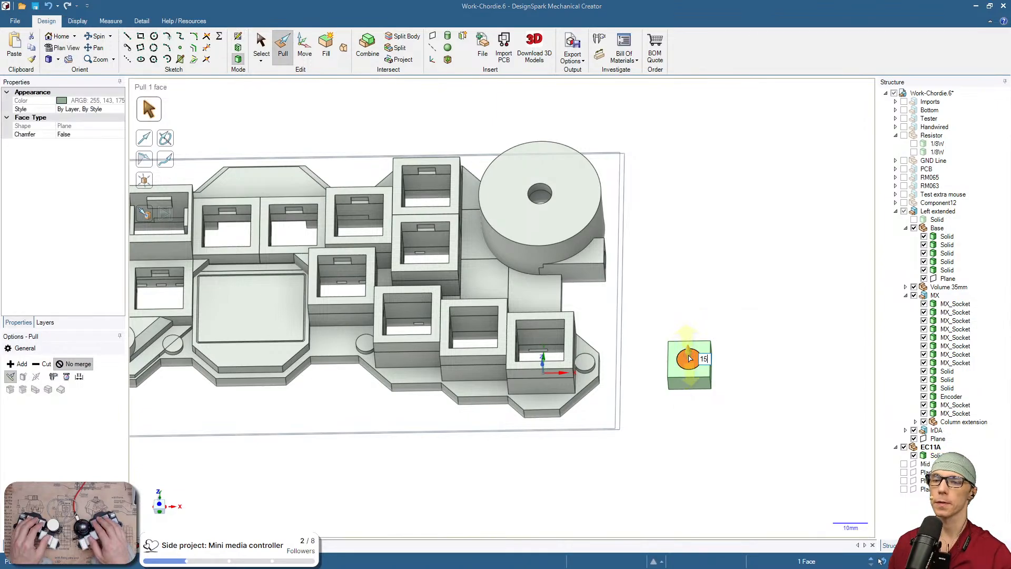
{"action": "key", "text": "Return"}
{"action": "left_click", "coordinate": [763, 393]}
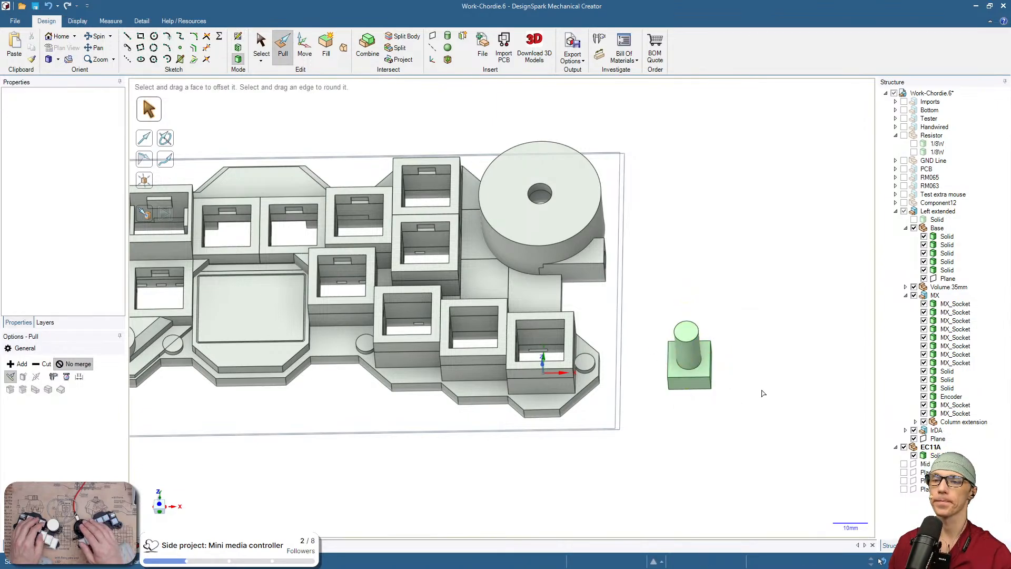
{"action": "middle_click_drag", "start_coordinate": [760, 378], "coordinate": [800, 385], "text": "shift"}
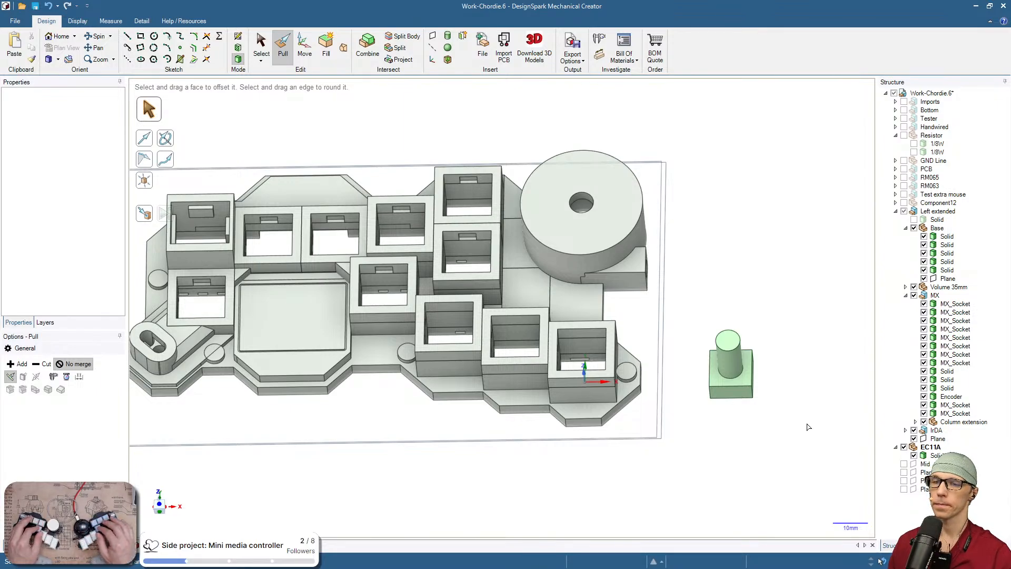
Switch to the AliExpress encoder listing, check the dimensioned product photo, and return to DesignSpark Mechanical
{"action": "key", "text": "super+Tab"}
{"action": "left_click", "coordinate": [610, 316]}
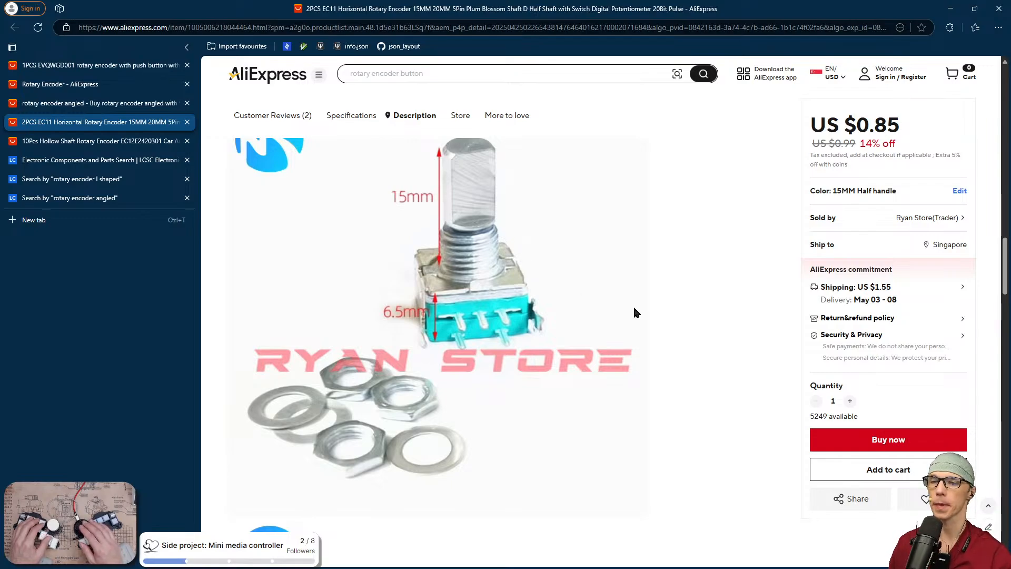
{"action": "key", "text": "super+Tab"}
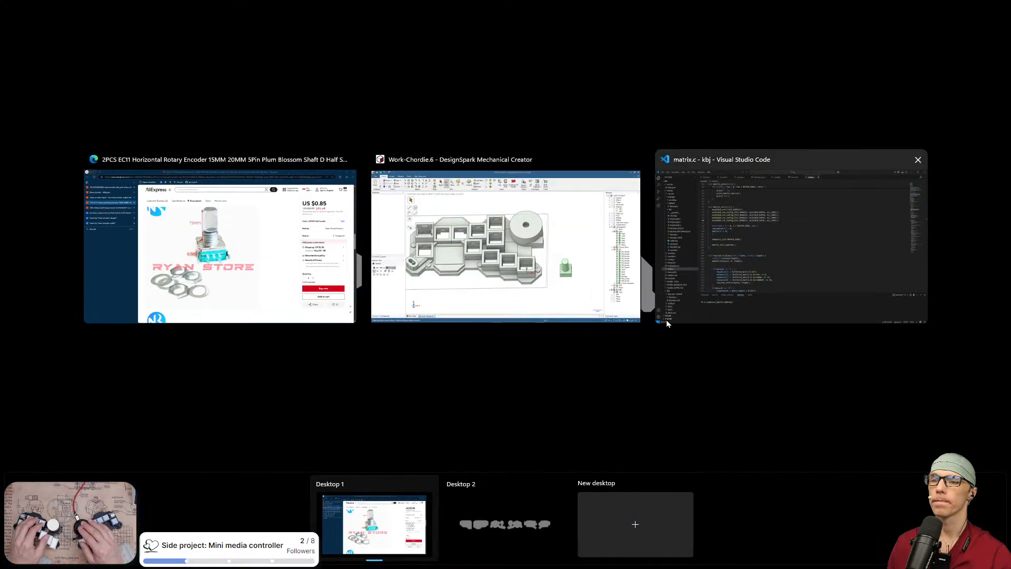
{"action": "left_click", "coordinate": [548, 277]}
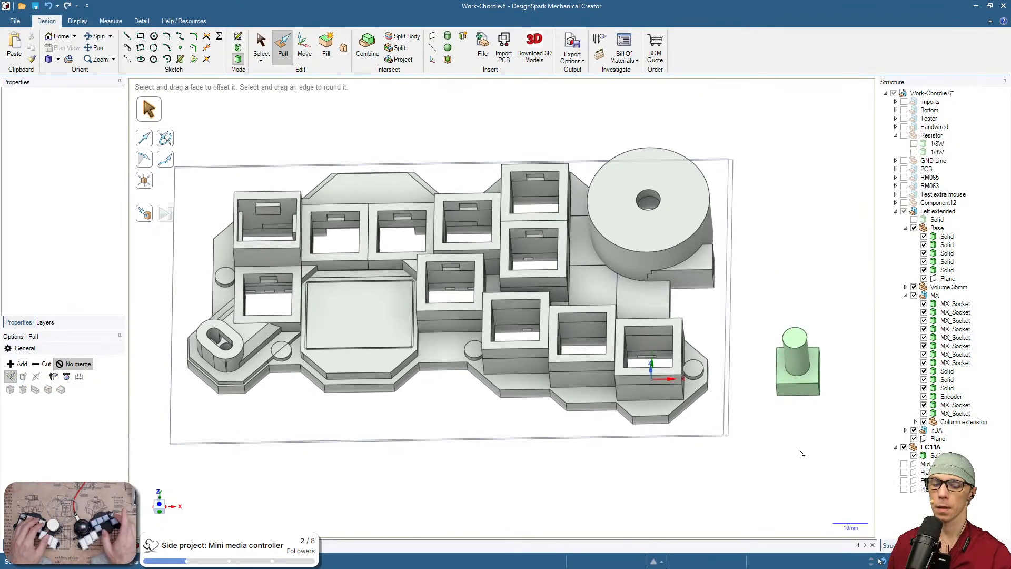
{"action": "key", "text": "i"}
{"action": "left_click", "coordinate": [801, 393]}
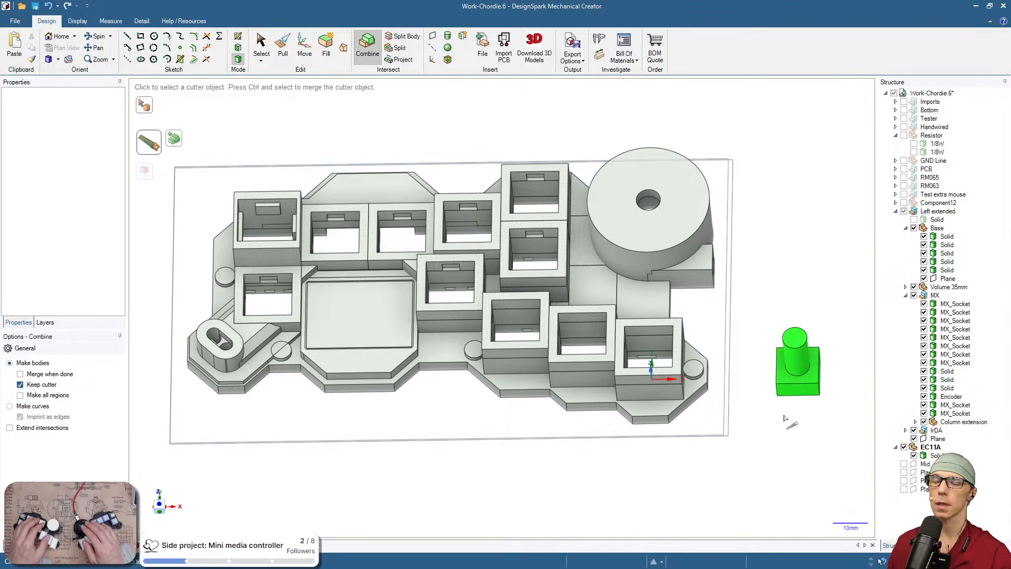
{"action": "key", "text": "Escape"}
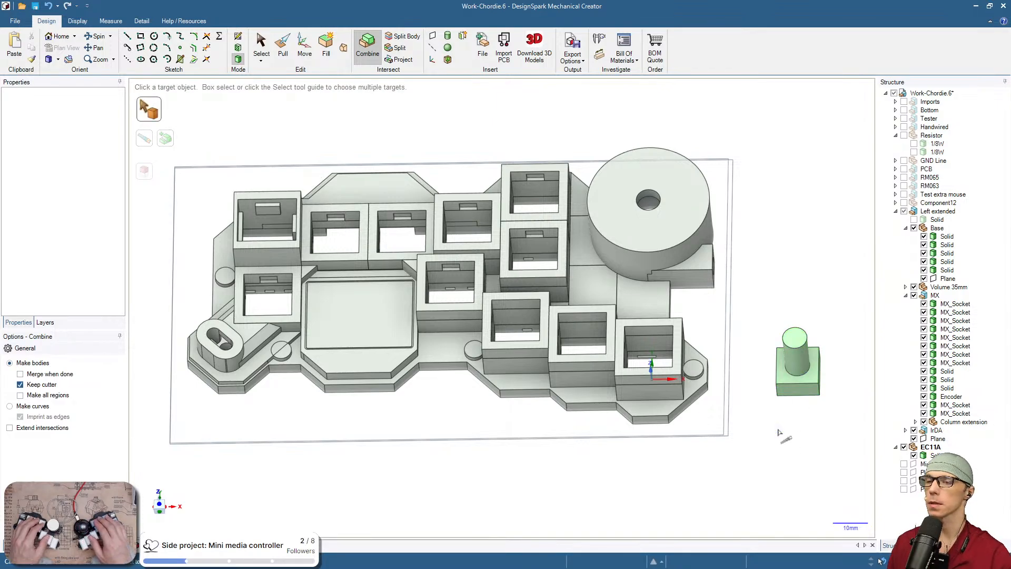
{"action": "key", "text": "Escape"}
Rotate the whole encoder body 90 degrees so its shaft lies horizontally, pointing along the X axis
{"action": "mouse_move", "coordinate": [792, 451]}
{"action": "middle_mouse_down", "text": "shift"}
{"action": "mouse_move", "coordinate": [776, 447]}
{"action": "mouse_move", "coordinate": [809, 452]}
{"action": "mouse_move", "coordinate": [789, 488]}
{"action": "middle_mouse_up", "text": "shift"}
{"action": "triple_click", "coordinate": [827, 397]}
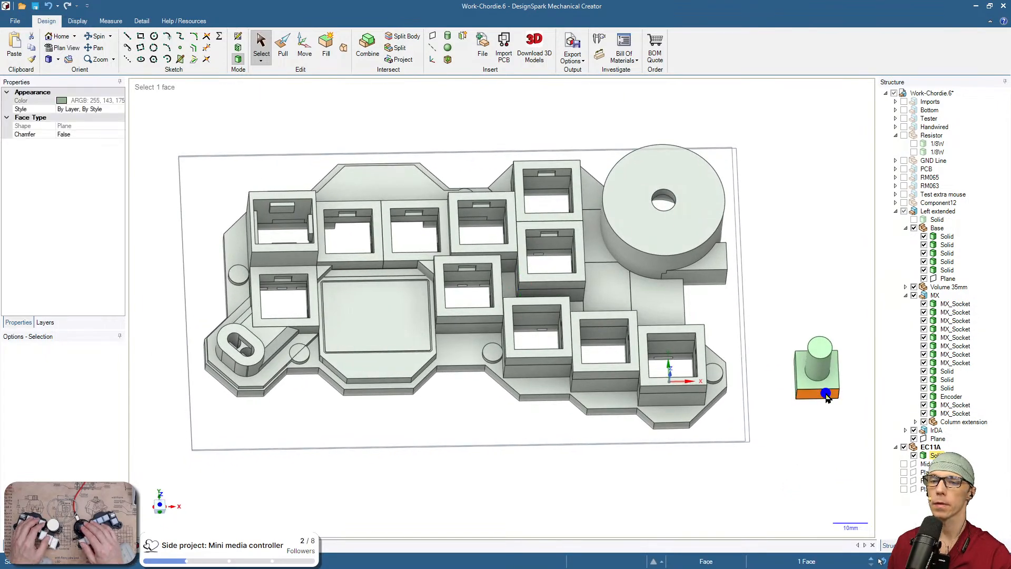
{"action": "key", "text": "m"}
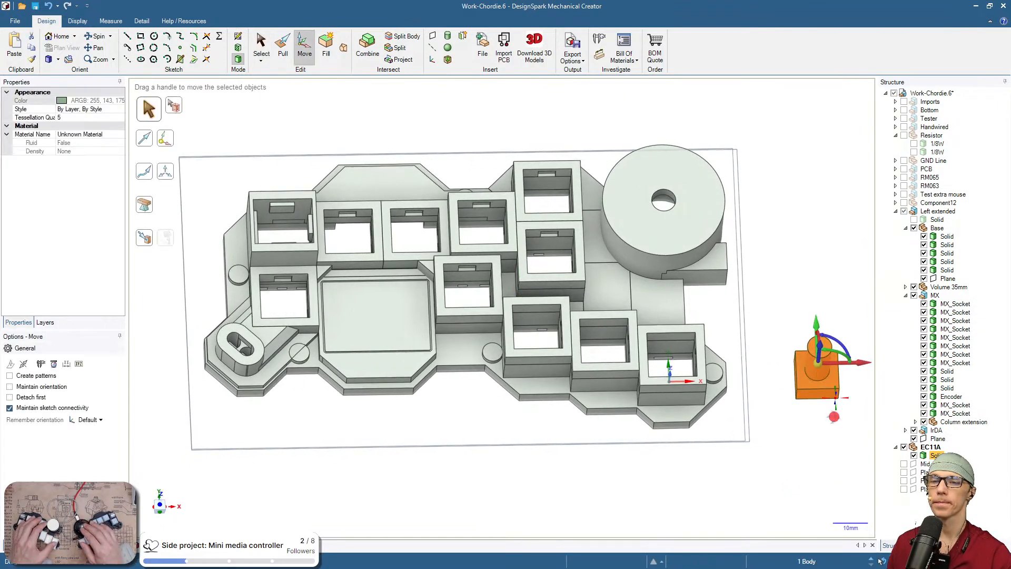
{"action": "middle_click_drag", "start_coordinate": [827, 396], "coordinate": [830, 350]}
{"action": "left_click", "coordinate": [830, 341]}
{"action": "type", "text": "90"}
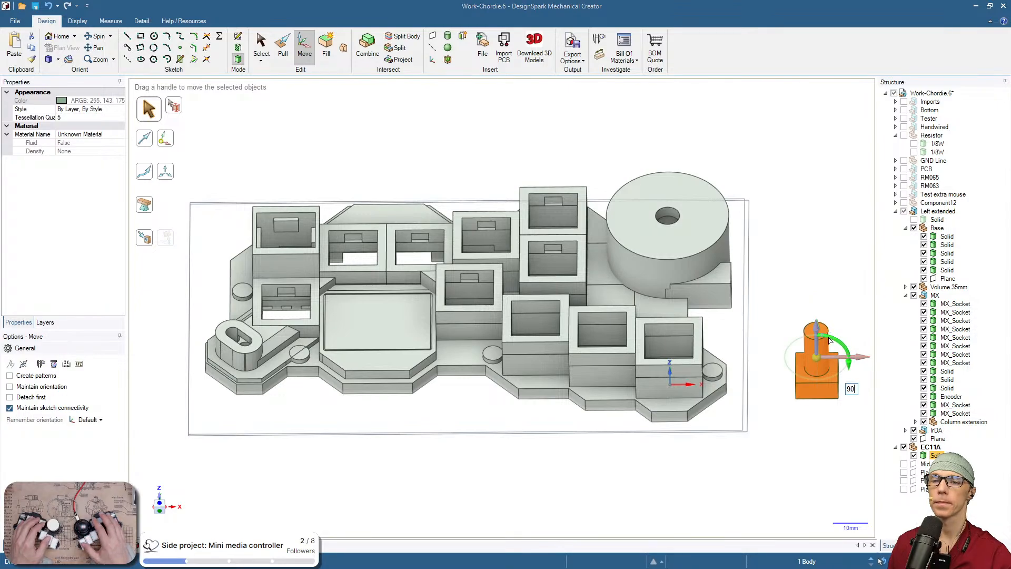
{"action": "key", "text": "Return"}
{"action": "left_click", "coordinate": [799, 416]}
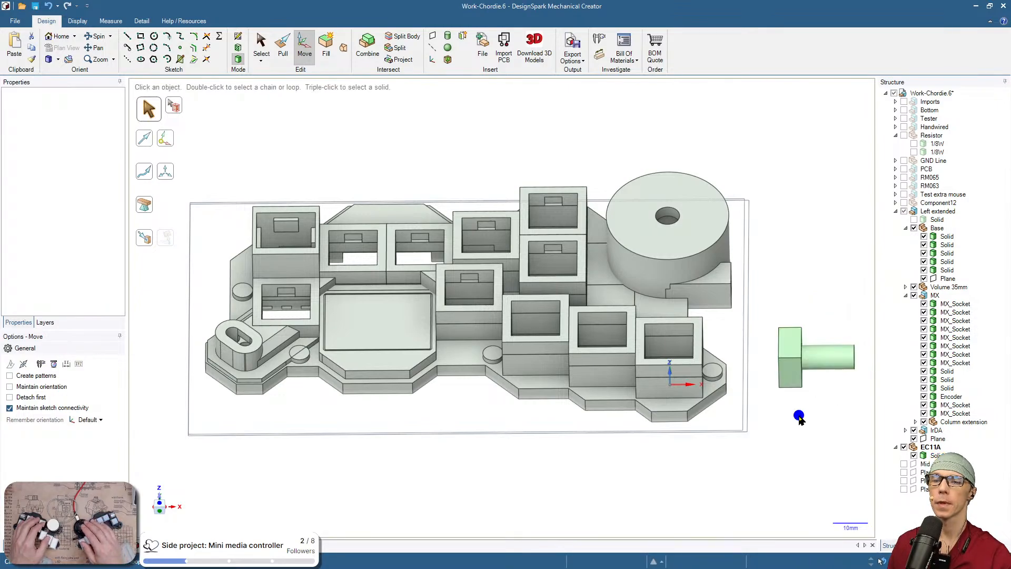
Move the encoder body across the keyboard to the outer side of the encoder socket, with its shaft pointing into the socket
{"action": "mouse_move", "coordinate": [799, 416]}
{"action": "middle_mouse_down"}
{"action": "mouse_move", "coordinate": [784, 462]}
{"action": "mouse_move", "coordinate": [785, 420]}
{"action": "middle_mouse_up"}
{"action": "left_click", "coordinate": [789, 359]}
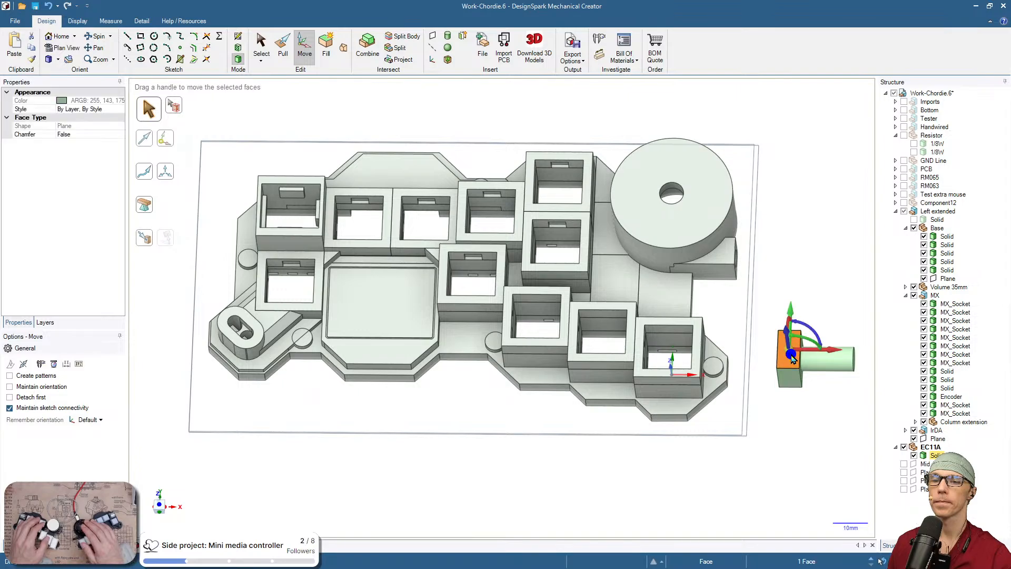
{"action": "left_click_drag", "start_coordinate": [850, 370], "coordinate": [256, 176]}
{"action": "middle_click_drag", "start_coordinate": [364, 263], "coordinate": [517, 270], "text": "shift"}
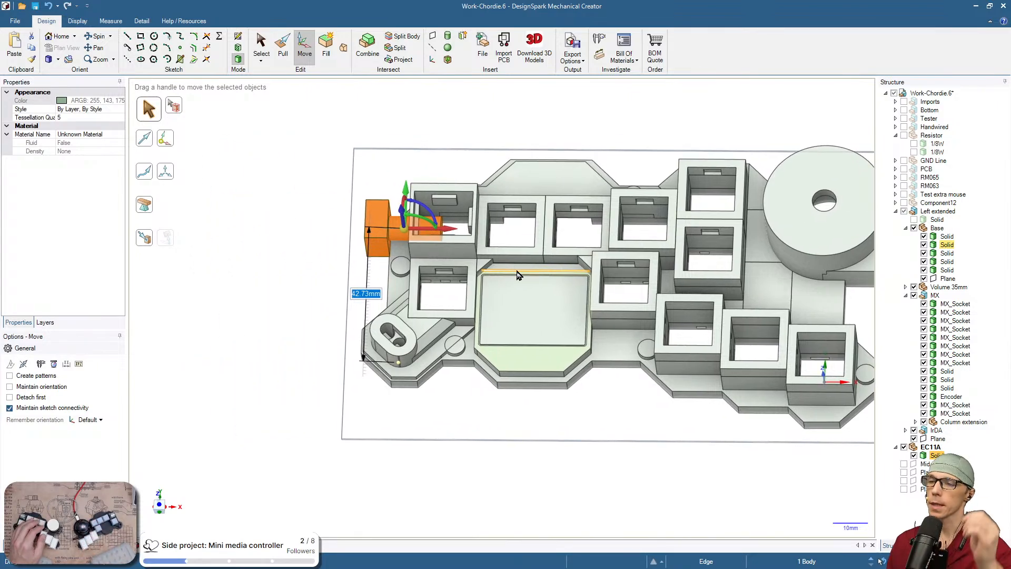
{"action": "middle_click_drag", "start_coordinate": [485, 313], "coordinate": [604, 224]}
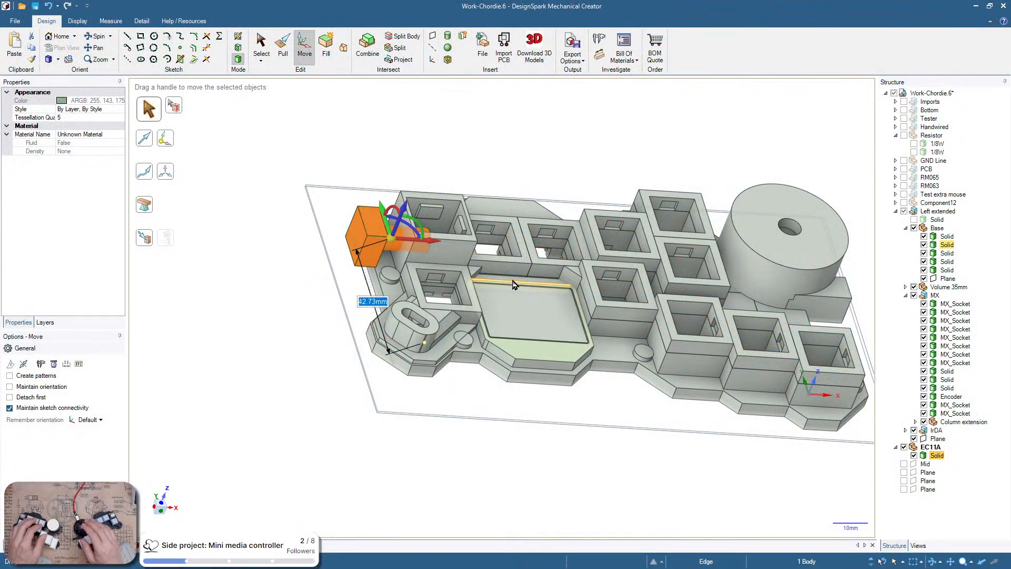
{"action": "left_click", "coordinate": [285, 334]}
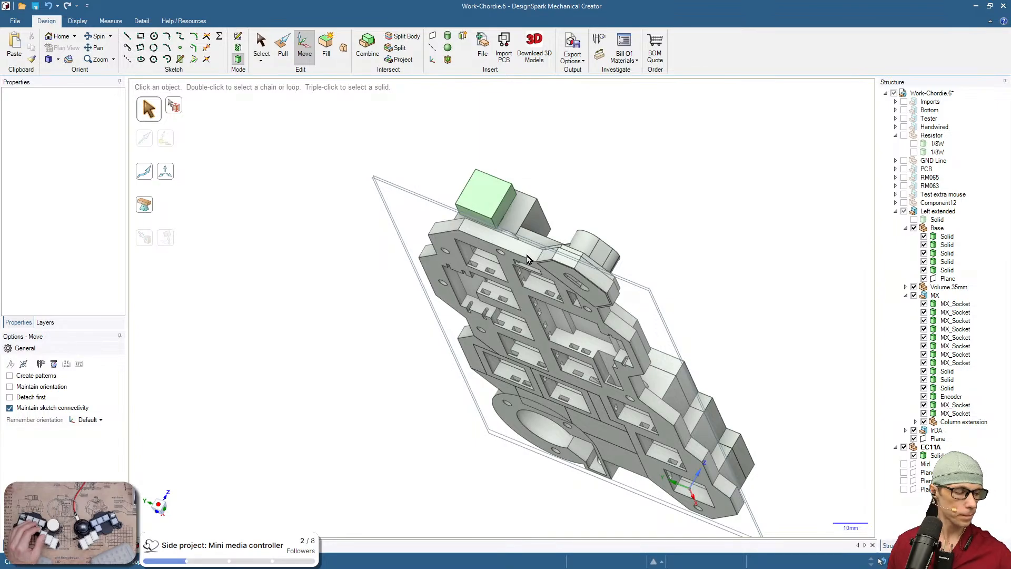
{"action": "middle_click_drag", "start_coordinate": [558, 232], "coordinate": [365, 452]}
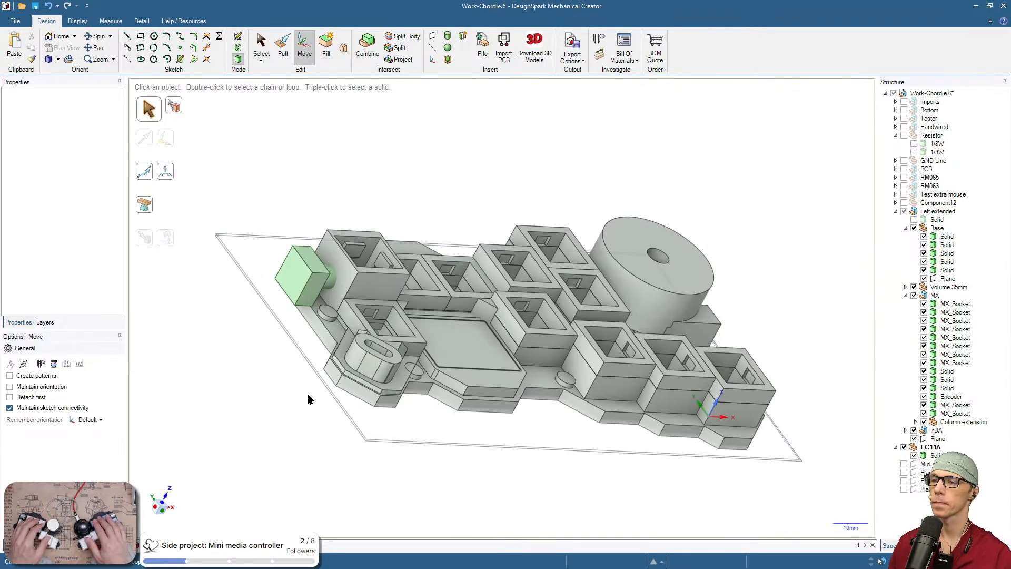
Move the encoder body about 32 mm outward along the X axis, clear of the encoder socket
{"action": "left_click", "coordinate": [314, 283]}
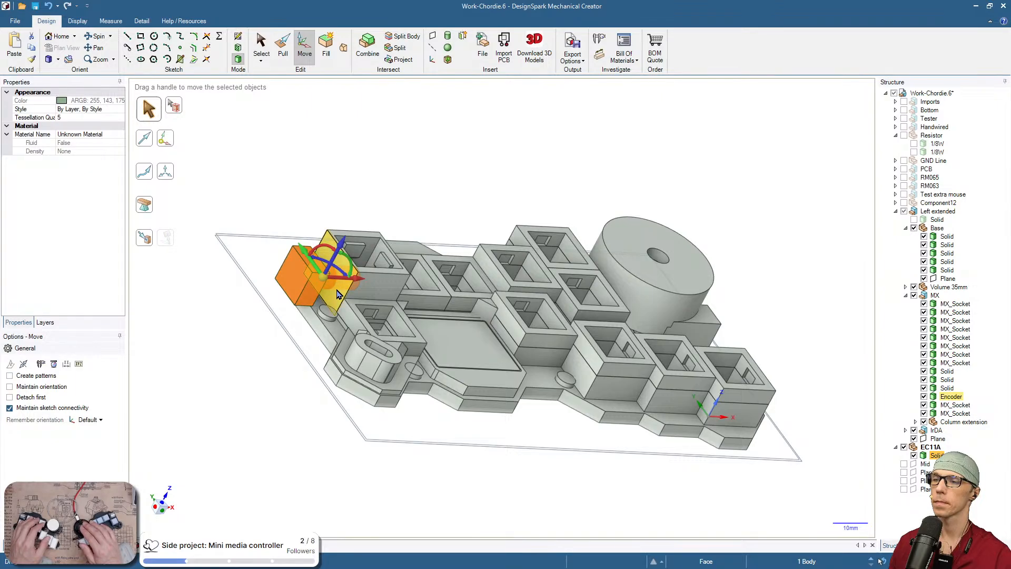
{"action": "left_click_drag", "start_coordinate": [357, 280], "coordinate": [269, 276]}
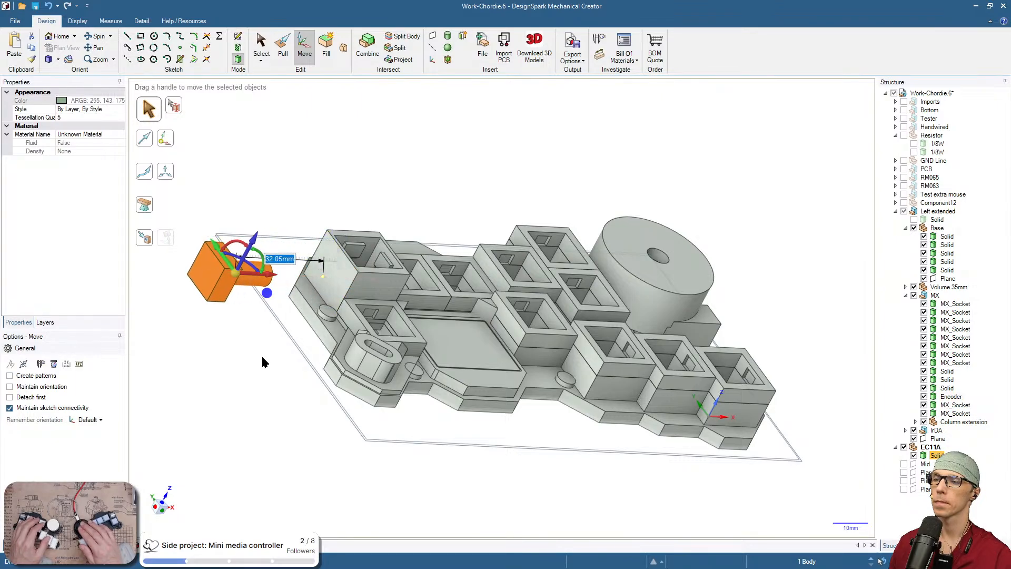
{"action": "middle_click_drag", "start_coordinate": [263, 362], "coordinate": [583, 153]}
{"action": "left_click", "coordinate": [582, 154]}
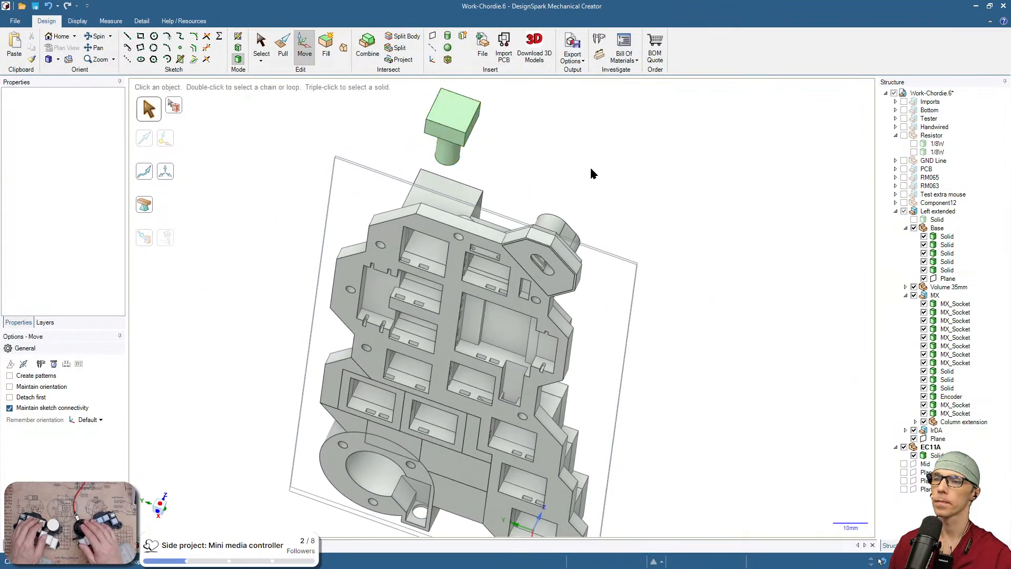
Sketch a centre-defined rectangle 0.8 mm wide and 2 mm high at the middle of the encoder block's 12.1 by 6.5 mm side face
{"action": "key", "text": "r"}
{"action": "key", "text": "v"}
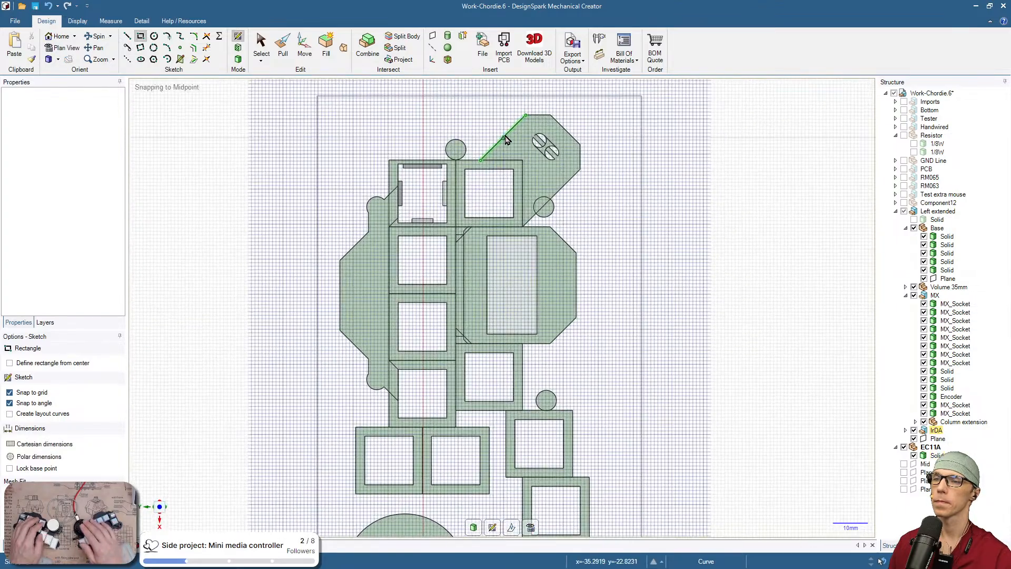
{"action": "middle_click_drag", "start_coordinate": [504, 140], "coordinate": [536, 340], "text": "shift"}
{"action": "scroll", "coordinate": [474, 250], "scroll_direction": "up", "scroll_amount": 7}
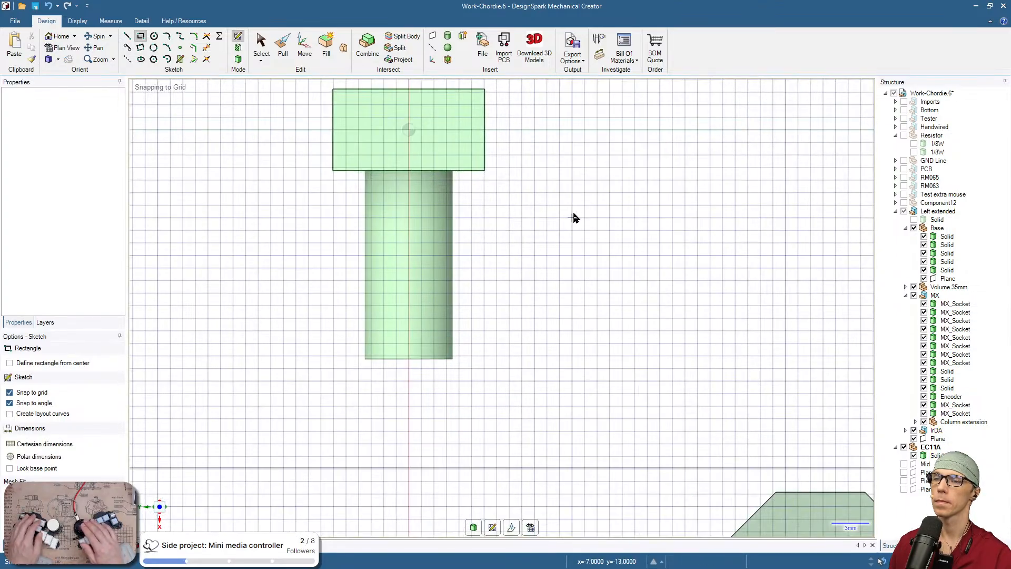
{"action": "middle_click_drag", "start_coordinate": [574, 218], "coordinate": [643, 338], "text": "shift"}
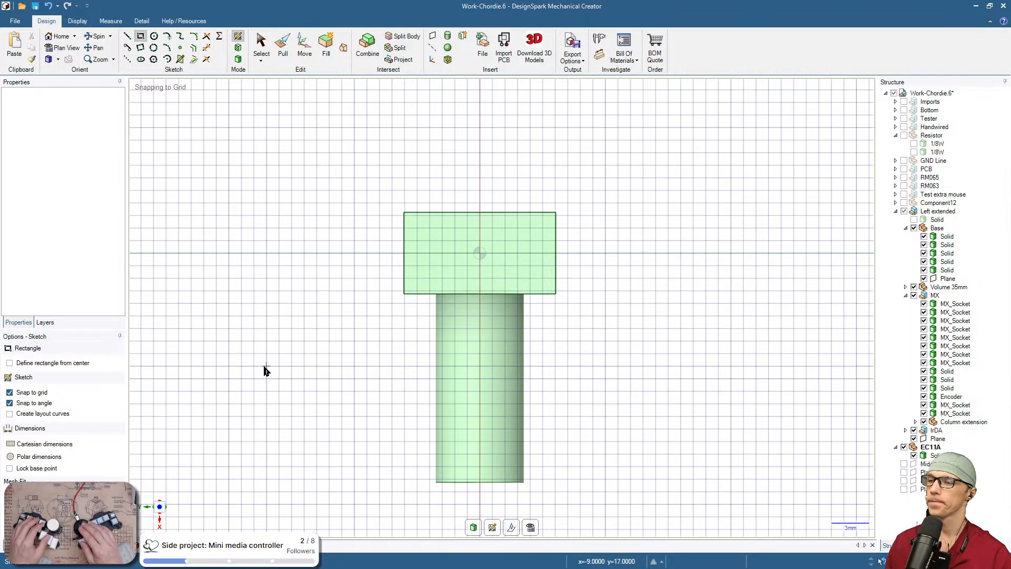
{"action": "left_click", "coordinate": [55, 363]}
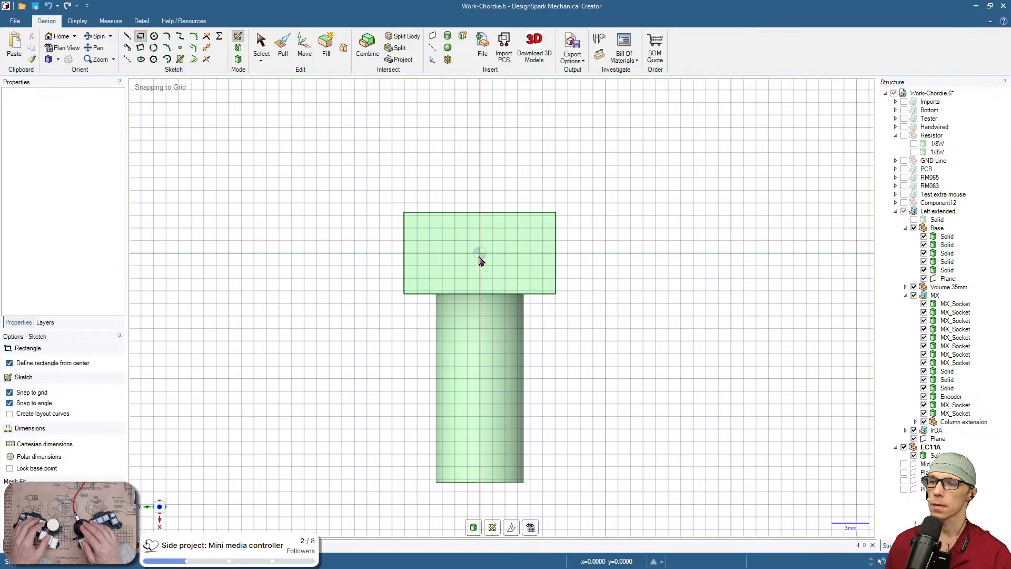
{"action": "left_click", "coordinate": [480, 254]}
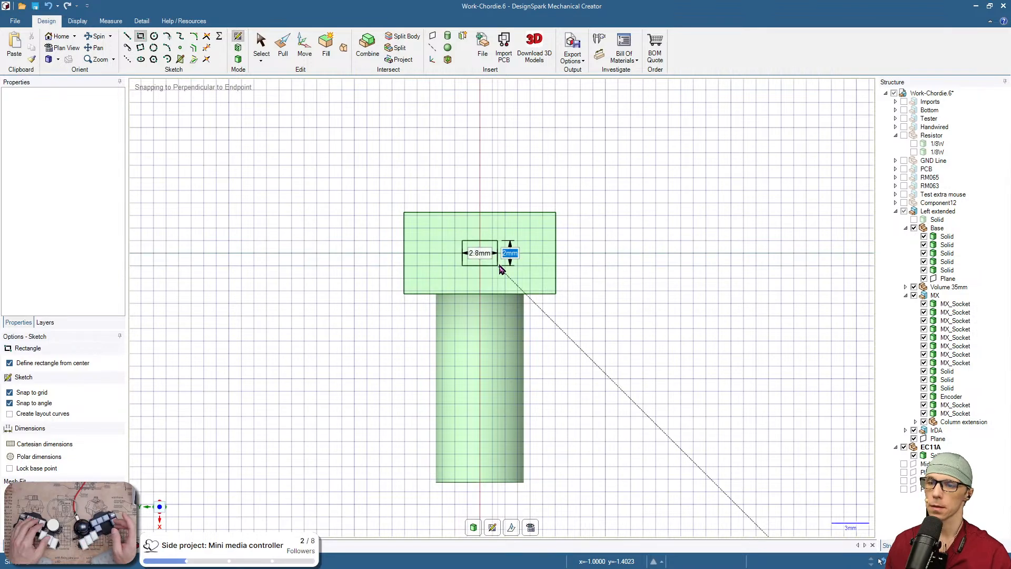
{"action": "key", "text": "BackSpace"}
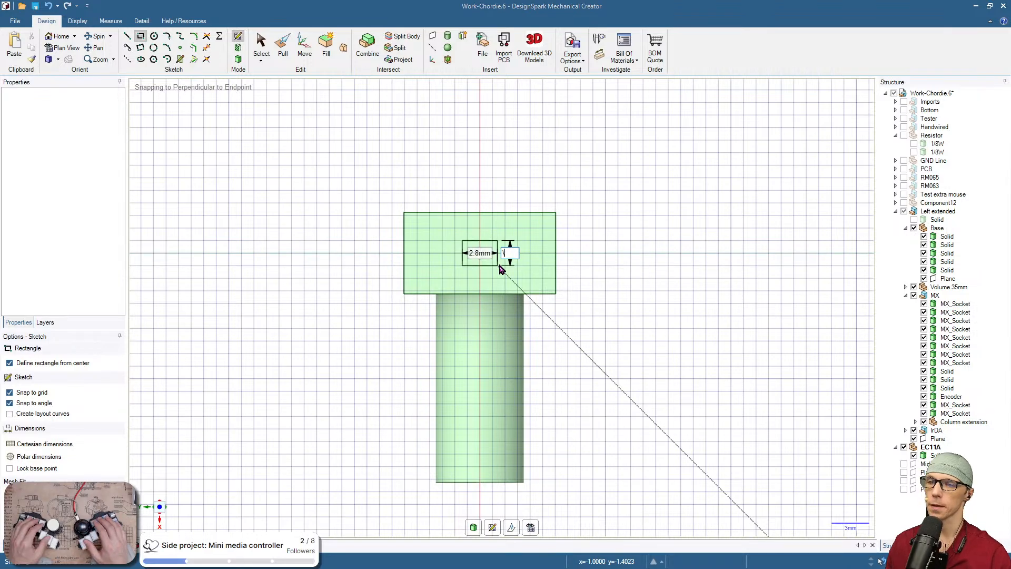
{"action": "type", "text": "2mm"}
{"action": "key", "text": "Tab"}
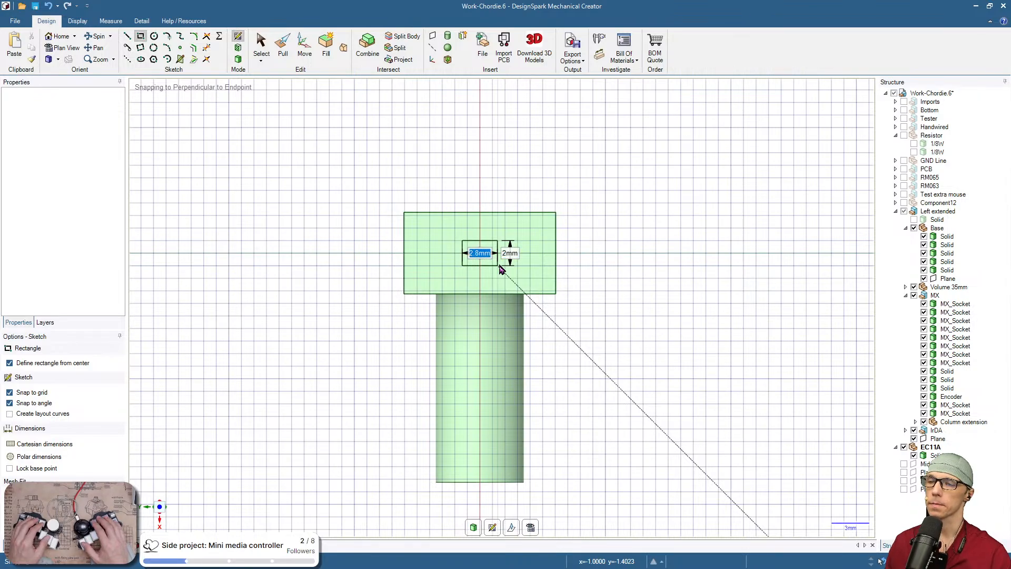
{"action": "type", "text": "0"}
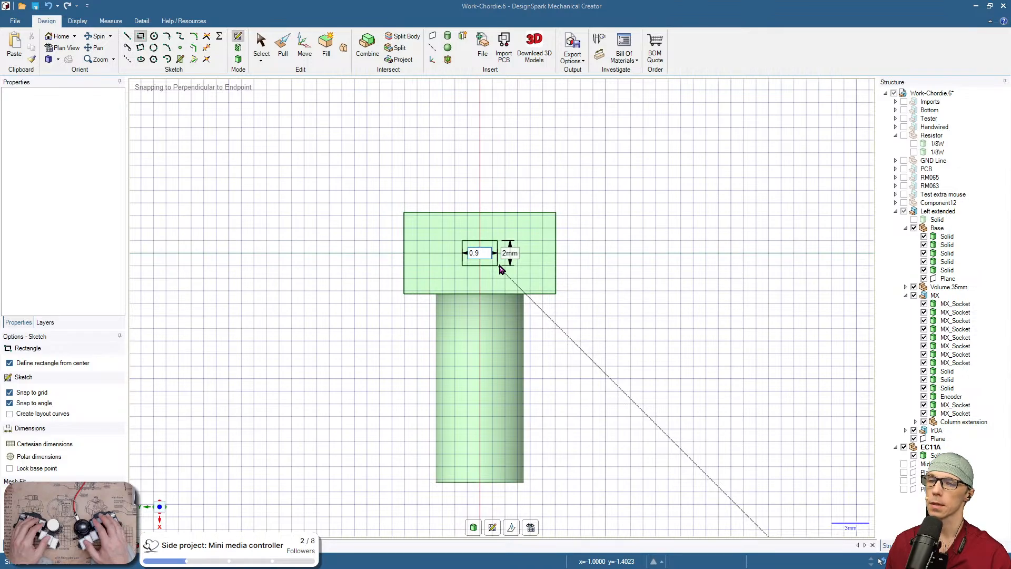
{"action": "type", "text": ".8mm"}
{"action": "key", "text": "Return"}
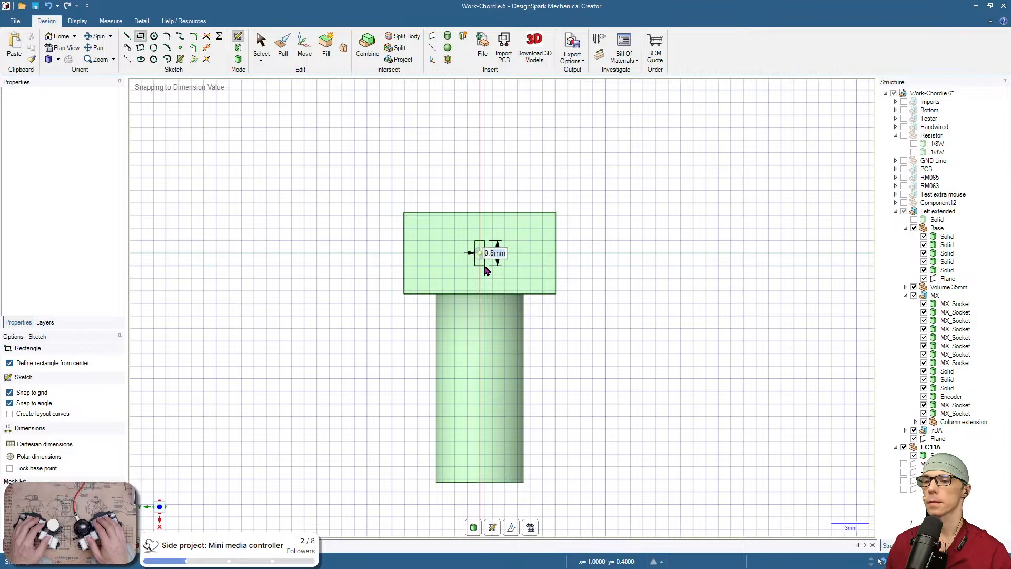
Set the small centred rectangle's height to 0.2 mm, keeping its 0.8 mm width
{"action": "type", "text": "0"}
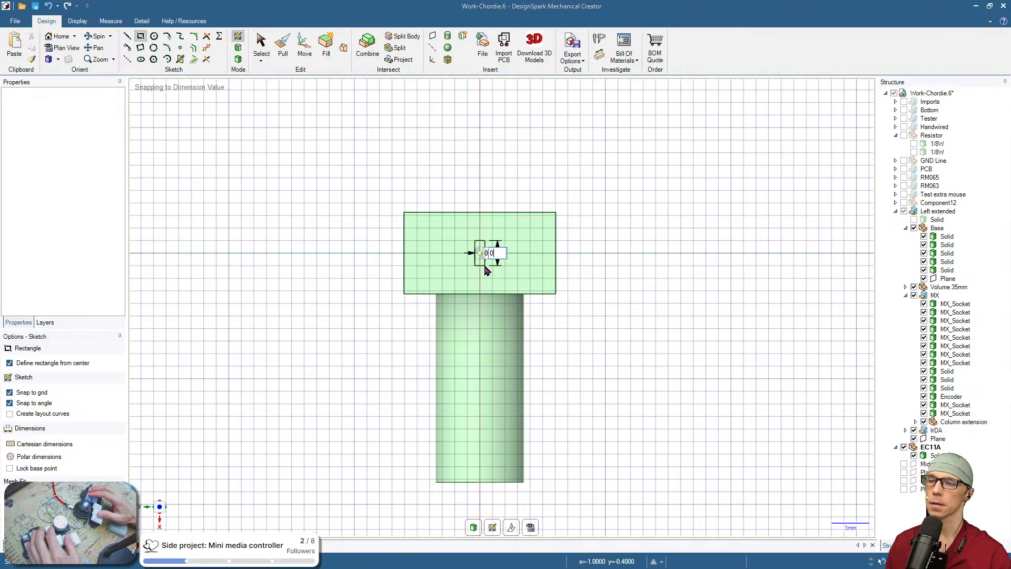
{"action": "type", "text": ".2"}
{"action": "key", "text": "Return"}
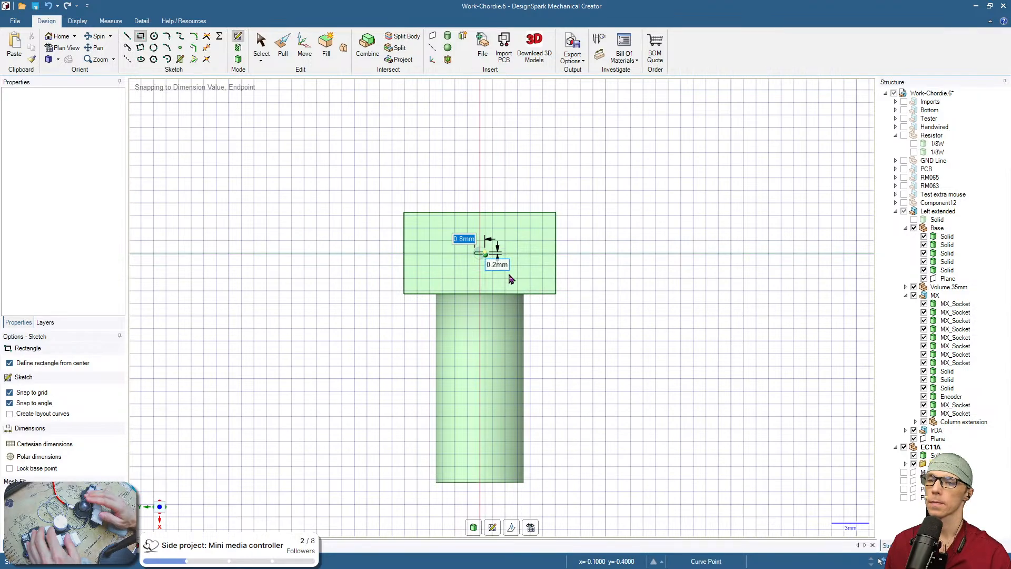
{"action": "middle_click_drag", "start_coordinate": [574, 293], "coordinate": [602, 326]}
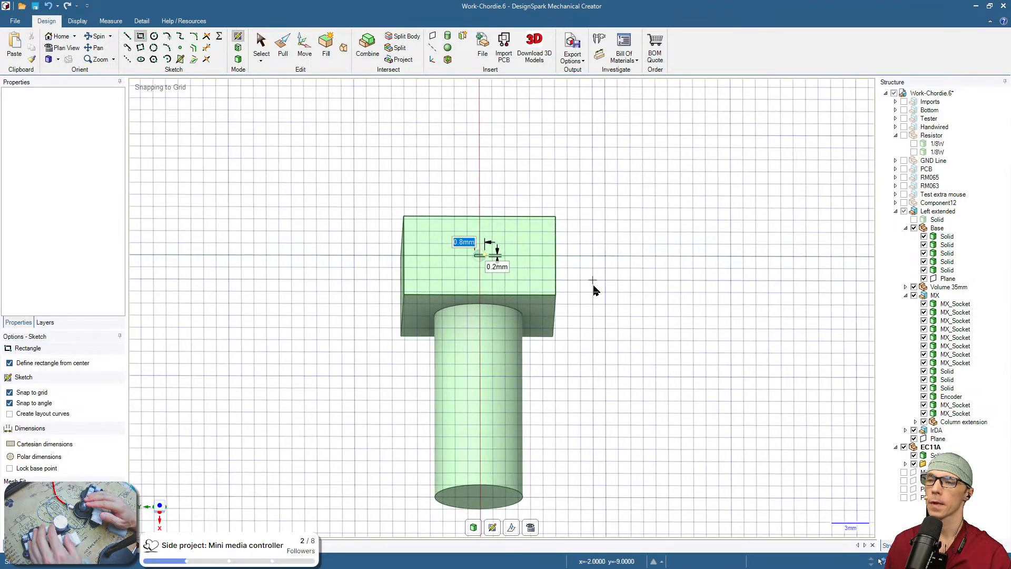
Finish the small rectangle sketch and pull its 0.8 by 0.2 mm region 4 mm out from the encoder block's side face as a pin
{"action": "key", "text": "Return"}
{"action": "key", "text": "s"}
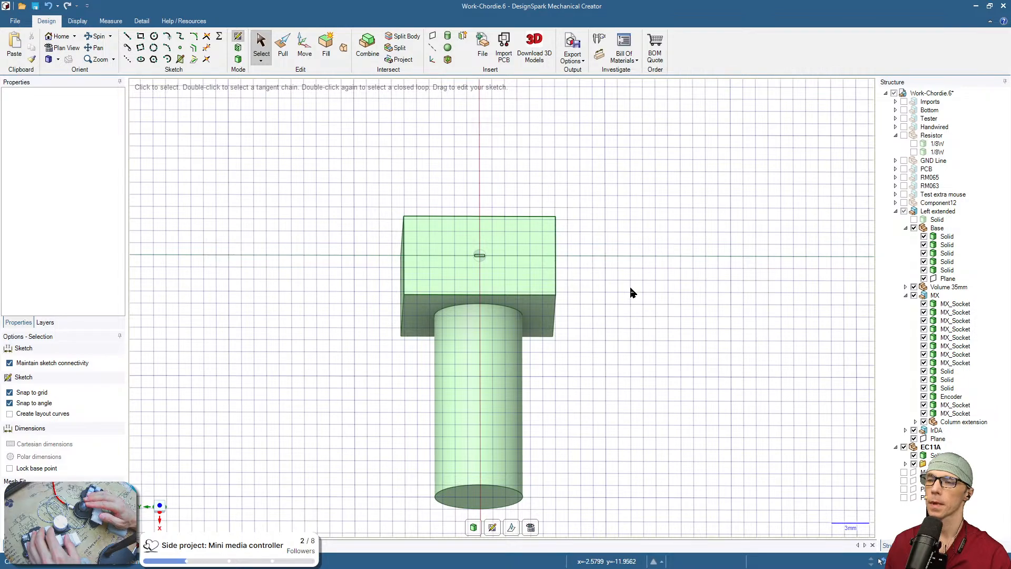
{"action": "key", "text": "d"}
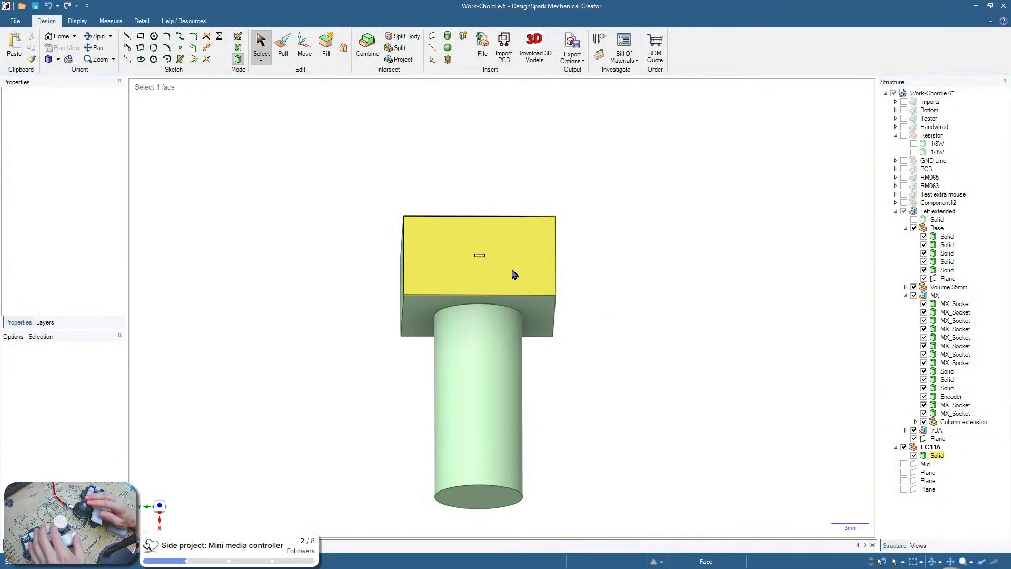
{"action": "middle_click_drag", "start_coordinate": [516, 277], "coordinate": [516, 200]}
{"action": "scroll", "coordinate": [490, 266], "scroll_direction": "up", "scroll_amount": 3}
{"action": "left_click", "coordinate": [488, 263]}
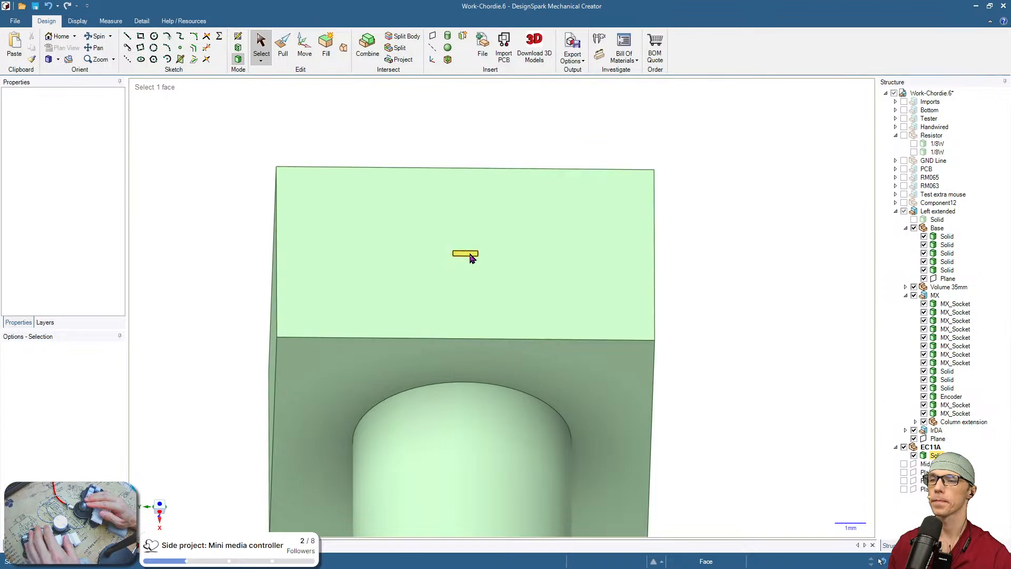
{"action": "type", "text": "p"}
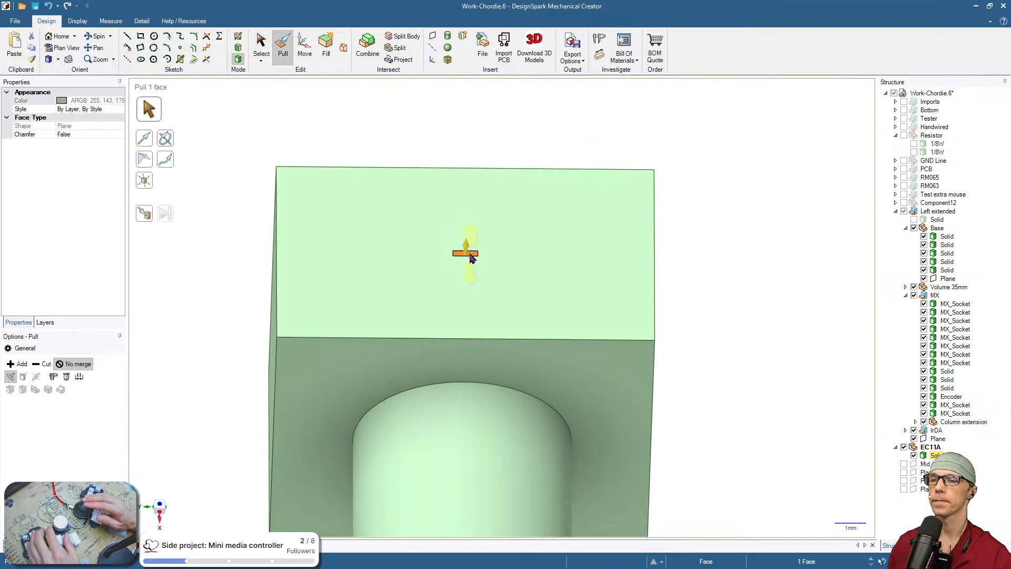
{"action": "type", "text": "4"}
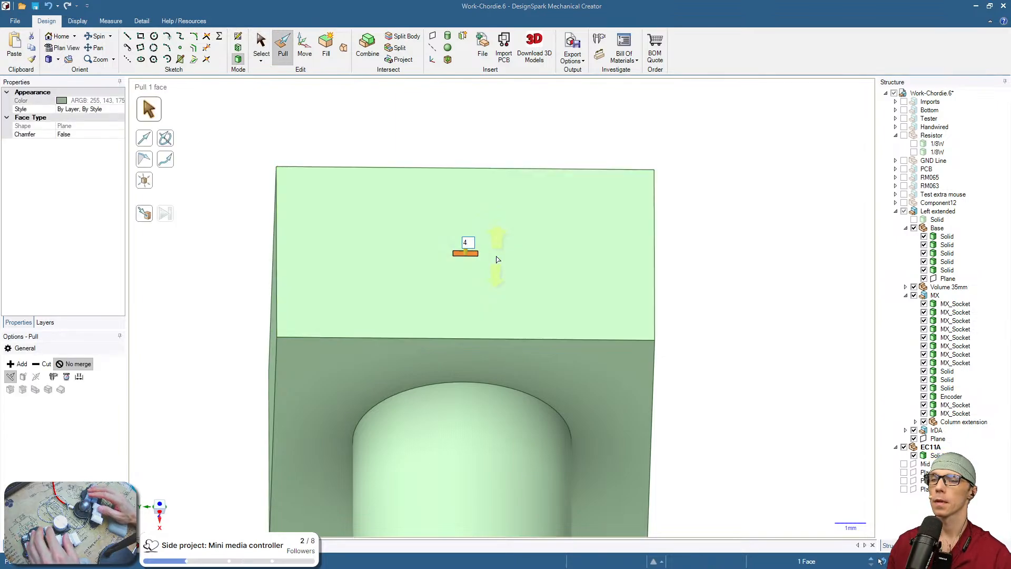
{"action": "key", "text": "Return"}
{"action": "left_click", "coordinate": [701, 287]}
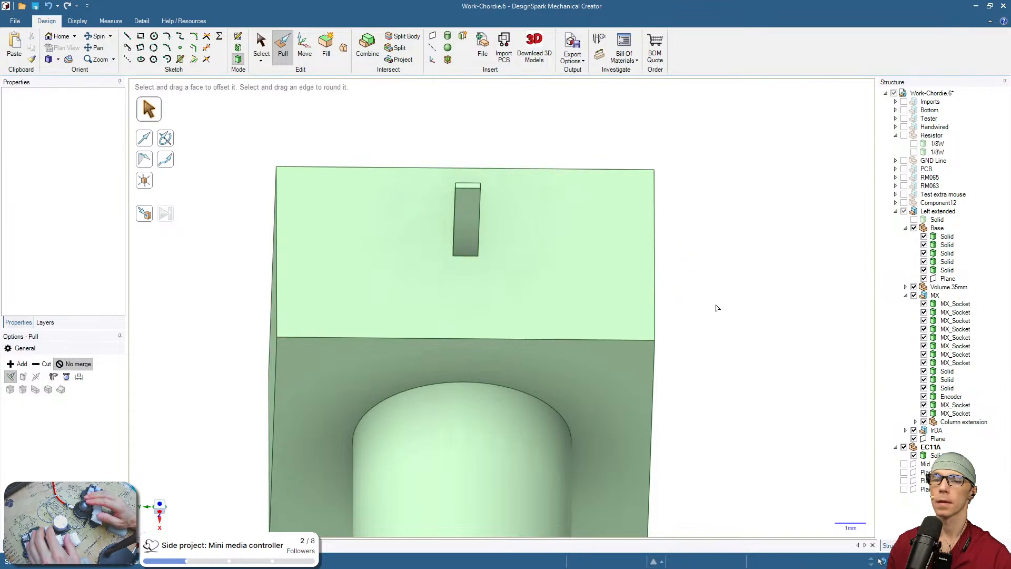
Examine the pin on the encoder block from several angles and check whether it is a separate body
{"action": "key", "text": "s"}
{"action": "triple_click", "coordinate": [470, 234]}
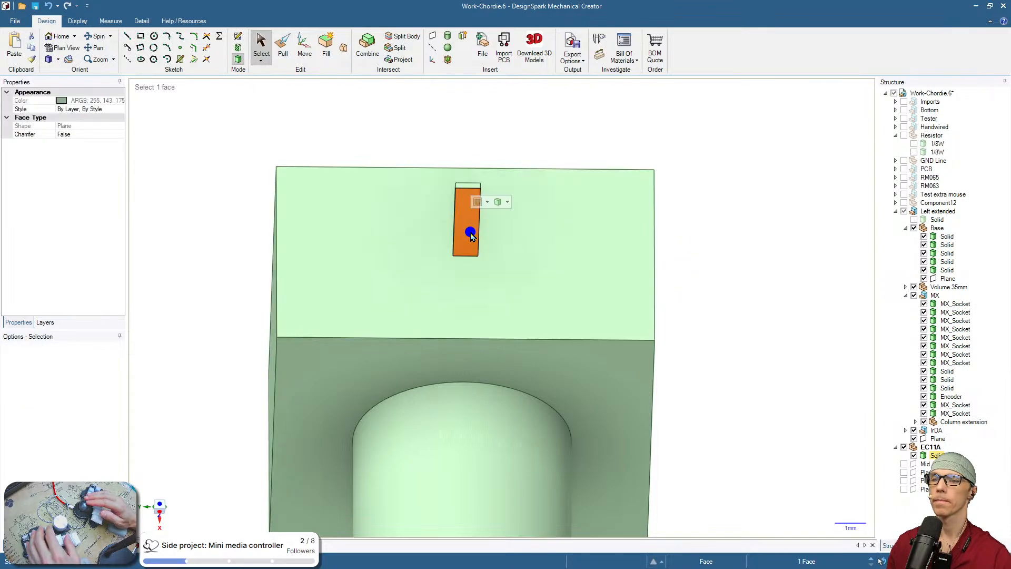
{"action": "left_click", "coordinate": [739, 300]}
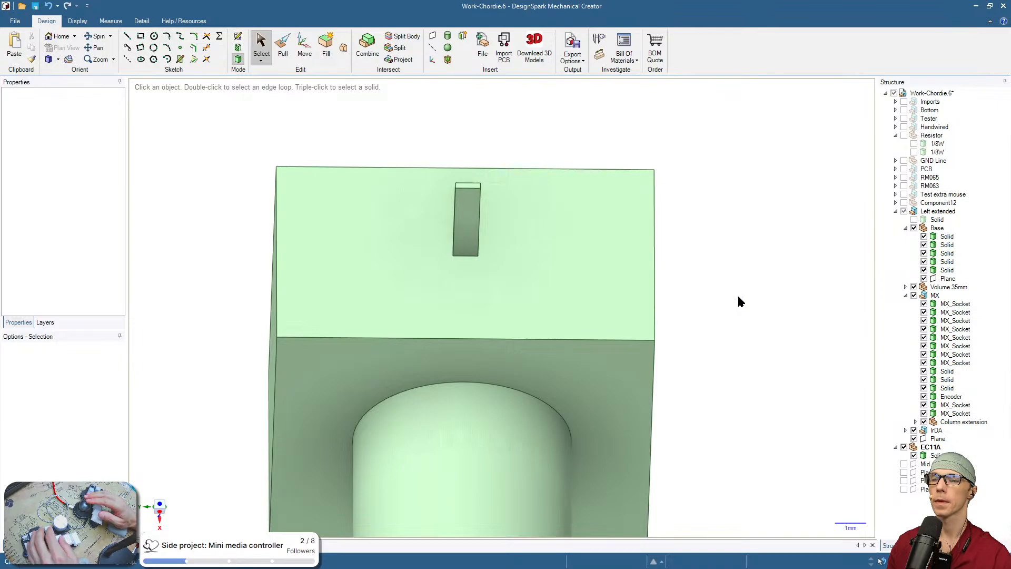
{"action": "mouse_move", "coordinate": [741, 304]}
{"action": "middle_mouse_down"}
{"action": "mouse_move", "coordinate": [727, 343]}
{"action": "mouse_move", "coordinate": [736, 359]}
{"action": "middle_mouse_up"}
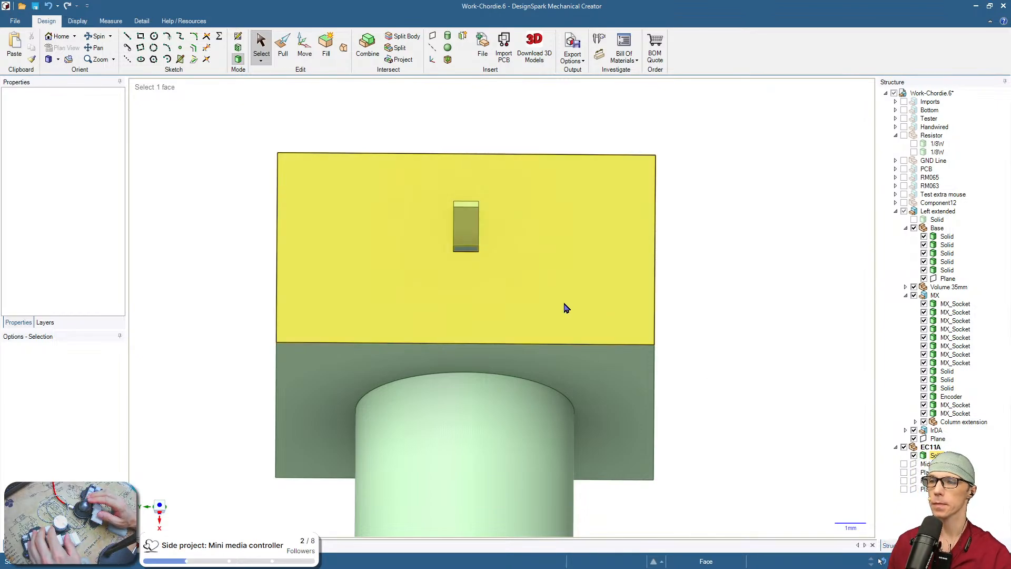
{"action": "middle_click_drag", "start_coordinate": [743, 336], "coordinate": [765, 342], "text": "shift"}
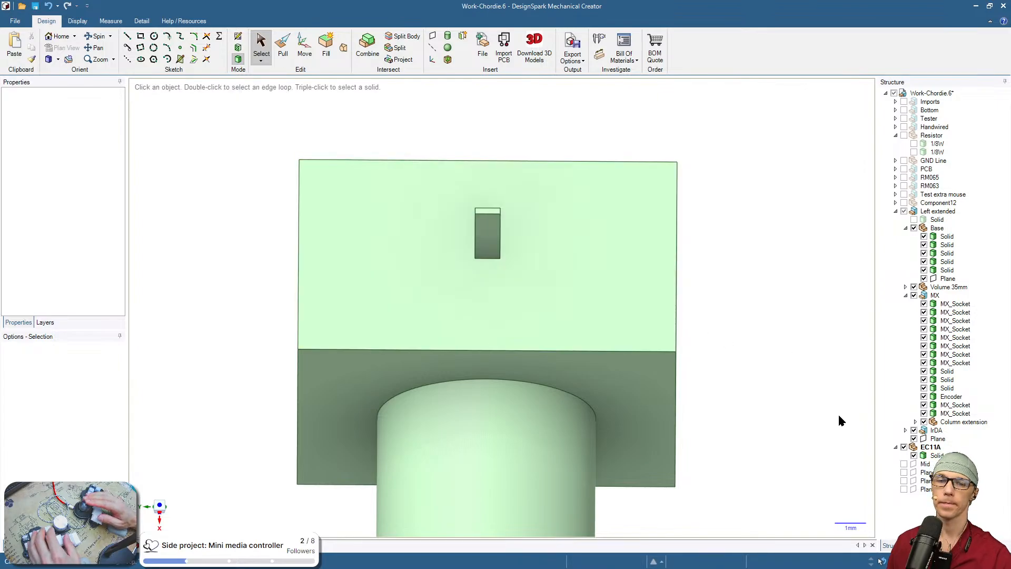
{"action": "left_click", "coordinate": [610, 318]}
{"action": "left_click", "coordinate": [774, 354]}
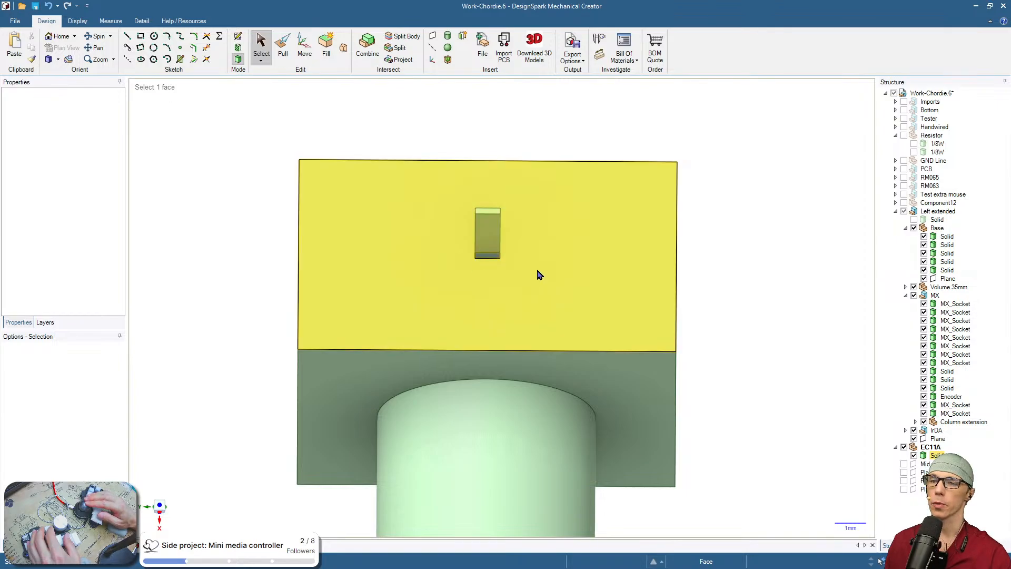
{"action": "left_click", "coordinate": [778, 316]}
{"action": "middle_click_drag", "start_coordinate": [769, 382], "coordinate": [587, 288]}
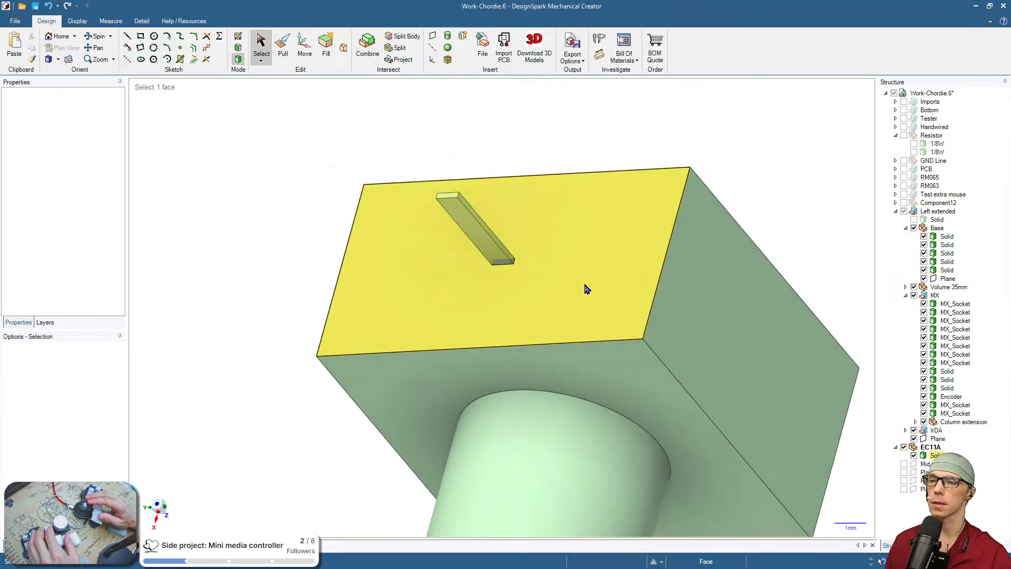
Insert a plane on the block face carrying the pin and split the encoder body with it, separating the pin from the block
{"action": "left_click", "coordinate": [587, 288]}
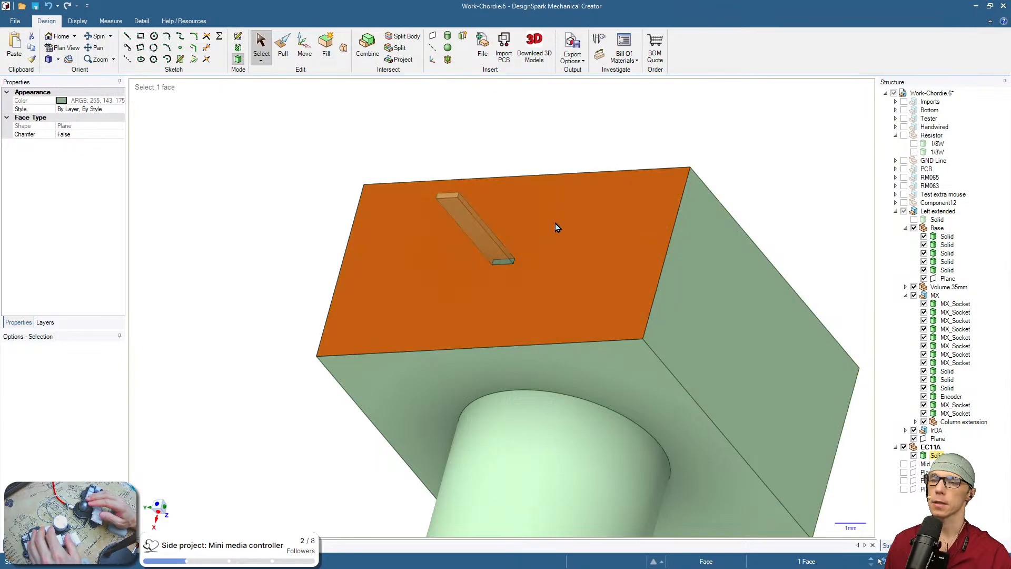
{"action": "left_click", "coordinate": [434, 43]}
{"action": "left_click", "coordinate": [264, 125]}
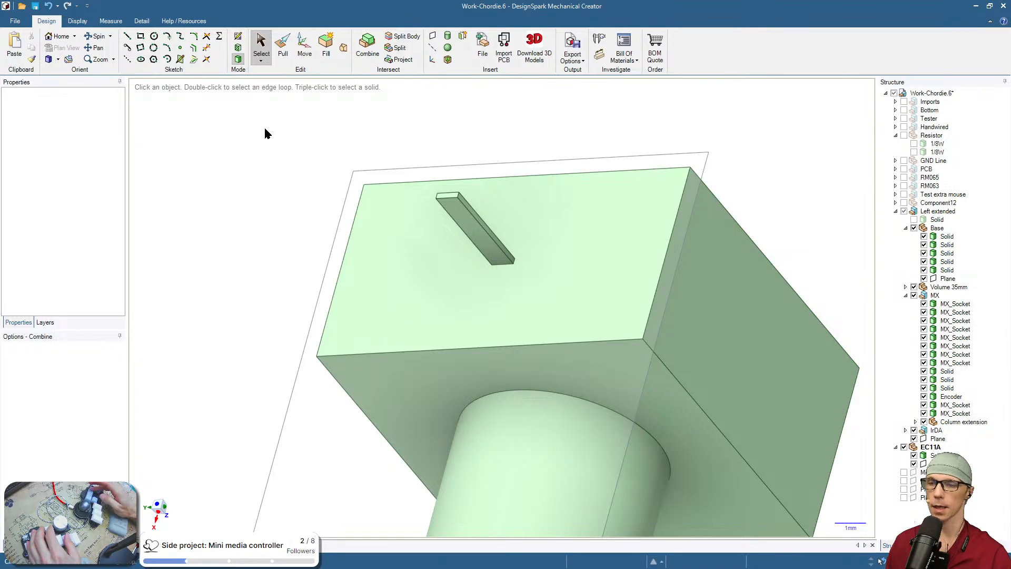
{"action": "key", "text": "i"}
{"action": "left_click", "coordinate": [723, 302]}
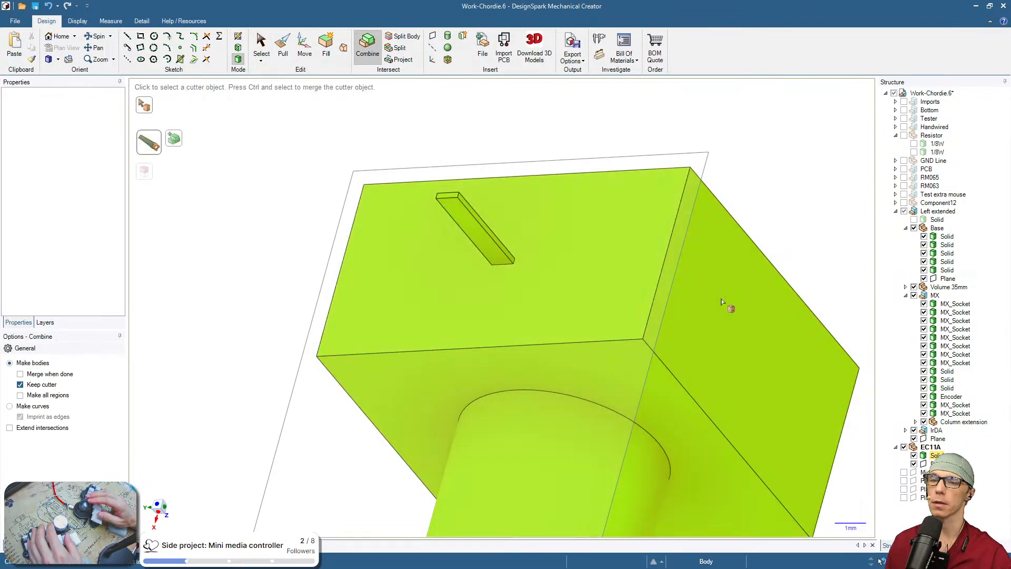
{"action": "left_click", "coordinate": [594, 158]}
{"action": "key", "text": "Escape"}
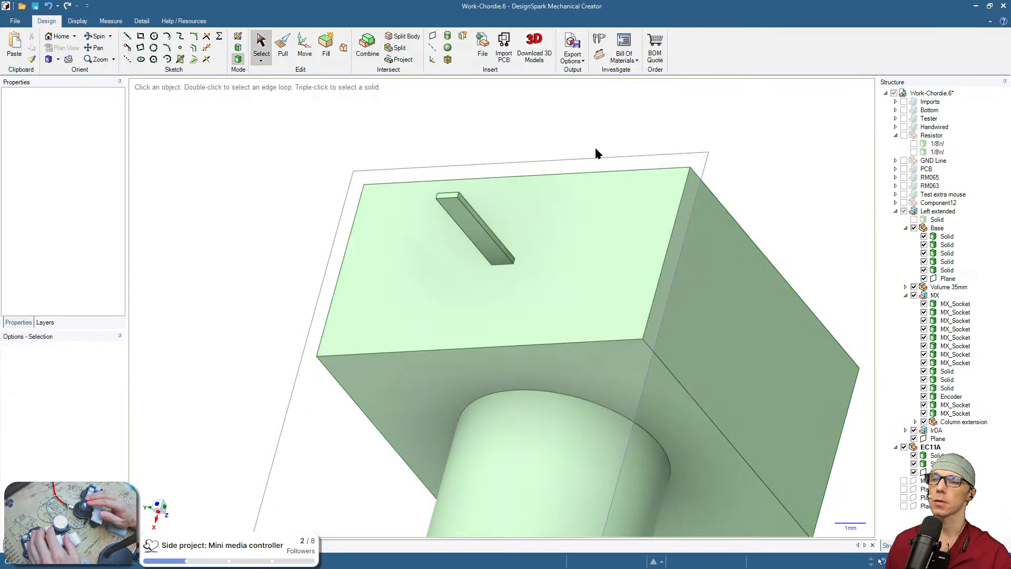
Check that the pin selects as its own body and delete the splitting plane
{"action": "left_click", "coordinate": [476, 232]}
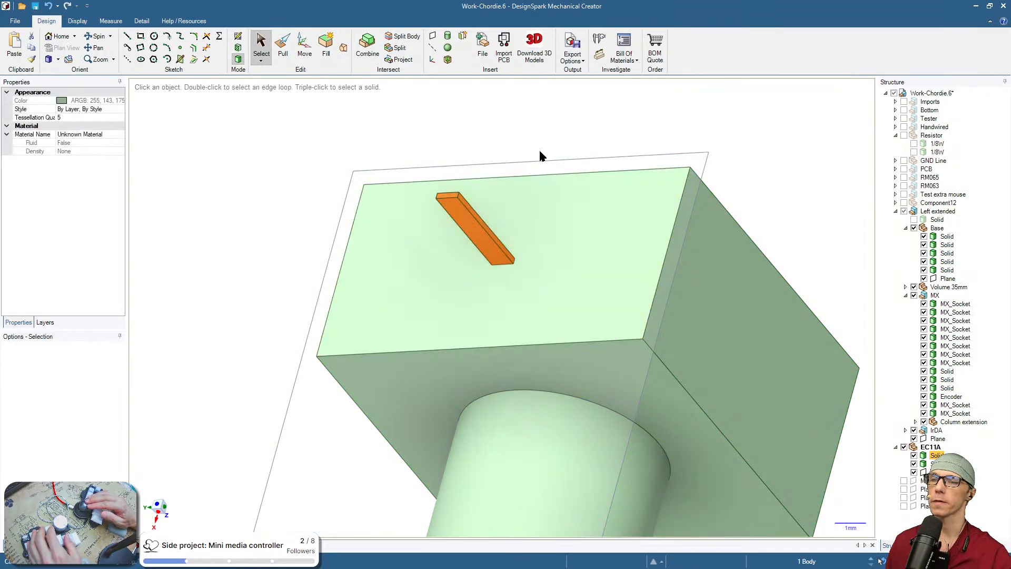
{"action": "left_click", "coordinate": [552, 132]}
{"action": "left_click", "coordinate": [551, 160]}
{"action": "key", "text": "Delete"}
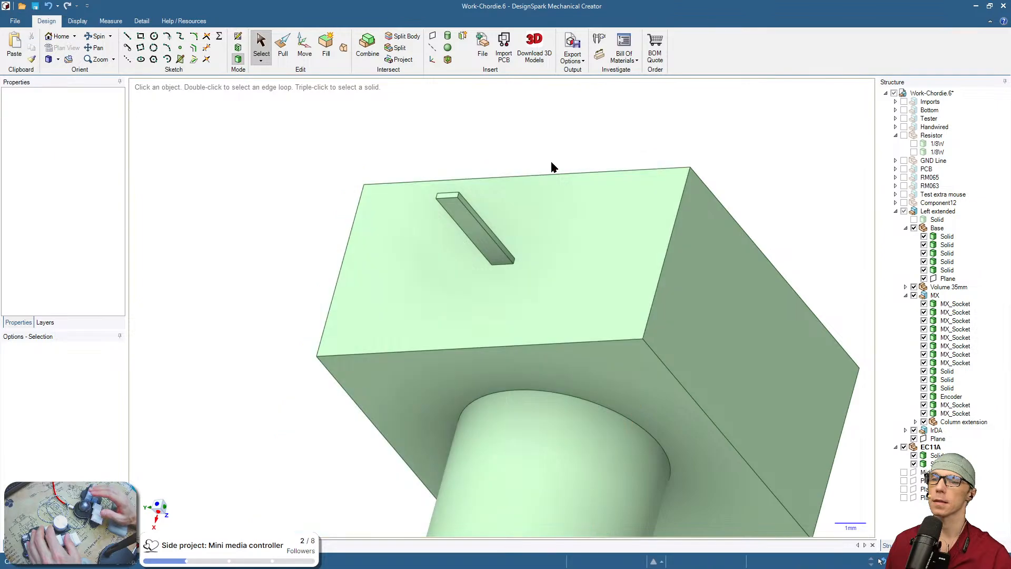
Copy the pin body about 3.36 mm sideways along the long direction of the block face
{"action": "left_click", "coordinate": [470, 225]}
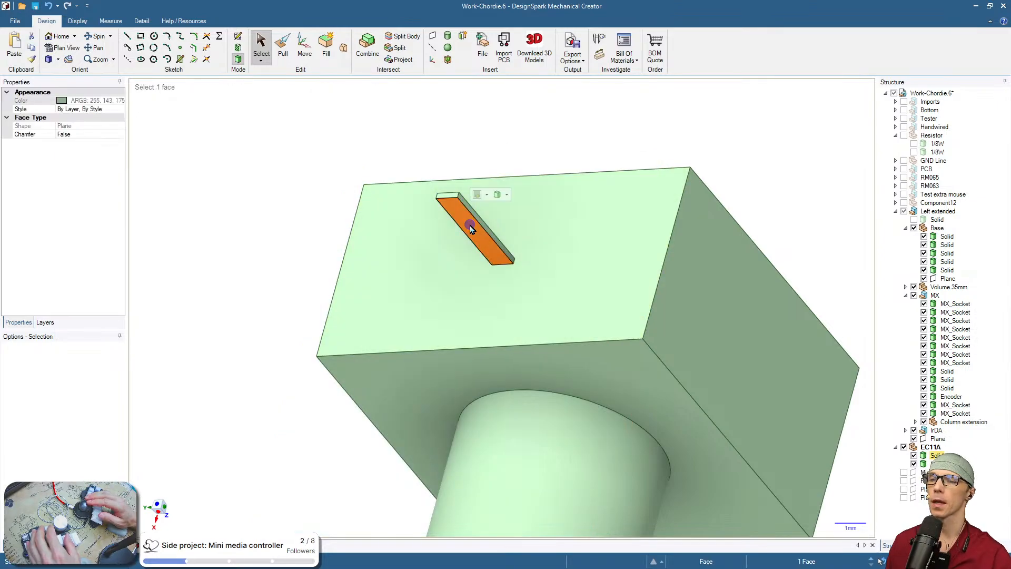
{"action": "key", "text": "ctrl"}
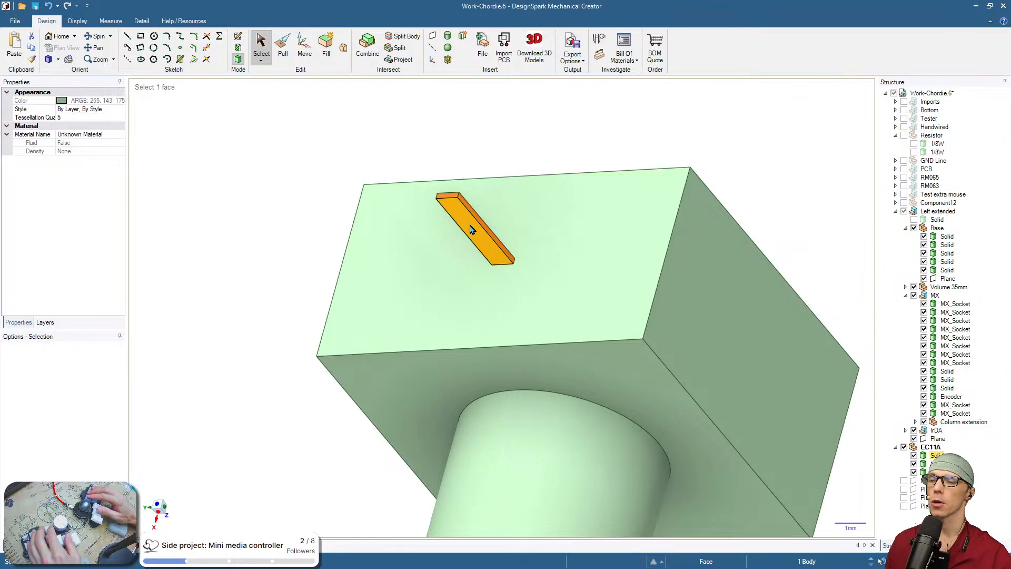
{"action": "key", "text": "m"}
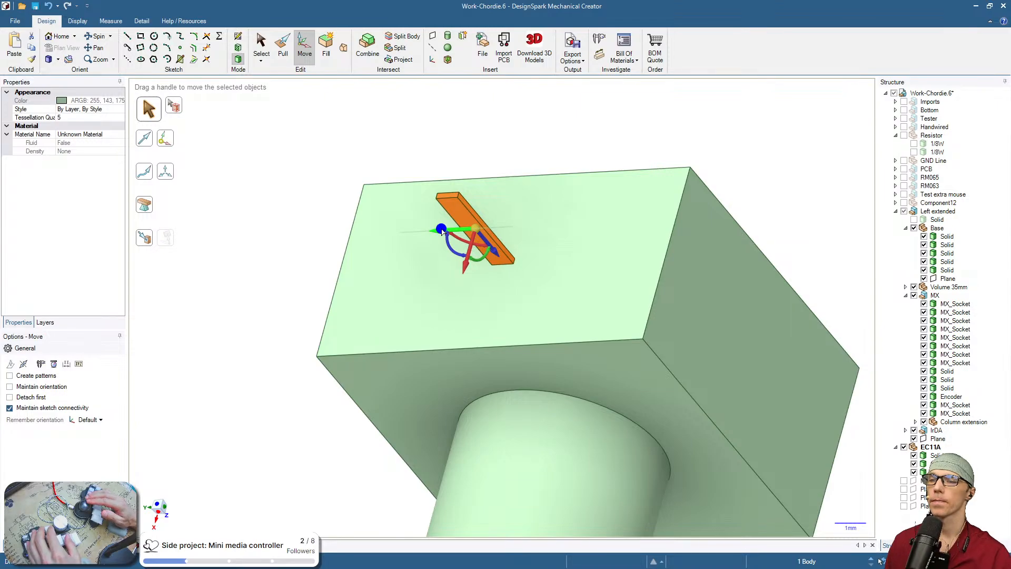
{"action": "left_click", "coordinate": [441, 231]}
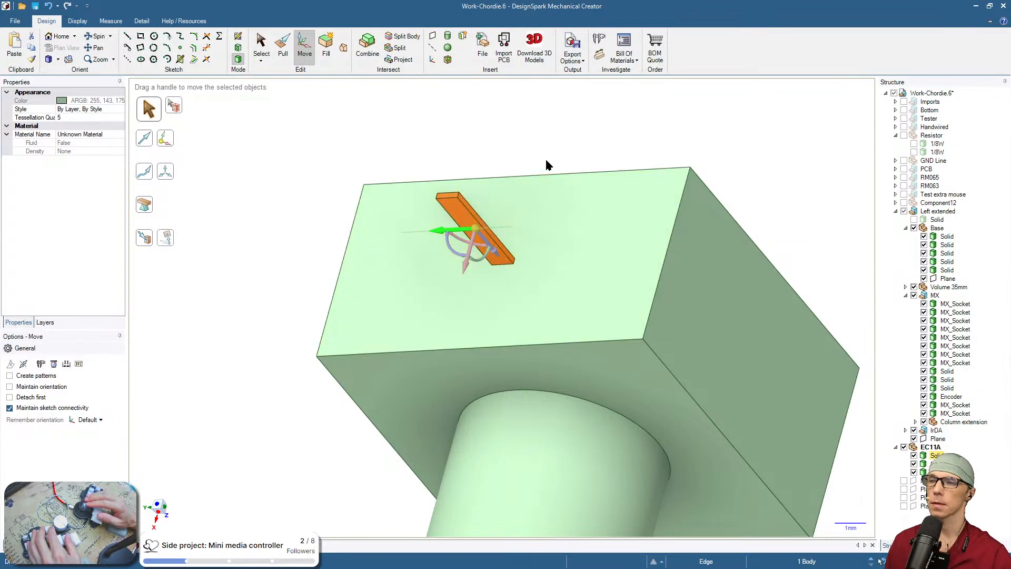
{"action": "left_click_drag", "start_coordinate": [473, 237], "coordinate": [565, 231], "text": "ctrl"}
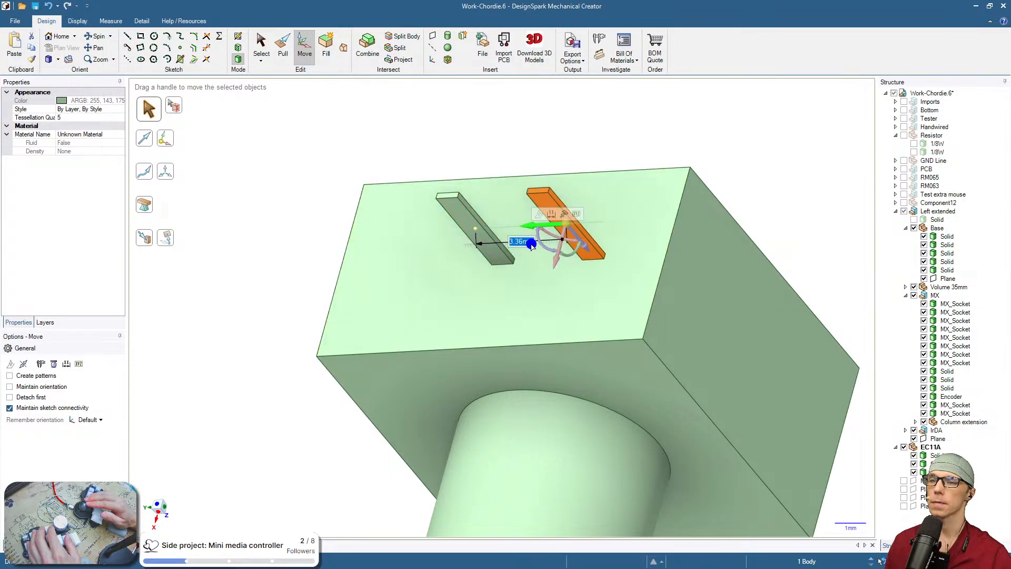
{"action": "left_click", "coordinate": [608, 144]}
Anchor the move on the copied pin's inner side and set the gap to the middle pin's facing side to 1.7 mm
{"action": "middle_click_drag", "start_coordinate": [597, 182], "coordinate": [765, 143]}
{"action": "left_click", "coordinate": [638, 212]}
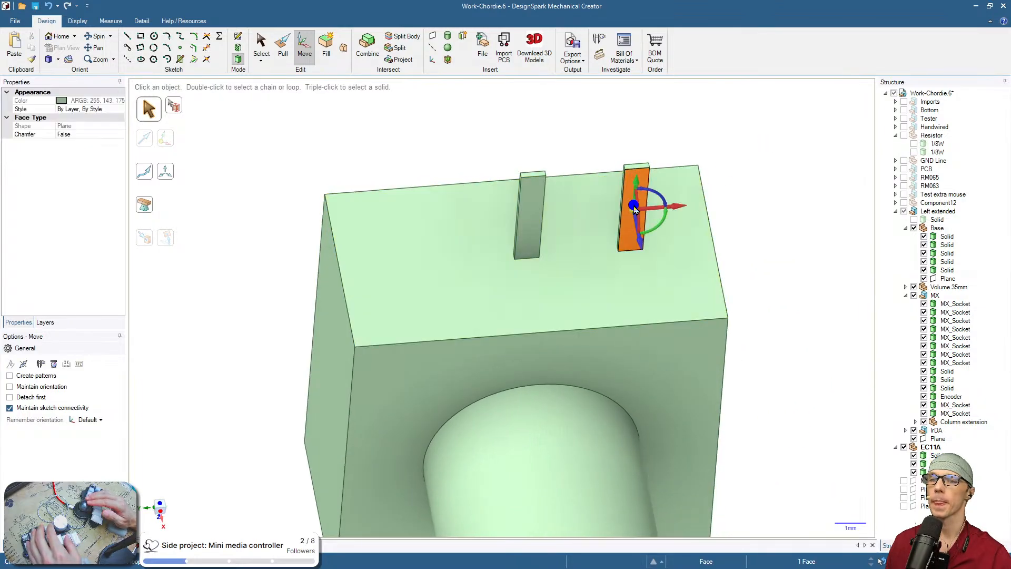
{"action": "middle_click_drag", "start_coordinate": [639, 213], "coordinate": [655, 206]}
{"action": "scroll", "coordinate": [646, 191], "scroll_direction": "up", "scroll_amount": 3}
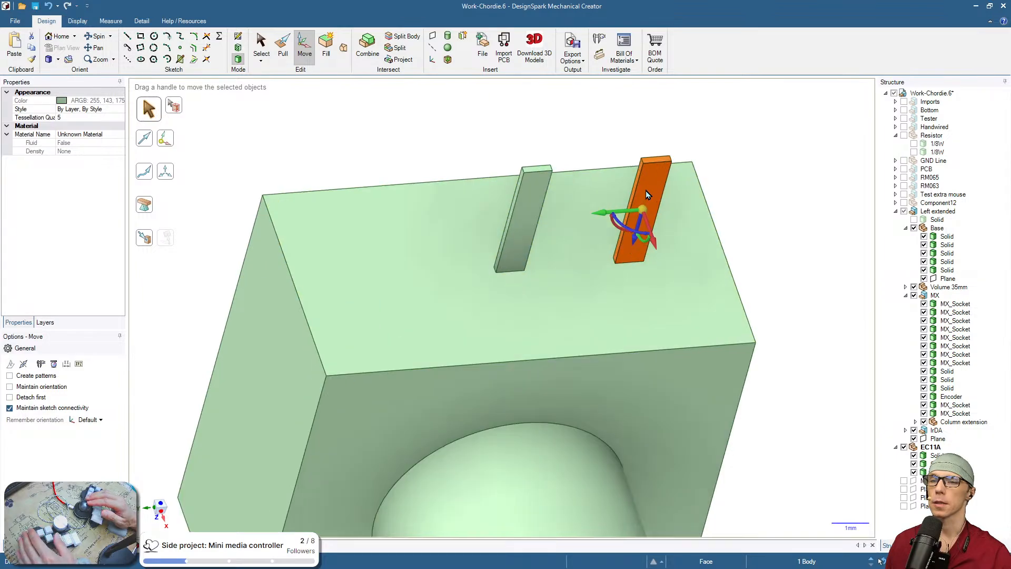
{"action": "key", "text": "alt"}
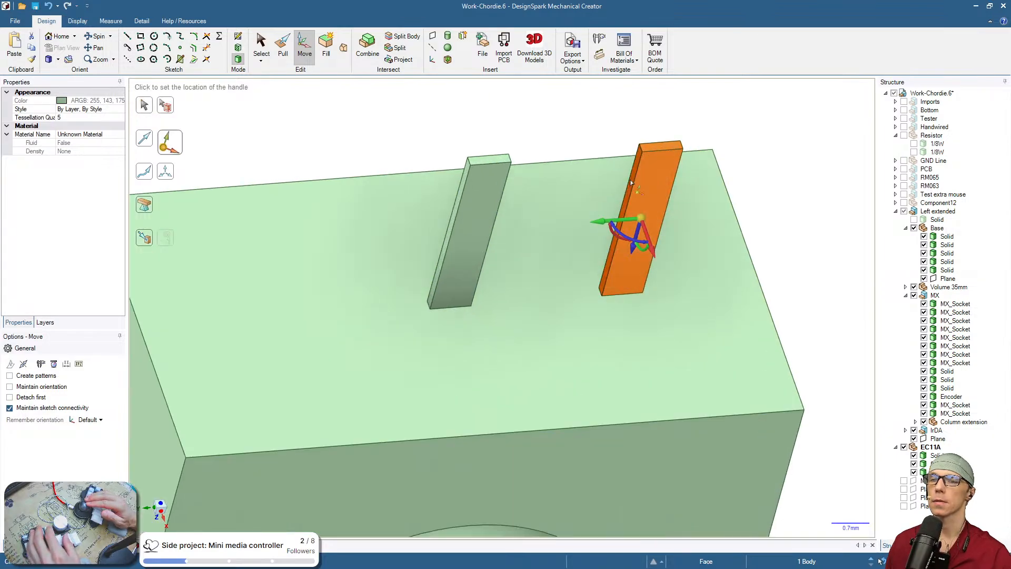
{"action": "left_click", "coordinate": [624, 220]}
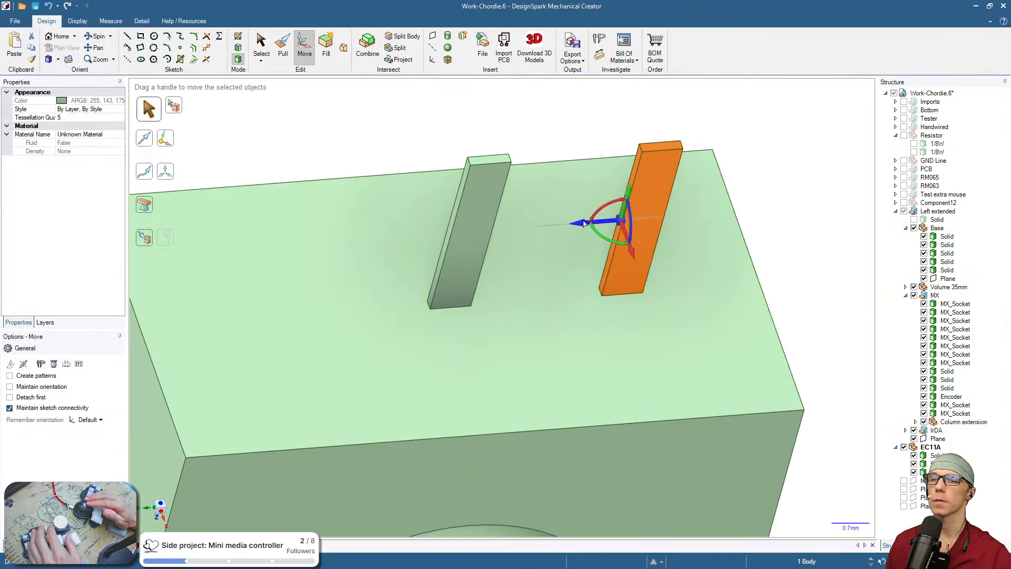
{"action": "left_click", "coordinate": [584, 223]}
{"action": "middle_click_drag", "start_coordinate": [603, 292], "coordinate": [495, 264]}
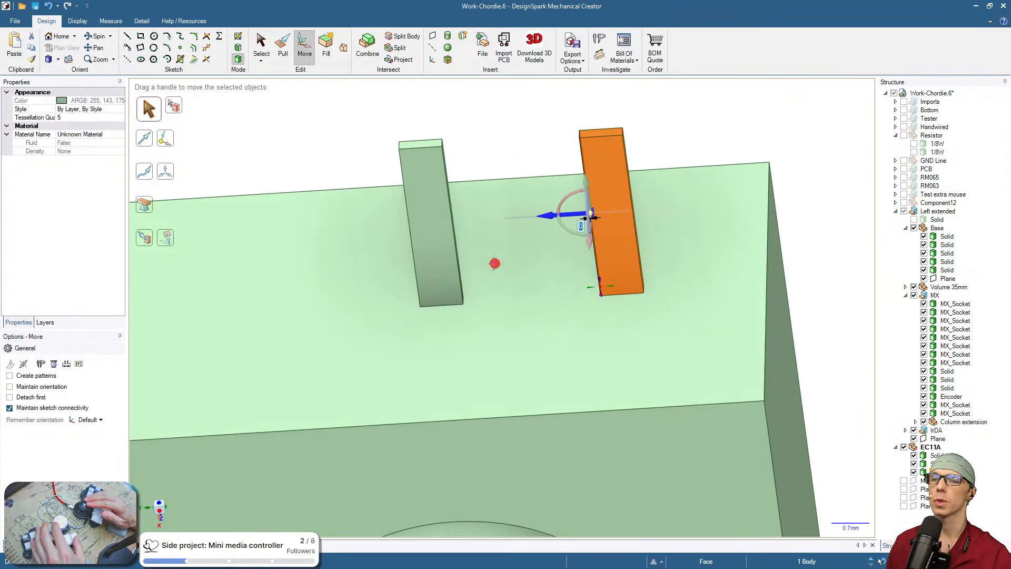
{"action": "key", "text": "shift"}
{"action": "left_click", "coordinate": [455, 224]}
{"action": "type", "text": "1"}
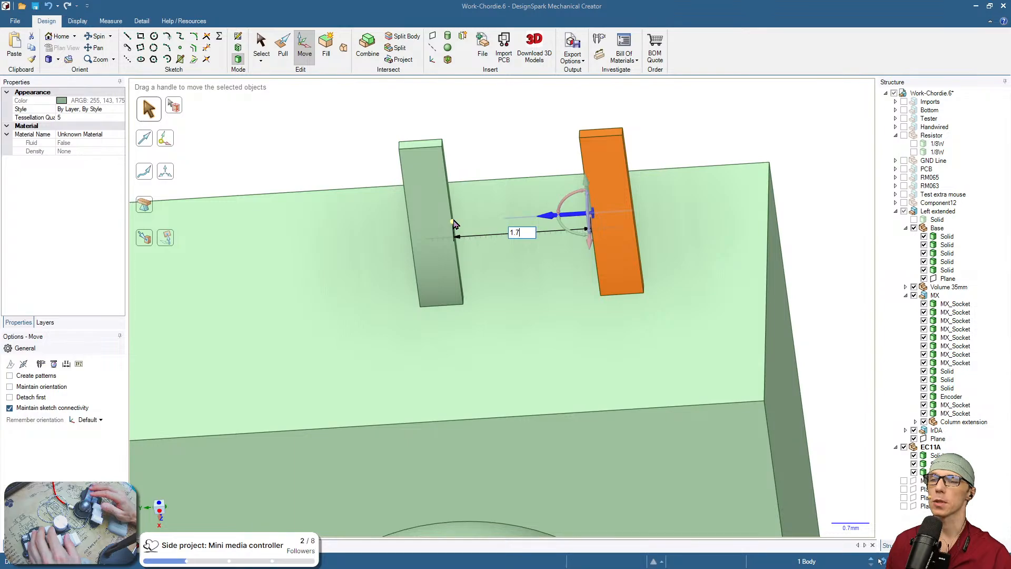
{"action": "type", "text": ".7"}
{"action": "key", "text": "Return"}
{"action": "left_click", "coordinate": [639, 153]}
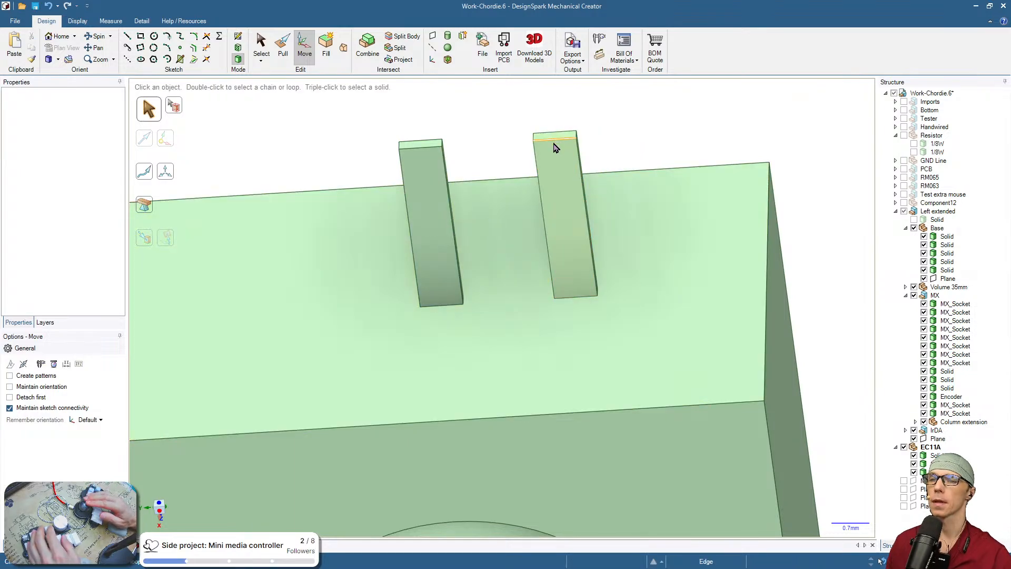
Copy the middle pin about 2.98 mm along the block face to its other side, making a row of three pins
{"action": "middle_click_drag", "start_coordinate": [487, 154], "coordinate": [632, 169], "text": "shift"}
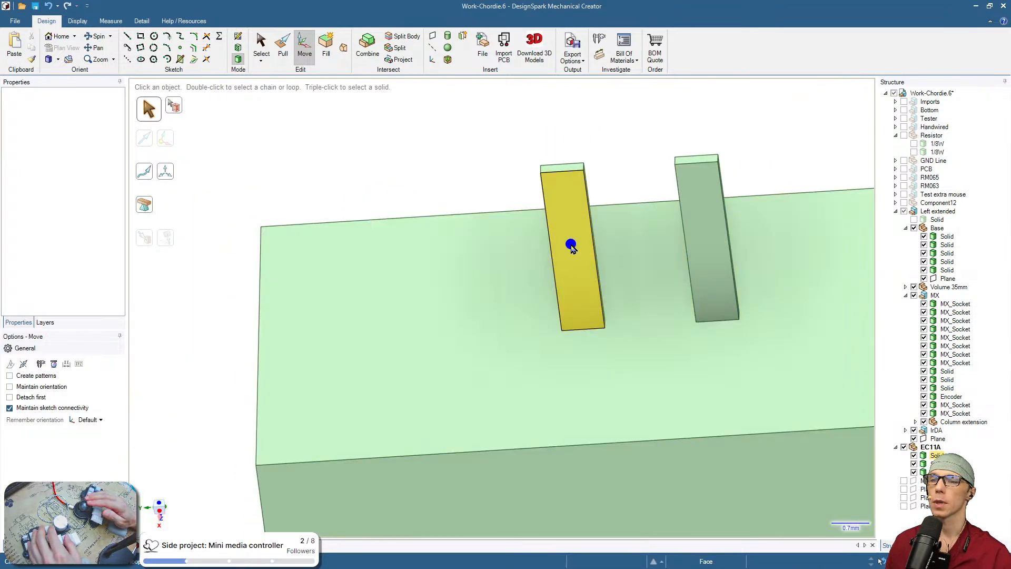
{"action": "left_click", "coordinate": [571, 246]}
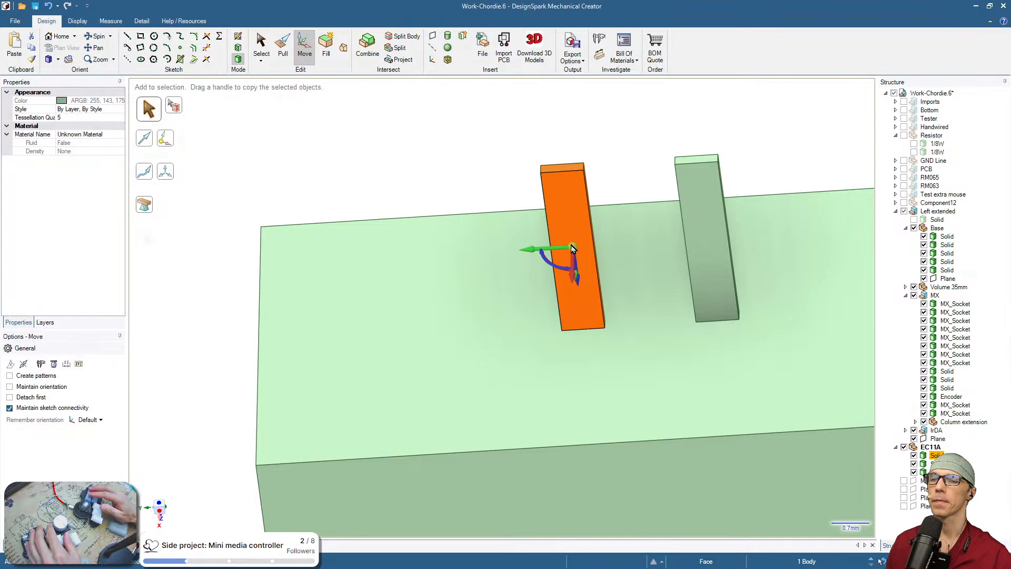
{"action": "left_click_drag", "start_coordinate": [537, 249], "coordinate": [372, 245]}
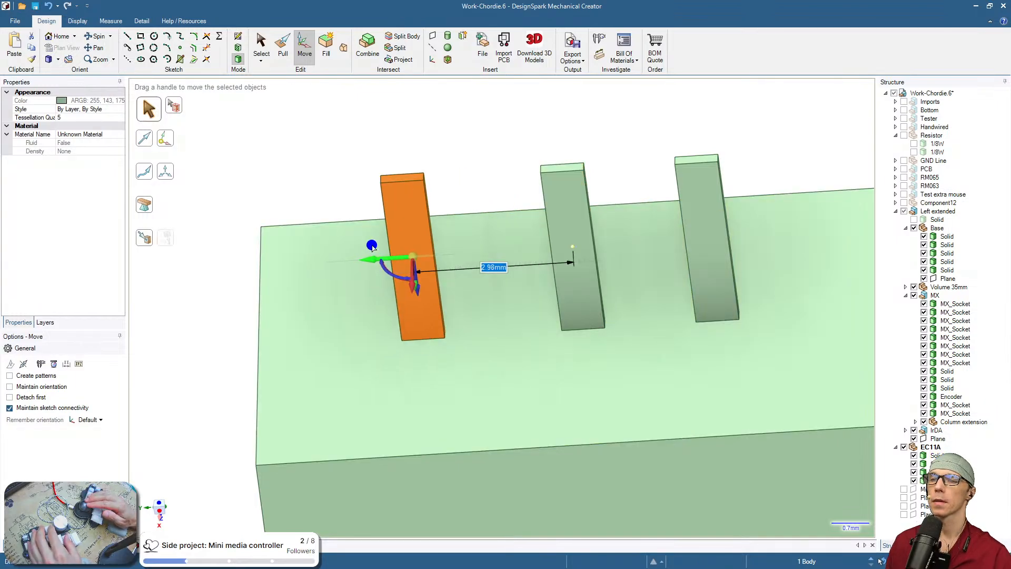
{"action": "left_click", "coordinate": [459, 186]}
Anchor the move on the newest pin's inner side and set its gap to the middle pin's facing side to 1.7 mm
{"action": "middle_click_drag", "start_coordinate": [458, 185], "coordinate": [439, 255]}
{"action": "left_click", "coordinate": [443, 262]}
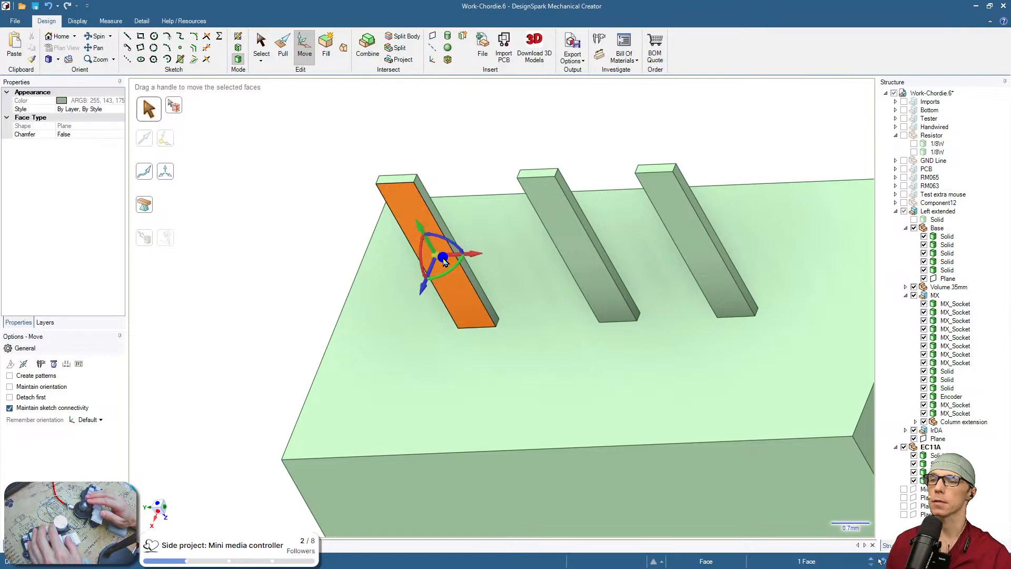
{"action": "key", "text": "alt"}
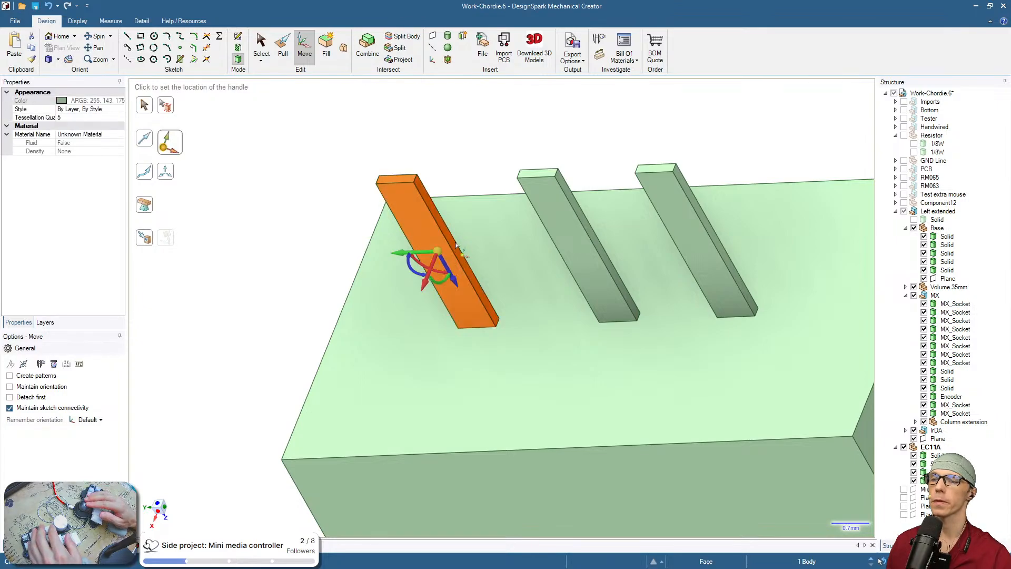
{"action": "left_click", "coordinate": [453, 247]}
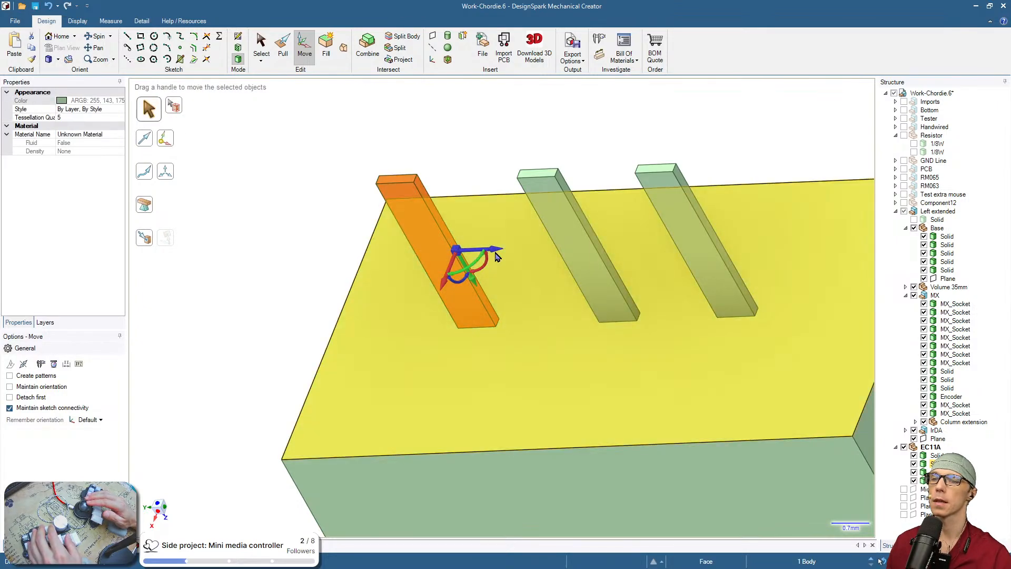
{"action": "left_click", "coordinate": [494, 251]}
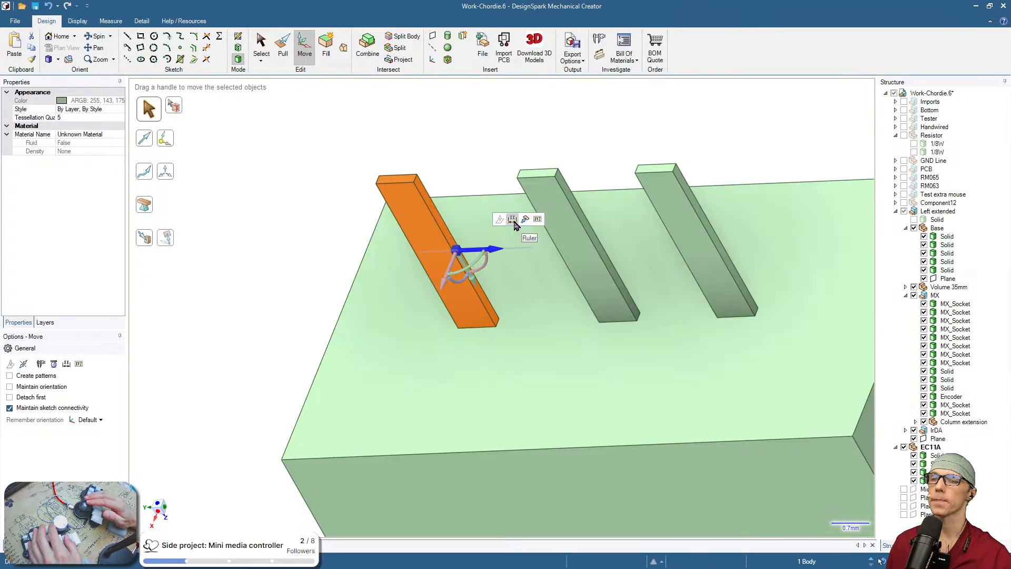
{"action": "left_click", "coordinate": [515, 225]}
{"action": "left_click", "coordinate": [659, 232]}
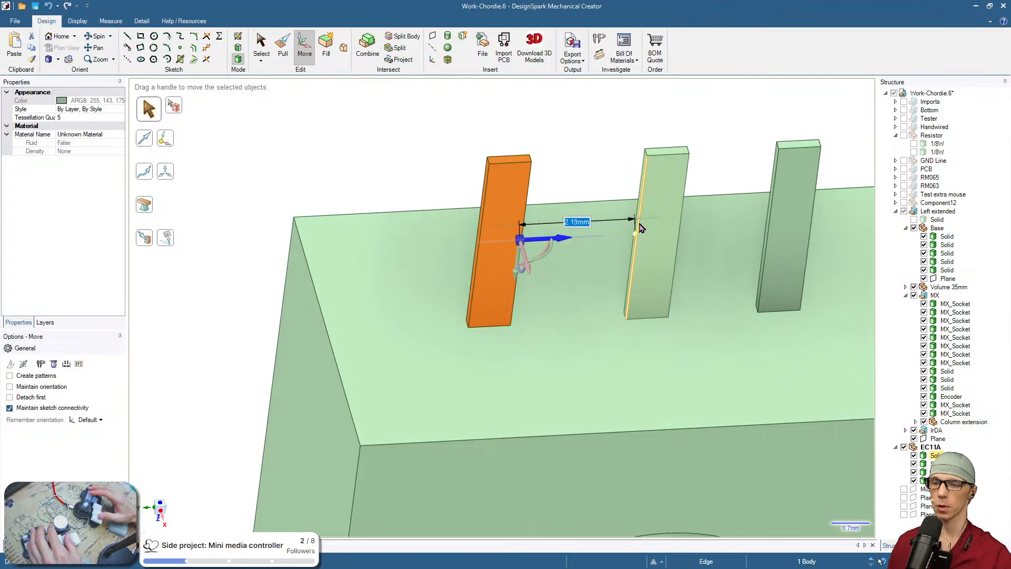
{"action": "left_click", "coordinate": [640, 227]}
{"action": "type", "text": "1.7"}
{"action": "key", "text": "Return"}
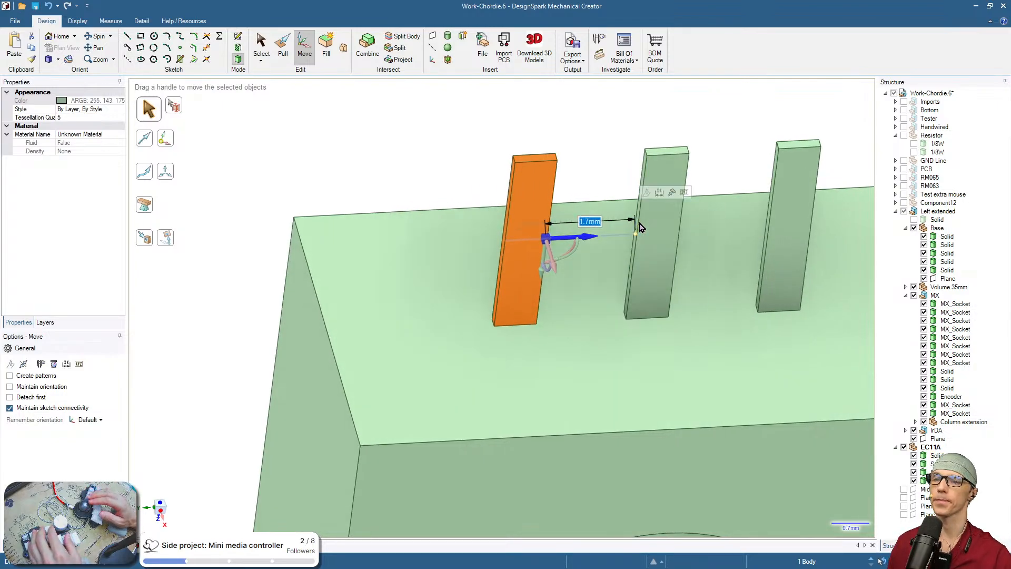
{"action": "key", "text": "Escape"}
{"action": "scroll", "coordinate": [639, 213], "scroll_direction": "down", "scroll_amount": 8}
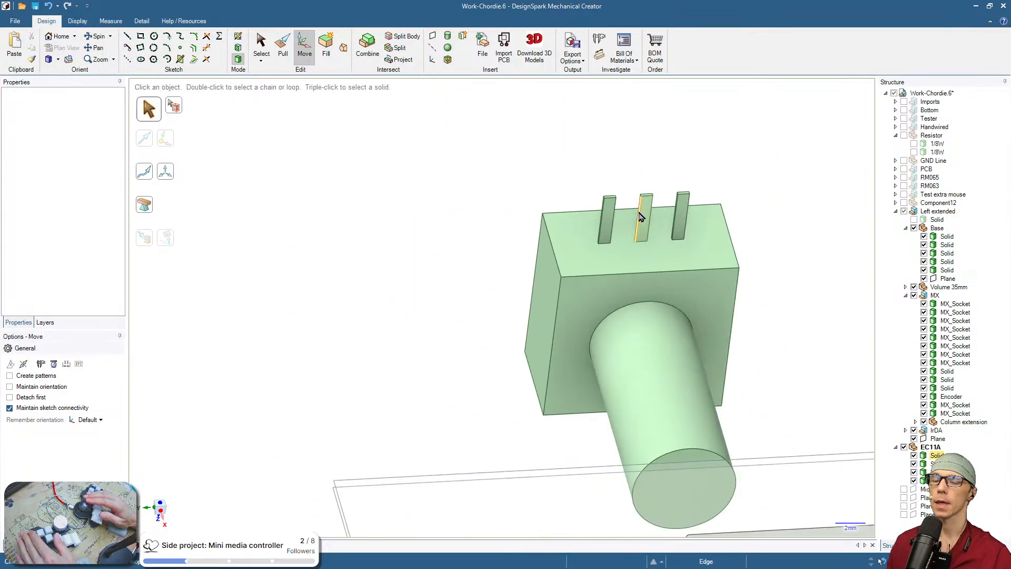
Copy the two outer pins together about 3.43 mm across the block face, away from the shaft
{"action": "middle_click_drag", "start_coordinate": [782, 273], "coordinate": [680, 283], "text": "ctrl"}
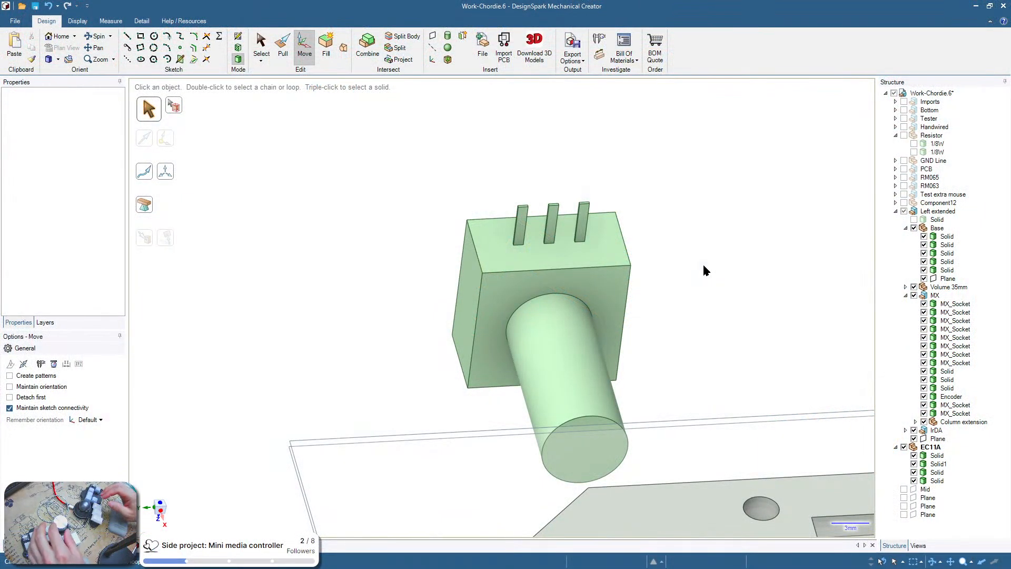
{"action": "middle_click_drag", "start_coordinate": [704, 228], "coordinate": [798, 297]}
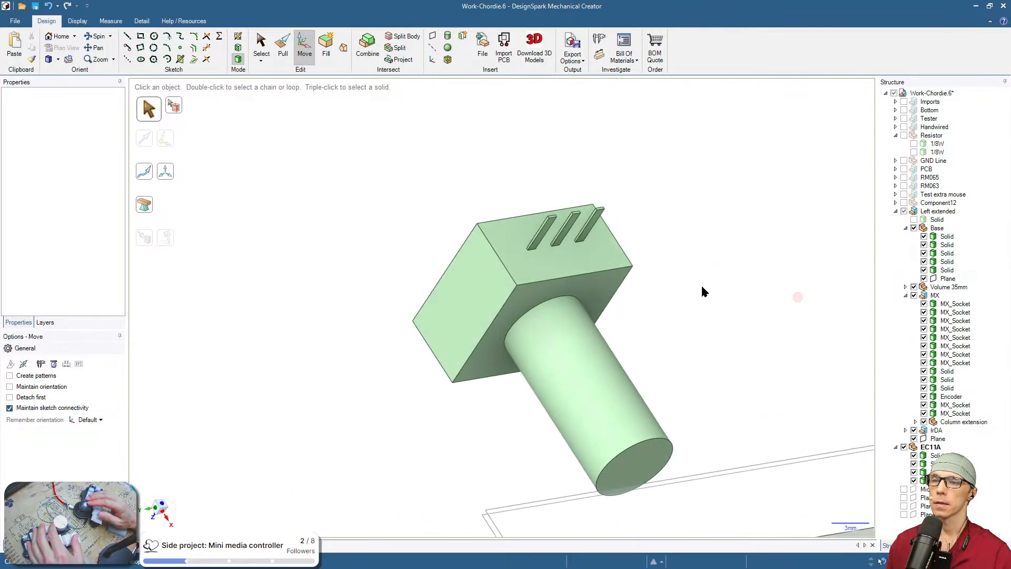
{"action": "middle_click_drag", "start_coordinate": [741, 285], "coordinate": [637, 240]}
{"action": "key", "text": "s"}
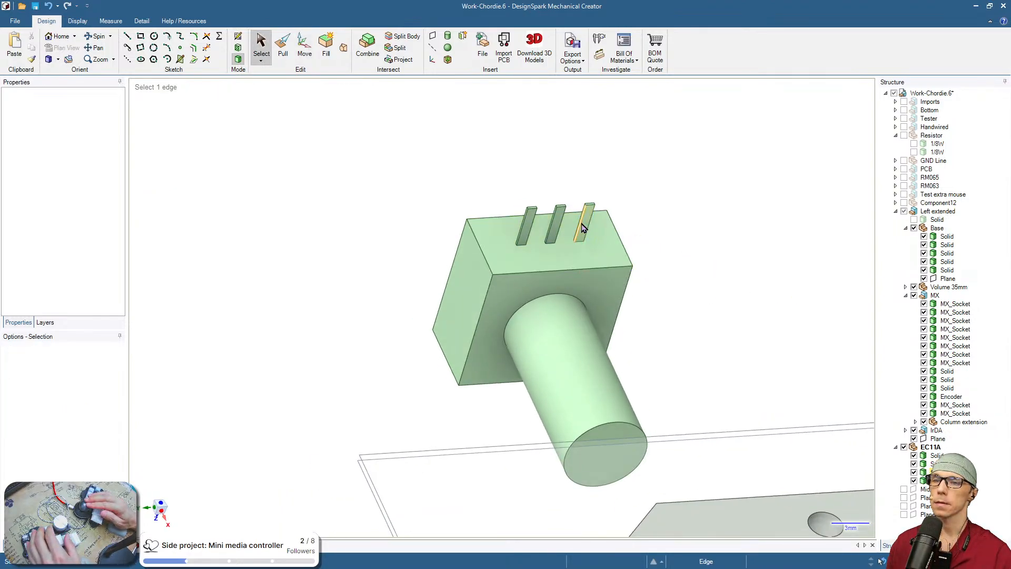
{"action": "triple_click", "coordinate": [582, 229]}
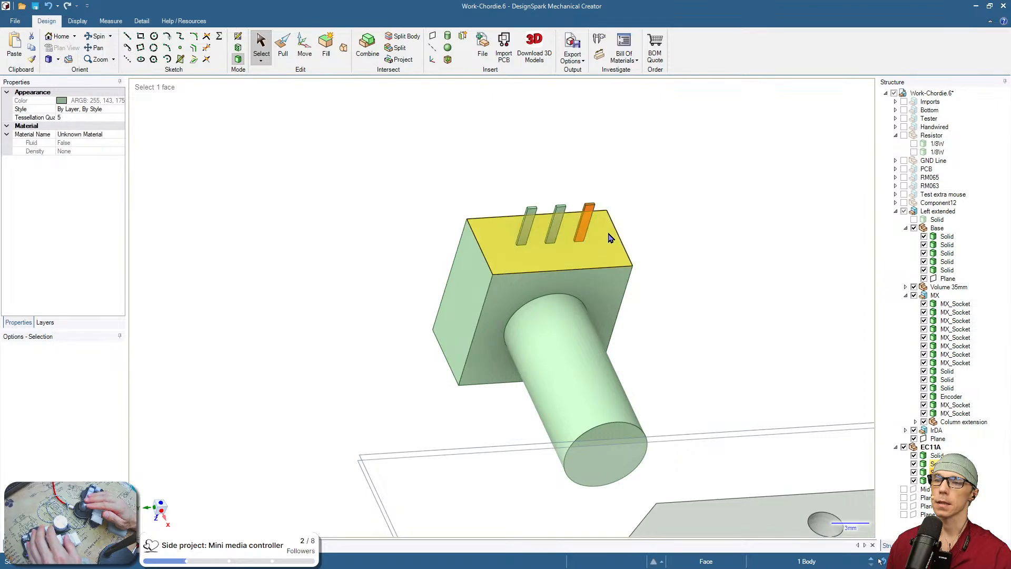
{"action": "scroll", "coordinate": [569, 210], "scroll_direction": "up", "scroll_amount": 3}
{"action": "scroll", "coordinate": [569, 210], "scroll_direction": "up", "scroll_amount": 1}
{"action": "double_click", "coordinate": [477, 239], "text": "ctrl"}
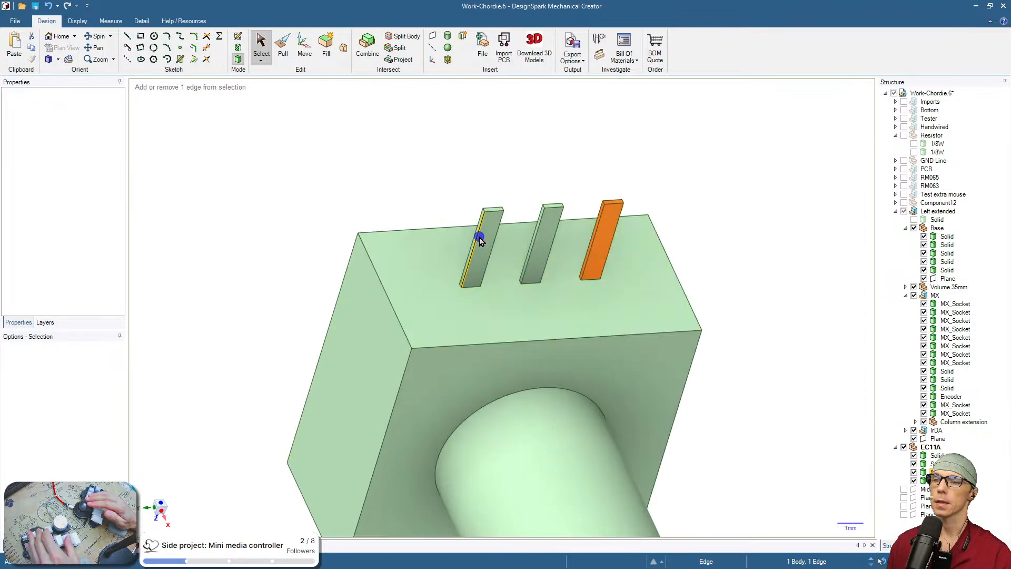
{"action": "left_click", "coordinate": [498, 191]}
{"action": "triple_click", "coordinate": [493, 221]}
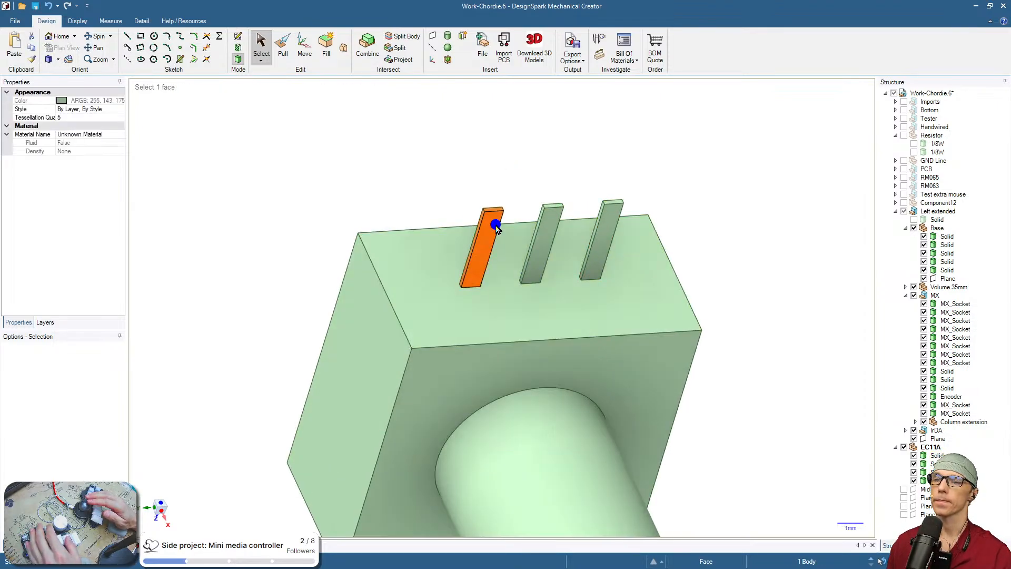
{"action": "triple_click", "coordinate": [607, 240], "text": "ctrl"}
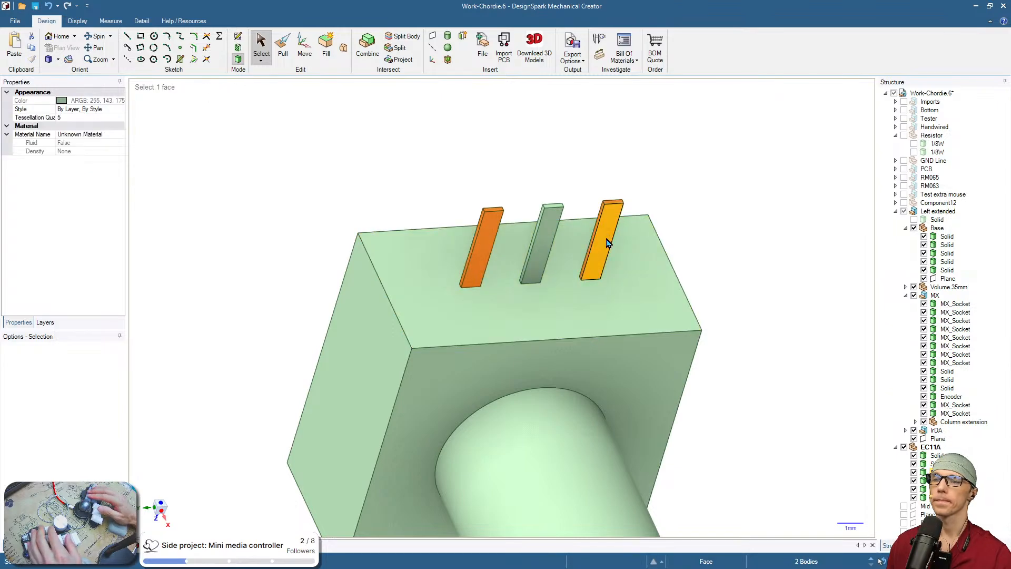
{"action": "key", "text": "m"}
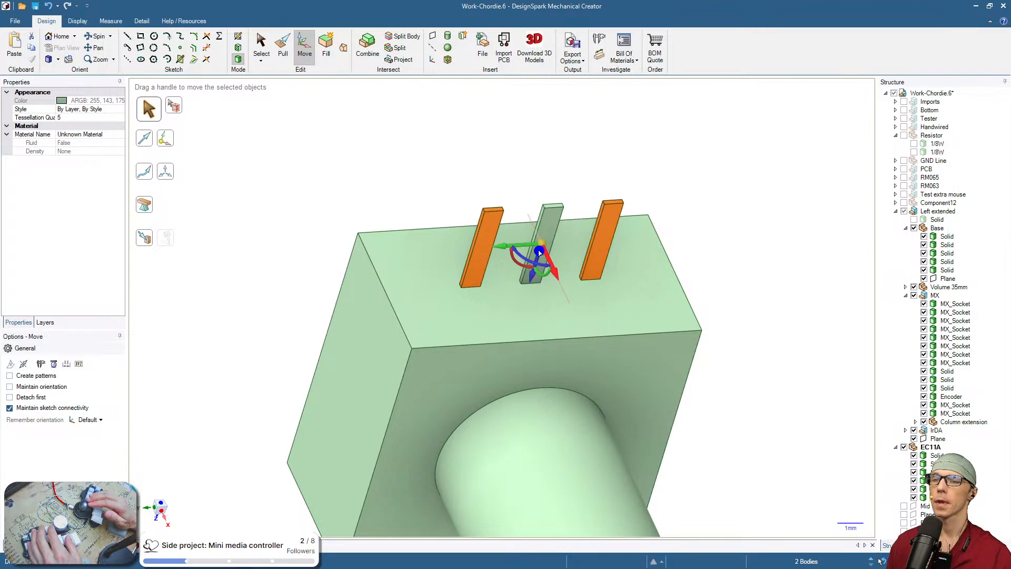
{"action": "left_click_drag", "start_coordinate": [539, 253], "coordinate": [525, 212], "text": "ctrl"}
Anchor the move on a copied pin's rear side and set the pair's distance from the block's rear edge to 0.8 mm
{"action": "middle_click_drag", "start_coordinate": [468, 258], "coordinate": [749, 361]}
{"action": "key", "text": "Tab"}
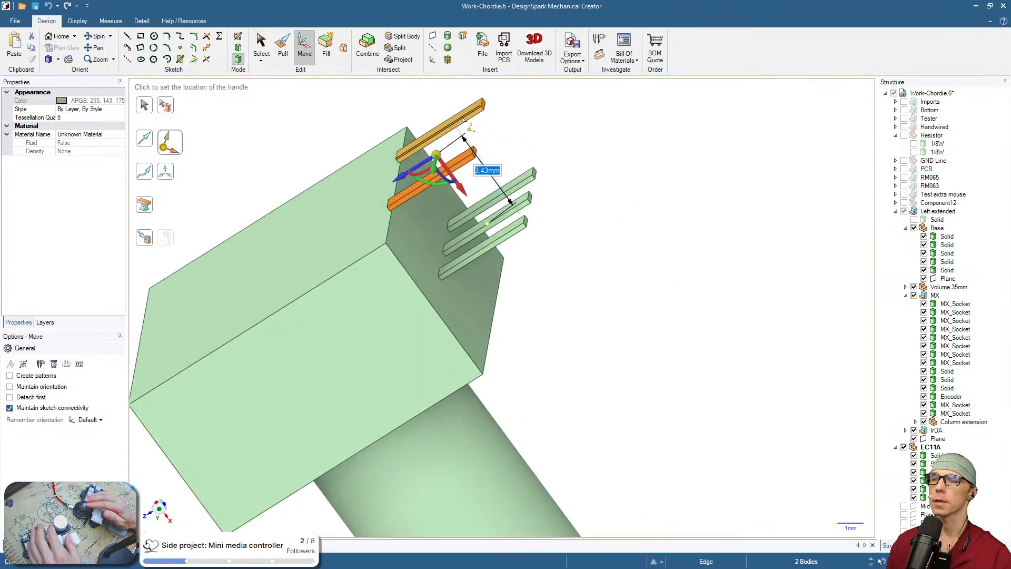
{"action": "left_click", "coordinate": [436, 135]}
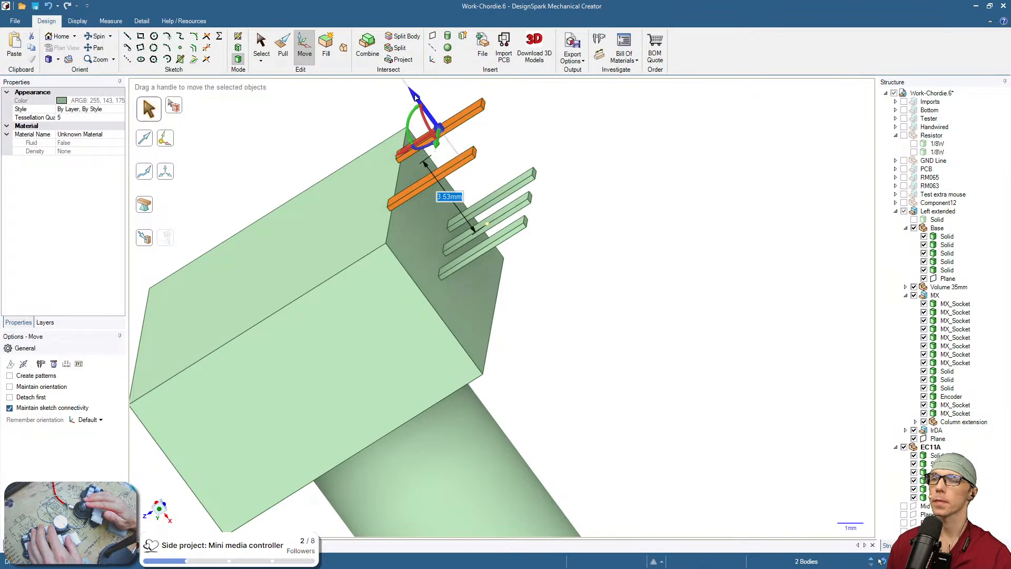
{"action": "left_click_drag", "start_coordinate": [415, 96], "coordinate": [442, 119]}
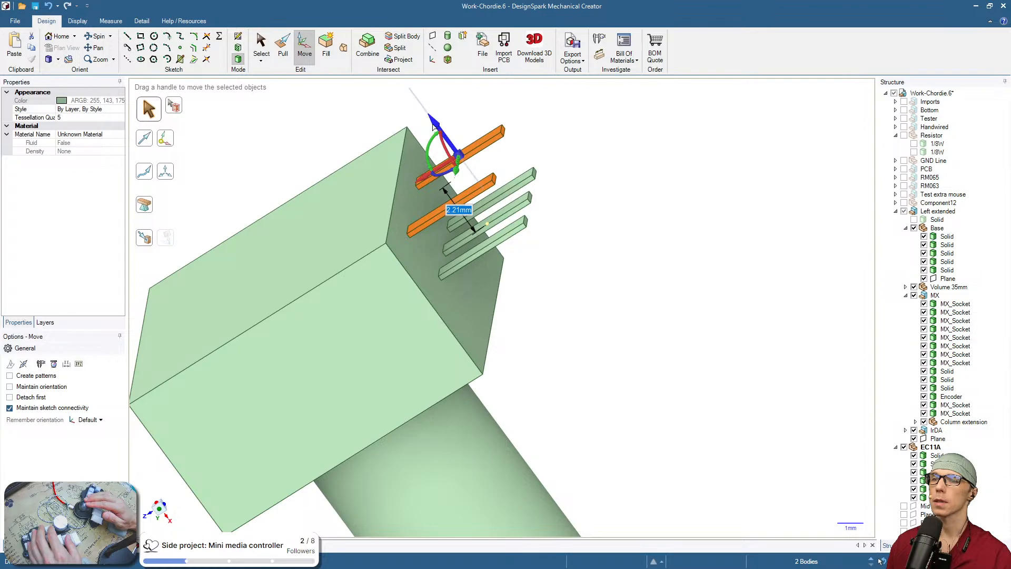
{"action": "left_click", "coordinate": [433, 126]}
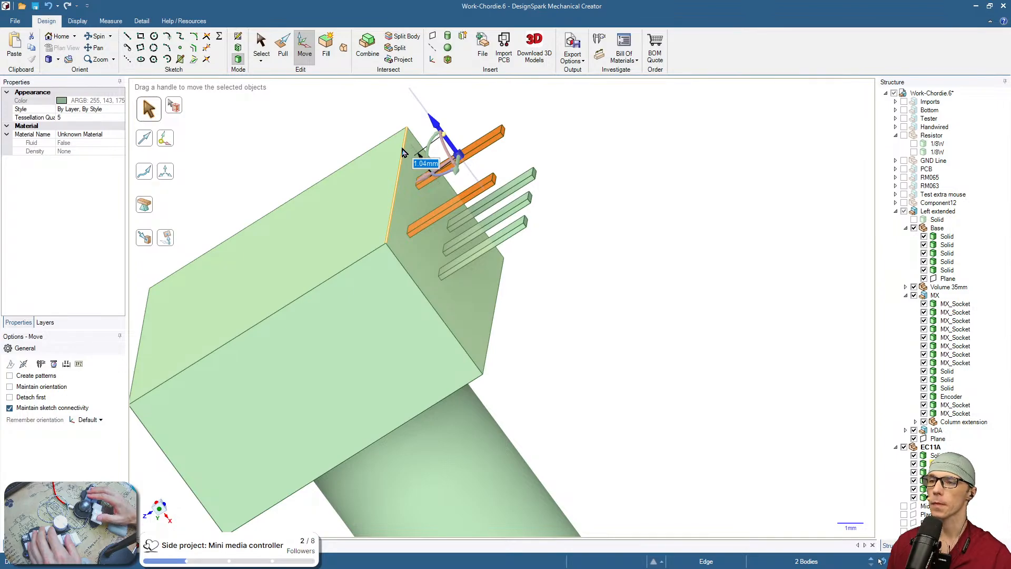
{"action": "type", "text": "0"}
{"action": "type", "text": ".8"}
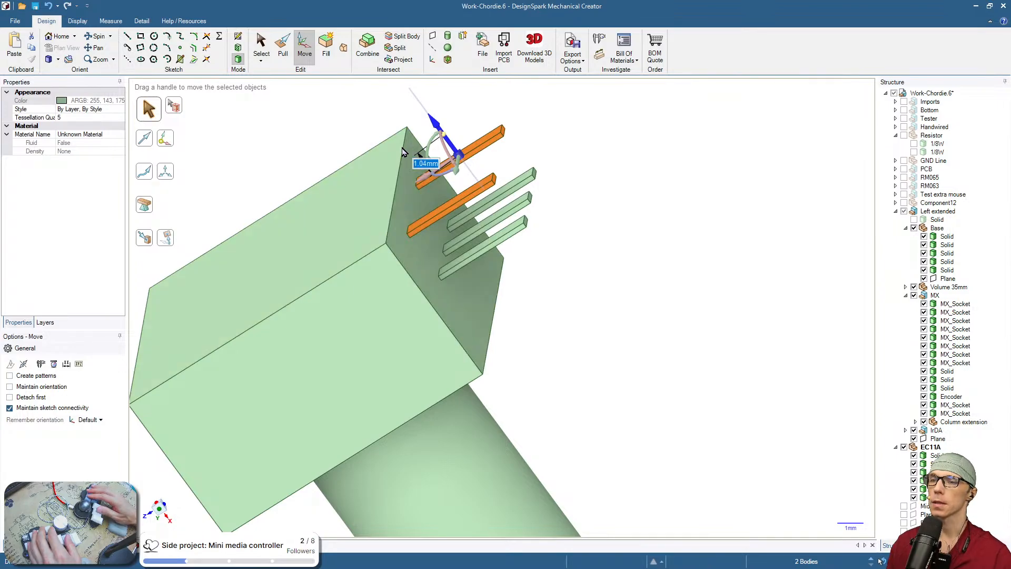
{"action": "key", "text": "Return"}
{"action": "key", "text": "Escape"}
Orient the view squarely onto the block's pin face to check the pin layout
{"action": "middle_click_drag", "start_coordinate": [588, 289], "coordinate": [316, 469]}
{"action": "left_click", "coordinate": [390, 390]}
{"action": "key", "text": "v"}
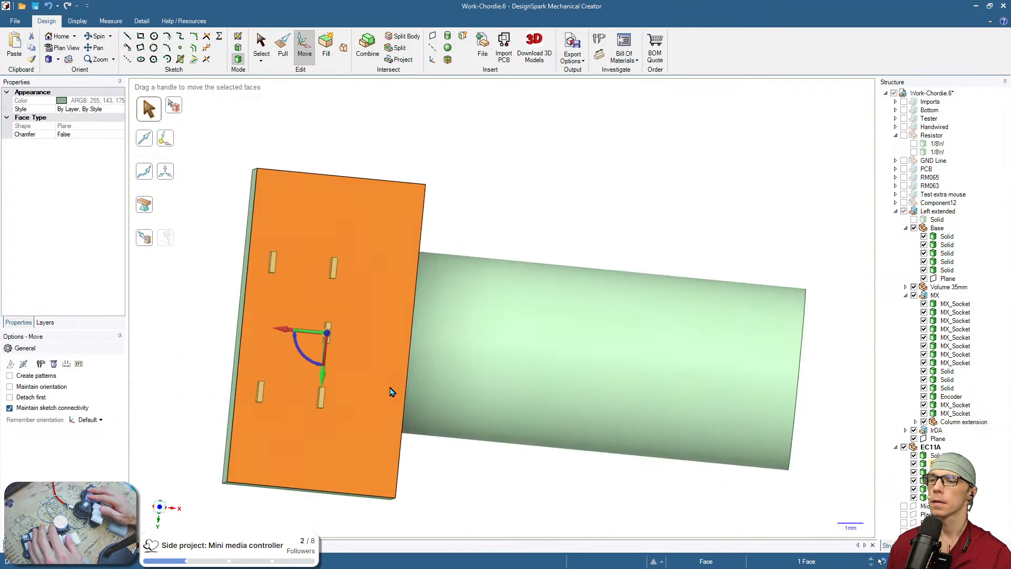
{"action": "left_click", "coordinate": [487, 482]}
{"action": "middle_click_drag", "start_coordinate": [487, 481], "coordinate": [544, 429], "text": "ctrl"}
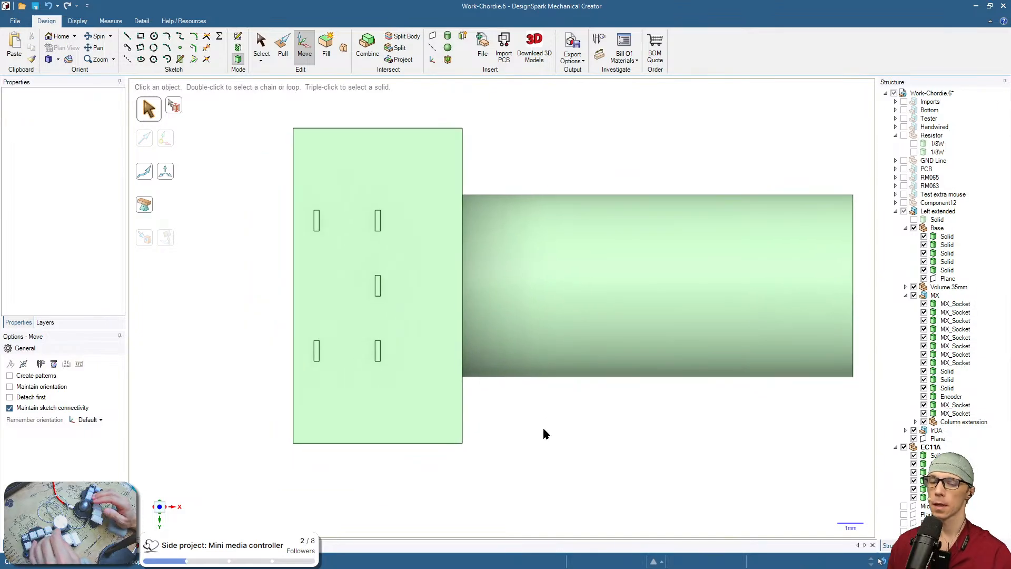
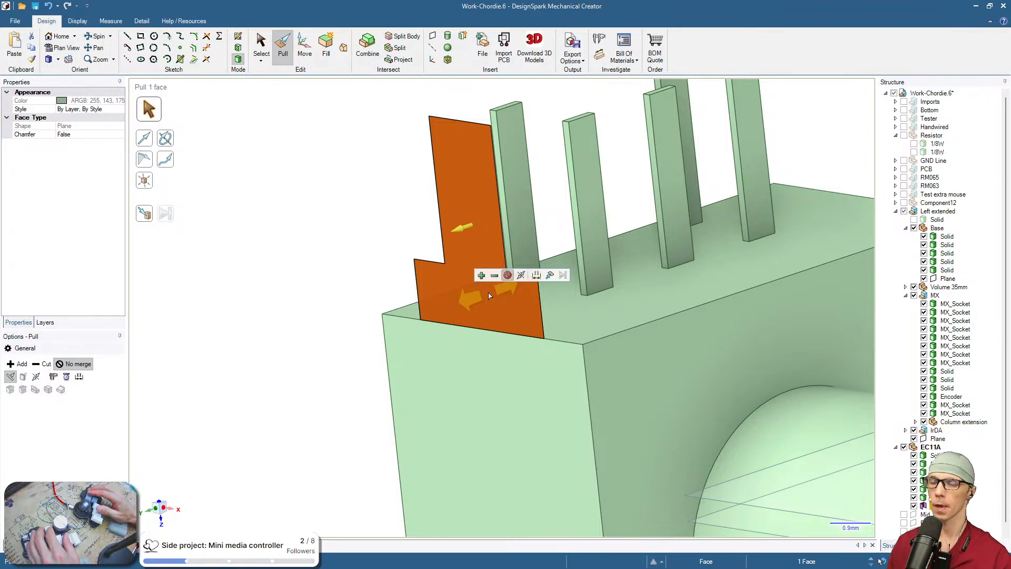
Pull the stepped tab profile at the block's end to a 0.4 mm thick separate body
{"action": "type", "text": "0.4"}
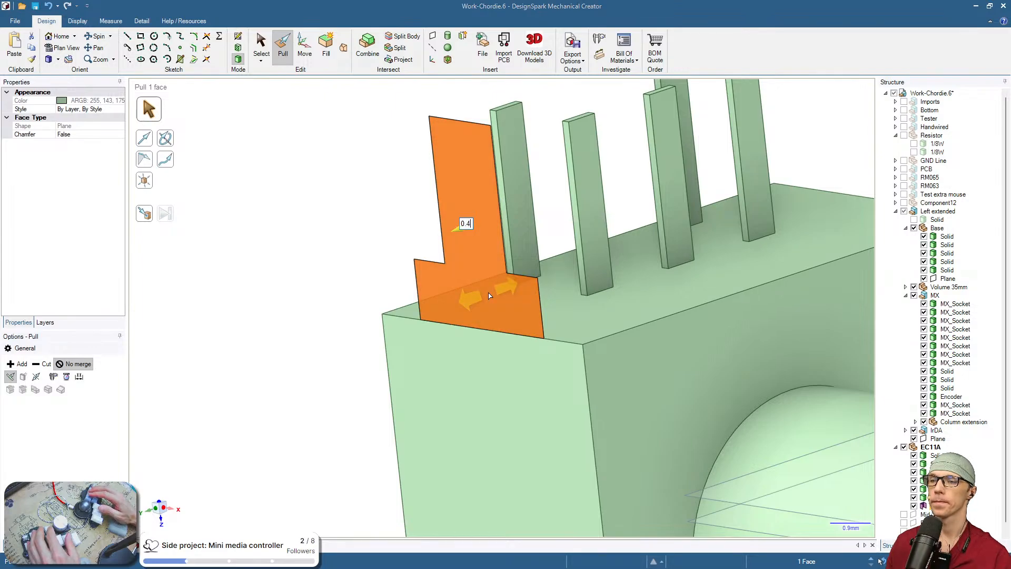
{"action": "key", "text": "Return"}
{"action": "middle_click_drag", "start_coordinate": [489, 296], "coordinate": [359, 467]}
{"action": "key", "text": "Escape"}
Shift the stepped tab inward, anchor the move on its outer face and translate it up to the block's end corner
{"action": "key", "text": "s"}
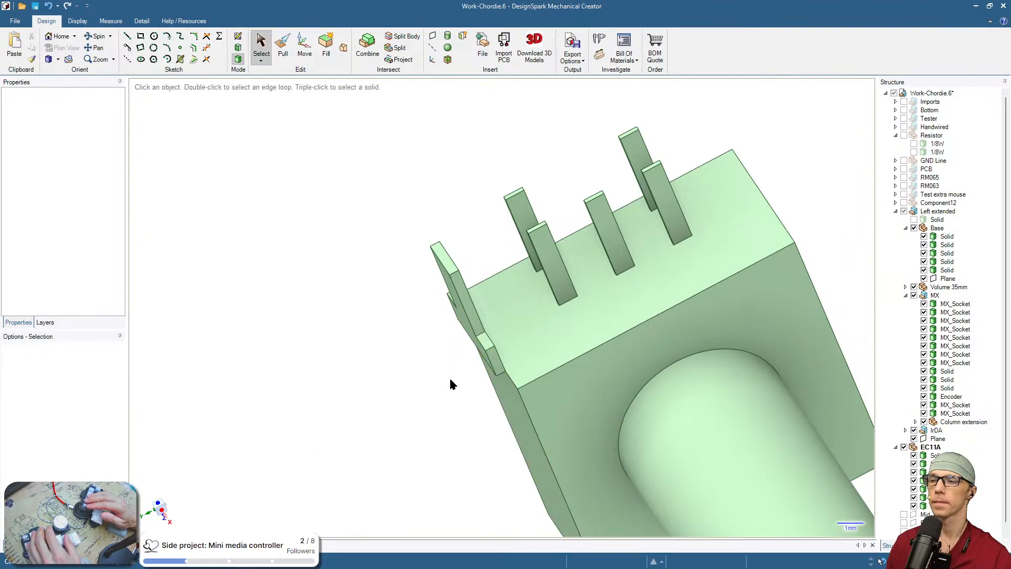
{"action": "left_click", "coordinate": [465, 322]}
{"action": "key", "text": "m"}
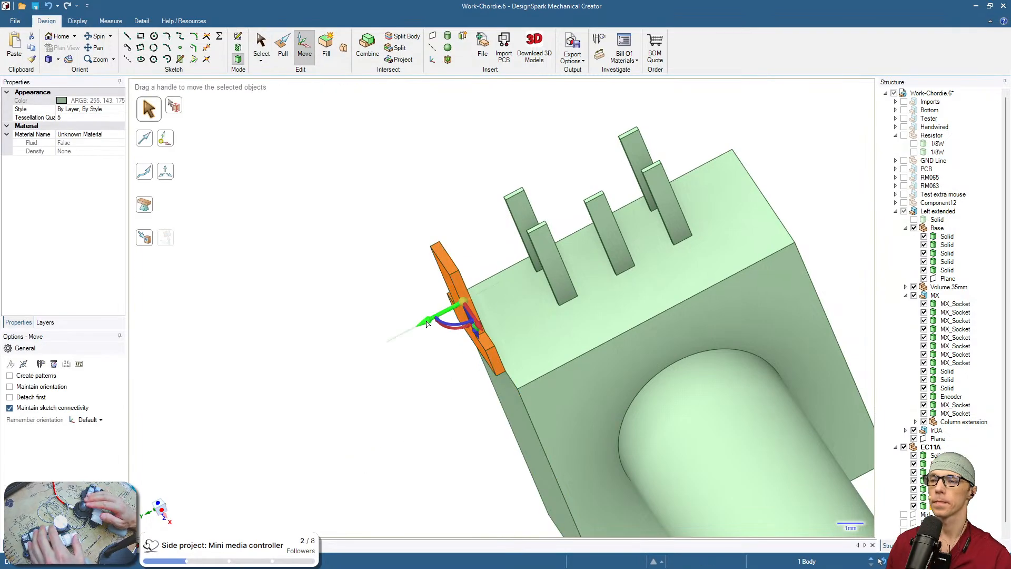
{"action": "left_click_drag", "start_coordinate": [440, 326], "coordinate": [440, 312]}
{"action": "middle_click_drag", "start_coordinate": [425, 364], "coordinate": [478, 310]}
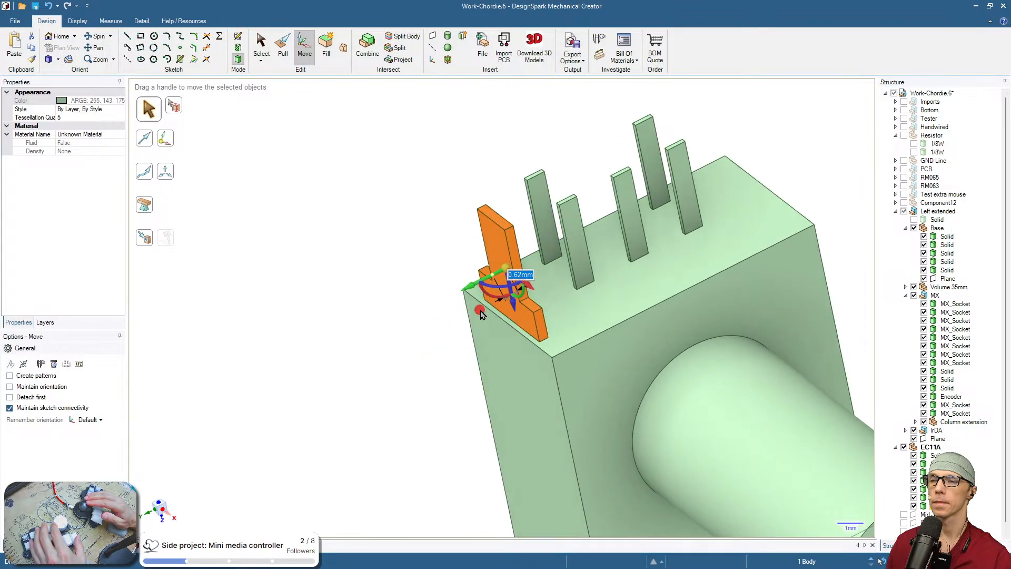
{"action": "left_click", "coordinate": [507, 310], "text": "alt"}
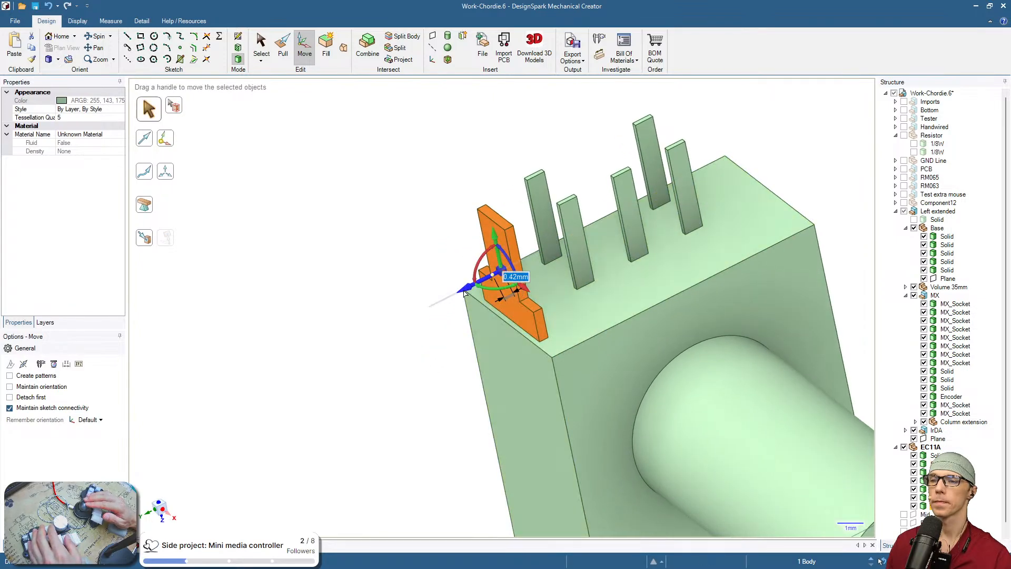
{"action": "left_click", "coordinate": [464, 291]}
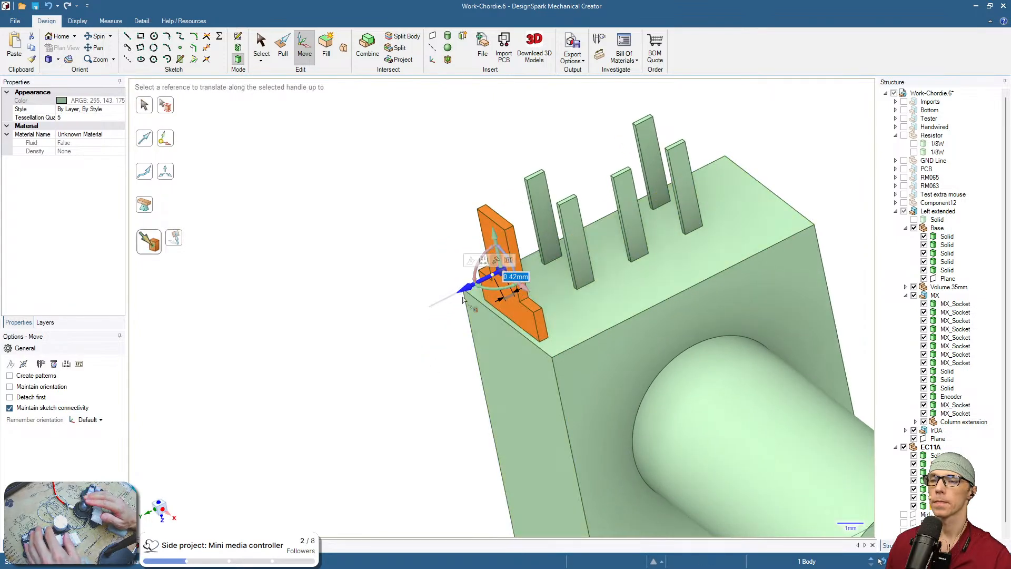
{"action": "left_click", "coordinate": [464, 293]}
{"action": "left_click", "coordinate": [383, 364]}
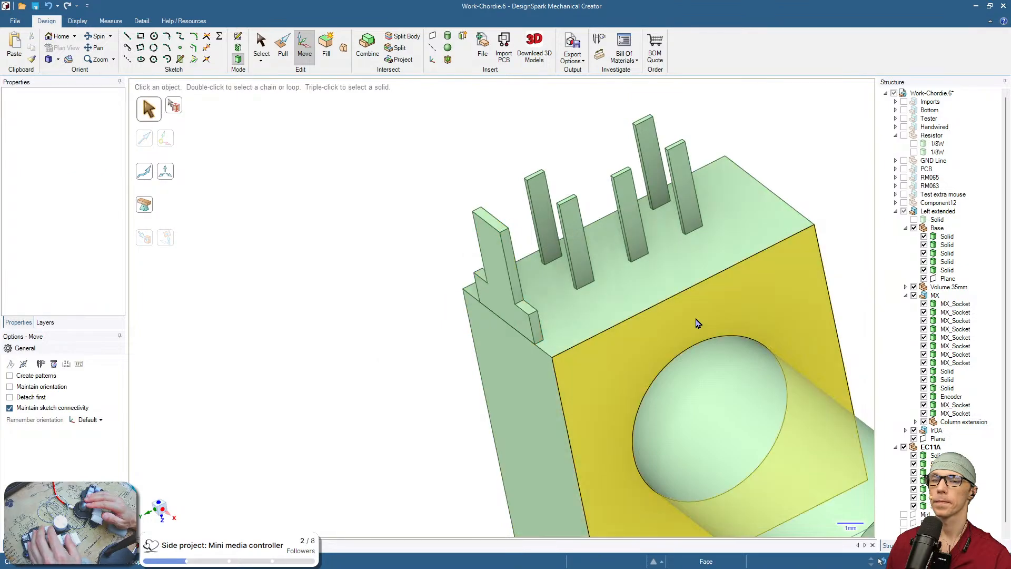
Check the lengths of the stepped tab's base edge and the adjoining end edge of the block
{"action": "scroll", "coordinate": [974, 368], "scroll_direction": "down", "scroll_amount": 1}
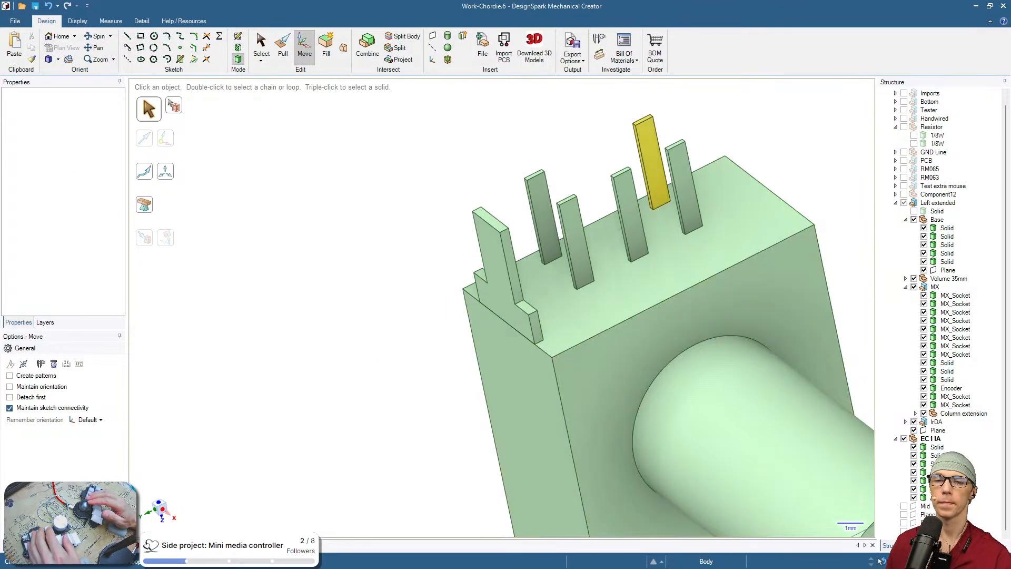
{"action": "left_click", "coordinate": [514, 331]}
{"action": "left_click", "coordinate": [515, 331]}
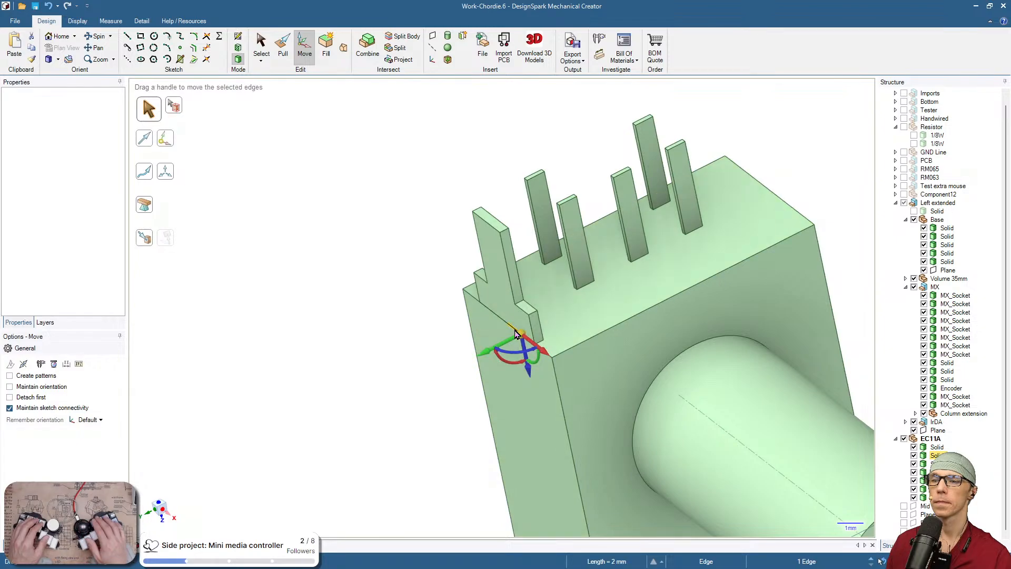
{"action": "key", "text": "l"}
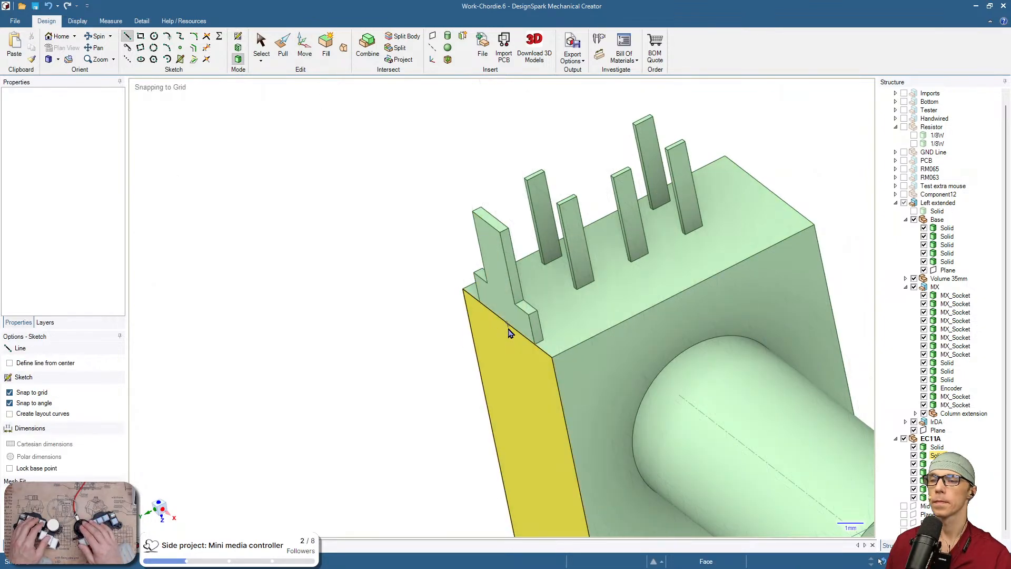
{"action": "key", "text": "s"}
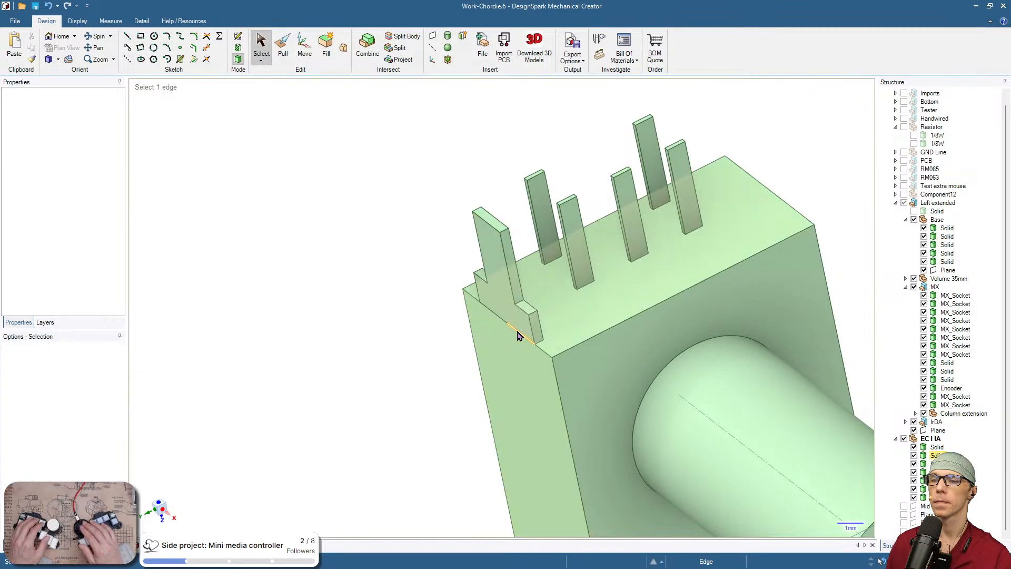
{"action": "left_click", "coordinate": [515, 332]}
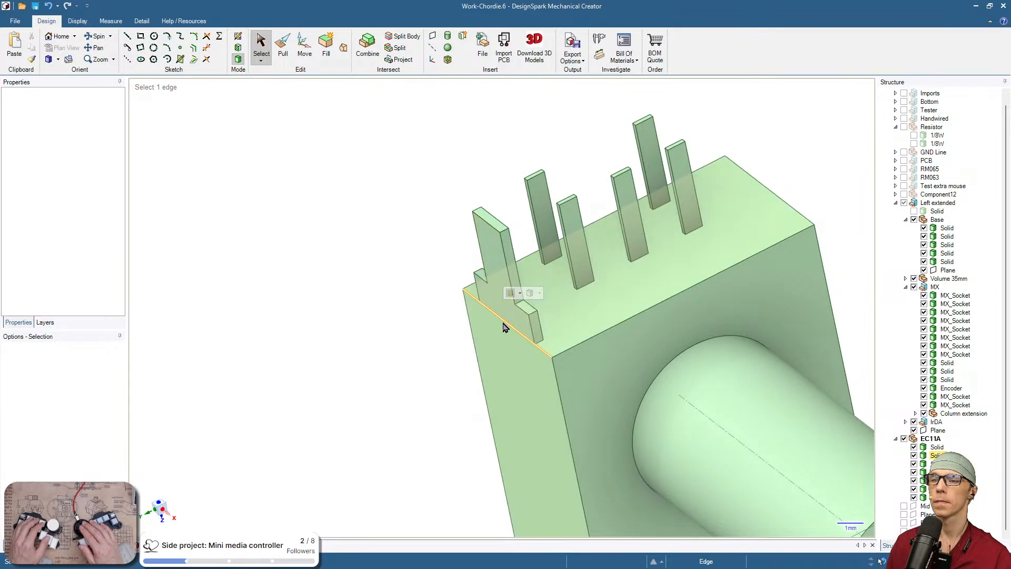
{"action": "left_click", "coordinate": [504, 328]}
{"action": "left_click", "coordinate": [413, 357]}
{"action": "middle_click_drag", "start_coordinate": [413, 357], "coordinate": [474, 341]}
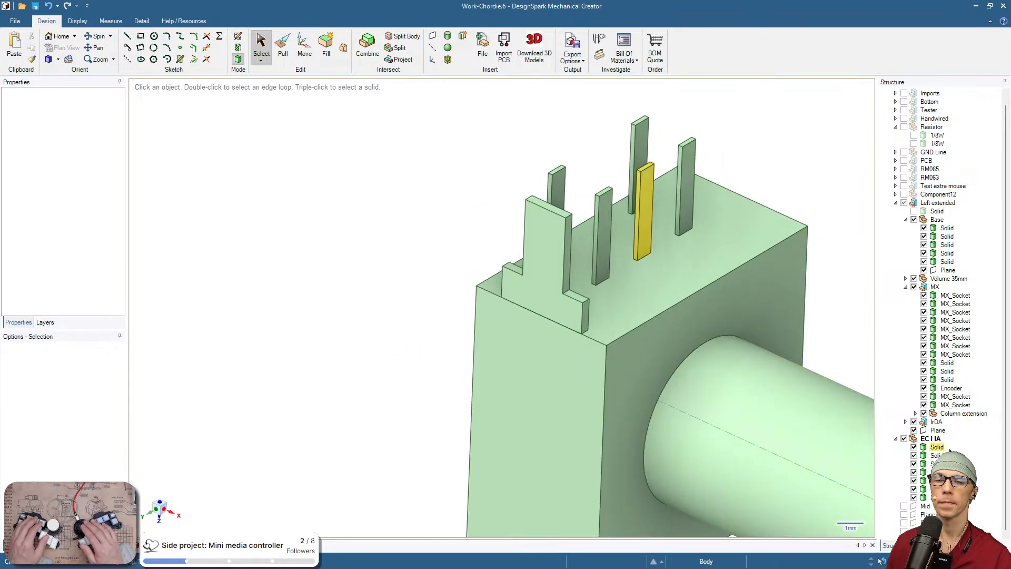
Copy the stepped tab body along the pin face towards the block's opposite end, about 10.5 mm away
{"action": "left_click", "coordinate": [562, 304]}
{"action": "double_click", "coordinate": [561, 305]}
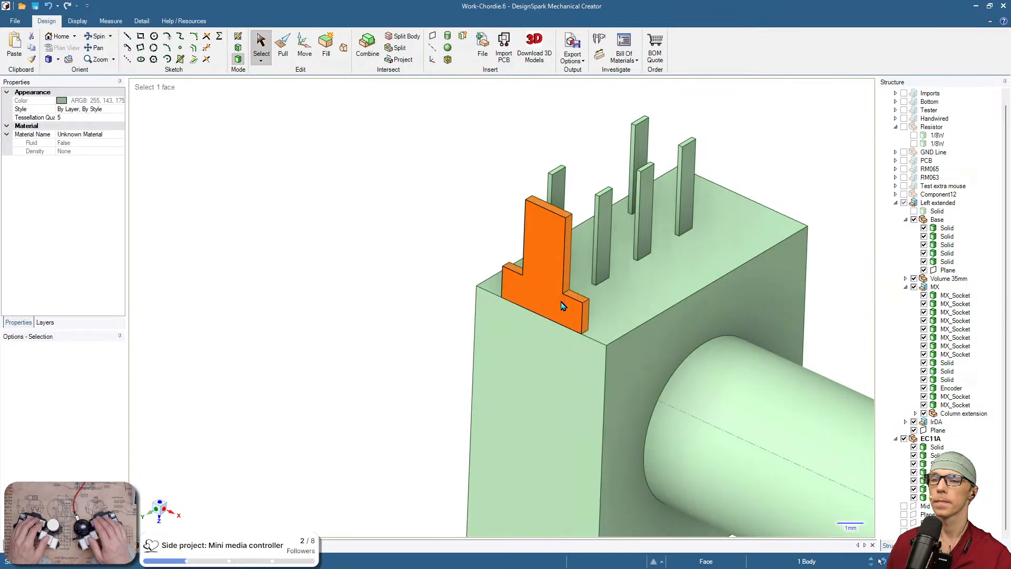
{"action": "key", "text": "m"}
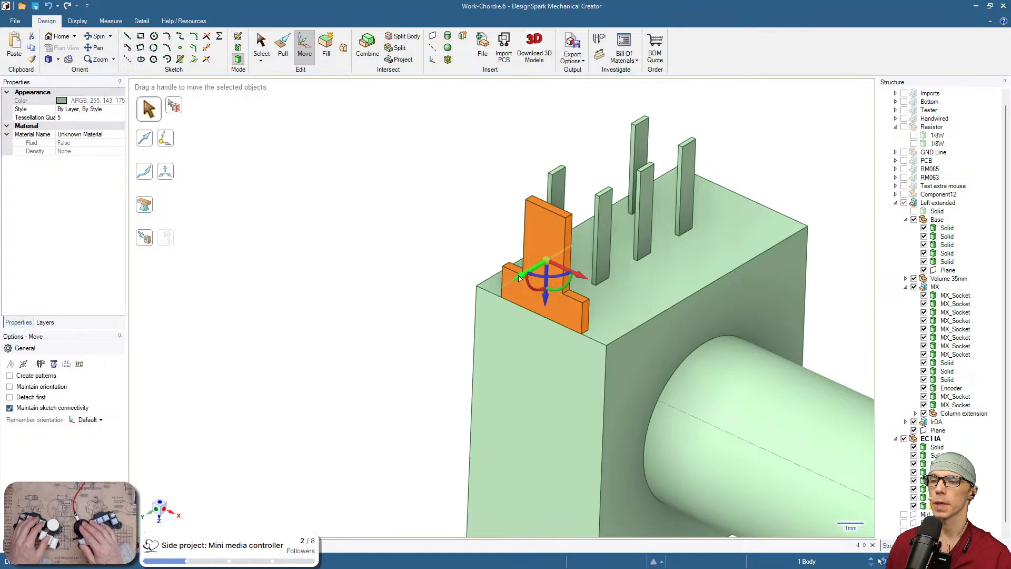
{"action": "left_click_drag", "start_coordinate": [519, 278], "coordinate": [685, 231]}
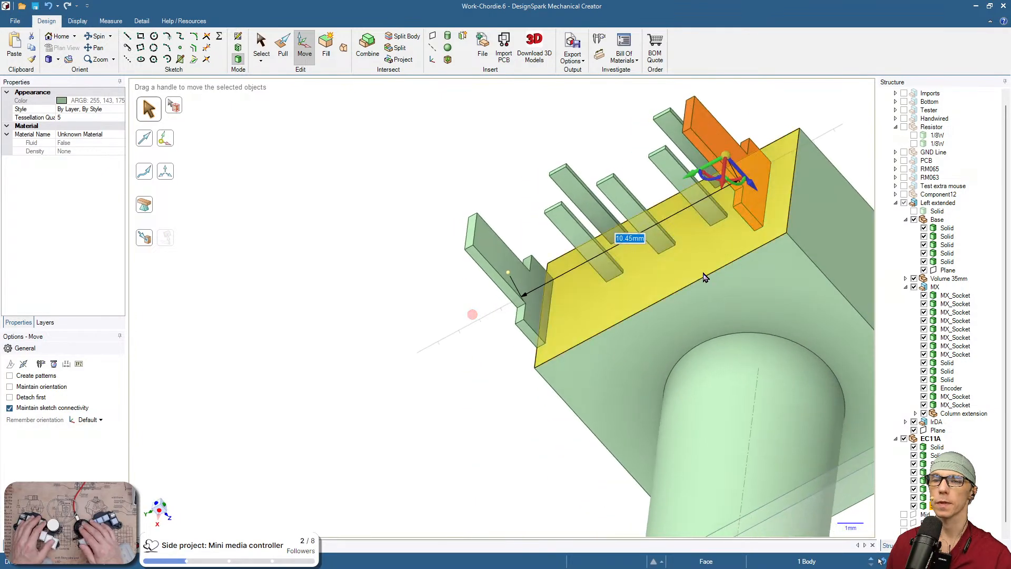
Anchor the move on the copied tab's outer face and translate it up to the block's far end face
{"action": "left_click", "coordinate": [753, 177], "text": "alt"}
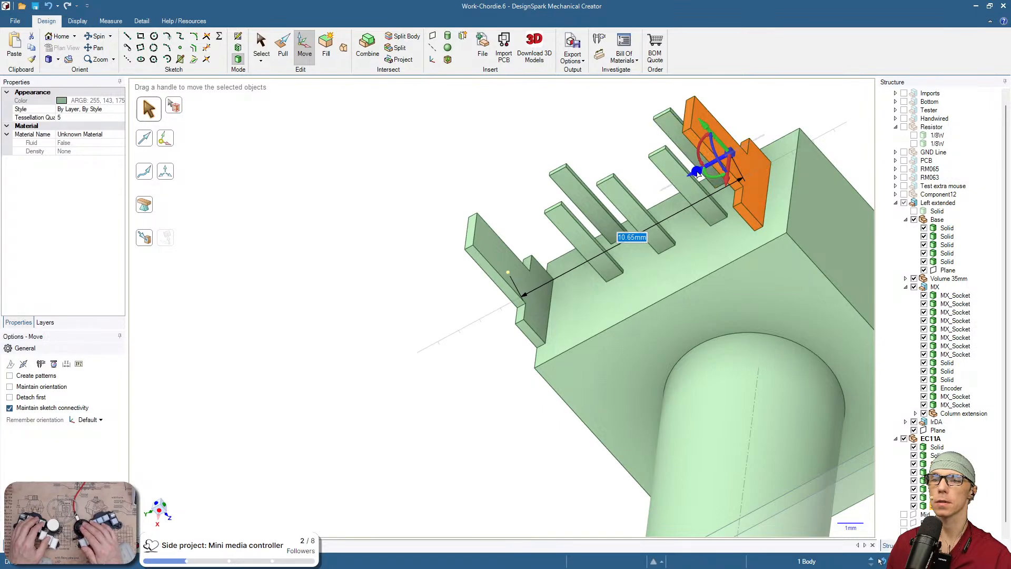
{"action": "key", "text": "u"}
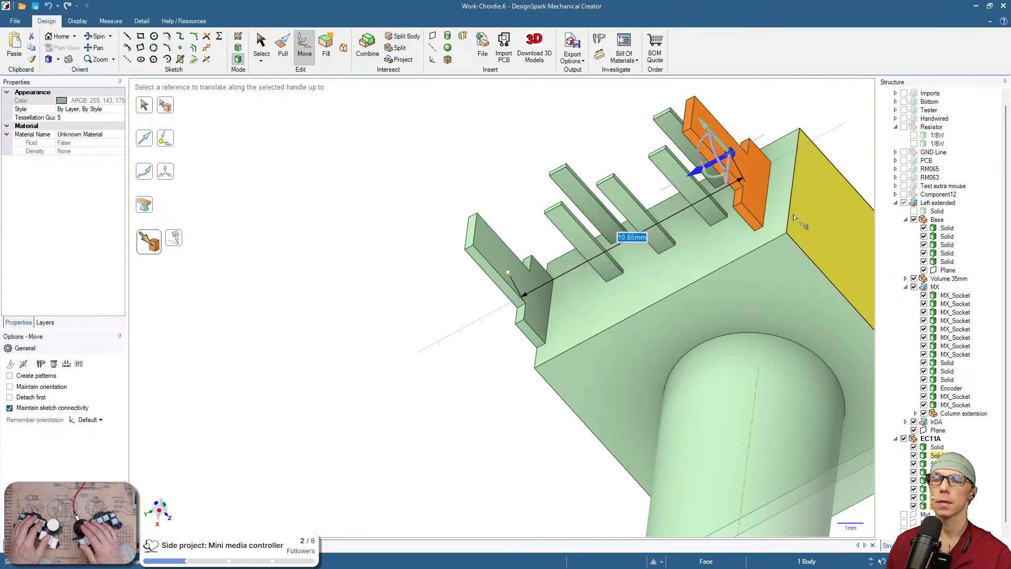
{"action": "left_click", "coordinate": [810, 206]}
{"action": "left_click", "coordinate": [830, 141]}
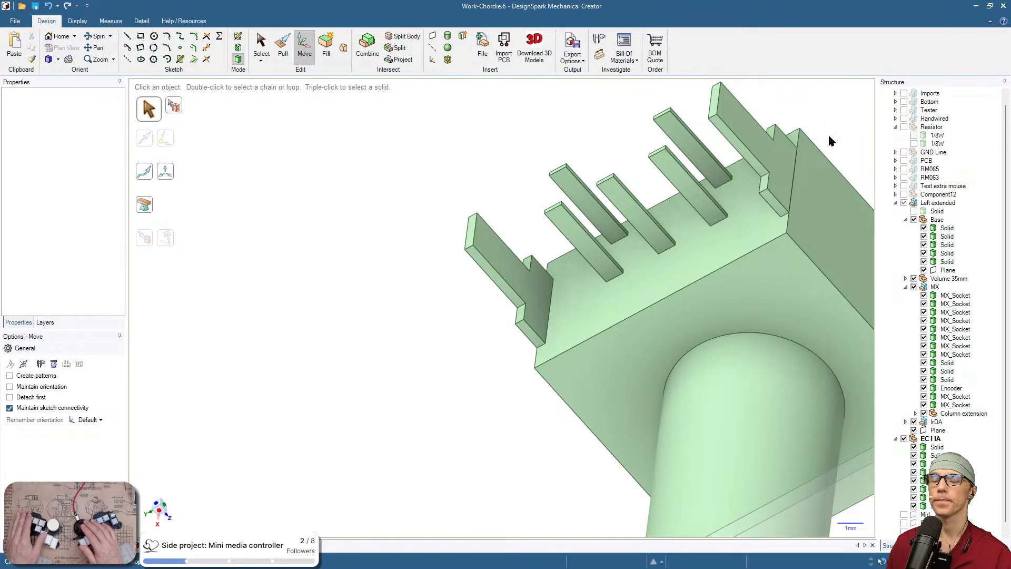
Look over the encoder with both mounting tabs and collapse the EC11A component in the structure tree
{"action": "scroll", "coordinate": [829, 142], "scroll_direction": "down", "scroll_amount": 2}
{"action": "mouse_move", "coordinate": [829, 142]}
{"action": "middle_mouse_down"}
{"action": "mouse_move", "coordinate": [745, 199]}
{"action": "mouse_move", "coordinate": [838, 111]}
{"action": "middle_mouse_up"}
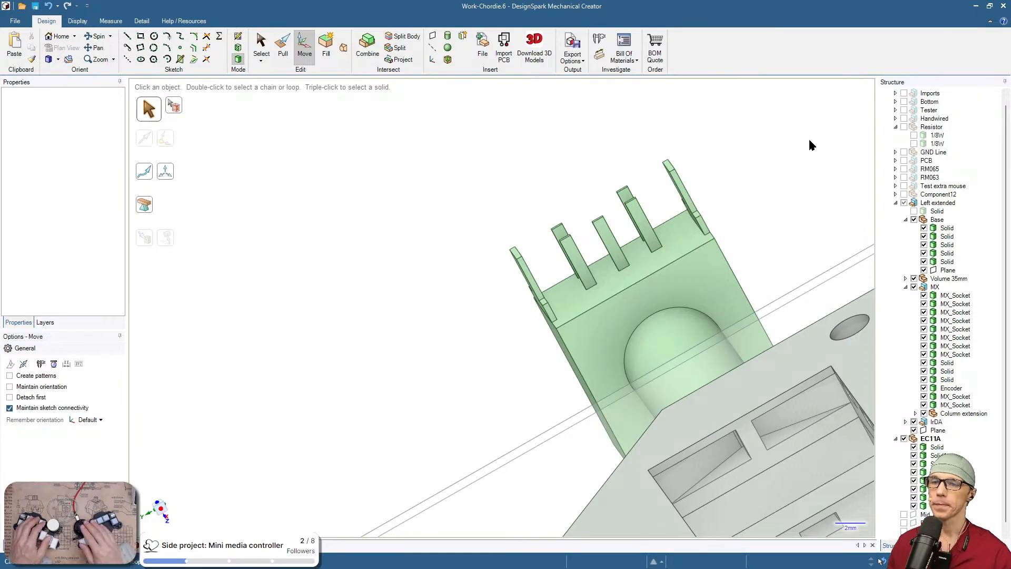
{"action": "scroll", "coordinate": [753, 197], "scroll_direction": "down", "scroll_amount": 2}
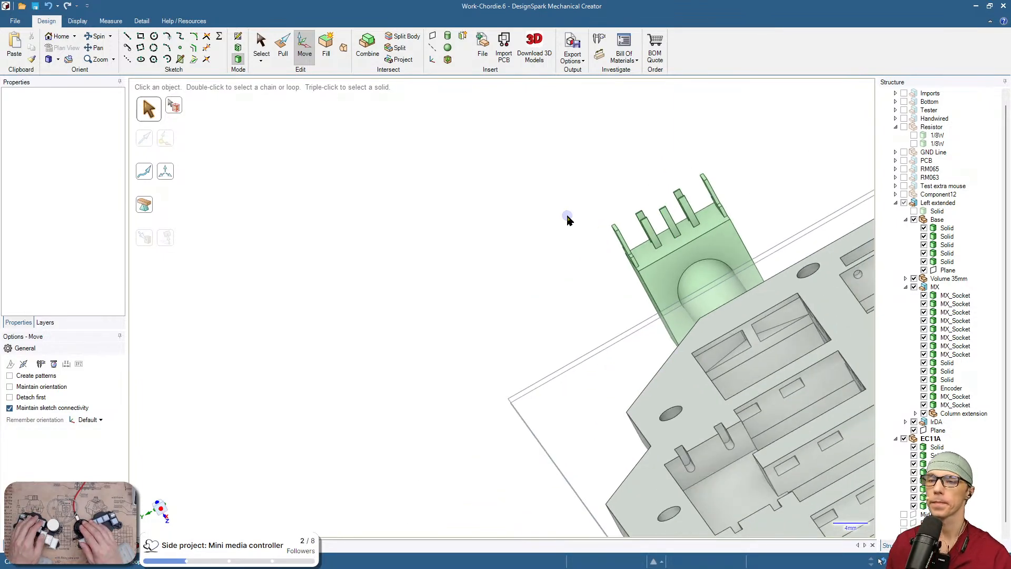
{"action": "middle_click_drag", "start_coordinate": [567, 220], "coordinate": [680, 247], "text": "shift"}
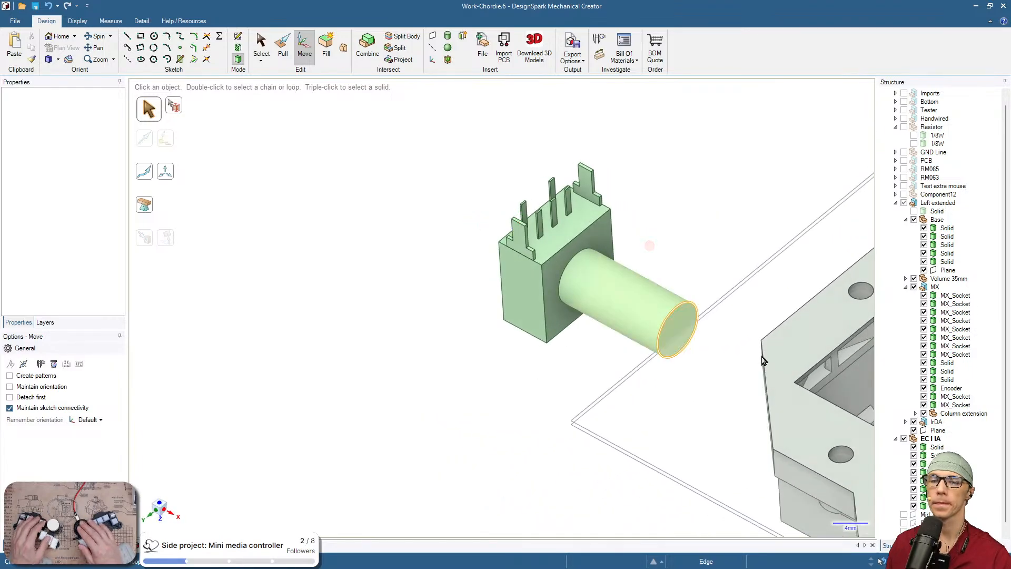
{"action": "left_click", "coordinate": [897, 440]}
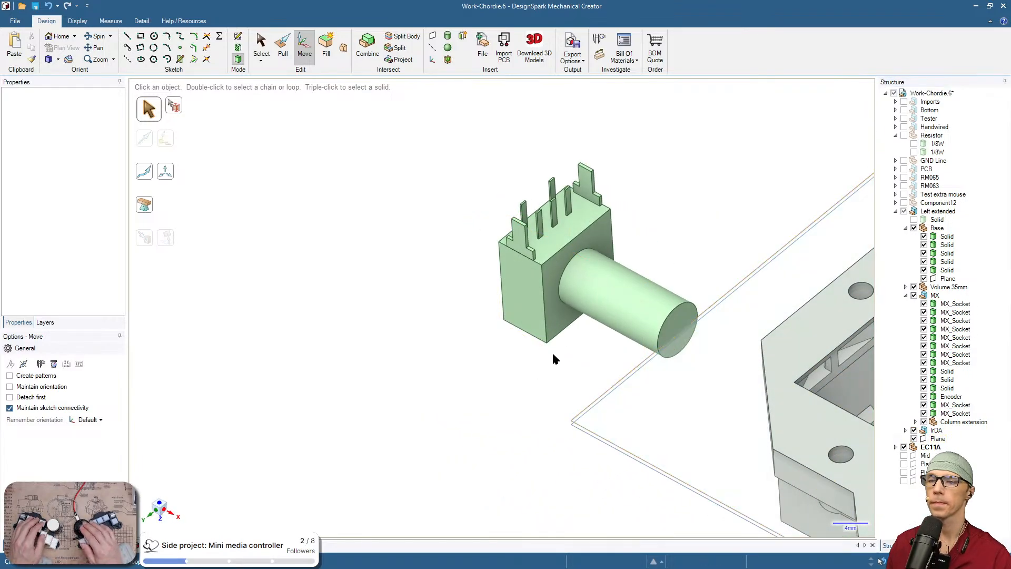
Examine the keyboard's key sockets, volume knob and encoder mount from several sides against the EC11A encoder
{"action": "middle_click_drag", "start_coordinate": [518, 358], "coordinate": [354, 284]}
{"action": "scroll", "coordinate": [603, 350], "scroll_direction": "down", "scroll_amount": 3}
{"action": "scroll", "coordinate": [380, 219], "scroll_direction": "up", "scroll_amount": 3}
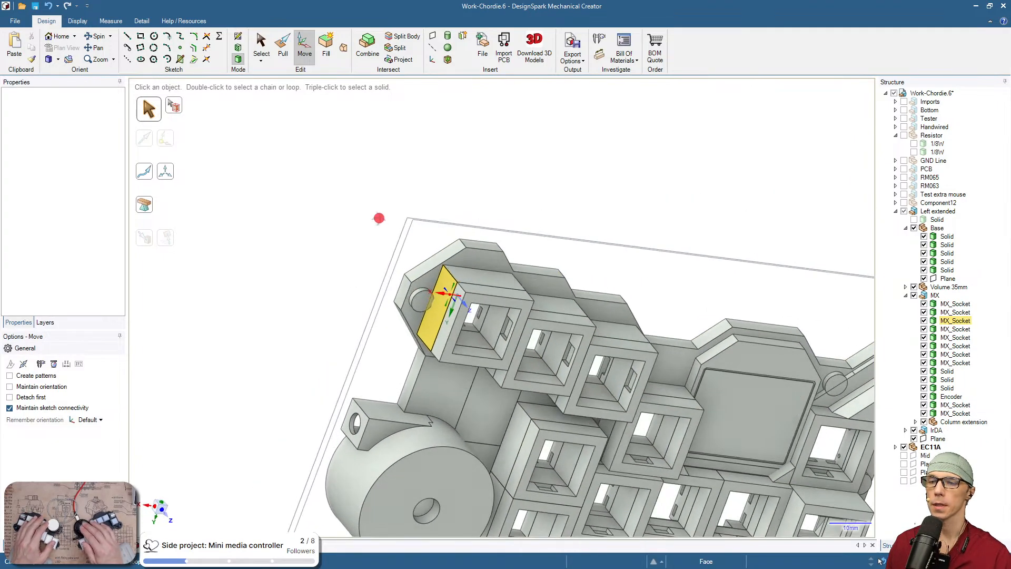
{"action": "middle_click_drag", "start_coordinate": [581, 386], "coordinate": [433, 193], "text": "shift"}
{"action": "middle_click_drag", "start_coordinate": [621, 390], "coordinate": [553, 252]}
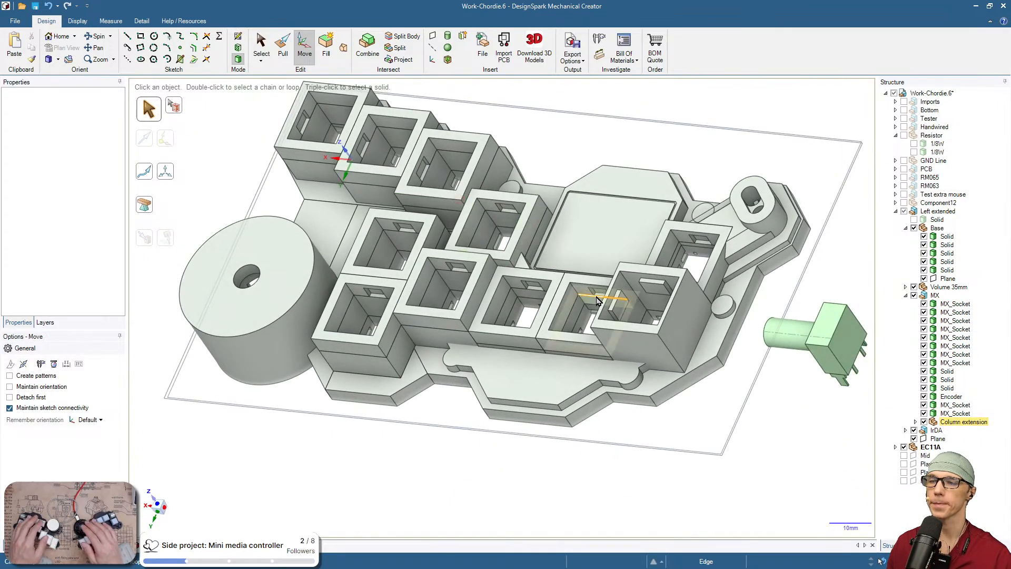
{"action": "scroll", "coordinate": [598, 300], "scroll_direction": "down", "scroll_amount": 1}
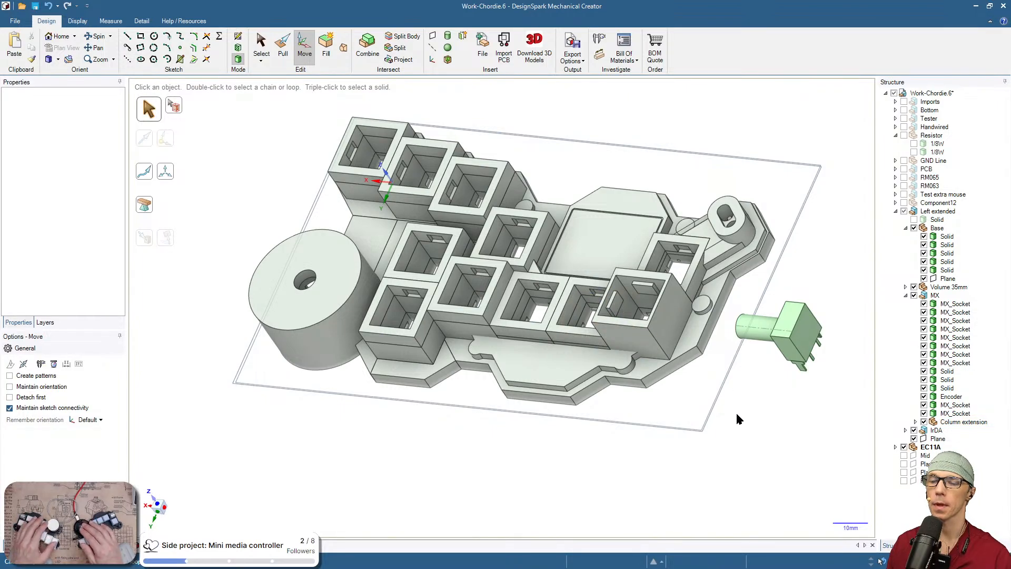
{"action": "mouse_move", "coordinate": [738, 420]}
{"action": "middle_mouse_down"}
{"action": "mouse_move", "coordinate": [776, 312]}
{"action": "mouse_move", "coordinate": [721, 398]}
{"action": "mouse_move", "coordinate": [831, 410]}
{"action": "middle_mouse_up"}
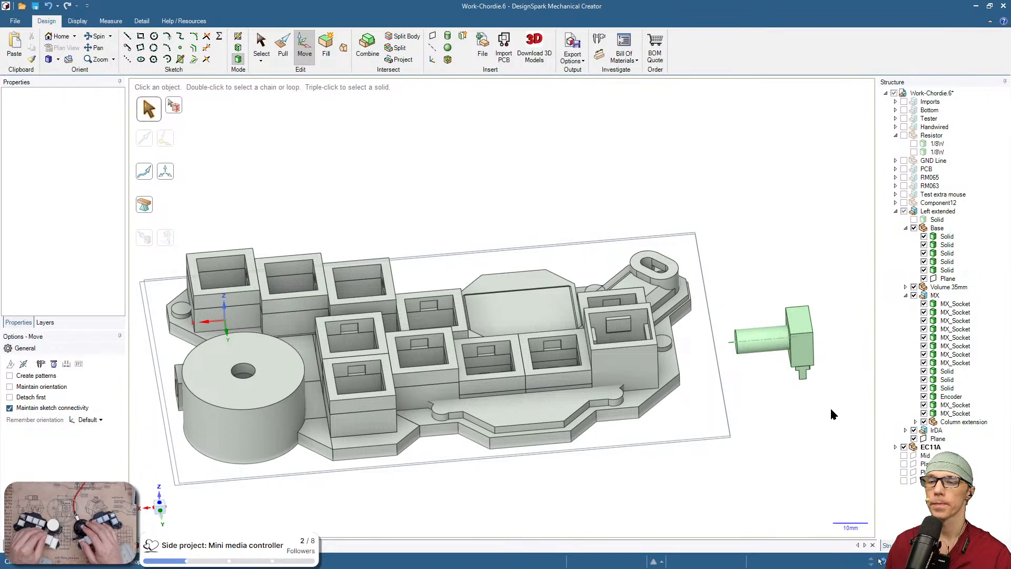
{"action": "middle_click_drag", "start_coordinate": [773, 412], "coordinate": [793, 372], "text": "shift"}
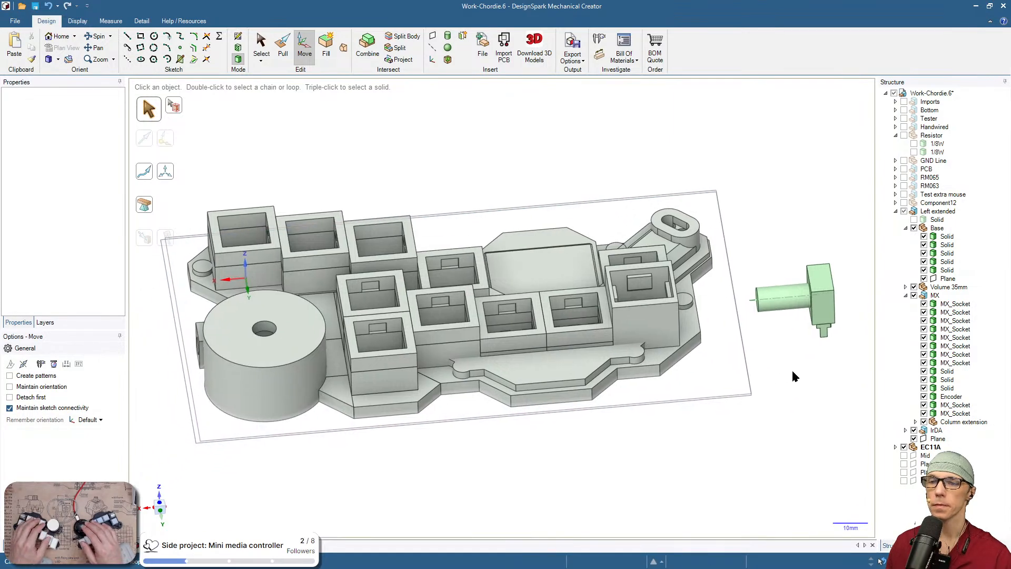
{"action": "middle_click_drag", "start_coordinate": [720, 399], "coordinate": [835, 496]}
{"action": "middle_click_drag", "start_coordinate": [767, 398], "coordinate": [677, 425], "text": "shift"}
{"action": "middle_click_drag", "start_coordinate": [734, 456], "coordinate": [651, 464]}
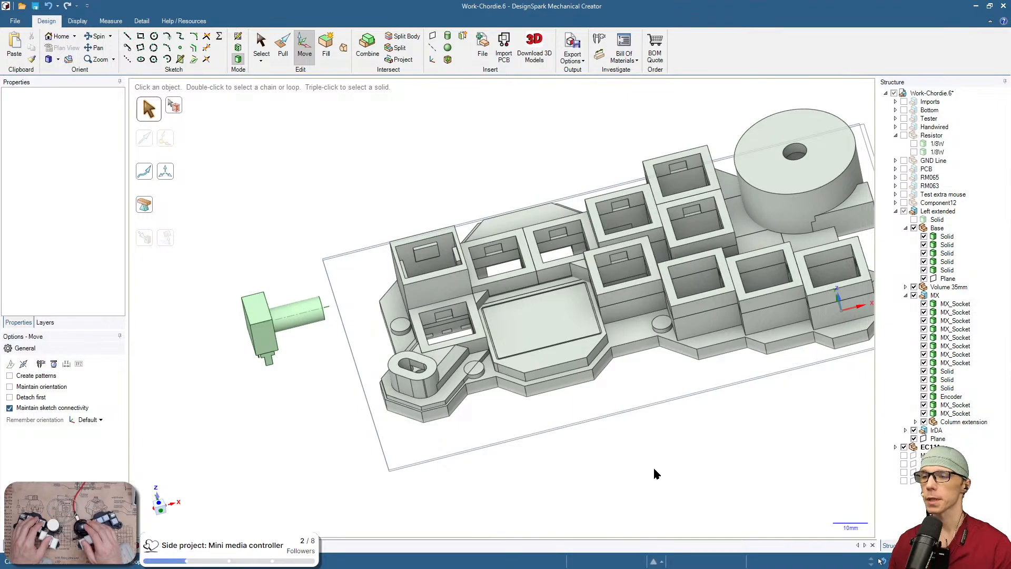
Switch to the AliExpress page in the browser and search for "rotary encoder"
{"action": "key", "text": "super+Tab"}
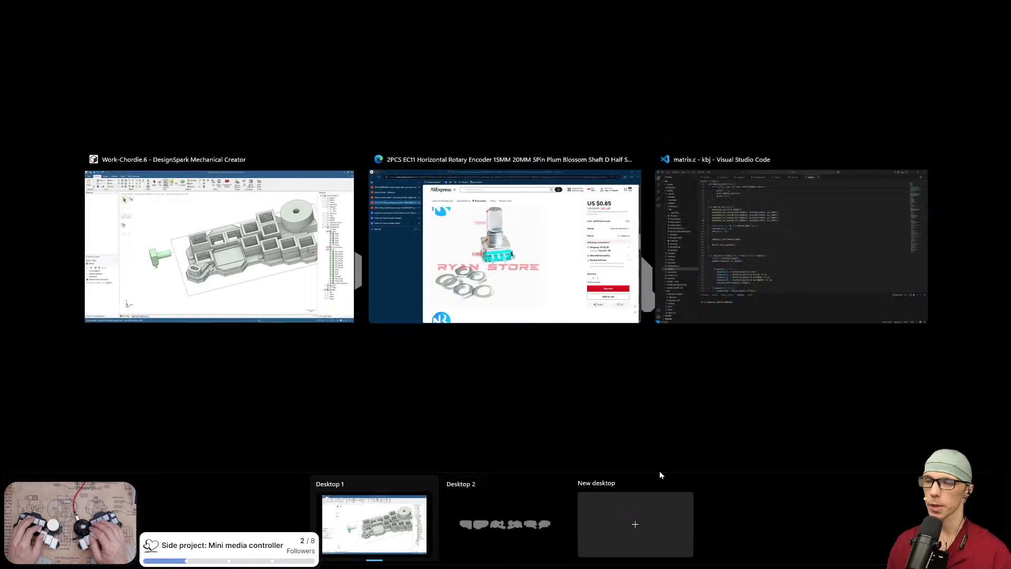
{"action": "left_click", "coordinate": [525, 296]}
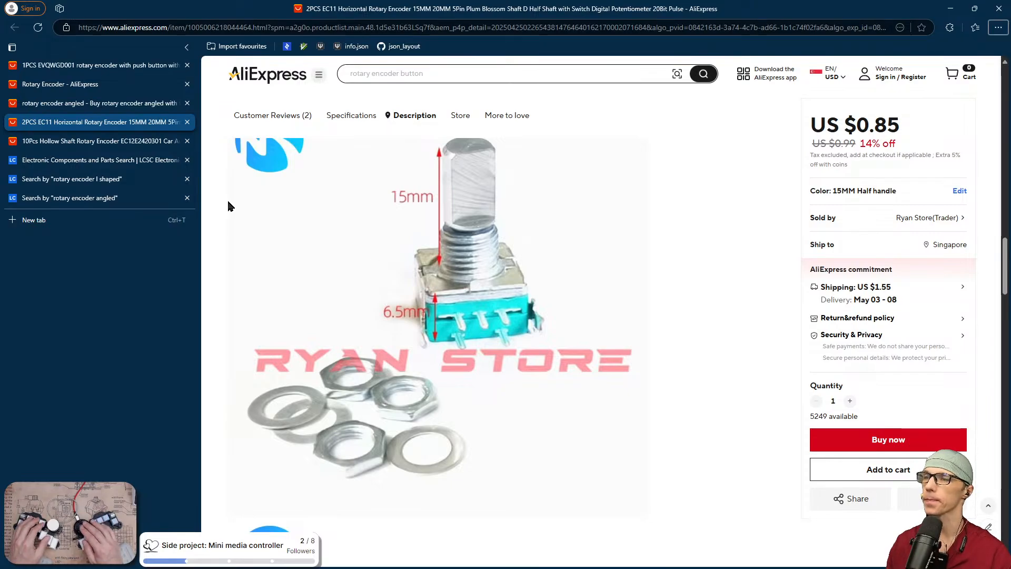
{"action": "left_click", "coordinate": [370, 73]}
{"action": "type", "text": "r"}
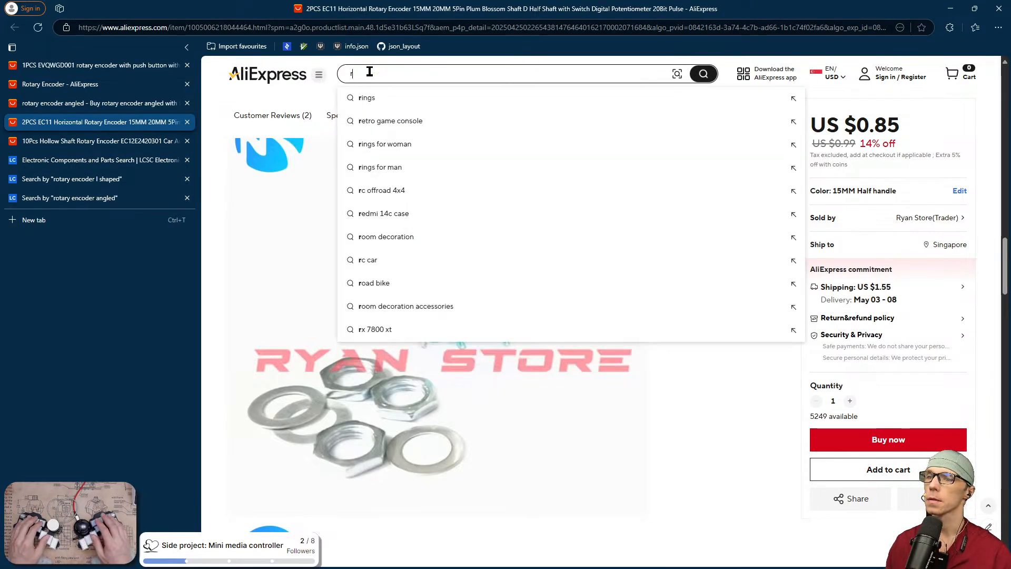
{"action": "type", "text": "otary en"}
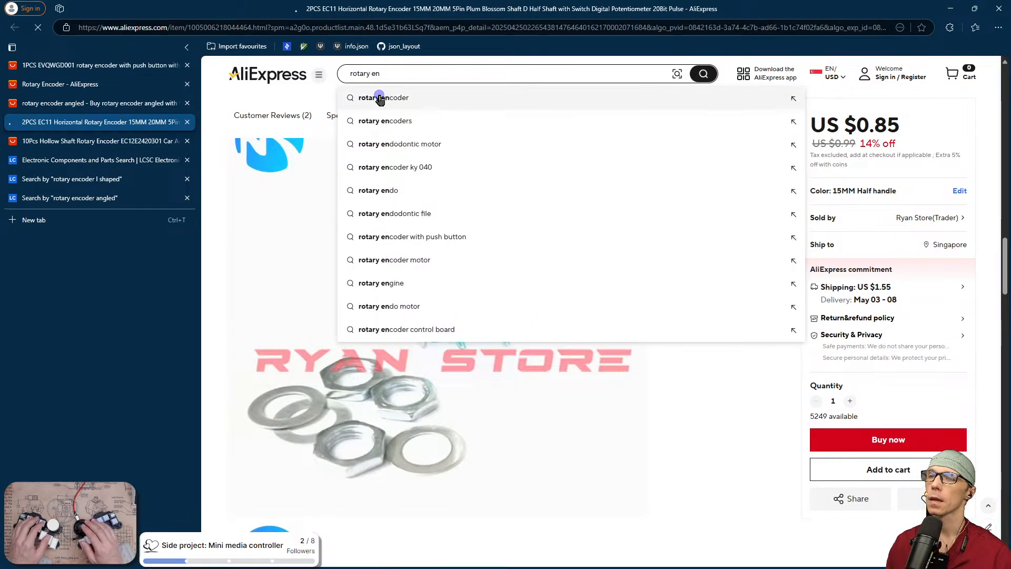
{"action": "left_click", "coordinate": [379, 98]}
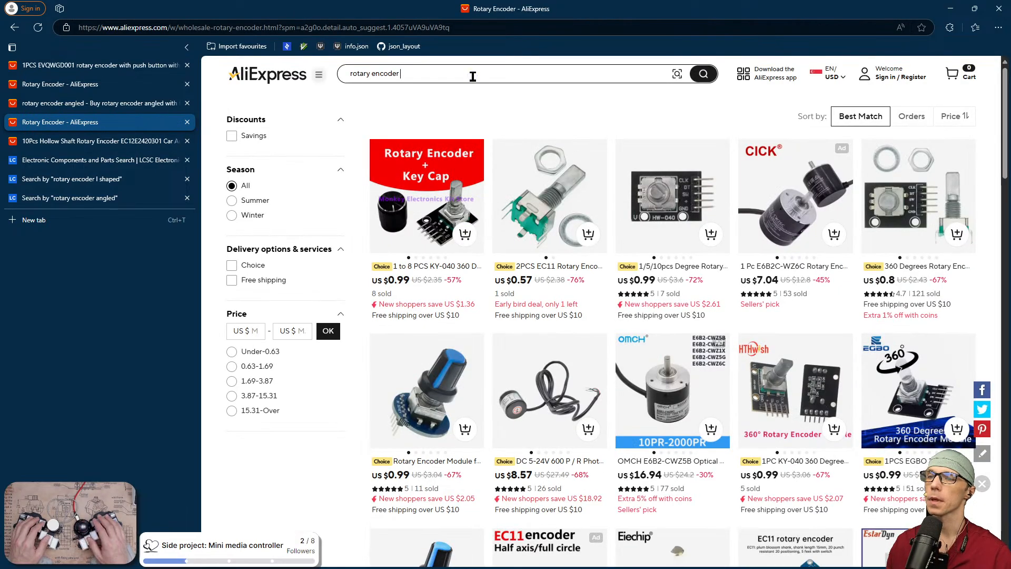
Refine the search to "rotary encoder knob" and browse the listings for suitable knobs
{"action": "left_click", "coordinate": [472, 75]}
{"action": "type", "text": "kni"}
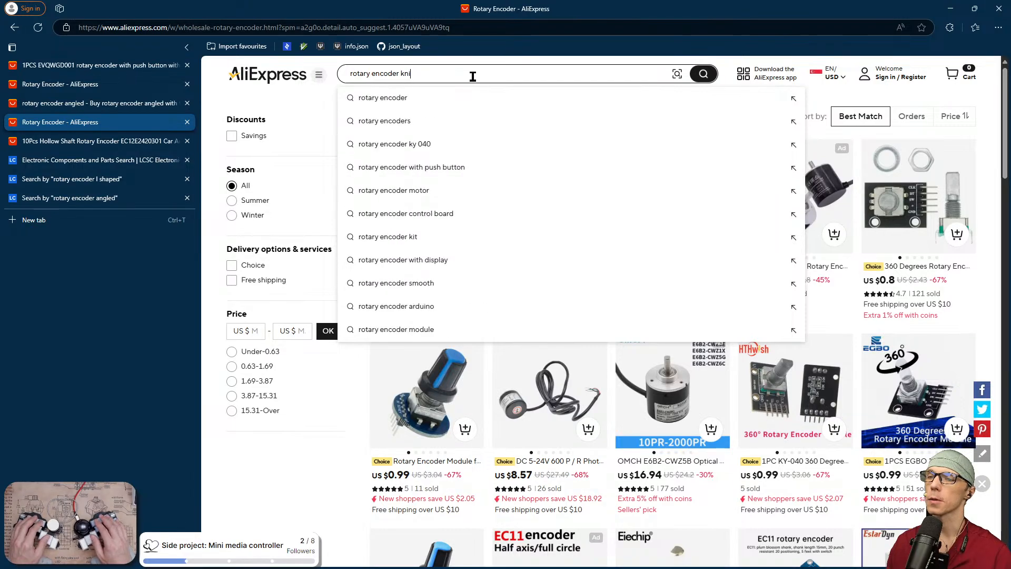
{"action": "key", "text": "BackSpace"}
{"action": "type", "text": "ob"}
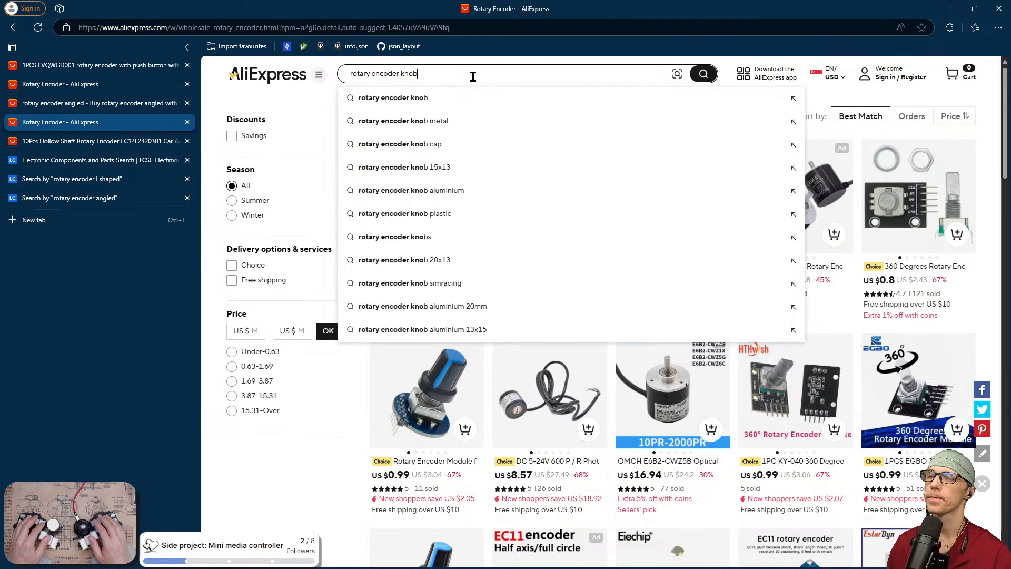
{"action": "key", "text": "Return"}
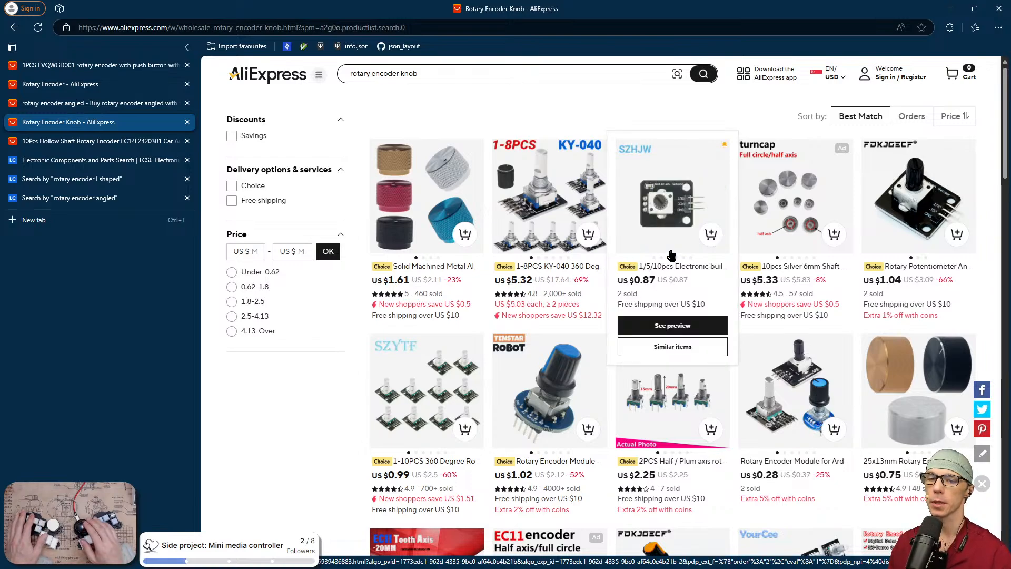
{"action": "scroll", "coordinate": [671, 256], "scroll_direction": "down", "scroll_amount": 1}
{"action": "scroll", "coordinate": [670, 255], "scroll_direction": "down", "scroll_amount": 2}
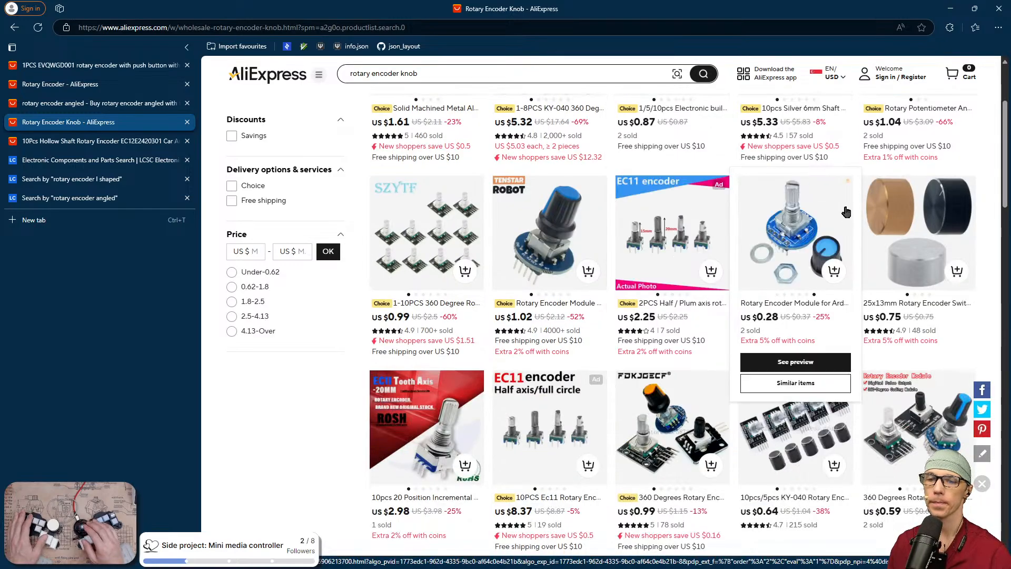
{"action": "scroll", "coordinate": [842, 211], "scroll_direction": "down", "scroll_amount": 1}
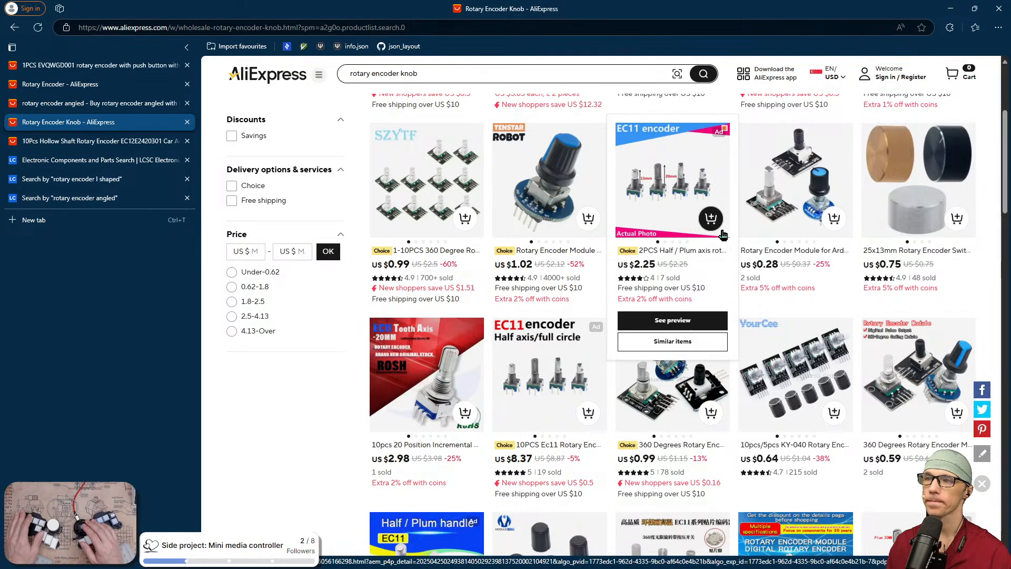
{"action": "scroll", "coordinate": [723, 234], "scroll_direction": "down", "scroll_amount": 3}
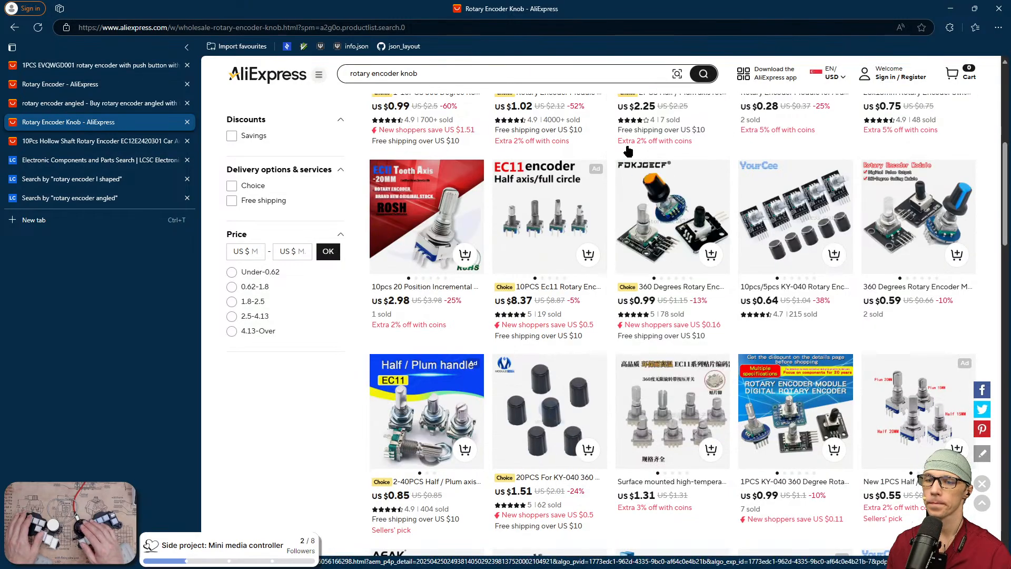
{"action": "scroll", "coordinate": [628, 151], "scroll_direction": "down", "scroll_amount": 3}
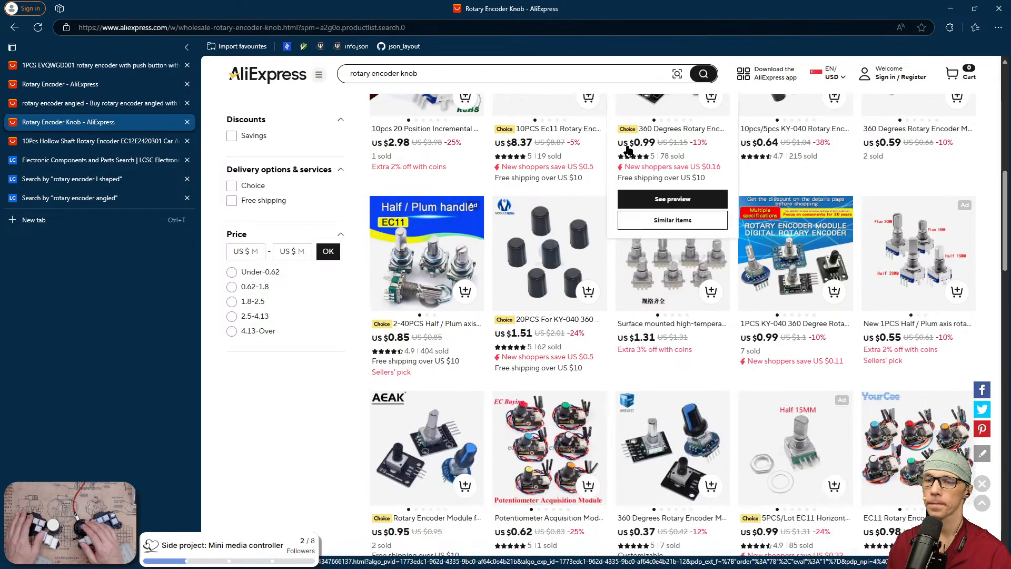
{"action": "scroll", "coordinate": [628, 151], "scroll_direction": "down", "scroll_amount": 3}
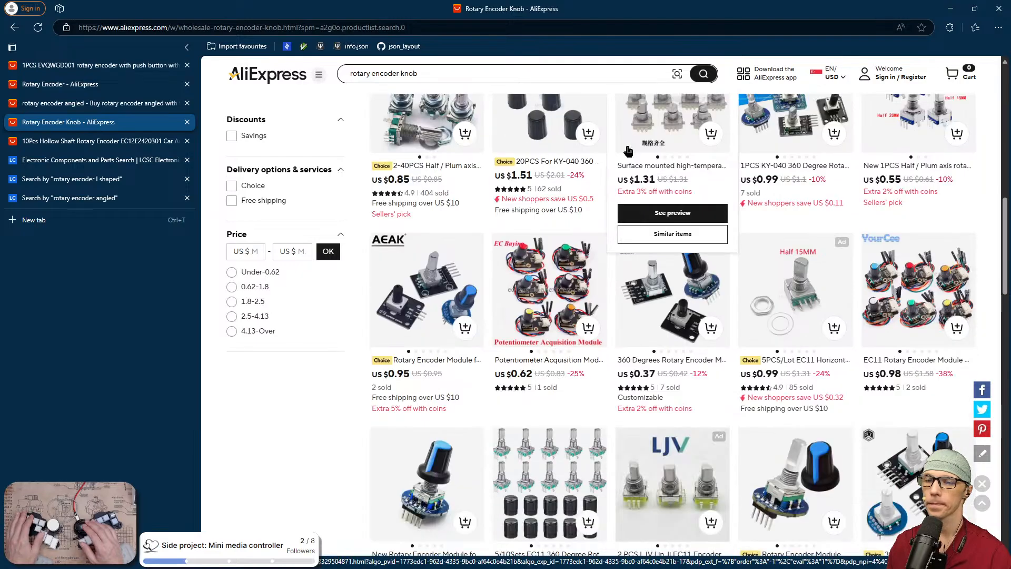
Open the "5 Set 360 Degree EC11 Rotary Encoder" listing in a separate tab and view its knob photos
{"action": "scroll", "coordinate": [628, 151], "scroll_direction": "down", "scroll_amount": 5}
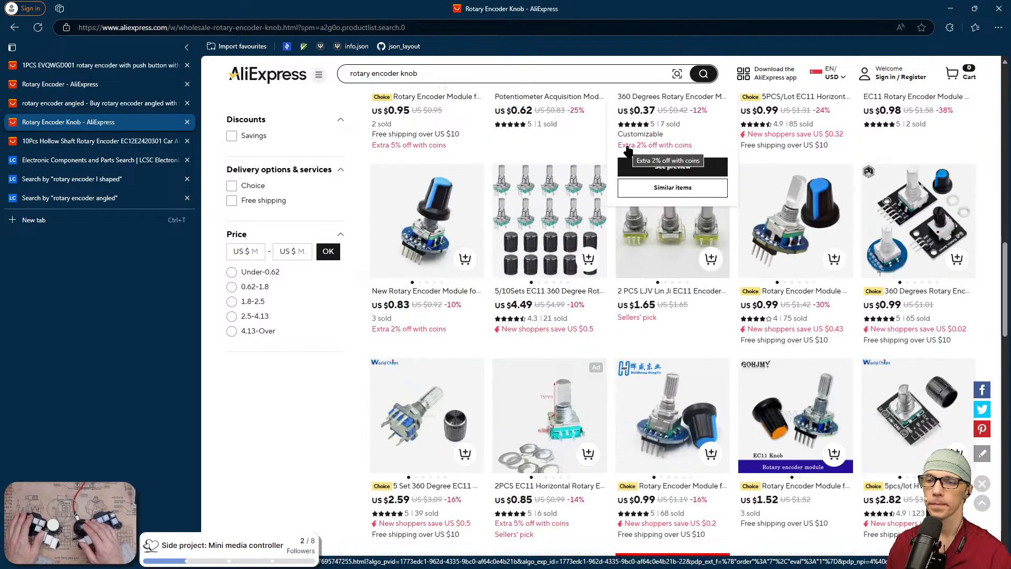
{"action": "scroll", "coordinate": [628, 151], "scroll_direction": "down", "scroll_amount": 3}
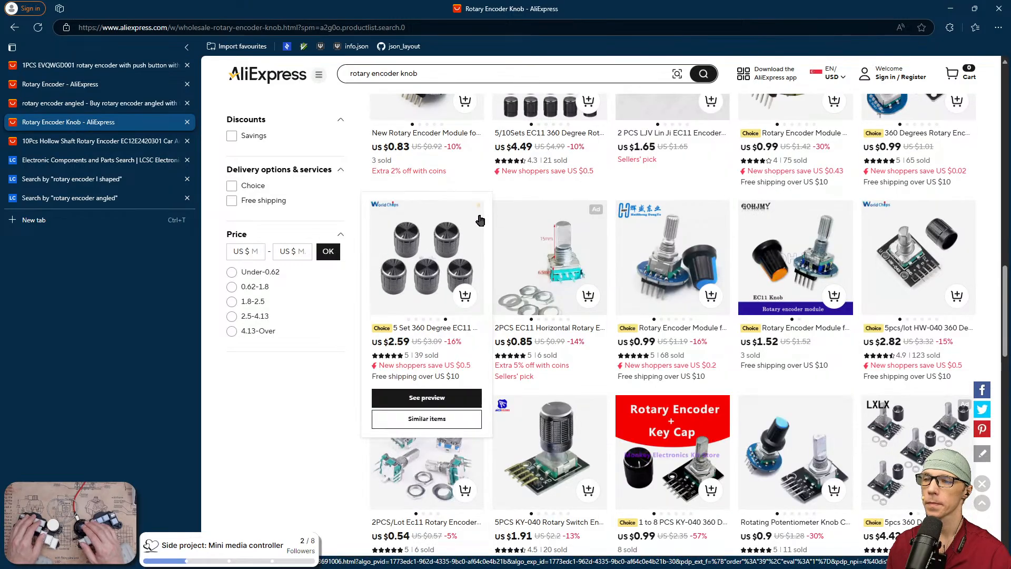
{"action": "middle_click", "coordinate": [480, 220]}
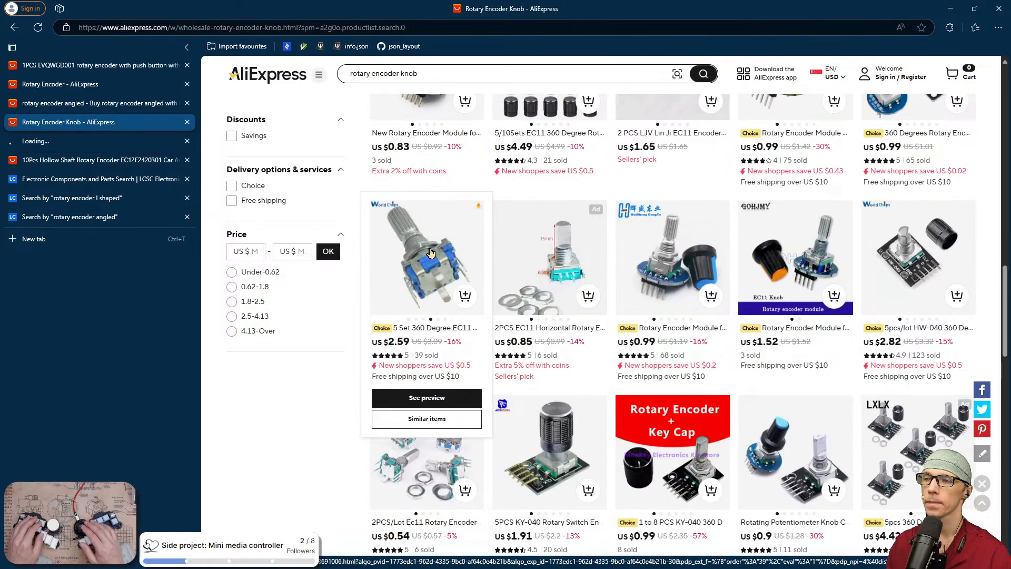
{"action": "left_click", "coordinate": [92, 142]}
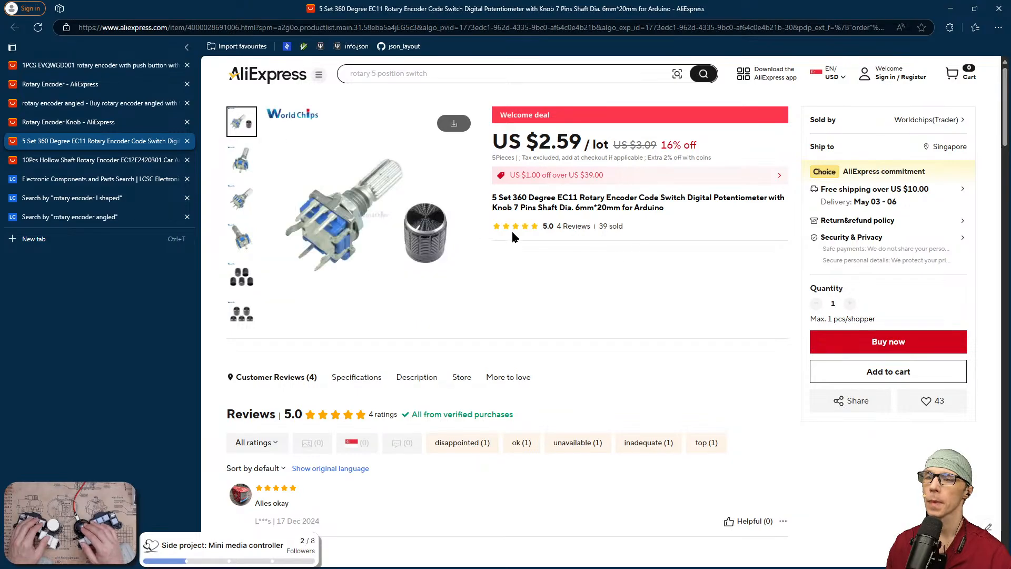
{"action": "left_click", "coordinate": [242, 279]}
{"action": "mouse_move", "coordinate": [231, 321]}
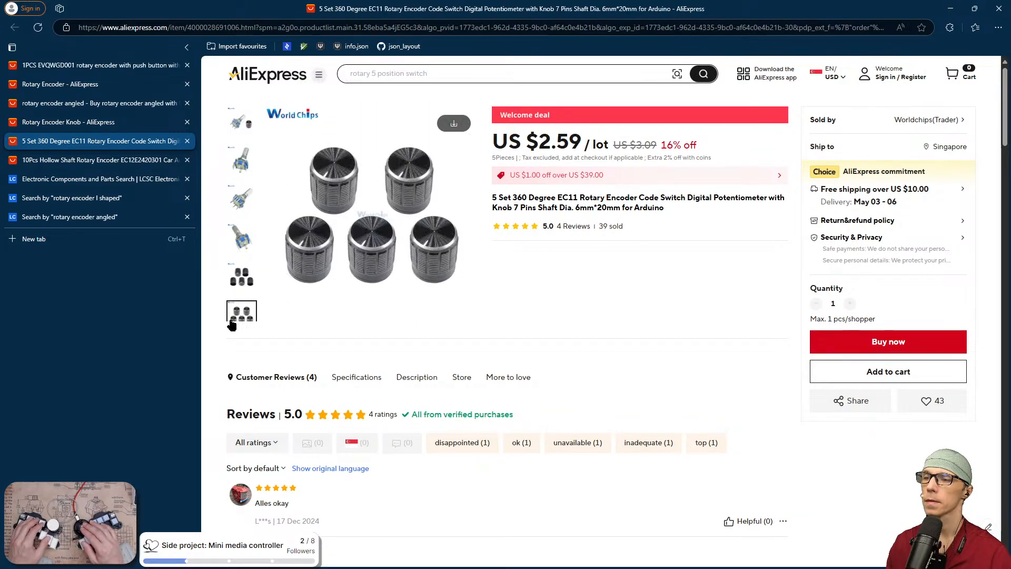
{"action": "mouse_move", "coordinate": [231, 291]}
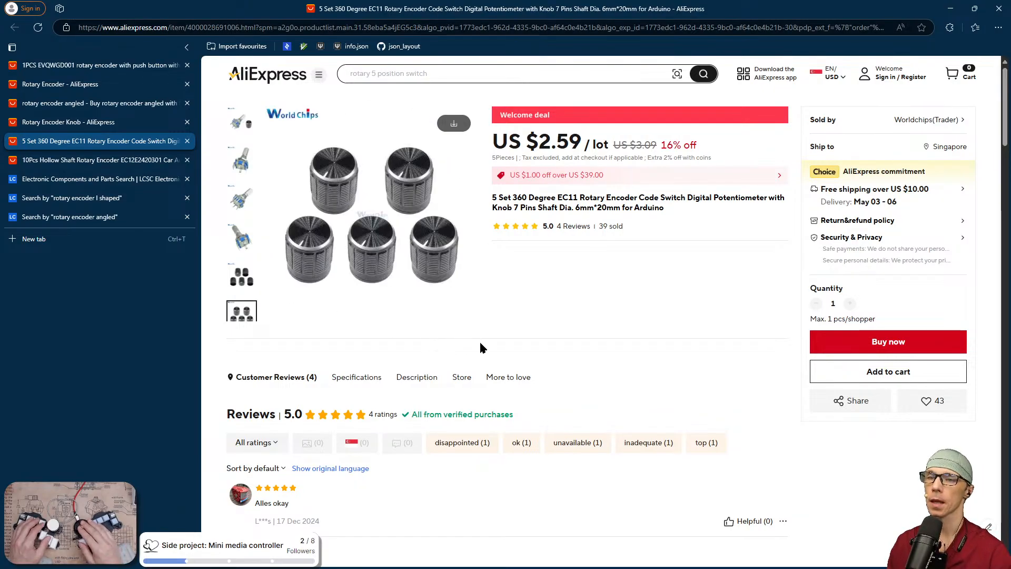
{"action": "mouse_move", "coordinate": [286, 315]}
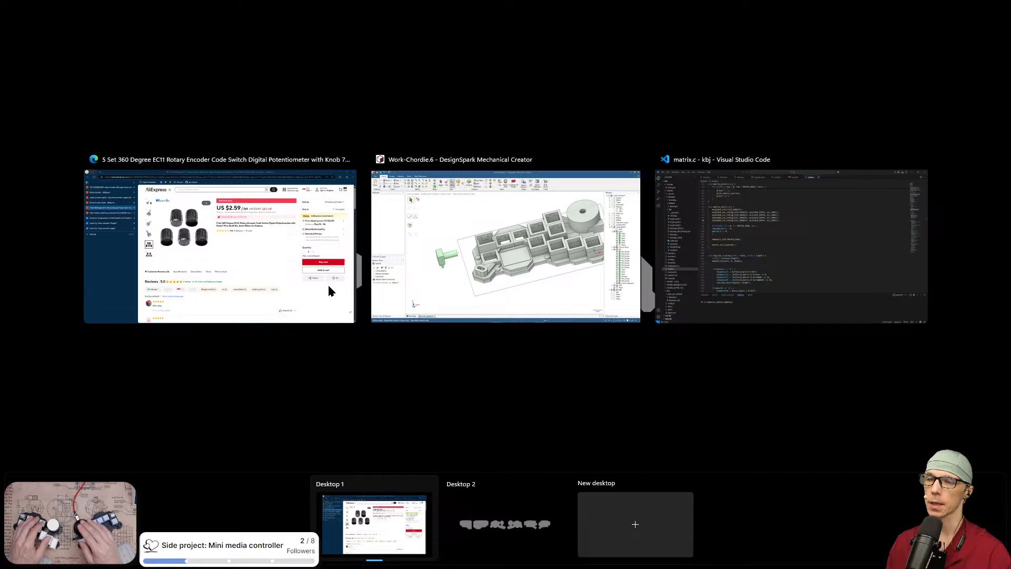
Switch to DesignSpark Mechanical and measure the front top edges of the encoder mount and the adjacent key socket
{"action": "left_click", "coordinate": [444, 294]}
{"action": "key", "text": "s"}
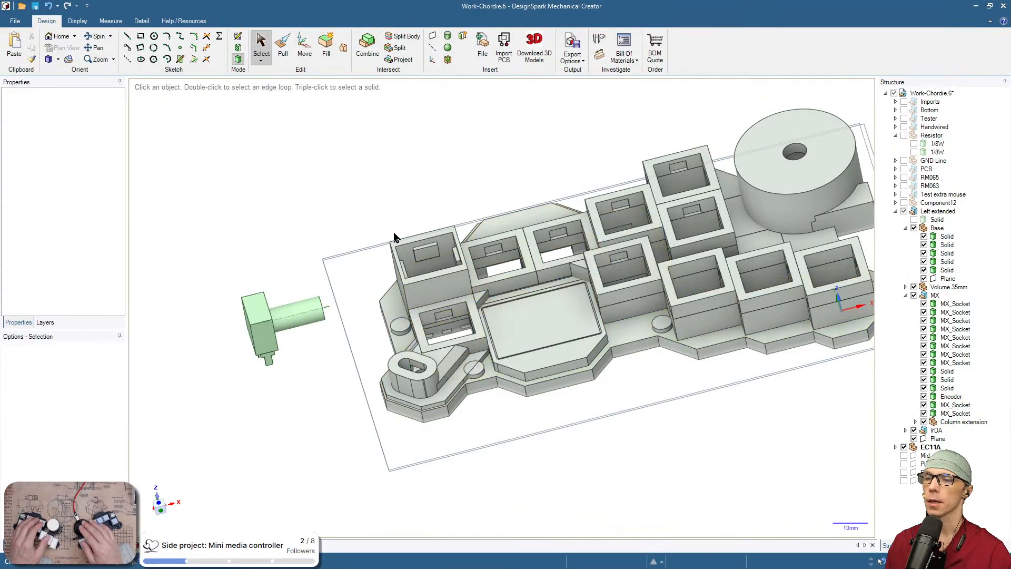
{"action": "left_click", "coordinate": [430, 256]}
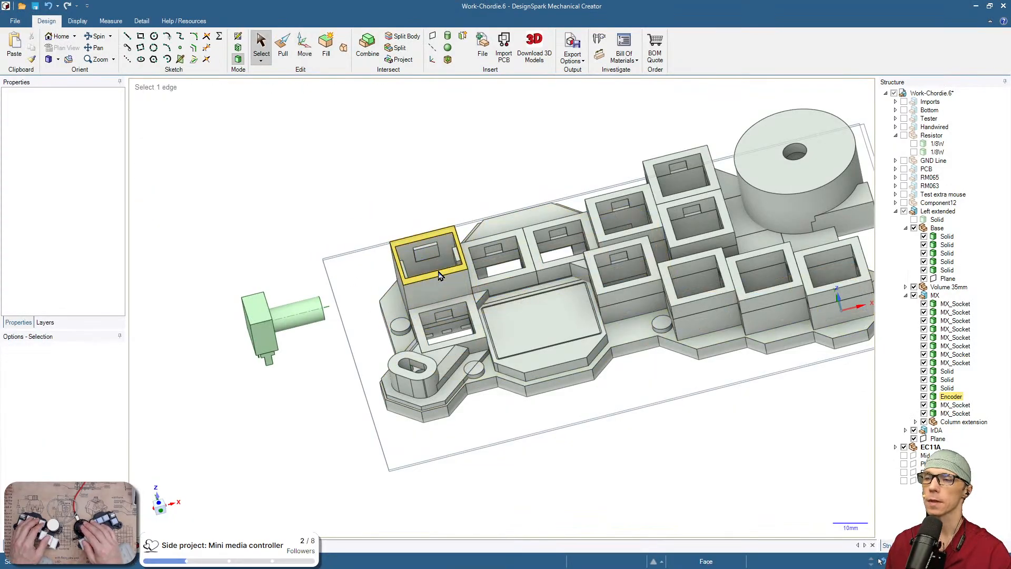
{"action": "left_click", "coordinate": [503, 283]}
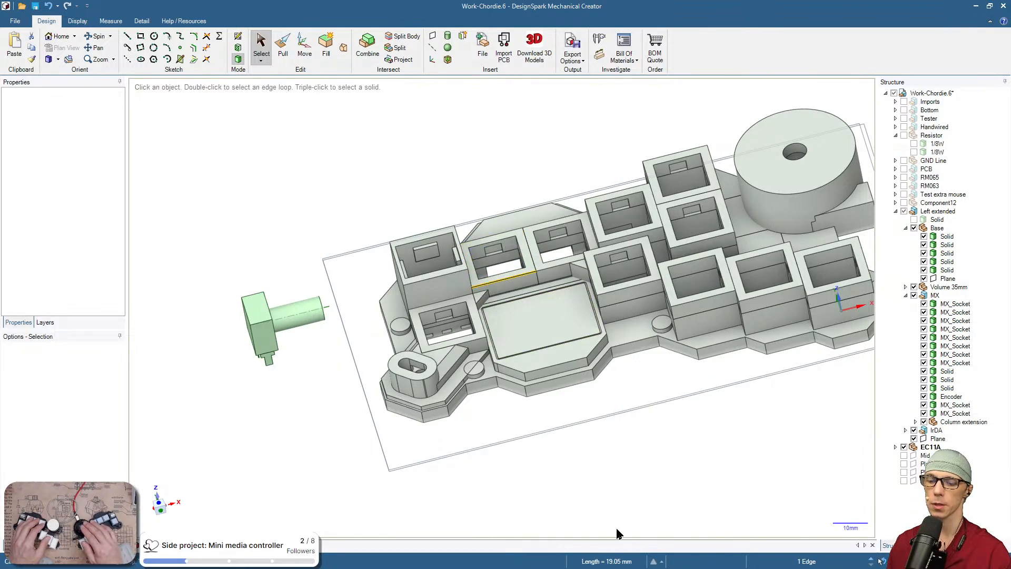
{"action": "left_click", "coordinate": [436, 282]}
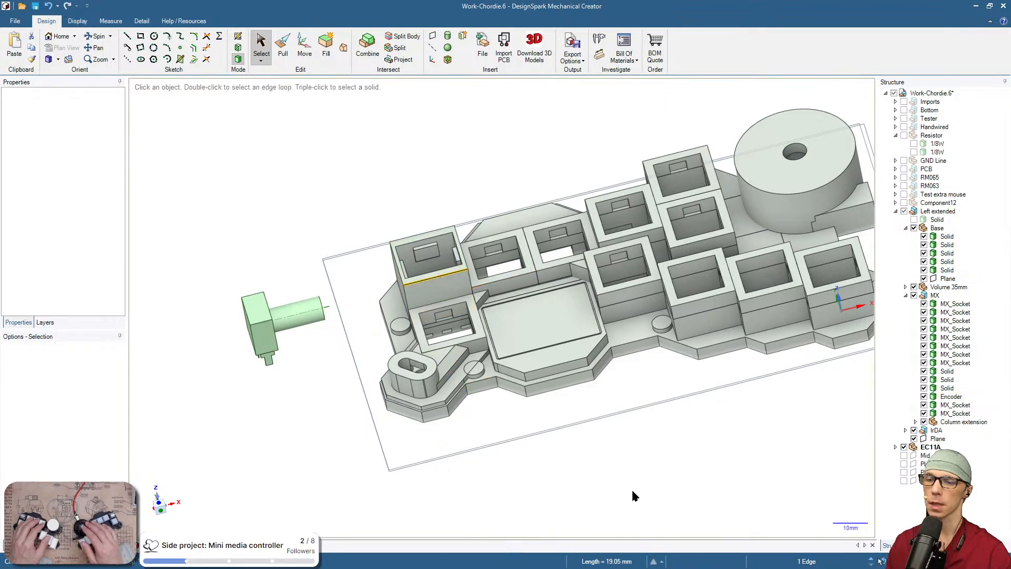
Measure the wall thickness of the encoder mount on its outer side, facing the EC11A encoder
{"action": "scroll", "coordinate": [423, 232], "scroll_direction": "up", "scroll_amount": 3}
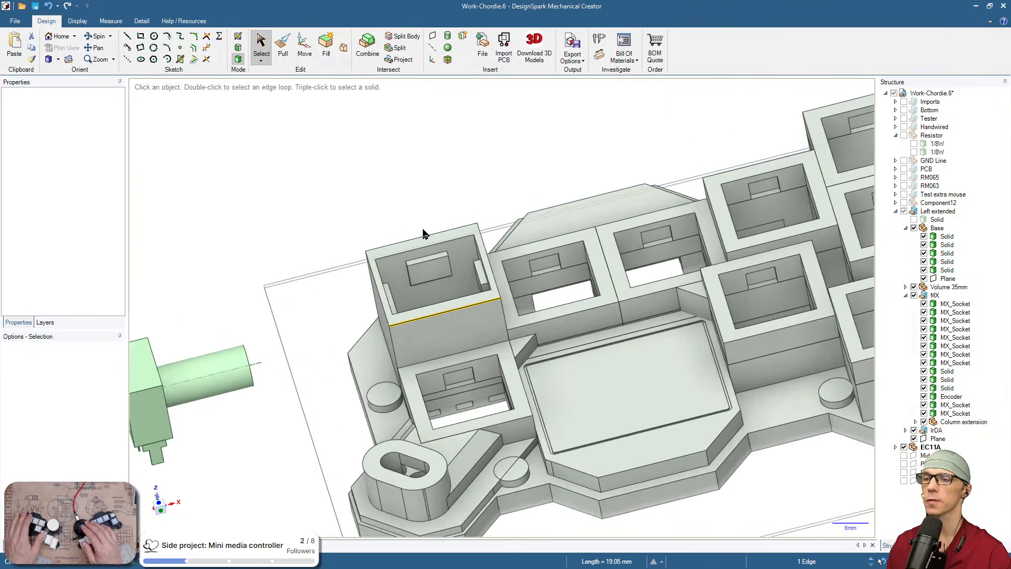
{"action": "scroll", "coordinate": [423, 233], "scroll_direction": "down", "scroll_amount": 2}
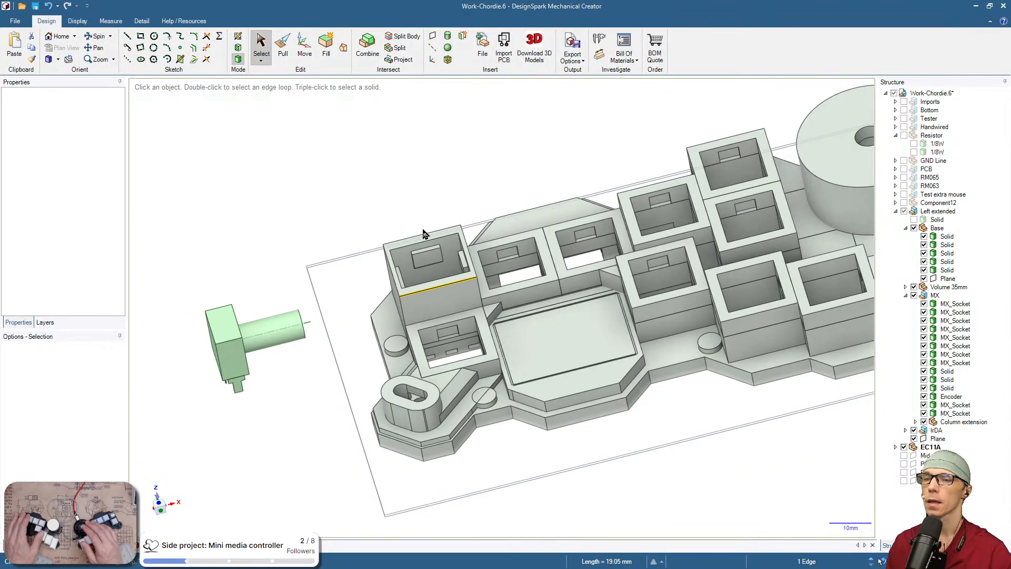
{"action": "middle_click_drag", "start_coordinate": [423, 232], "coordinate": [440, 215]}
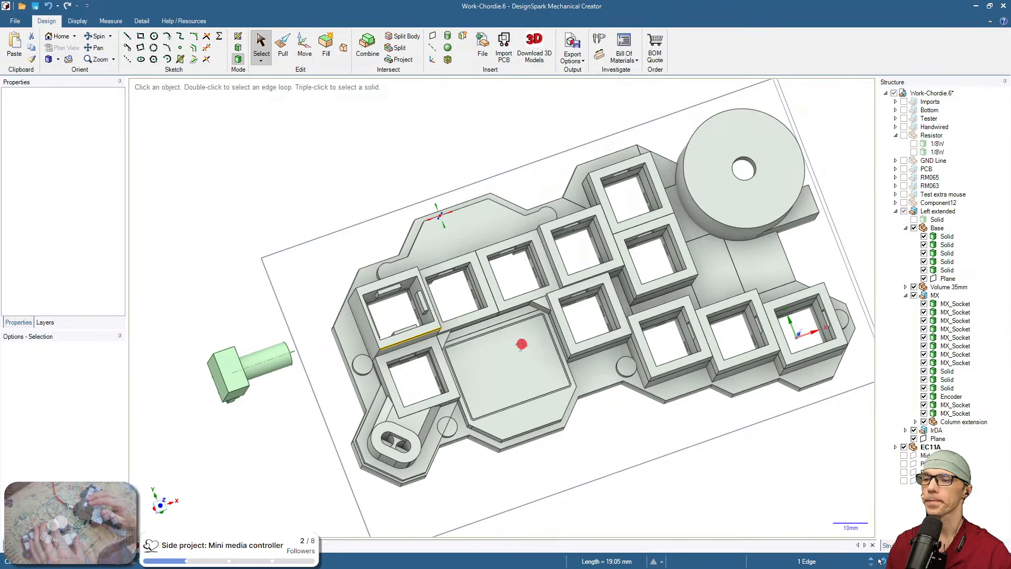
{"action": "middle_click_drag", "start_coordinate": [519, 342], "coordinate": [393, 343]}
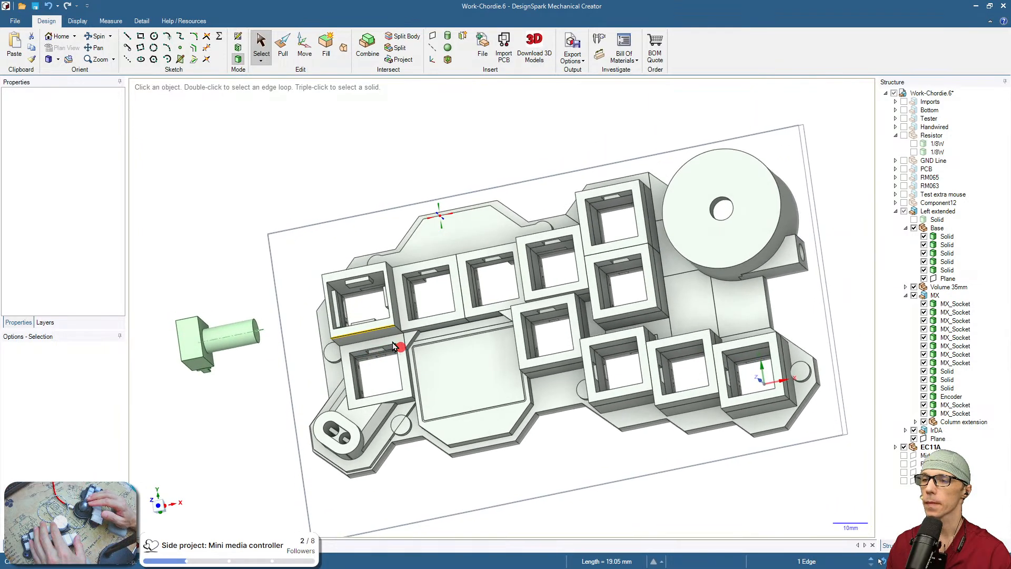
{"action": "scroll", "coordinate": [349, 304], "scroll_direction": "up", "scroll_amount": 5}
{"action": "left_click", "coordinate": [295, 308]}
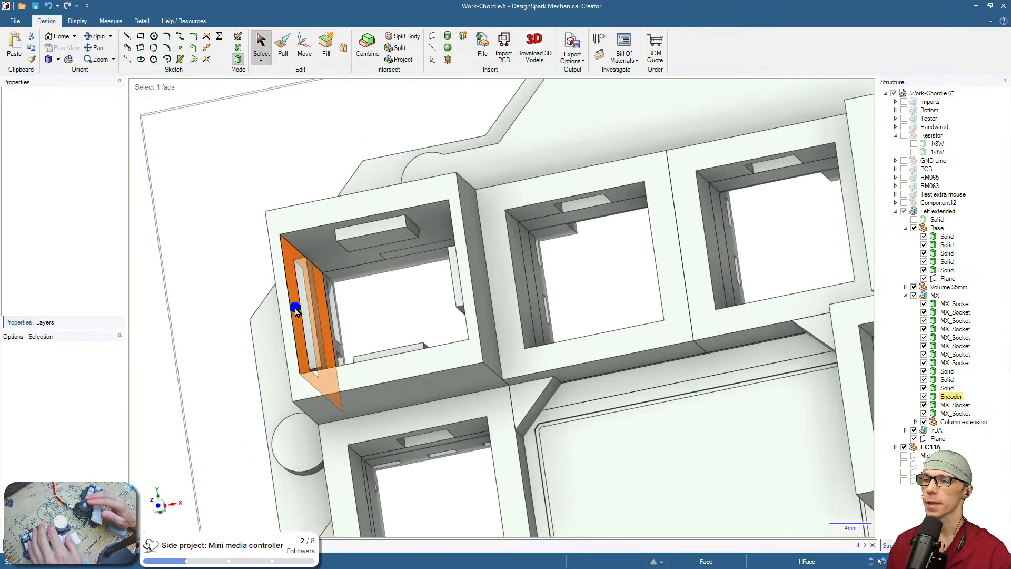
{"action": "middle_click_drag", "start_coordinate": [295, 308], "coordinate": [454, 320]}
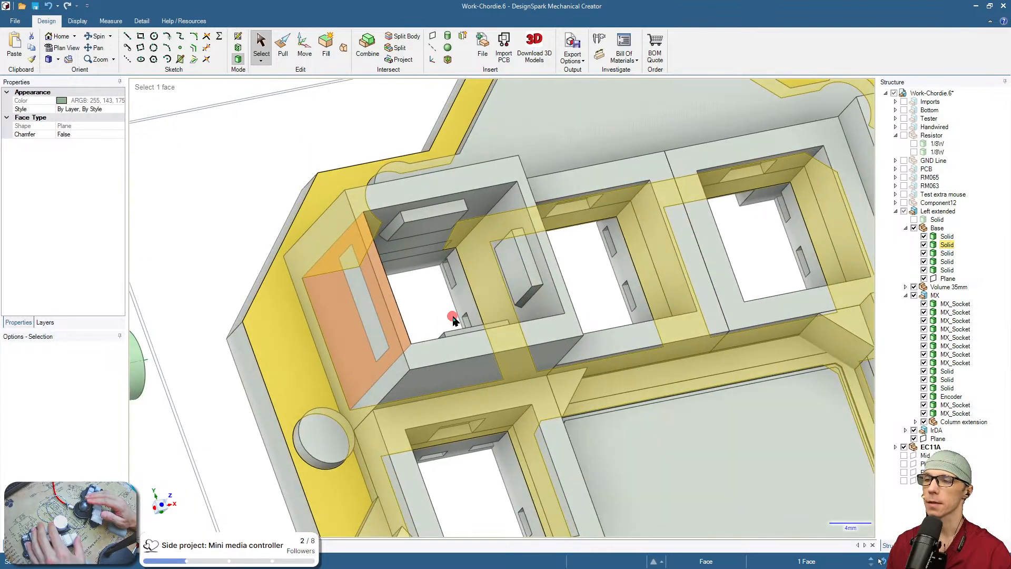
{"action": "left_click", "coordinate": [375, 323], "text": "ctrl"}
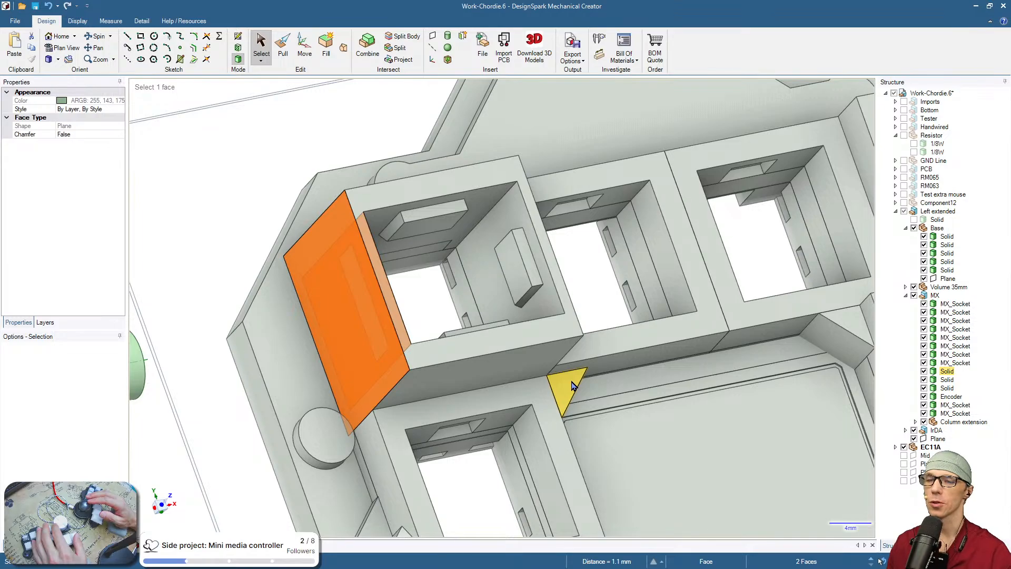
Measure the encoder mount's wall thickness on the side facing the adjacent key socket, and look over the whole keyboard
{"action": "middle_click_drag", "start_coordinate": [626, 409], "coordinate": [503, 290]}
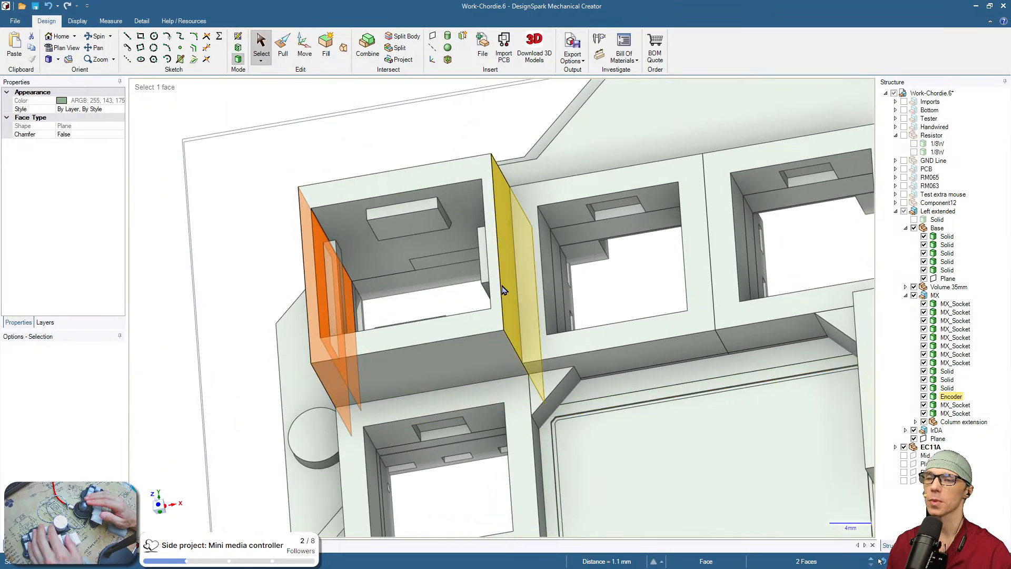
{"action": "left_click", "coordinate": [503, 285]}
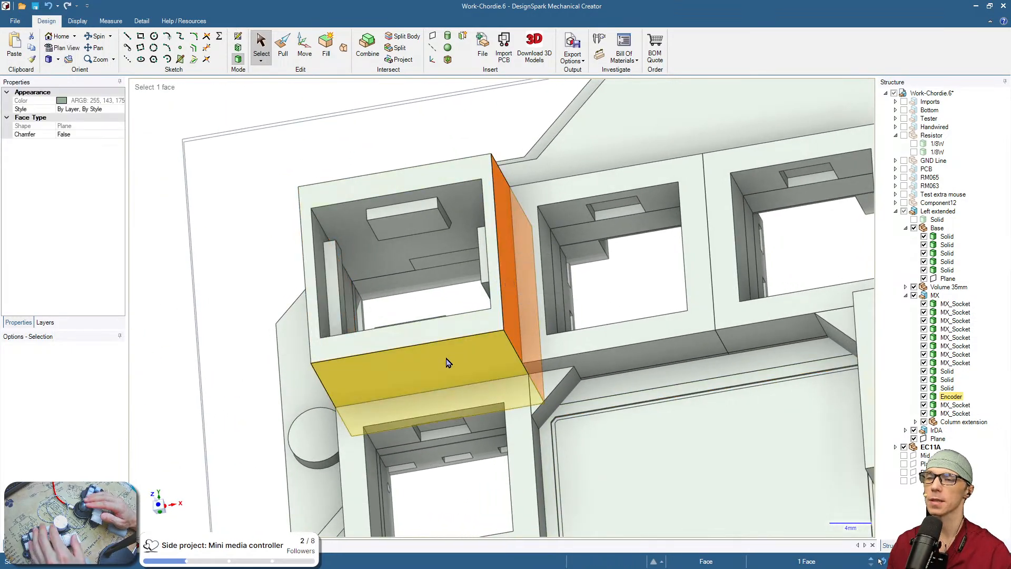
{"action": "middle_click_drag", "start_coordinate": [447, 362], "coordinate": [609, 406]}
{"action": "left_click", "coordinate": [495, 300], "text": "ctrl"}
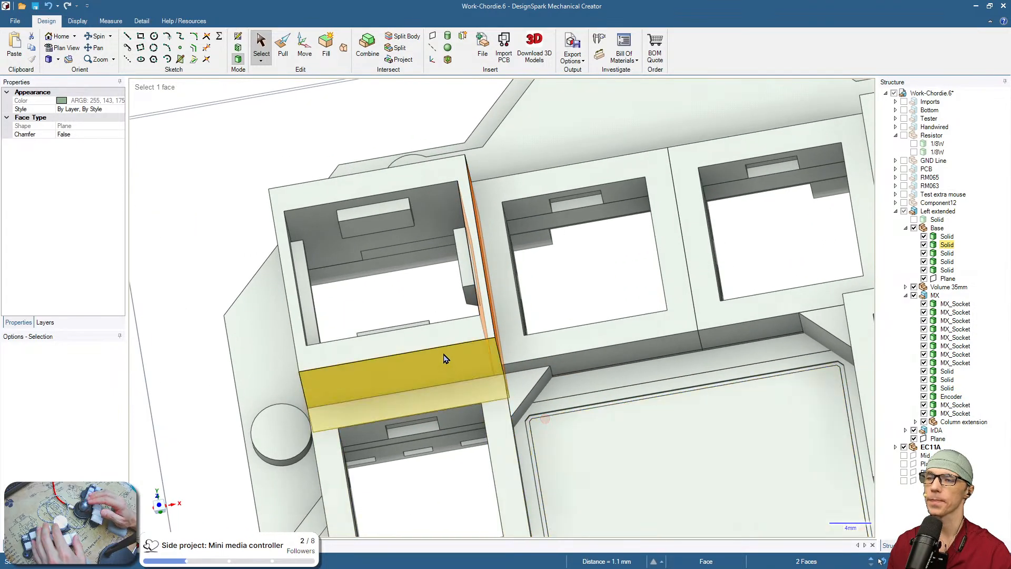
{"action": "scroll", "coordinate": [444, 358], "scroll_direction": "down", "scroll_amount": 6}
{"action": "left_click", "coordinate": [300, 214]}
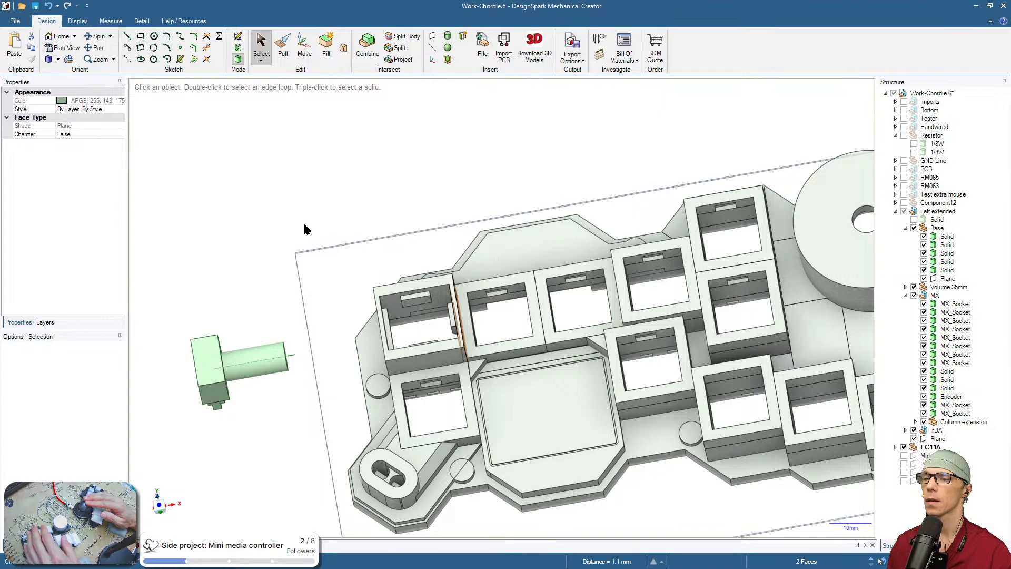
{"action": "left_click", "coordinate": [432, 285]}
{"action": "middle_click_drag", "start_coordinate": [432, 285], "coordinate": [385, 246], "text": "shift"}
{"action": "scroll", "coordinate": [384, 249], "scroll_direction": "down", "scroll_amount": 3}
{"action": "middle_click_drag", "start_coordinate": [535, 285], "coordinate": [569, 311]}
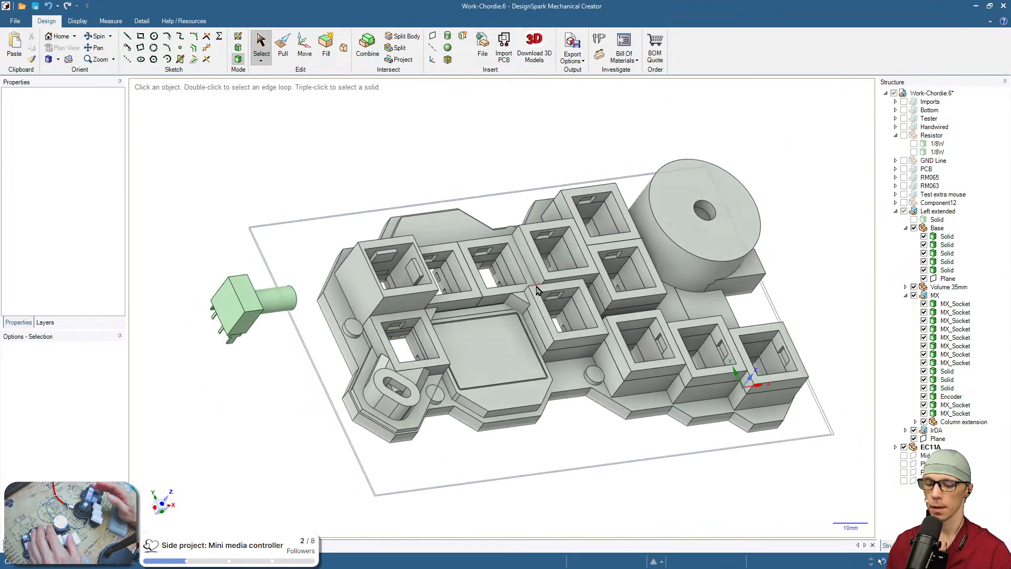
Switch back to the browser, browse further encoder knob results and open the "25x13MM Aluminum Alloy Rotary Encoder" knob listing
{"action": "key", "text": "super+Tab"}
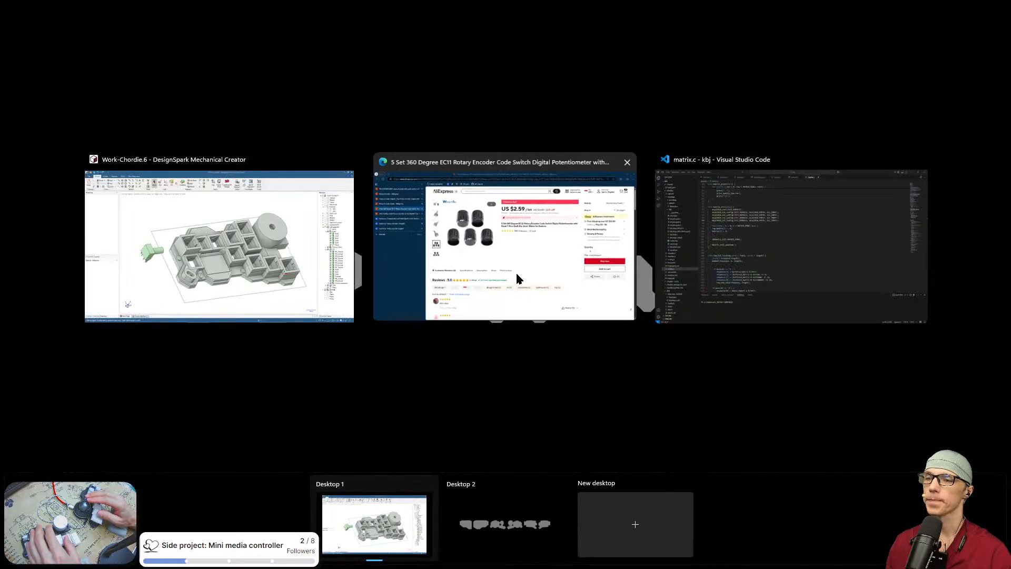
{"action": "left_click", "coordinate": [516, 278]}
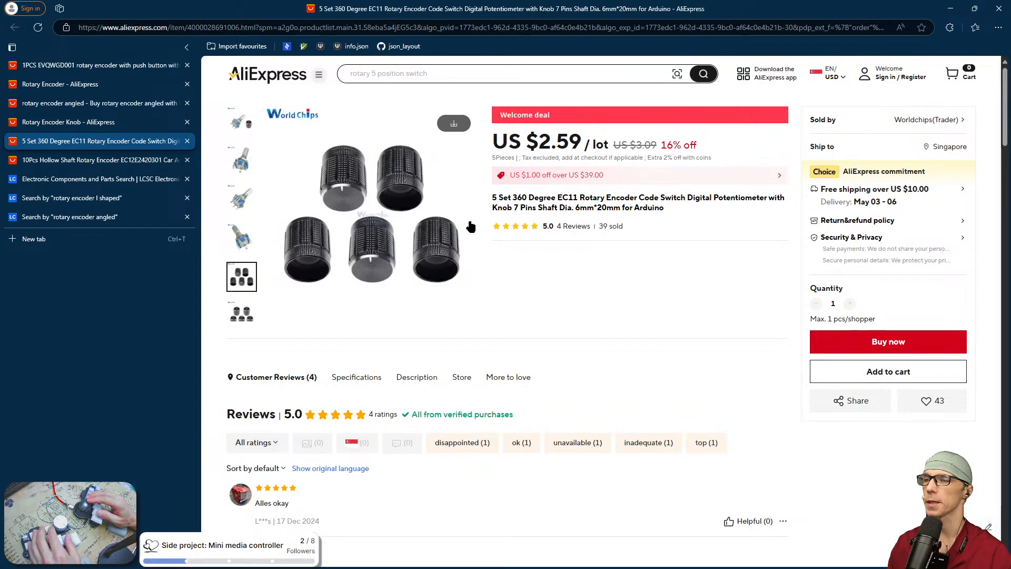
{"action": "left_click", "coordinate": [89, 122]}
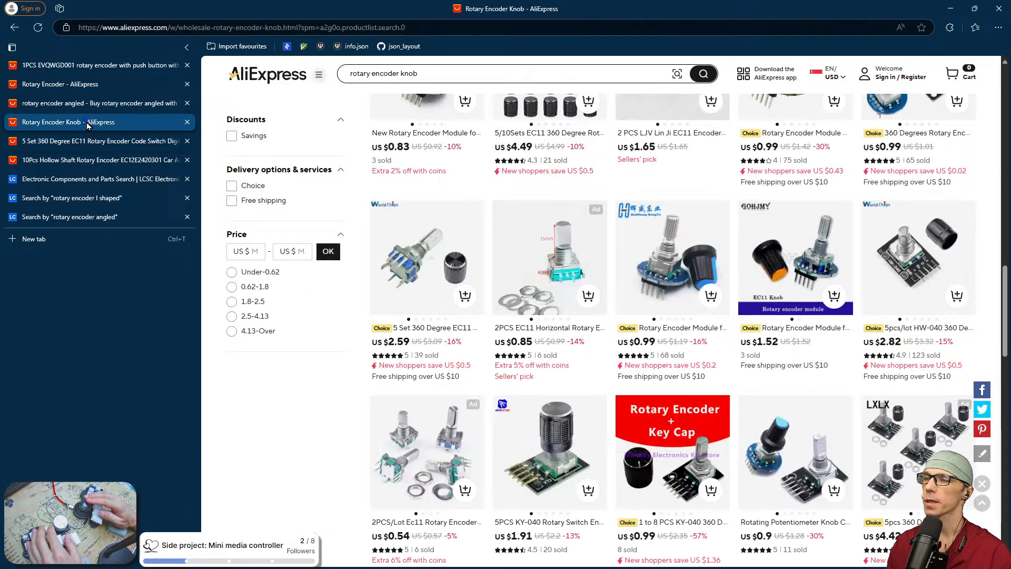
{"action": "scroll", "coordinate": [685, 285], "scroll_direction": "down", "scroll_amount": 3}
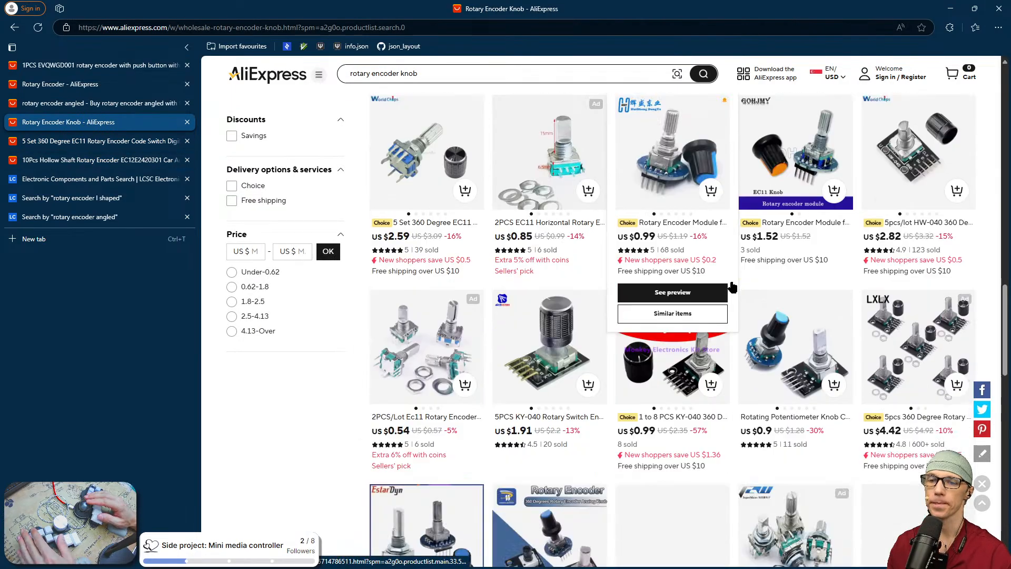
{"action": "scroll", "coordinate": [732, 286], "scroll_direction": "down", "scroll_amount": 6}
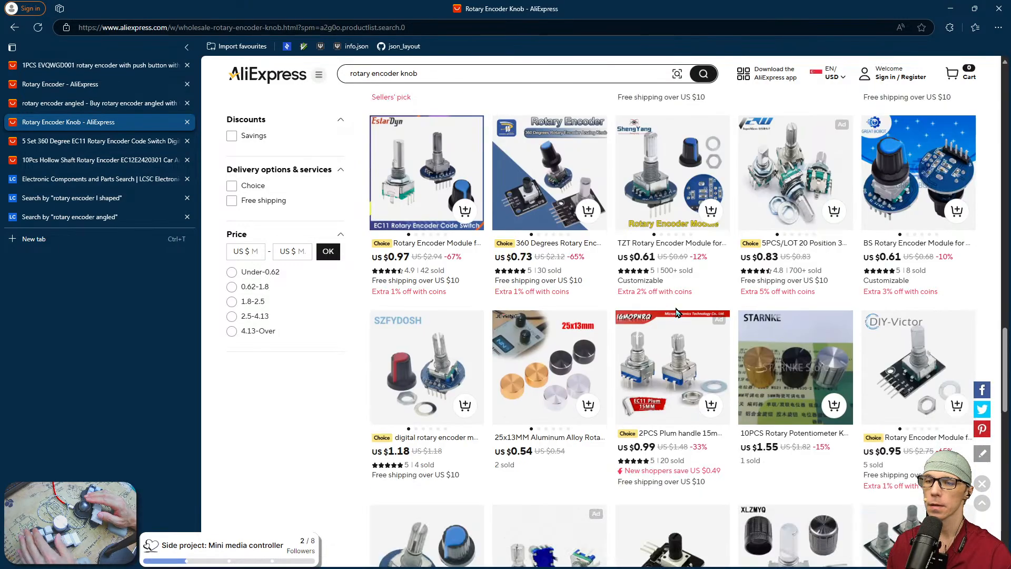
{"action": "mouse_move", "coordinate": [554, 358]}
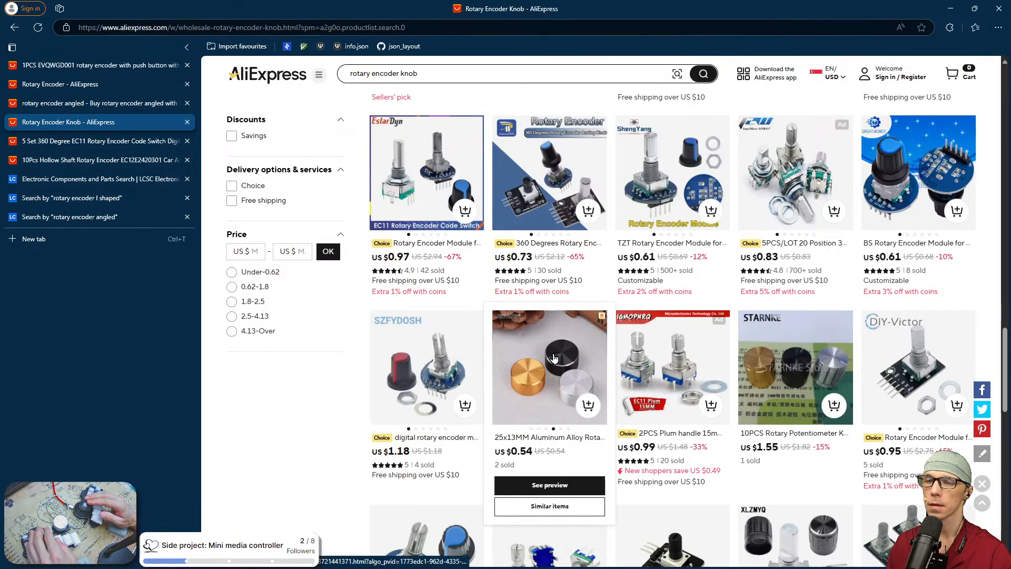
{"action": "mouse_move", "coordinate": [788, 357]}
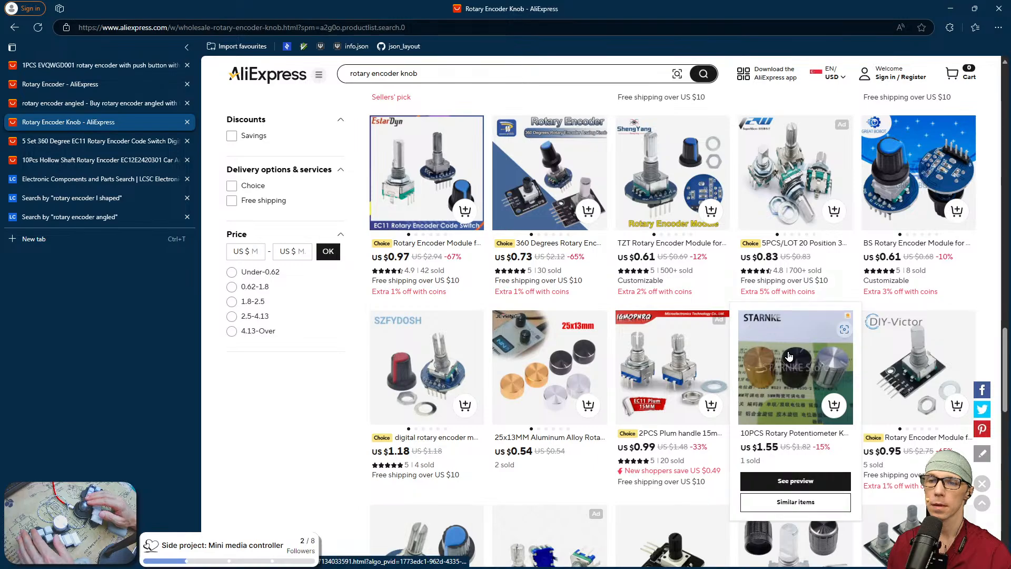
{"action": "scroll", "coordinate": [685, 342], "scroll_direction": "down", "scroll_amount": 2}
{"action": "middle_click", "coordinate": [549, 264]}
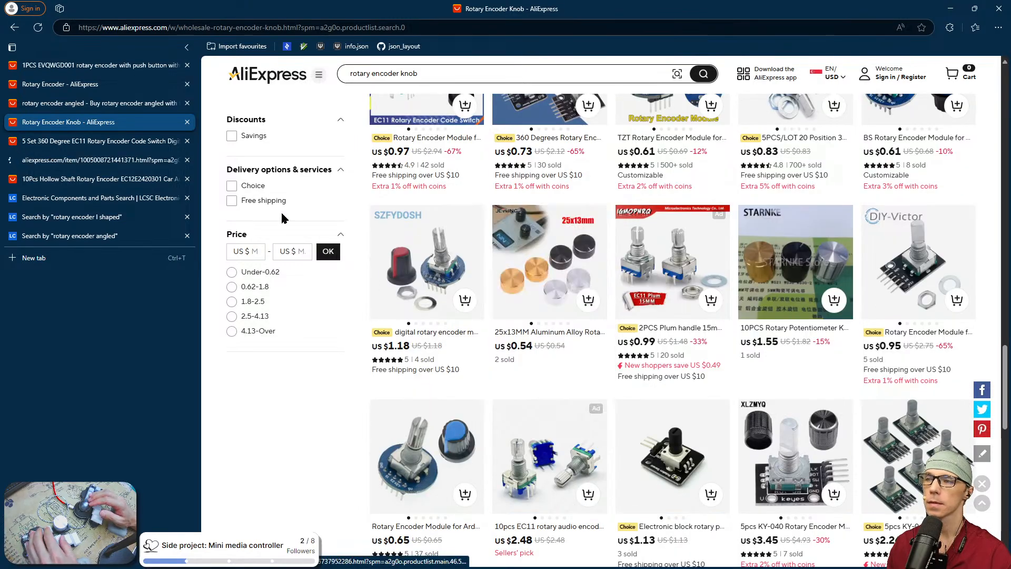
{"action": "left_click", "coordinate": [117, 160]}
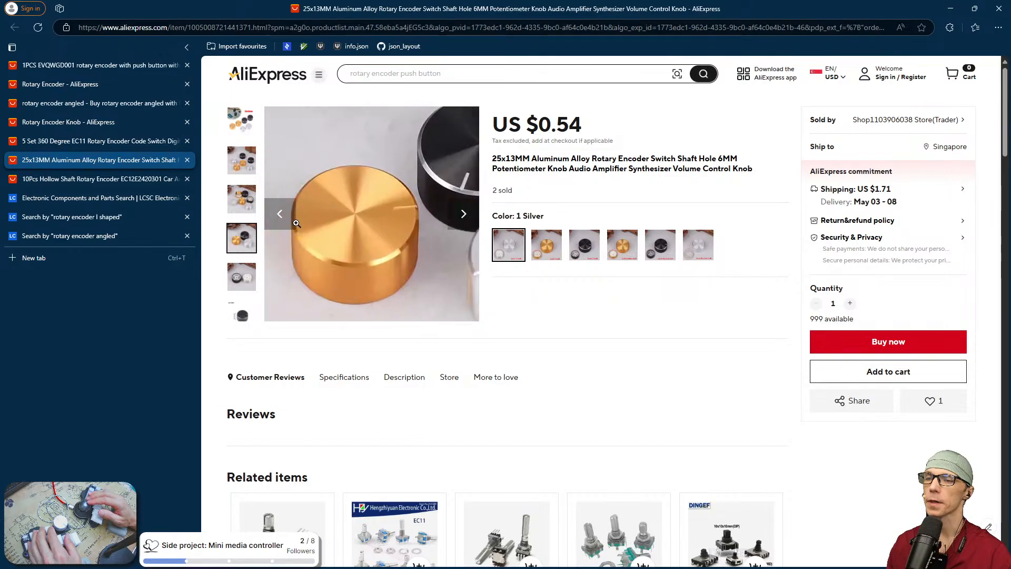
Return to the "rotary encoder knob" results and browse the remaining listings on the first page
{"action": "left_click", "coordinate": [79, 122]}
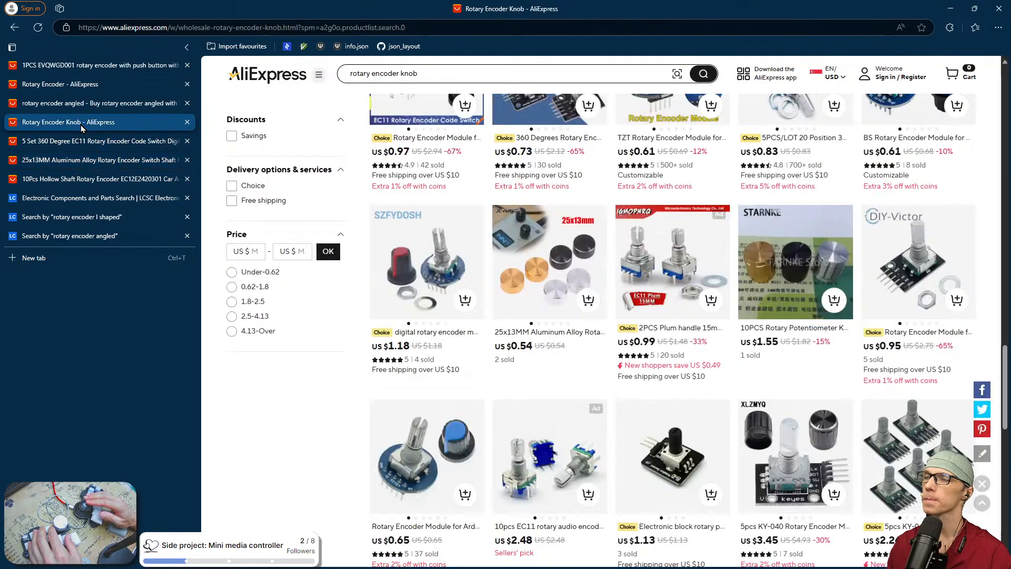
{"action": "scroll", "coordinate": [639, 264], "scroll_direction": "down", "scroll_amount": 5}
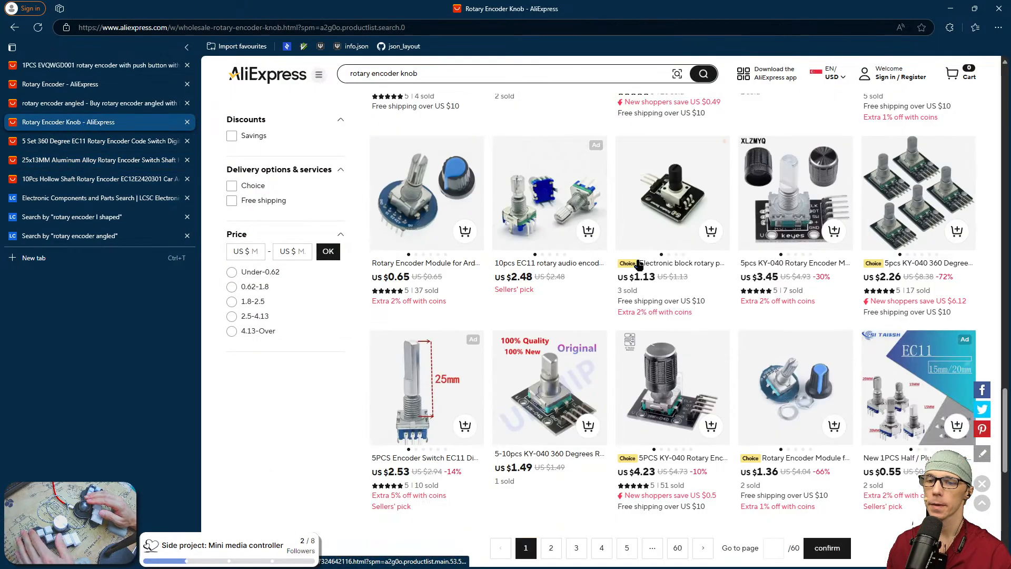
{"action": "scroll", "coordinate": [638, 265], "scroll_direction": "down", "scroll_amount": 1}
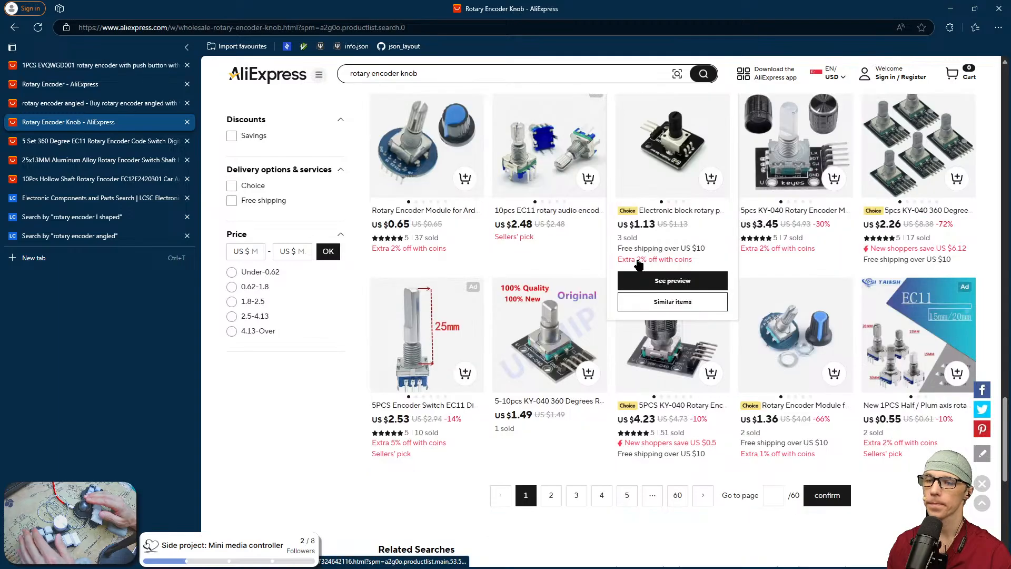
Open the second page of "rotary encoder knob" results and view the "Solid Machined Metal Aluminum Rotary Encoder Potentiometer Knobs" listing in a new tab
{"action": "left_click", "coordinate": [549, 495]}
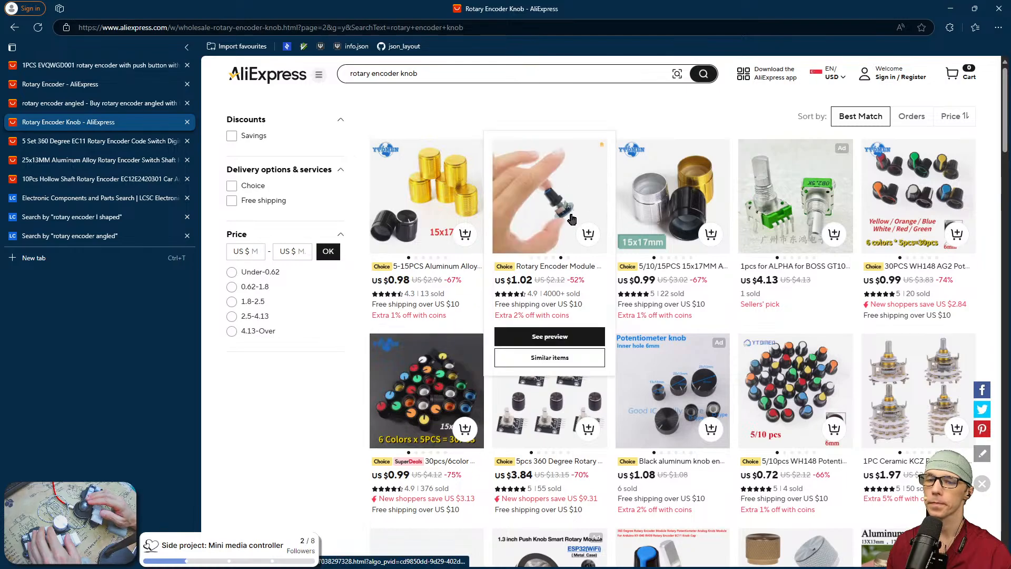
{"action": "scroll", "coordinate": [573, 218], "scroll_direction": "down", "scroll_amount": 2}
{"action": "scroll", "coordinate": [573, 218], "scroll_direction": "down", "scroll_amount": 2}
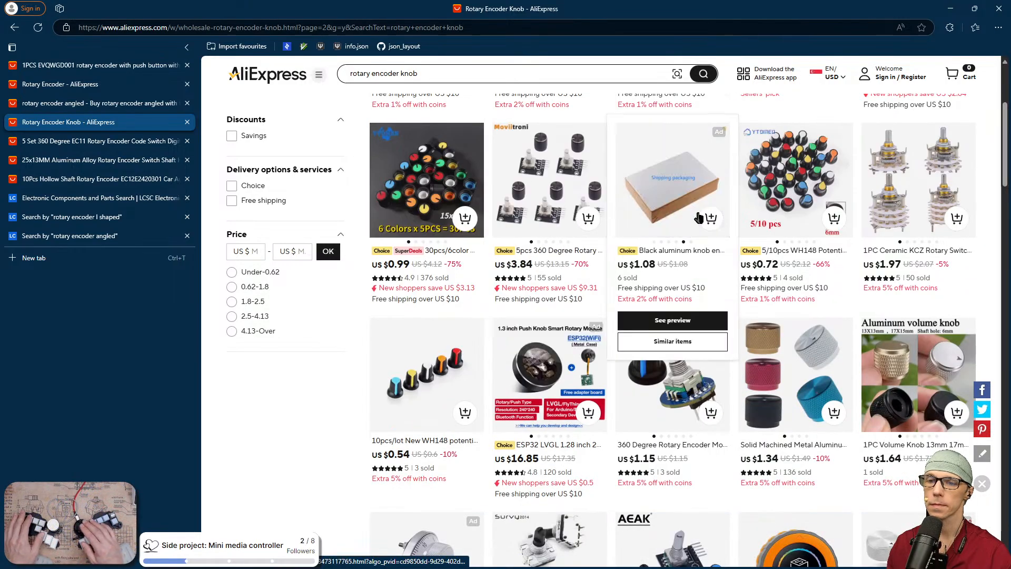
{"action": "middle_click", "coordinate": [791, 363]}
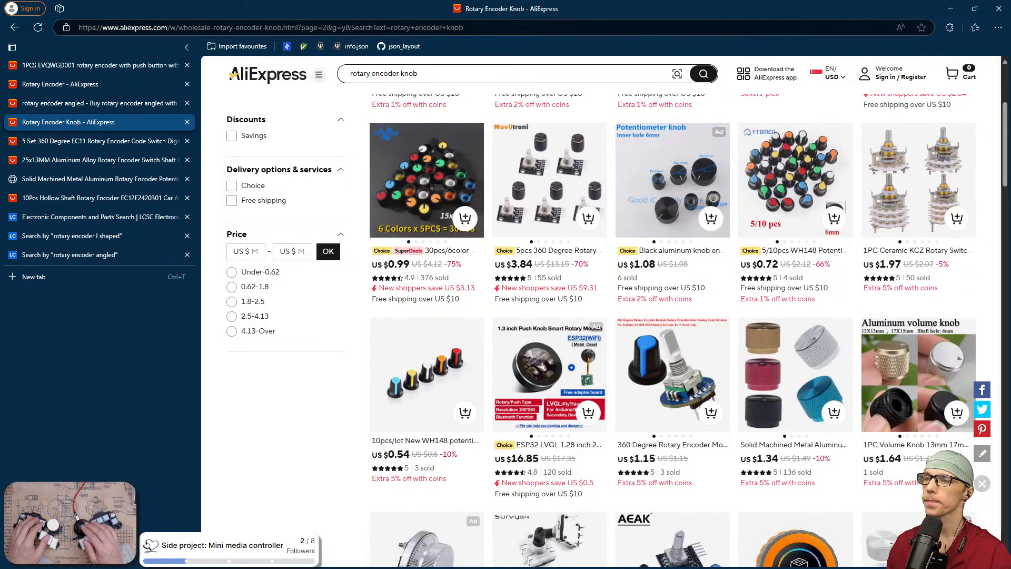
{"action": "left_click", "coordinate": [100, 179]}
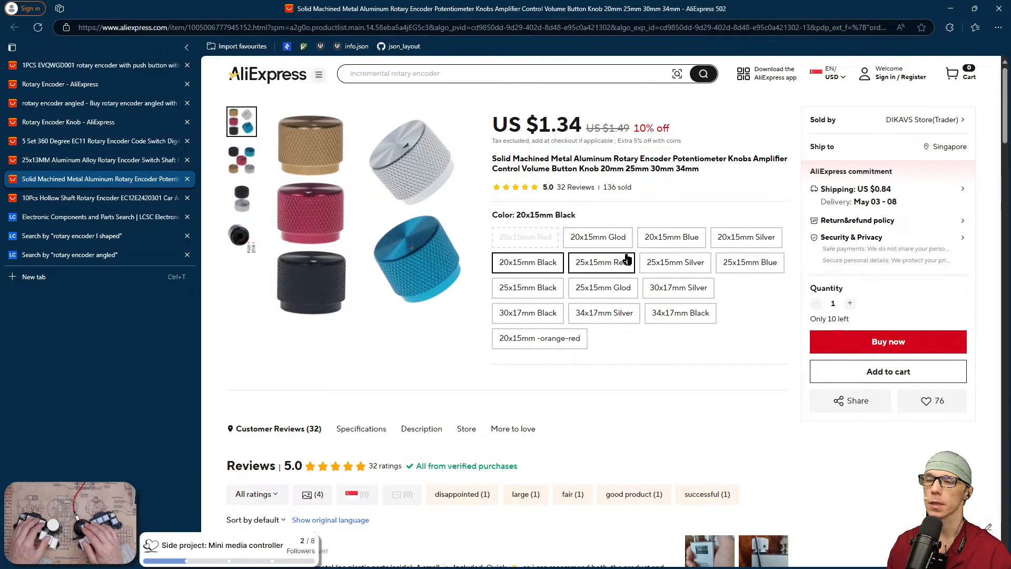
Select the 20x15mm Glod variant of the solid machined knob and look through its product pictures and customer reviews
{"action": "left_click", "coordinate": [599, 236]}
{"action": "mouse_move", "coordinate": [255, 159]}
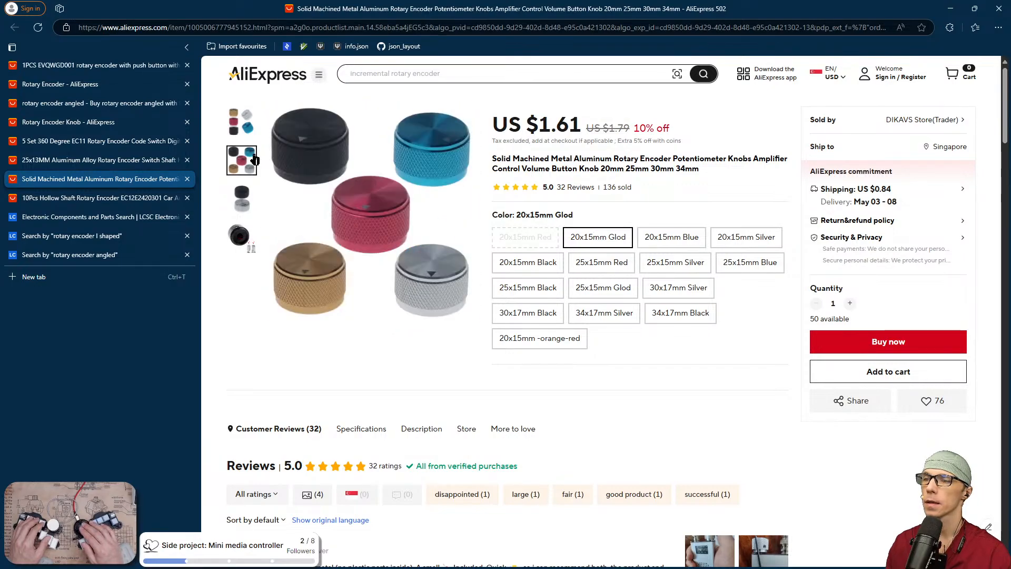
{"action": "mouse_move", "coordinate": [239, 131]}
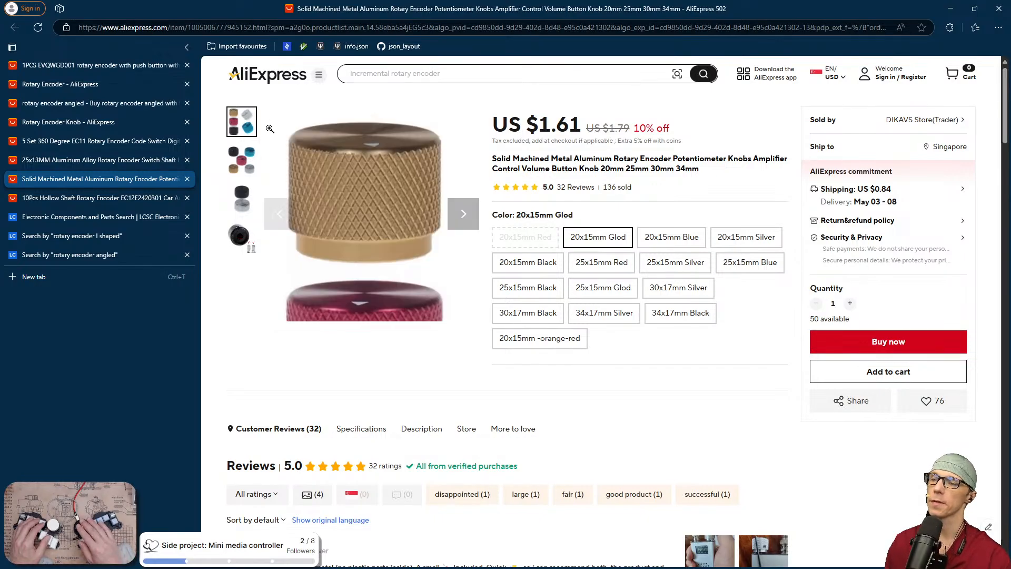
{"action": "scroll", "coordinate": [596, 271], "scroll_direction": "down", "scroll_amount": 8}
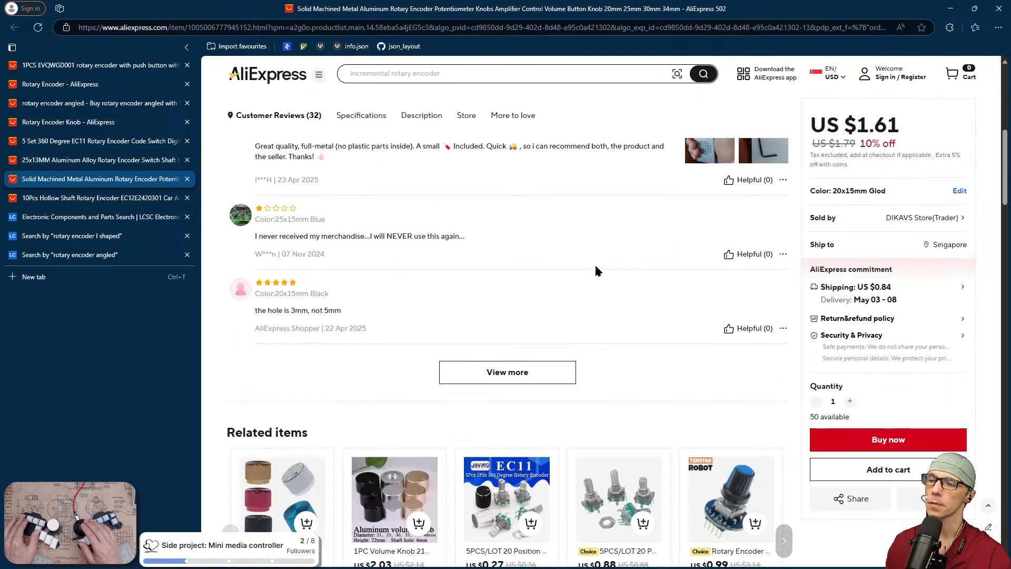
{"action": "scroll", "coordinate": [595, 271], "scroll_direction": "down", "scroll_amount": 3}
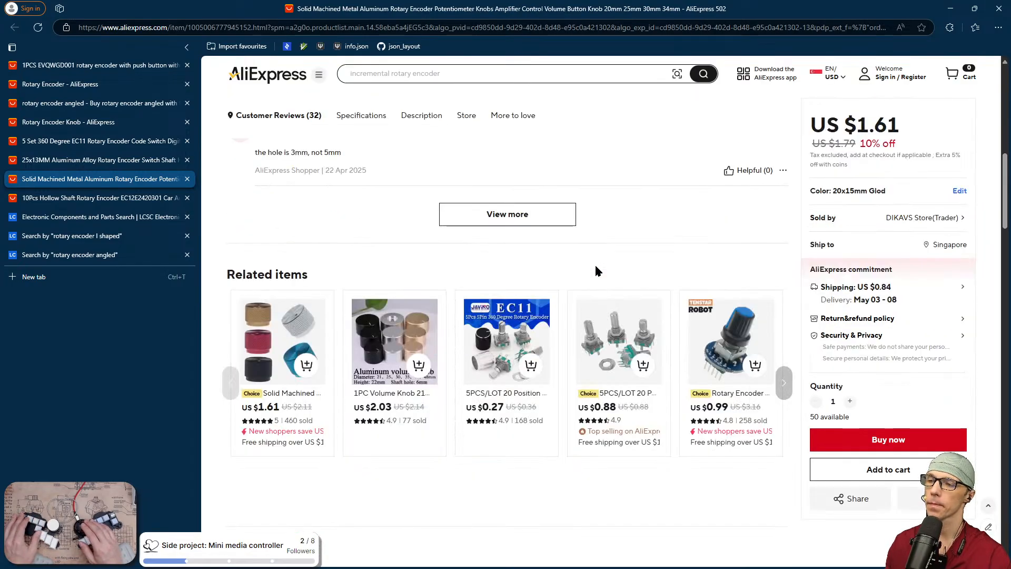
{"action": "scroll", "coordinate": [596, 270], "scroll_direction": "up", "scroll_amount": 10}
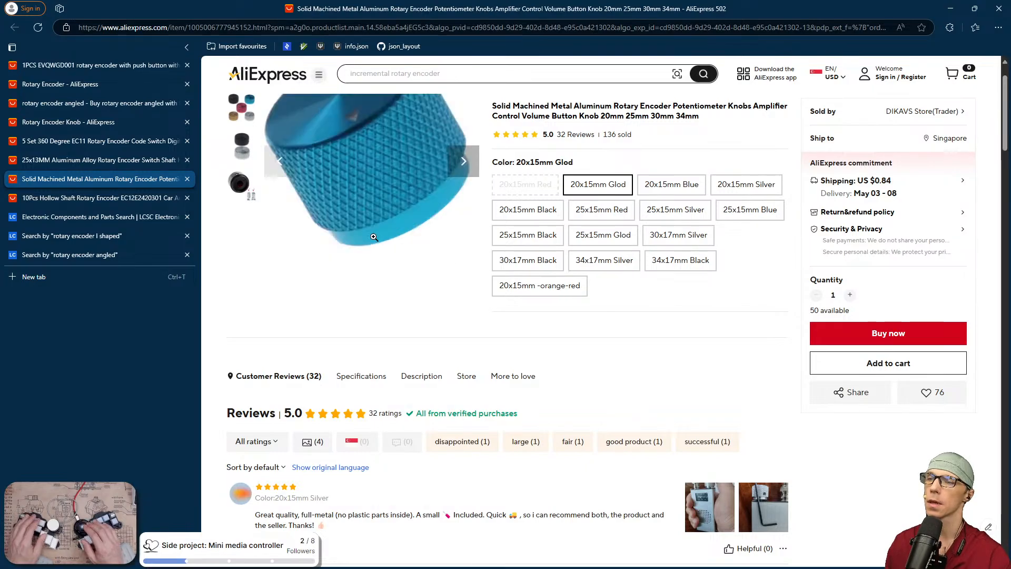
Switch to the "5 Set 360 Degree EC11 Rotary Encoder" listing and examine its reviews and the dimensions in its description
{"action": "left_click", "coordinate": [88, 160]}
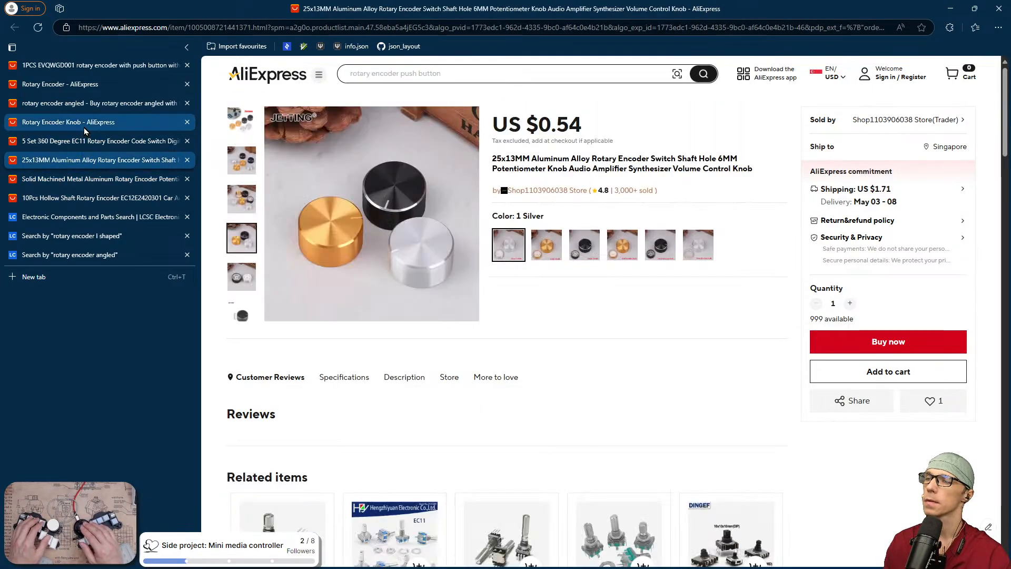
{"action": "left_click", "coordinate": [83, 128]}
{"action": "left_click", "coordinate": [81, 141]}
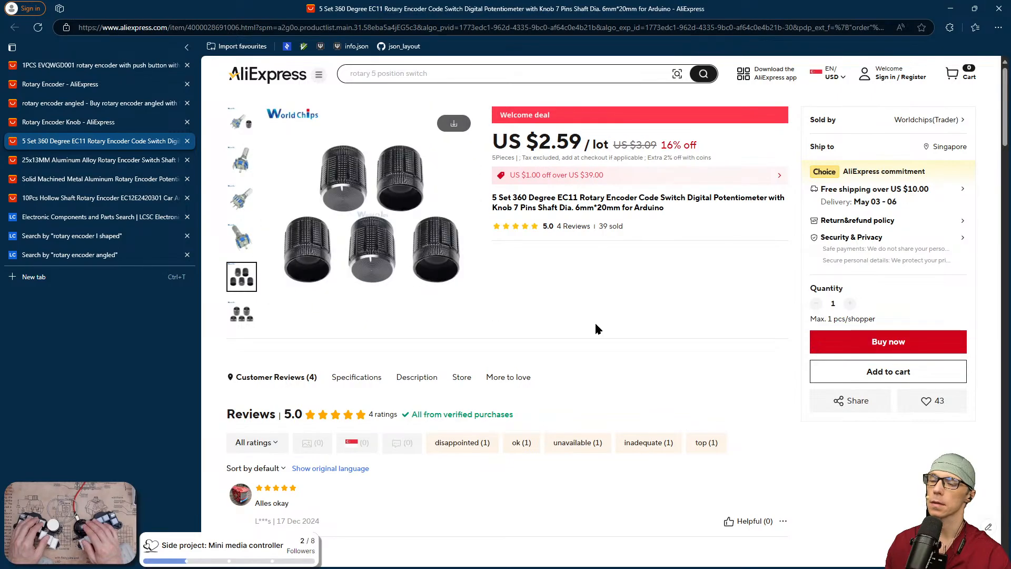
{"action": "scroll", "coordinate": [596, 329], "scroll_direction": "down", "scroll_amount": 5}
{"action": "left_click", "coordinate": [567, 346]}
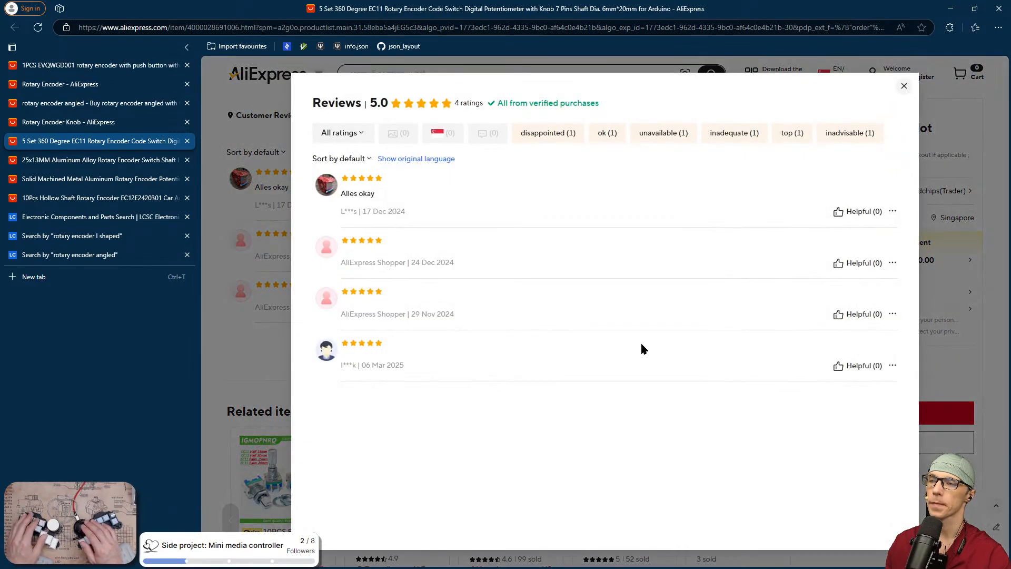
{"action": "key", "text": "Escape"}
{"action": "scroll", "coordinate": [642, 348], "scroll_direction": "down", "scroll_amount": 10}
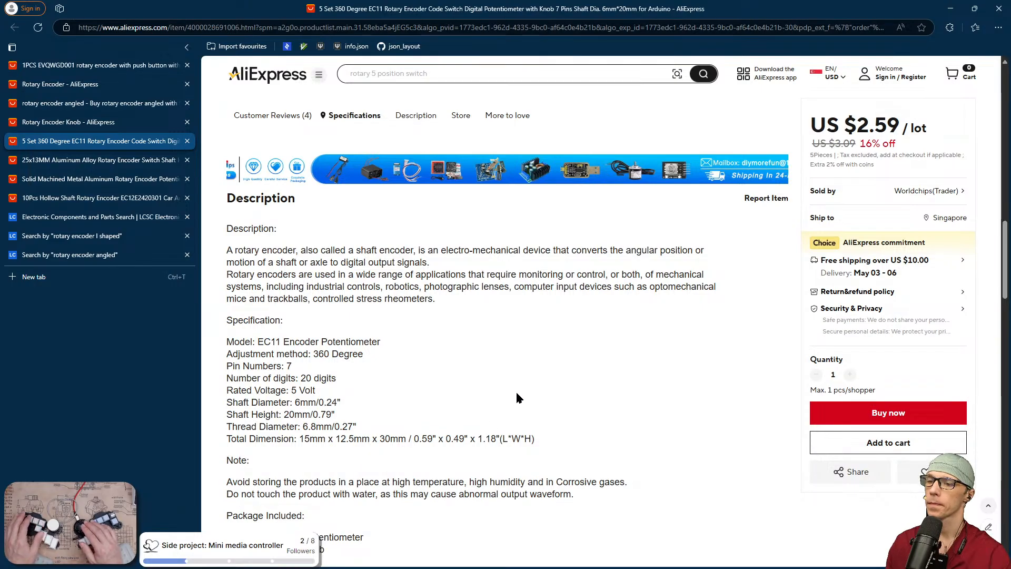
{"action": "double_click", "coordinate": [396, 441]}
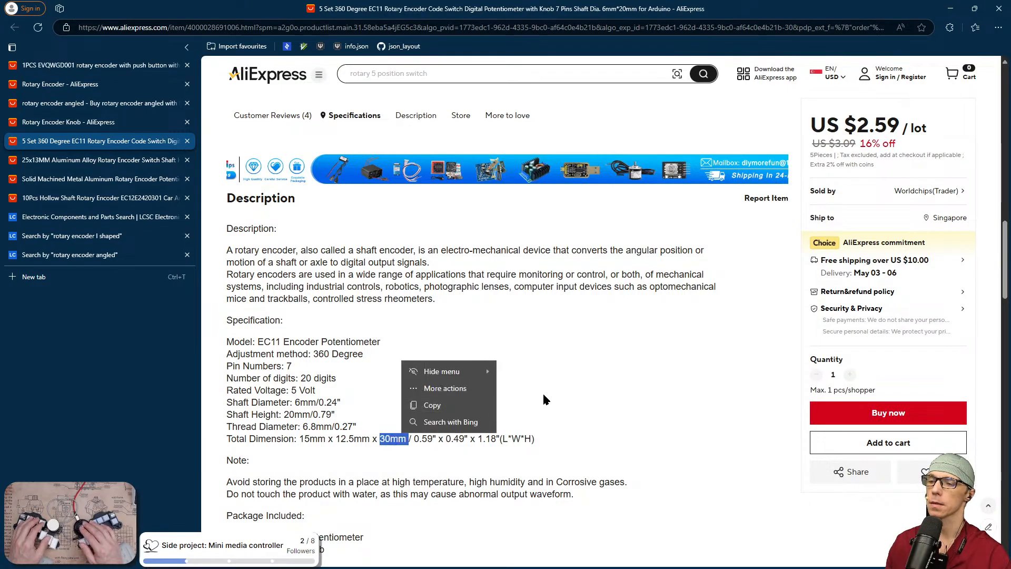
{"action": "scroll", "coordinate": [617, 386], "scroll_direction": "up", "scroll_amount": 12}
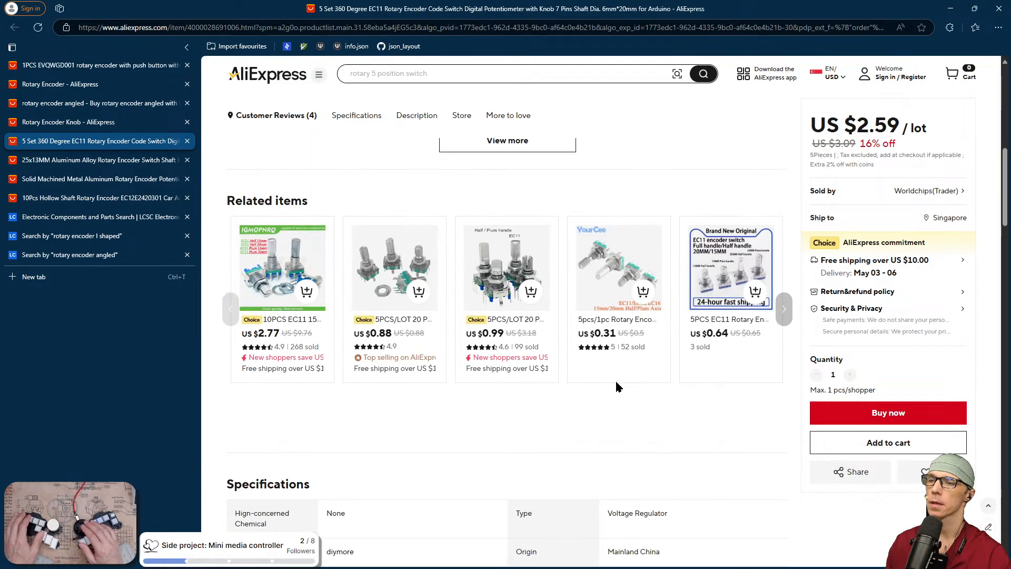
{"action": "scroll", "coordinate": [455, 256], "scroll_direction": "up", "scroll_amount": 1}
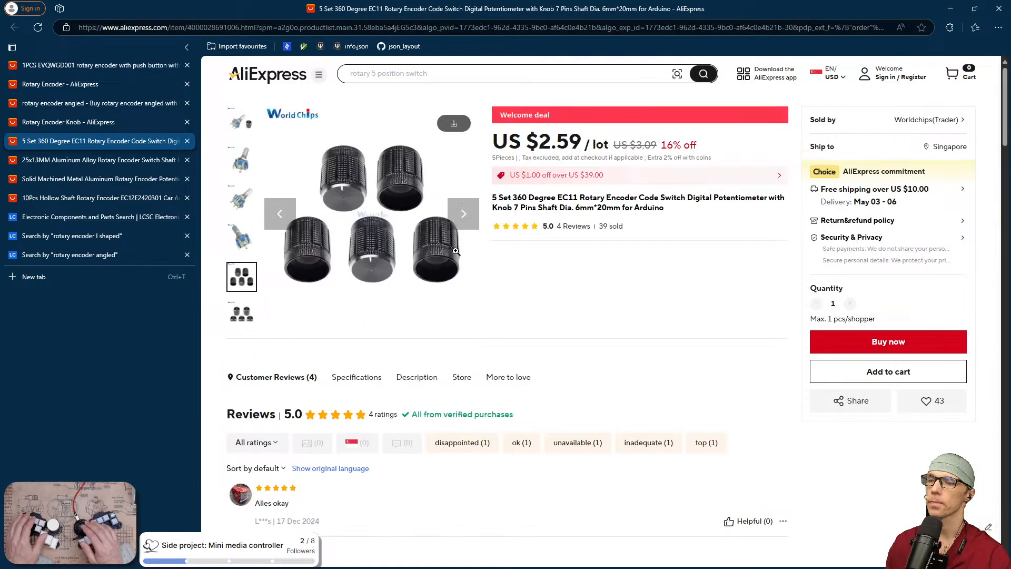
Return to the solid machined aluminum knob listing and examine its specifications, shaft size, technical details and reviews
{"action": "left_click", "coordinate": [77, 179]}
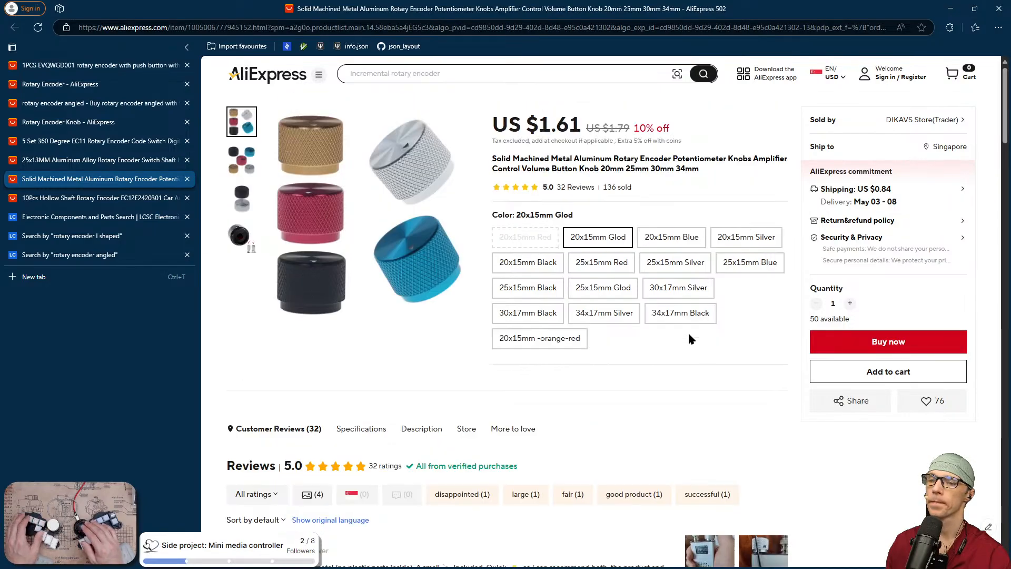
{"action": "scroll", "coordinate": [688, 331], "scroll_direction": "down", "scroll_amount": 10}
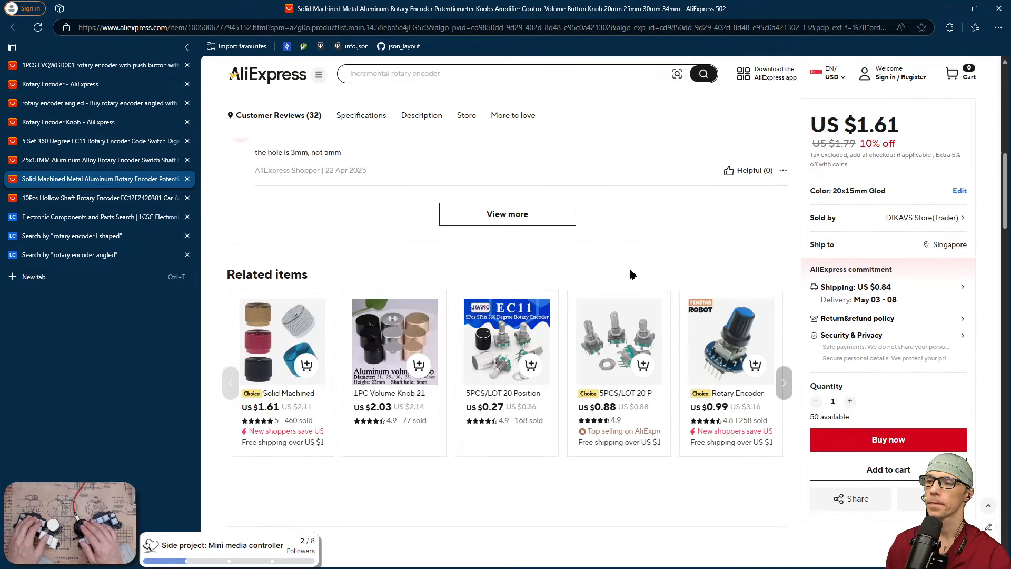
{"action": "scroll", "coordinate": [629, 266], "scroll_direction": "down", "scroll_amount": 5}
{"action": "left_click", "coordinate": [543, 358]}
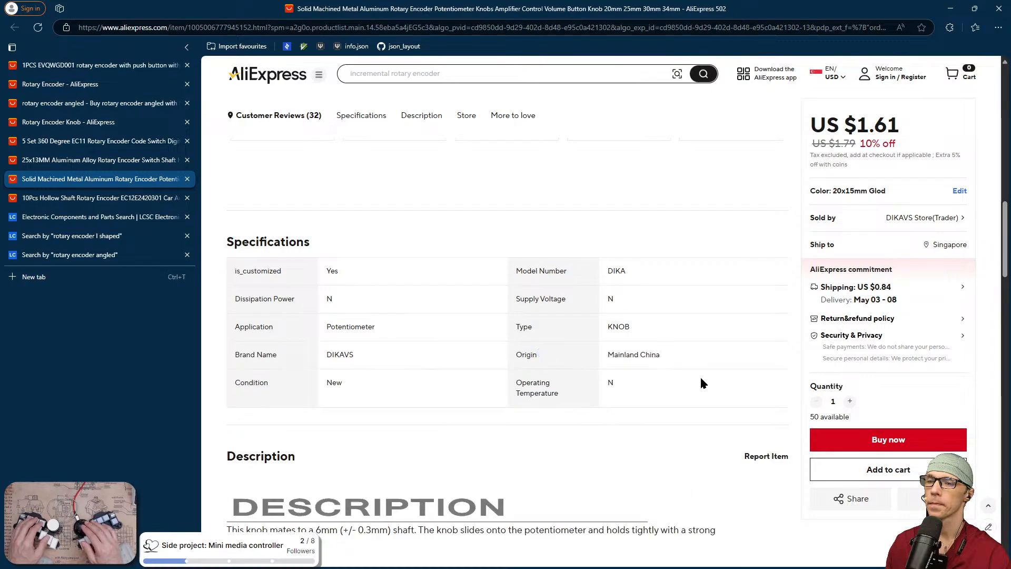
{"action": "scroll", "coordinate": [677, 388], "scroll_direction": "down", "scroll_amount": 5}
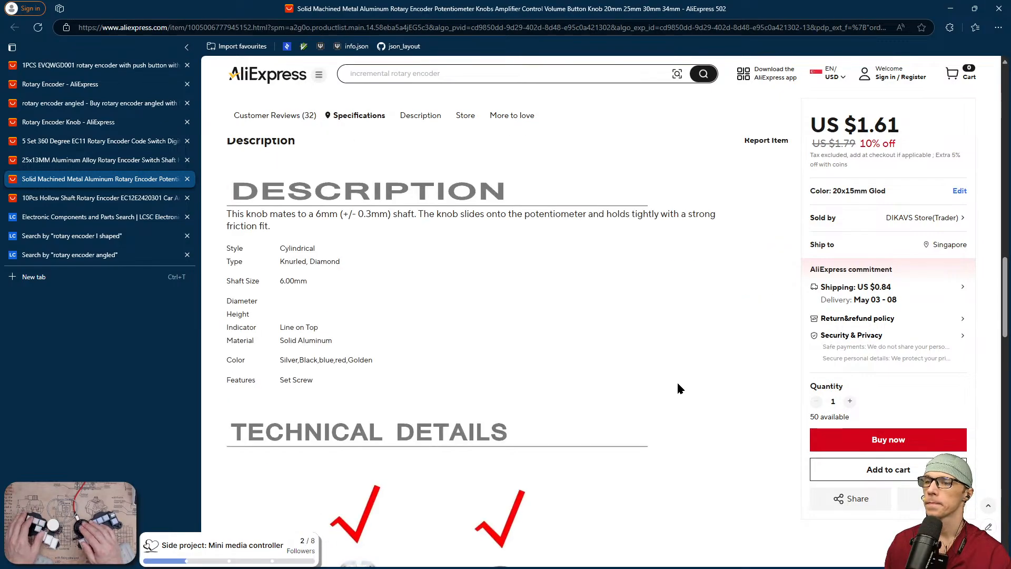
{"action": "scroll", "coordinate": [693, 389], "scroll_direction": "down", "scroll_amount": 4}
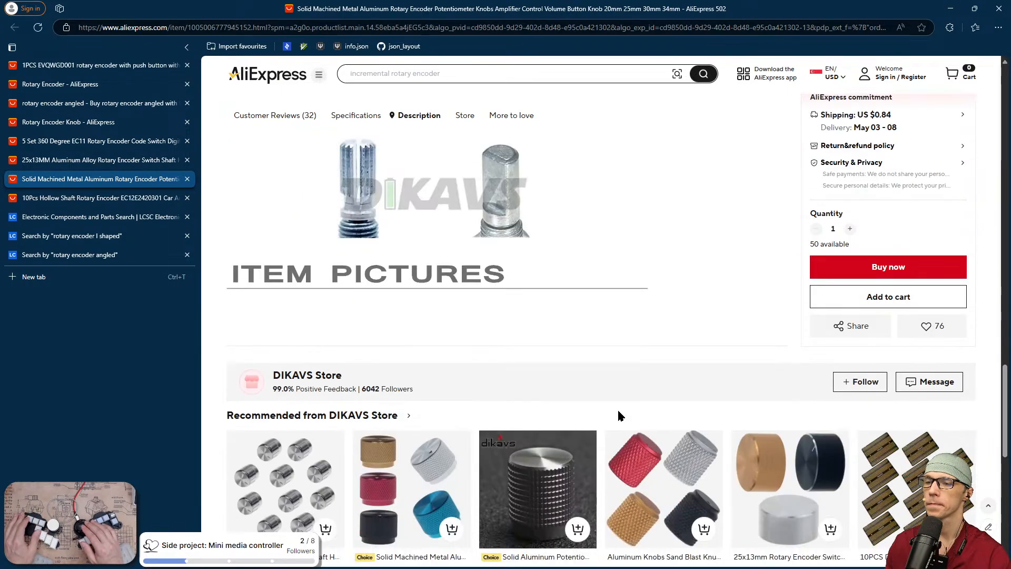
{"action": "scroll", "coordinate": [618, 413], "scroll_direction": "down", "scroll_amount": 4}
{"action": "scroll", "coordinate": [619, 414], "scroll_direction": "up", "scroll_amount": 5}
{"action": "scroll", "coordinate": [618, 415], "scroll_direction": "up", "scroll_amount": 3}
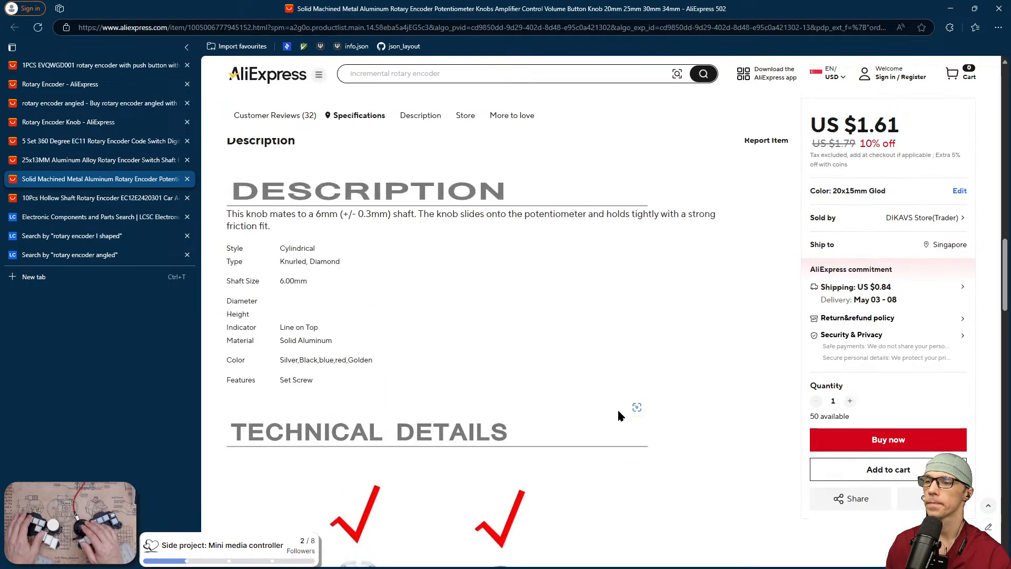
{"action": "scroll", "coordinate": [619, 412], "scroll_direction": "up", "scroll_amount": 4}
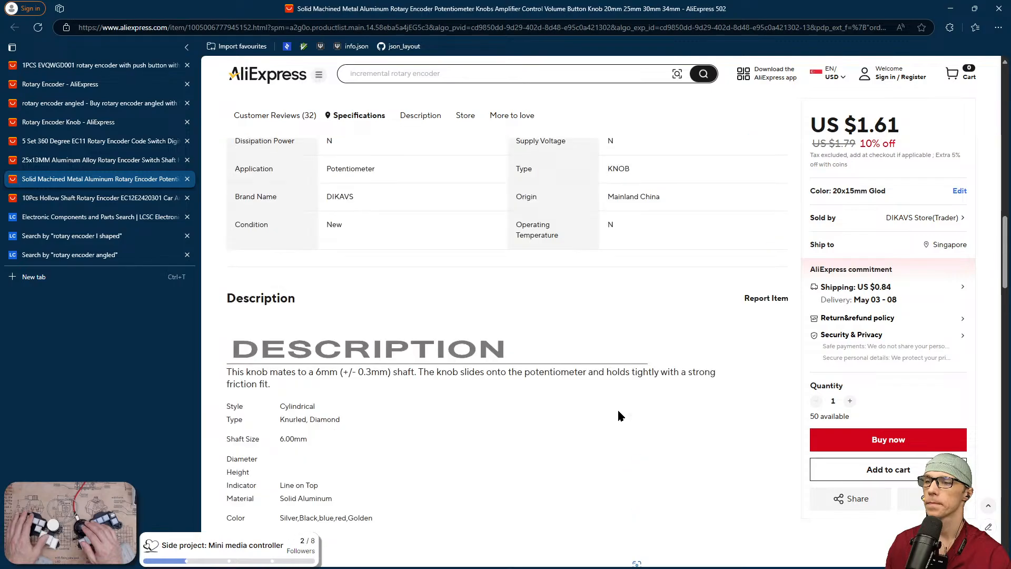
{"action": "scroll", "coordinate": [618, 416], "scroll_direction": "up", "scroll_amount": 13}
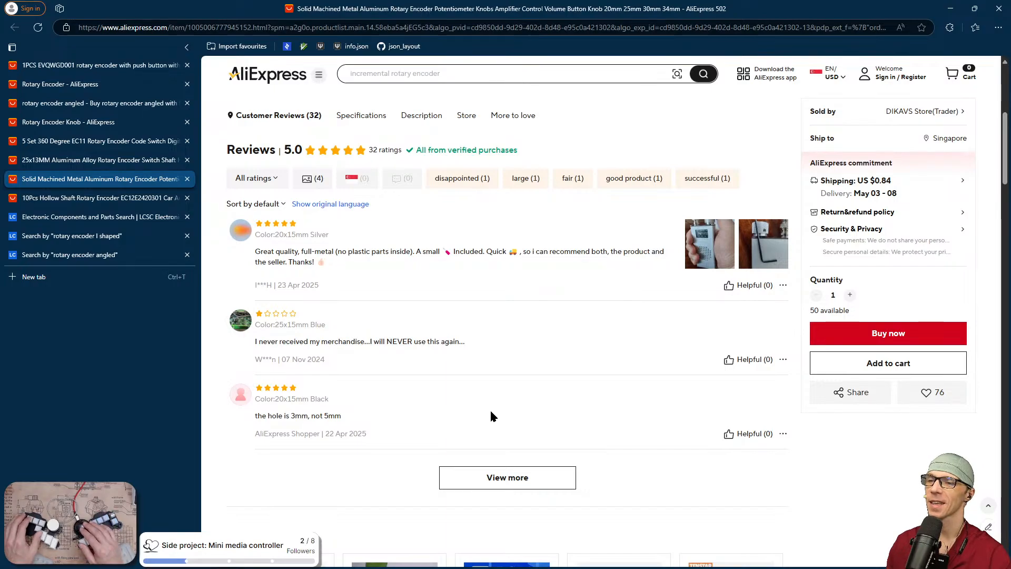
{"action": "scroll", "coordinate": [491, 413], "scroll_direction": "up", "scroll_amount": 6}
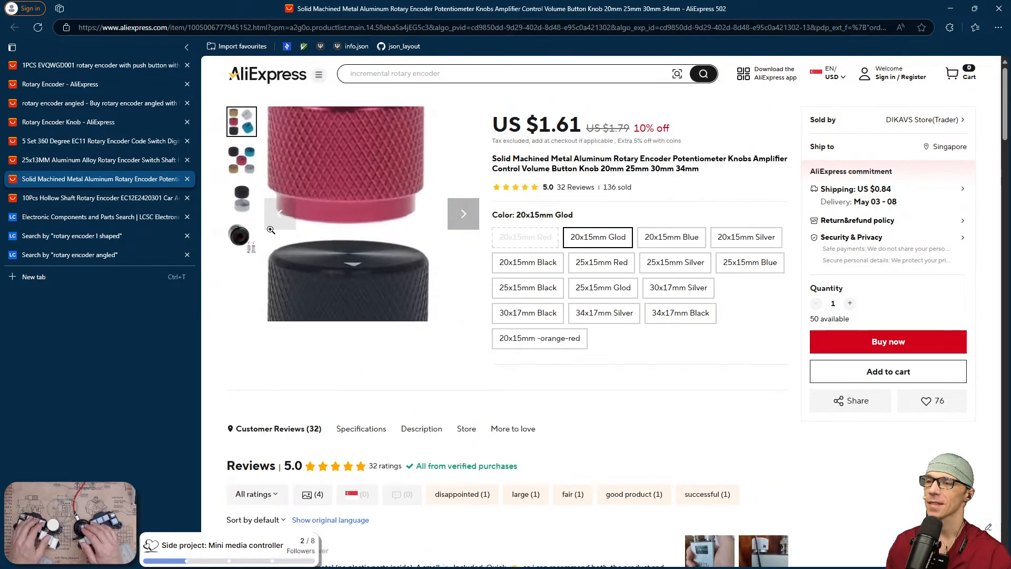
Go back to the knob search results and open the "1PC Volume Knob 13mm 17mm Solid Aluminum" listing in a new tab
{"action": "left_click", "coordinate": [80, 117]}
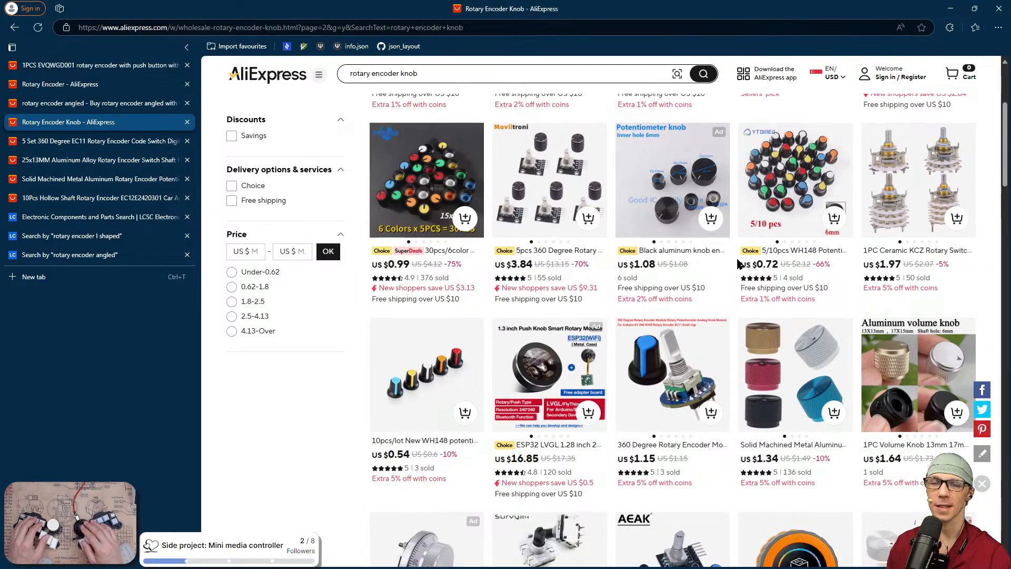
{"action": "mouse_move", "coordinate": [759, 249]}
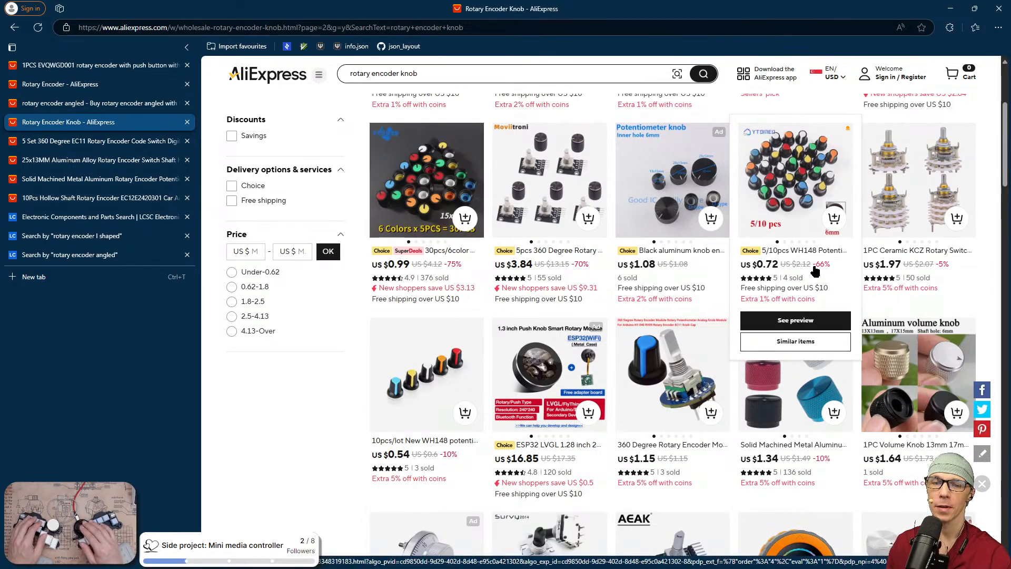
{"action": "scroll", "coordinate": [813, 269], "scroll_direction": "down", "scroll_amount": 2}
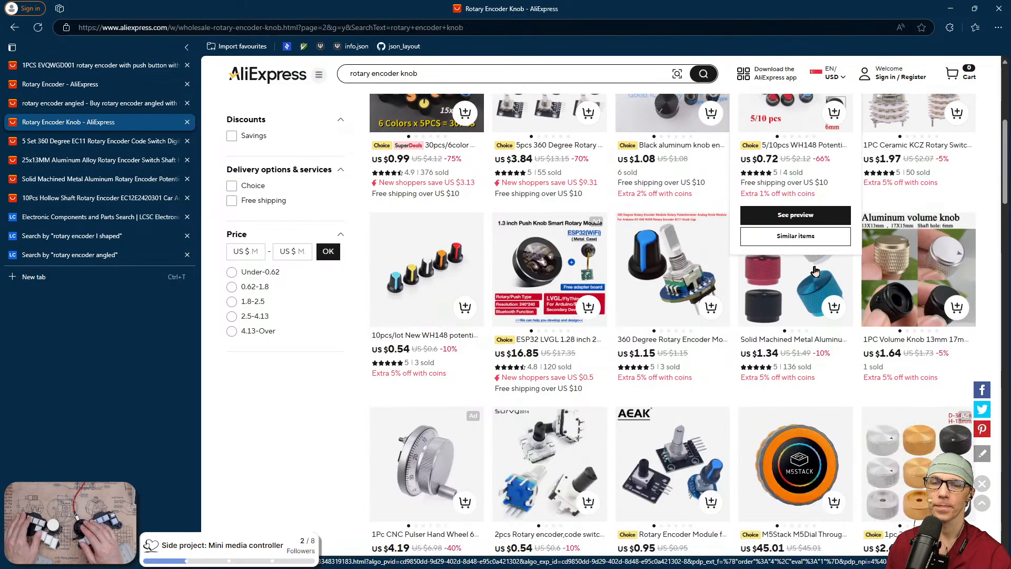
{"action": "middle_click", "coordinate": [897, 265]}
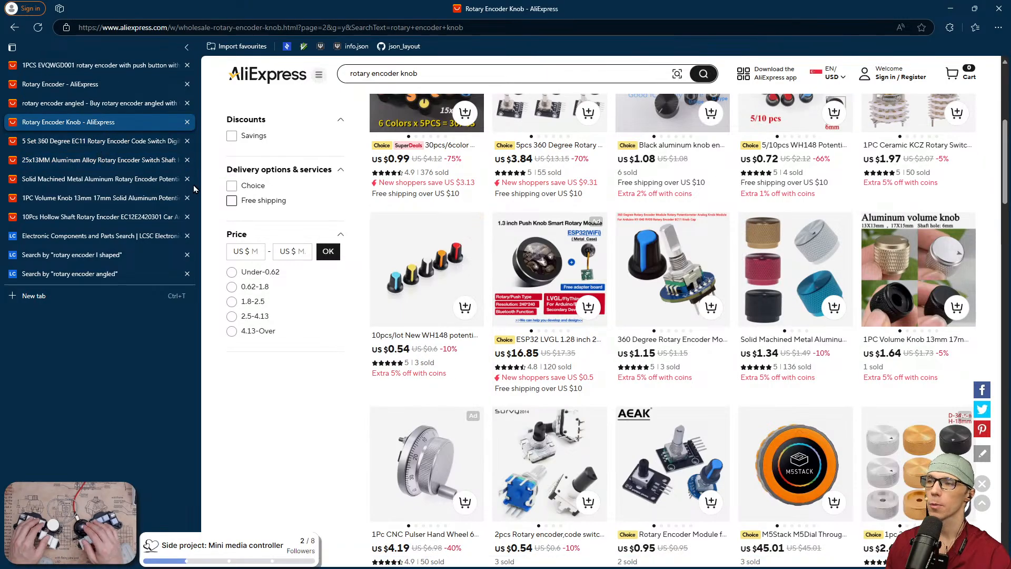
{"action": "left_click", "coordinate": [117, 142]}
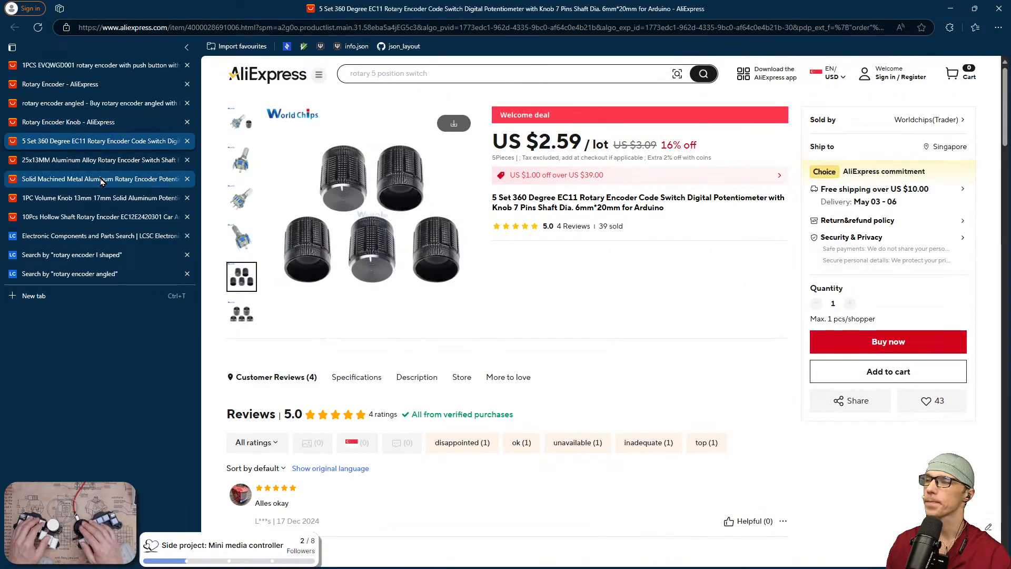
{"action": "left_click", "coordinate": [97, 177]}
{"action": "left_click", "coordinate": [97, 198]}
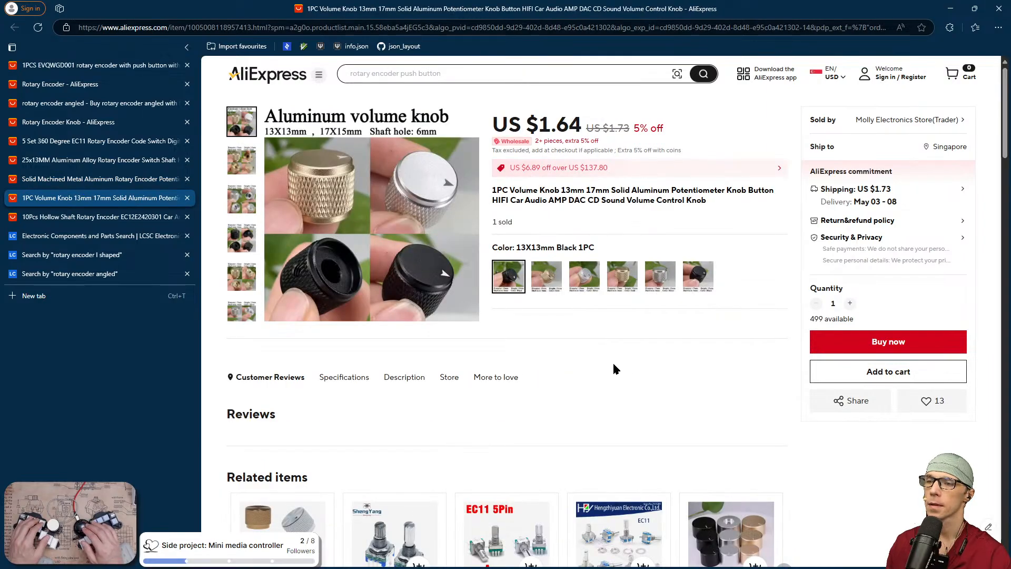
Compare the volume knob's 13X13mm and 17X15mm colour variants, ending on 13X13mm Black 1PC
{"action": "left_click", "coordinate": [547, 276]}
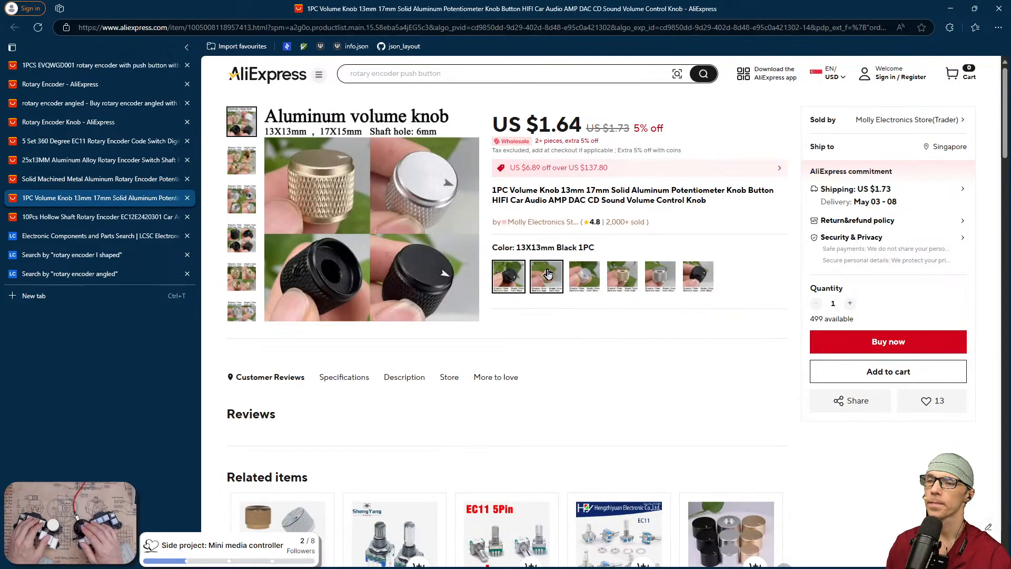
{"action": "left_click", "coordinate": [583, 278]}
{"action": "left_click", "coordinate": [610, 279]}
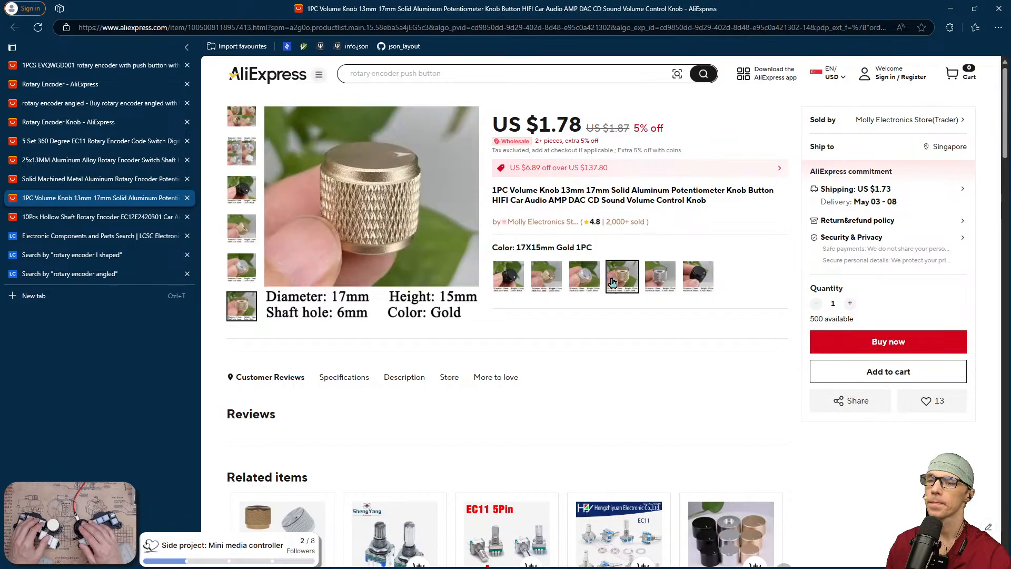
{"action": "left_click", "coordinate": [660, 276]}
{"action": "left_click", "coordinate": [698, 276]}
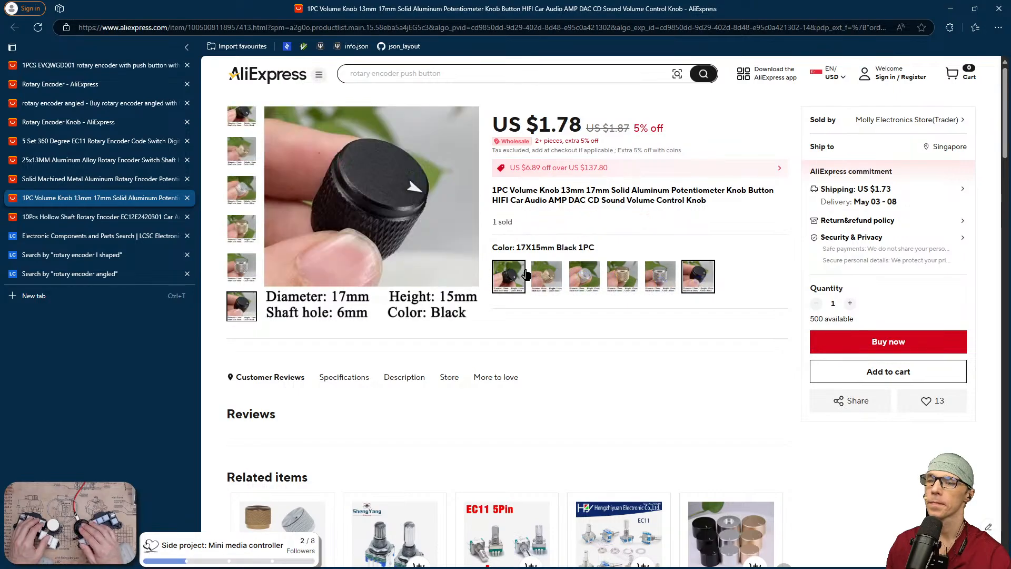
{"action": "left_click", "coordinate": [524, 274]}
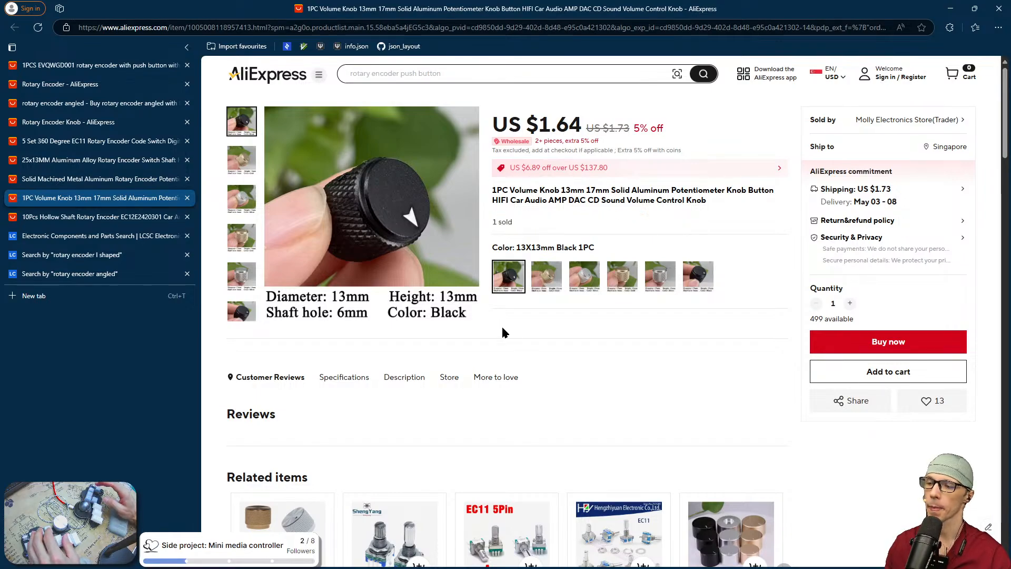
Switch to DesignSpark Mechanical and create a new component named Knob under the Work-Chordie.6 root
{"action": "key", "text": "super+Tab"}
{"action": "left_click", "coordinate": [551, 291]}
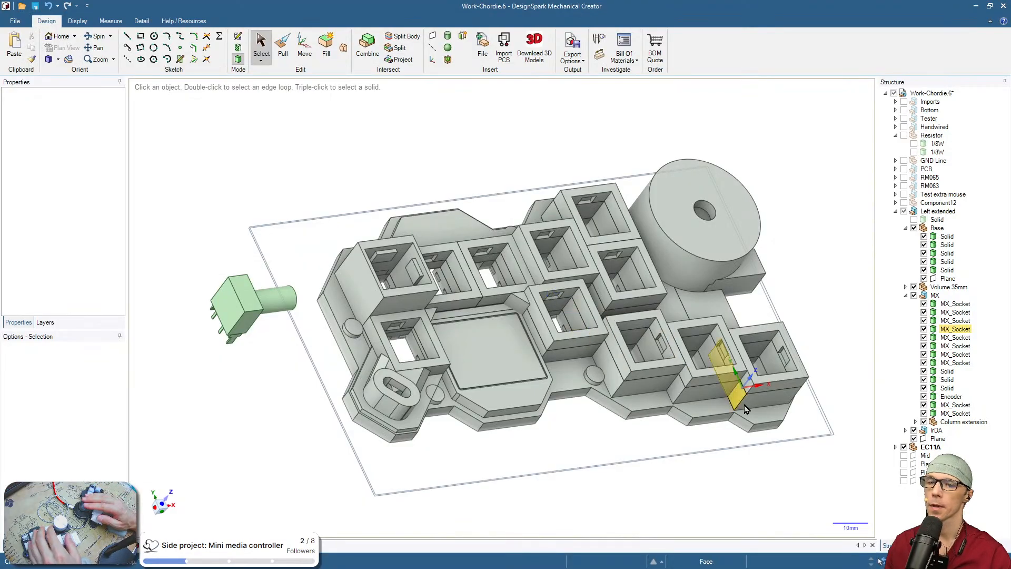
{"action": "right_click", "coordinate": [931, 94]}
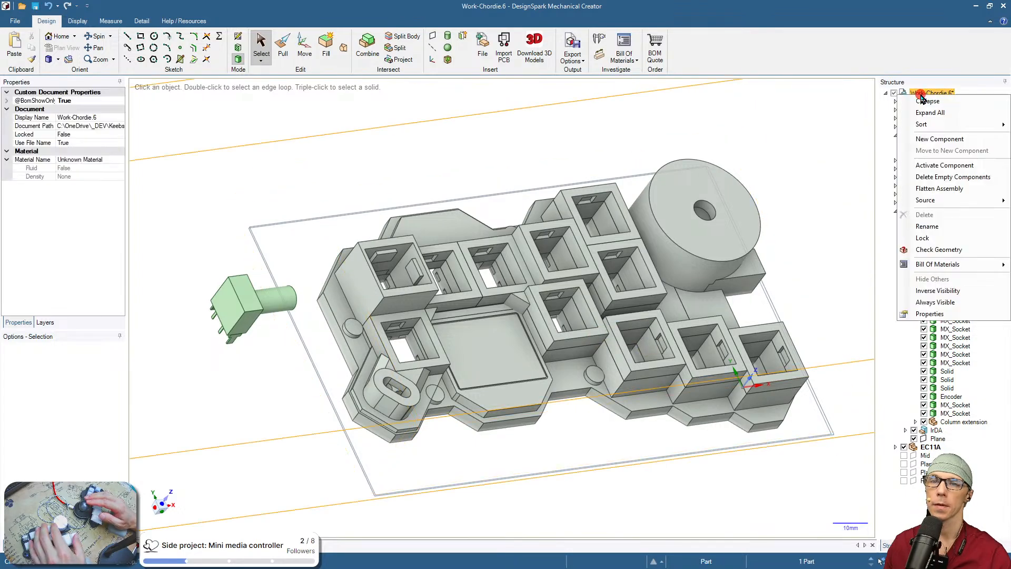
{"action": "left_click", "coordinate": [940, 139]}
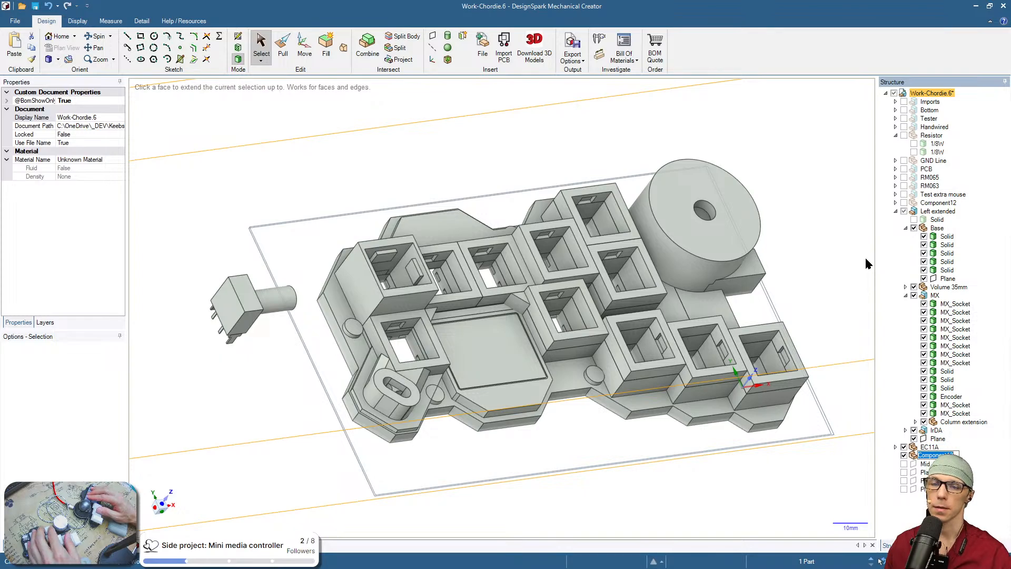
{"action": "type", "text": "Knob"}
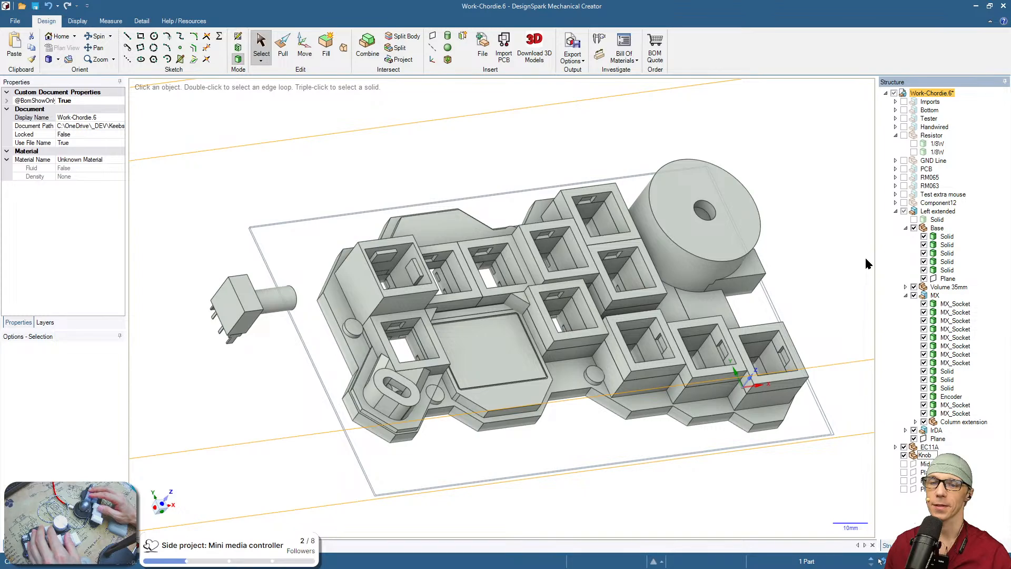
{"action": "key", "text": "Return"}
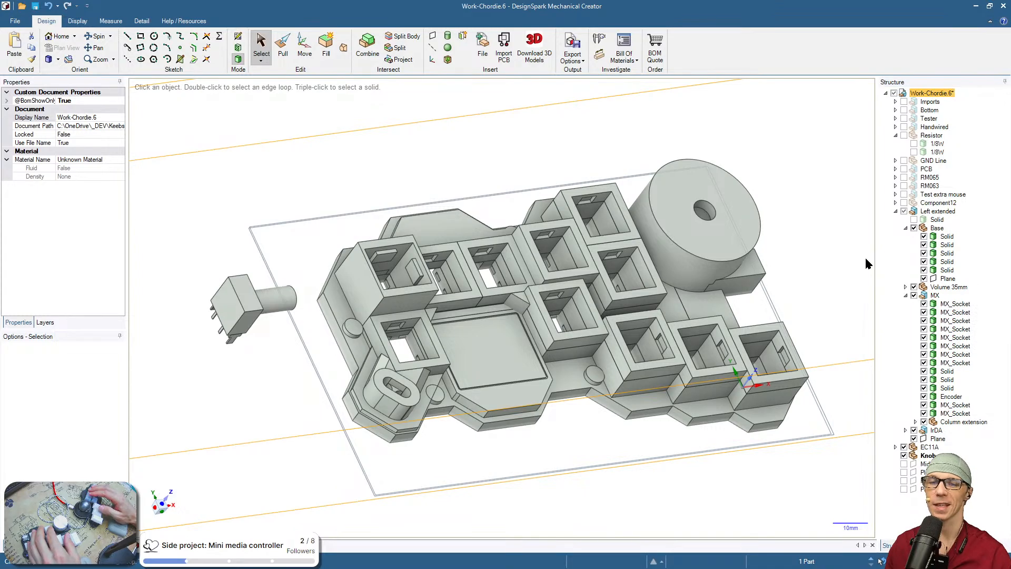
Sketch a 13 mm diameter circle centred on the end face of the EC11A encoder shaft
{"action": "left_click", "coordinate": [293, 402]}
{"action": "middle_click_drag", "start_coordinate": [294, 401], "coordinate": [370, 382]}
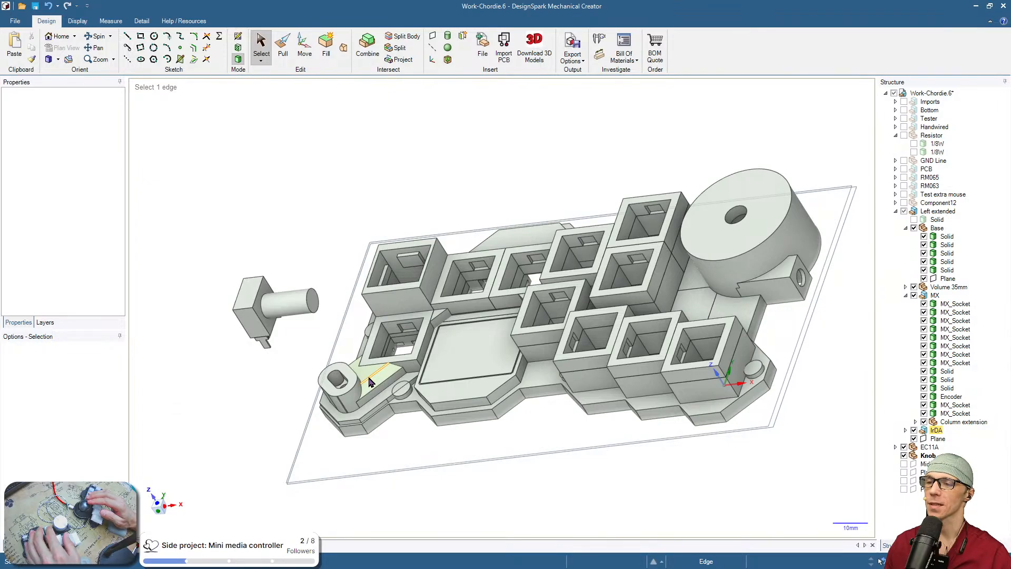
{"action": "key", "text": "c"}
{"action": "left_click", "coordinate": [315, 298]}
{"action": "key", "text": "v"}
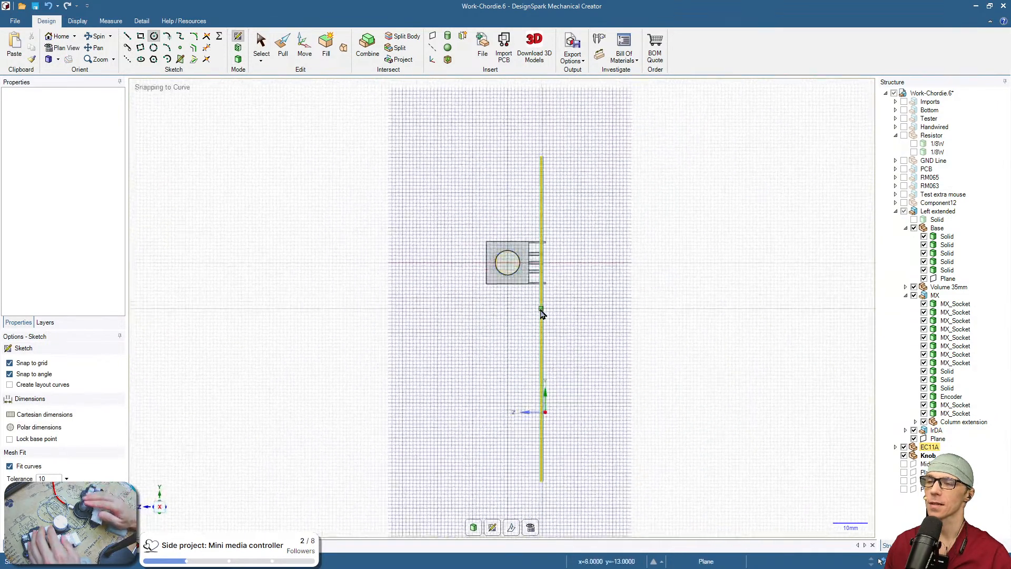
{"action": "middle_click_drag", "start_coordinate": [579, 284], "coordinate": [529, 359], "text": "shift"}
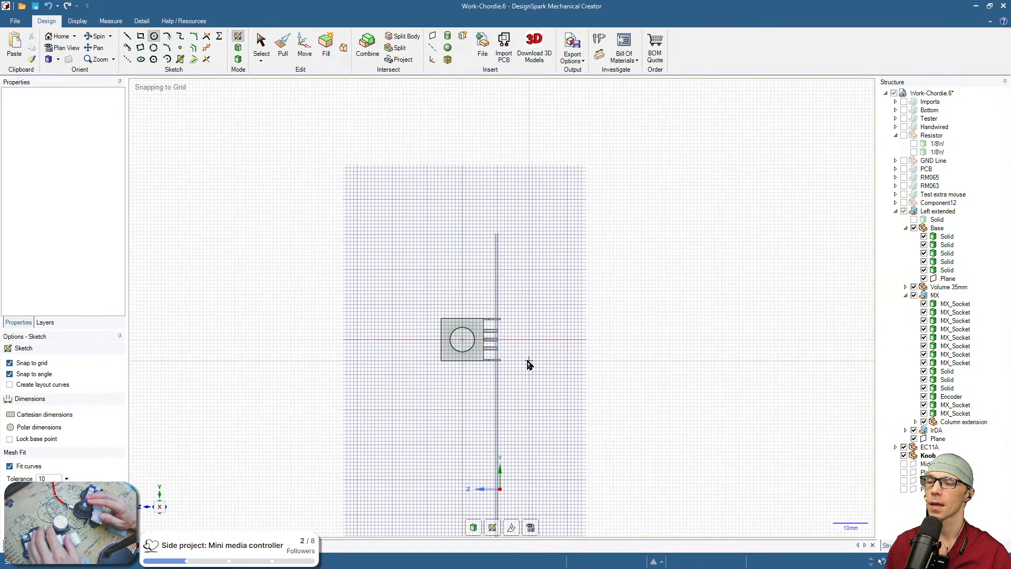
{"action": "scroll", "coordinate": [530, 365], "scroll_direction": "up", "scroll_amount": 5}
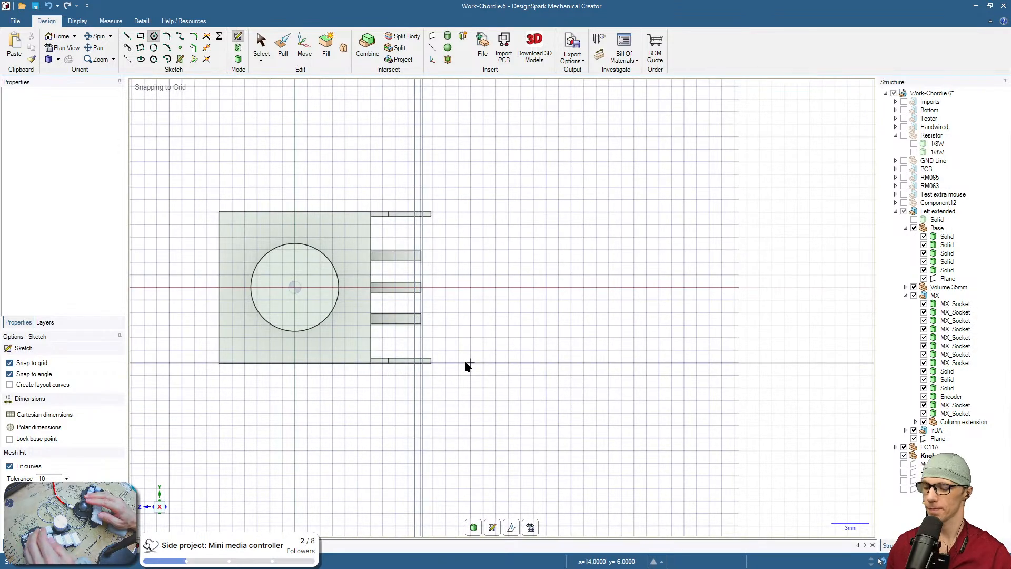
{"action": "middle_click_drag", "start_coordinate": [471, 366], "coordinate": [579, 350], "text": "shift"}
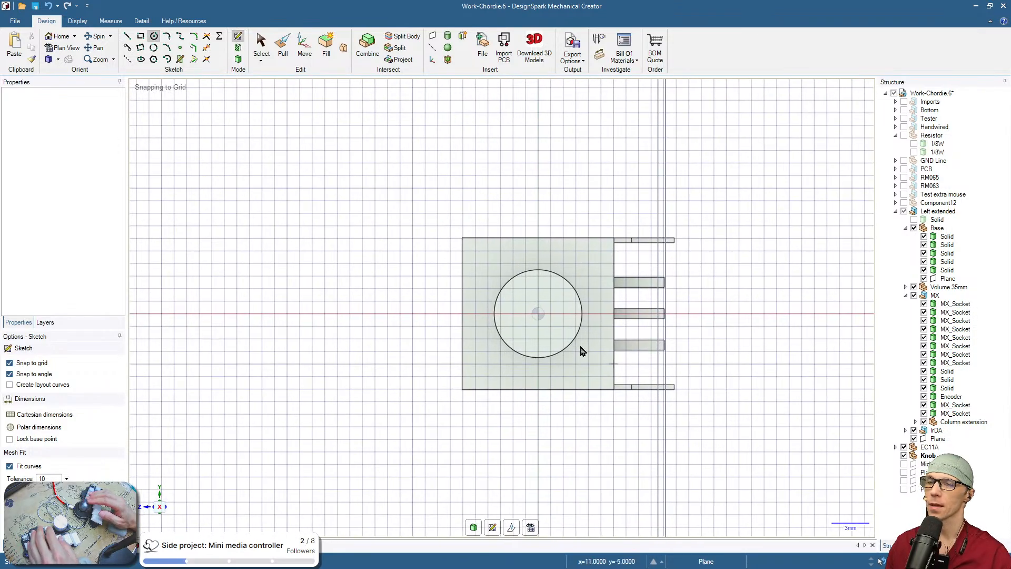
{"action": "left_click", "coordinate": [537, 317]}
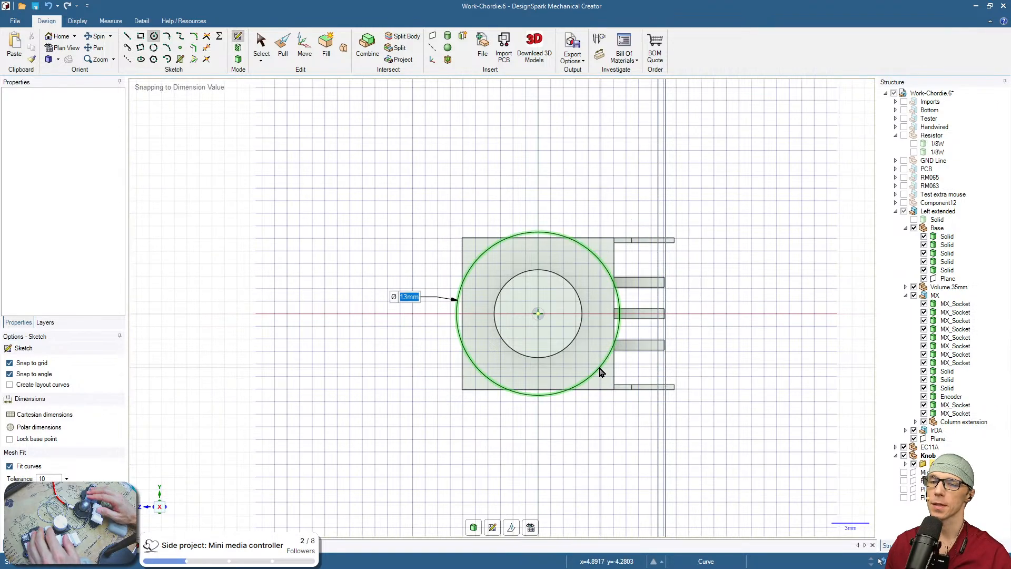
{"action": "left_click", "coordinate": [600, 372]}
Pull the circular face by -13 mm back over the encoder shaft, without merging, to form the knob body
{"action": "key", "text": "p"}
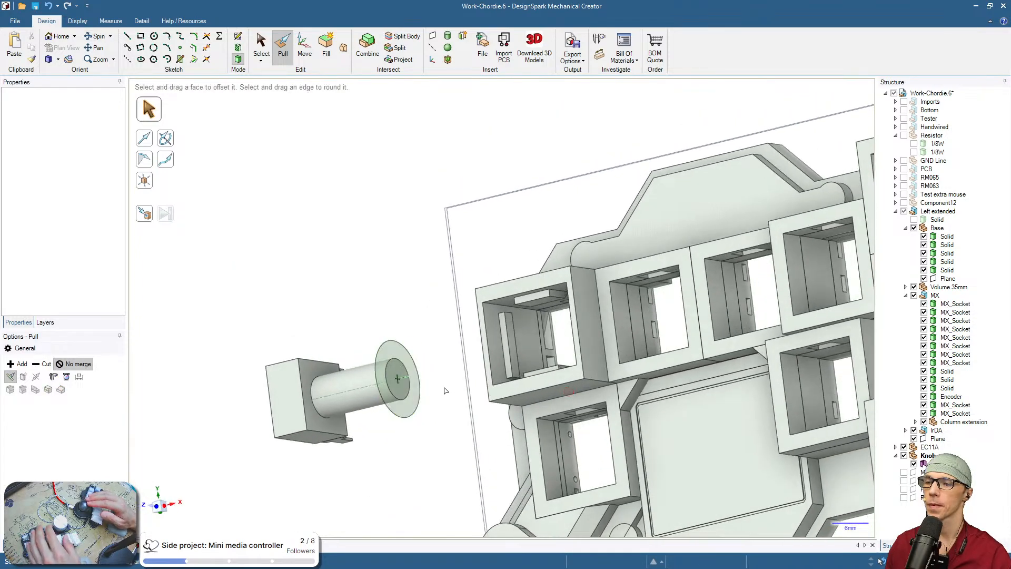
{"action": "left_click", "coordinate": [404, 406]}
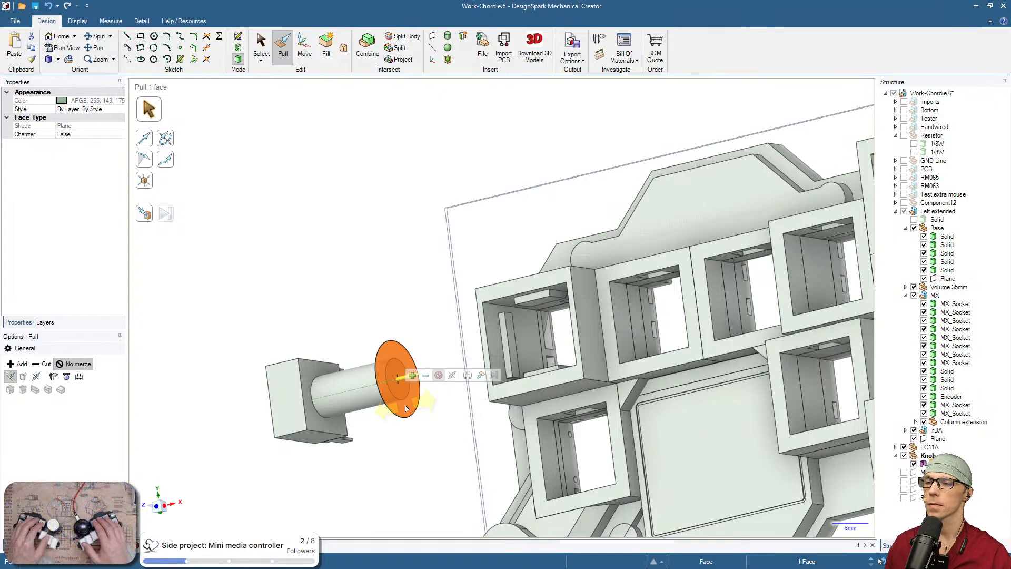
{"action": "key", "text": "Delete"}
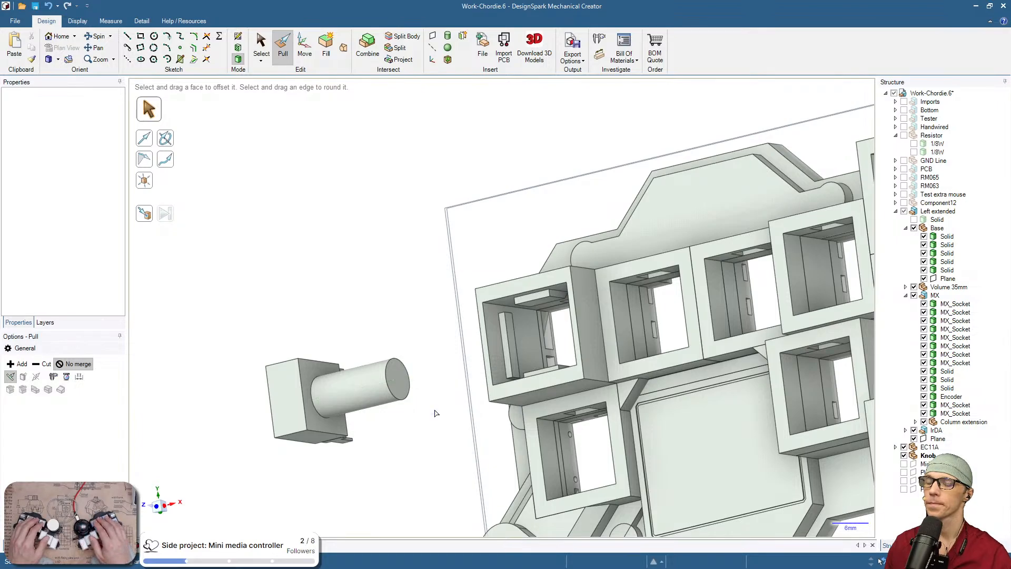
{"action": "key", "text": "ctrl+z"}
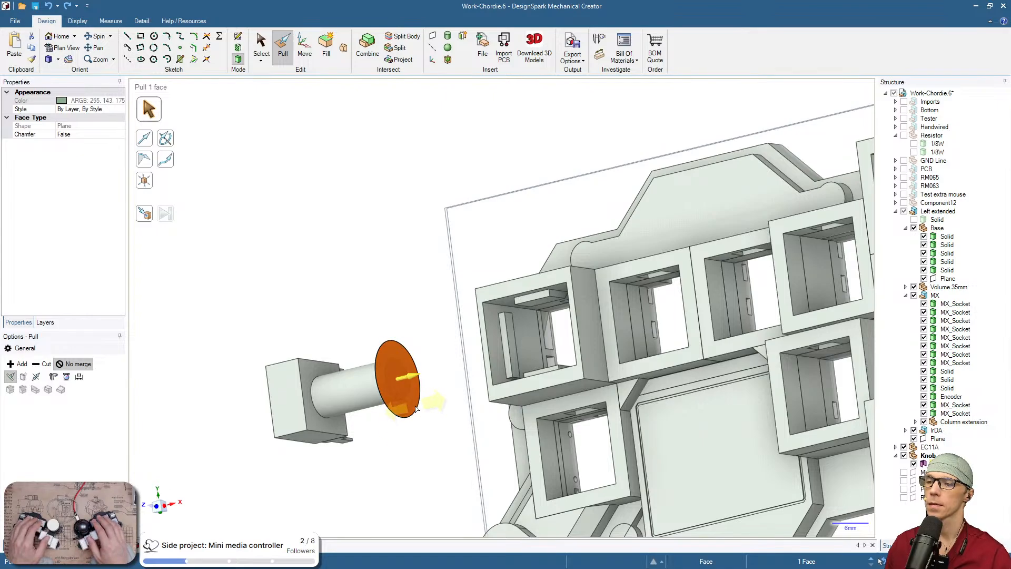
{"action": "type", "text": "-13"}
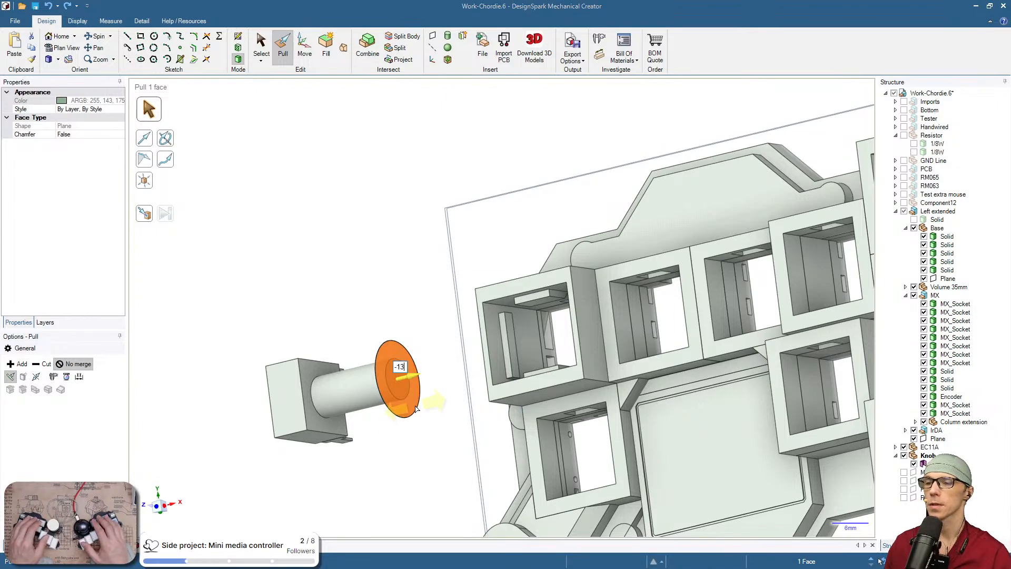
{"action": "key", "text": "Return"}
{"action": "left_click", "coordinate": [353, 305]}
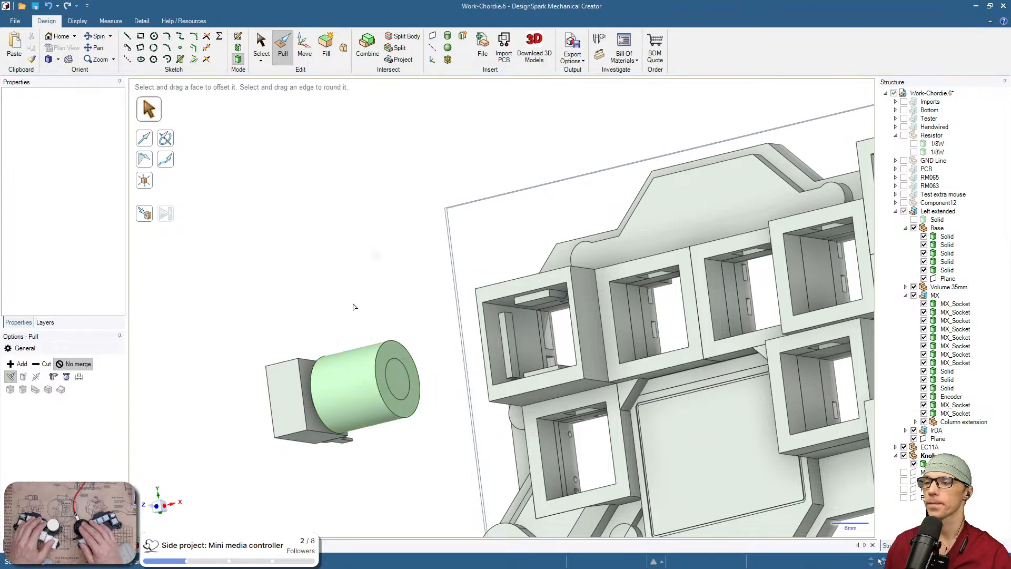
Move the knob body about 2.4 mm outward along the shaft axis, away from the encoder housing
{"action": "middle_click_drag", "start_coordinate": [352, 305], "coordinate": [485, 204]}
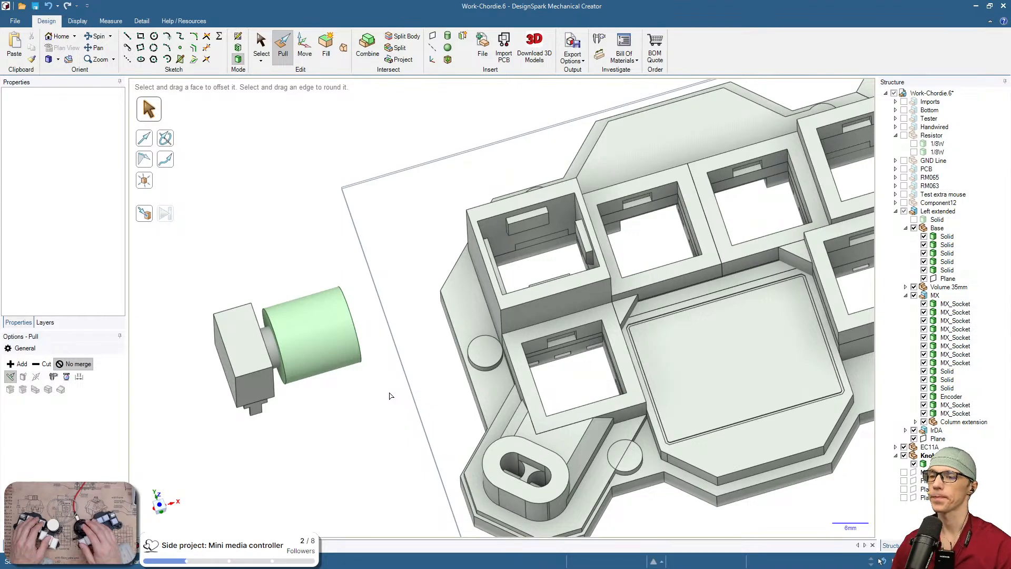
{"action": "middle_click_drag", "start_coordinate": [370, 411], "coordinate": [261, 447]}
{"action": "key", "text": "m"}
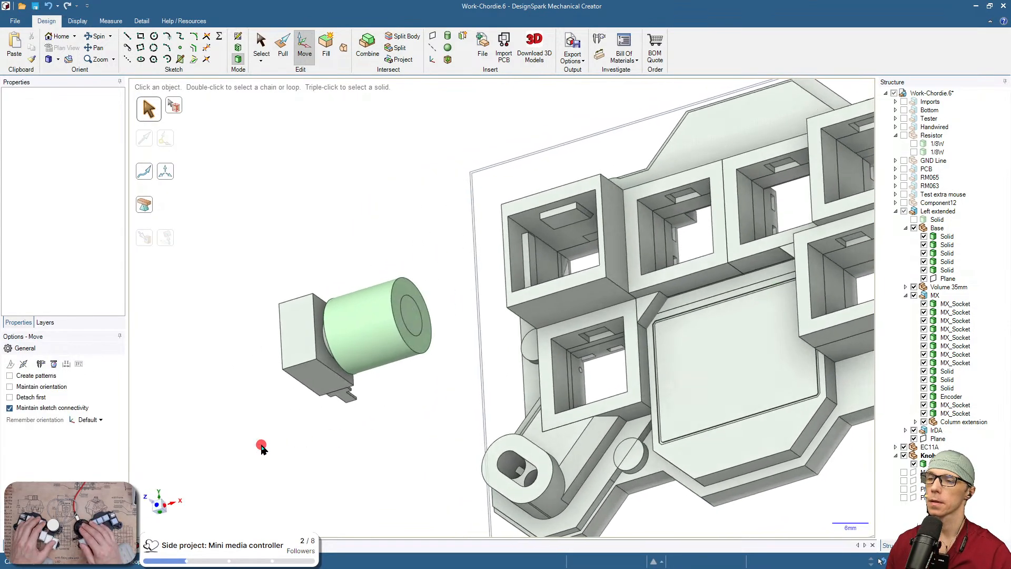
{"action": "left_click", "coordinate": [419, 345]}
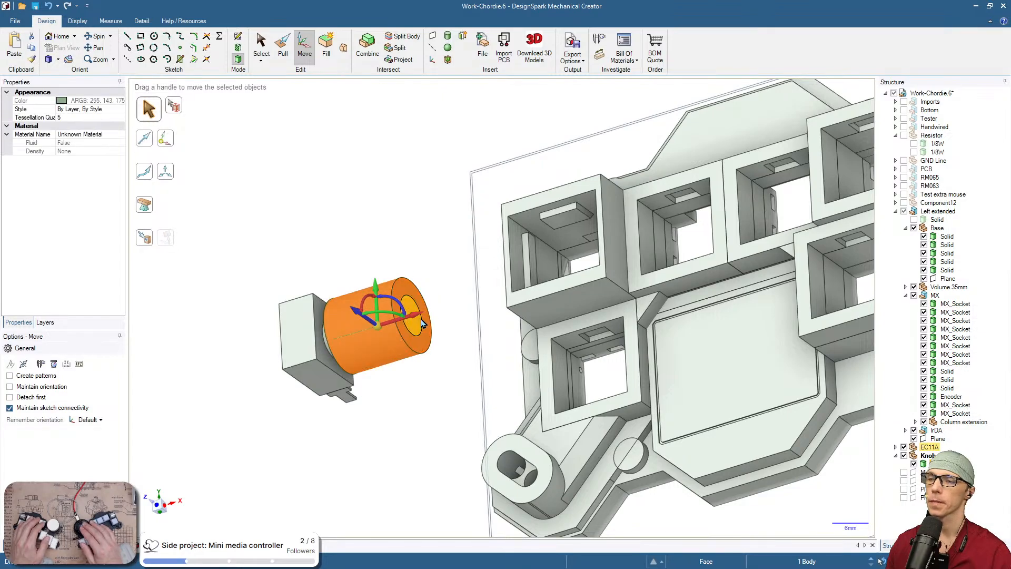
{"action": "left_click_drag", "start_coordinate": [419, 315], "coordinate": [419, 393]}
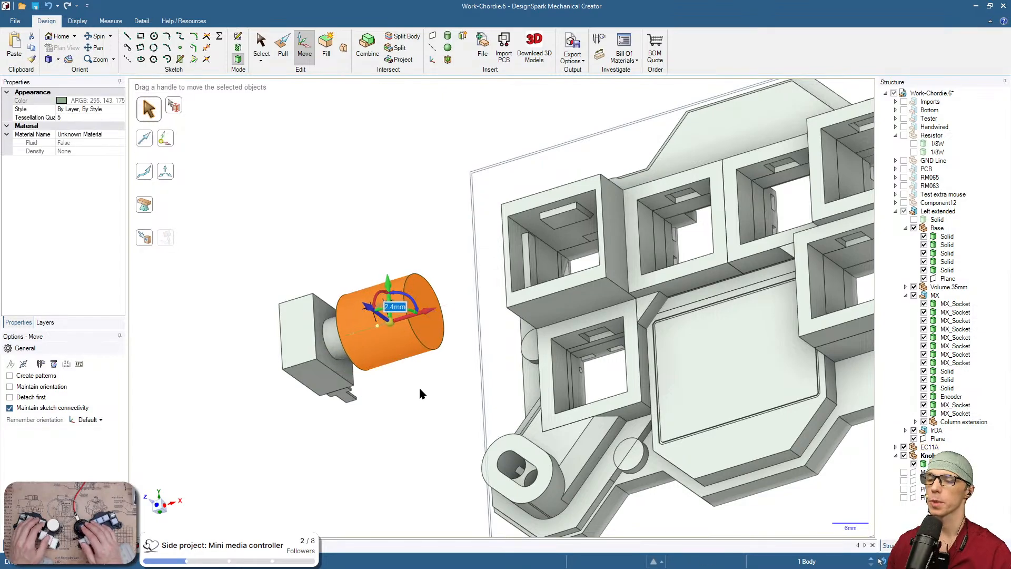
{"action": "middle_click_drag", "start_coordinate": [414, 394], "coordinate": [499, 343]}
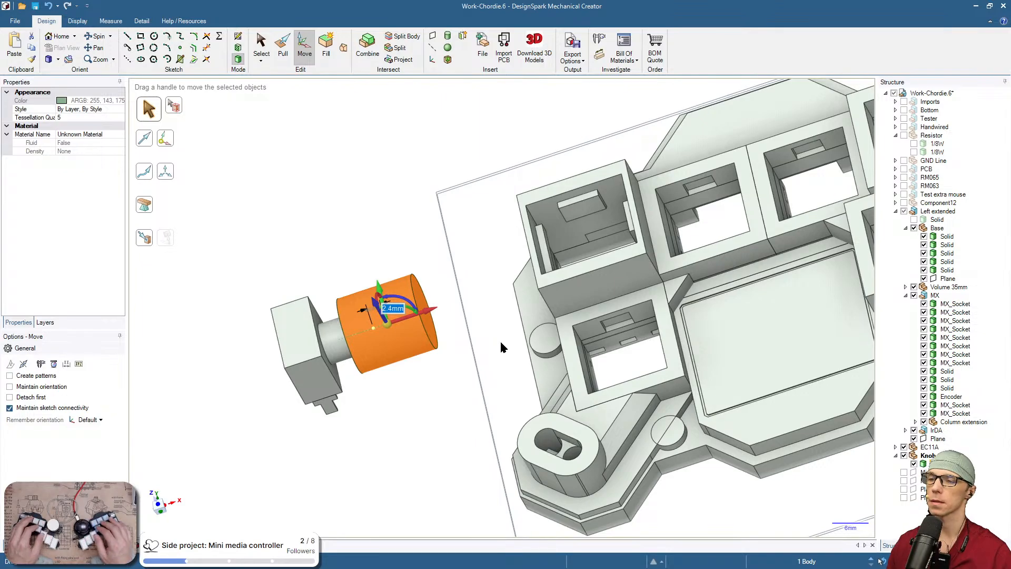
Switch to the browser and examine the volume knob listing's specifications and written description
{"action": "key", "text": "super+Tab"}
{"action": "left_click", "coordinate": [500, 294]}
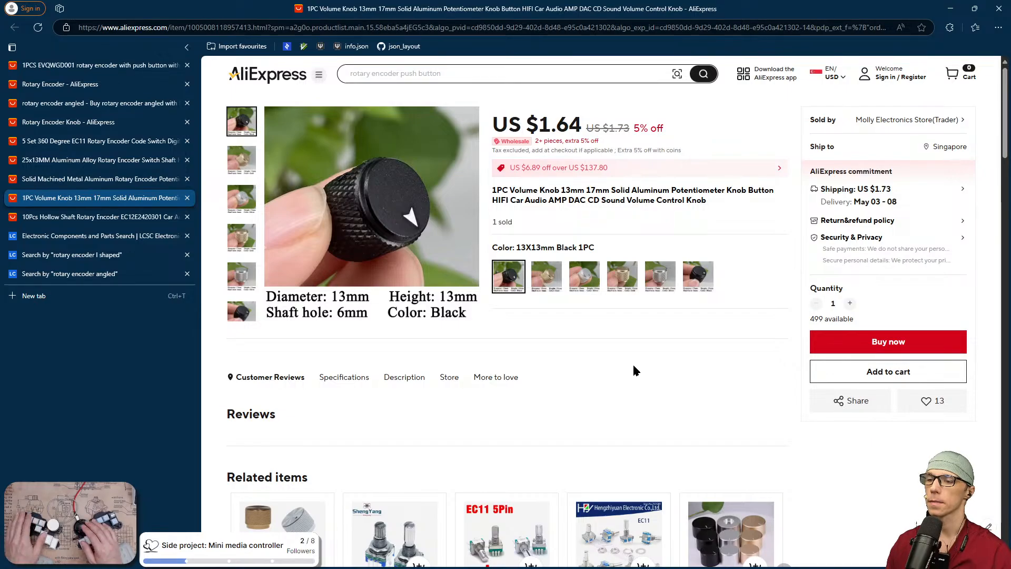
{"action": "scroll", "coordinate": [635, 367], "scroll_direction": "down", "scroll_amount": 5}
{"action": "scroll", "coordinate": [635, 367], "scroll_direction": "up", "scroll_amount": 4}
{"action": "left_click", "coordinate": [341, 328]}
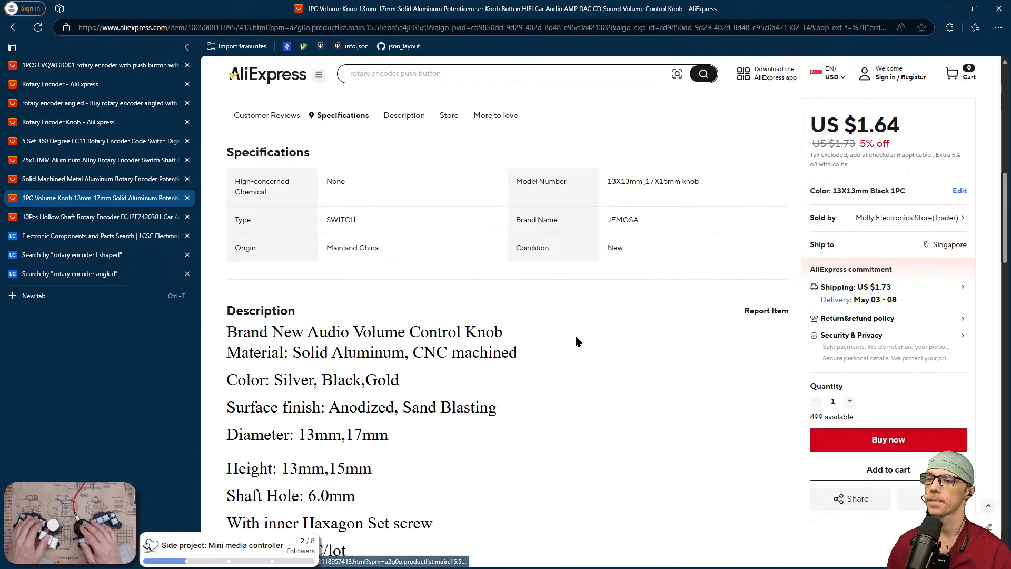
{"action": "scroll", "coordinate": [609, 395], "scroll_direction": "down", "scroll_amount": 1}
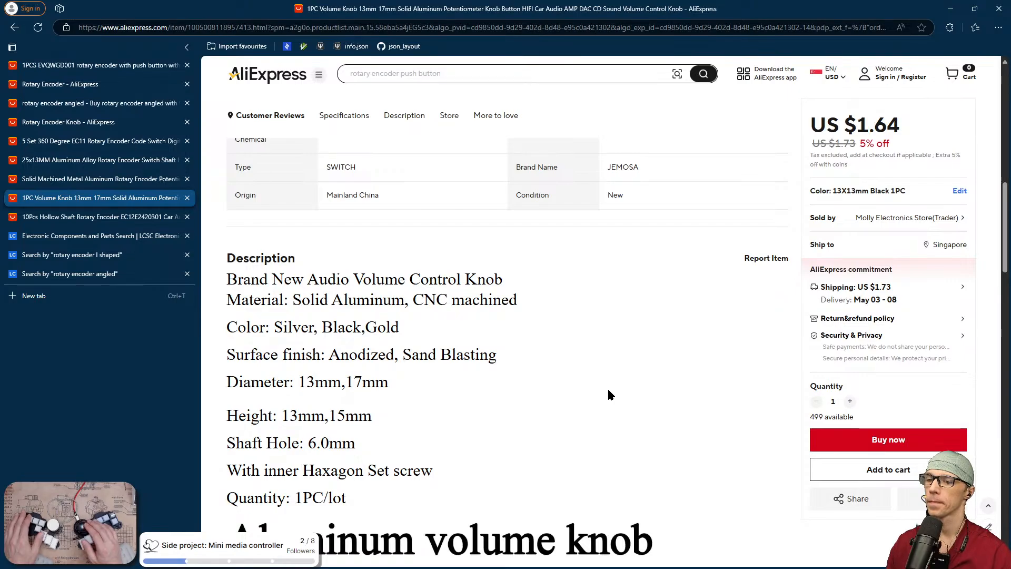
Expand the volume knob listing's full description and examine the product photos of the knob's underside and shaft hole
{"action": "scroll", "coordinate": [609, 395], "scroll_direction": "down", "scroll_amount": 5}
{"action": "scroll", "coordinate": [609, 392], "scroll_direction": "down", "scroll_amount": 5}
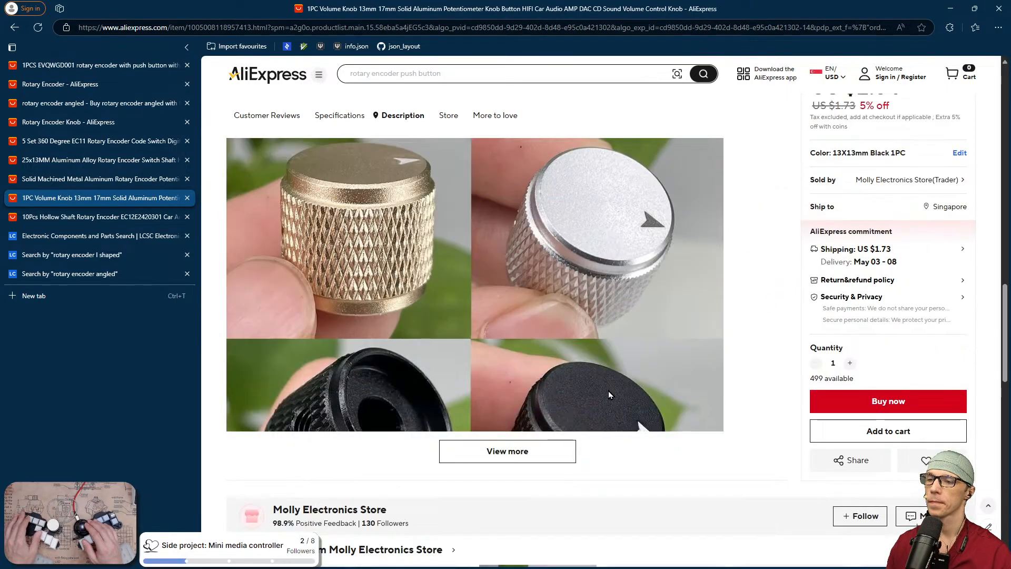
{"action": "left_click", "coordinate": [564, 400]}
{"action": "scroll", "coordinate": [774, 342], "scroll_direction": "down", "scroll_amount": 2}
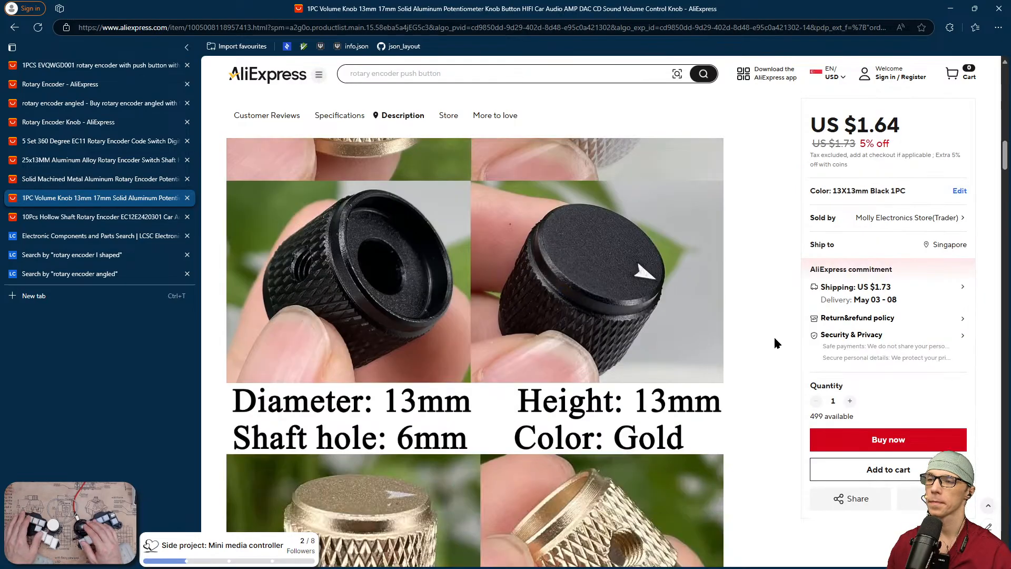
{"action": "scroll", "coordinate": [775, 343], "scroll_direction": "down", "scroll_amount": 2}
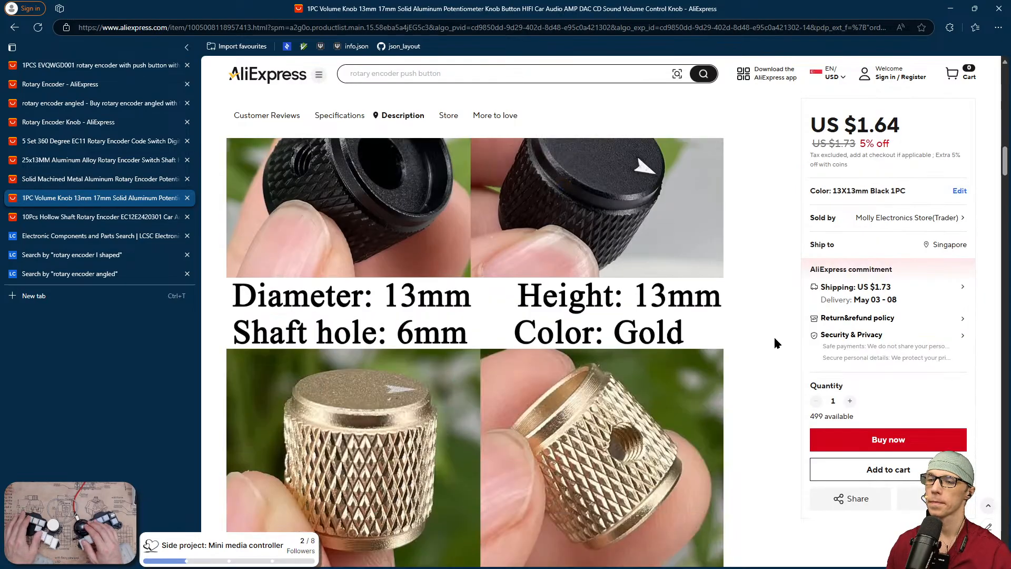
{"action": "scroll", "coordinate": [775, 340], "scroll_direction": "down", "scroll_amount": 5}
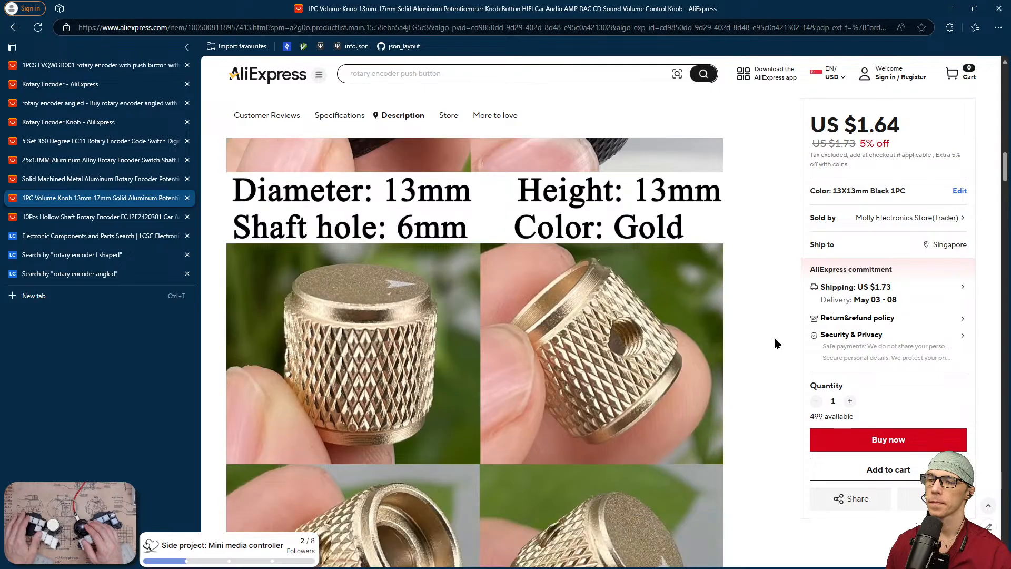
{"action": "scroll", "coordinate": [762, 330], "scroll_direction": "down", "scroll_amount": 7}
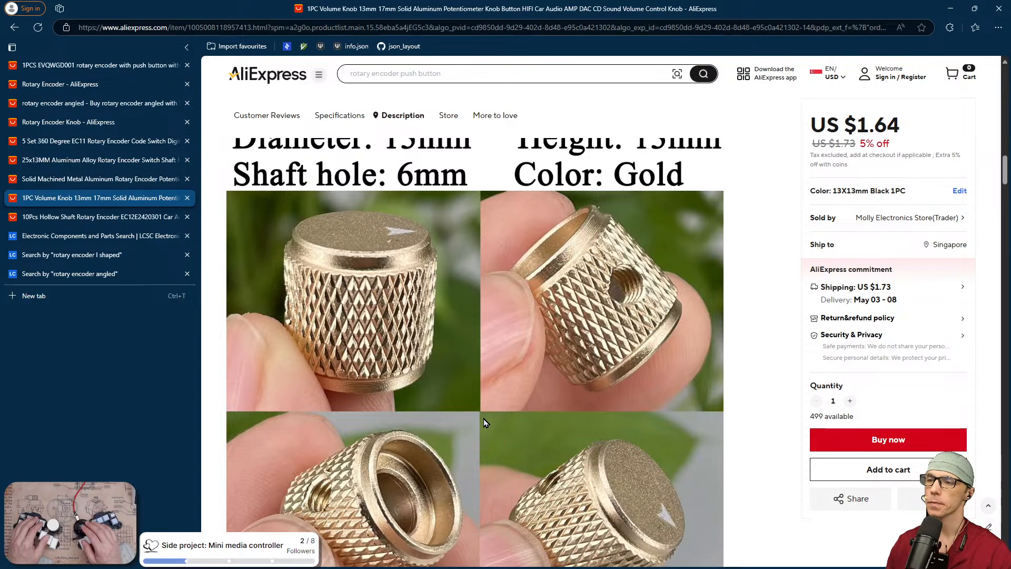
Switch back to DesignSpark Mechanical and nest the Knob component inside the EC11A component
{"action": "key", "text": "super+Tab"}
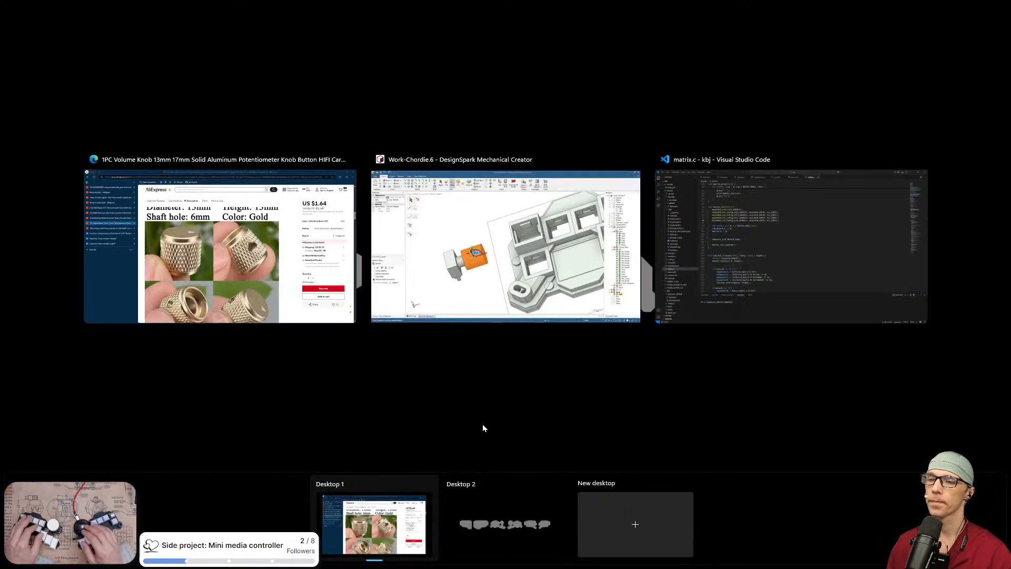
{"action": "left_click", "coordinate": [479, 296]}
{"action": "middle_click_drag", "start_coordinate": [482, 352], "coordinate": [824, 365]}
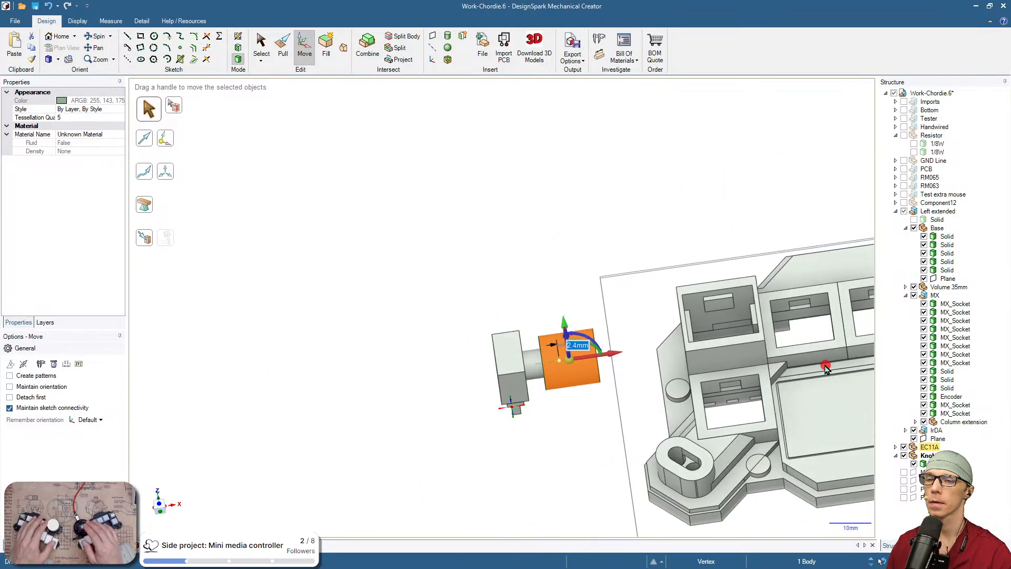
{"action": "middle_click_drag", "start_coordinate": [588, 416], "coordinate": [453, 407], "text": "ctrl"}
{"action": "left_click", "coordinate": [455, 433]}
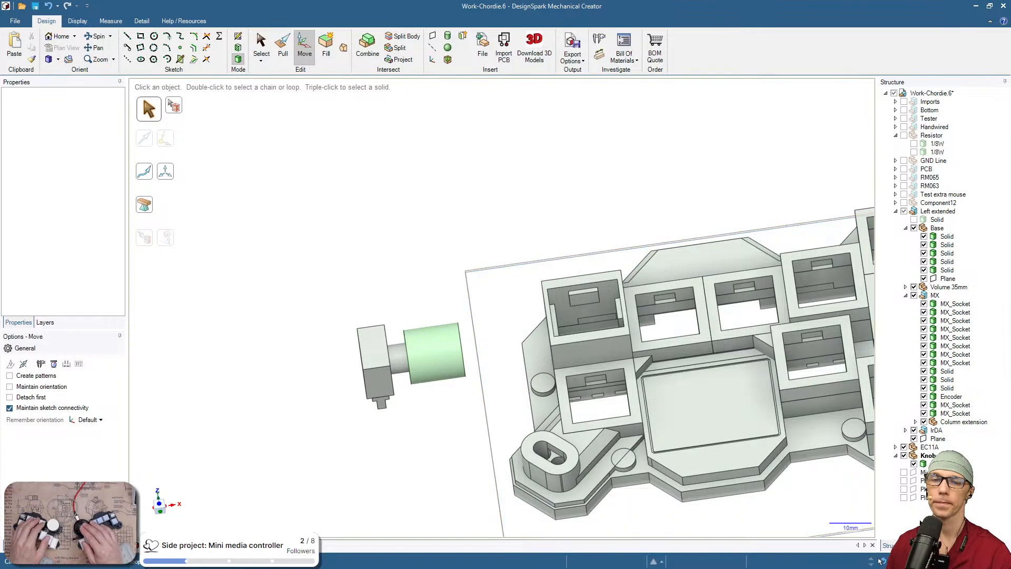
{"action": "left_click", "coordinate": [896, 455]}
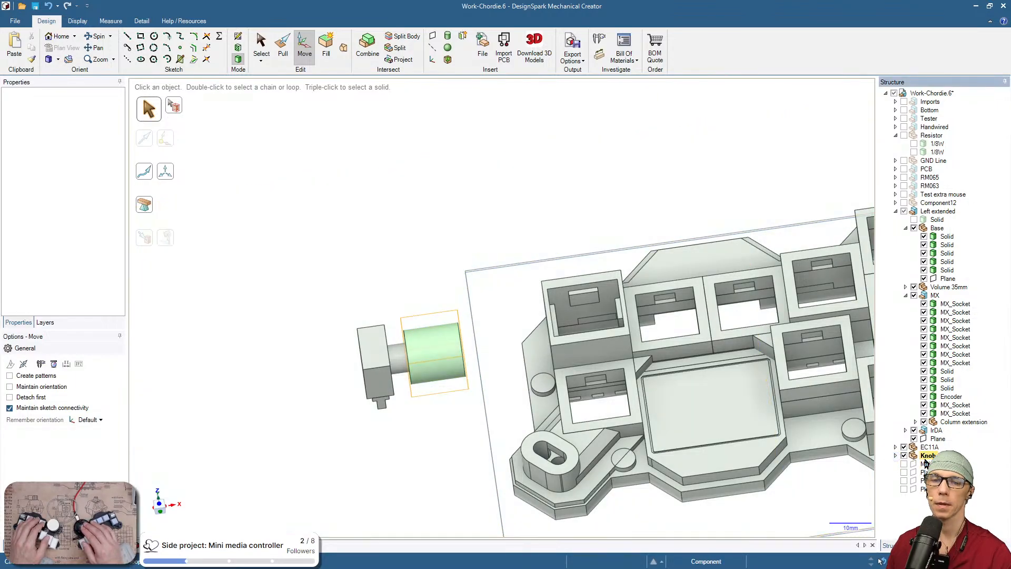
{"action": "left_click_drag", "start_coordinate": [928, 455], "coordinate": [930, 447]}
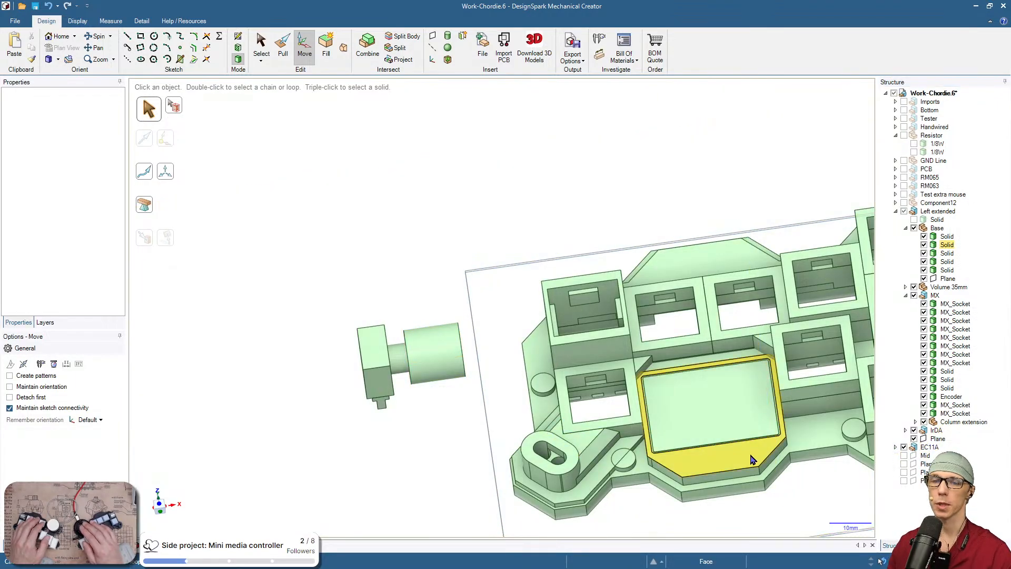
Move the EC11A component about 1.1 mm along its shaft axis toward the keyboard and hide the Encoder solid
{"action": "left_click", "coordinate": [896, 448]}
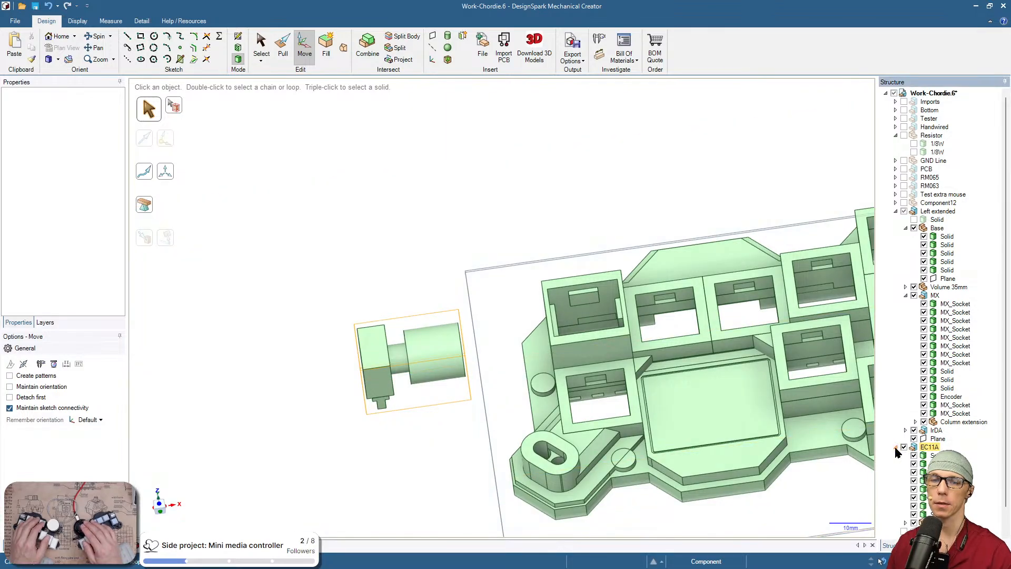
{"action": "left_click", "coordinate": [896, 448]}
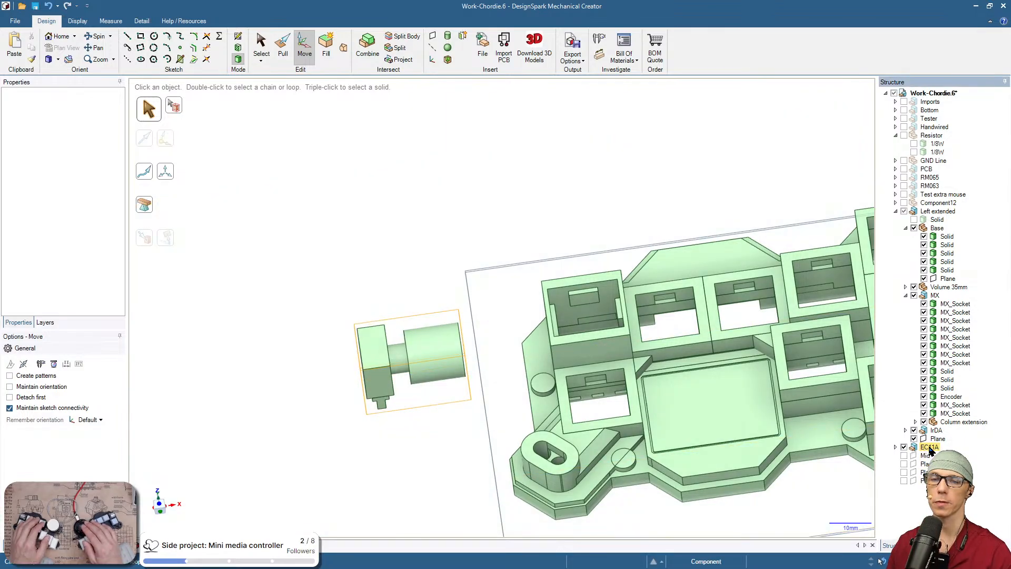
{"action": "left_click", "coordinate": [416, 363]}
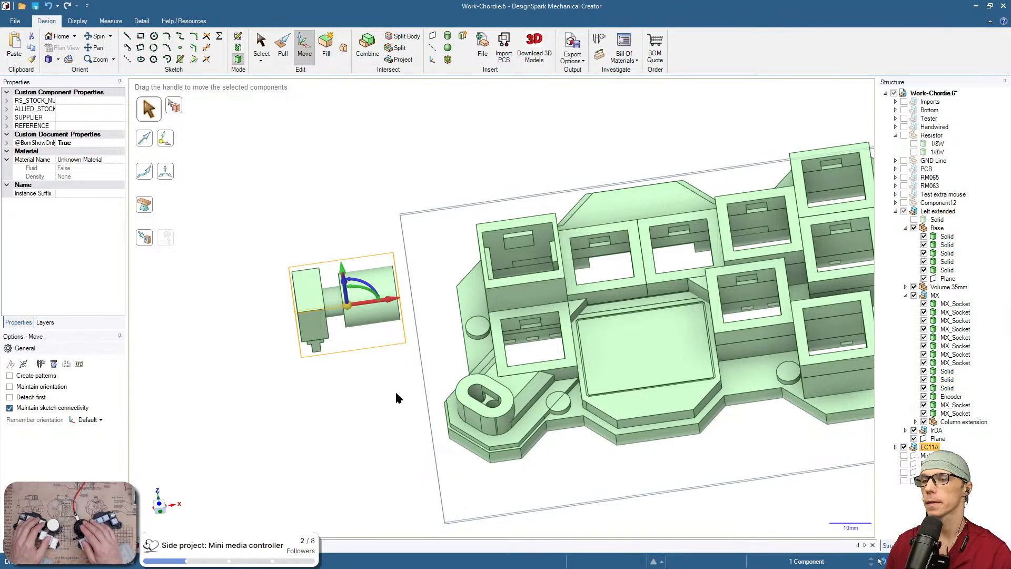
{"action": "middle_click_drag", "start_coordinate": [395, 345], "coordinate": [384, 460]}
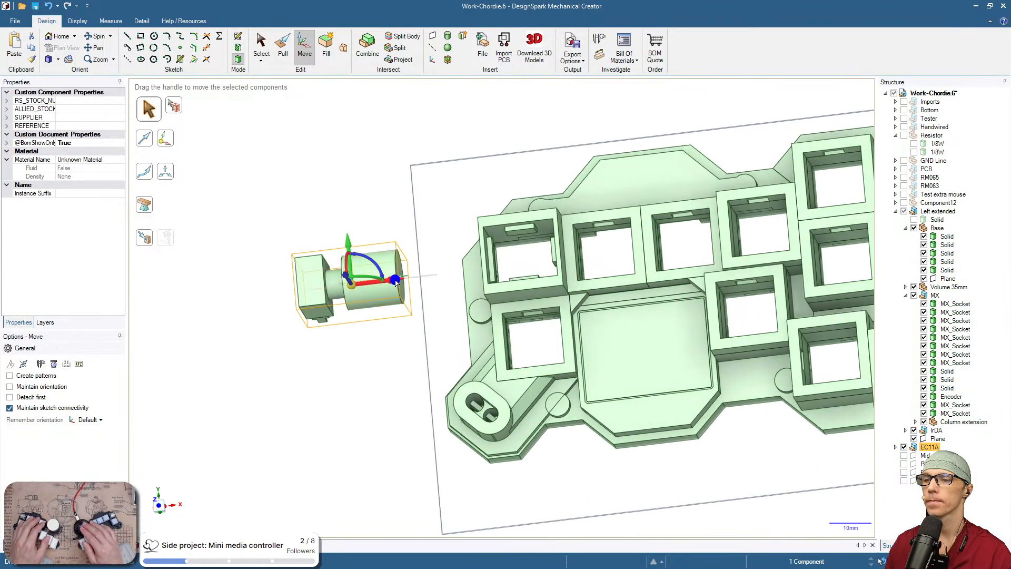
{"action": "mouse_move", "coordinate": [396, 280]}
{"action": "left_mouse_down"}
{"action": "mouse_move", "coordinate": [546, 278]}
{"action": "mouse_move", "coordinate": [403, 278]}
{"action": "left_mouse_up"}
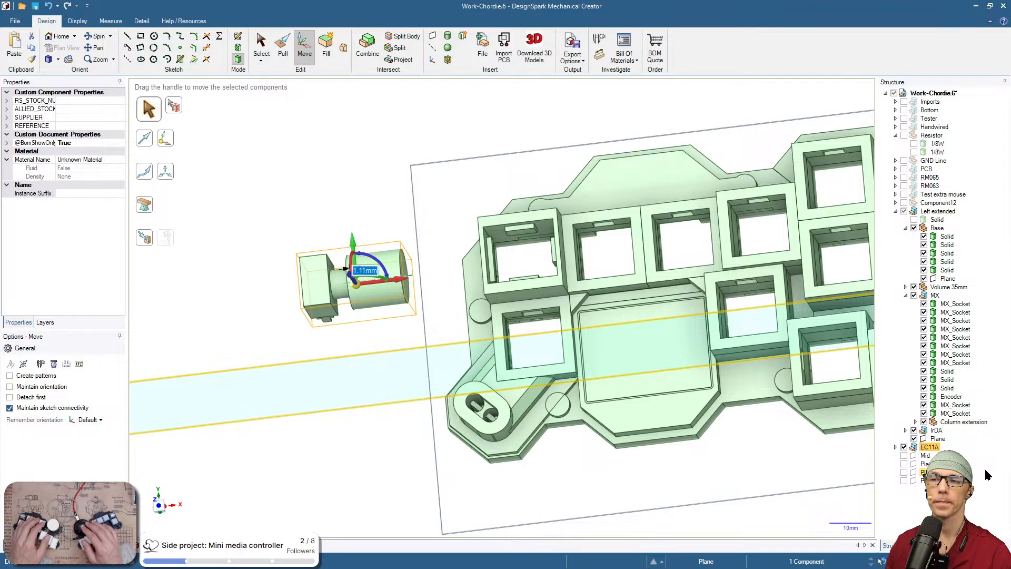
{"action": "left_click", "coordinate": [925, 397]}
{"action": "middle_click_drag", "start_coordinate": [413, 286], "coordinate": [411, 242]}
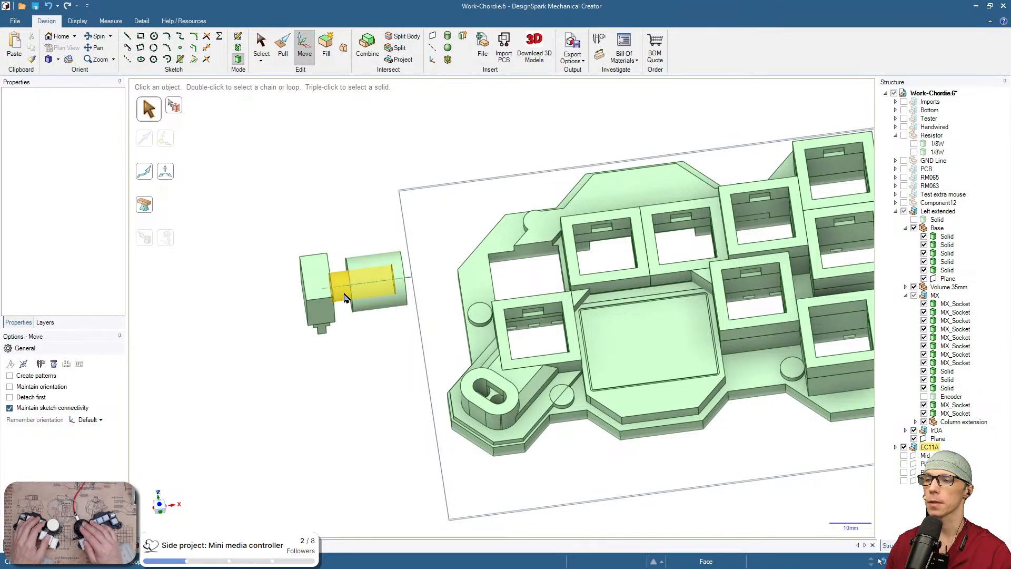
Move the EC11A component along its shaft axis so the knob's end face sits 1.4 mm from the neighbouring MX socket's side face
{"action": "left_click", "coordinate": [932, 447]}
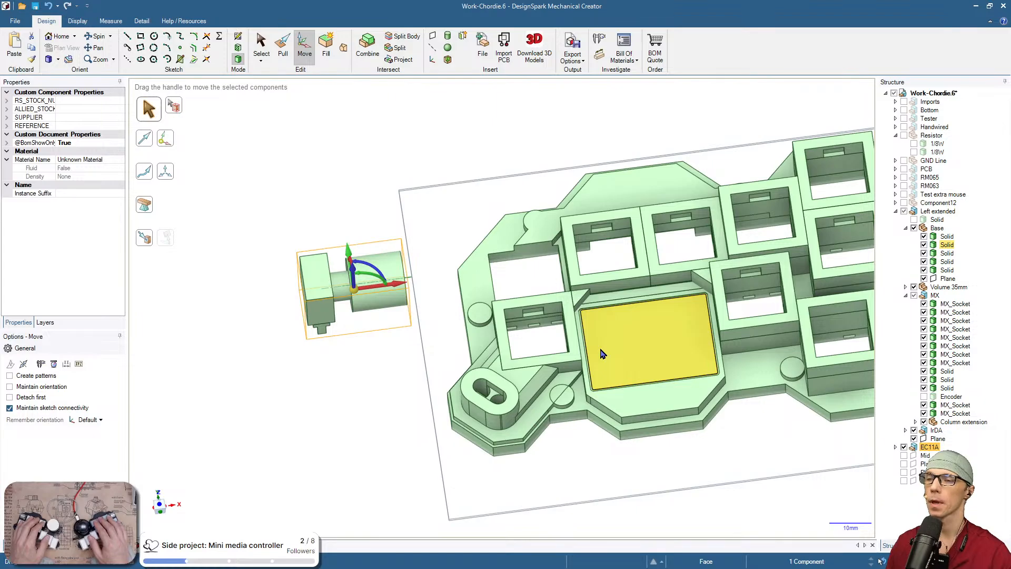
{"action": "middle_click_drag", "start_coordinate": [603, 354], "coordinate": [334, 343]}
{"action": "key", "text": "a"}
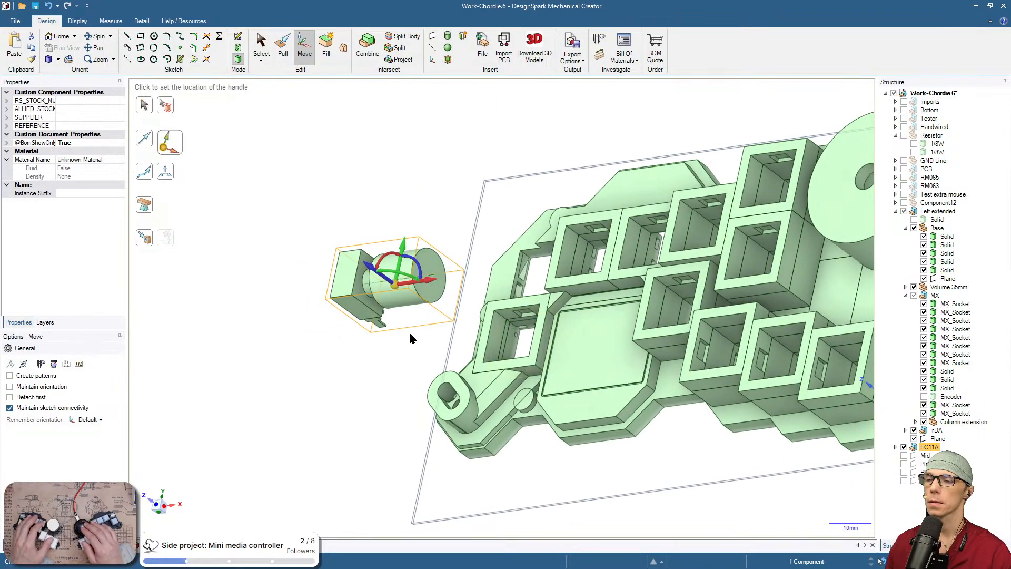
{"action": "left_click", "coordinate": [437, 271]}
{"action": "middle_click_drag", "start_coordinate": [474, 315], "coordinate": [616, 316]}
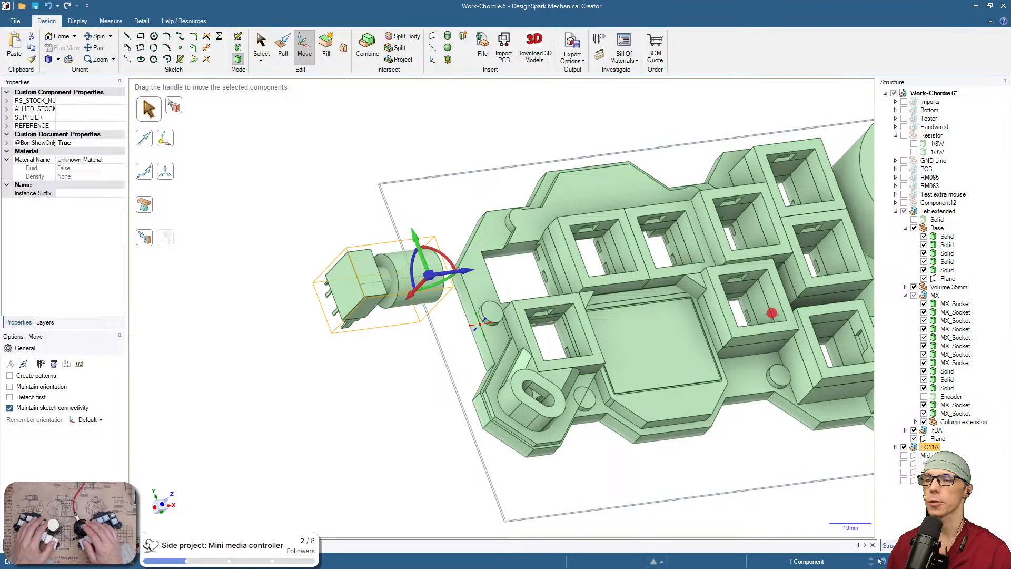
{"action": "left_click", "coordinate": [468, 272]}
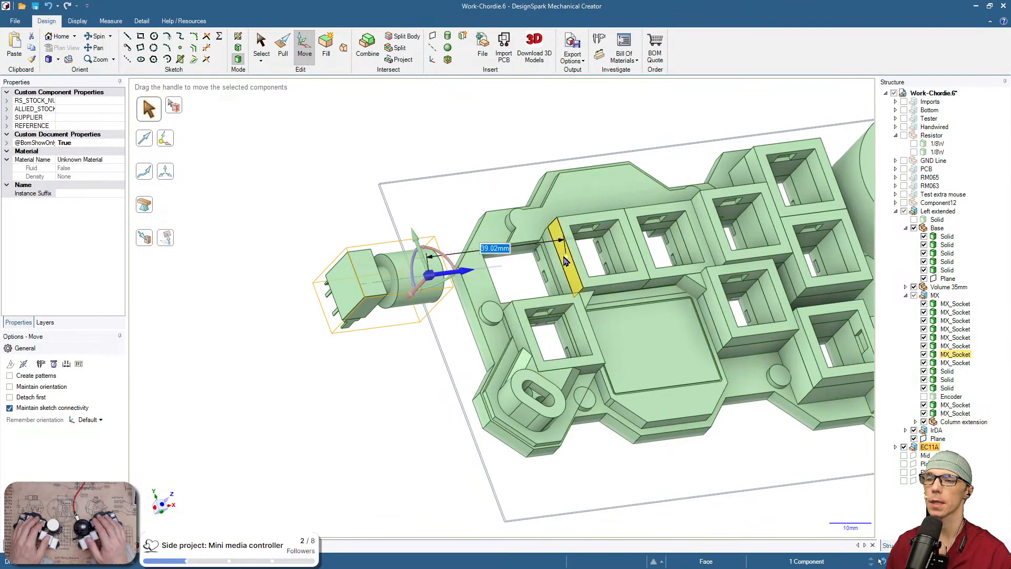
{"action": "type", "text": "1.2"}
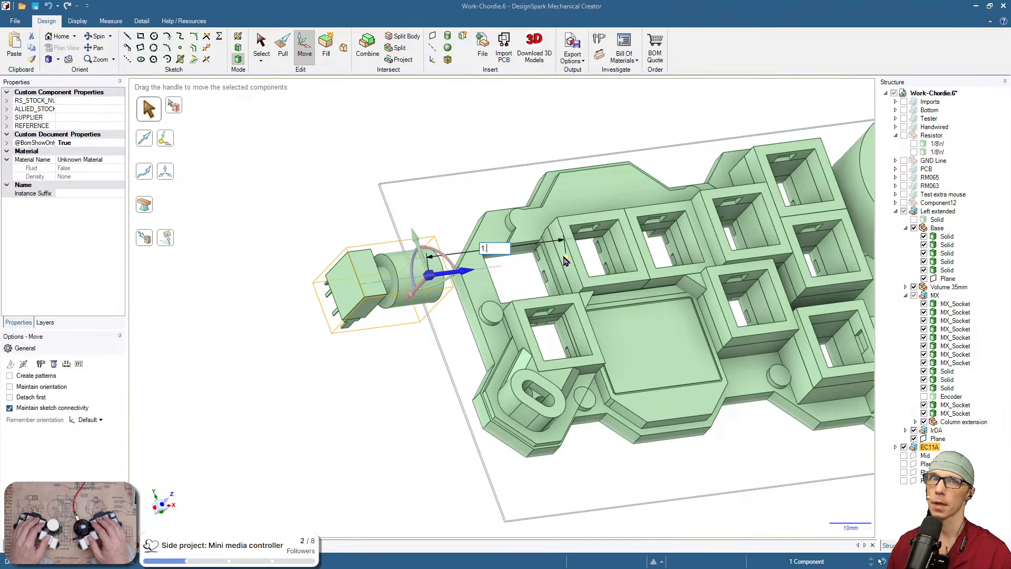
{"action": "type", "text": "4"}
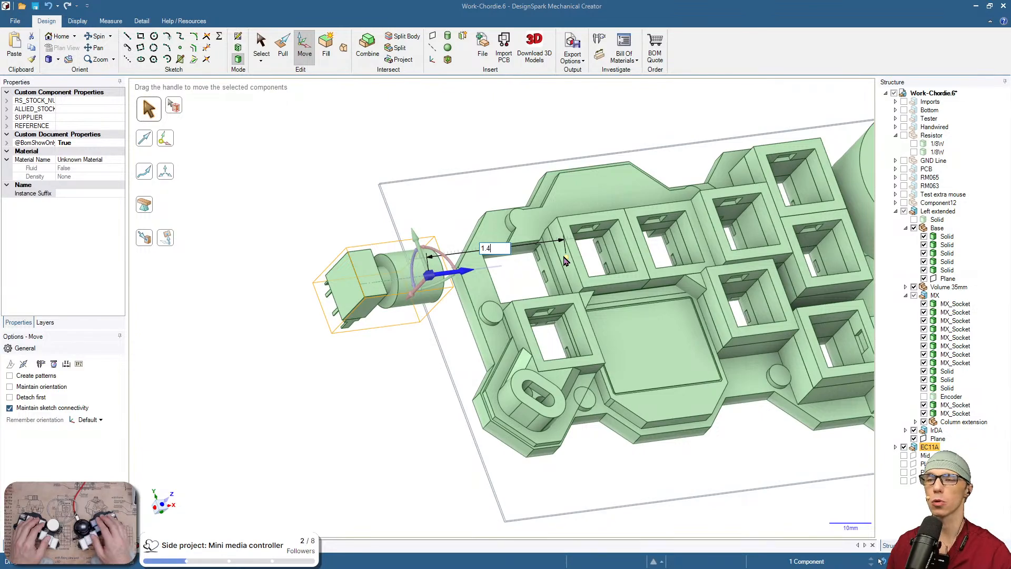
{"action": "key", "text": "Return"}
{"action": "left_click", "coordinate": [359, 268]}
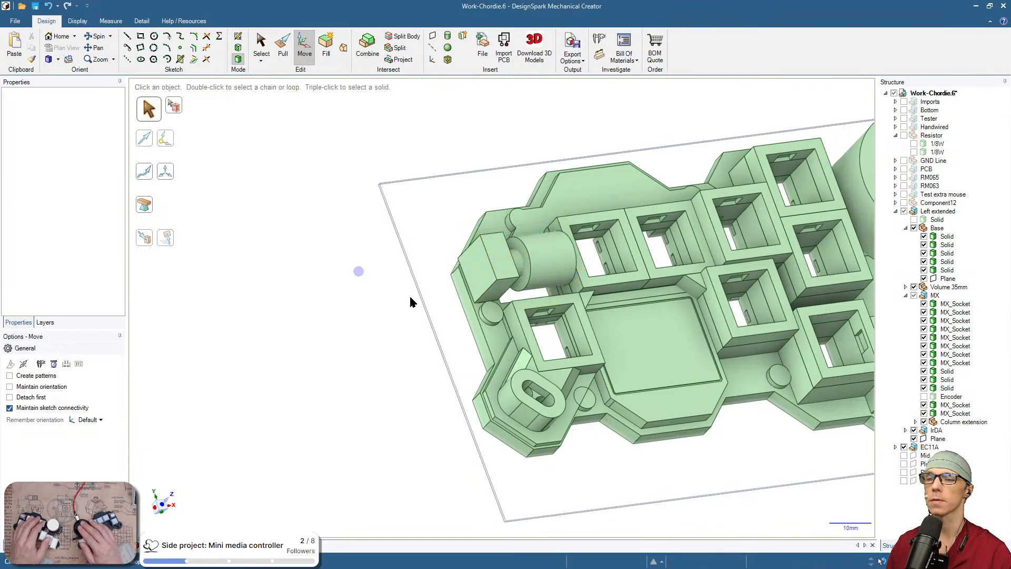
Examine the EC11A encoder's placement among the MX sockets and base from several angles
{"action": "middle_click_drag", "start_coordinate": [570, 367], "coordinate": [654, 202]}
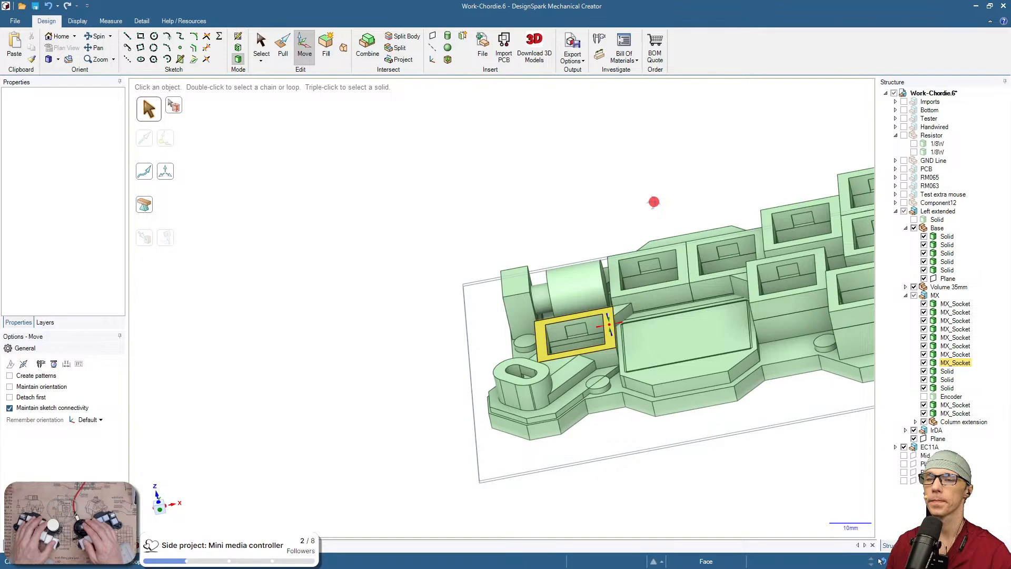
{"action": "left_click", "coordinate": [654, 205]}
{"action": "middle_click_drag", "start_coordinate": [685, 209], "coordinate": [564, 200], "text": "shift"}
{"action": "left_click", "coordinate": [585, 244]}
{"action": "middle_click_drag", "start_coordinate": [580, 244], "coordinate": [587, 350]}
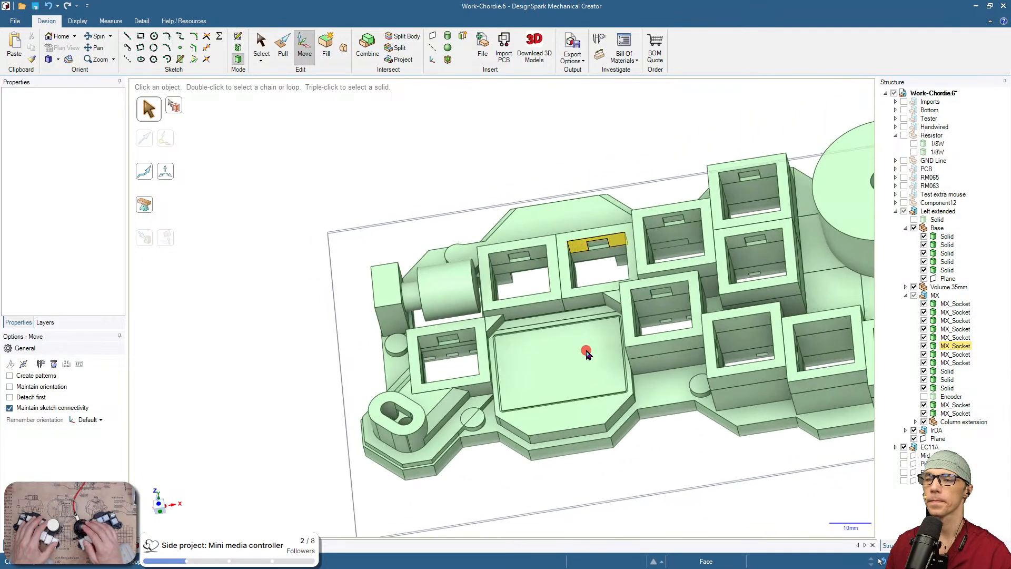
{"action": "key", "text": "Escape"}
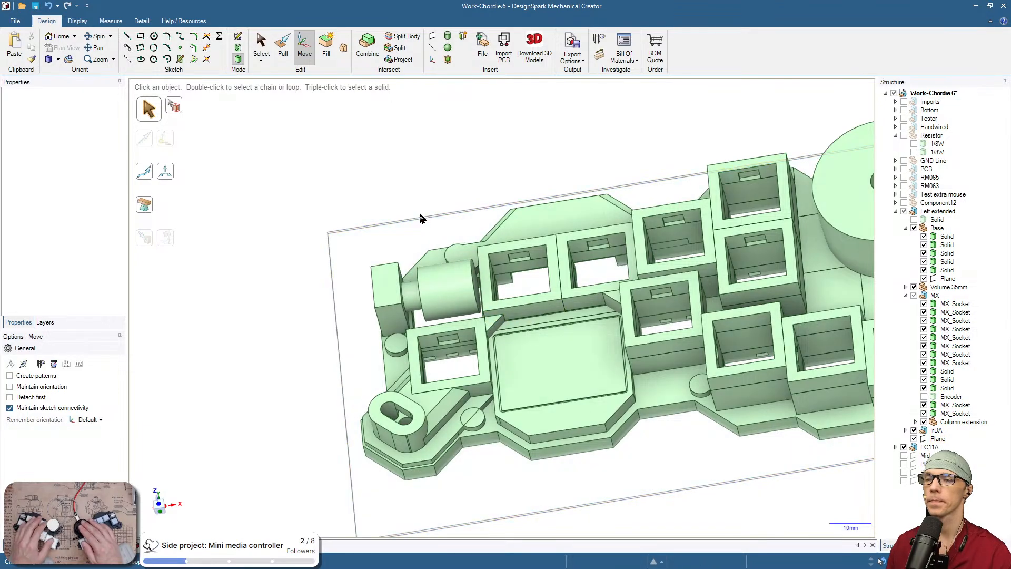
{"action": "mouse_move", "coordinate": [421, 214]}
{"action": "middle_mouse_down", "text": "shift"}
{"action": "mouse_move", "coordinate": [503, 200]}
{"action": "mouse_move", "coordinate": [419, 208]}
{"action": "middle_mouse_up", "text": "shift"}
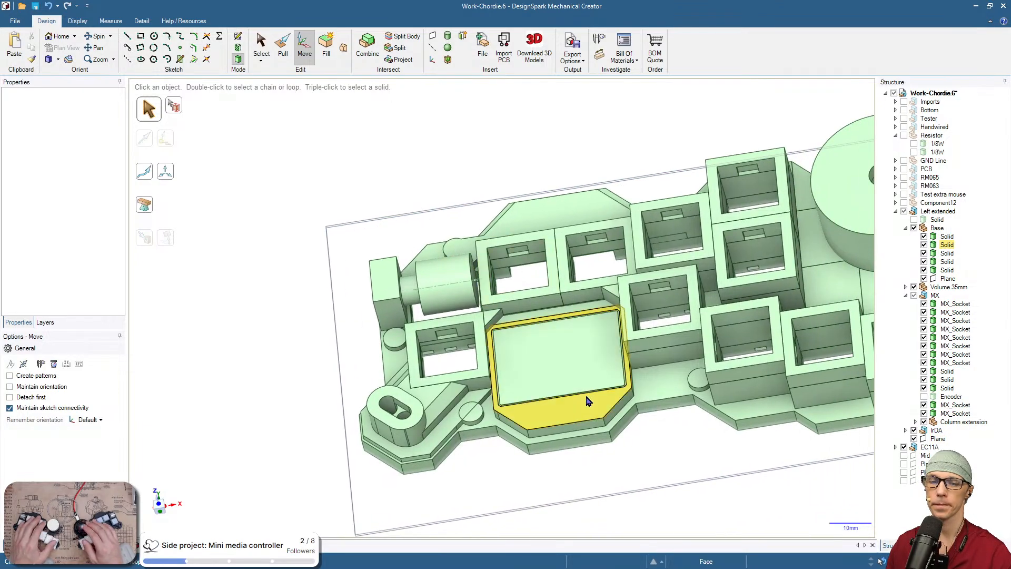
{"action": "middle_click_drag", "start_coordinate": [459, 444], "coordinate": [656, 441]}
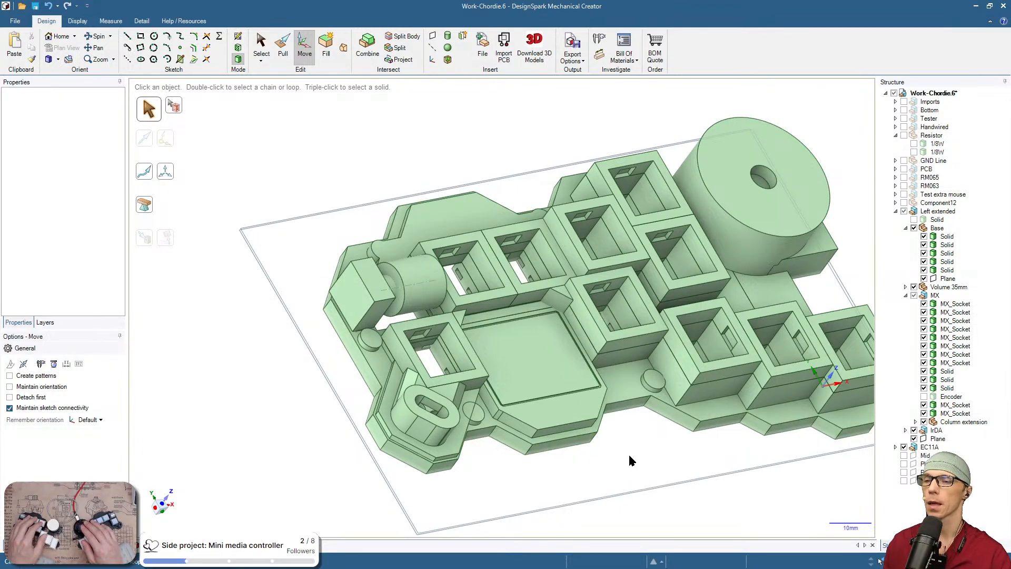
{"action": "middle_click_drag", "start_coordinate": [663, 419], "coordinate": [526, 402]}
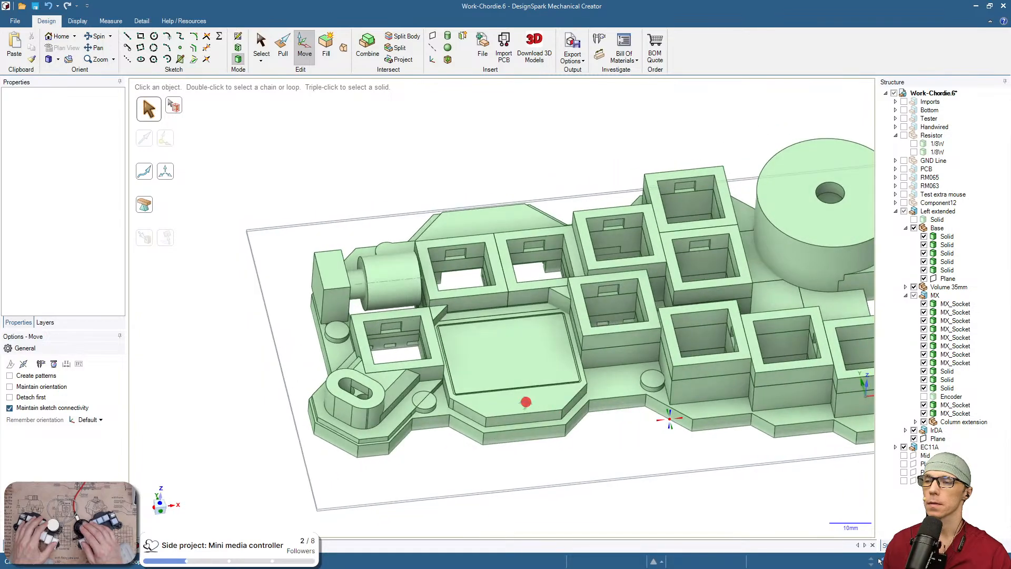
{"action": "middle_click_drag", "start_coordinate": [477, 316], "coordinate": [569, 272]}
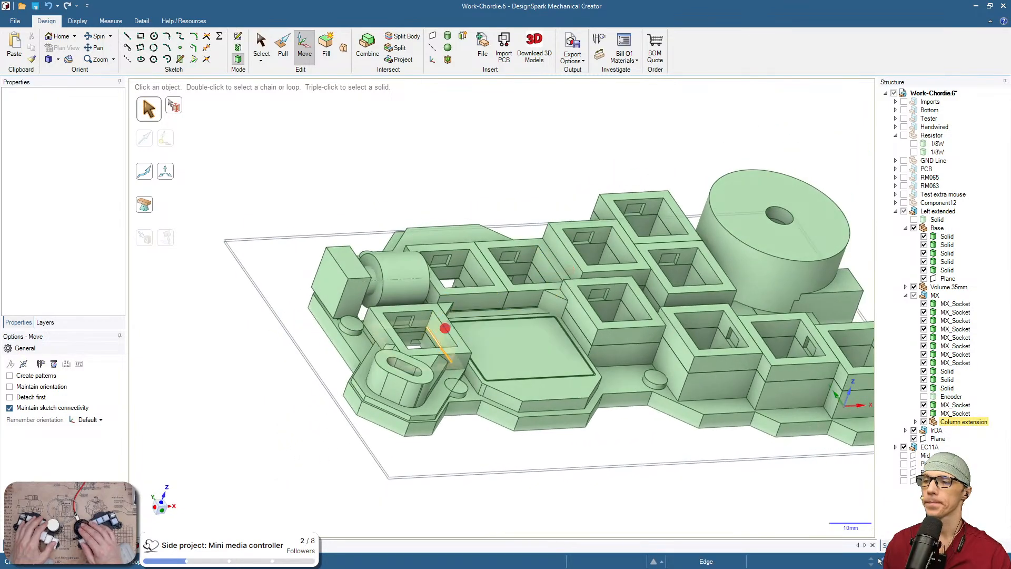
{"action": "middle_click_drag", "start_coordinate": [445, 330], "coordinate": [458, 226]}
View the base's underside in plan view and examine how the encoder knob fits within its cutout
{"action": "left_click", "coordinate": [421, 204]}
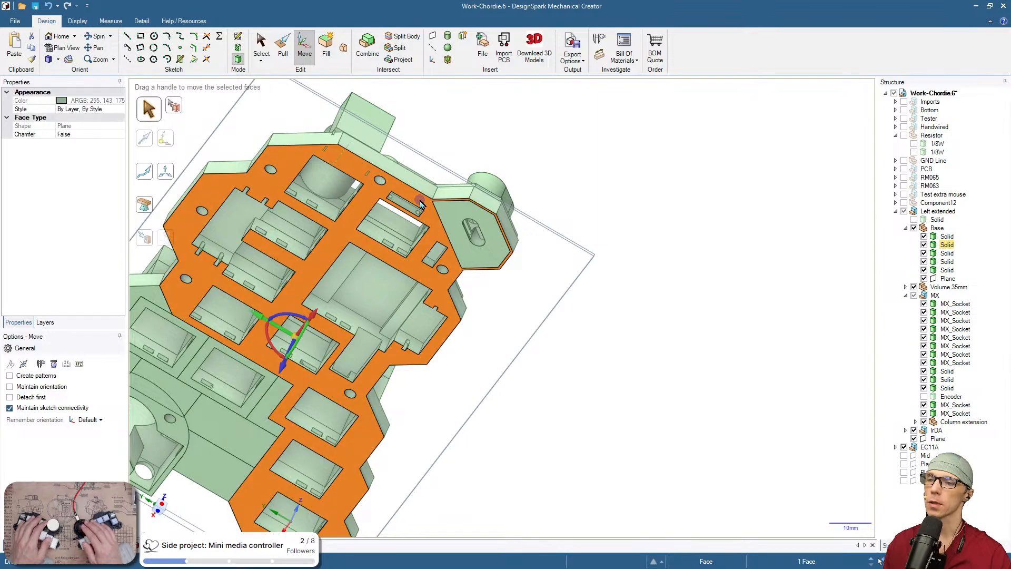
{"action": "key", "text": "v"}
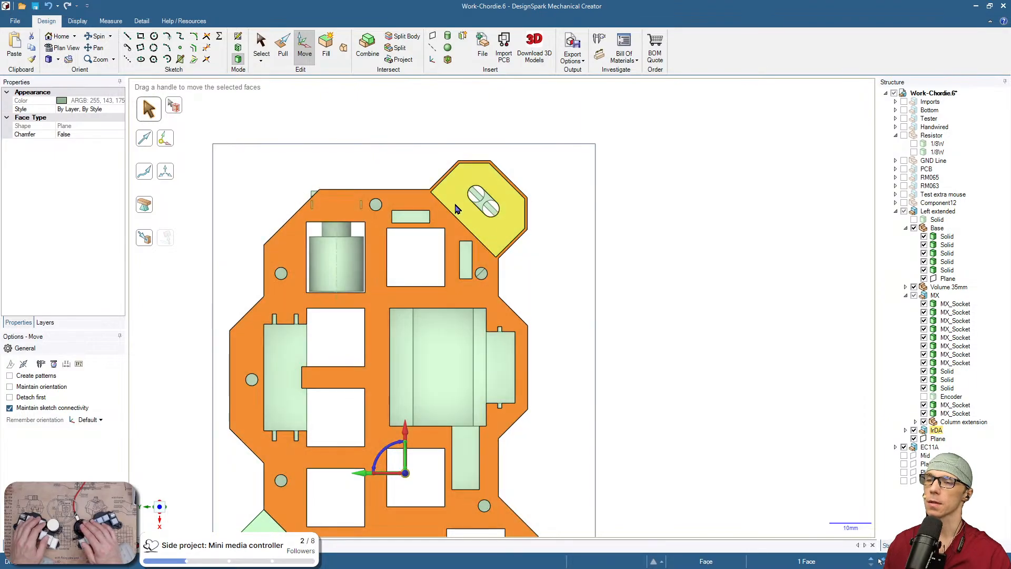
{"action": "middle_click_drag", "start_coordinate": [616, 250], "coordinate": [662, 253], "text": "shift"}
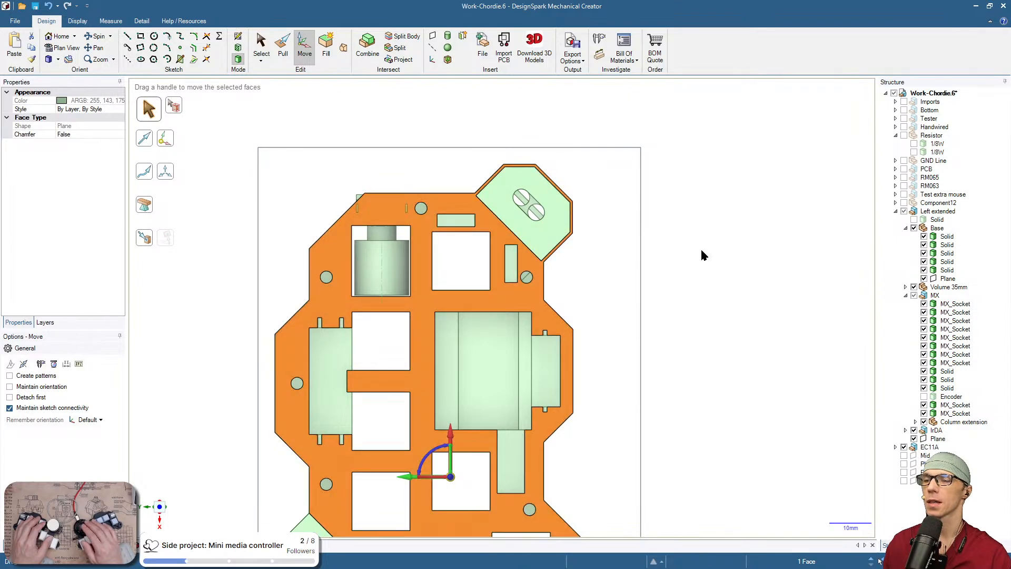
{"action": "mouse_move", "coordinate": [734, 271]}
{"action": "middle_mouse_down"}
{"action": "mouse_move", "coordinate": [480, 321]}
{"action": "mouse_move", "coordinate": [432, 365]}
{"action": "mouse_move", "coordinate": [621, 316]}
{"action": "mouse_move", "coordinate": [362, 339]}
{"action": "mouse_move", "coordinate": [298, 417]}
{"action": "middle_mouse_up"}
{"action": "left_click", "coordinate": [671, 311]}
{"action": "middle_click_drag", "start_coordinate": [670, 311], "coordinate": [658, 160]}
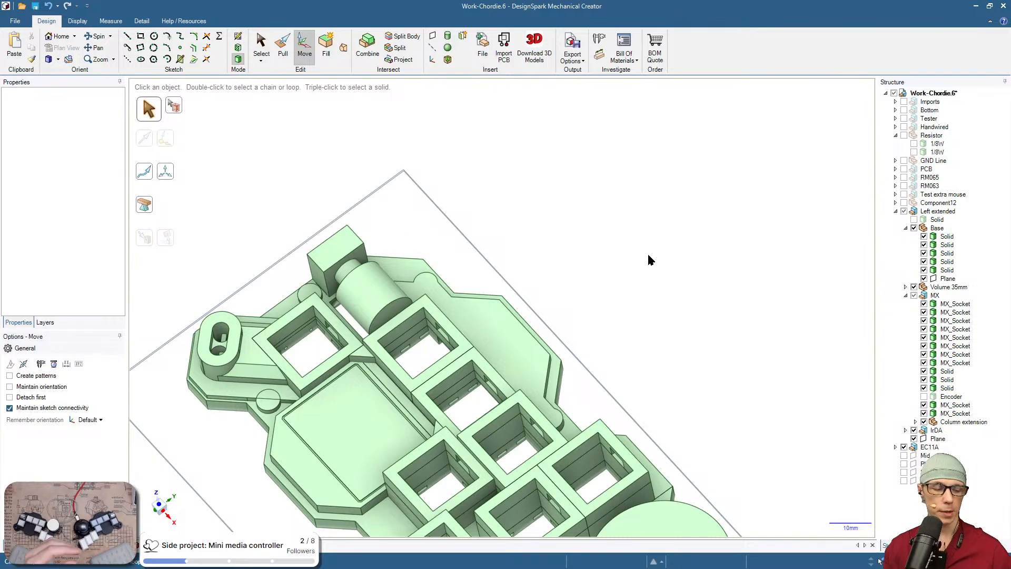
{"action": "middle_click_drag", "start_coordinate": [592, 330], "coordinate": [702, 200]}
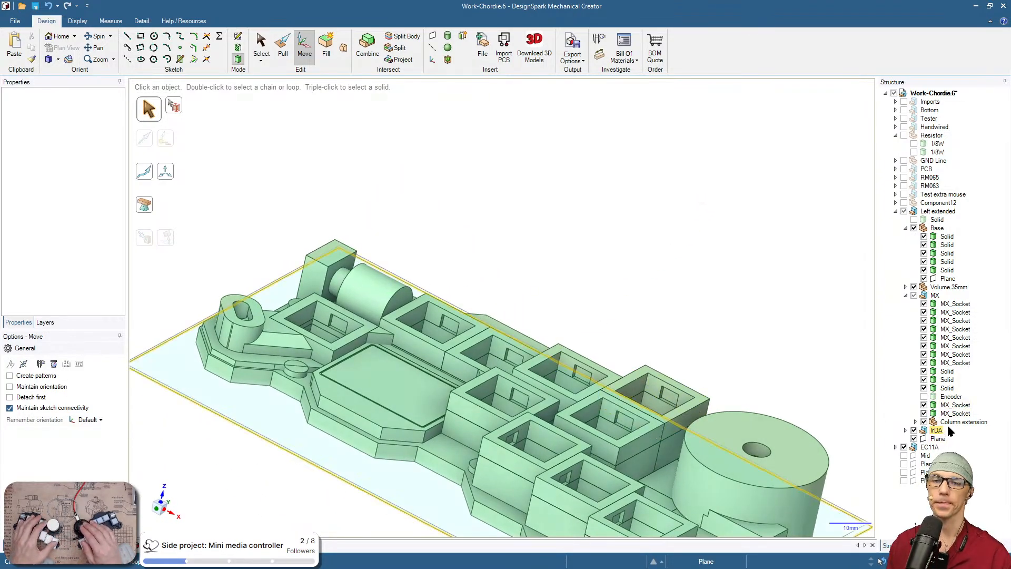
Isolate the EC11A component by hiding everything else in the model
{"action": "left_click", "coordinate": [929, 447]}
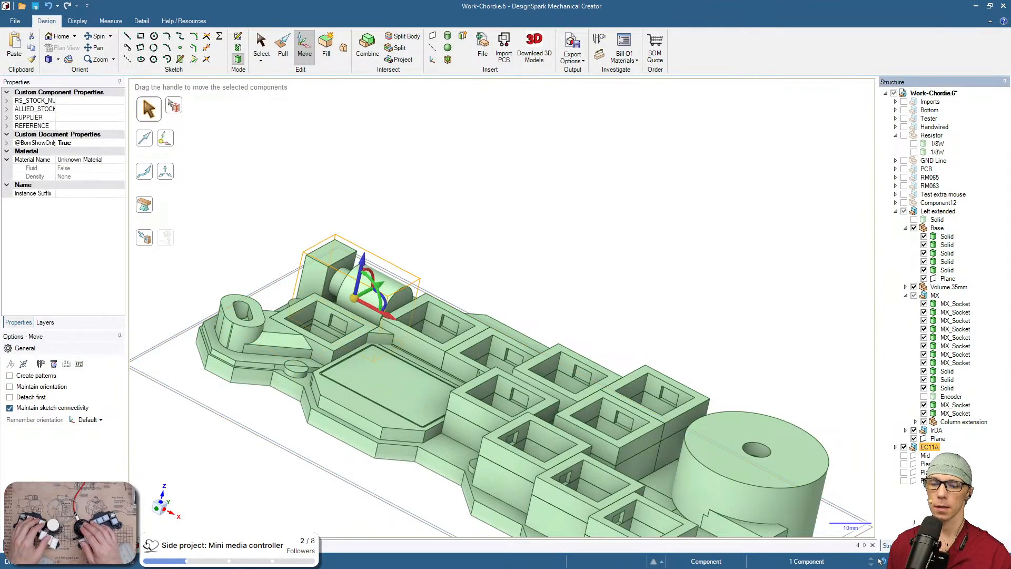
{"action": "left_click", "coordinate": [943, 369]}
{"action": "middle_click_drag", "start_coordinate": [546, 327], "coordinate": [675, 357], "text": "shift"}
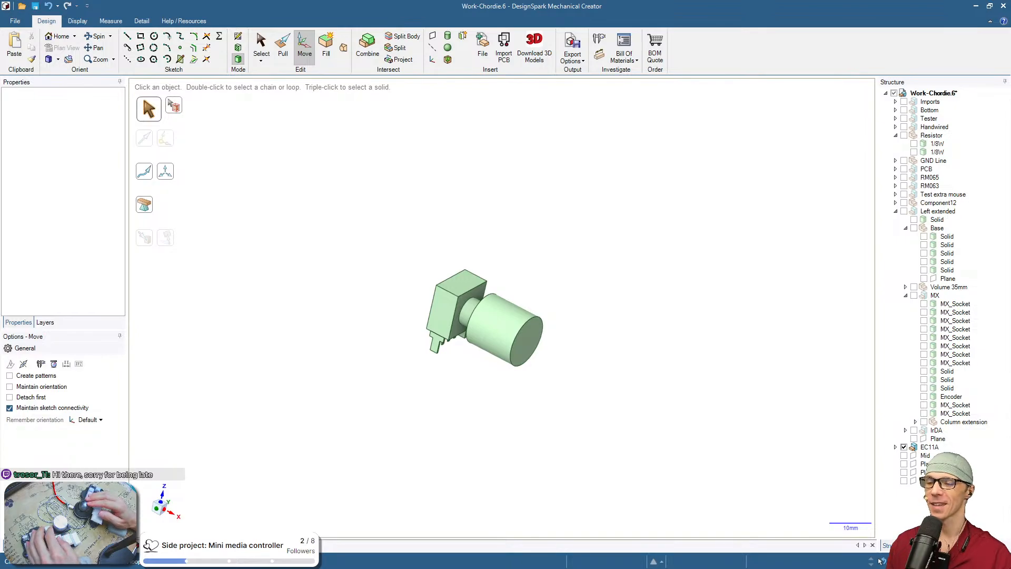
{"action": "middle_click_drag", "start_coordinate": [639, 311], "coordinate": [688, 313], "text": "shift"}
{"action": "middle_click_drag", "start_coordinate": [702, 352], "coordinate": [671, 294]}
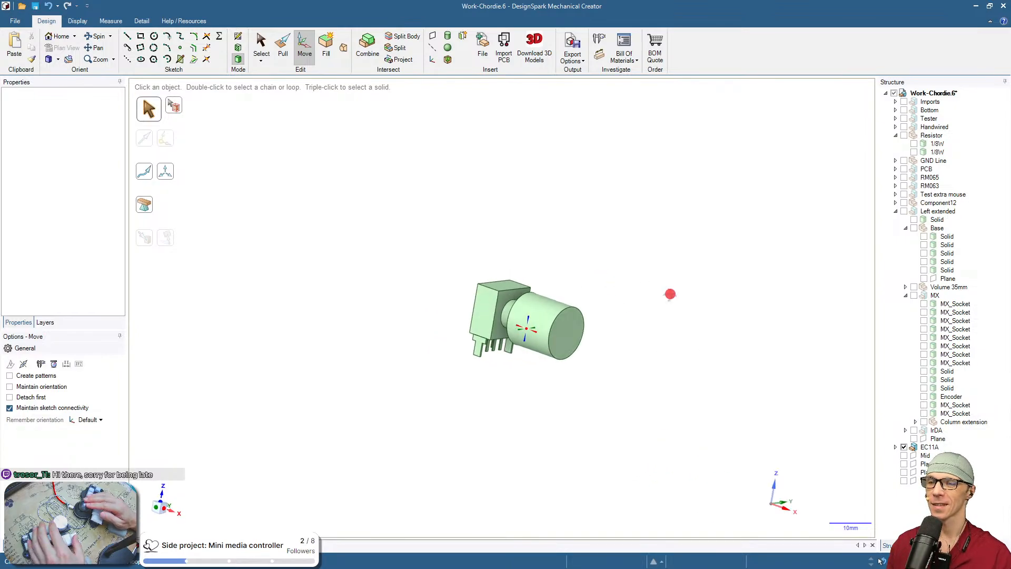
{"action": "scroll", "coordinate": [559, 340], "scroll_direction": "up", "scroll_amount": 3}
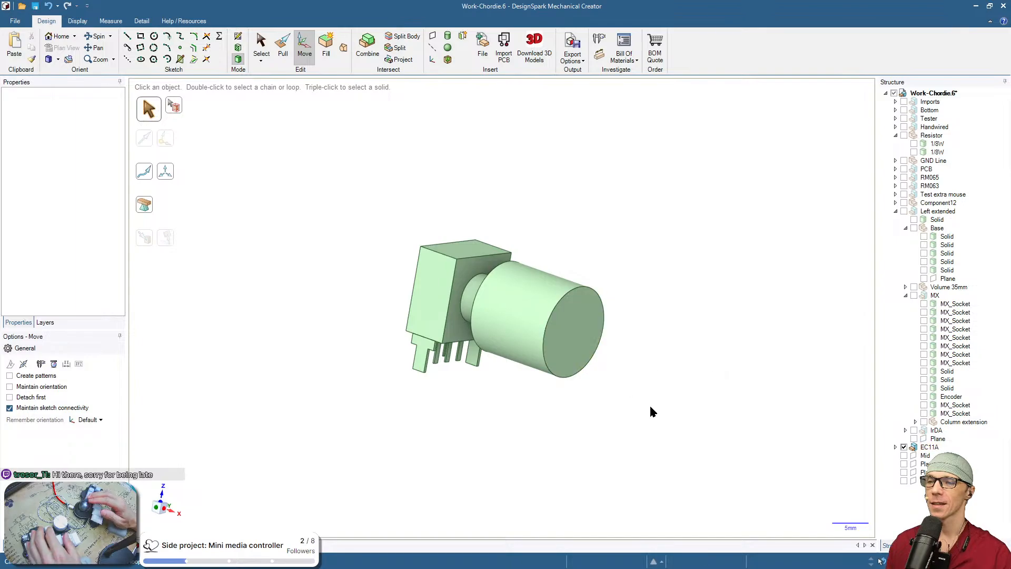
Examine the exposed bushing between the EC11A's housing and its knob
{"action": "mouse_move", "coordinate": [580, 400]}
{"action": "middle_mouse_down"}
{"action": "mouse_move", "coordinate": [429, 287]}
{"action": "mouse_move", "coordinate": [599, 280]}
{"action": "mouse_move", "coordinate": [620, 338]}
{"action": "mouse_move", "coordinate": [616, 361]}
{"action": "mouse_move", "coordinate": [704, 361]}
{"action": "middle_mouse_up"}
{"action": "middle_click_drag", "start_coordinate": [596, 303], "coordinate": [632, 333]}
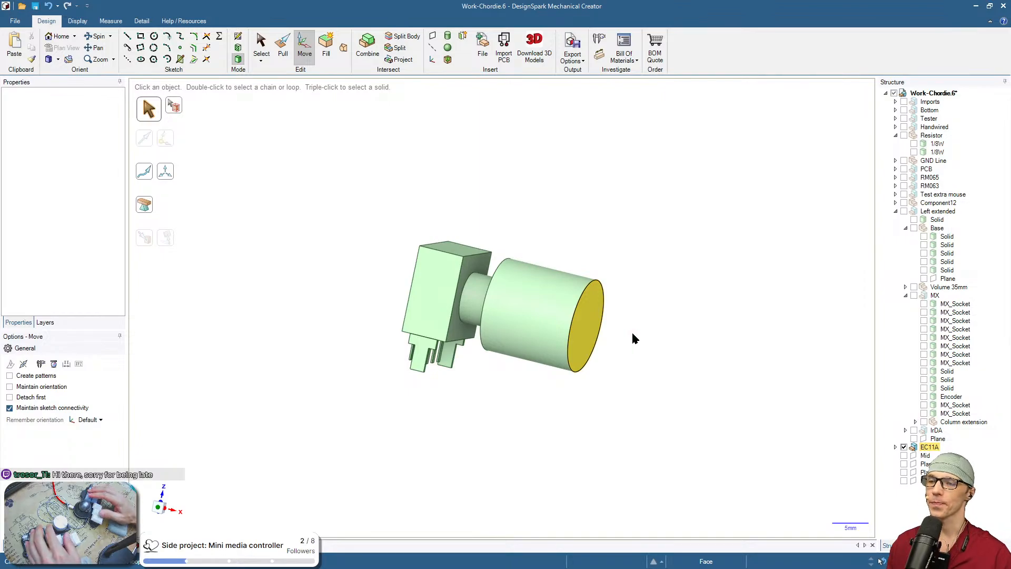
{"action": "mouse_move", "coordinate": [484, 274]}
{"action": "left_mouse_down"}
{"action": "mouse_move", "coordinate": [463, 301]}
{"action": "mouse_move", "coordinate": [478, 333]}
{"action": "mouse_move", "coordinate": [498, 309]}
{"action": "mouse_move", "coordinate": [489, 280]}
{"action": "left_mouse_up"}
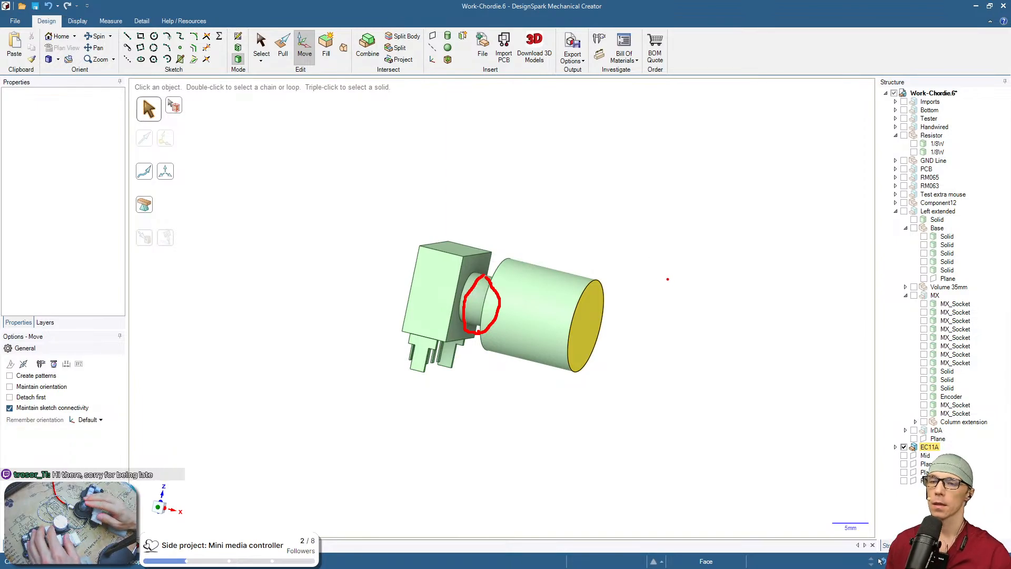
{"action": "key", "text": "Escape"}
{"action": "mouse_move", "coordinate": [666, 296]}
{"action": "middle_mouse_down"}
{"action": "mouse_move", "coordinate": [670, 352]}
{"action": "mouse_move", "coordinate": [619, 357]}
{"action": "middle_mouse_up"}
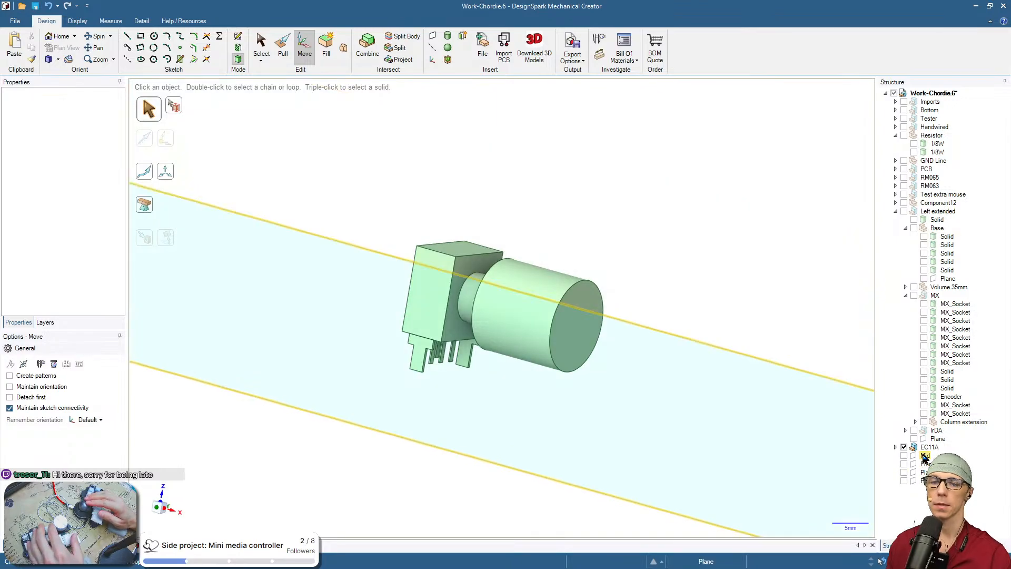
In the EC11A component, copy the housing's side face on the negative Y side as a separate surface and move it slightly outward
{"action": "left_click", "coordinate": [929, 447]}
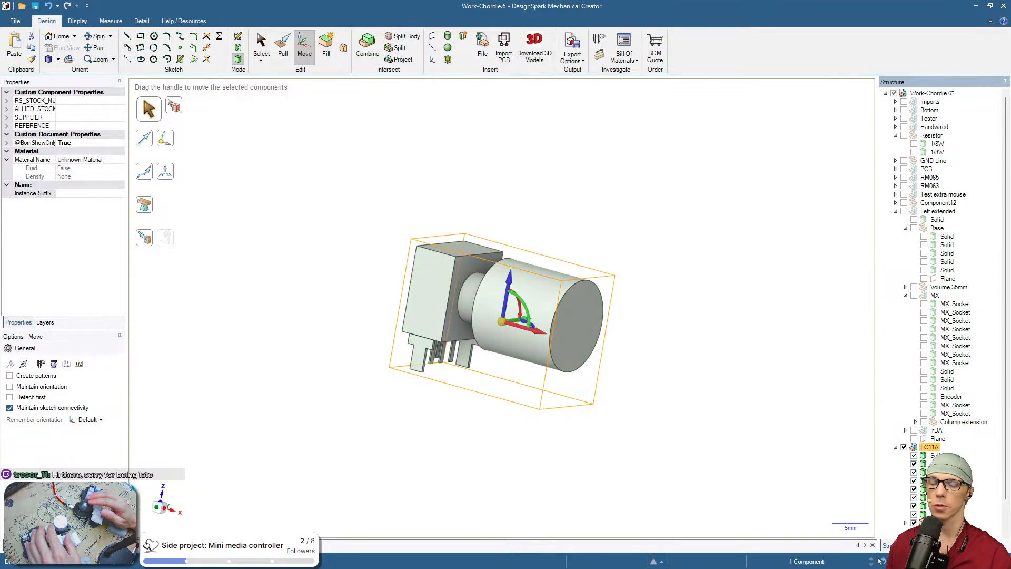
{"action": "middle_click_drag", "start_coordinate": [784, 337], "coordinate": [694, 375]}
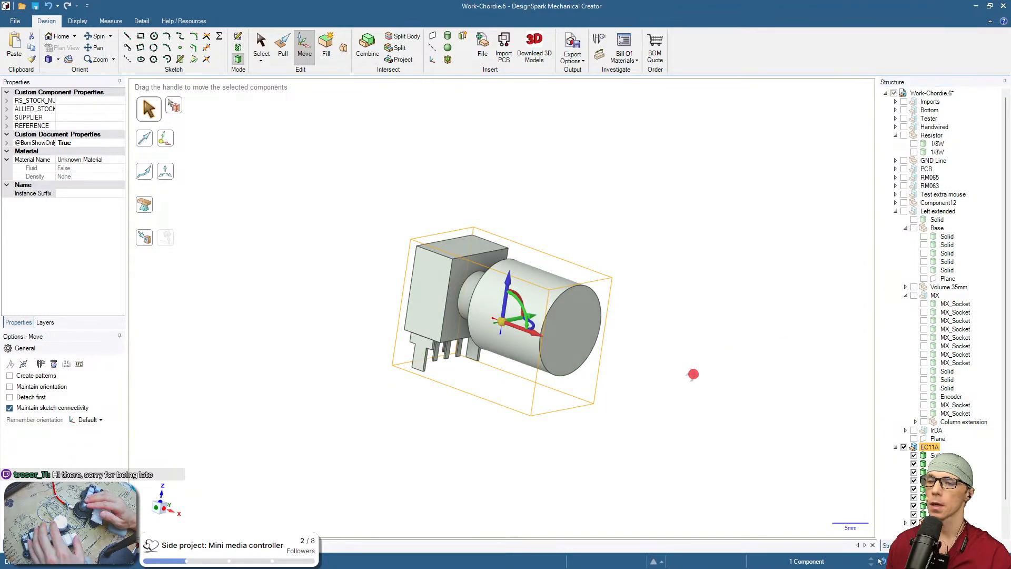
{"action": "left_click", "coordinate": [428, 311]}
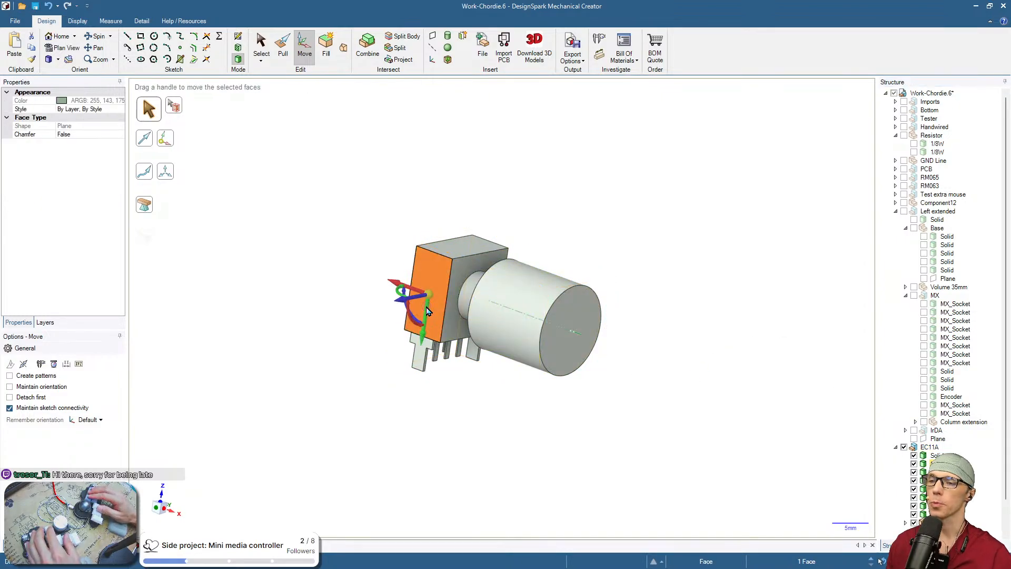
{"action": "triple_click", "coordinate": [428, 311]}
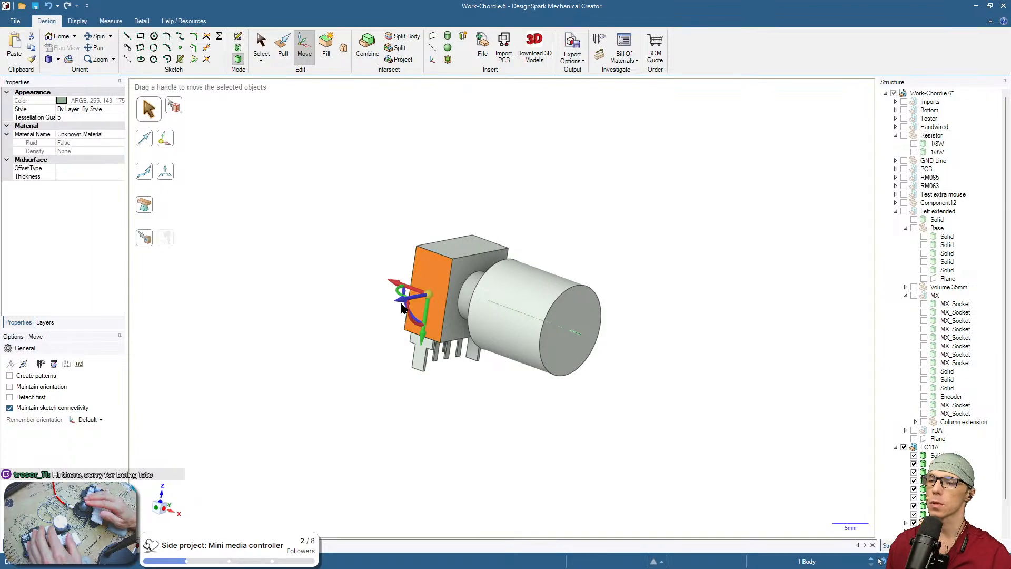
{"action": "left_click_drag", "start_coordinate": [398, 304], "coordinate": [388, 310]}
{"action": "left_click", "coordinate": [532, 242]}
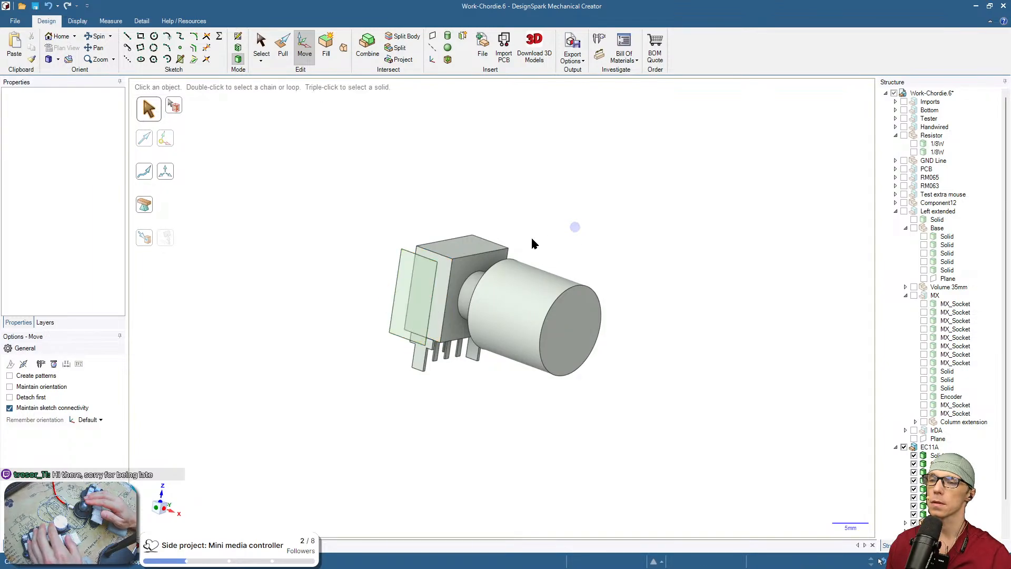
Copy the housing's upper face as a separate surface and move it about 2 mm above the housing
{"action": "left_click", "coordinate": [478, 249]}
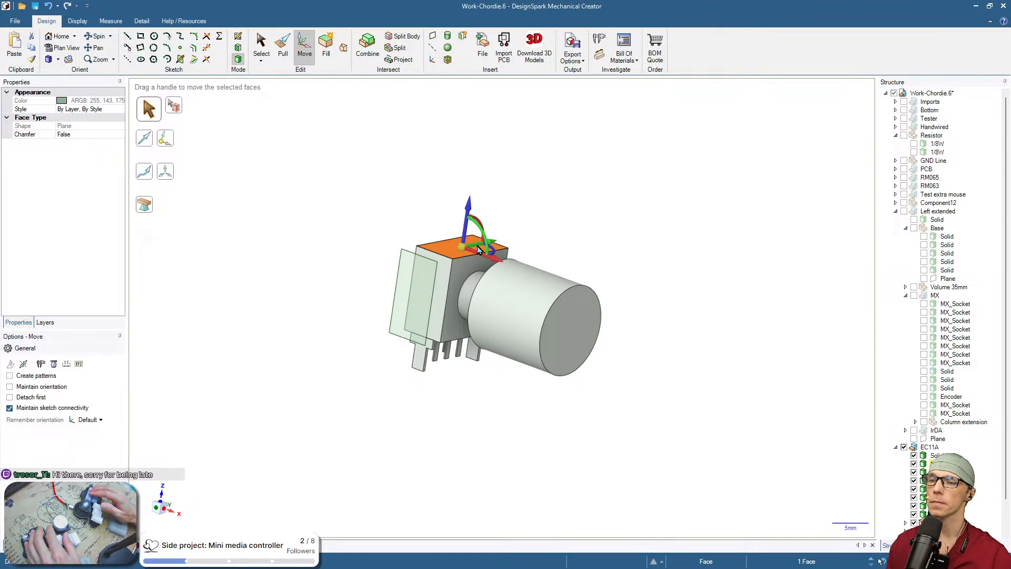
{"action": "triple_click", "coordinate": [478, 249]}
{"action": "left_click_drag", "start_coordinate": [466, 215], "coordinate": [469, 198]}
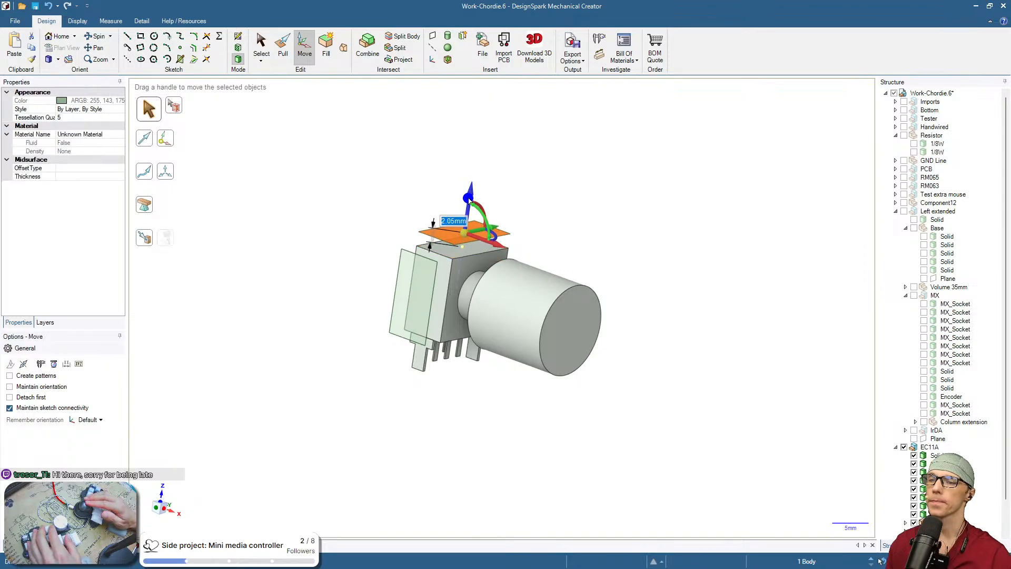
{"action": "left_click", "coordinate": [549, 218]}
Copy the housing's opposite side face as a separate surface and move it about 3.35 mm outward
{"action": "middle_click_drag", "start_coordinate": [605, 246], "coordinate": [542, 276]}
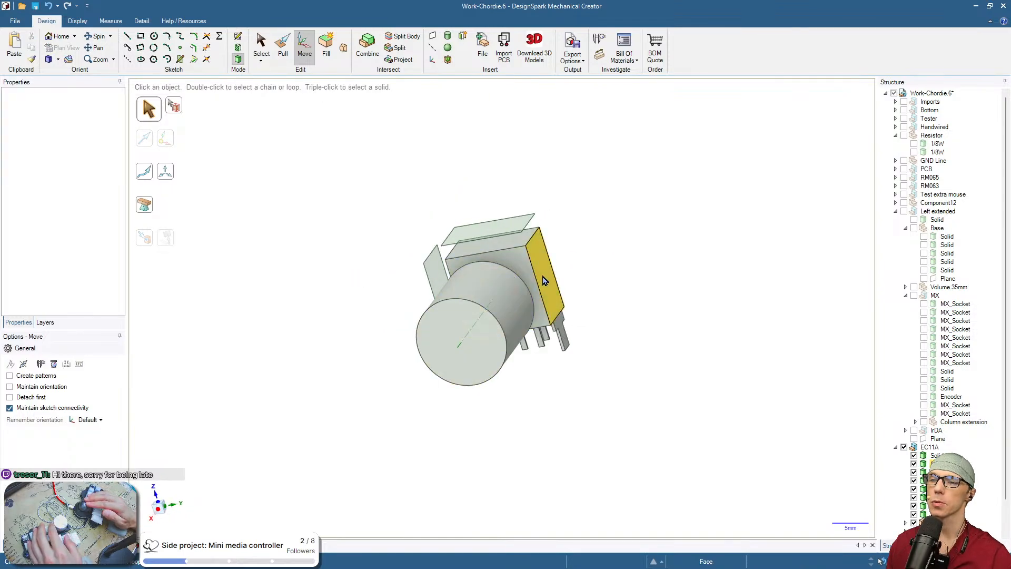
{"action": "left_click", "coordinate": [542, 277]}
{"action": "triple_click", "coordinate": [543, 277]}
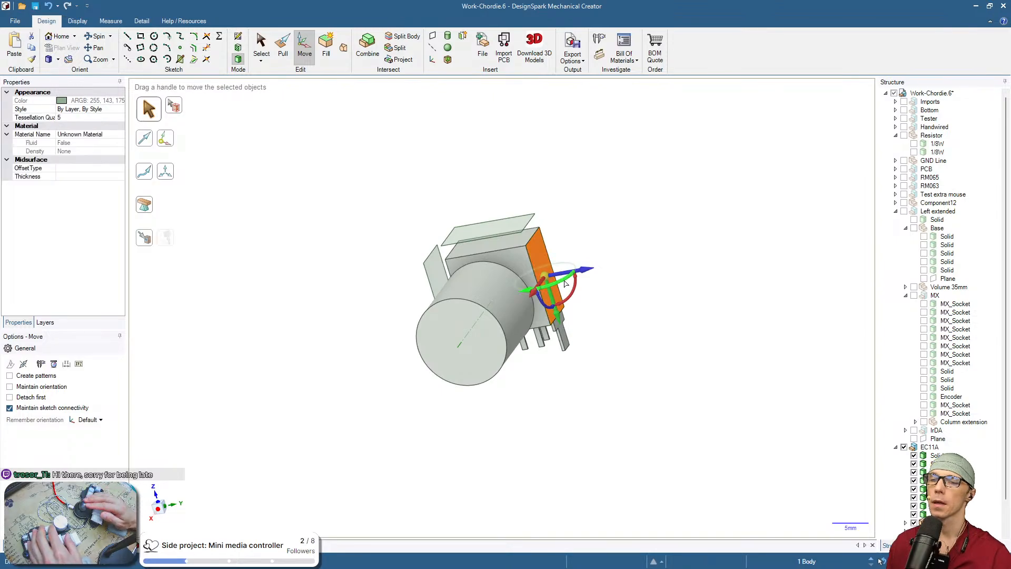
{"action": "left_click_drag", "start_coordinate": [586, 270], "coordinate": [609, 267]}
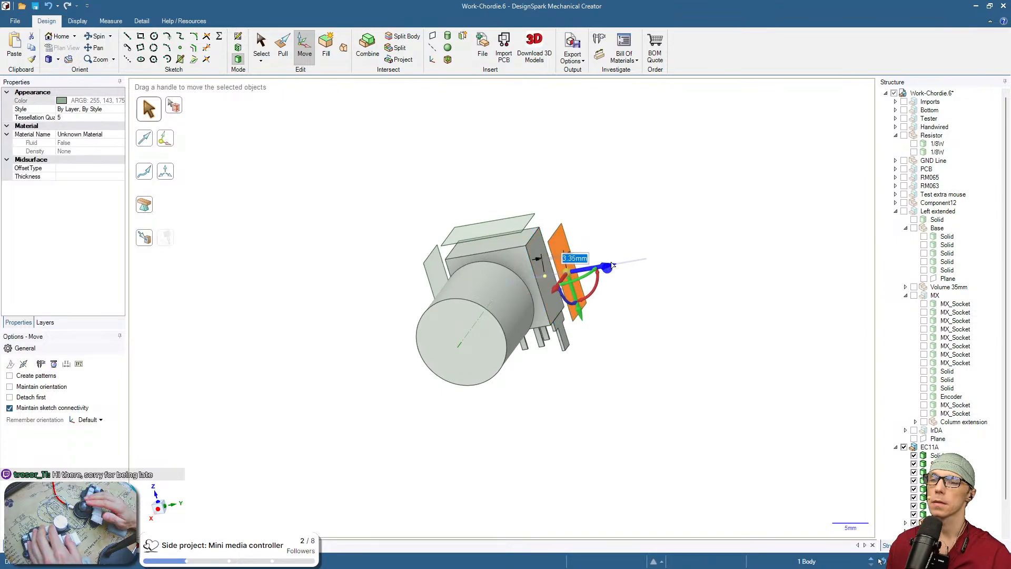
{"action": "left_click", "coordinate": [612, 271]}
Copy the housing's front face around the bushing as a separate surface and move it slightly toward the knob
{"action": "left_click", "coordinate": [519, 268]}
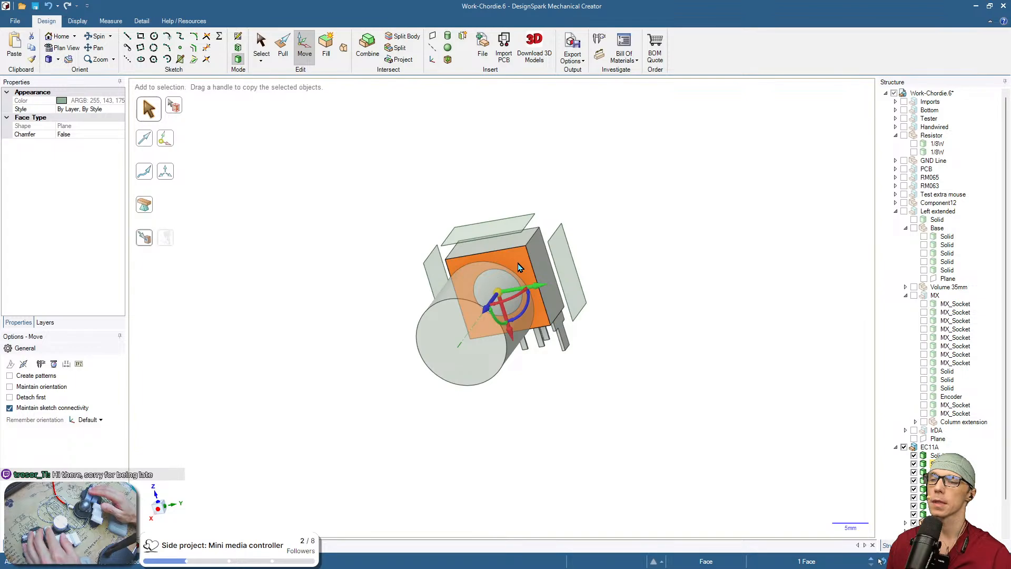
{"action": "triple_click", "coordinate": [519, 268]}
{"action": "middle_click_drag", "start_coordinate": [487, 362], "coordinate": [828, 361]}
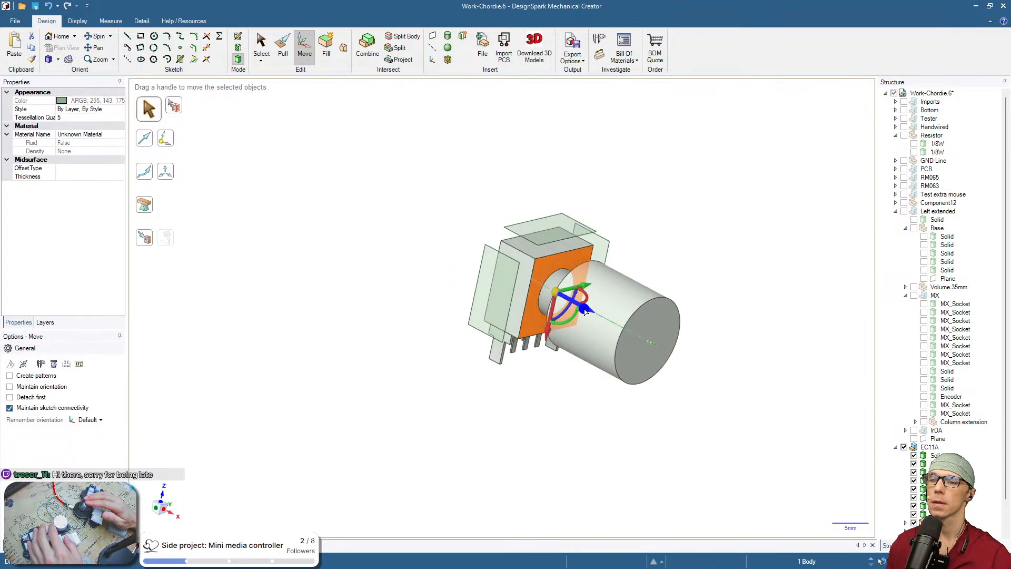
{"action": "left_click_drag", "start_coordinate": [583, 307], "coordinate": [593, 308]}
{"action": "left_click", "coordinate": [670, 262]}
{"action": "middle_click_drag", "start_coordinate": [670, 261], "coordinate": [711, 278]}
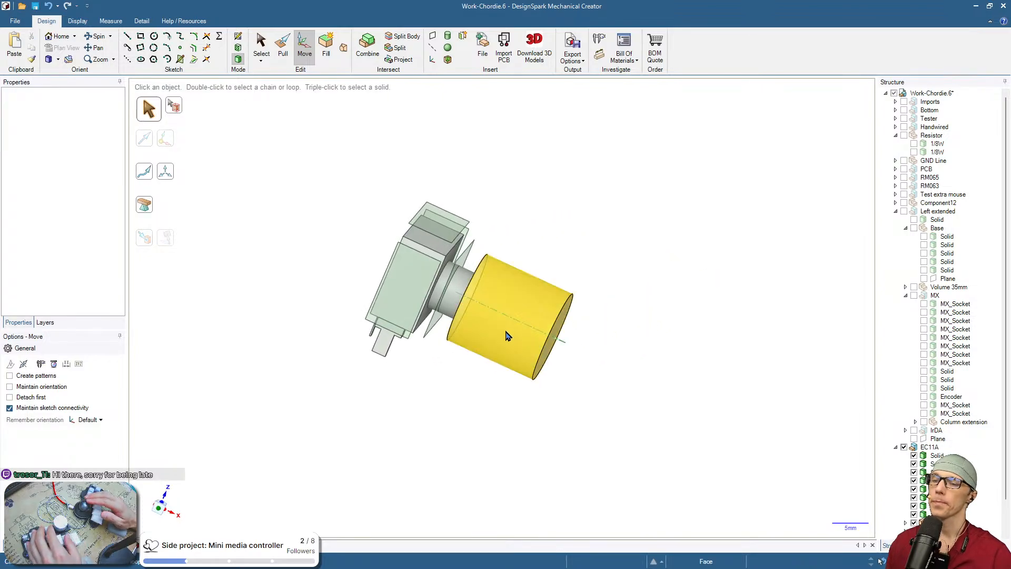
Examine the offset front surface against the EC11A's bushing and the gap to the knob from several angles
{"action": "scroll", "coordinate": [475, 255], "scroll_direction": "up", "scroll_amount": 5}
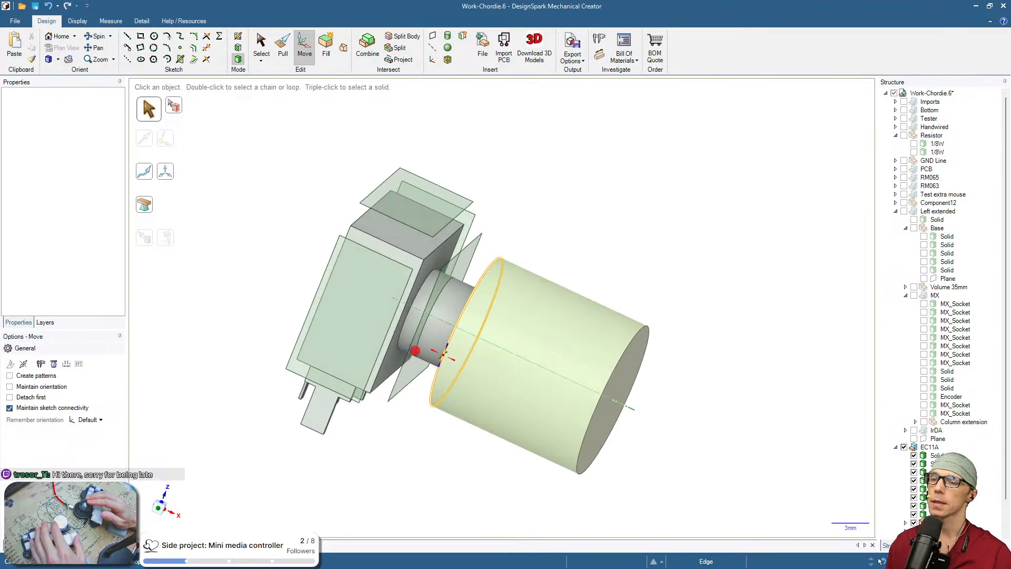
{"action": "left_click", "coordinate": [438, 294]}
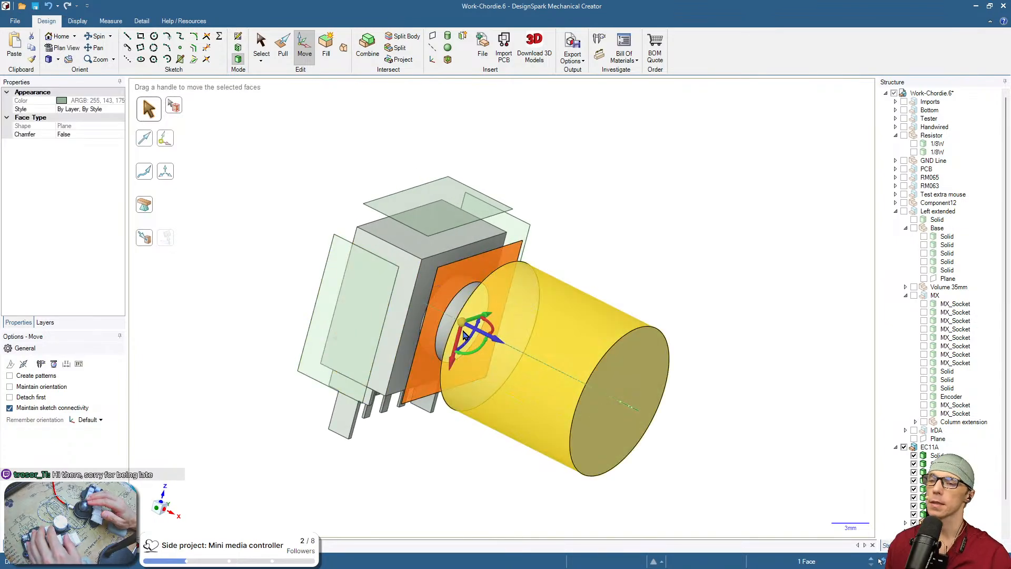
{"action": "middle_click_drag", "start_coordinate": [463, 316], "coordinate": [450, 337]}
{"action": "left_click", "coordinate": [446, 303]}
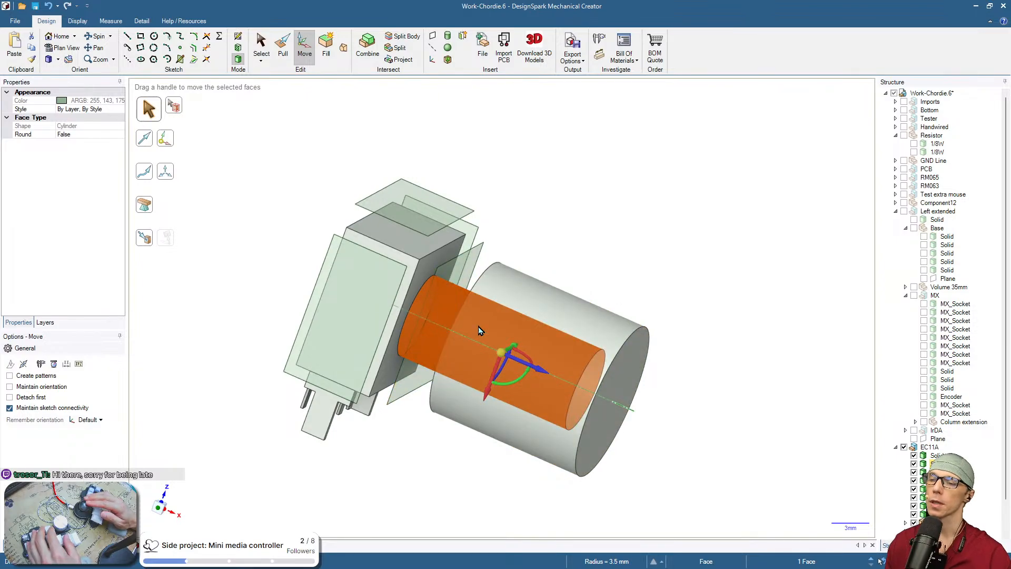
{"action": "middle_click_drag", "start_coordinate": [567, 367], "coordinate": [467, 349]}
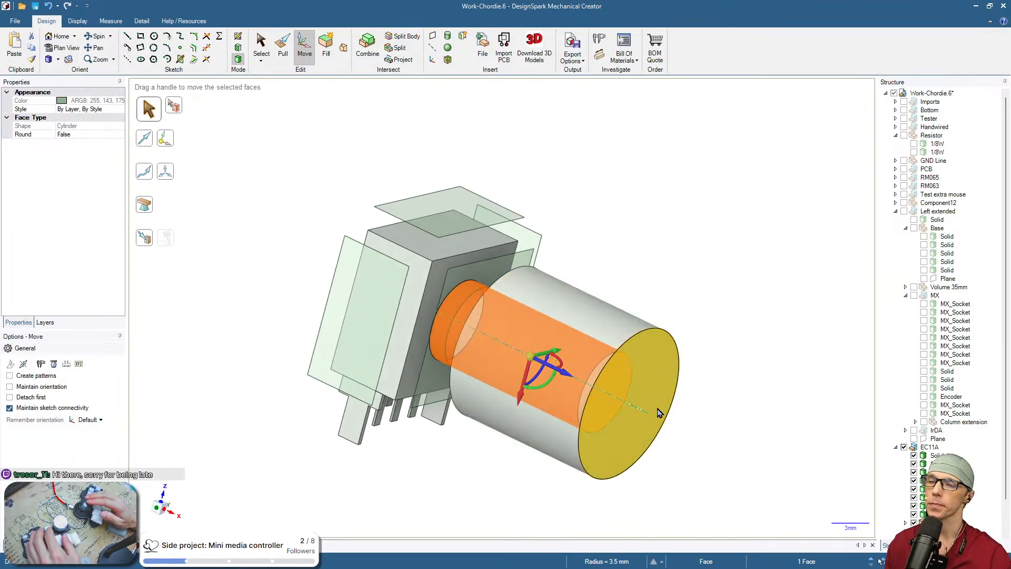
{"action": "scroll", "coordinate": [738, 400], "scroll_direction": "down", "scroll_amount": 2}
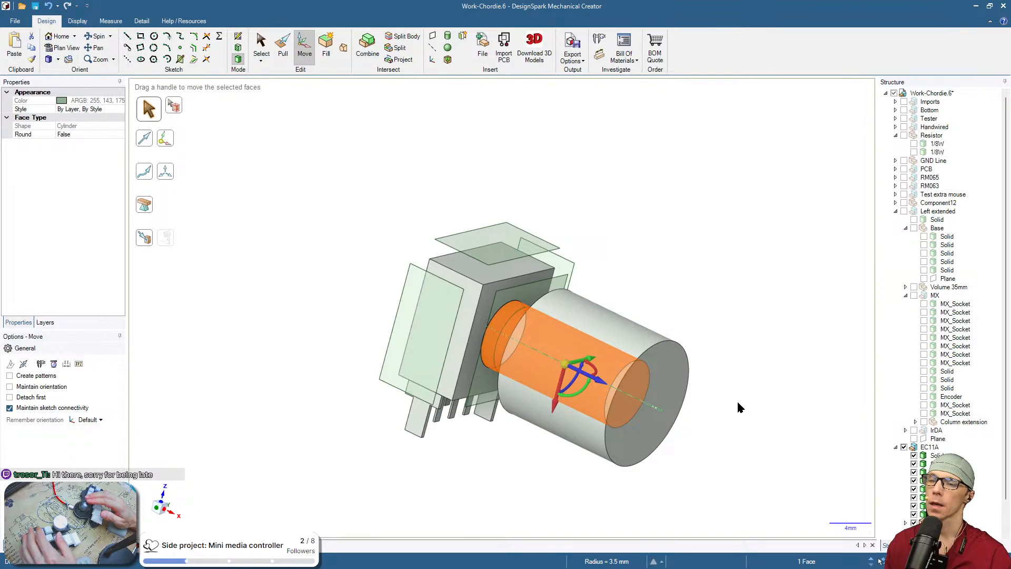
{"action": "scroll", "coordinate": [663, 314], "scroll_direction": "down", "scroll_amount": 1}
{"action": "middle_click_drag", "start_coordinate": [664, 314], "coordinate": [697, 339]}
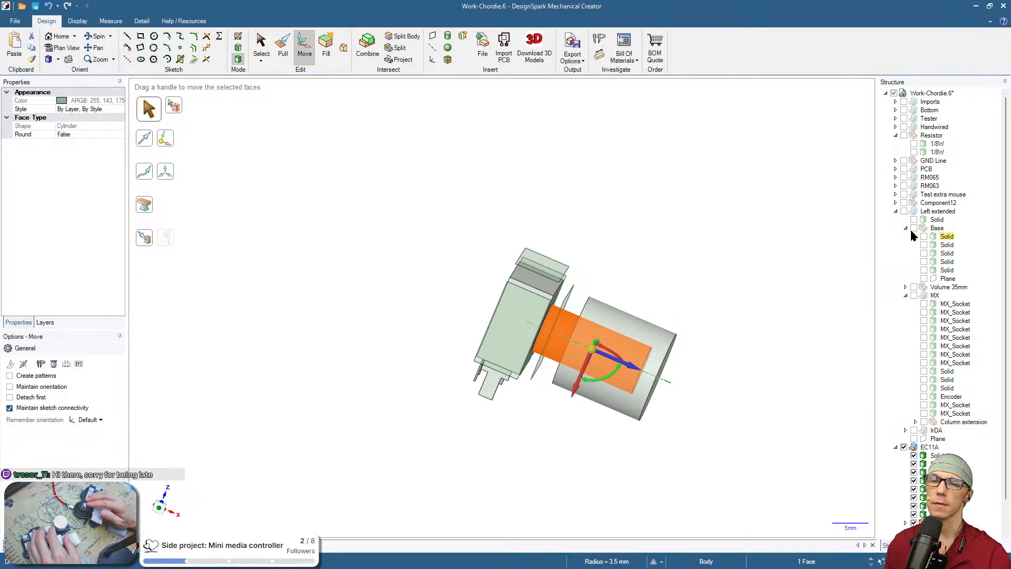
Show the Left extended component with all its parts and hide its Encoder body
{"action": "left_click", "coordinate": [904, 212]}
{"action": "middle_click_drag", "start_coordinate": [747, 209], "coordinate": [605, 314], "text": "shift"}
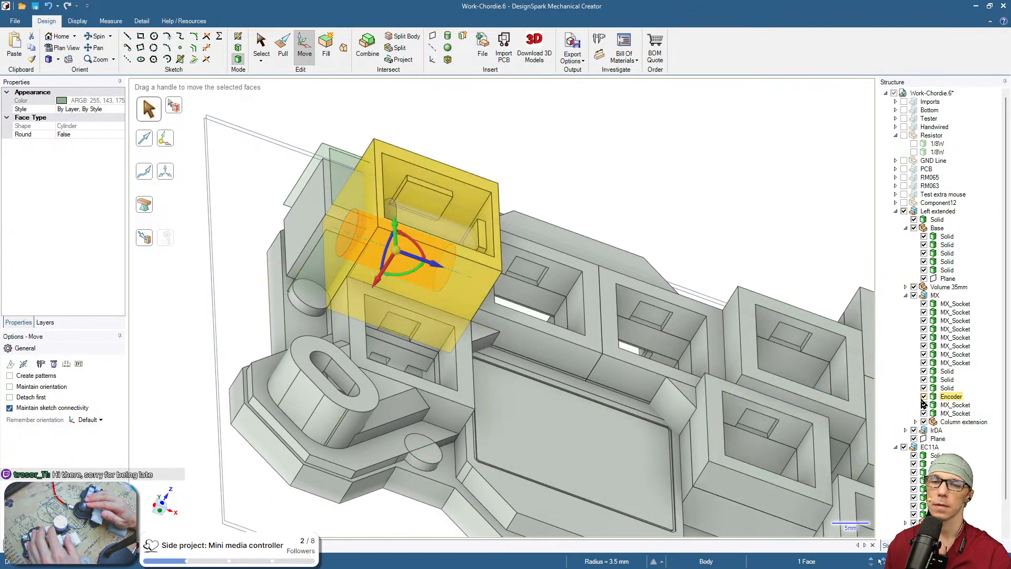
{"action": "left_click", "coordinate": [923, 397]}
Examine how the rotary encoder and its knob sit between the key sockets and above the base, from several angles
{"action": "middle_click_drag", "start_coordinate": [566, 217], "coordinate": [490, 244]}
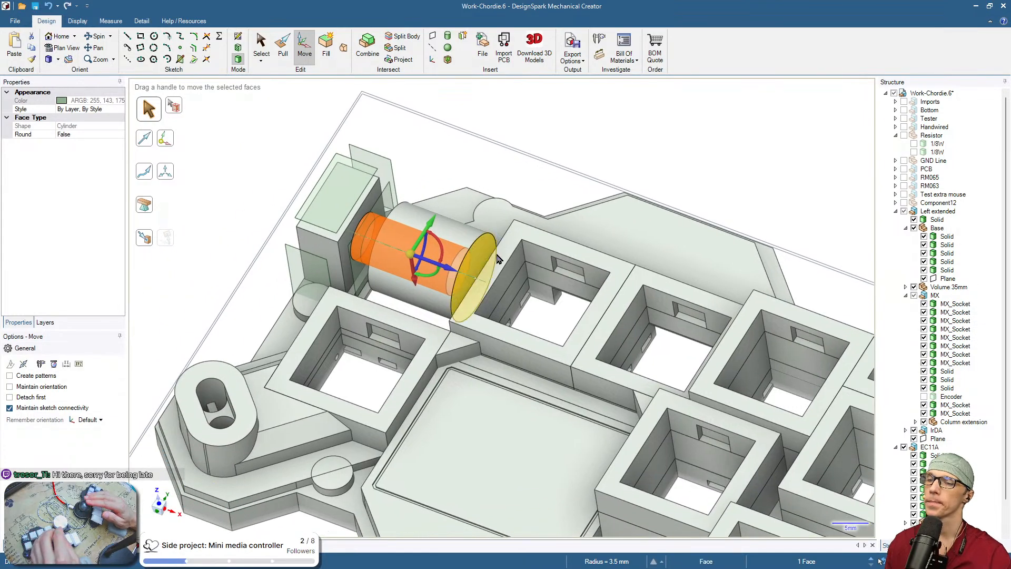
{"action": "middle_click_drag", "start_coordinate": [507, 348], "coordinate": [649, 354]}
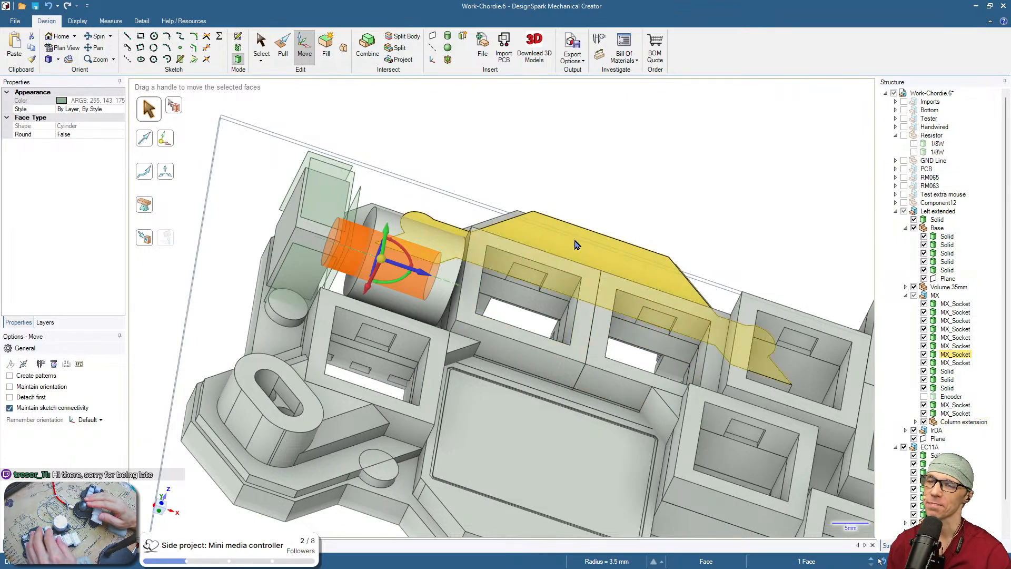
{"action": "middle_click_drag", "start_coordinate": [570, 195], "coordinate": [637, 201], "text": "shift"}
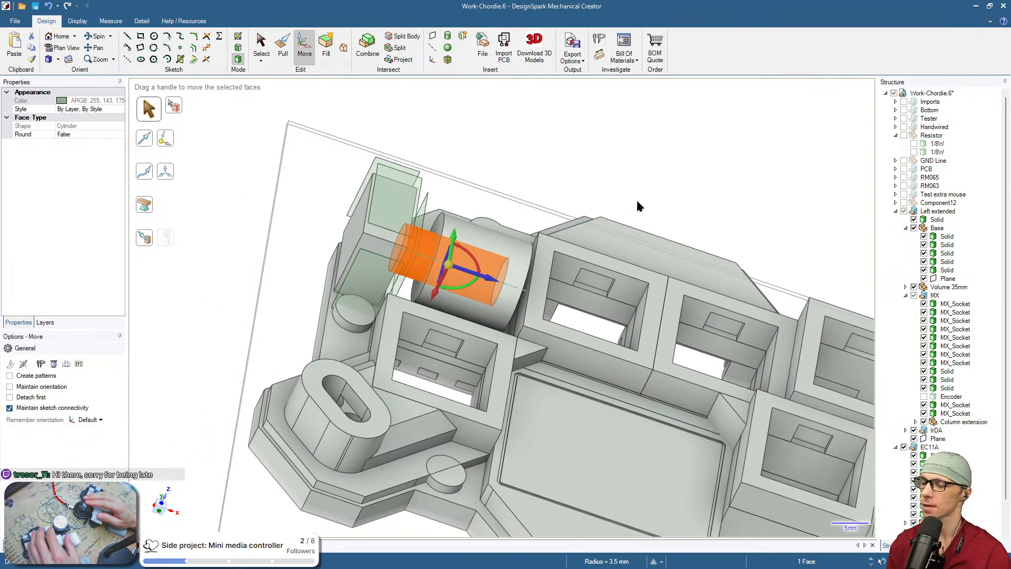
{"action": "middle_click_drag", "start_coordinate": [624, 252], "coordinate": [539, 314]}
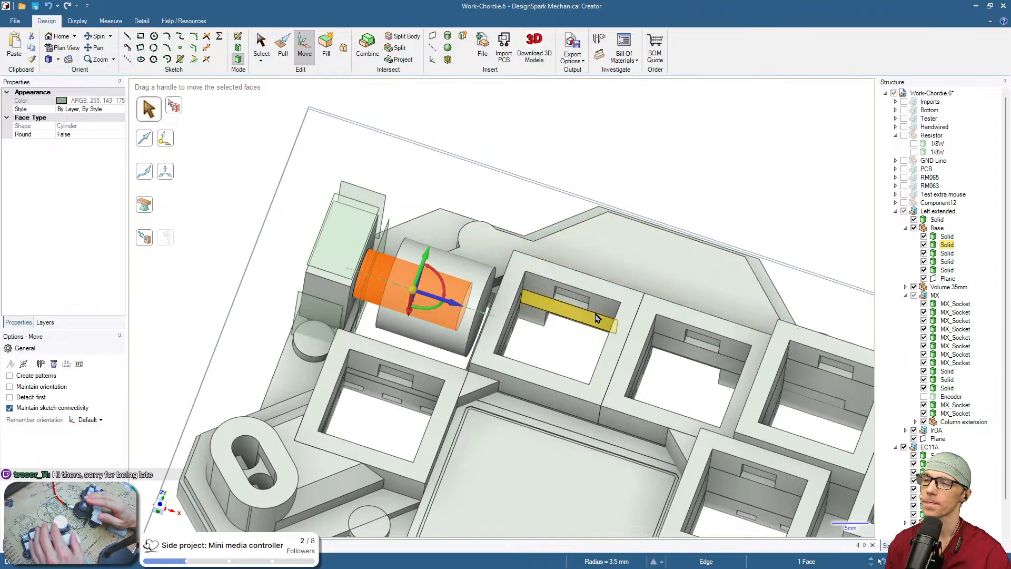
{"action": "middle_click_drag", "start_coordinate": [487, 366], "coordinate": [403, 305]}
{"action": "left_click", "coordinate": [318, 221]}
{"action": "middle_click_drag", "start_coordinate": [400, 358], "coordinate": [406, 254], "text": "shift"}
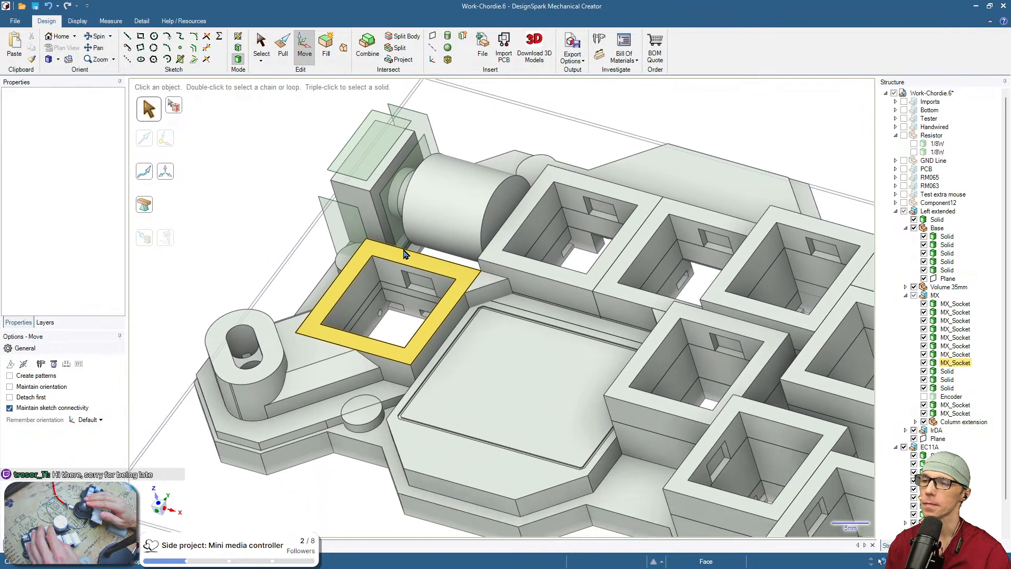
{"action": "mouse_move", "coordinate": [513, 309]}
{"action": "middle_mouse_down"}
{"action": "mouse_move", "coordinate": [580, 312]}
{"action": "mouse_move", "coordinate": [542, 332]}
{"action": "mouse_move", "coordinate": [523, 165]}
{"action": "mouse_move", "coordinate": [517, 210]}
{"action": "mouse_move", "coordinate": [419, 282]}
{"action": "mouse_move", "coordinate": [605, 352]}
{"action": "middle_mouse_up"}
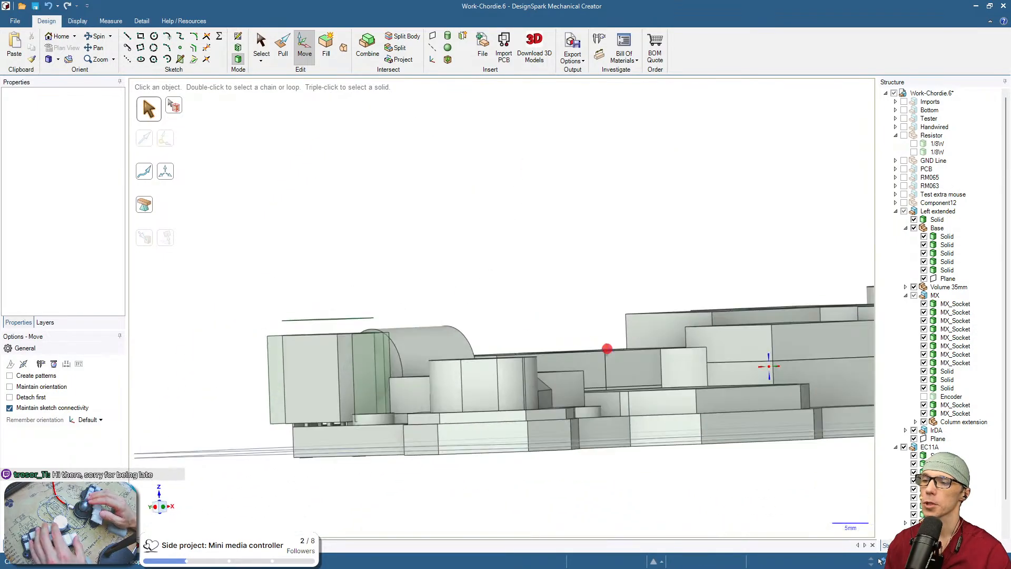
{"action": "left_click", "coordinate": [350, 434]}
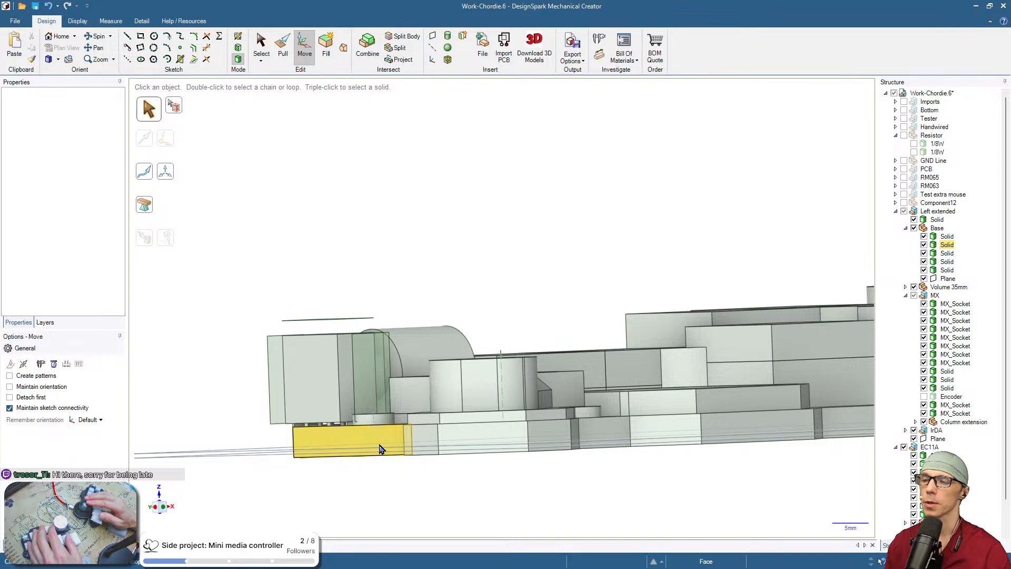
{"action": "middle_click_drag", "start_coordinate": [489, 321], "coordinate": [769, 366]}
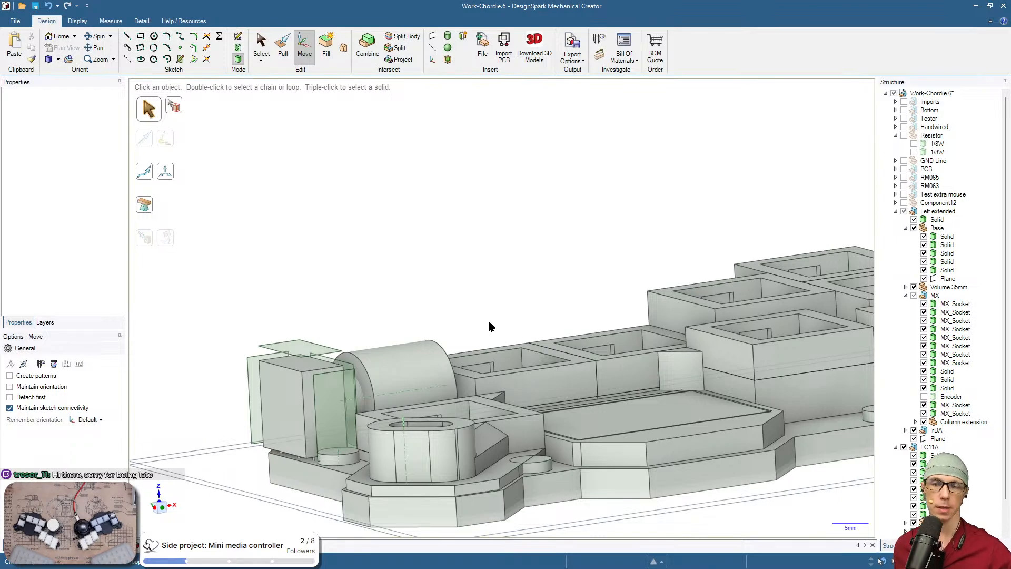
Isolate the EC11A component so that all other parts of the assembly are hidden
{"action": "right_click", "coordinate": [937, 438]}
{"action": "left_click", "coordinate": [973, 405]}
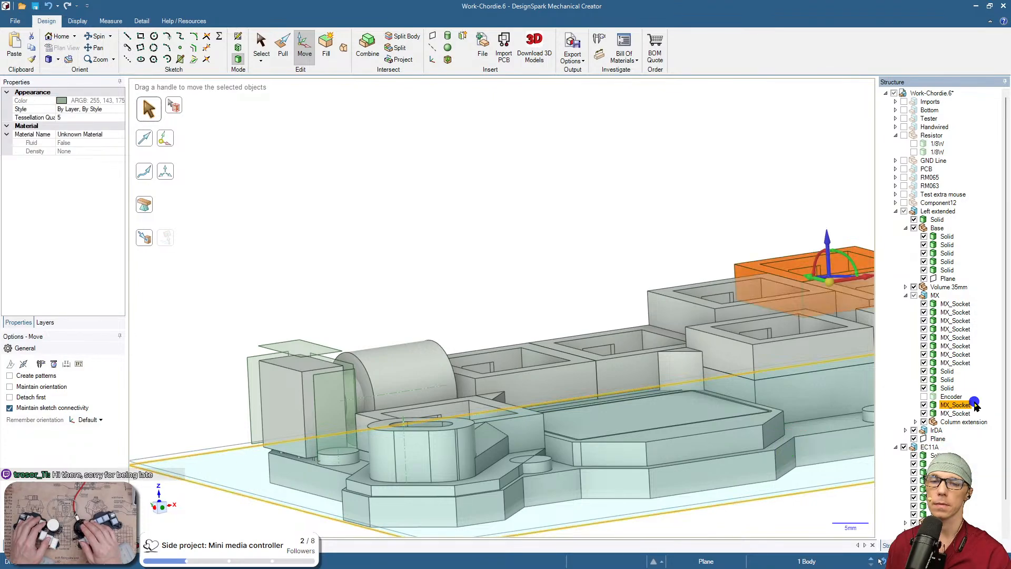
{"action": "left_click", "coordinate": [929, 449]}
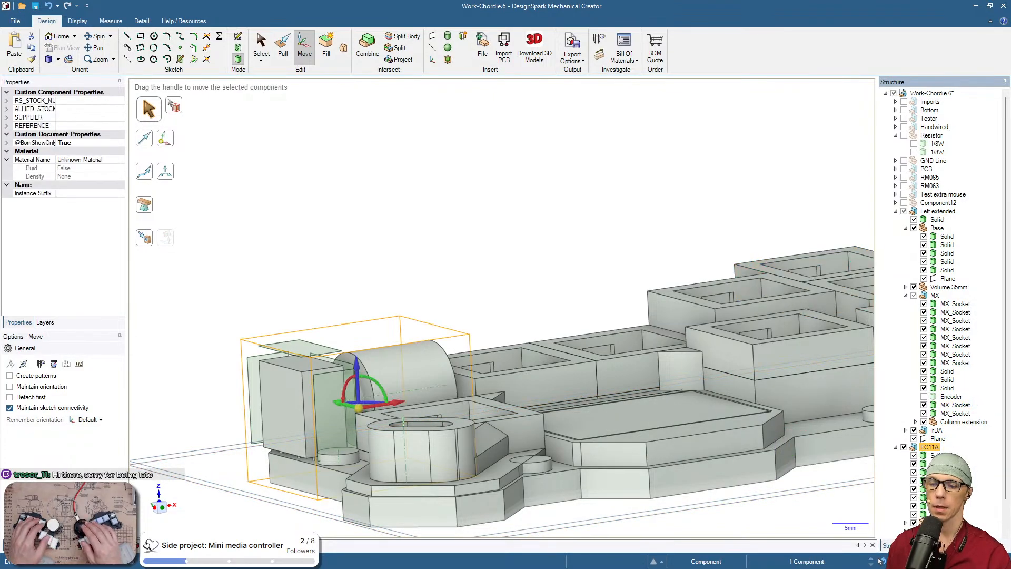
{"action": "key", "text": "ctrl+shift+h"}
{"action": "middle_click_drag", "start_coordinate": [551, 337], "coordinate": [398, 453]}
Pull the loose side surface into a solid block ending 0.05 mm from the encoder body's side face, without merging
{"action": "left_click", "coordinate": [385, 426]}
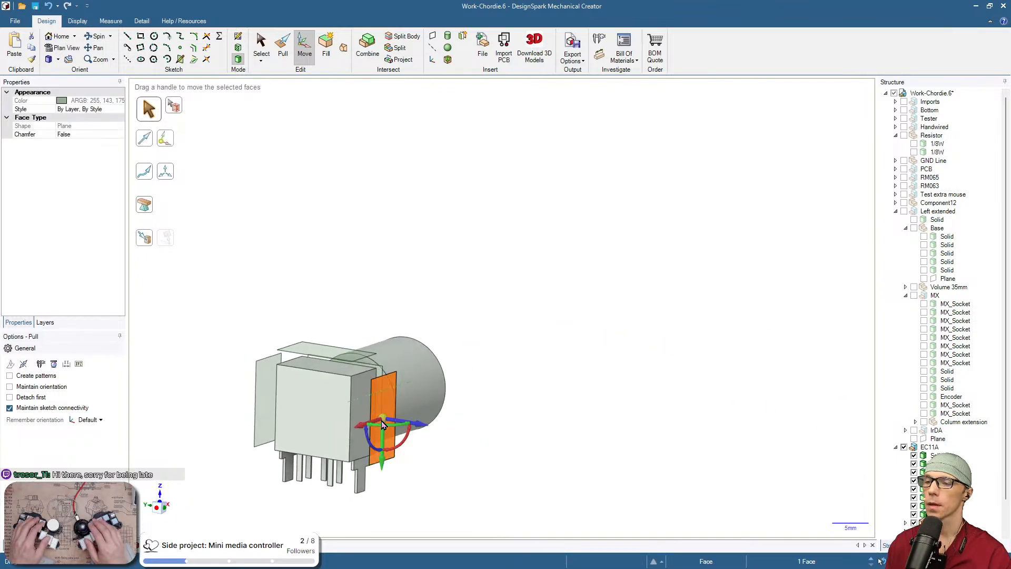
{"action": "key", "text": "p"}
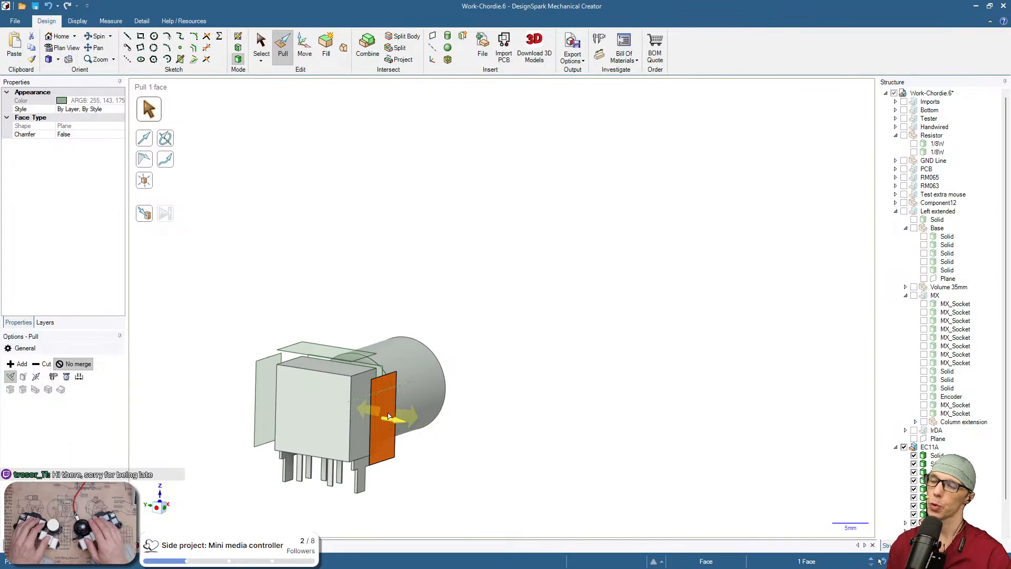
{"action": "key", "text": "space"}
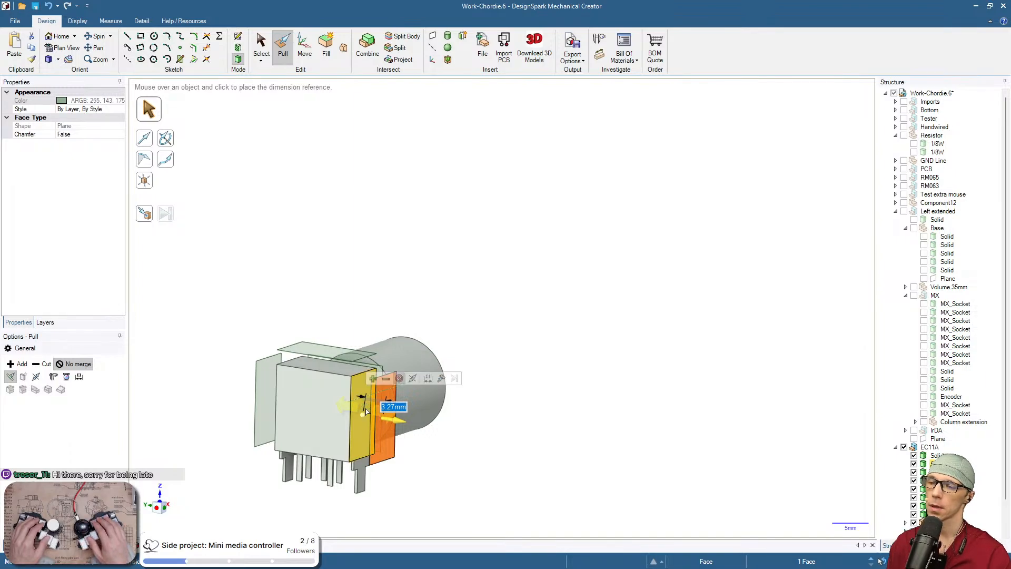
{"action": "type", "text": "0"}
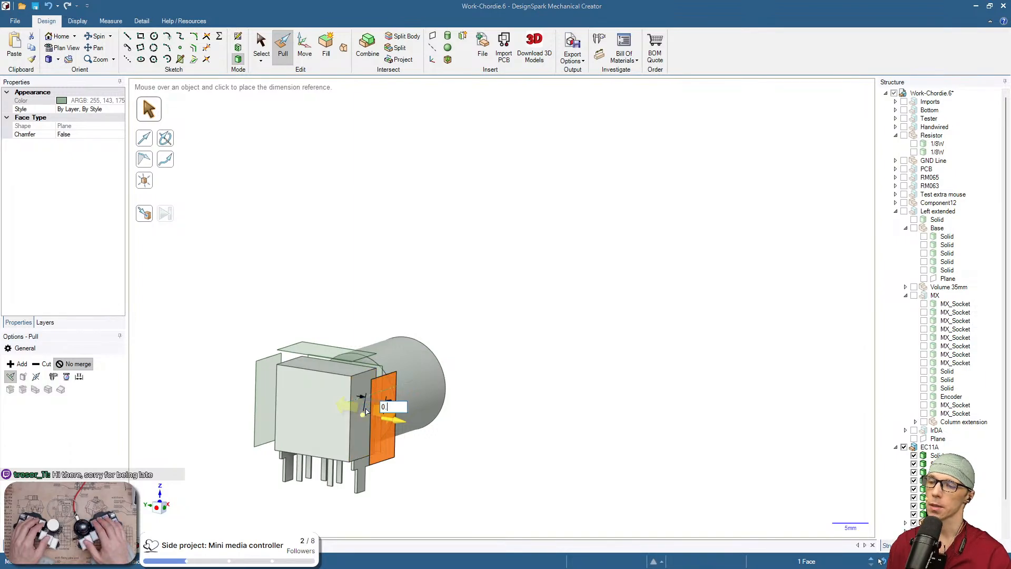
{"action": "type", "text": ".1"}
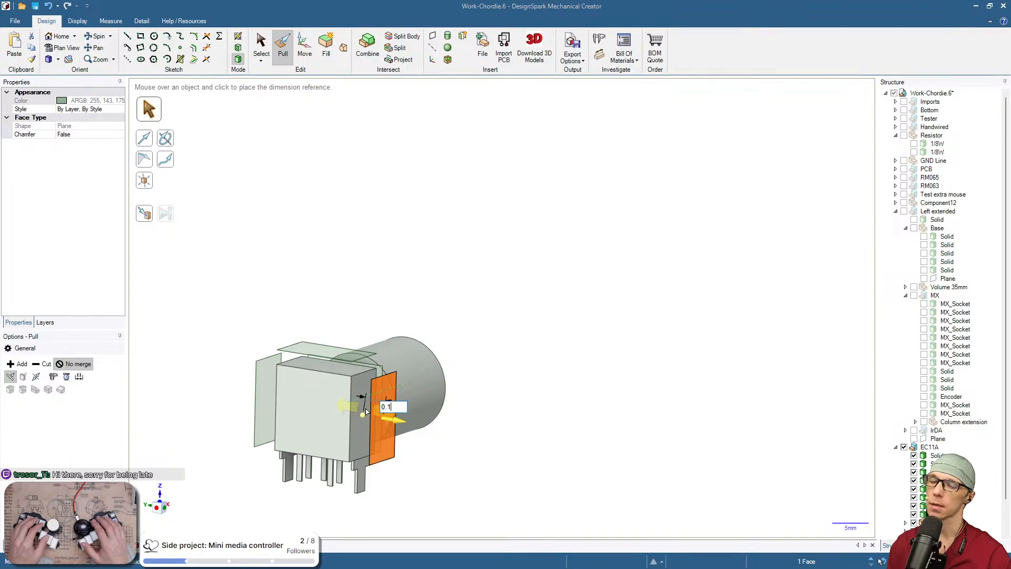
{"action": "key", "text": "BackSpace"}
{"action": "type", "text": "05"}
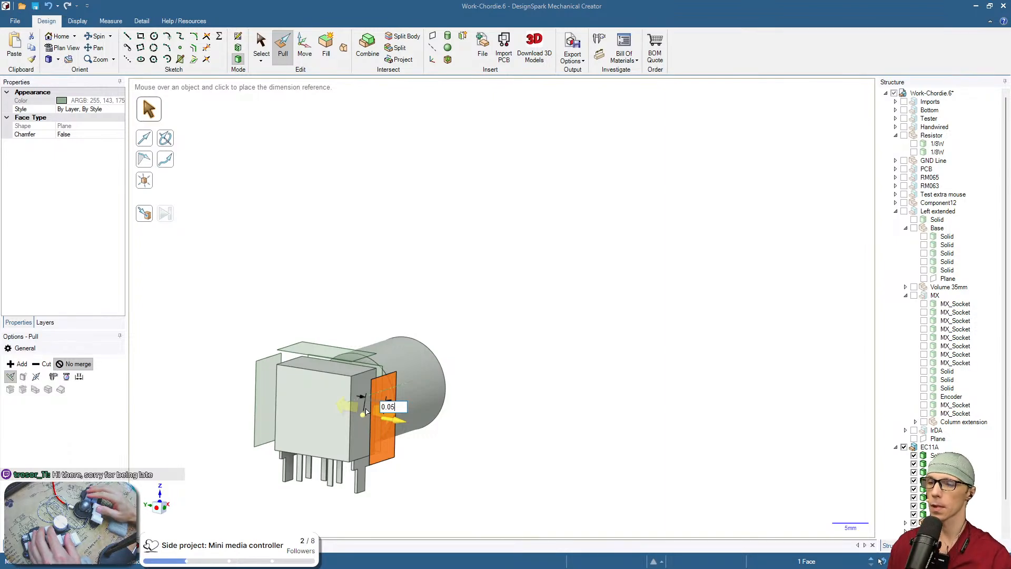
{"action": "key", "text": "Return"}
{"action": "left_click", "coordinate": [523, 395]}
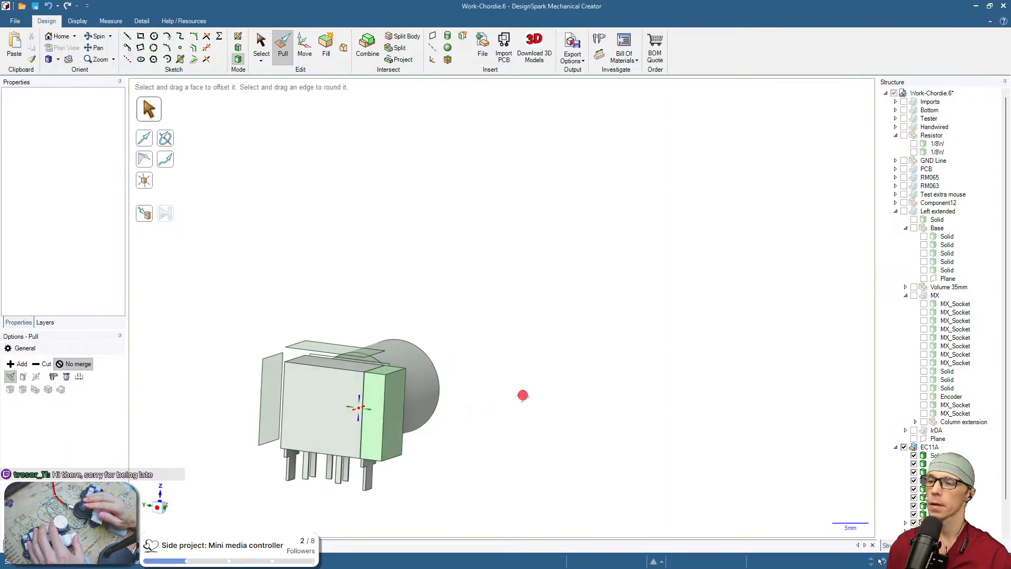
Set the thickness of the new side block to 1.2 mm by pulling its outer face
{"action": "left_click", "coordinate": [398, 416]}
{"action": "key", "text": "space"}
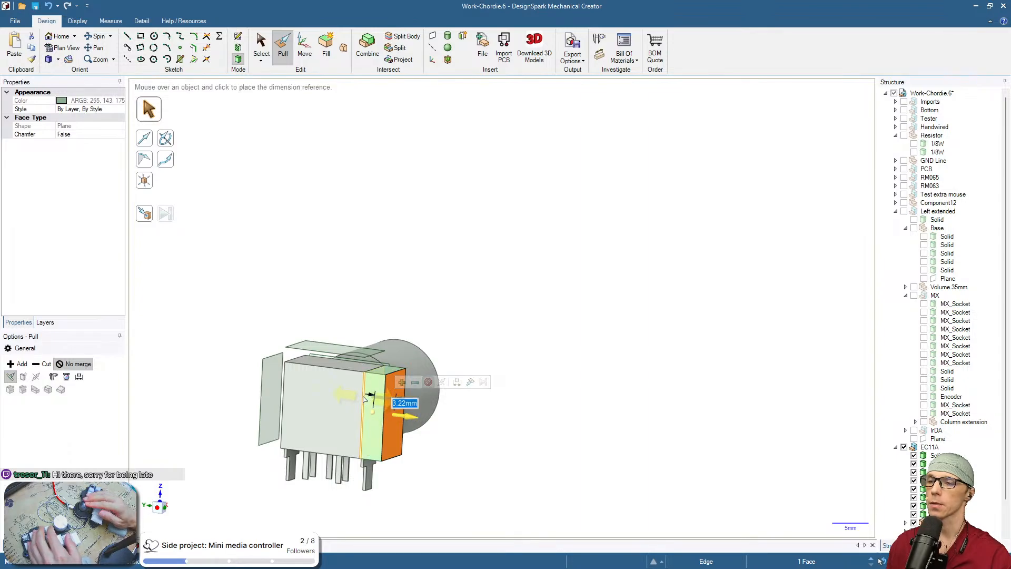
{"action": "type", "text": "1.2"}
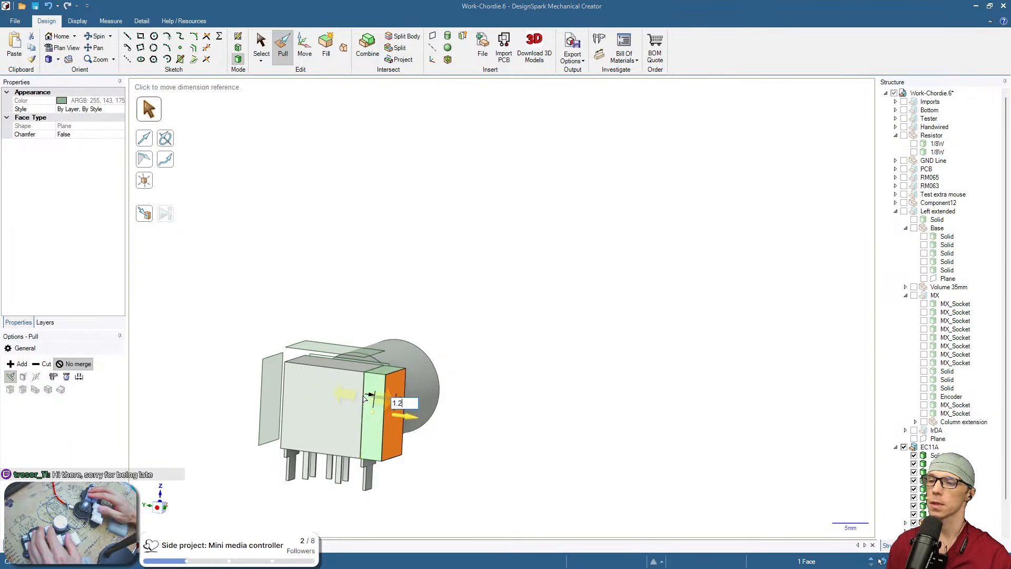
{"action": "key", "text": "Return"}
{"action": "key", "text": "Escape"}
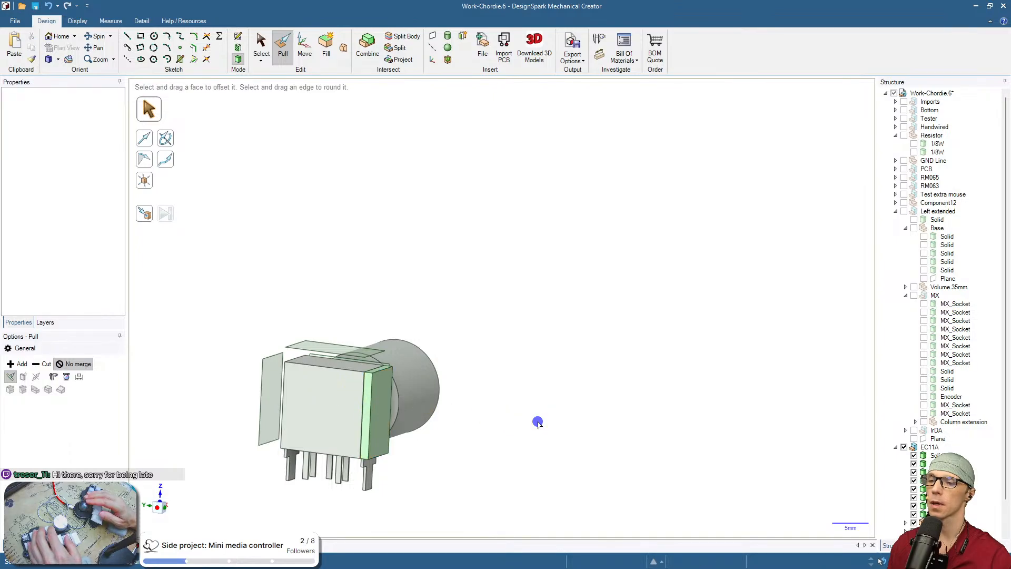
Delete the loose surface on the opposite side of the encoder body
{"action": "middle_click_drag", "start_coordinate": [537, 421], "coordinate": [563, 454]}
{"action": "key", "text": "s"}
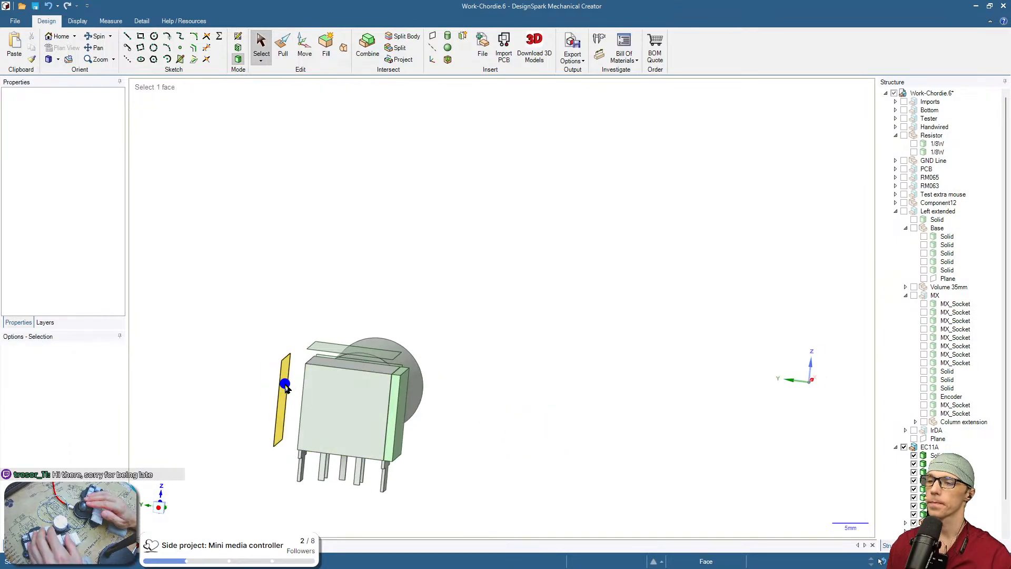
{"action": "left_click", "coordinate": [285, 388]}
{"action": "key", "text": "Escape"}
{"action": "middle_click_drag", "start_coordinate": [285, 387], "coordinate": [408, 423]}
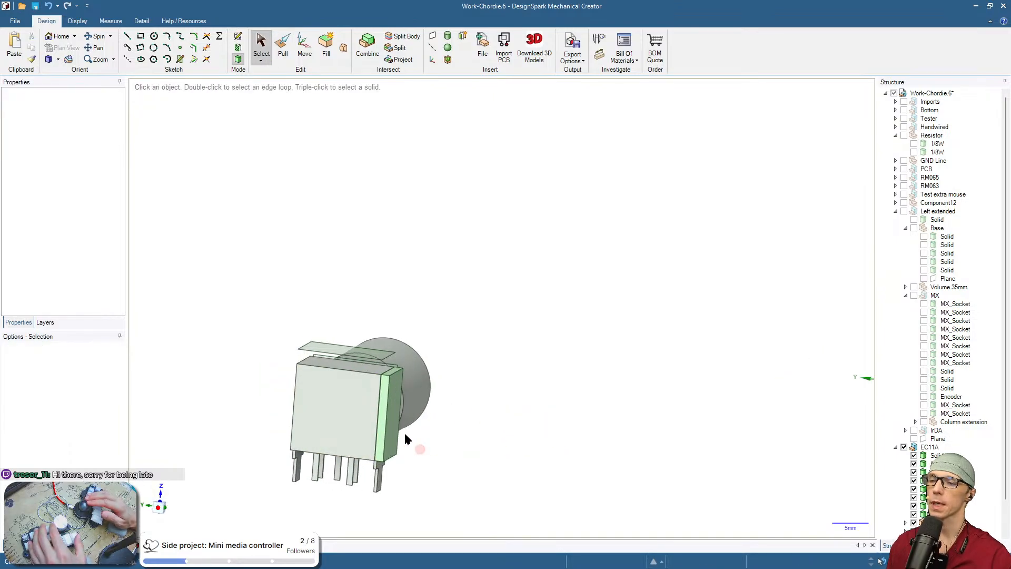
Copy the side block to the opposite side of the encoder body, placing it 0.05 mm from the body's face
{"action": "triple_click", "coordinate": [393, 425]}
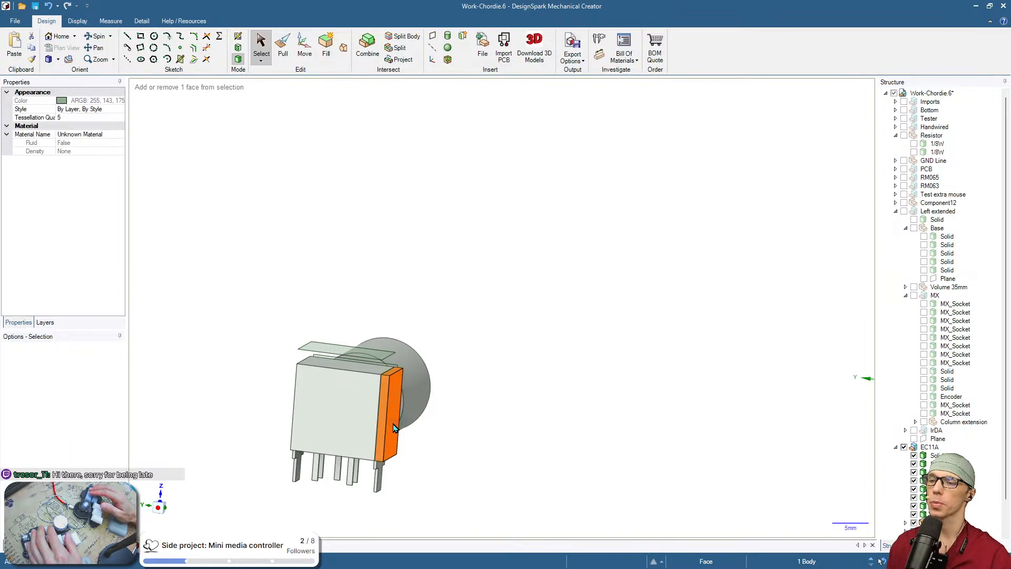
{"action": "key", "text": "m"}
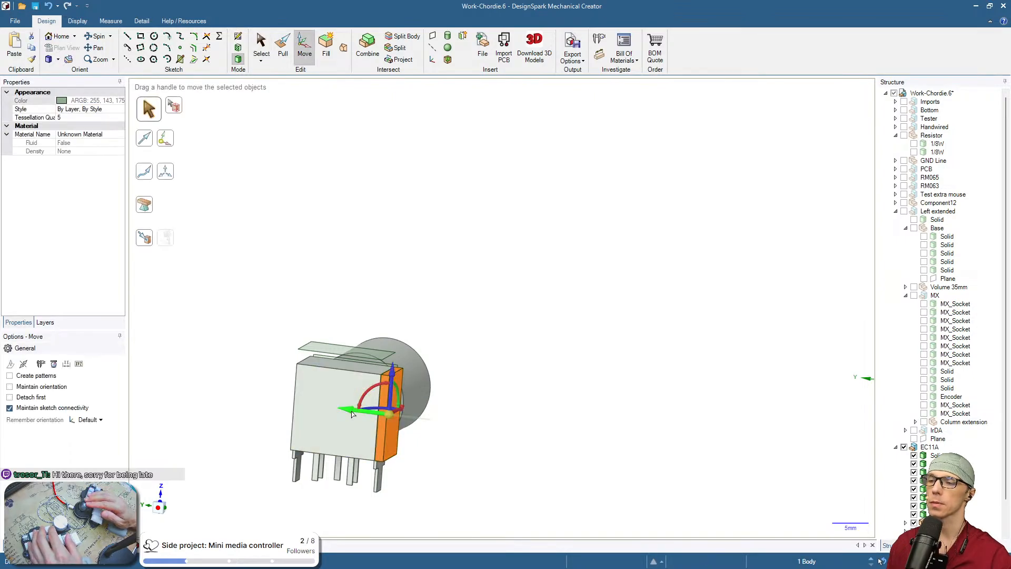
{"action": "left_click_drag", "start_coordinate": [371, 410], "coordinate": [216, 387]}
{"action": "left_click", "coordinate": [227, 393]}
{"action": "left_click", "coordinate": [232, 421]}
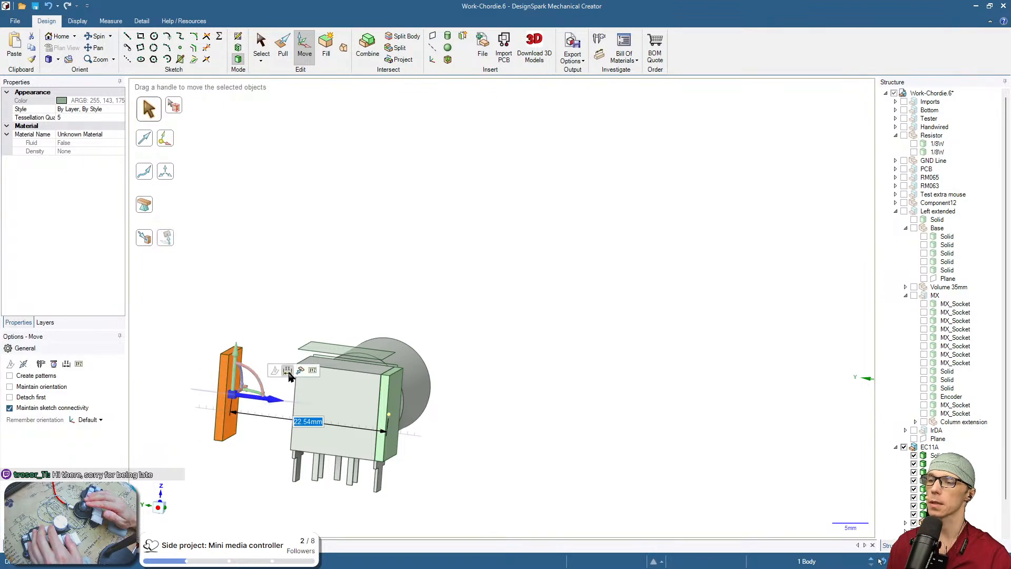
{"action": "left_click", "coordinate": [288, 371]}
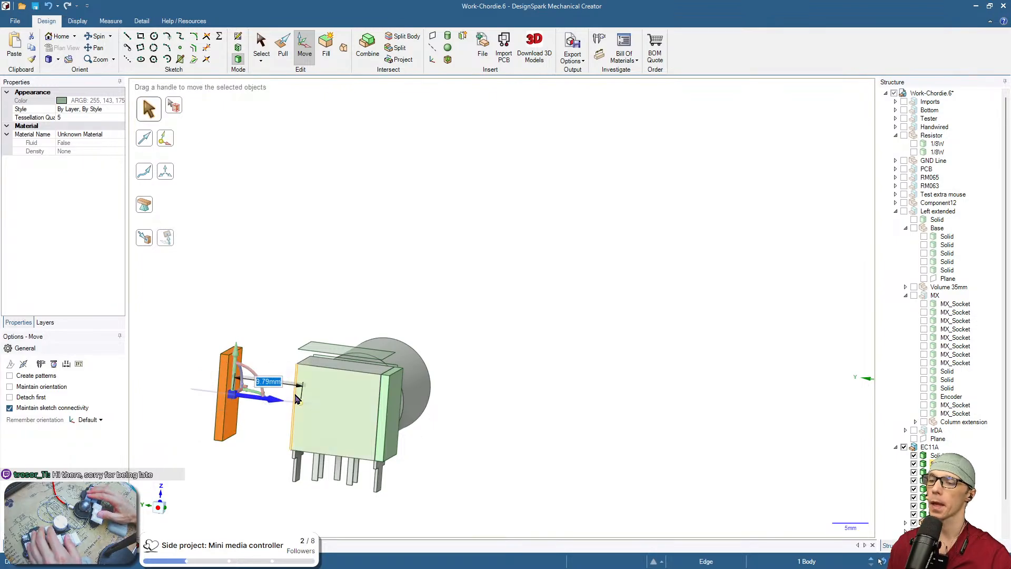
{"action": "type", "text": "0"}
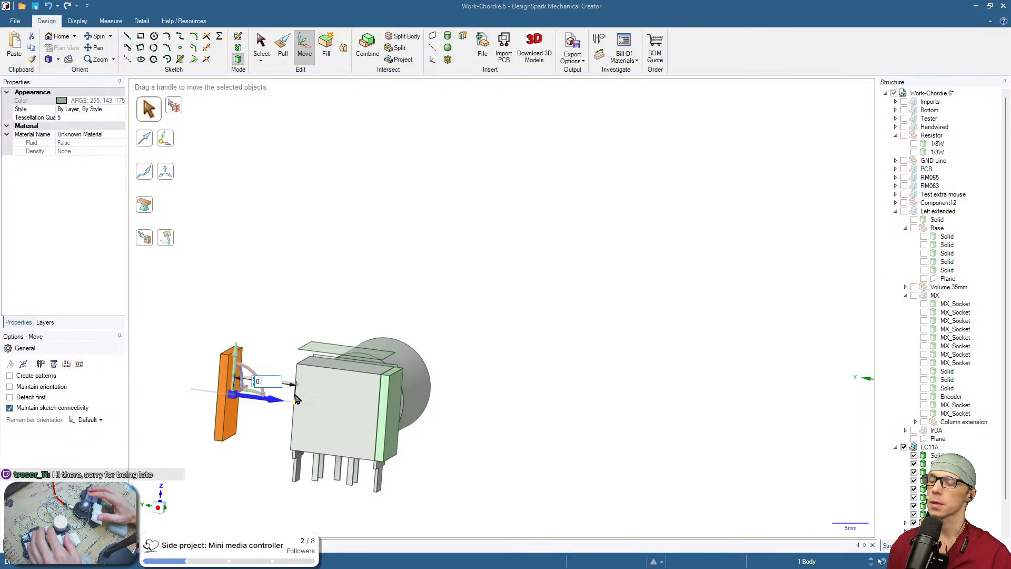
{"action": "type", "text": ".05"}
{"action": "key", "text": "Return"}
Pull the loose surface above the encoder body into a solid block ending 0.05 mm from the body's top face
{"action": "middle_click_drag", "start_coordinate": [295, 399], "coordinate": [518, 430]}
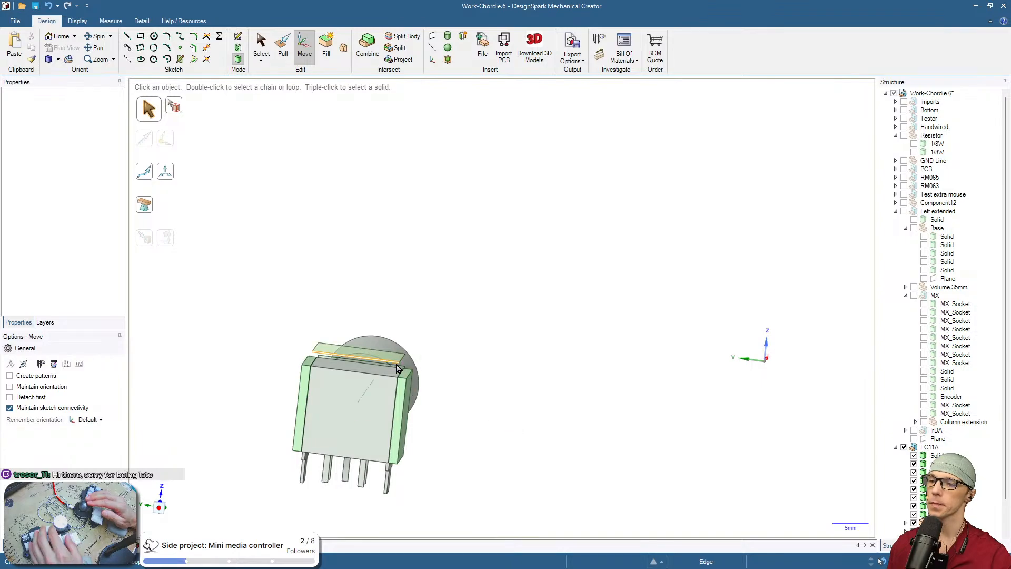
{"action": "left_click", "coordinate": [396, 362]}
{"action": "key", "text": "p"}
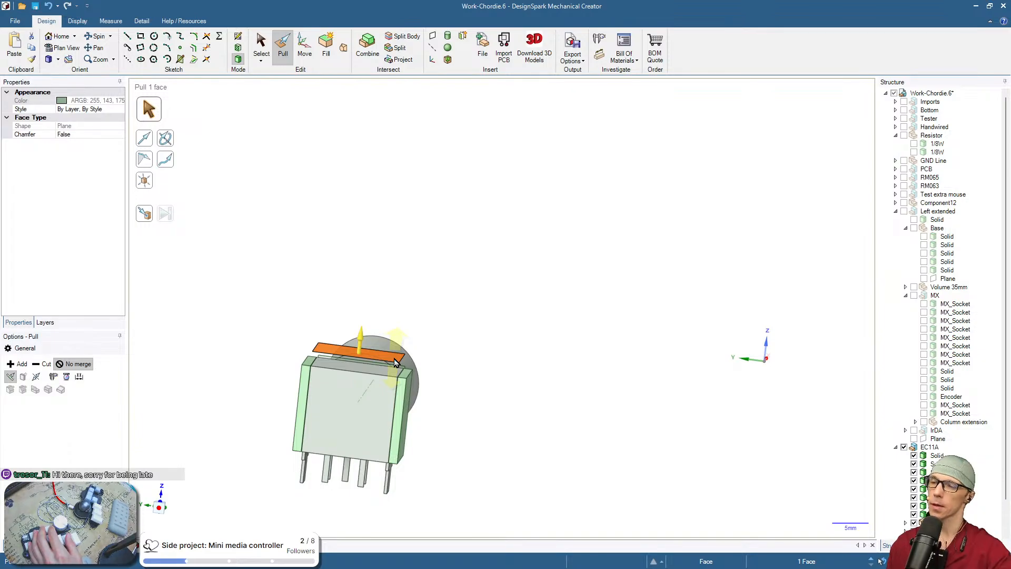
{"action": "key", "text": "space"}
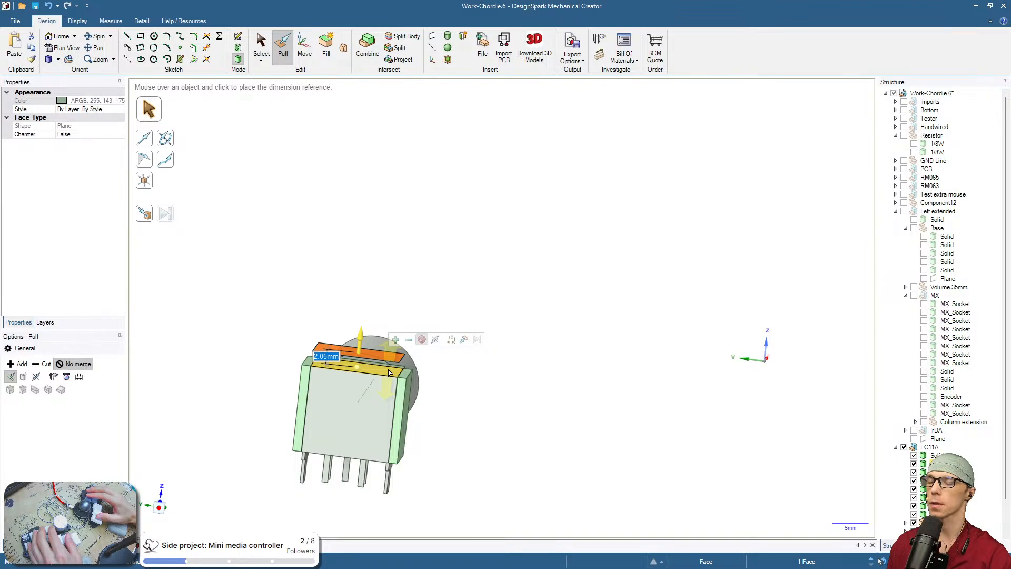
{"action": "type", "text": "0.0"}
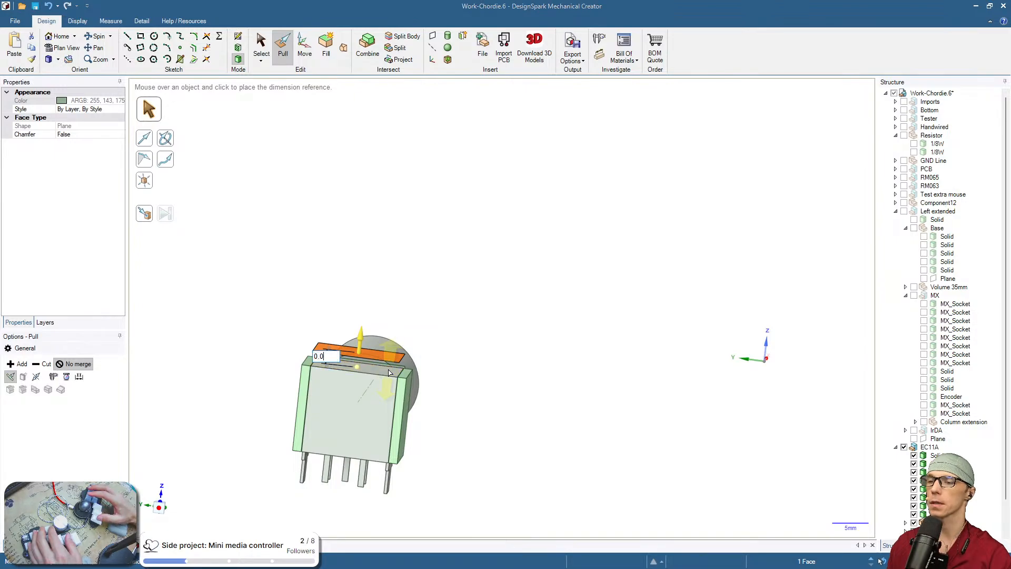
{"action": "type", "text": "5"}
{"action": "key", "text": "Return"}
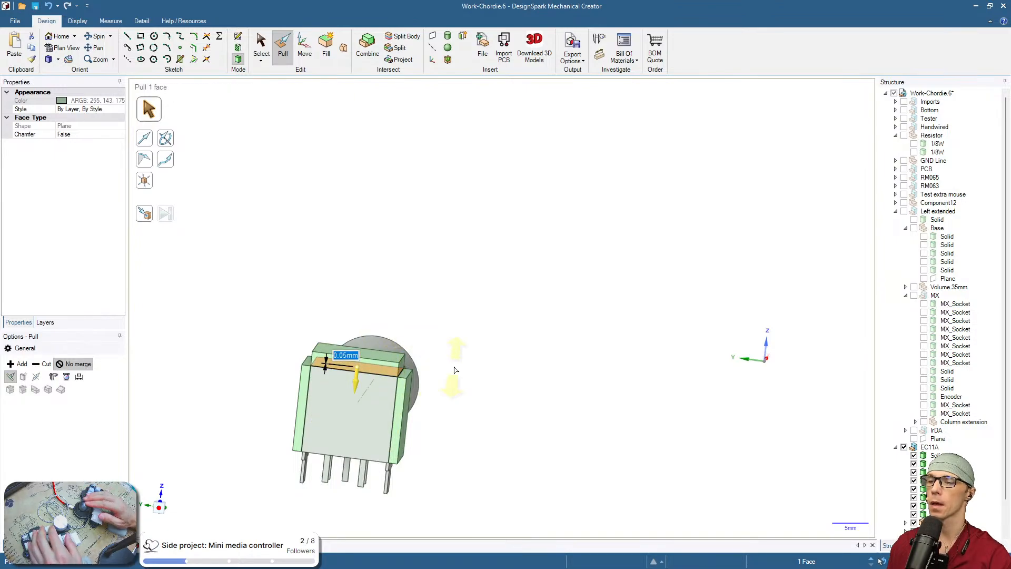
{"action": "key", "text": "Escape"}
Extend both end faces of the top block up to the outer faces of the two side walls
{"action": "left_click", "coordinate": [402, 372]}
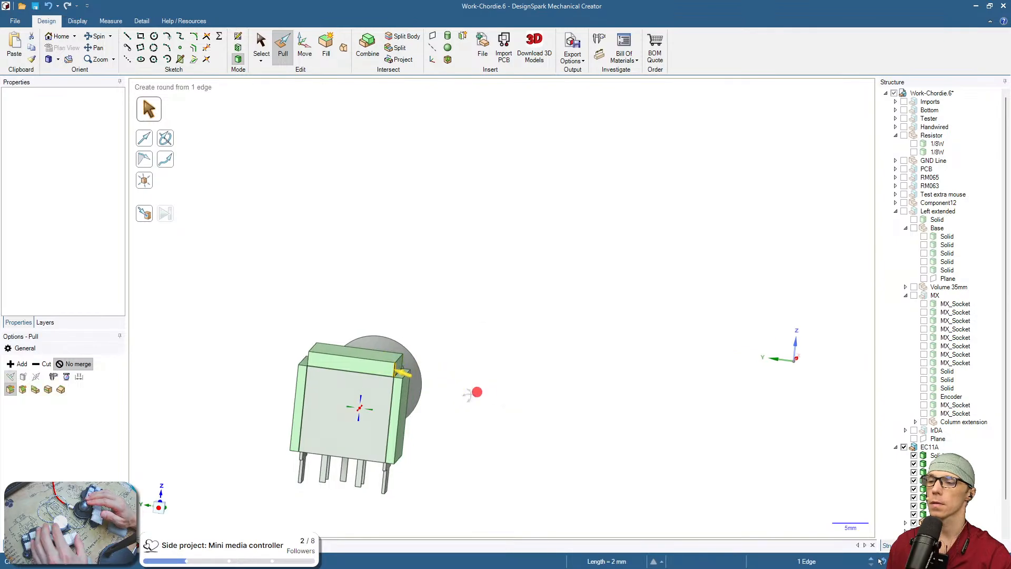
{"action": "scroll", "coordinate": [379, 364], "scroll_direction": "up", "scroll_amount": 5}
{"action": "left_click", "coordinate": [375, 320]}
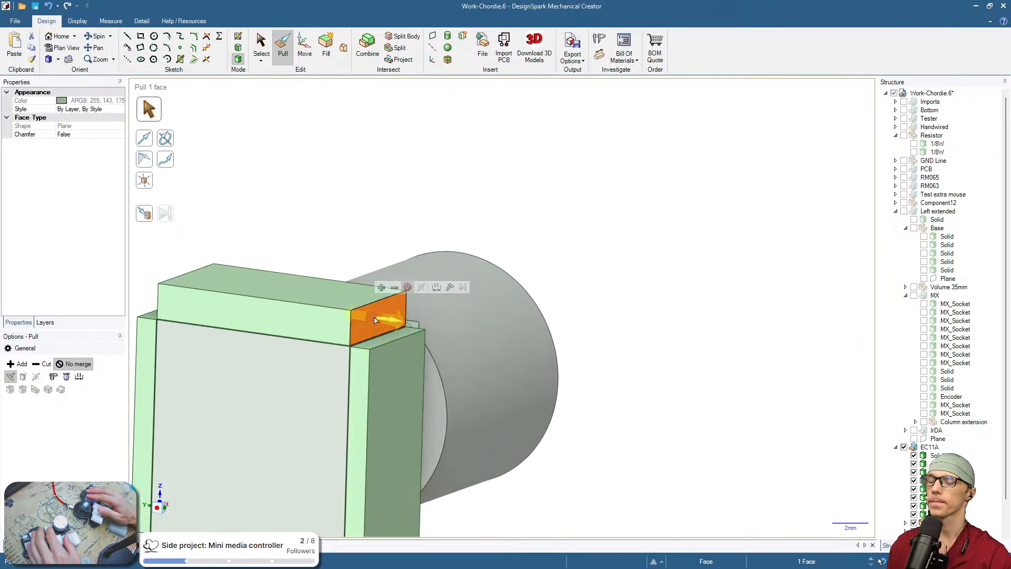
{"action": "key", "text": "u"}
{"action": "left_click", "coordinate": [396, 363]}
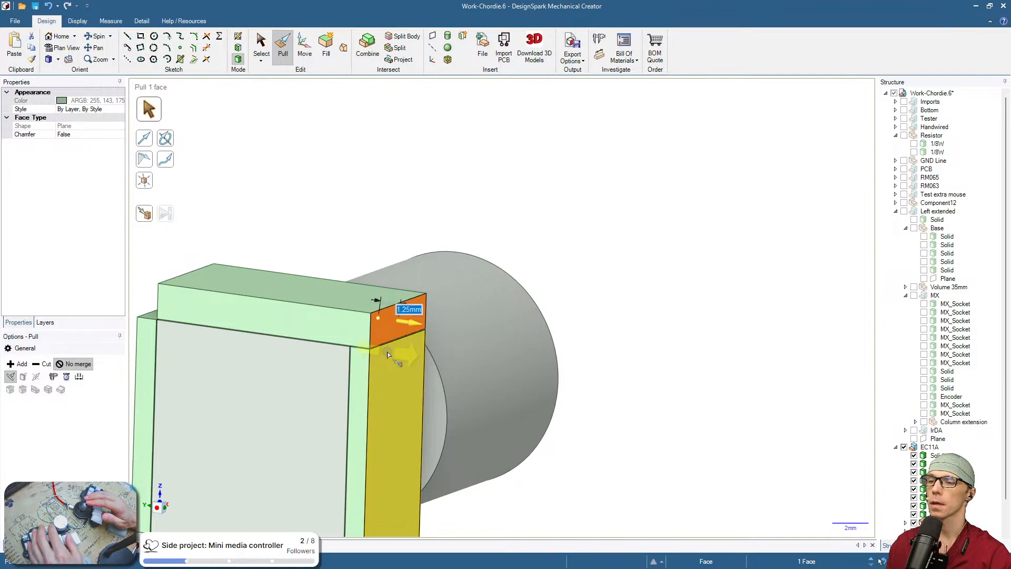
{"action": "middle_click_drag", "start_coordinate": [546, 389], "coordinate": [788, 365]}
{"action": "middle_click_drag", "start_coordinate": [702, 361], "coordinate": [400, 274]}
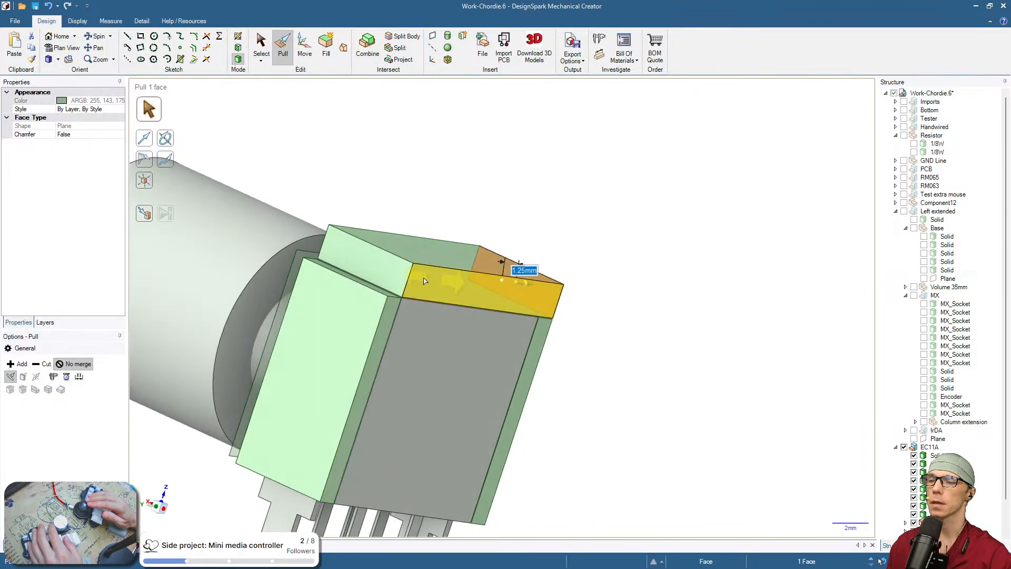
{"action": "key", "text": "u"}
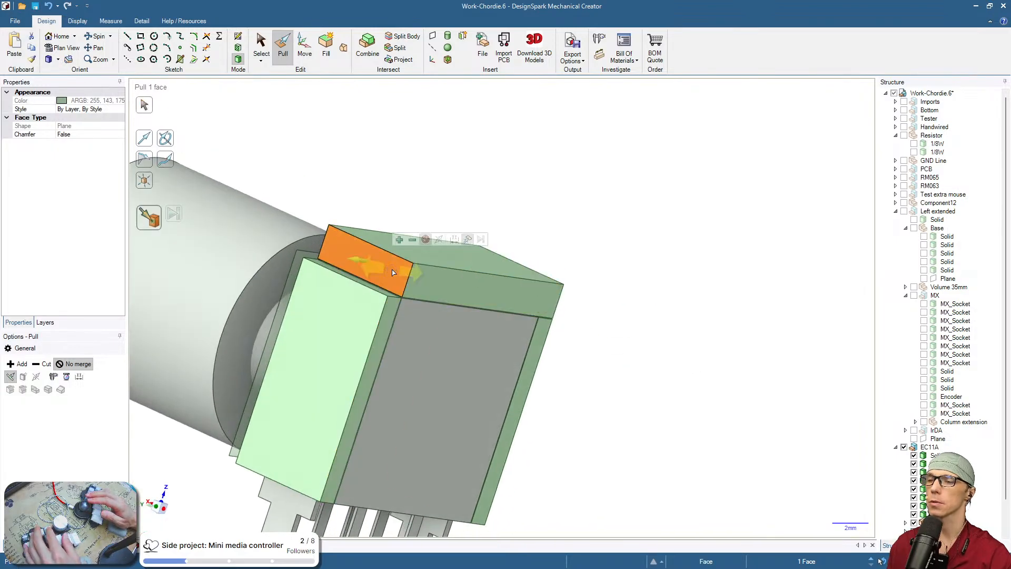
{"action": "key", "text": "Escape"}
{"action": "left_click", "coordinate": [649, 342]}
Extend the top face of one side wall up to the underside of the top block, closing the gap
{"action": "middle_click_drag", "start_coordinate": [649, 343], "coordinate": [532, 283]}
{"action": "scroll", "coordinate": [293, 233], "scroll_direction": "up", "scroll_amount": 8}
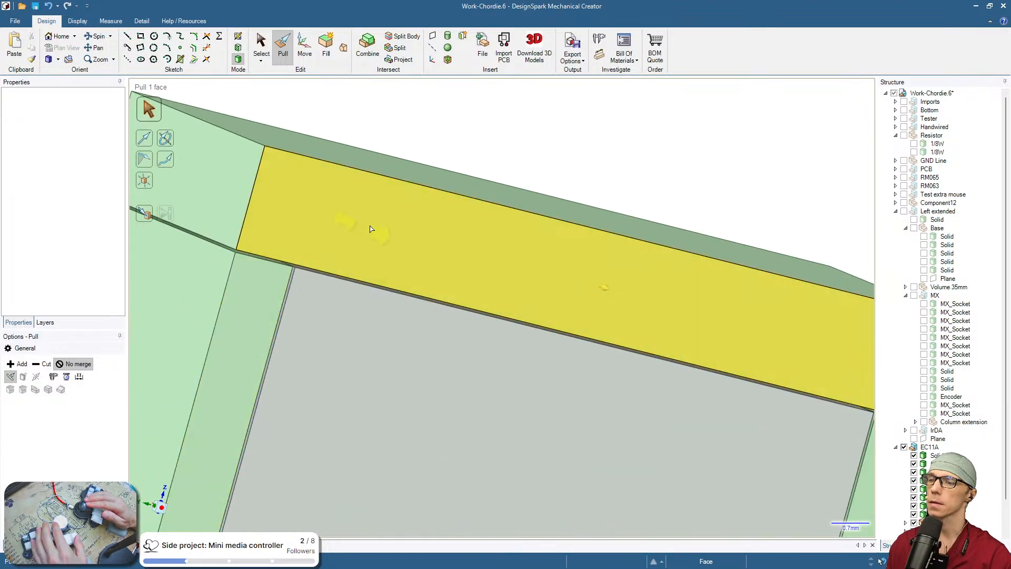
{"action": "middle_click_drag", "start_coordinate": [368, 226], "coordinate": [317, 280]}
{"action": "scroll", "coordinate": [280, 267], "scroll_direction": "up", "scroll_amount": 5}
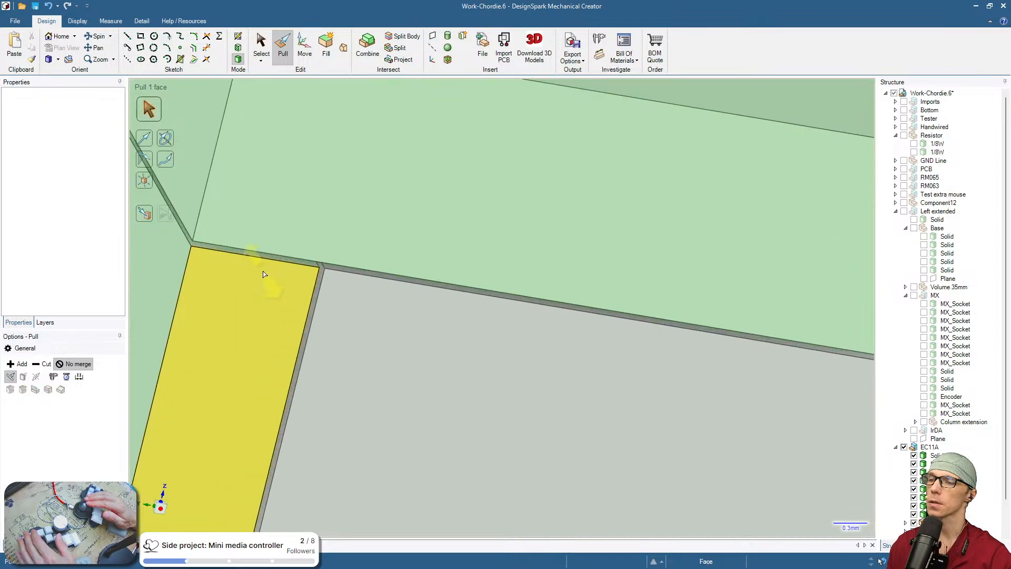
{"action": "left_click", "coordinate": [260, 253]}
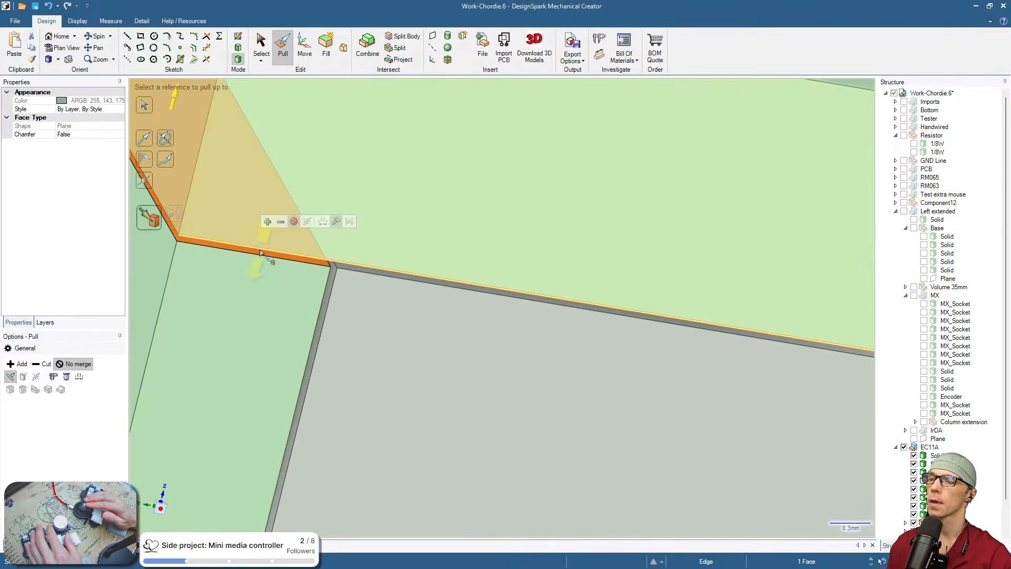
{"action": "left_click_drag", "start_coordinate": [260, 255], "coordinate": [342, 289]}
Extend the top face of the opposite side wall up to the underside of the top block
{"action": "scroll", "coordinate": [295, 268], "scroll_direction": "down", "scroll_amount": 4}
{"action": "middle_click_drag", "start_coordinate": [687, 378], "coordinate": [760, 332]}
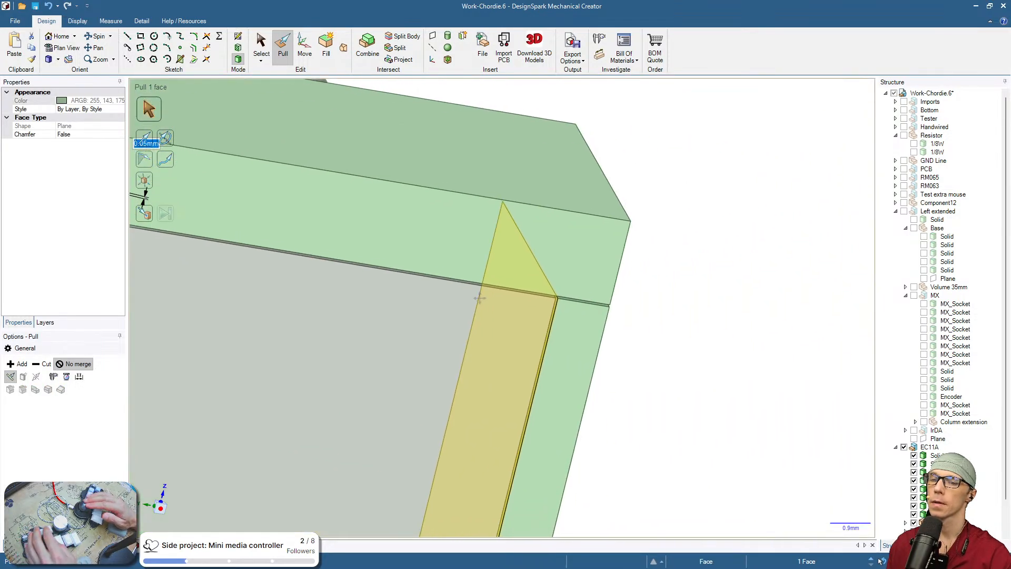
{"action": "left_click", "coordinate": [761, 332]}
{"action": "scroll", "coordinate": [597, 311], "scroll_direction": "up", "scroll_amount": 4}
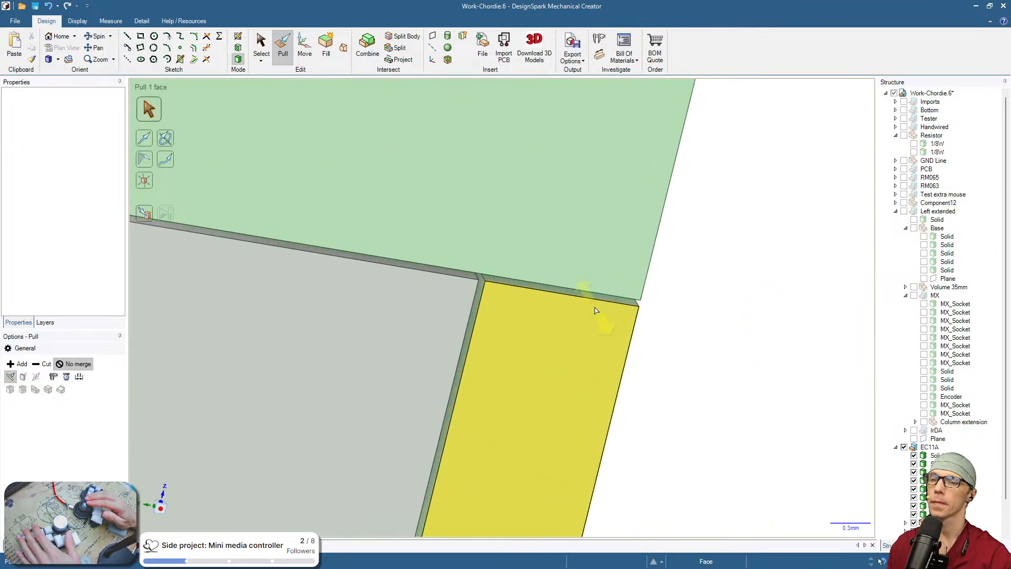
{"action": "left_click", "coordinate": [589, 298]}
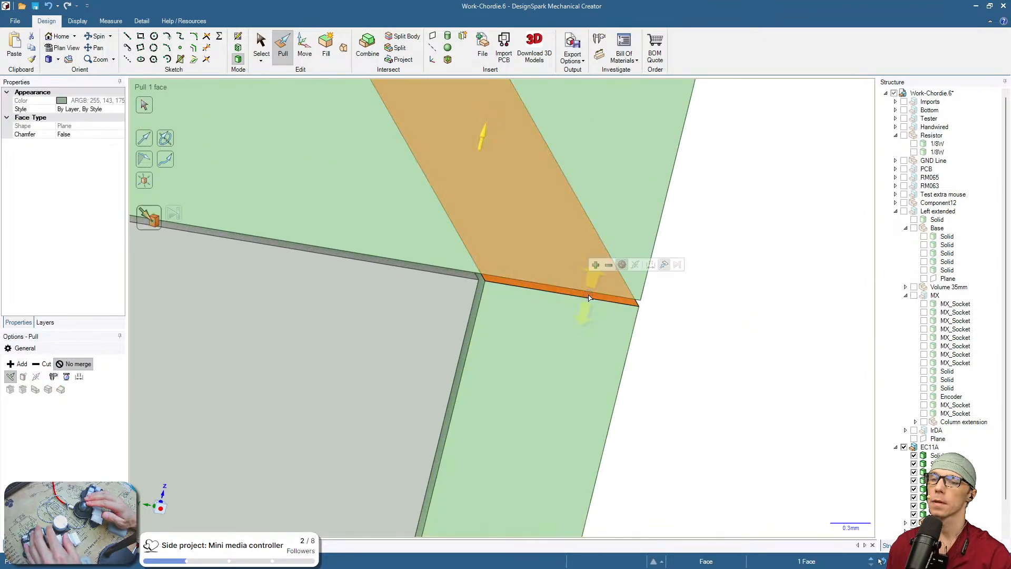
{"action": "left_click", "coordinate": [706, 343]}
{"action": "scroll", "coordinate": [707, 342], "scroll_direction": "down", "scroll_amount": 3}
{"action": "scroll", "coordinate": [708, 343], "scroll_direction": "down", "scroll_amount": 5}
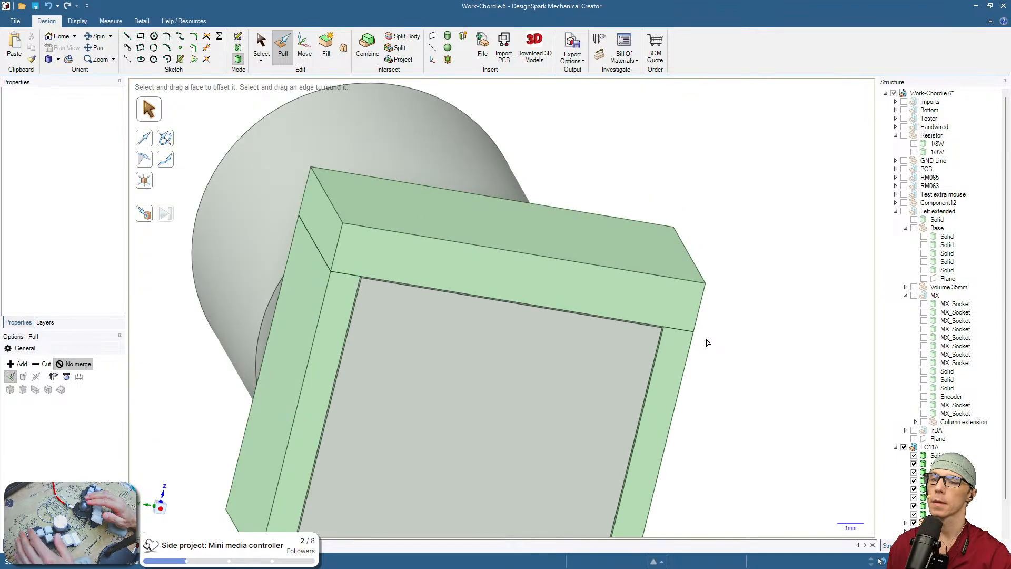
Sketch a 14.6 by 14.15 mm rectangle over the holder's rear outline, corner to corner, and convert it to a surface
{"action": "middle_click_drag", "start_coordinate": [464, 337], "coordinate": [531, 335]}
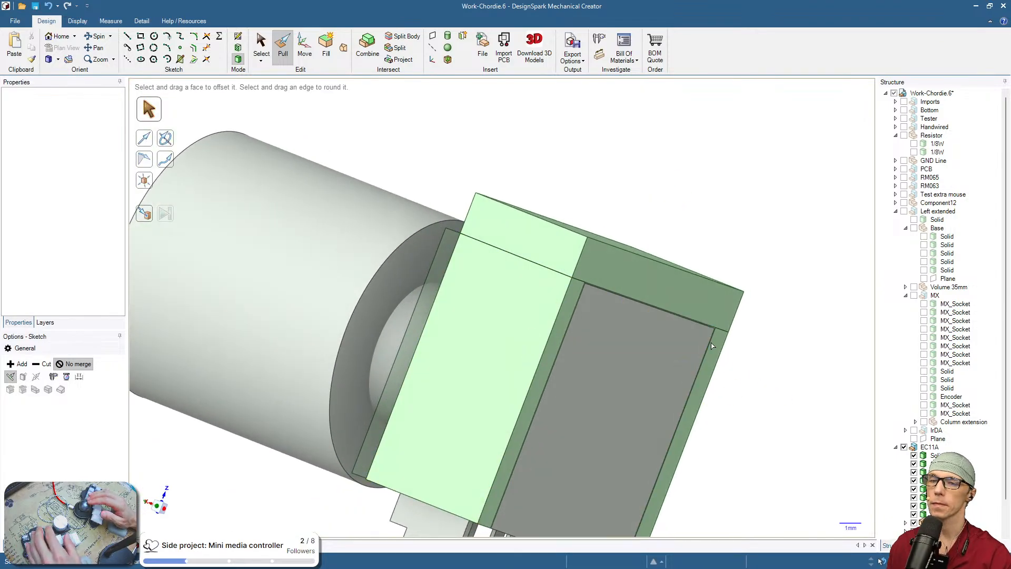
{"action": "key", "text": "r"}
{"action": "left_click", "coordinate": [685, 309]}
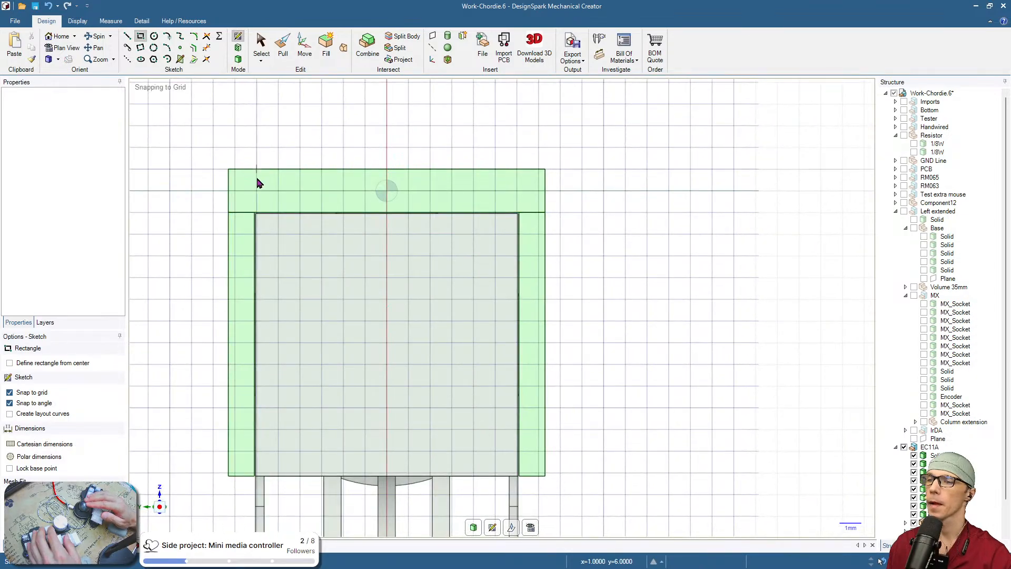
{"action": "left_click", "coordinate": [228, 169]}
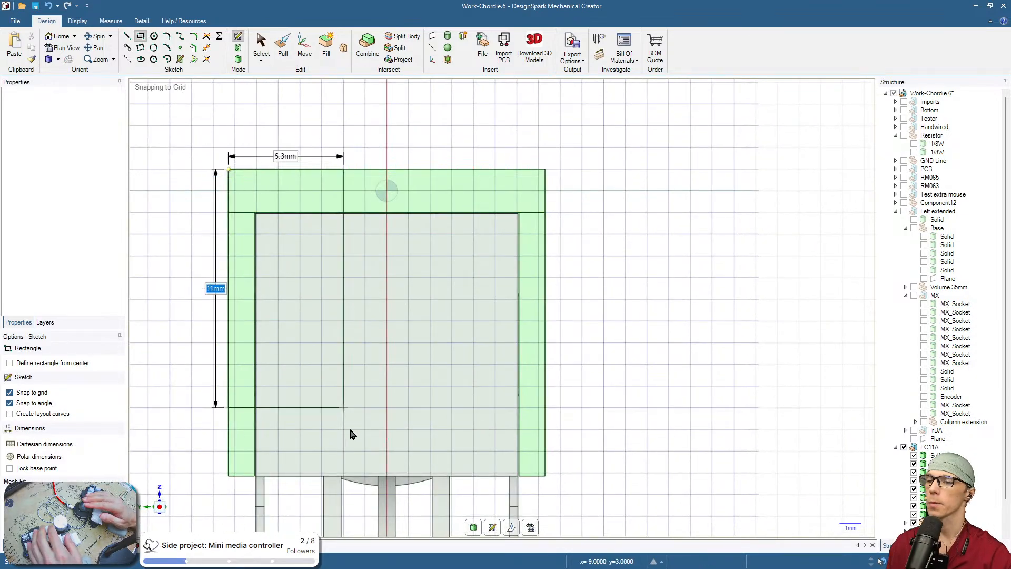
{"action": "left_click", "coordinate": [544, 477]}
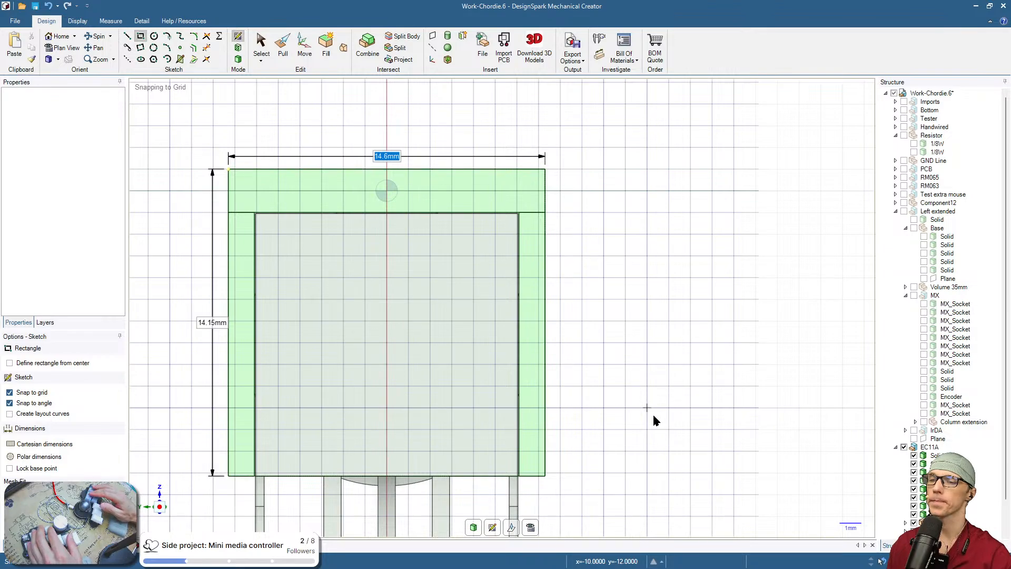
{"action": "key", "text": "p"}
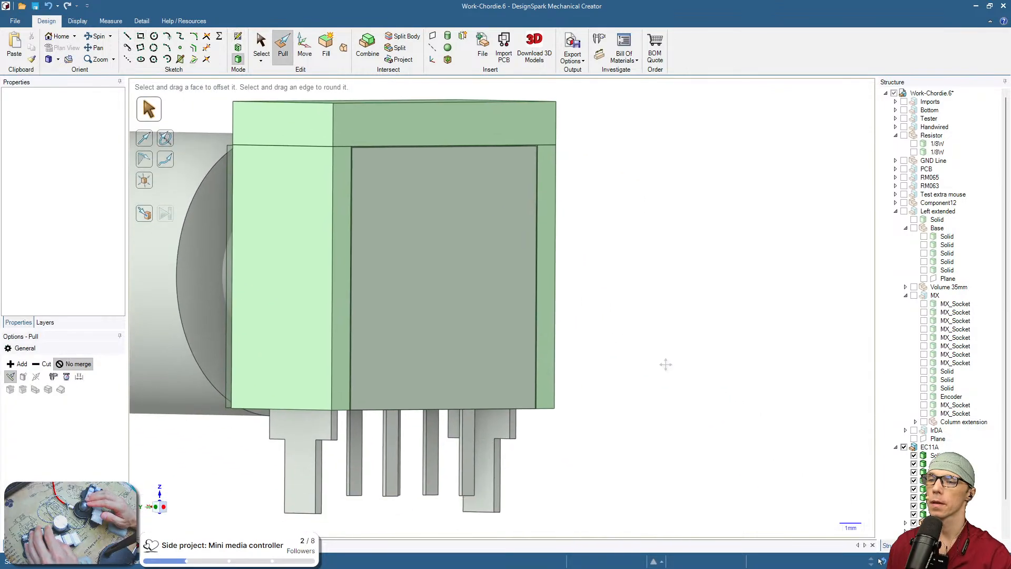
{"action": "left_click", "coordinate": [514, 321]}
{"action": "left_click", "coordinate": [576, 332]}
{"action": "left_click", "coordinate": [545, 337]}
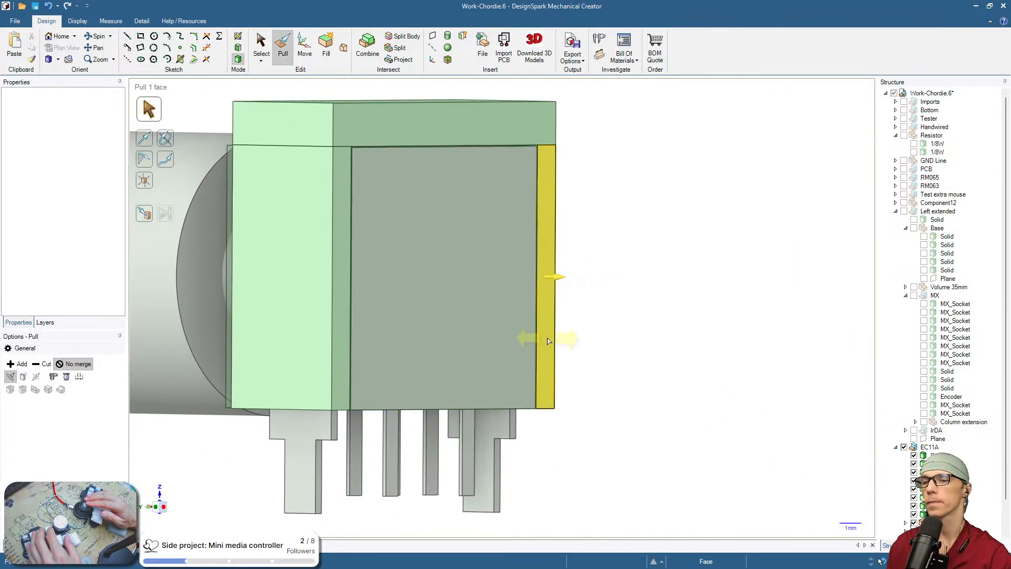
{"action": "left_click", "coordinate": [500, 344]}
{"action": "left_click", "coordinate": [694, 361]}
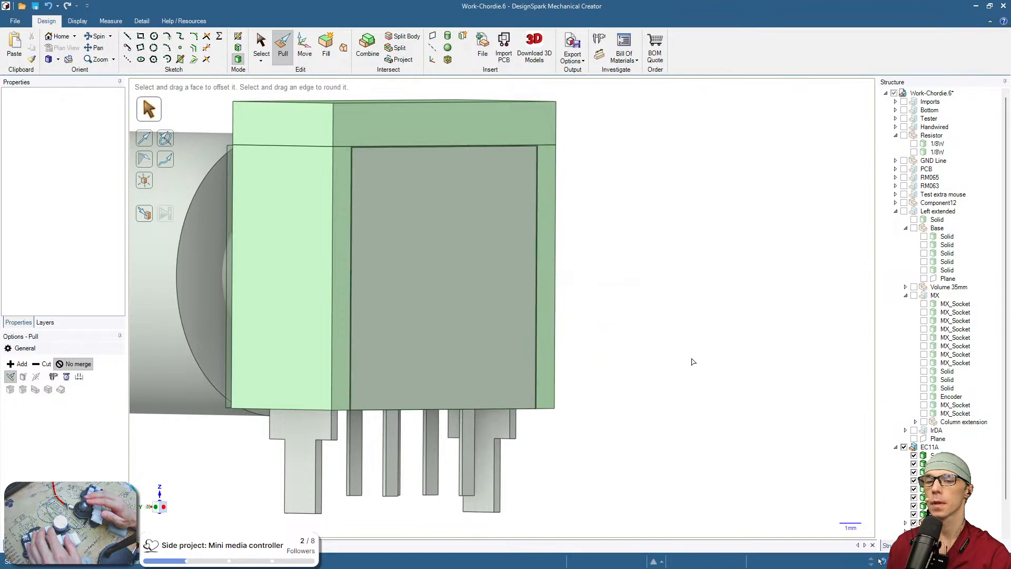
{"action": "middle_click_drag", "start_coordinate": [693, 362], "coordinate": [659, 269], "text": "shift"}
{"action": "left_click", "coordinate": [473, 260]}
{"action": "left_click", "coordinate": [598, 328]}
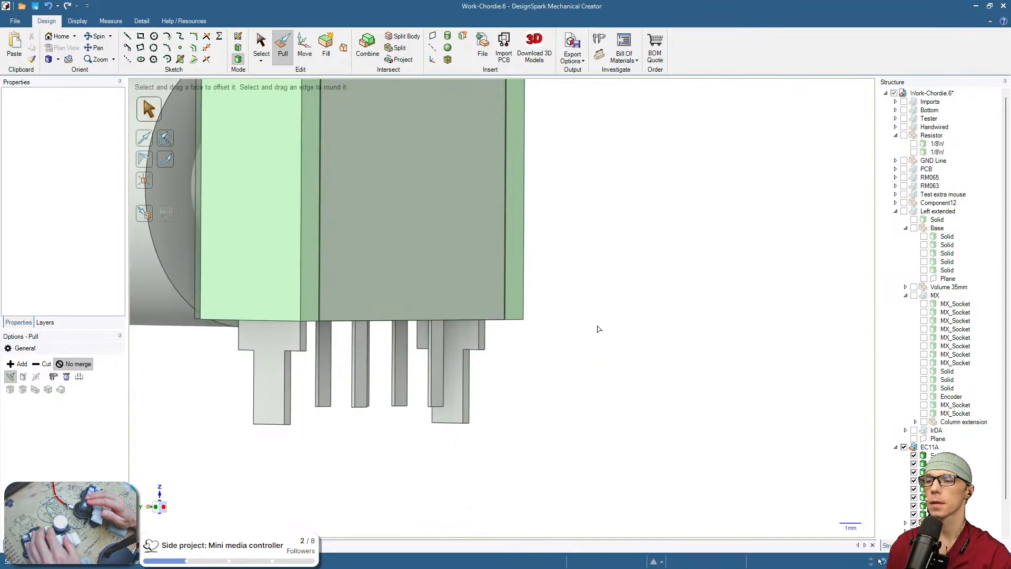
Delete the surface filling the opening between the side walls behind the encoder body
{"action": "scroll", "coordinate": [943, 264], "scroll_direction": "down", "scroll_amount": 1}
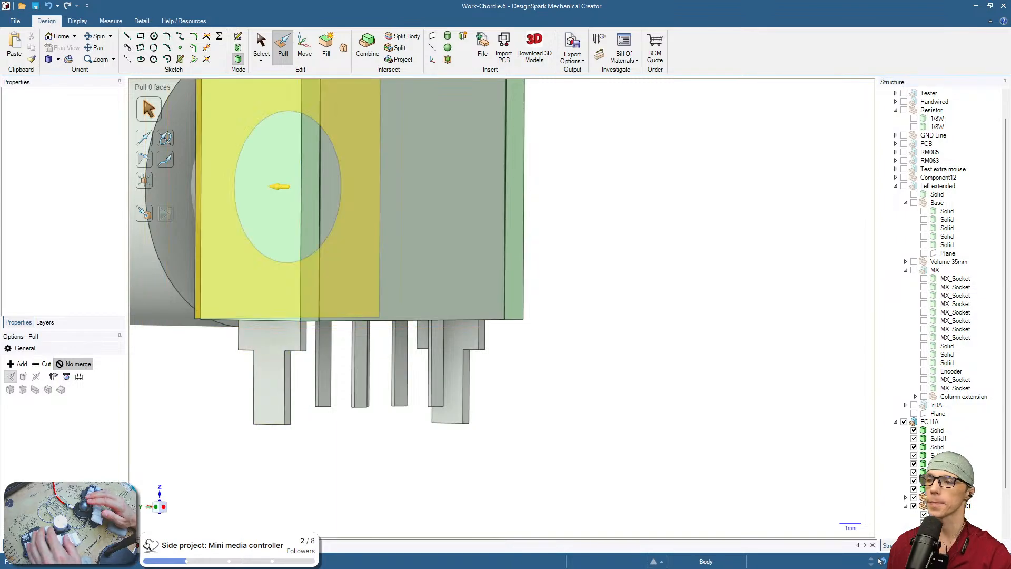
{"action": "scroll", "coordinate": [937, 421], "scroll_direction": "down", "scroll_amount": 2}
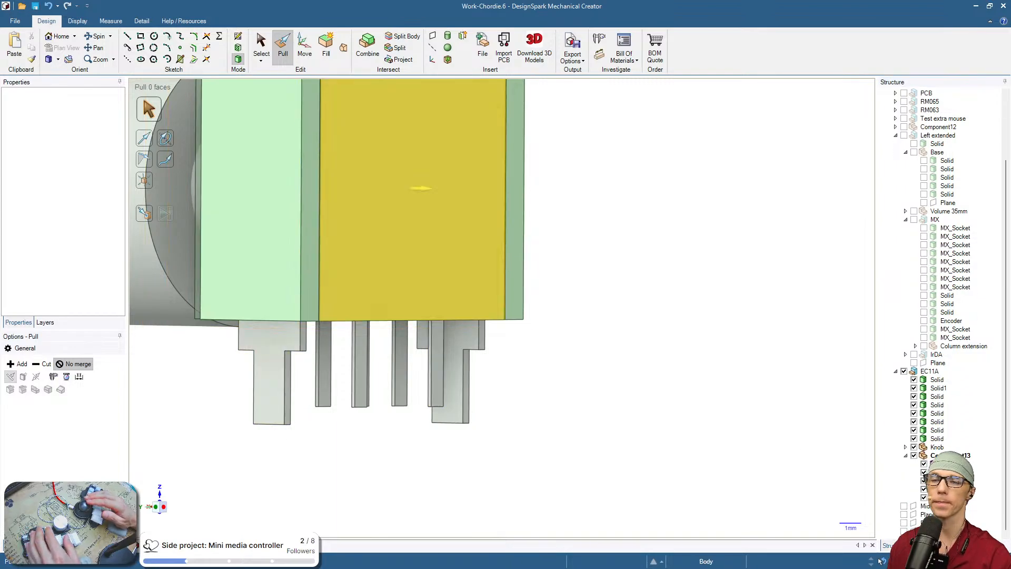
{"action": "left_click", "coordinate": [421, 187]}
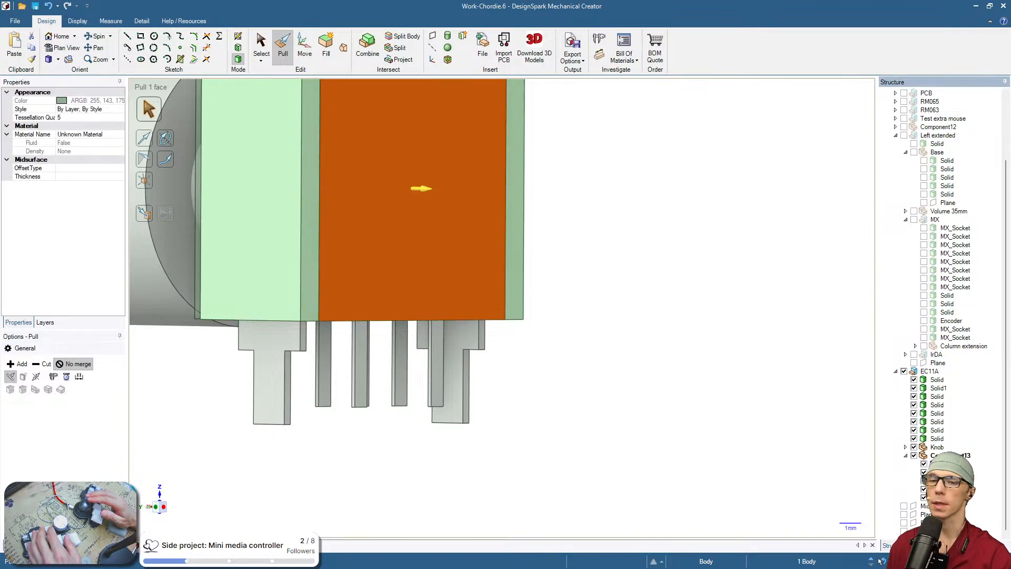
{"action": "left_click", "coordinate": [681, 364]}
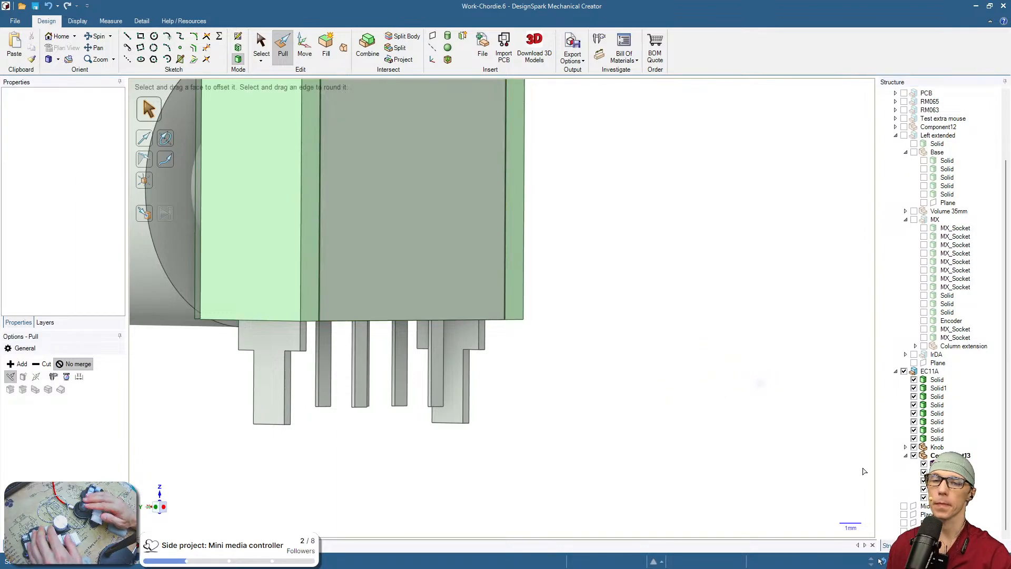
{"action": "left_click", "coordinate": [946, 498]}
{"action": "key", "text": "Delete"}
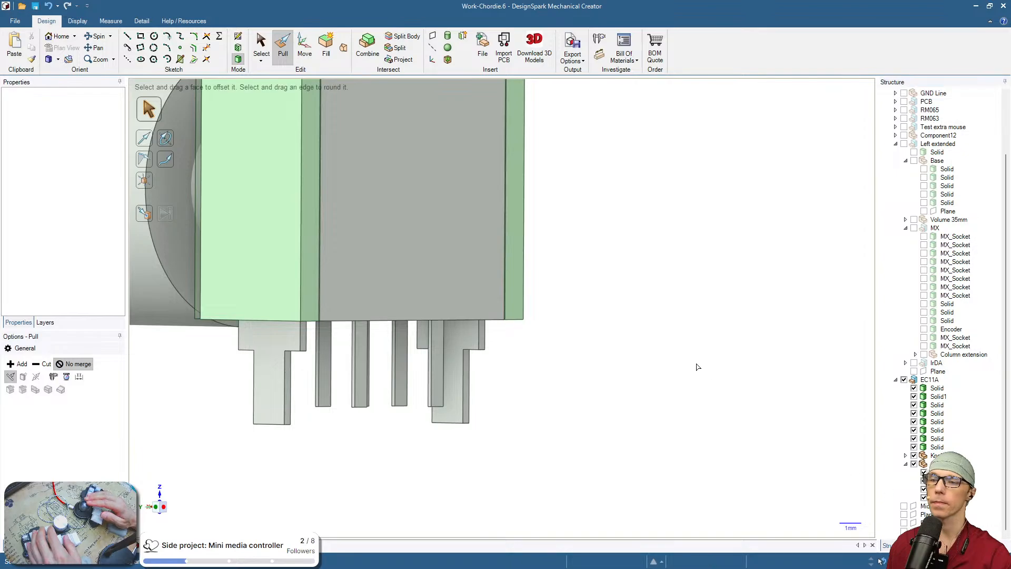
Examine the holder walls around the encoder body from several sides and check which bodies belong to the holder's component
{"action": "middle_click_drag", "start_coordinate": [718, 407], "coordinate": [624, 408]}
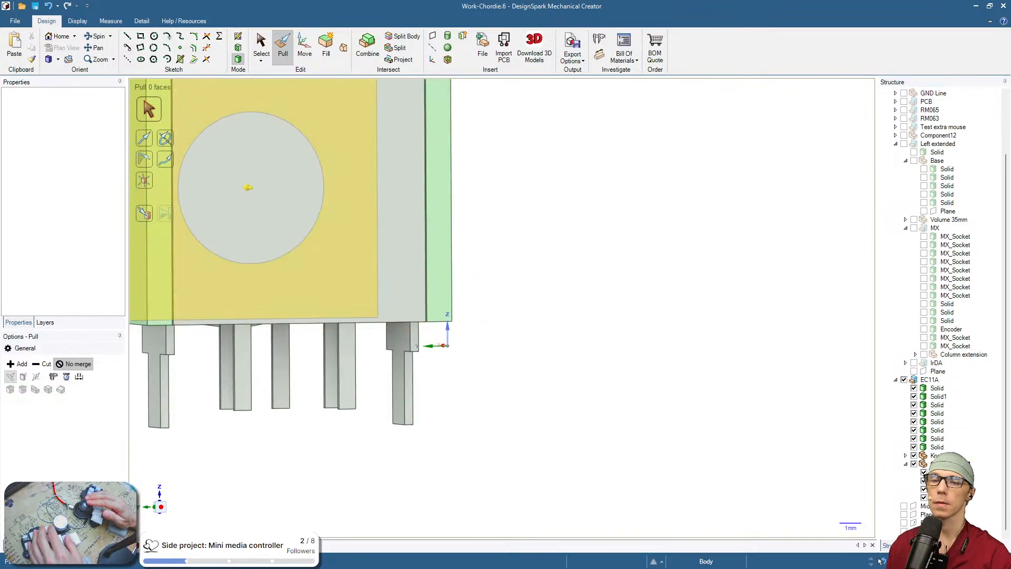
{"action": "scroll", "coordinate": [708, 397], "scroll_direction": "down", "scroll_amount": 4}
{"action": "middle_click_drag", "start_coordinate": [709, 397], "coordinate": [474, 304]}
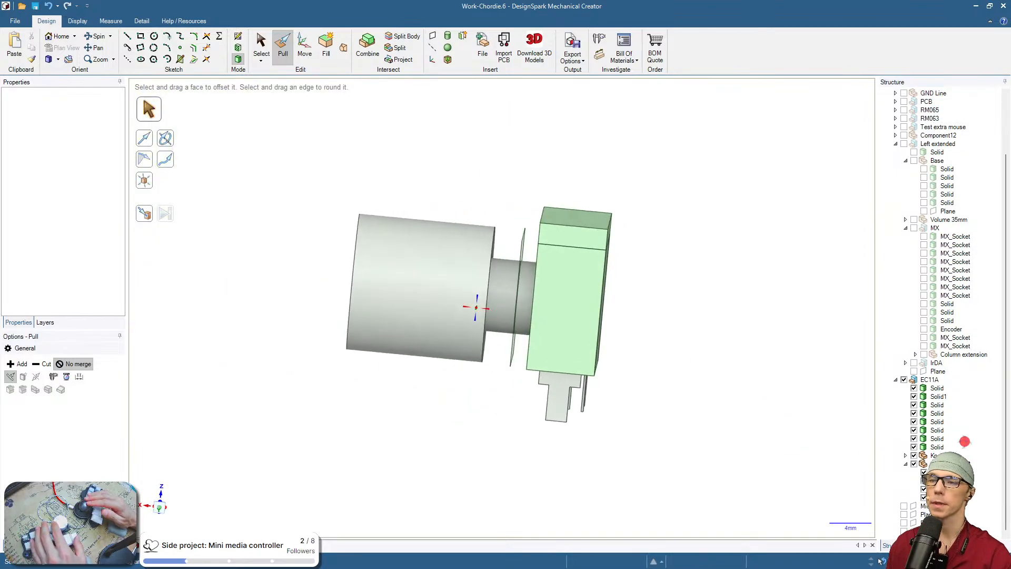
{"action": "left_click", "coordinate": [510, 289]}
{"action": "middle_click_drag", "start_coordinate": [683, 409], "coordinate": [469, 371]}
{"action": "left_click", "coordinate": [627, 400]}
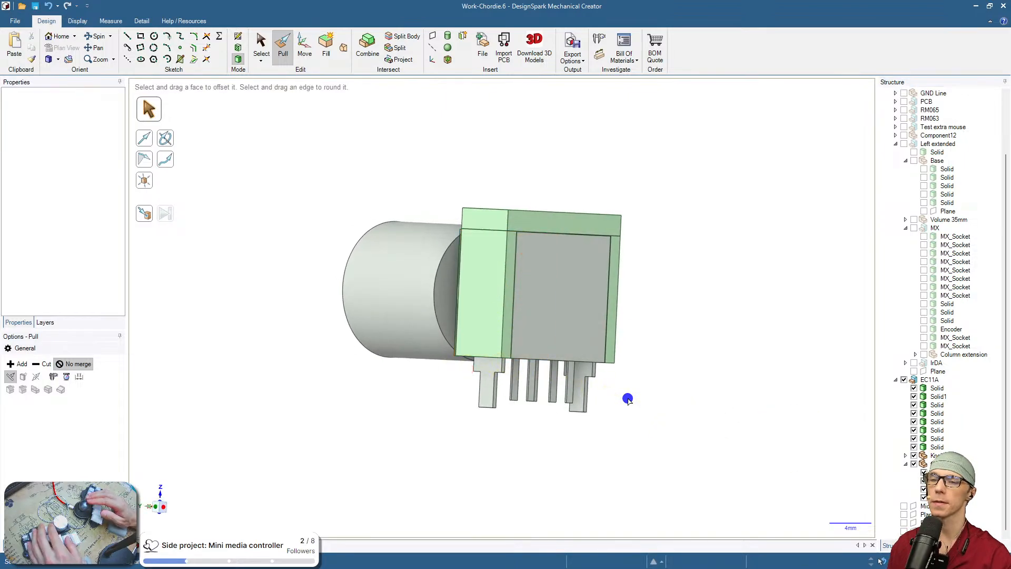
{"action": "left_click", "coordinate": [950, 464]}
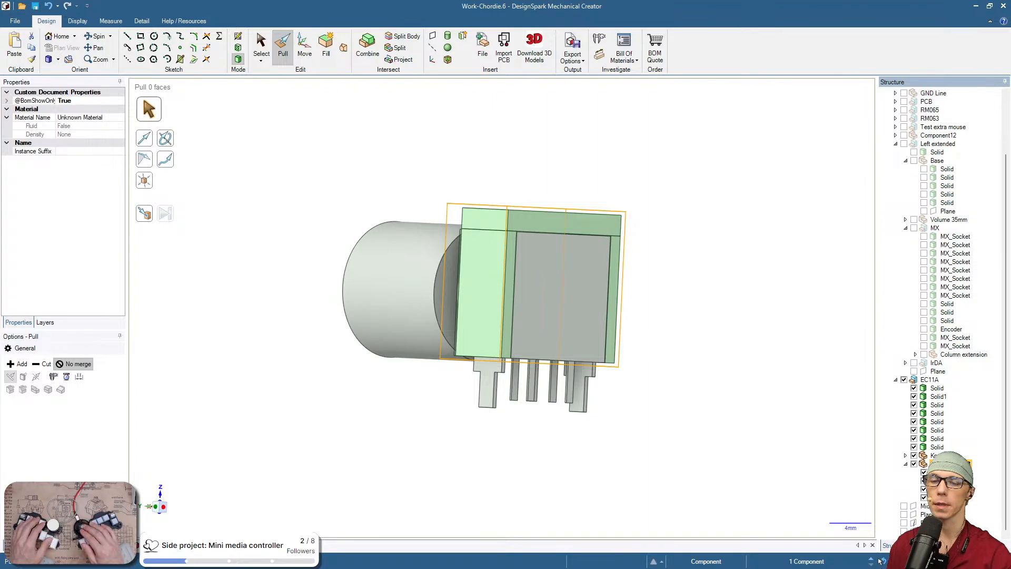
{"action": "left_click", "coordinate": [682, 284]}
{"action": "left_click", "coordinate": [573, 343]}
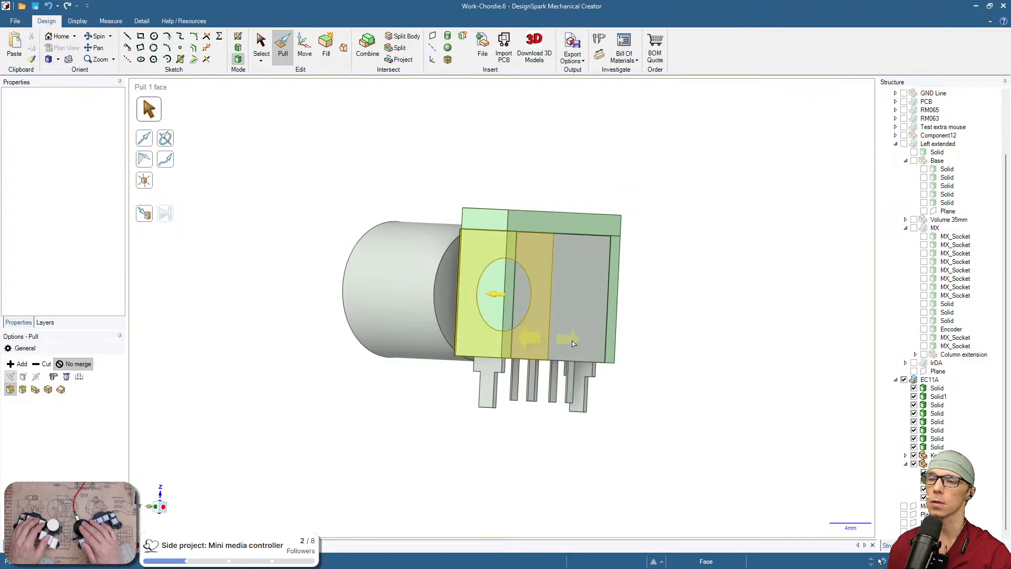
{"action": "key", "text": "Escape"}
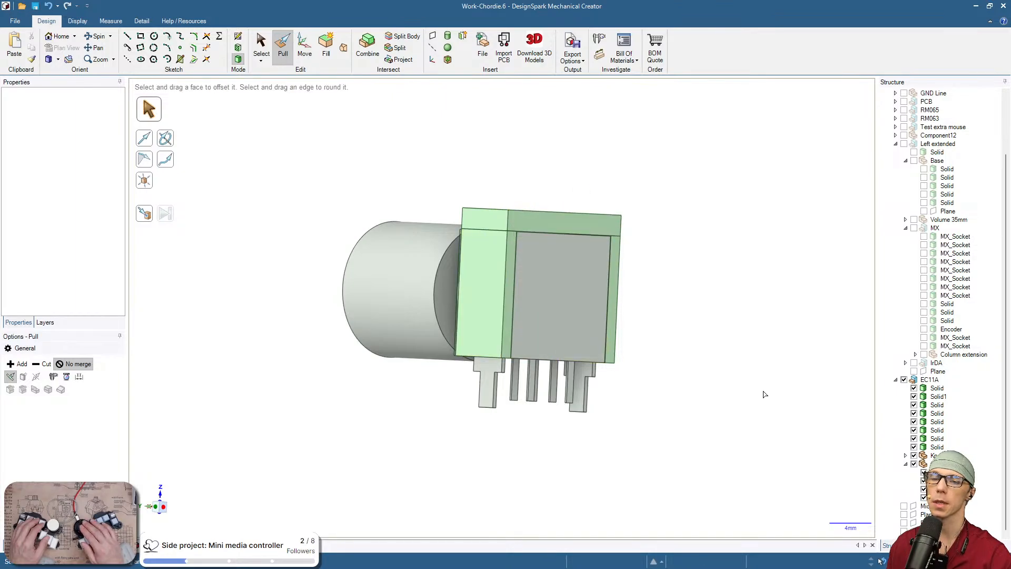
{"action": "left_click", "coordinate": [545, 258]}
{"action": "left_click", "coordinate": [529, 225]}
{"action": "left_click", "coordinate": [511, 286]}
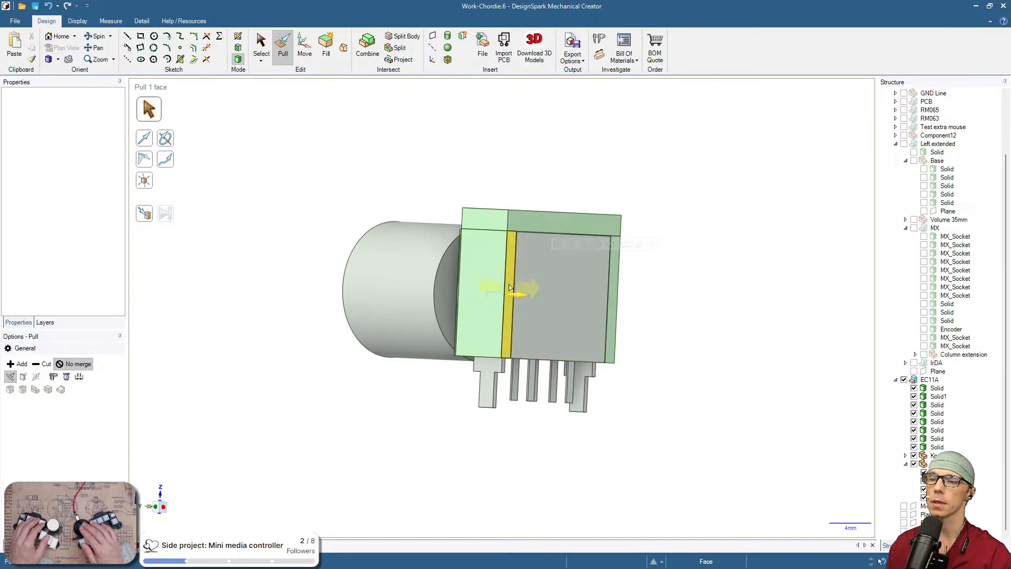
{"action": "left_click", "coordinate": [522, 262]}
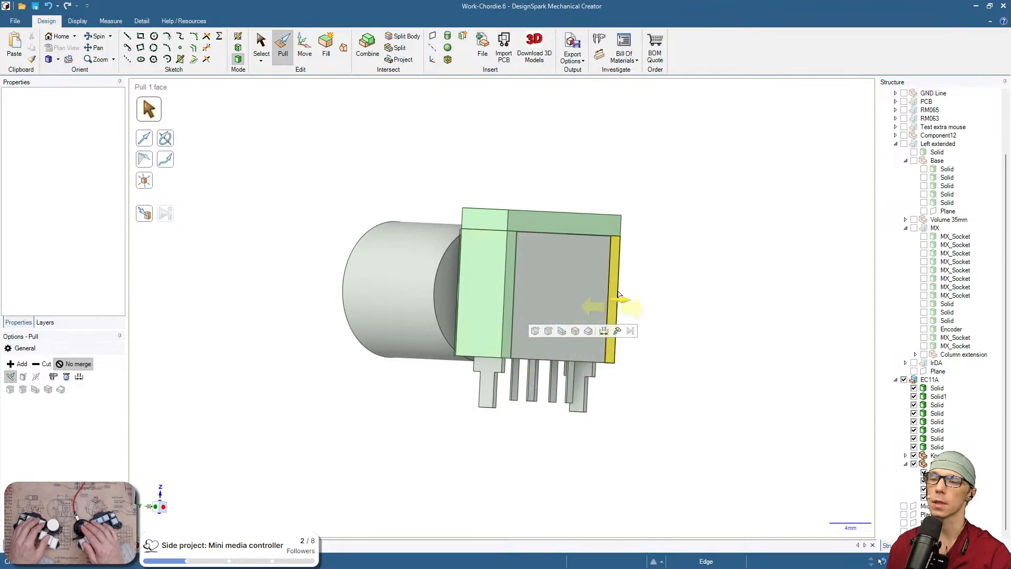
{"action": "key", "text": "Escape"}
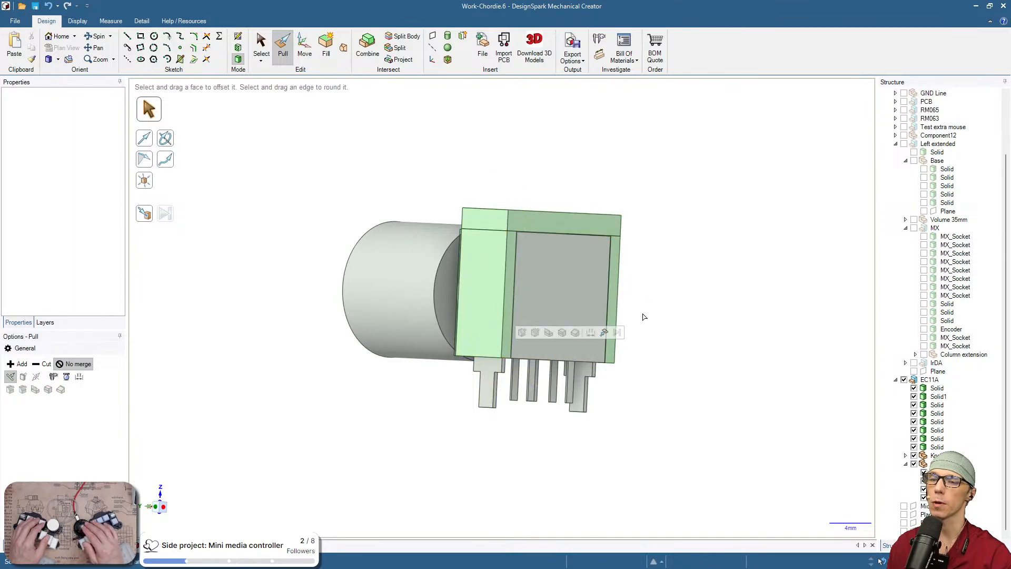
Create a new component inside the holder's component
{"action": "left_click", "coordinate": [942, 464]}
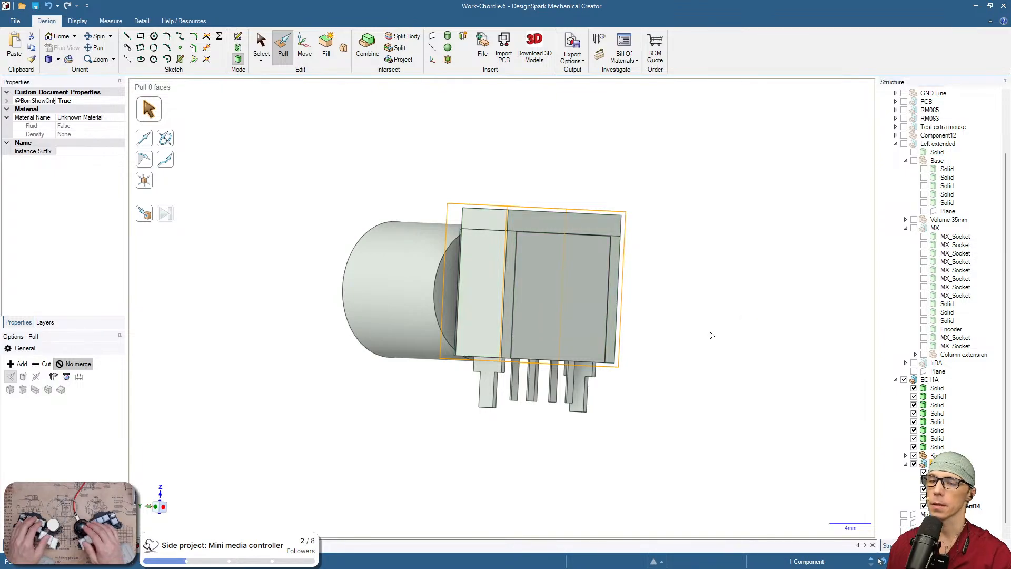
Sketch a 14.6 by 19 mm rectangle on the holder's rear plane, starting at the upper wall's outer corner and extending down past the encoder pins
{"action": "key", "text": "r"}
{"action": "left_click", "coordinate": [551, 223]}
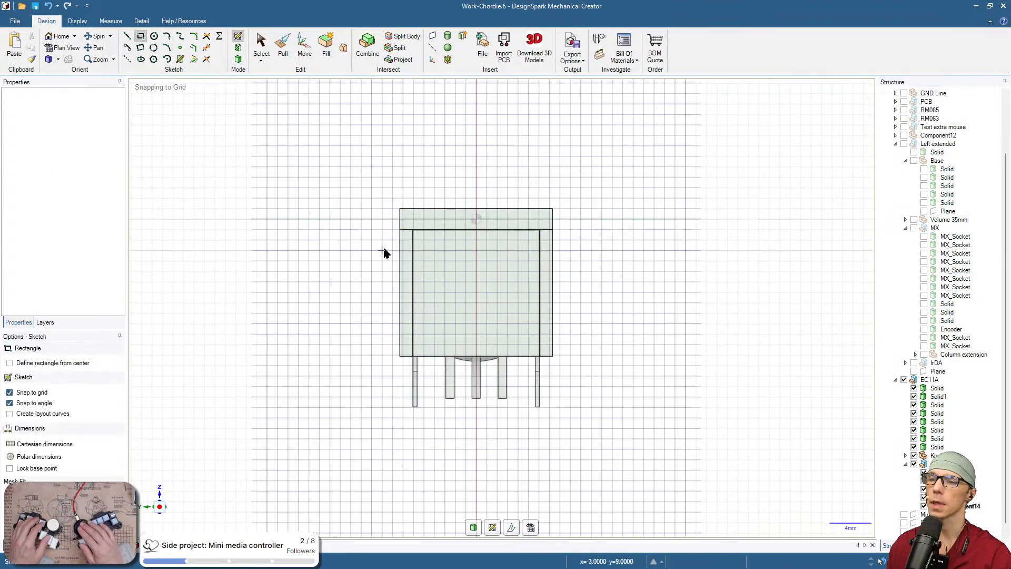
{"action": "left_click", "coordinate": [400, 209]}
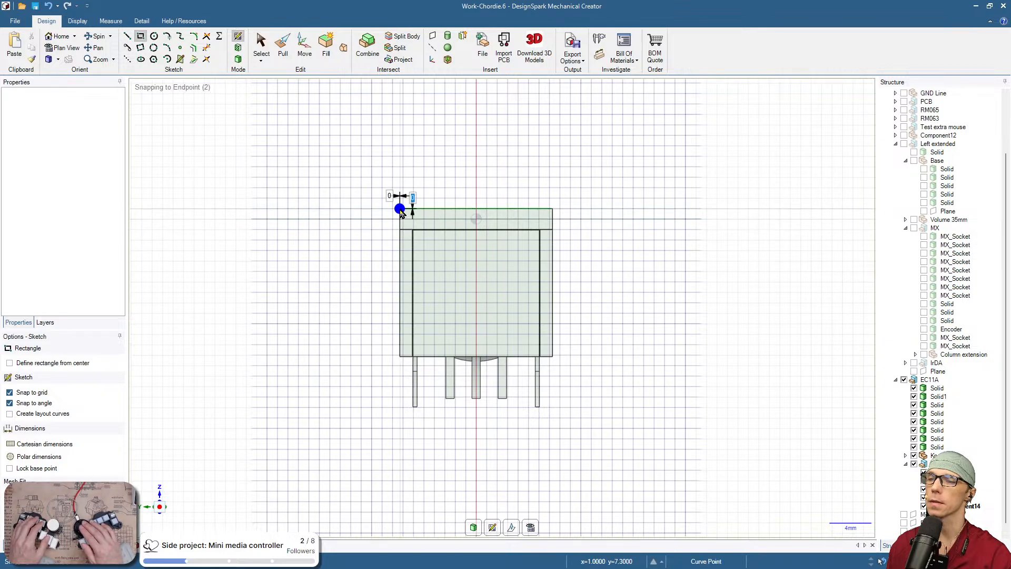
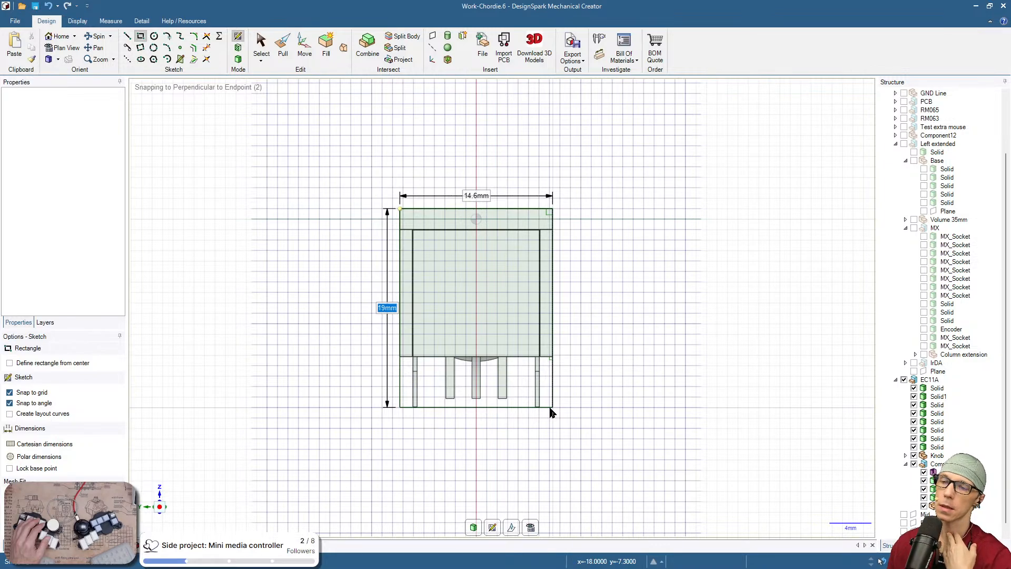
{"action": "key", "text": "Tab"}
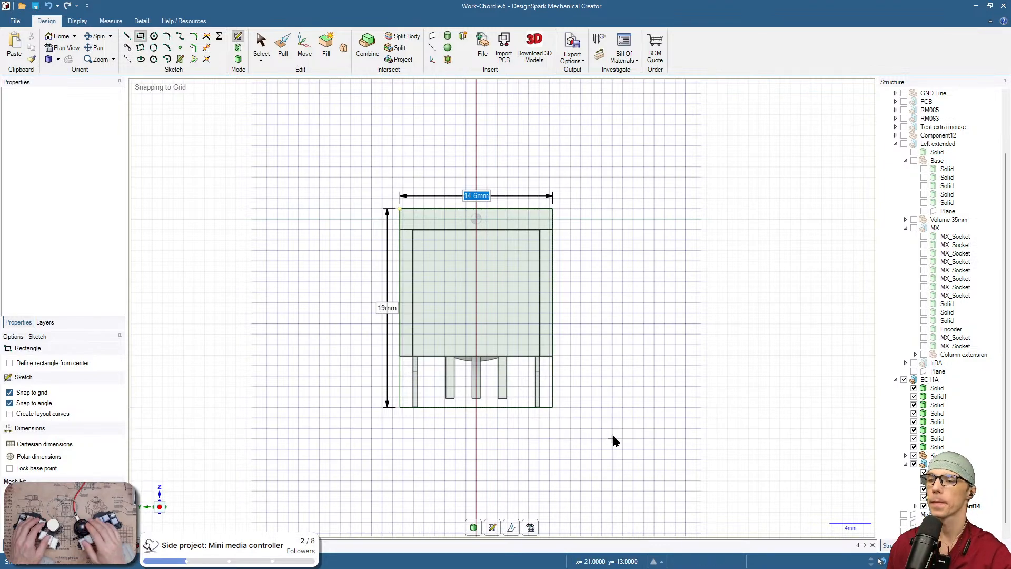
{"action": "key", "text": "Return"}
Turn the rear rectangle into a surface and pull it outward into a 1.2 mm thick plate
{"action": "key", "text": "p"}
{"action": "middle_click_drag", "start_coordinate": [606, 408], "coordinate": [831, 380]}
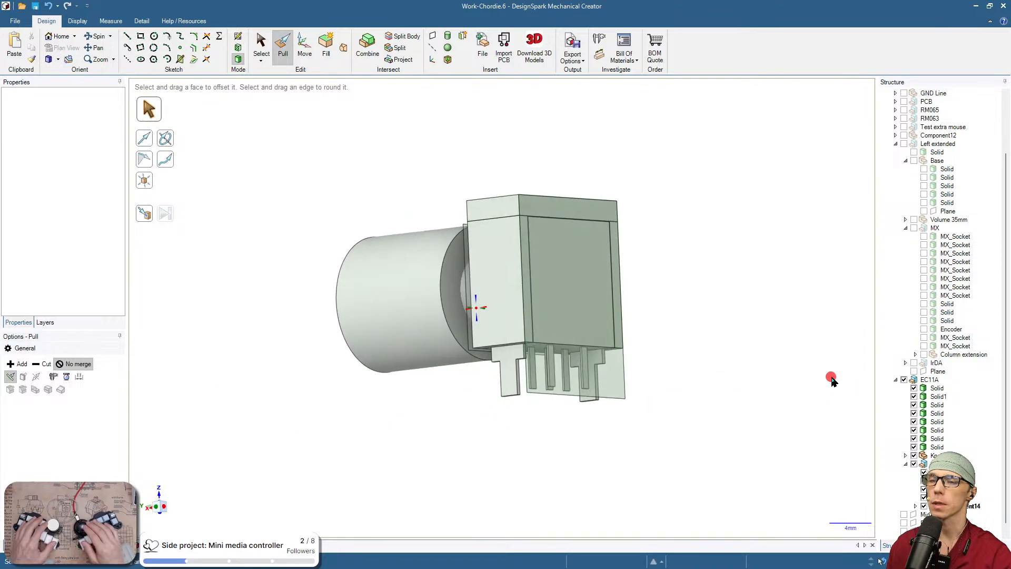
{"action": "left_click", "coordinate": [595, 347]}
{"action": "left_click", "coordinate": [593, 350]}
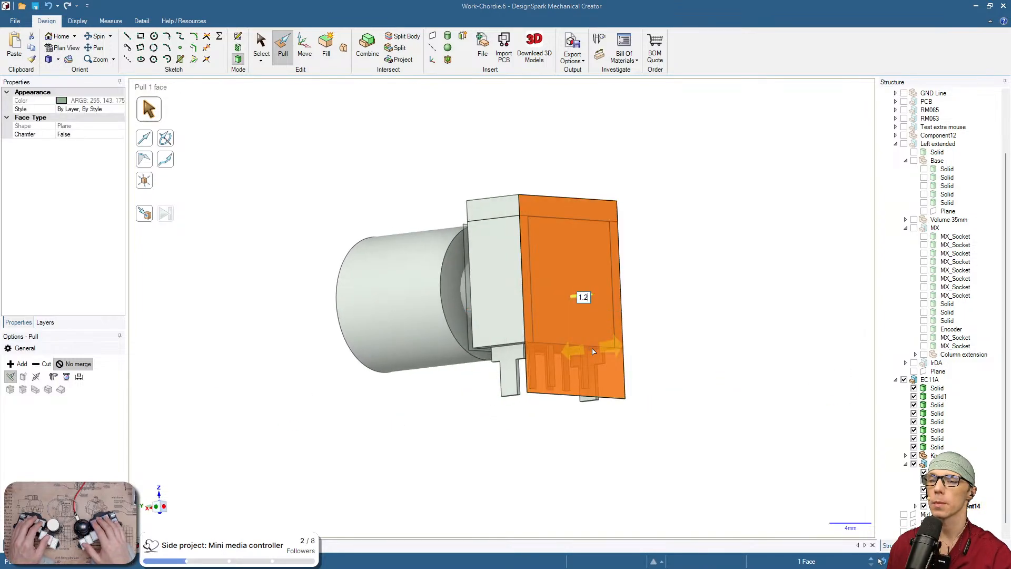
{"action": "left_click_drag", "start_coordinate": [593, 351], "coordinate": [706, 299]}
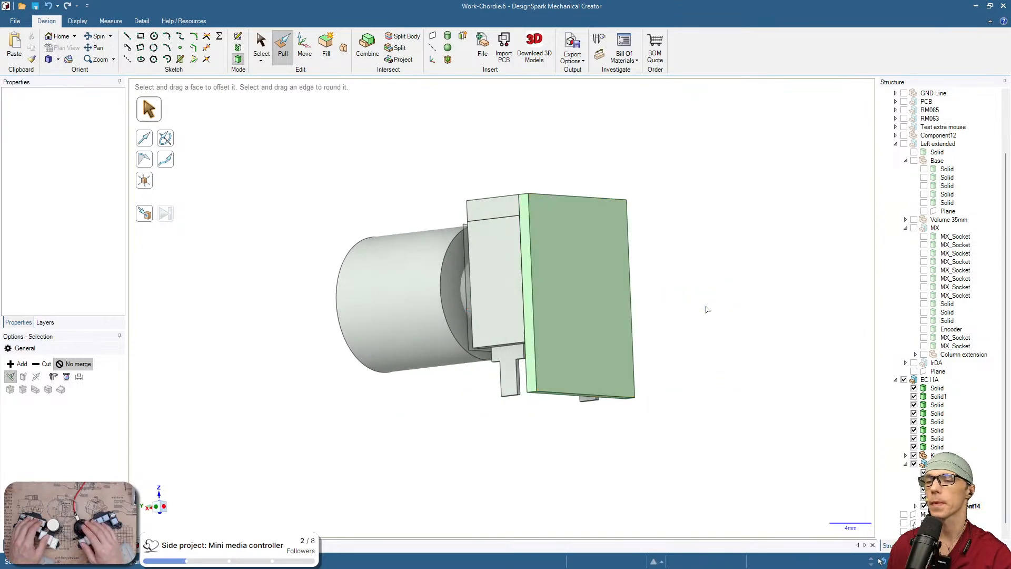
Move the whole rear plate body 0.05 mm away from the back of the encoder
{"action": "key", "text": "s"}
{"action": "triple_click", "coordinate": [591, 347]}
{"action": "key", "text": "m"}
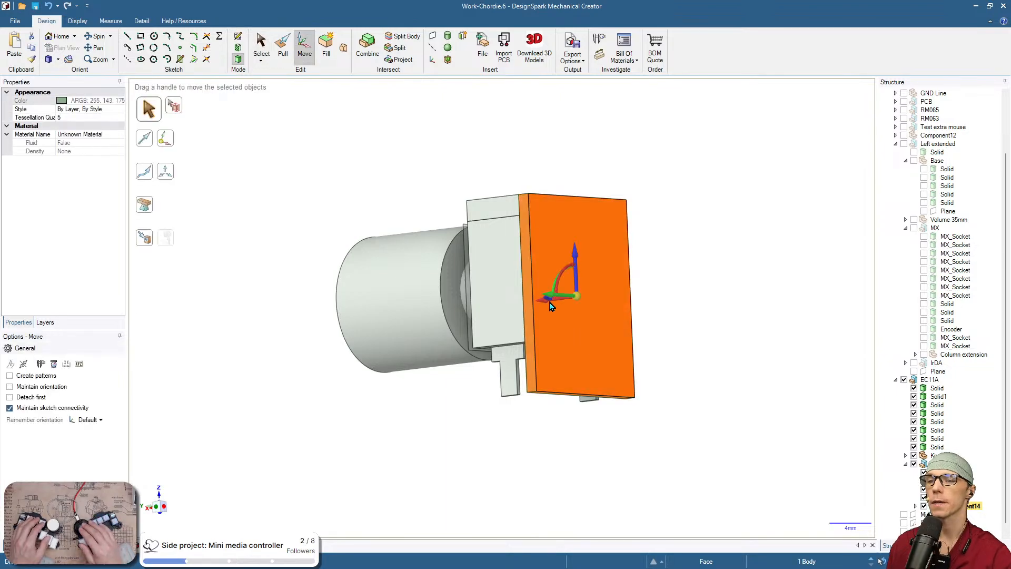
{"action": "middle_click_drag", "start_coordinate": [558, 370], "coordinate": [552, 327]}
{"action": "left_click", "coordinate": [501, 317]}
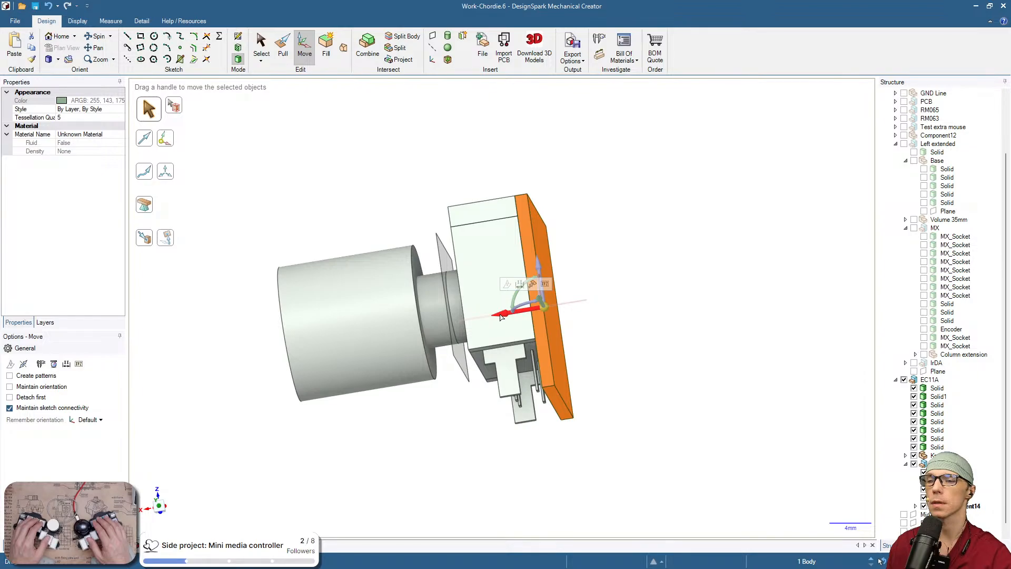
{"action": "type", "text": "-"}
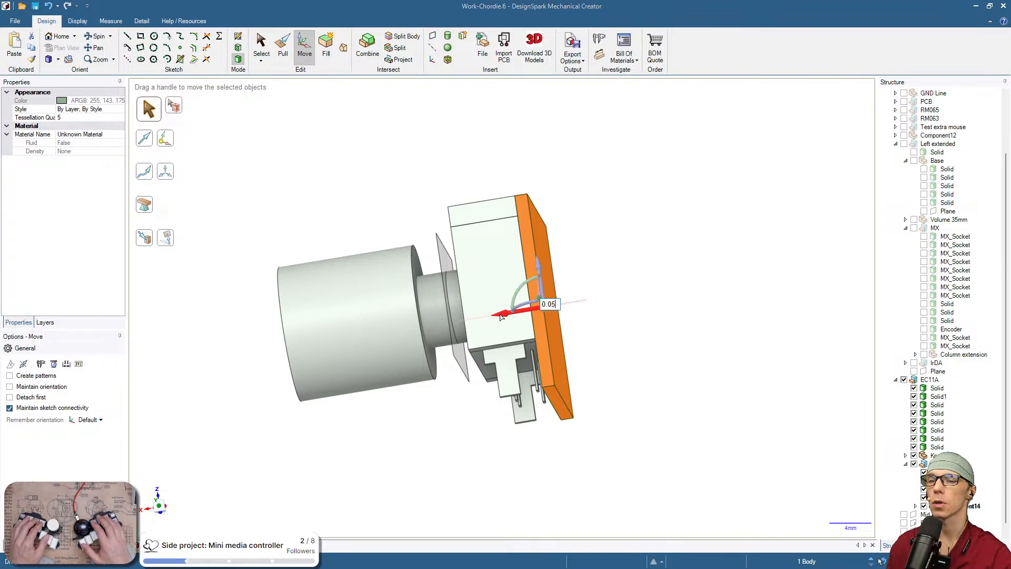
{"action": "key", "text": "Return"}
{"action": "left_click", "coordinate": [610, 303]}
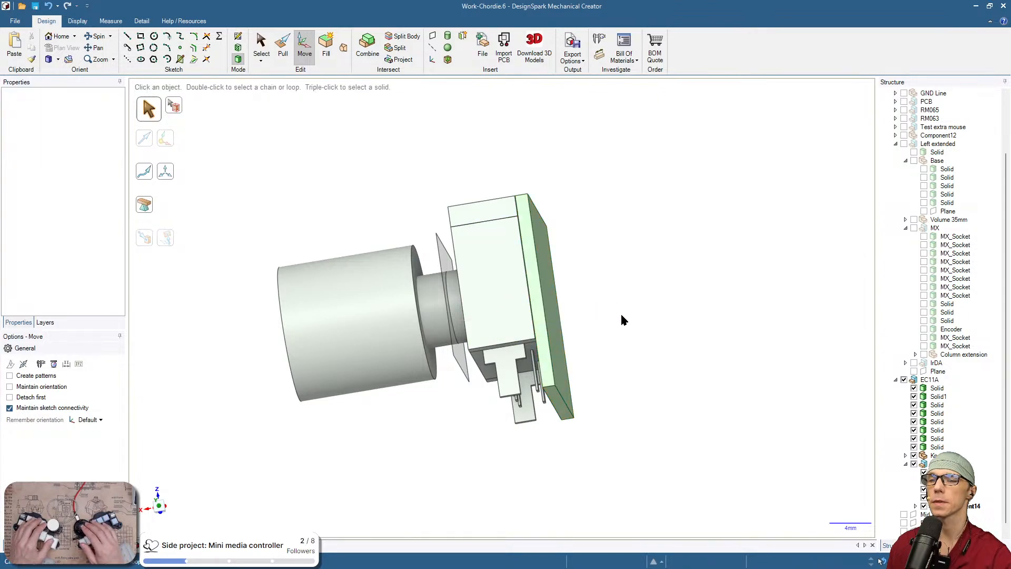
Extend the upper wall's rear face up to the inner face of the rear plate to close the gap
{"action": "scroll", "coordinate": [521, 245], "scroll_direction": "up", "scroll_amount": 1}
{"action": "scroll", "coordinate": [521, 245], "scroll_direction": "up", "scroll_amount": 5}
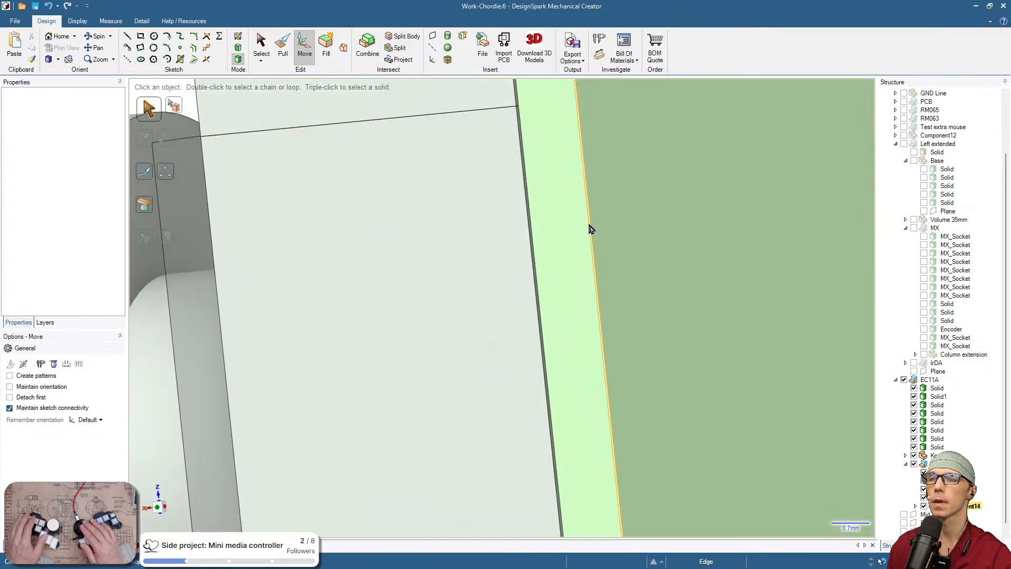
{"action": "scroll", "coordinate": [523, 124], "scroll_direction": "up", "scroll_amount": 3}
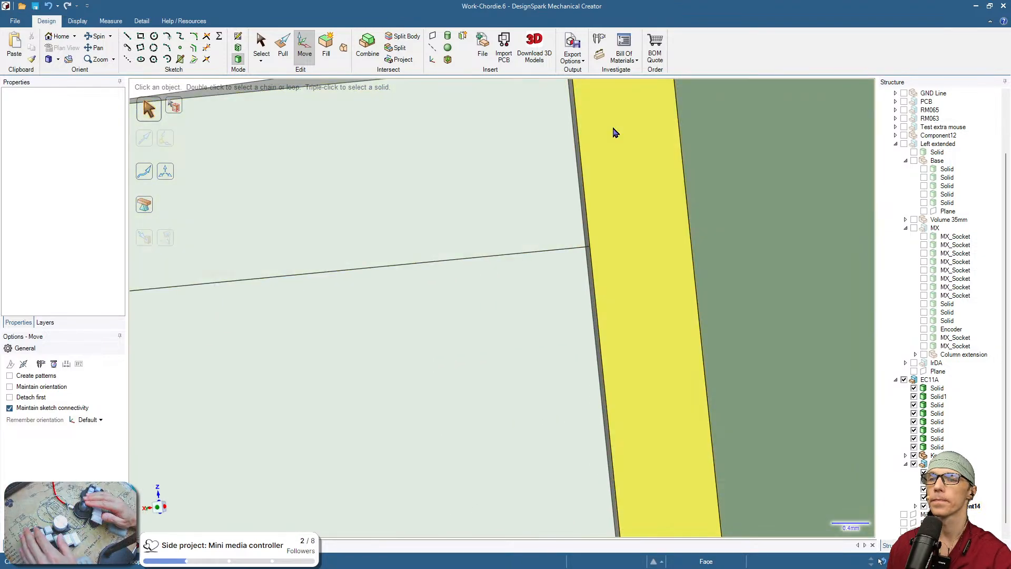
{"action": "middle_click_drag", "start_coordinate": [613, 128], "coordinate": [539, 303], "text": "shift"}
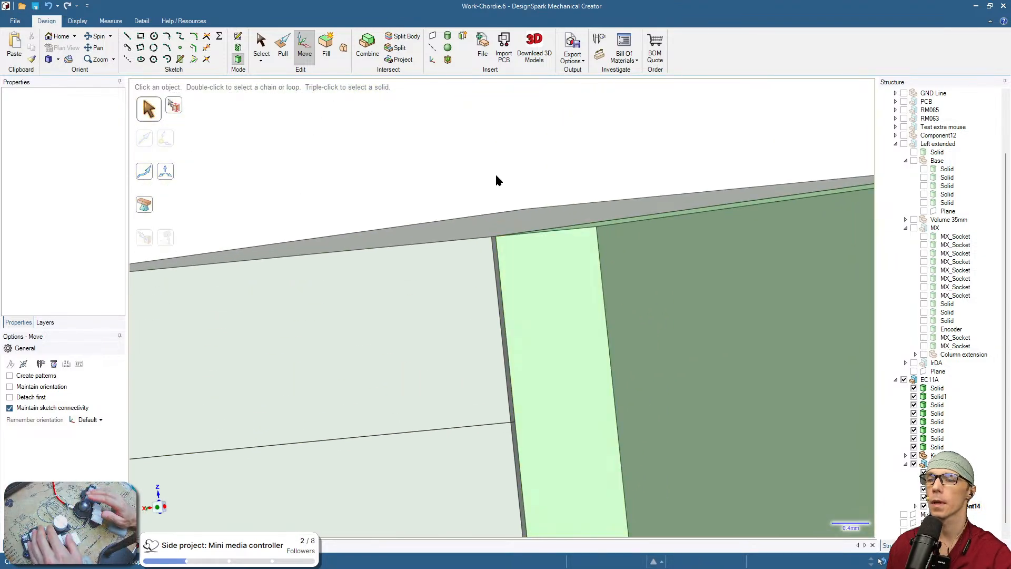
{"action": "middle_click_drag", "start_coordinate": [496, 181], "coordinate": [495, 264]}
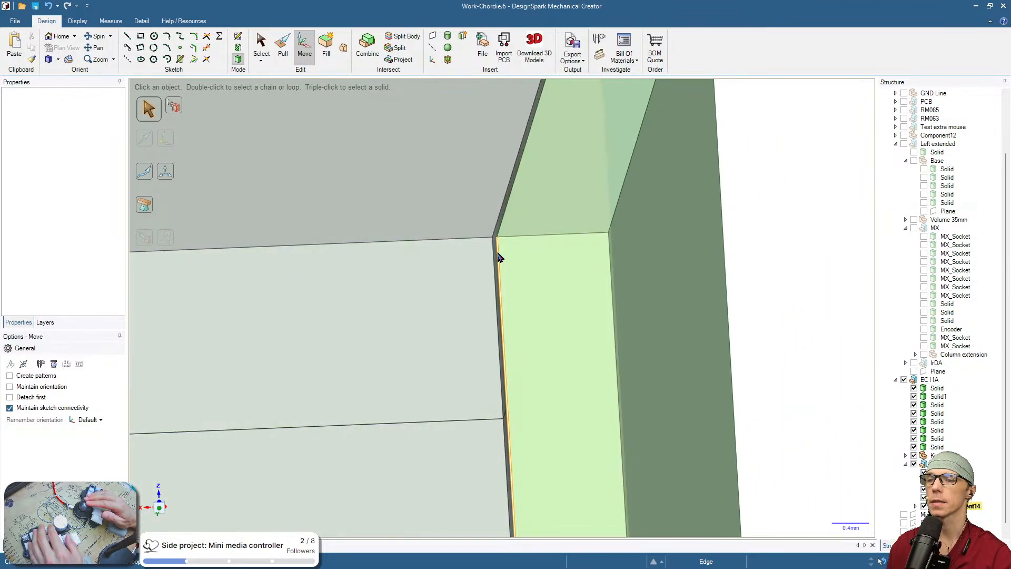
{"action": "scroll", "coordinate": [499, 256], "scroll_direction": "up", "scroll_amount": 2}
{"action": "left_click", "coordinate": [495, 251]}
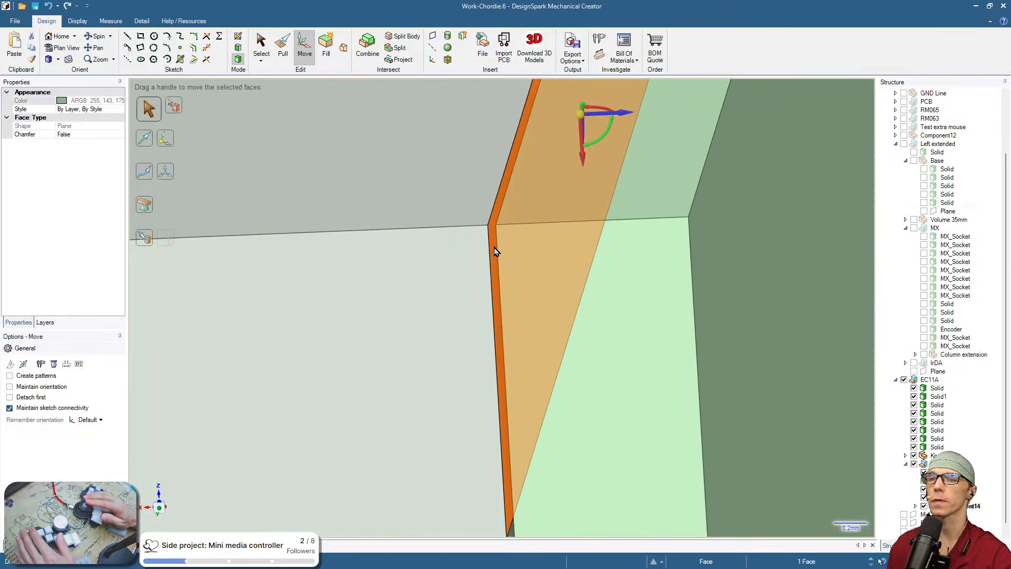
{"action": "scroll", "coordinate": [494, 250], "scroll_direction": "down", "scroll_amount": 1}
{"action": "left_click", "coordinate": [609, 138]}
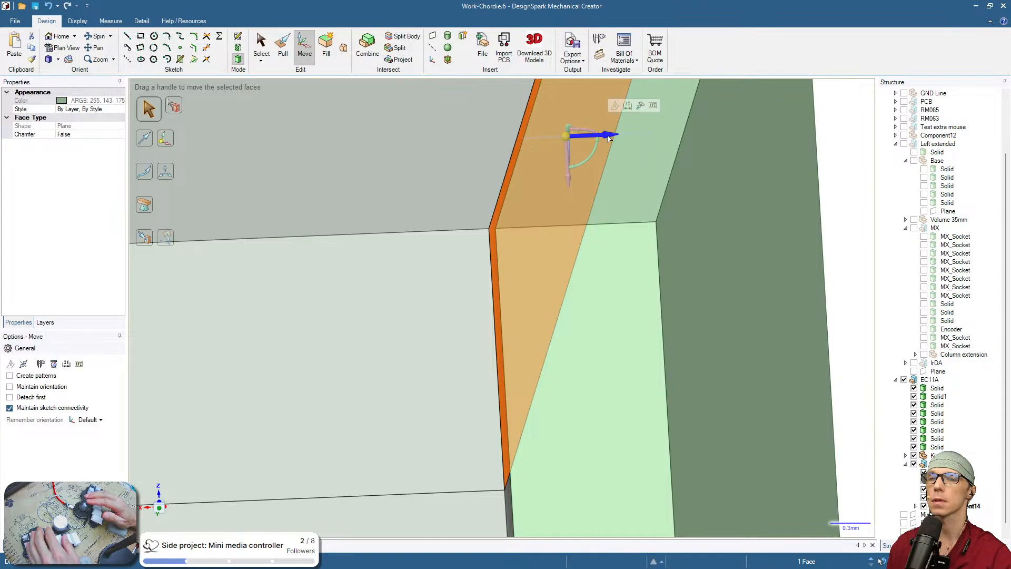
{"action": "key", "text": "u"}
{"action": "left_click", "coordinate": [553, 225]}
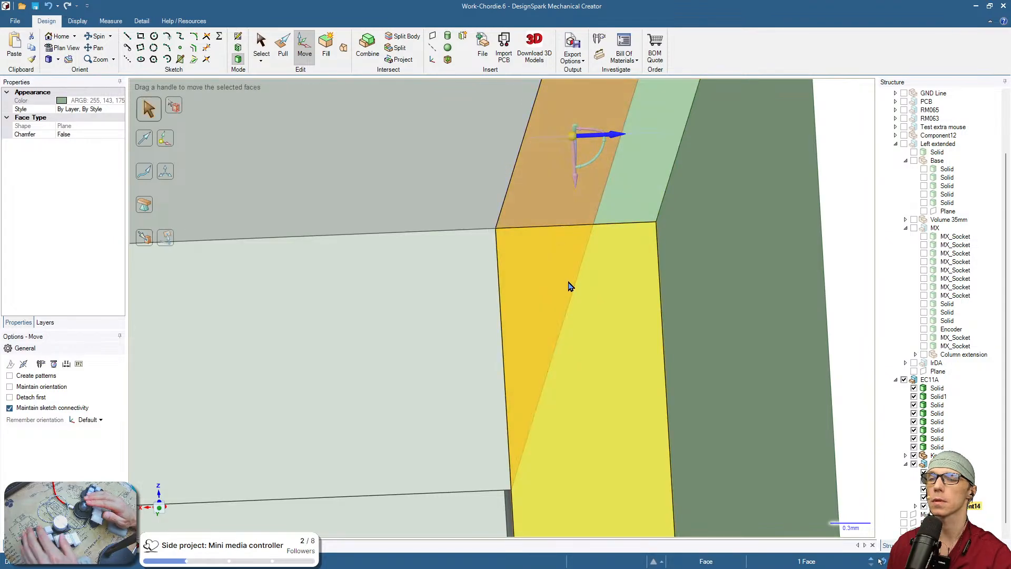
Extend the rear face of the side wall below the upper wall up to the rear plate's inner face
{"action": "middle_click_drag", "start_coordinate": [576, 366], "coordinate": [561, 185], "text": "shift"}
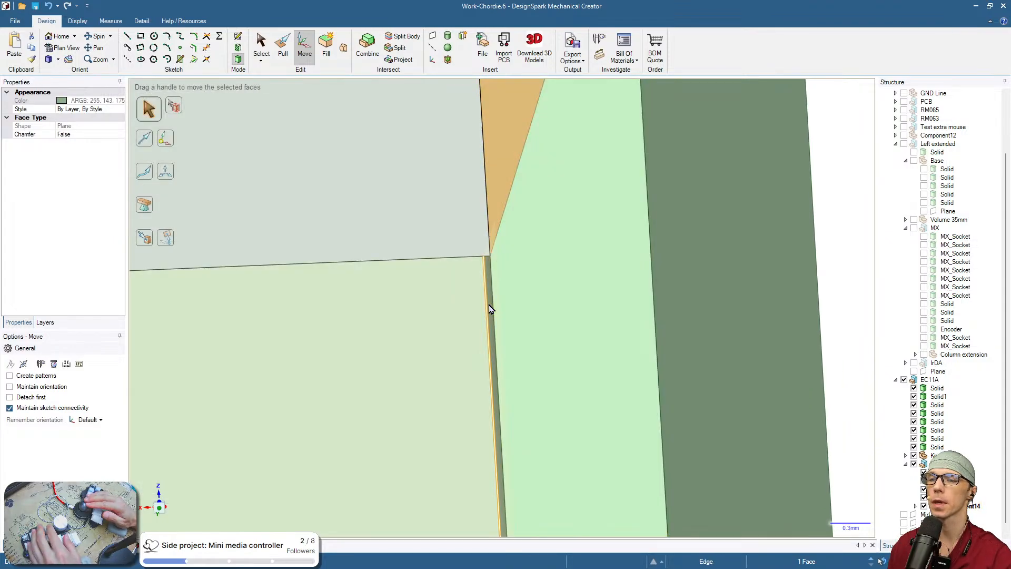
{"action": "left_click", "coordinate": [490, 304]}
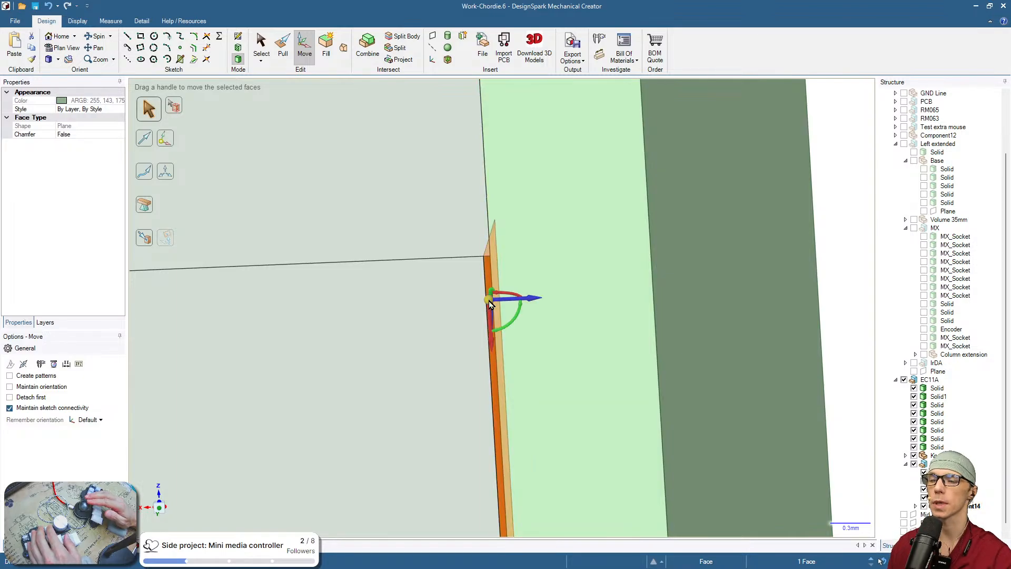
{"action": "left_click", "coordinate": [531, 300]}
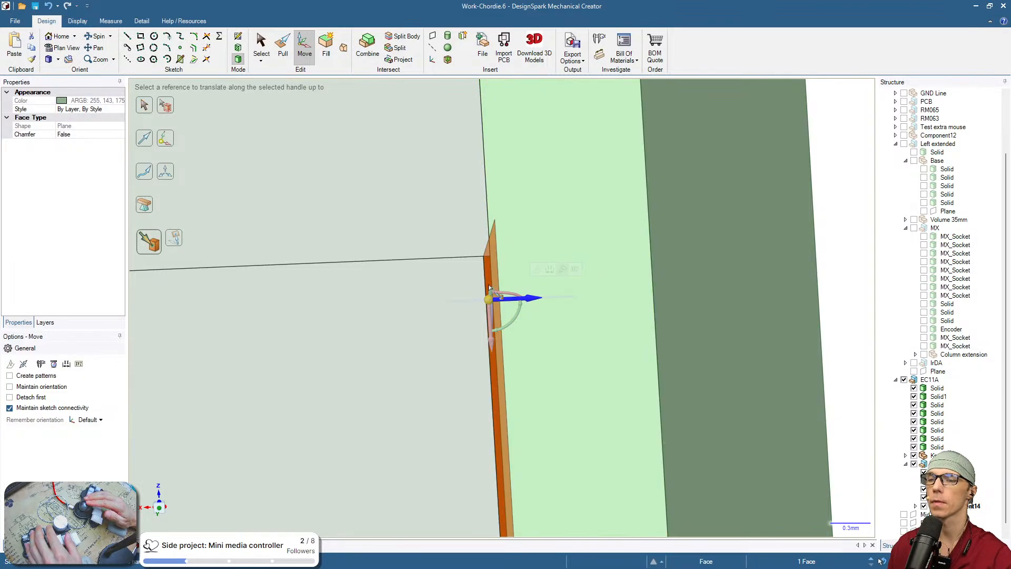
{"action": "left_click", "coordinate": [492, 282]}
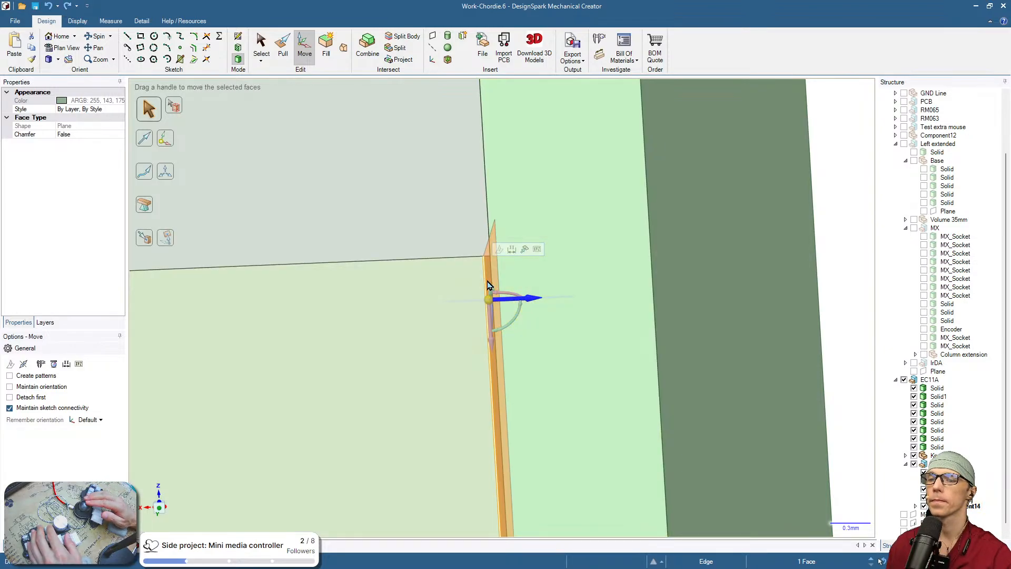
{"action": "key", "text": "u"}
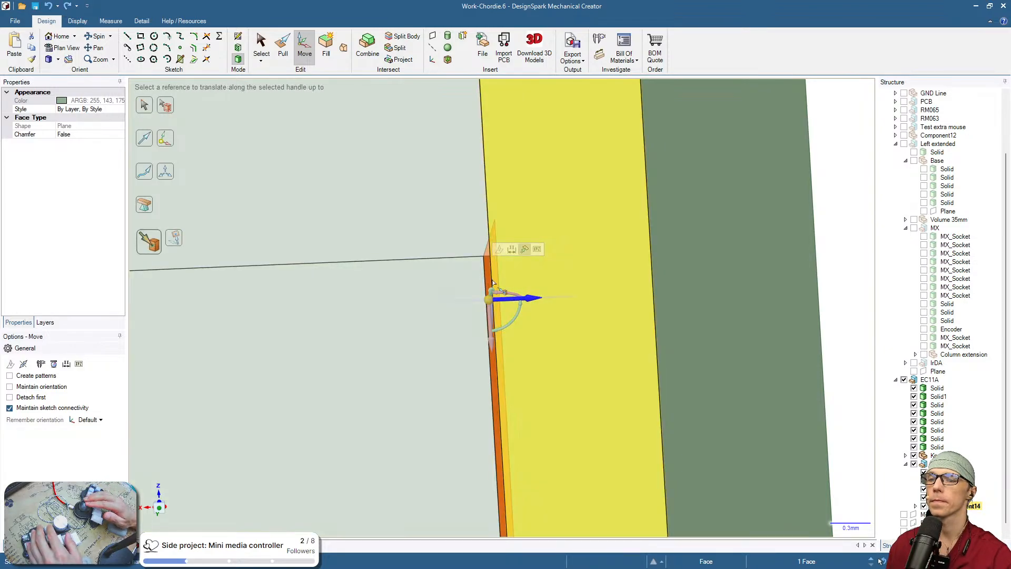
{"action": "left_click", "coordinate": [527, 281]}
{"action": "scroll", "coordinate": [542, 287], "scroll_direction": "down", "scroll_amount": 5}
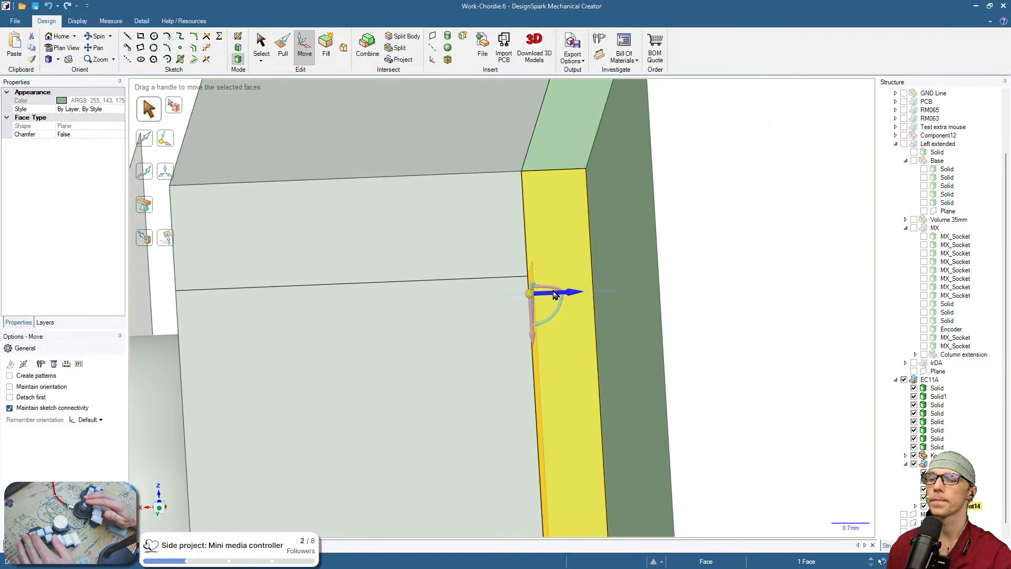
{"action": "left_click", "coordinate": [659, 332]}
Extend the opposite side wall's rear face up to the inner face of the rear plate
{"action": "middle_click_drag", "start_coordinate": [714, 374], "coordinate": [765, 258], "text": "shift"}
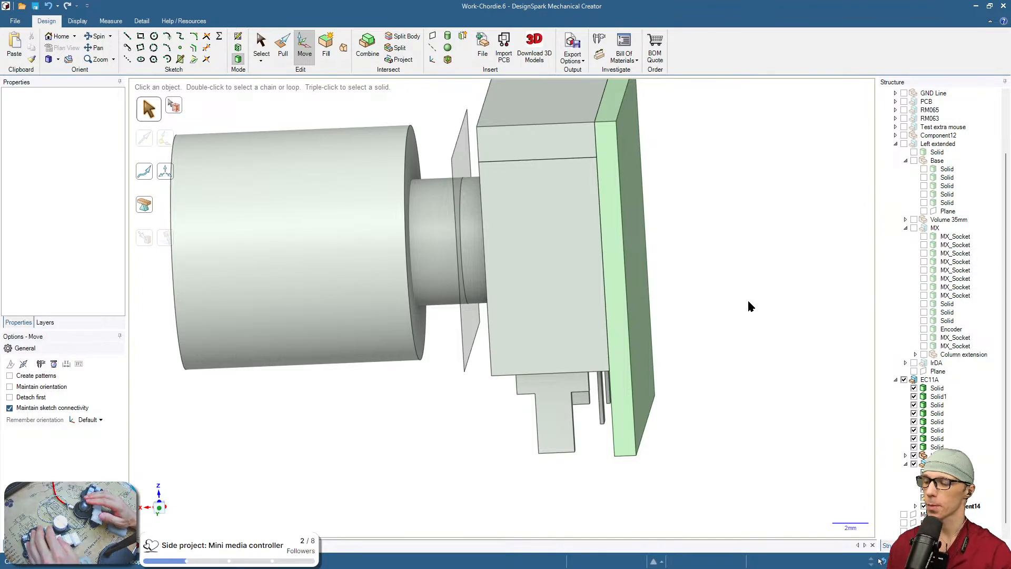
{"action": "middle_click_drag", "start_coordinate": [750, 307], "coordinate": [804, 391]}
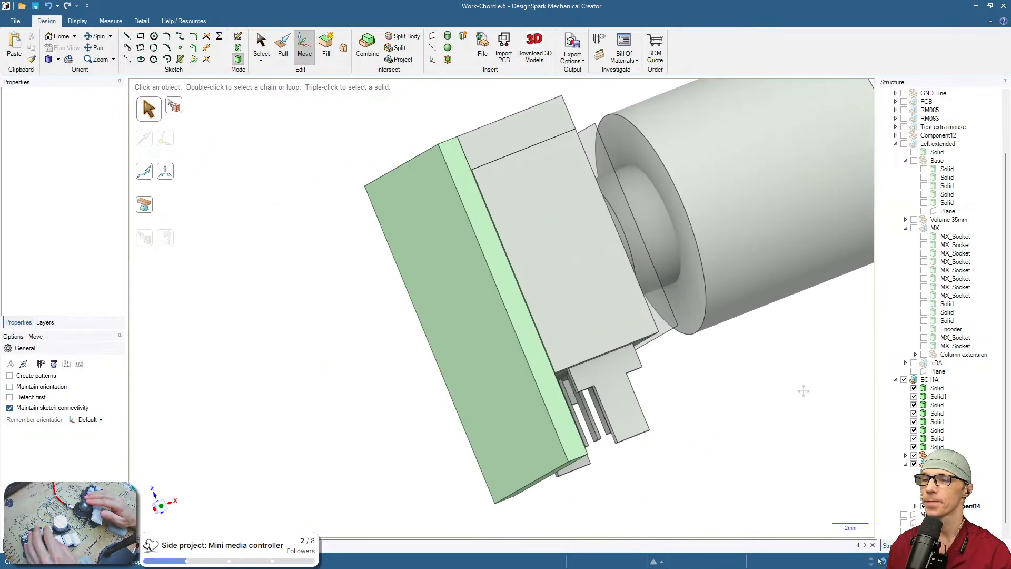
{"action": "scroll", "coordinate": [497, 201], "scroll_direction": "up", "scroll_amount": 5}
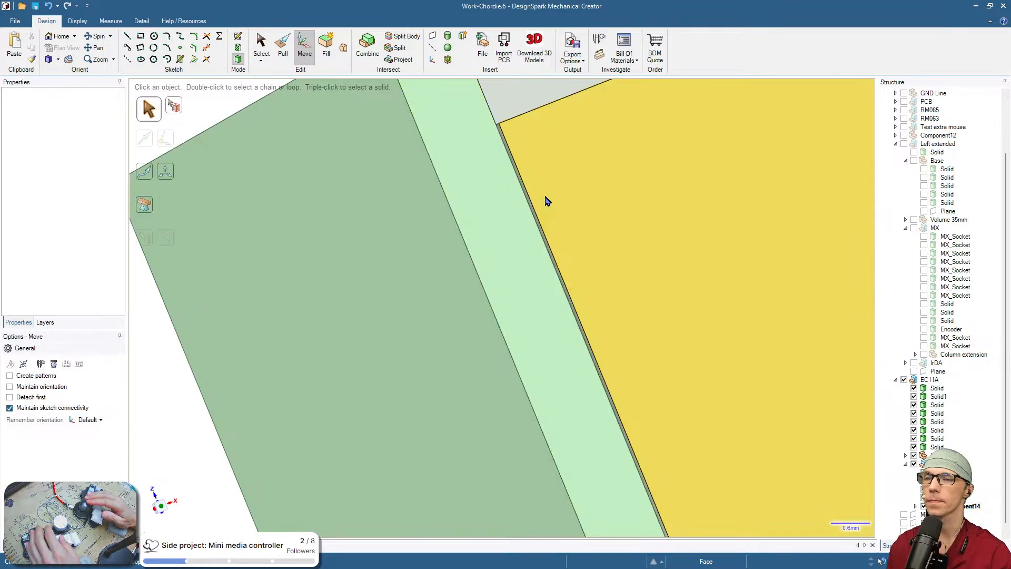
{"action": "scroll", "coordinate": [496, 222], "scroll_direction": "up", "scroll_amount": 3}
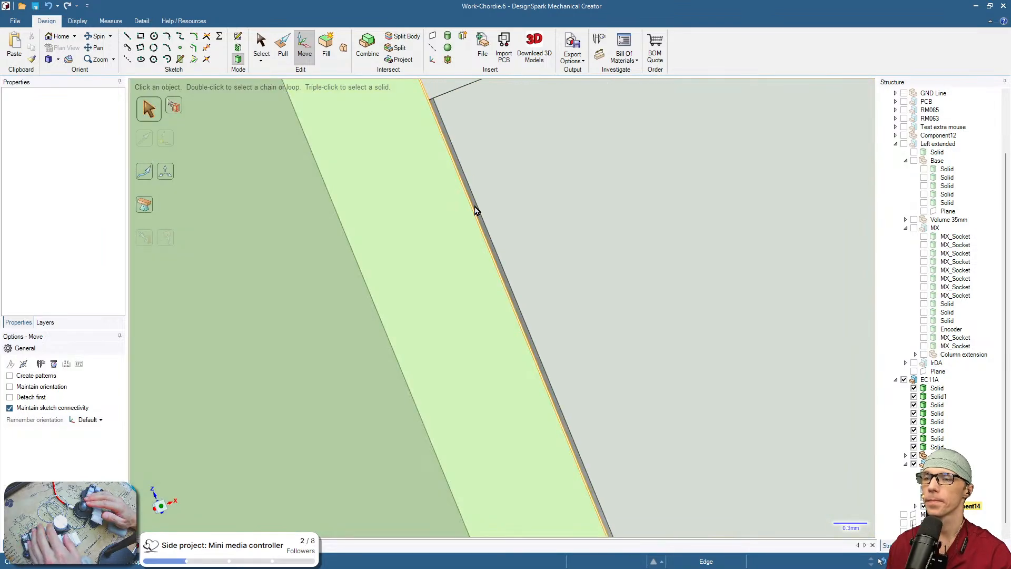
{"action": "scroll", "coordinate": [475, 209], "scroll_direction": "up", "scroll_amount": 2}
{"action": "left_click", "coordinate": [475, 209]}
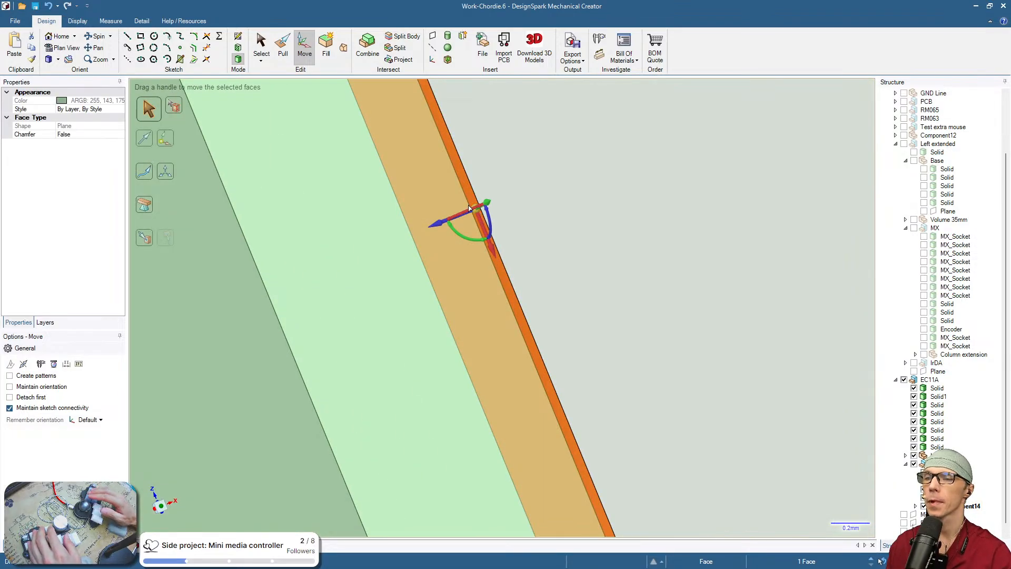
{"action": "left_click", "coordinate": [436, 224]}
{"action": "key", "text": "u"}
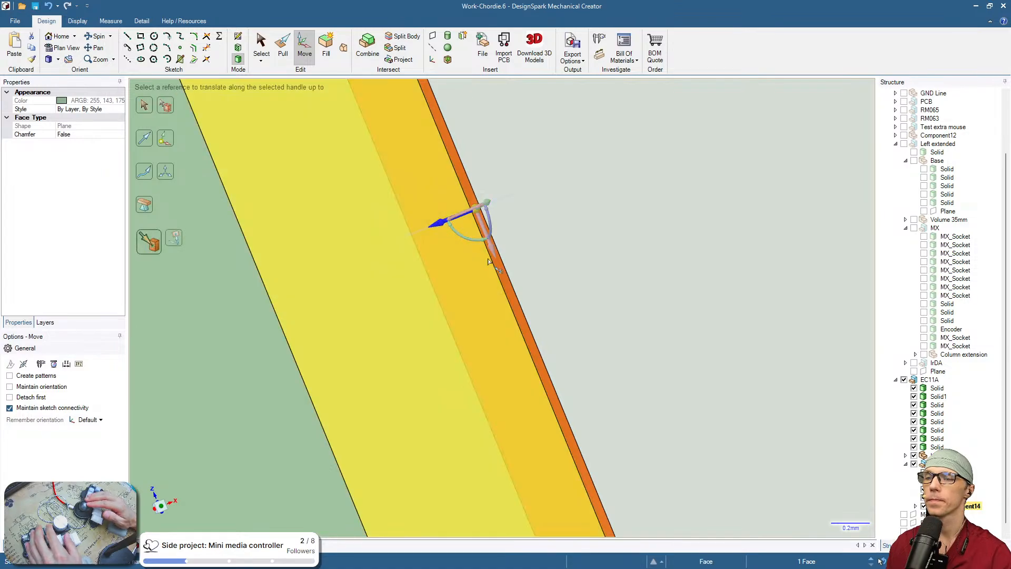
{"action": "left_click", "coordinate": [493, 266]}
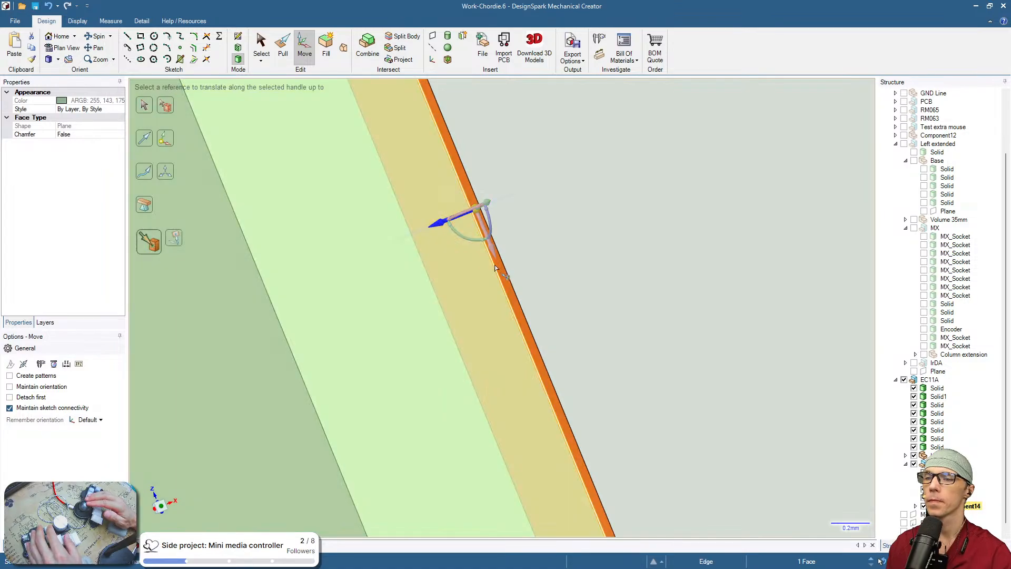
{"action": "scroll", "coordinate": [496, 268], "scroll_direction": "down", "scroll_amount": 4}
{"action": "scroll", "coordinate": [495, 268], "scroll_direction": "down", "scroll_amount": 3}
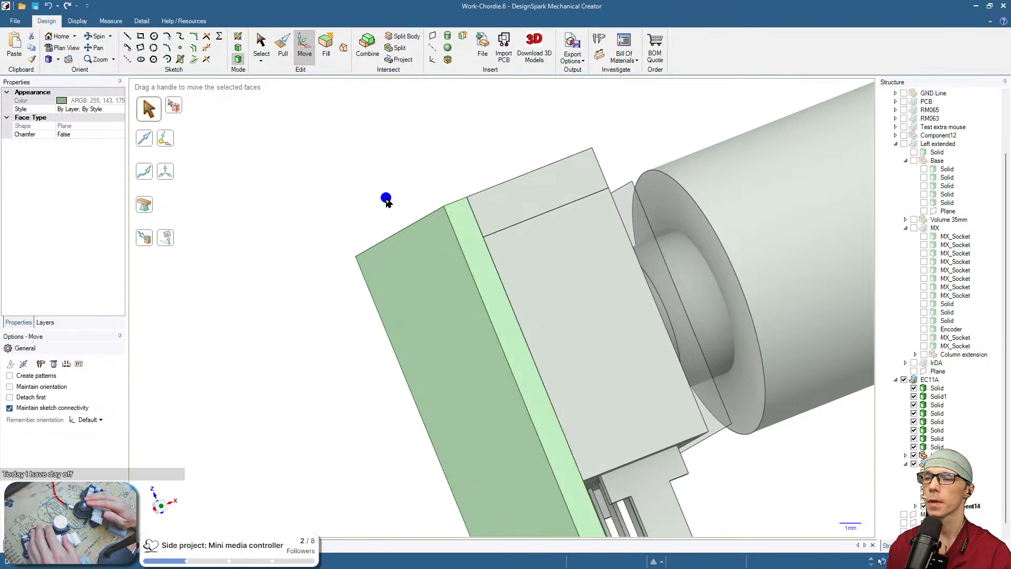
{"action": "key", "text": "Escape"}
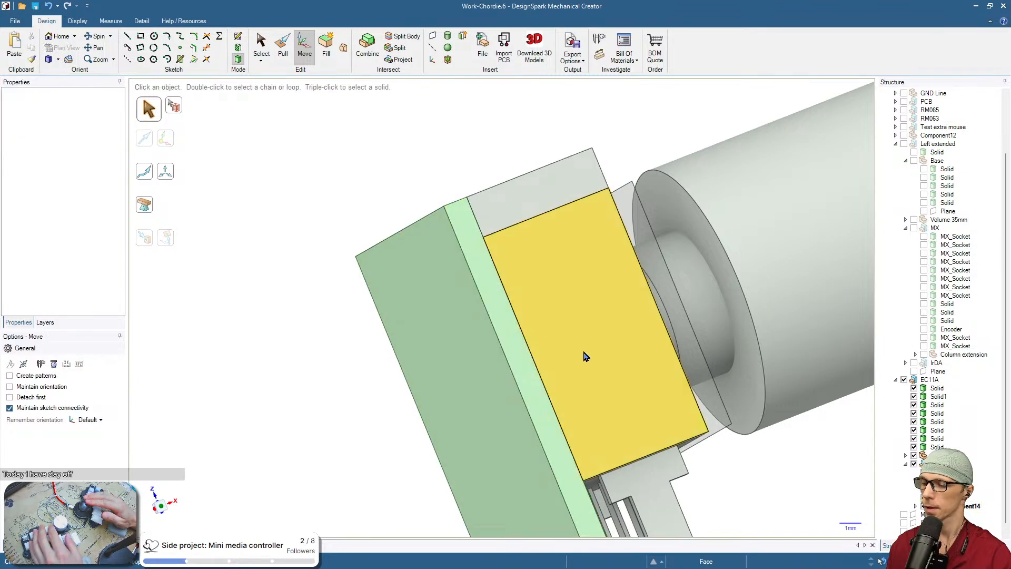
{"action": "middle_click_drag", "start_coordinate": [777, 465], "coordinate": [613, 328], "text": "shift"}
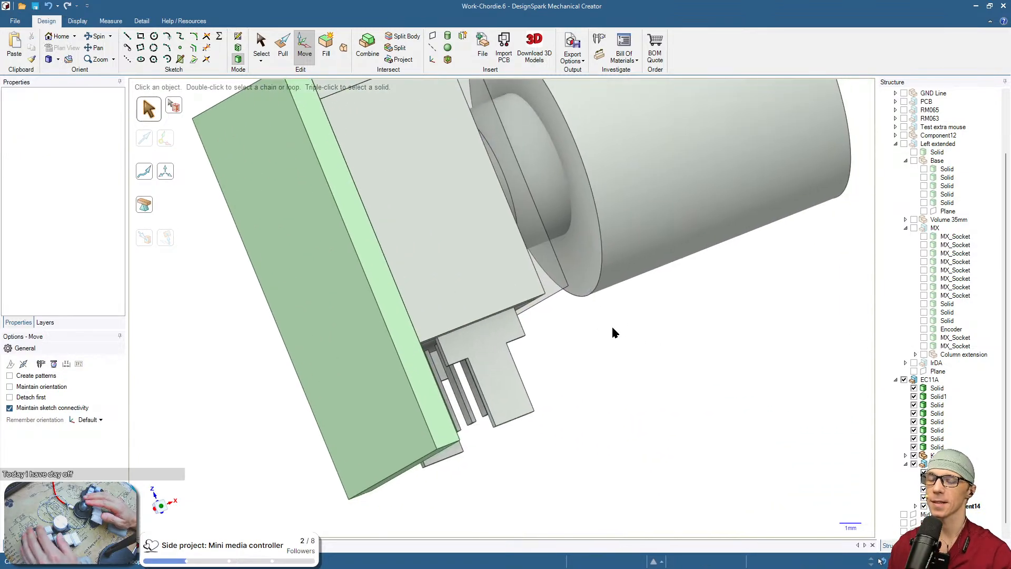
{"action": "scroll", "coordinate": [612, 328], "scroll_direction": "down", "scroll_amount": 3}
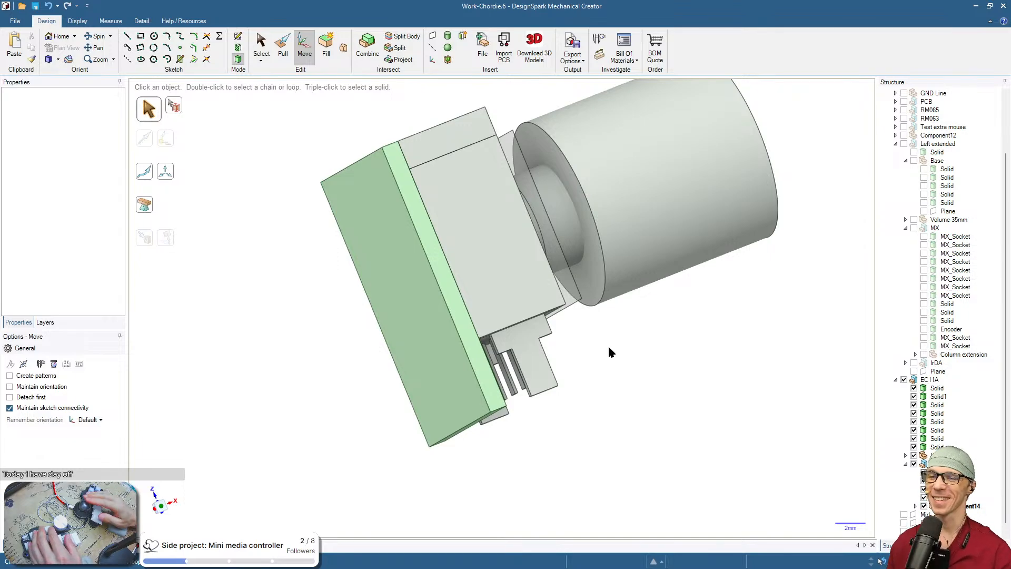
Extend the lower end of the outer side wall beside the pins down to the bottom edge of the rear plate
{"action": "mouse_move", "coordinate": [619, 368]}
{"action": "middle_mouse_down"}
{"action": "mouse_move", "coordinate": [673, 382]}
{"action": "mouse_move", "coordinate": [478, 307]}
{"action": "mouse_move", "coordinate": [366, 323]}
{"action": "middle_mouse_up"}
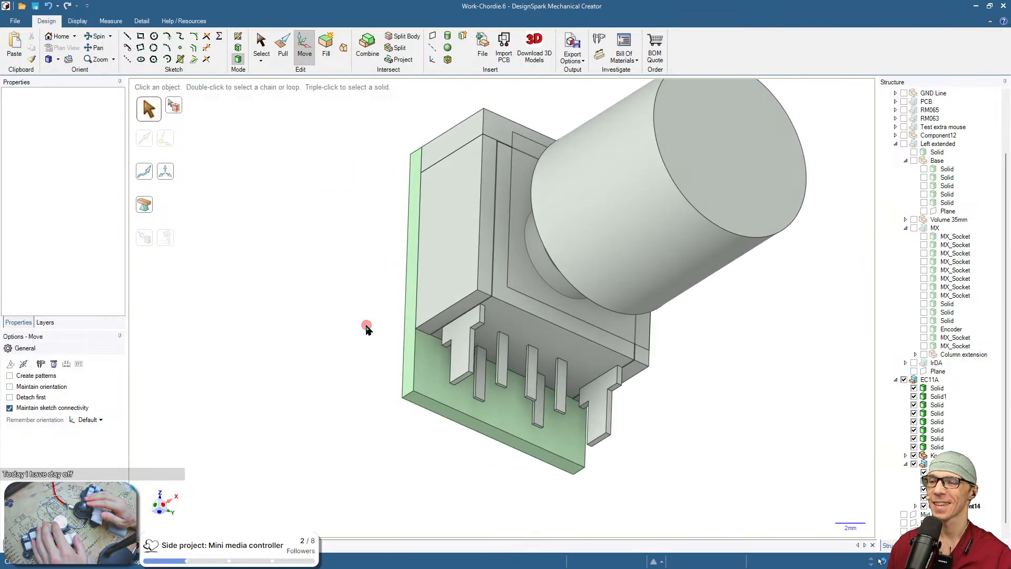
{"action": "left_click", "coordinate": [452, 316]}
{"action": "left_click", "coordinate": [452, 348]}
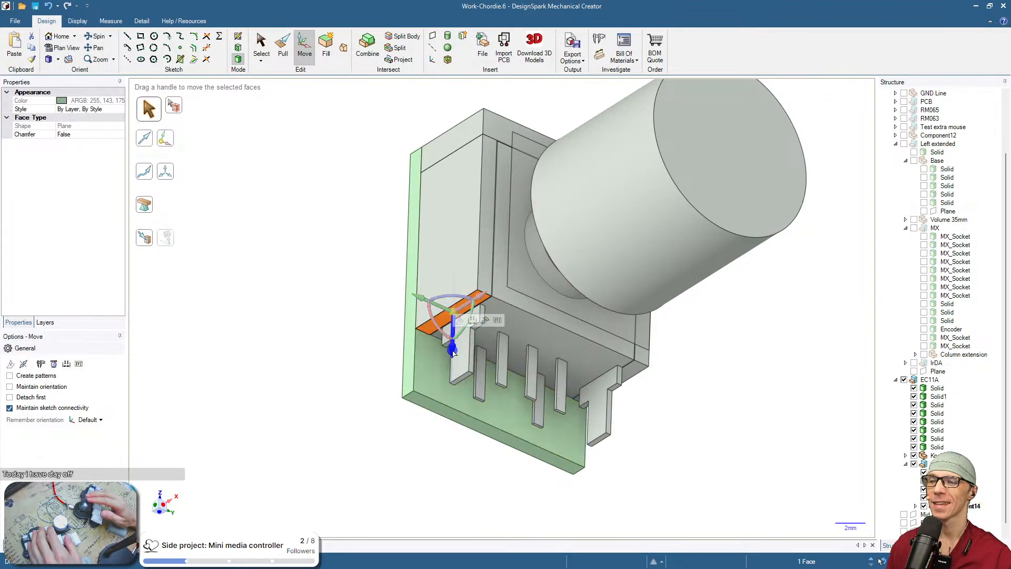
{"action": "left_click", "coordinate": [149, 241]}
{"action": "left_click", "coordinate": [417, 403]}
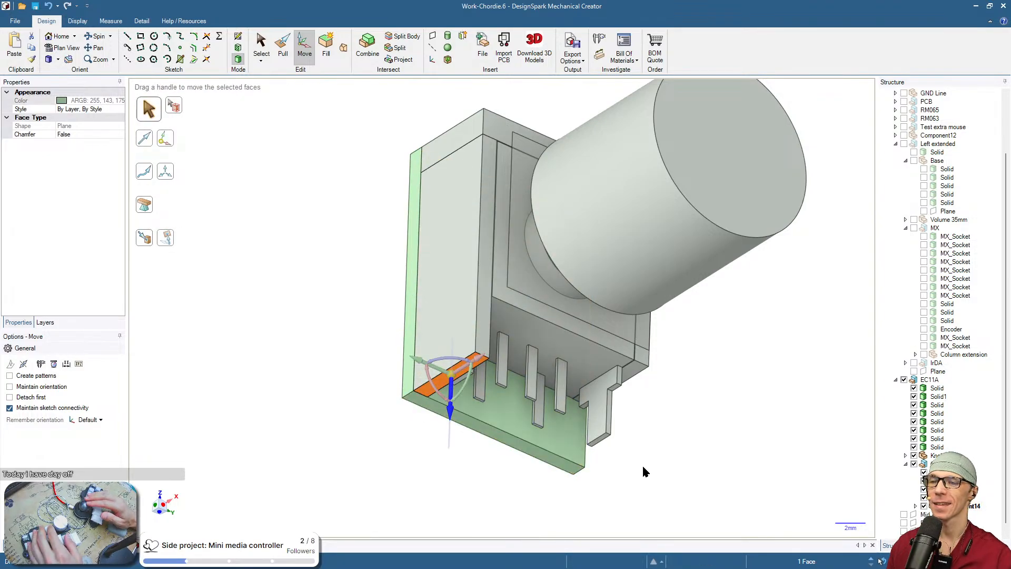
{"action": "left_click", "coordinate": [682, 475]}
Extend the opposite side wall's lower end down to the rear plate's bottom edge as well
{"action": "middle_click_drag", "start_coordinate": [686, 476], "coordinate": [520, 420]}
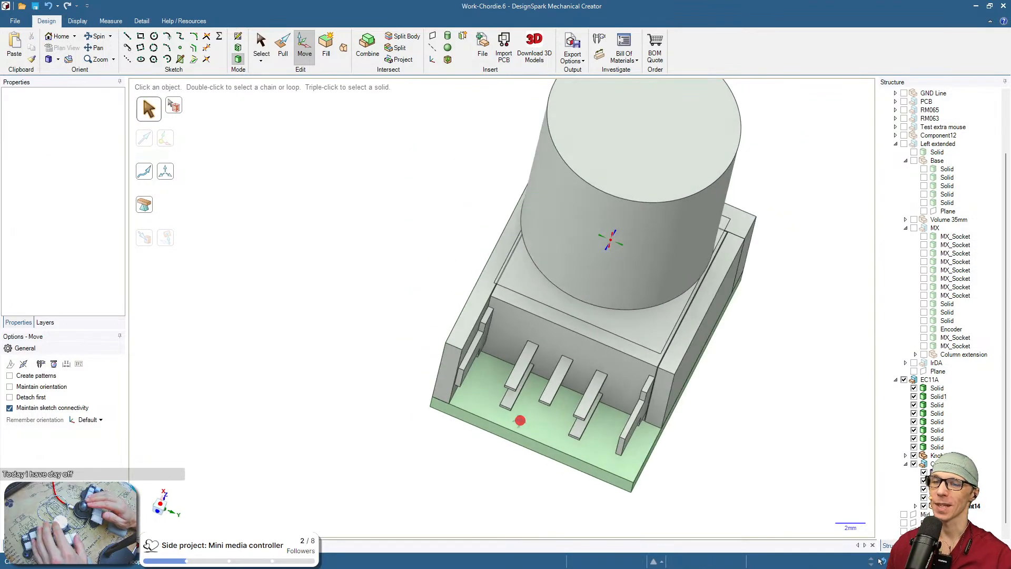
{"action": "left_click", "coordinate": [659, 401]}
{"action": "left_click", "coordinate": [645, 429]}
{"action": "key", "text": "u"}
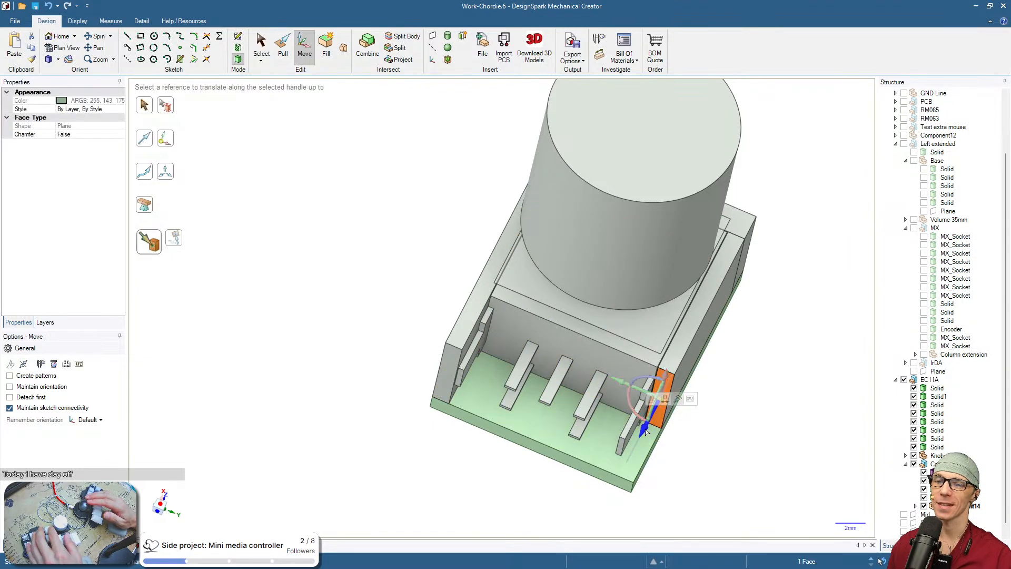
{"action": "left_click", "coordinate": [628, 485]}
{"action": "left_click", "coordinate": [688, 480]}
Lengthen the side wall behind the T-shaped encoder tab by moving its lower face 1 mm further down
{"action": "middle_click_drag", "start_coordinate": [689, 481], "coordinate": [775, 492]}
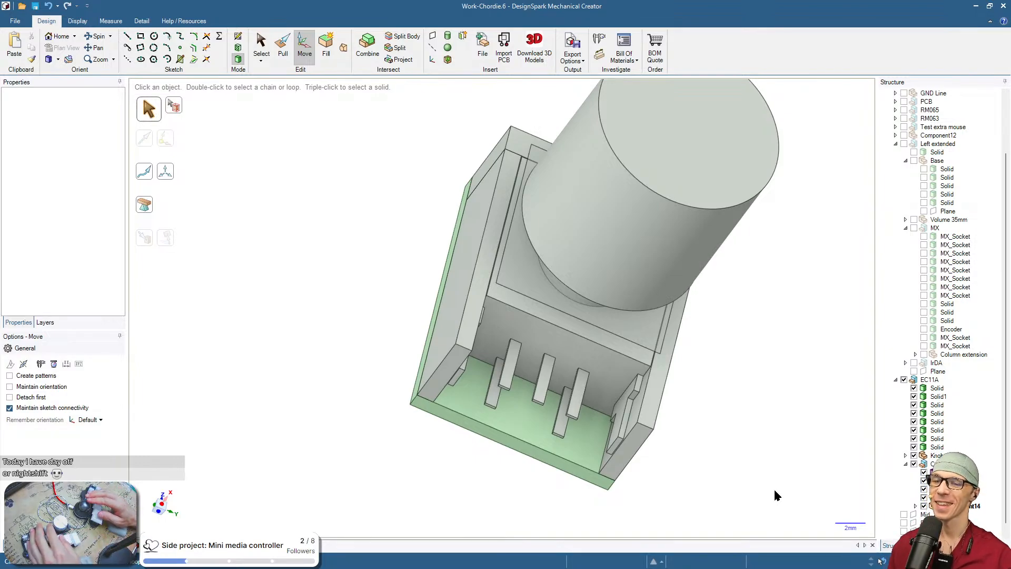
{"action": "mouse_move", "coordinate": [774, 495]}
{"action": "middle_mouse_down"}
{"action": "mouse_move", "coordinate": [734, 492]}
{"action": "mouse_move", "coordinate": [703, 424]}
{"action": "mouse_move", "coordinate": [760, 396]}
{"action": "mouse_move", "coordinate": [684, 301]}
{"action": "mouse_move", "coordinate": [583, 366]}
{"action": "mouse_move", "coordinate": [656, 378]}
{"action": "mouse_move", "coordinate": [745, 424]}
{"action": "middle_mouse_up"}
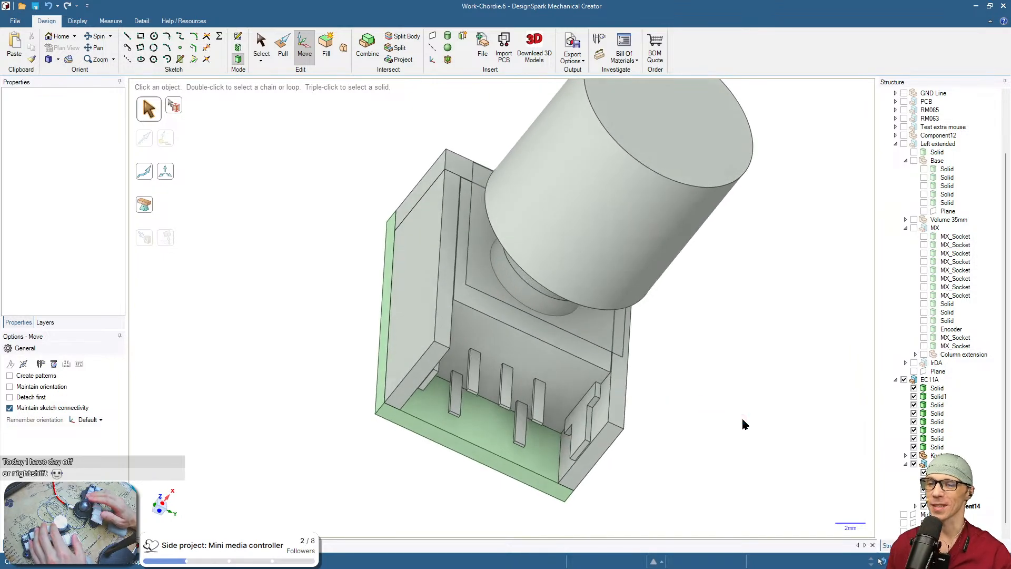
{"action": "scroll", "coordinate": [748, 421], "scroll_direction": "up", "scroll_amount": 5}
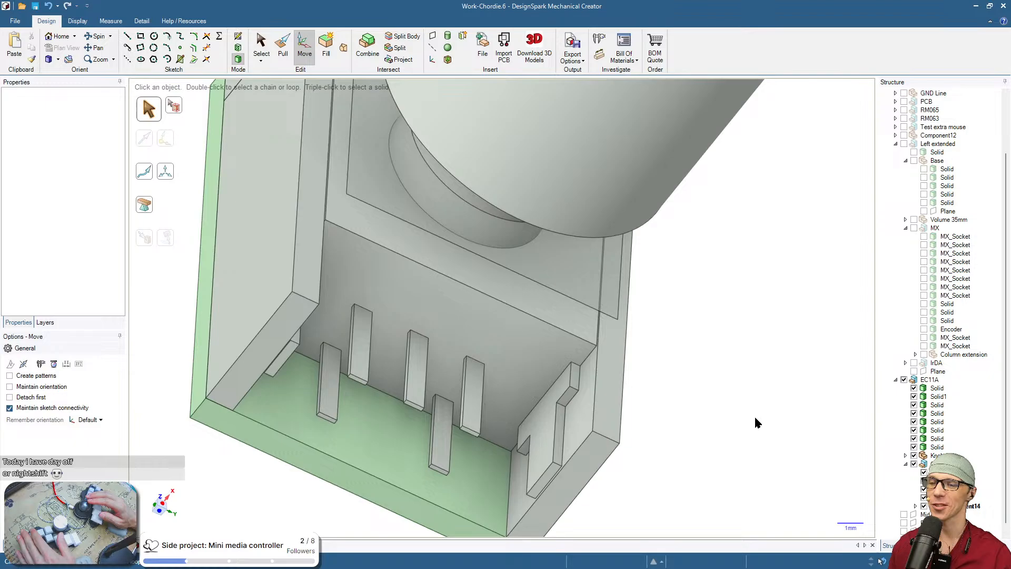
{"action": "mouse_move", "coordinate": [757, 423]}
{"action": "middle_mouse_down"}
{"action": "mouse_move", "coordinate": [738, 443]}
{"action": "mouse_move", "coordinate": [711, 373]}
{"action": "mouse_move", "coordinate": [756, 419]}
{"action": "middle_mouse_up"}
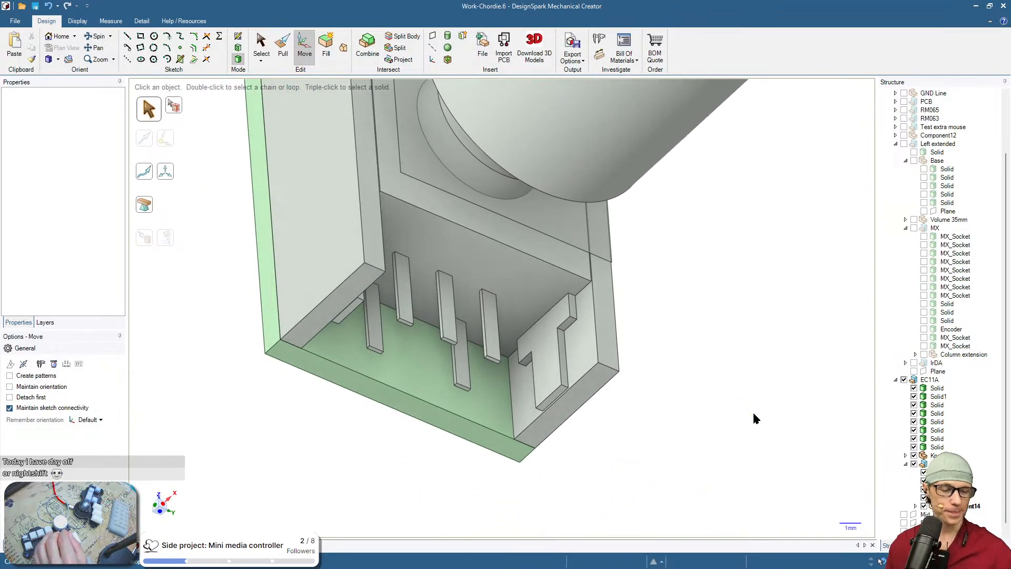
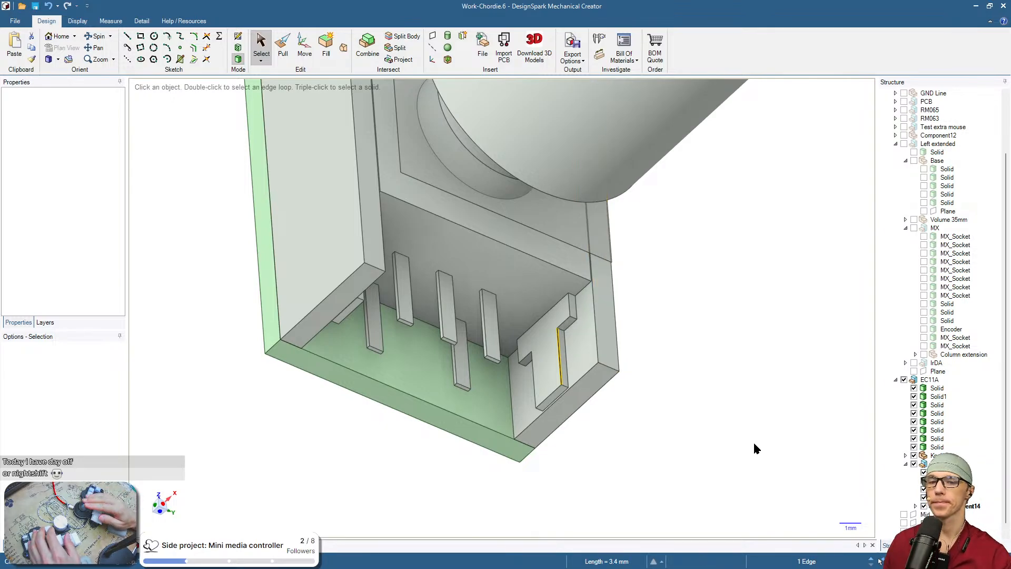
{"action": "mouse_move", "coordinate": [693, 382]}
{"action": "middle_mouse_down"}
{"action": "mouse_move", "coordinate": [446, 370]}
{"action": "mouse_move", "coordinate": [504, 323]}
{"action": "mouse_move", "coordinate": [643, 372]}
{"action": "mouse_move", "coordinate": [681, 393]}
{"action": "mouse_move", "coordinate": [700, 428]}
{"action": "middle_mouse_up"}
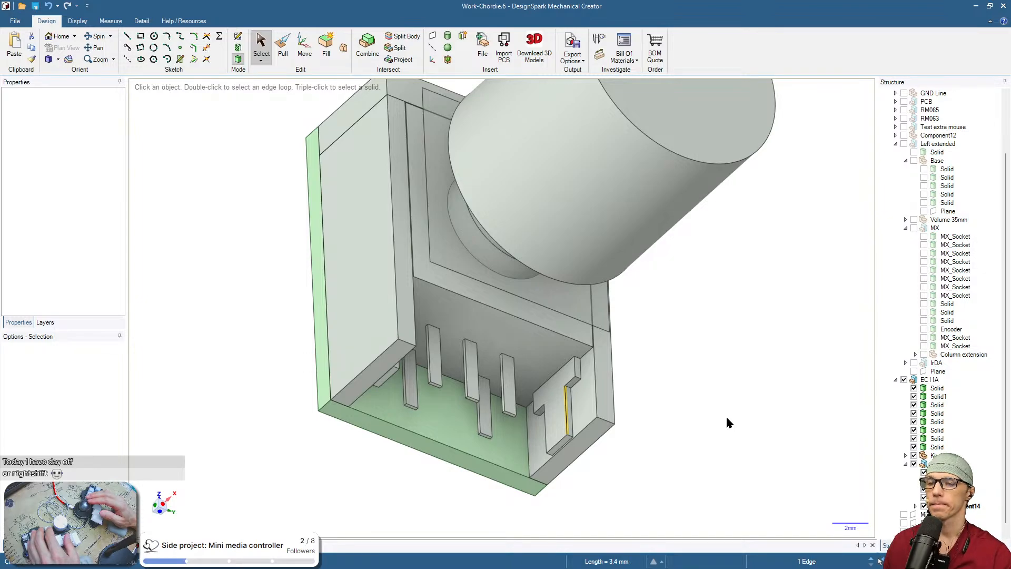
{"action": "left_click", "coordinate": [604, 436]}
{"action": "key", "text": "m"}
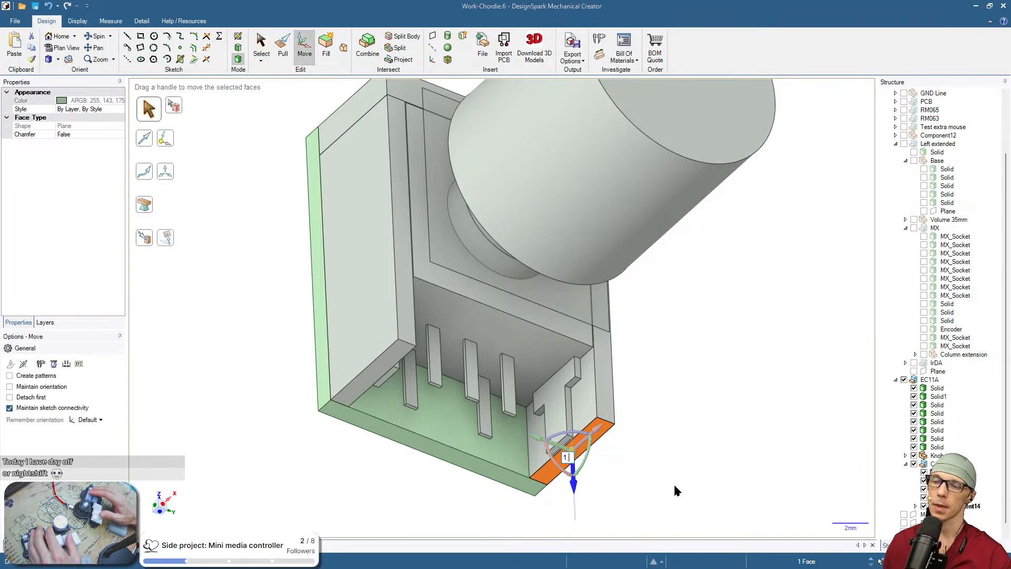
{"action": "left_click_drag", "start_coordinate": [572, 488], "coordinate": [576, 506]}
{"action": "left_click", "coordinate": [729, 477]}
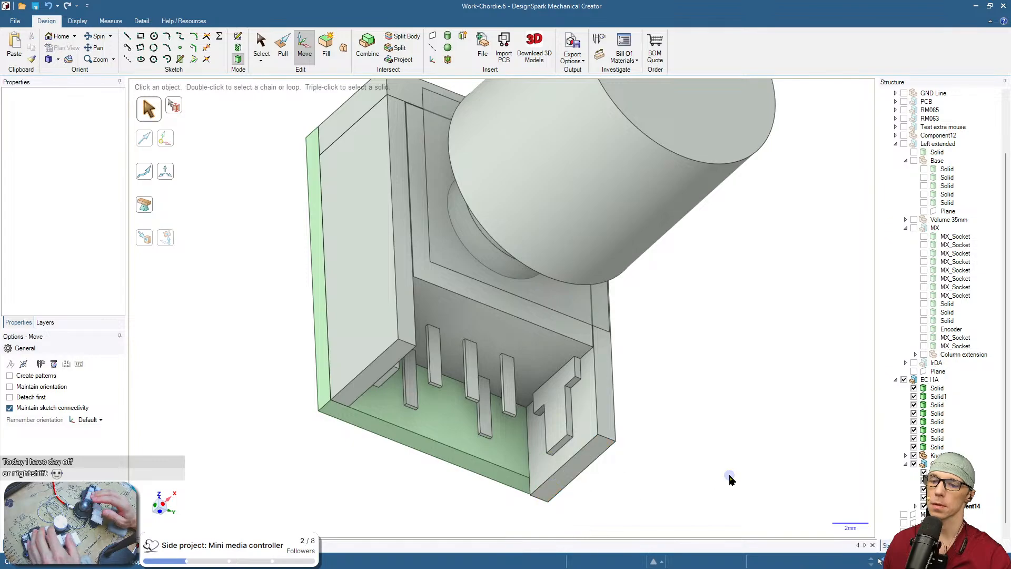
Extend the other side wall's lower face down to the level of the lengthened side wall
{"action": "left_click", "coordinate": [393, 364]}
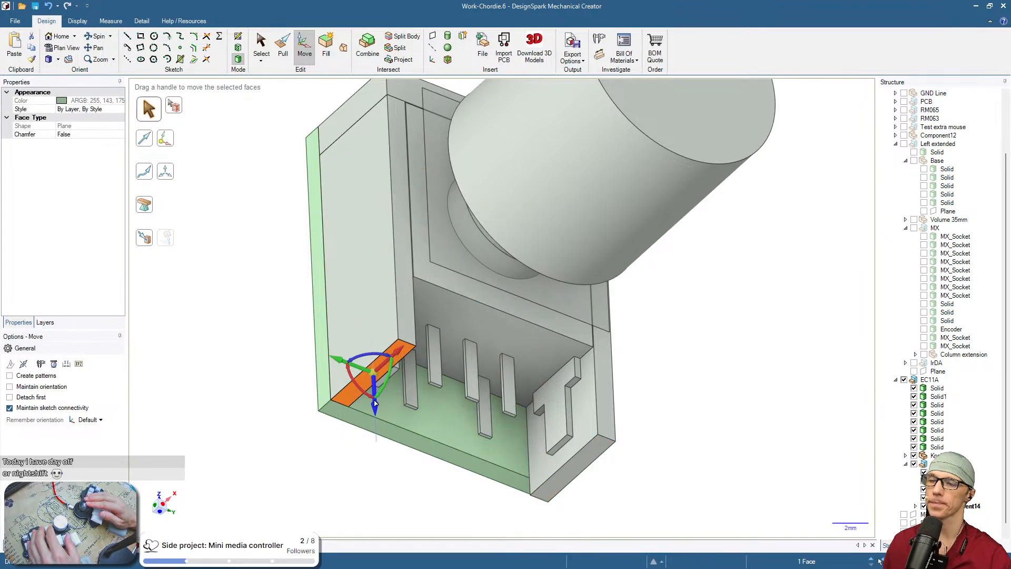
{"action": "left_click", "coordinate": [375, 407]}
{"action": "key", "text": "u"}
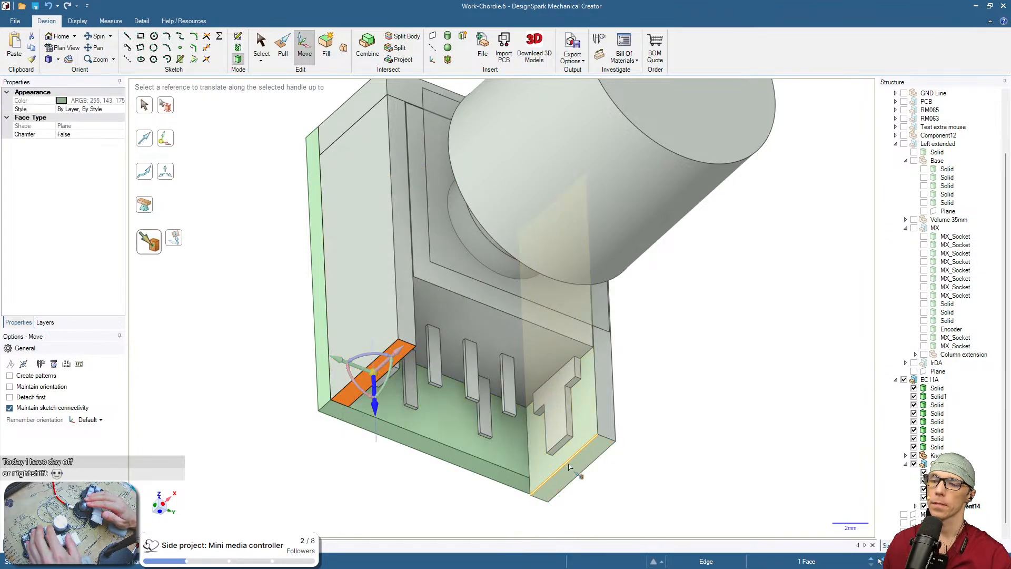
{"action": "left_click", "coordinate": [569, 467]}
Extend the rear plate's bottom face down to the lower face of the lengthened side wall
{"action": "left_click", "coordinate": [474, 466]}
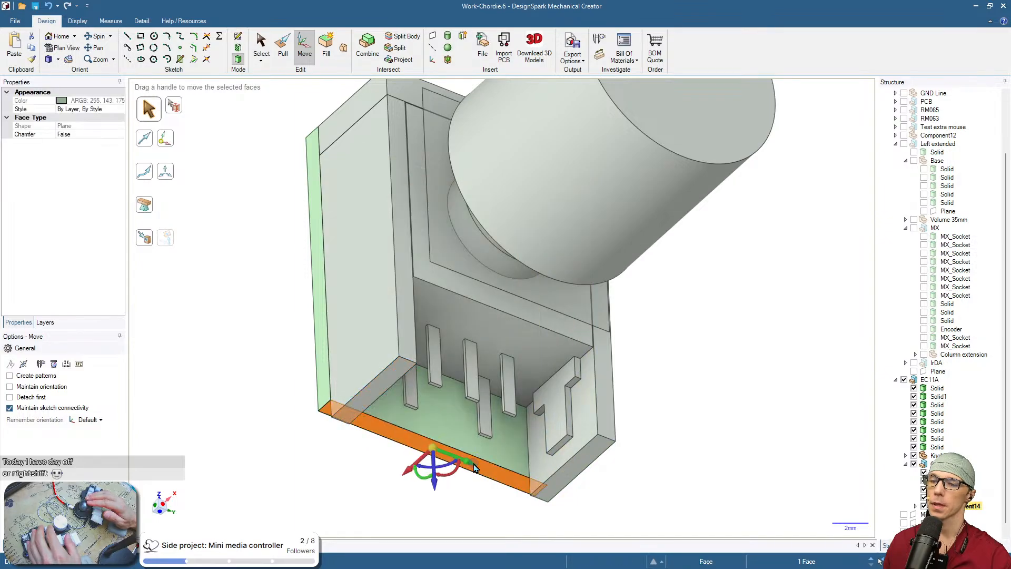
{"action": "left_click", "coordinate": [439, 482]}
{"action": "key", "text": "u"}
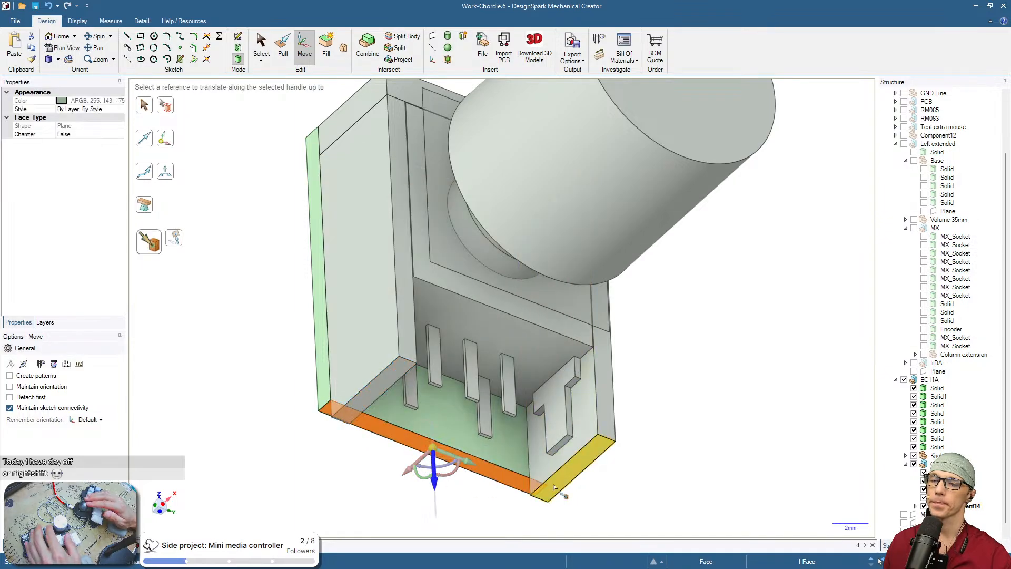
{"action": "left_click", "coordinate": [582, 470]}
{"action": "left_click", "coordinate": [647, 496]}
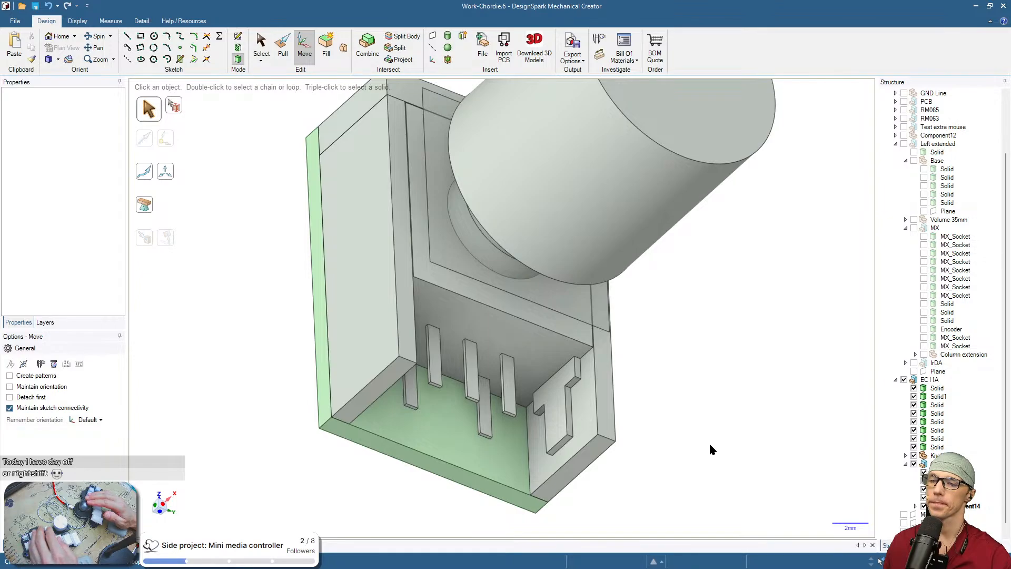
Make the EC11A component the active one
{"action": "mouse_move", "coordinate": [710, 445]}
{"action": "middle_mouse_down", "text": "shift"}
{"action": "mouse_move", "coordinate": [709, 414]}
{"action": "mouse_move", "coordinate": [737, 404]}
{"action": "mouse_move", "coordinate": [665, 424]}
{"action": "mouse_move", "coordinate": [689, 418]}
{"action": "mouse_move", "coordinate": [754, 459]}
{"action": "middle_mouse_up", "text": "shift"}
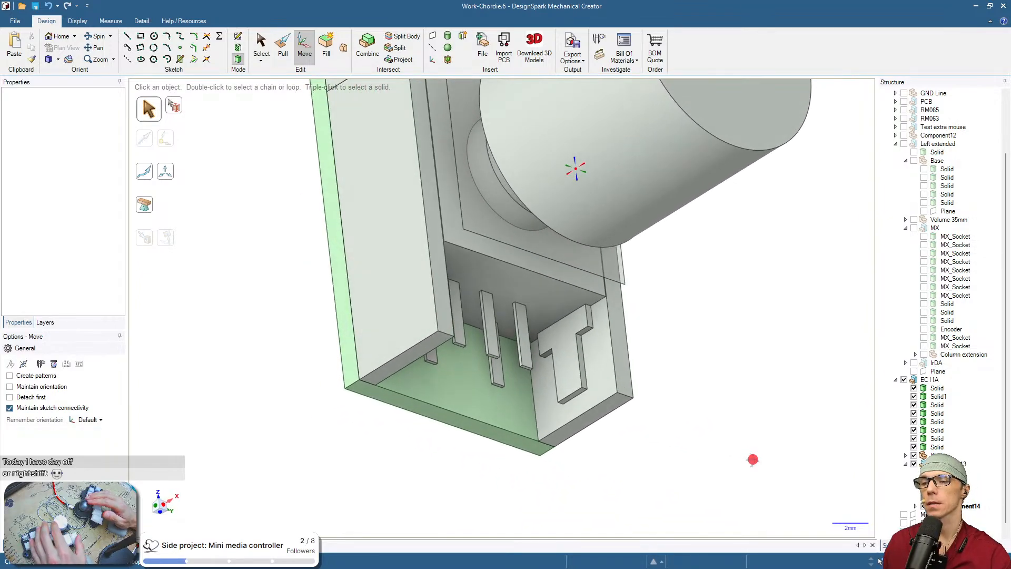
{"action": "middle_click_drag", "start_coordinate": [626, 441], "coordinate": [686, 441]}
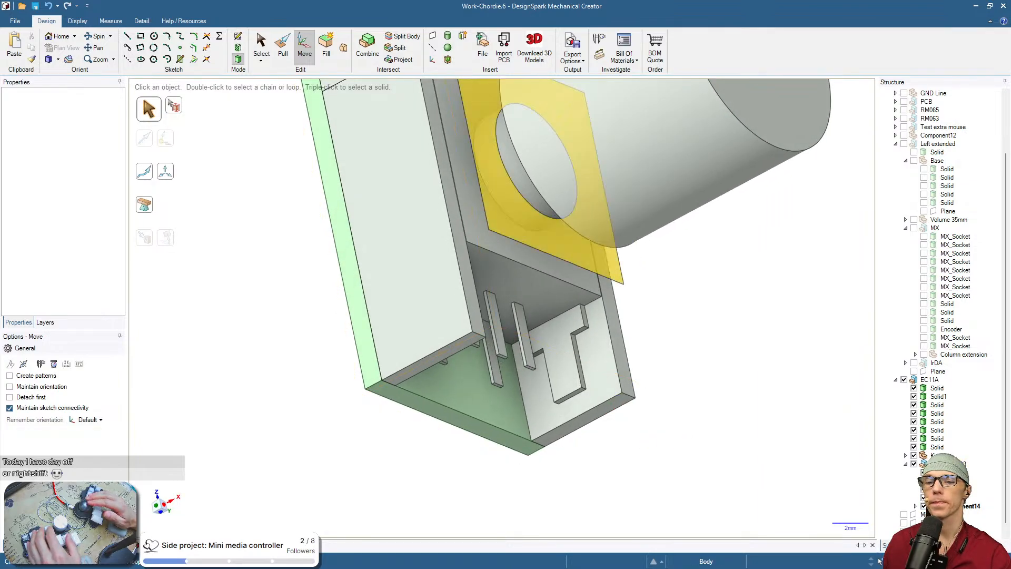
{"action": "left_click", "coordinate": [931, 379]}
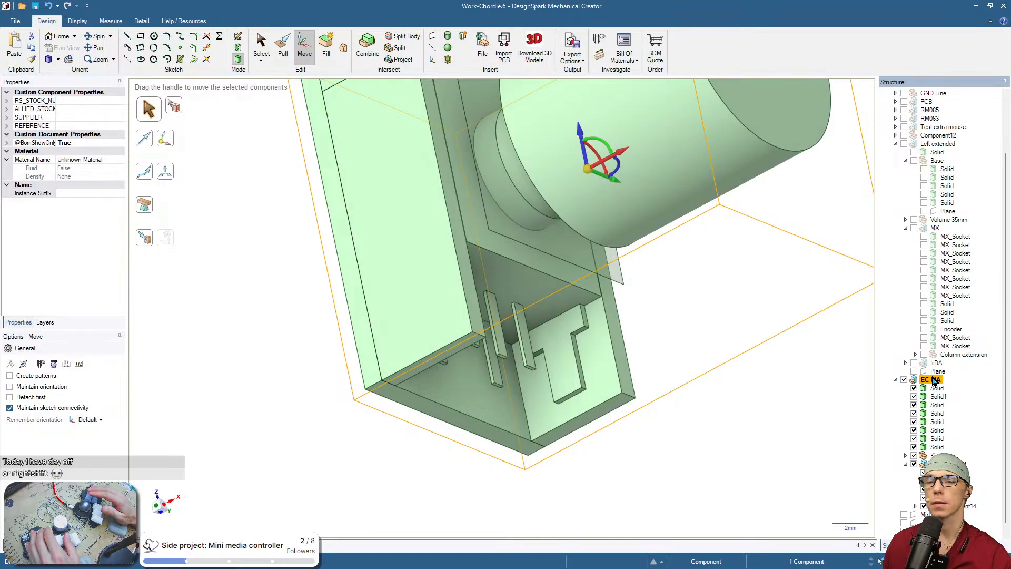
{"action": "left_click", "coordinate": [755, 403]}
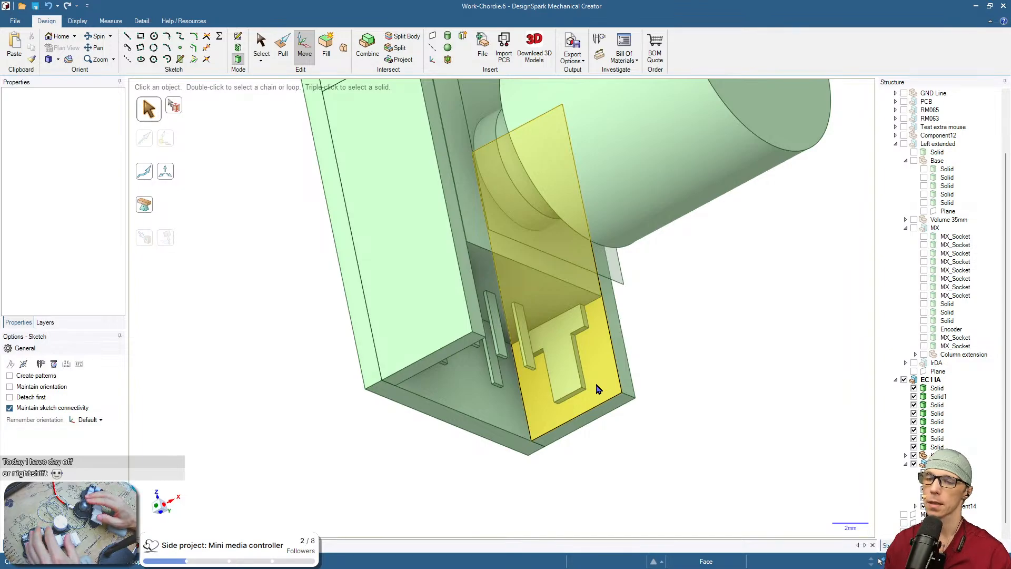
{"action": "key", "text": "r"}
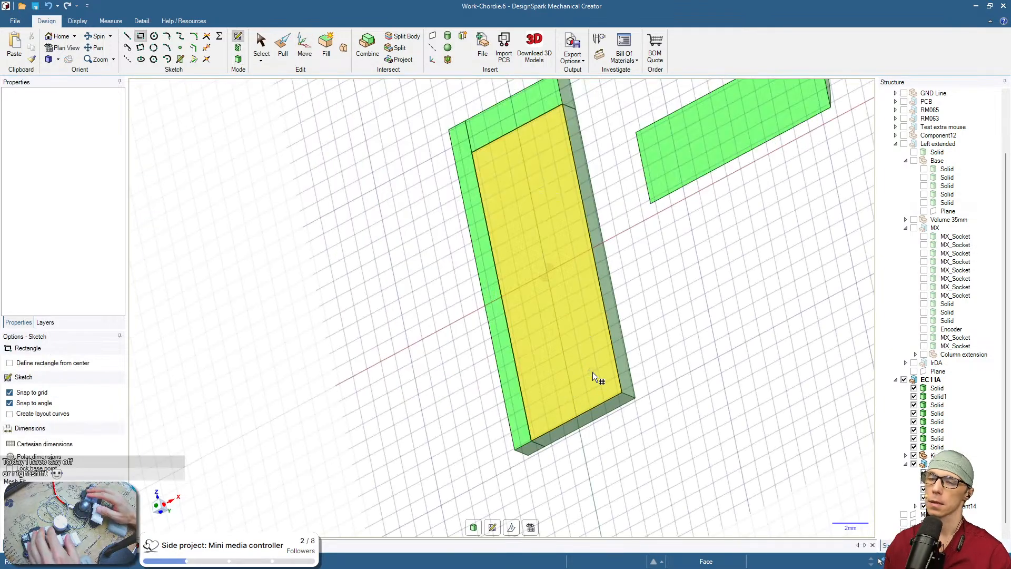
{"action": "key", "text": "s"}
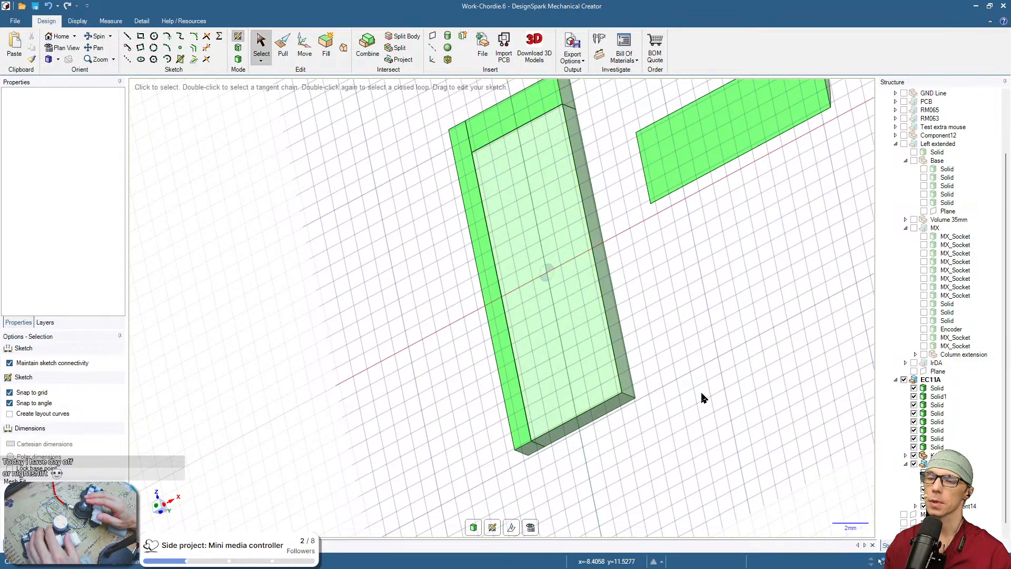
{"action": "key", "text": "d"}
Project the outline of the T-shaped encoder tab's rear face onto only the inner face of the adjacent side wall
{"action": "mouse_move", "coordinate": [701, 390]}
{"action": "middle_mouse_down"}
{"action": "mouse_move", "coordinate": [476, 398]}
{"action": "mouse_move", "coordinate": [411, 420]}
{"action": "mouse_move", "coordinate": [571, 429]}
{"action": "middle_mouse_up"}
{"action": "scroll", "coordinate": [632, 370], "scroll_direction": "up", "scroll_amount": 3}
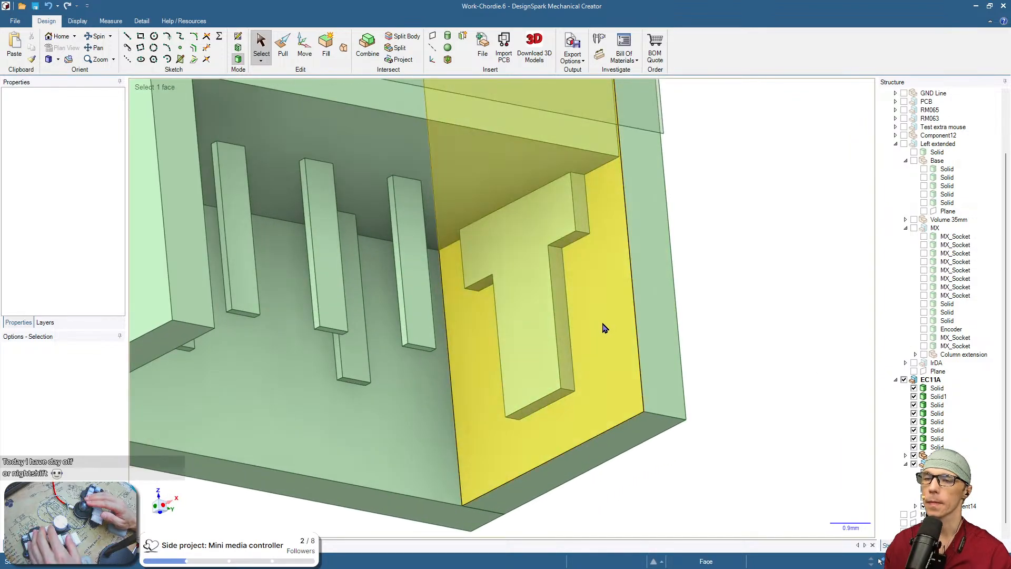
{"action": "mouse_move", "coordinate": [796, 412]}
{"action": "middle_mouse_down"}
{"action": "mouse_move", "coordinate": [677, 406]}
{"action": "mouse_move", "coordinate": [797, 413]}
{"action": "middle_mouse_up"}
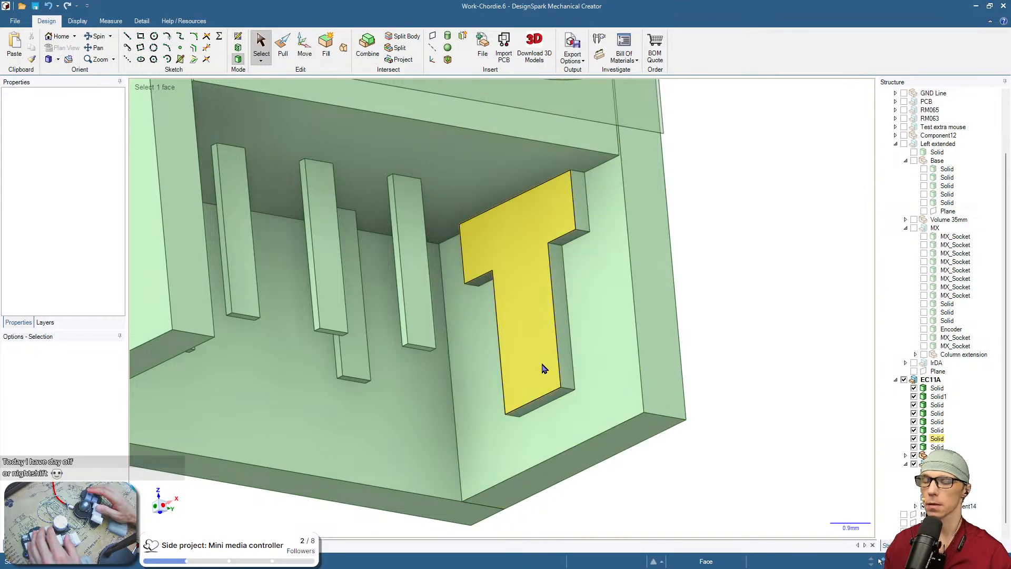
{"action": "scroll", "coordinate": [544, 369], "scroll_direction": "down", "scroll_amount": 2, "text": "ctrl"}
{"action": "scroll", "coordinate": [544, 368], "scroll_direction": "up", "scroll_amount": 1, "text": "ctrl"}
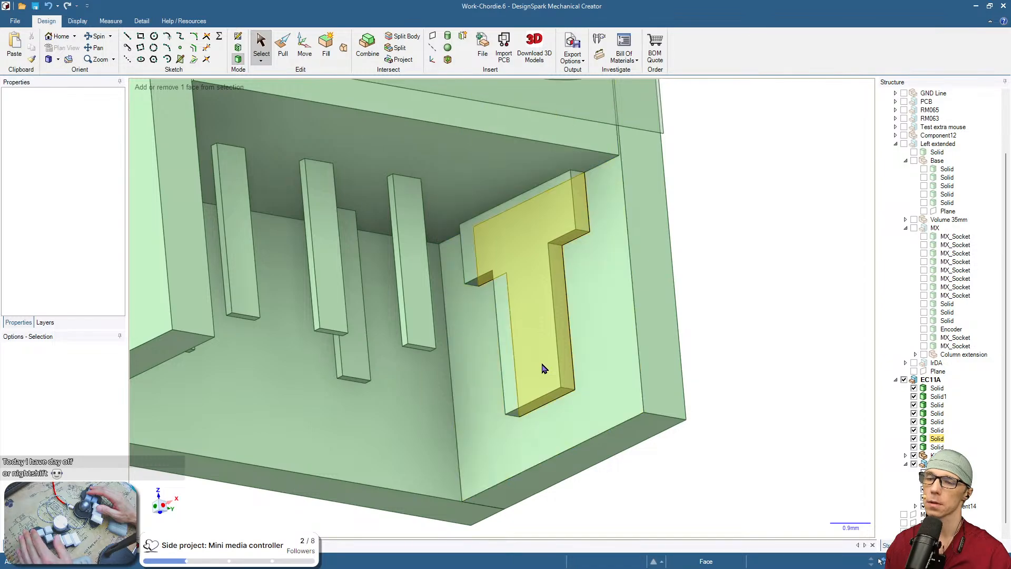
{"action": "left_click", "coordinate": [544, 368]}
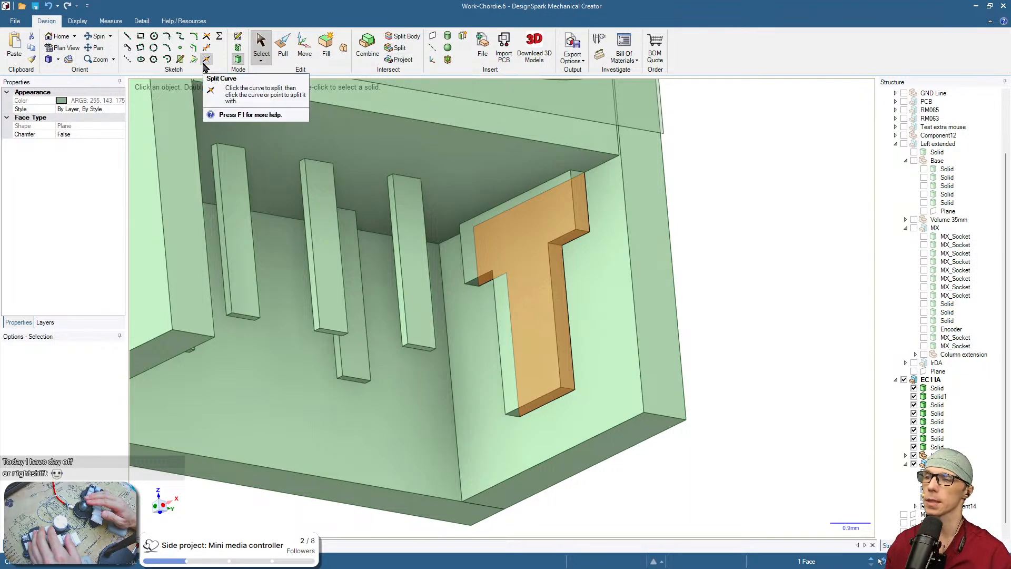
{"action": "left_click", "coordinate": [402, 59]}
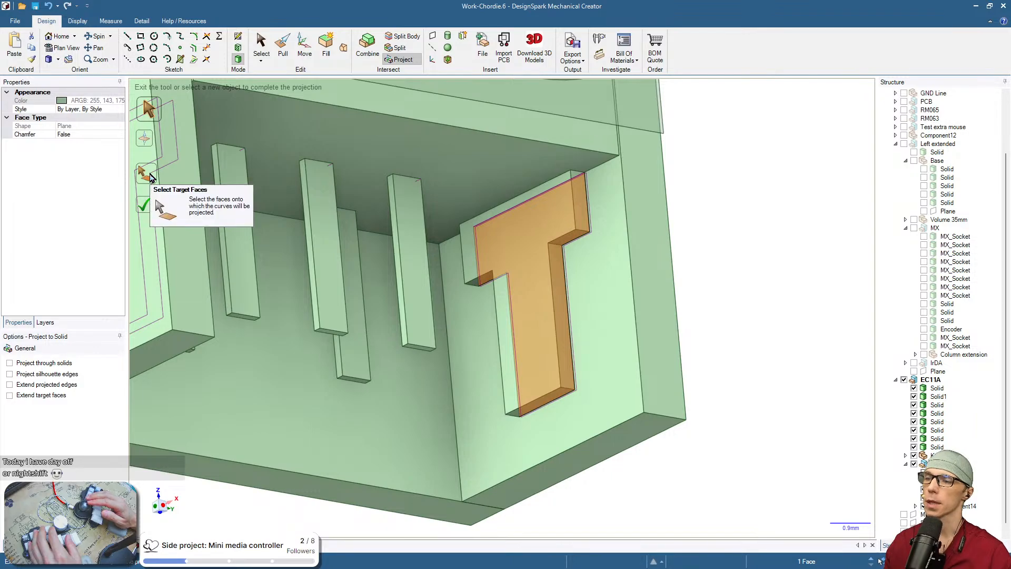
{"action": "left_click", "coordinate": [149, 174]}
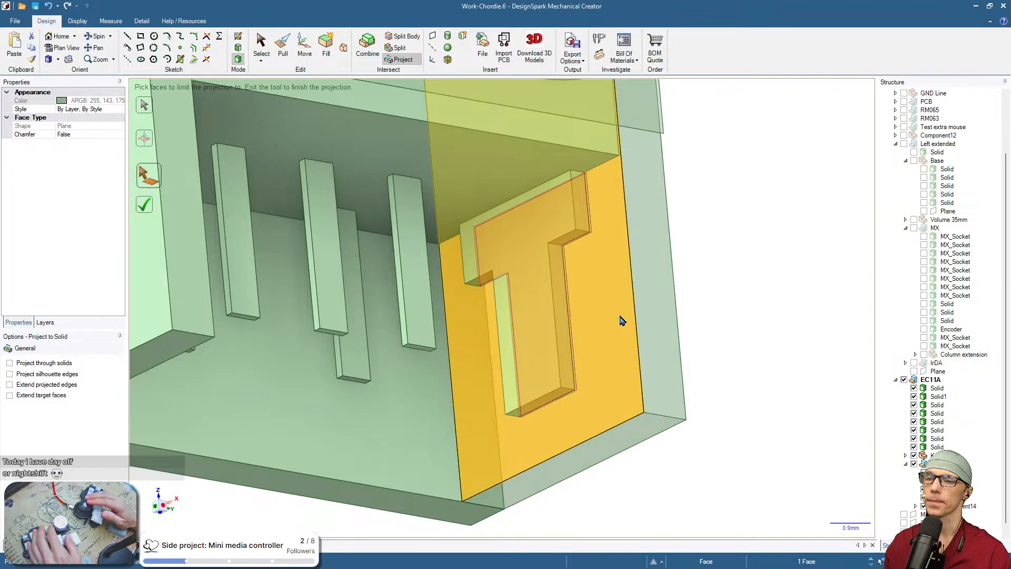
{"action": "left_click", "coordinate": [622, 320]}
{"action": "left_click", "coordinate": [148, 207]}
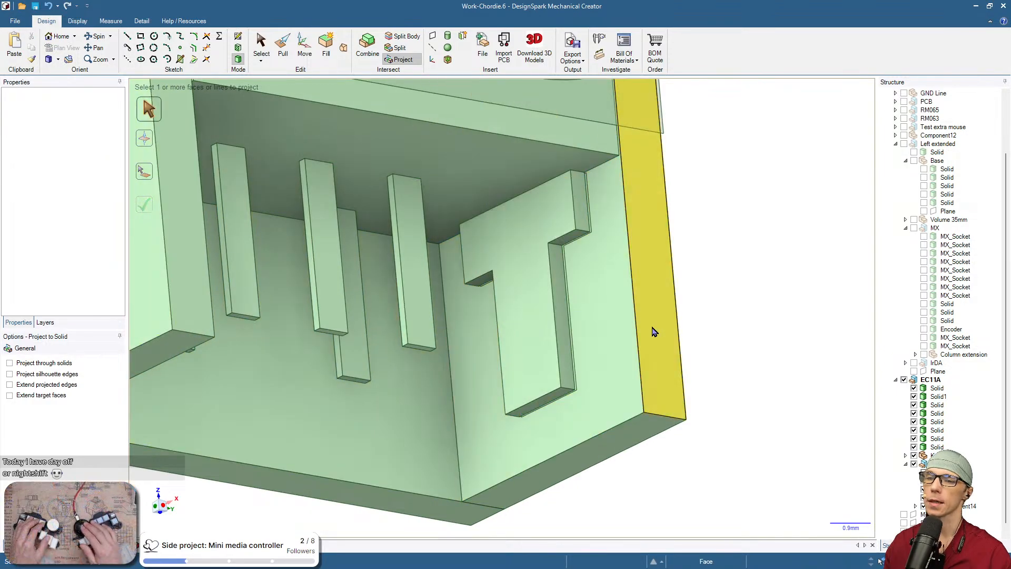
Try to offset the projected T outline in a sketch on the side wall's inner face
{"action": "left_click", "coordinate": [602, 314]}
{"action": "key", "text": "r"}
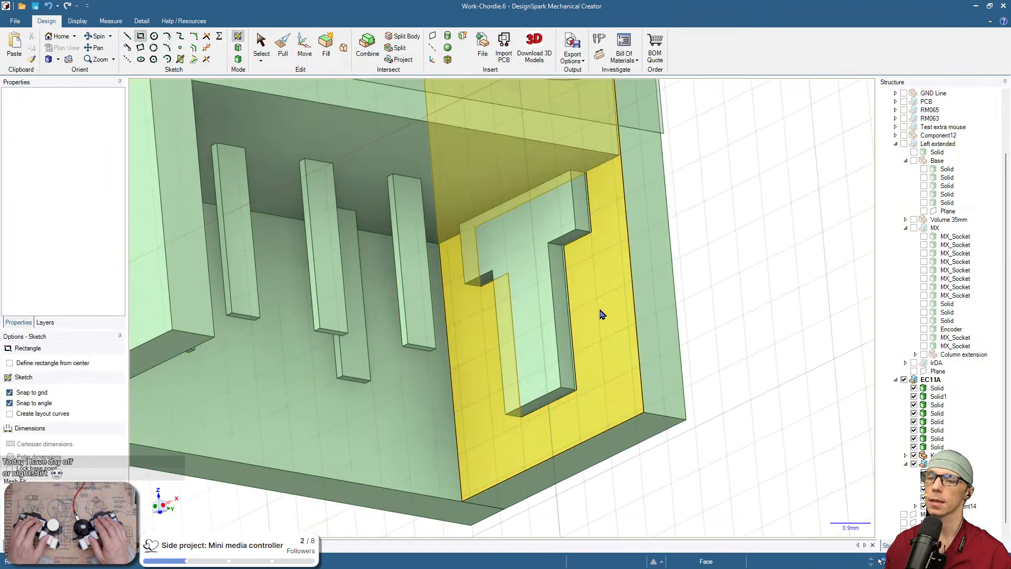
{"action": "key", "text": "Escape"}
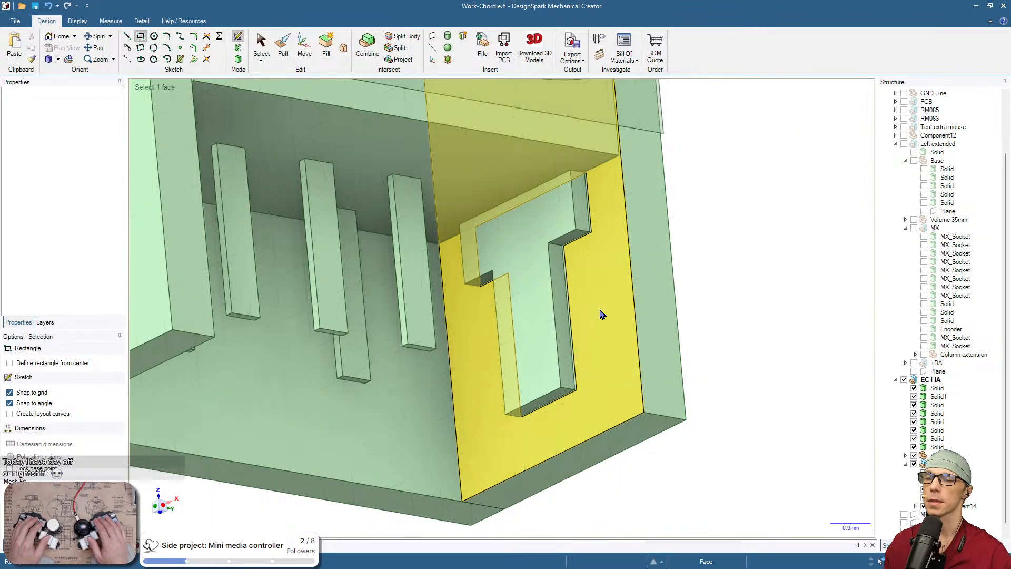
{"action": "key", "text": "r"}
{"action": "left_click", "coordinate": [618, 316]}
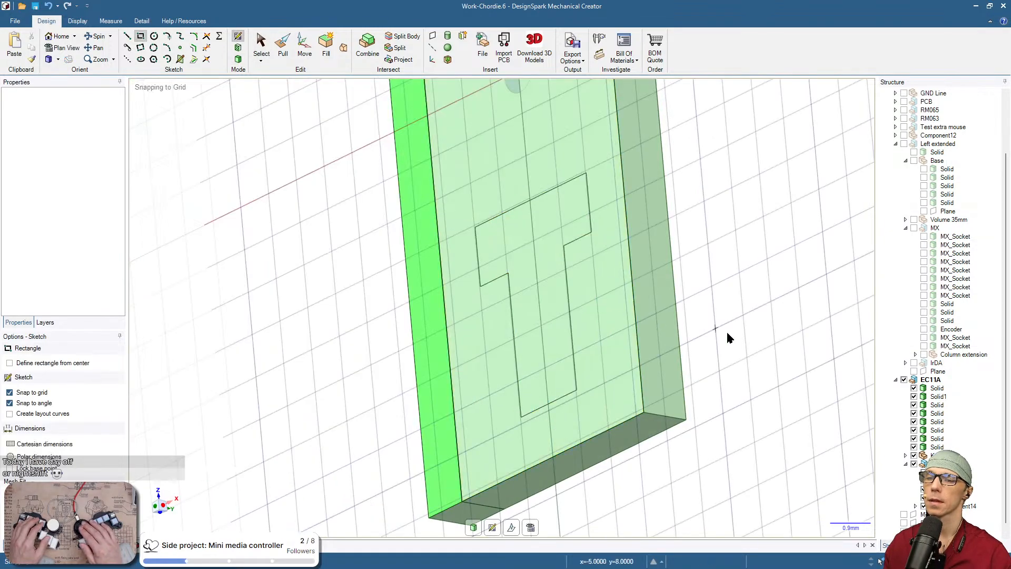
{"action": "key", "text": "v"}
{"action": "mouse_move", "coordinate": [477, 248]}
{"action": "middle_mouse_down", "text": "shift"}
{"action": "mouse_move", "coordinate": [755, 457]}
{"action": "mouse_move", "coordinate": [777, 392]}
{"action": "middle_mouse_up", "text": "shift"}
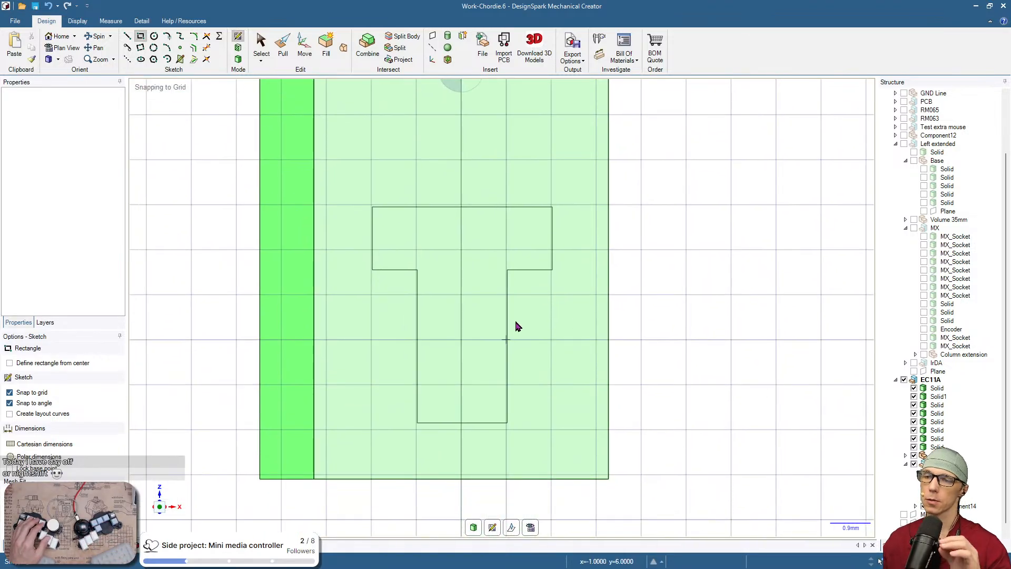
{"action": "key", "text": "s"}
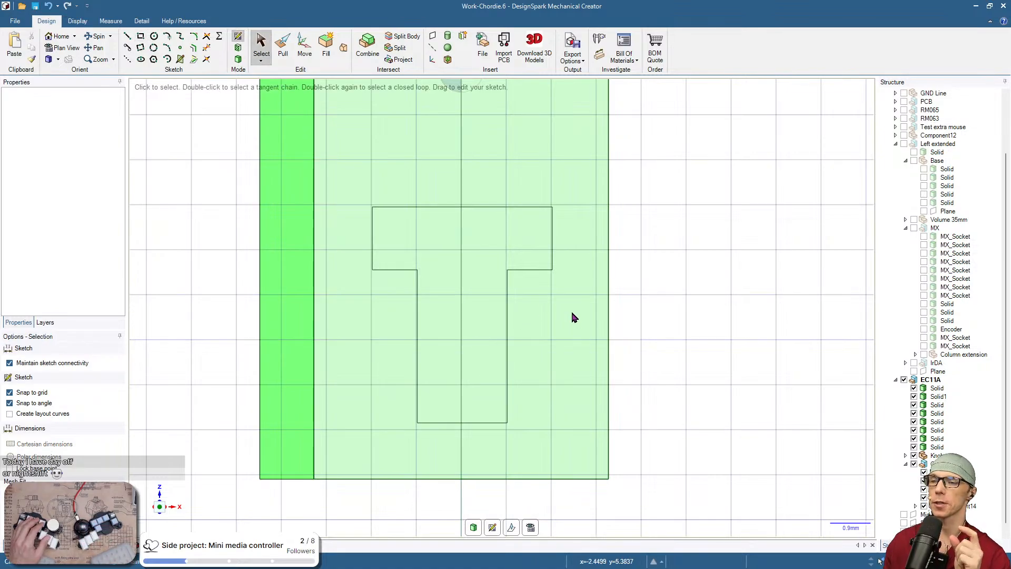
{"action": "left_click", "coordinate": [195, 49]}
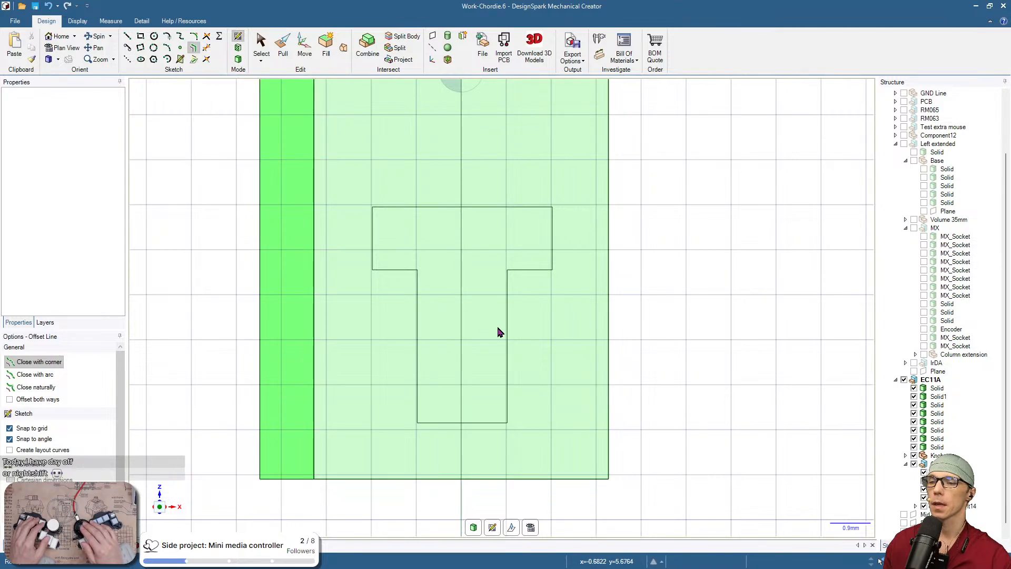
{"action": "key", "text": "Escape"}
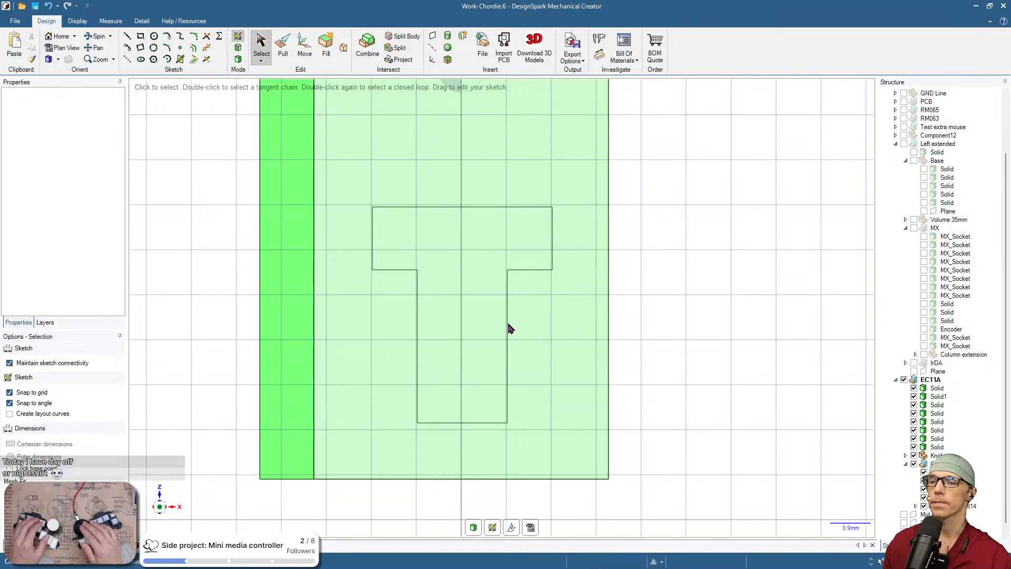
{"action": "middle_click_drag", "start_coordinate": [506, 323], "coordinate": [456, 345]}
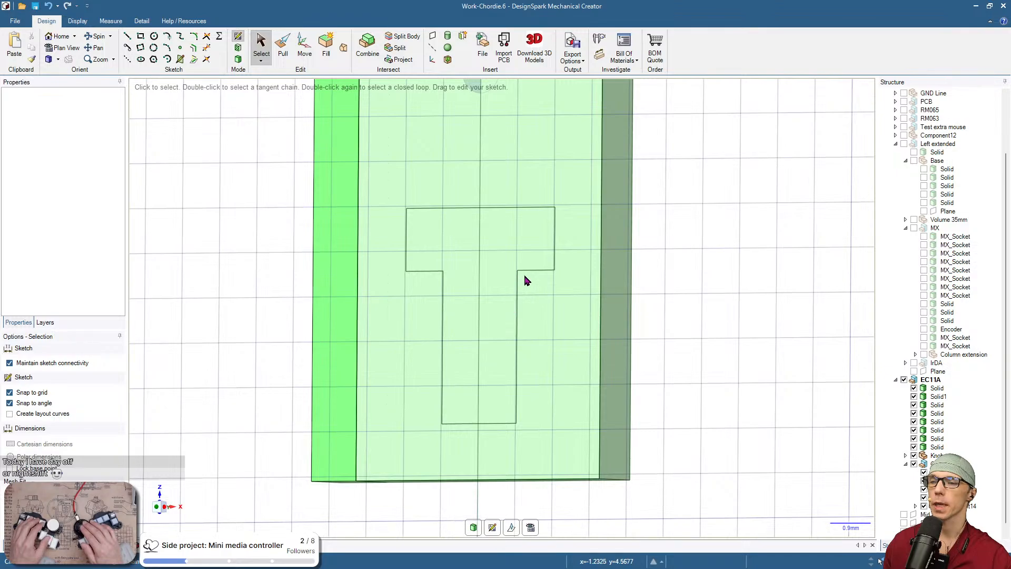
{"action": "key", "text": "d"}
{"action": "middle_click_drag", "start_coordinate": [683, 382], "coordinate": [646, 394]}
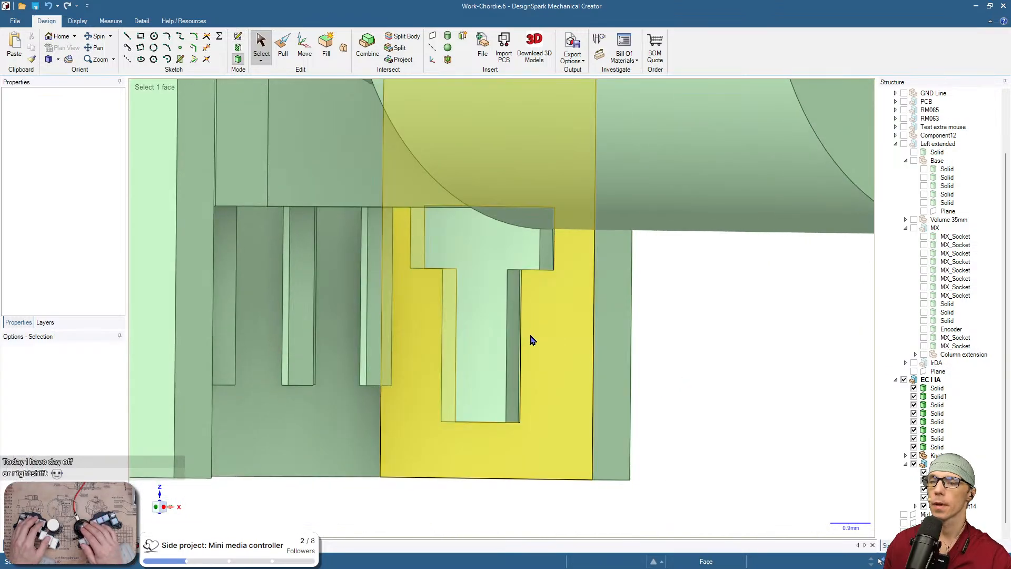
Hide the T-shaped encoder tab solid in the EC11A component so the outline projected on the side wall is exposed
{"action": "scroll", "coordinate": [531, 339], "scroll_direction": "up", "scroll_amount": 5}
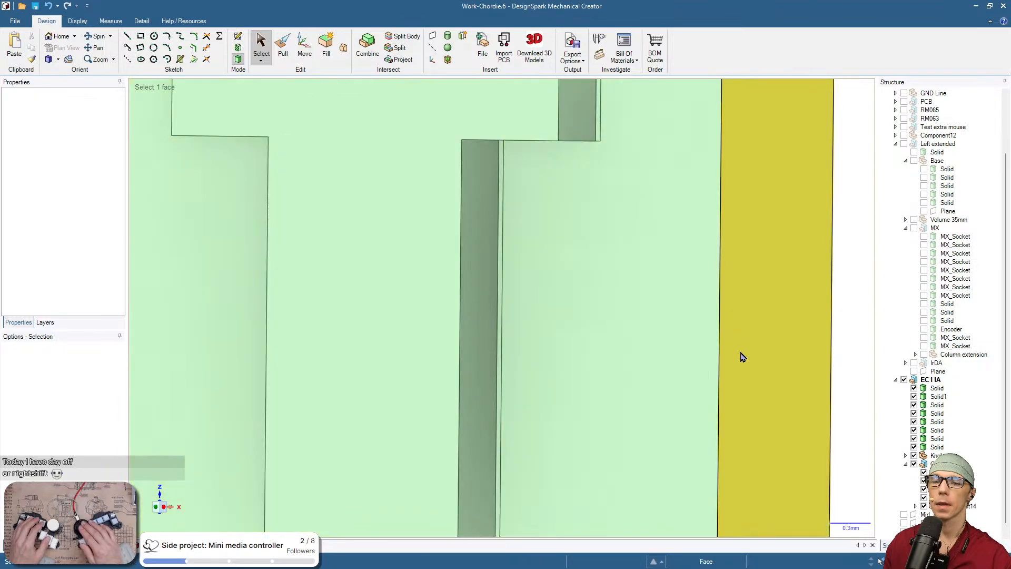
{"action": "scroll", "coordinate": [742, 356], "scroll_direction": "down", "scroll_amount": 2}
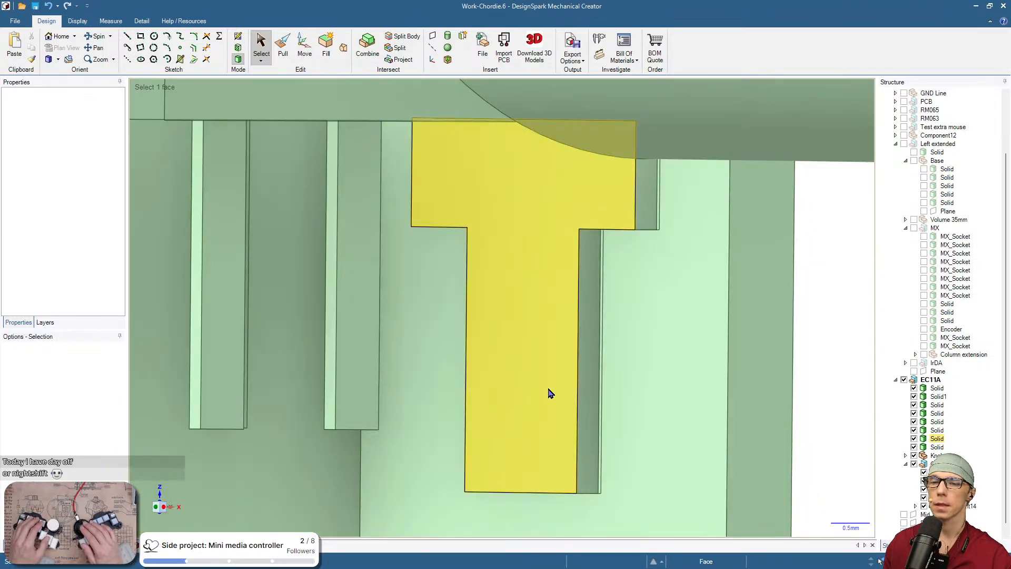
{"action": "left_click", "coordinate": [550, 393]}
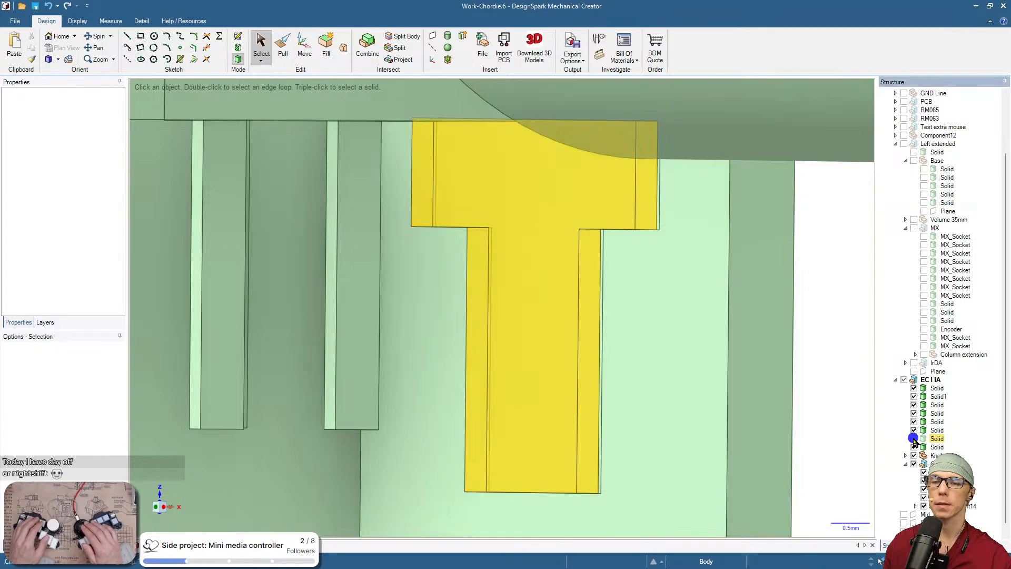
{"action": "left_click", "coordinate": [914, 438]}
{"action": "scroll", "coordinate": [824, 409], "scroll_direction": "down", "scroll_amount": 2}
{"action": "middle_click_drag", "start_coordinate": [823, 409], "coordinate": [704, 332]}
{"action": "left_click", "coordinate": [662, 337]}
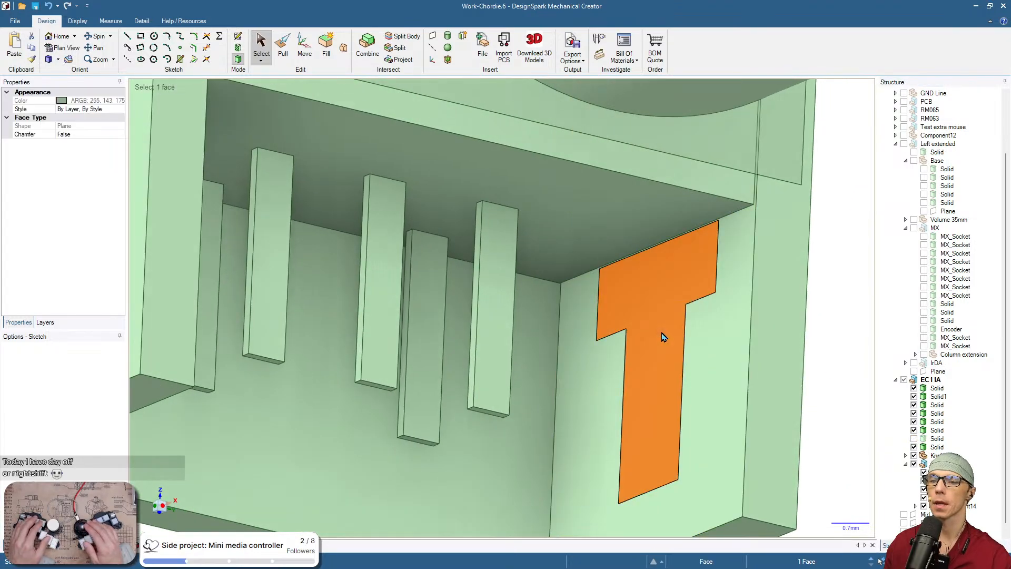
{"action": "key", "text": "r"}
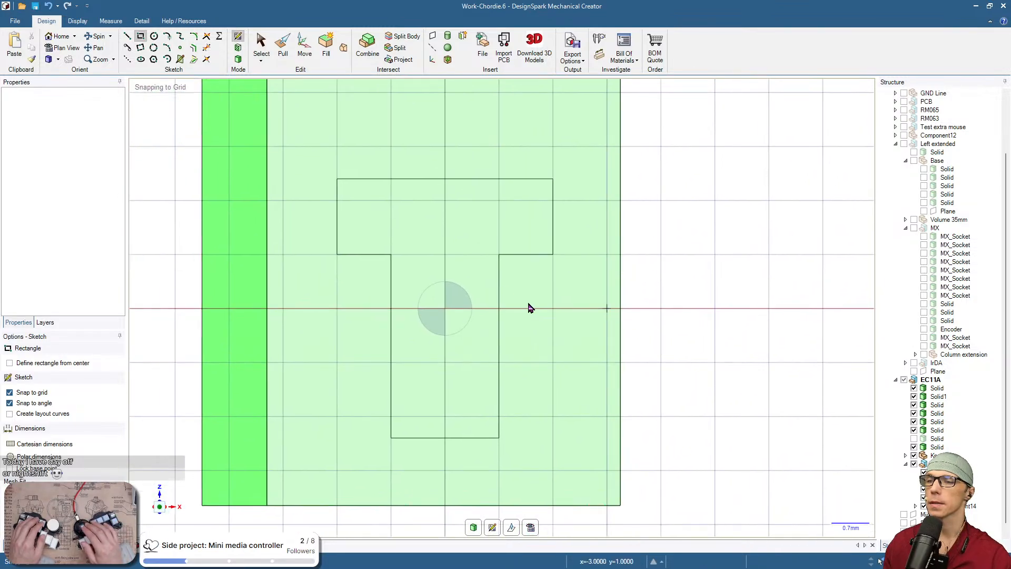
{"action": "key", "text": "s"}
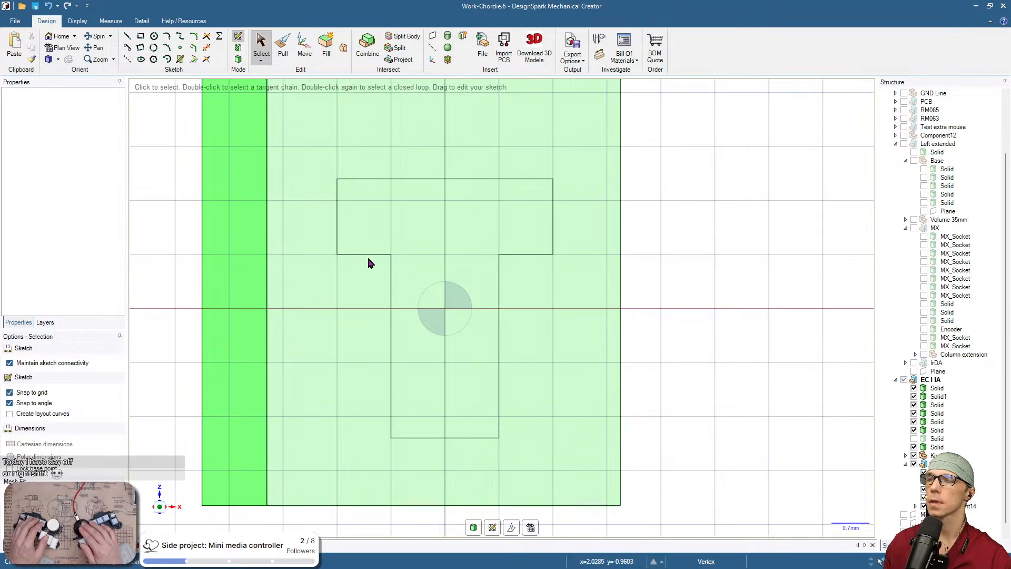
{"action": "middle_click_drag", "start_coordinate": [684, 333], "coordinate": [770, 363], "text": "shift"}
{"action": "middle_click_drag", "start_coordinate": [699, 349], "coordinate": [599, 332]}
{"action": "key", "text": "v"}
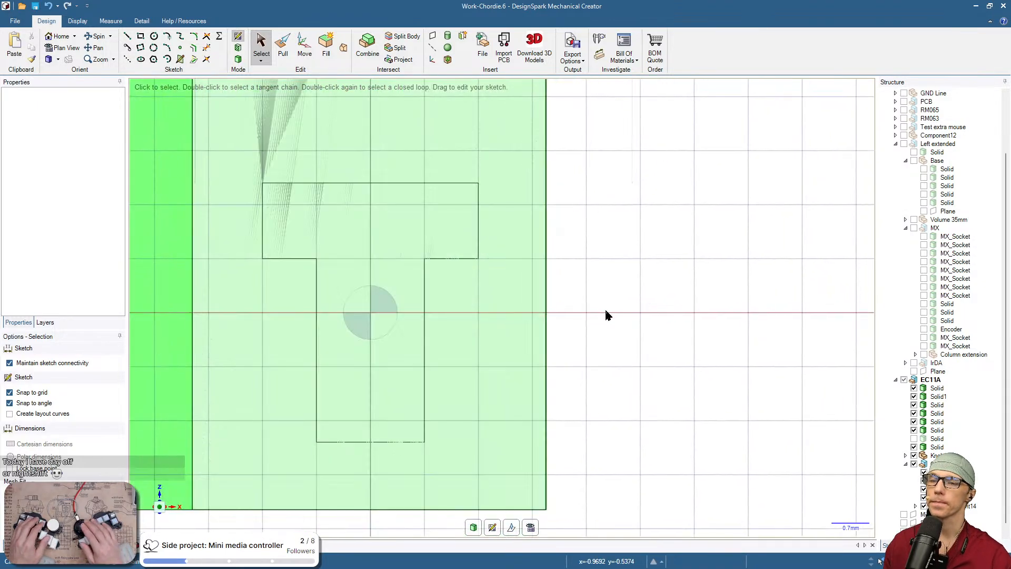
{"action": "mouse_move", "coordinate": [609, 349]}
{"action": "middle_mouse_down", "text": "shift"}
{"action": "mouse_move", "coordinate": [738, 350]}
{"action": "mouse_move", "coordinate": [599, 330]}
{"action": "middle_mouse_up", "text": "shift"}
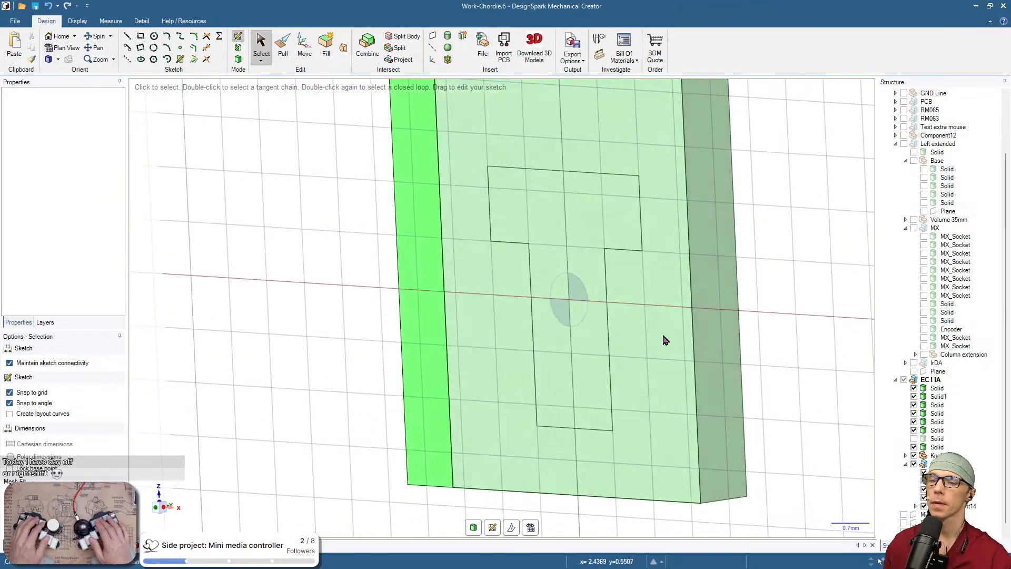
{"action": "key", "text": "d"}
{"action": "middle_click_drag", "start_coordinate": [747, 408], "coordinate": [737, 413]}
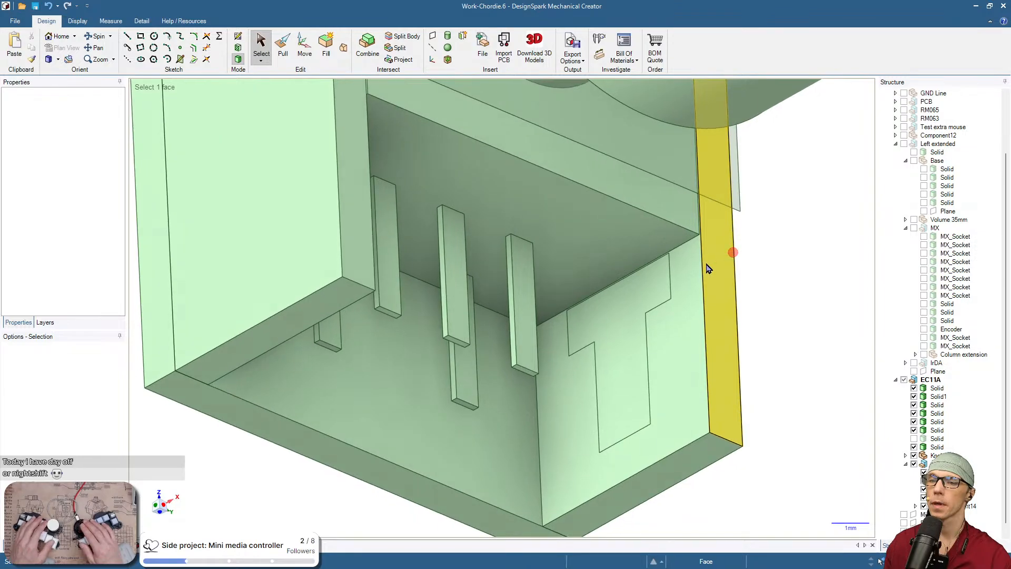
Try to select the edges of the projected outline in a sketch on the T-shaped face of the side wall
{"action": "left_click", "coordinate": [660, 288]}
{"action": "key", "text": "r"}
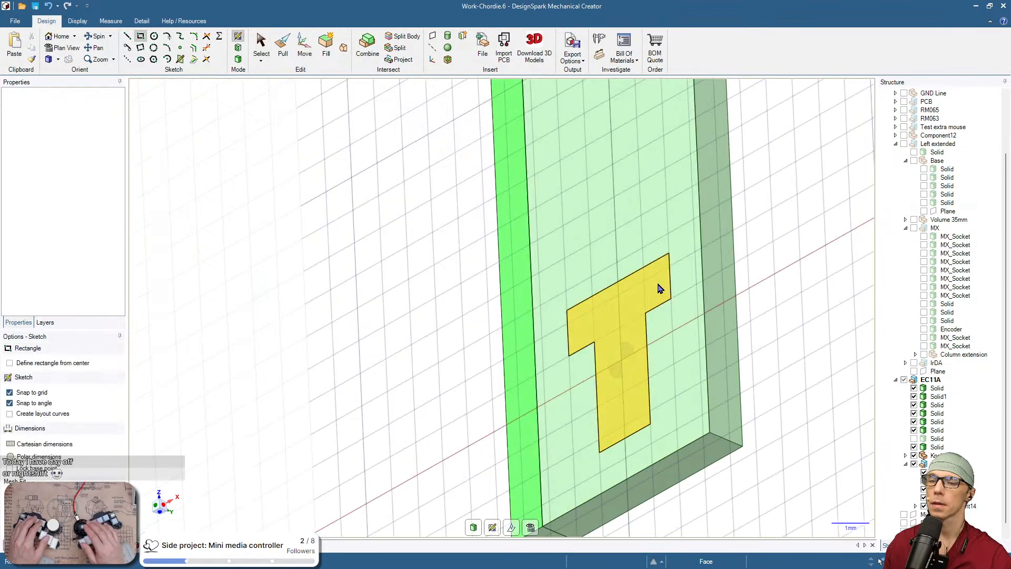
{"action": "key", "text": "s"}
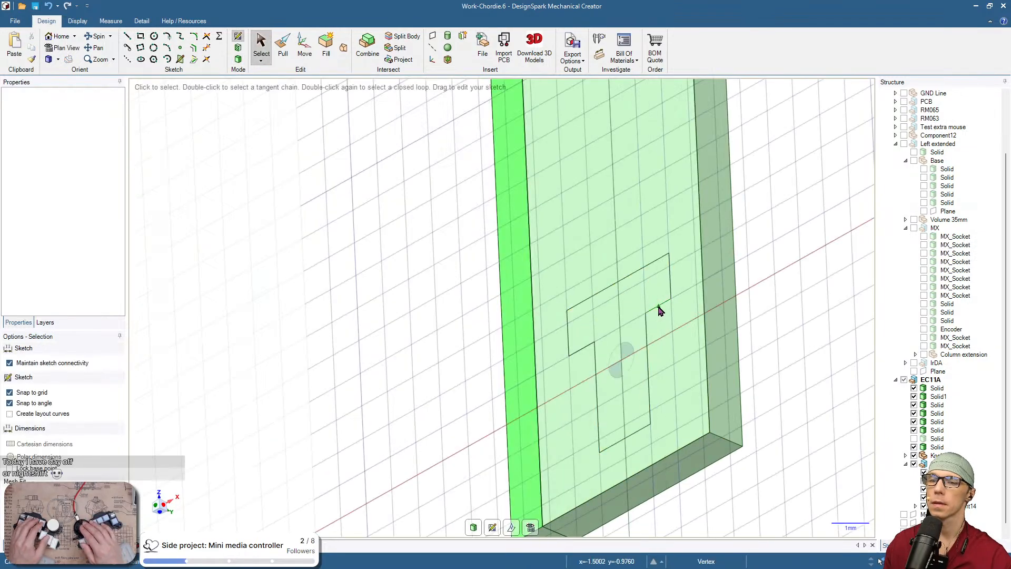
{"action": "left_click", "coordinate": [659, 307]}
{"action": "left_click", "coordinate": [641, 337]}
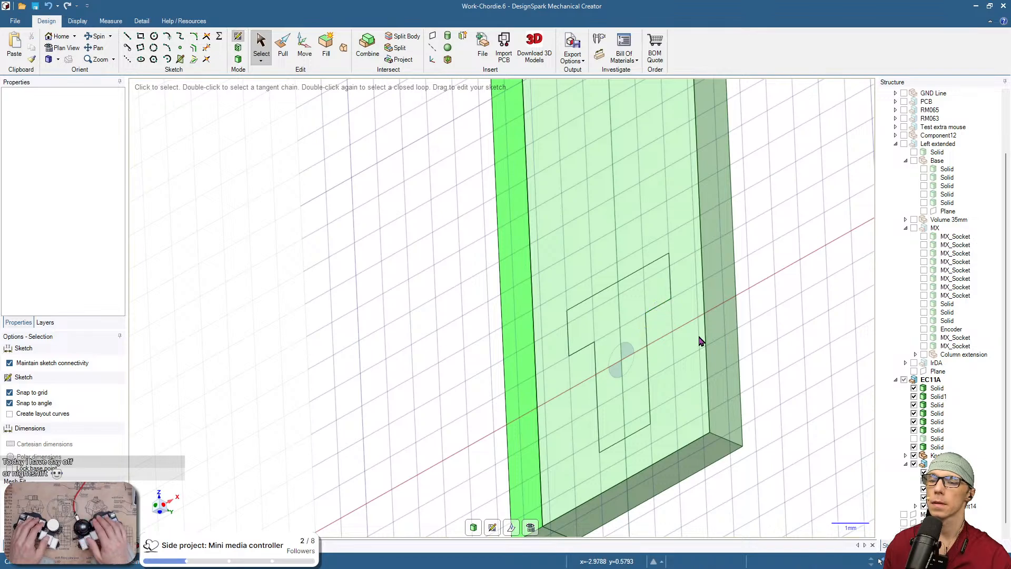
{"action": "key", "text": "d"}
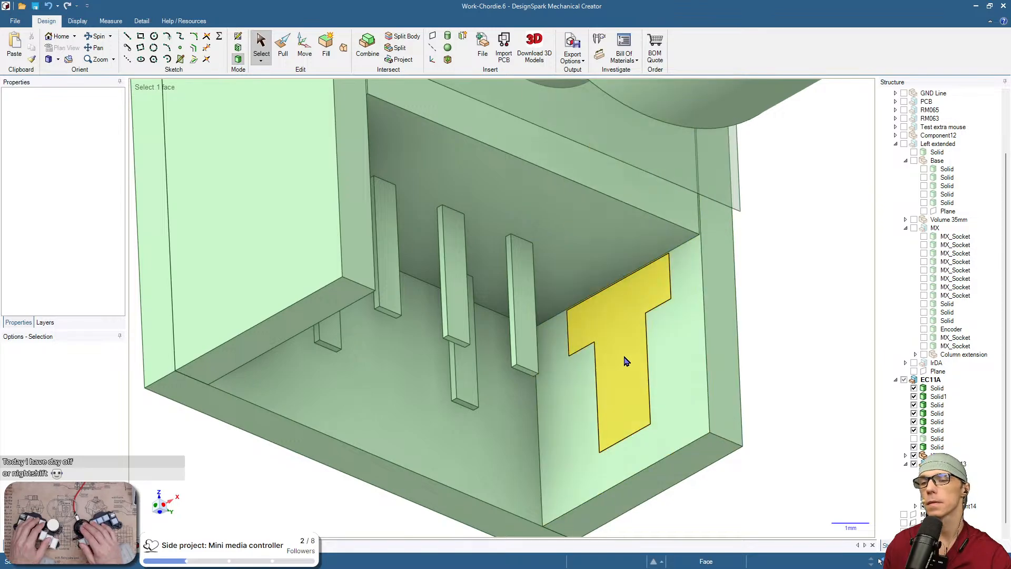
Try again to offset the T outline, sketching on the side wall's inner face with the encoder tab hidden
{"action": "left_click", "coordinate": [682, 371]}
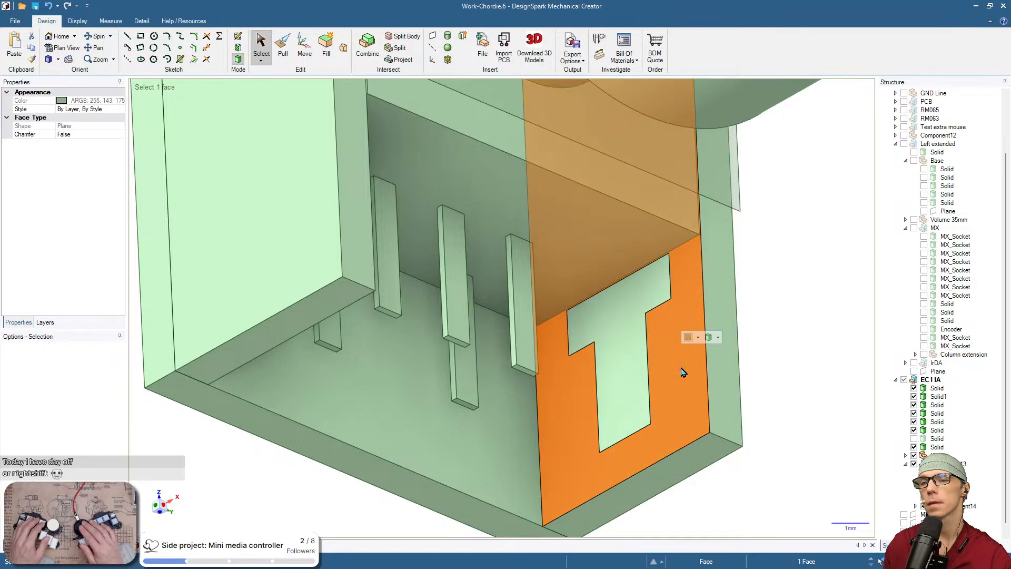
{"action": "key", "text": "r"}
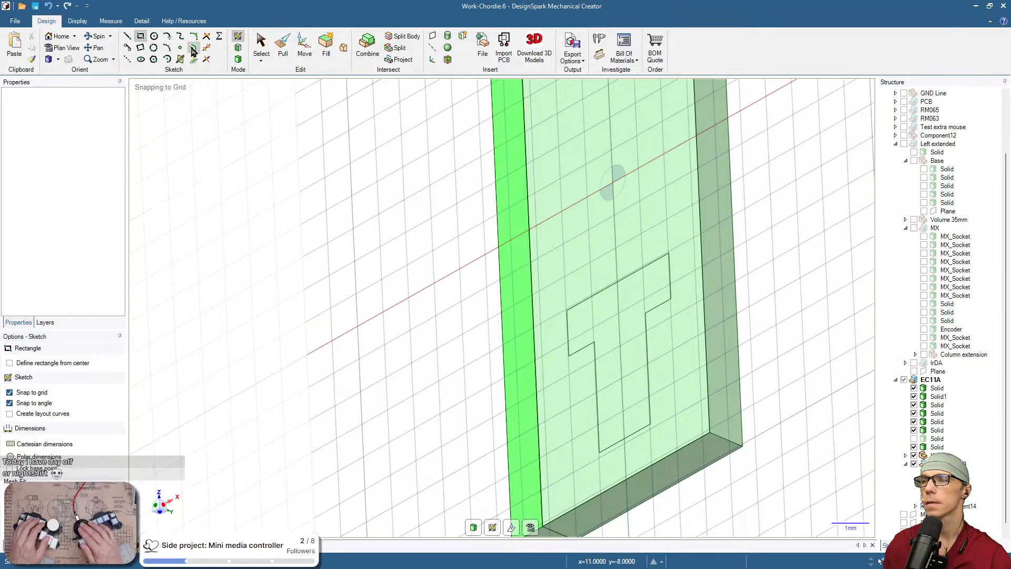
{"action": "left_click", "coordinate": [193, 47]}
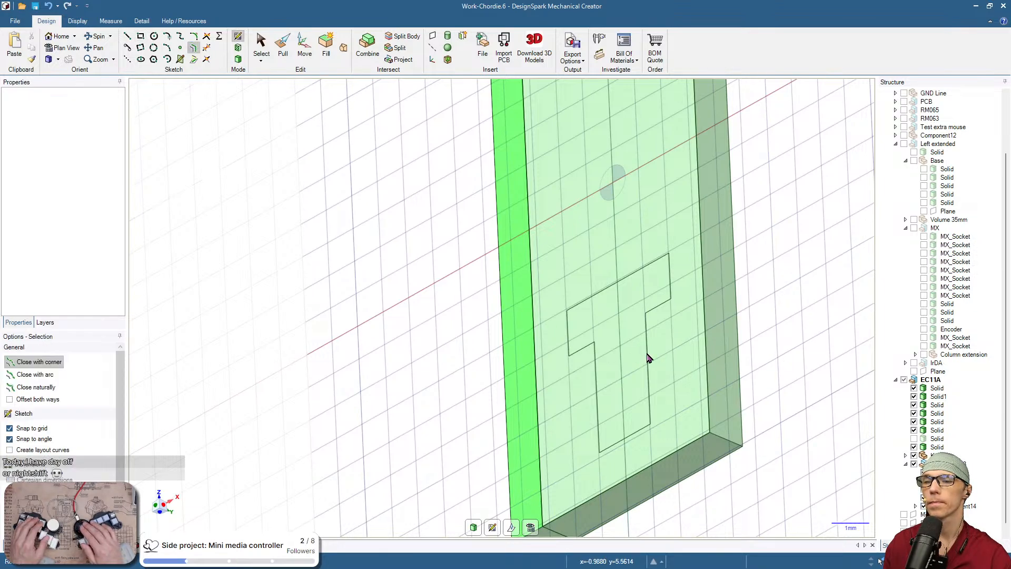
{"action": "key", "text": "Escape"}
{"action": "mouse_move", "coordinate": [647, 375]}
{"action": "middle_mouse_down"}
{"action": "mouse_move", "coordinate": [668, 373]}
{"action": "mouse_move", "coordinate": [639, 390]}
{"action": "mouse_move", "coordinate": [616, 361]}
{"action": "middle_mouse_up"}
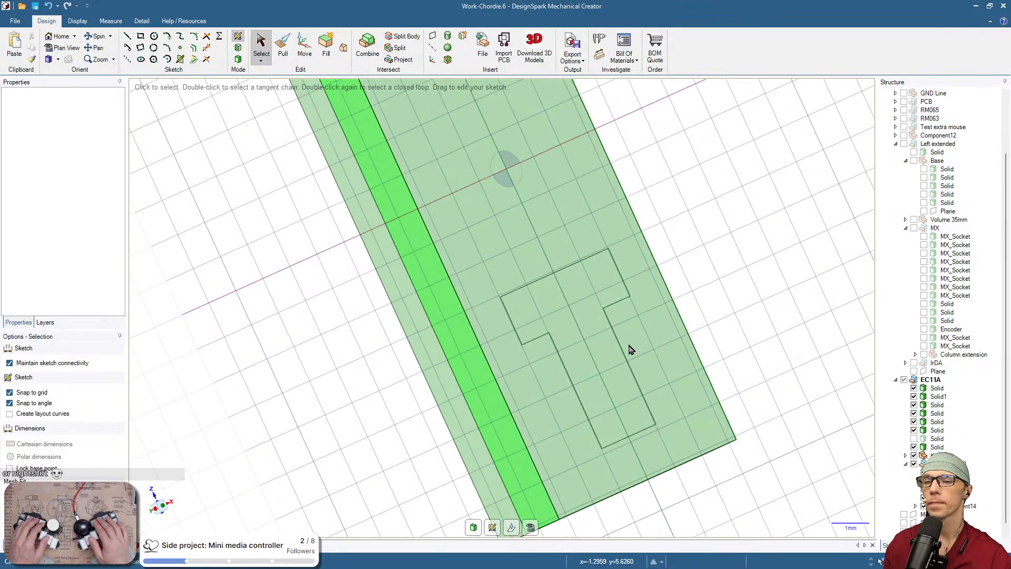
{"action": "key", "text": "d"}
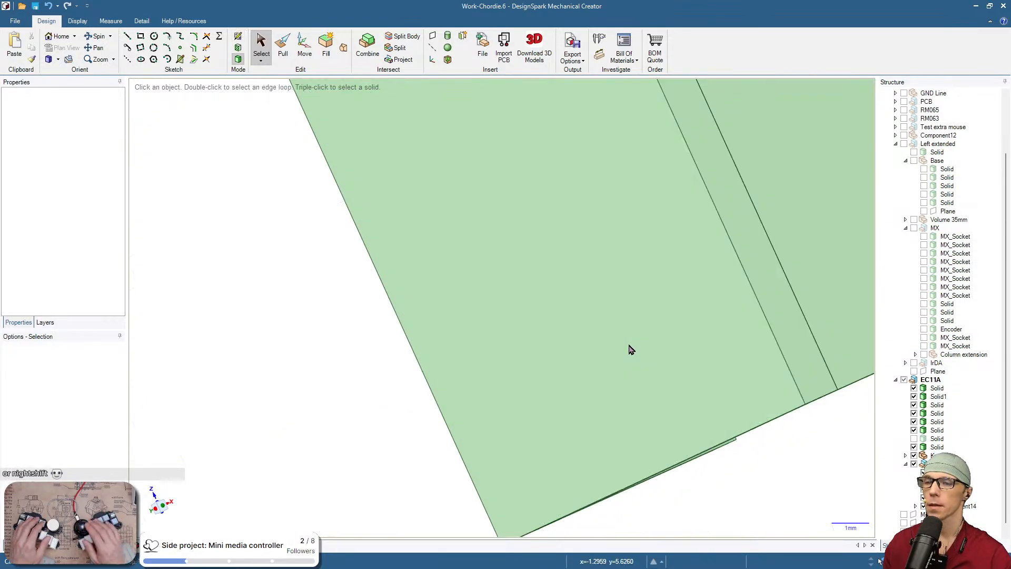
Make the component that contains the holder walls the active one
{"action": "middle_click_drag", "start_coordinate": [710, 385], "coordinate": [551, 399]}
{"action": "middle_click_drag", "start_coordinate": [845, 366], "coordinate": [766, 379]}
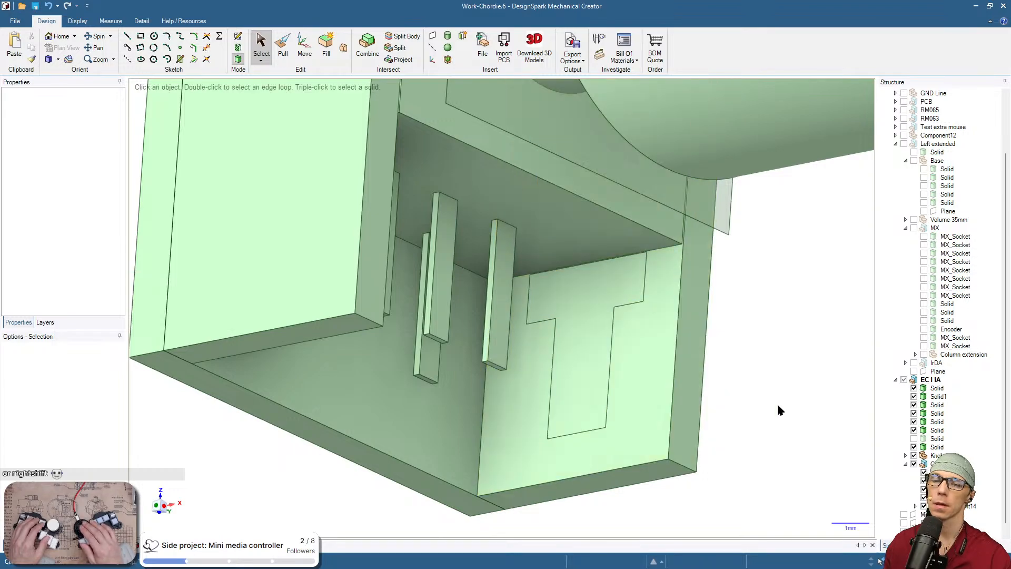
{"action": "left_click", "coordinate": [932, 463]}
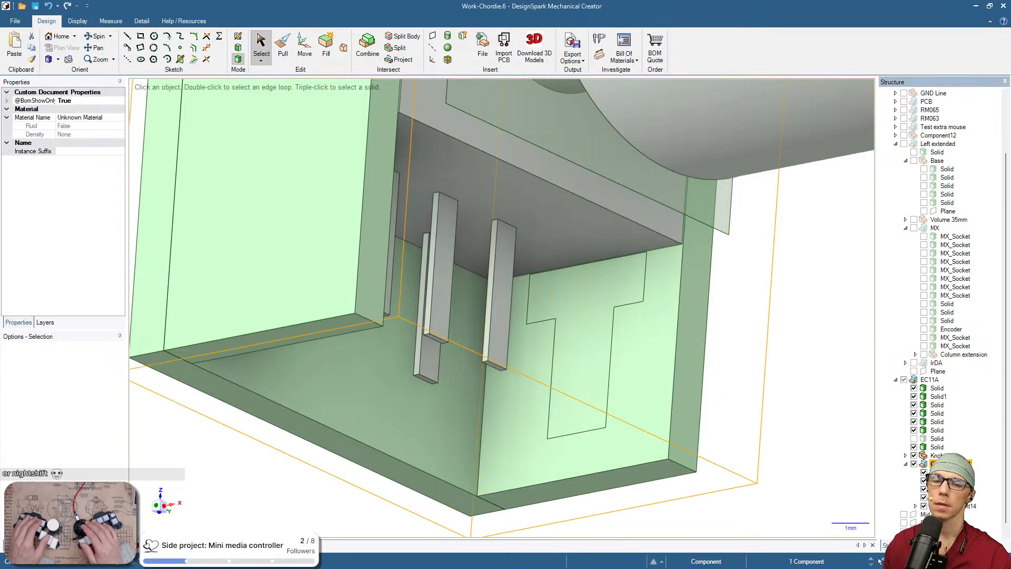
Try to select the T outline's curves in a sketch on the side wall's inner face with the holder component active
{"action": "left_click", "coordinate": [663, 358]}
{"action": "key", "text": "r"}
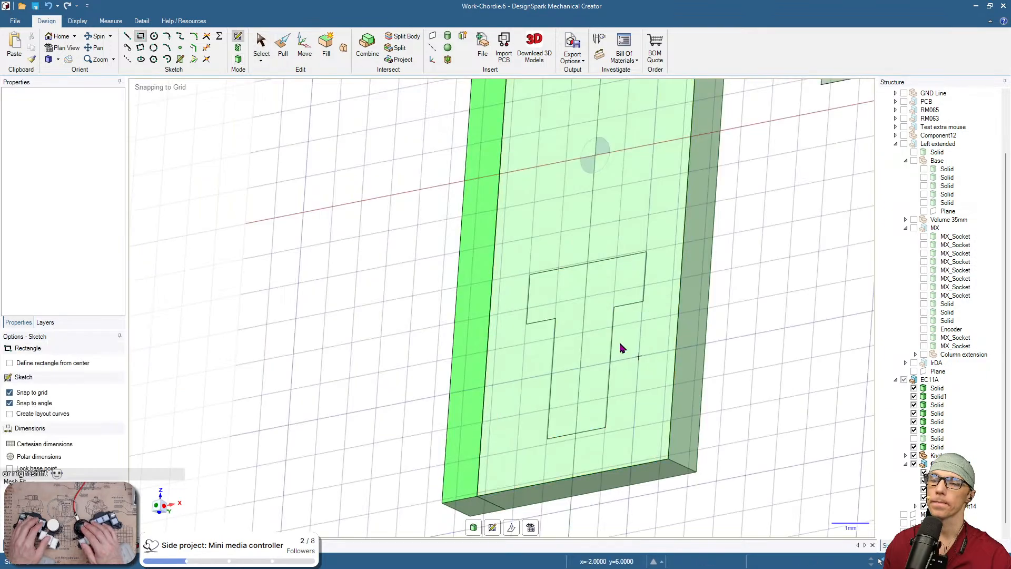
{"action": "key", "text": "s"}
{"action": "left_click", "coordinate": [601, 344]}
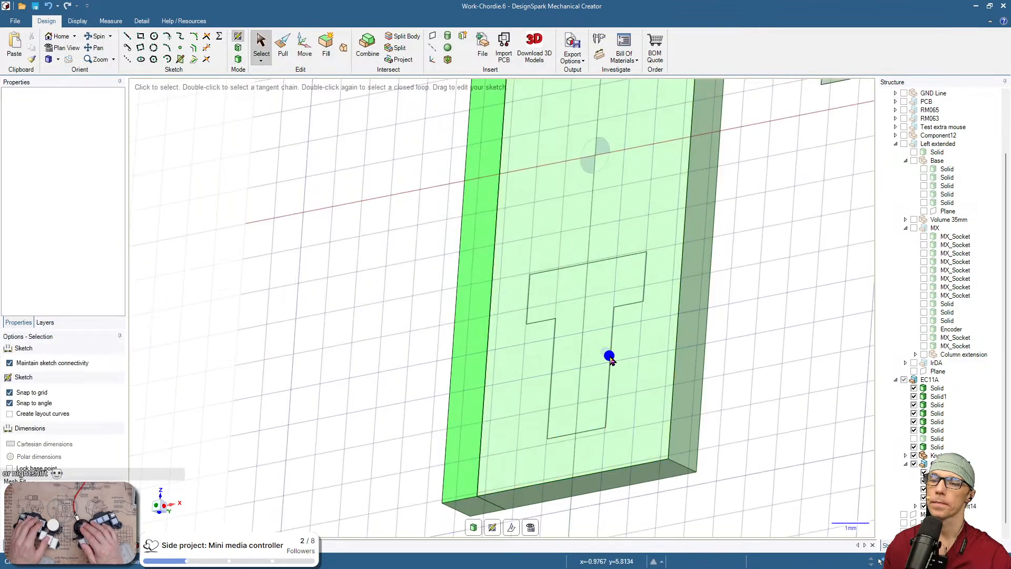
{"action": "scroll", "coordinate": [741, 297], "scroll_direction": "down", "scroll_amount": 5}
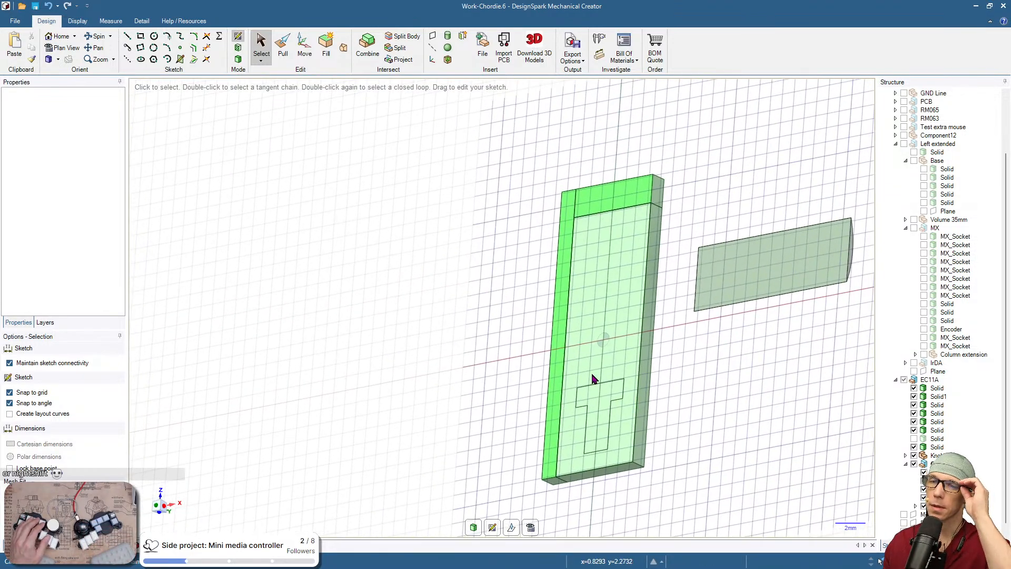
{"action": "left_click", "coordinate": [554, 320]}
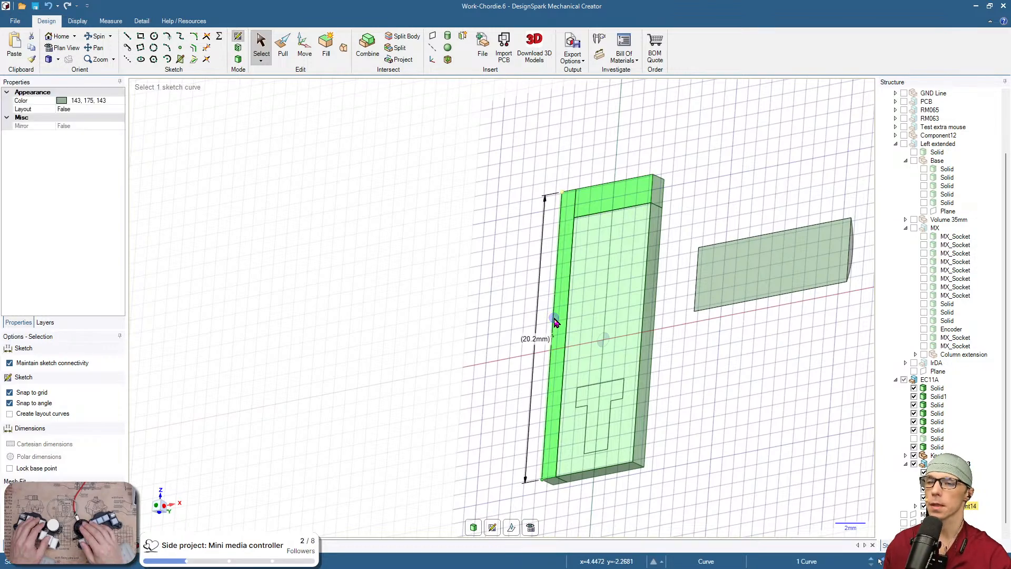
{"action": "key", "text": "Escape"}
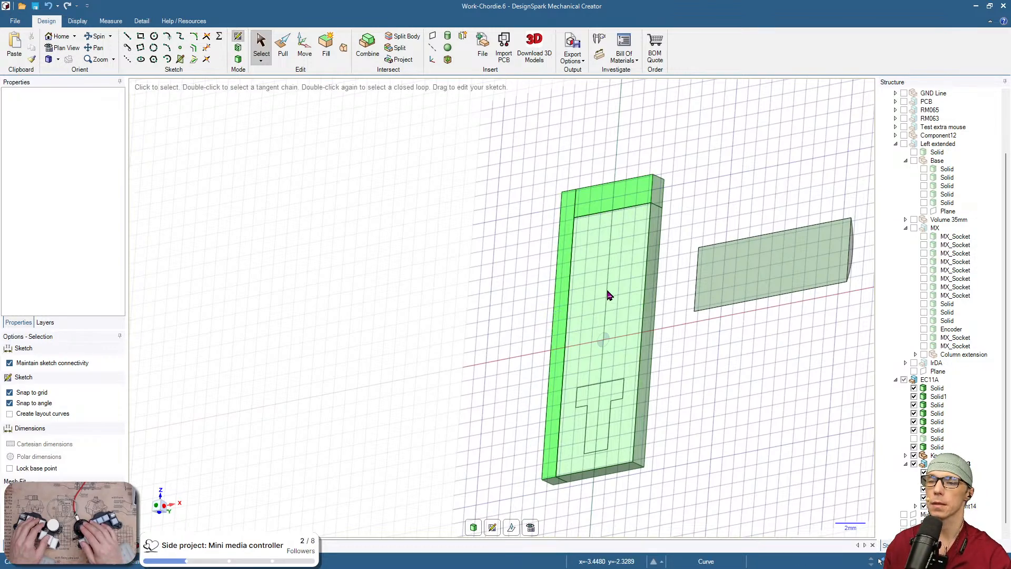
{"action": "key", "text": "d"}
{"action": "mouse_move", "coordinate": [684, 384]}
{"action": "middle_mouse_down"}
{"action": "mouse_move", "coordinate": [548, 343]}
{"action": "mouse_move", "coordinate": [599, 362]}
{"action": "middle_mouse_up"}
{"action": "right_click", "coordinate": [594, 357]}
{"action": "left_click", "coordinate": [708, 432]}
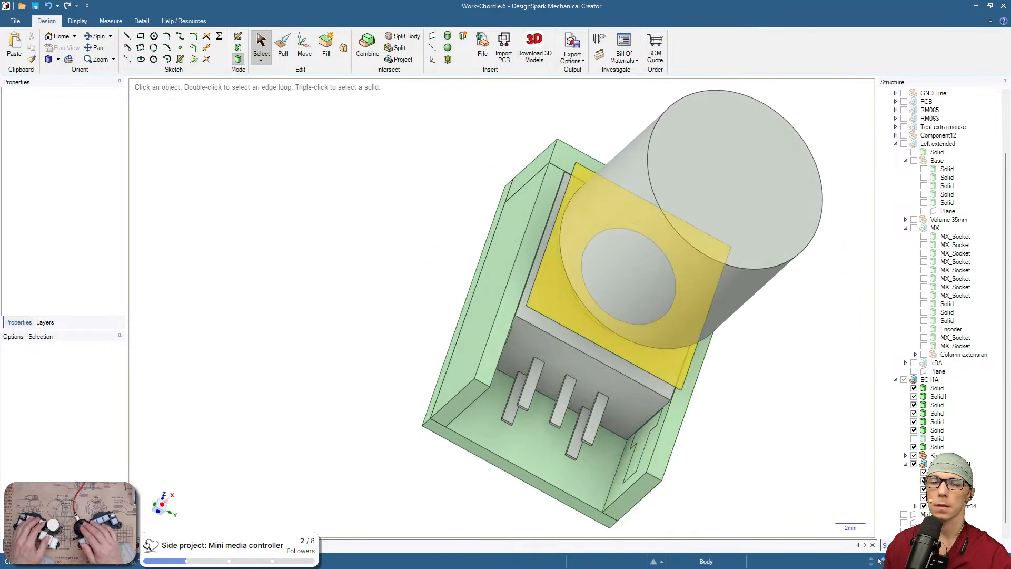
Hide the knob and the other EC11A encoder parts, leaving only the component with the holder walls shown
{"action": "left_click", "coordinate": [906, 455]}
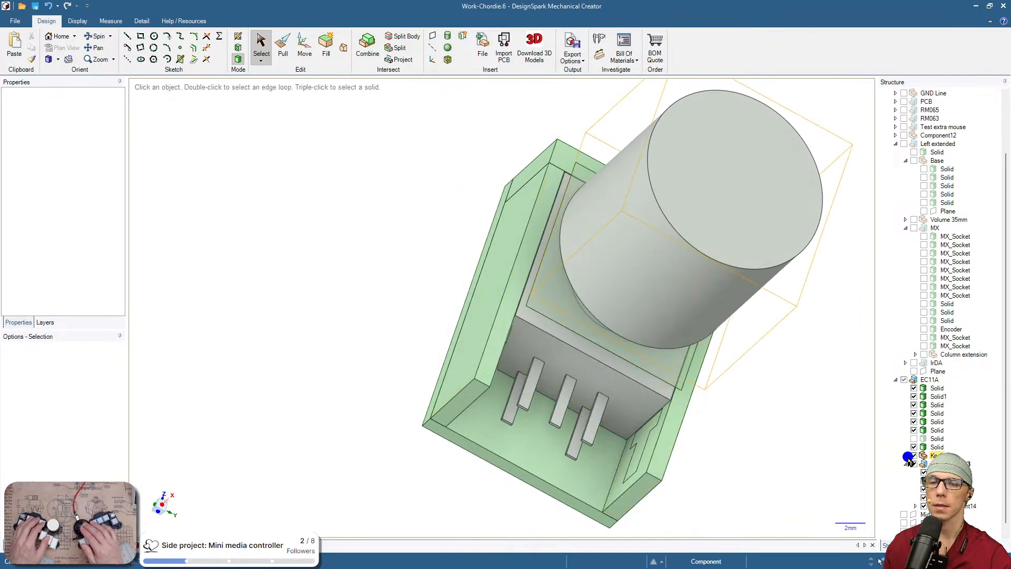
{"action": "scroll", "coordinate": [761, 451], "scroll_direction": "up", "scroll_amount": 3}
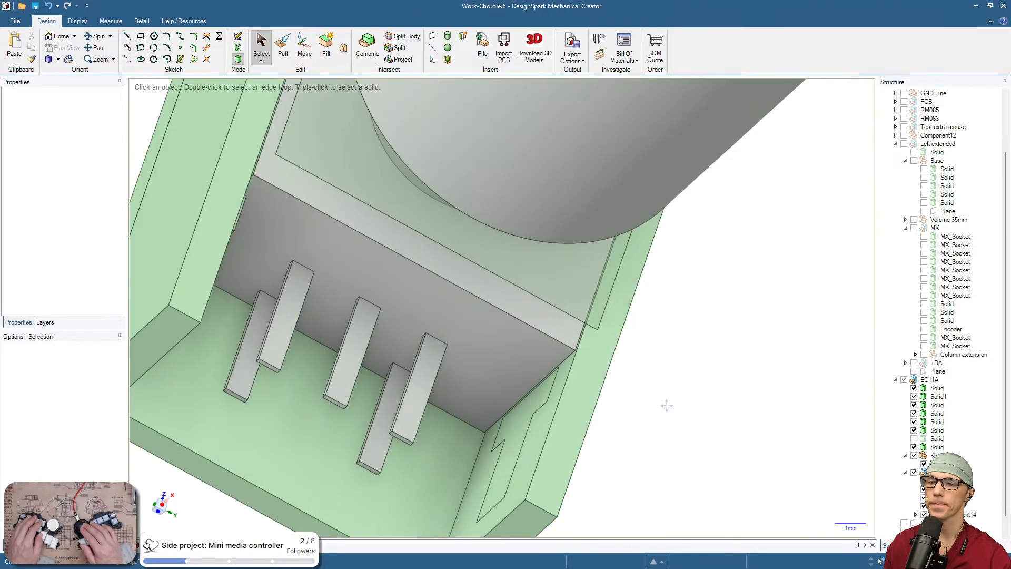
{"action": "middle_click_drag", "start_coordinate": [667, 405], "coordinate": [689, 246], "text": "shift"}
{"action": "middle_click_drag", "start_coordinate": [613, 240], "coordinate": [553, 322]}
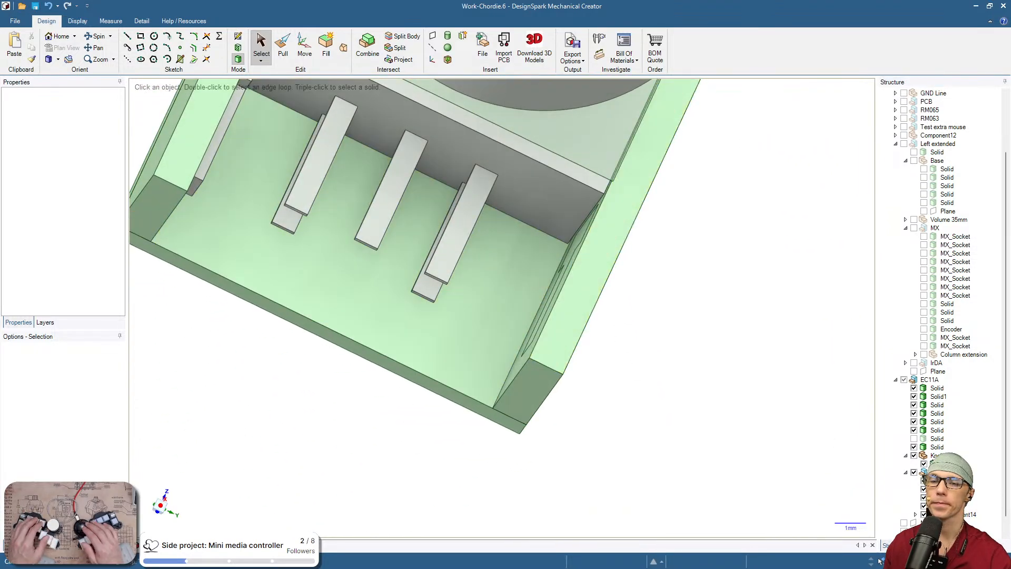
{"action": "left_click", "coordinate": [915, 456]}
{"action": "scroll", "coordinate": [720, 365], "scroll_direction": "down", "scroll_amount": 3}
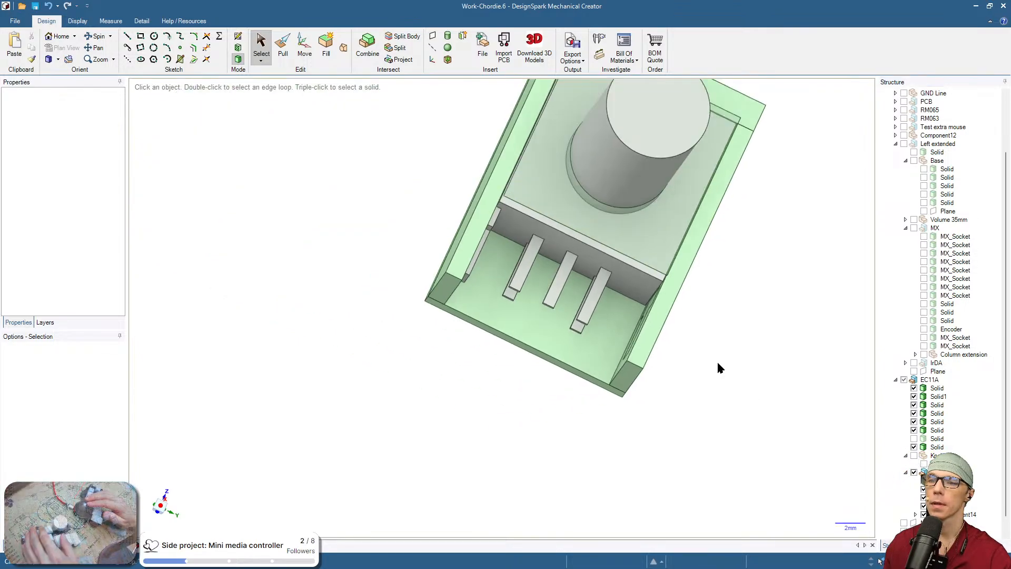
{"action": "left_click", "coordinate": [904, 380]}
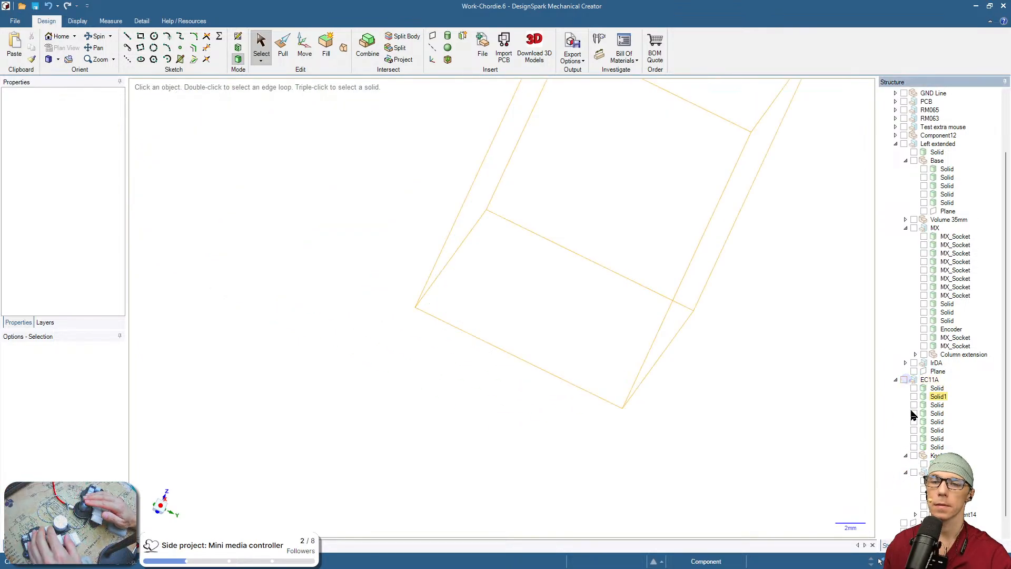
{"action": "left_click", "coordinate": [914, 472]}
{"action": "middle_click_drag", "start_coordinate": [753, 399], "coordinate": [799, 411]}
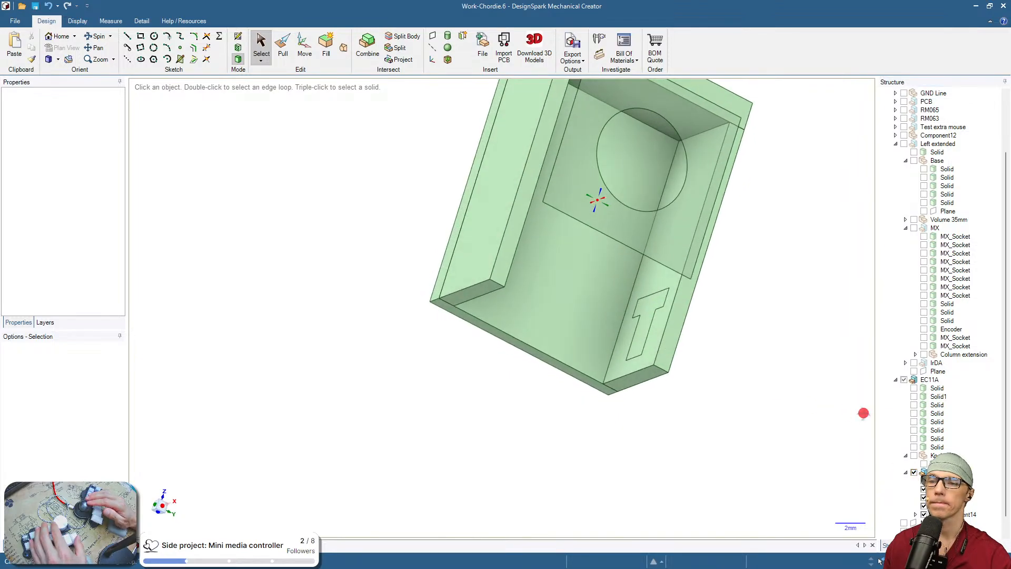
Try to select the T outline's curves in a sketch on the side wall's inner face with only the holder shown
{"action": "left_click", "coordinate": [654, 286]}
{"action": "key", "text": "r"}
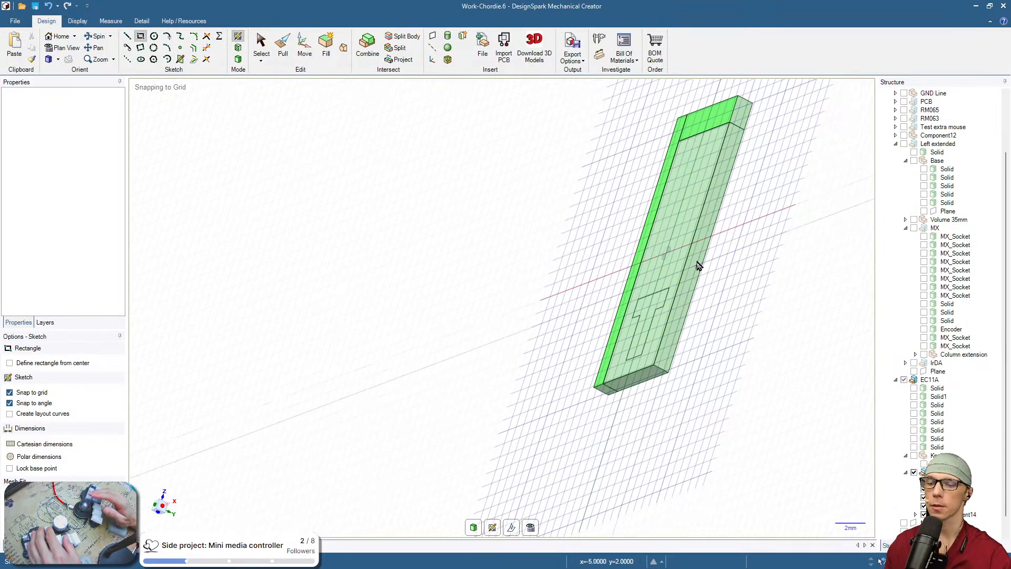
{"action": "key", "text": "v"}
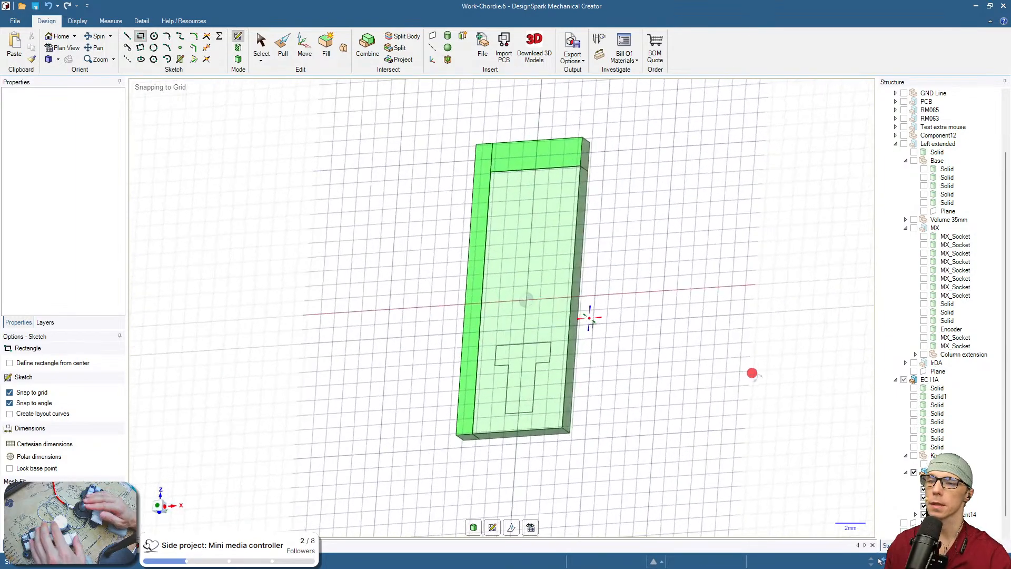
{"action": "key", "text": "s"}
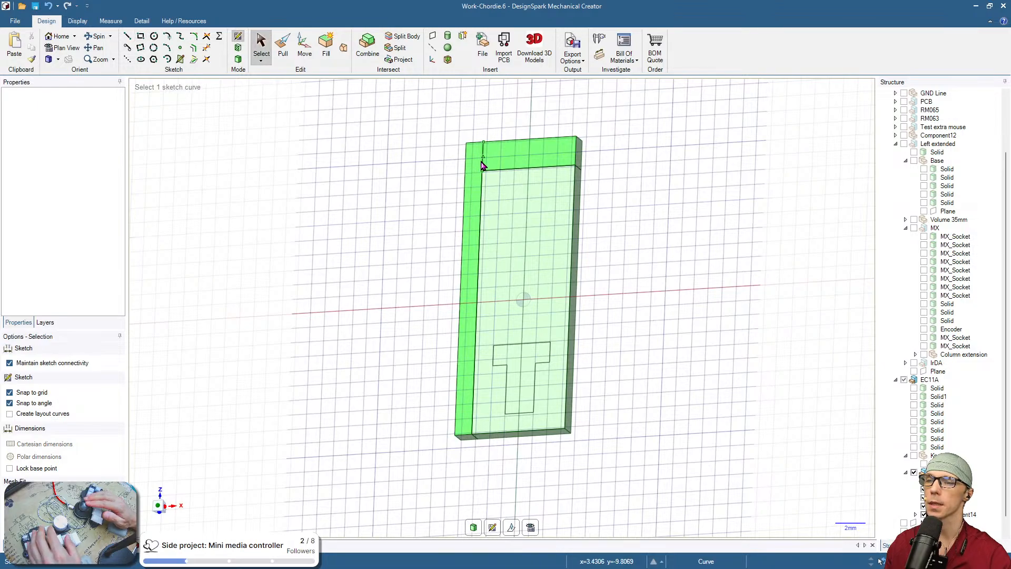
{"action": "double_click", "coordinate": [481, 165]}
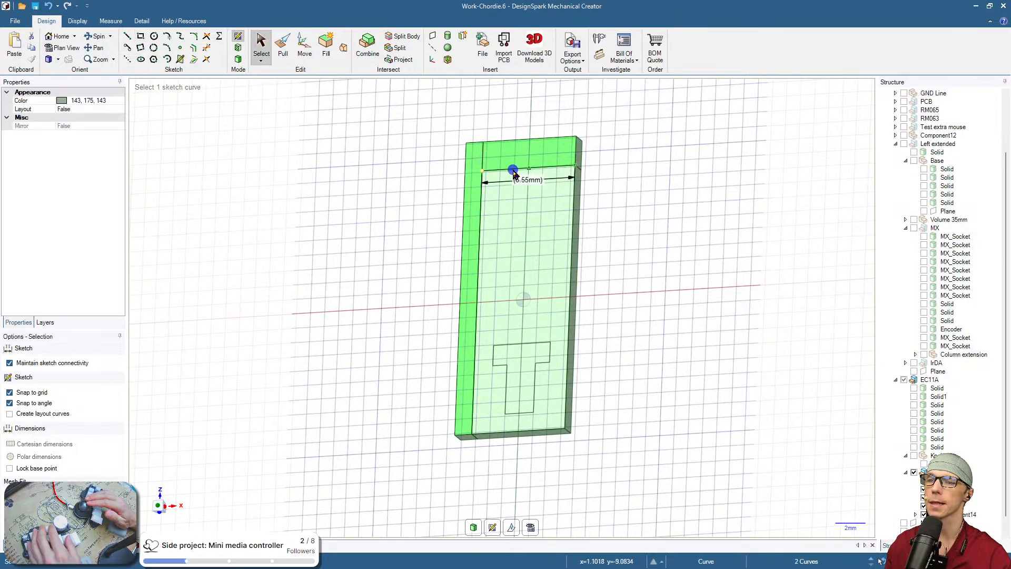
{"action": "left_click", "coordinate": [598, 210]}
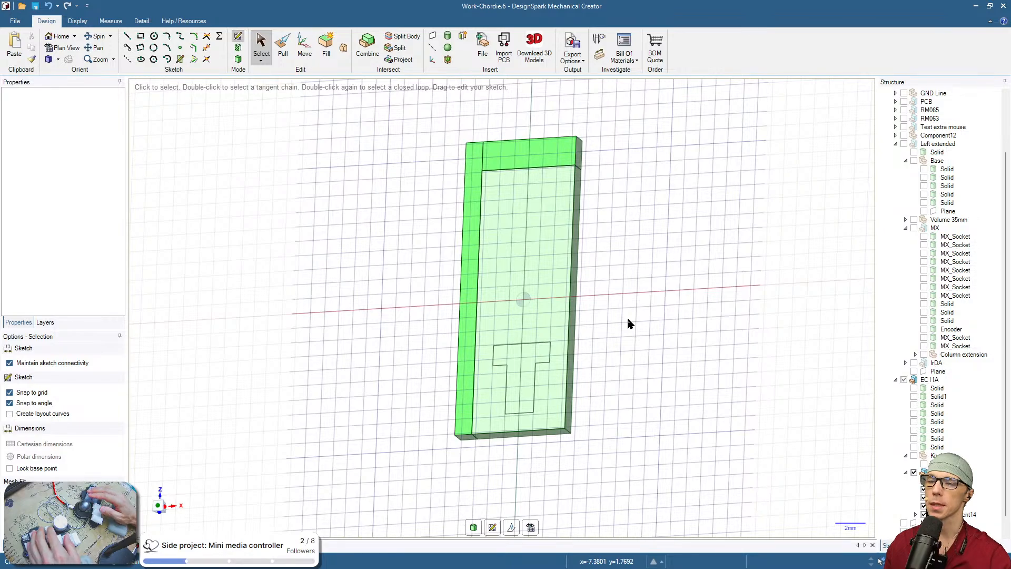
{"action": "key", "text": "d"}
{"action": "middle_click_drag", "start_coordinate": [623, 343], "coordinate": [569, 363]}
{"action": "scroll", "coordinate": [543, 389], "scroll_direction": "up", "scroll_amount": 5}
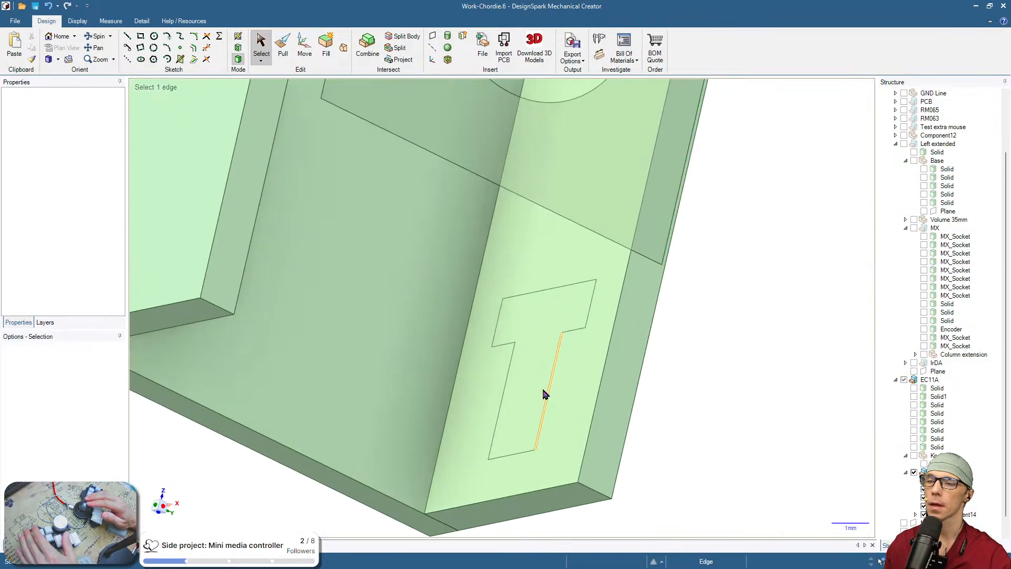
{"action": "key", "text": "Escape"}
Try to work on the T outline in a sketch placed on the T-shaped face with only the holder shown
{"action": "middle_click_drag", "start_coordinate": [694, 381], "coordinate": [740, 334]}
{"action": "left_click", "coordinate": [558, 331]}
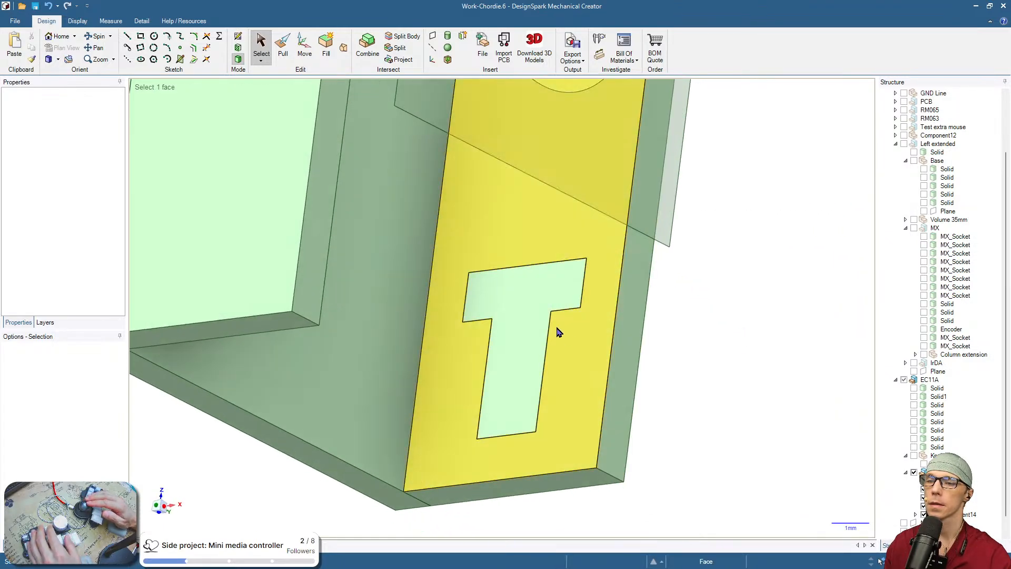
{"action": "left_click", "coordinate": [538, 314]}
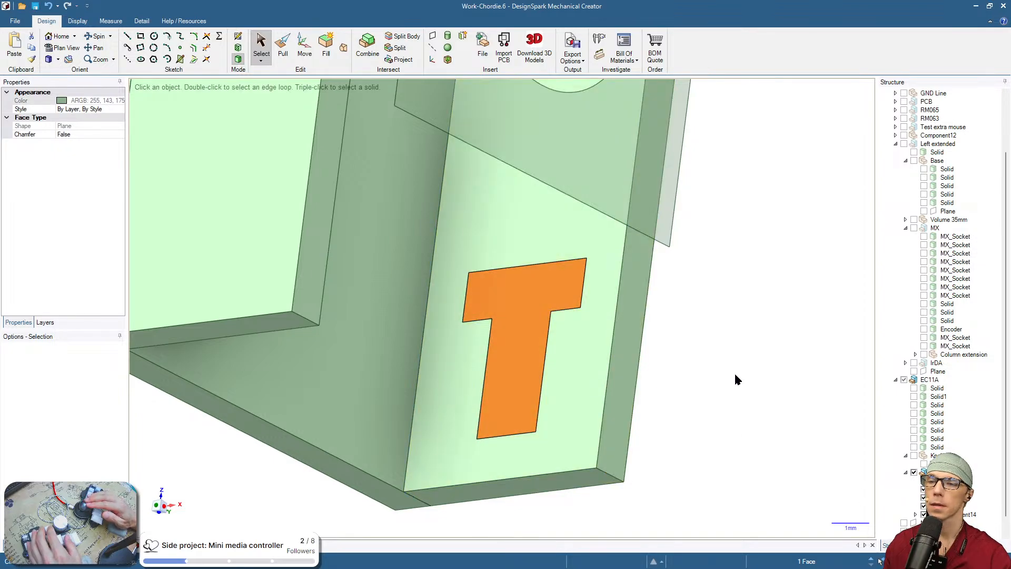
{"action": "left_click", "coordinate": [514, 322]}
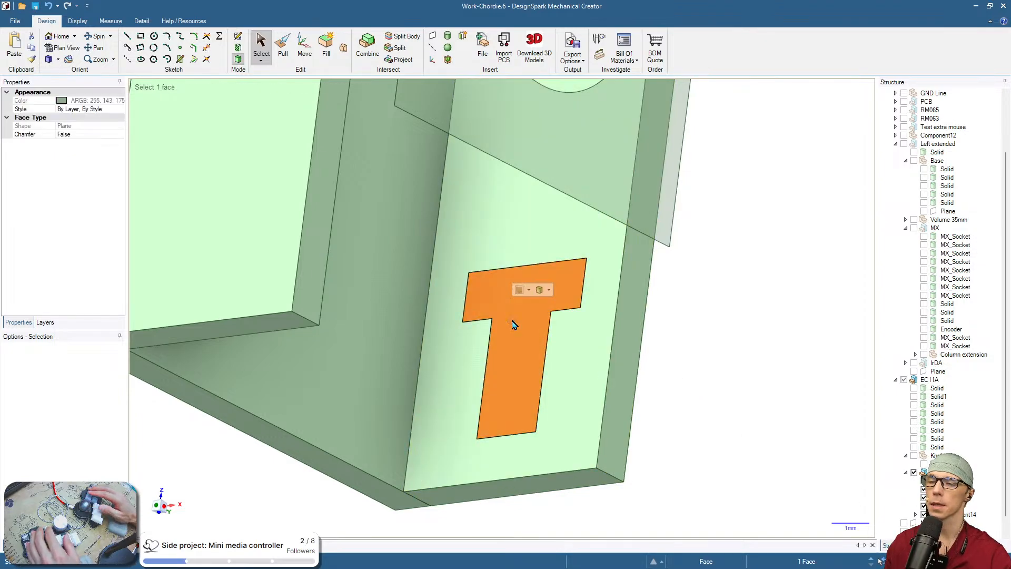
{"action": "key", "text": "r"}
{"action": "key", "text": "s"}
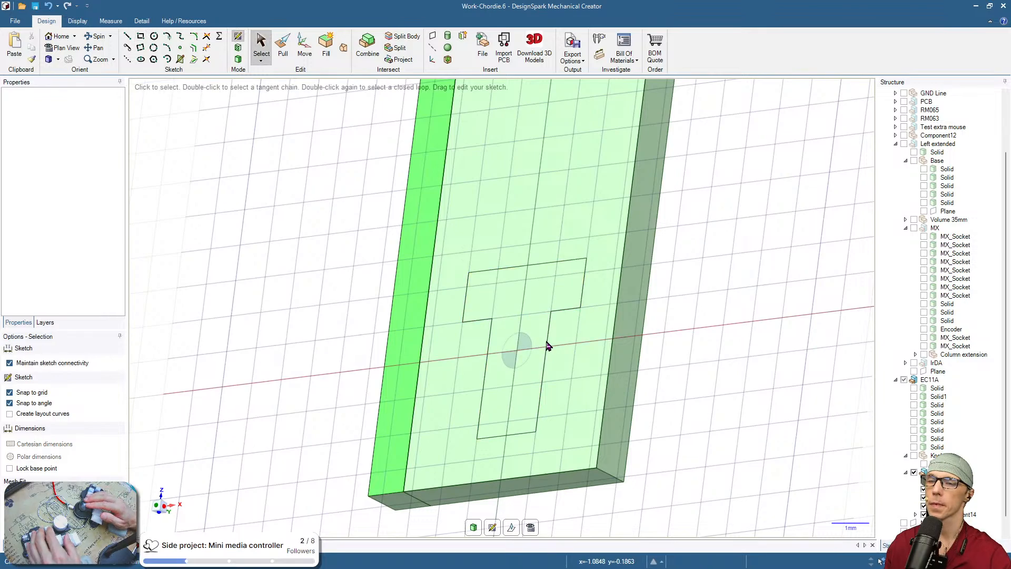
{"action": "key", "text": "d"}
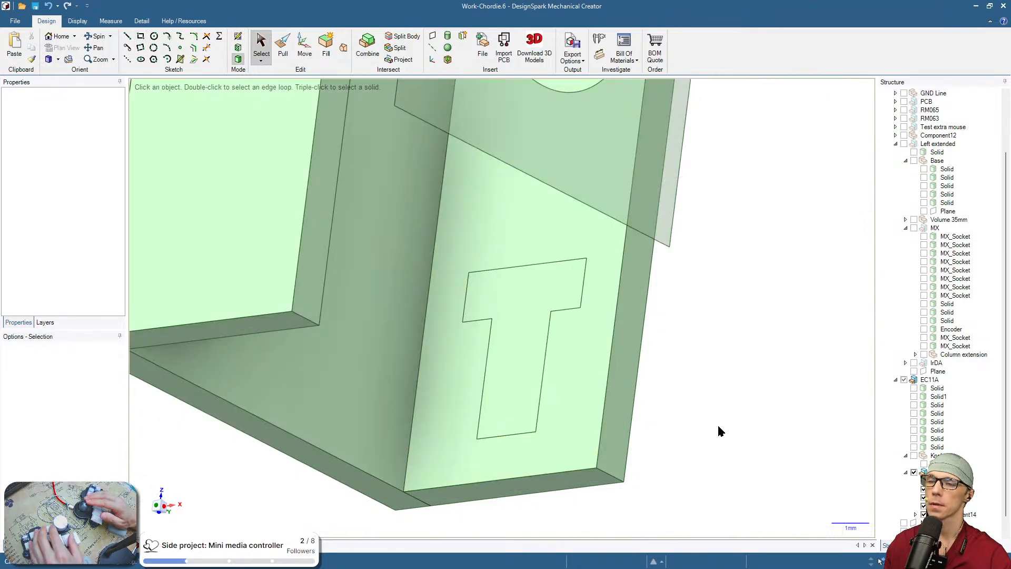
{"action": "middle_click_drag", "start_coordinate": [632, 417], "coordinate": [711, 257]}
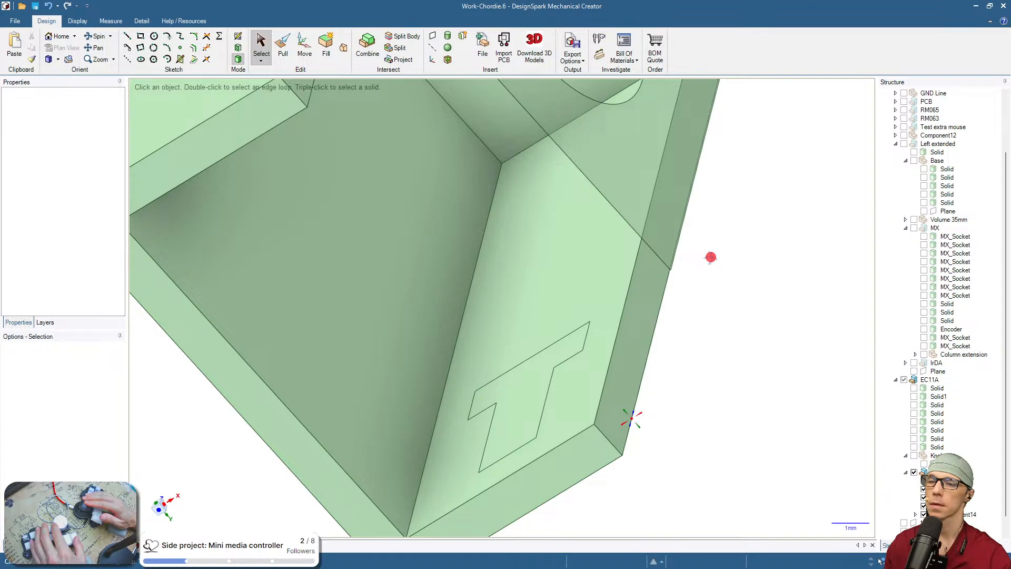
{"action": "left_click", "coordinate": [562, 405]}
{"action": "left_click", "coordinate": [406, 382], "text": "ctrl"}
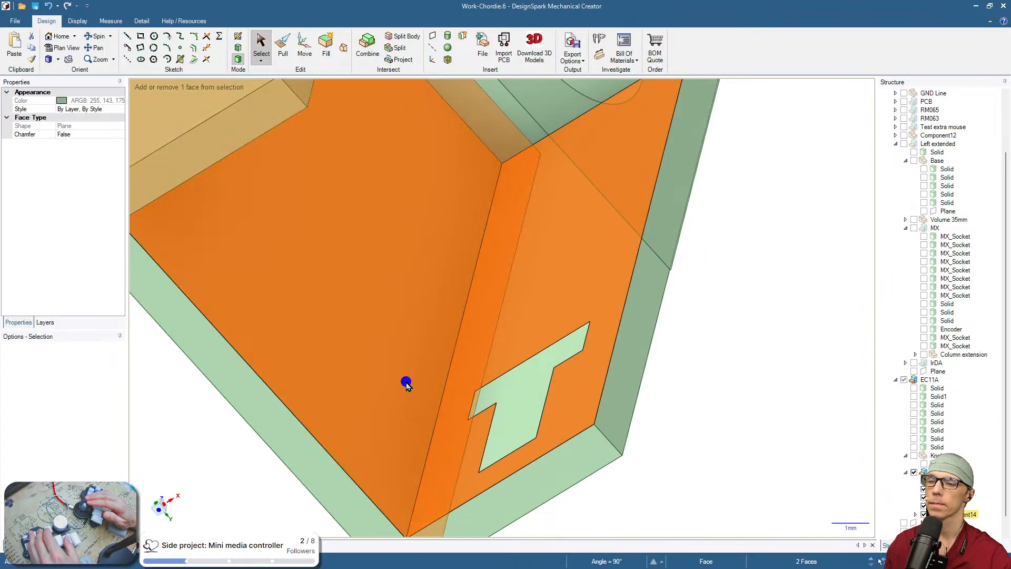
{"action": "left_click", "coordinate": [683, 412]}
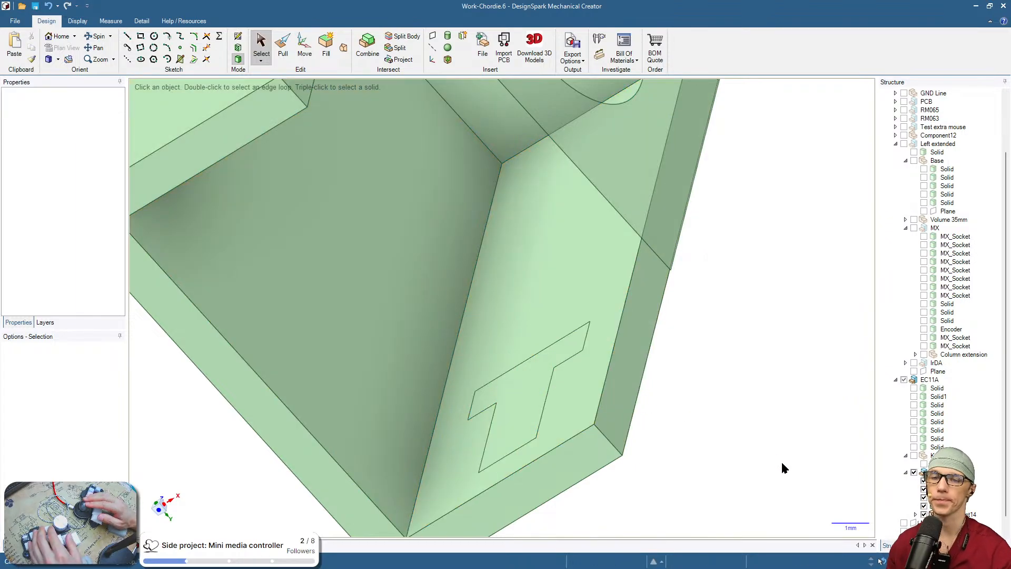
{"action": "middle_click_drag", "start_coordinate": [766, 453], "coordinate": [706, 407], "text": "shift"}
Pull the T-shaped face outward through the side wall to cut a T-shaped opening
{"action": "left_click", "coordinate": [548, 329]}
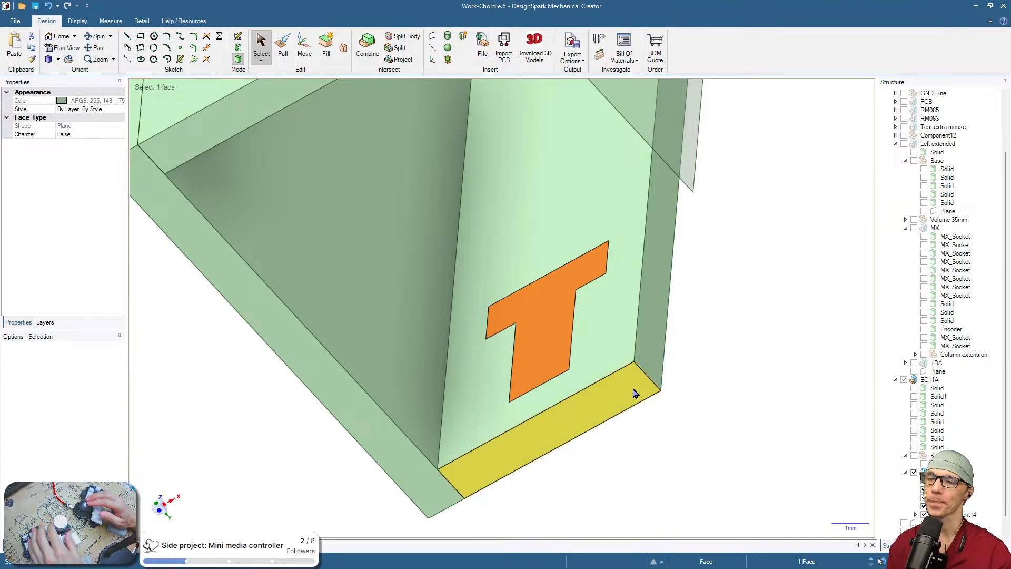
{"action": "key", "text": "p"}
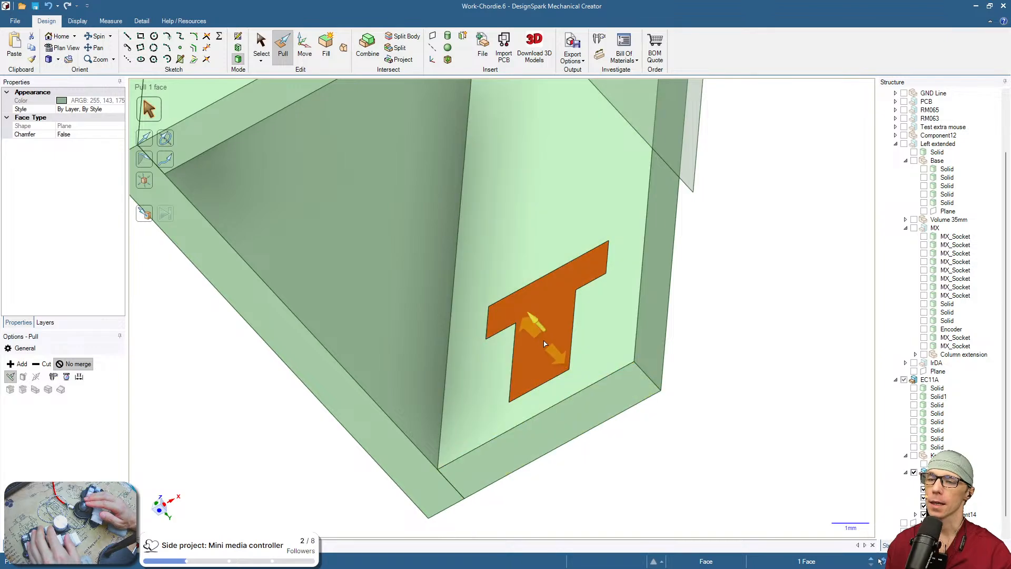
{"action": "left_click_drag", "start_coordinate": [533, 325], "coordinate": [640, 427]}
{"action": "middle_click_drag", "start_coordinate": [725, 398], "coordinate": [810, 497]}
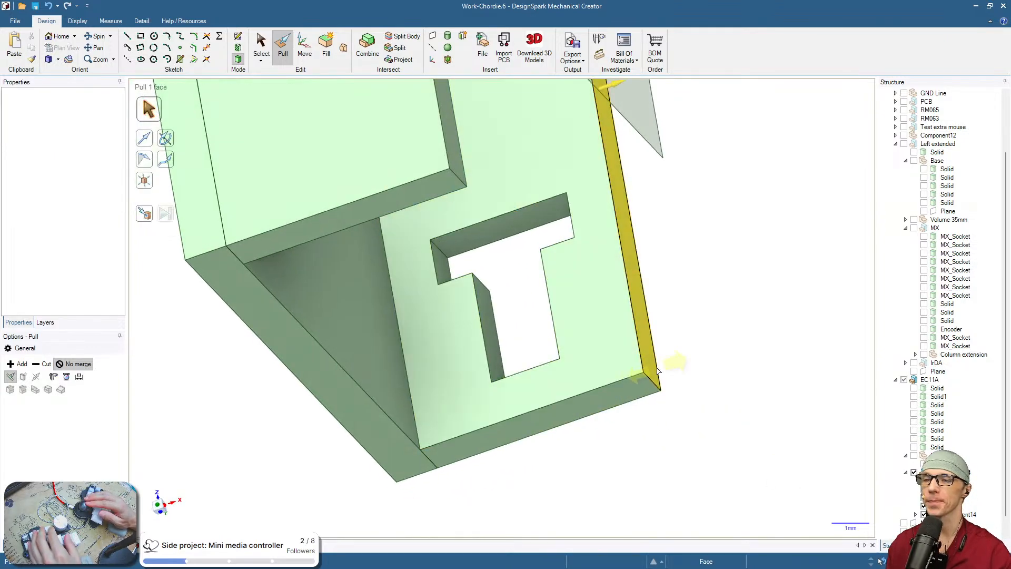
Open a sketch on the side wall's inner face and try to offset the outline of the T opening
{"action": "key", "text": "s"}
{"action": "left_click", "coordinate": [618, 315]}
{"action": "key", "text": "r"}
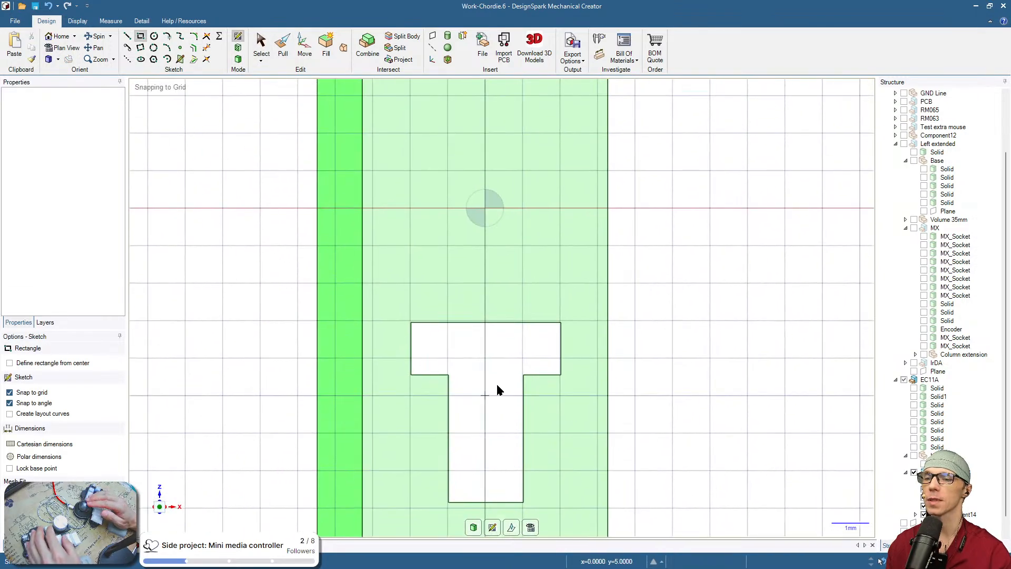
{"action": "key", "text": "s"}
{"action": "left_click", "coordinate": [525, 388]}
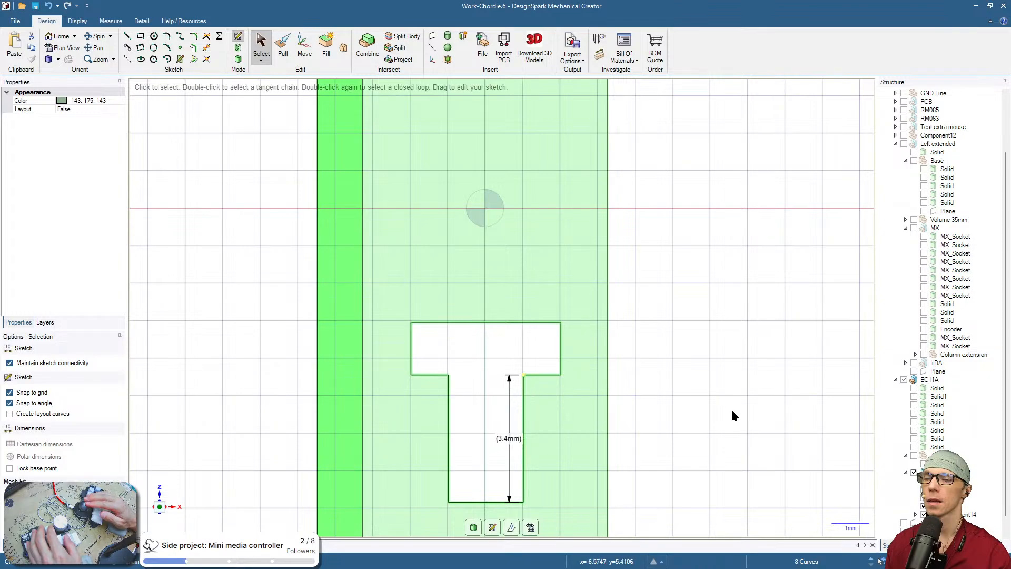
{"action": "left_click", "coordinate": [195, 49]}
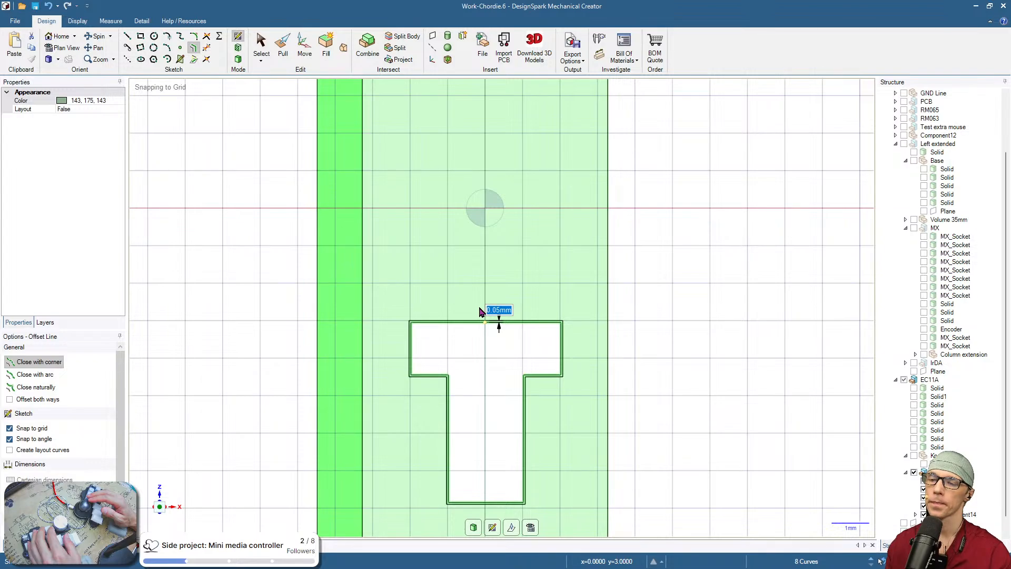
{"action": "key", "text": "Escape"}
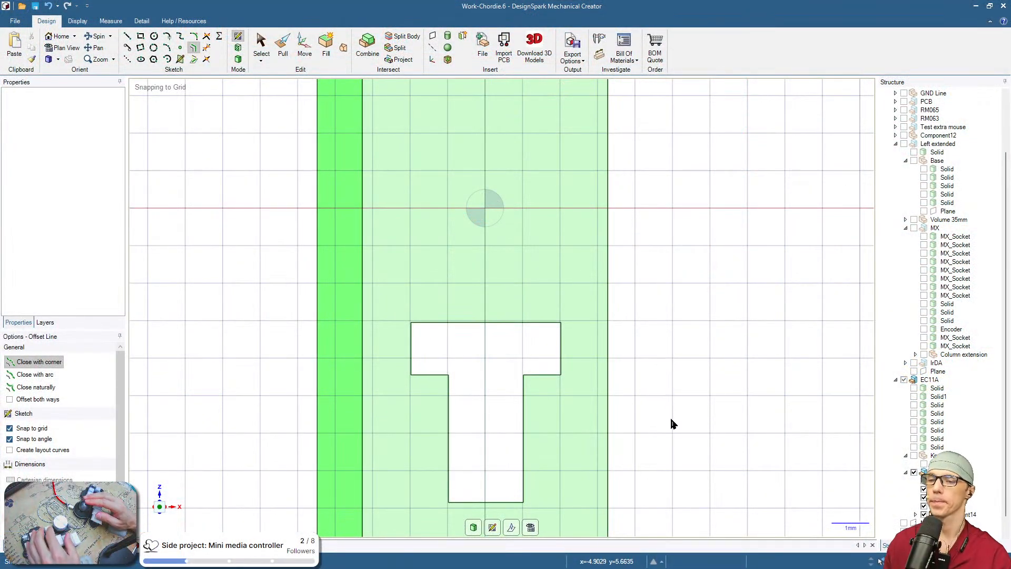
Sketch a closed rectangle of lines in the T opening's stem, 2 mm wide and 2.8 mm high from its lower end
{"action": "middle_click_drag", "start_coordinate": [685, 442], "coordinate": [697, 343], "text": "shift"}
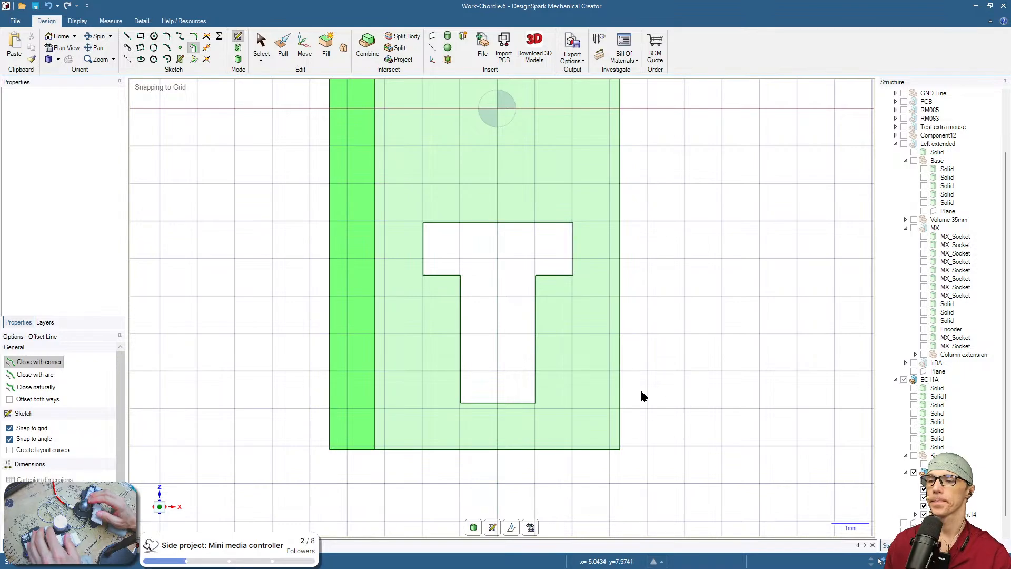
{"action": "left_click", "coordinate": [128, 37]}
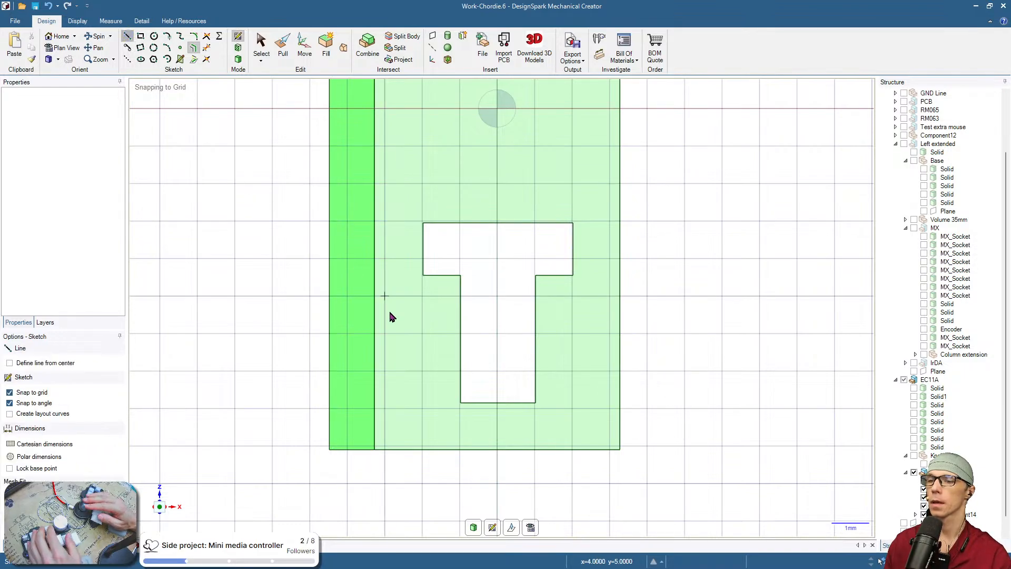
{"action": "left_click", "coordinate": [535, 404]}
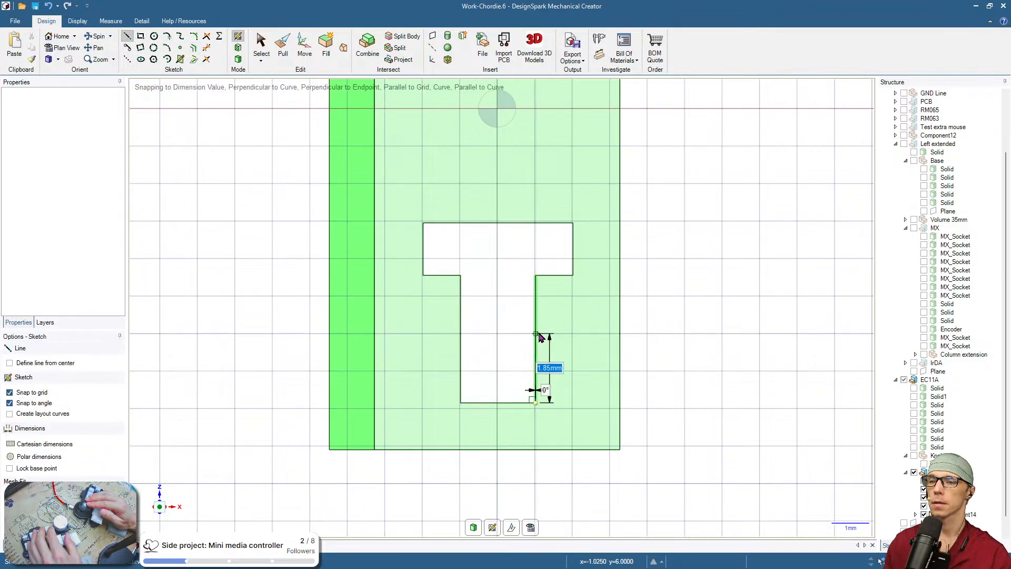
{"action": "type", "text": "2"}
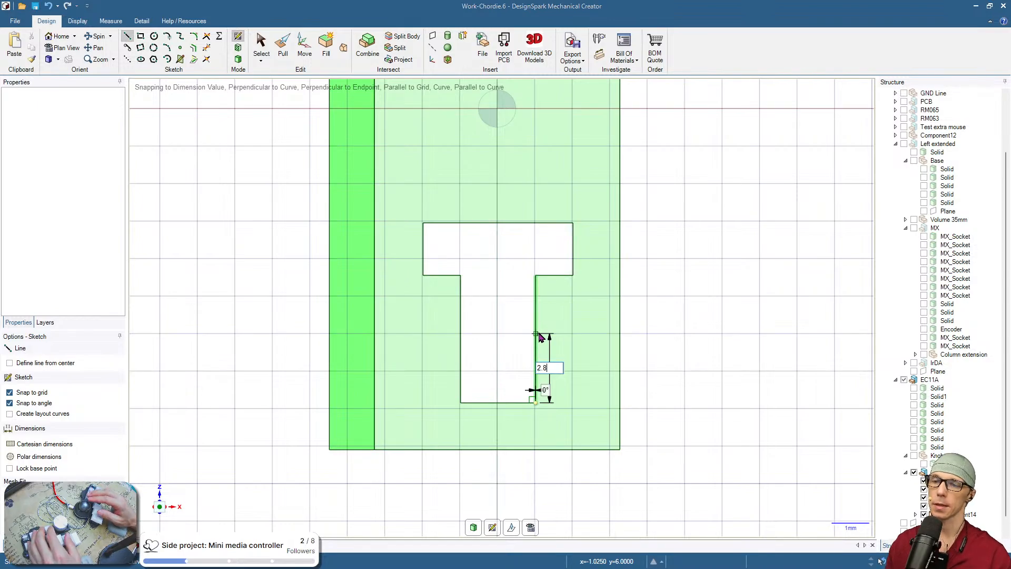
{"action": "type", "text": ".8"}
{"action": "key", "text": "Return"}
{"action": "left_click", "coordinate": [461, 298]}
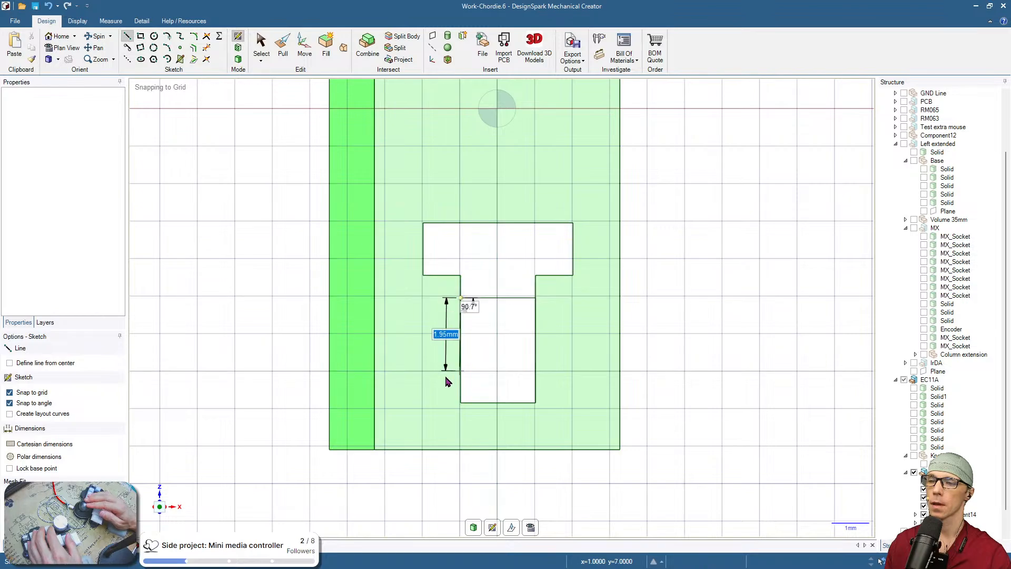
{"action": "left_click", "coordinate": [461, 403]}
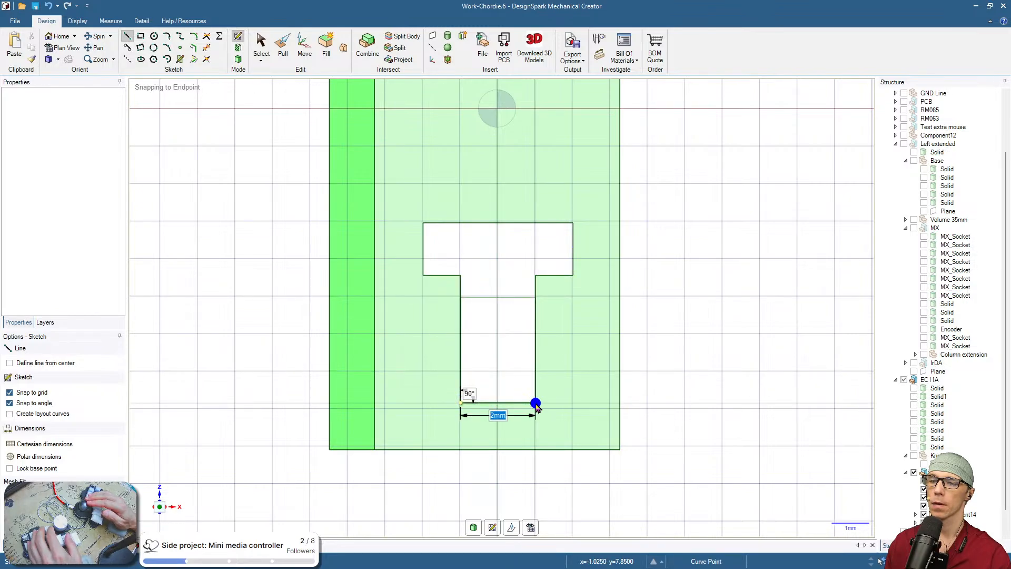
{"action": "left_click", "coordinate": [535, 404]}
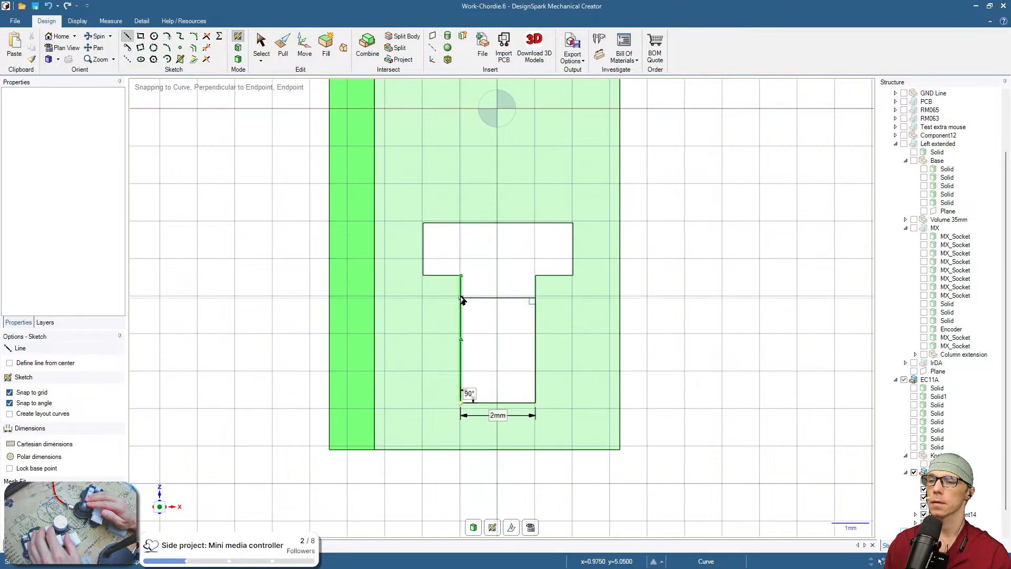
Trace the T opening's crossbar and the short stem section above the sketched rectangle with lines, closing the upper region, and return to 3D
{"action": "left_click", "coordinate": [461, 298]}
{"action": "left_click", "coordinate": [461, 275]}
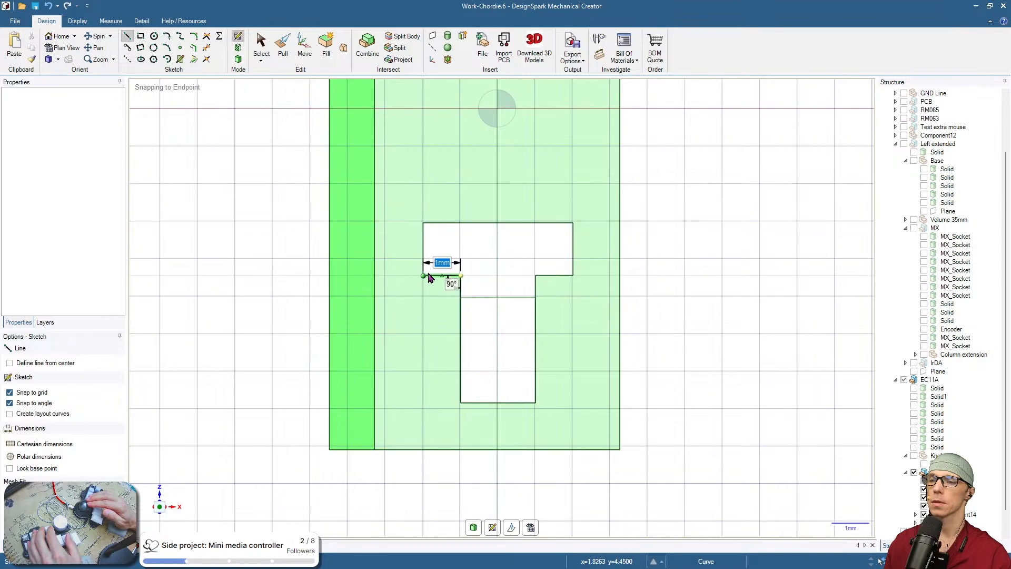
{"action": "left_click", "coordinate": [424, 276]}
{"action": "left_click", "coordinate": [424, 223]}
{"action": "left_click", "coordinate": [573, 223]}
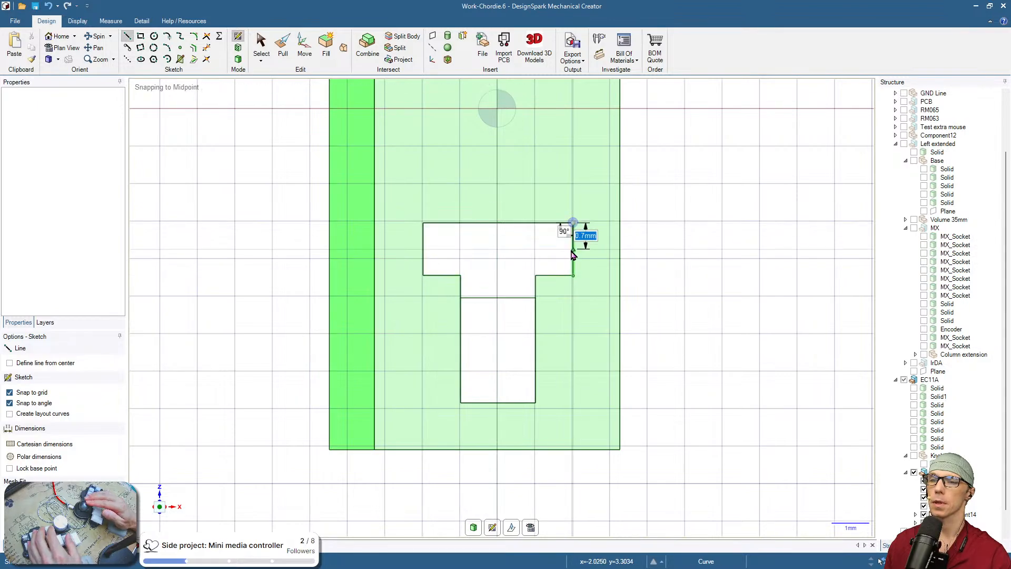
{"action": "left_click", "coordinate": [573, 275]}
{"action": "left_click", "coordinate": [536, 275]}
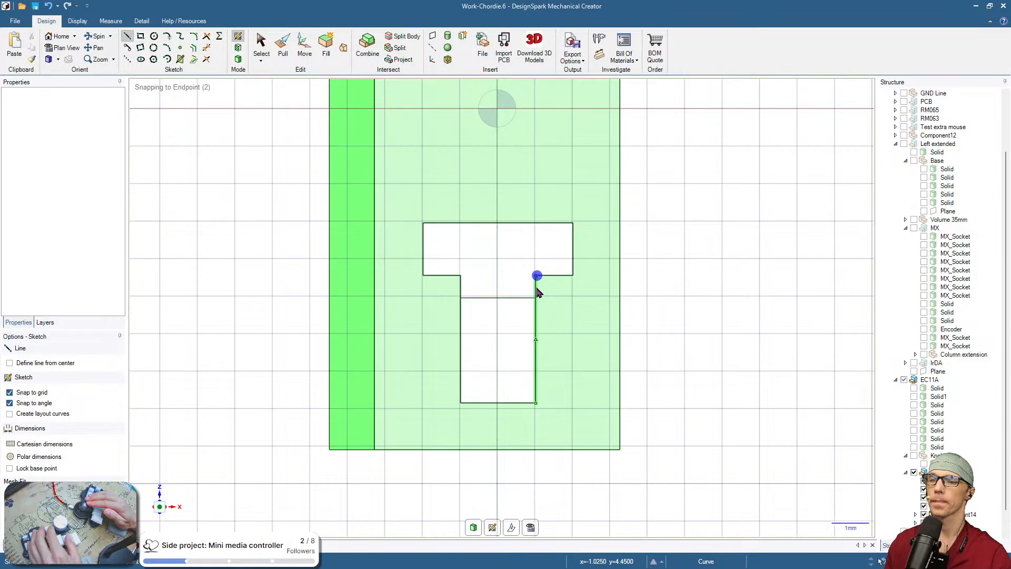
{"action": "left_click", "coordinate": [535, 298]}
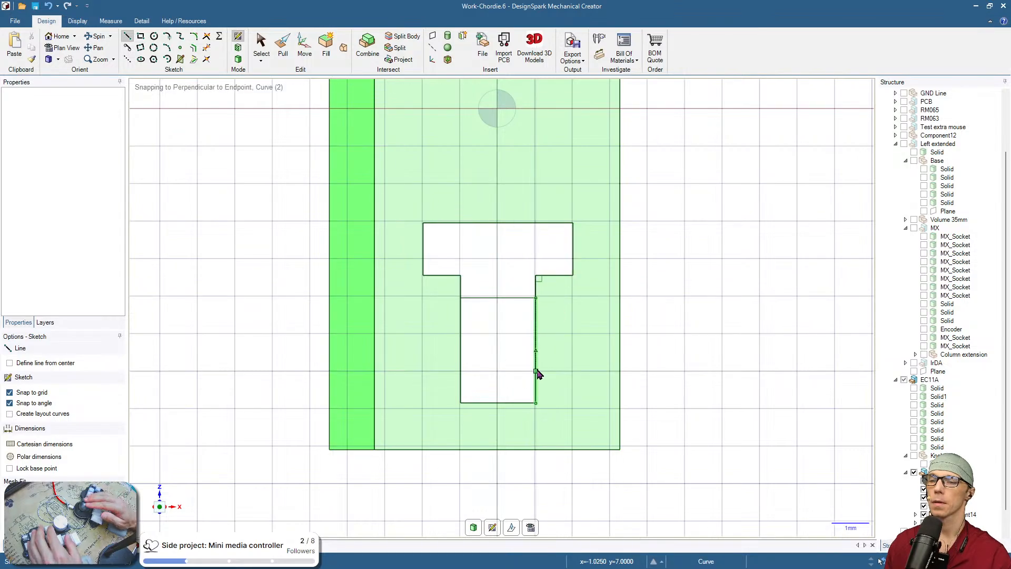
{"action": "key", "text": "d"}
Pull the upper T region up to the side wall's outer face with No merge, filling that part of the opening as a separate body
{"action": "middle_click_drag", "start_coordinate": [700, 414], "coordinate": [517, 429]}
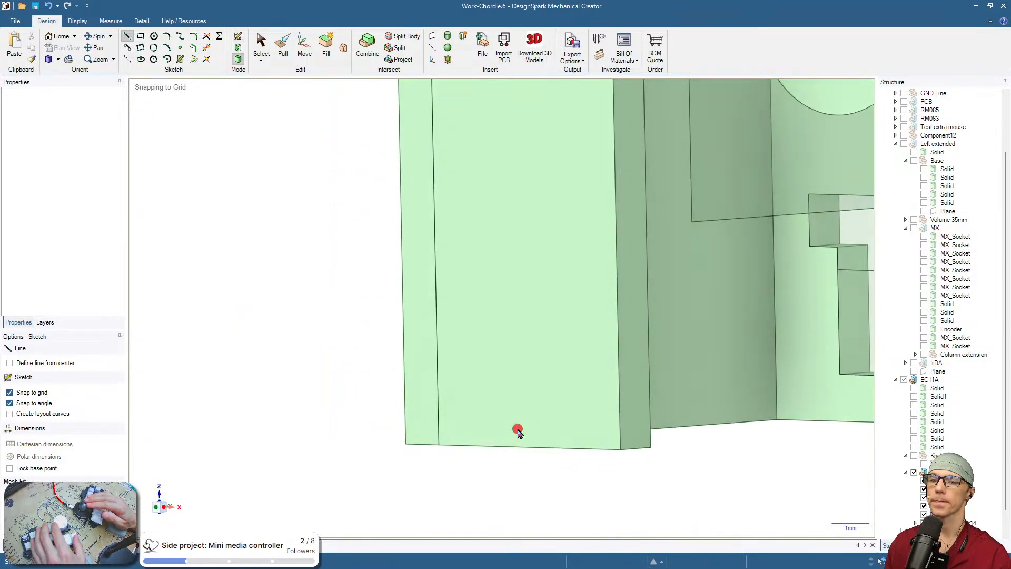
{"action": "middle_click_drag", "start_coordinate": [772, 414], "coordinate": [407, 399], "text": "shift"}
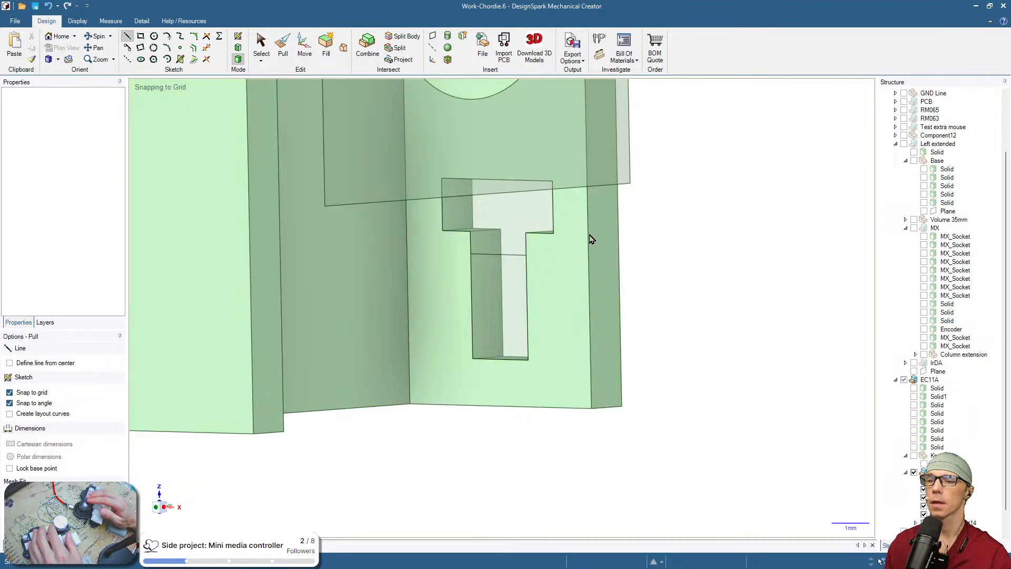
{"action": "key", "text": "p"}
{"action": "left_click", "coordinate": [526, 215]}
{"action": "key", "text": "u"}
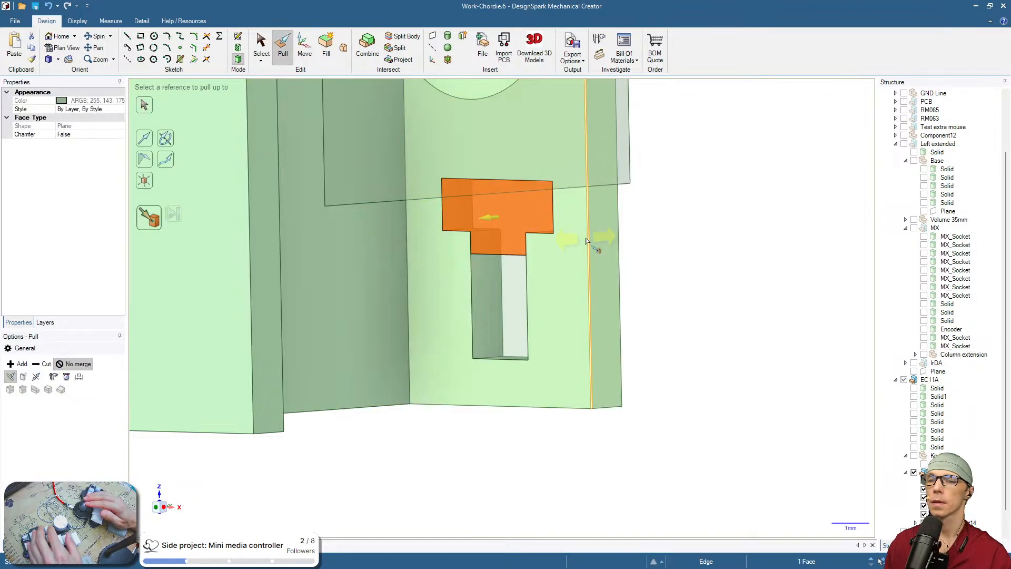
{"action": "left_click", "coordinate": [620, 242]}
{"action": "left_click", "coordinate": [695, 296]}
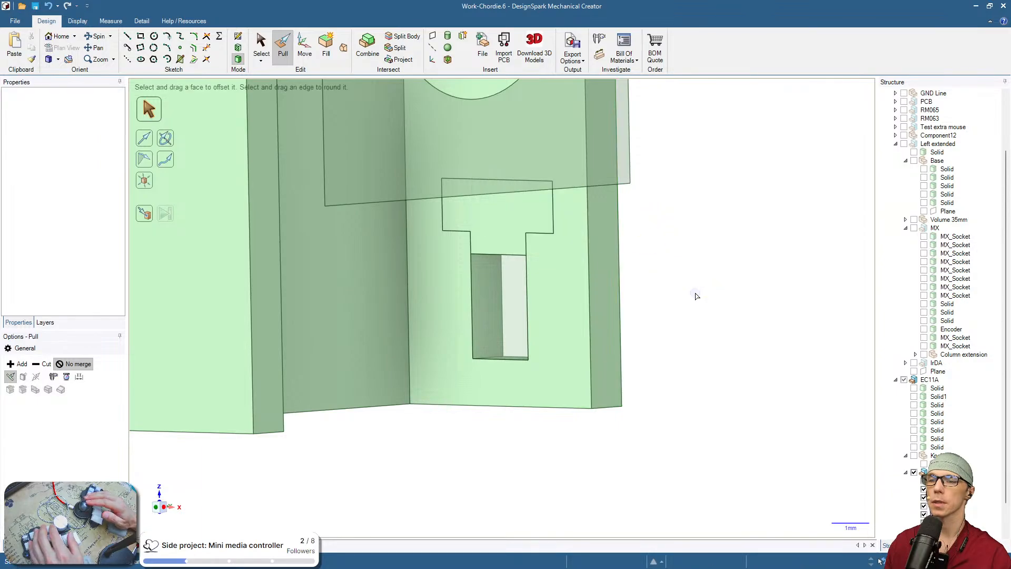
{"action": "key", "text": "s"}
{"action": "triple_click", "coordinate": [506, 230]}
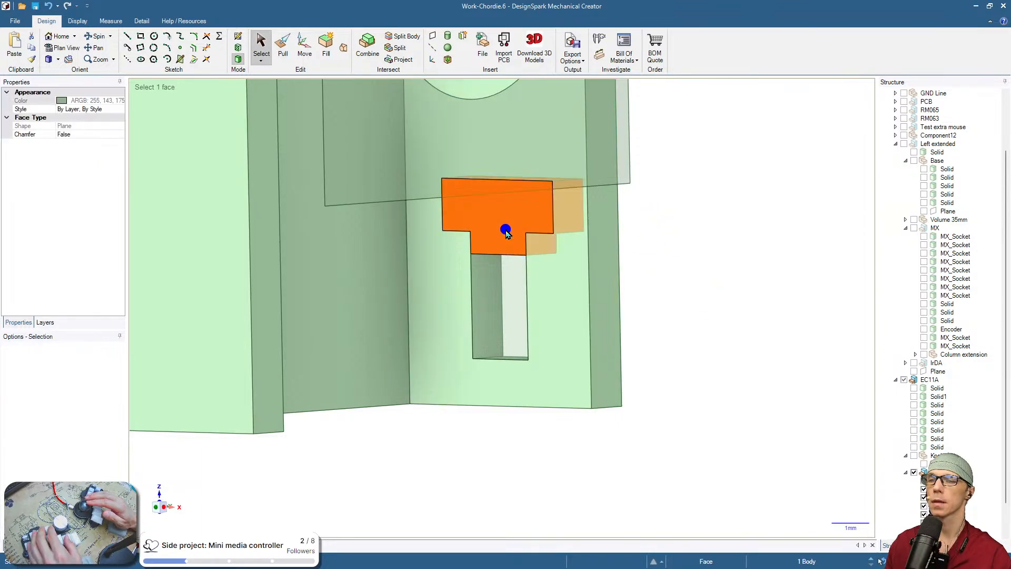
{"action": "left_click", "coordinate": [671, 349]}
Pull the T-shaped face on the opposite side wall outward to cut a T-shaped opening through it
{"action": "middle_click_drag", "start_coordinate": [620, 348], "coordinate": [509, 351]}
{"action": "middle_click_drag", "start_coordinate": [415, 343], "coordinate": [475, 338]}
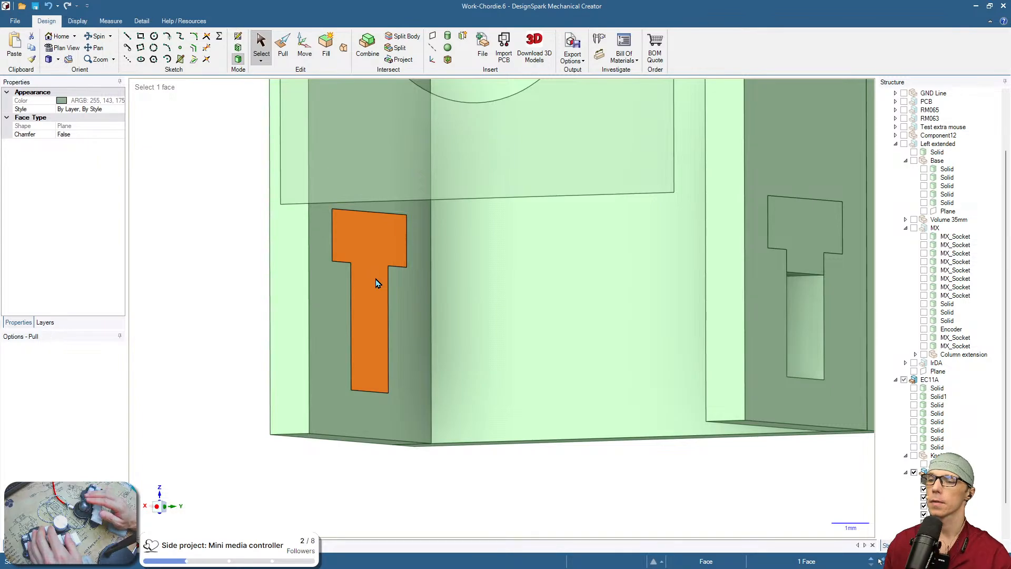
{"action": "key", "text": "p"}
{"action": "left_click_drag", "start_coordinate": [375, 279], "coordinate": [273, 280]}
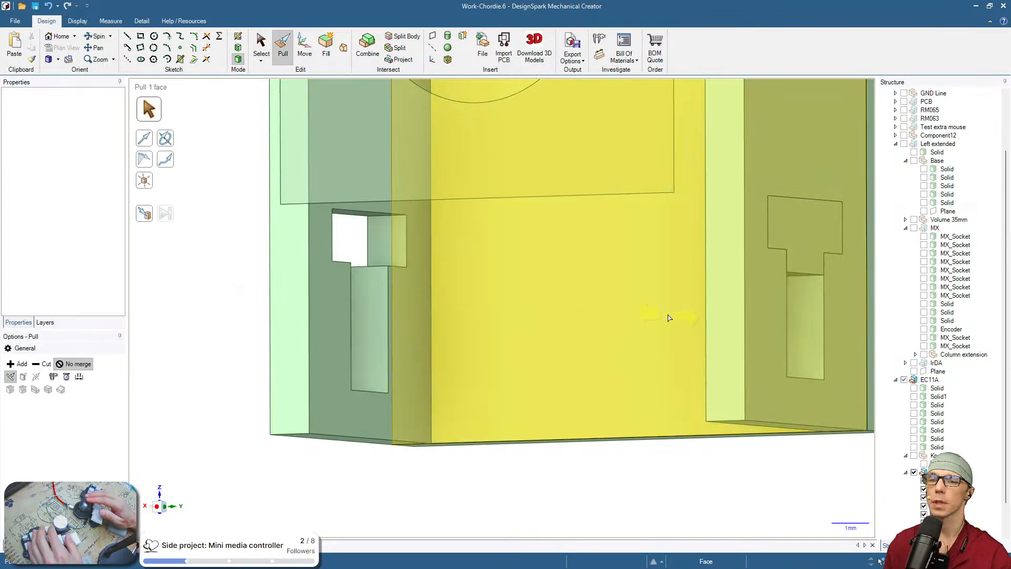
Copy the T filler body across to the opposite side wall with Move and align it in the upper part of that wall's opening
{"action": "key", "text": "s"}
{"action": "left_click", "coordinate": [795, 254]}
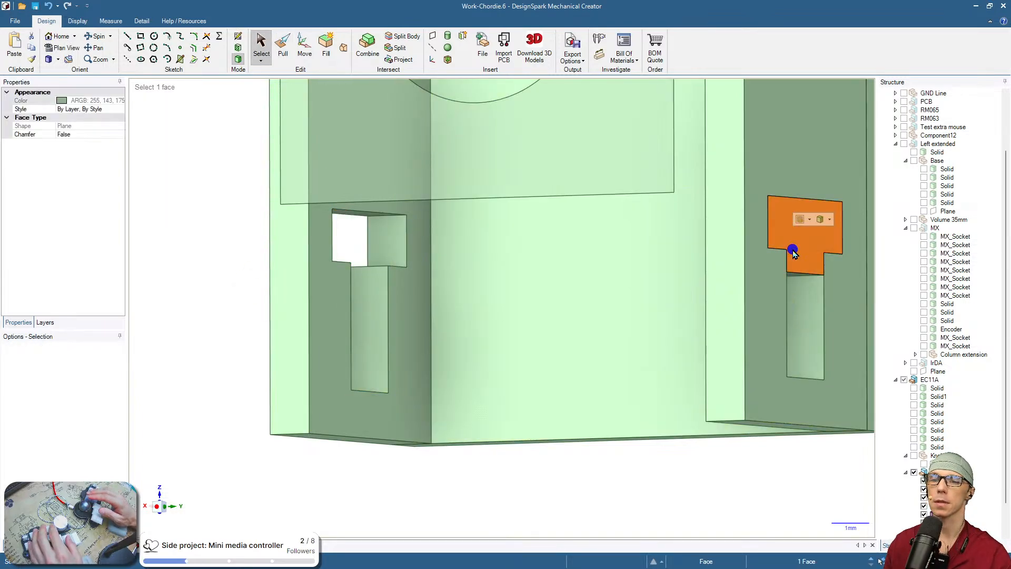
{"action": "double_click", "coordinate": [794, 253]}
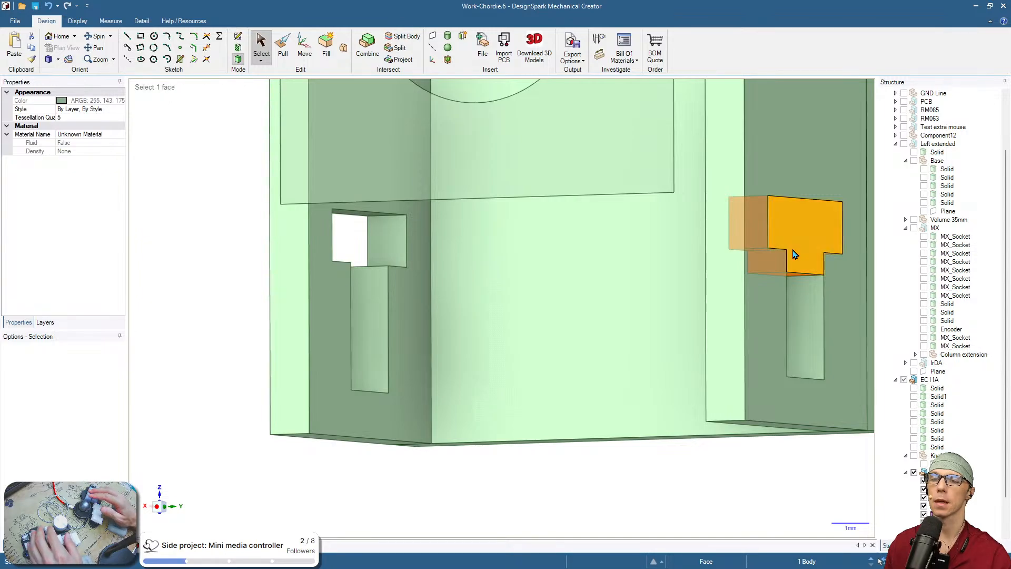
{"action": "key", "text": "m"}
{"action": "left_click_drag", "start_coordinate": [811, 232], "coordinate": [206, 192]}
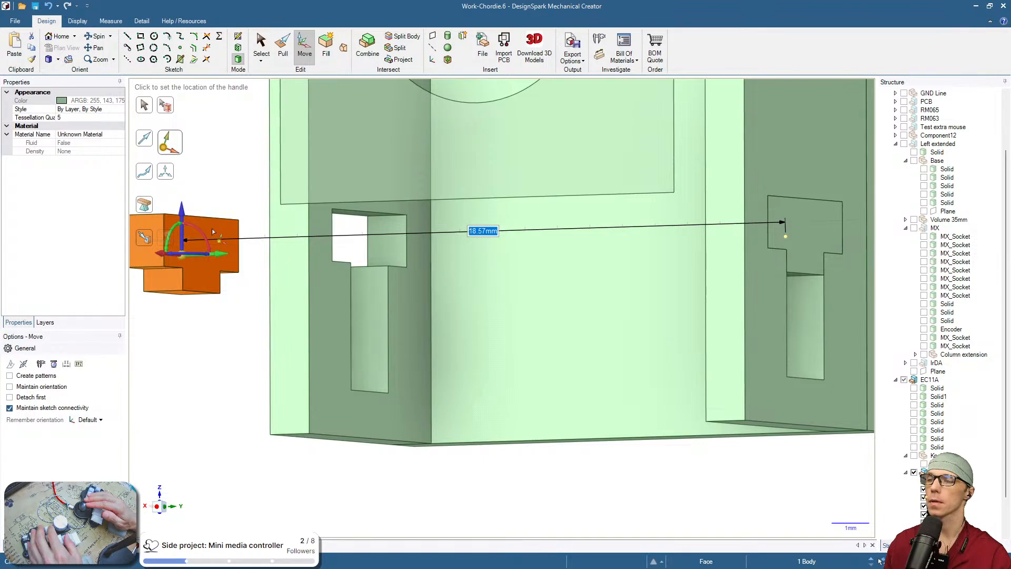
{"action": "left_click", "coordinate": [163, 256]}
{"action": "left_click", "coordinate": [145, 238]}
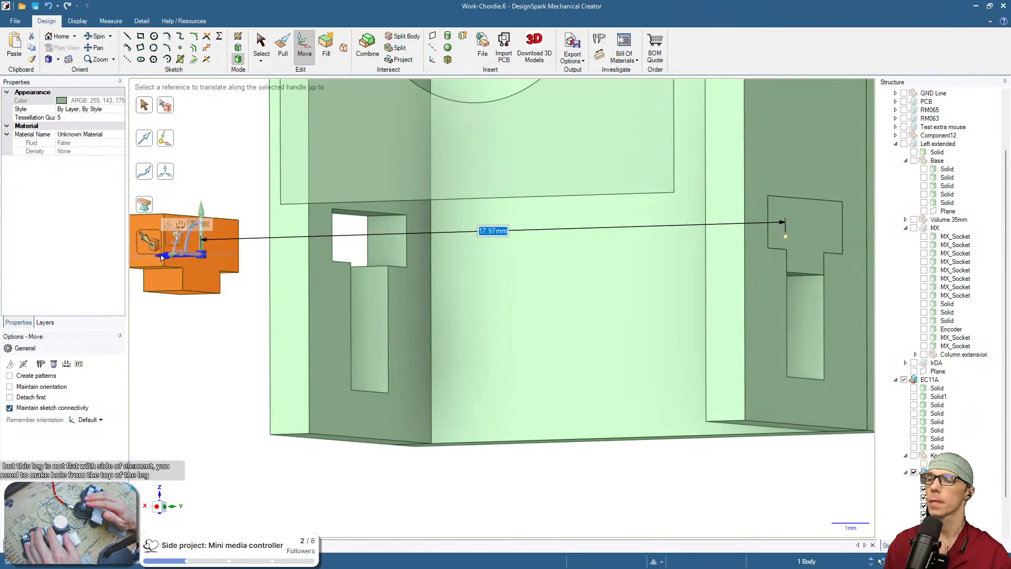
{"action": "left_click", "coordinate": [398, 298]}
{"action": "left_click", "coordinate": [223, 409]}
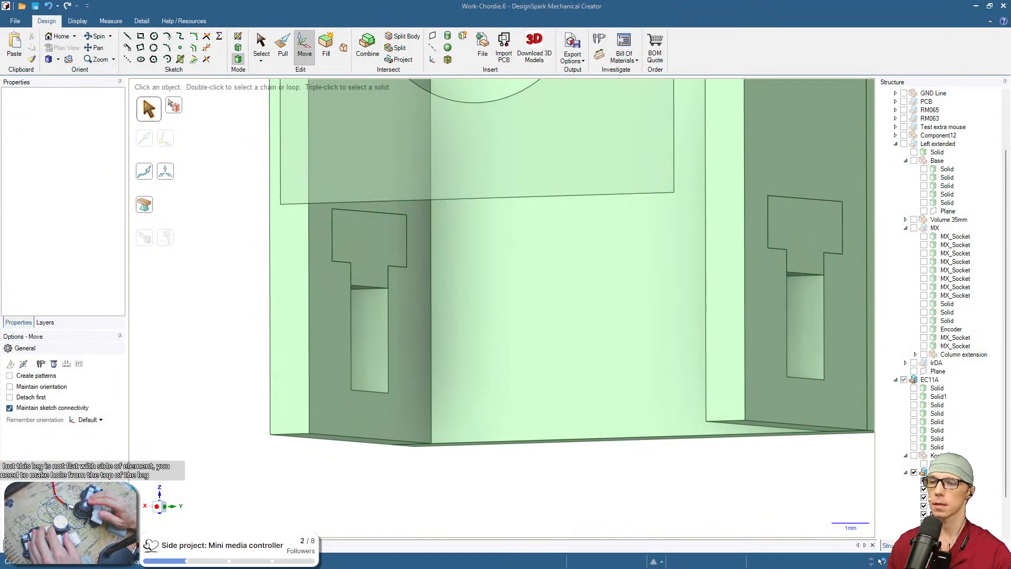
Show all the EC11A encoder's solids, including its body, pins and T-shaped tabs, inside the holder
{"action": "left_click", "coordinate": [936, 389]}
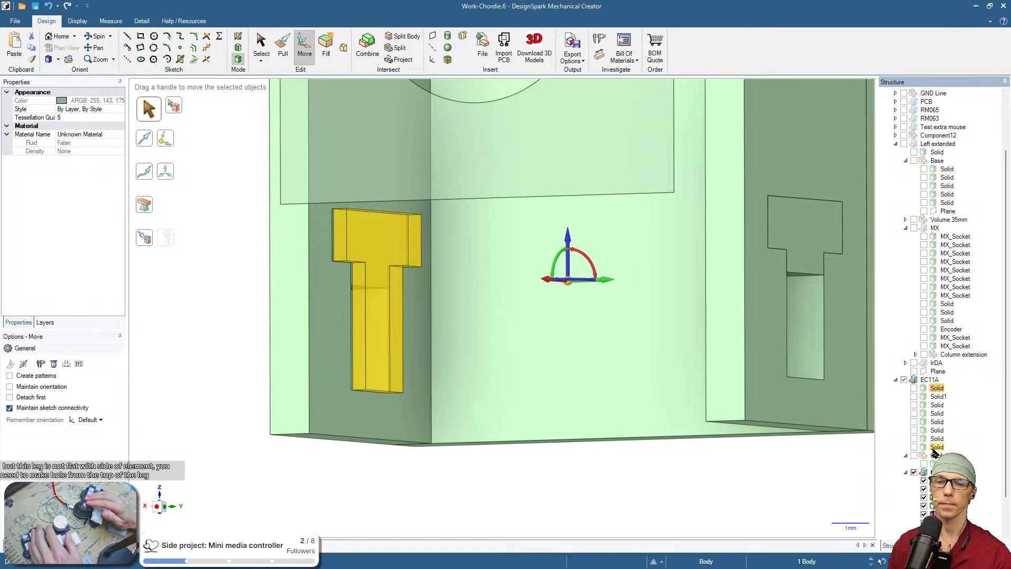
{"action": "left_click", "coordinate": [934, 449], "text": "shift"}
{"action": "left_click", "coordinate": [829, 474]}
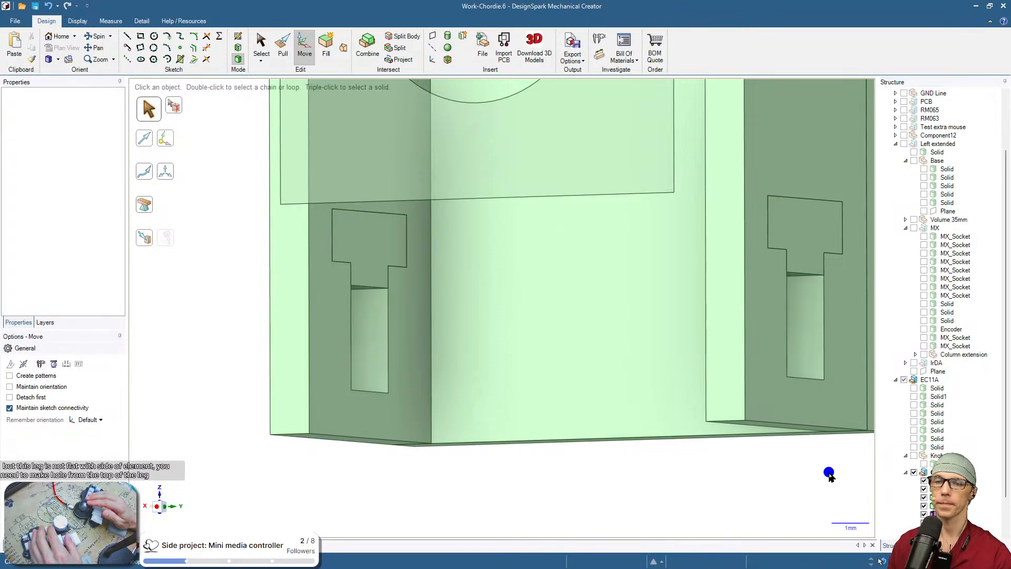
{"action": "left_click", "coordinate": [914, 388]}
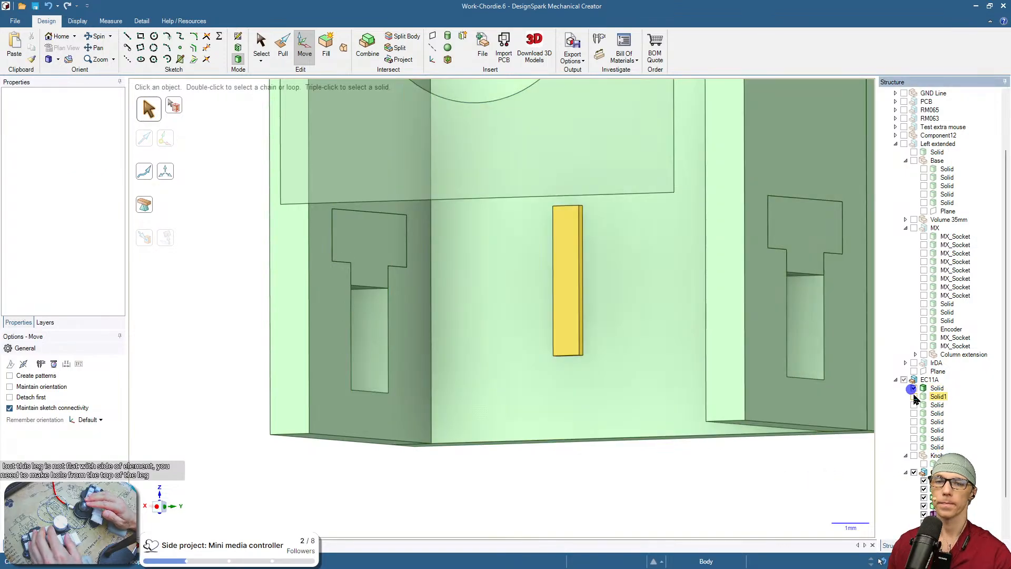
{"action": "left_click", "coordinate": [914, 396]}
{"action": "left_click", "coordinate": [914, 405]}
{"action": "left_click", "coordinate": [914, 413]}
{"action": "left_click", "coordinate": [914, 422]}
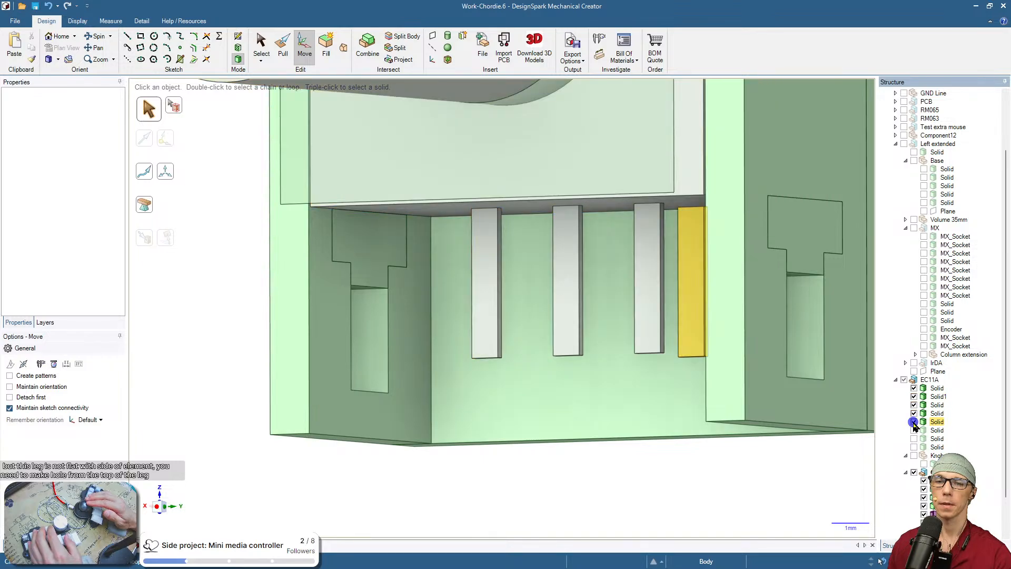
{"action": "left_click", "coordinate": [914, 430]}
{"action": "left_click", "coordinate": [914, 439]}
{"action": "left_click", "coordinate": [914, 447]}
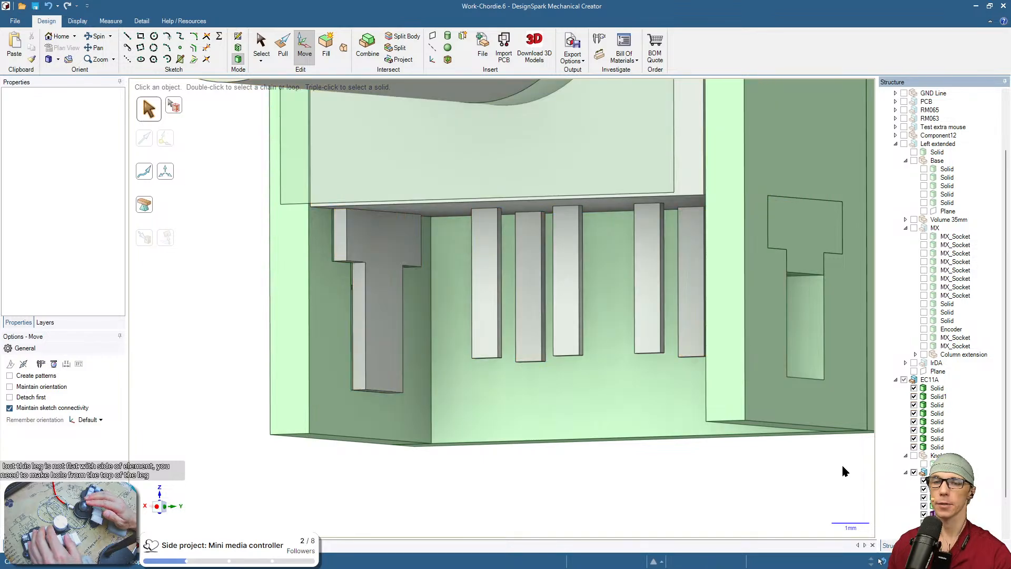
{"action": "scroll", "coordinate": [837, 463], "scroll_direction": "down", "scroll_amount": 3}
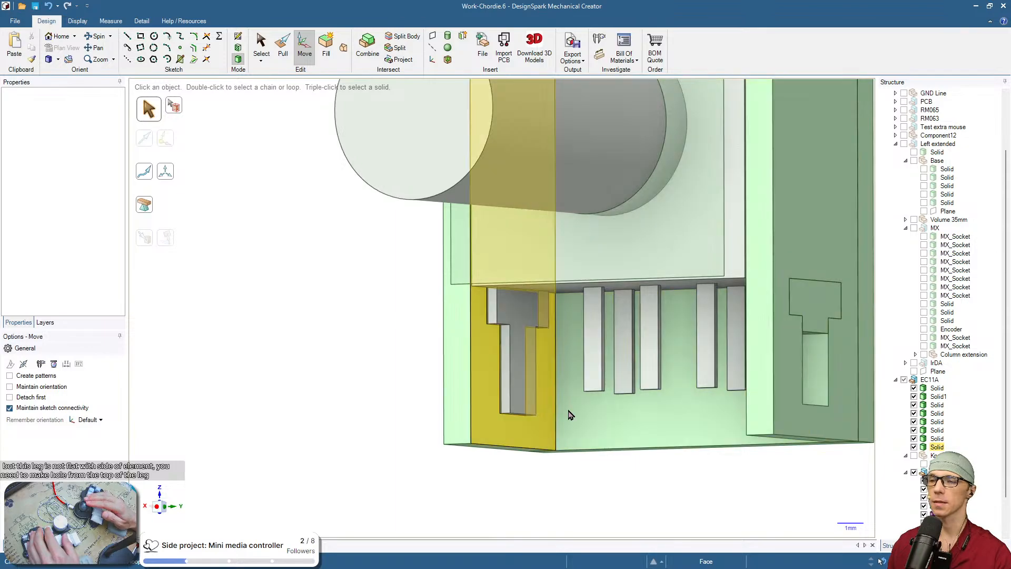
{"action": "middle_click_drag", "start_coordinate": [633, 470], "coordinate": [511, 446], "text": "shift"}
{"action": "scroll", "coordinate": [640, 437], "scroll_direction": "down", "scroll_amount": 1}
{"action": "middle_click_drag", "start_coordinate": [640, 439], "coordinate": [778, 454]}
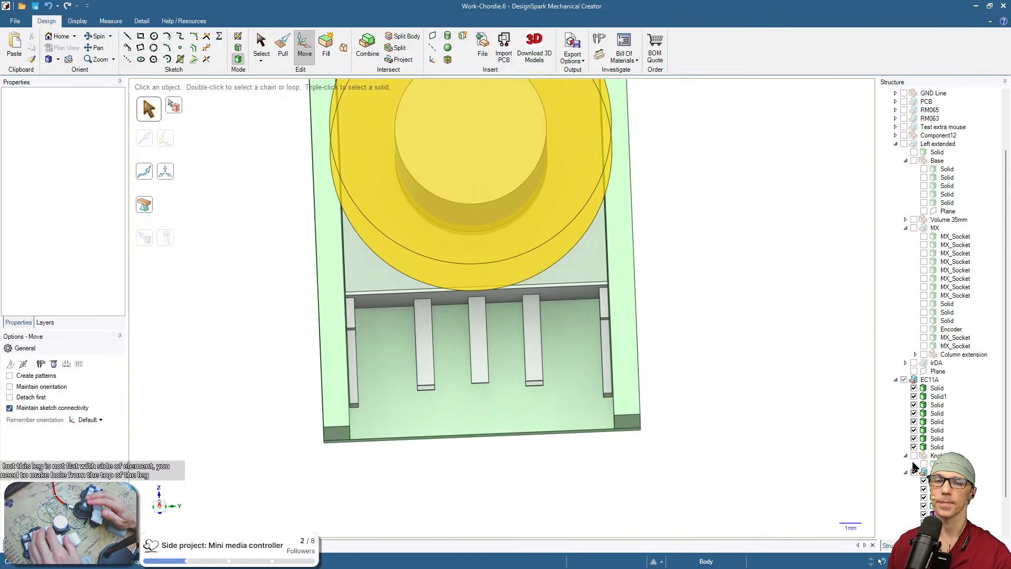
Try to merge the encoder's middle pin with another body using Combine while the holder is shown
{"action": "left_click", "coordinate": [937, 387]}
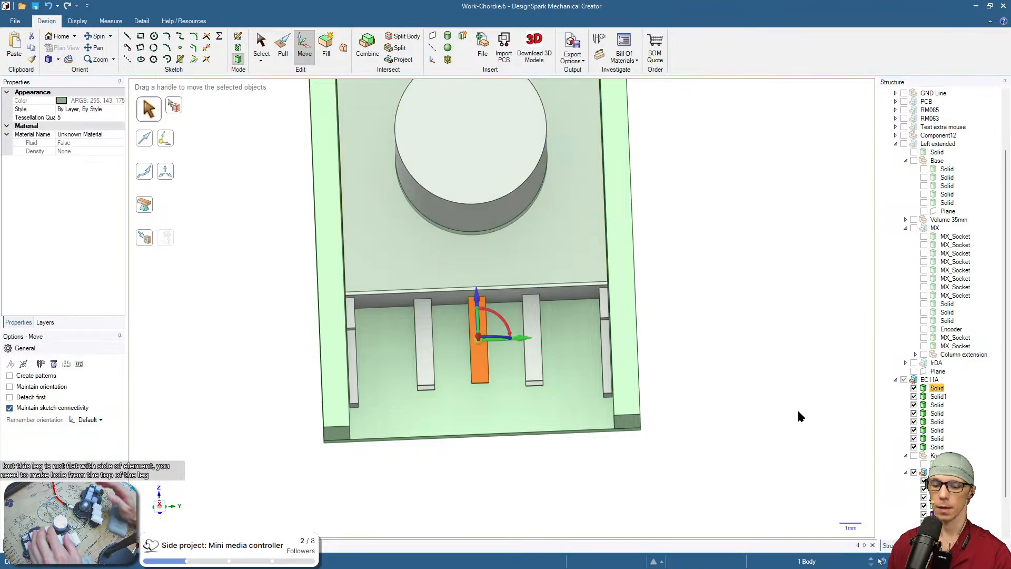
{"action": "key", "text": "i"}
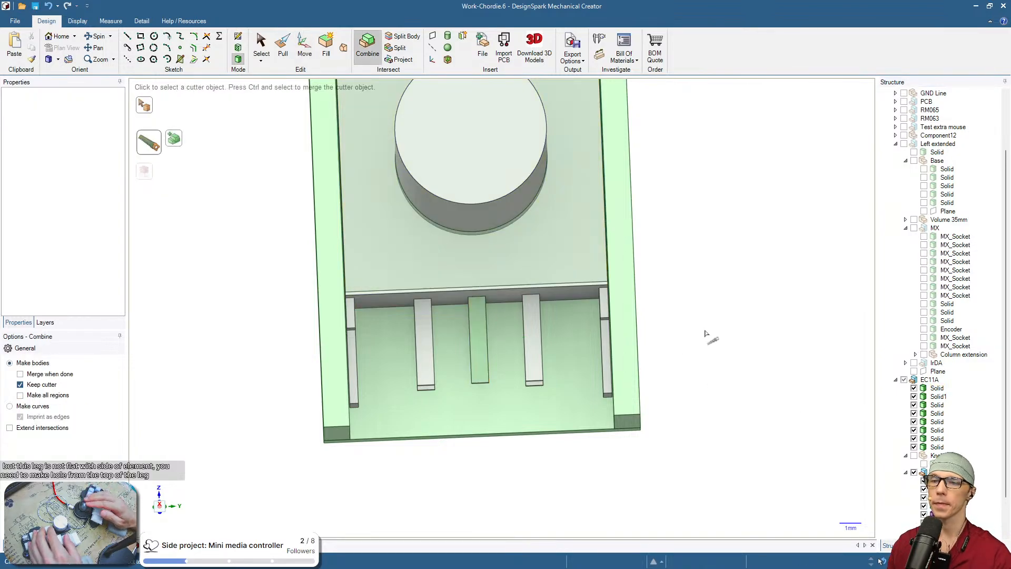
{"action": "key", "text": "ctrl"}
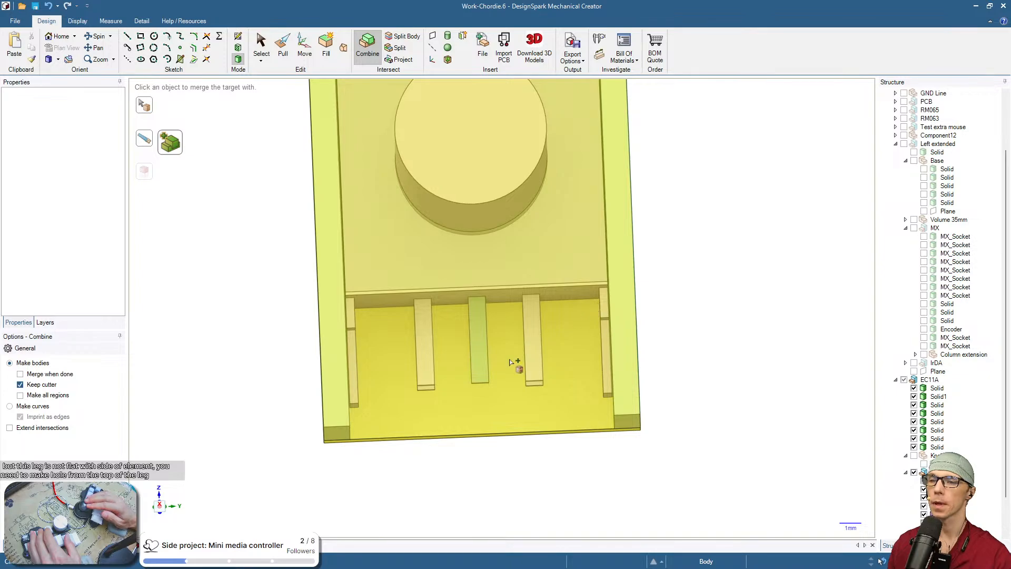
{"action": "left_click", "coordinate": [509, 363]}
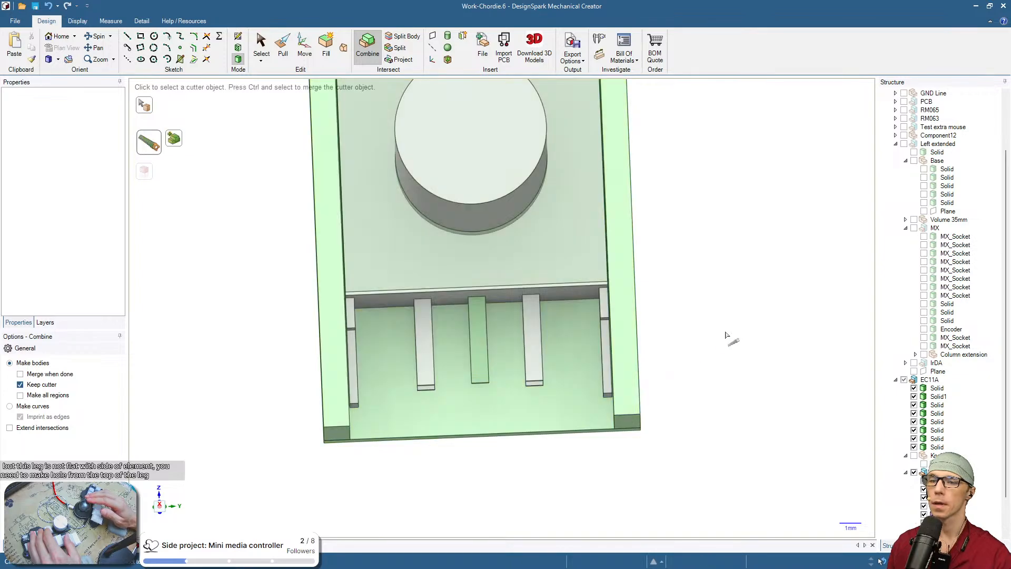
Hide the holder component and merge all the EC11A encoder's body, shaft, pin and tab solids into one with Combine
{"action": "left_click", "coordinate": [914, 473]}
{"action": "scroll", "coordinate": [723, 379], "scroll_direction": "down", "scroll_amount": 3}
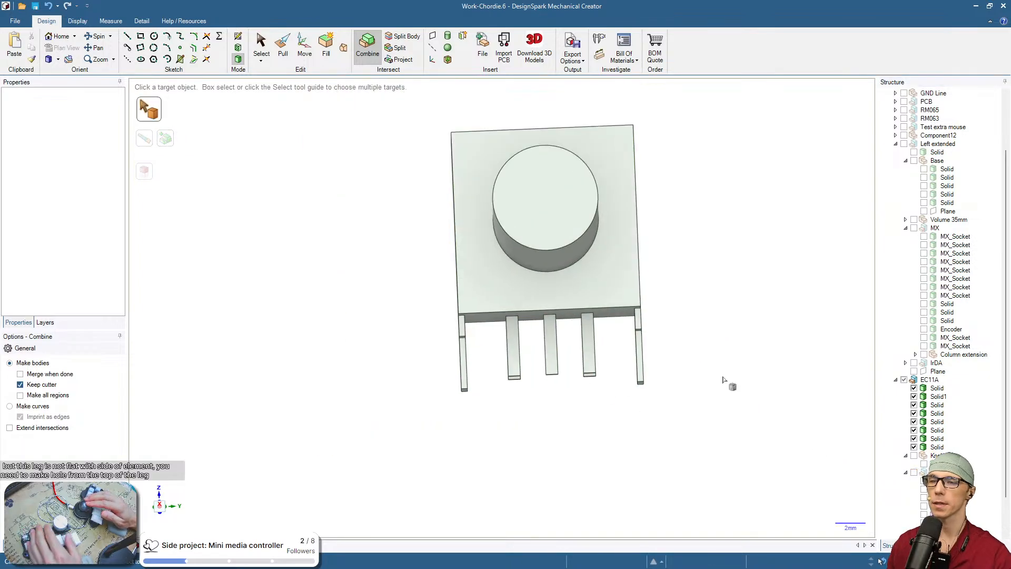
{"action": "middle_click_drag", "start_coordinate": [723, 379], "coordinate": [668, 289]}
{"action": "key", "text": "s"}
{"action": "middle_click_drag", "start_coordinate": [764, 312], "coordinate": [701, 351], "text": "shift"}
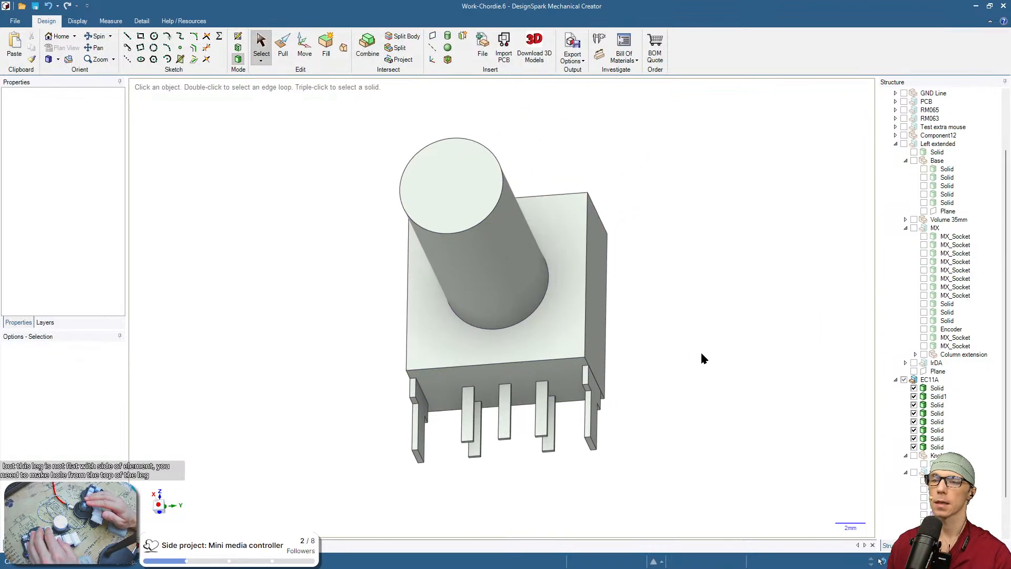
{"action": "left_click", "coordinate": [930, 379]}
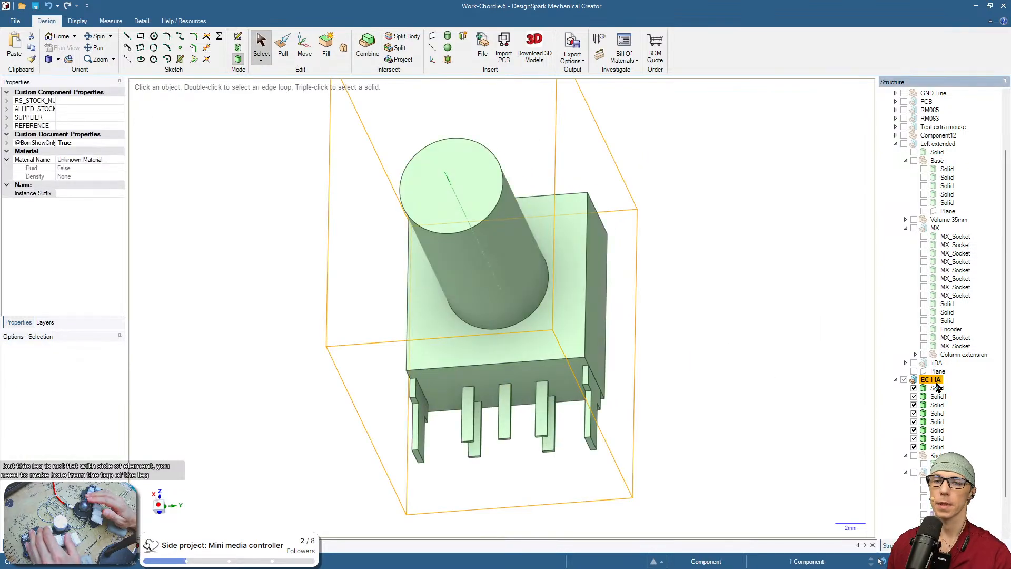
{"action": "left_click_drag", "start_coordinate": [260, 113], "coordinate": [701, 514]}
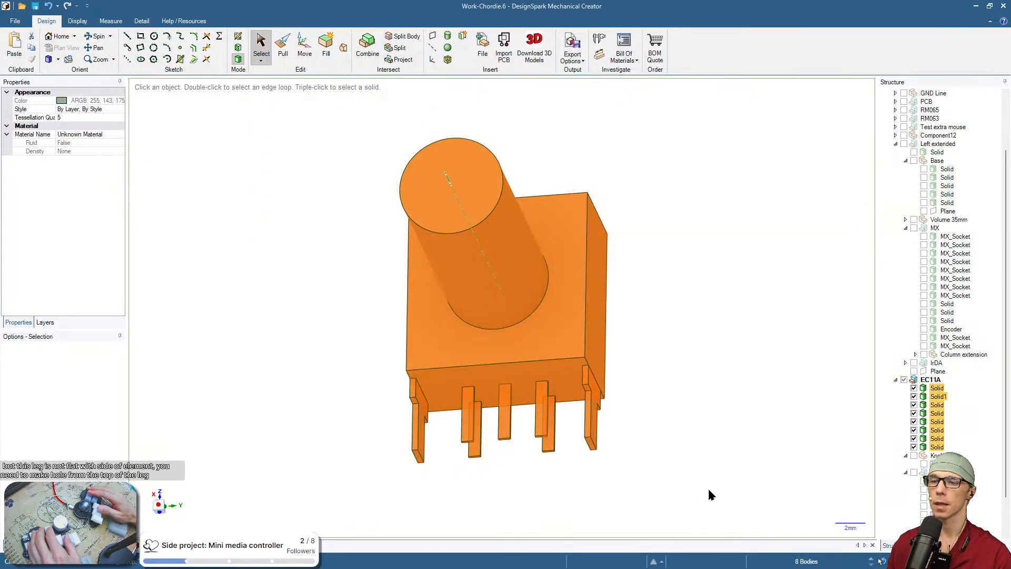
{"action": "key", "text": "i"}
{"action": "key", "text": "s"}
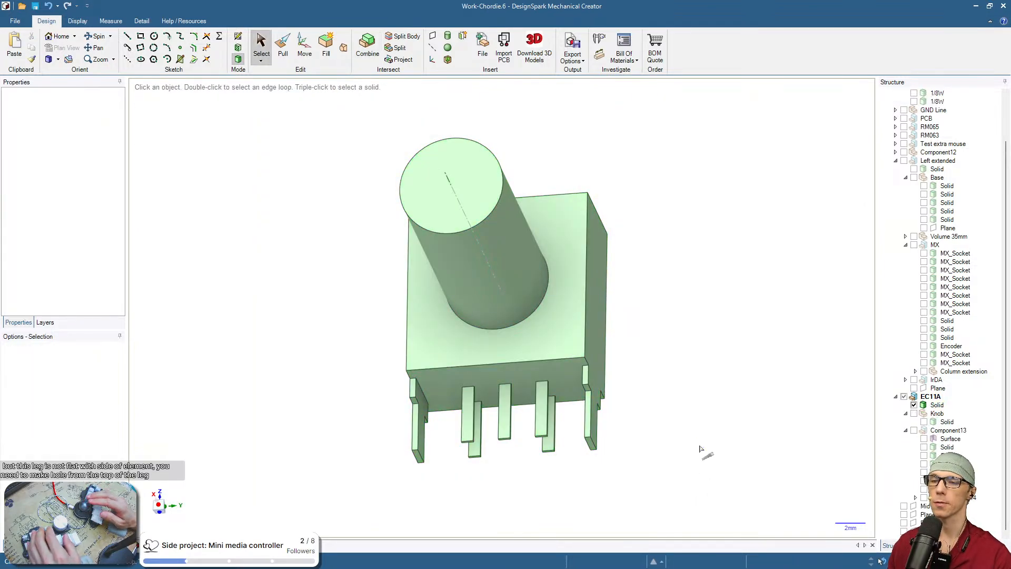
Show the holder component, Component13, again around the merged encoder
{"action": "middle_click_drag", "start_coordinate": [687, 412], "coordinate": [738, 420]}
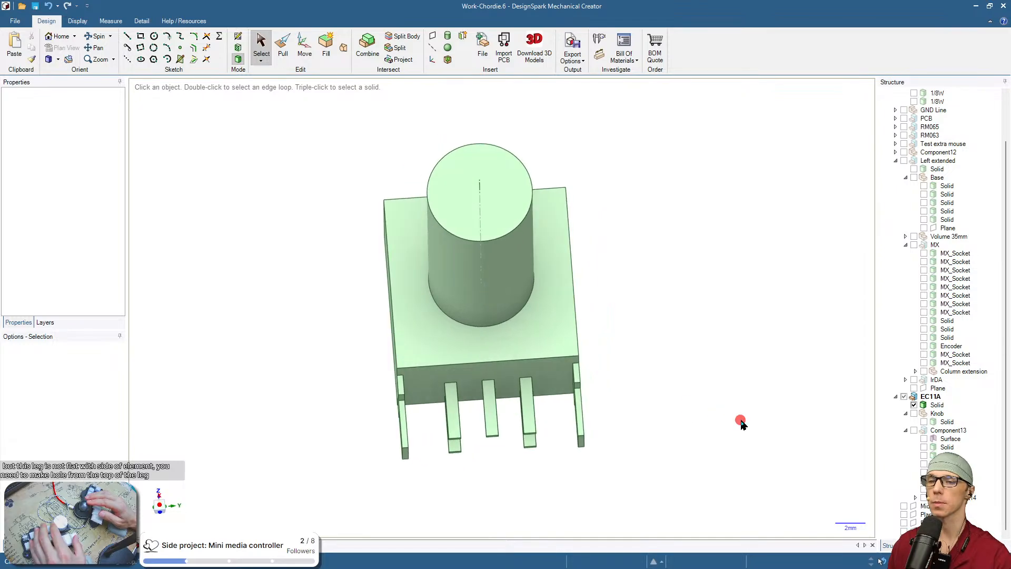
{"action": "left_click", "coordinate": [914, 430]}
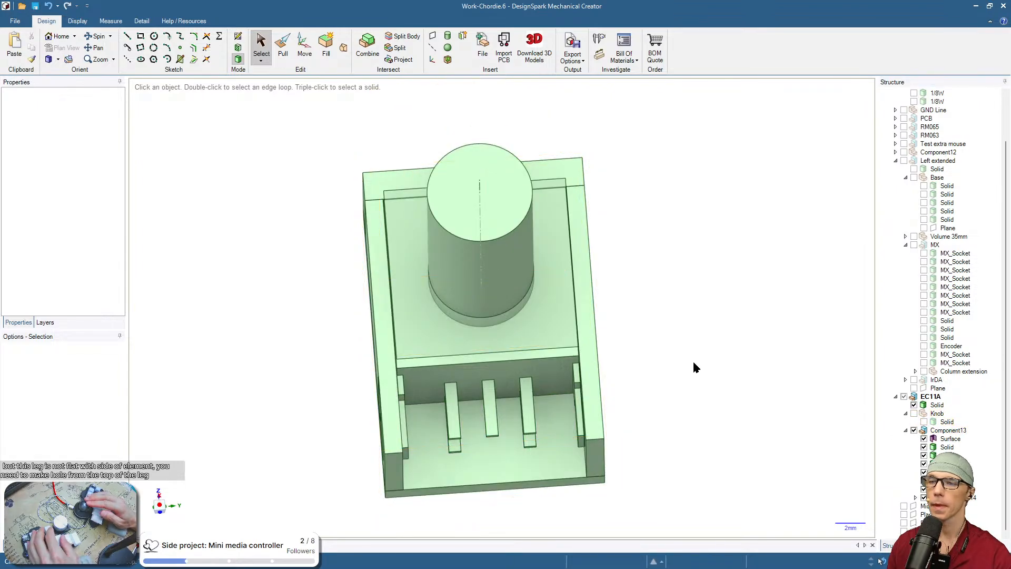
{"action": "middle_click_drag", "start_coordinate": [693, 359], "coordinate": [664, 327], "text": "shift"}
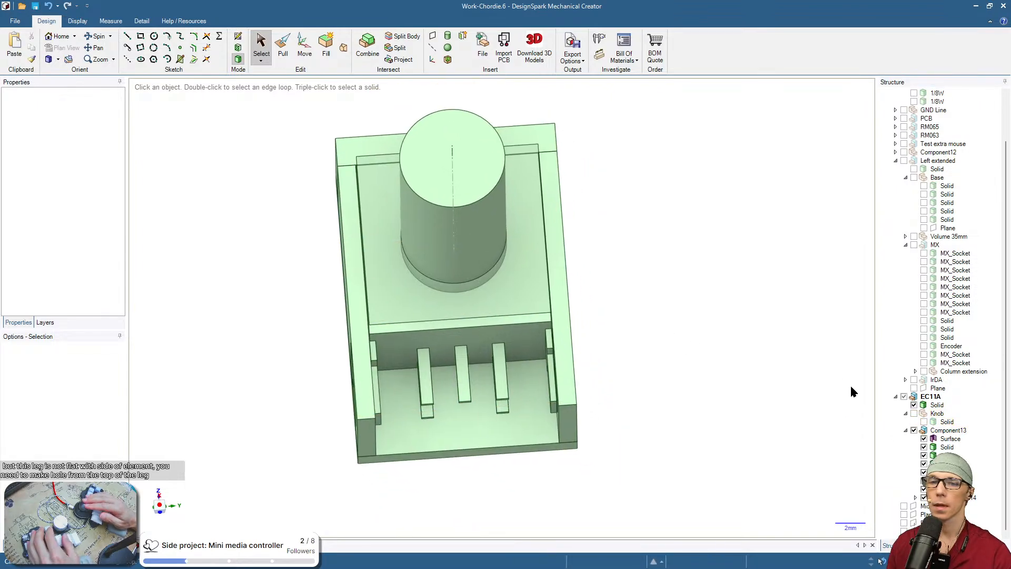
Slide the merged EC11A encoder about 12 mm out of the holder's open end, then move it back into the holder
{"action": "left_click", "coordinate": [937, 405]}
{"action": "key", "text": "m"}
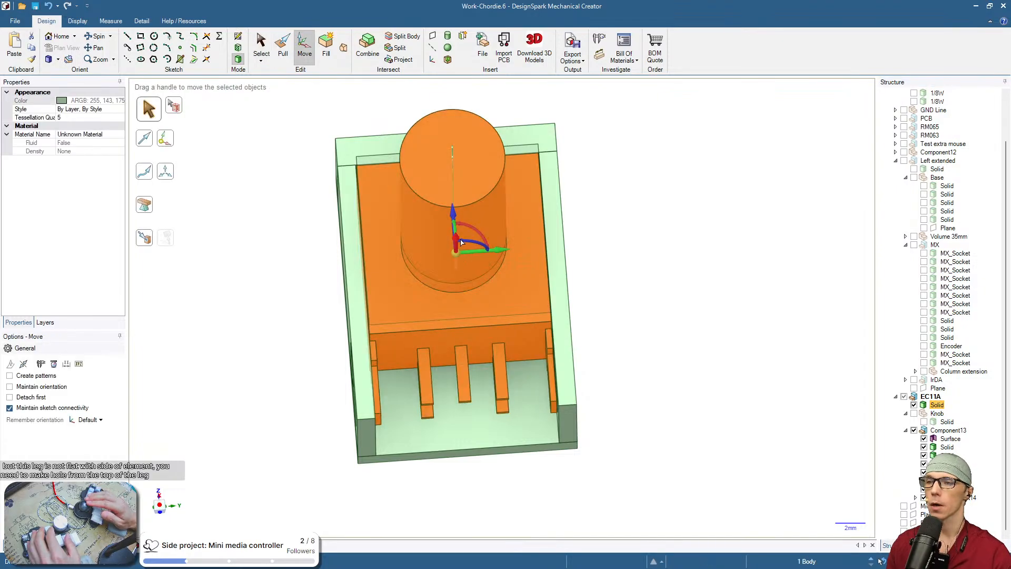
{"action": "left_click_drag", "start_coordinate": [446, 243], "coordinate": [435, 395]}
{"action": "middle_click_drag", "start_coordinate": [559, 410], "coordinate": [742, 229]}
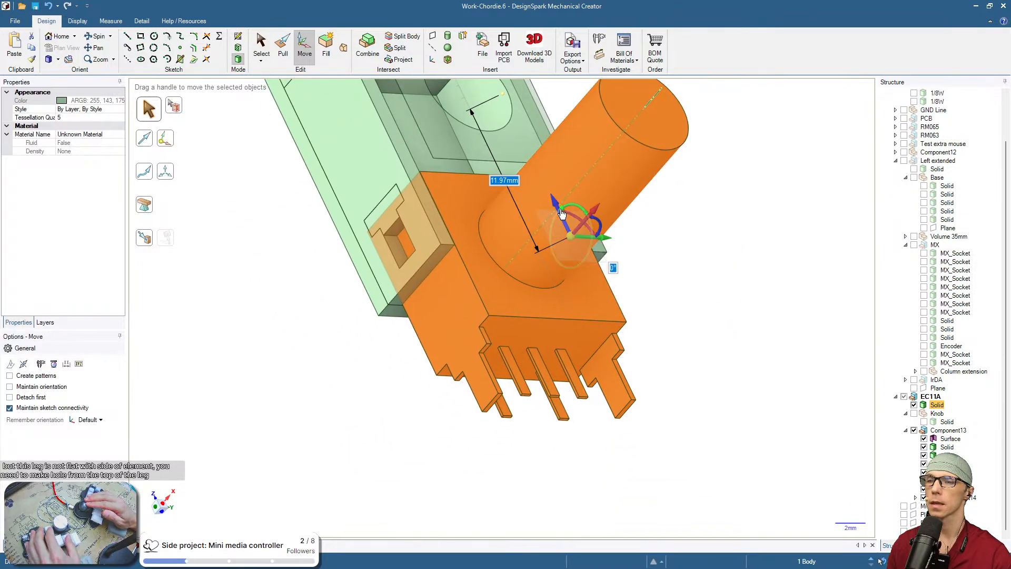
{"action": "left_click_drag", "start_coordinate": [550, 202], "coordinate": [463, 72]}
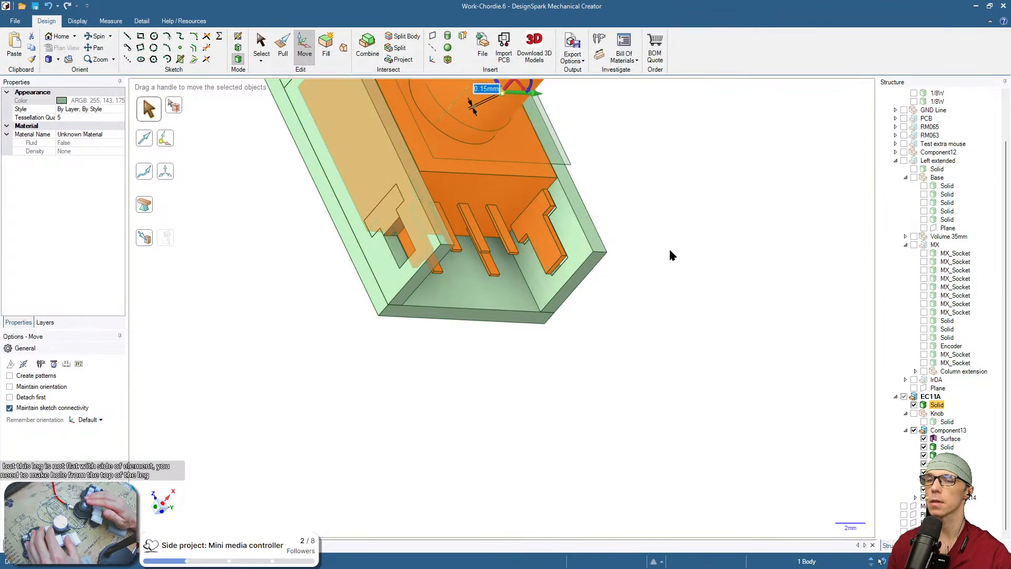
{"action": "middle_click_drag", "start_coordinate": [670, 250], "coordinate": [576, 337]}
{"action": "middle_click_drag", "start_coordinate": [668, 272], "coordinate": [688, 429], "text": "ctrl"}
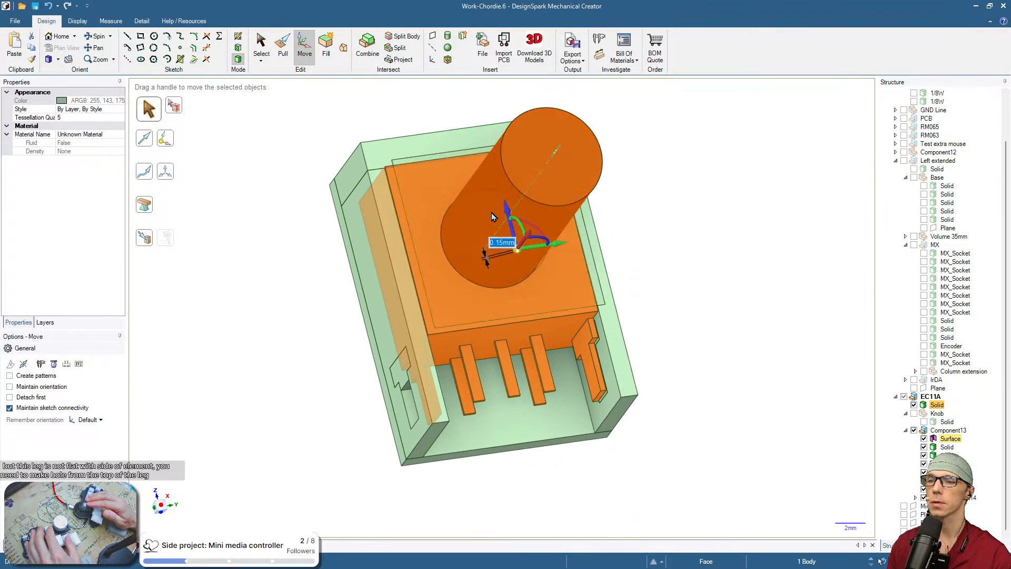
Select the whole encoder solid again and move it about 2.66 mm toward the holder's open end
{"action": "left_click", "coordinate": [509, 209]}
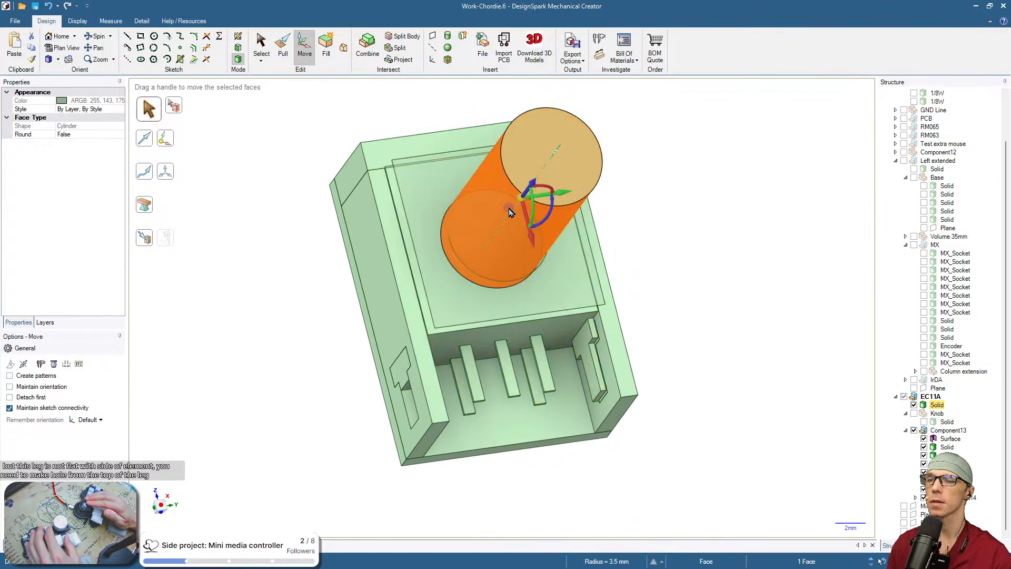
{"action": "left_click", "coordinate": [624, 217]}
{"action": "left_click", "coordinate": [545, 334]}
{"action": "triple_click", "coordinate": [545, 334]}
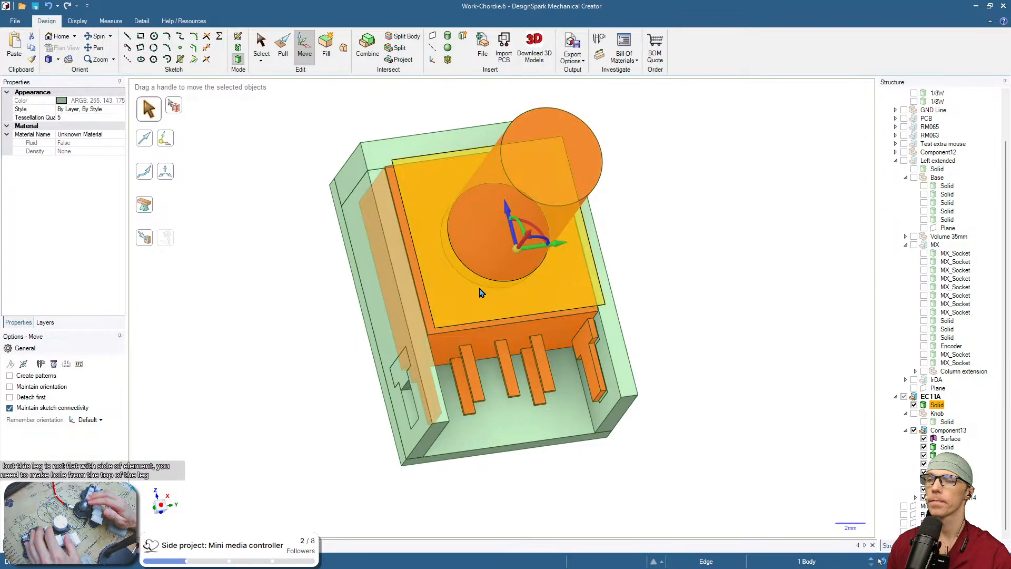
{"action": "left_click_drag", "start_coordinate": [503, 212], "coordinate": [513, 249]}
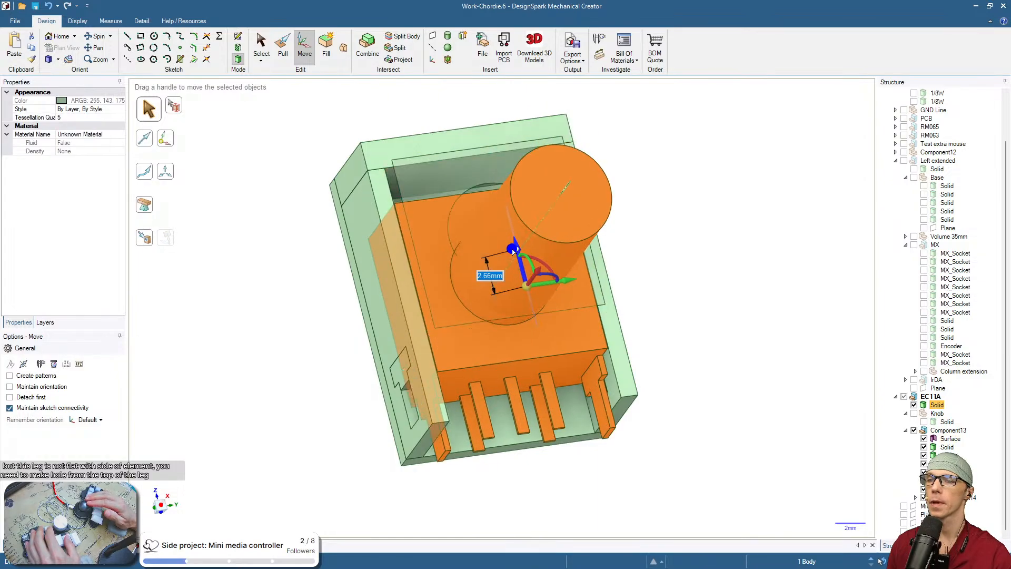
Undo the trial moves of the encoder and clear the selection
{"action": "key", "text": "ctrl+z"}
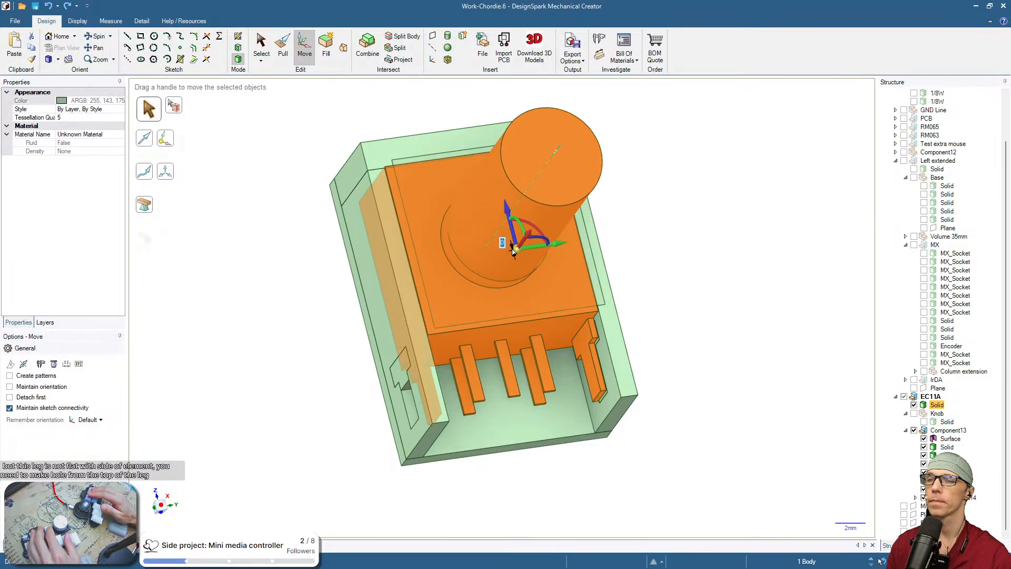
{"action": "key", "text": "ctrl+z"}
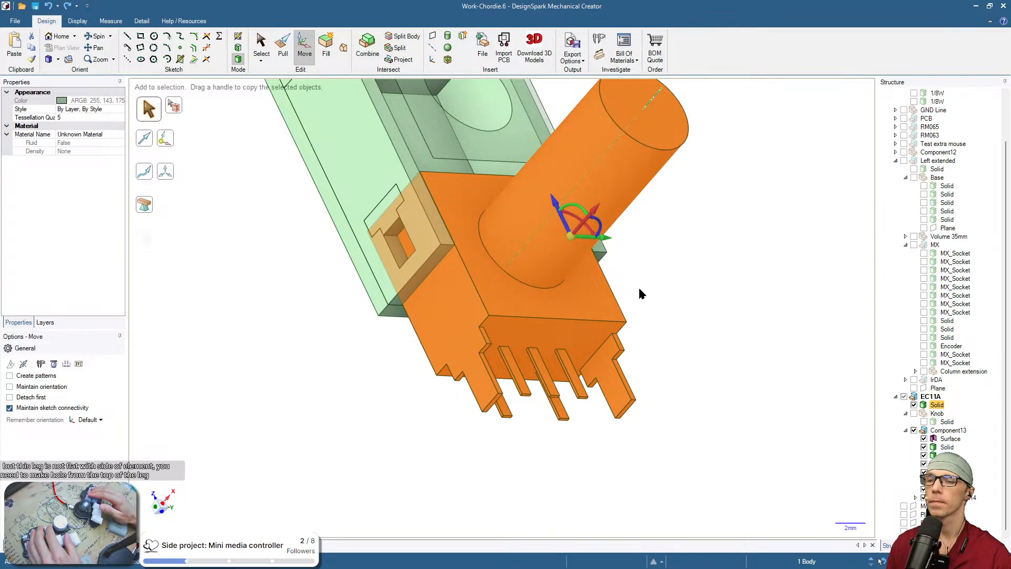
{"action": "key", "text": "ctrl+z"}
{"action": "left_click", "coordinate": [709, 309]}
Hide the flat Surface of Component13 that lies across the front of the encoder
{"action": "middle_click_drag", "start_coordinate": [676, 334], "coordinate": [806, 344]}
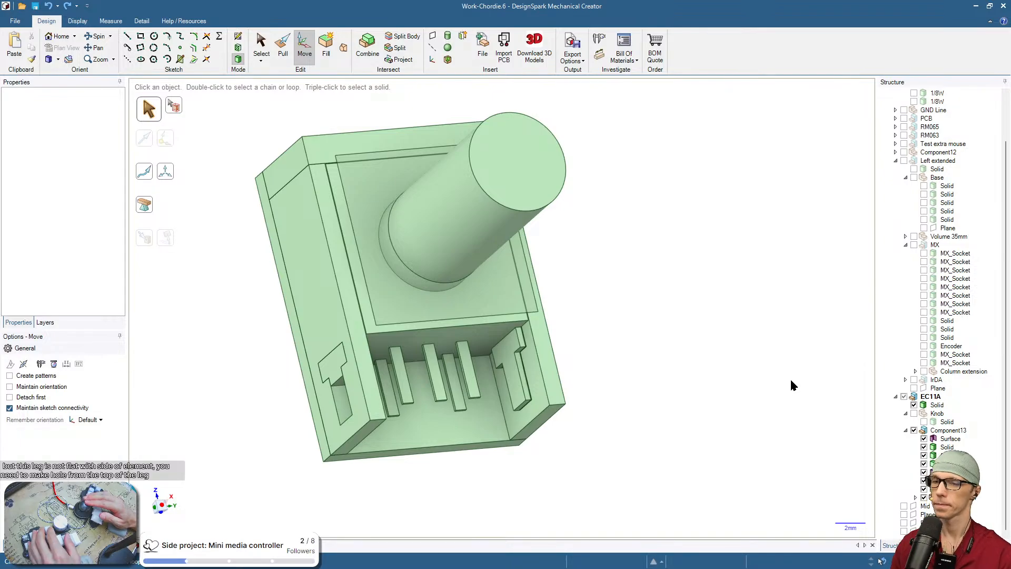
{"action": "middle_click_drag", "start_coordinate": [696, 392], "coordinate": [675, 402]}
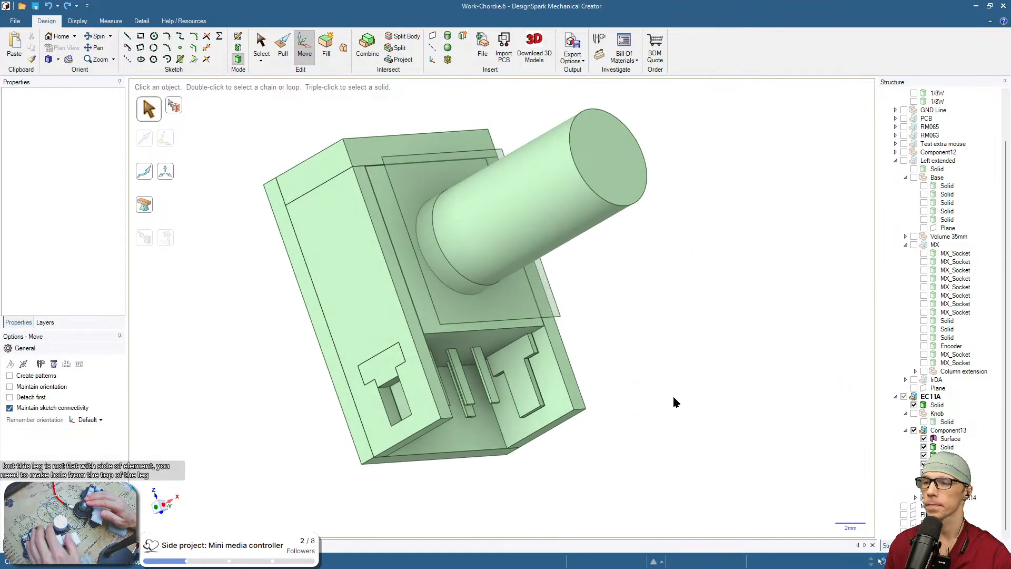
{"action": "scroll", "coordinate": [616, 387], "scroll_direction": "up", "scroll_amount": 2}
{"action": "scroll", "coordinate": [616, 388], "scroll_direction": "down", "scroll_amount": 2}
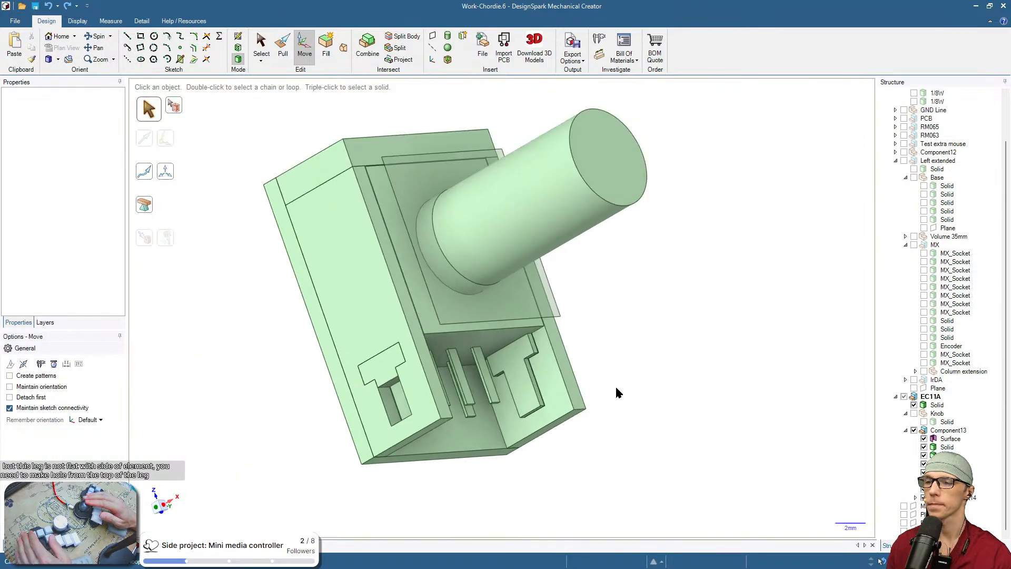
{"action": "middle_click_drag", "start_coordinate": [617, 387], "coordinate": [753, 360], "text": "shift"}
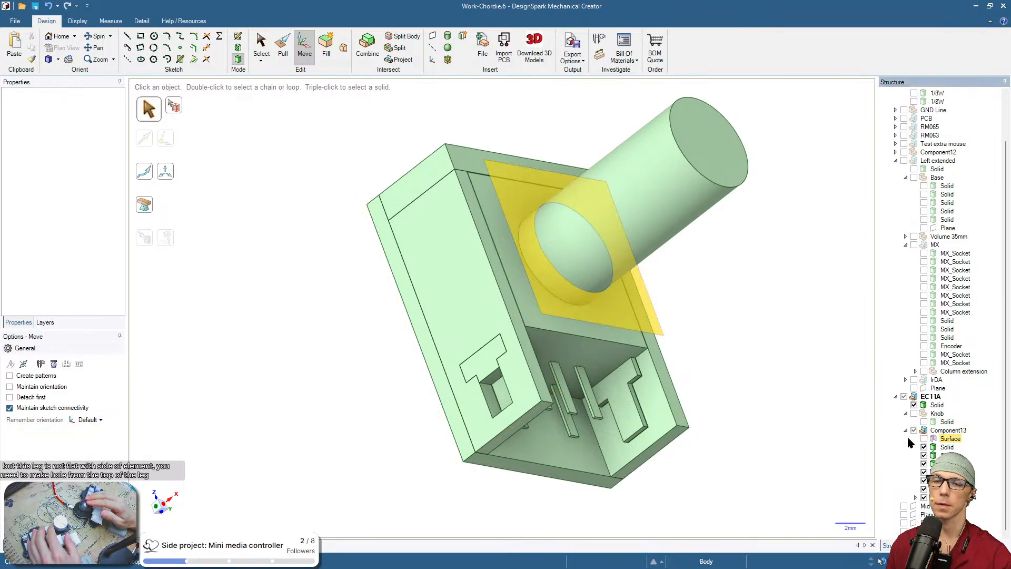
{"action": "left_click", "coordinate": [924, 438]}
Hide the encoder solid and delete the leftover solid filling the tab opening in the holder's side wall
{"action": "middle_click_drag", "start_coordinate": [757, 373], "coordinate": [641, 368], "text": "shift"}
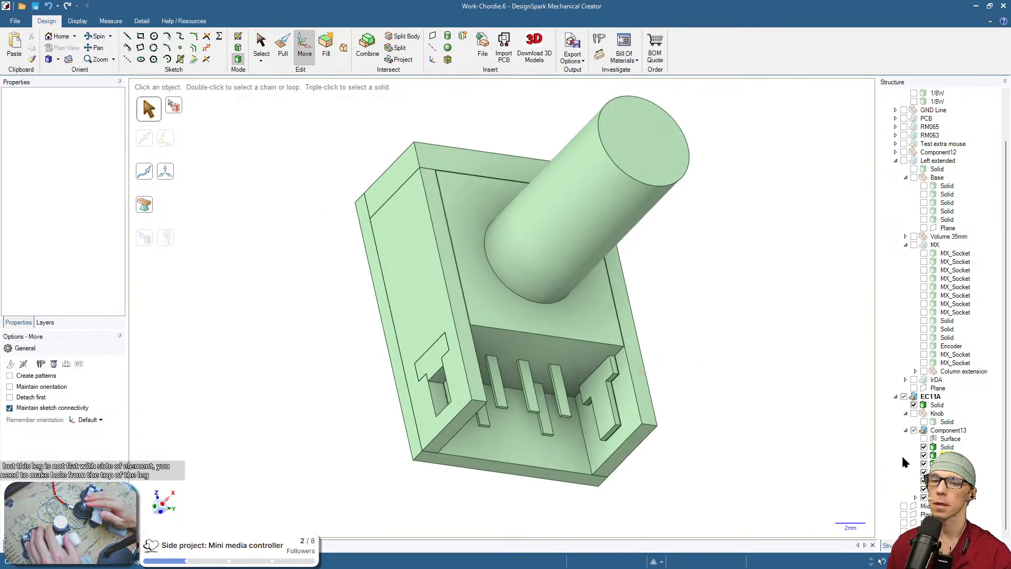
{"action": "left_click", "coordinate": [914, 404]}
{"action": "mouse_move", "coordinate": [737, 377]}
{"action": "middle_mouse_down"}
{"action": "mouse_move", "coordinate": [702, 361]}
{"action": "mouse_move", "coordinate": [843, 352]}
{"action": "middle_mouse_up"}
{"action": "left_click", "coordinate": [575, 388]}
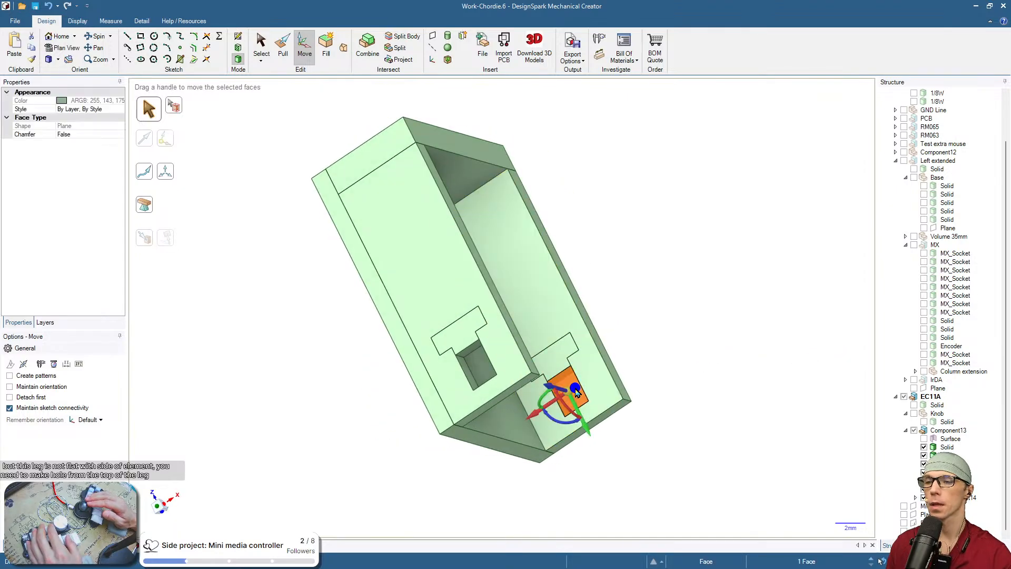
{"action": "key", "text": "Delete"}
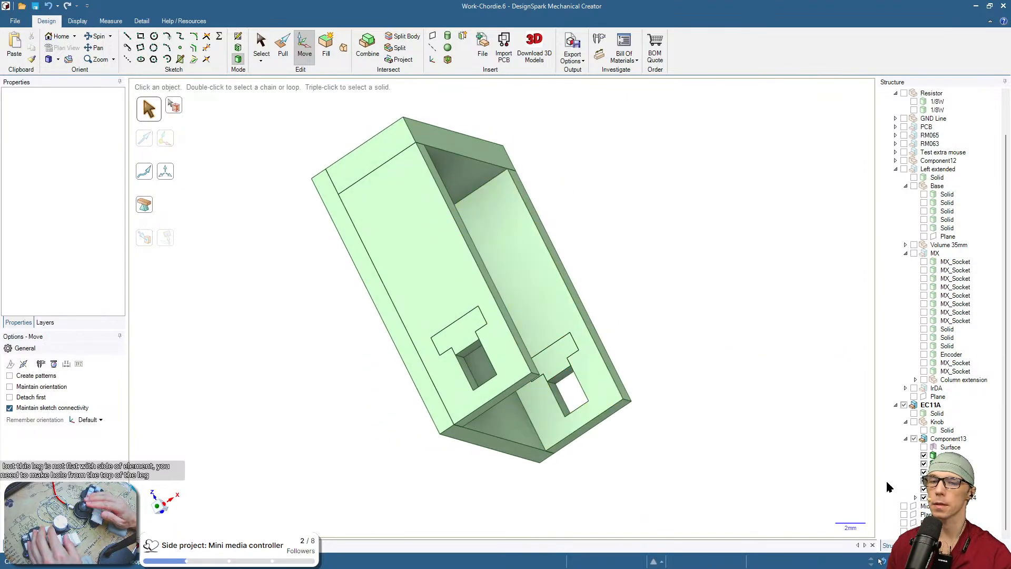
{"action": "left_click", "coordinate": [949, 447]}
{"action": "left_click", "coordinate": [841, 420]}
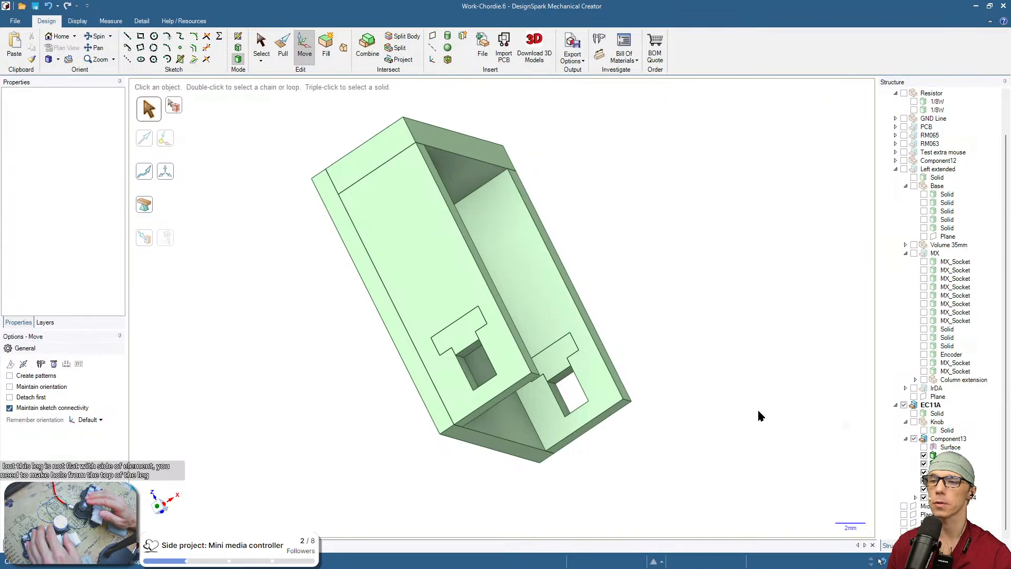
Export the visible holder as an STL file named enchar in the Chordie folder
{"action": "mouse_move", "coordinate": [760, 417]}
{"action": "middle_mouse_down"}
{"action": "mouse_move", "coordinate": [790, 384]}
{"action": "mouse_move", "coordinate": [562, 420]}
{"action": "mouse_move", "coordinate": [303, 418]}
{"action": "mouse_move", "coordinate": [609, 420]}
{"action": "middle_mouse_up"}
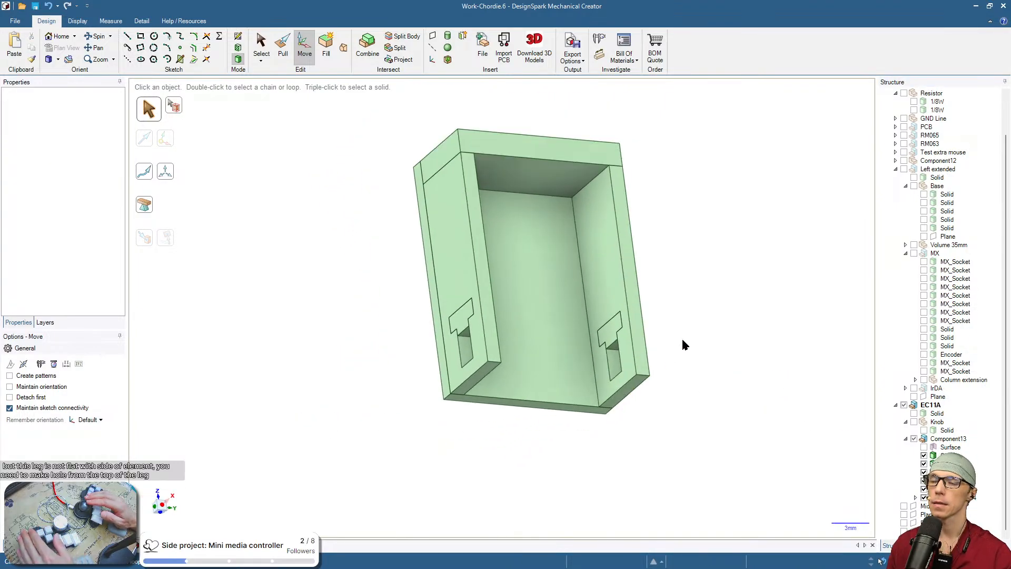
{"action": "middle_click_drag", "start_coordinate": [683, 345], "coordinate": [752, 279]}
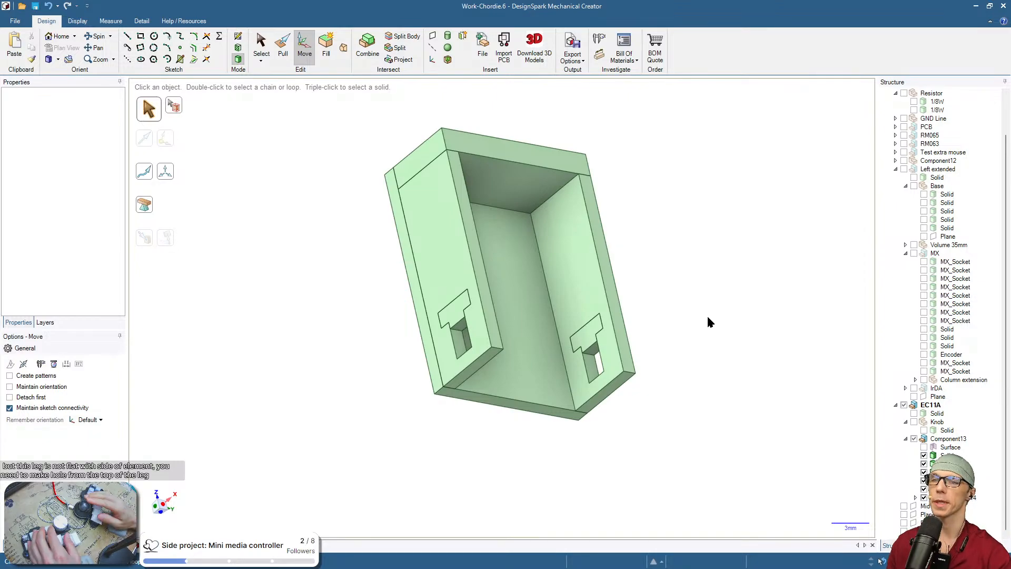
{"action": "middle_click_drag", "start_coordinate": [707, 320], "coordinate": [722, 354], "text": "shift"}
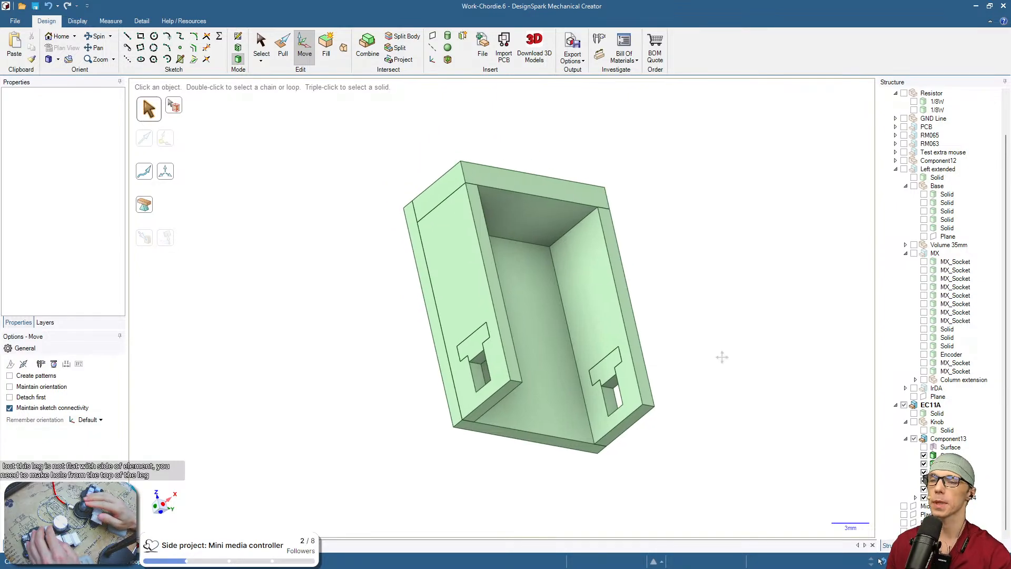
{"action": "left_click", "coordinate": [572, 50]}
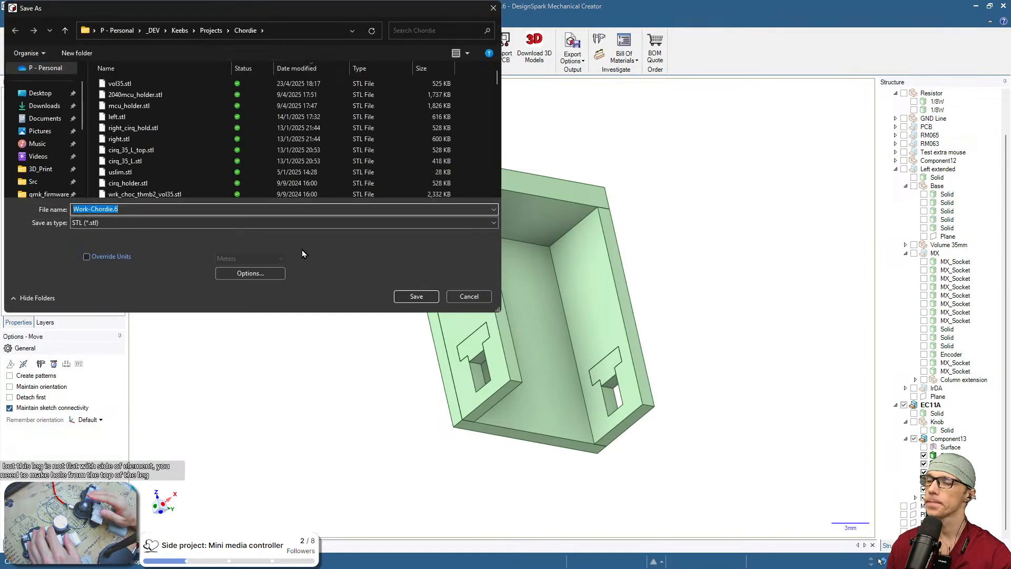
{"action": "type", "text": "en"}
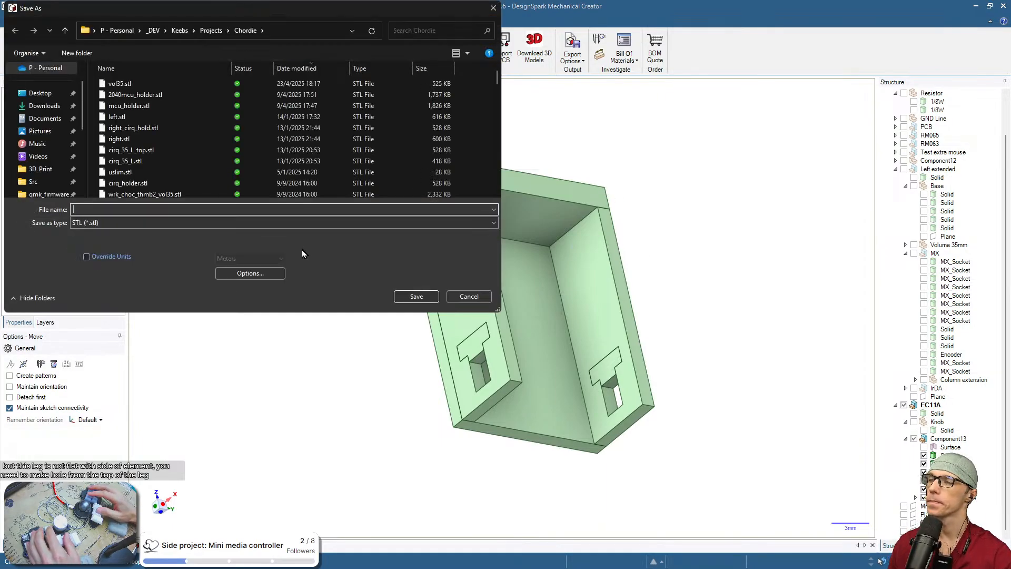
{"action": "type", "text": "char"}
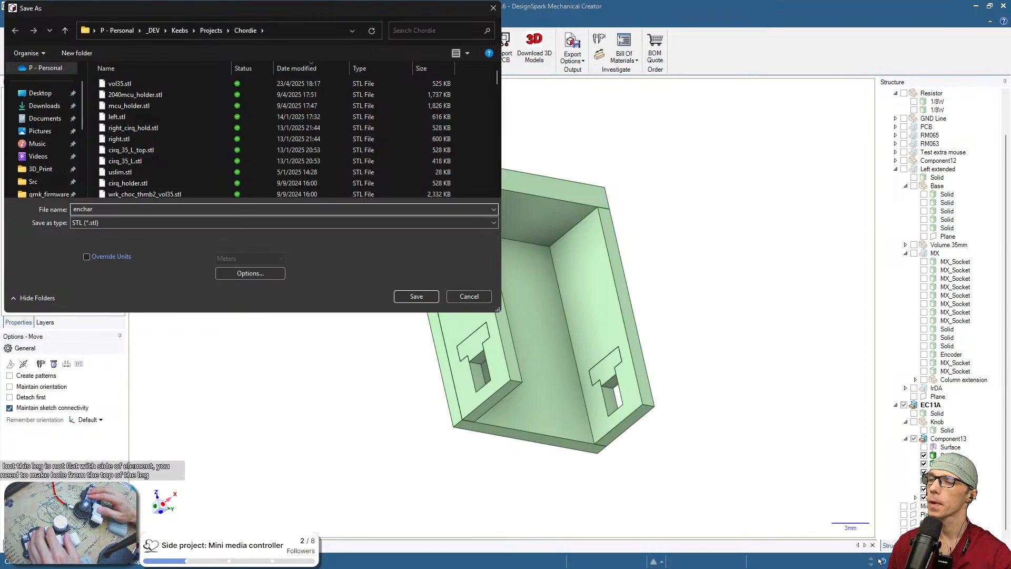
{"action": "key", "text": "Return"}
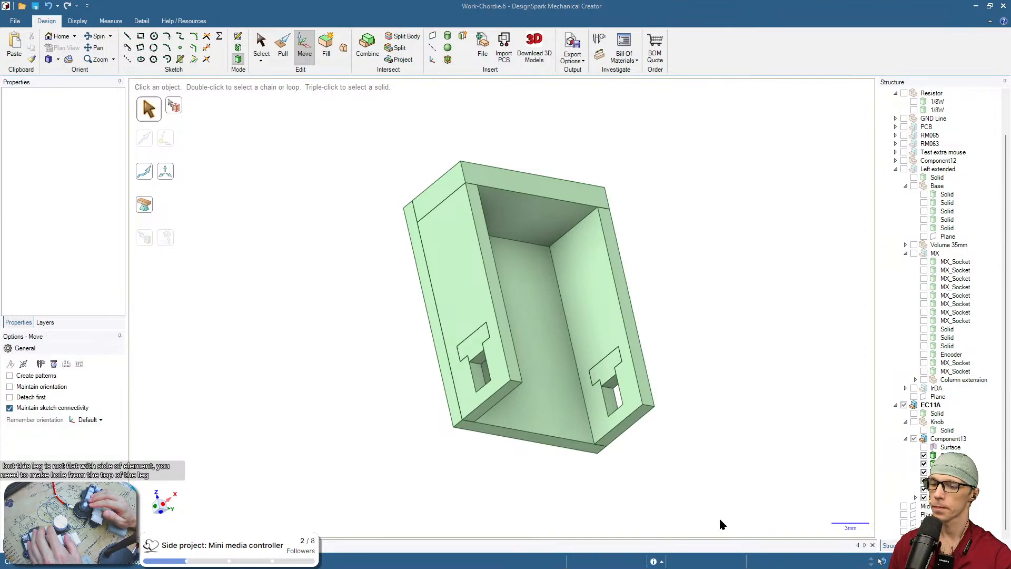
{"action": "left_click_drag", "start_coordinate": [720, 519], "coordinate": [700, 102]}
{"action": "double_click", "coordinate": [700, 101]}
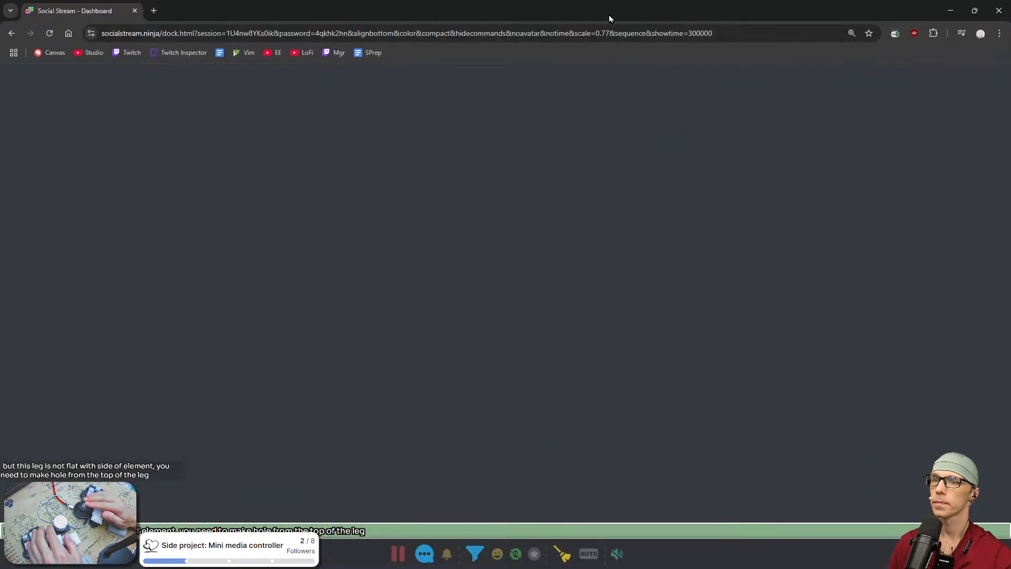
{"action": "left_click_drag", "start_coordinate": [609, 18], "coordinate": [494, 565]}
{"action": "left_click", "coordinate": [883, 561]}
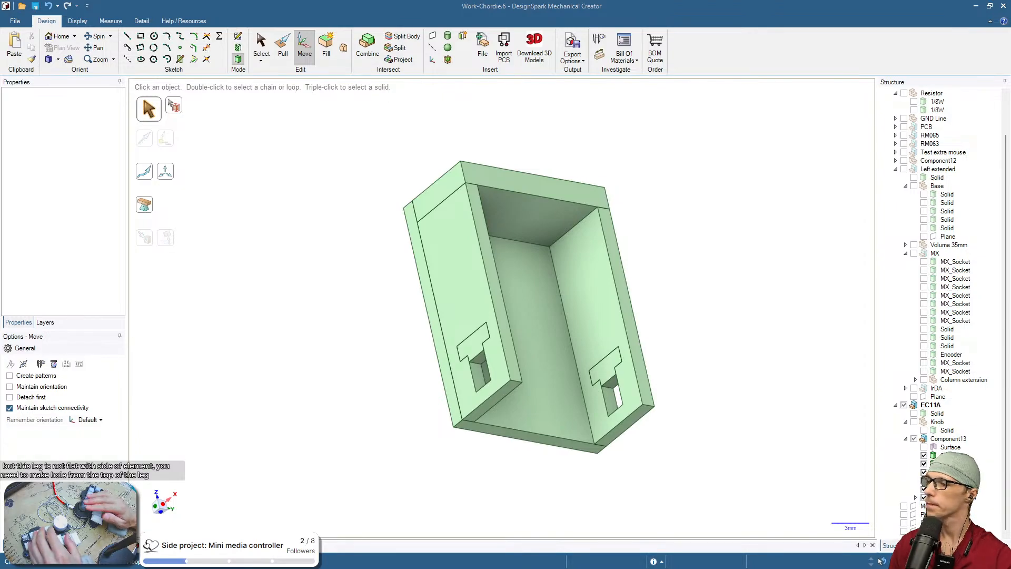
Switch to the Bambu slicer, maximize its window and show the empty plate preview
{"action": "left_click_drag", "start_coordinate": [881, 561], "coordinate": [702, 88]}
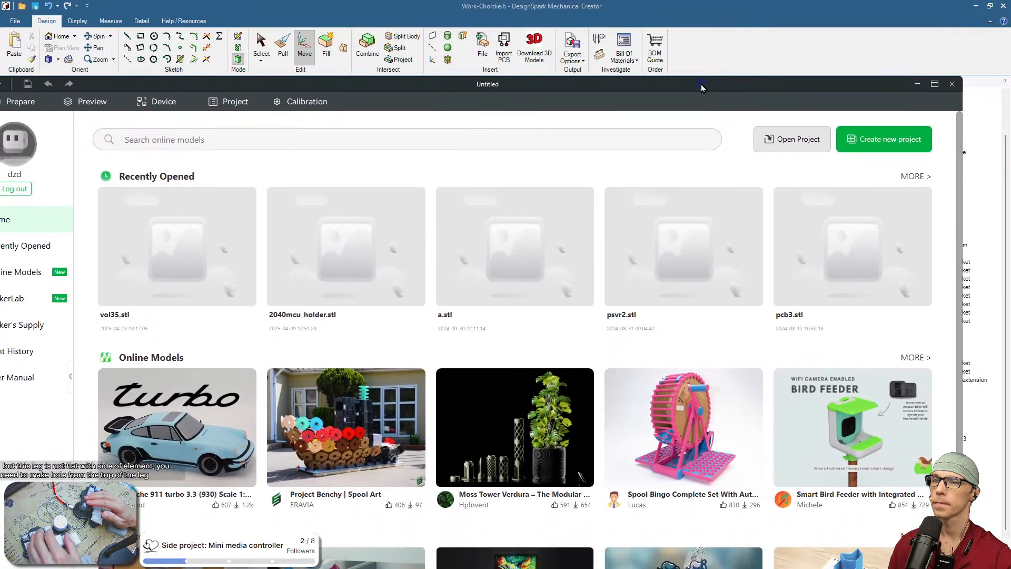
{"action": "double_click", "coordinate": [702, 86]}
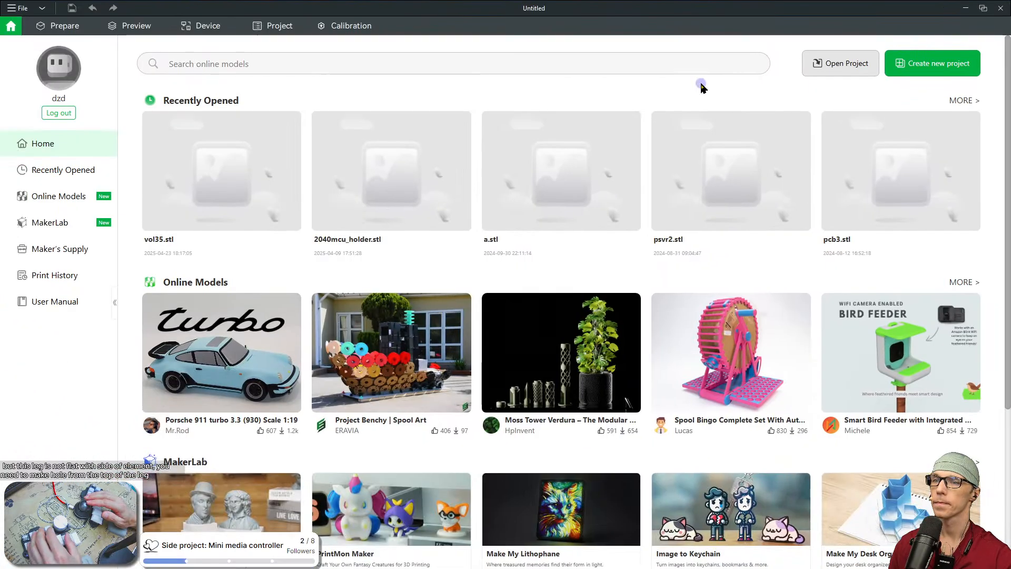
{"action": "left_click", "coordinate": [134, 27]}
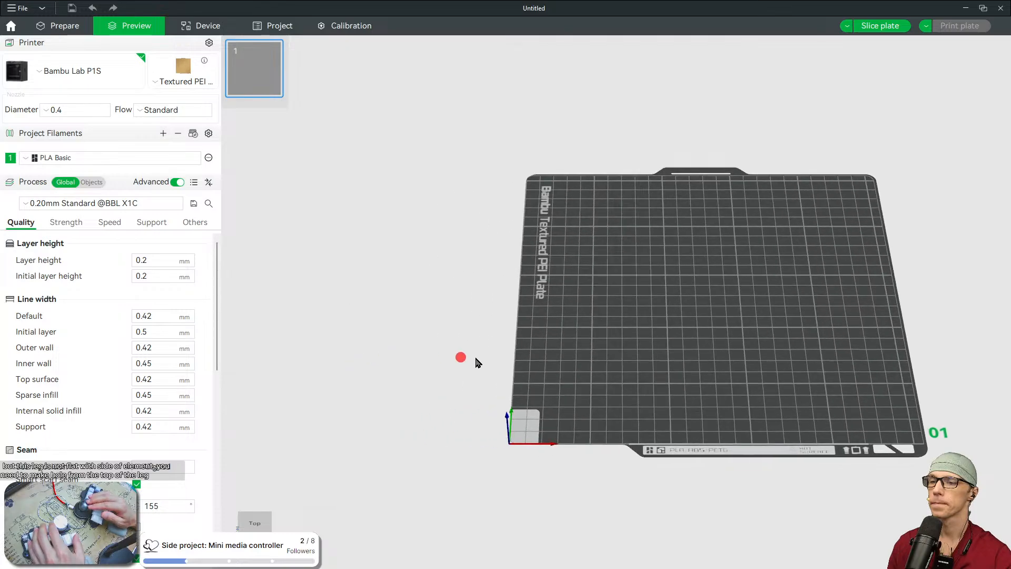
{"action": "left_click_drag", "start_coordinate": [477, 359], "coordinate": [790, 478]}
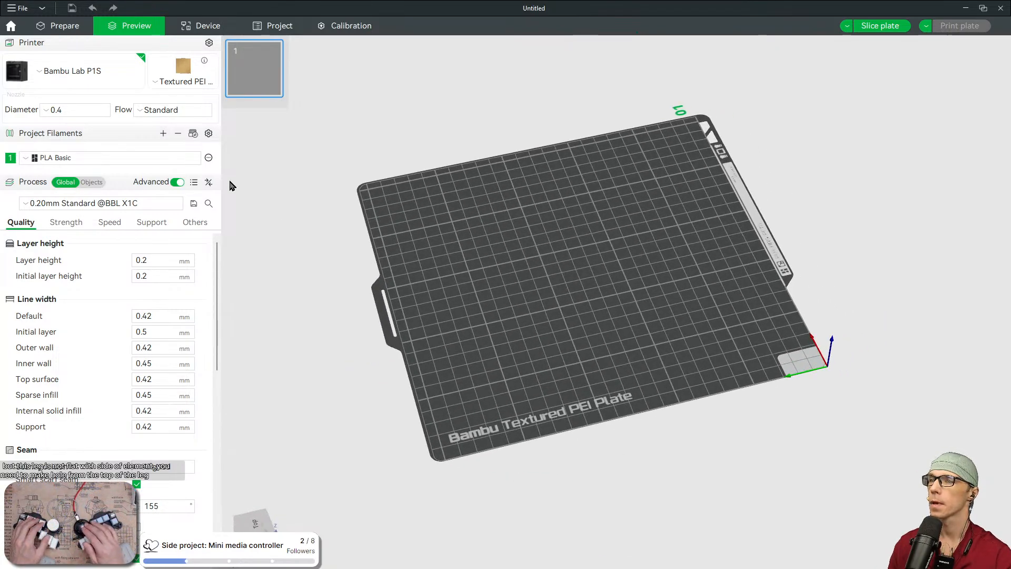
Import enchar.stl from the Chordie folder onto the build plate in the Prepare view
{"action": "left_click", "coordinate": [68, 27]}
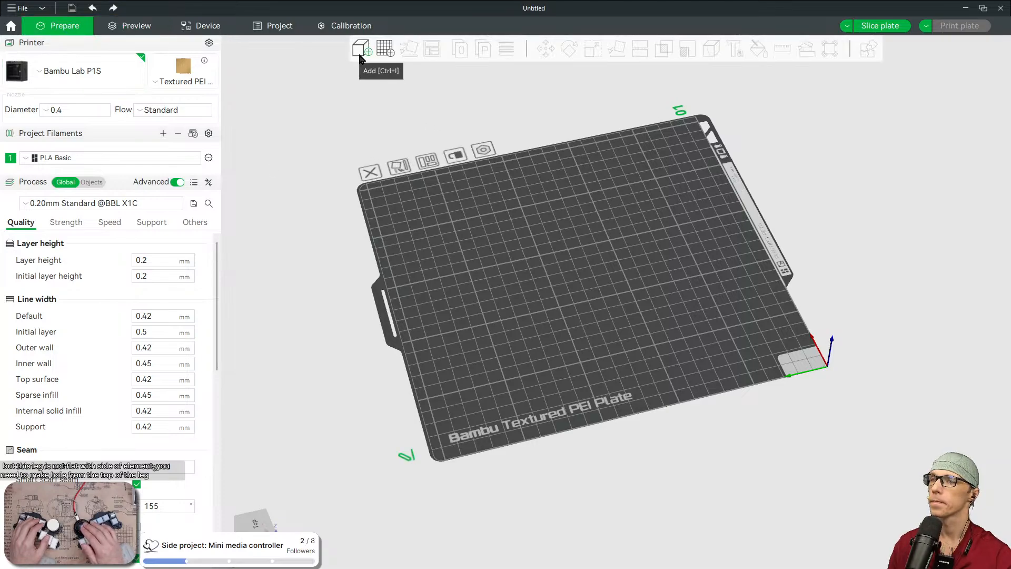
{"action": "left_click", "coordinate": [361, 54]}
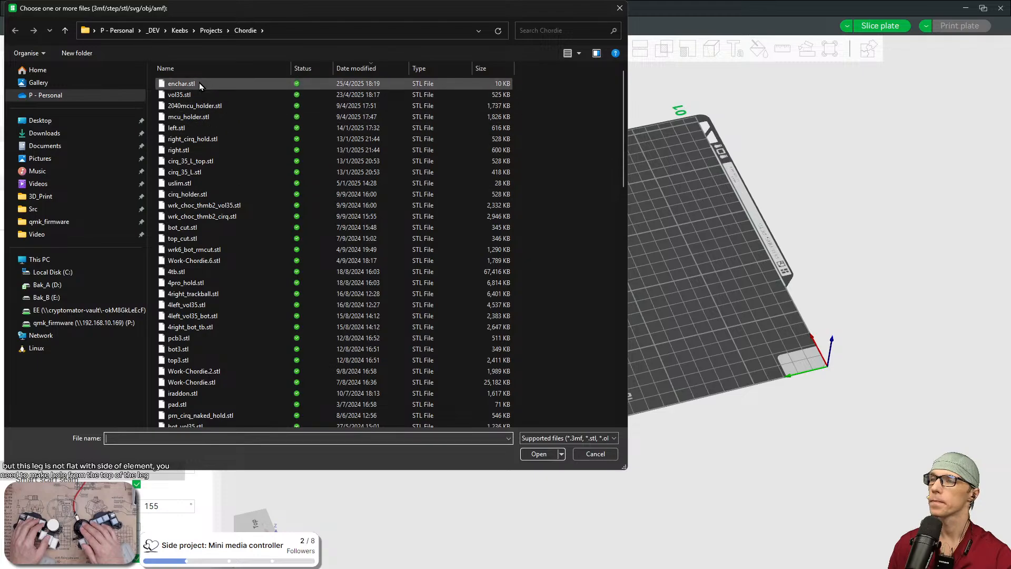
{"action": "double_click", "coordinate": [199, 84]}
{"action": "scroll", "coordinate": [623, 278], "scroll_direction": "up", "scroll_amount": 2}
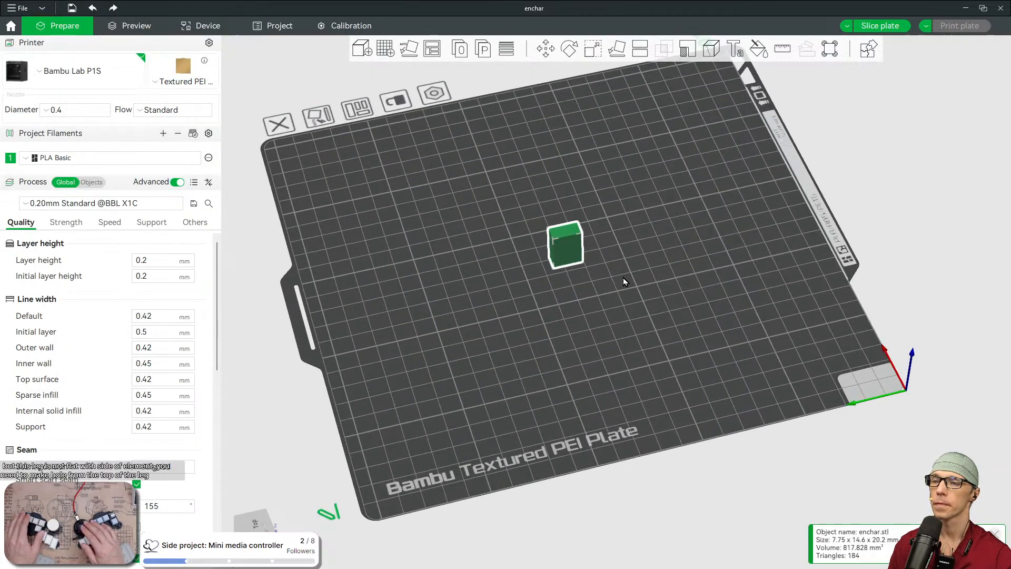
{"action": "scroll", "coordinate": [624, 277], "scroll_direction": "up", "scroll_amount": 2}
{"action": "middle_click_drag", "start_coordinate": [617, 276], "coordinate": [703, 353]}
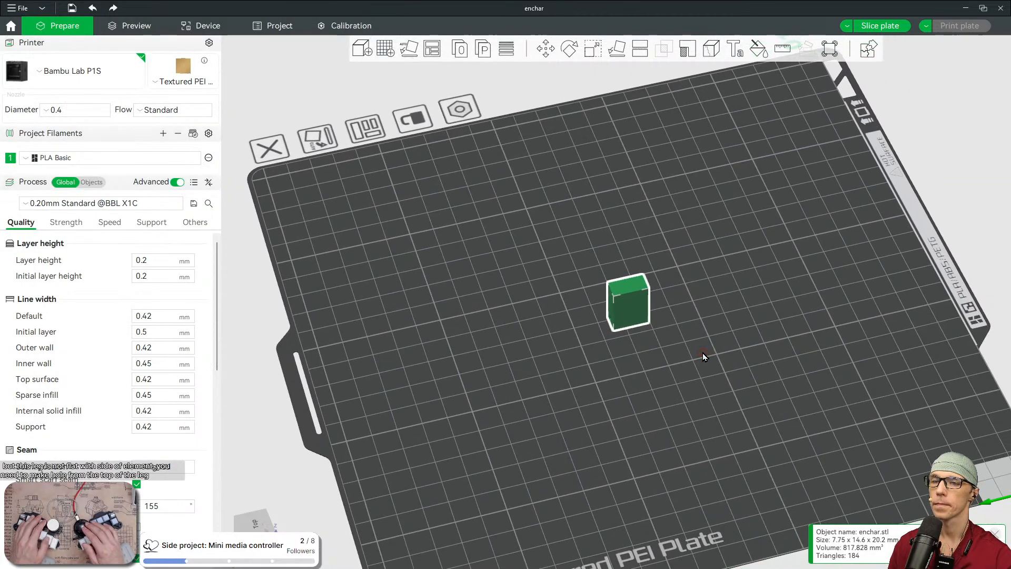
{"action": "left_click_drag", "start_coordinate": [703, 353], "coordinate": [741, 315]}
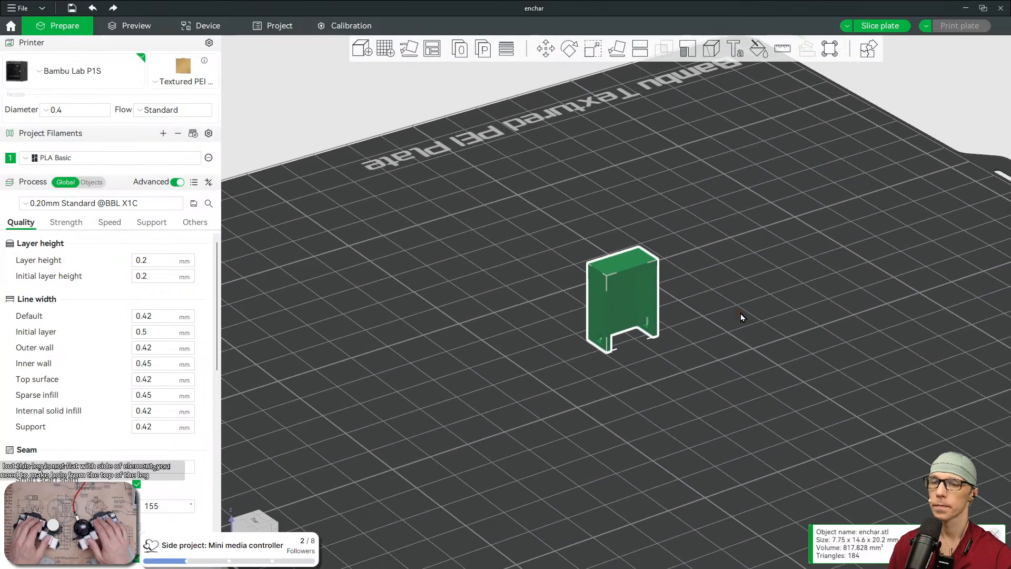
Lay the holder flat on its large closed face so its open side points up
{"action": "key", "text": "f"}
{"action": "left_click_drag", "start_coordinate": [552, 397], "coordinate": [666, 407]}
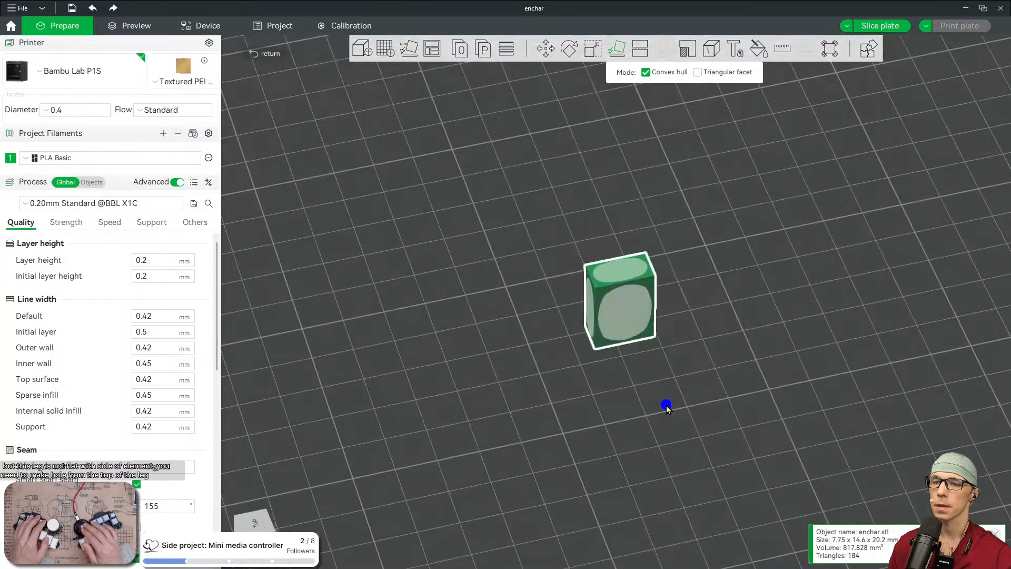
{"action": "left_click", "coordinate": [658, 317]}
{"action": "left_click", "coordinate": [703, 330]}
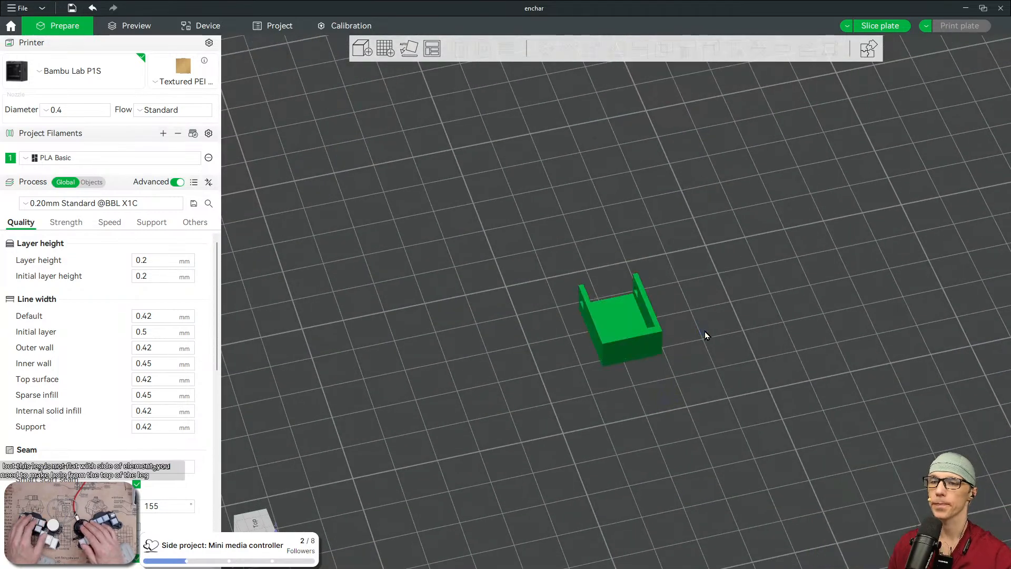
{"action": "scroll", "coordinate": [705, 331], "scroll_direction": "up", "scroll_amount": 2}
{"action": "left_click_drag", "start_coordinate": [521, 369], "coordinate": [649, 342]}
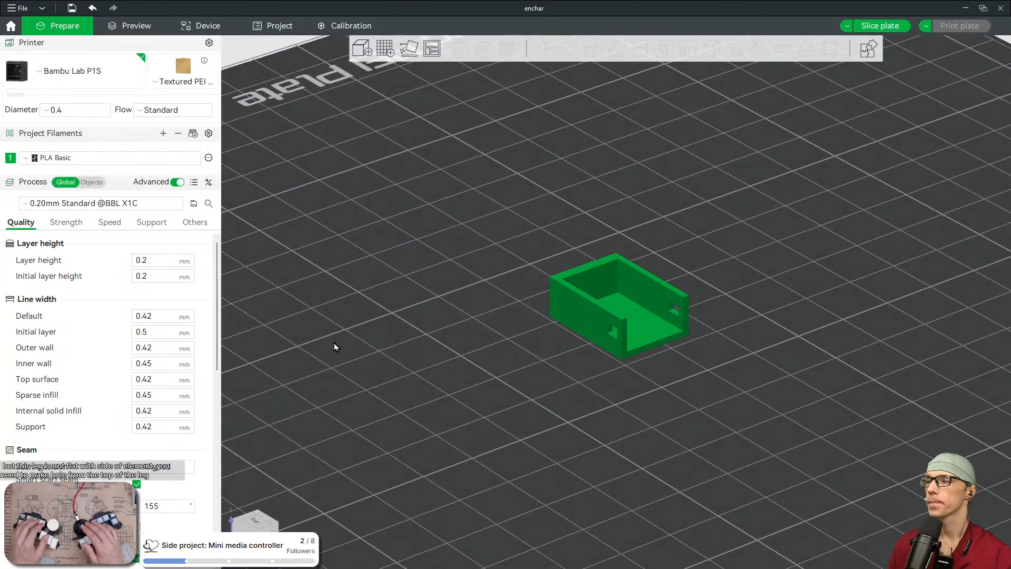
Apply the 0.2 25% process preset and review its strength and speed settings
{"action": "left_click", "coordinate": [154, 206]}
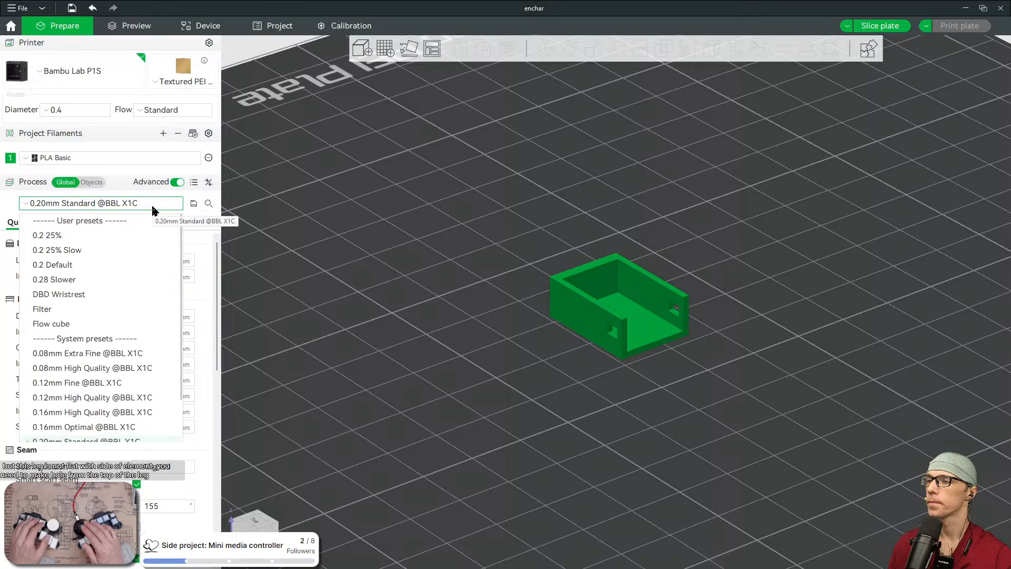
{"action": "left_click", "coordinate": [140, 236]}
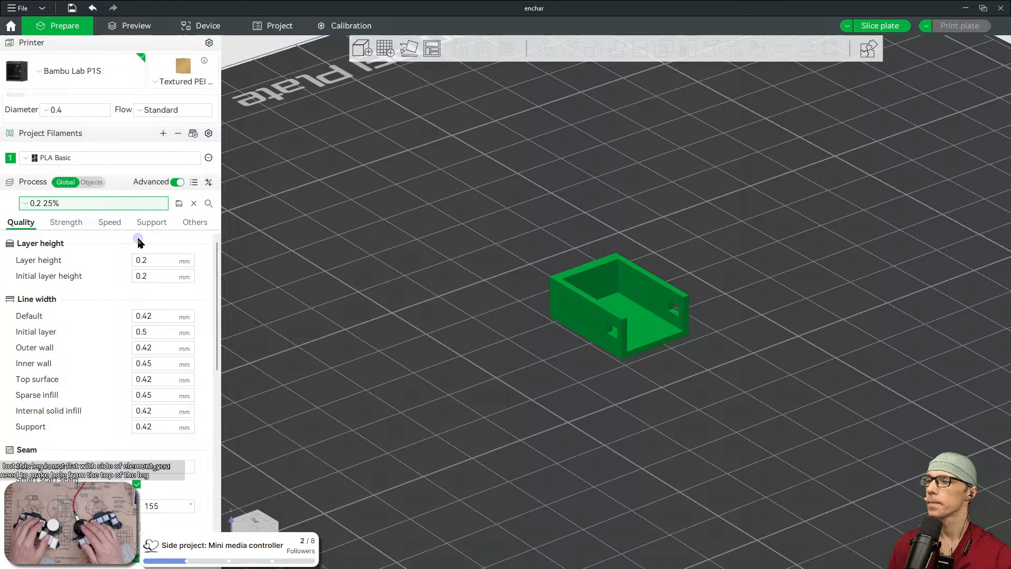
{"action": "left_click", "coordinate": [76, 223]}
{"action": "left_click", "coordinate": [103, 226]}
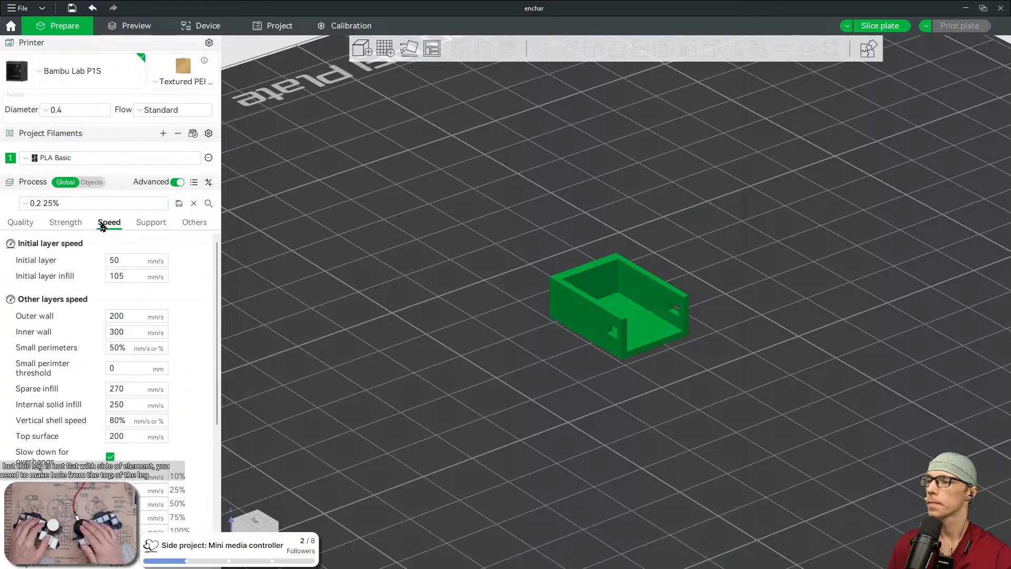
Switch the process preset to 0.2 Default and review its strength and speed settings
{"action": "left_click", "coordinate": [64, 206]}
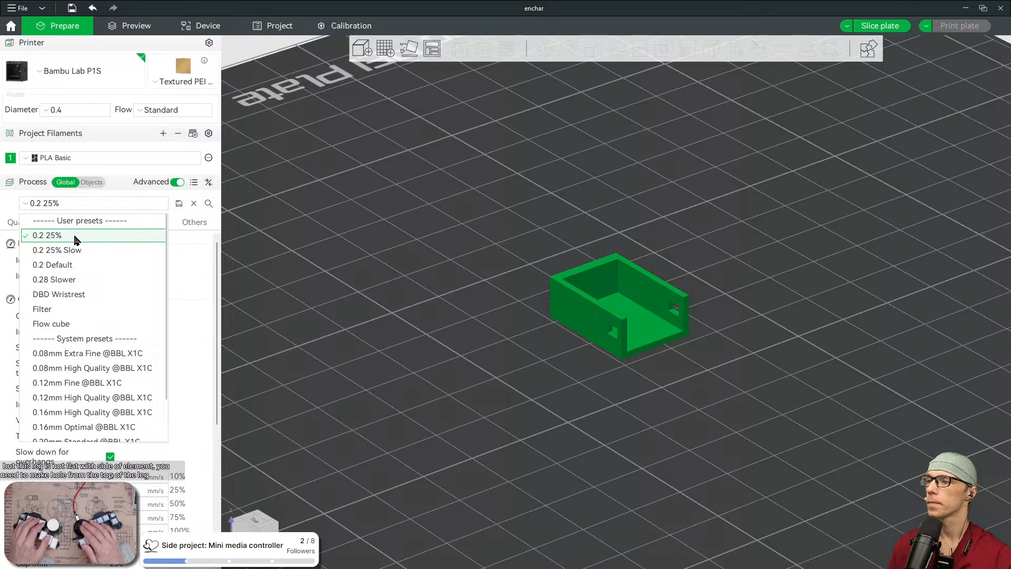
{"action": "left_click", "coordinate": [75, 265]}
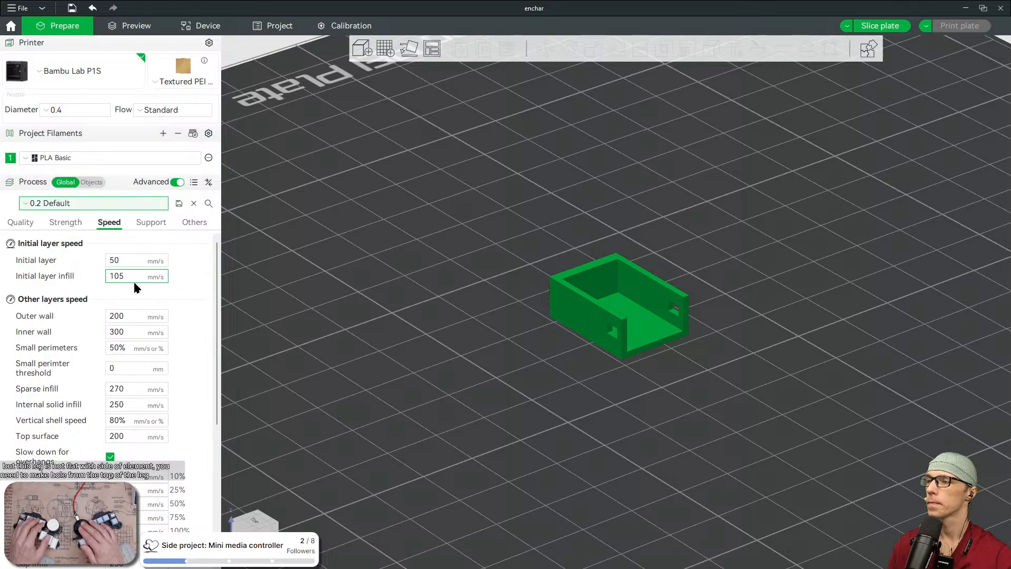
{"action": "left_click", "coordinate": [82, 205]}
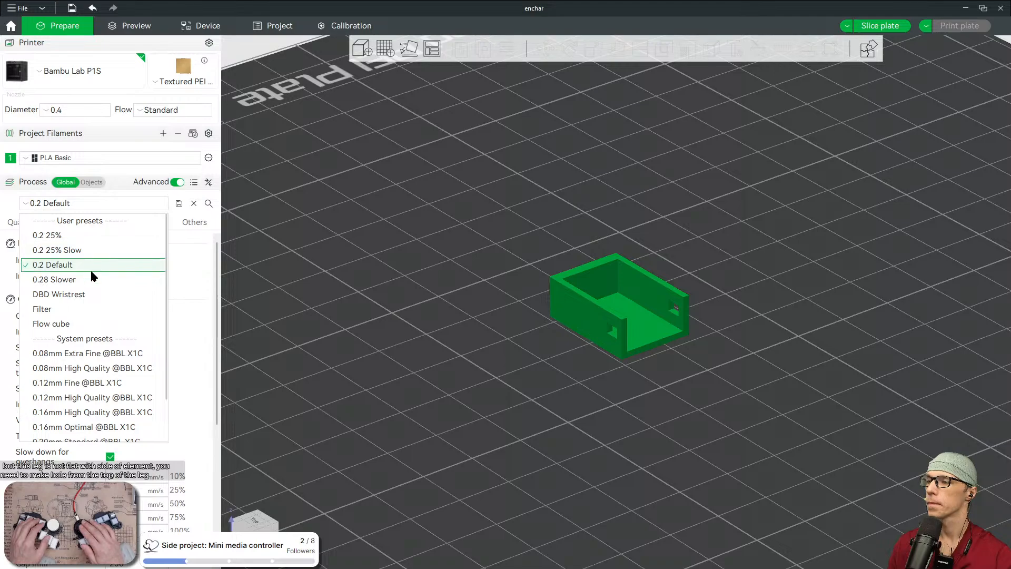
{"action": "scroll", "coordinate": [91, 374], "scroll_direction": "down", "scroll_amount": 1}
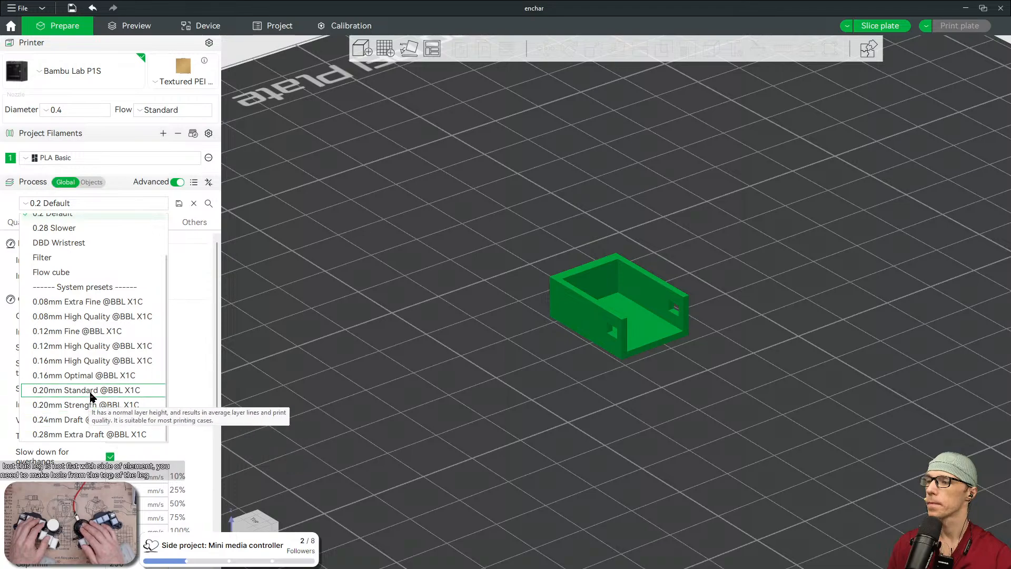
{"action": "left_click", "coordinate": [219, 287]}
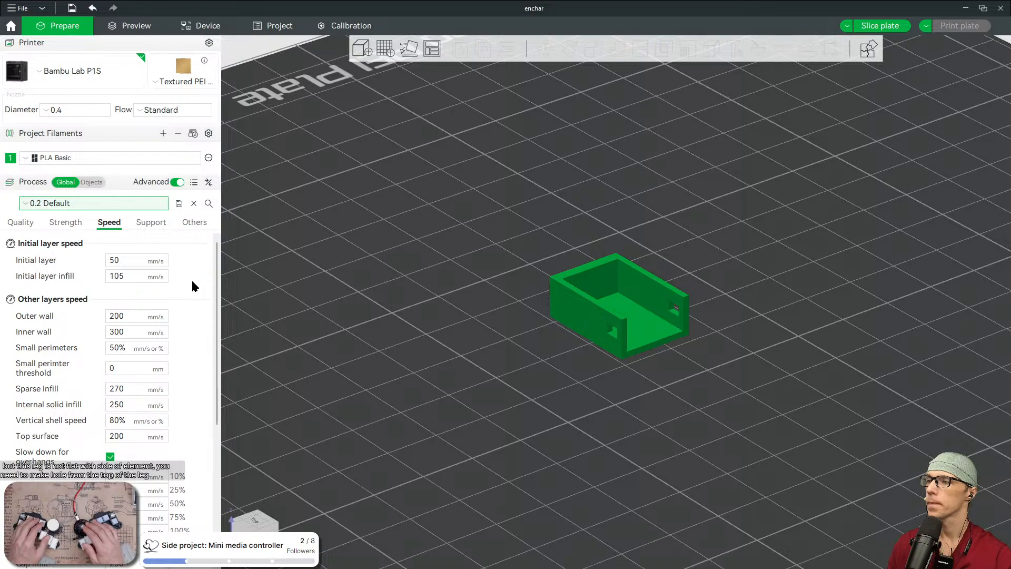
{"action": "left_click", "coordinate": [66, 222]}
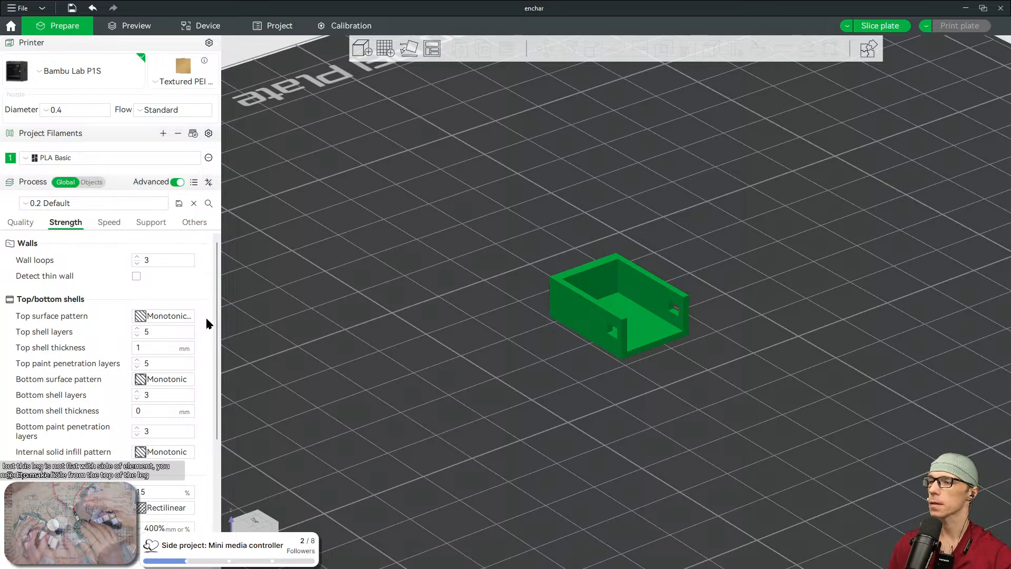
{"action": "left_click", "coordinate": [108, 223]}
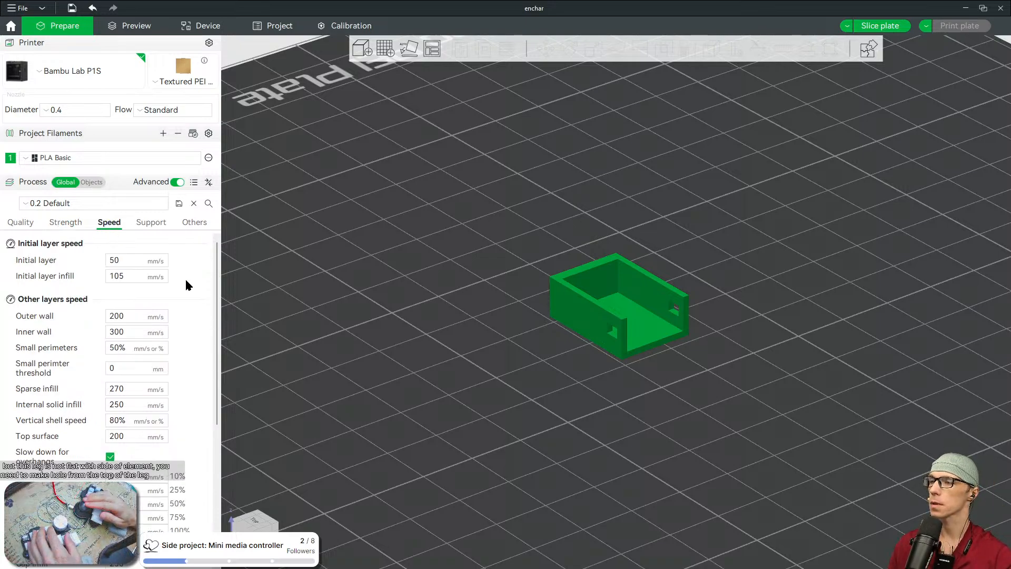
Slice the plate and inspect the holder's sliced walls, tab openings and floor from several angles
{"action": "left_click", "coordinate": [877, 27]}
{"action": "scroll", "coordinate": [667, 280], "scroll_direction": "up", "scroll_amount": 5}
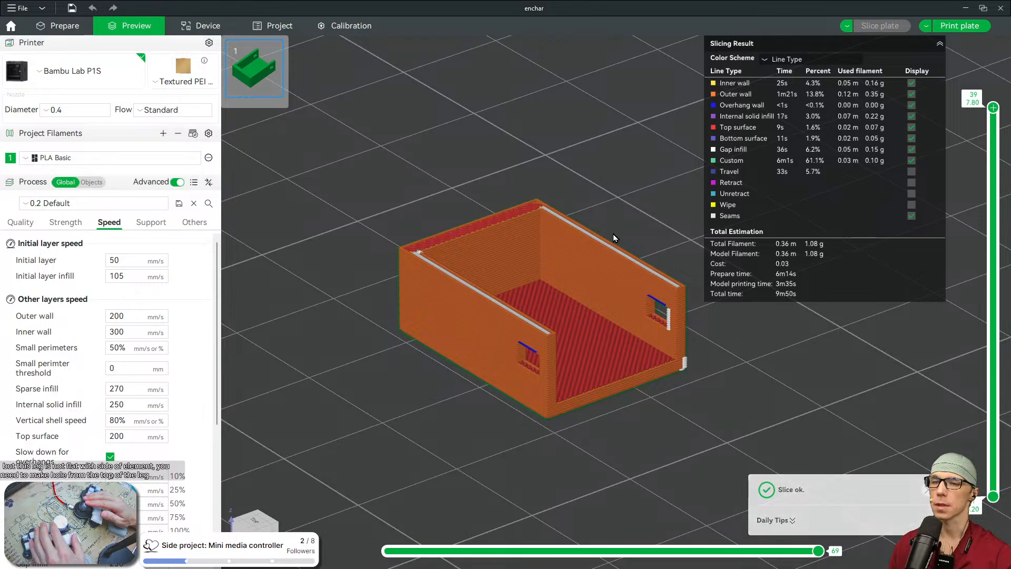
{"action": "left_click_drag", "start_coordinate": [613, 234], "coordinate": [596, 287]}
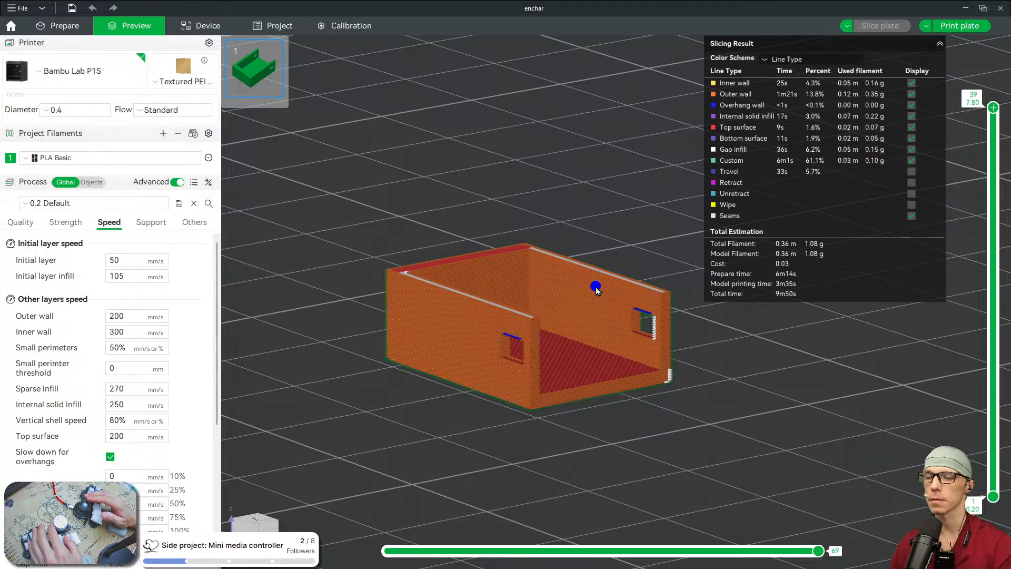
{"action": "left_click_drag", "start_coordinate": [596, 288], "coordinate": [583, 308]}
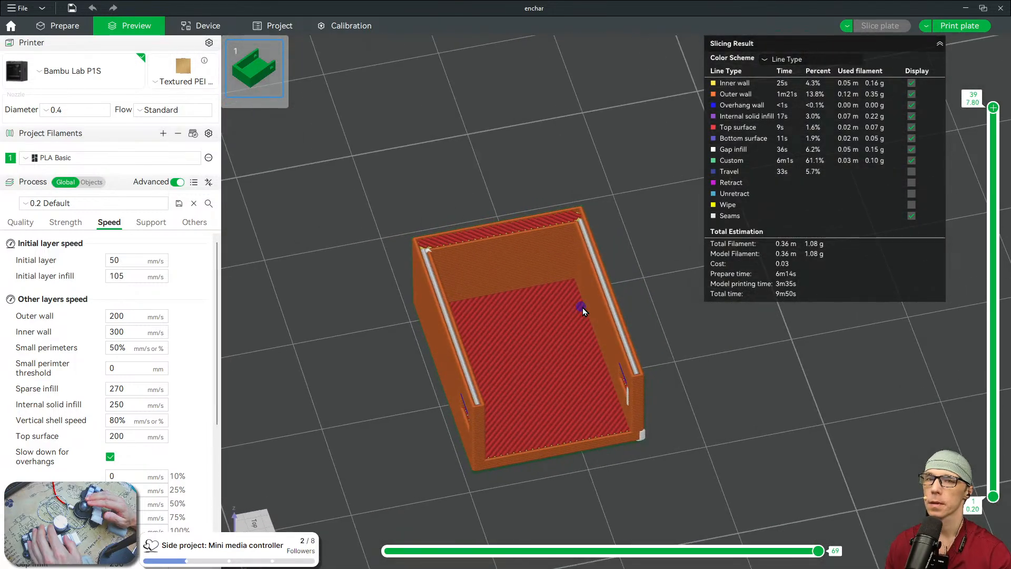
Try to map a filament for the enchar print job on the P1S, refreshing the printer information, and close the print job dialog
{"action": "left_click", "coordinate": [958, 26]}
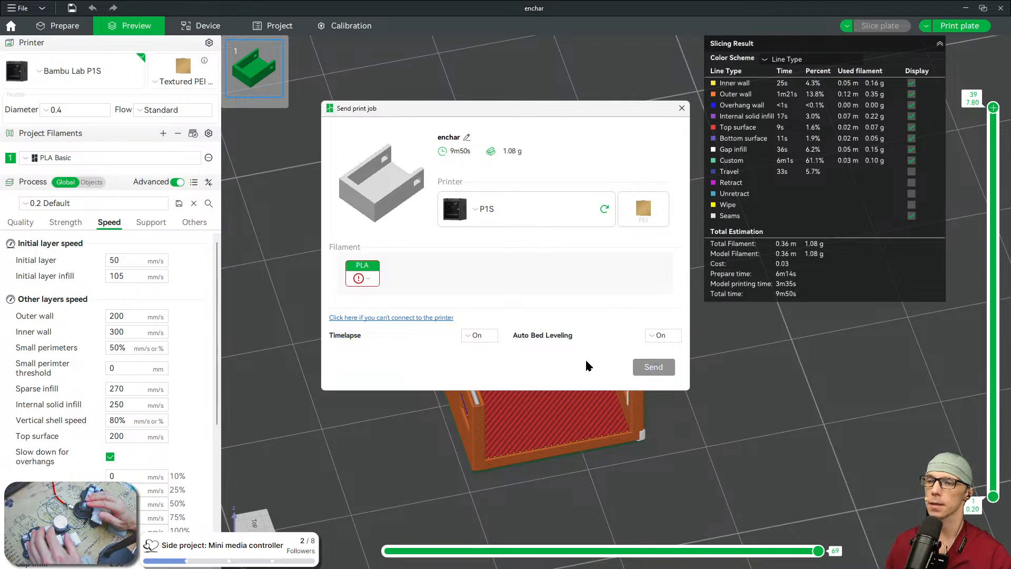
{"action": "left_click", "coordinate": [605, 209]}
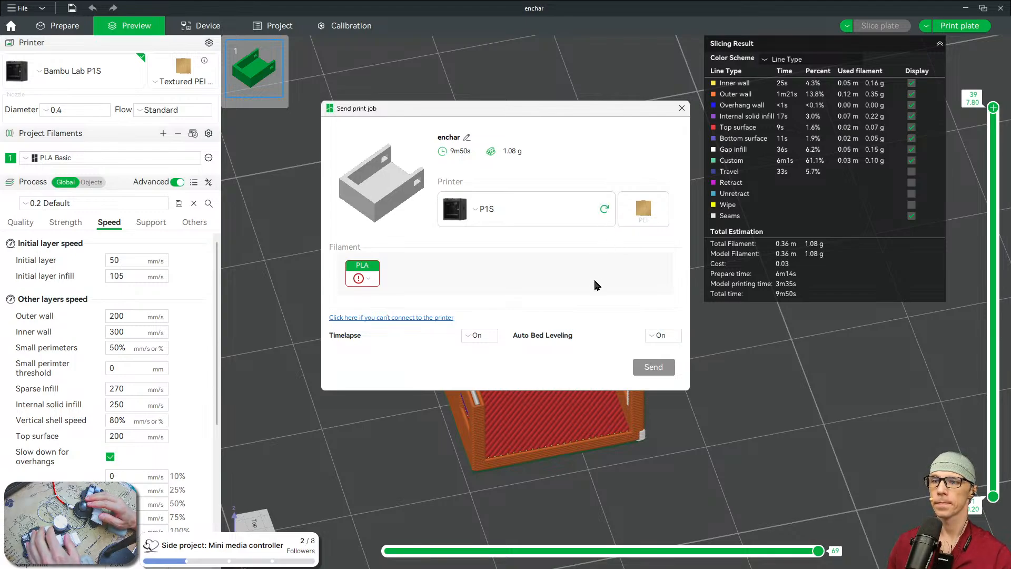
{"action": "left_click", "coordinate": [681, 108]}
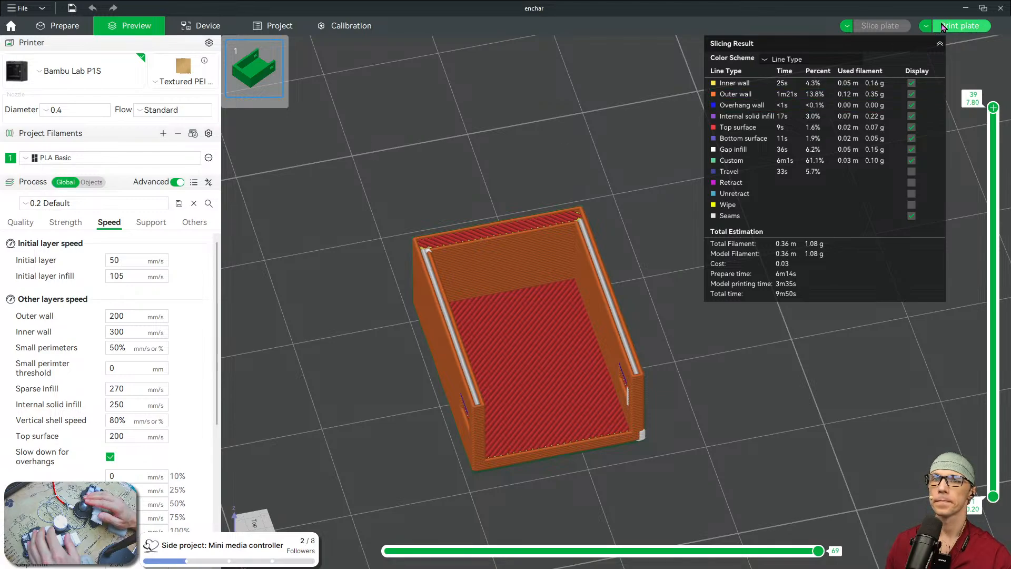
{"action": "left_click", "coordinate": [959, 26]}
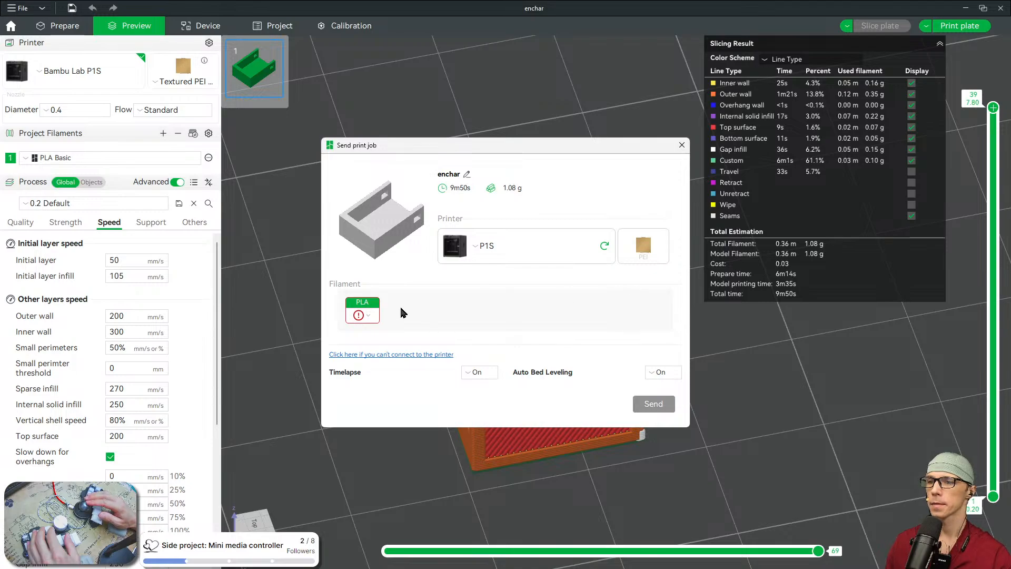
{"action": "left_click", "coordinate": [368, 316]}
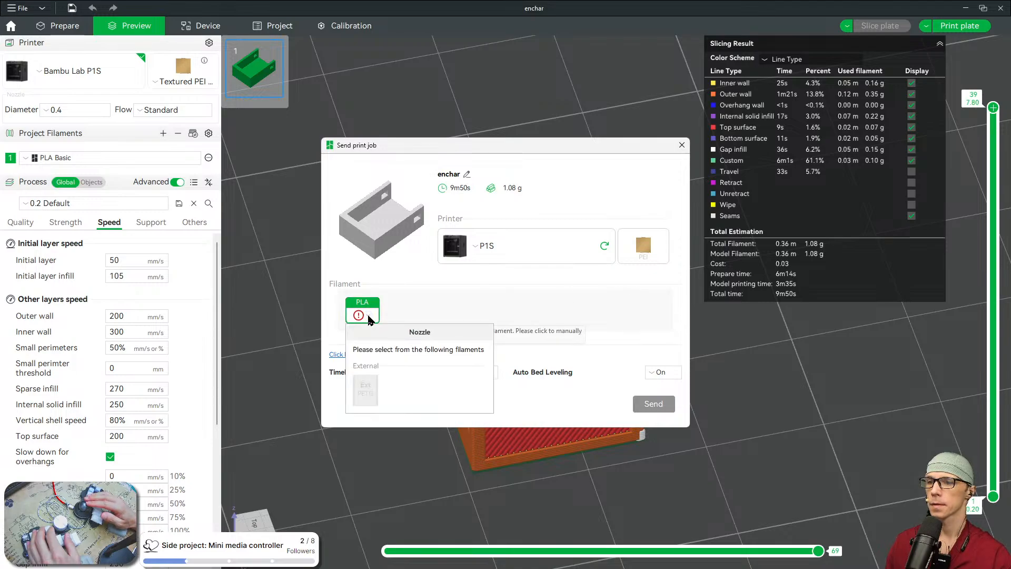
{"action": "left_click", "coordinate": [452, 308]}
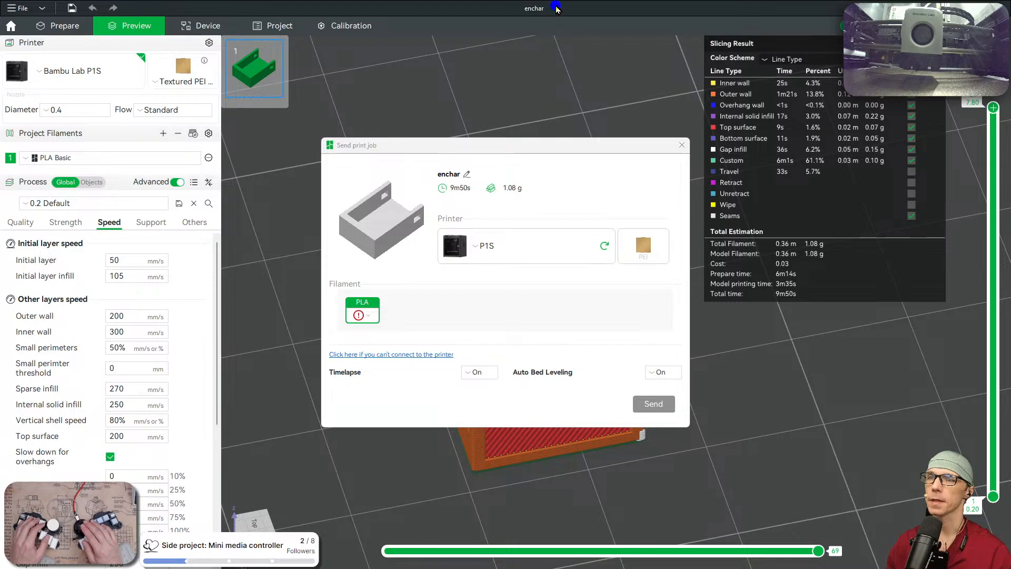
{"action": "left_click", "coordinate": [512, 299]}
{"action": "left_click", "coordinate": [682, 145]}
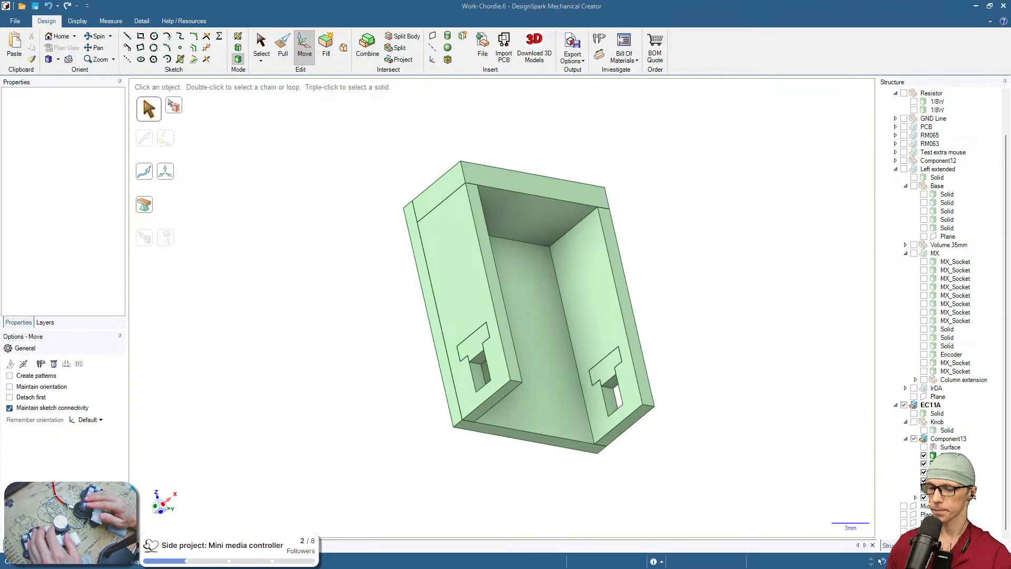
Switch to the Bambu slicer, maximize its window and start the P1S camera feed
{"action": "left_click_drag", "start_coordinate": [743, 568], "coordinate": [729, 216]}
{"action": "double_click", "coordinate": [729, 217]}
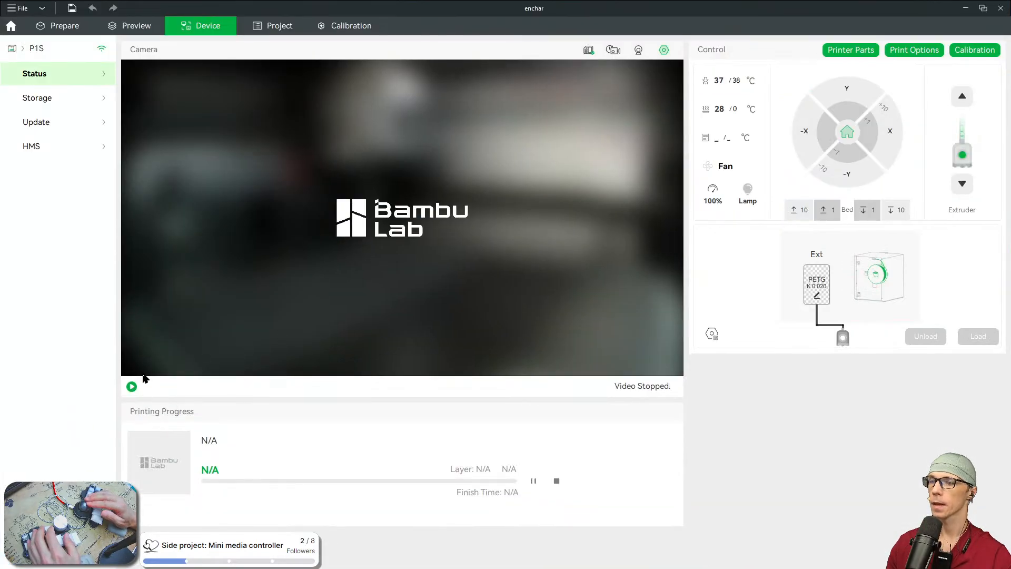
{"action": "left_click", "coordinate": [132, 386]}
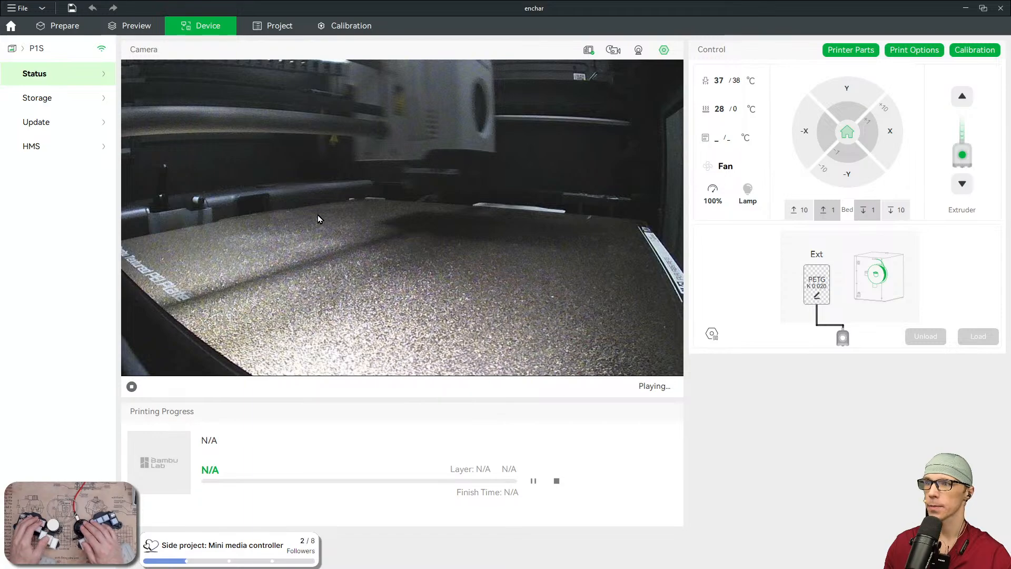
Return to the sliced preview and reselect Textured PEI Plate as the build plate type
{"action": "left_click", "coordinate": [132, 25]}
{"action": "right_click_drag", "start_coordinate": [535, 331], "coordinate": [609, 296]}
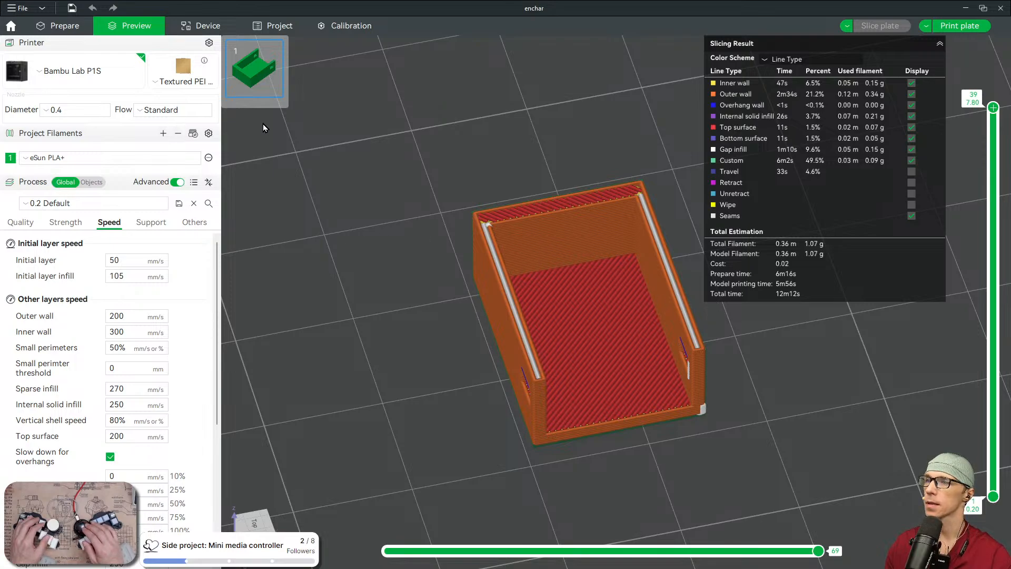
{"action": "left_click", "coordinate": [203, 70]}
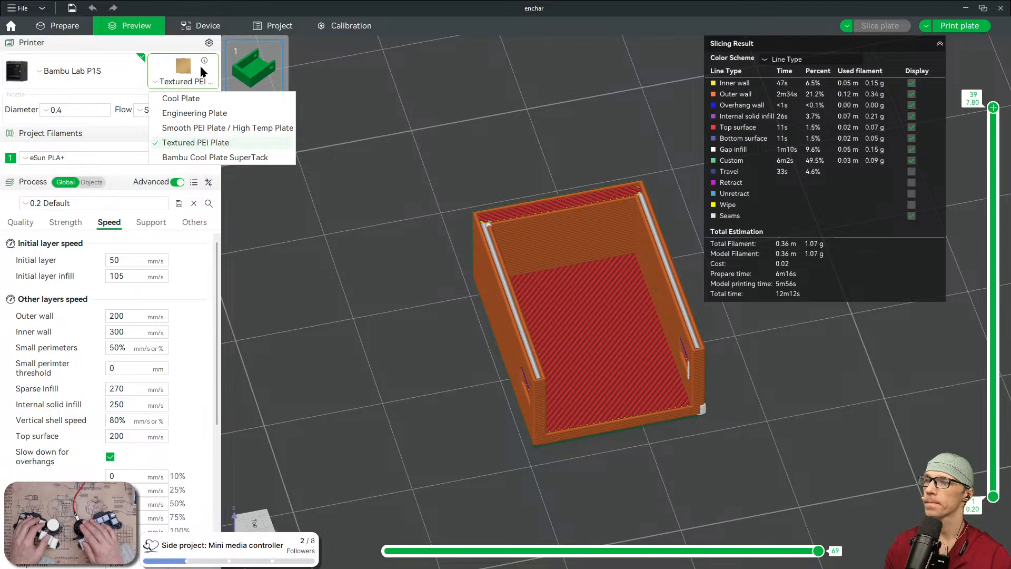
{"action": "left_click", "coordinate": [210, 148]}
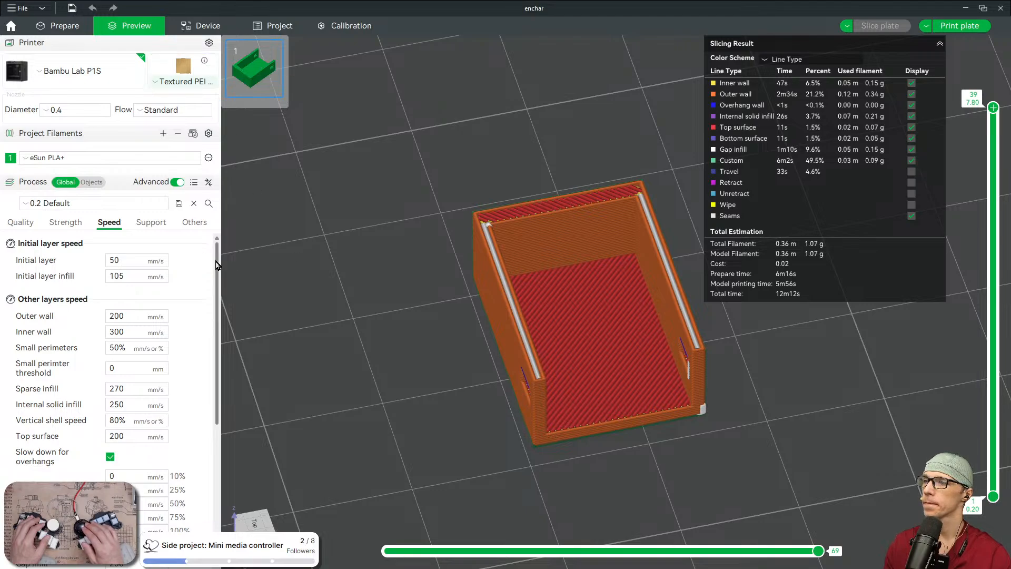
Set the process preset to 0.2 25% and slice the plate
{"action": "left_click", "coordinate": [148, 203]}
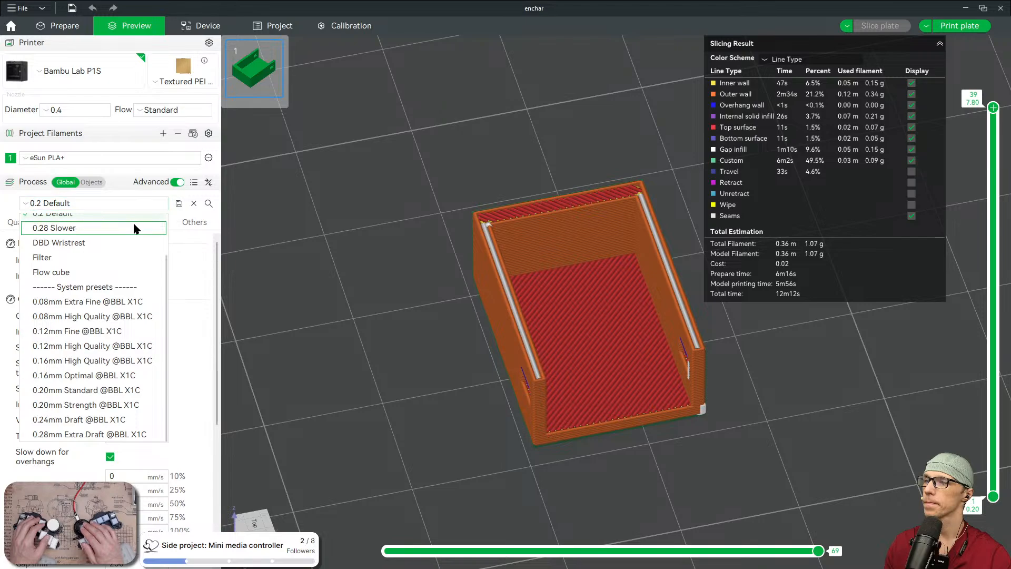
{"action": "scroll", "coordinate": [126, 258], "scroll_direction": "up", "scroll_amount": 2}
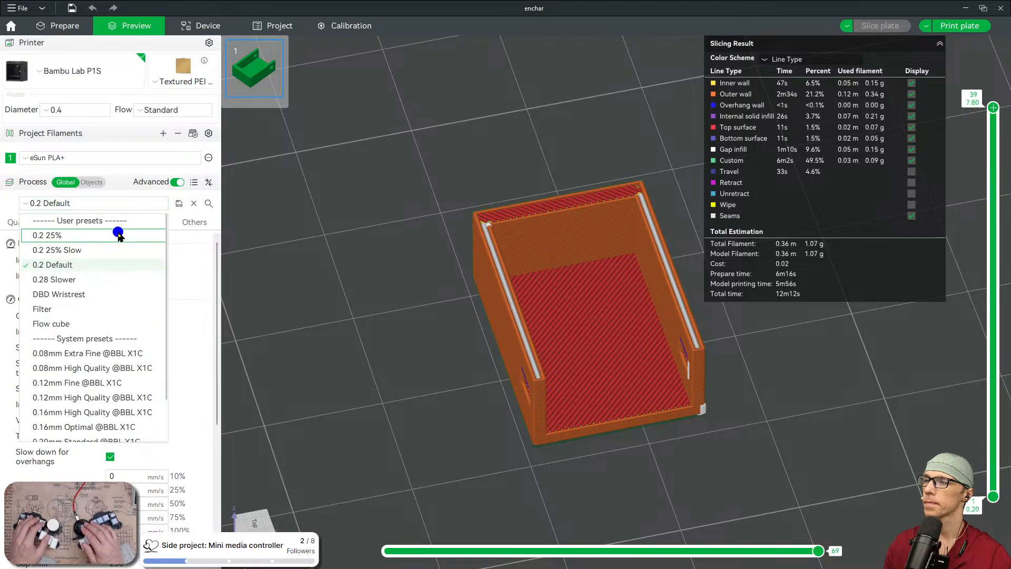
{"action": "left_click", "coordinate": [119, 235]}
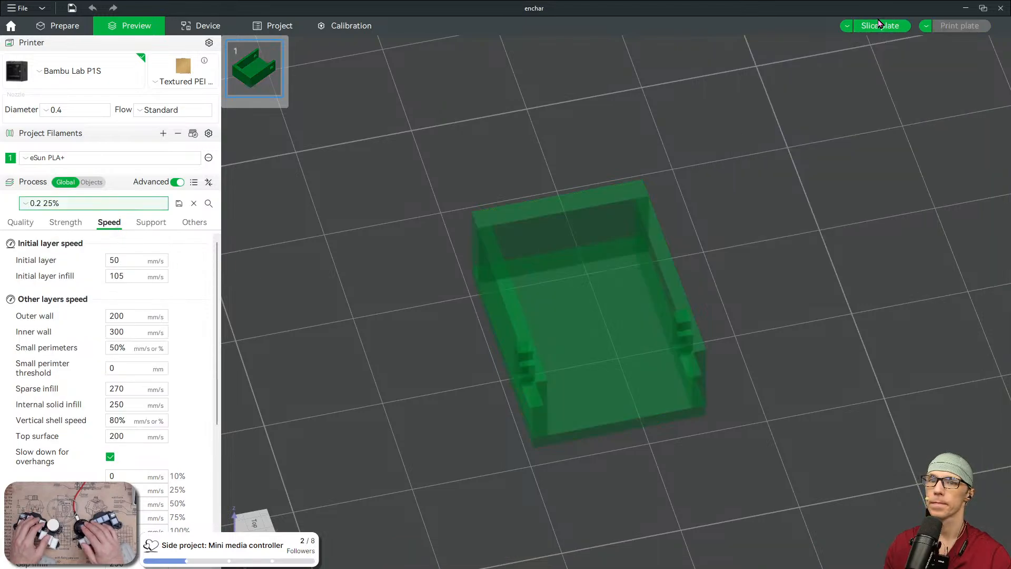
{"action": "left_click", "coordinate": [878, 24]}
Try to assign the external filament to the enchar print job on the P1S and close the print job dialog
{"action": "left_click", "coordinate": [959, 26]}
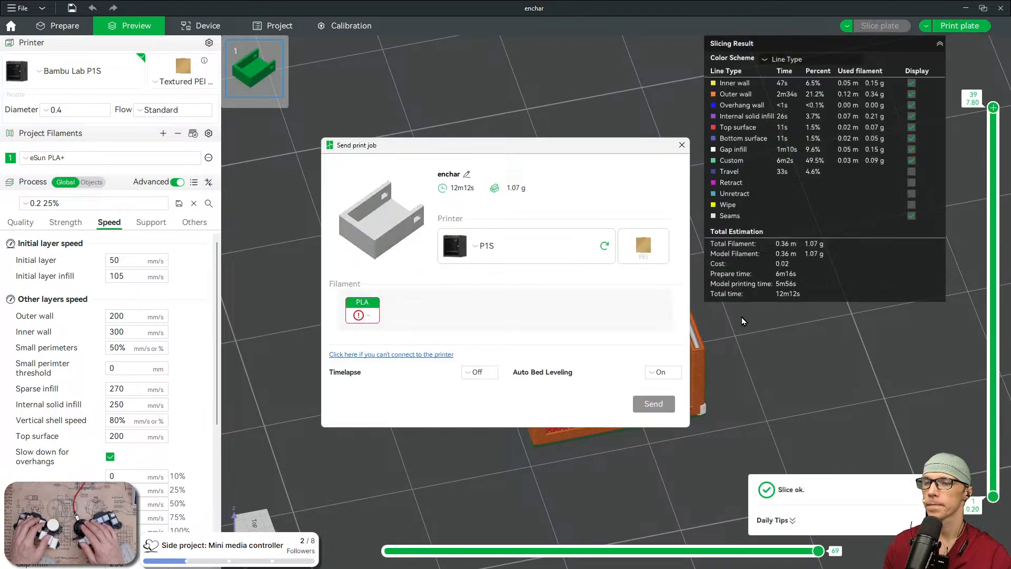
{"action": "left_click", "coordinate": [370, 315]}
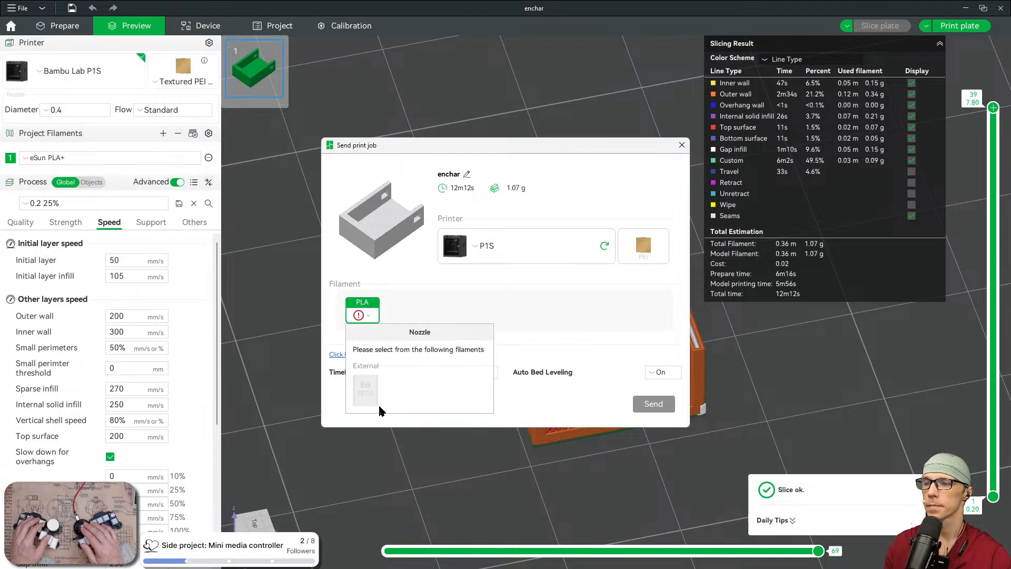
{"action": "left_click", "coordinate": [366, 373]}
{"action": "left_click", "coordinate": [519, 401]}
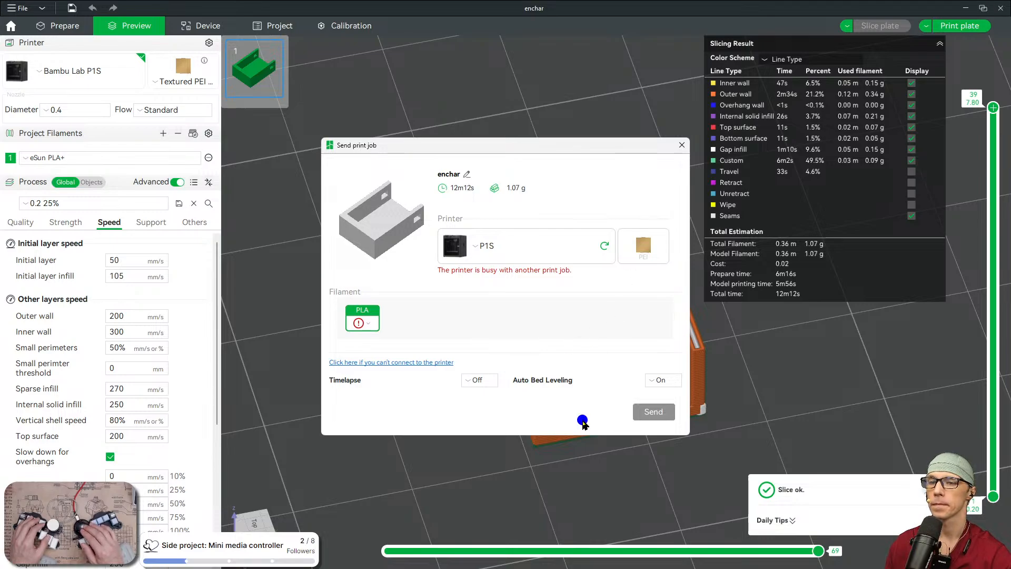
{"action": "left_click", "coordinate": [683, 144]}
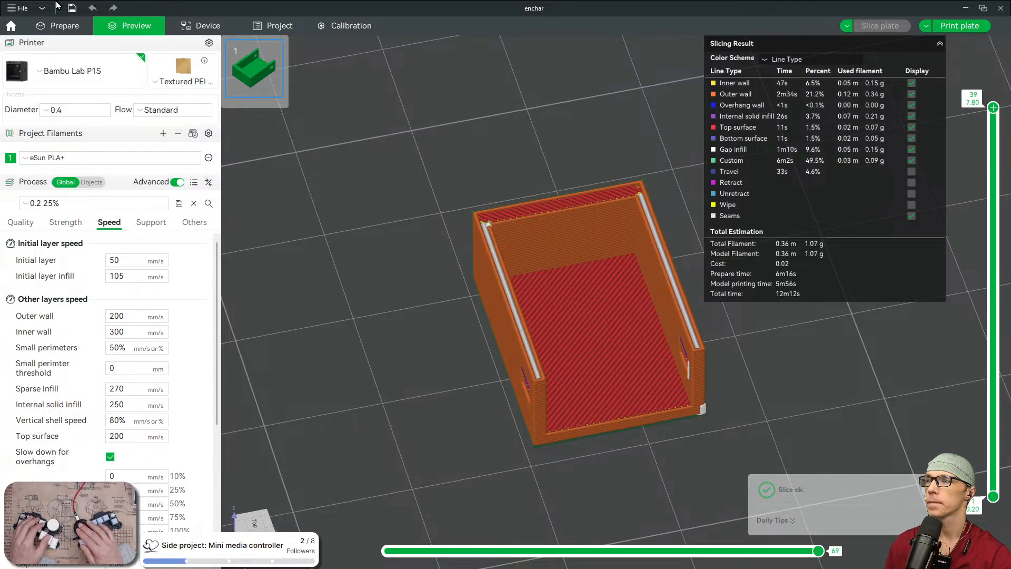
Switch from DesignSpark Mechanical to the Bambu slicer with its empty untitled project and maximize the window
{"action": "left_click", "coordinate": [982, 9]}
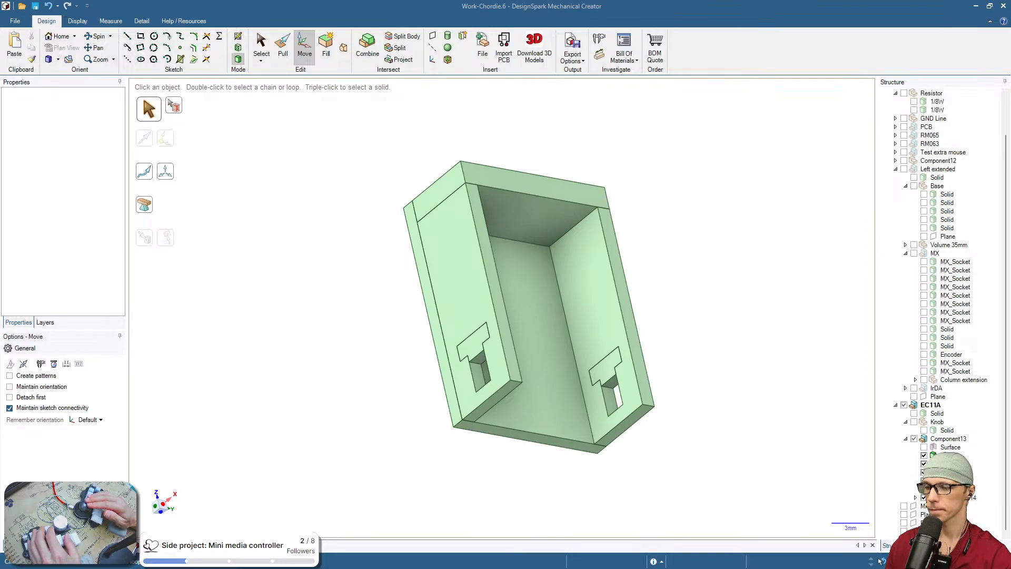
{"action": "left_click_drag", "start_coordinate": [547, 568], "coordinate": [484, 173]}
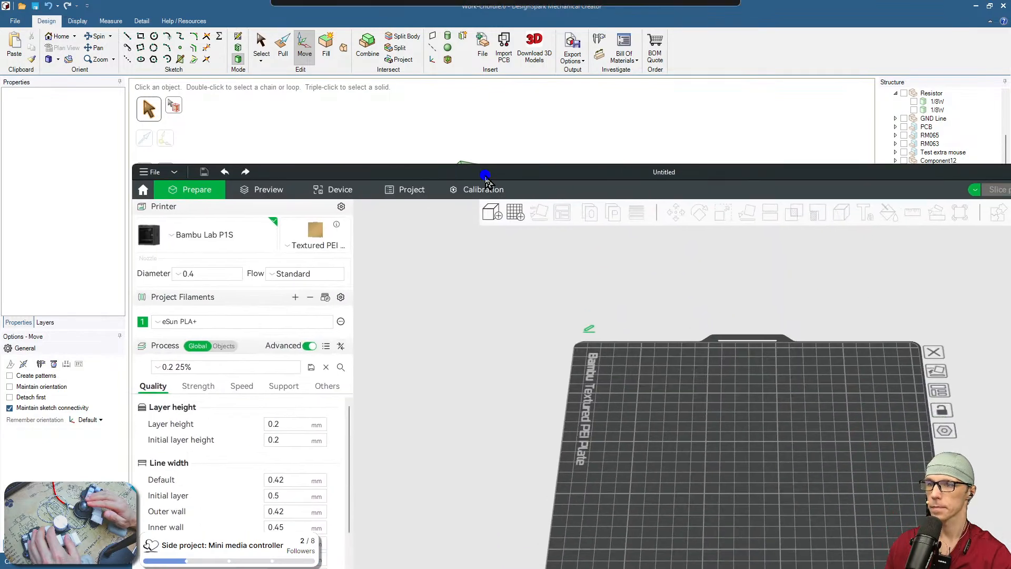
{"action": "double_click", "coordinate": [483, 173]}
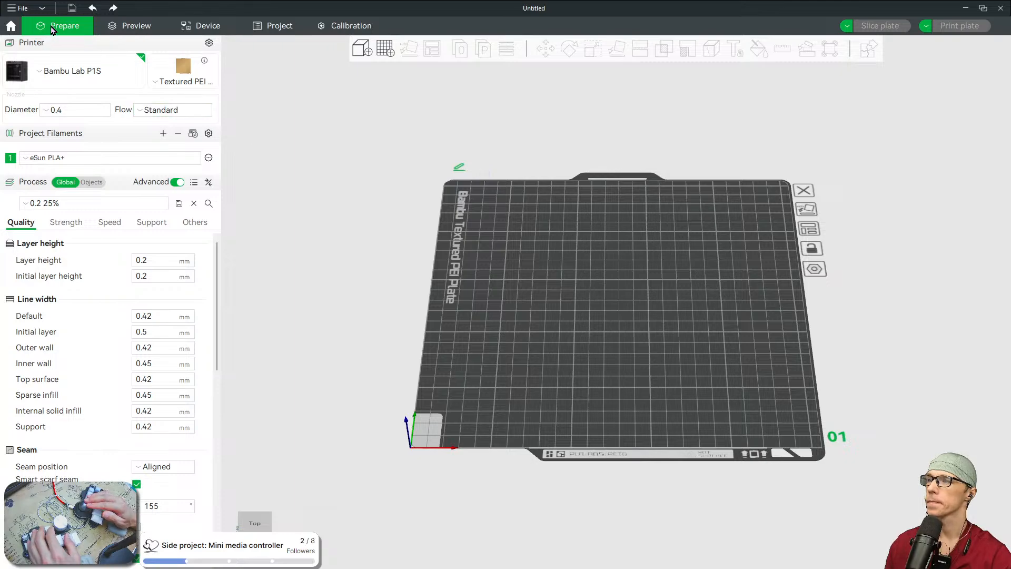
Import the enchar.stl model onto the empty textured PEI plate
{"action": "left_click", "coordinate": [30, 8]}
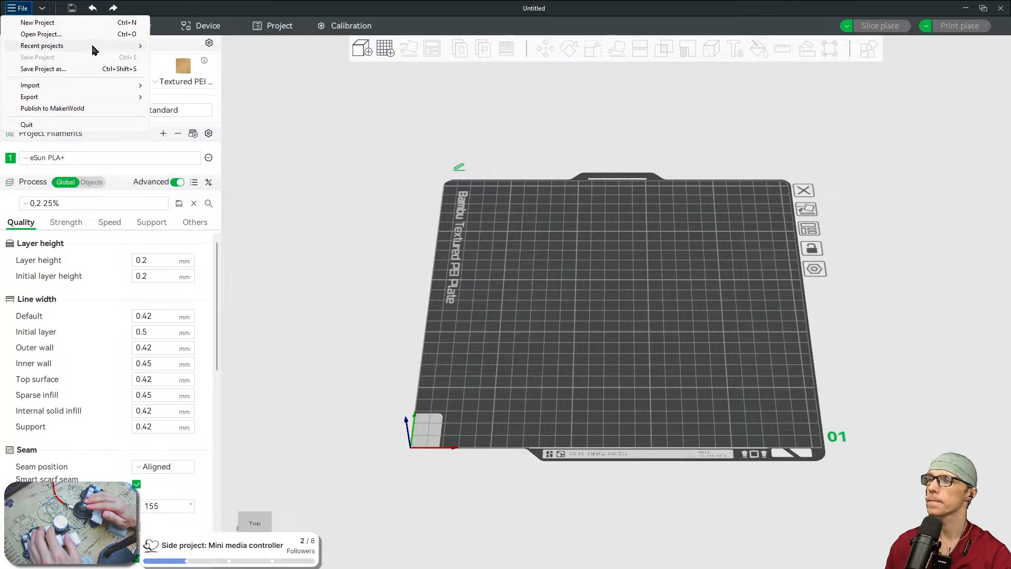
{"action": "left_click", "coordinate": [257, 198]}
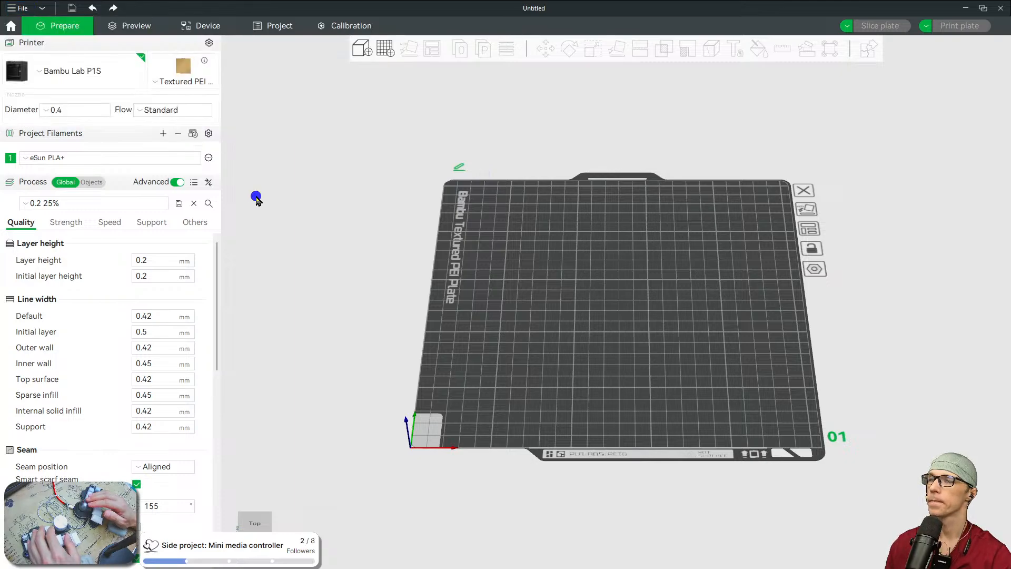
{"action": "left_click", "coordinate": [361, 48]}
{"action": "double_click", "coordinate": [182, 83]}
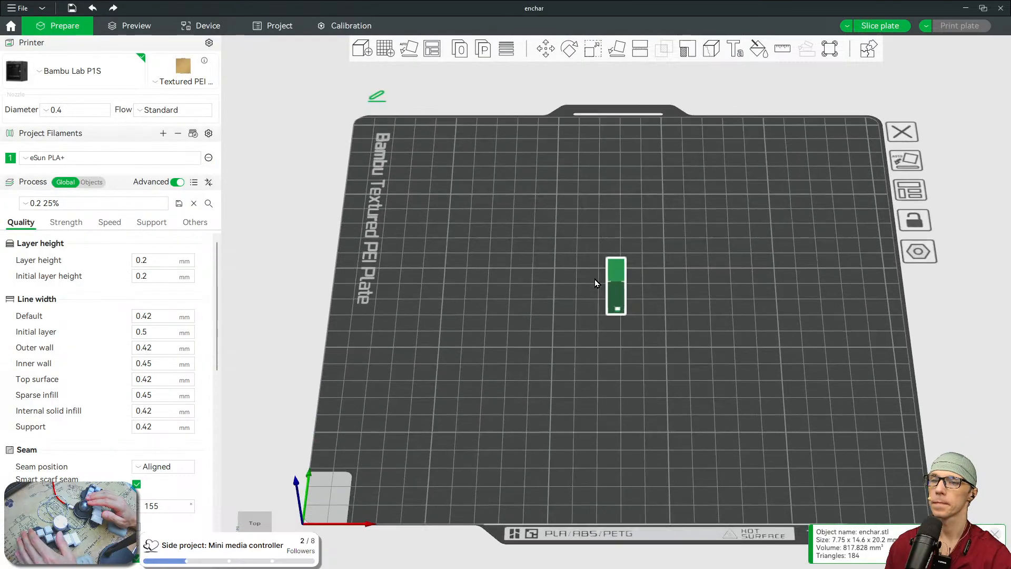
Lay the enchar model flat on its large closed face so the open side points up, and deselect it
{"action": "scroll", "coordinate": [595, 279], "scroll_direction": "up", "scroll_amount": 4}
{"action": "right_click_drag", "start_coordinate": [712, 338], "coordinate": [680, 344]}
{"action": "left_click_drag", "start_coordinate": [684, 356], "coordinate": [703, 336]}
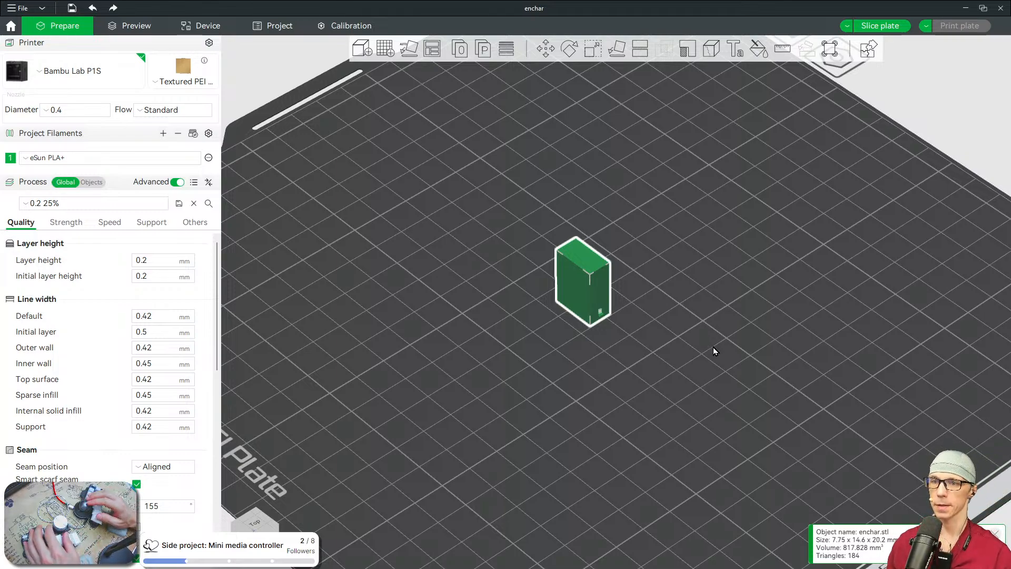
{"action": "key", "text": "f"}
{"action": "left_click", "coordinate": [582, 306]}
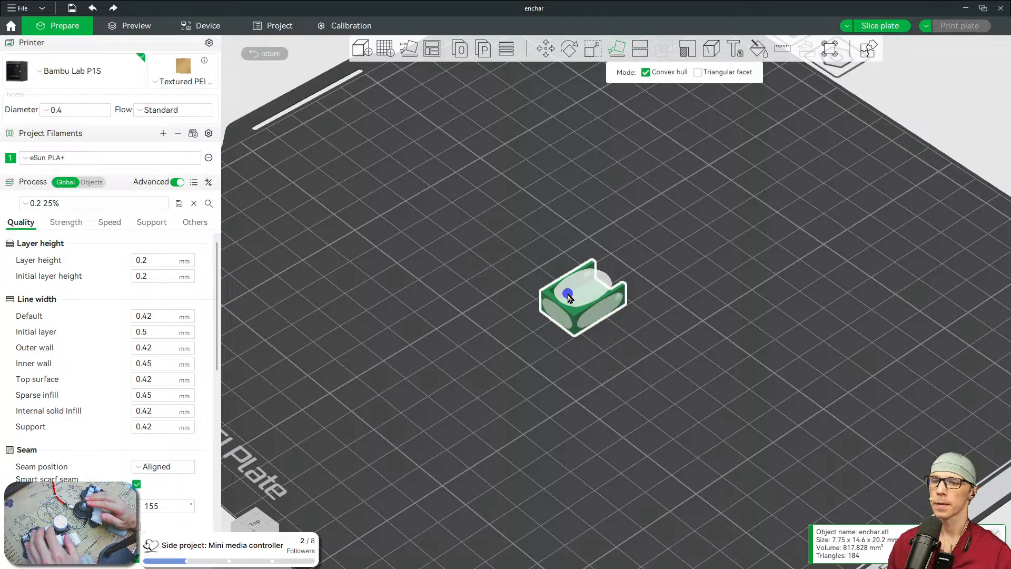
{"action": "left_click", "coordinate": [653, 334]}
{"action": "right_click_drag", "start_coordinate": [653, 334], "coordinate": [696, 347]}
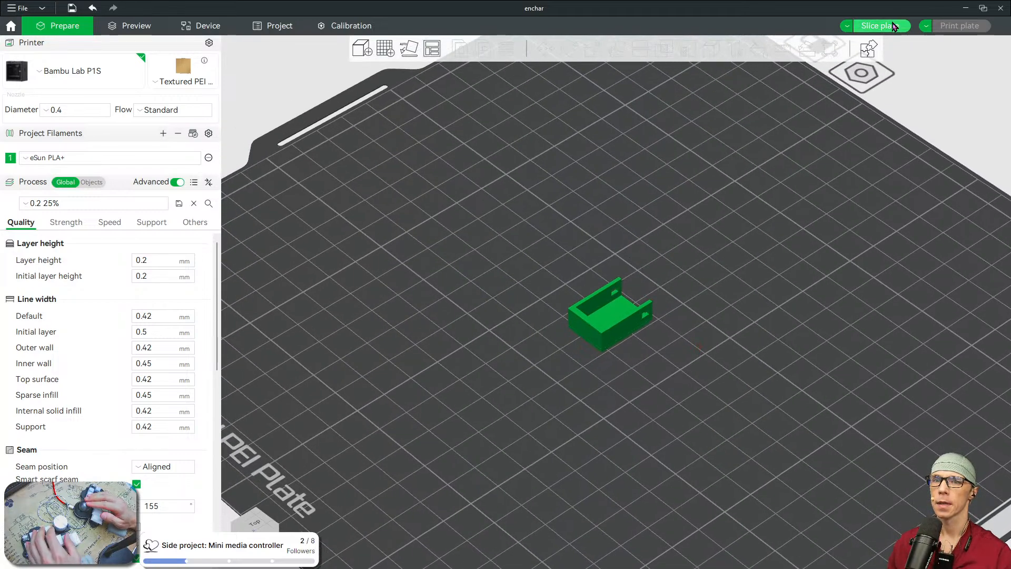
Slice the plate and try to assign the external filament to the enchar print job for the P1S
{"action": "left_click", "coordinate": [859, 25]}
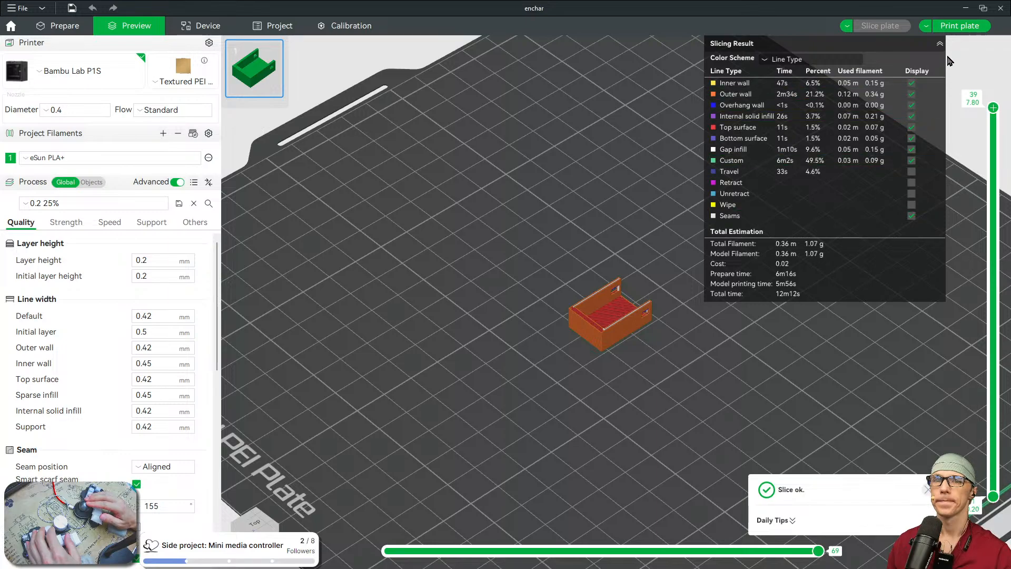
{"action": "left_click", "coordinate": [956, 32]}
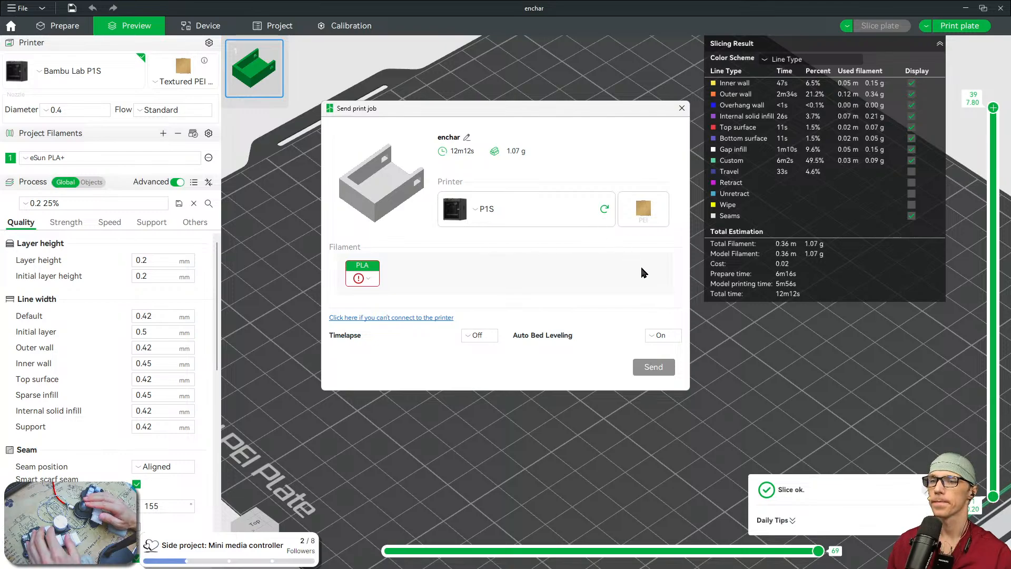
{"action": "left_click", "coordinate": [363, 277]}
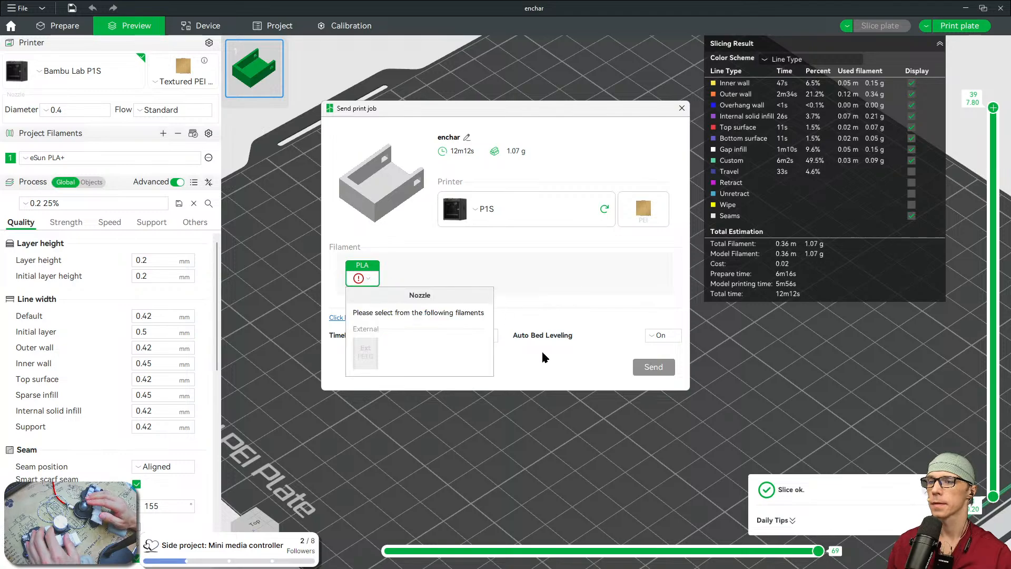
{"action": "key", "text": "Escape"}
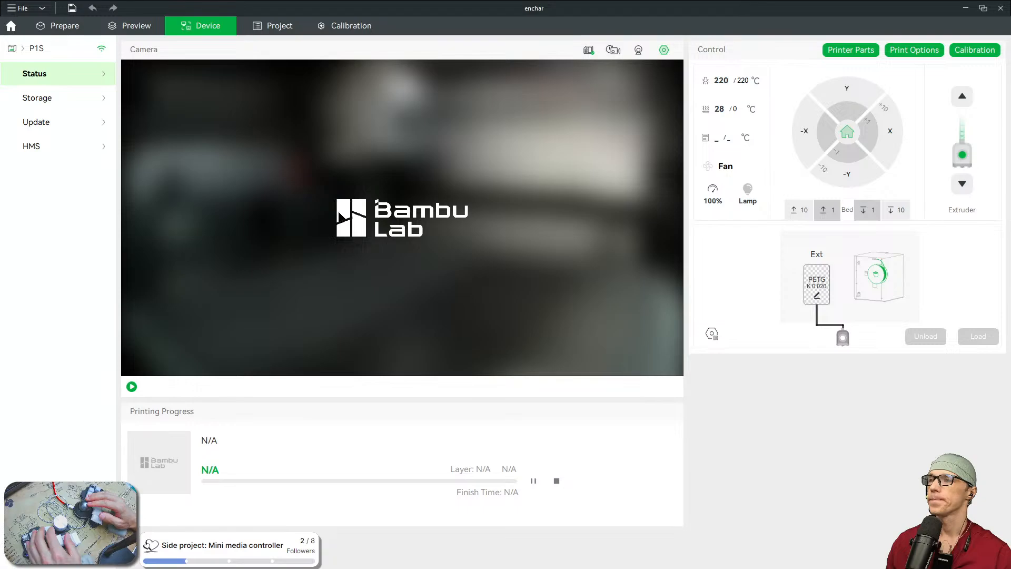
Open the material settings of the P1S's external filament spool
{"action": "left_click", "coordinate": [201, 26]}
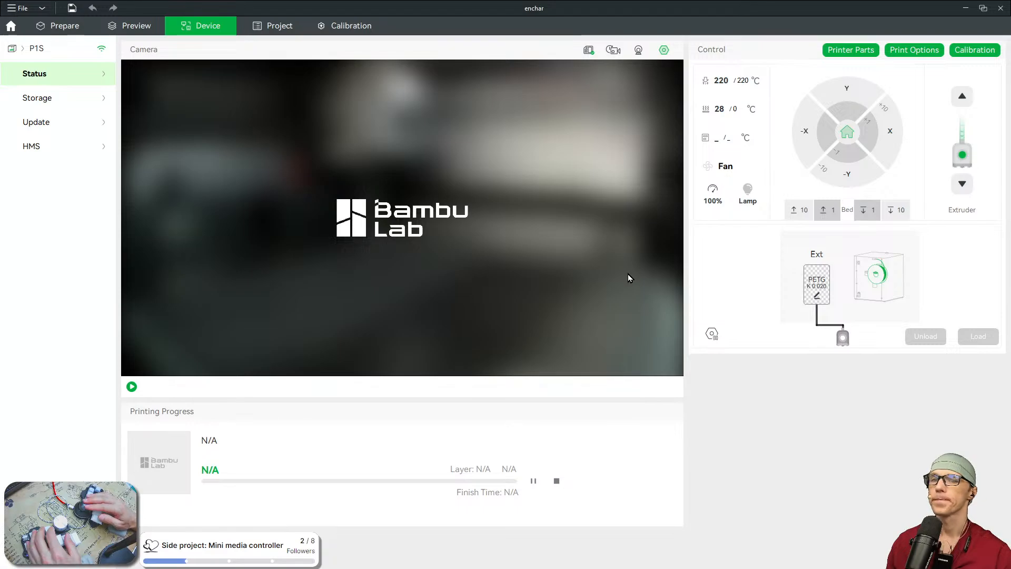
{"action": "left_click", "coordinate": [817, 287]}
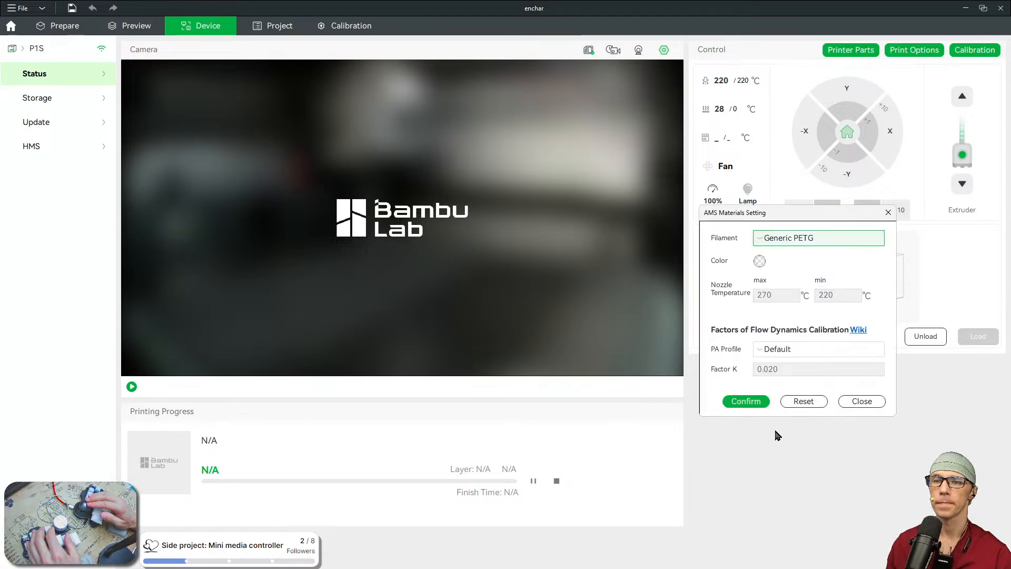
Set the external spool's filament to SUNLU PLA+ in the AMS materials settings
{"action": "left_click", "coordinate": [791, 242]}
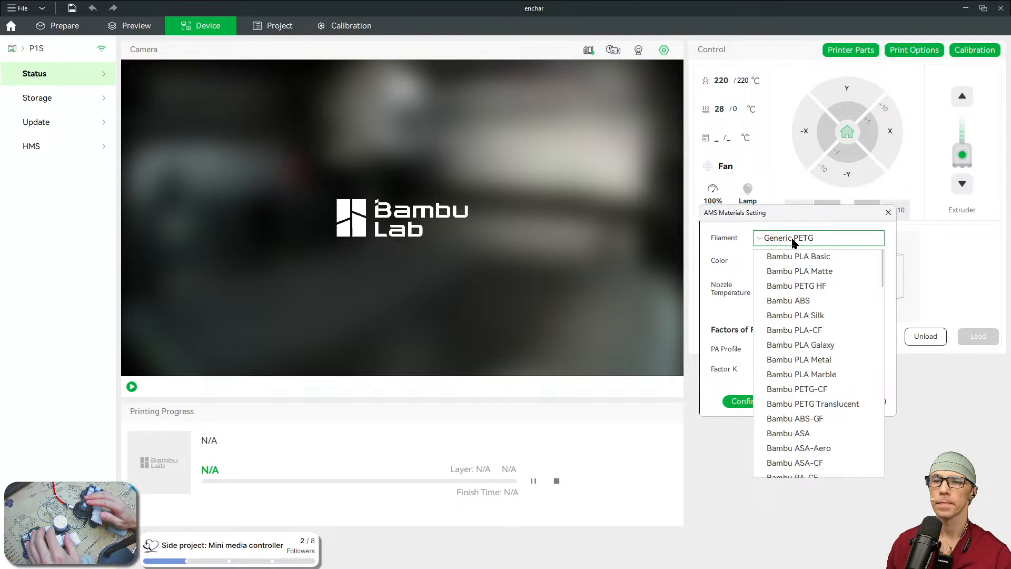
{"action": "left_click", "coordinate": [793, 240]}
{"action": "left_click", "coordinate": [794, 238]}
{"action": "scroll", "coordinate": [819, 277], "scroll_direction": "down", "scroll_amount": 3}
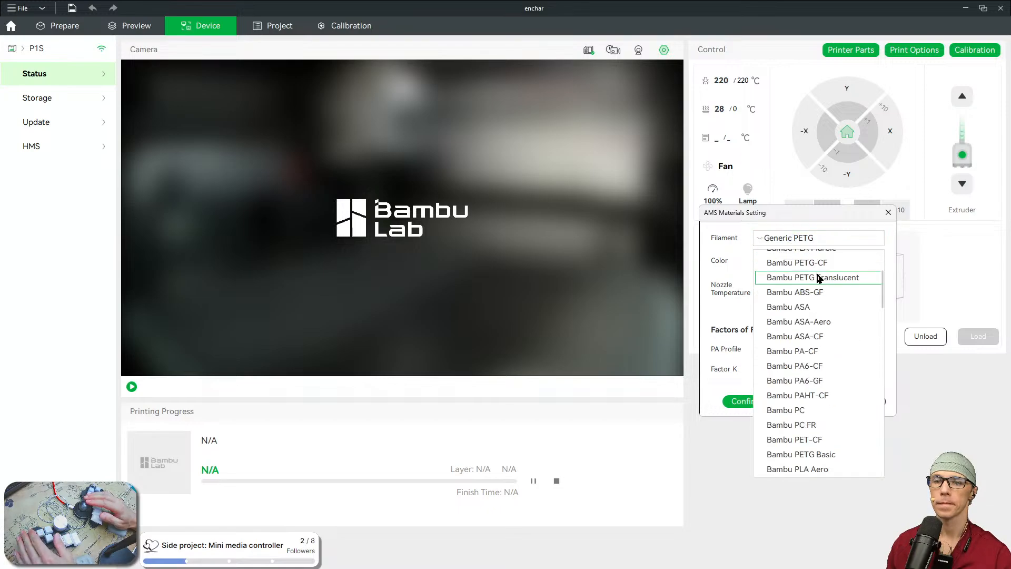
{"action": "scroll", "coordinate": [819, 278], "scroll_direction": "down", "scroll_amount": 12}
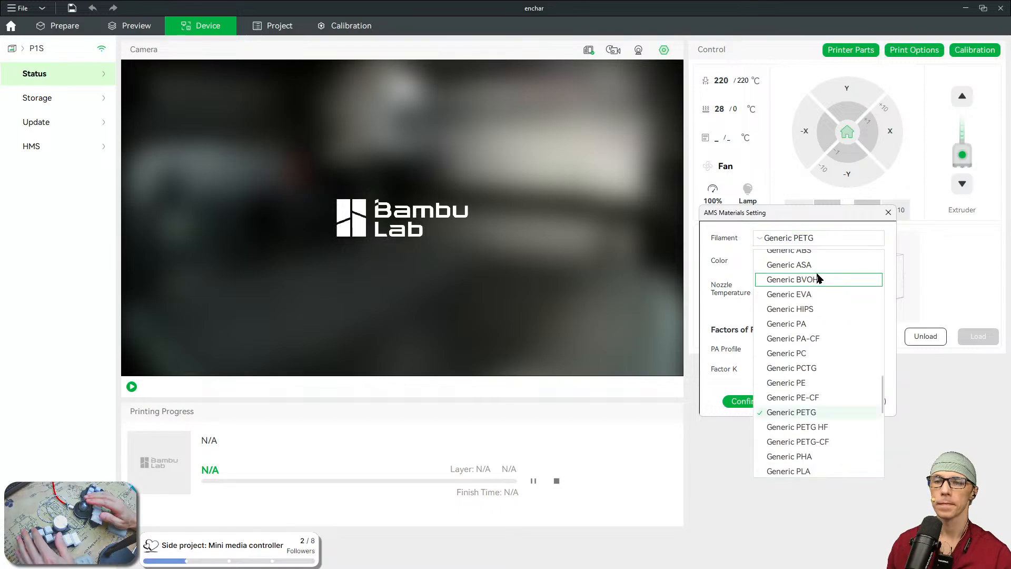
{"action": "scroll", "coordinate": [818, 278], "scroll_direction": "down", "scroll_amount": 5}
{"action": "scroll", "coordinate": [817, 274], "scroll_direction": "down", "scroll_amount": 3}
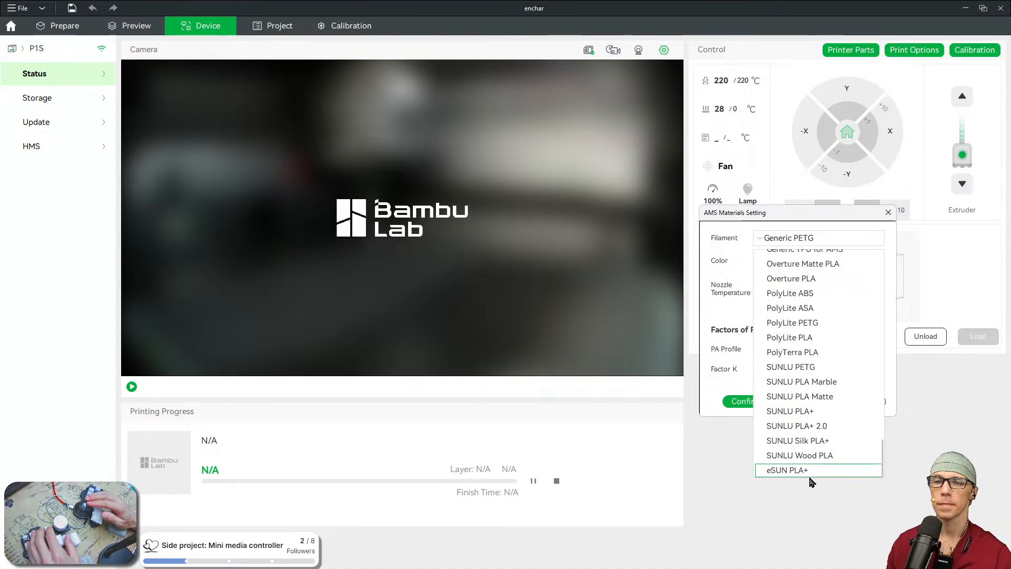
{"action": "left_click", "coordinate": [803, 411]}
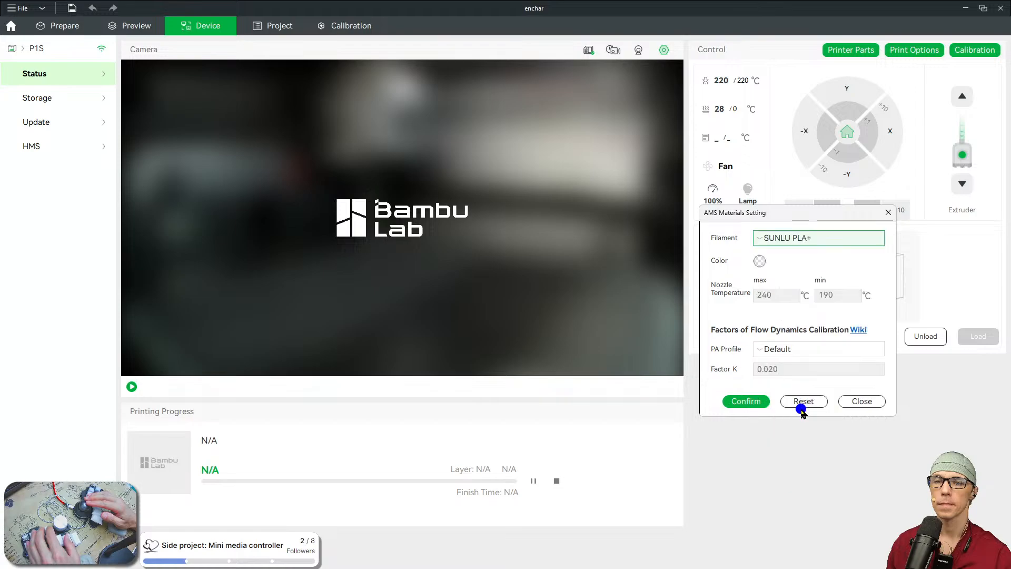
{"action": "left_click", "coordinate": [753, 401]}
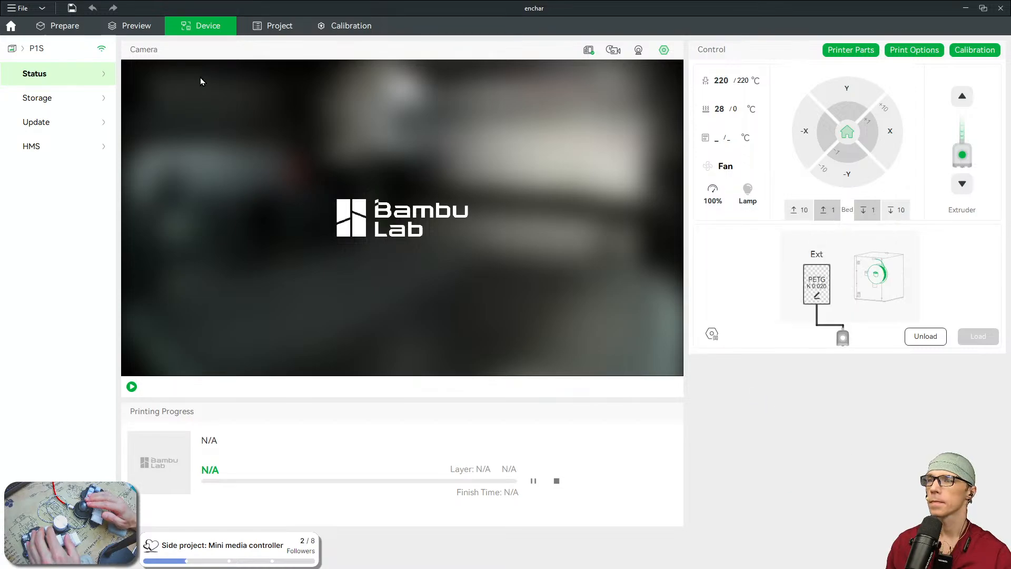
Send the sliced enchar plate to the P1S printer with timelapse off and auto bed leveling on
{"action": "left_click", "coordinate": [129, 26]}
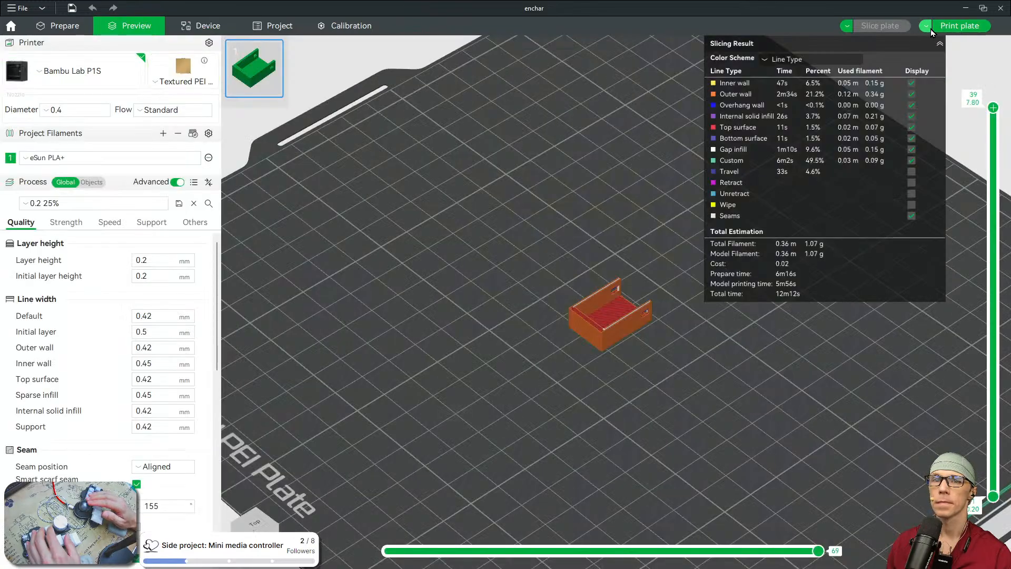
{"action": "left_click", "coordinate": [931, 31]}
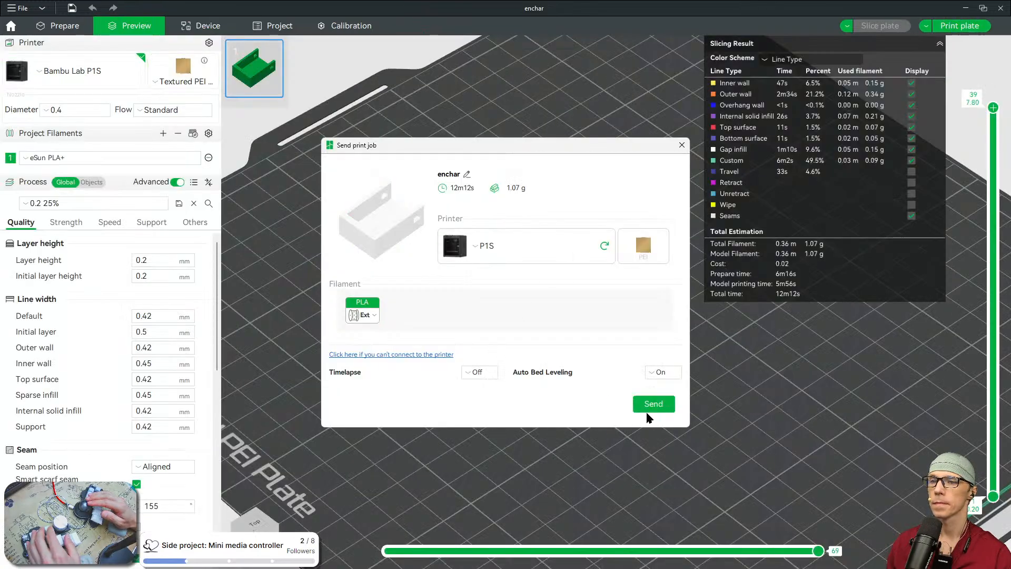
{"action": "left_click", "coordinate": [652, 404]}
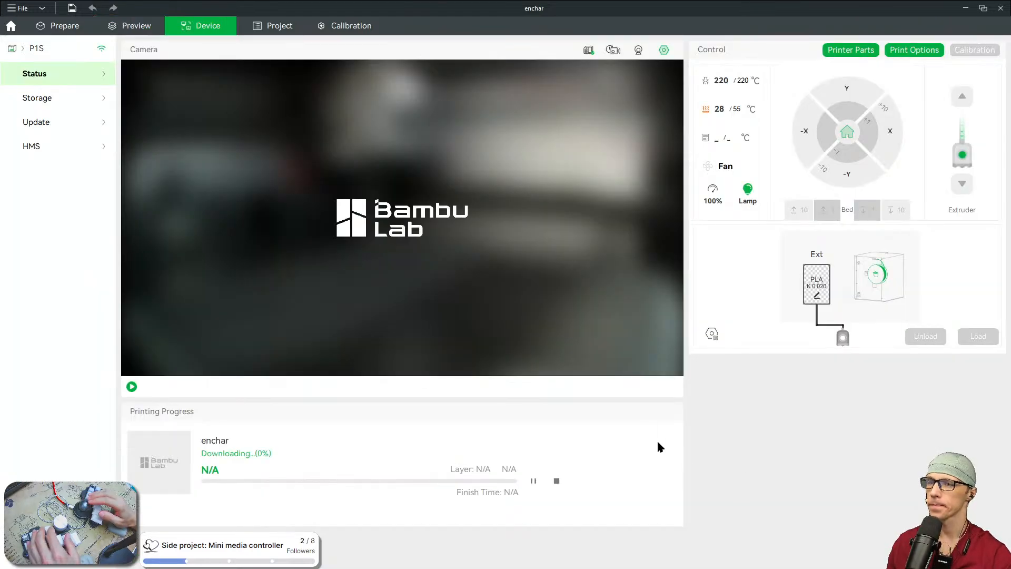
Switch to DesignSpark Mechanical and show the EC11A encoder's solid inside its housing
{"action": "left_click_drag", "start_coordinate": [543, 8], "coordinate": [0, 568]}
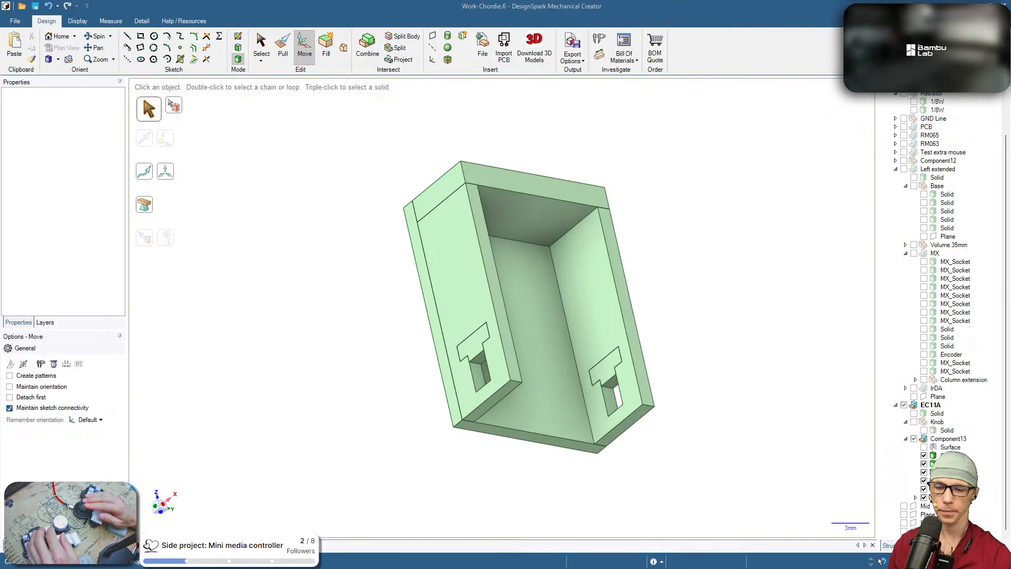
{"action": "middle_click_drag", "start_coordinate": [672, 298], "coordinate": [572, 282], "text": "shift"}
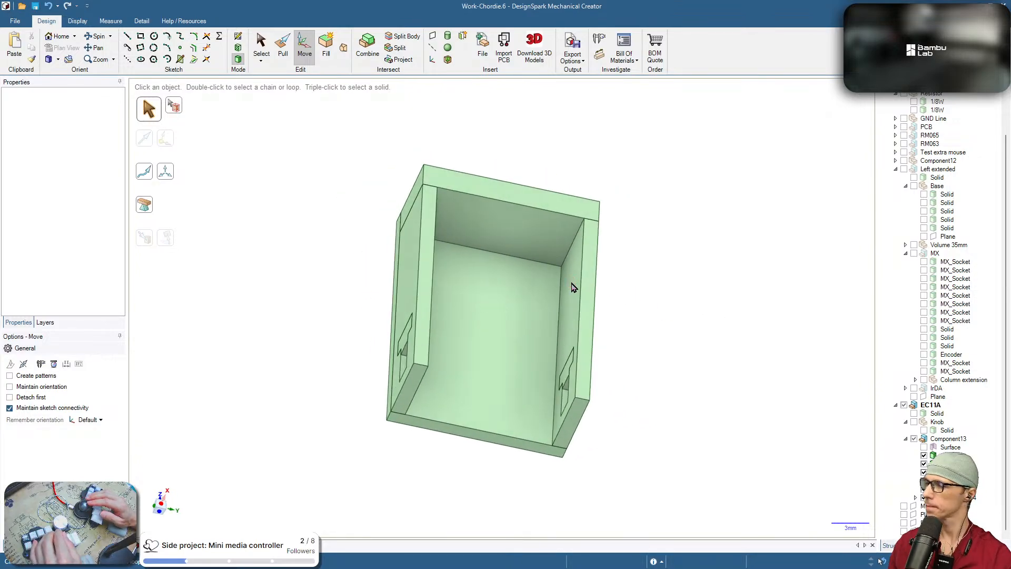
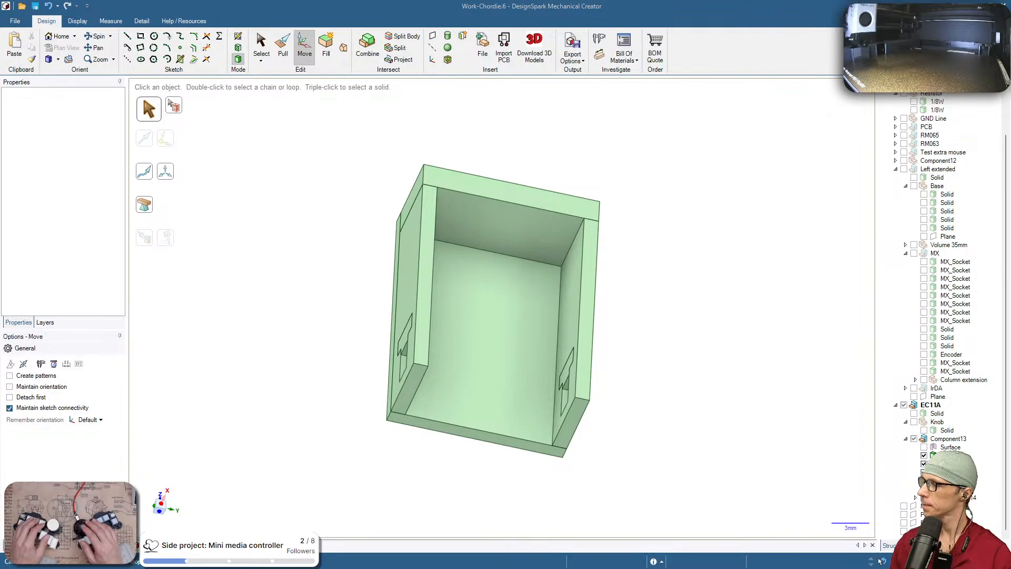
{"action": "left_click", "coordinate": [637, 363]}
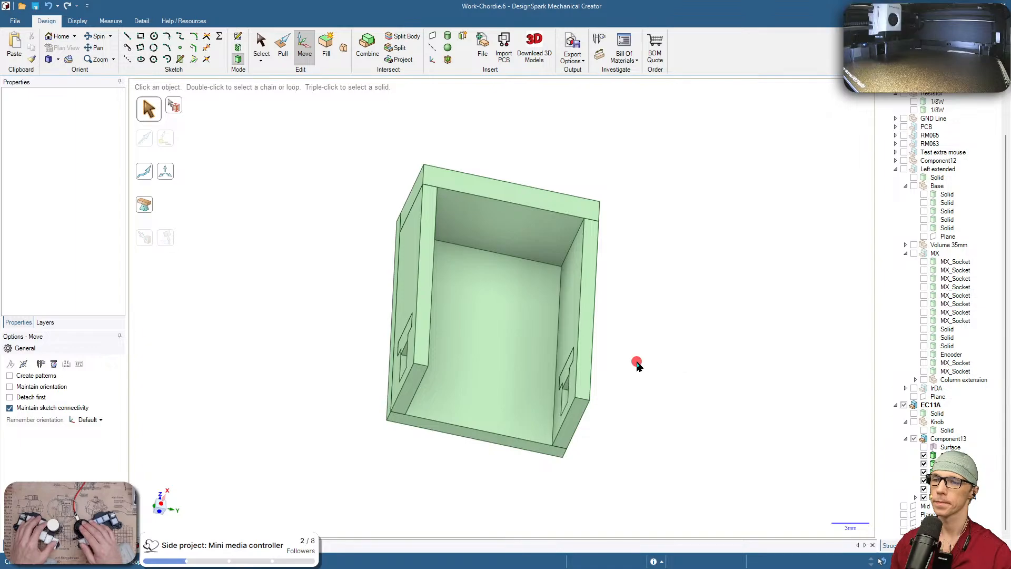
{"action": "mouse_move", "coordinate": [637, 363]}
{"action": "middle_mouse_down"}
{"action": "mouse_move", "coordinate": [758, 377]}
{"action": "mouse_move", "coordinate": [729, 390]}
{"action": "mouse_move", "coordinate": [762, 405]}
{"action": "middle_mouse_up"}
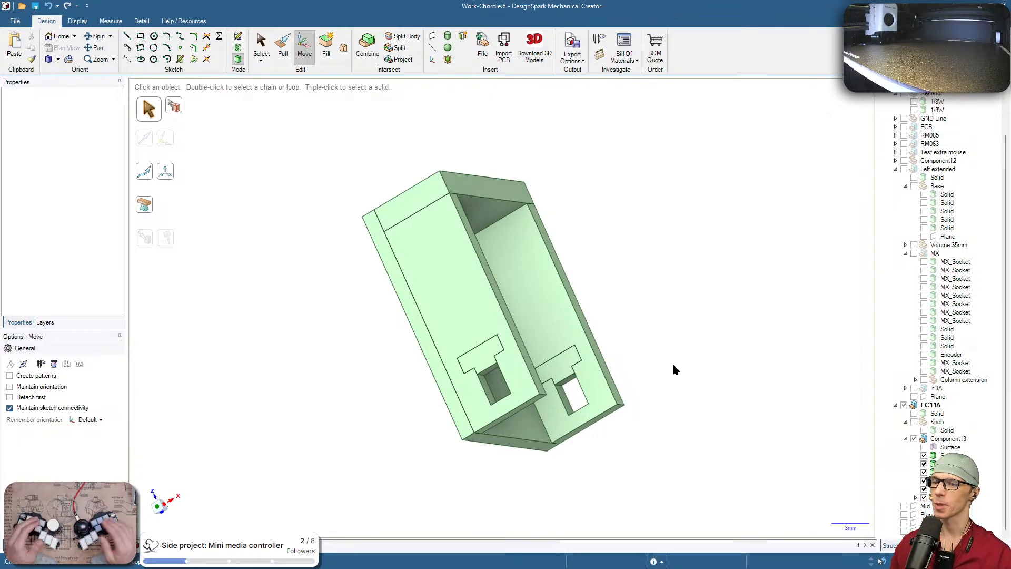
{"action": "mouse_move", "coordinate": [706, 377]}
{"action": "middle_mouse_down"}
{"action": "mouse_move", "coordinate": [488, 307]}
{"action": "mouse_move", "coordinate": [573, 324]}
{"action": "middle_mouse_up"}
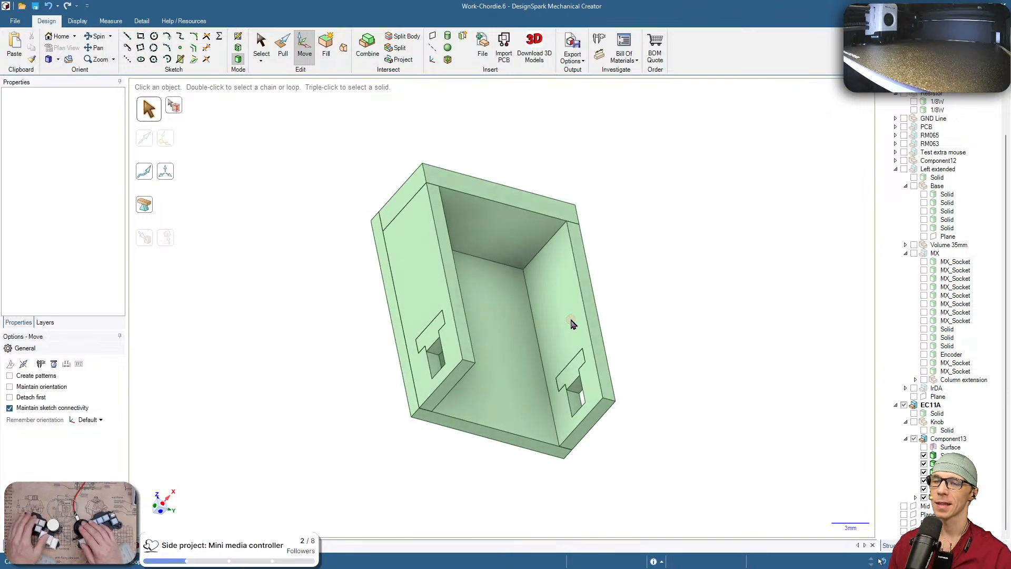
{"action": "mouse_move", "coordinate": [679, 378]}
{"action": "middle_mouse_down"}
{"action": "mouse_move", "coordinate": [650, 372]}
{"action": "mouse_move", "coordinate": [591, 403]}
{"action": "middle_mouse_up"}
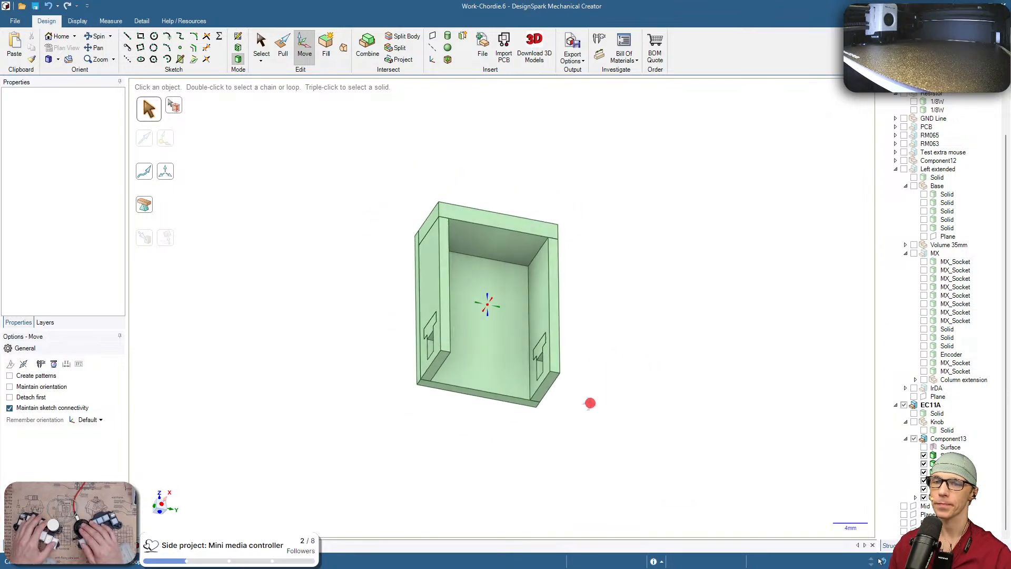
{"action": "left_click", "coordinate": [914, 413]}
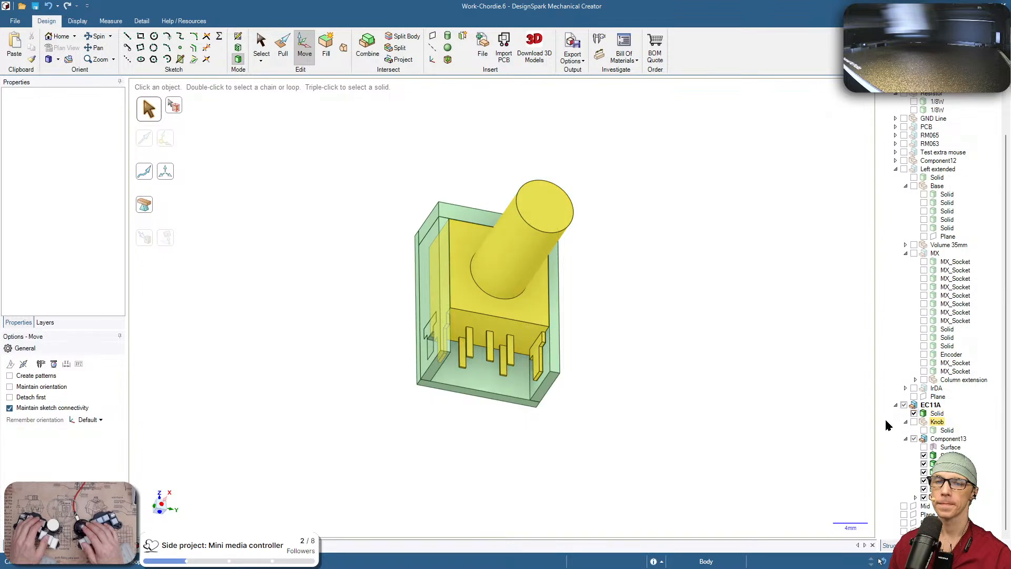
{"action": "middle_click_drag", "start_coordinate": [668, 329], "coordinate": [618, 336]}
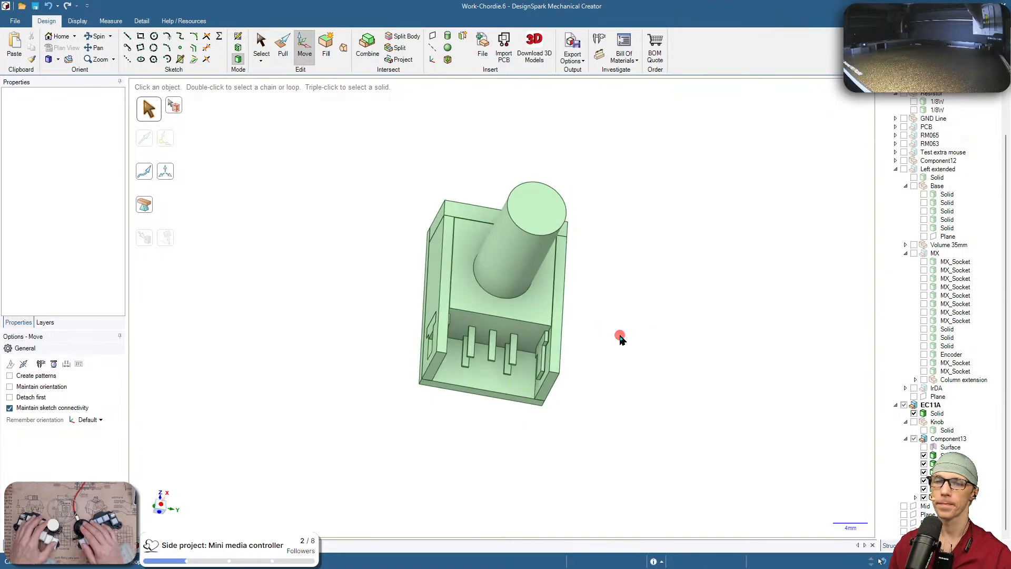
Rename Component13 under EC11A as Housing
{"action": "left_click", "coordinate": [924, 439]}
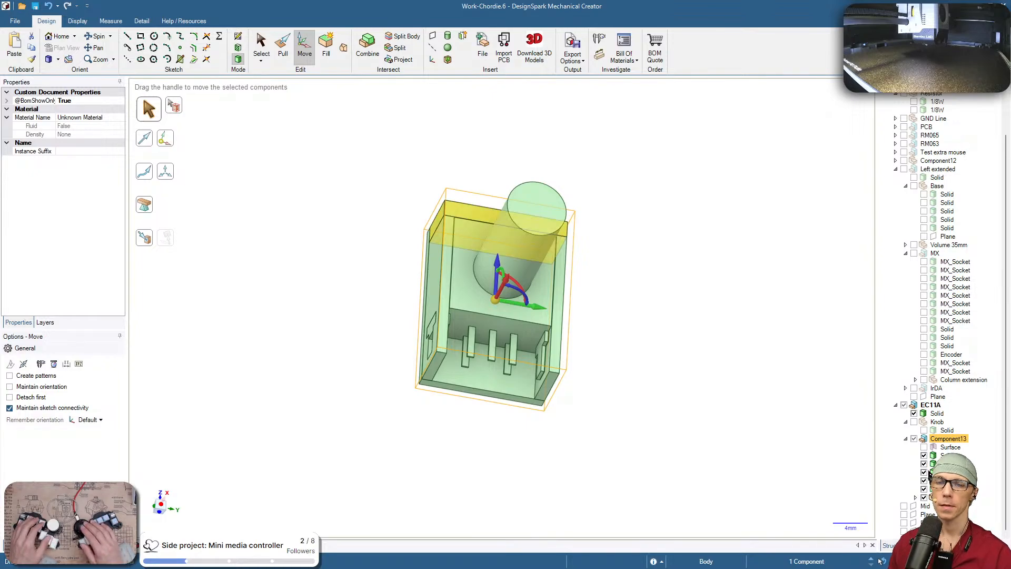
{"action": "left_click", "coordinate": [950, 439]}
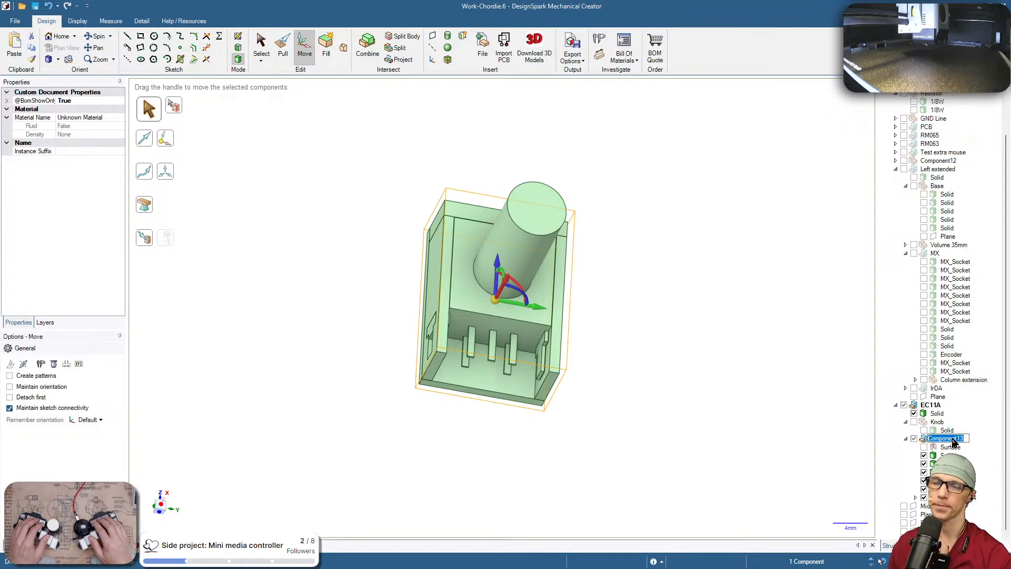
{"action": "type", "text": "Hov"}
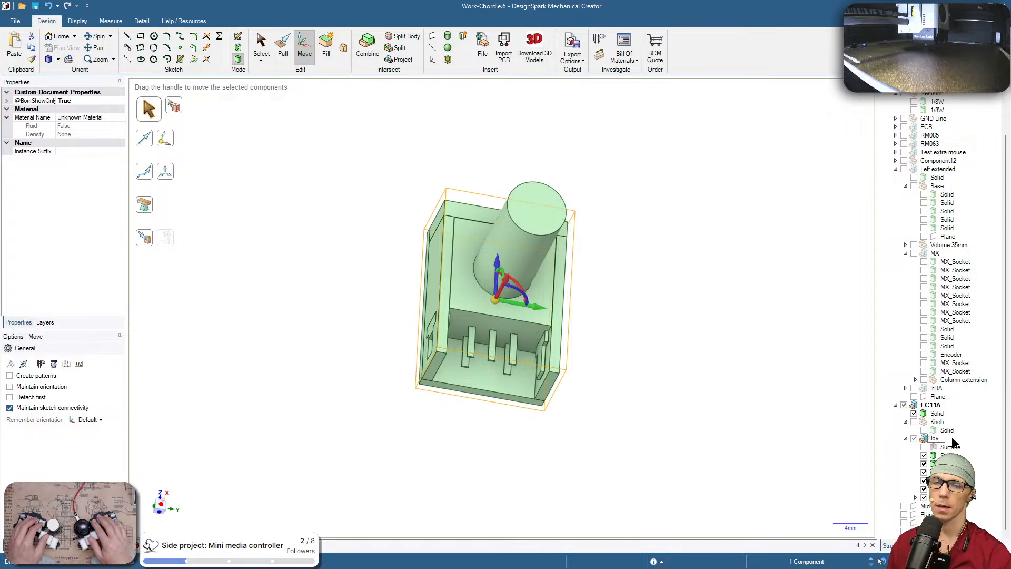
{"action": "type", "text": "sin"}
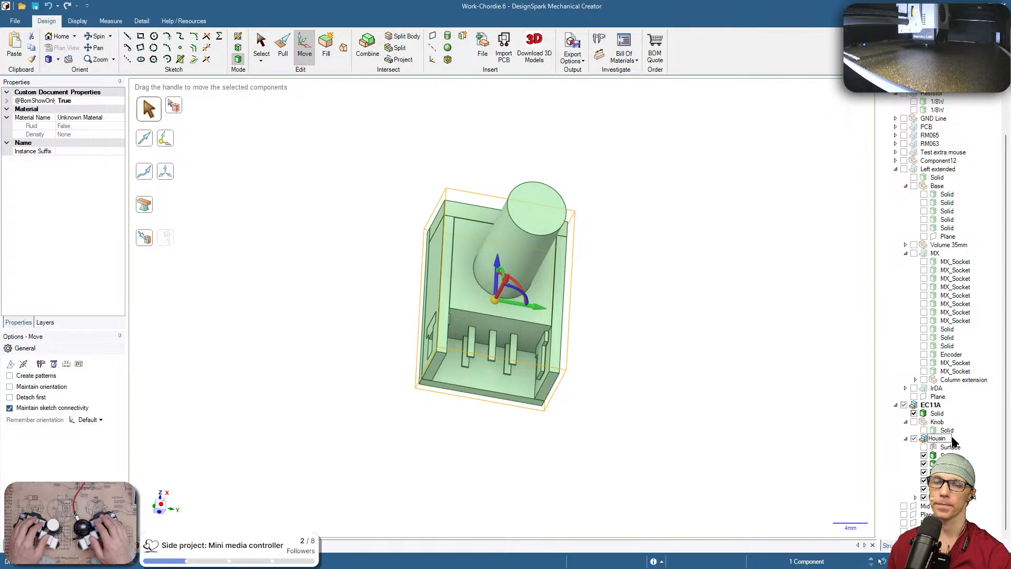
{"action": "type", "text": "g"}
{"action": "key", "text": "Return"}
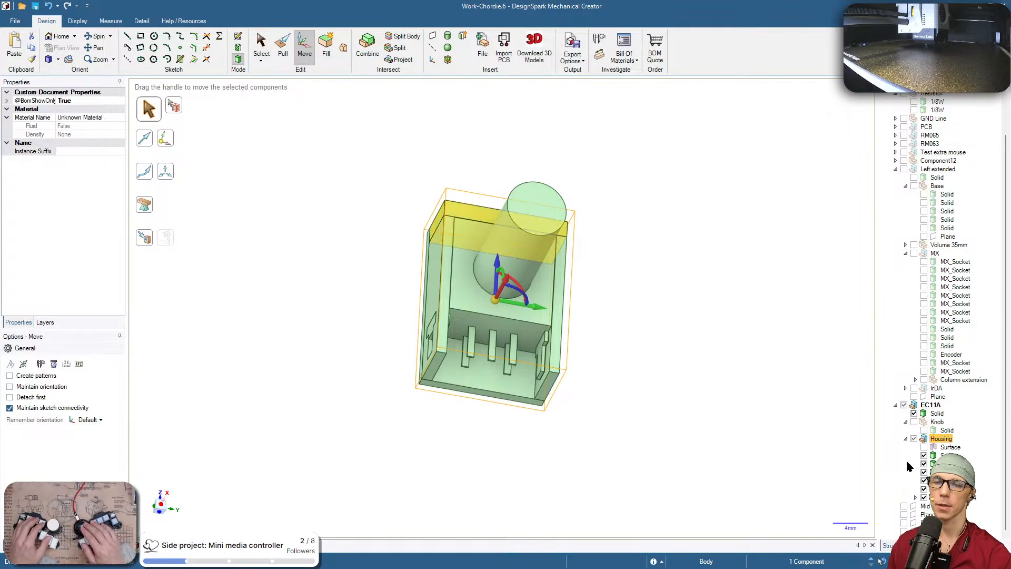
Show the Left extended assembly around the EC11A encoder and hide the old Encoder solid in its MX component
{"action": "middle_click_drag", "start_coordinate": [691, 384], "coordinate": [625, 397], "text": "shift"}
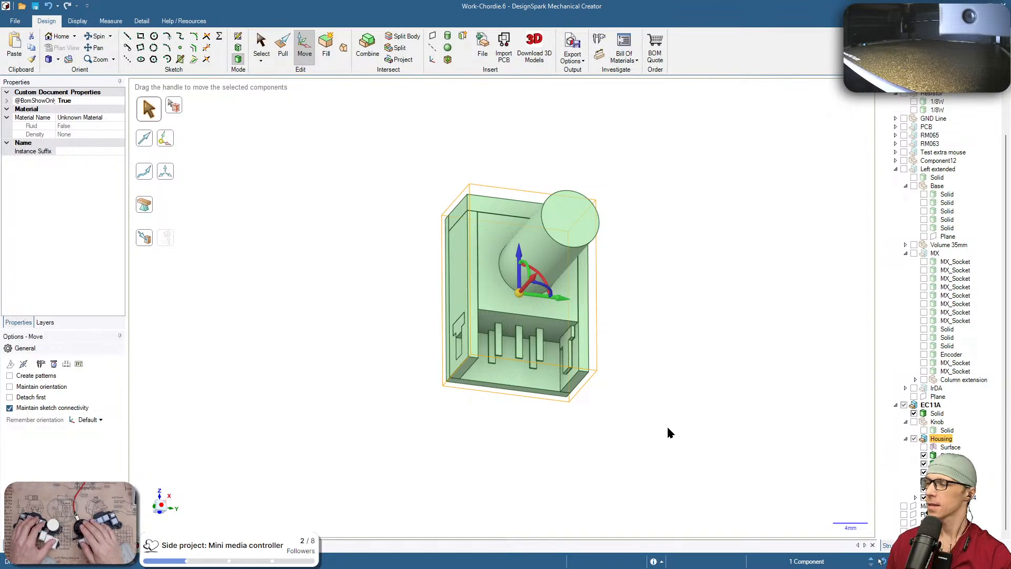
{"action": "middle_click_drag", "start_coordinate": [675, 435], "coordinate": [700, 305]}
{"action": "key", "text": "s"}
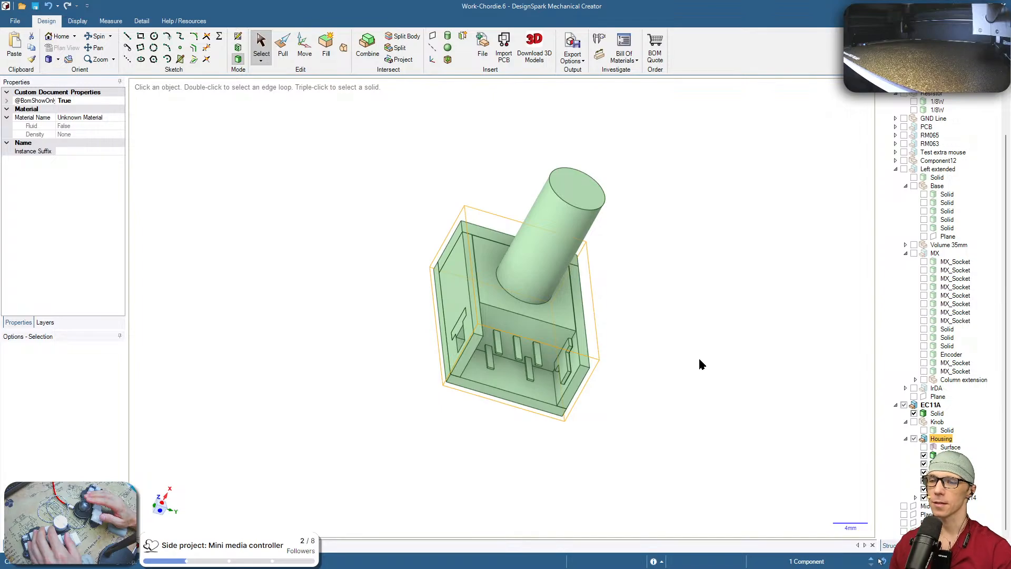
{"action": "scroll", "coordinate": [653, 310], "scroll_direction": "up", "scroll_amount": 2}
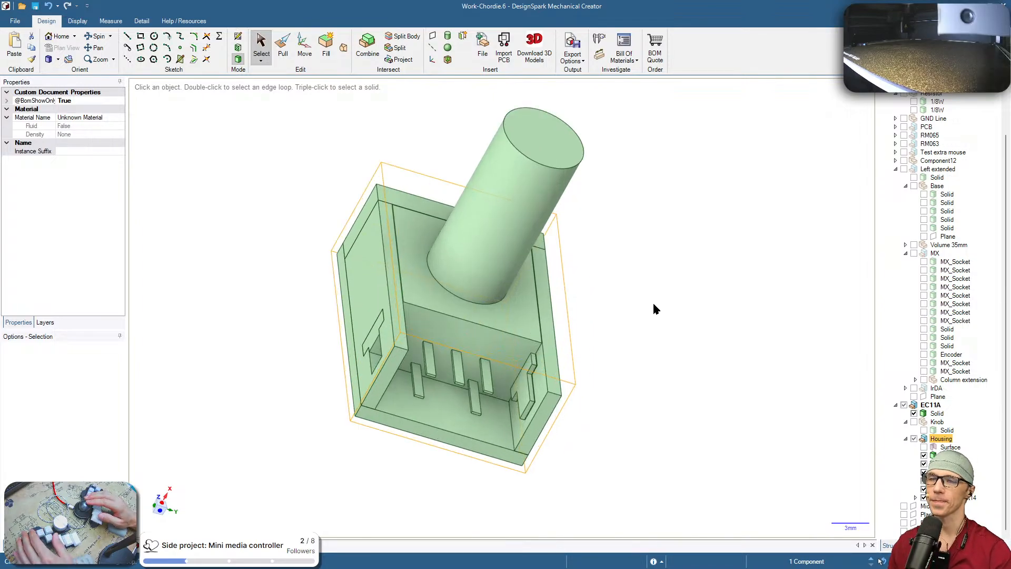
{"action": "scroll", "coordinate": [632, 295], "scroll_direction": "up", "scroll_amount": 2}
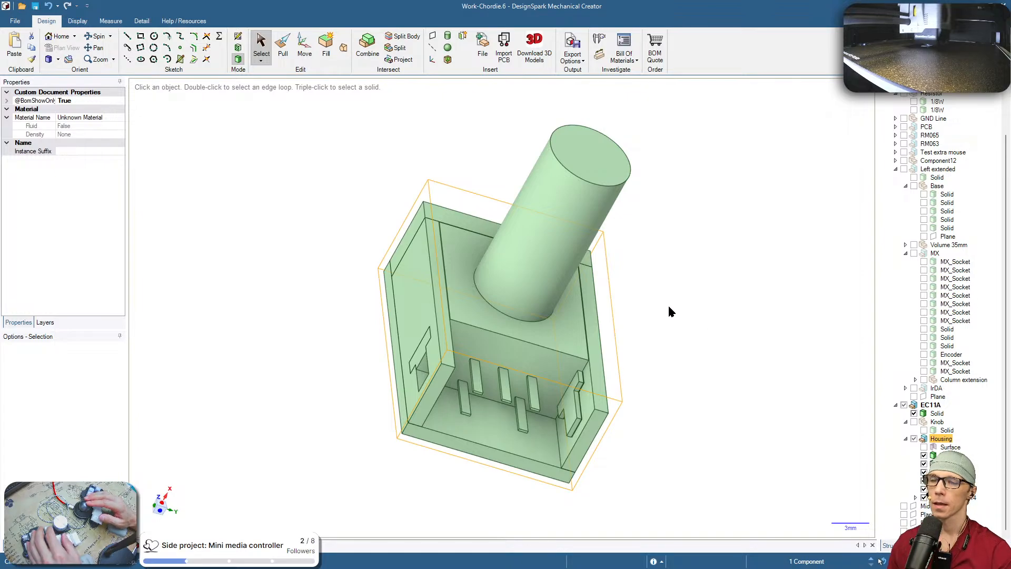
{"action": "scroll", "coordinate": [668, 306], "scroll_direction": "down", "scroll_amount": 5}
{"action": "middle_click_drag", "start_coordinate": [608, 315], "coordinate": [719, 399]}
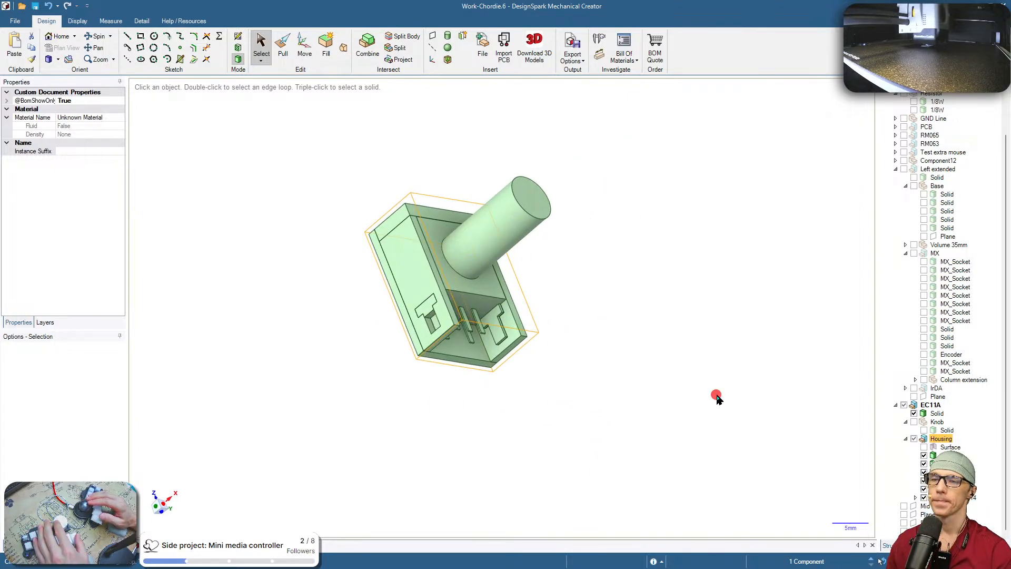
{"action": "left_click", "coordinate": [904, 168]}
{"action": "middle_click_drag", "start_coordinate": [673, 267], "coordinate": [678, 402]}
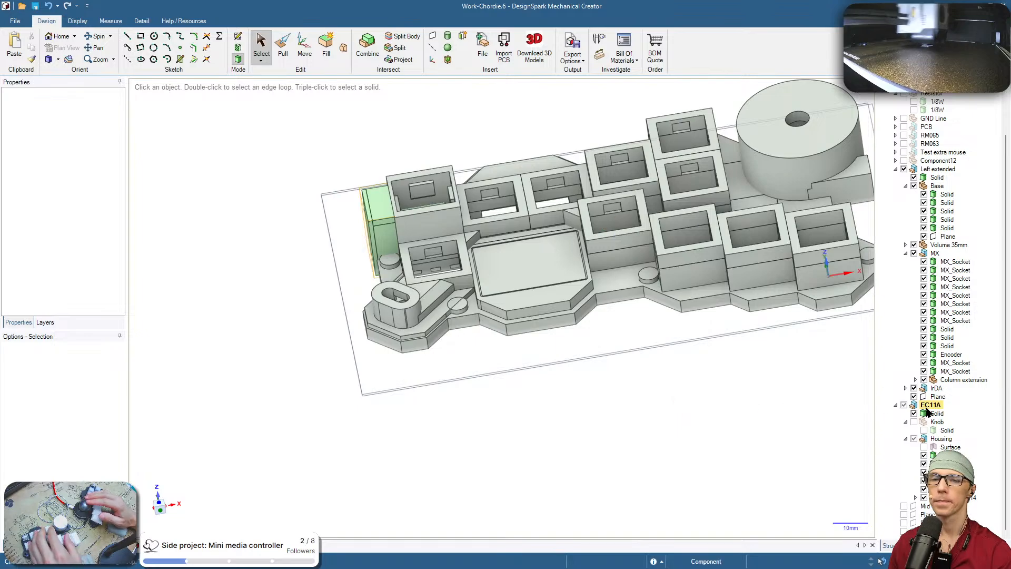
{"action": "left_click", "coordinate": [924, 354]}
{"action": "middle_click_drag", "start_coordinate": [614, 341], "coordinate": [569, 412]}
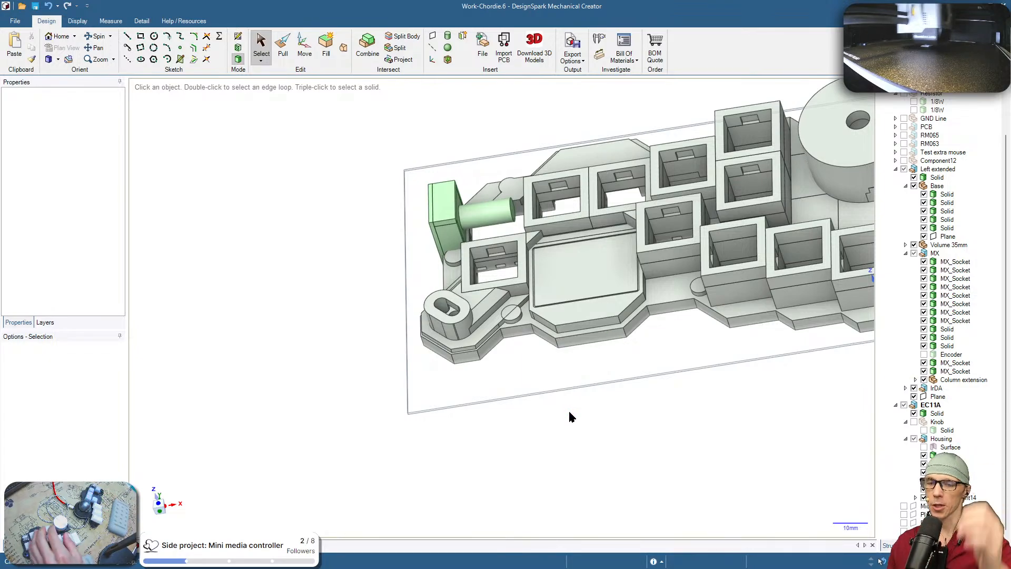
Show the Knob component's solid under EC11A and isolate the knob by hiding everything else
{"action": "left_click", "coordinate": [924, 430]}
{"action": "right_click", "coordinate": [937, 424]}
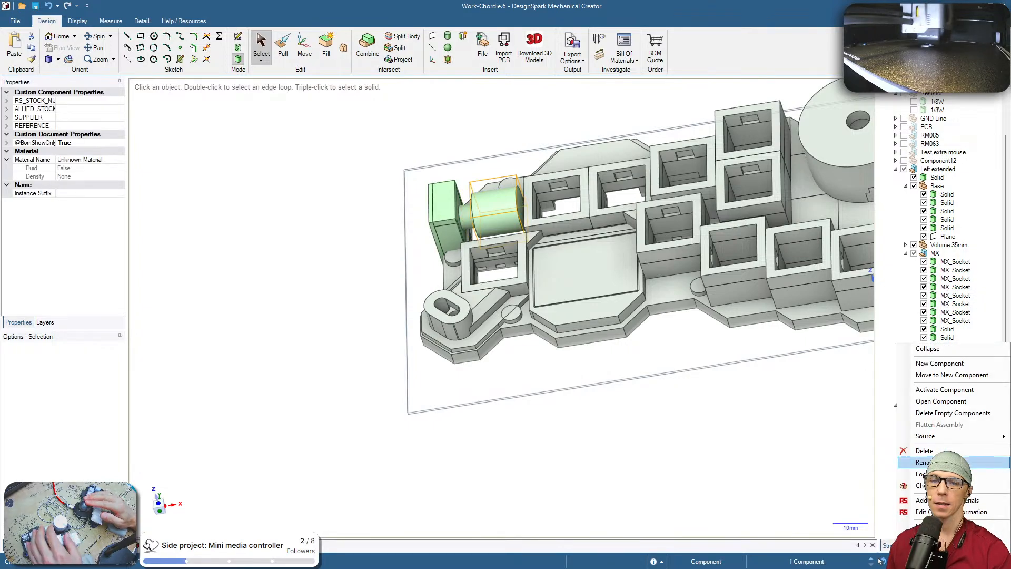
{"action": "left_click", "coordinate": [927, 526]}
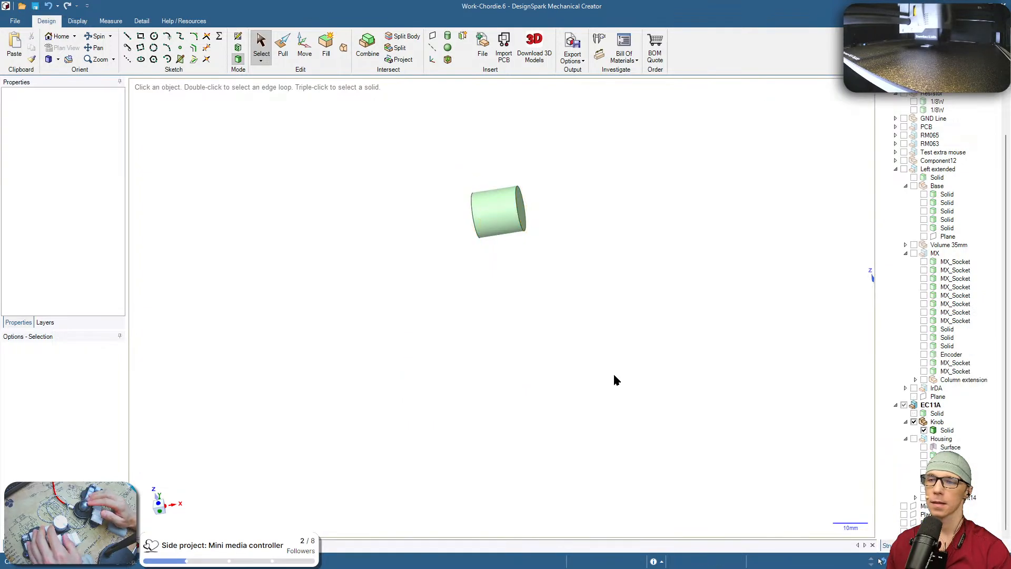
Start a circle sketch on the flat end face of the knob's solid
{"action": "middle_click_drag", "start_coordinate": [472, 287], "coordinate": [699, 297]}
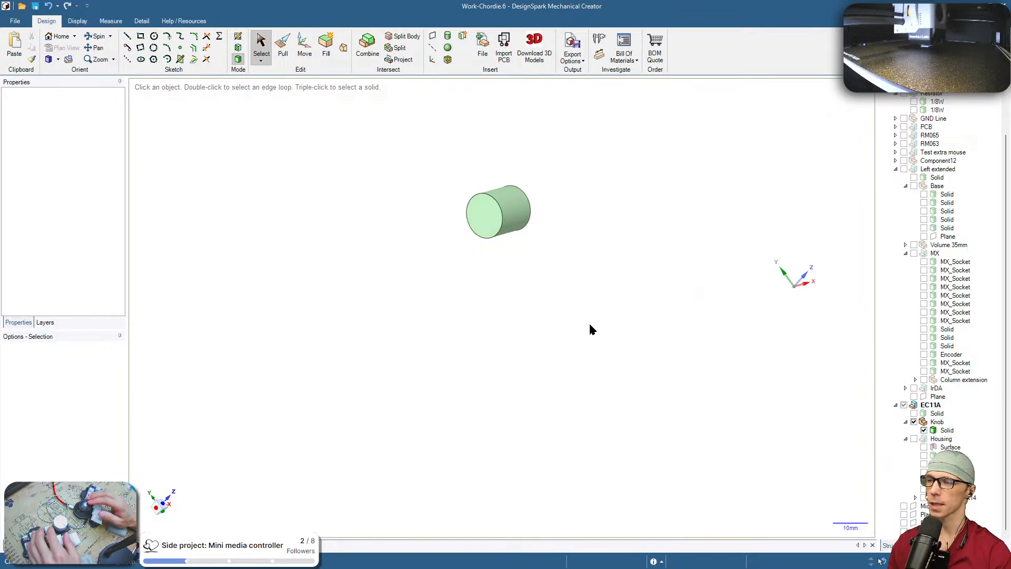
{"action": "key", "text": "k"}
{"action": "left_click", "coordinate": [479, 222]}
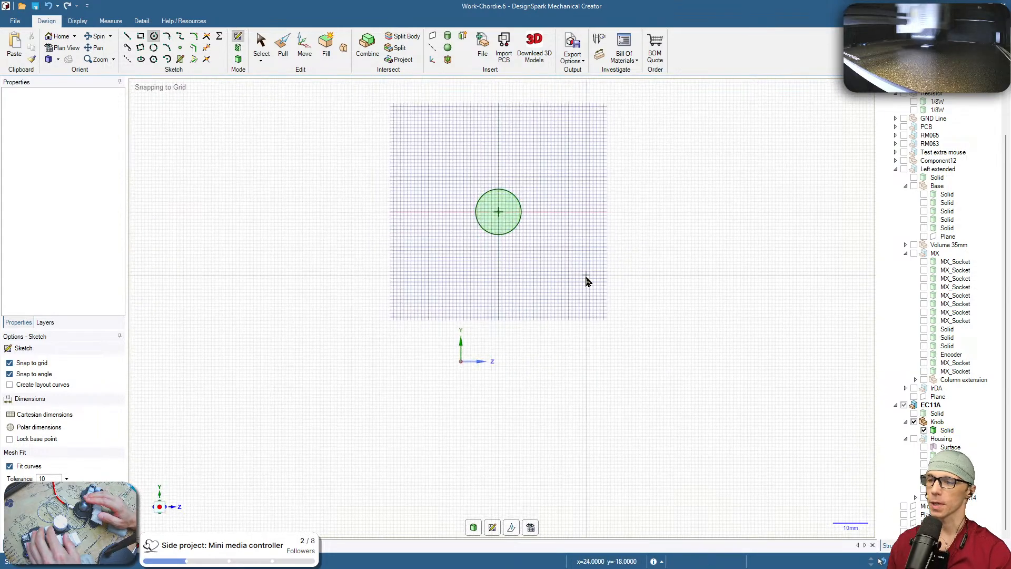
Switch to the browser and examine the AliExpress listings for EC11 knobs and the 25x13MM aluminum alloy knob
{"action": "key", "text": "super+Tab"}
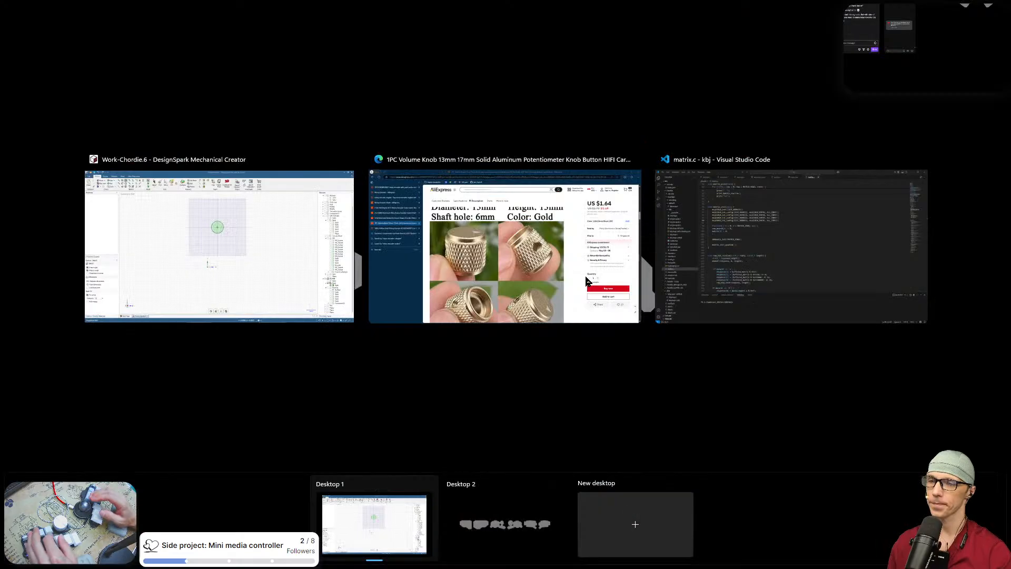
{"action": "left_click", "coordinate": [536, 277]}
{"action": "scroll", "coordinate": [568, 290], "scroll_direction": "up", "scroll_amount": 1}
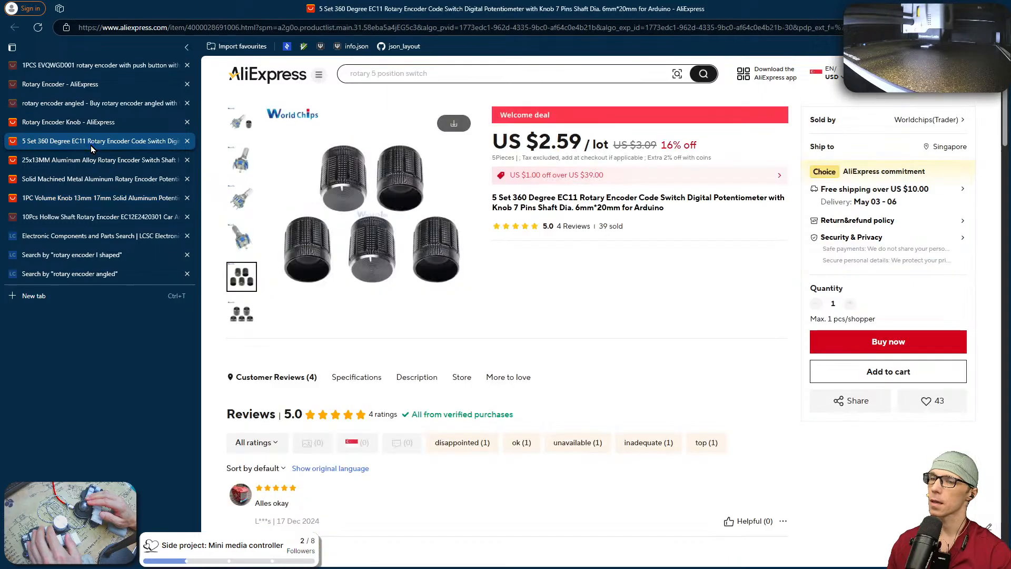
{"action": "left_click", "coordinate": [93, 147]}
{"action": "left_click", "coordinate": [81, 160]}
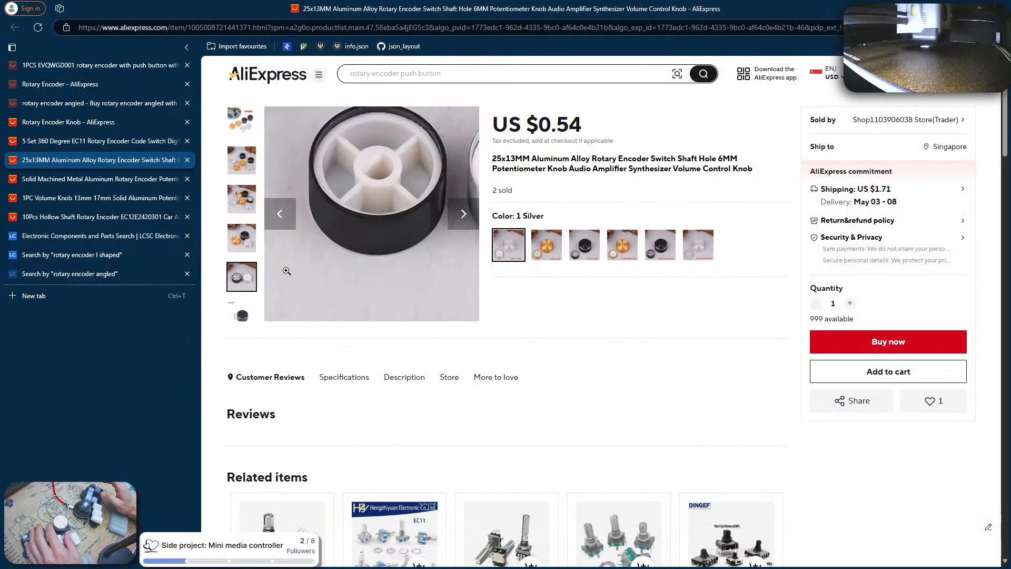
Switch back to DesignSpark Mechanical and draw a 6.2 mm diameter circle centred on the knob's end face
{"action": "key", "text": "super+Tab"}
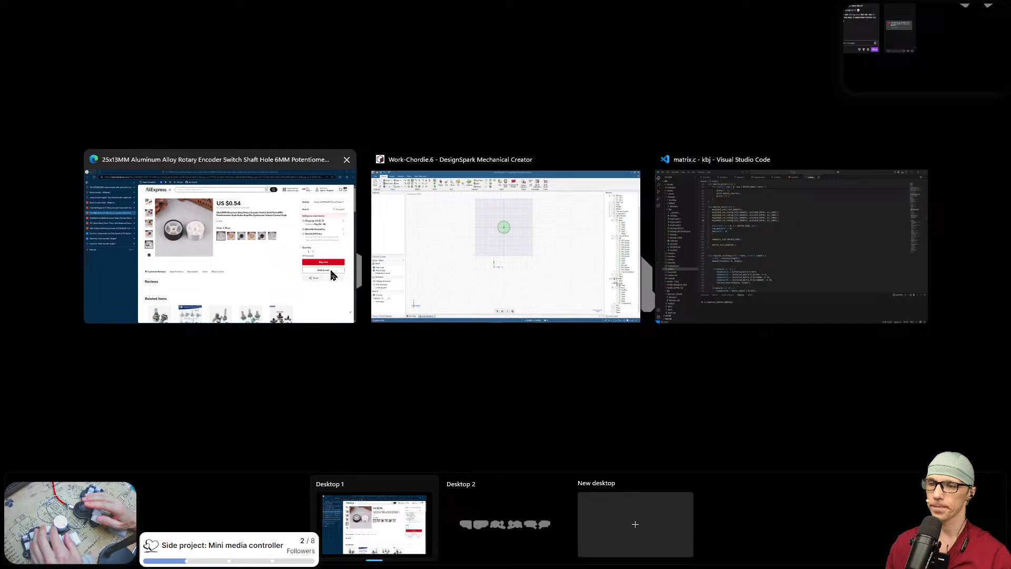
{"action": "left_click", "coordinate": [389, 275]}
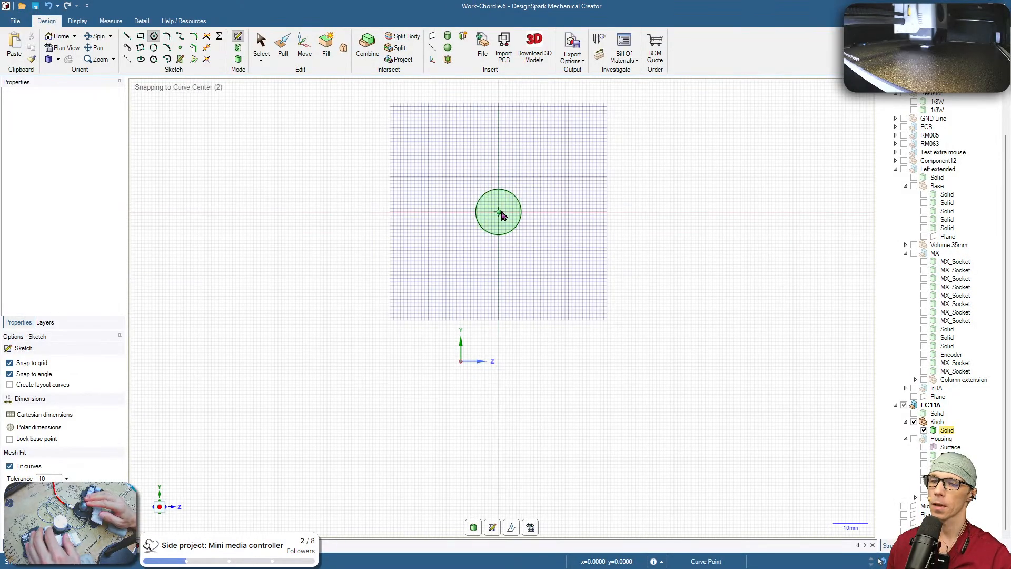
{"action": "scroll", "coordinate": [501, 212], "scroll_direction": "up", "scroll_amount": 5}
{"action": "left_click", "coordinate": [484, 219]}
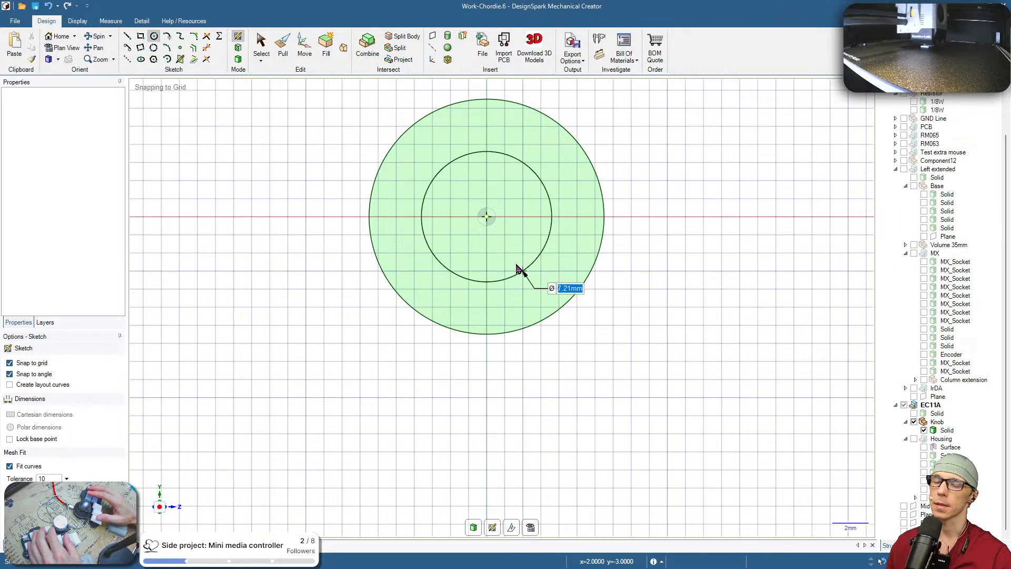
{"action": "type", "text": "6."}
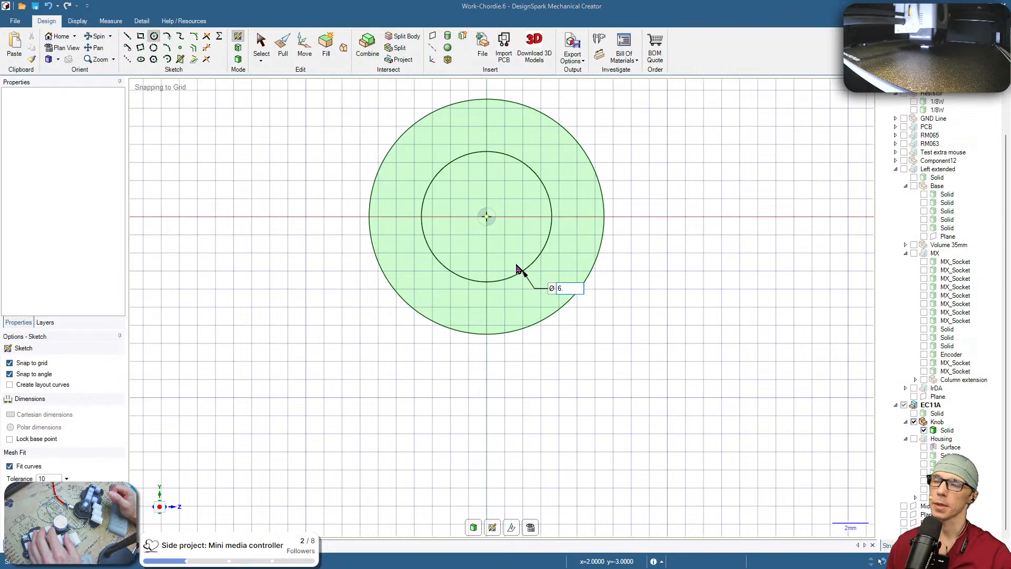
{"action": "key", "text": "BackSpace"}
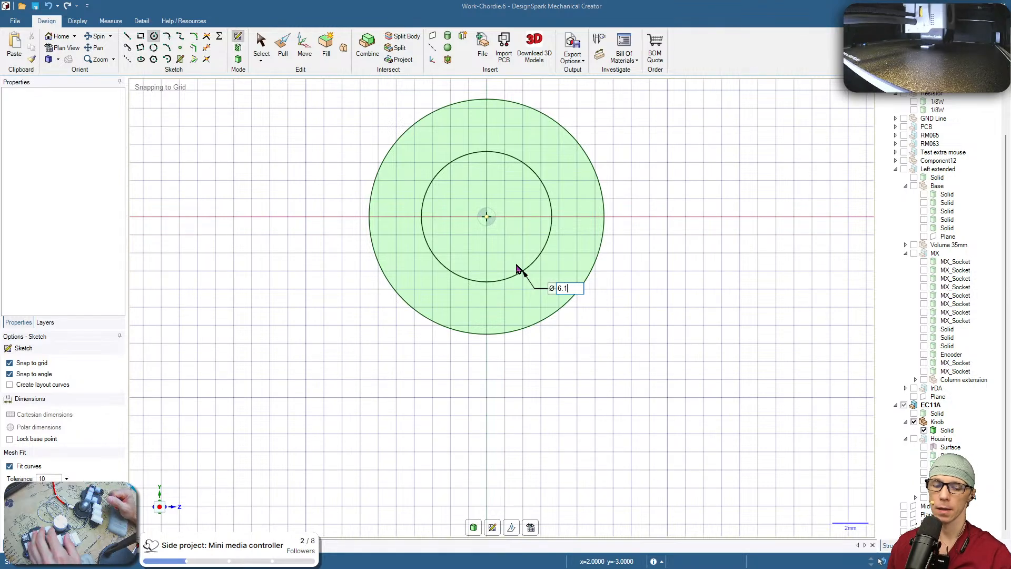
{"action": "key", "text": "BackSpace"}
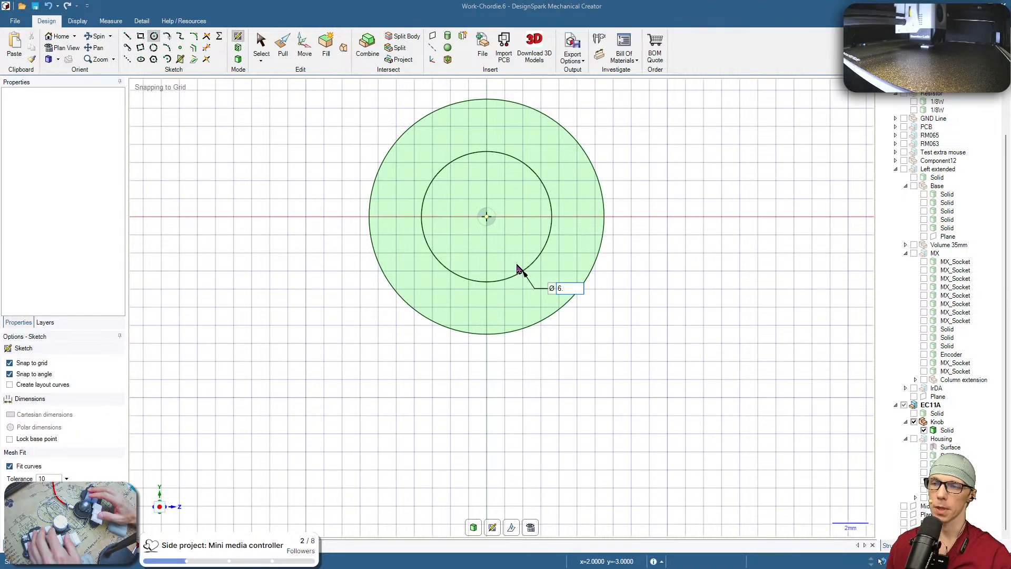
{"action": "key", "text": "BackSpace"}
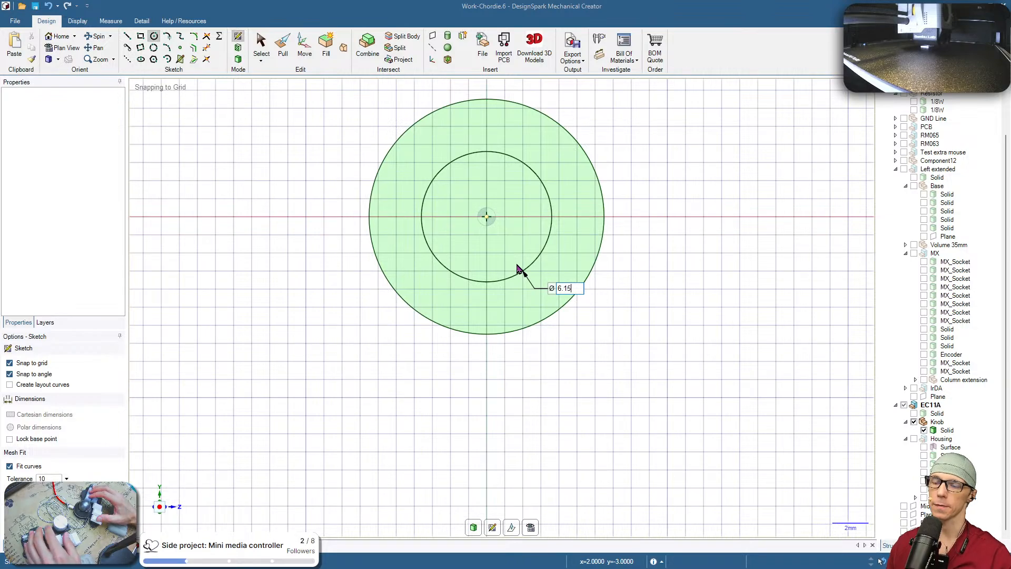
{"action": "key", "text": "BackSpace"}
{"action": "key", "text": "BackSpace"}
{"action": "key", "text": "BackSpace"}
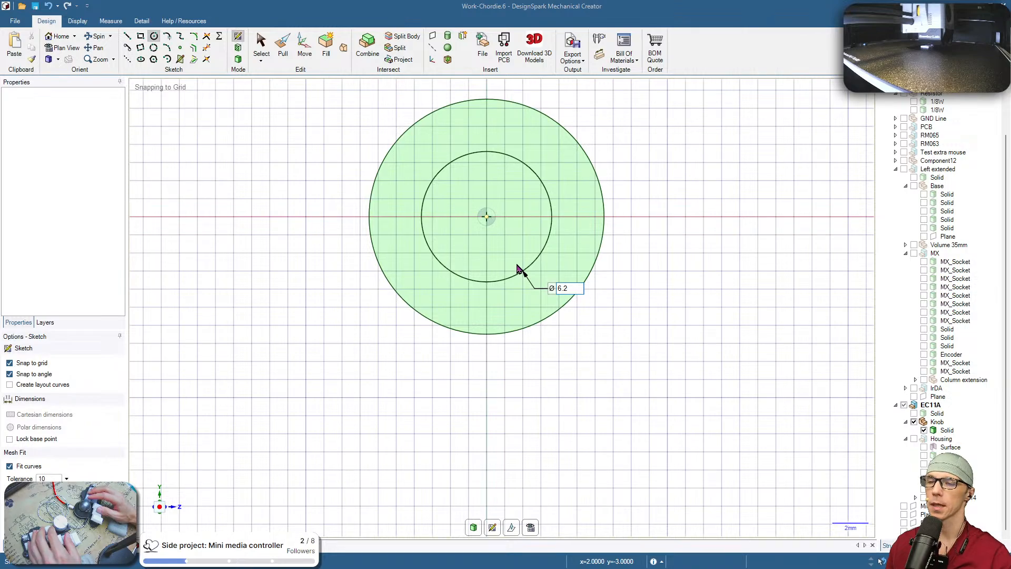
{"action": "key", "text": "Return"}
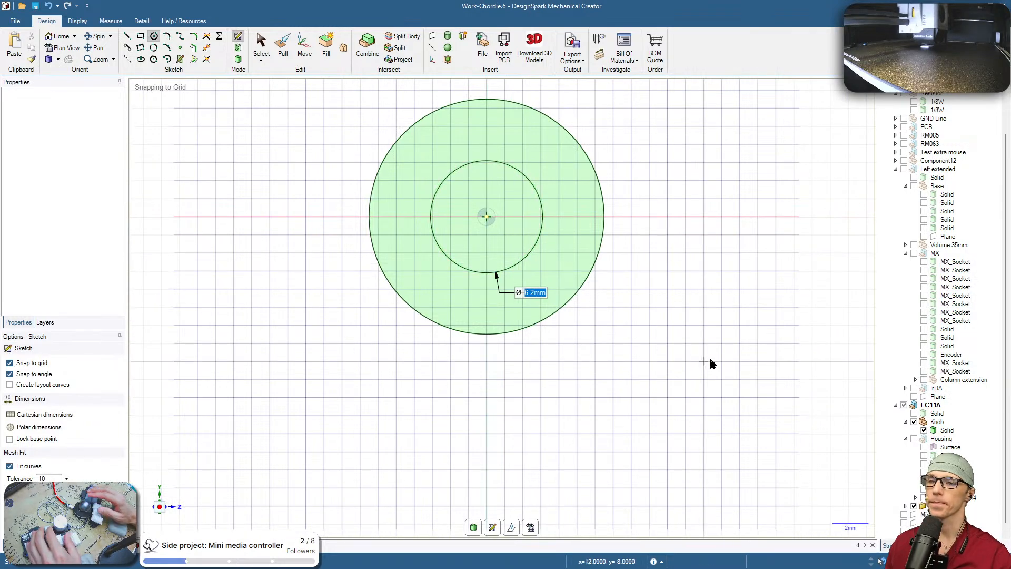
Try pulling the circle through the knob to 1.2 mm from its opposite end without merging, and undo it
{"action": "key", "text": "p"}
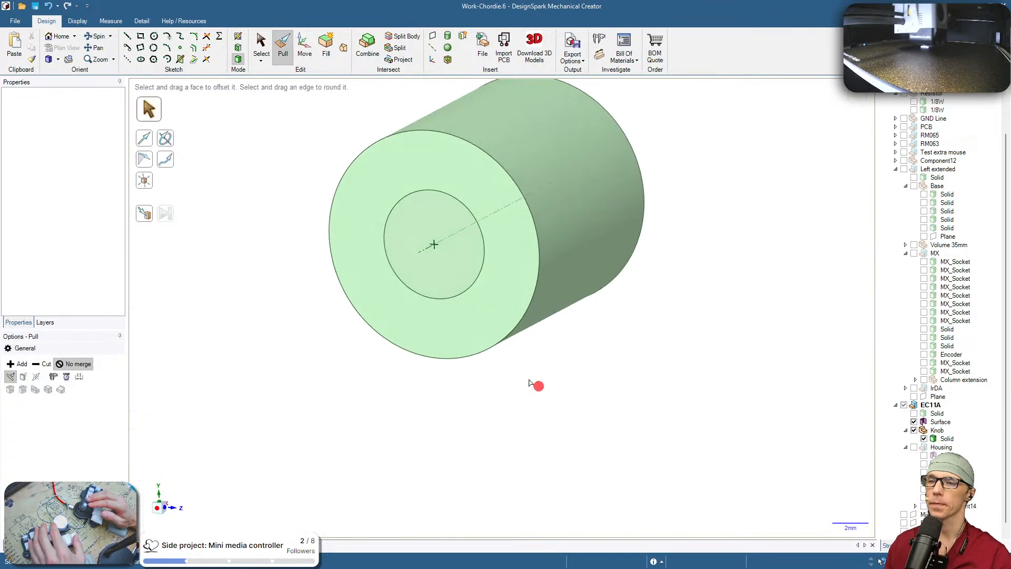
{"action": "left_click", "coordinate": [455, 278]}
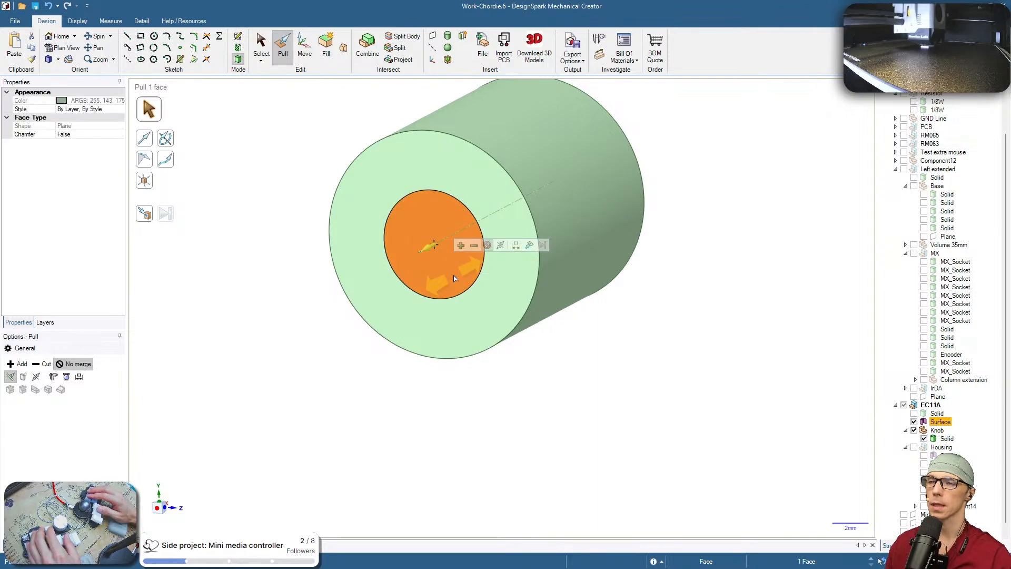
{"action": "left_click", "coordinate": [516, 245]}
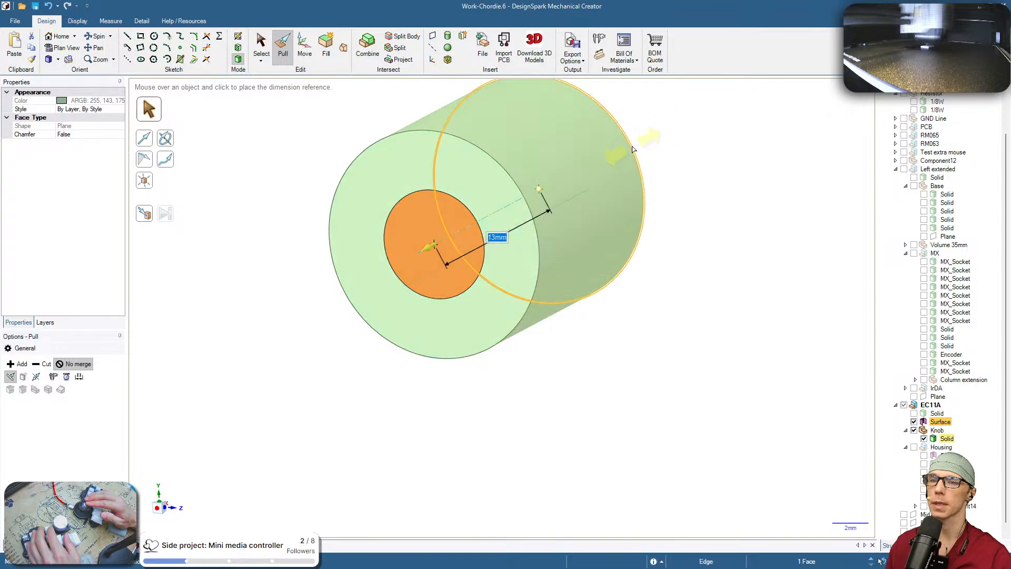
{"action": "type", "text": "1.2"}
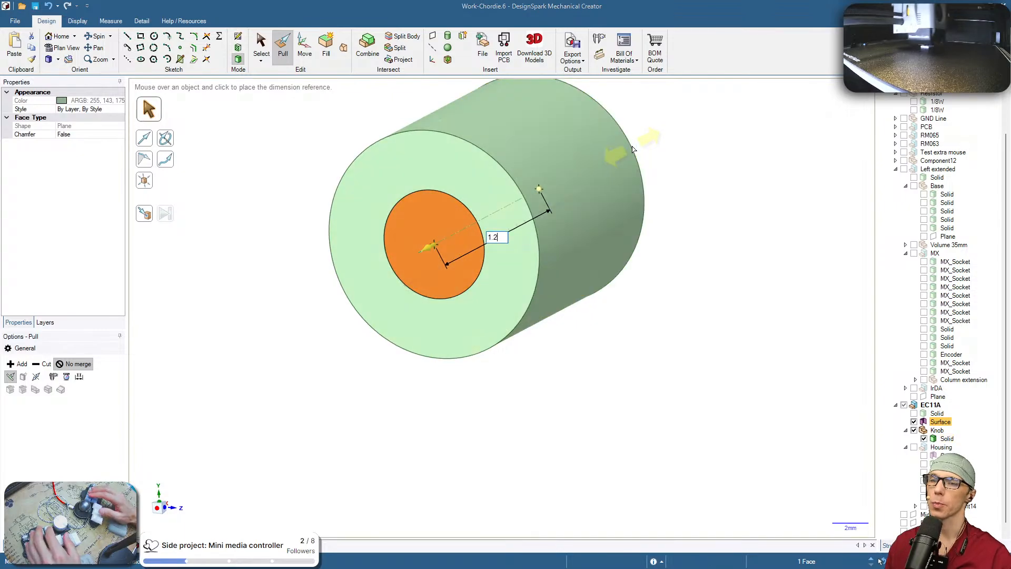
{"action": "key", "text": "Return"}
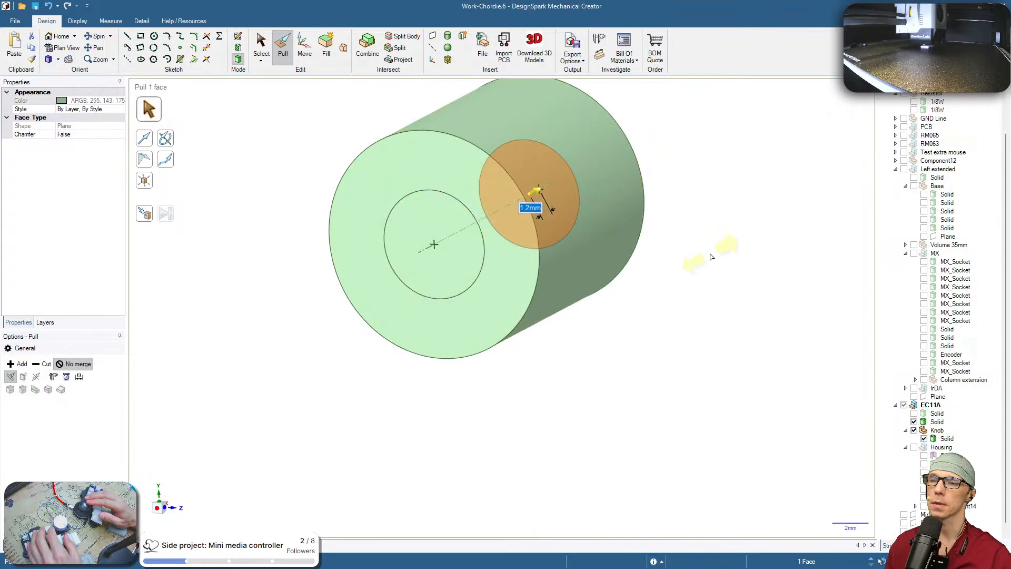
{"action": "key", "text": "ctrl+z"}
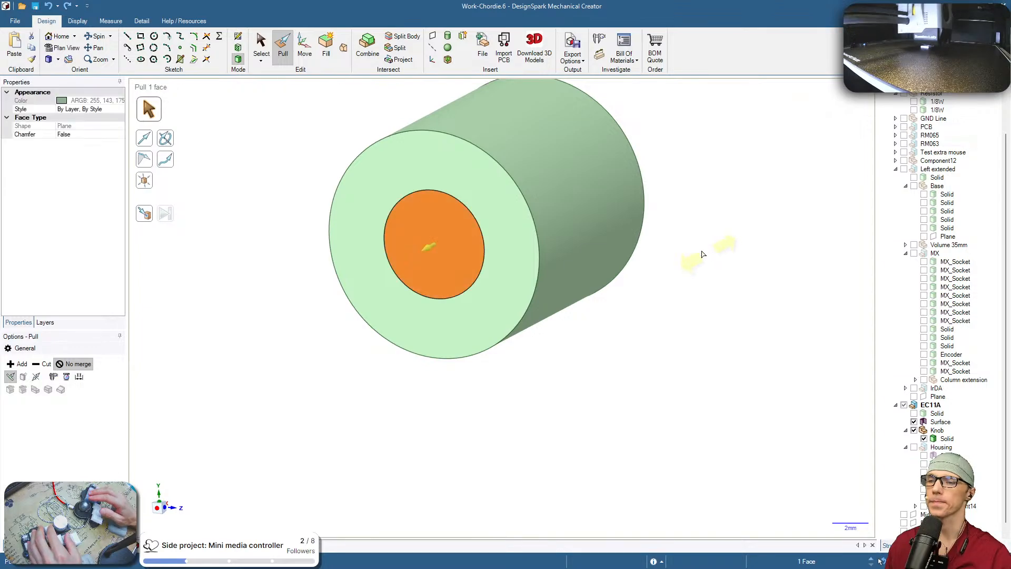
Cut the circle into the knob with Pull, leaving 1.2 mm to the edge of the opposite end
{"action": "left_click", "coordinate": [474, 256]}
{"action": "left_click", "coordinate": [499, 230]}
{"action": "left_click", "coordinate": [444, 266]}
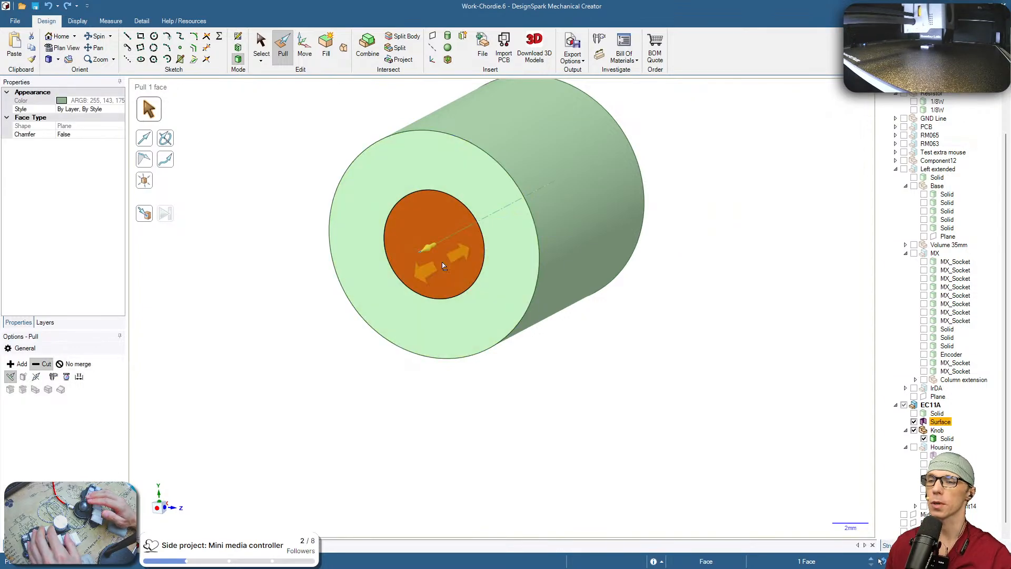
{"action": "left_click", "coordinate": [505, 232]}
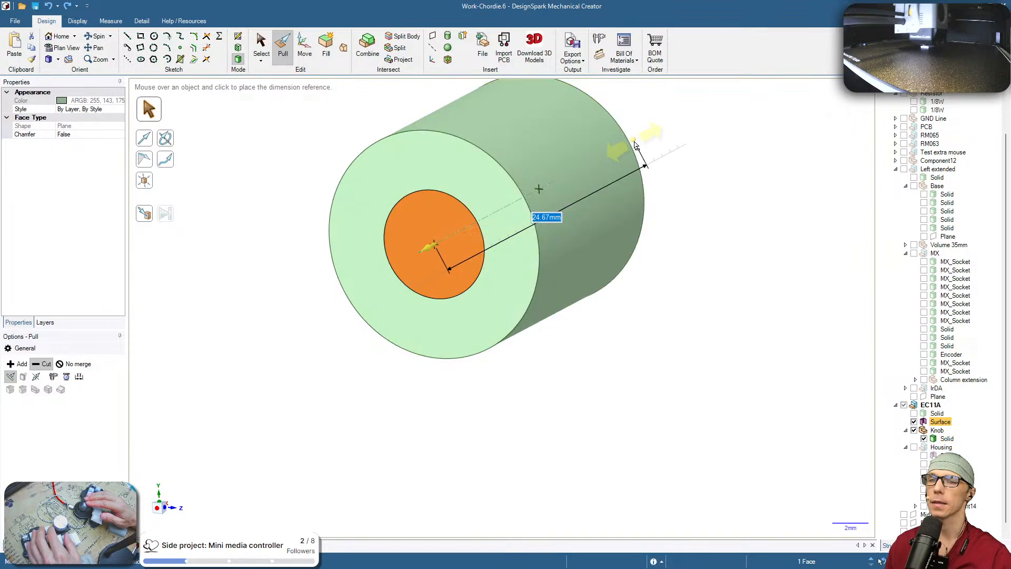
{"action": "left_click", "coordinate": [633, 147]}
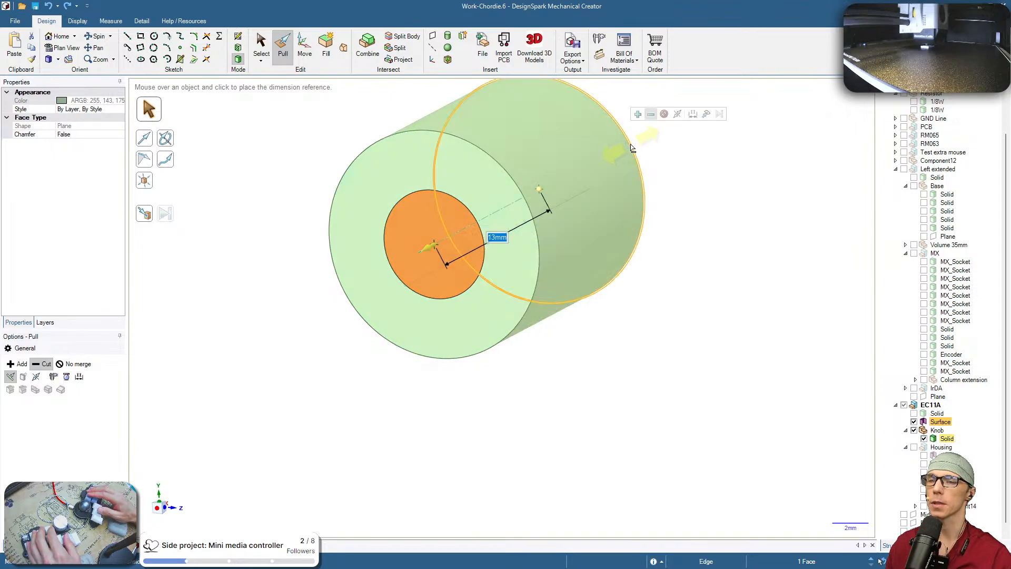
{"action": "type", "text": "1.2"}
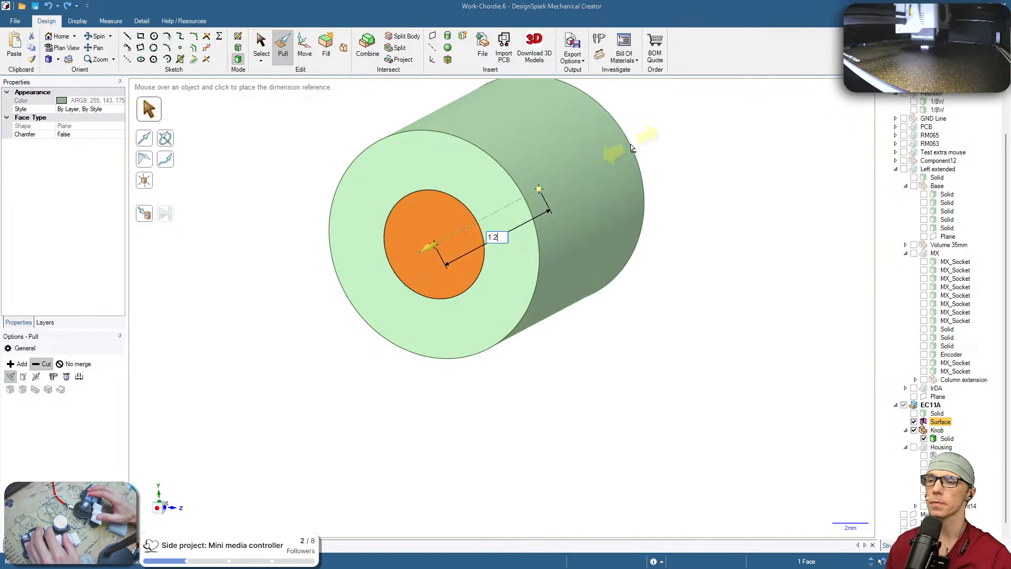
{"action": "key", "text": "Return"}
Round the outer edge of the knob's closed end with a 1.2 mm radius
{"action": "middle_click_drag", "start_coordinate": [700, 203], "coordinate": [374, 380]}
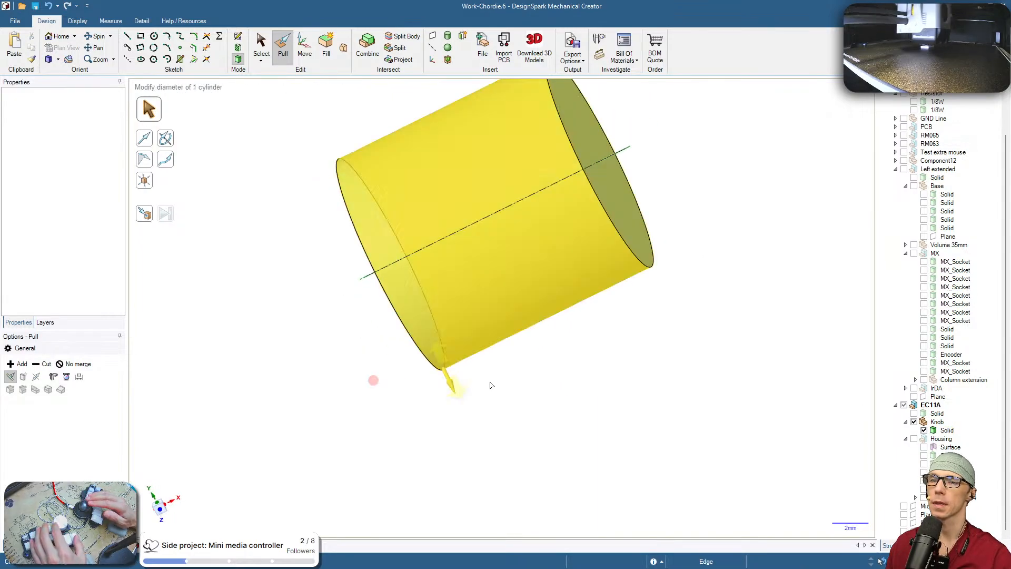
{"action": "middle_click_drag", "start_coordinate": [583, 385], "coordinate": [472, 436], "text": "shift"}
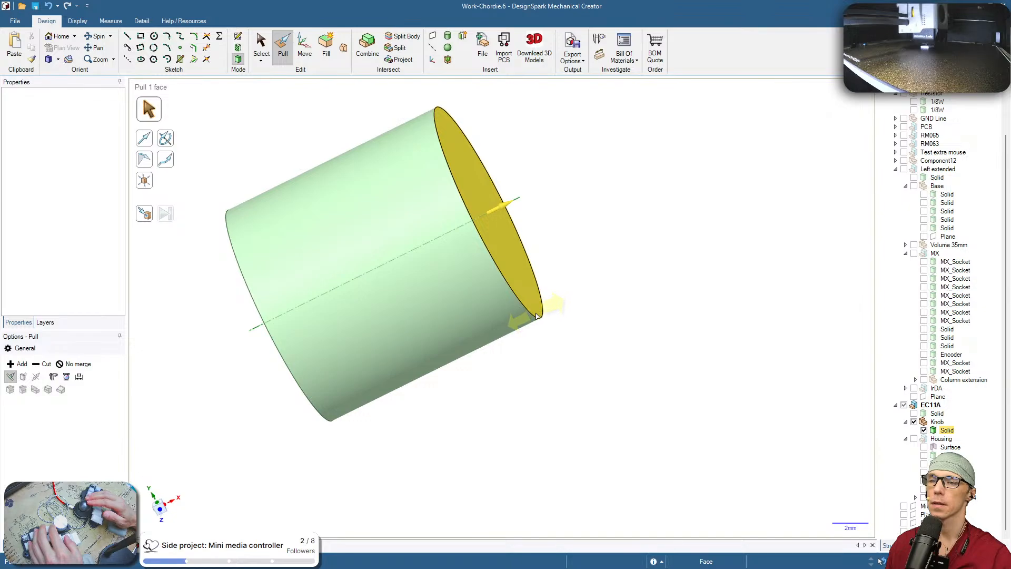
{"action": "left_click", "coordinate": [537, 315]}
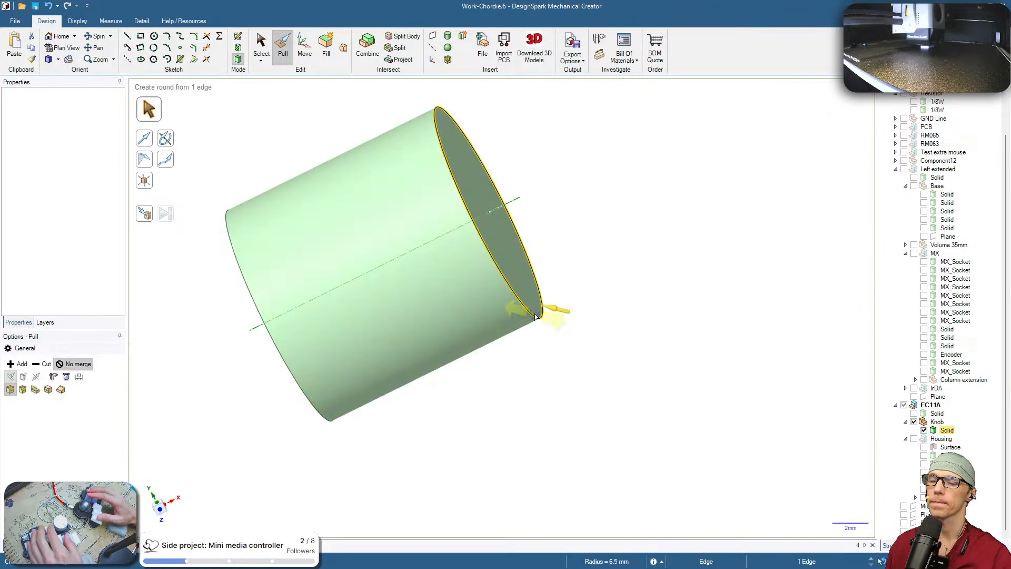
{"action": "type", "text": "1.2"}
{"action": "key", "text": "Return"}
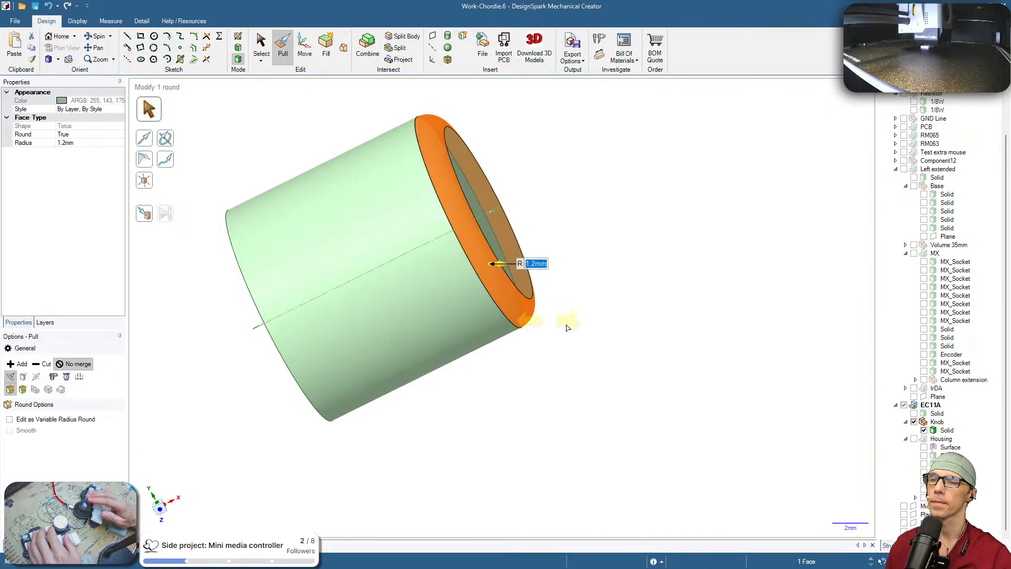
{"action": "left_click", "coordinate": [573, 362]}
Show the EC11A encoder's solid together with the knob, and the Left extended assembly around them
{"action": "middle_click_drag", "start_coordinate": [573, 361], "coordinate": [445, 240]}
{"action": "middle_click_drag", "start_coordinate": [648, 287], "coordinate": [442, 242]}
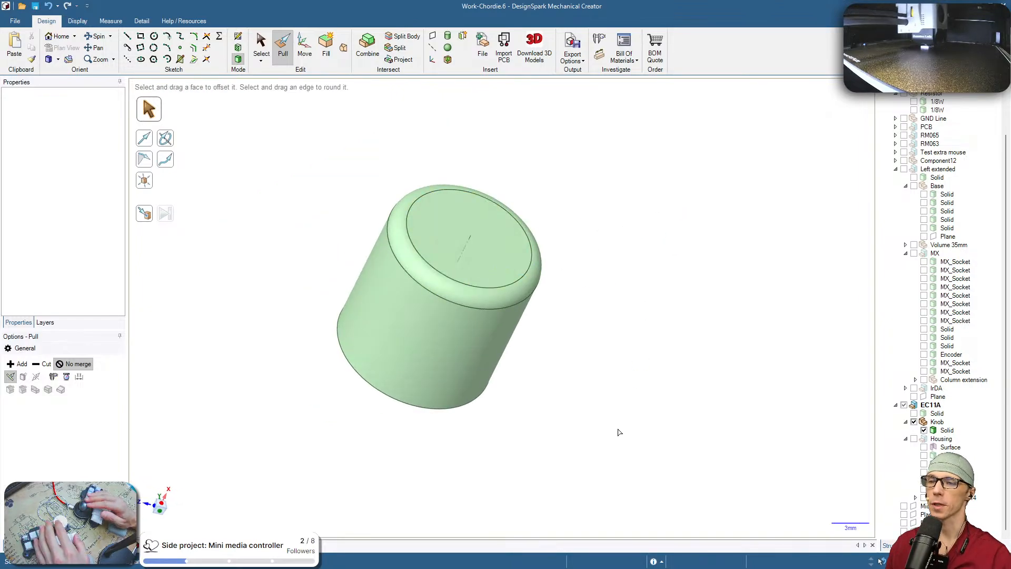
{"action": "mouse_move", "coordinate": [619, 432]}
{"action": "middle_mouse_down"}
{"action": "mouse_move", "coordinate": [407, 169]}
{"action": "mouse_move", "coordinate": [639, 156]}
{"action": "mouse_move", "coordinate": [614, 141]}
{"action": "mouse_move", "coordinate": [677, 350]}
{"action": "mouse_move", "coordinate": [788, 432]}
{"action": "middle_mouse_up"}
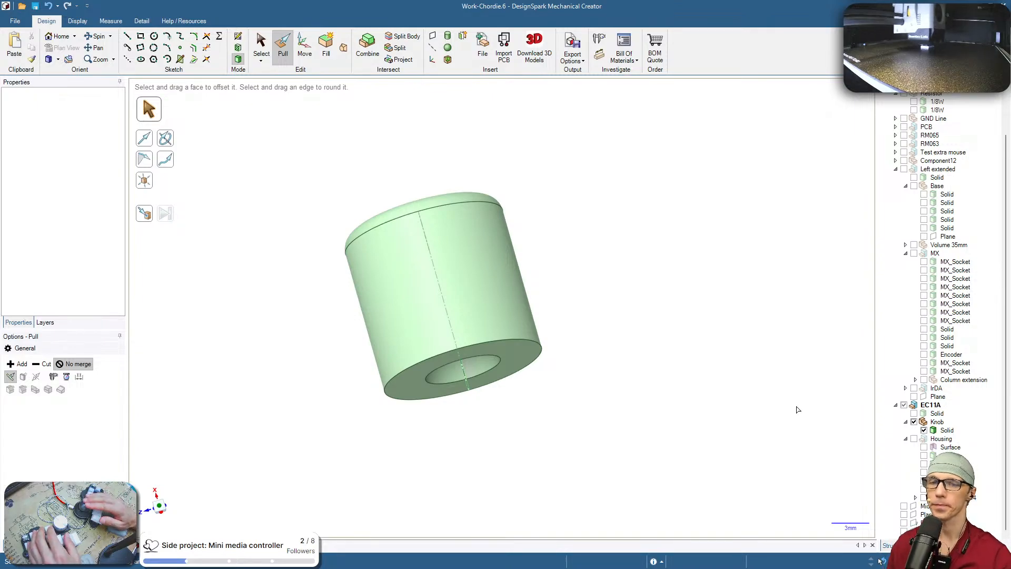
{"action": "left_click", "coordinate": [914, 413]}
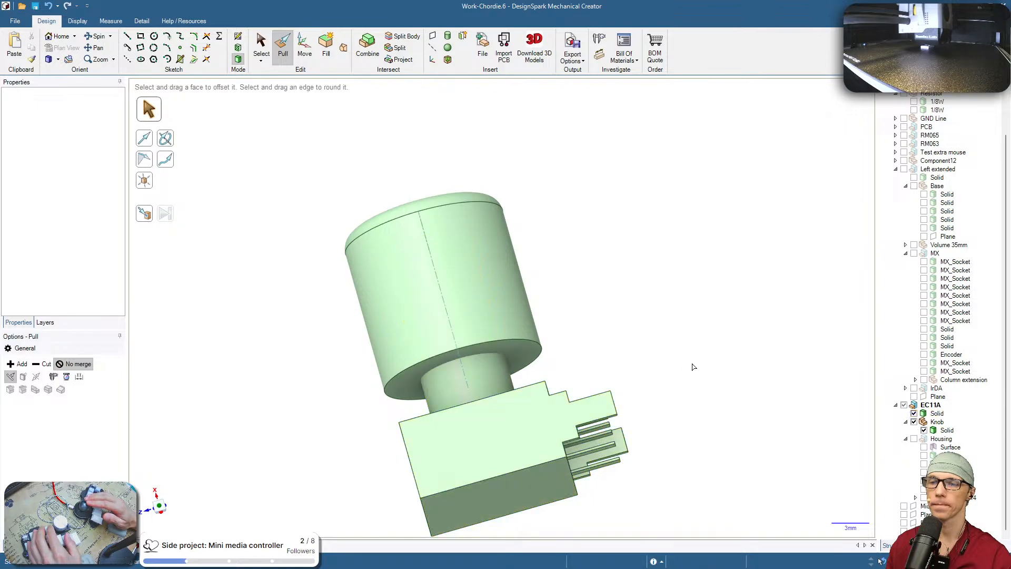
{"action": "middle_click_drag", "start_coordinate": [693, 366], "coordinate": [700, 478]}
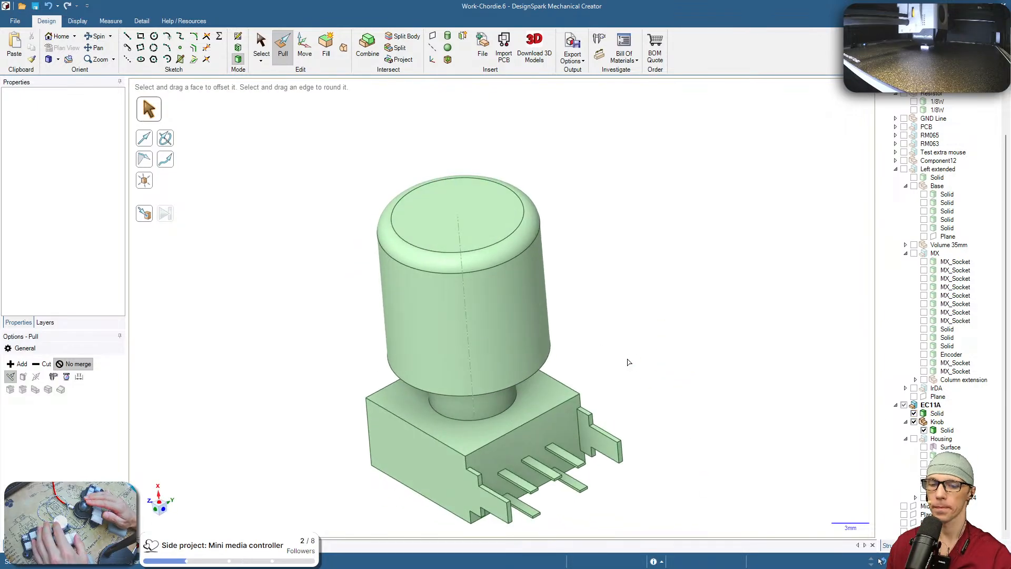
{"action": "middle_click_drag", "start_coordinate": [628, 362], "coordinate": [601, 332]}
{"action": "scroll", "coordinate": [655, 423], "scroll_direction": "down", "scroll_amount": 3}
{"action": "scroll", "coordinate": [655, 423], "scroll_direction": "up", "scroll_amount": 3}
{"action": "mouse_move", "coordinate": [614, 388]}
{"action": "middle_mouse_down", "text": "shift"}
{"action": "mouse_move", "coordinate": [582, 354]}
{"action": "mouse_move", "coordinate": [695, 237]}
{"action": "mouse_move", "coordinate": [666, 278]}
{"action": "mouse_move", "coordinate": [681, 300]}
{"action": "mouse_move", "coordinate": [691, 201]}
{"action": "mouse_move", "coordinate": [554, 232]}
{"action": "middle_mouse_up", "text": "shift"}
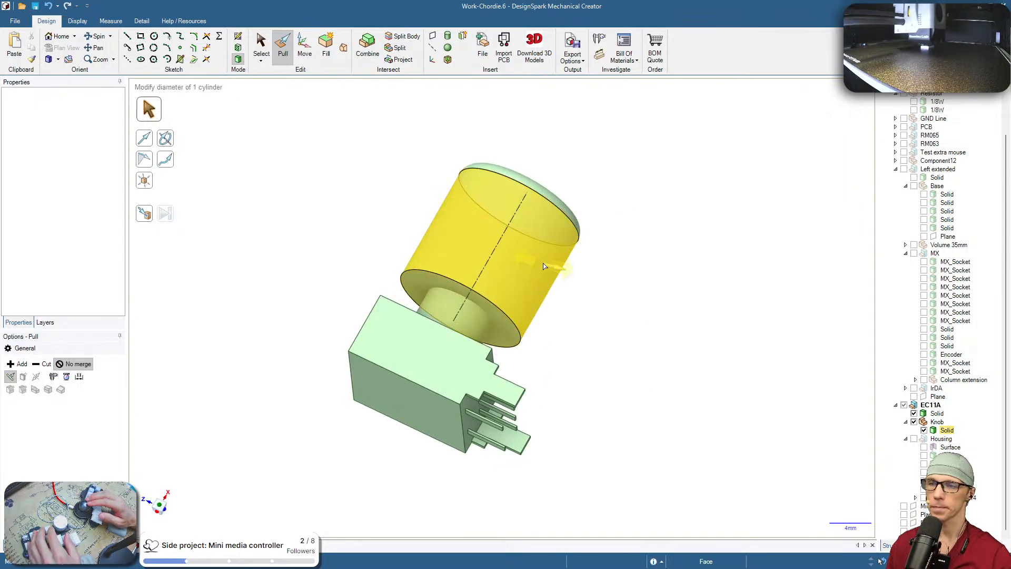
{"action": "key", "text": "s"}
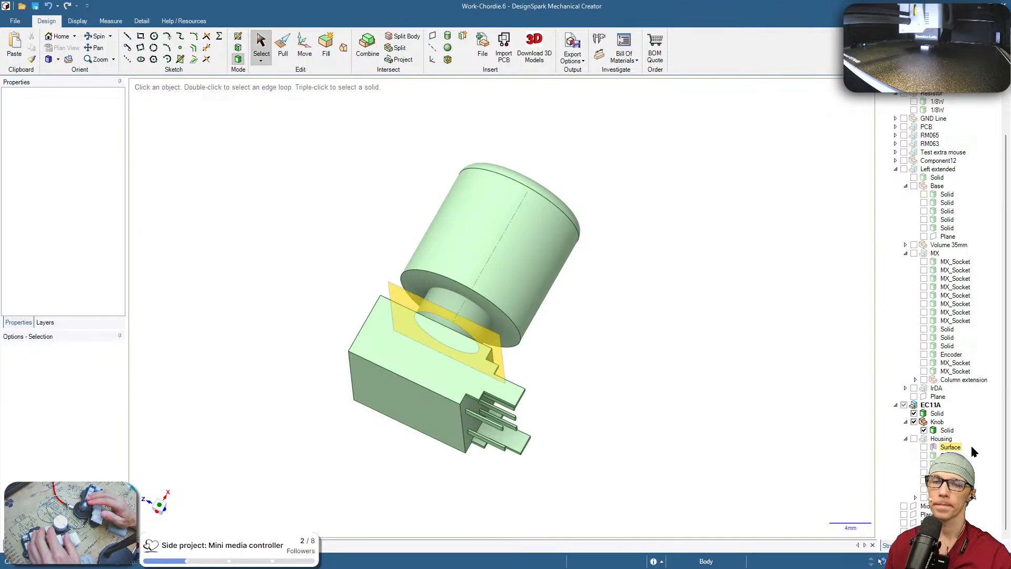
{"action": "left_click", "coordinate": [903, 169]}
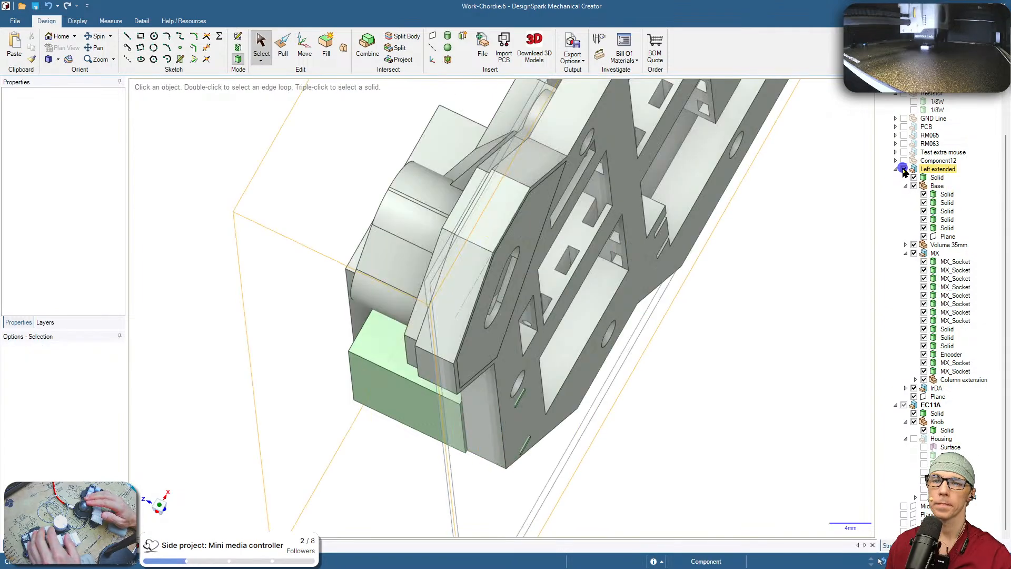
Hide the MX component's Encoder solid in the Left extended assembly
{"action": "left_click", "coordinate": [924, 355]}
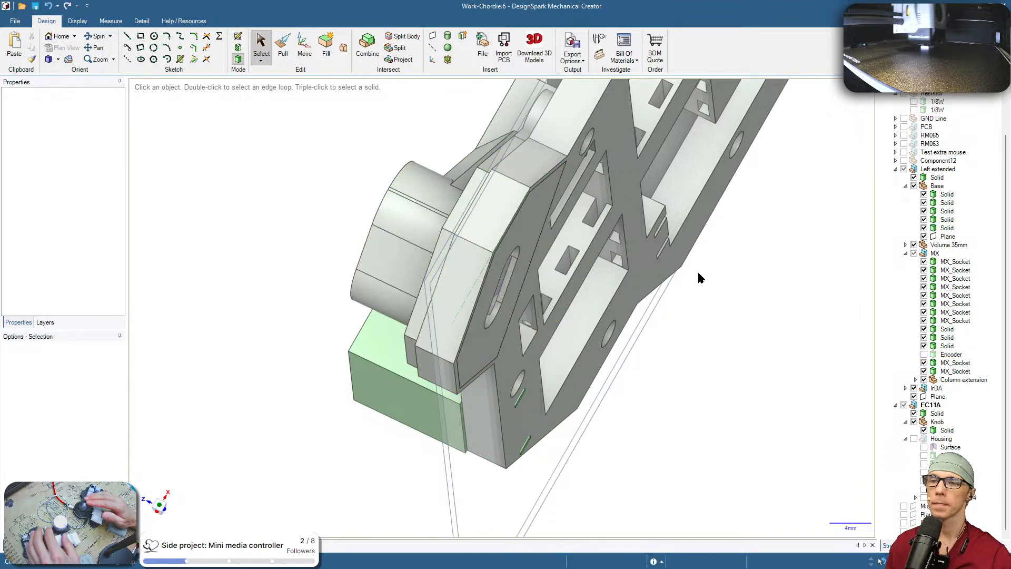
{"action": "middle_click_drag", "start_coordinate": [736, 273], "coordinate": [792, 377]}
{"action": "scroll", "coordinate": [689, 347], "scroll_direction": "down", "scroll_amount": 2}
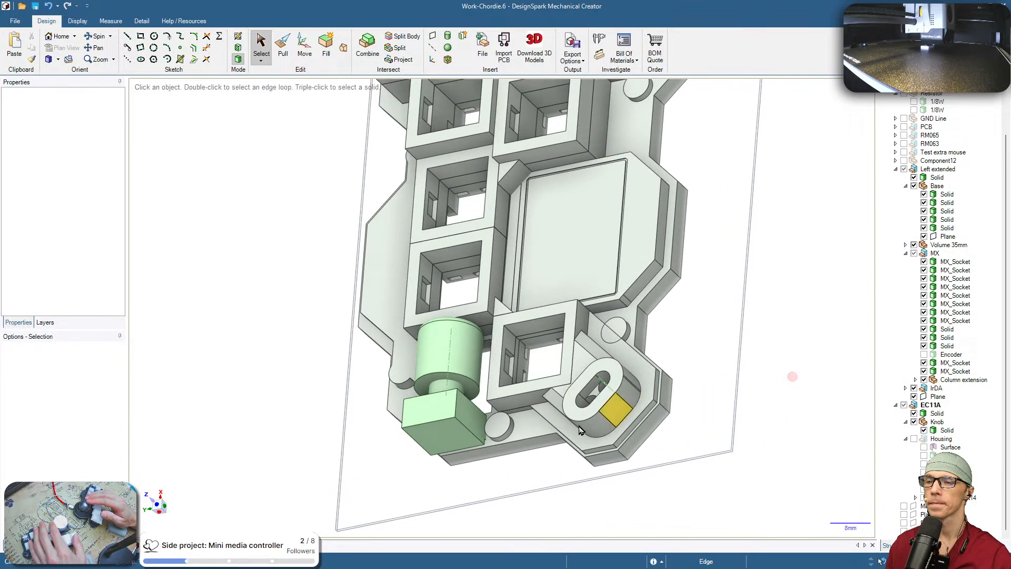
Examine from several sides how the encoder body and knob sit beside the key sockets on the Left extended base
{"action": "middle_click_drag", "start_coordinate": [553, 418], "coordinate": [759, 311], "text": "shift"}
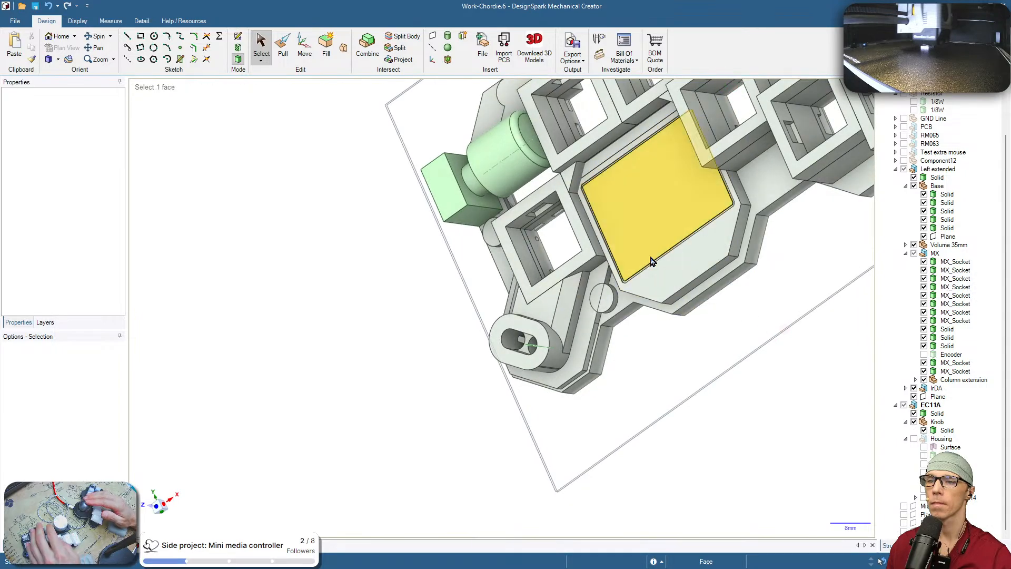
{"action": "middle_click_drag", "start_coordinate": [653, 261], "coordinate": [724, 305], "text": "shift"}
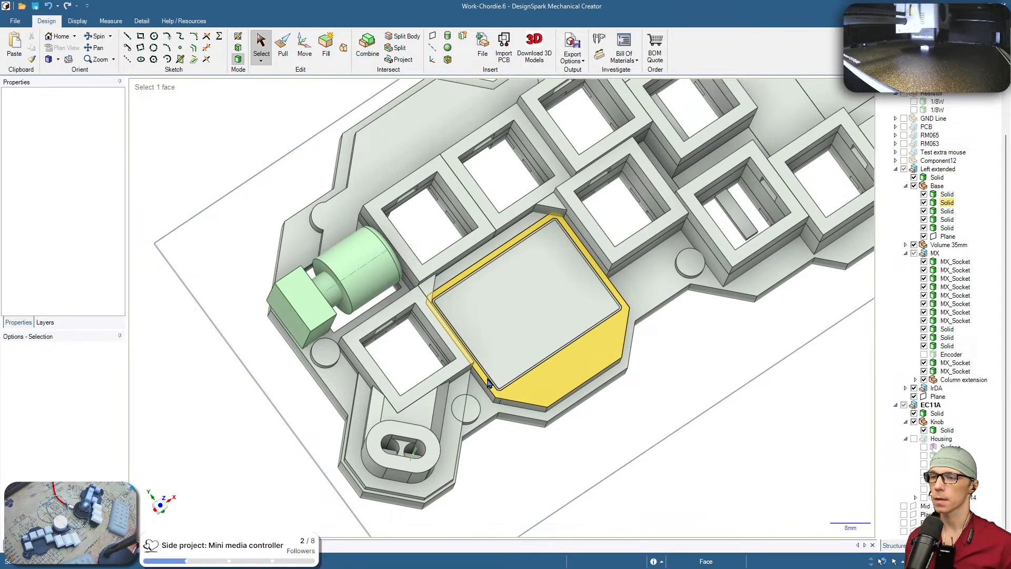
{"action": "middle_click_drag", "start_coordinate": [488, 419], "coordinate": [385, 197]}
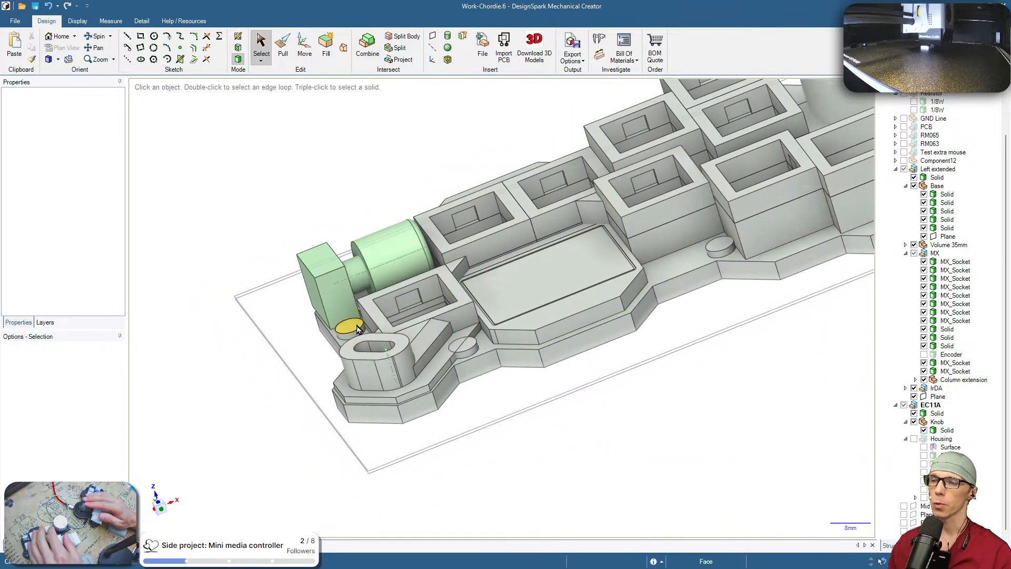
{"action": "triple_click", "coordinate": [336, 295]}
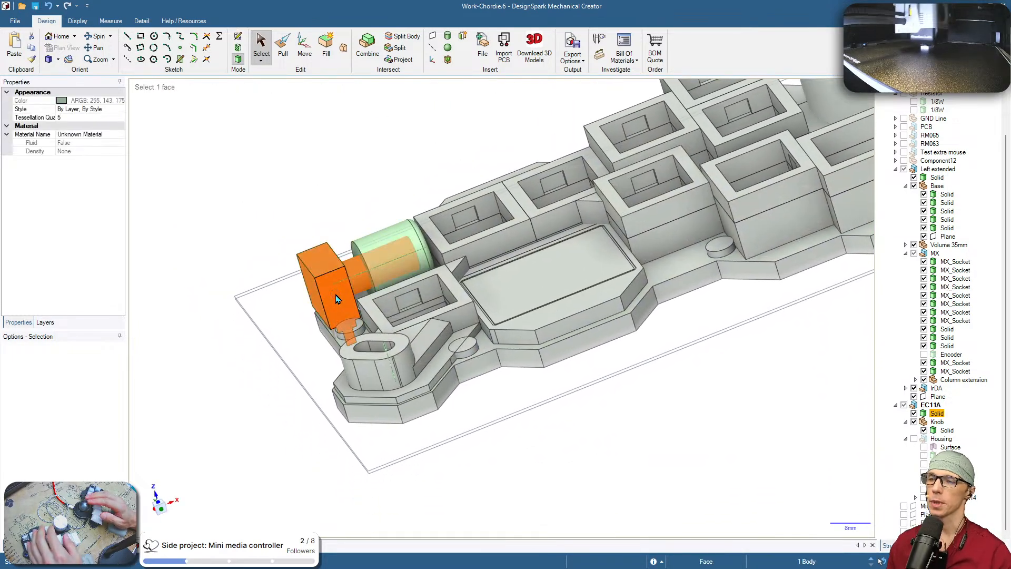
{"action": "left_click", "coordinate": [329, 179]}
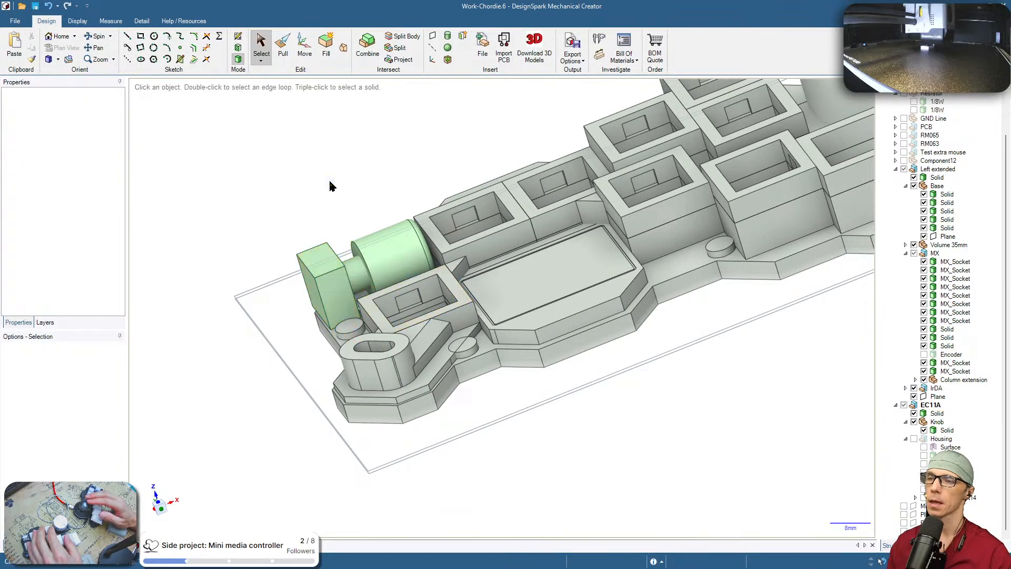
{"action": "double_click", "coordinate": [383, 250]}
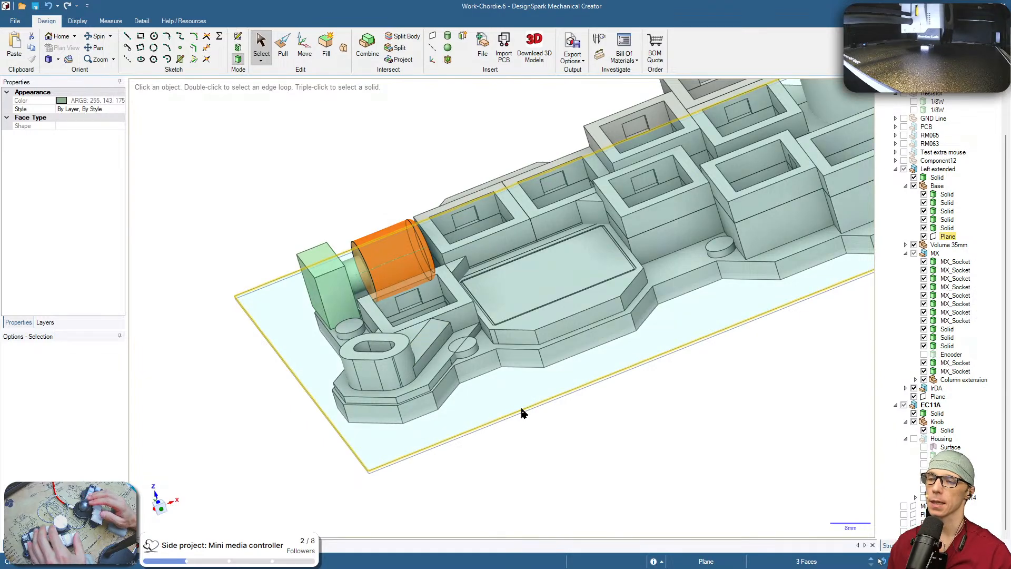
{"action": "middle_click_drag", "start_coordinate": [524, 413], "coordinate": [720, 222]}
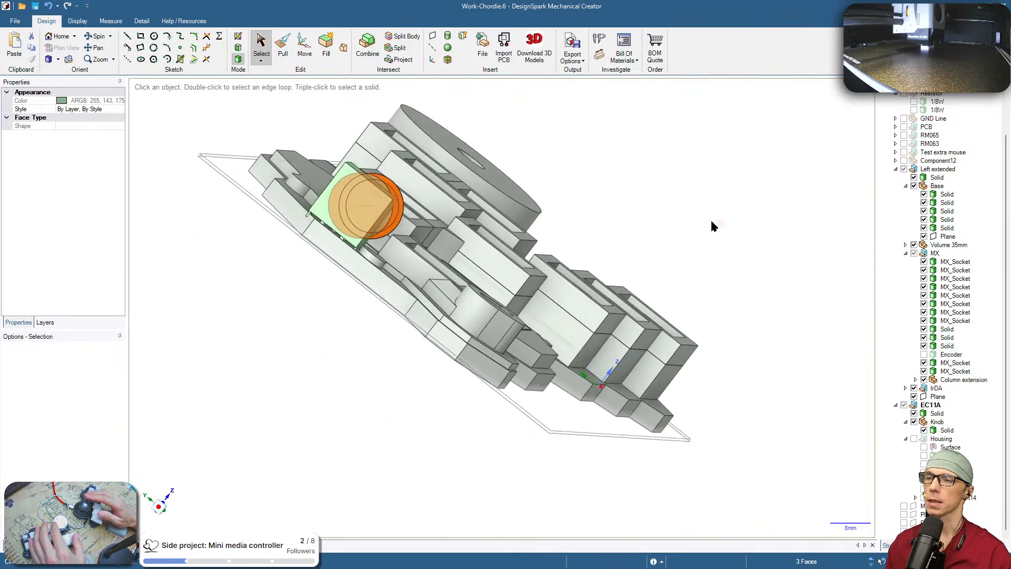
{"action": "left_click", "coordinate": [376, 193]}
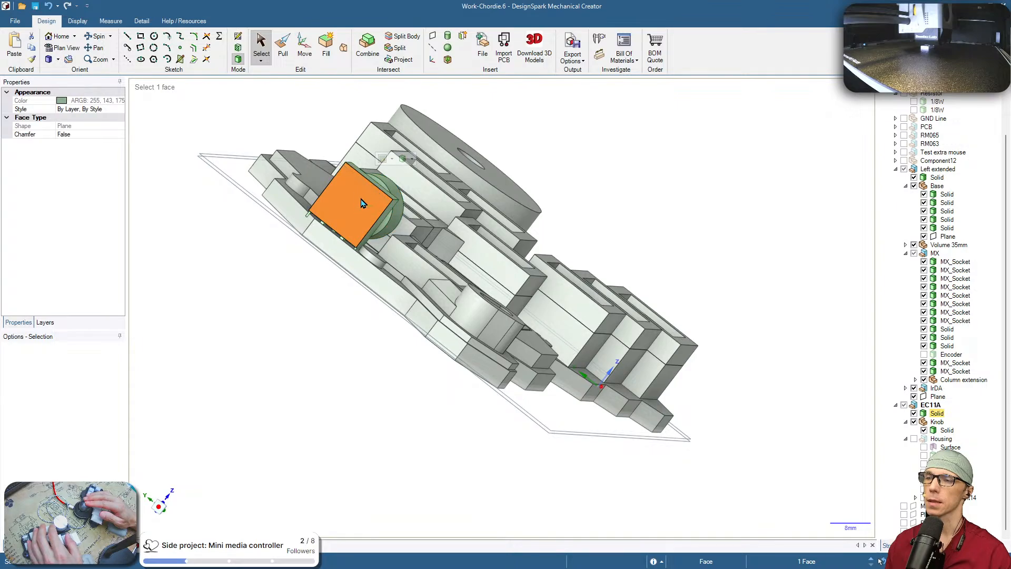
{"action": "middle_click_drag", "start_coordinate": [624, 184], "coordinate": [436, 267]}
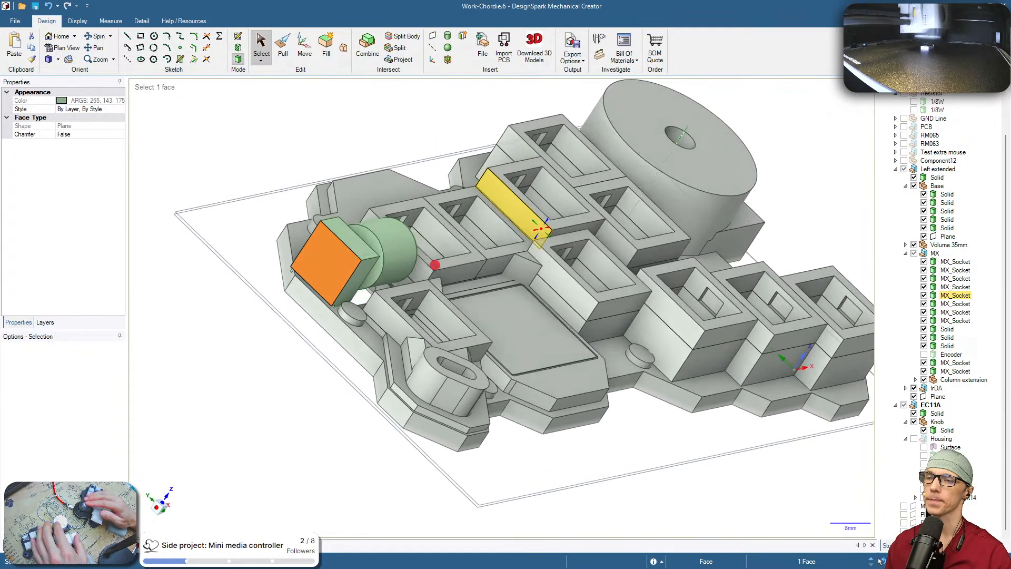
{"action": "middle_click_drag", "start_coordinate": [450, 309], "coordinate": [170, 353]}
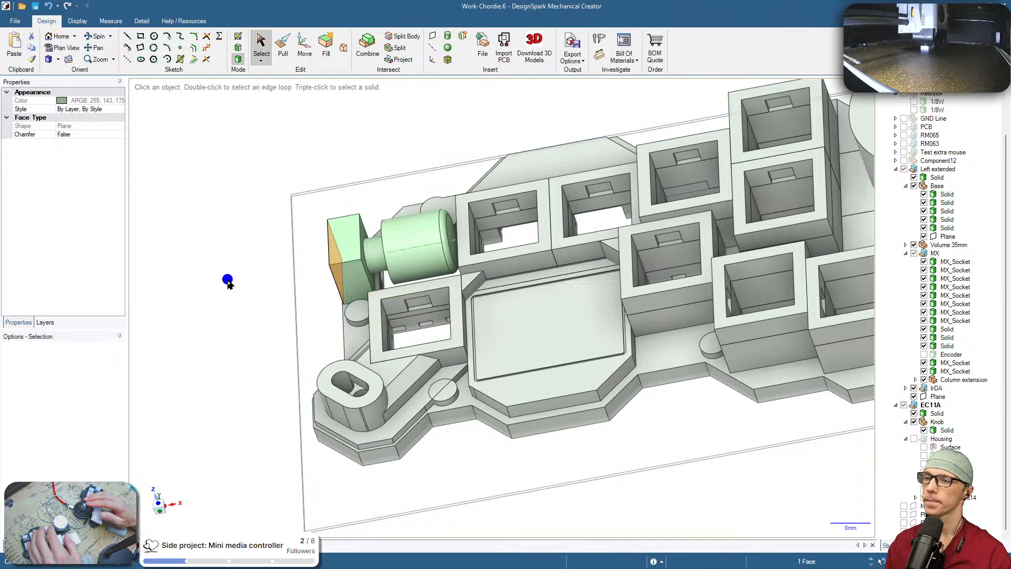
{"action": "left_click", "coordinate": [225, 283]}
{"action": "middle_click_drag", "start_coordinate": [224, 288], "coordinate": [491, 272]}
{"action": "middle_click_drag", "start_coordinate": [564, 406], "coordinate": [485, 331], "text": "shift"}
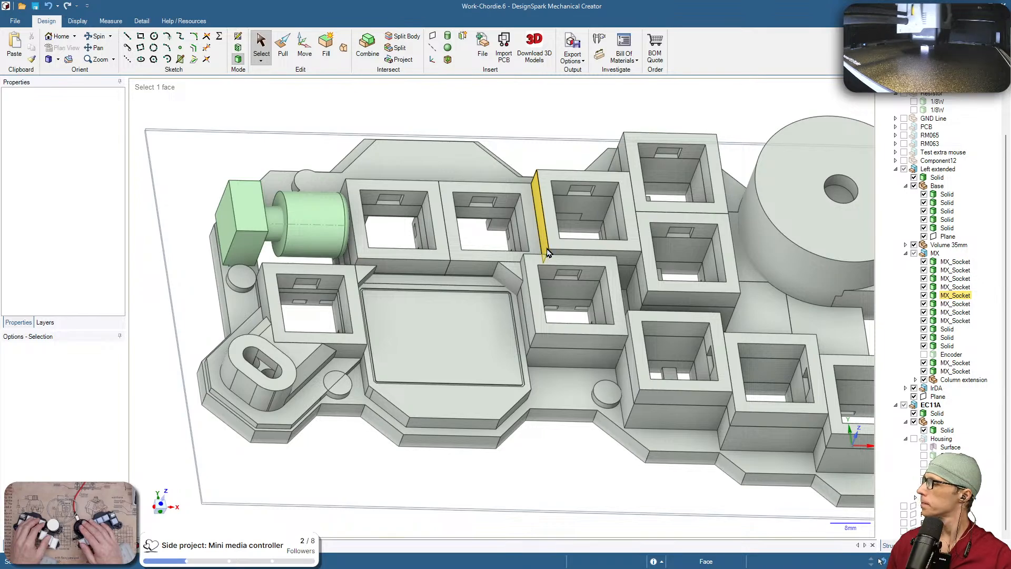
{"action": "scroll", "coordinate": [460, 245], "scroll_direction": "down", "scroll_amount": 1}
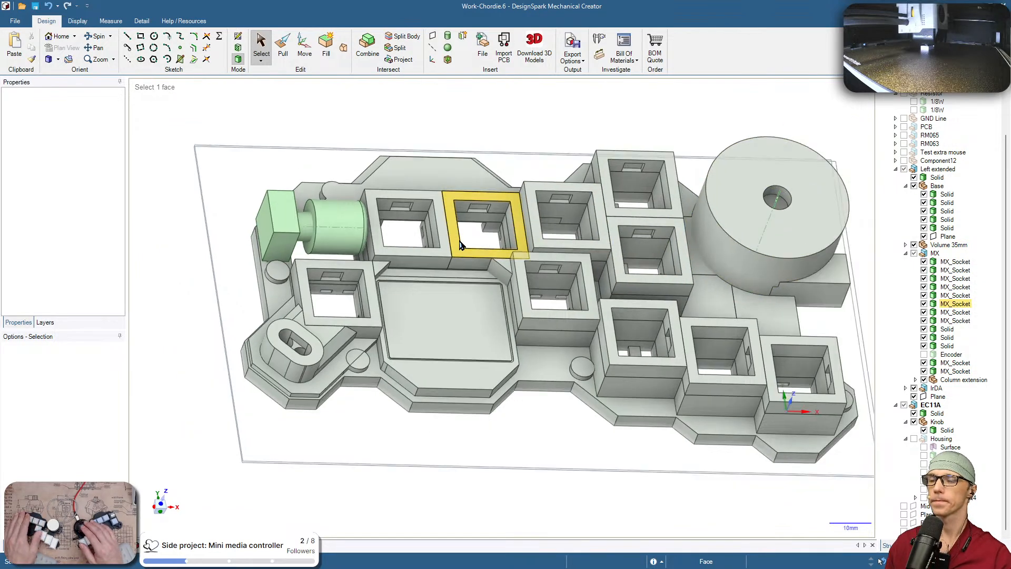
{"action": "mouse_move", "coordinate": [459, 368]}
{"action": "middle_mouse_down"}
{"action": "mouse_move", "coordinate": [451, 413]}
{"action": "mouse_move", "coordinate": [577, 433]}
{"action": "mouse_move", "coordinate": [591, 468]}
{"action": "mouse_move", "coordinate": [488, 176]}
{"action": "mouse_move", "coordinate": [463, 388]}
{"action": "mouse_move", "coordinate": [593, 222]}
{"action": "mouse_move", "coordinate": [512, 441]}
{"action": "mouse_move", "coordinate": [528, 433]}
{"action": "mouse_move", "coordinate": [496, 346]}
{"action": "mouse_move", "coordinate": [451, 408]}
{"action": "mouse_move", "coordinate": [559, 408]}
{"action": "mouse_move", "coordinate": [522, 399]}
{"action": "middle_mouse_up"}
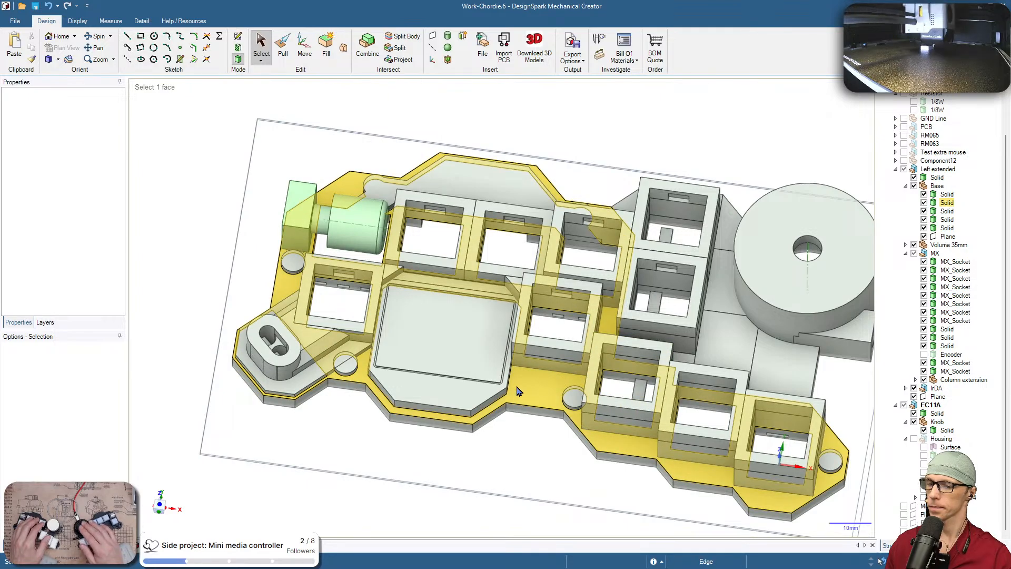
{"action": "middle_click_drag", "start_coordinate": [621, 426], "coordinate": [553, 426], "text": "shift"}
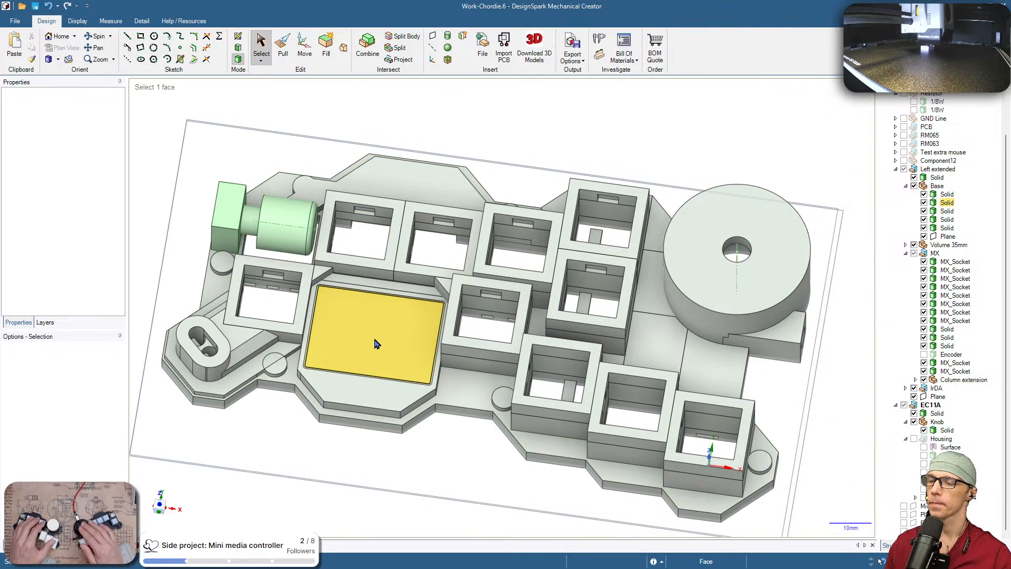
{"action": "middle_click_drag", "start_coordinate": [375, 340], "coordinate": [375, 345]}
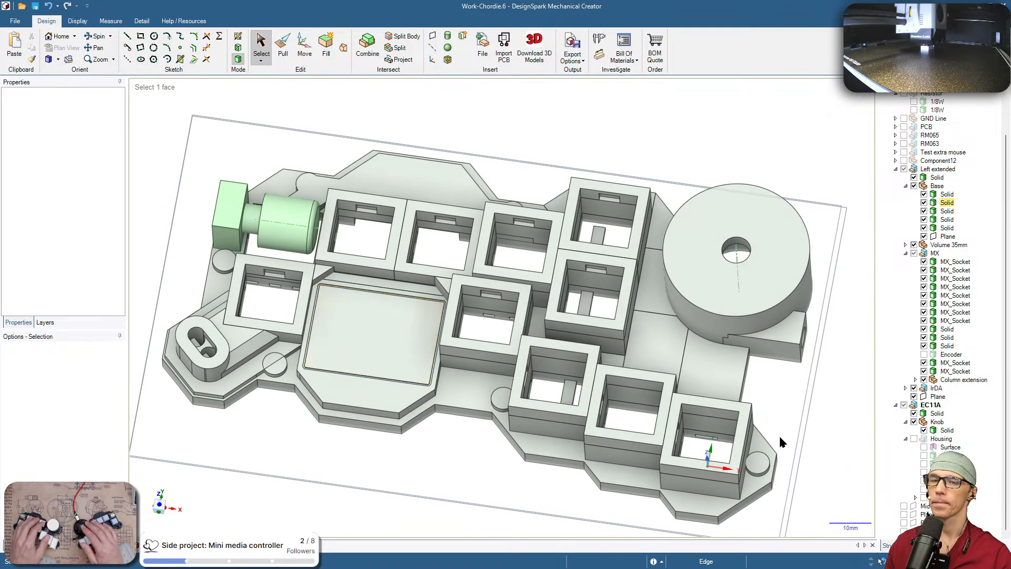
Show the EC11A component's Housing around the encoder in the assembly
{"action": "left_click", "coordinate": [914, 438]}
{"action": "middle_click_drag", "start_coordinate": [248, 232], "coordinate": [308, 256], "text": "shift"}
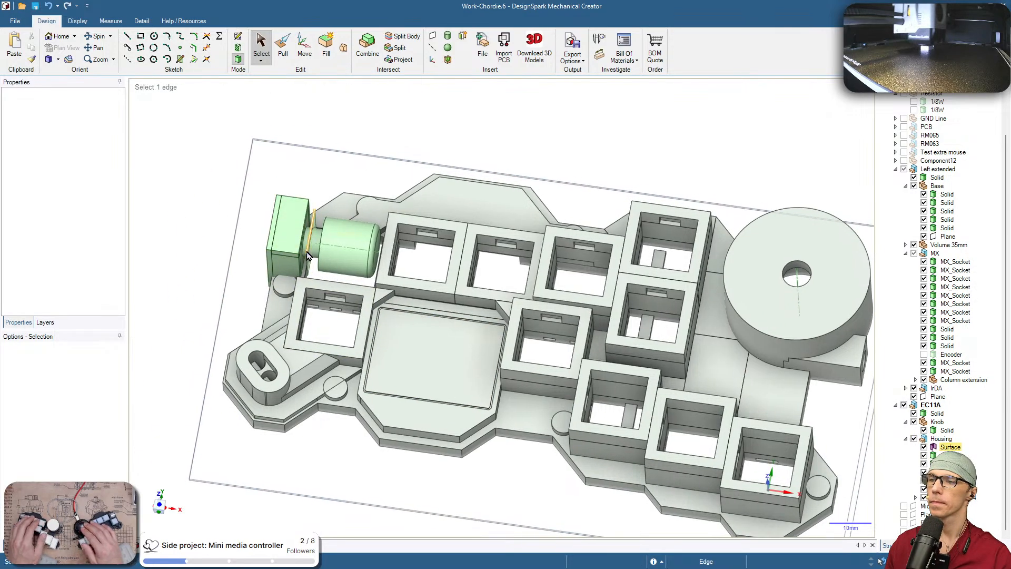
{"action": "scroll", "coordinate": [307, 253], "scroll_direction": "up", "scroll_amount": 3}
Examine from below and from the side how the encoder housing meets the edge of the base plate
{"action": "middle_click_drag", "start_coordinate": [395, 380], "coordinate": [627, 277]}
{"action": "middle_click_drag", "start_coordinate": [517, 284], "coordinate": [616, 136]}
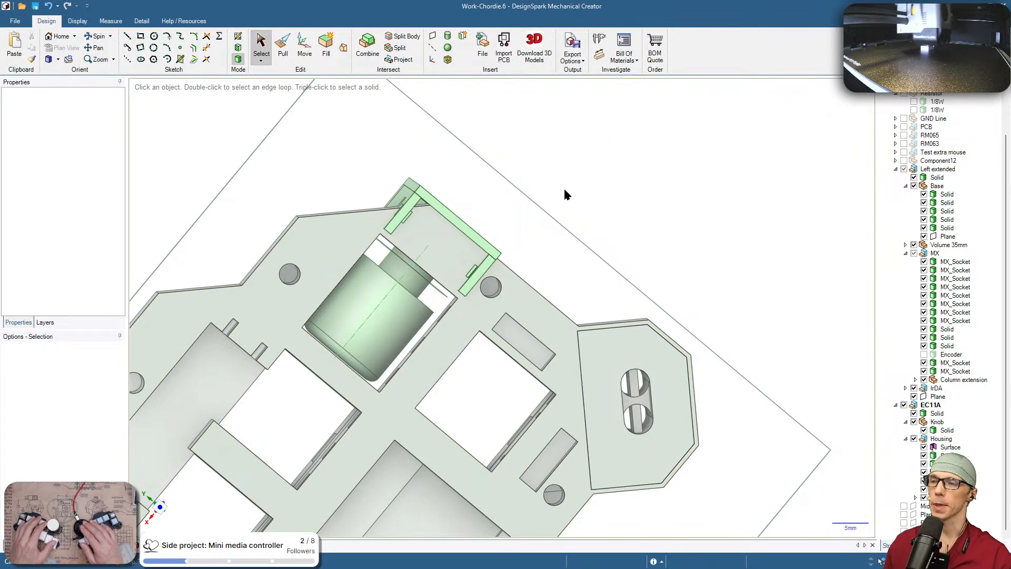
{"action": "middle_click_drag", "start_coordinate": [566, 194], "coordinate": [593, 361]}
{"action": "middle_click_drag", "start_coordinate": [537, 236], "coordinate": [587, 334]}
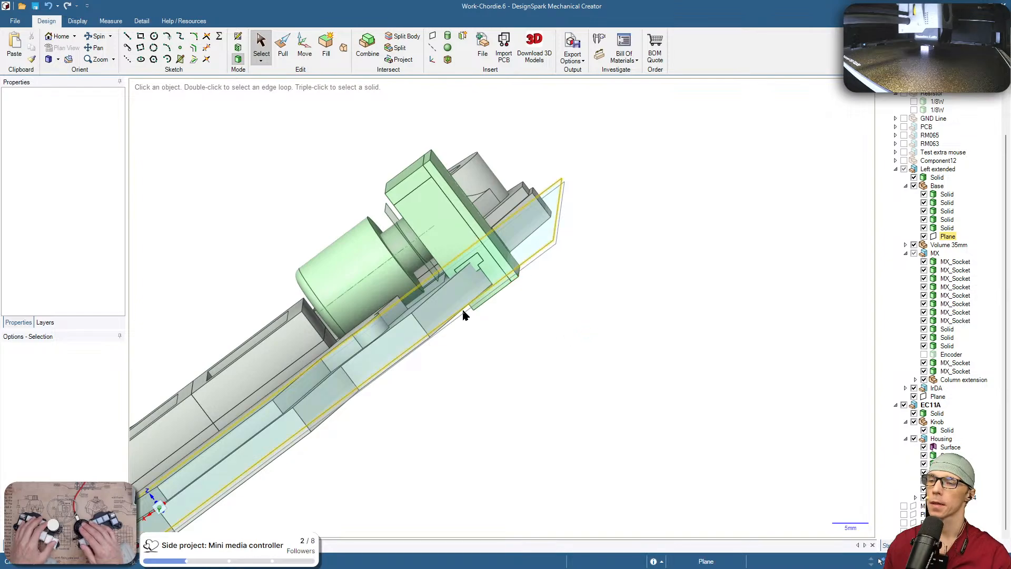
{"action": "middle_click_drag", "start_coordinate": [463, 315], "coordinate": [494, 296]}
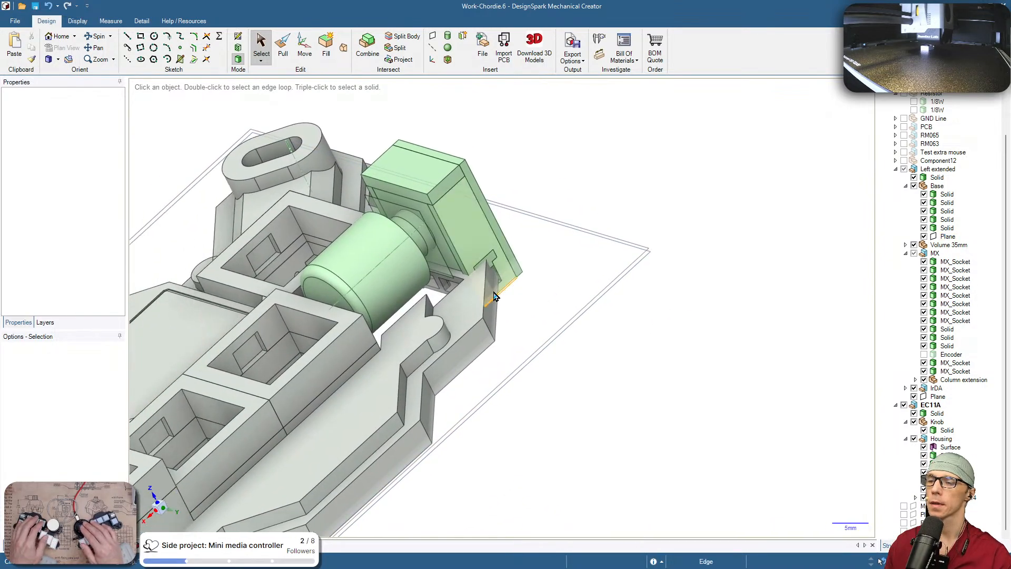
{"action": "scroll", "coordinate": [494, 294], "scroll_direction": "up", "scroll_amount": 3}
{"action": "middle_click_drag", "start_coordinate": [507, 337], "coordinate": [500, 340]}
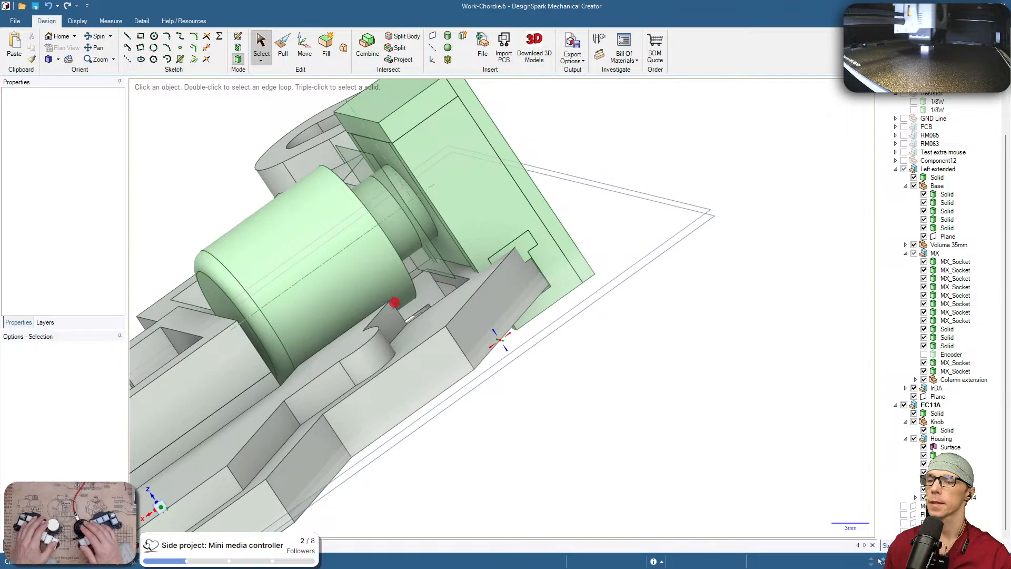
{"action": "middle_click_drag", "start_coordinate": [499, 339], "coordinate": [501, 340]}
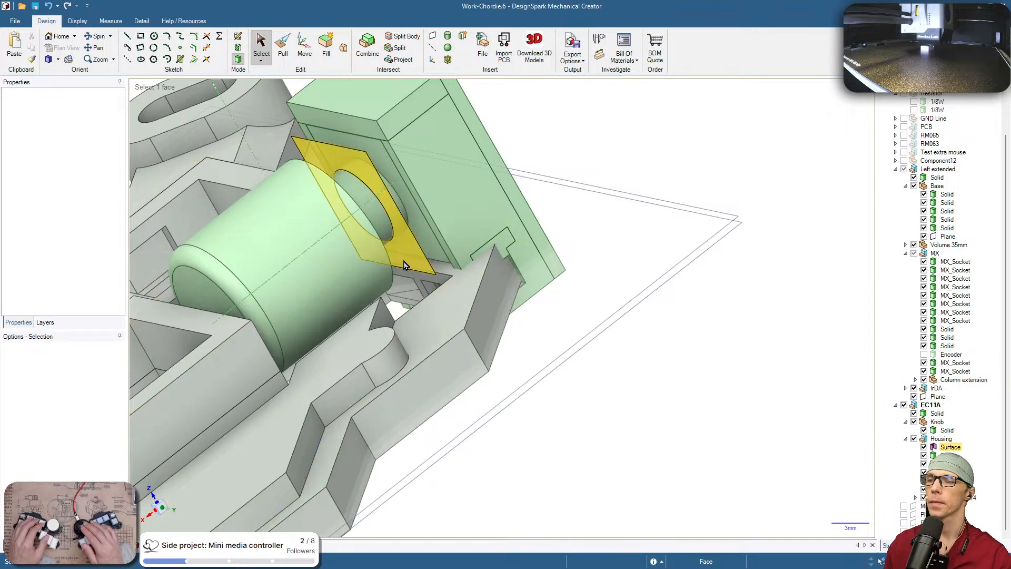
{"action": "left_click", "coordinate": [401, 246]}
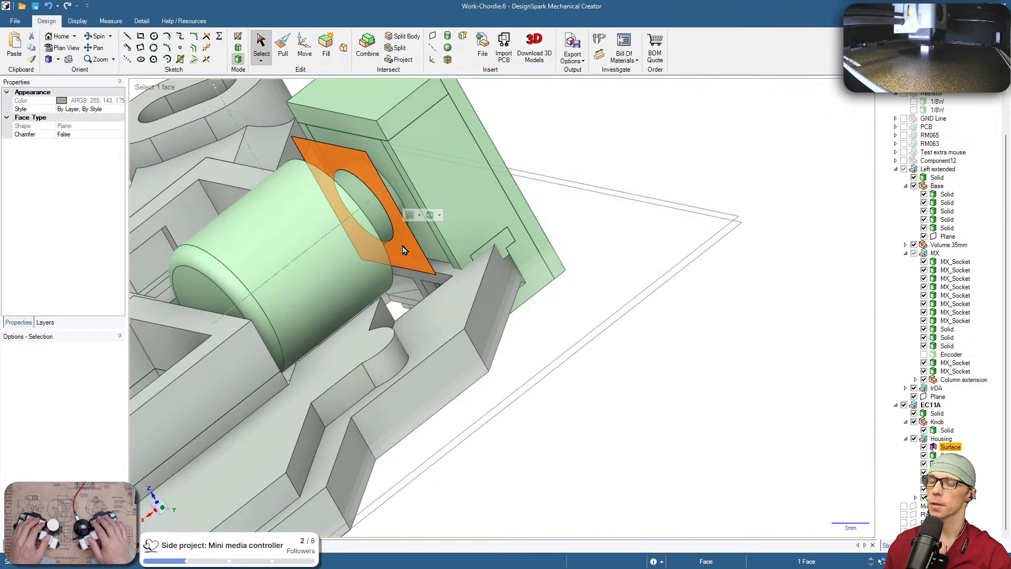
{"action": "key", "text": "k"}
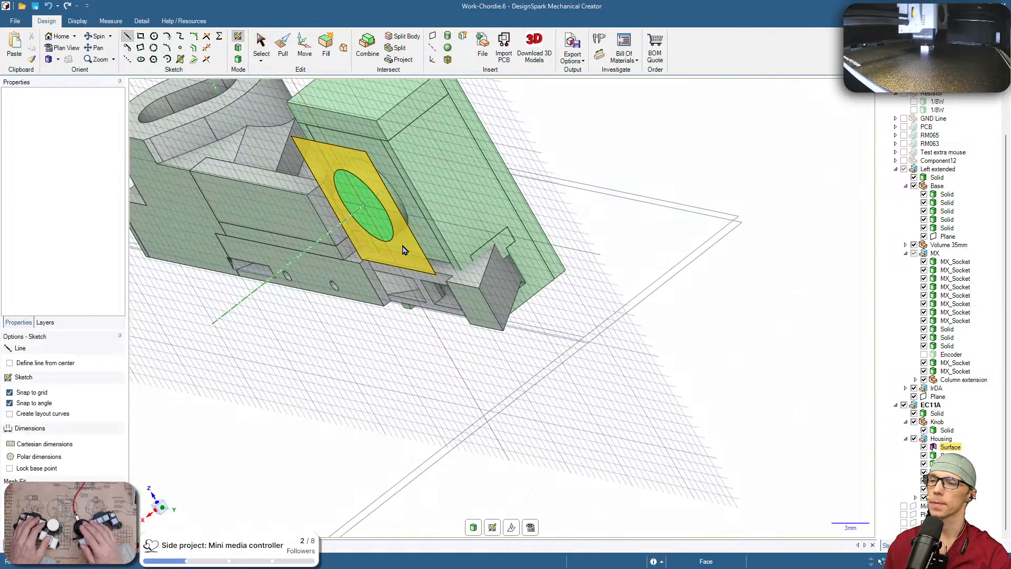
{"action": "key", "text": "v"}
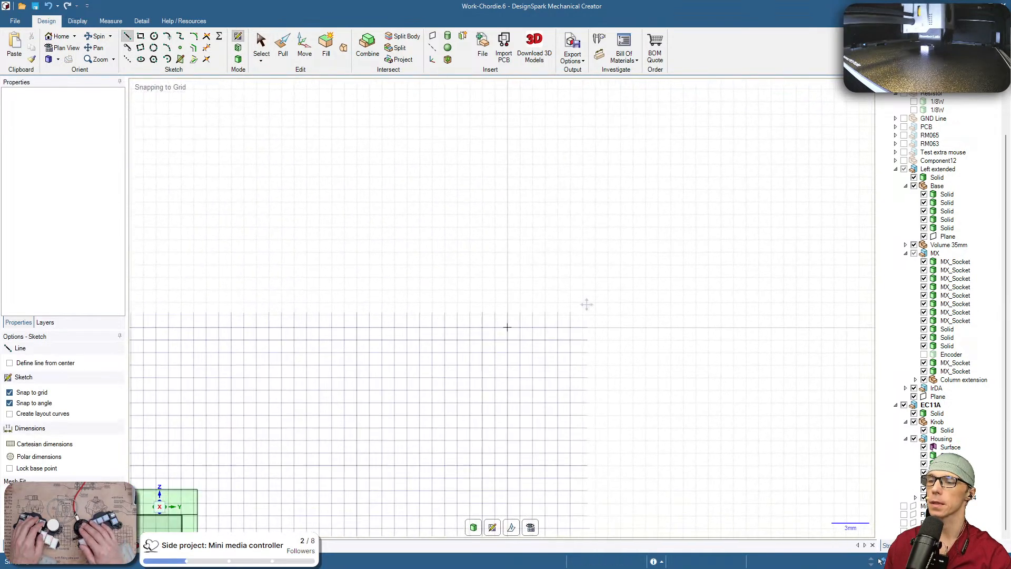
{"action": "scroll", "coordinate": [480, 431], "scroll_direction": "up", "scroll_amount": 4}
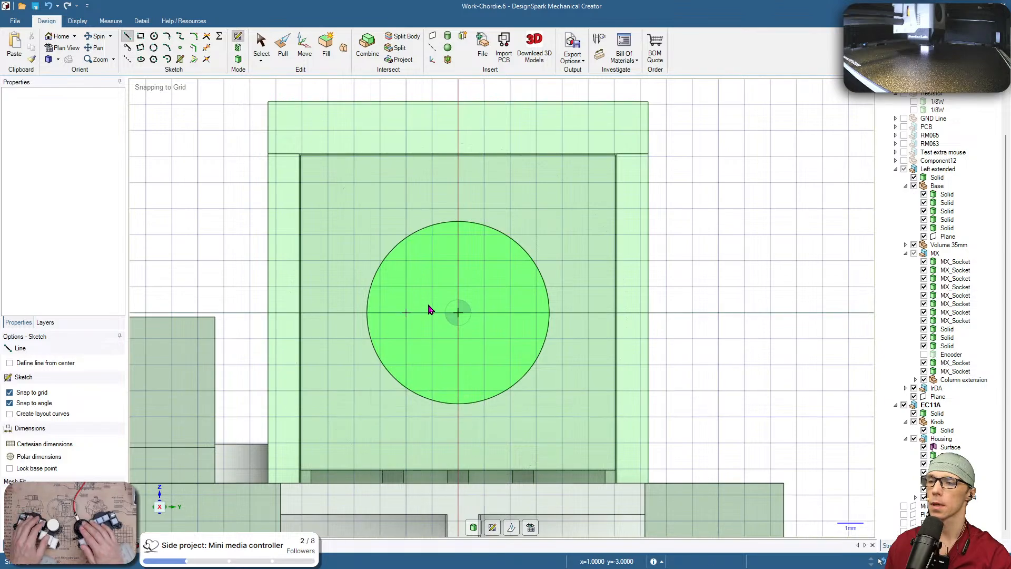
{"action": "key", "text": "s"}
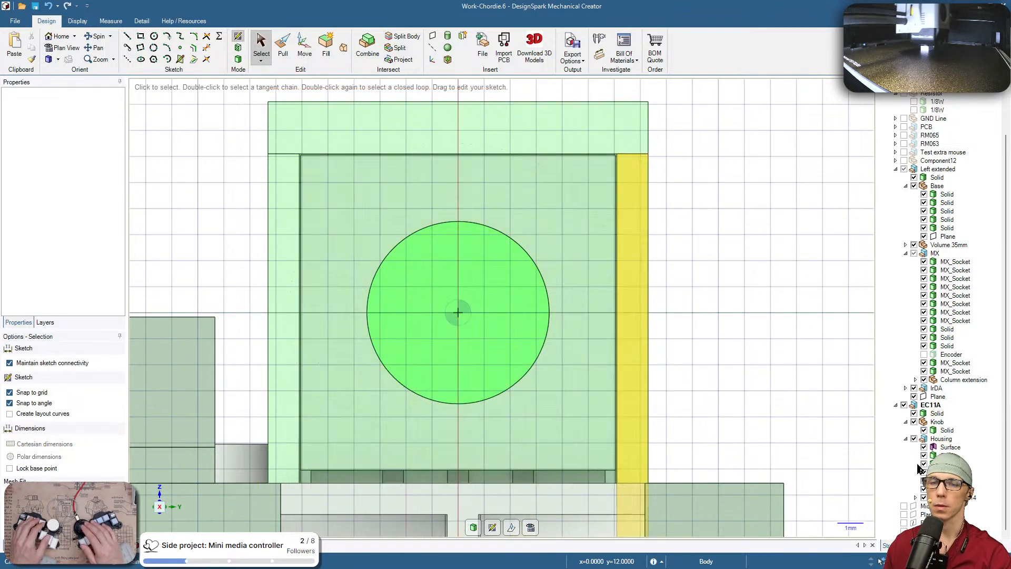
Hide the EC11A's Knob and the whole Left extended assembly, keeping the encoder solid and its Housing shown
{"action": "left_click", "coordinate": [915, 422]}
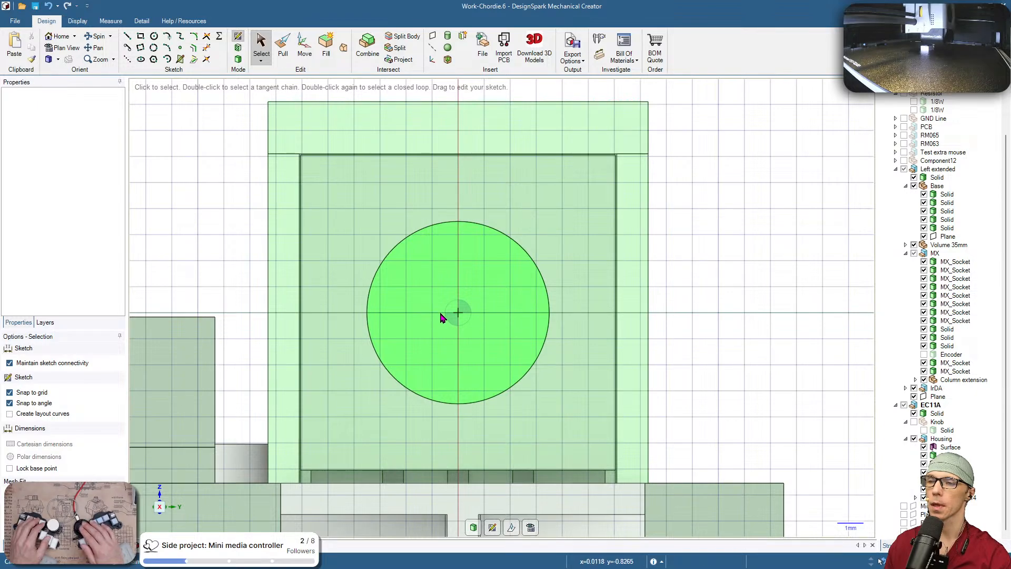
{"action": "key", "text": "d"}
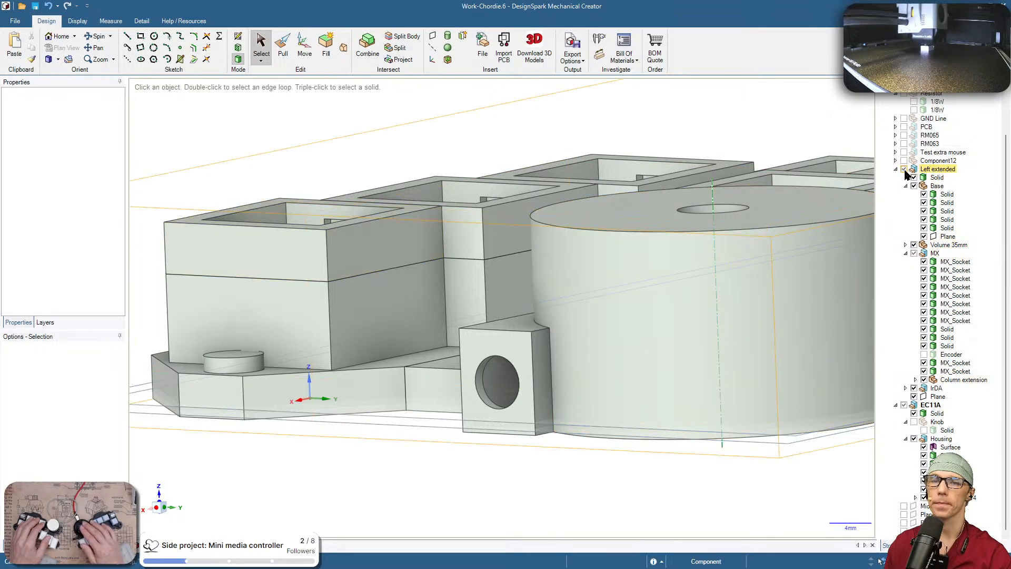
{"action": "left_click", "coordinate": [904, 169]}
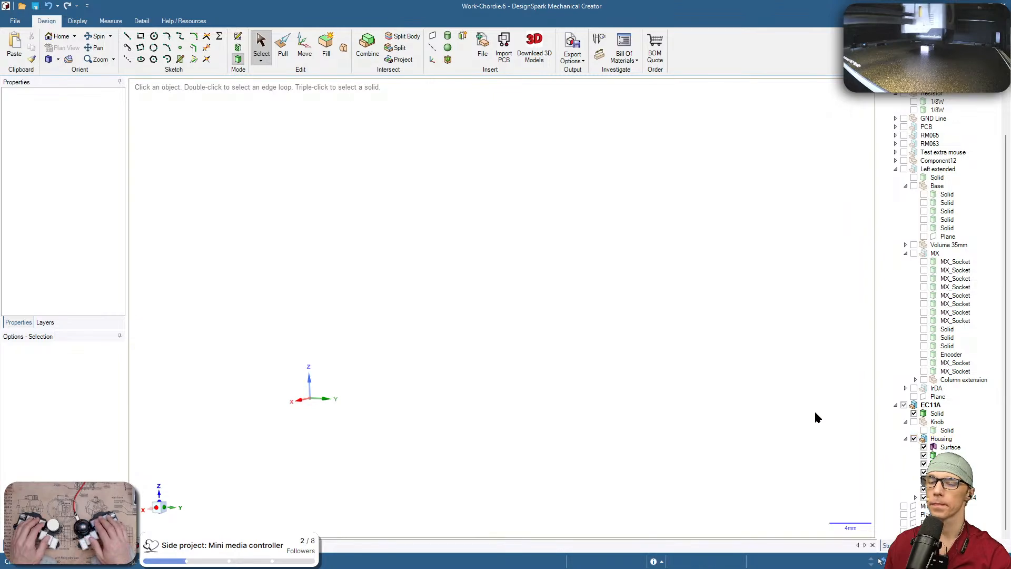
{"action": "key", "text": "z"}
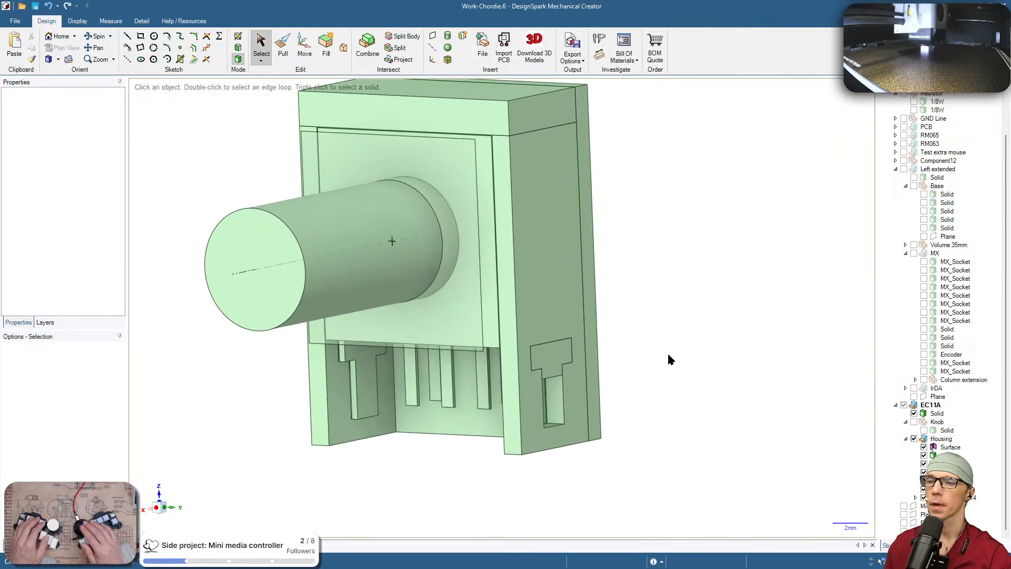
Sketch a closed 12.1 × 6.05 mm rectangle over the lower half of the Housing's square front surface and convert it to a surface
{"action": "left_click", "coordinate": [464, 305]}
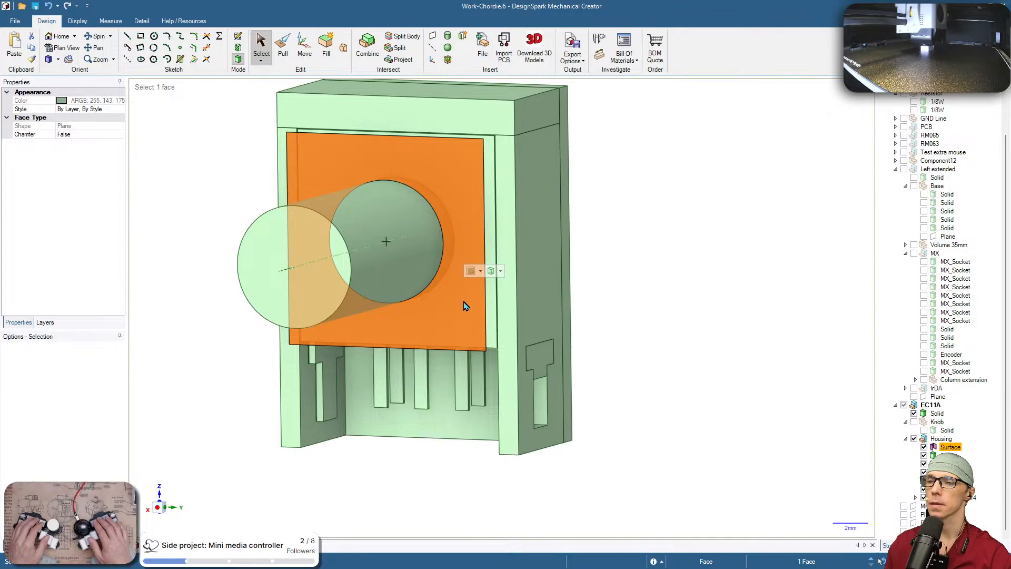
{"action": "key", "text": "l"}
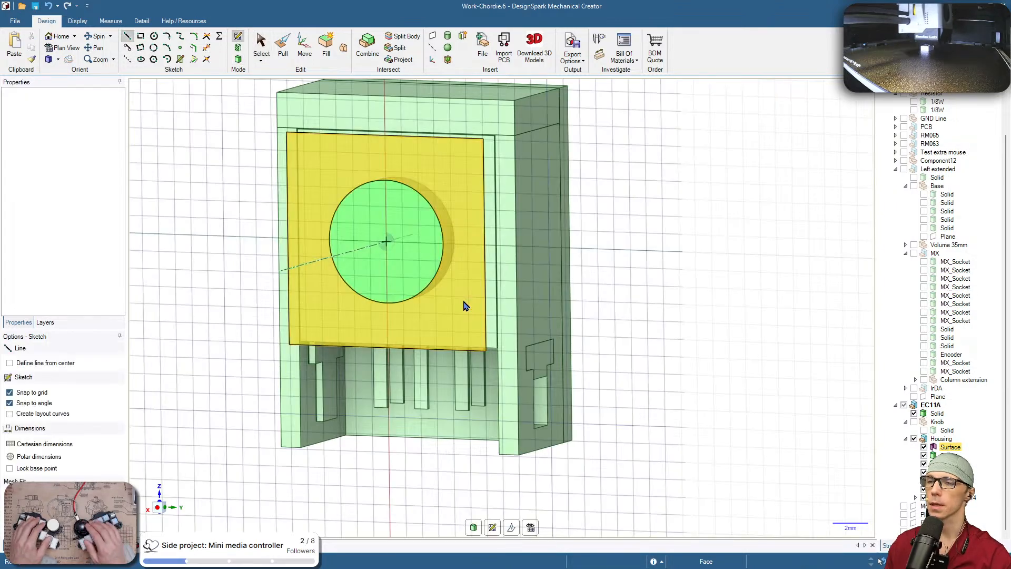
{"action": "left_click", "coordinate": [289, 239]}
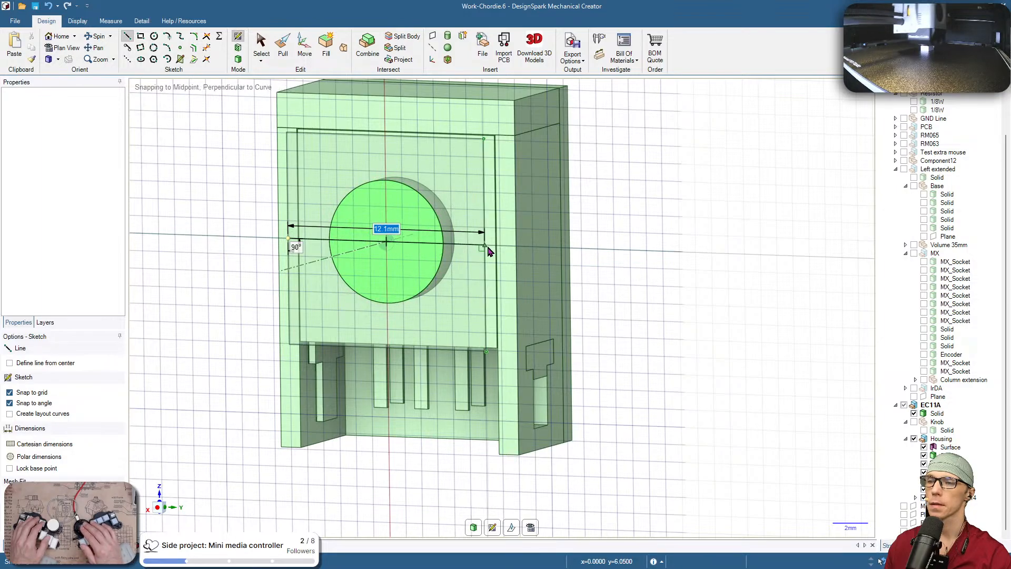
{"action": "left_click", "coordinate": [485, 246]}
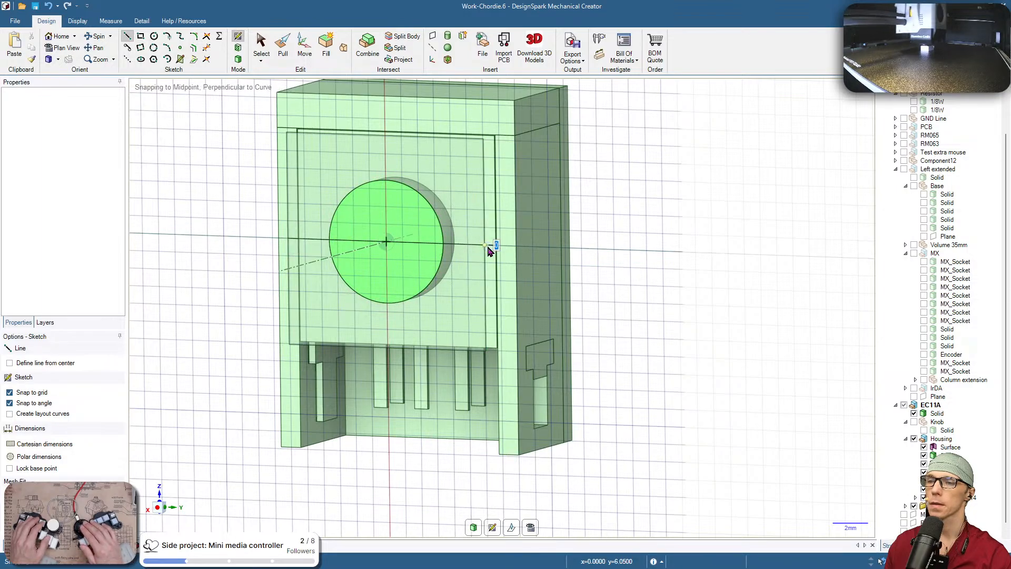
{"action": "left_click", "coordinate": [485, 351]}
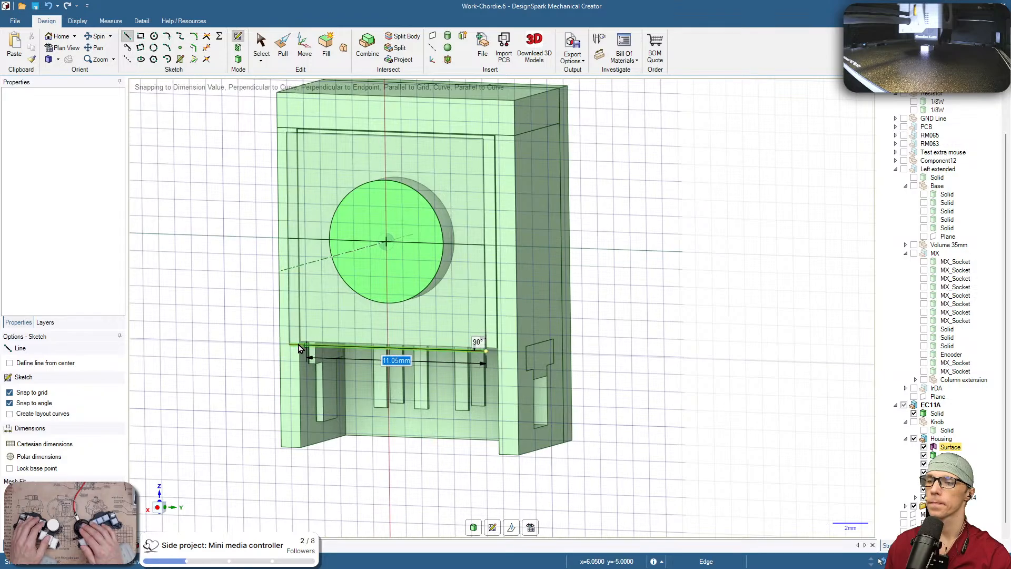
{"action": "left_click", "coordinate": [296, 347]}
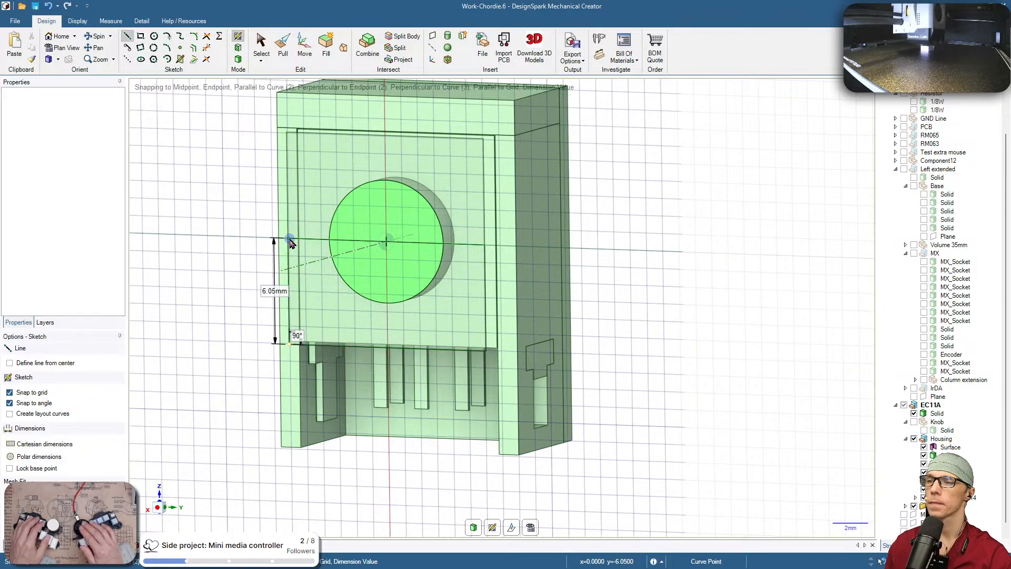
{"action": "key", "text": "d"}
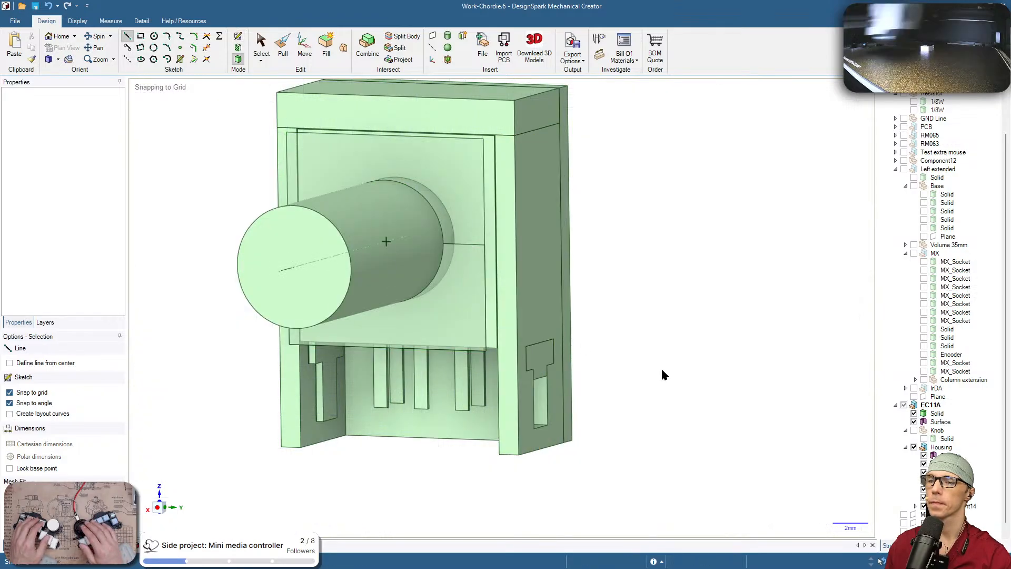
{"action": "key", "text": "s"}
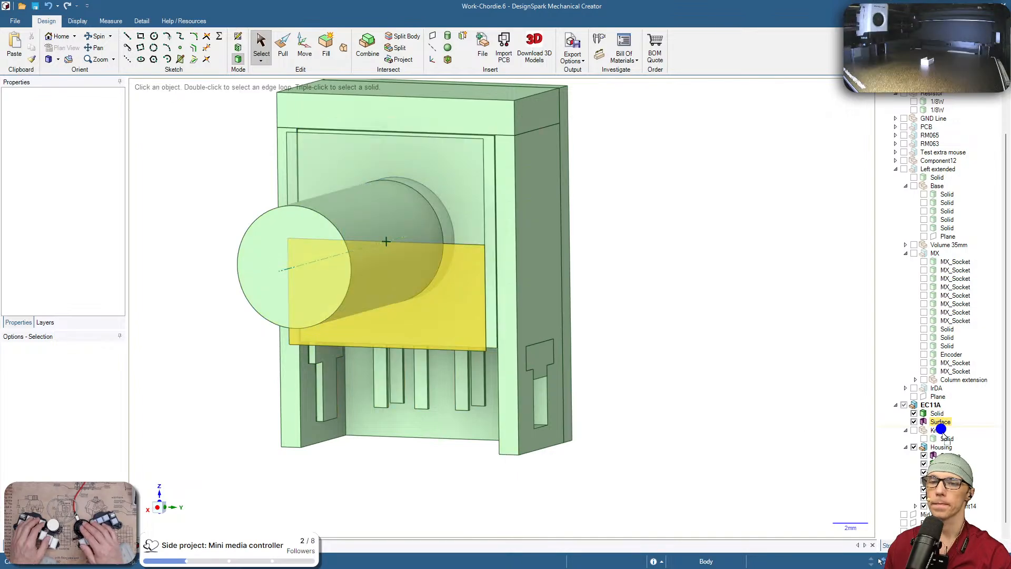
Move the new half surface into the Housing component and hide the Housing's original square Surface
{"action": "left_click_drag", "start_coordinate": [943, 432], "coordinate": [942, 446]}
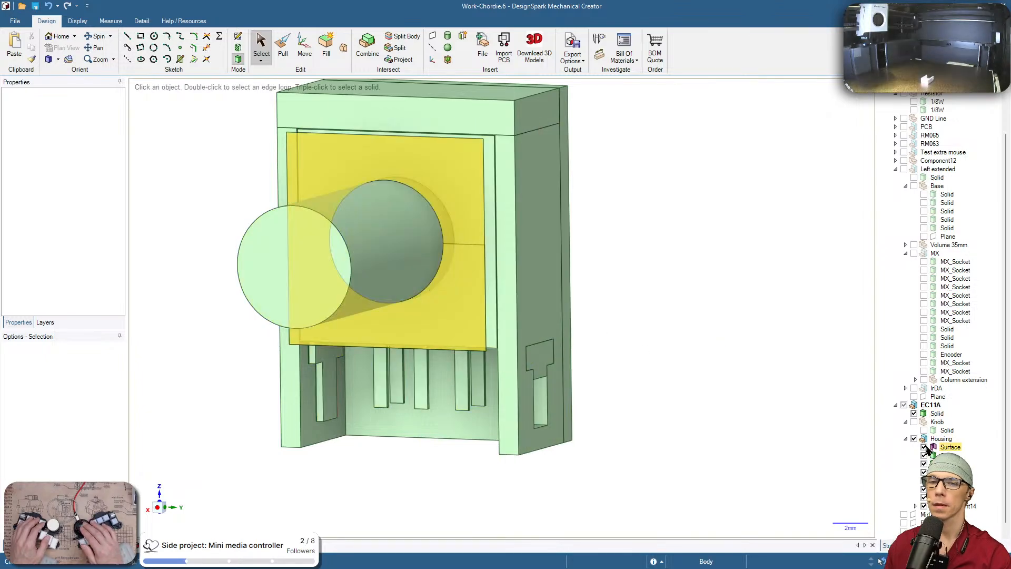
{"action": "left_click", "coordinate": [924, 447]}
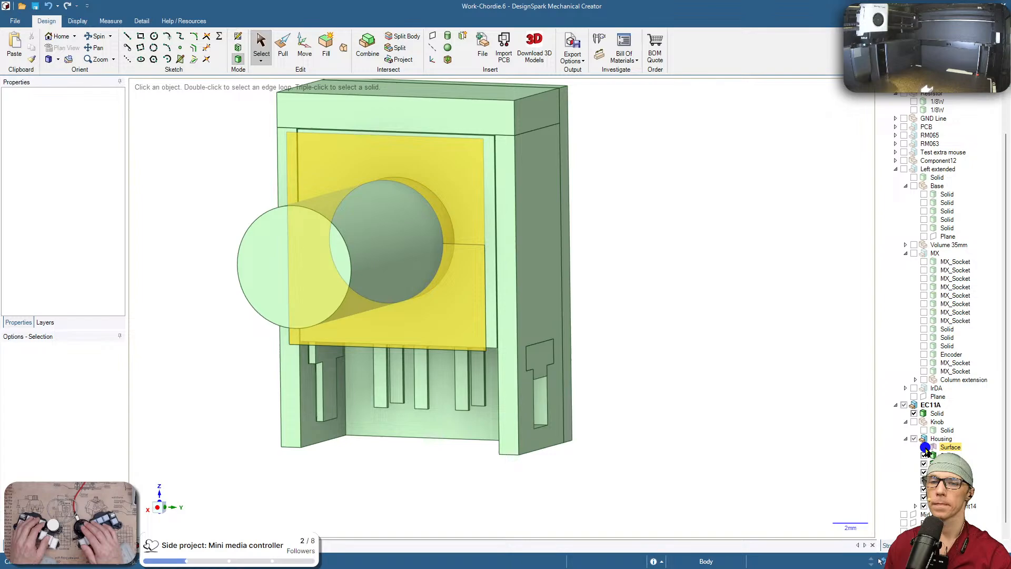
{"action": "left_click", "coordinate": [461, 300]}
{"action": "left_click", "coordinate": [764, 336]}
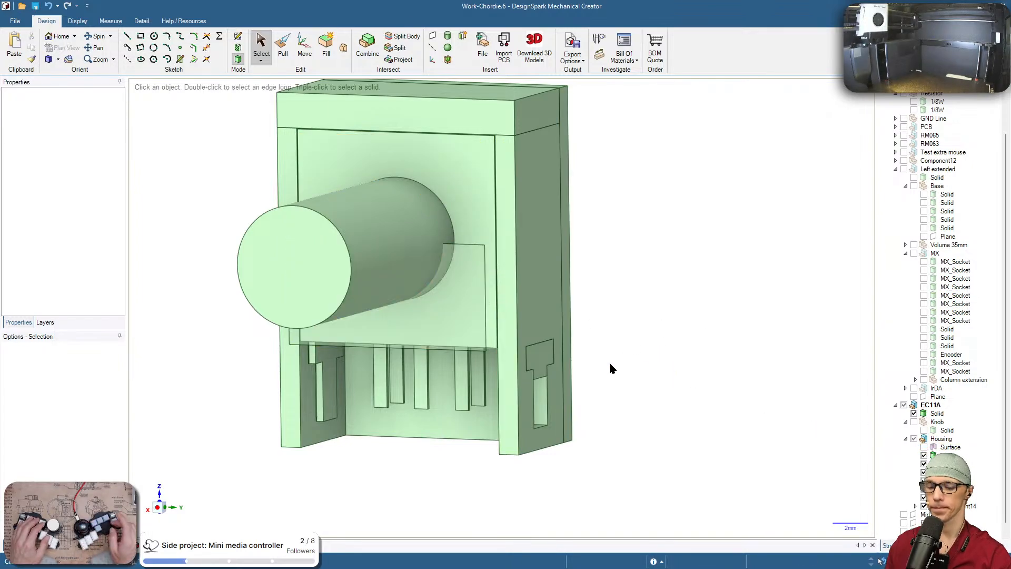
Try to project the encoder shaft's circular edge onto the half surface's sketch plane, viewed straight on, and return to solid editing
{"action": "left_click", "coordinate": [472, 323]}
{"action": "key", "text": "l"}
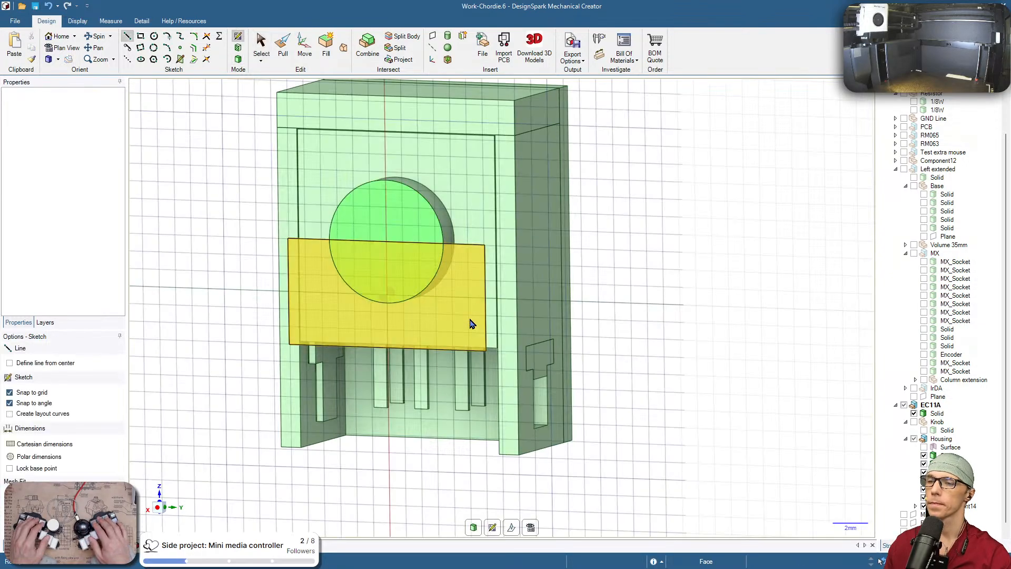
{"action": "key", "text": "v"}
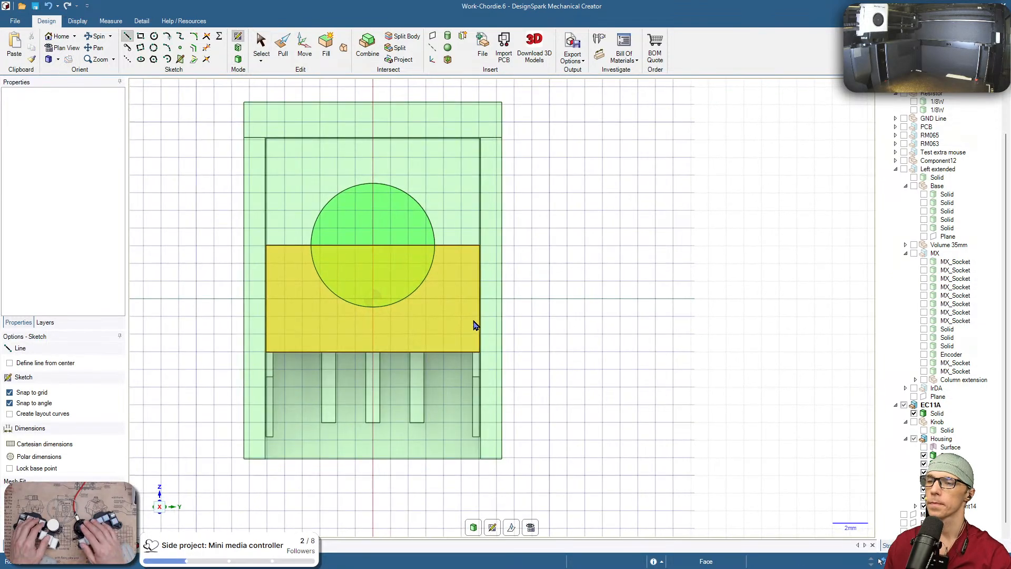
{"action": "left_click", "coordinate": [194, 60]}
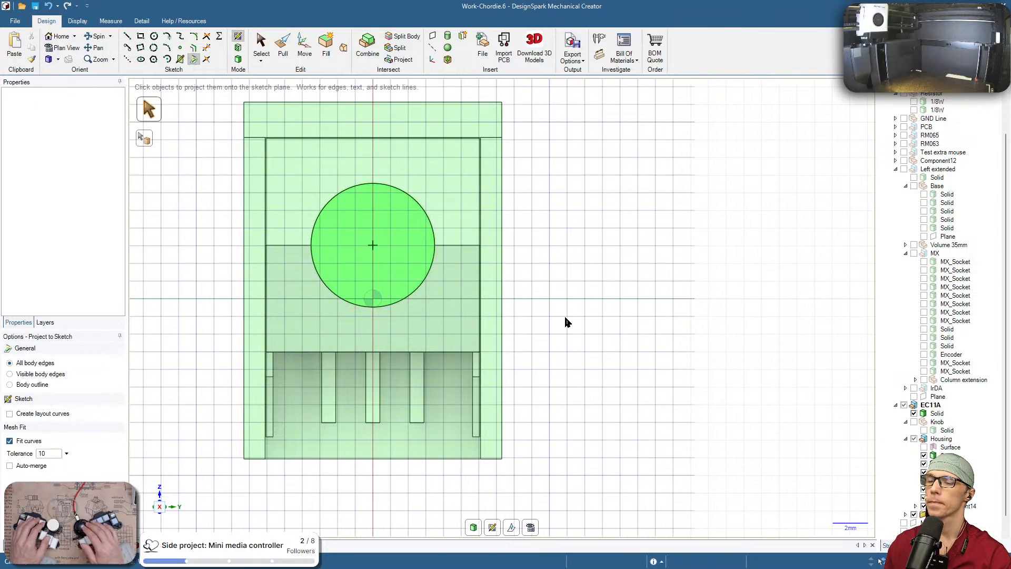
{"action": "key", "text": "p"}
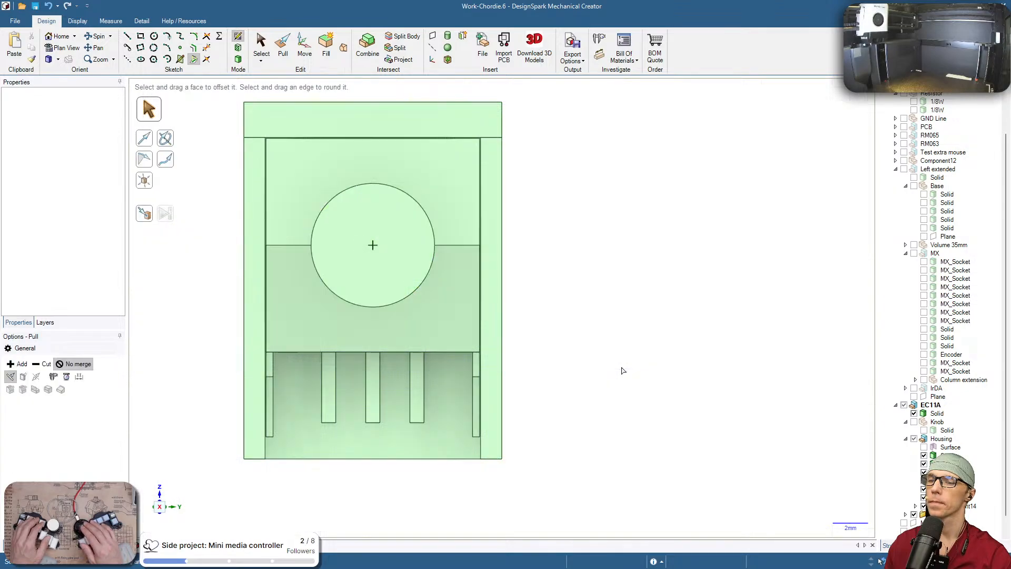
{"action": "left_click", "coordinate": [456, 272]}
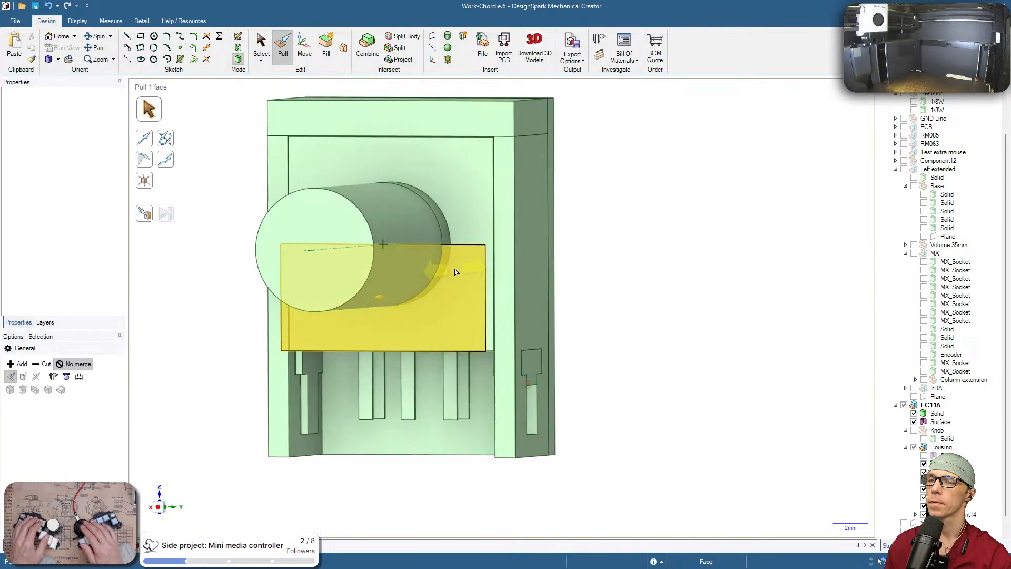
Hide all of the EC11A component except the Housing's original square Surface with the round hole
{"action": "key", "text": "Escape"}
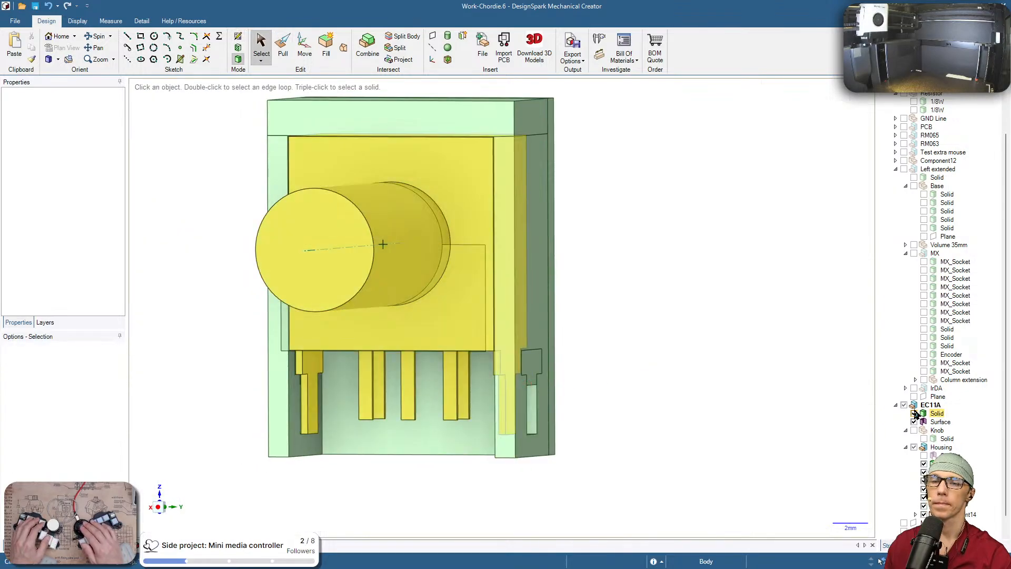
{"action": "left_click", "coordinate": [904, 405]}
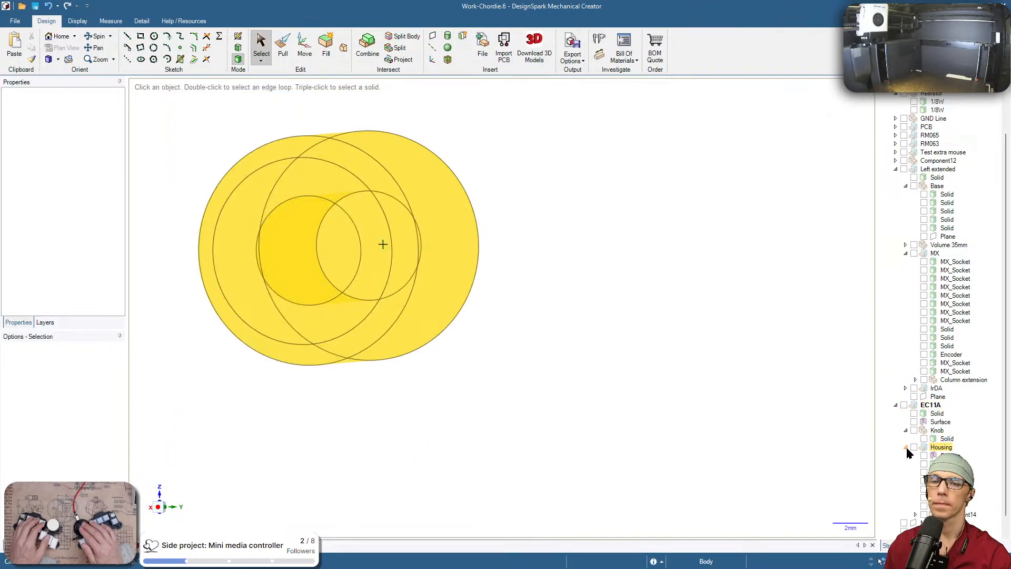
{"action": "left_click", "coordinate": [925, 456]}
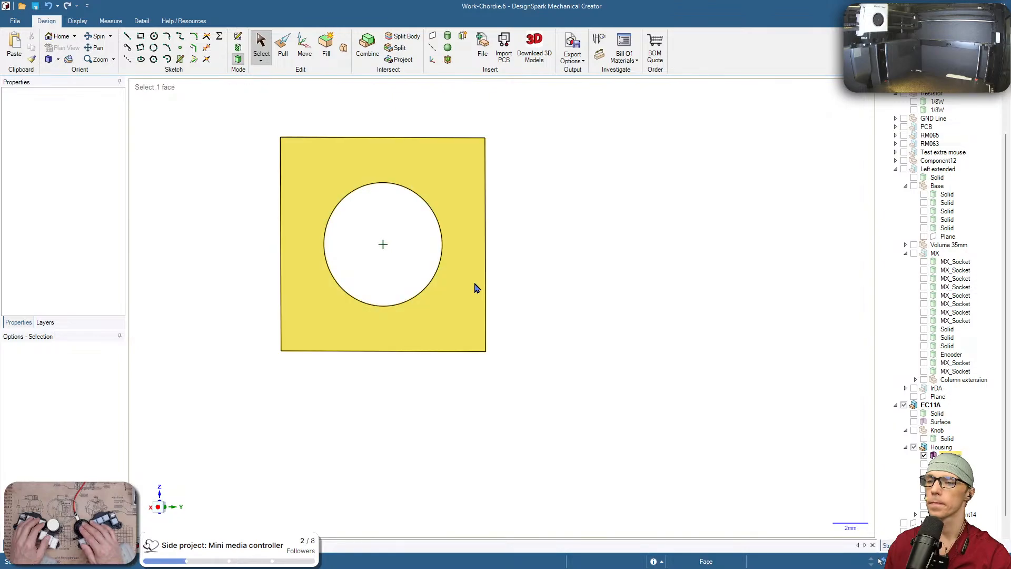
Sketch two horizontal lines on the square surface, joining the round hole to the midpoints of both side edges
{"action": "key", "text": "l"}
{"action": "left_click", "coordinate": [452, 311]}
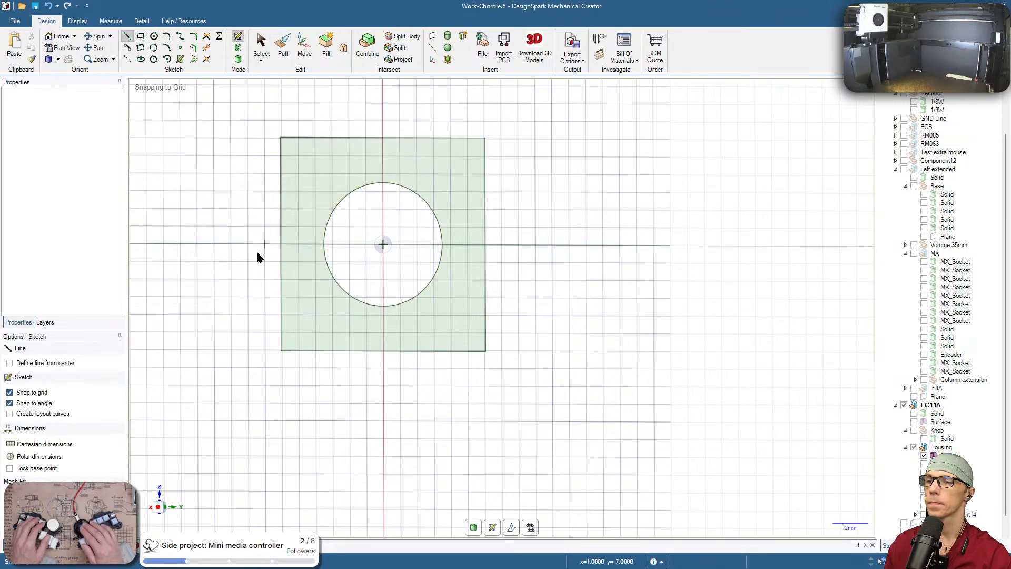
{"action": "left_click", "coordinate": [280, 244]}
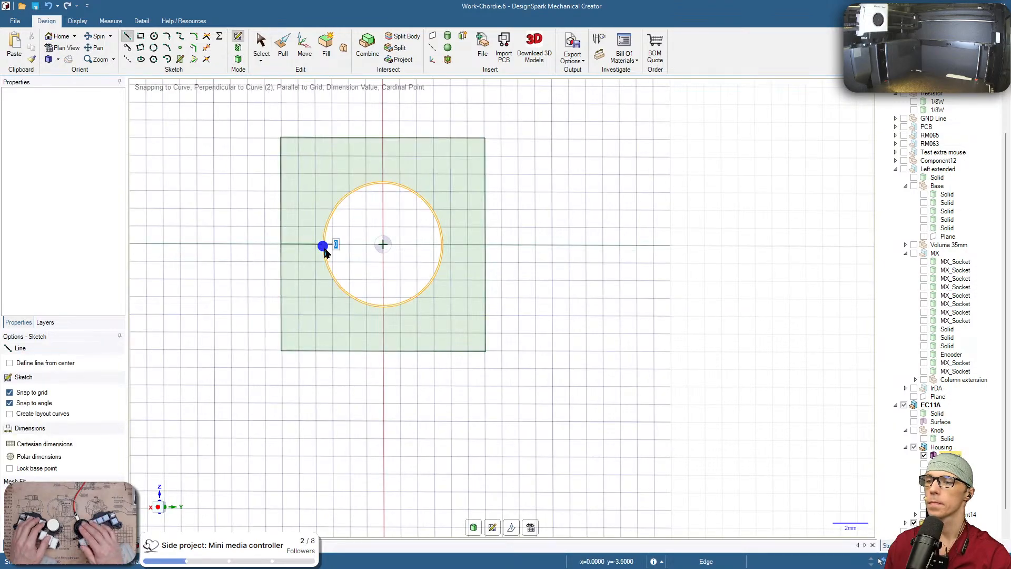
{"action": "left_click", "coordinate": [325, 244]}
{"action": "key", "text": "Escape"}
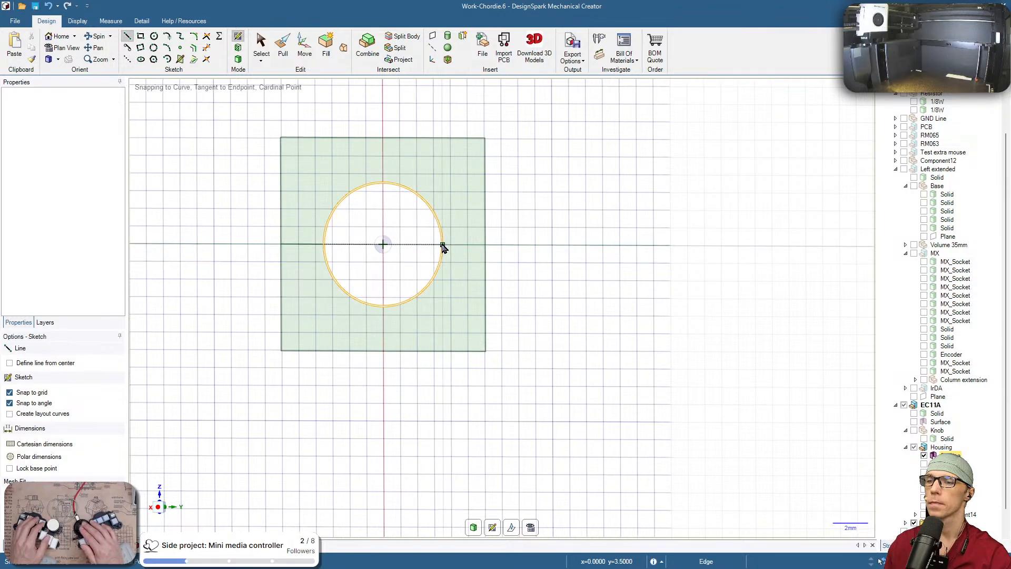
{"action": "left_click", "coordinate": [442, 244]}
{"action": "left_click", "coordinate": [485, 245]}
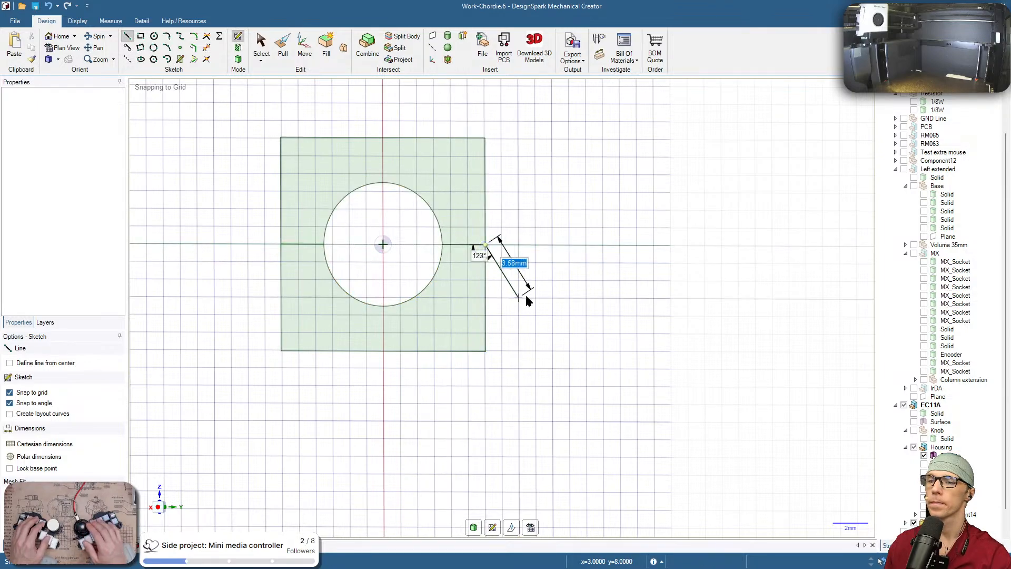
{"action": "key", "text": "Escape"}
{"action": "key", "text": "d"}
{"action": "middle_click_drag", "start_coordinate": [499, 336], "coordinate": [456, 311]}
{"action": "key", "text": "Escape"}
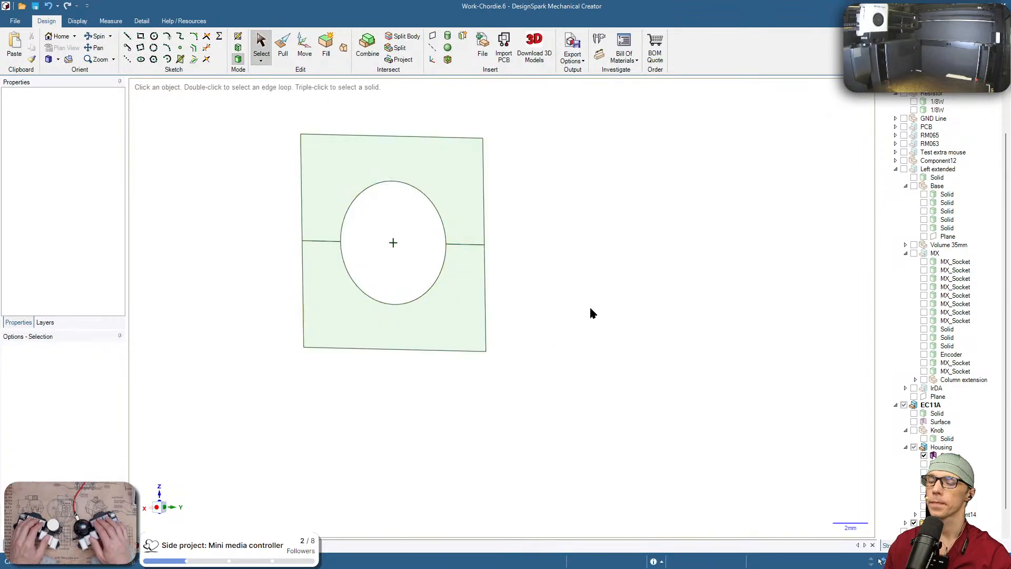
Trace the square's lower half with sketch lines from one side midpoint around both bottom corners to the opposite midpoint
{"action": "key", "text": "l"}
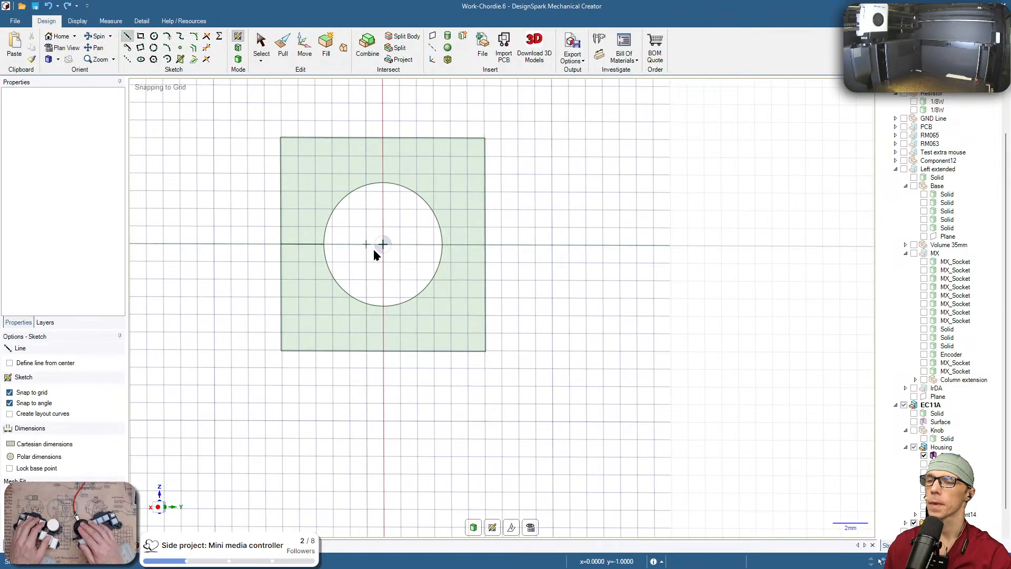
{"action": "left_click", "coordinate": [485, 244]}
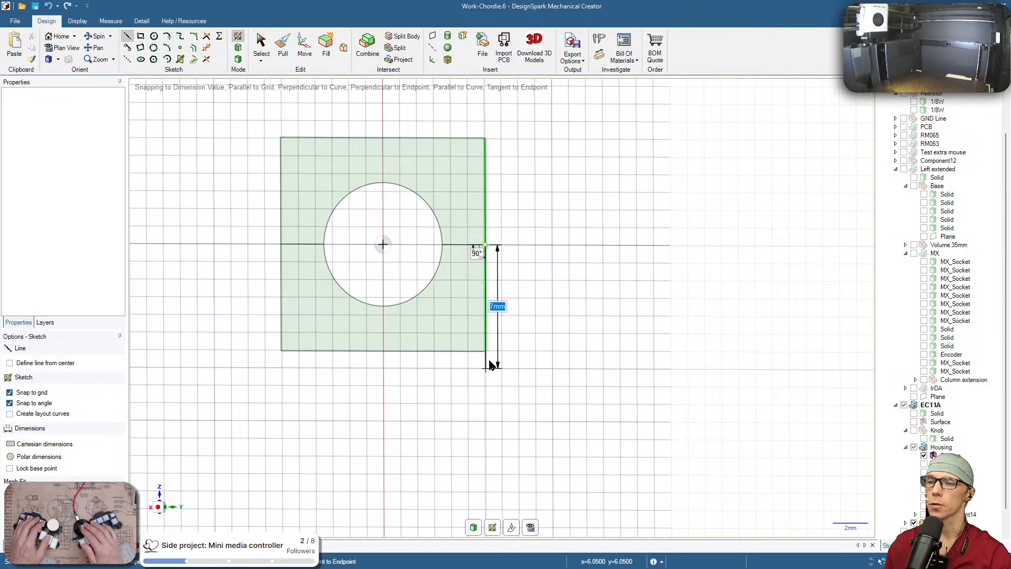
{"action": "left_click", "coordinate": [485, 350]}
{"action": "left_click", "coordinate": [281, 350]}
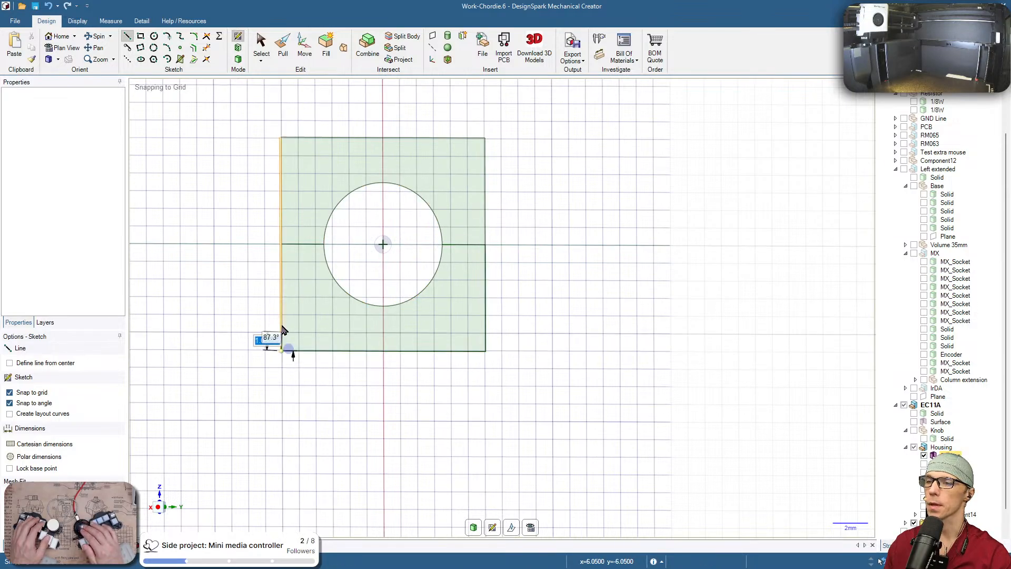
{"action": "left_click", "coordinate": [281, 245]}
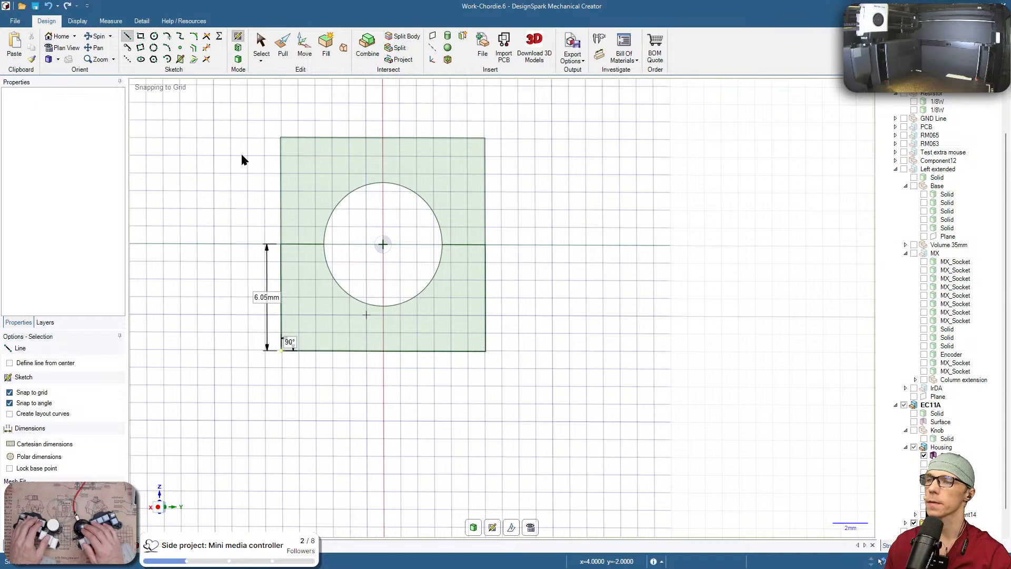
{"action": "key", "text": "Escape"}
Project the hole's circular edge onto the sketch, convert the outlines to surfaces, and delete the disc face filling the hole
{"action": "left_click", "coordinate": [194, 62]}
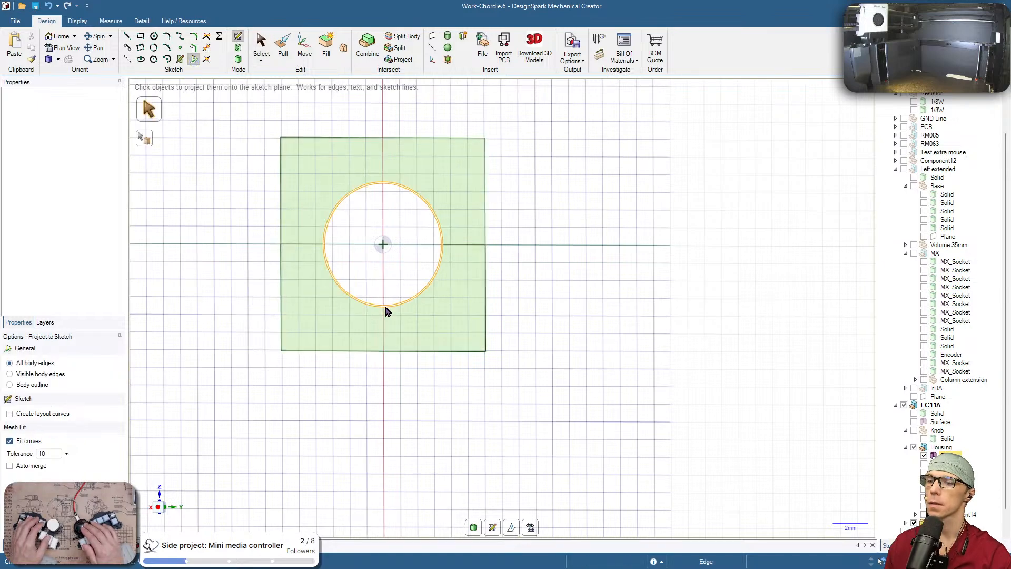
{"action": "key", "text": "p"}
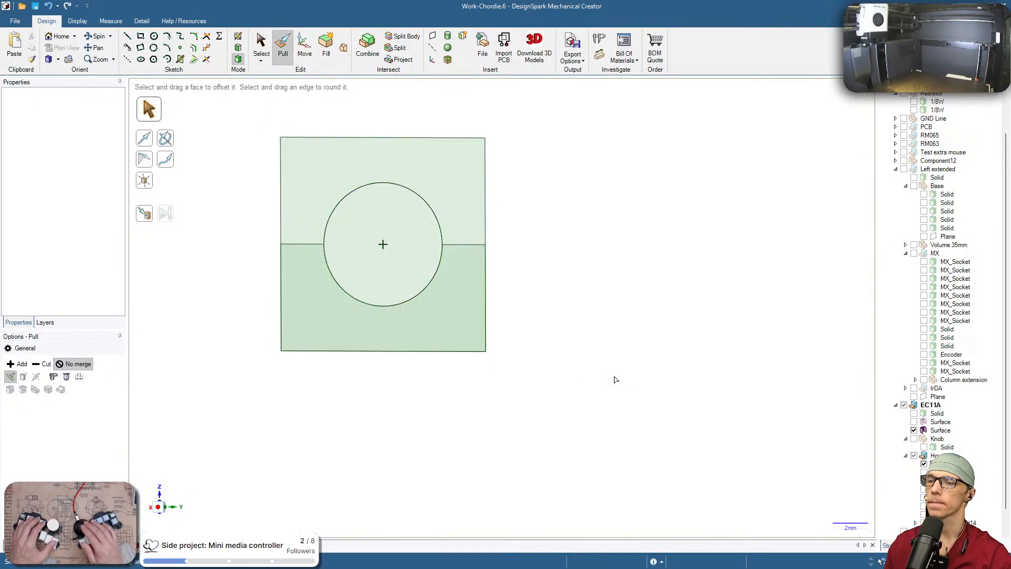
{"action": "key", "text": "s"}
{"action": "left_click", "coordinate": [404, 255]}
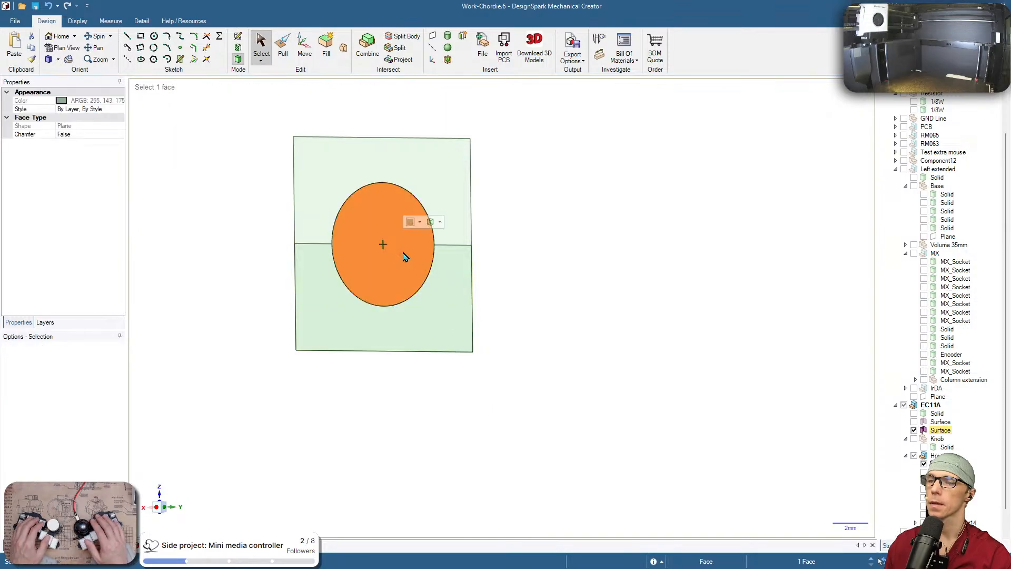
{"action": "key", "text": "Delete"}
Try to combine the holed square surface with the lower-half surface
{"action": "left_click", "coordinate": [464, 221]}
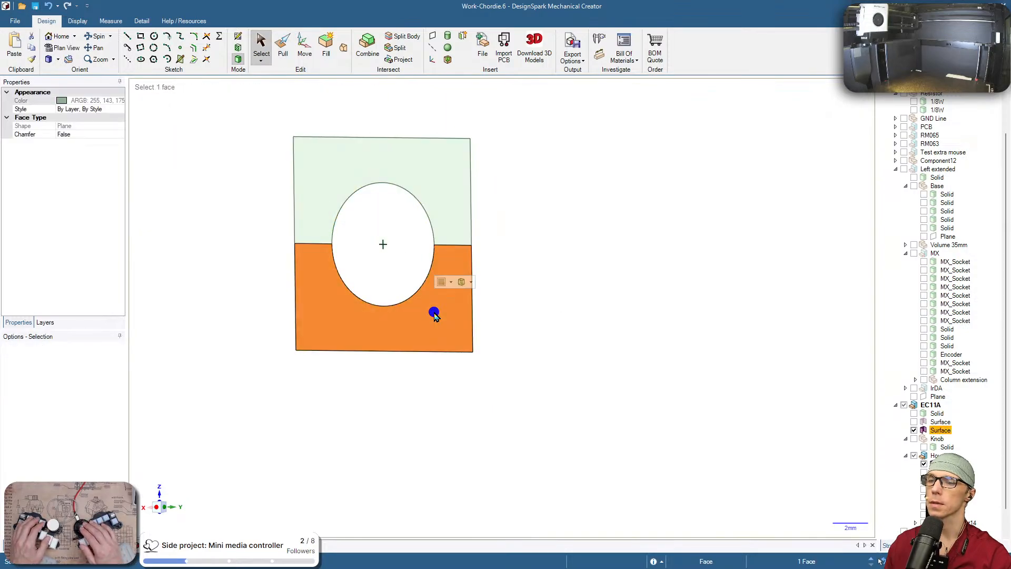
{"action": "left_click", "coordinate": [457, 206]}
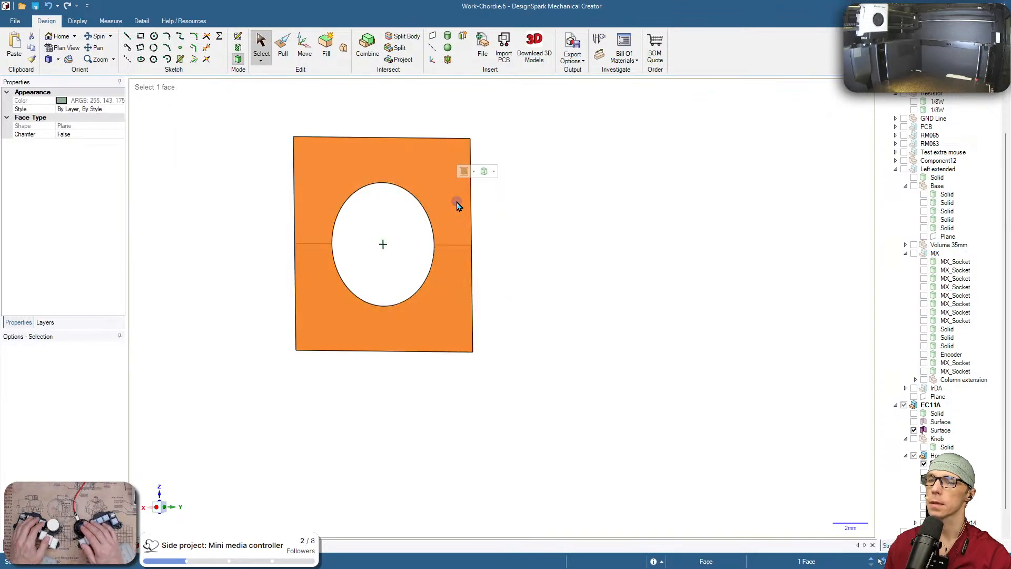
{"action": "left_click", "coordinate": [579, 246]}
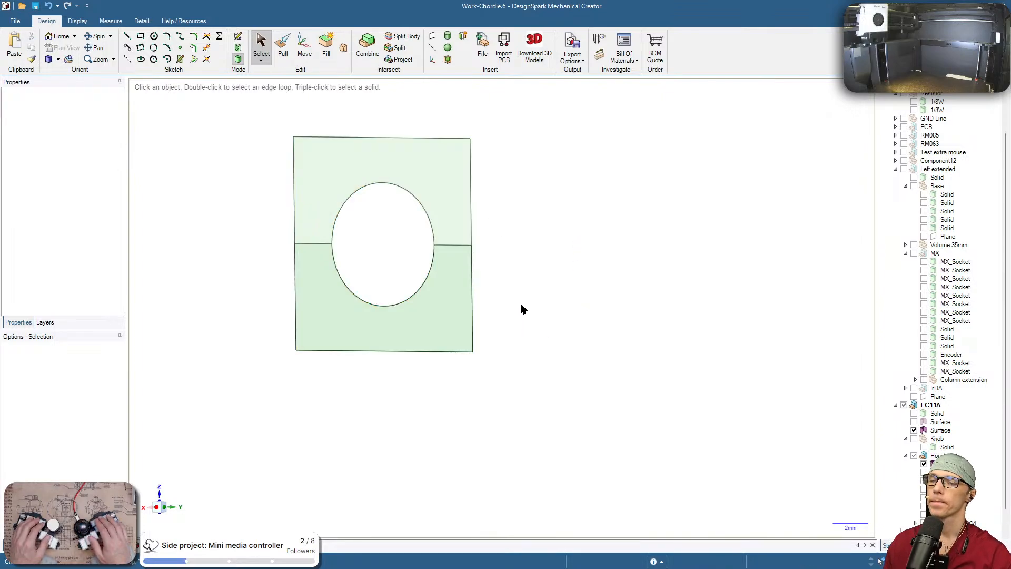
{"action": "key", "text": "e"}
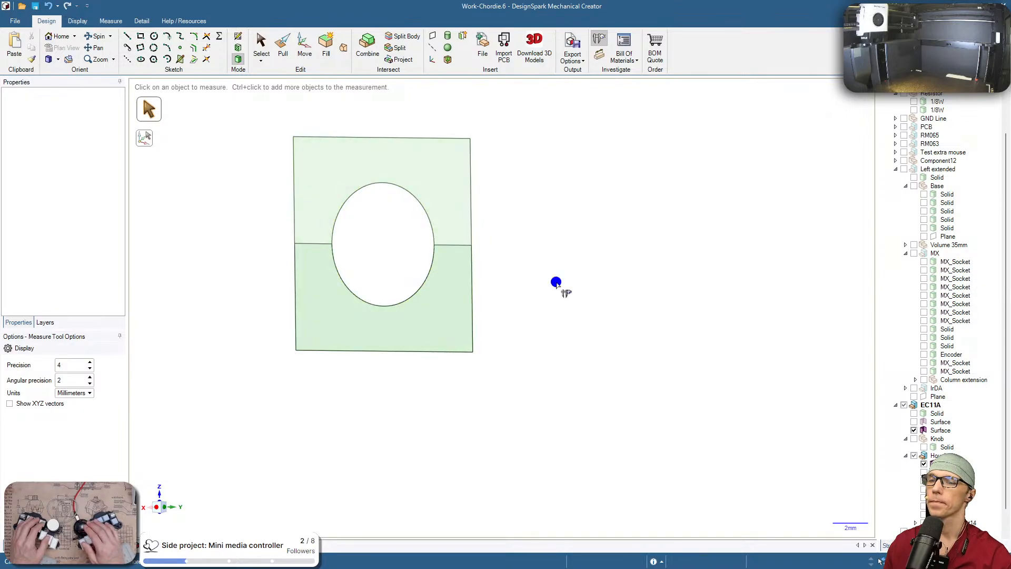
{"action": "key", "text": "i"}
{"action": "left_click", "coordinate": [445, 216]}
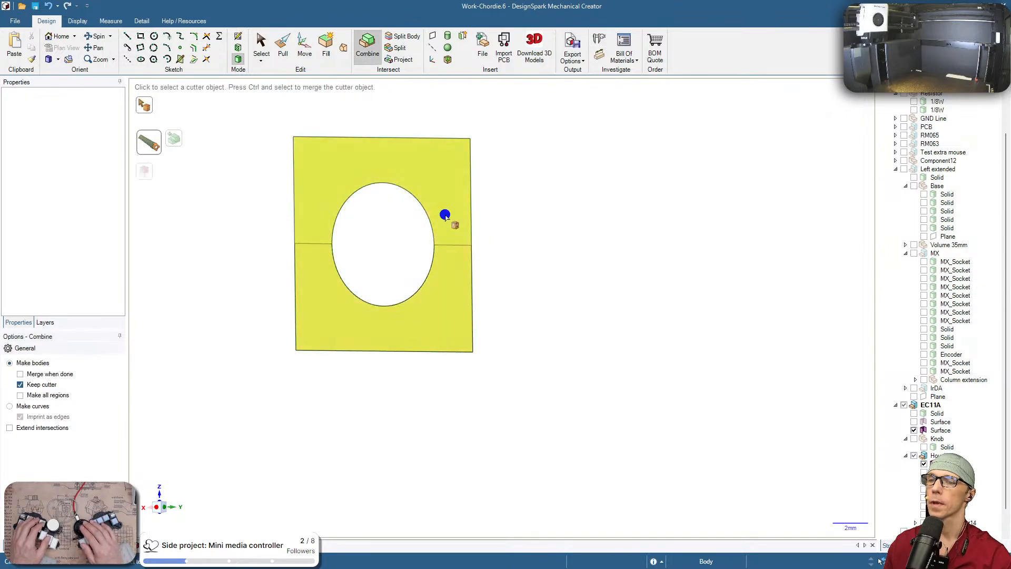
{"action": "left_click", "coordinate": [444, 285]}
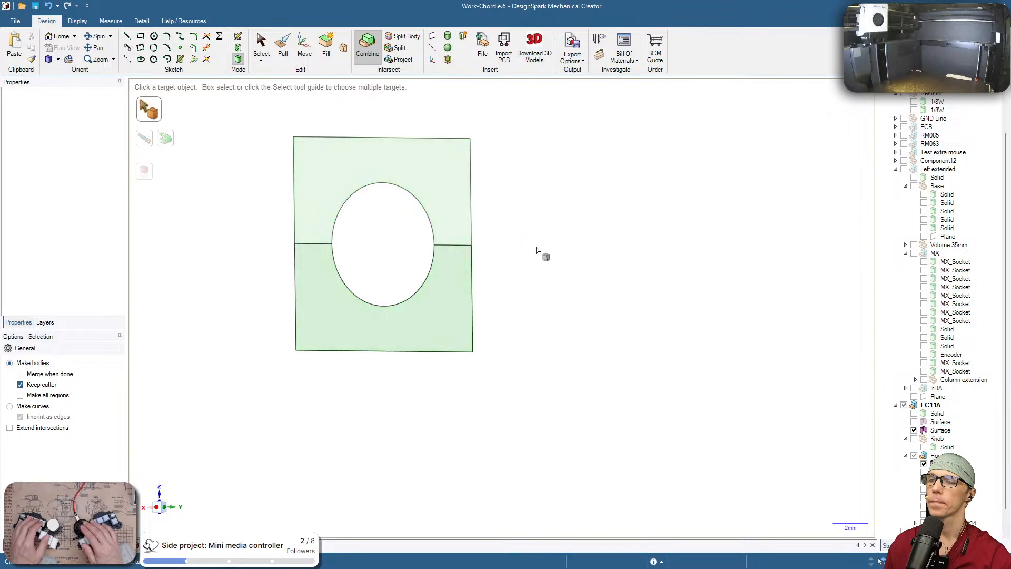
{"action": "key", "text": "s"}
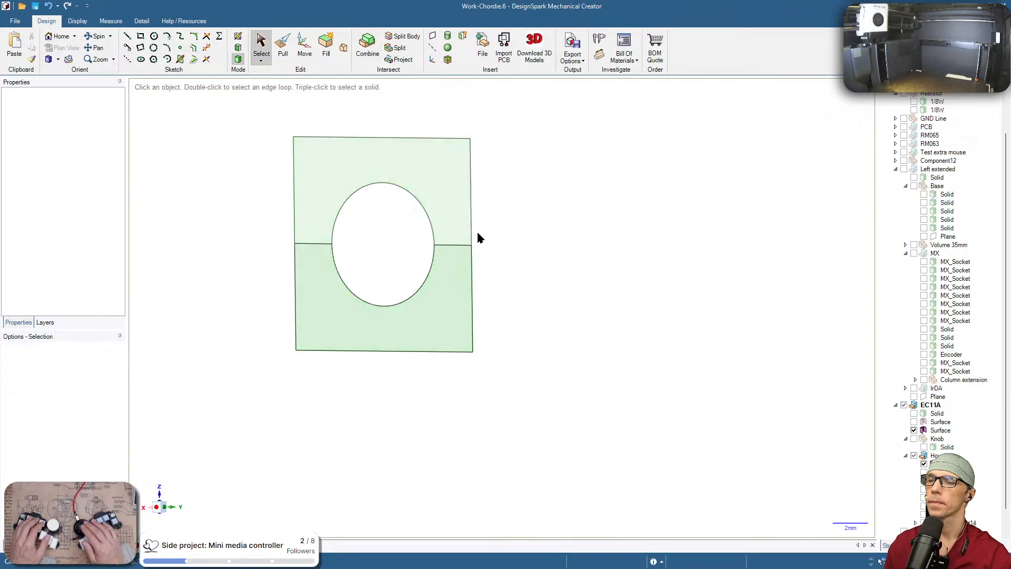
Hide the Housing's holed square Surface so that only the lower-half surface is shown
{"action": "left_click", "coordinate": [460, 216]}
{"action": "left_click", "coordinate": [534, 276]}
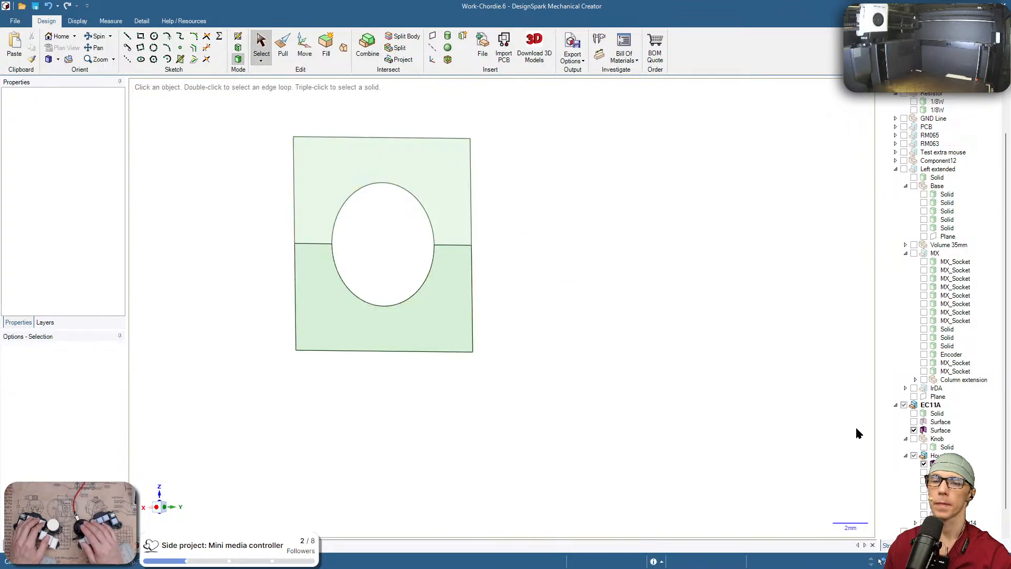
{"action": "left_click", "coordinate": [451, 335]}
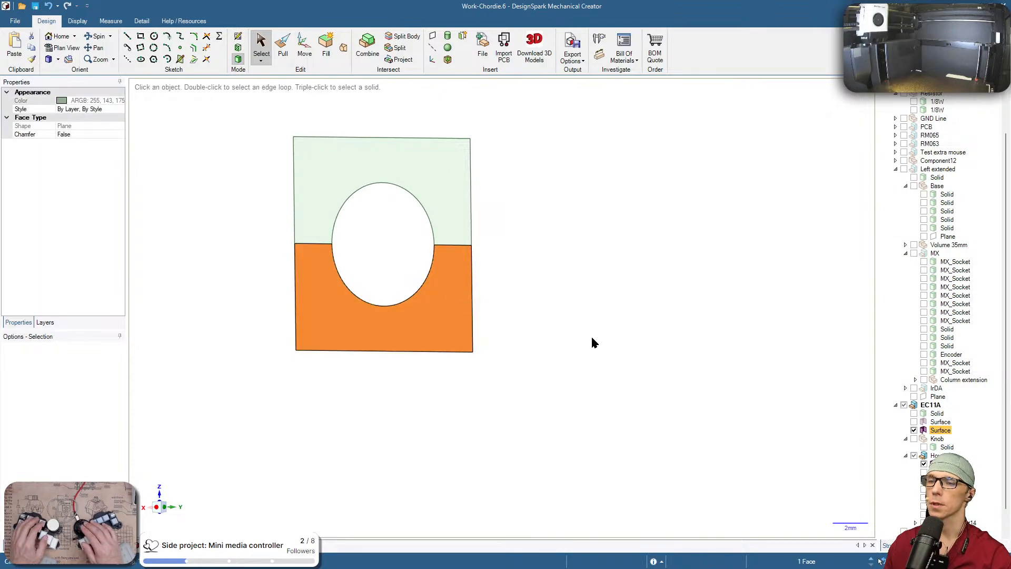
{"action": "left_click", "coordinate": [924, 464]}
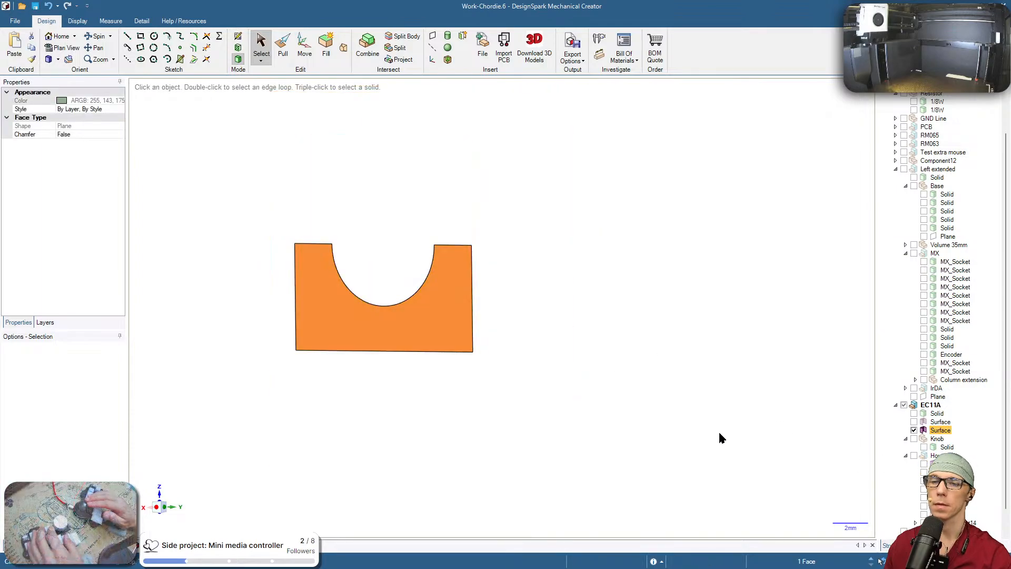
{"action": "left_click", "coordinate": [719, 431]}
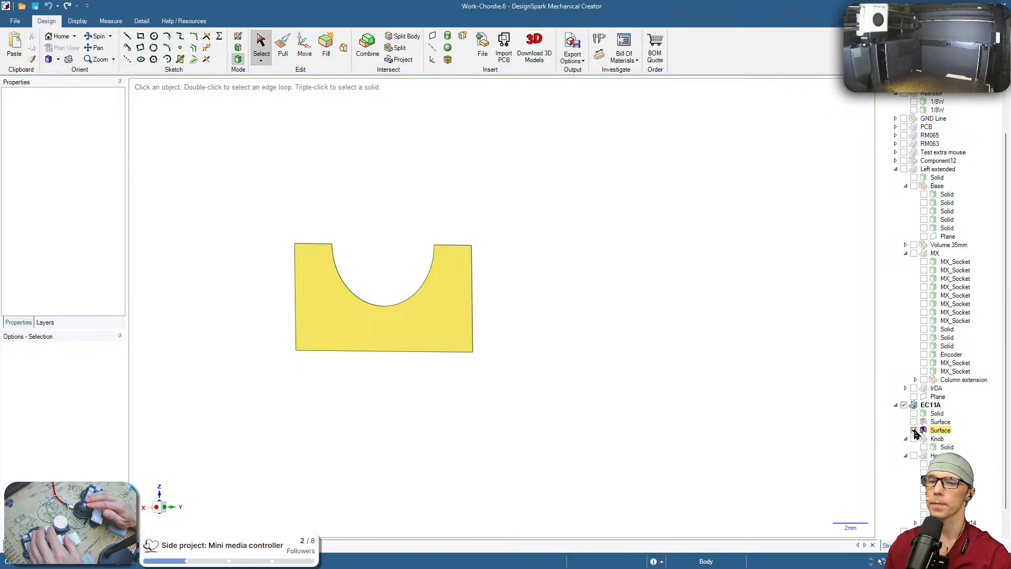
{"action": "left_click", "coordinate": [913, 431]}
{"action": "left_click", "coordinate": [914, 430]}
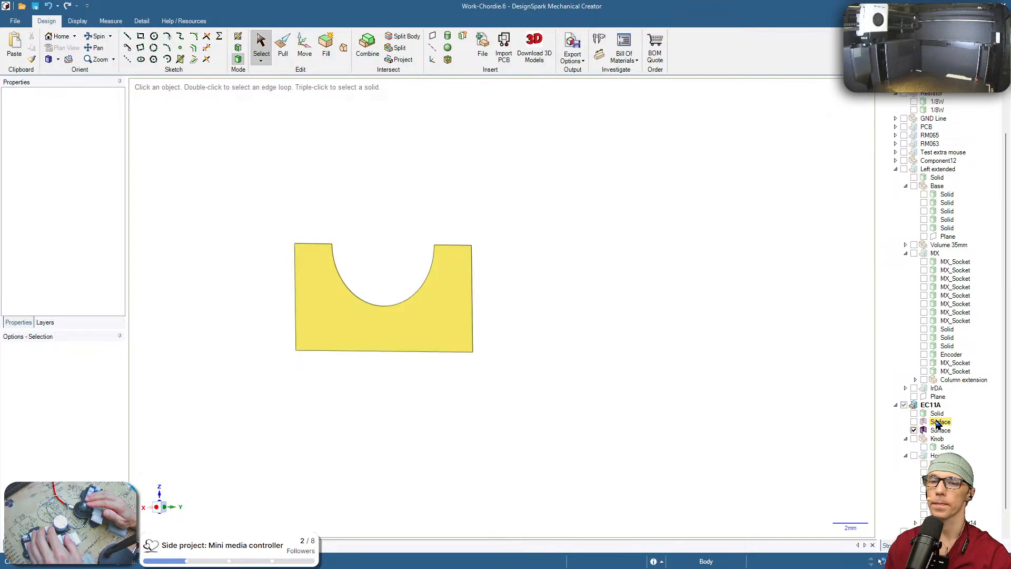
Delete the leftover hidden Surface in EC11A and the original holed square Surface in the Housing
{"action": "left_click", "coordinate": [939, 426]}
{"action": "key", "text": "Delete"}
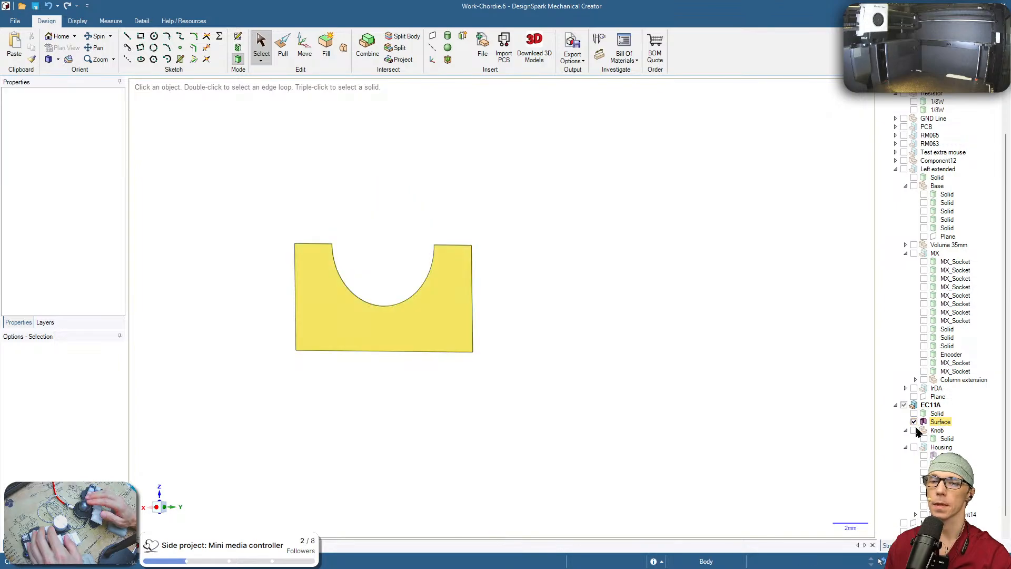
{"action": "left_click", "coordinate": [914, 421]}
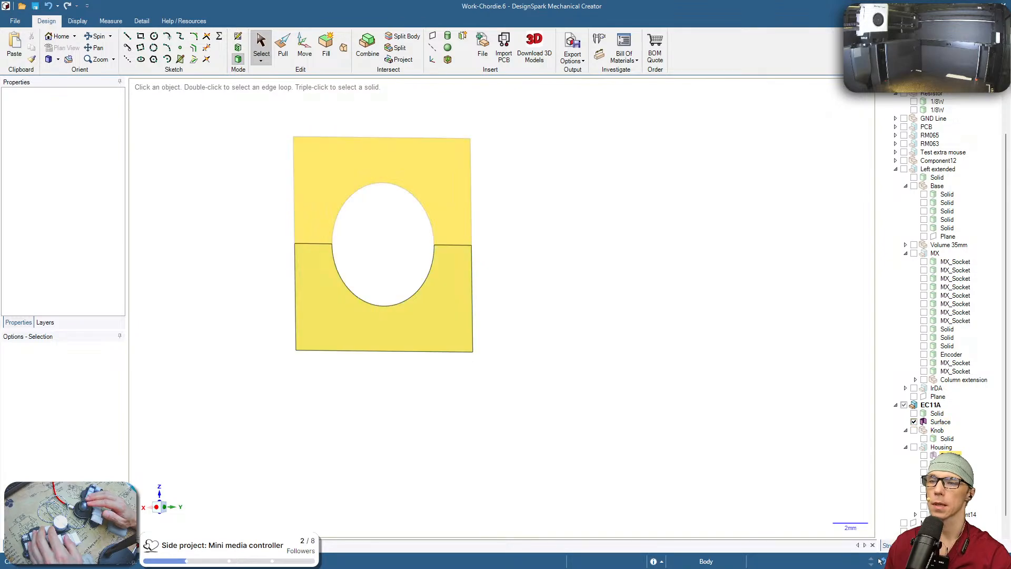
{"action": "left_click", "coordinate": [946, 455]}
{"action": "key", "text": "Delete"}
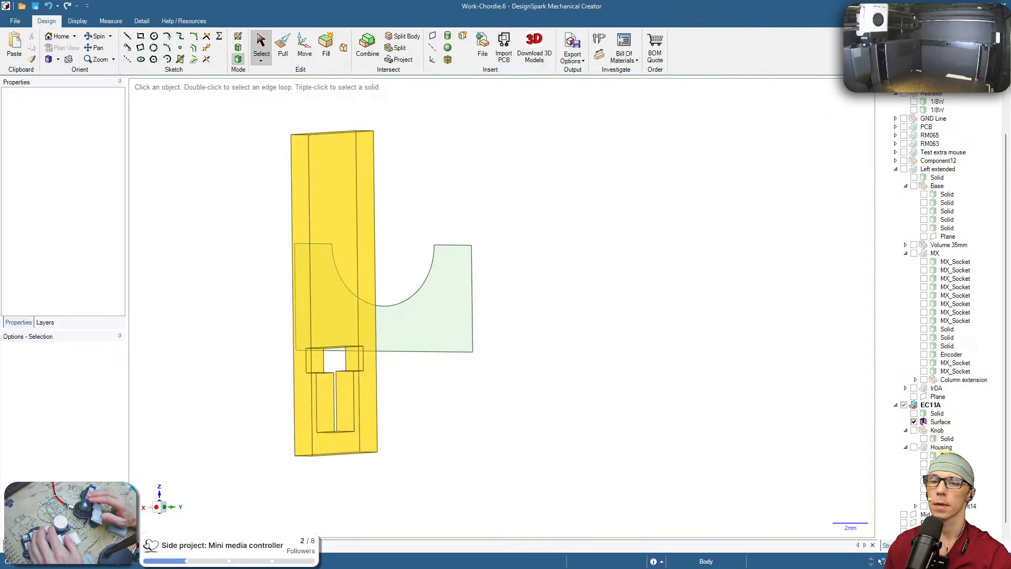
Show the EC11A encoder Solid and pull the lower-half surface 1.2 mm into a solid plate
{"action": "left_click", "coordinate": [915, 414]}
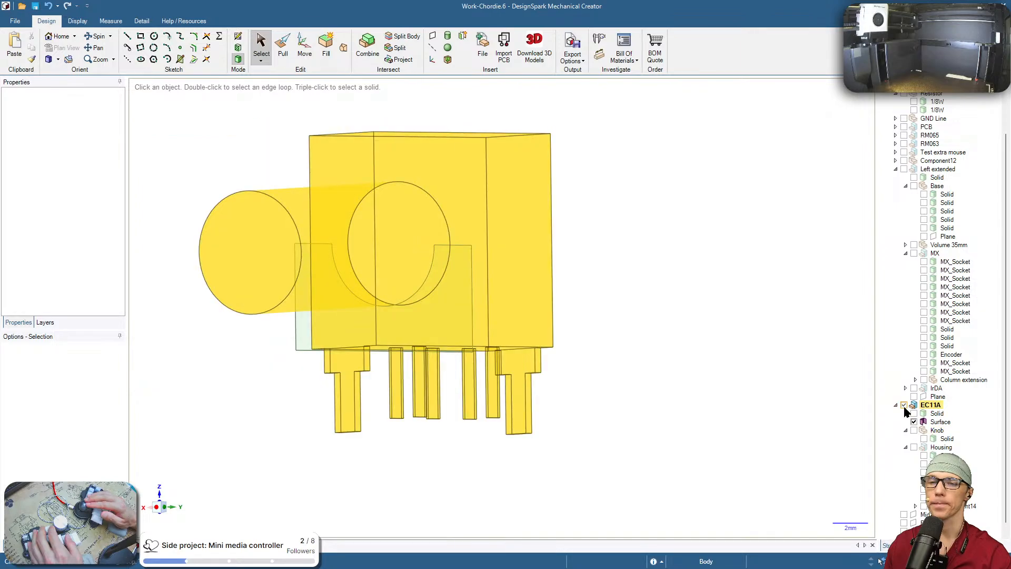
{"action": "left_click", "coordinate": [699, 389]}
{"action": "middle_click_drag", "start_coordinate": [616, 380], "coordinate": [356, 286]}
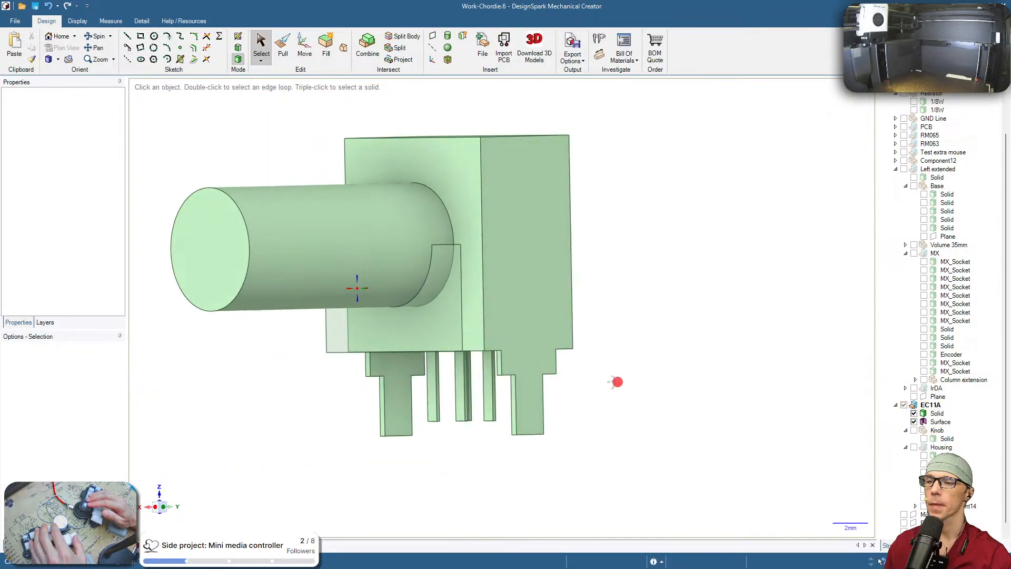
{"action": "left_click", "coordinate": [452, 327]}
{"action": "type", "text": "p"}
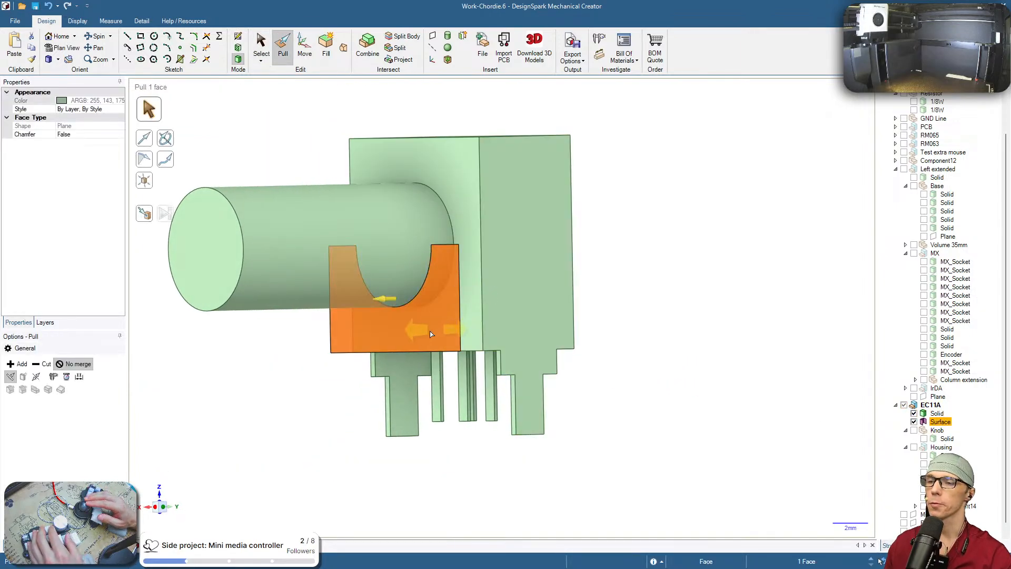
{"action": "type", "text": "1.2"}
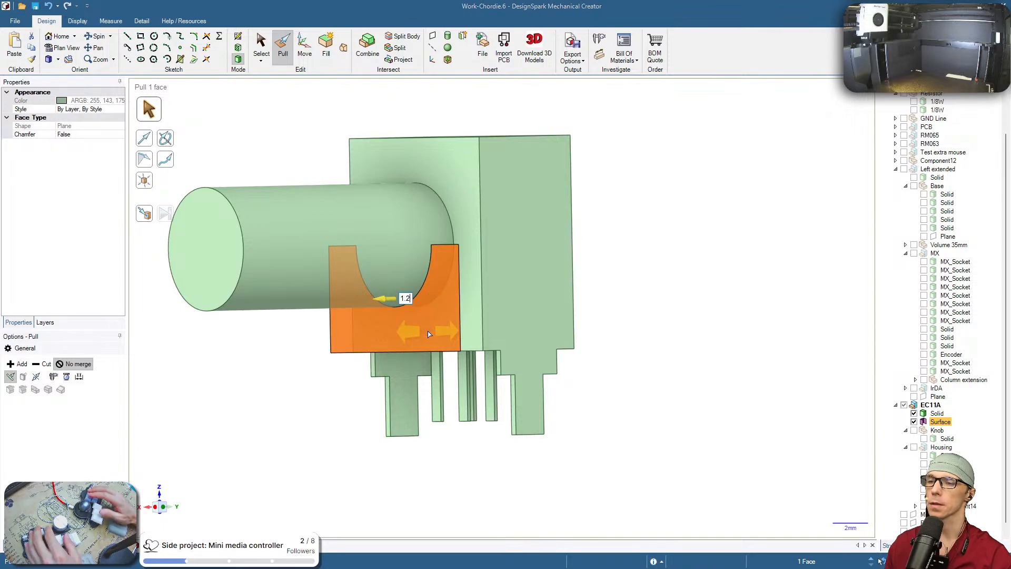
{"action": "key", "text": "Return"}
{"action": "left_click", "coordinate": [621, 338]}
Move the notched plate along the shaft axis, setting its distance from the encoder body's front face to 0.2 mm
{"action": "middle_click_drag", "start_coordinate": [620, 339], "coordinate": [440, 381]}
{"action": "key", "text": "s"}
{"action": "left_click", "coordinate": [425, 341]}
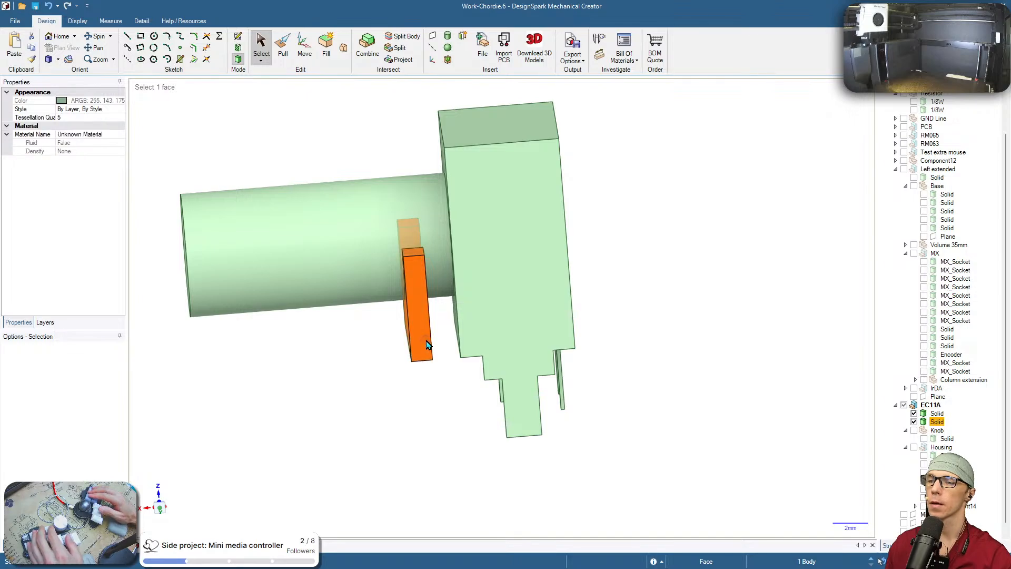
{"action": "key", "text": "m"}
{"action": "middle_click_drag", "start_coordinate": [427, 345], "coordinate": [474, 304]}
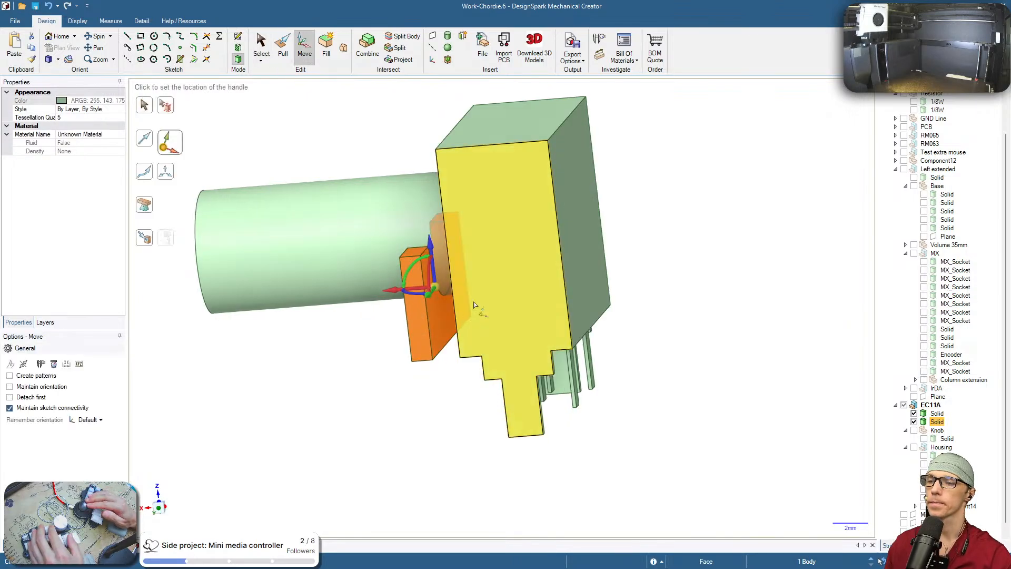
{"action": "left_click", "coordinate": [446, 288]}
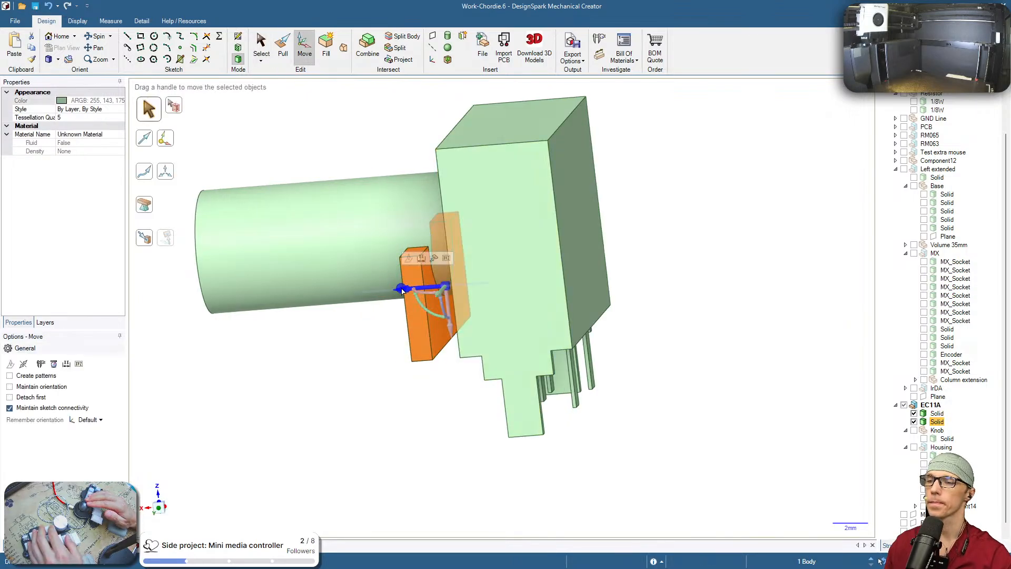
{"action": "middle_click_drag", "start_coordinate": [402, 290], "coordinate": [582, 318]}
{"action": "left_click_drag", "start_coordinate": [416, 295], "coordinate": [450, 315]}
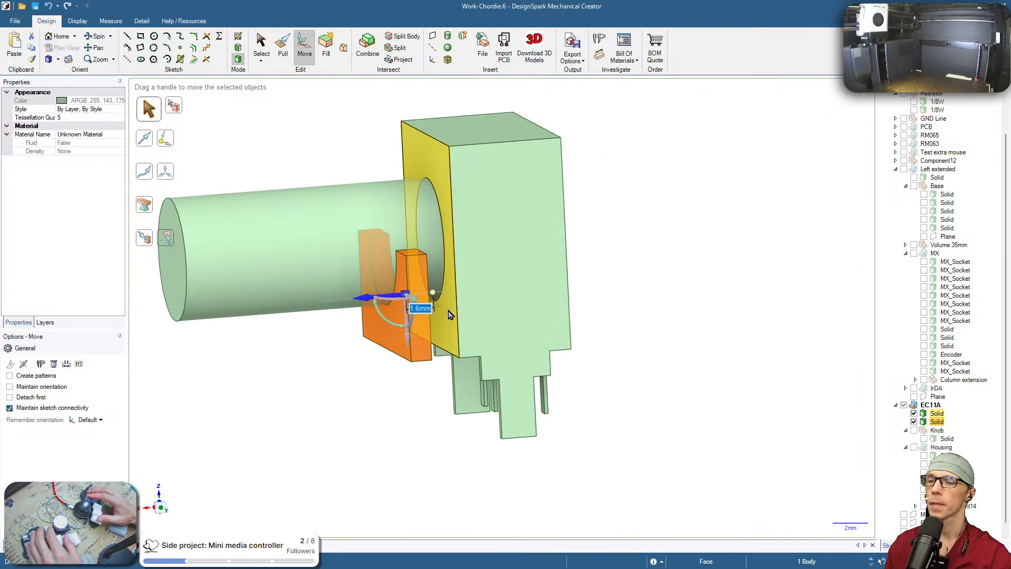
{"action": "type", "text": "\\"}
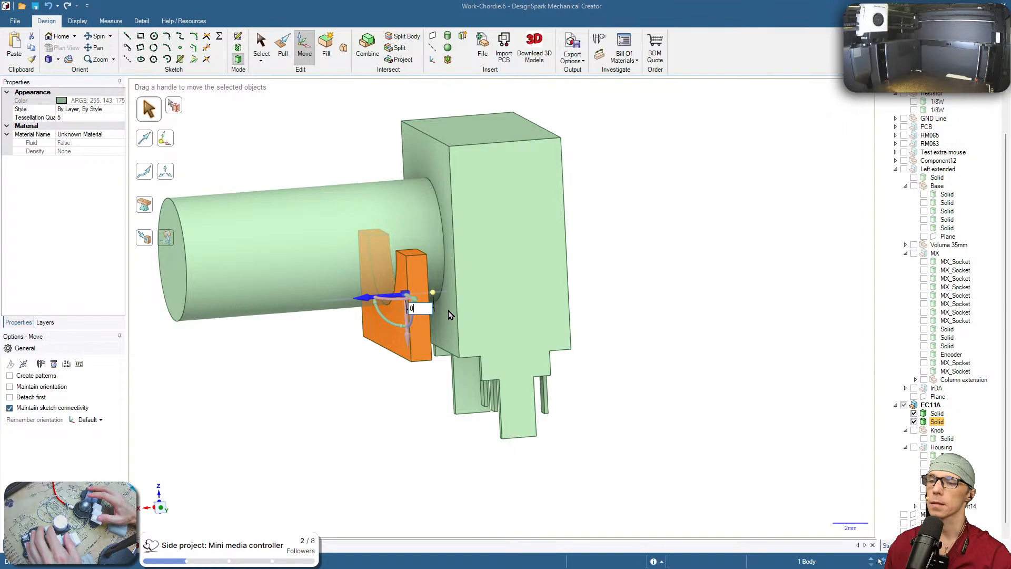
{"action": "type", "text": ".2mm"}
{"action": "key", "text": "Return"}
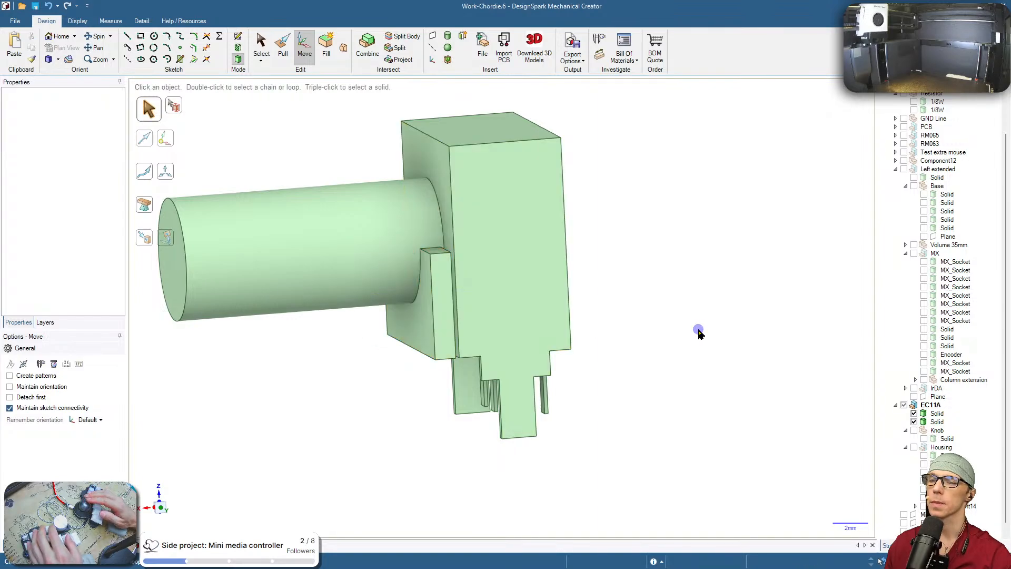
{"action": "middle_click_drag", "start_coordinate": [701, 333], "coordinate": [642, 314]}
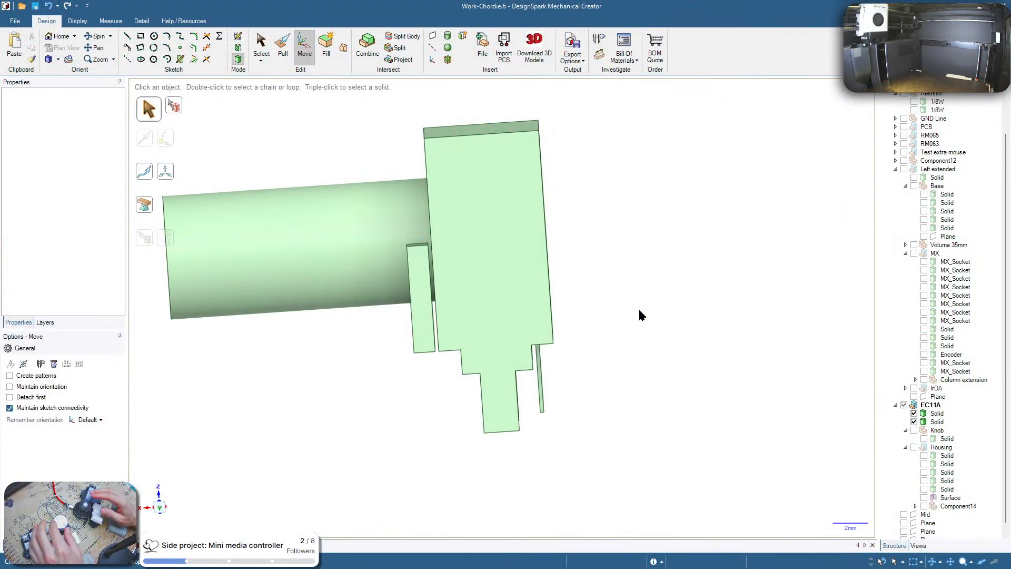
{"action": "middle_click_drag", "start_coordinate": [634, 352], "coordinate": [702, 331]}
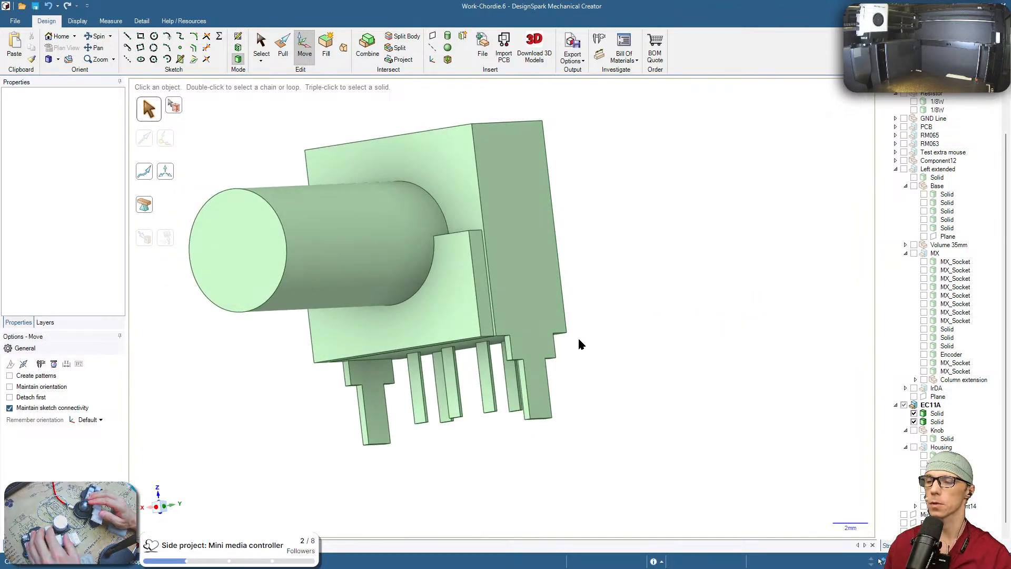
{"action": "key", "text": "k"}
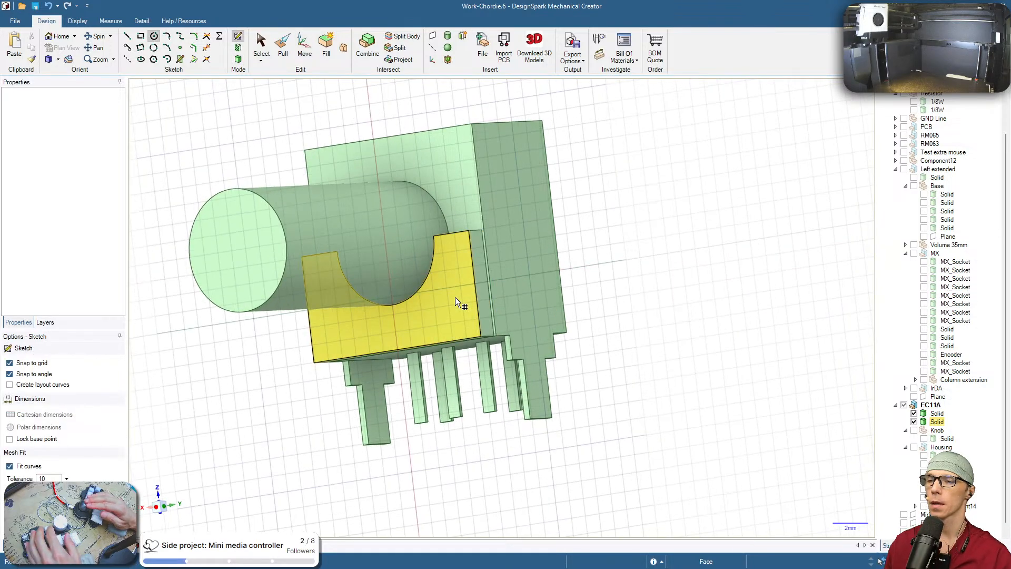
{"action": "left_click", "coordinate": [455, 300]}
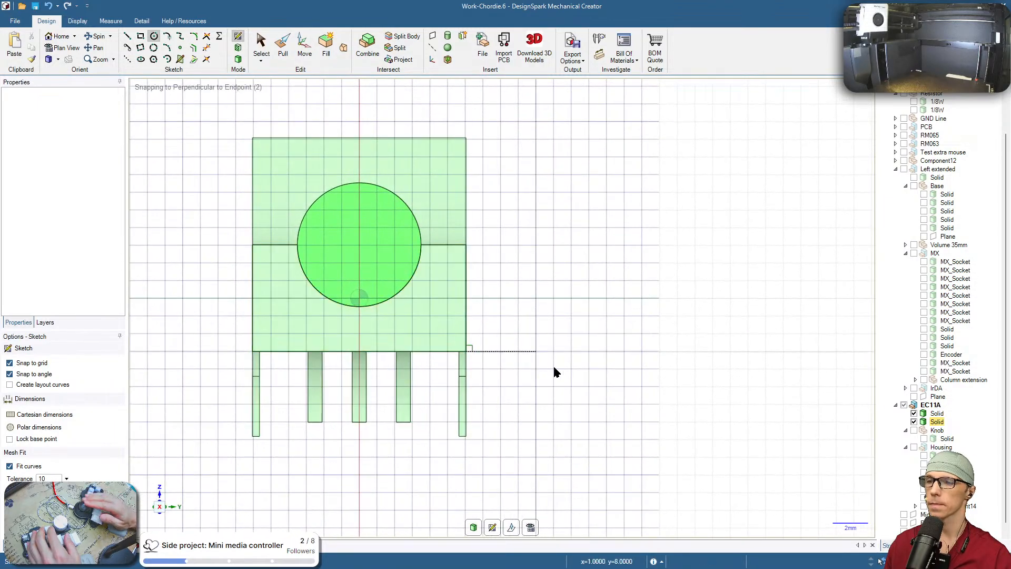
{"action": "left_click", "coordinate": [359, 244]}
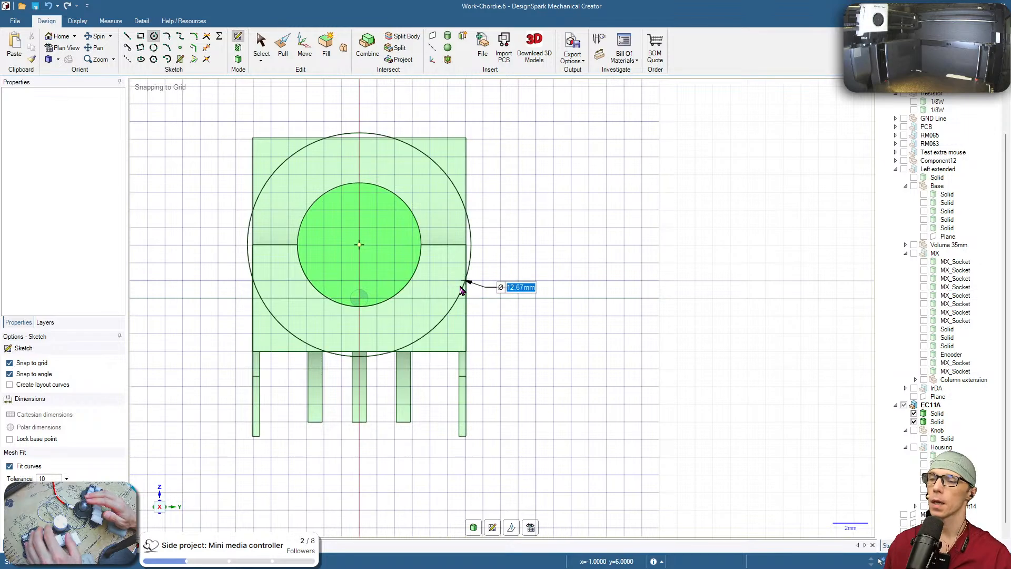
{"action": "key", "text": "Escape"}
{"action": "key", "text": "p"}
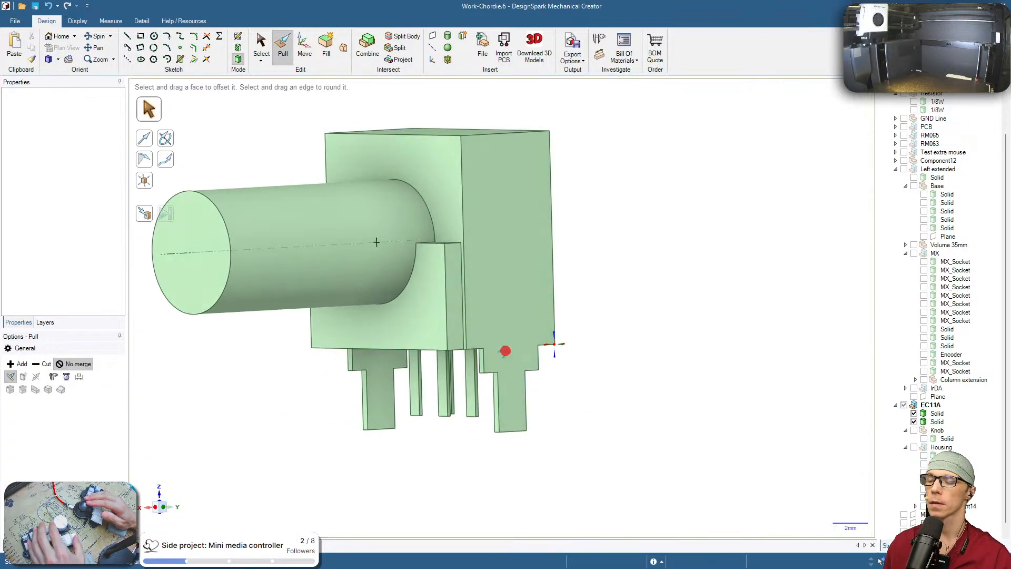
Show the Base component of Left extended beneath the encoder to check how the new plate sits on it
{"action": "middle_click_drag", "start_coordinate": [645, 352], "coordinate": [677, 327], "text": "shift"}
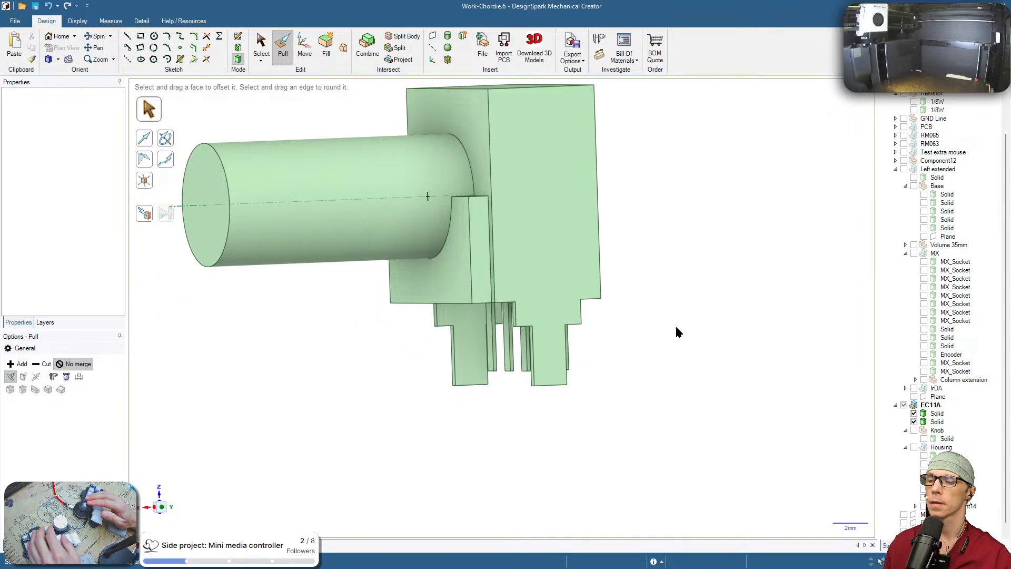
{"action": "middle_click_drag", "start_coordinate": [709, 381], "coordinate": [680, 391]}
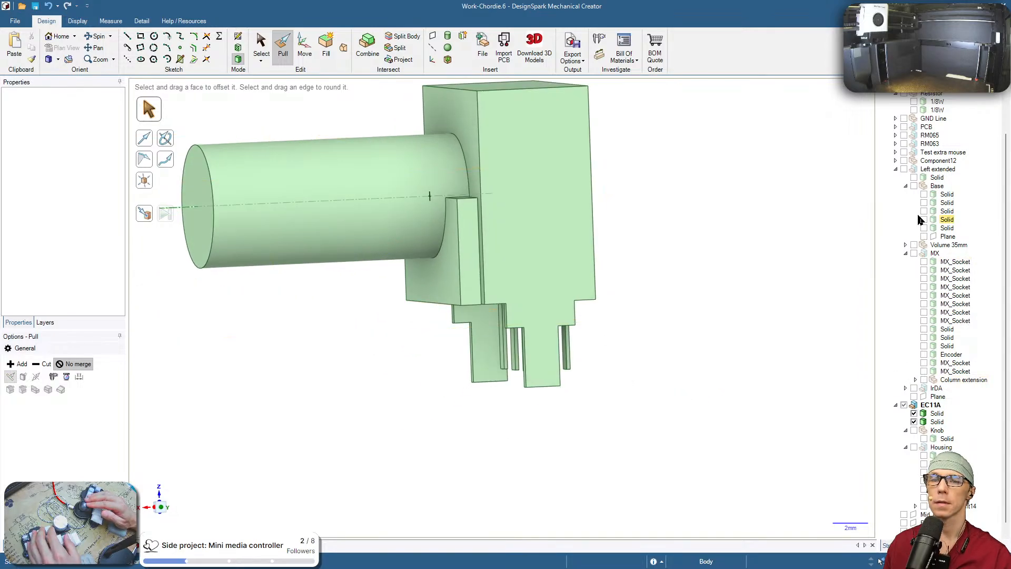
{"action": "left_click", "coordinate": [915, 186]}
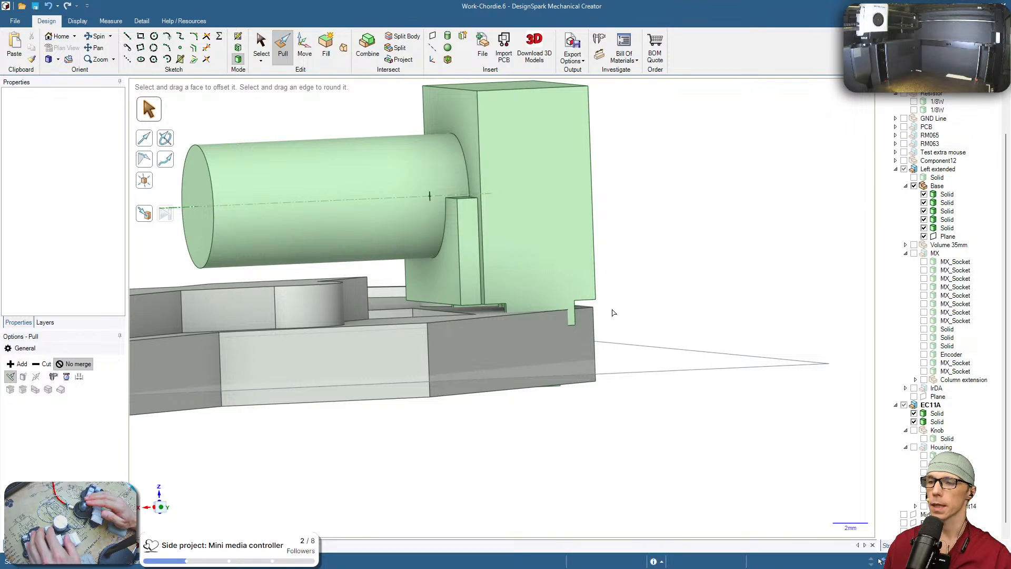
{"action": "mouse_move", "coordinate": [613, 313]}
{"action": "middle_mouse_down"}
{"action": "mouse_move", "coordinate": [621, 341]}
{"action": "mouse_move", "coordinate": [545, 402]}
{"action": "mouse_move", "coordinate": [625, 386]}
{"action": "middle_mouse_up"}
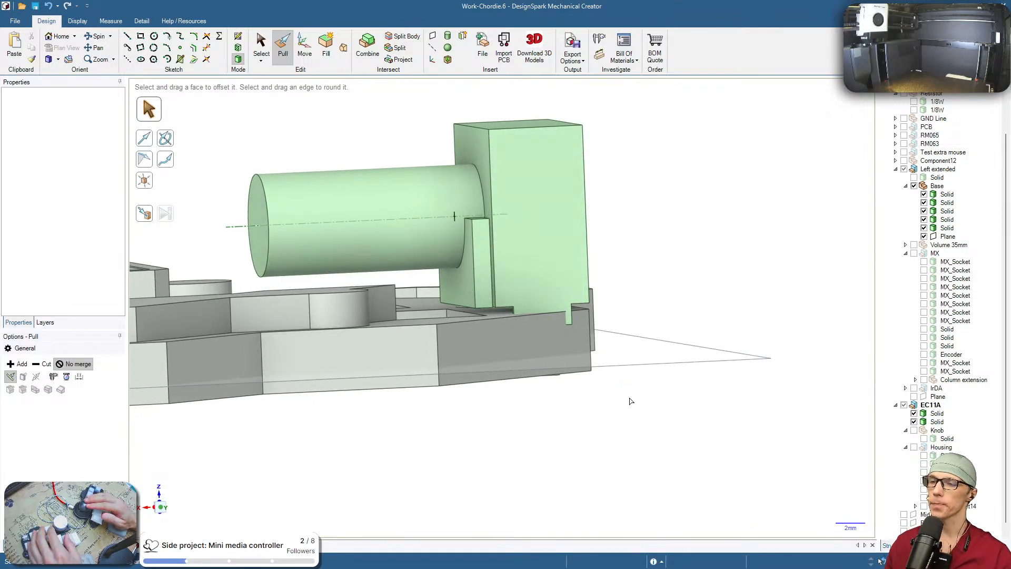
{"action": "left_click", "coordinate": [452, 256]}
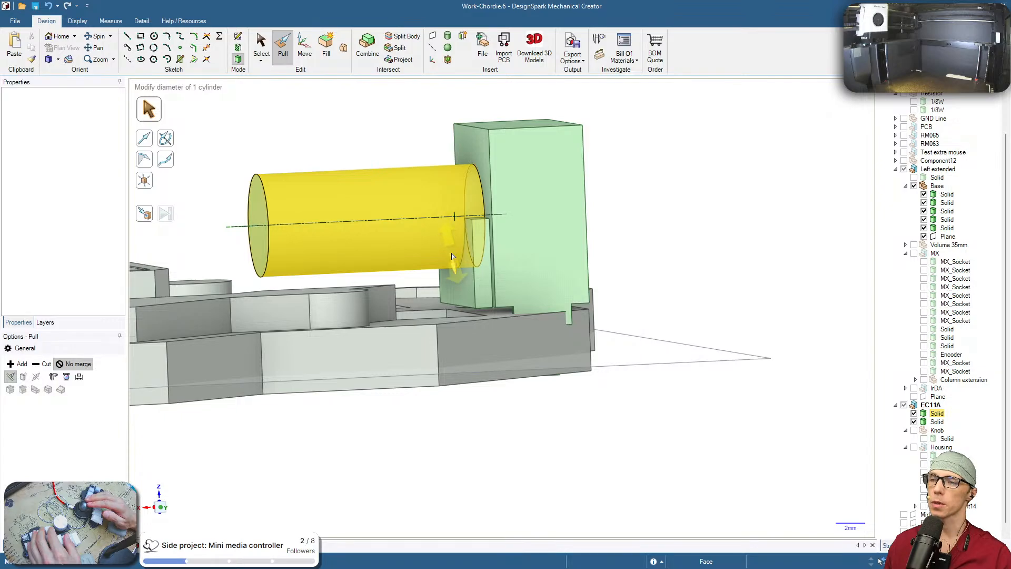
{"action": "key", "text": "Escape"}
{"action": "key", "text": "s"}
{"action": "left_click", "coordinate": [533, 226]}
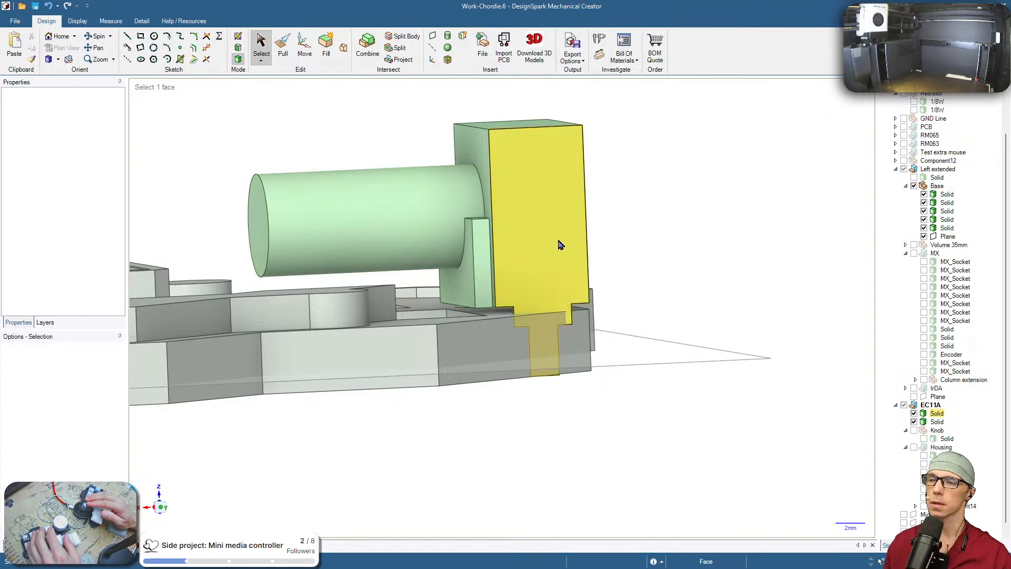
{"action": "left_click", "coordinate": [797, 334]}
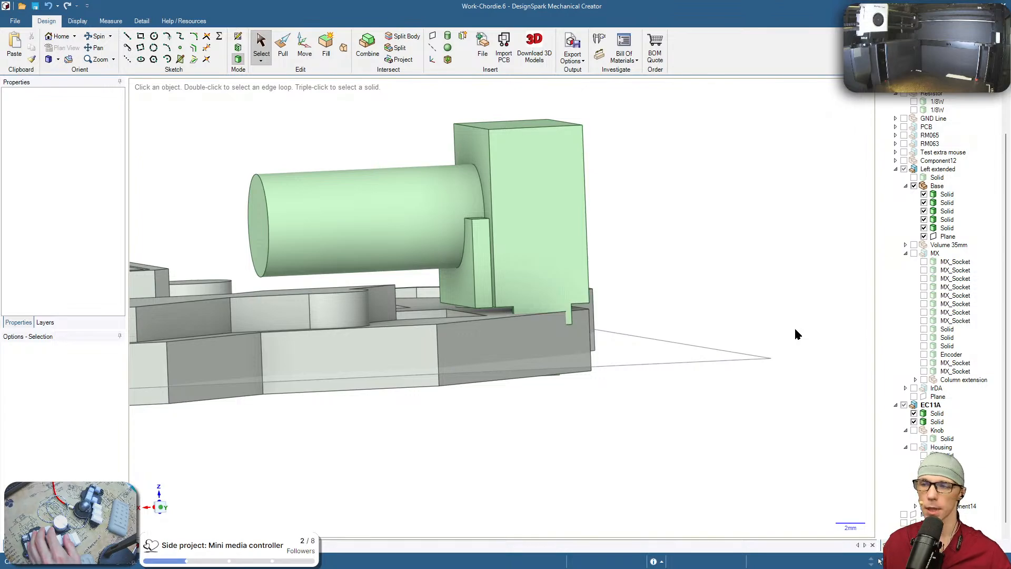
{"action": "left_click", "coordinate": [450, 199]}
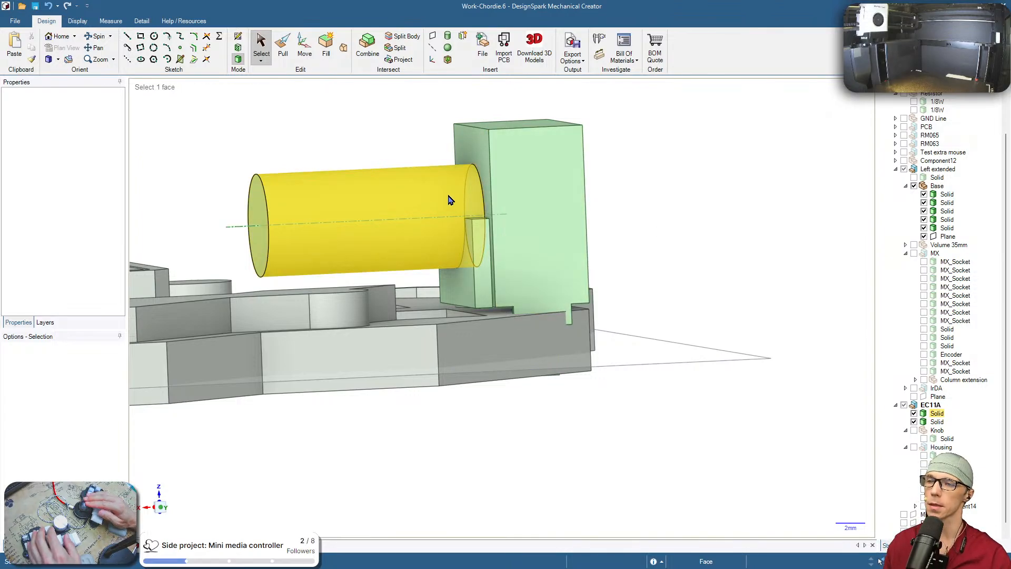
{"action": "left_click", "coordinate": [510, 235]}
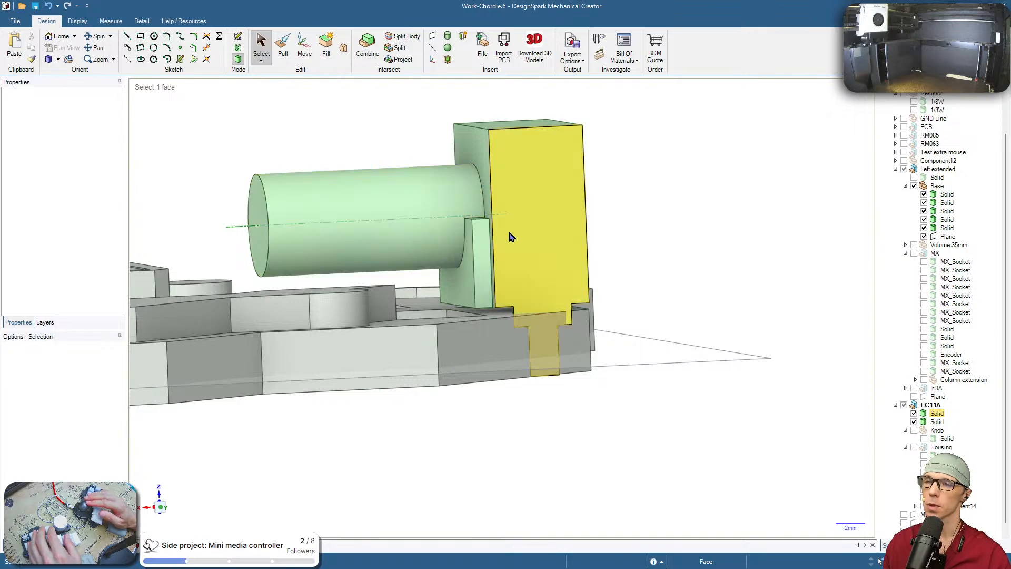
{"action": "left_click", "coordinate": [785, 224]}
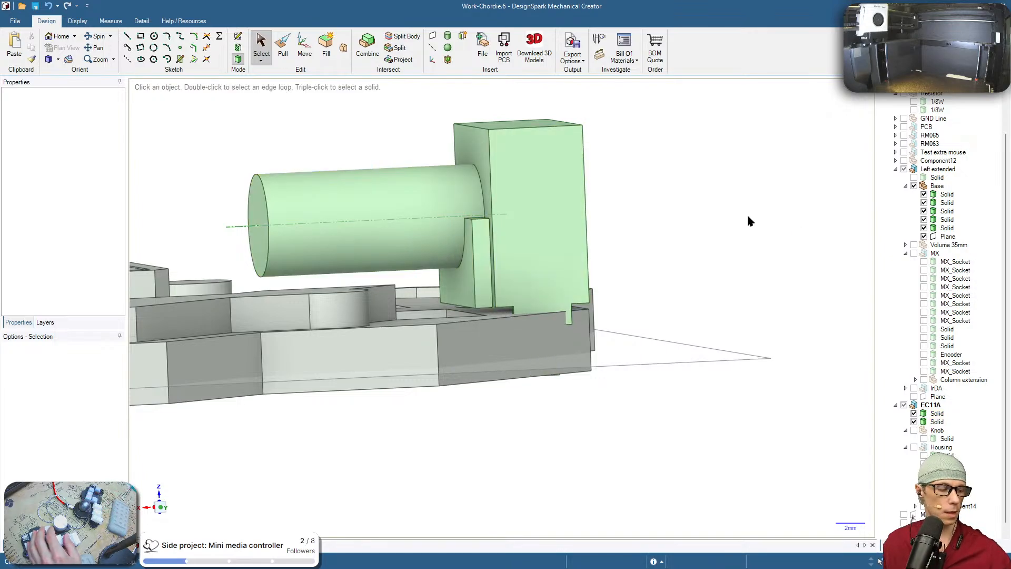
Move the encoder shaft's end face along its axis so it sits 4.8 mm from the encoder body's front face
{"action": "middle_click_drag", "start_coordinate": [601, 262], "coordinate": [652, 273]}
{"action": "left_click", "coordinate": [438, 250]}
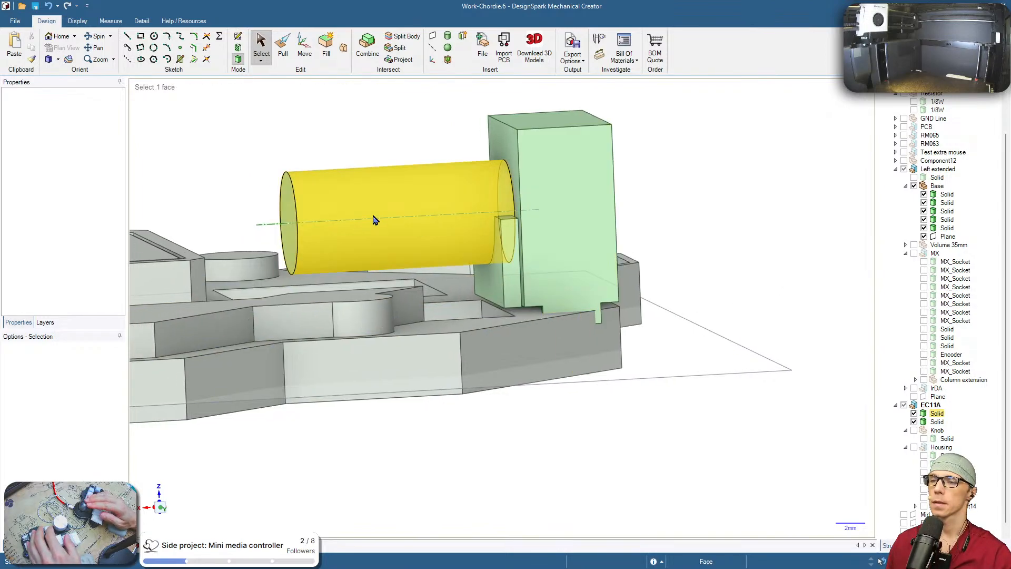
{"action": "left_click", "coordinate": [291, 217]}
{"action": "key", "text": "m"}
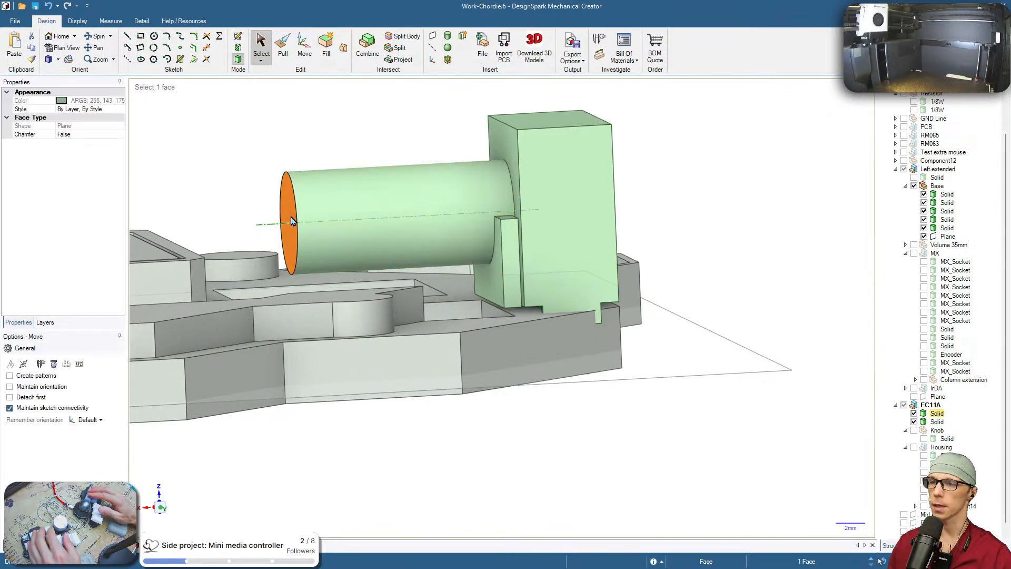
{"action": "left_click", "coordinate": [244, 226]}
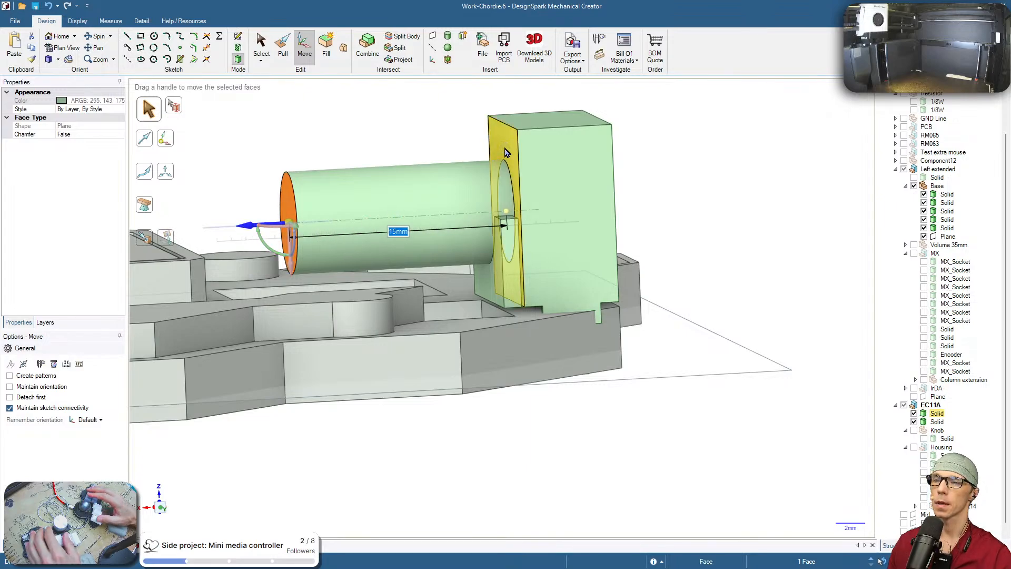
{"action": "type", "text": "3"}
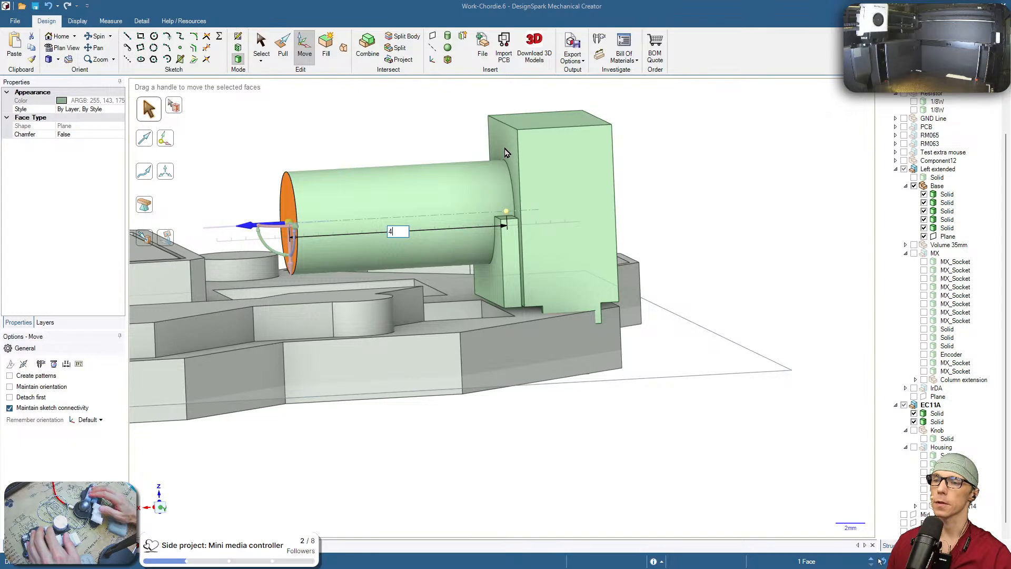
{"action": "key", "text": "Return"}
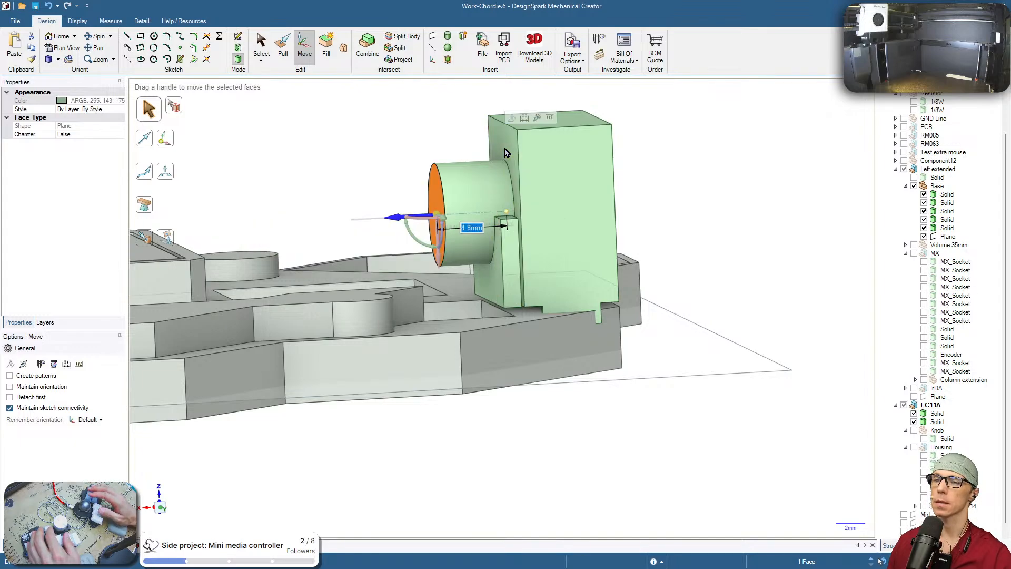
{"action": "left_click", "coordinate": [641, 221]}
Sketch a 6 mm diameter circle centred on the shortened cylinder's end face
{"action": "middle_click_drag", "start_coordinate": [641, 221], "coordinate": [771, 245]}
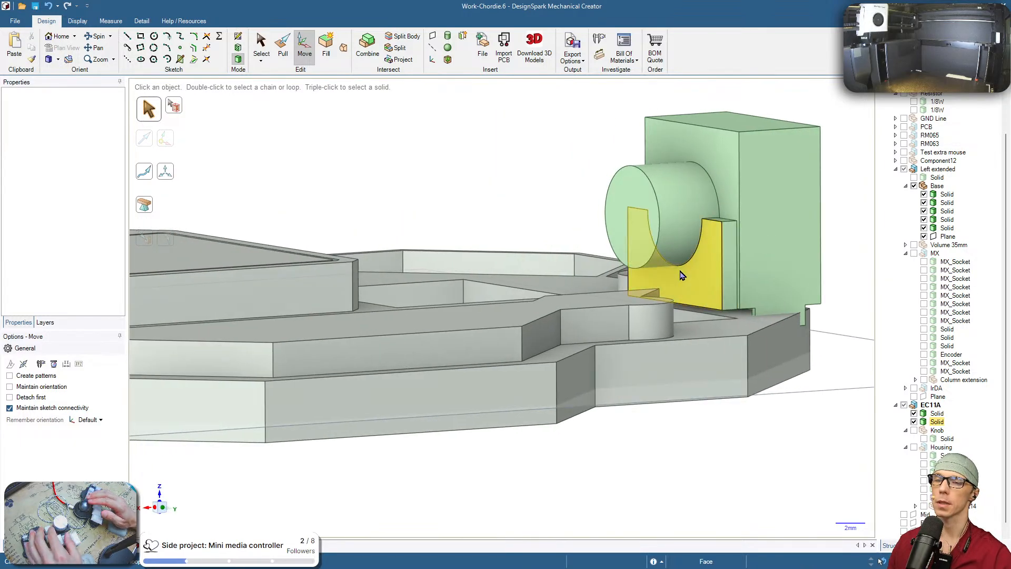
{"action": "left_click", "coordinate": [640, 232]}
{"action": "key", "text": "c"}
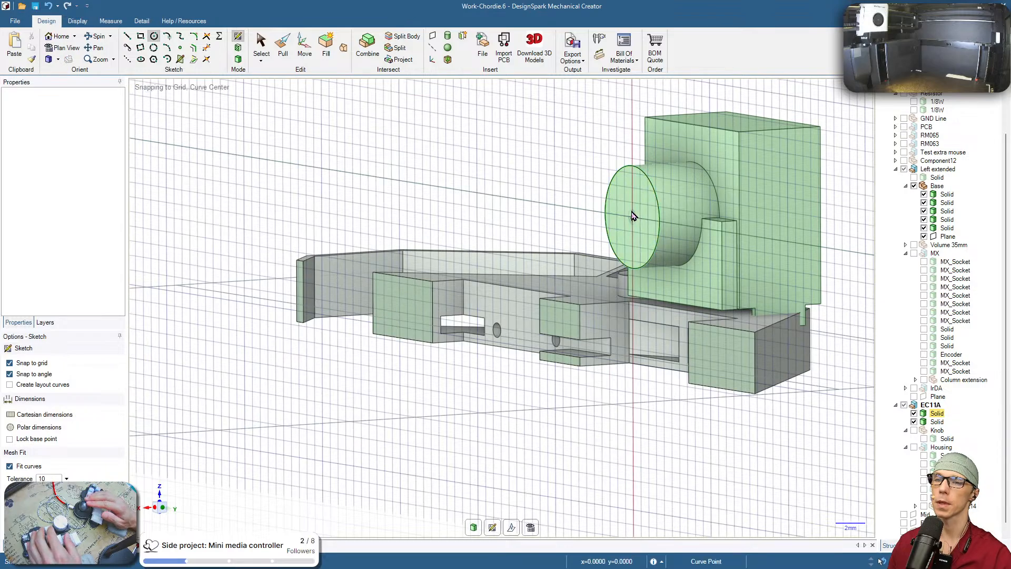
{"action": "left_click", "coordinate": [634, 218]}
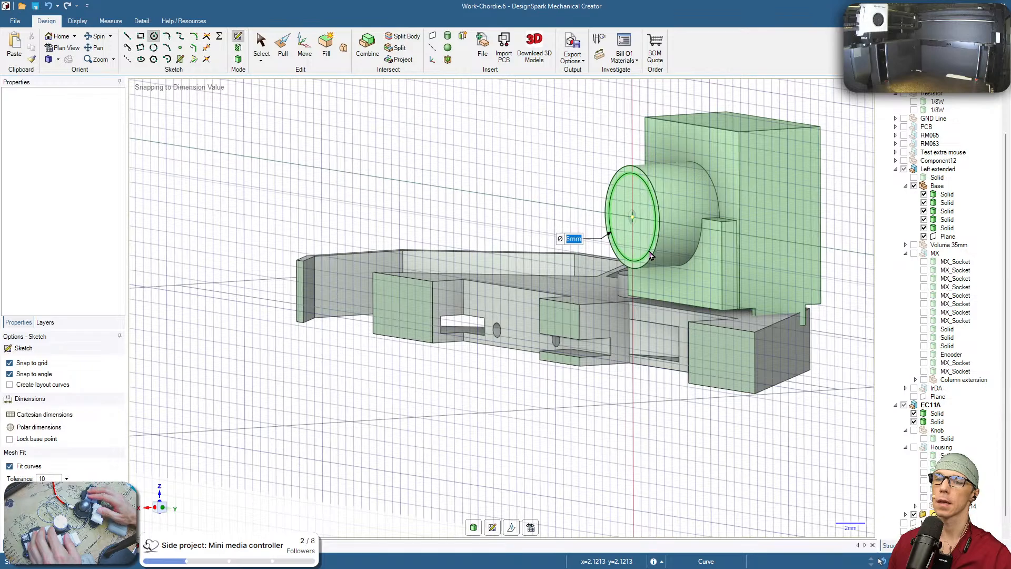
{"action": "left_click", "coordinate": [649, 251]}
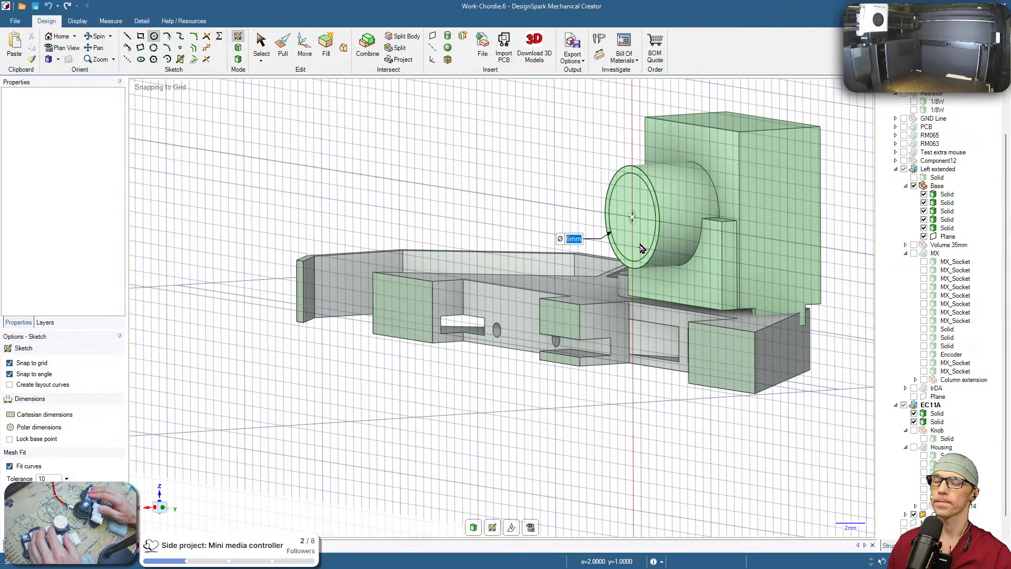
Pull the inner circular face outward until it sits 15 mm from the encoder body's front face
{"action": "key", "text": "p"}
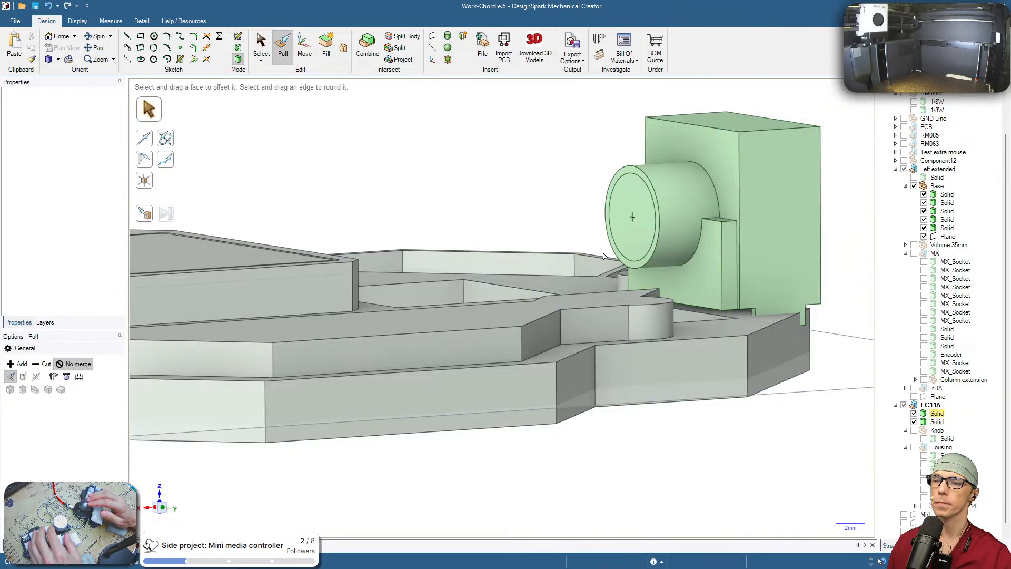
{"action": "left_click", "coordinate": [631, 230]}
{"action": "left_click", "coordinate": [691, 197]}
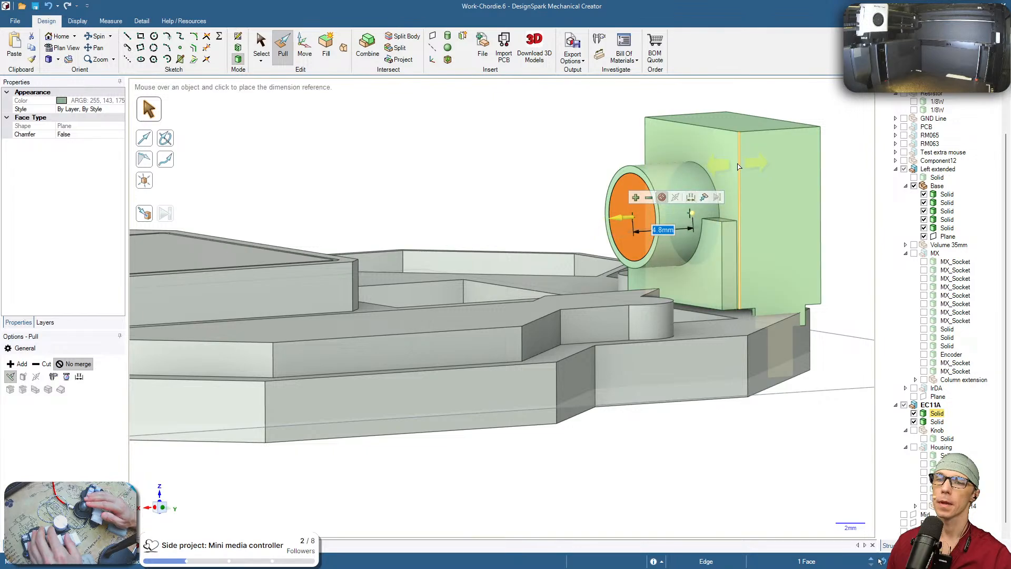
{"action": "type", "text": "15"}
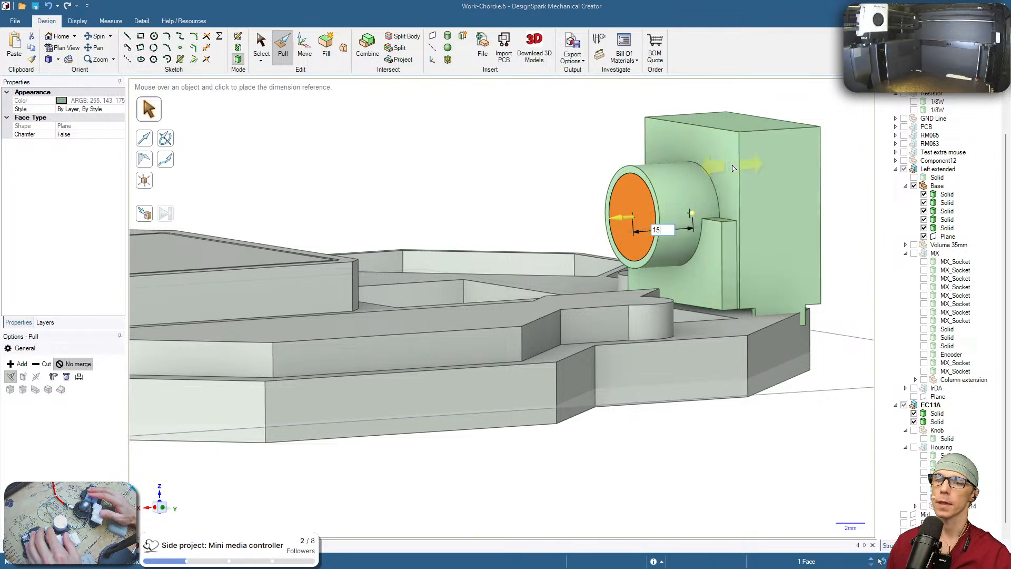
{"action": "key", "text": "Return"}
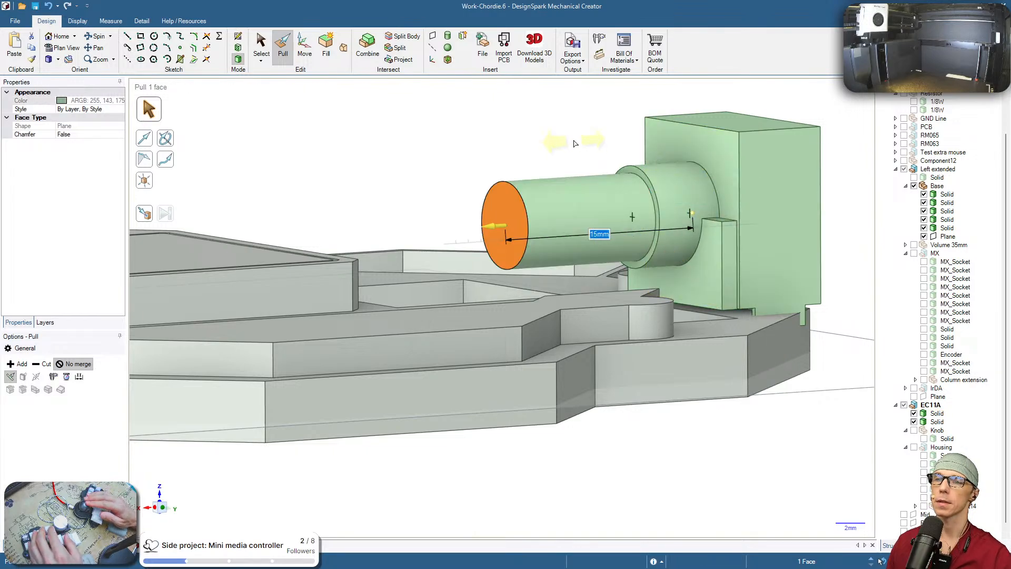
{"action": "left_click", "coordinate": [576, 143]}
Measure the distance between the thin shaft's end face and the ring-shaped step face of the collar
{"action": "middle_click_drag", "start_coordinate": [576, 144], "coordinate": [621, 174]}
{"action": "key", "text": "s"}
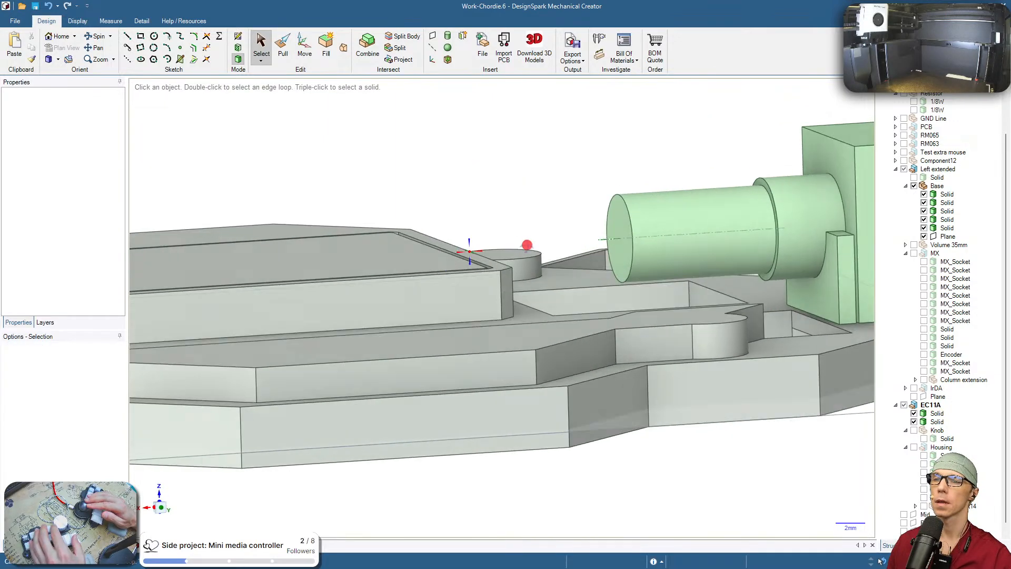
{"action": "left_click", "coordinate": [612, 227]}
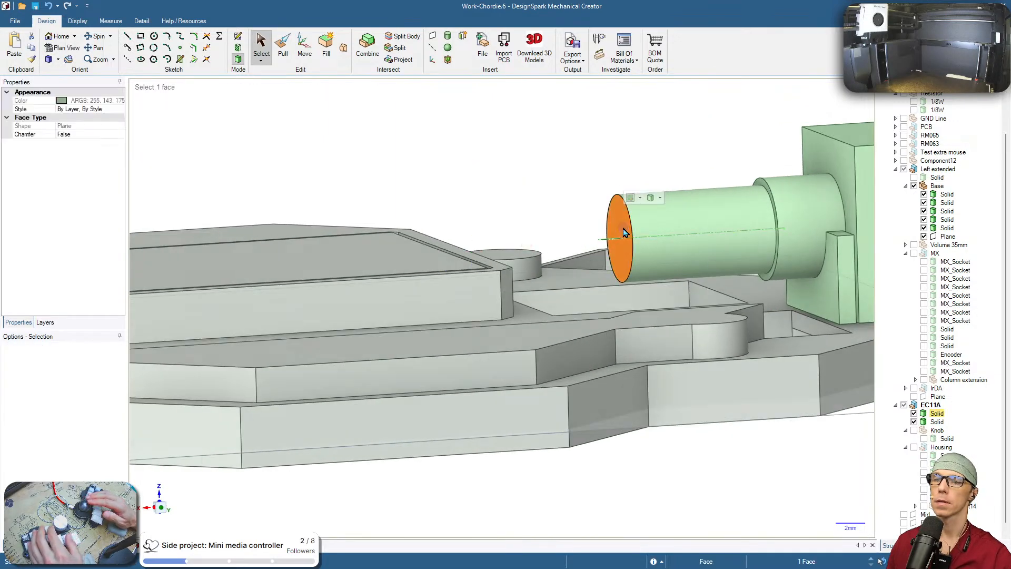
{"action": "left_click", "coordinate": [773, 208], "text": "ctrl"}
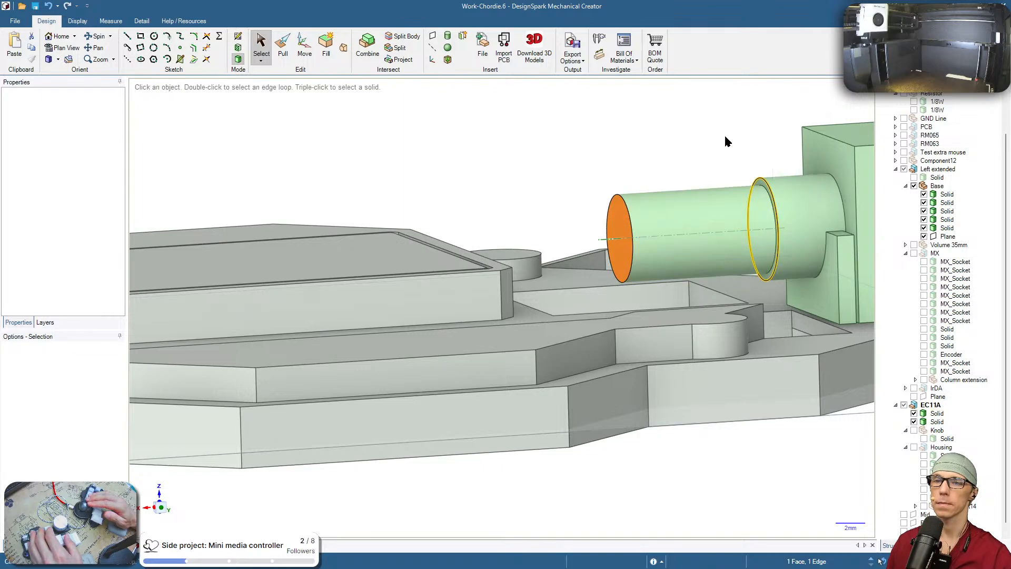
{"action": "left_click", "coordinate": [772, 204]}
{"action": "scroll", "coordinate": [772, 204], "scroll_direction": "up", "scroll_amount": 3}
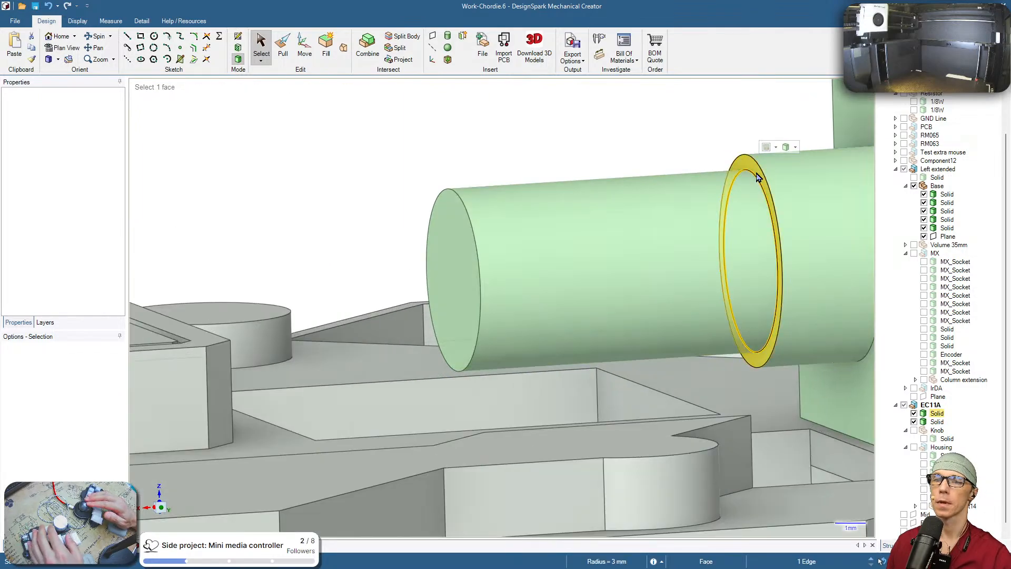
{"action": "left_click", "coordinate": [762, 184]}
{"action": "left_click", "coordinate": [477, 252], "text": "ctrl"}
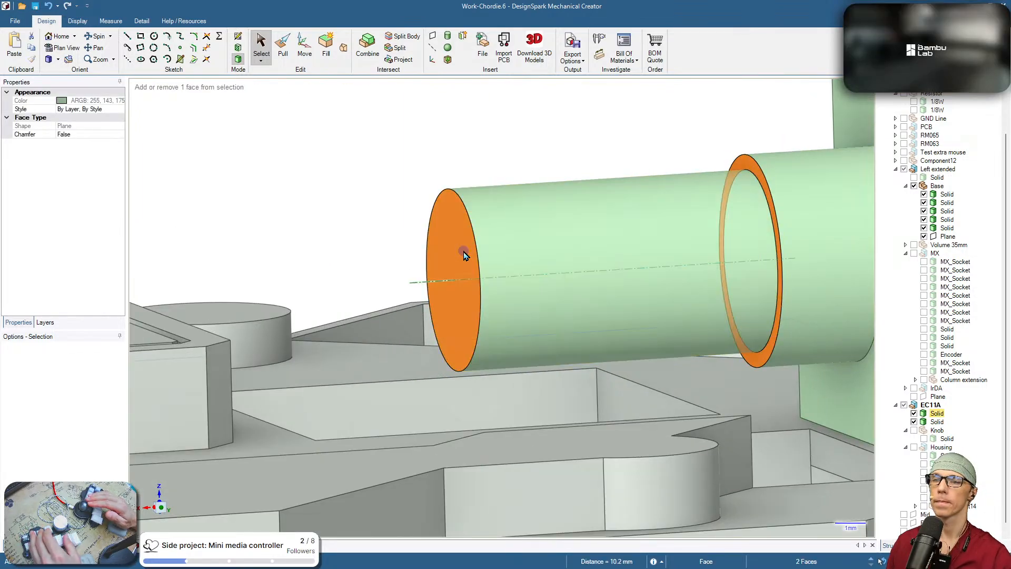
{"action": "scroll", "coordinate": [466, 254], "scroll_direction": "down", "scroll_amount": 5}
{"action": "left_click", "coordinate": [514, 167]}
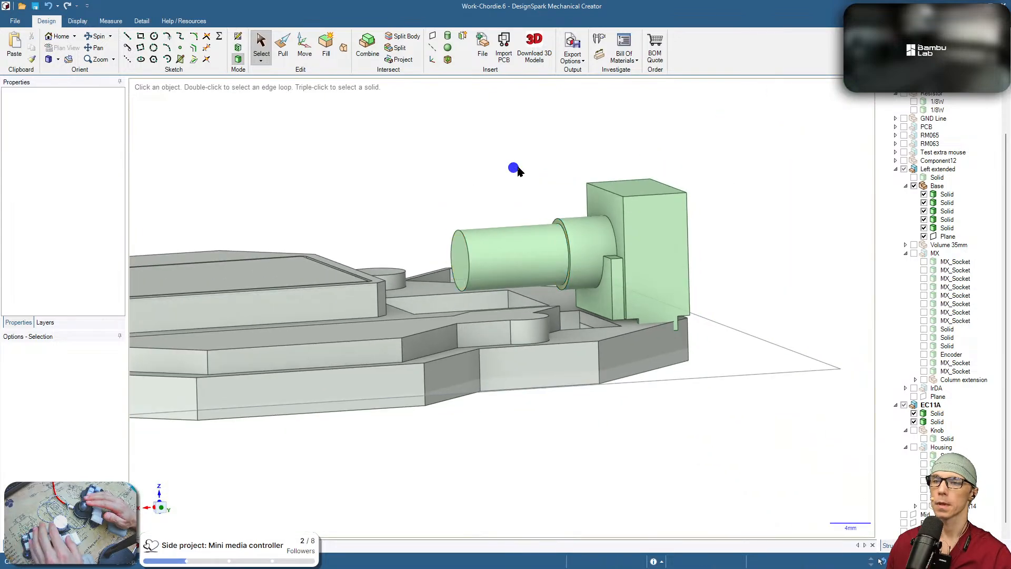
Check the radius of the thicker collar cylinder beside the encoder body
{"action": "middle_click_drag", "start_coordinate": [663, 223], "coordinate": [727, 248]}
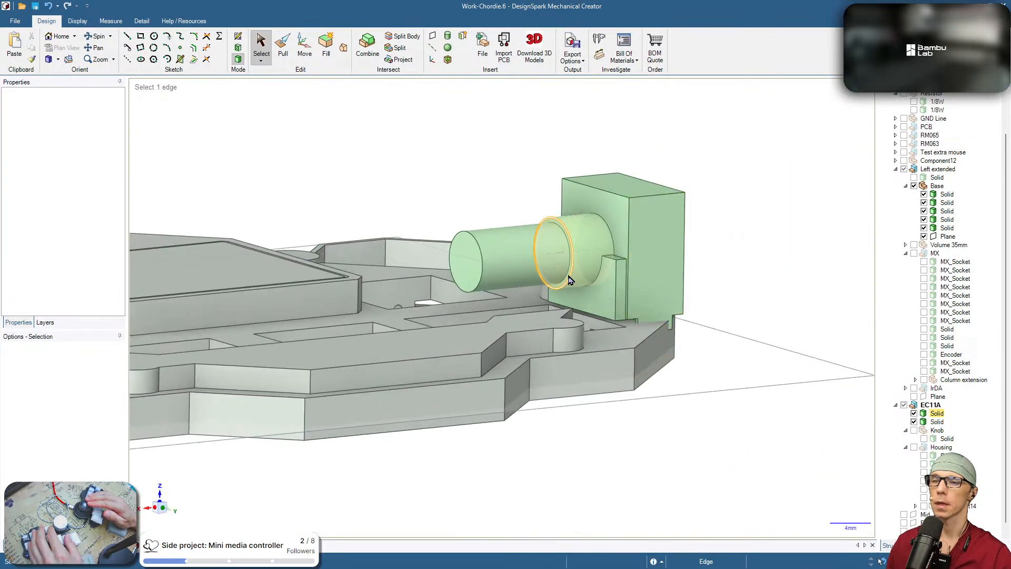
{"action": "left_click", "coordinate": [584, 261]}
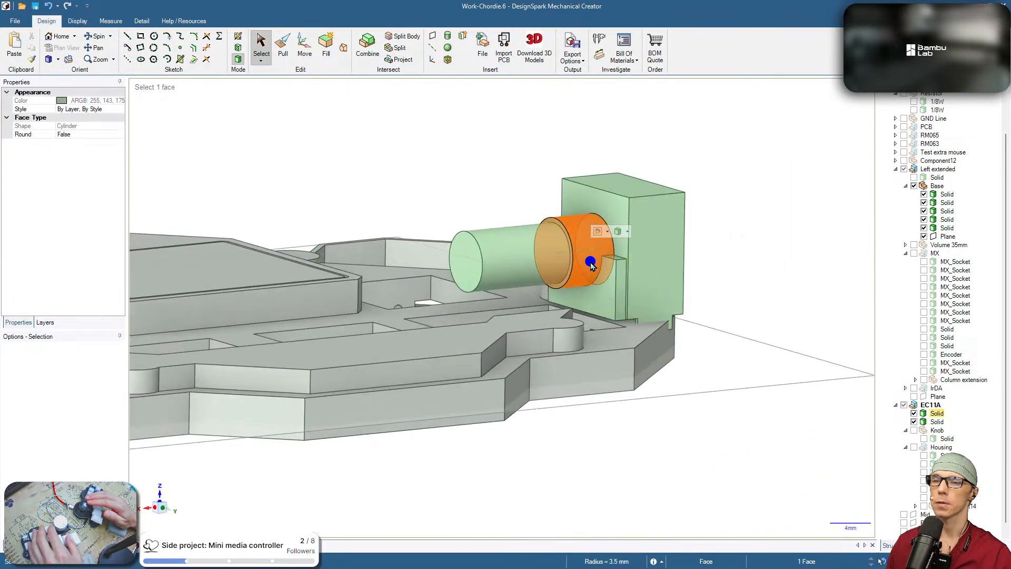
{"action": "left_click", "coordinate": [745, 257]}
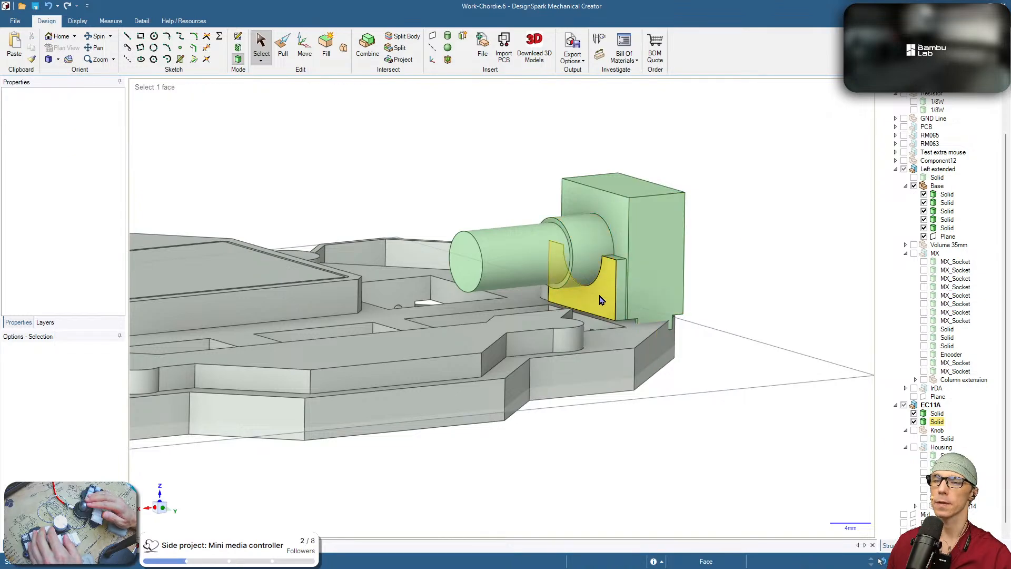
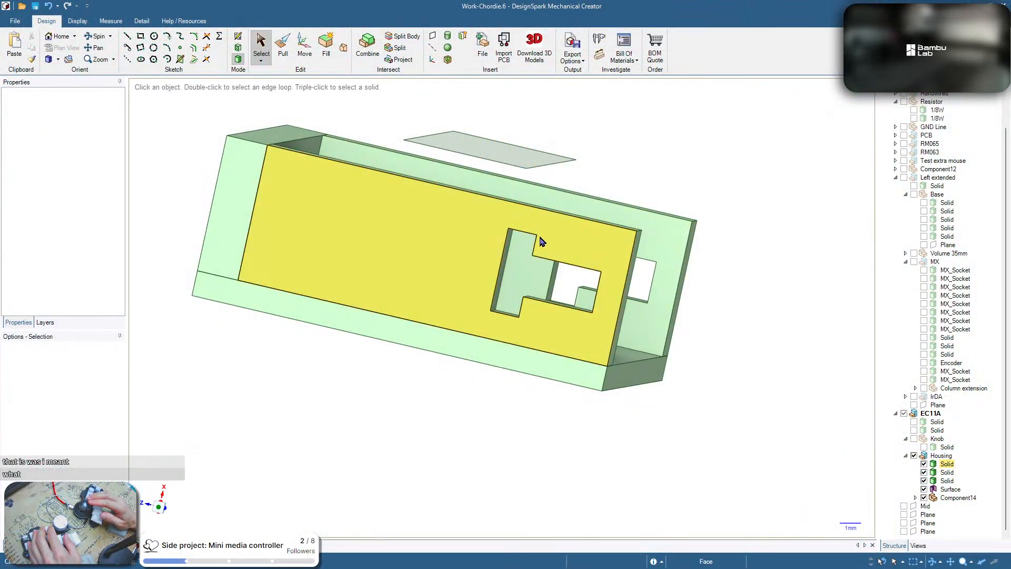
Sketch on the outer face of the housing's side wall and offset the T-shaped cutout's outline 0.1 mm outward
{"action": "left_click", "coordinate": [538, 248]}
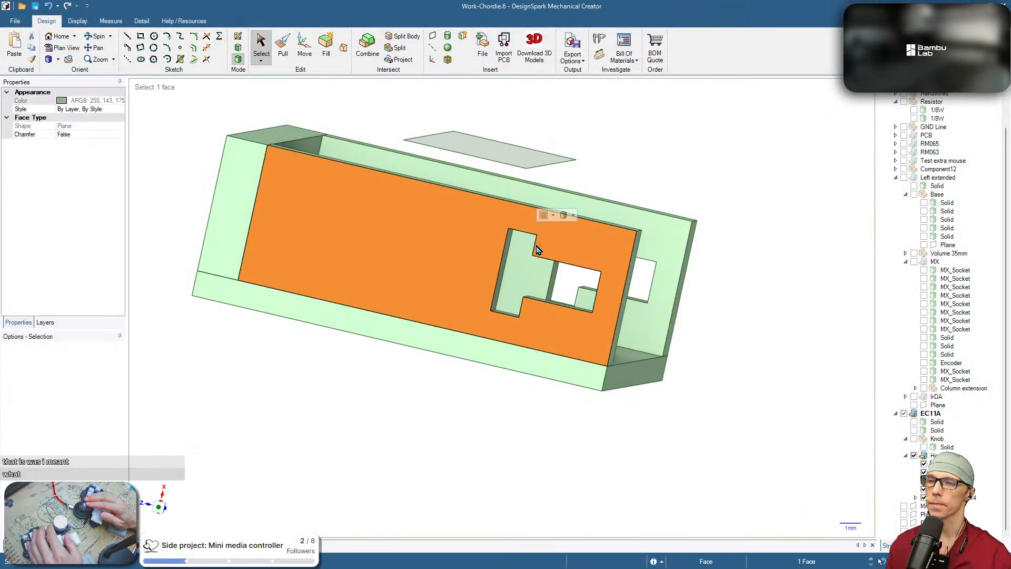
{"action": "key", "text": "Escape"}
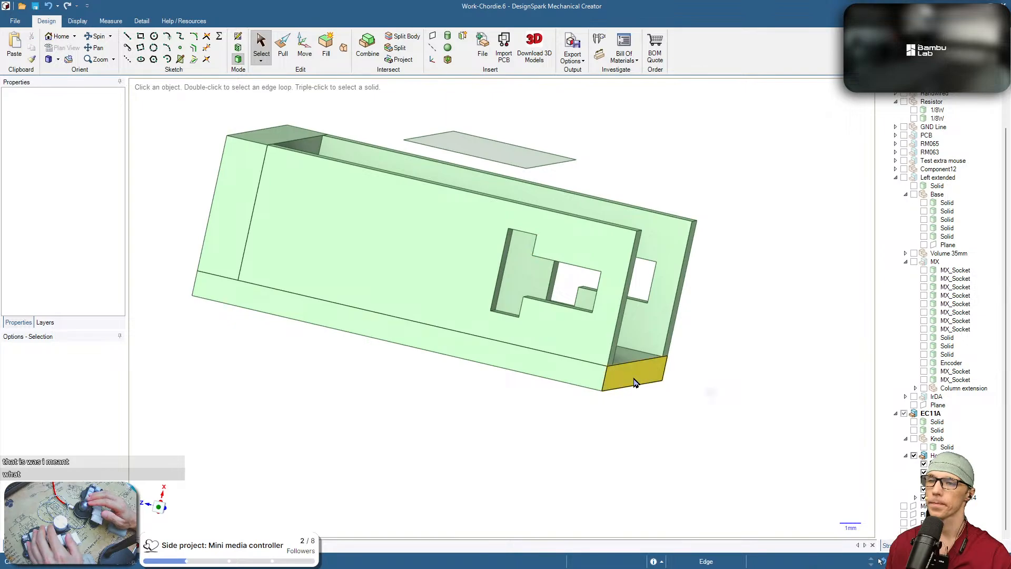
{"action": "middle_click_drag", "start_coordinate": [635, 383], "coordinate": [678, 398]}
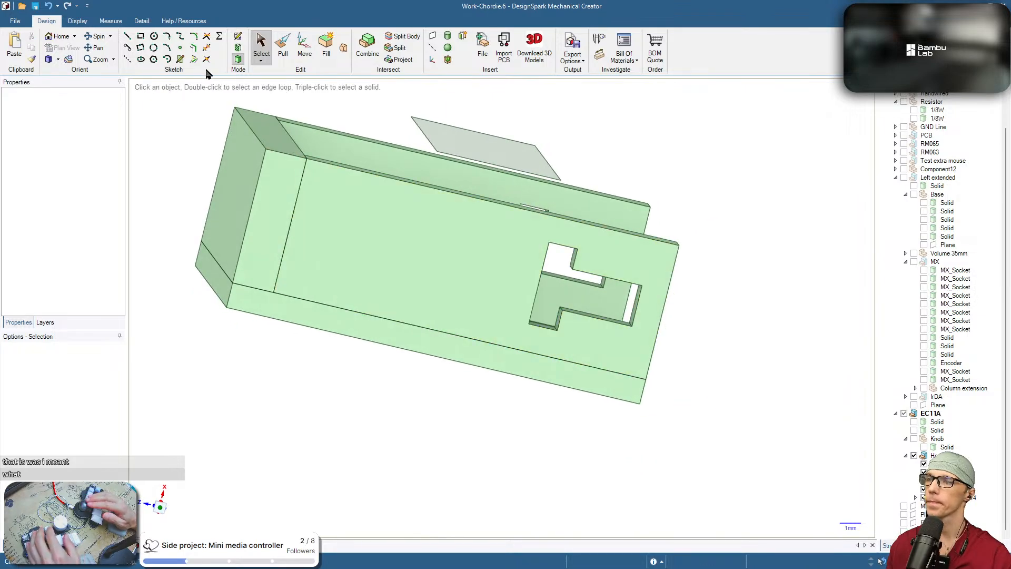
{"action": "left_click", "coordinate": [415, 219]}
{"action": "key", "text": "k"}
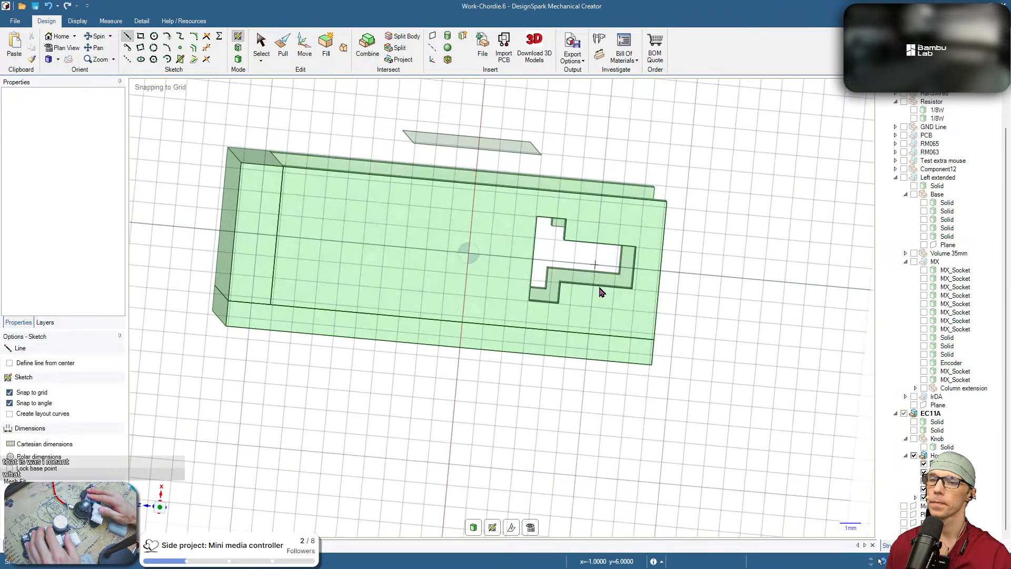
{"action": "key", "text": "s"}
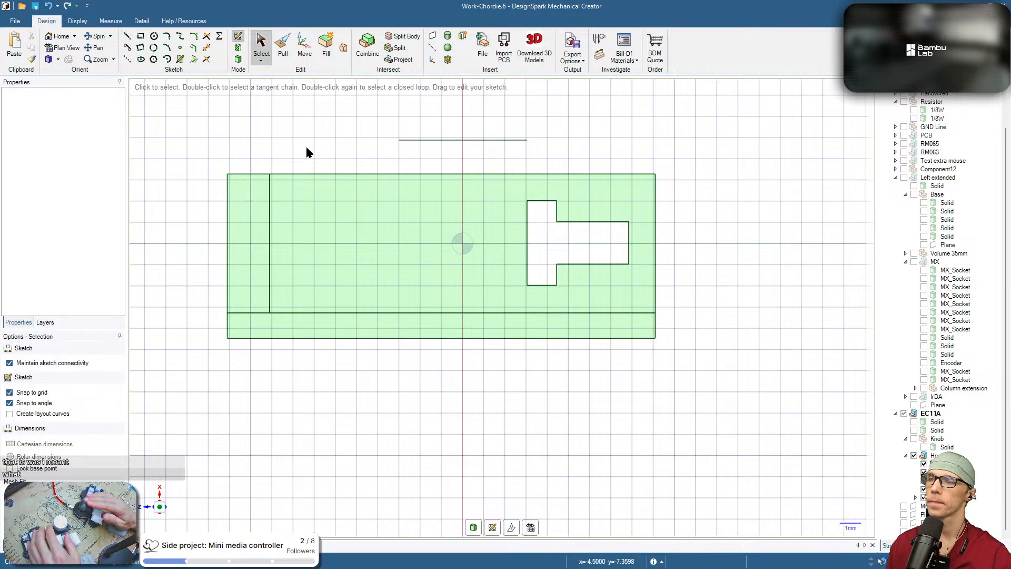
{"action": "left_click", "coordinate": [193, 48]}
{"action": "left_click", "coordinate": [565, 265]}
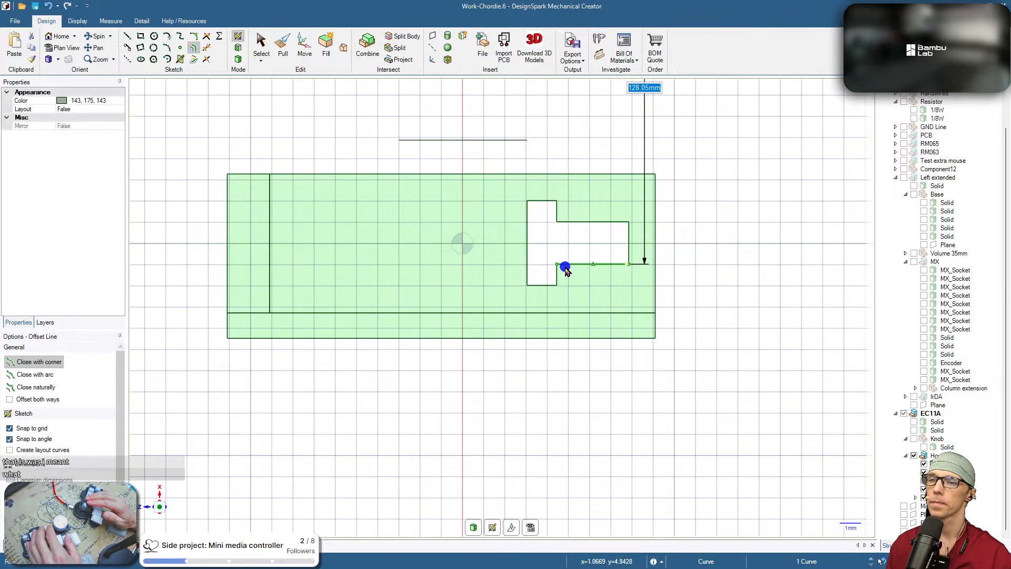
{"action": "left_click", "coordinate": [565, 267]}
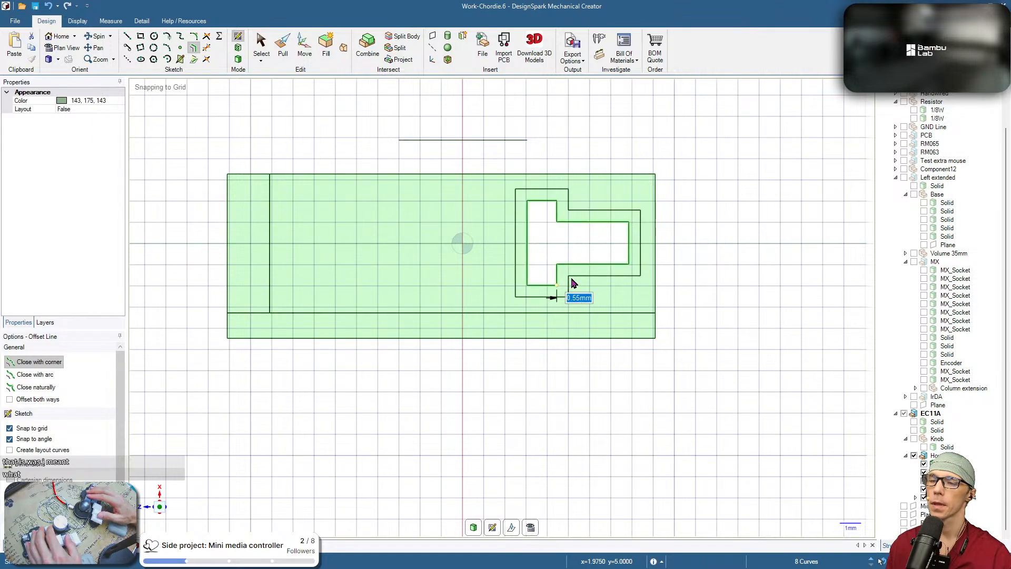
{"action": "key", "text": "BackSpace"}
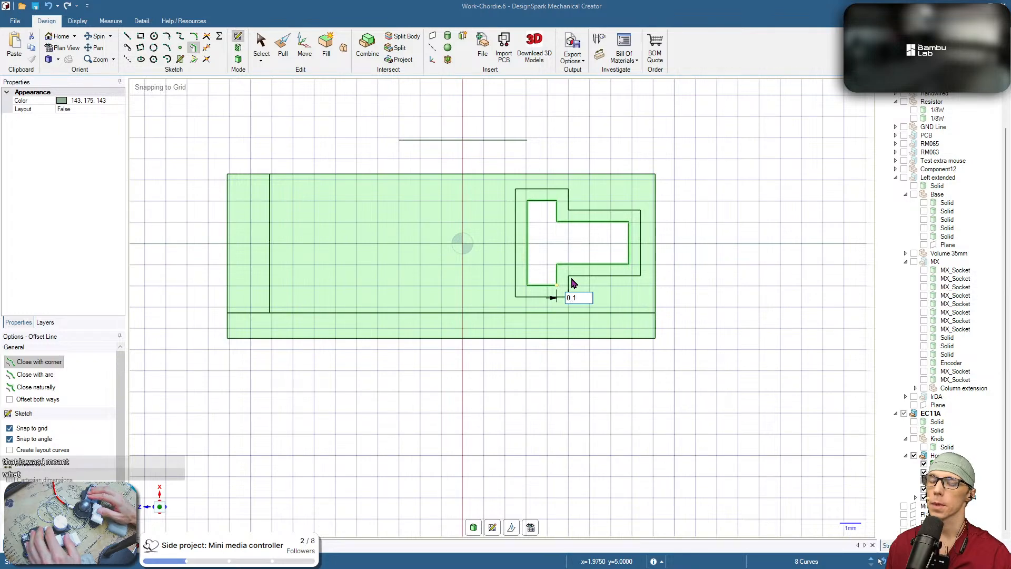
{"action": "key", "text": "Return"}
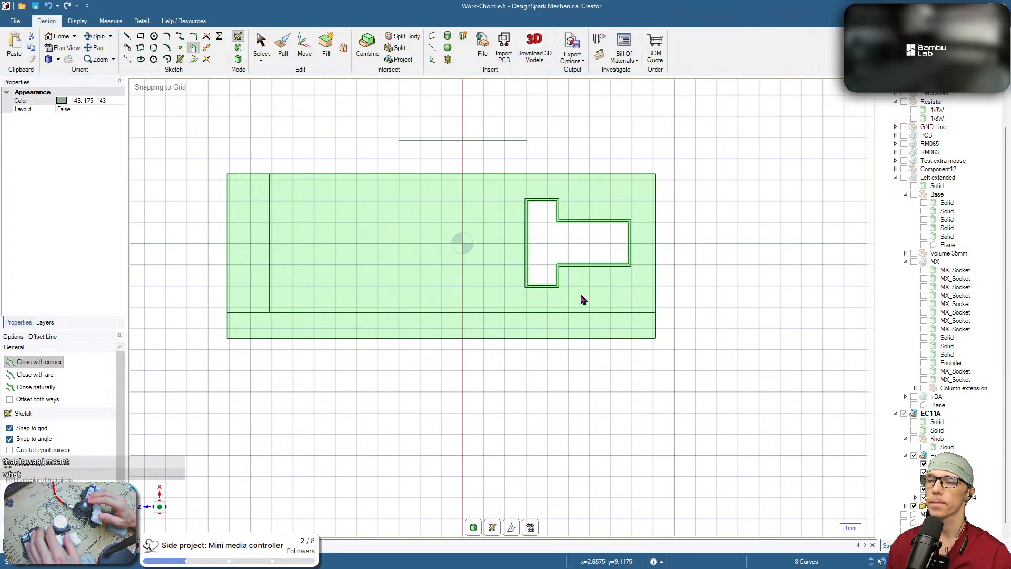
Project the T-shaped cutout's original edges into the sketch and convert the sketch into a thin ring surface
{"action": "scroll", "coordinate": [573, 294], "scroll_direction": "up", "scroll_amount": 2}
{"action": "scroll", "coordinate": [573, 296], "scroll_direction": "up", "scroll_amount": 2}
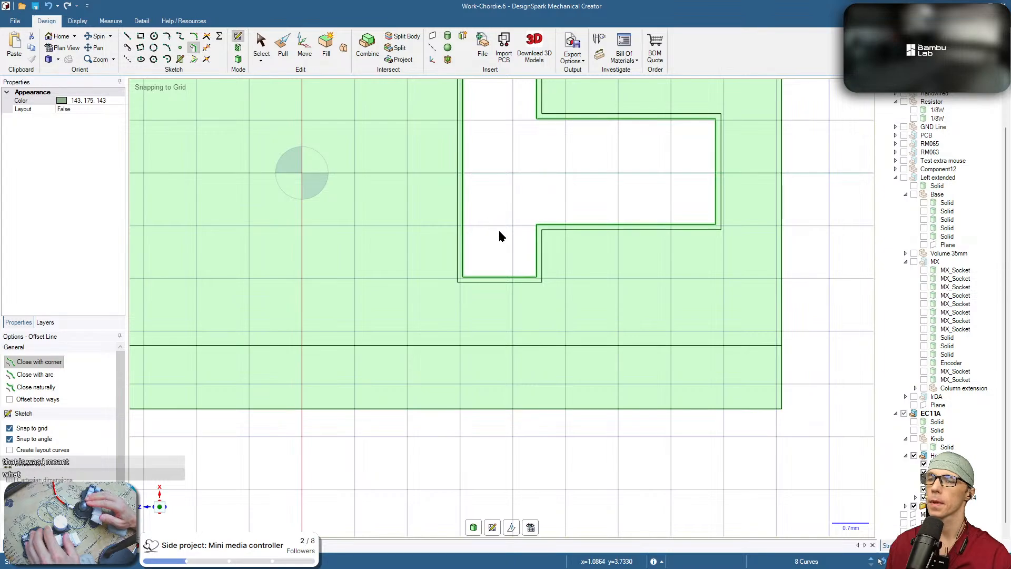
{"action": "key", "text": "Escape"}
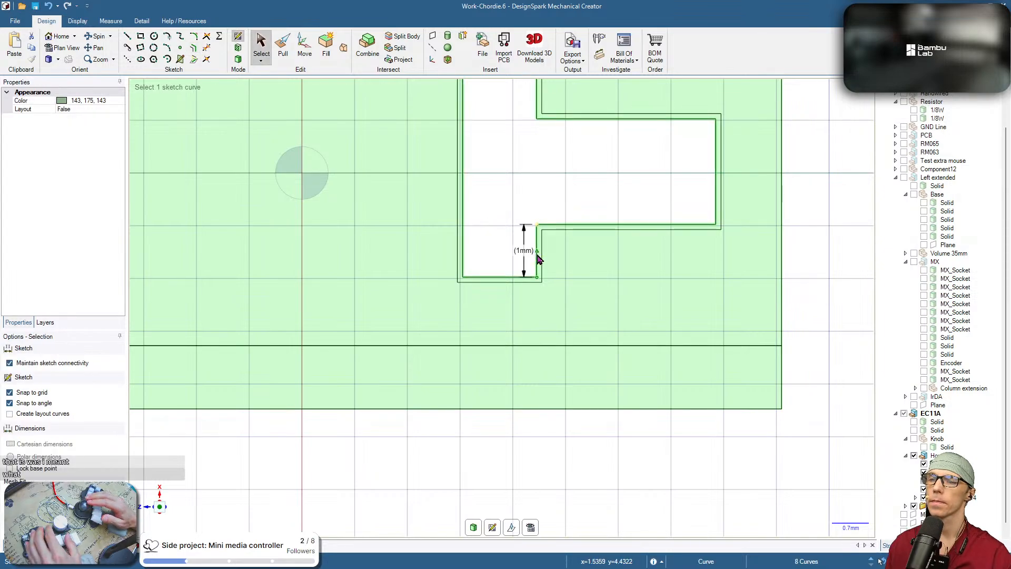
{"action": "left_click", "coordinate": [194, 59]}
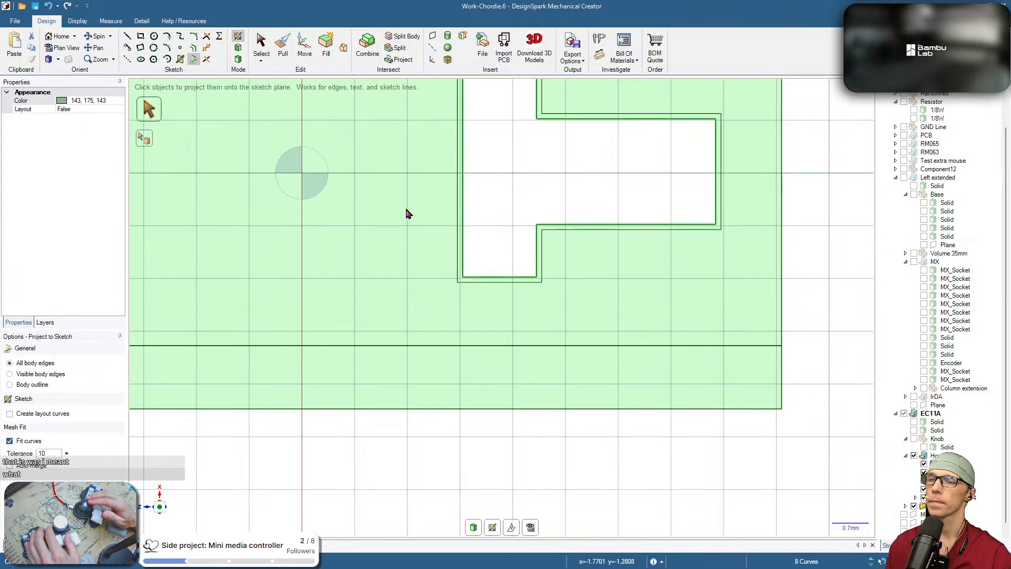
{"action": "key", "text": "p"}
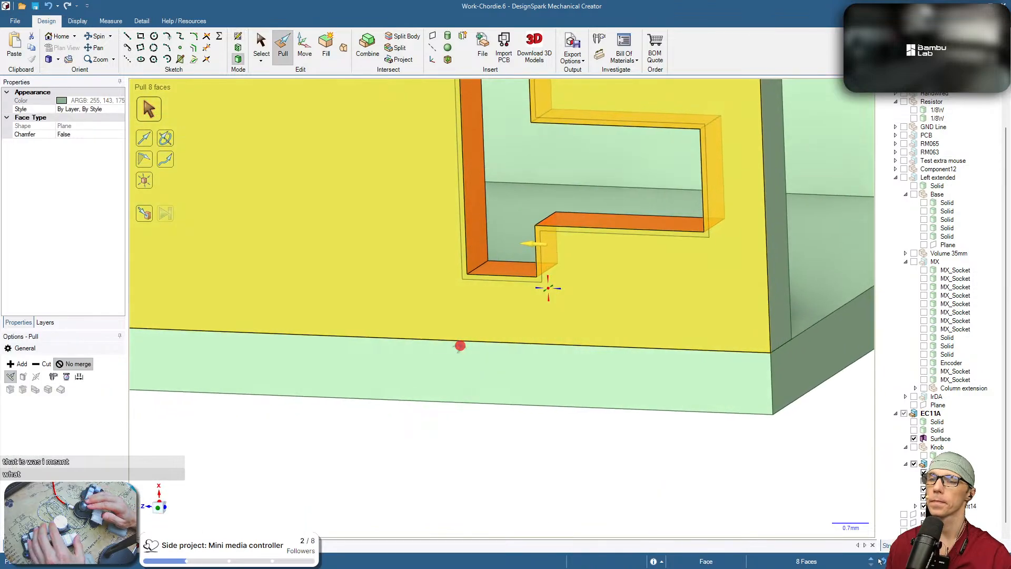
Try to pull the thin ring surface around the T-shaped cutout into the side wall with no merge
{"action": "left_click", "coordinate": [494, 265]}
{"action": "left_click", "coordinate": [495, 282]}
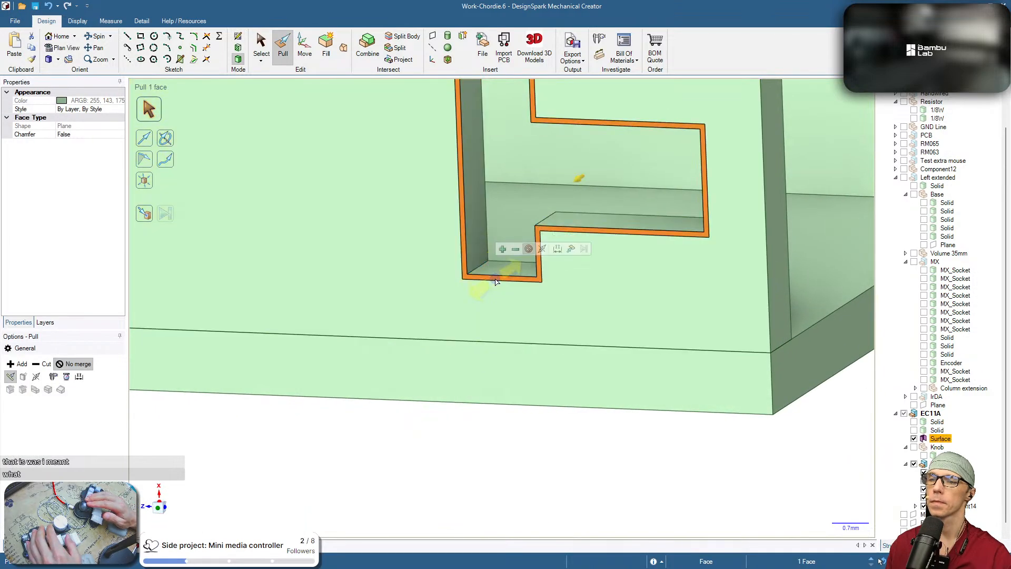
{"action": "left_click_drag", "start_coordinate": [495, 282], "coordinate": [520, 255]}
{"action": "scroll", "coordinate": [519, 255], "scroll_direction": "down", "scroll_amount": 4}
{"action": "left_click", "coordinate": [670, 381]}
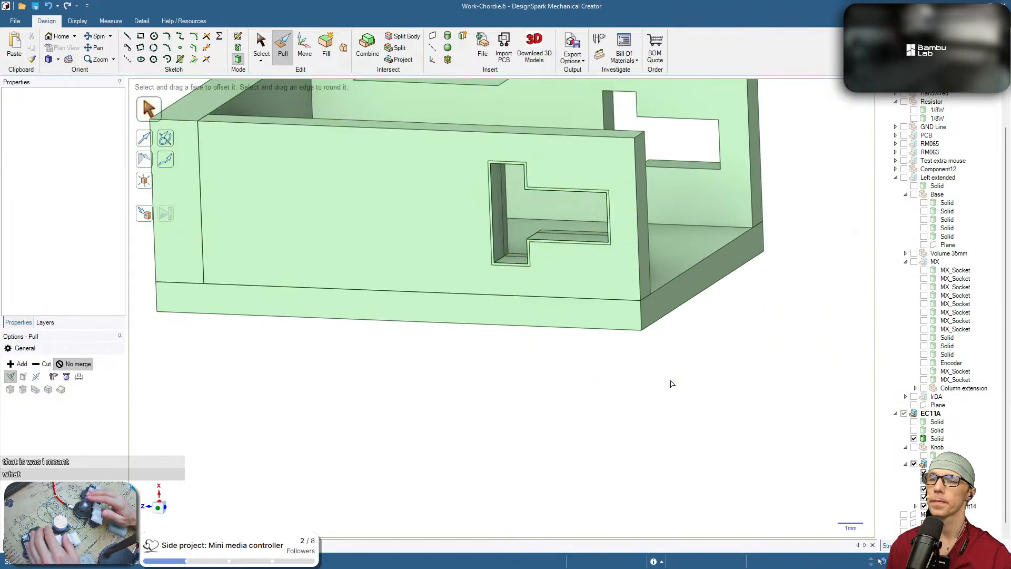
{"action": "left_click", "coordinate": [558, 258]}
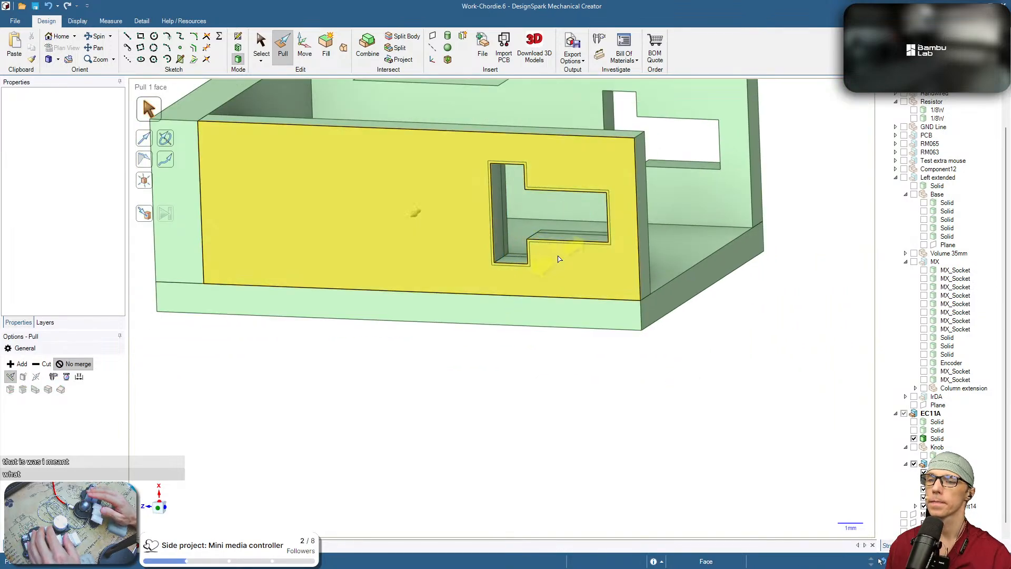
{"action": "scroll", "coordinate": [558, 257], "scroll_direction": "up", "scroll_amount": 4}
Cut the thin ring surface through the side wall to enlarge its T-shaped cutout
{"action": "left_click", "coordinate": [531, 283]}
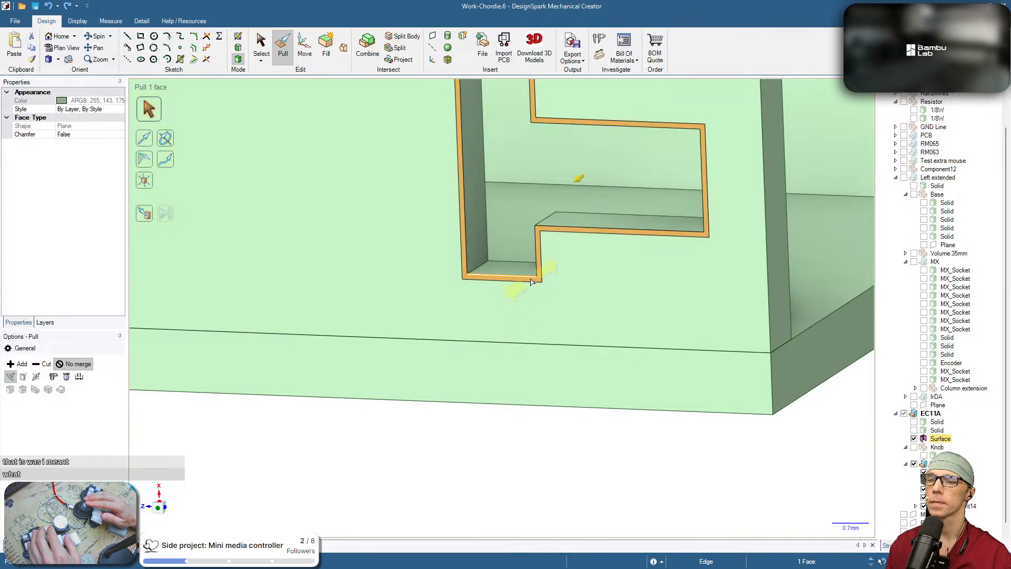
{"action": "left_click", "coordinate": [551, 250]}
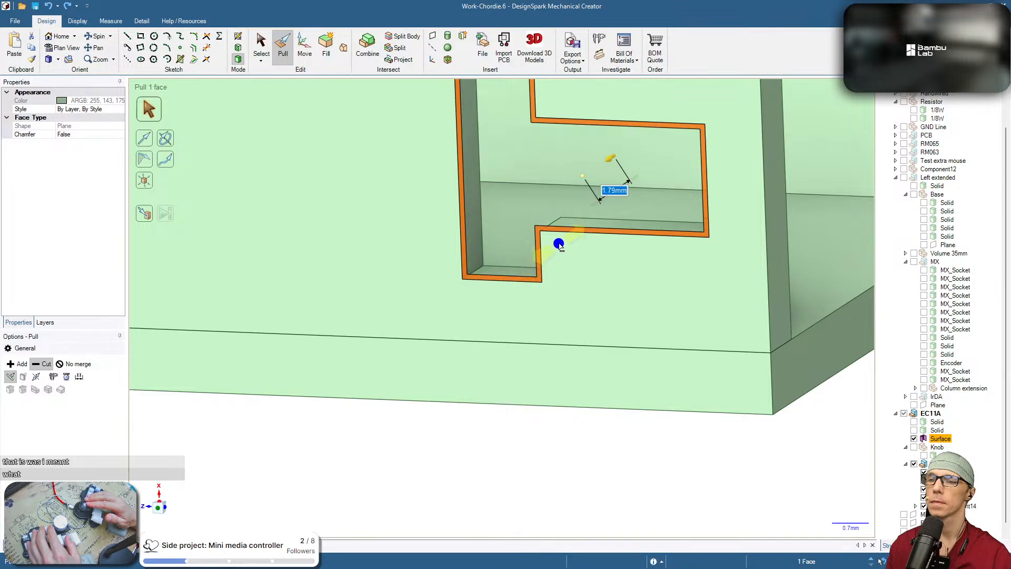
{"action": "left_click", "coordinate": [558, 243]}
{"action": "scroll", "coordinate": [639, 262], "scroll_direction": "down", "scroll_amount": 3}
{"action": "left_click", "coordinate": [758, 346]}
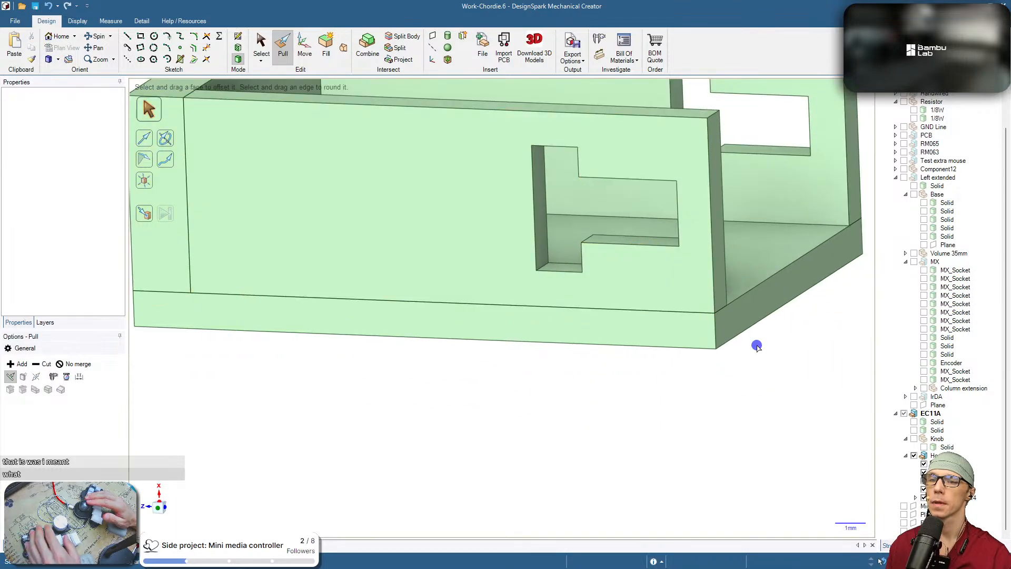
Compare the lengths of the short vertical step edges in the T-shaped cutouts of both side walls
{"action": "scroll", "coordinate": [586, 265], "scroll_direction": "up", "scroll_amount": 3}
{"action": "key", "text": "s"}
{"action": "left_click", "coordinate": [581, 262]}
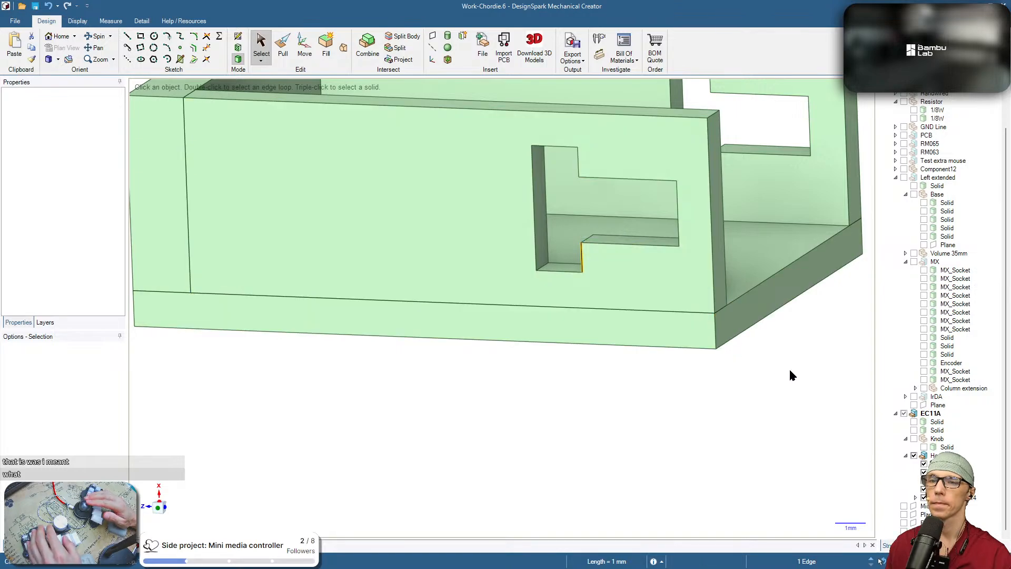
{"action": "middle_click_drag", "start_coordinate": [729, 377], "coordinate": [677, 243]}
{"action": "left_click", "coordinate": [677, 243]}
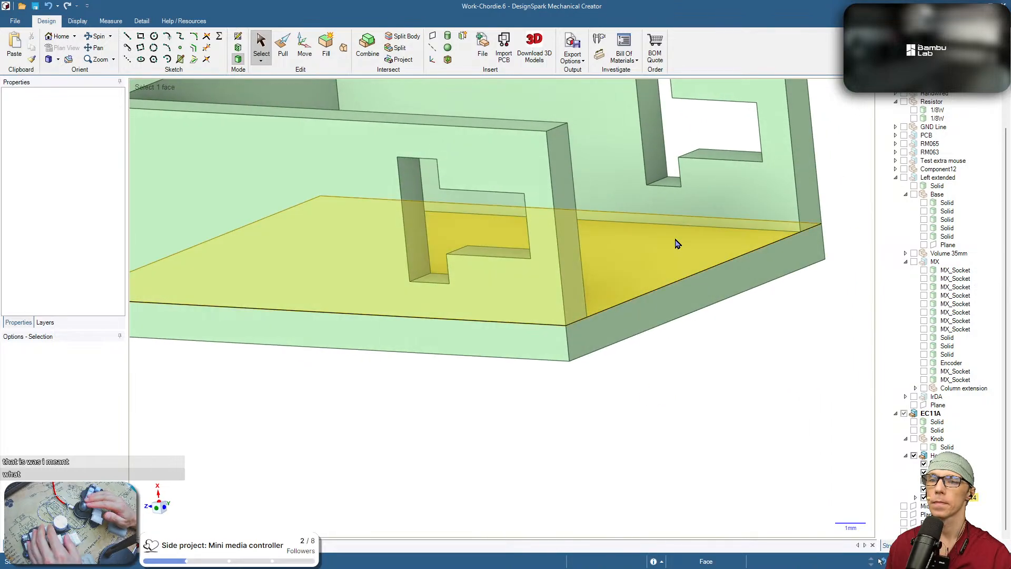
{"action": "left_click", "coordinate": [680, 181]}
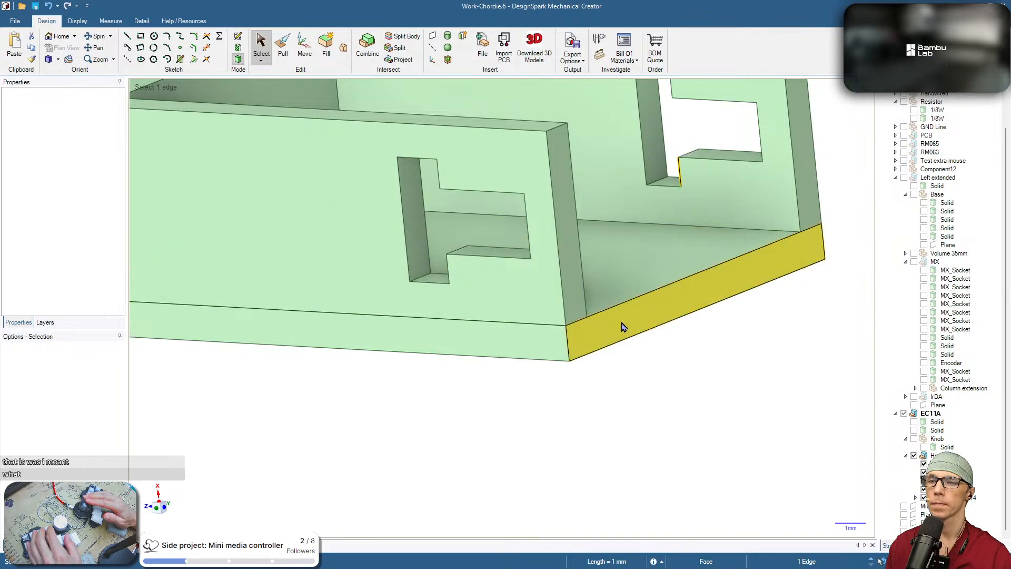
{"action": "middle_click_drag", "start_coordinate": [623, 323], "coordinate": [790, 308]}
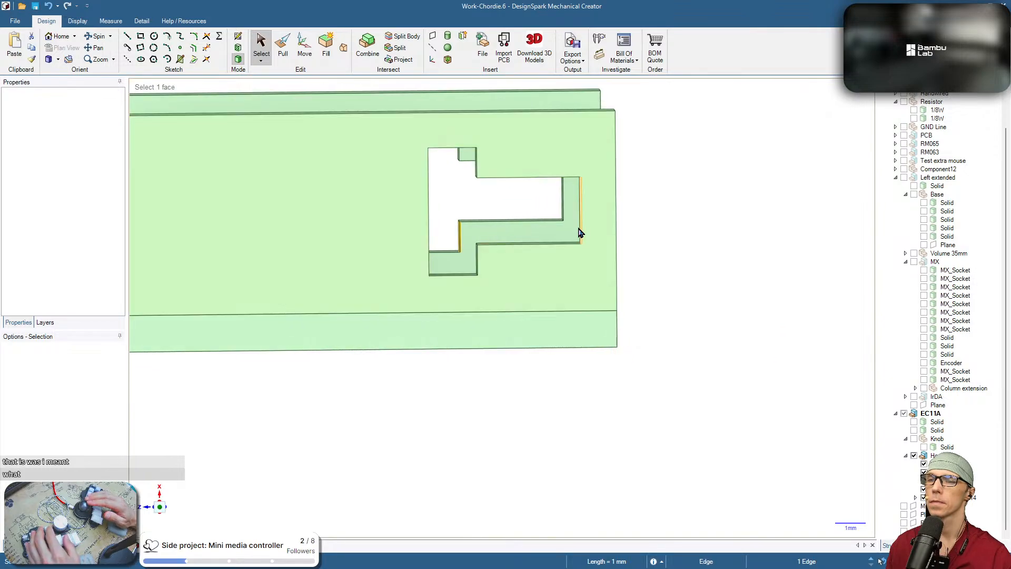
{"action": "middle_click_drag", "start_coordinate": [711, 296], "coordinate": [641, 354]}
{"action": "left_click", "coordinate": [788, 321]}
{"action": "left_click", "coordinate": [656, 220]}
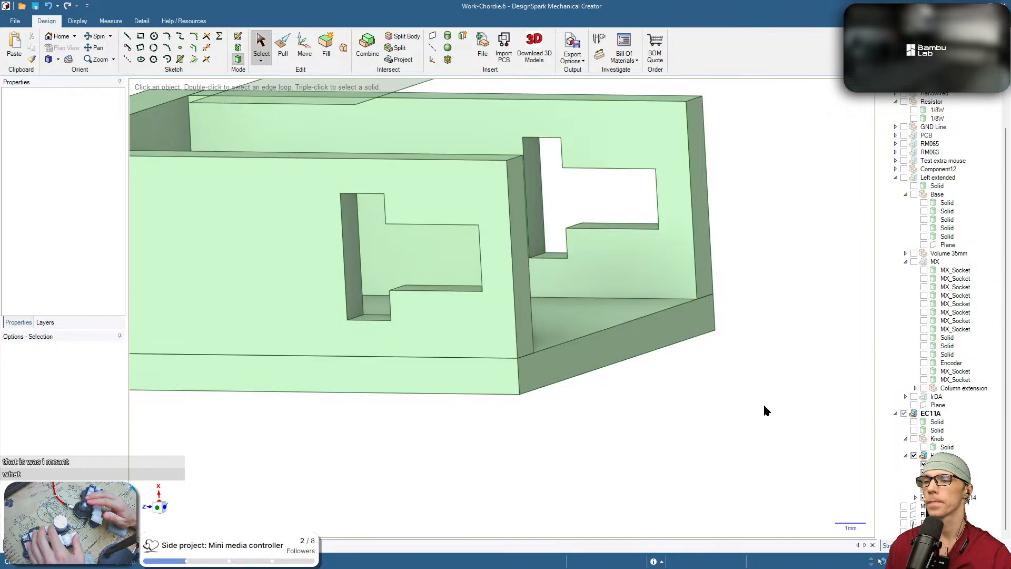
Sketch on the inner face of the opposite side wall and offset its T-shaped cutout's outline 0.1 mm outward
{"action": "middle_click_drag", "start_coordinate": [765, 409], "coordinate": [739, 409]}
{"action": "left_click", "coordinate": [635, 275]}
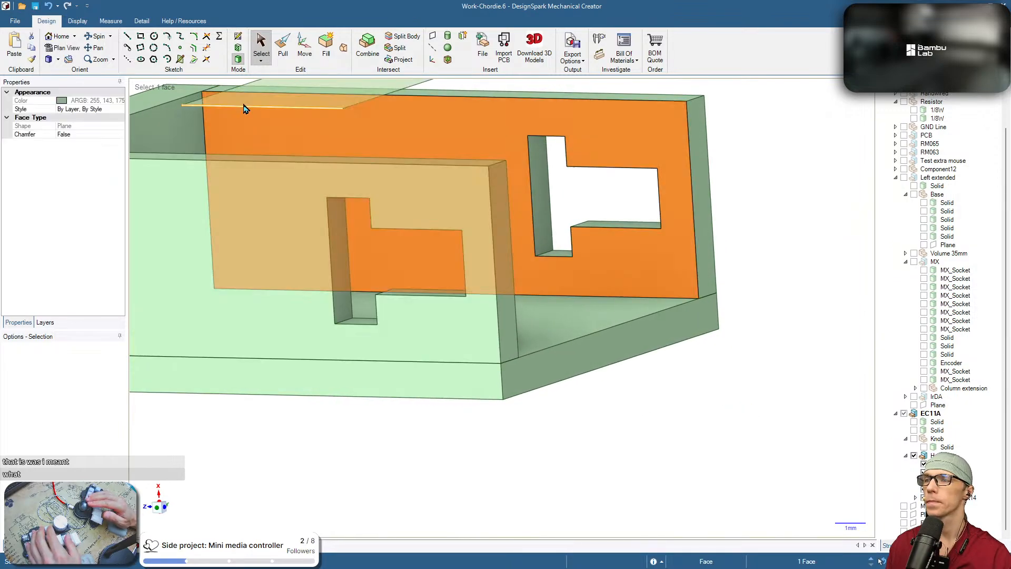
{"action": "left_click", "coordinate": [238, 38]}
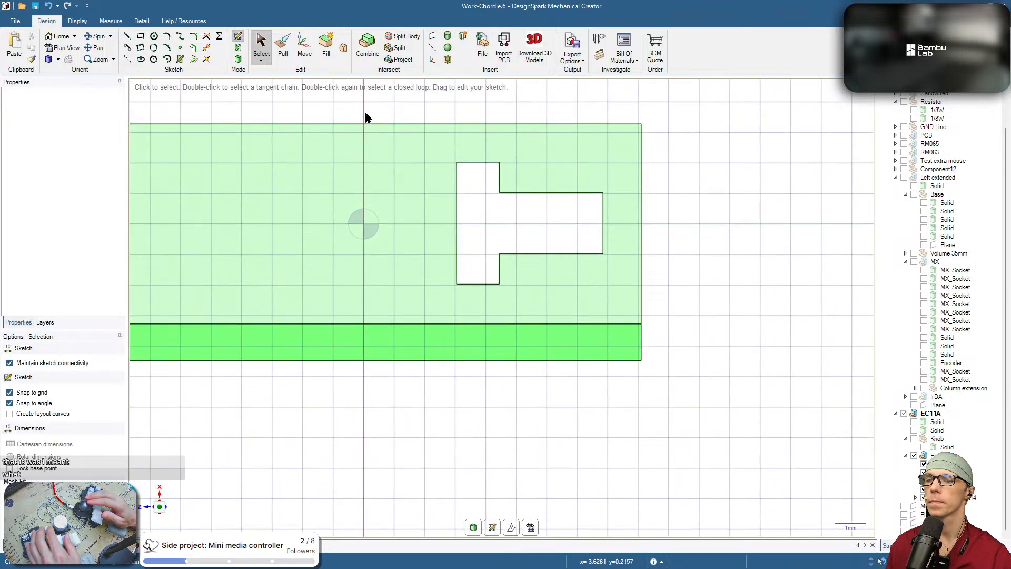
{"action": "left_click", "coordinate": [508, 254]}
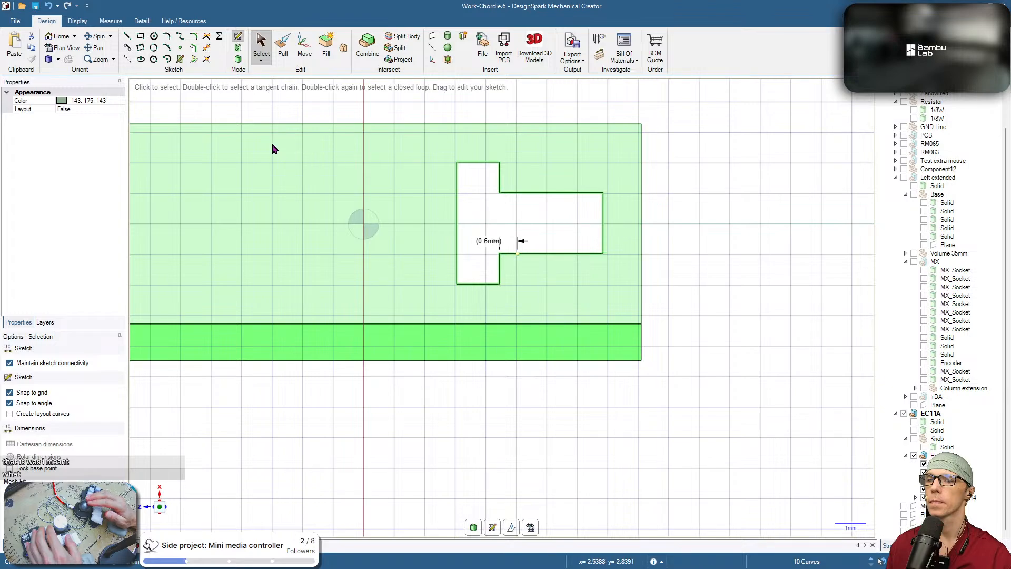
{"action": "left_click", "coordinate": [193, 47]}
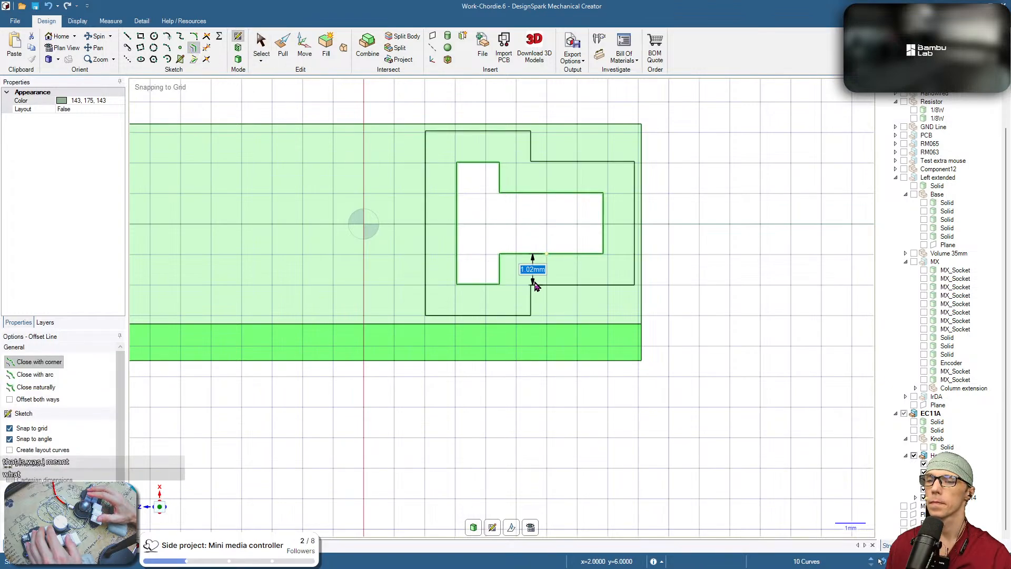
{"action": "type", "text": "0."}
{"action": "type", "text": "1"}
{"action": "key", "text": "Return"}
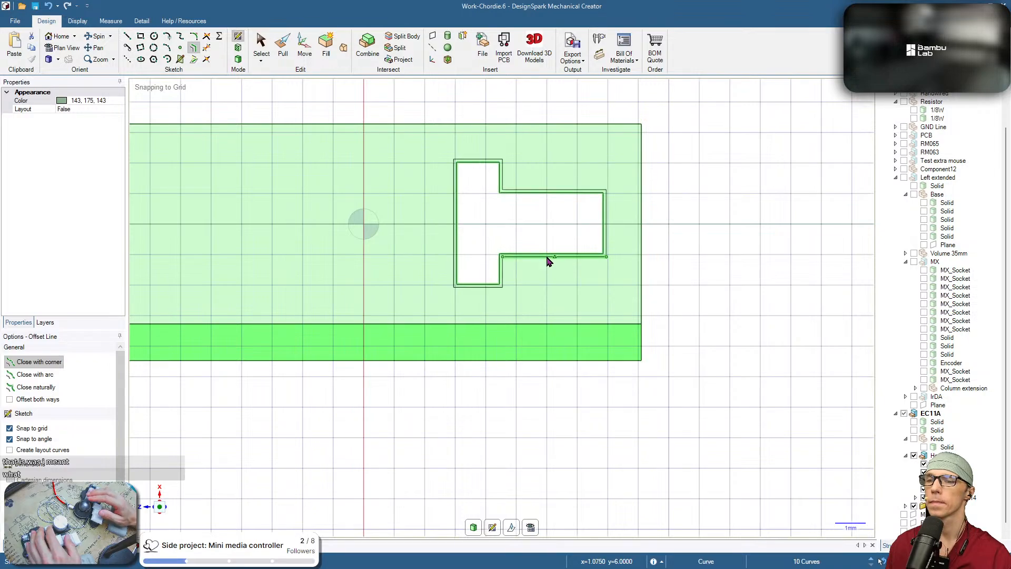
Project the opposite cutout's original edges into the sketch and convert the sketch into a thin ring surface
{"action": "scroll", "coordinate": [531, 285], "scroll_direction": "up", "scroll_amount": 1}
{"action": "scroll", "coordinate": [531, 284], "scroll_direction": "up", "scroll_amount": 4}
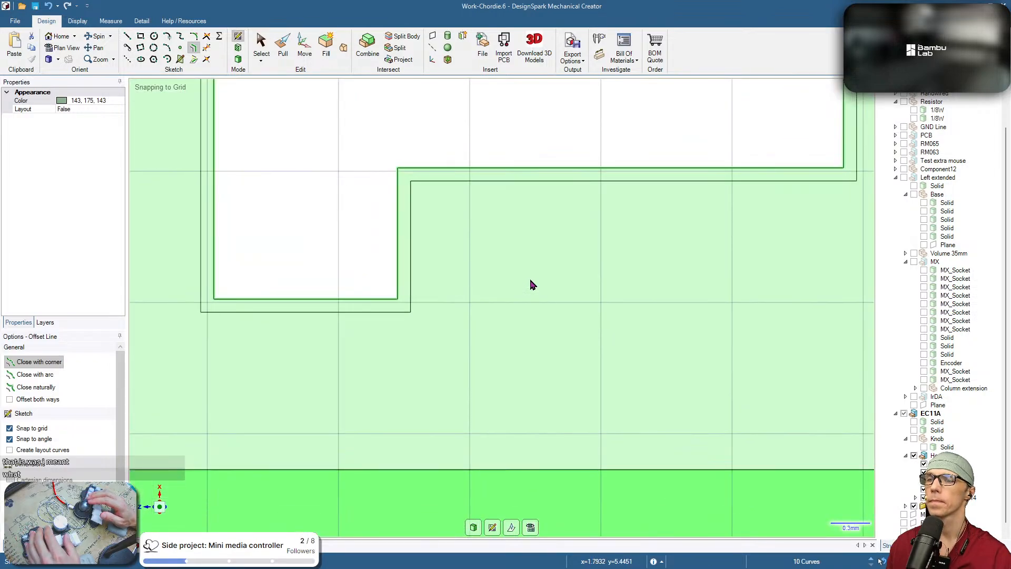
{"action": "key", "text": "Escape"}
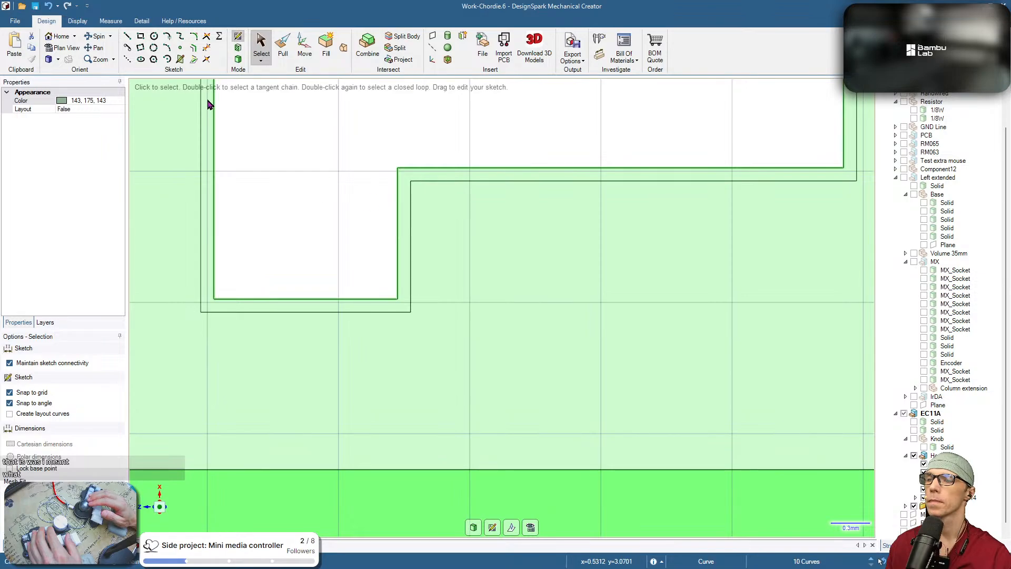
{"action": "left_click", "coordinate": [194, 60]}
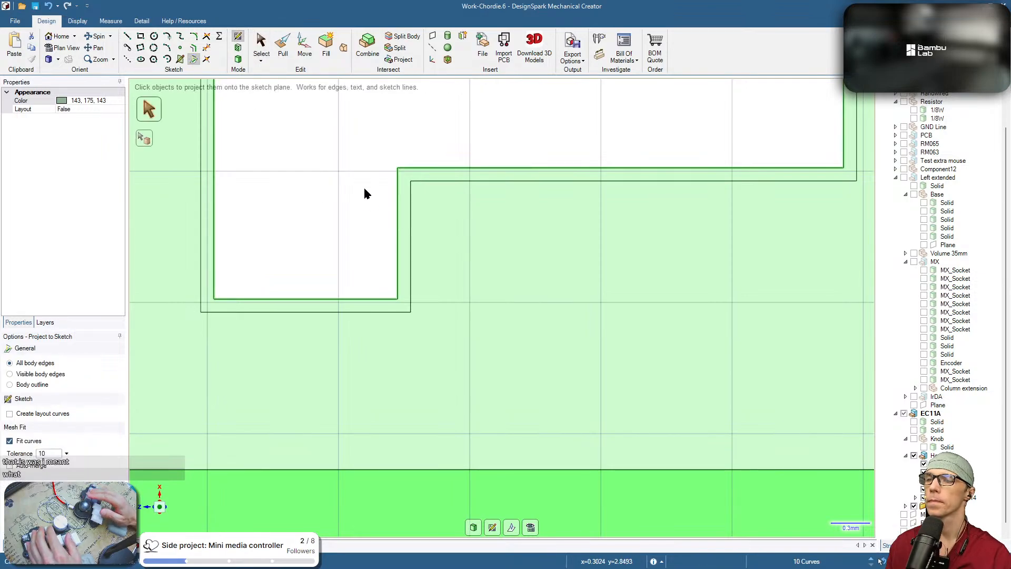
{"action": "key", "text": "p"}
Cut the thin ring surface through the opposite side wall to enlarge that wall's T-shaped cutout
{"action": "middle_click_drag", "start_coordinate": [445, 236], "coordinate": [398, 285]}
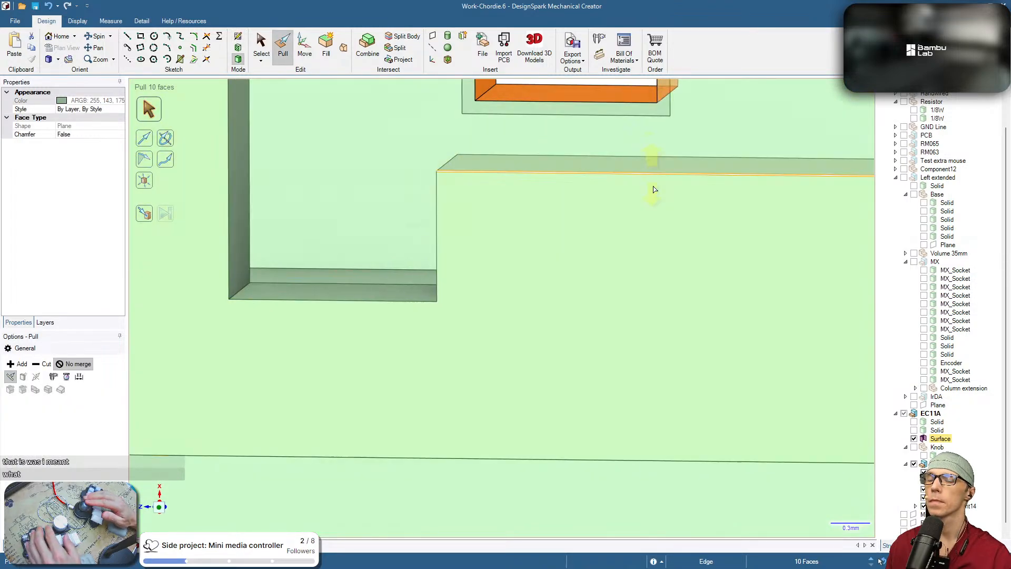
{"action": "scroll", "coordinate": [652, 197], "scroll_direction": "down", "scroll_amount": 5}
{"action": "scroll", "coordinate": [727, 224], "scroll_direction": "up", "scroll_amount": 3}
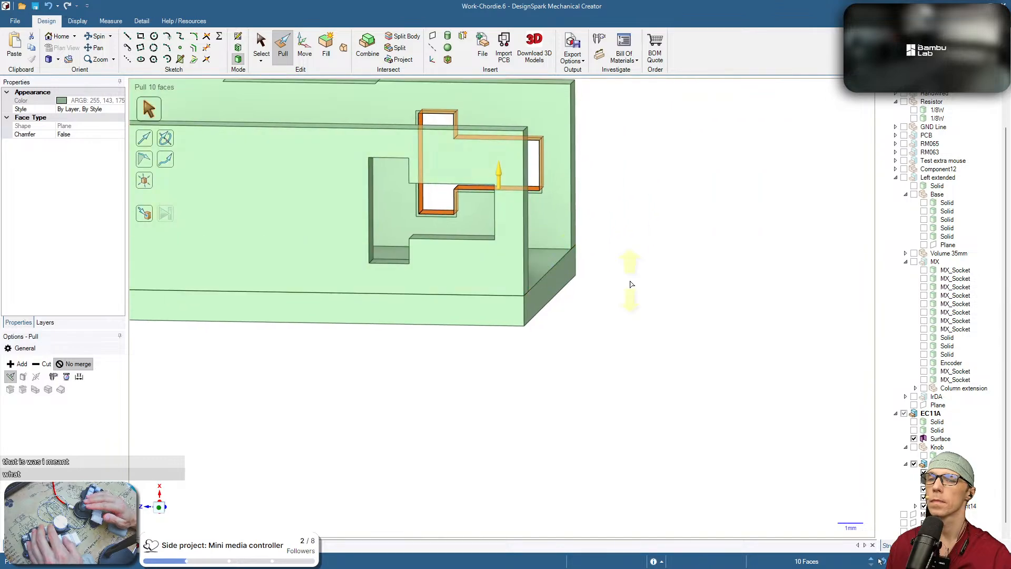
{"action": "middle_click_drag", "start_coordinate": [632, 269], "coordinate": [627, 358]}
{"action": "scroll", "coordinate": [493, 214], "scroll_direction": "up", "scroll_amount": 4}
{"action": "left_click", "coordinate": [553, 188]}
{"action": "left_click", "coordinate": [496, 360]}
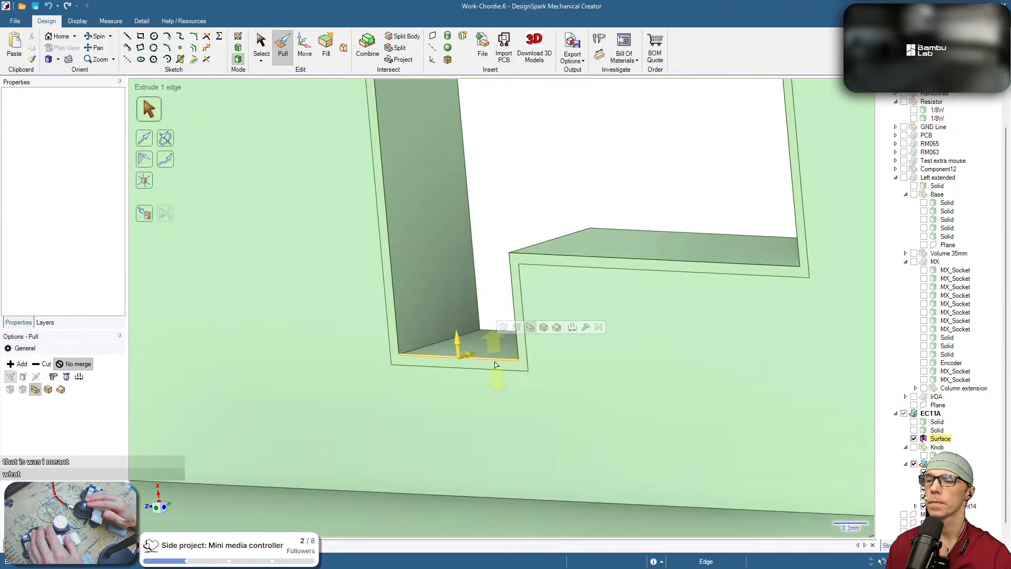
{"action": "left_click", "coordinate": [495, 364]}
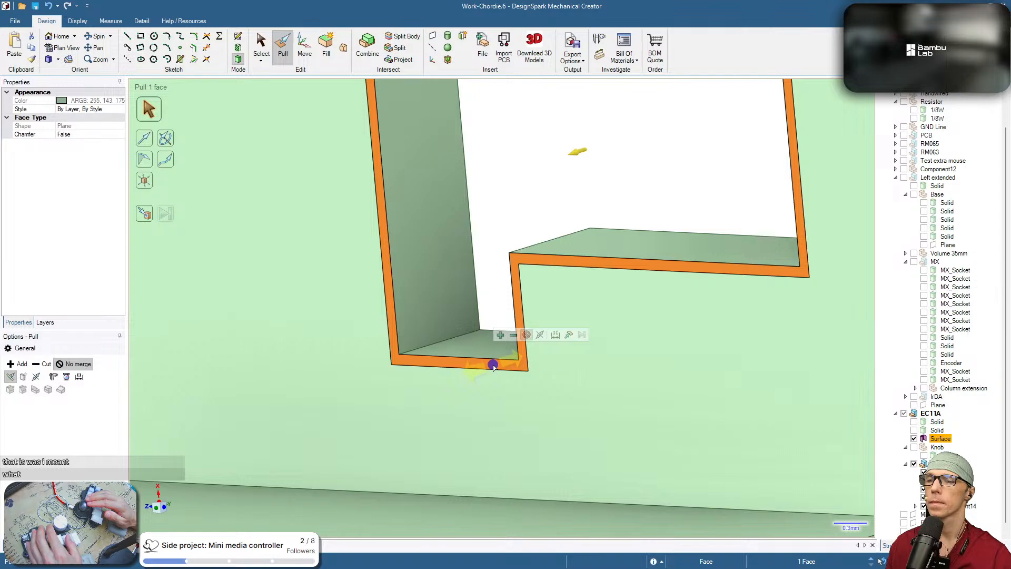
{"action": "left_click", "coordinate": [515, 336]}
{"action": "left_click_drag", "start_coordinate": [501, 359], "coordinate": [634, 227]}
{"action": "scroll", "coordinate": [634, 226], "scroll_direction": "down", "scroll_amount": 5}
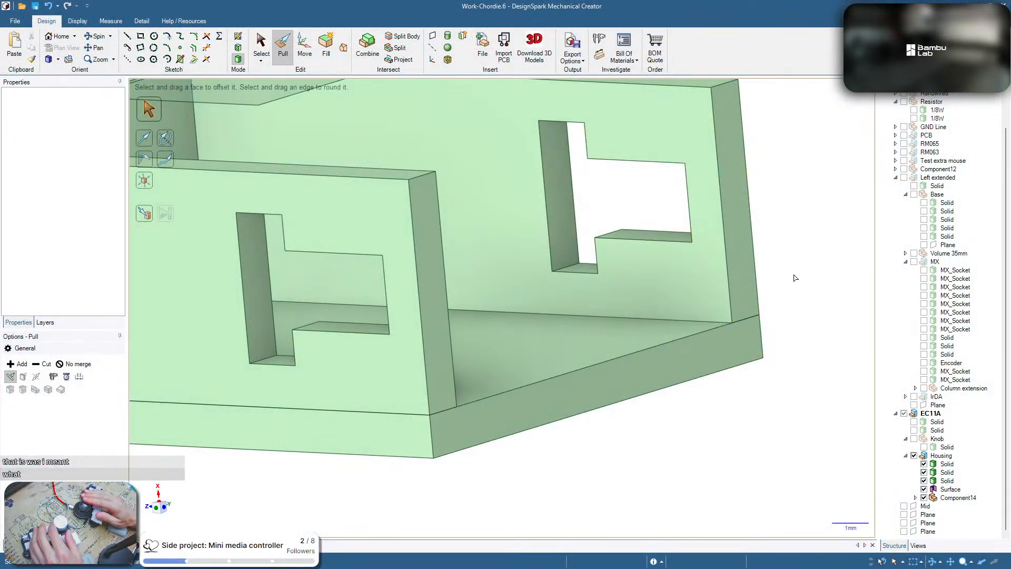
Measure the lower short edge of the near side wall's T-shaped cutout
{"action": "left_click", "coordinate": [515, 334]}
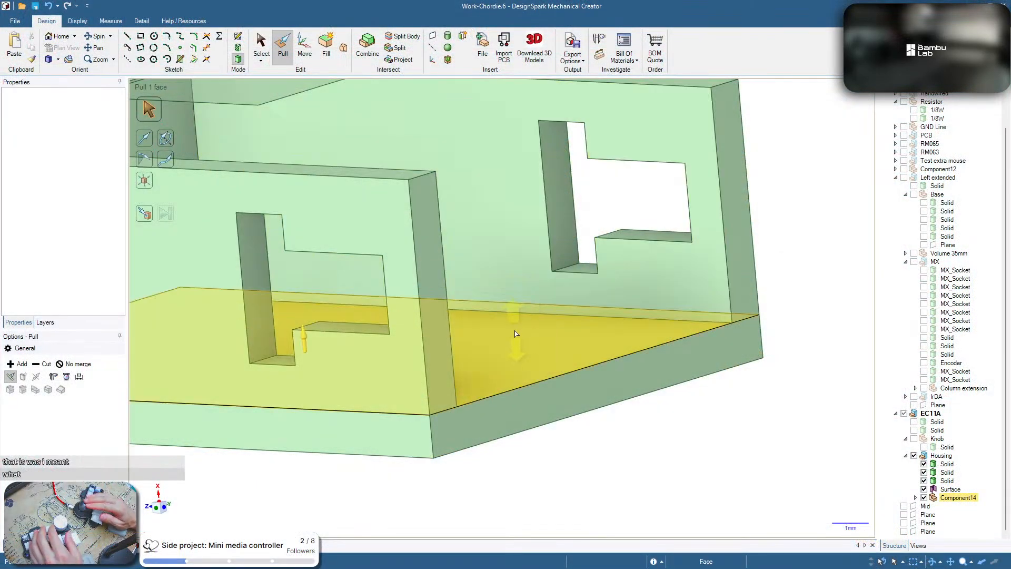
{"action": "key", "text": "s"}
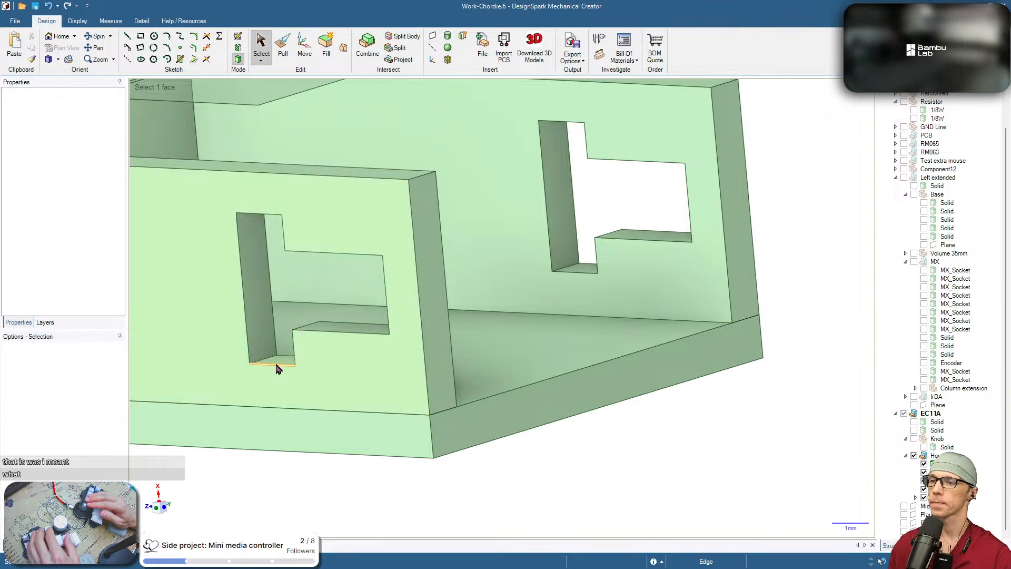
{"action": "left_click", "coordinate": [276, 365]}
{"action": "middle_click_drag", "start_coordinate": [469, 459], "coordinate": [627, 439], "text": "shift"}
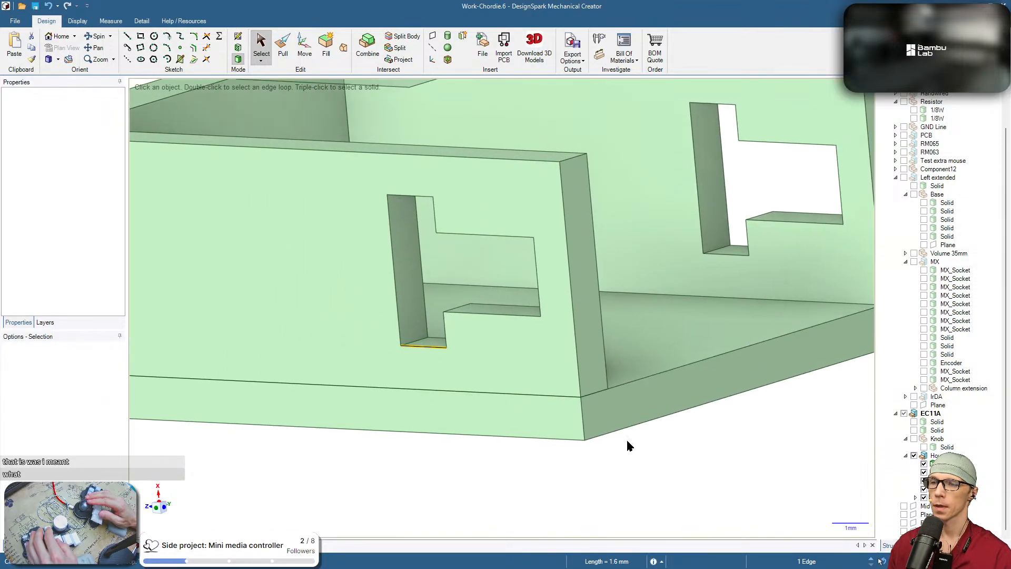
Move the tall end face of the near wall's T-shaped cutout to 2.1 mm from the short step edge
{"action": "left_click", "coordinate": [424, 306]}
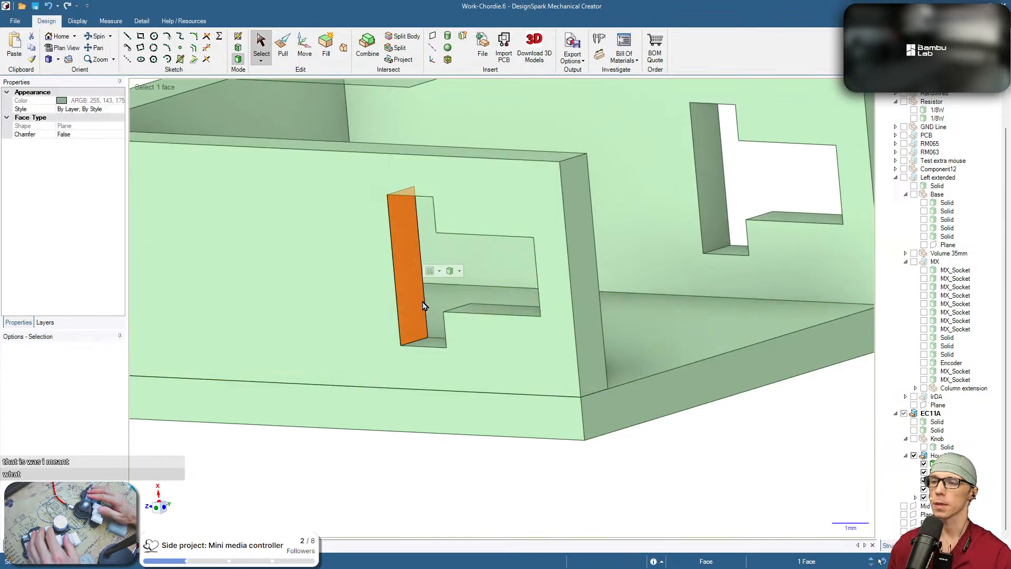
{"action": "key", "text": "m"}
{"action": "left_click", "coordinate": [436, 272]}
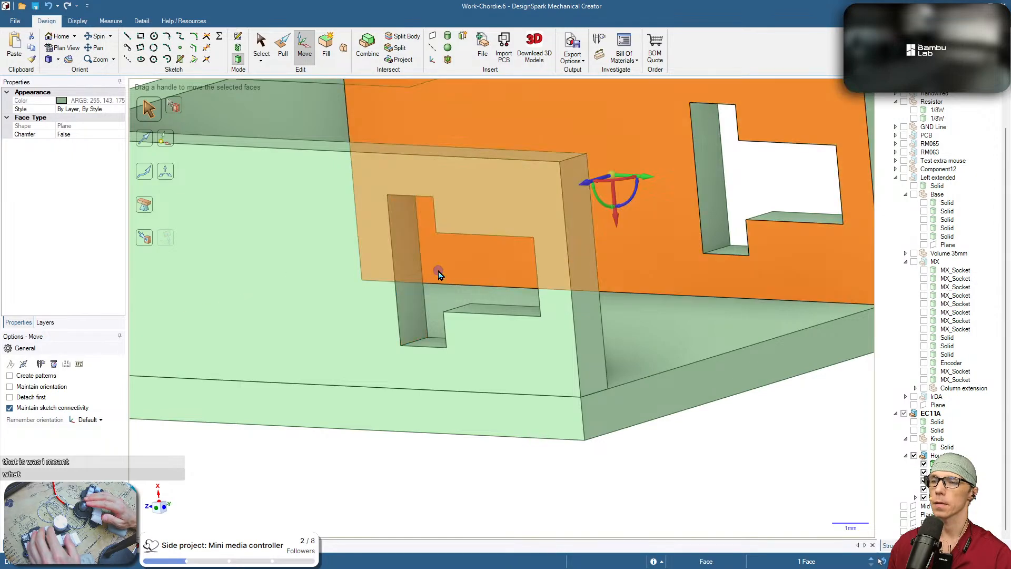
{"action": "left_click", "coordinate": [415, 296]}
{"action": "left_click", "coordinate": [443, 268]}
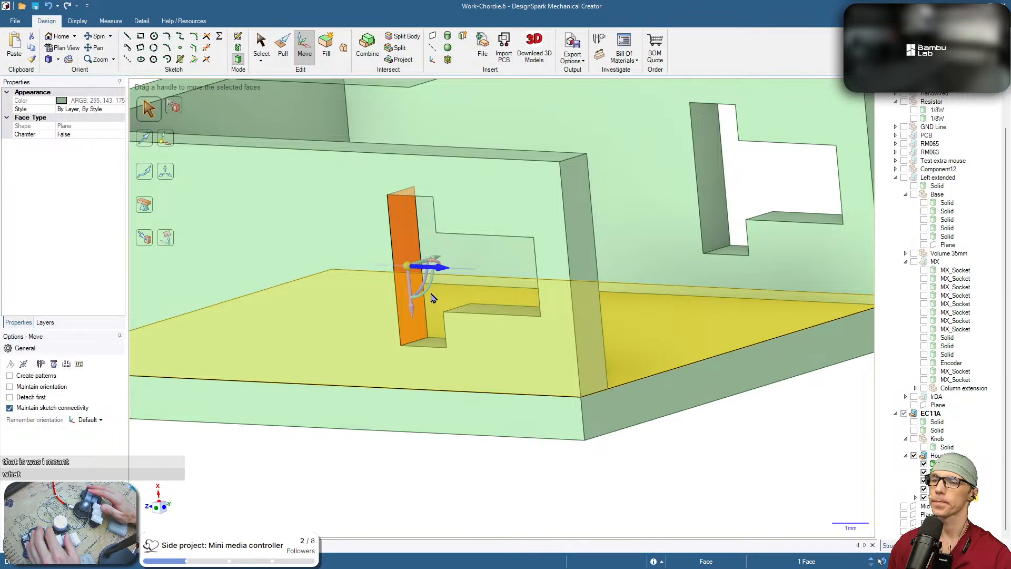
{"action": "key", "text": "shift"}
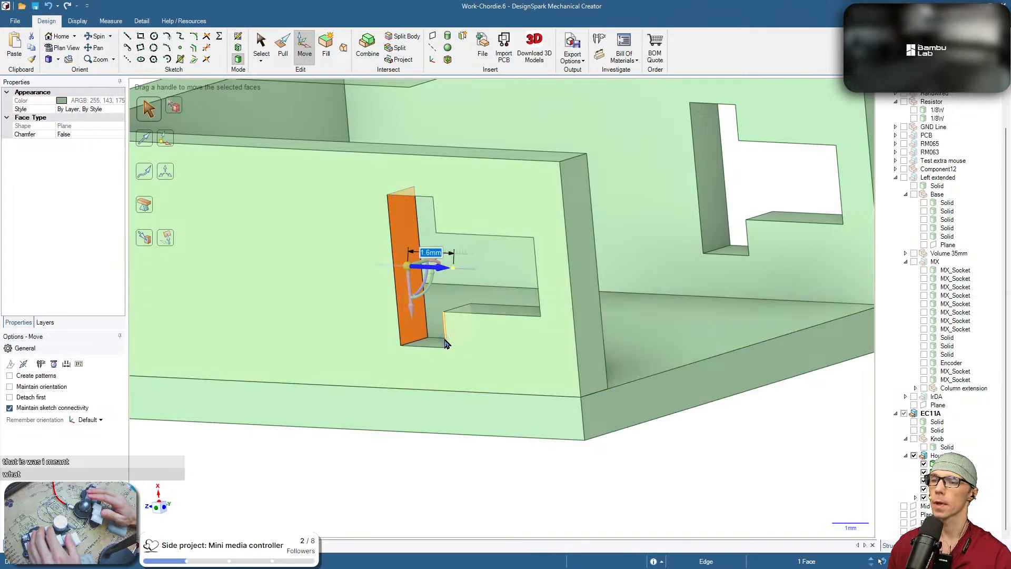
{"action": "type", "text": "2.1"}
{"action": "key", "text": "Return"}
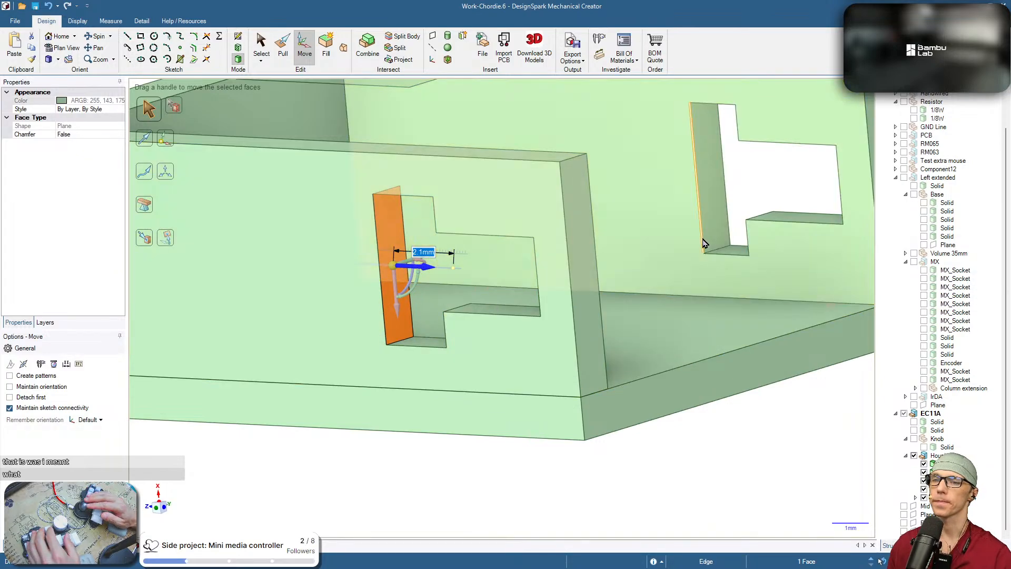
Widen the far wall's T-shaped cutout by moving its tall end face to 2.1 mm from the step edge
{"action": "left_click", "coordinate": [715, 211]}
{"action": "left_click", "coordinate": [742, 175]}
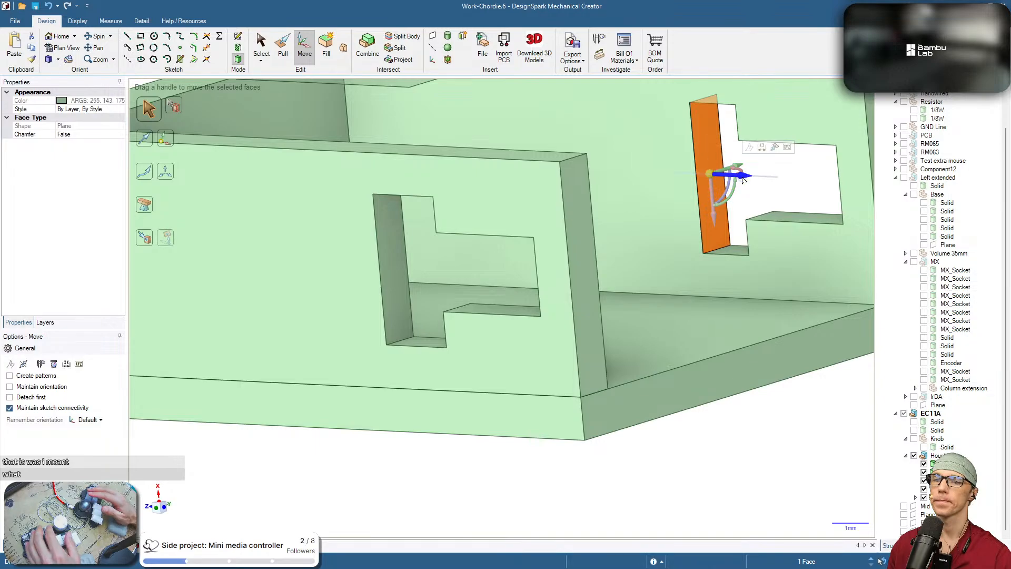
{"action": "key", "text": "shift"}
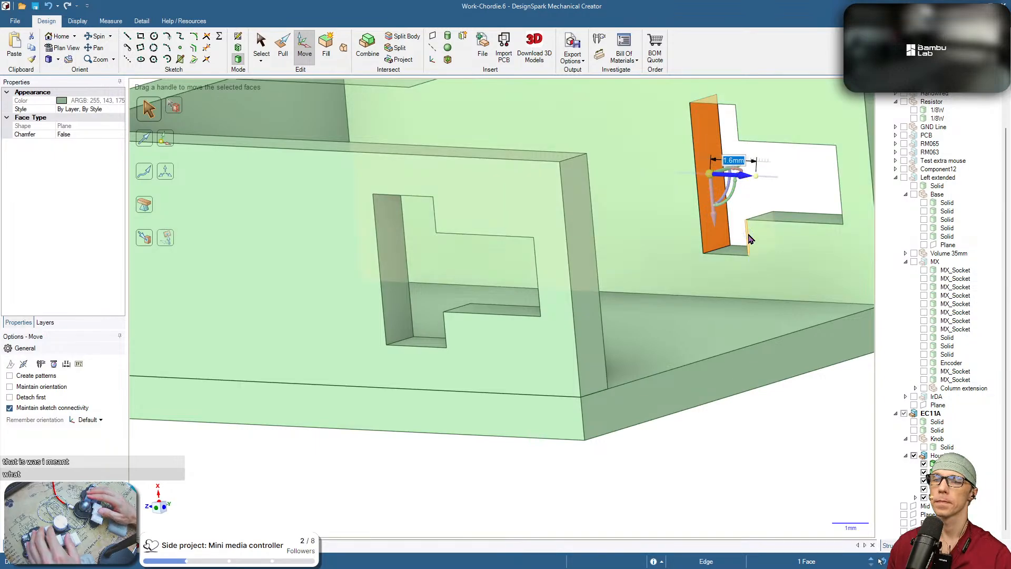
{"action": "type", "text": "2.1"}
{"action": "key", "text": "Return"}
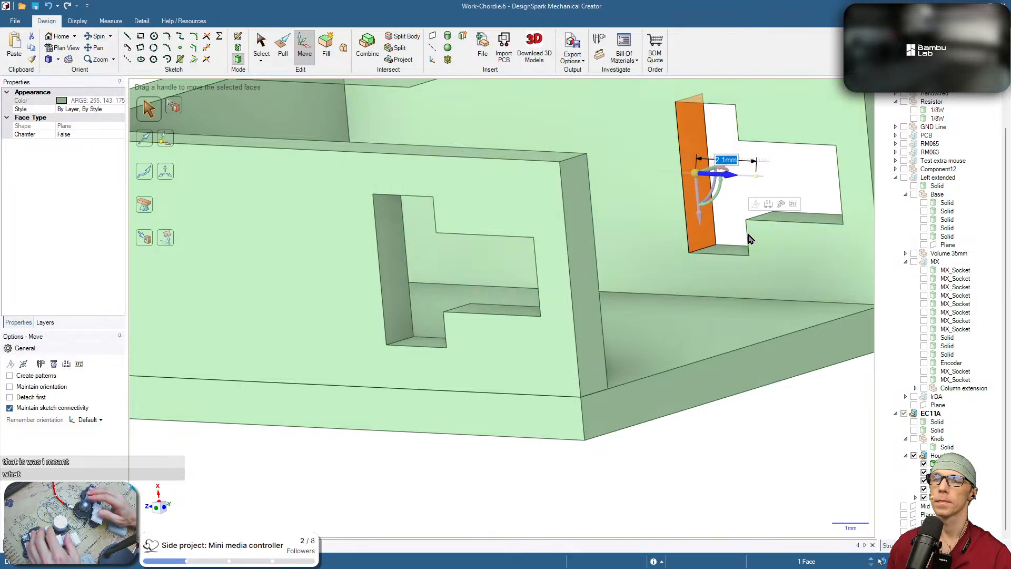
{"action": "key", "text": "Escape"}
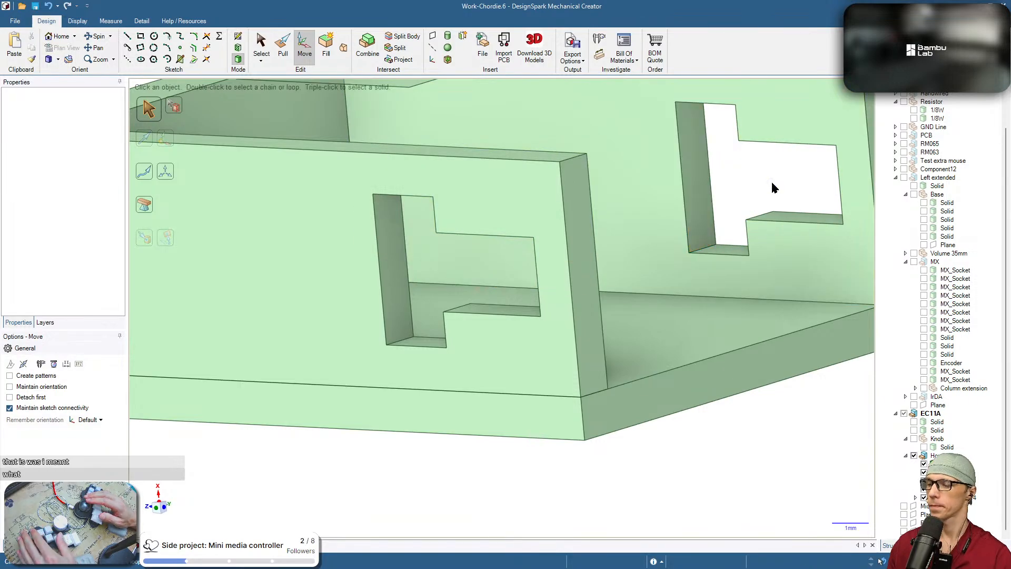
Thicken the near side wall by moving its outer face 1.2 mm outward
{"action": "scroll", "coordinate": [772, 185], "scroll_direction": "down", "scroll_amount": 3}
{"action": "mouse_move", "coordinate": [780, 343]}
{"action": "middle_mouse_down", "text": "shift"}
{"action": "mouse_move", "coordinate": [660, 365]}
{"action": "mouse_move", "coordinate": [621, 422]}
{"action": "mouse_move", "coordinate": [537, 479]}
{"action": "mouse_move", "coordinate": [572, 473]}
{"action": "middle_mouse_up", "text": "shift"}
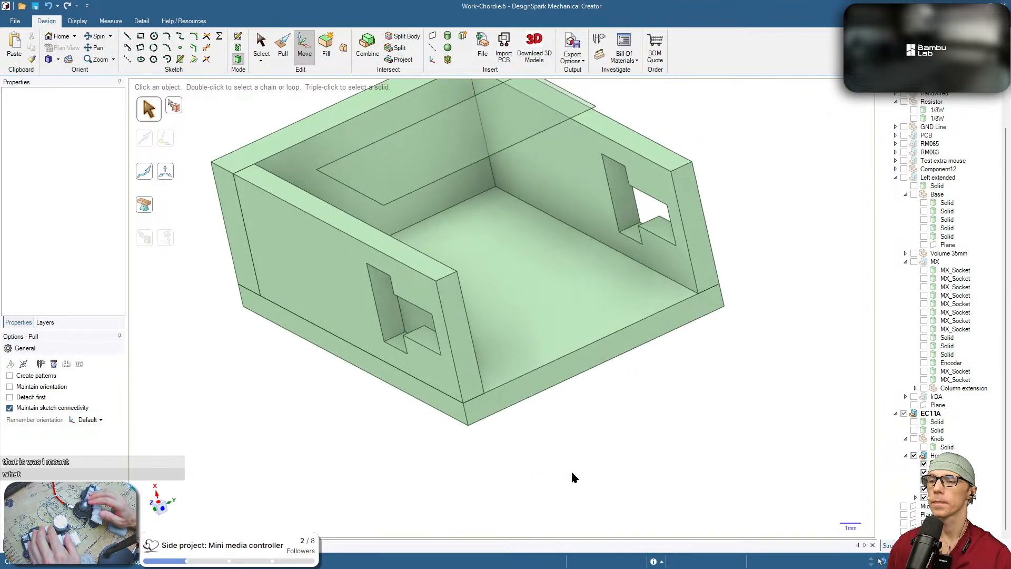
{"action": "left_click", "coordinate": [428, 373]}
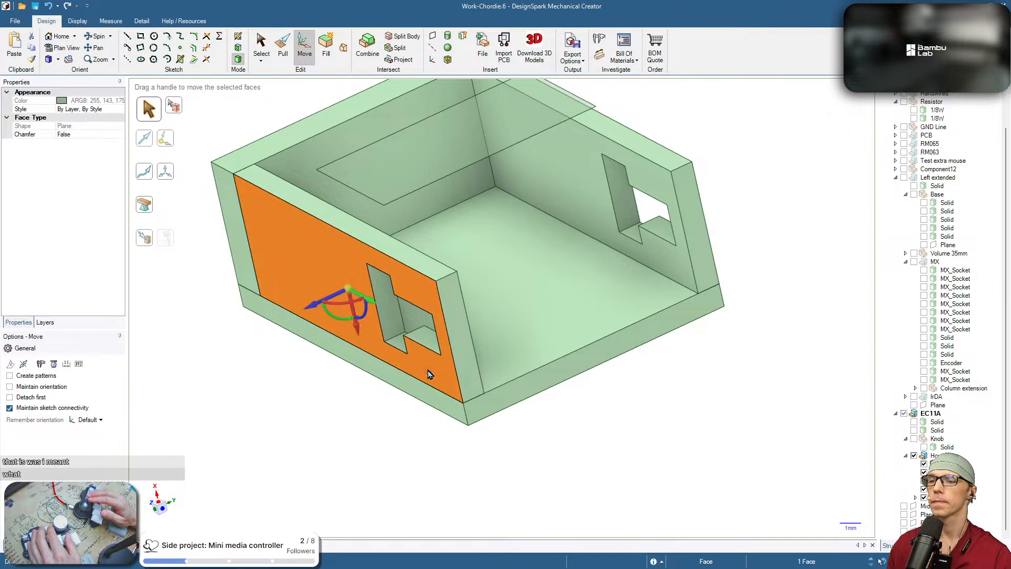
{"action": "left_click", "coordinate": [312, 307]}
{"action": "type", "text": "1"}
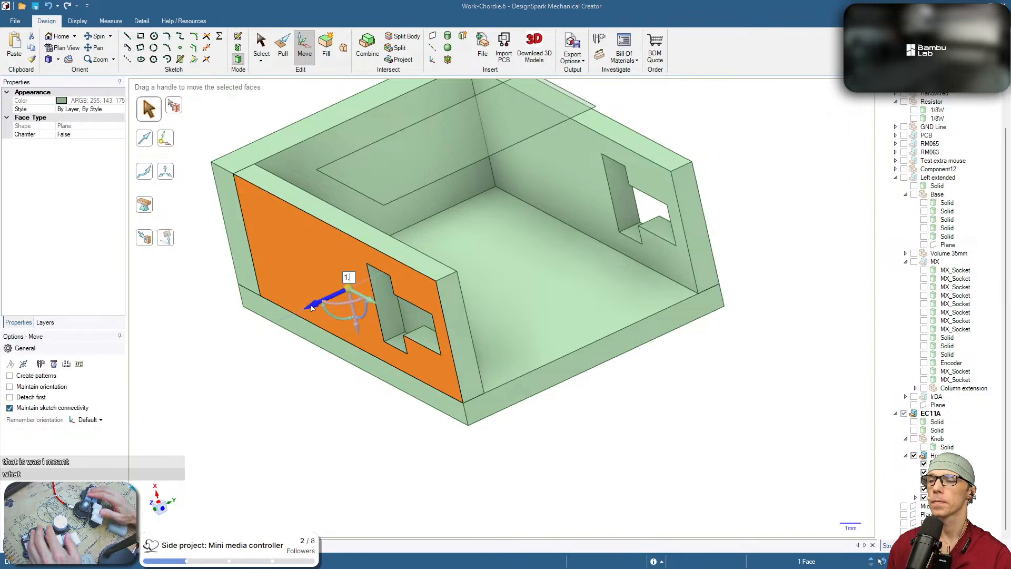
{"action": "type", "text": ".2"}
{"action": "key", "text": "Return"}
{"action": "left_click", "coordinate": [432, 479]}
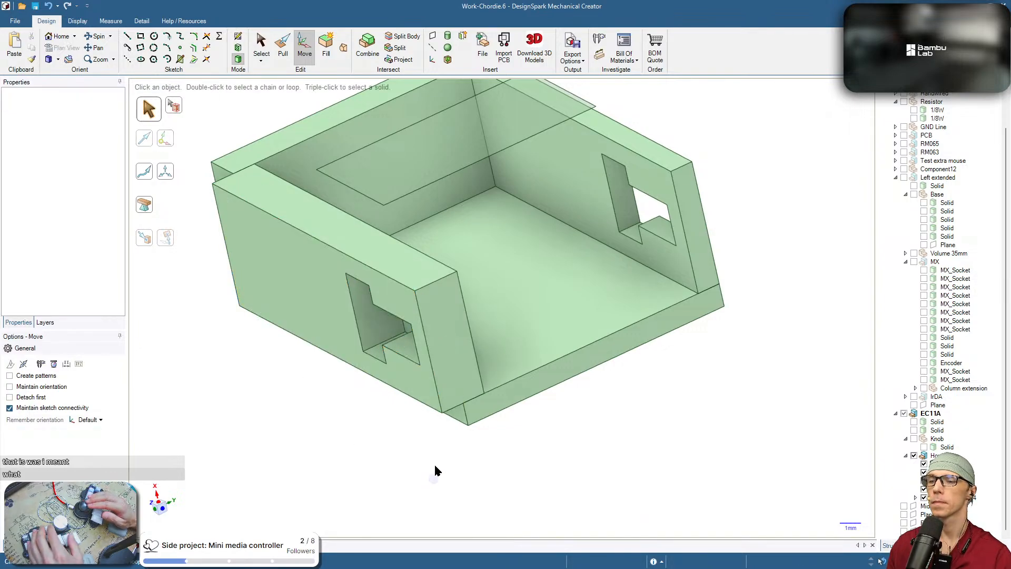
Extend the base plate's side face and the back wall's end face flush with the thickened near wall's outer face
{"action": "middle_click_drag", "start_coordinate": [434, 467], "coordinate": [503, 393]}
{"action": "left_click", "coordinate": [459, 414]}
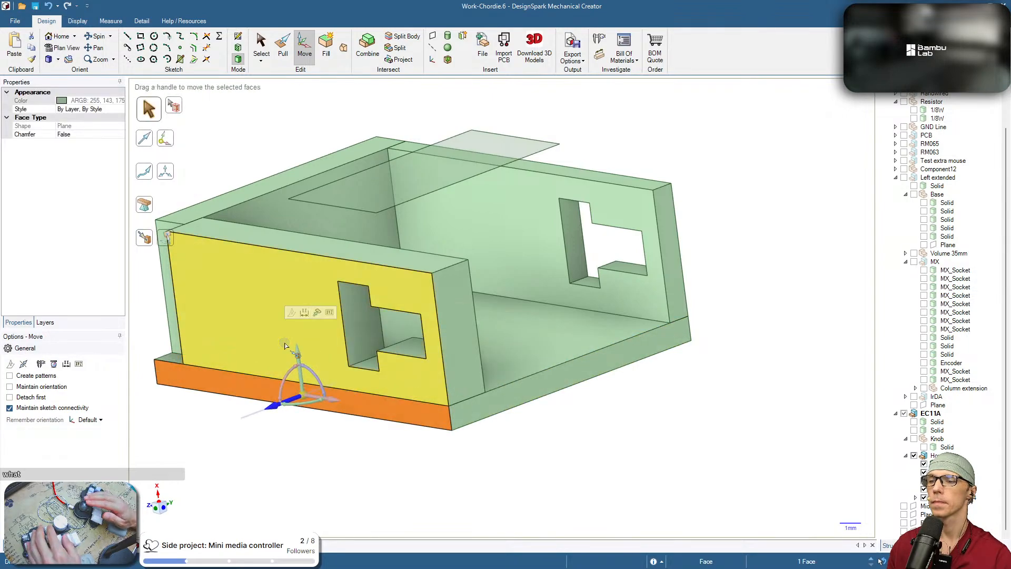
{"action": "middle_click_drag", "start_coordinate": [336, 428], "coordinate": [513, 296], "text": "shift"}
{"action": "left_click", "coordinate": [510, 294]}
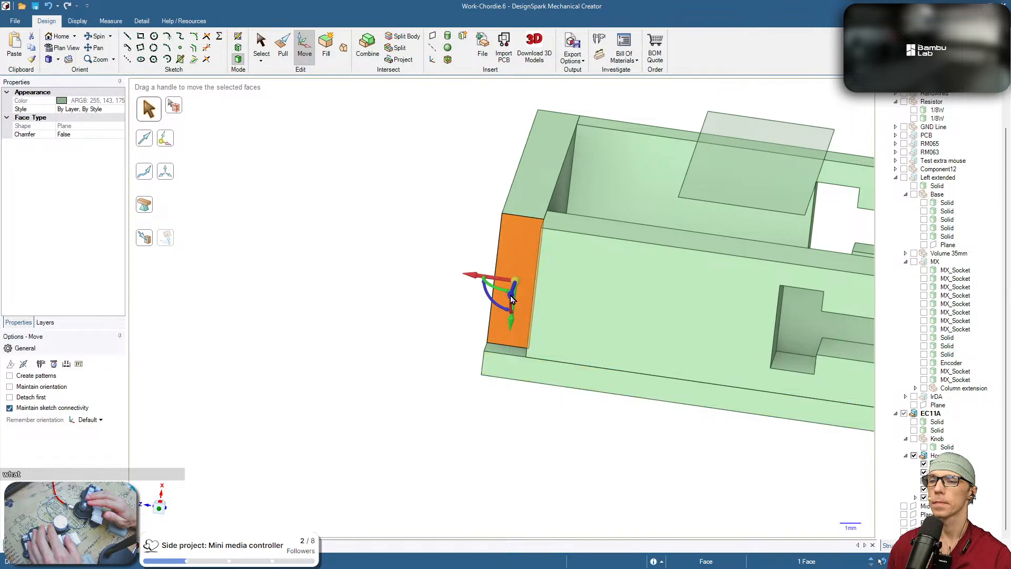
{"action": "middle_click_drag", "start_coordinate": [538, 351], "coordinate": [378, 364]}
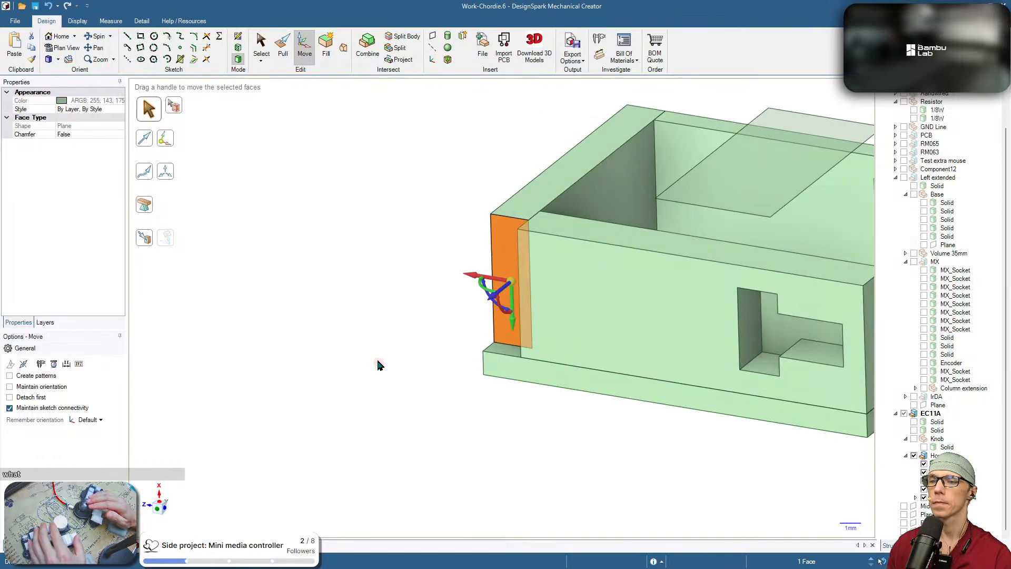
{"action": "left_click", "coordinate": [500, 289]}
{"action": "key", "text": "u"}
{"action": "left_click", "coordinate": [554, 328]}
{"action": "scroll", "coordinate": [554, 327], "scroll_direction": "down", "scroll_amount": 5}
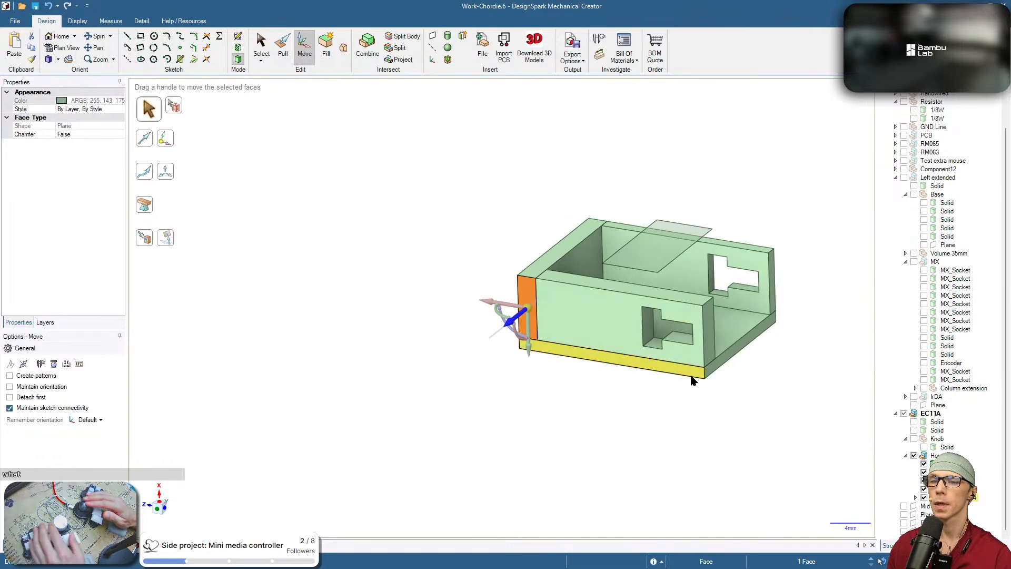
Thicken the opposite side wall by moving its outer face 1.2 mm outward
{"action": "middle_click_drag", "start_coordinate": [554, 328], "coordinate": [416, 445]}
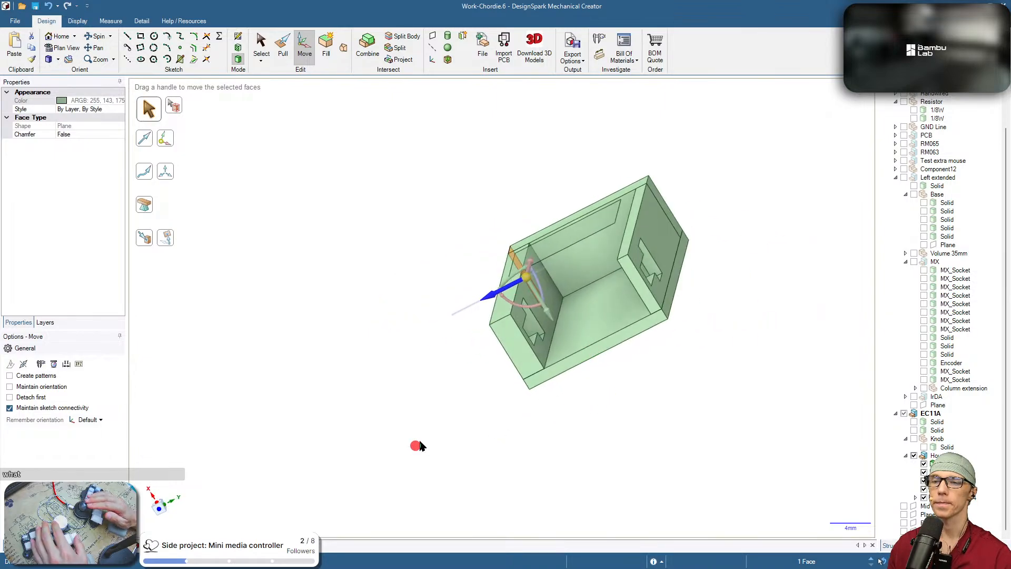
{"action": "left_click", "coordinate": [661, 252]}
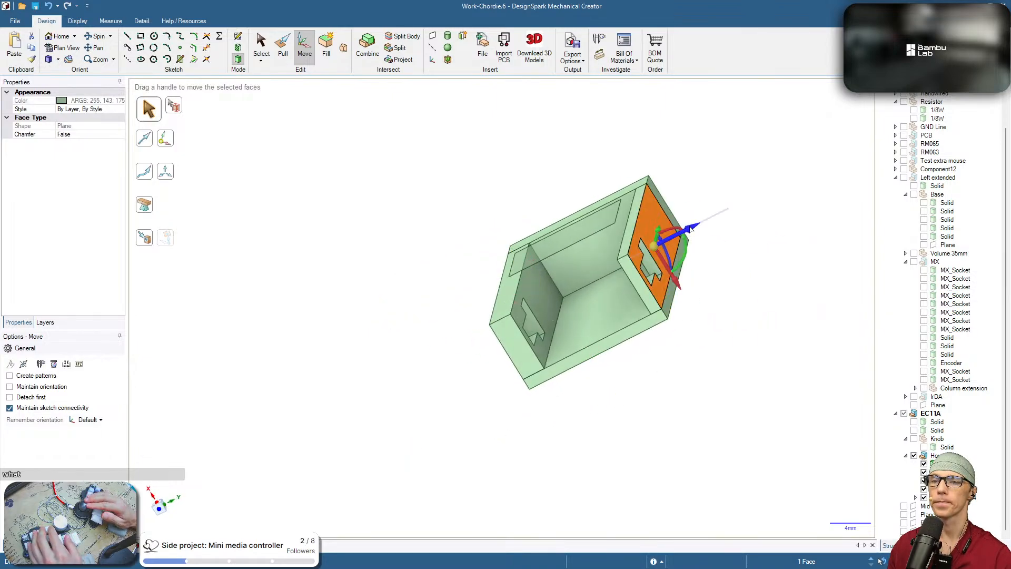
{"action": "left_click", "coordinate": [692, 229]}
{"action": "type", "text": ".2"}
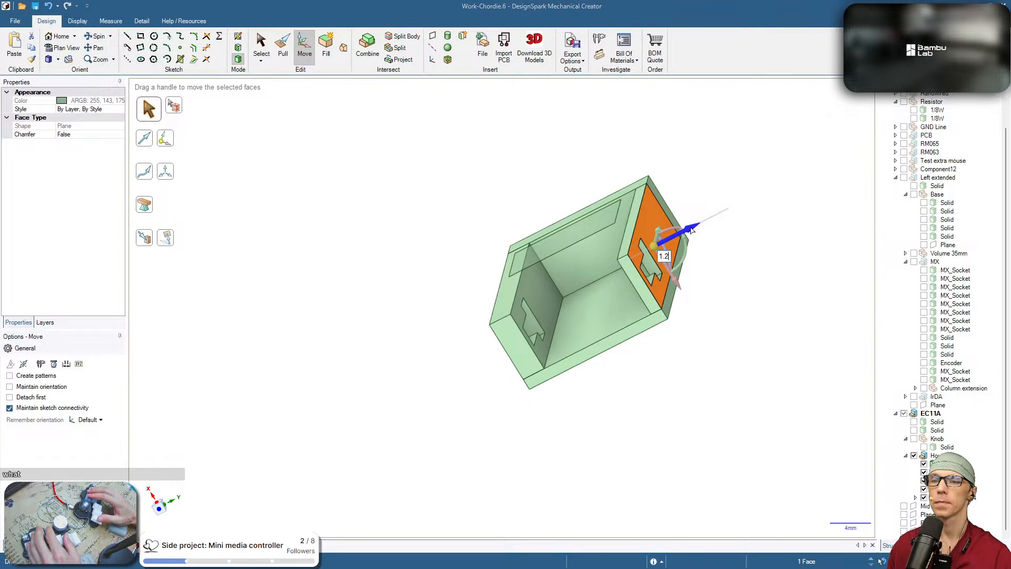
{"action": "key", "text": "Return"}
{"action": "left_click", "coordinate": [733, 301]}
Extend the base plate and back wall on the opposite side flush with that thickened wall's outer face
{"action": "middle_click_drag", "start_coordinate": [657, 242], "coordinate": [640, 221]}
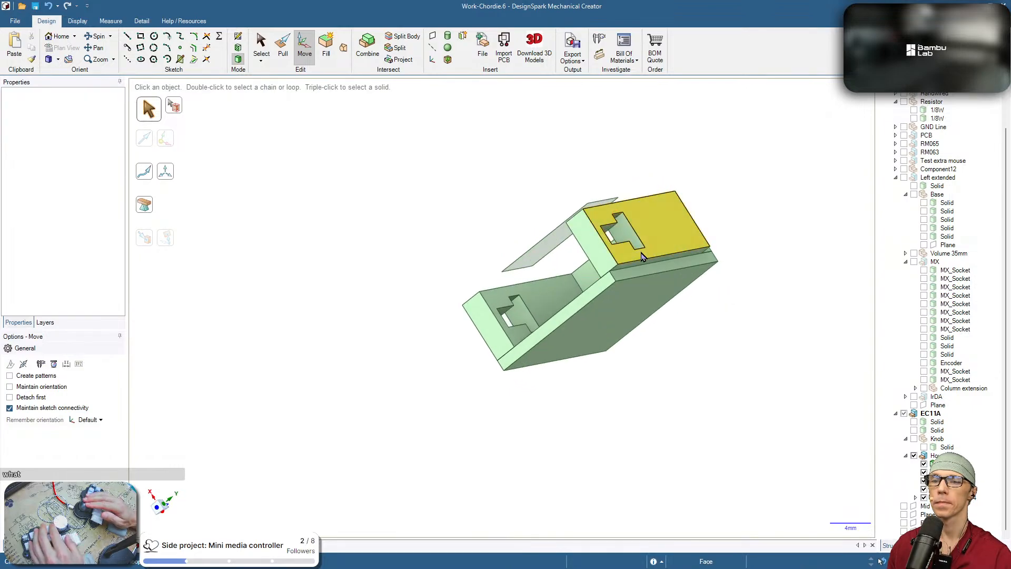
{"action": "left_click", "coordinate": [648, 270]}
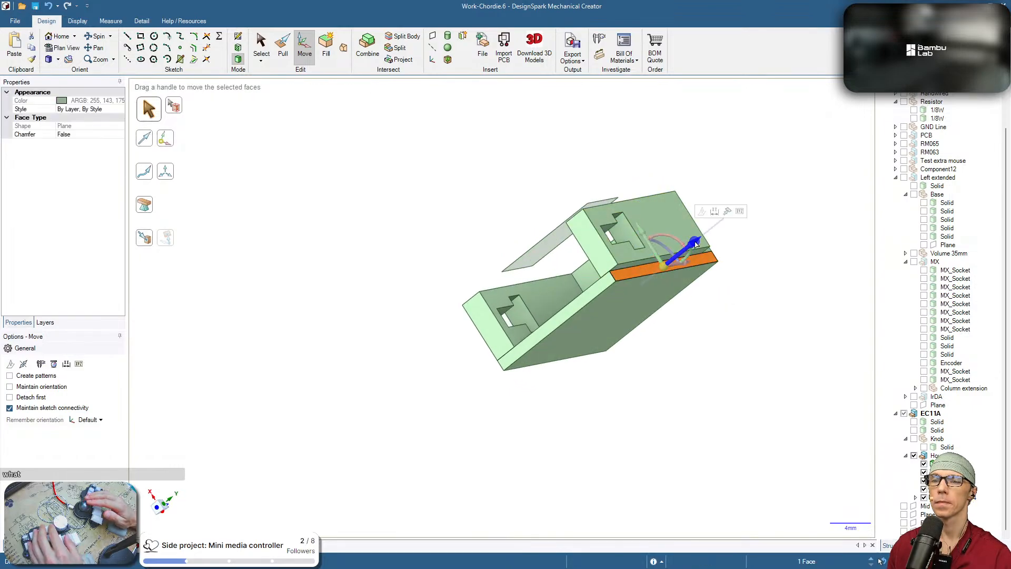
{"action": "left_click_drag", "start_coordinate": [696, 244], "coordinate": [760, 306]}
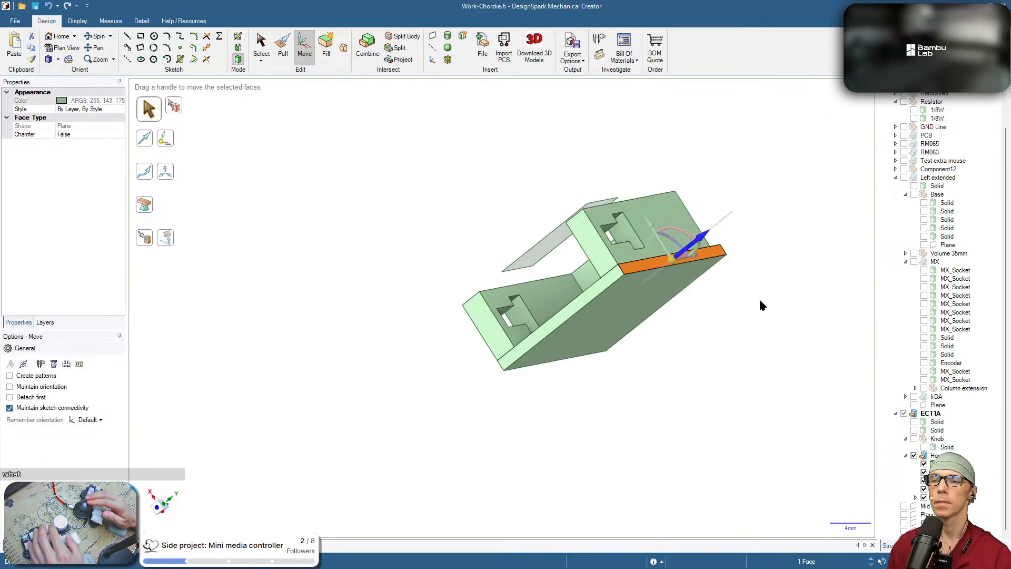
{"action": "middle_click_drag", "start_coordinate": [759, 298], "coordinate": [535, 417]}
{"action": "left_click", "coordinate": [738, 318]}
{"action": "middle_click_drag", "start_coordinate": [683, 400], "coordinate": [579, 346]}
{"action": "left_click", "coordinate": [611, 337]}
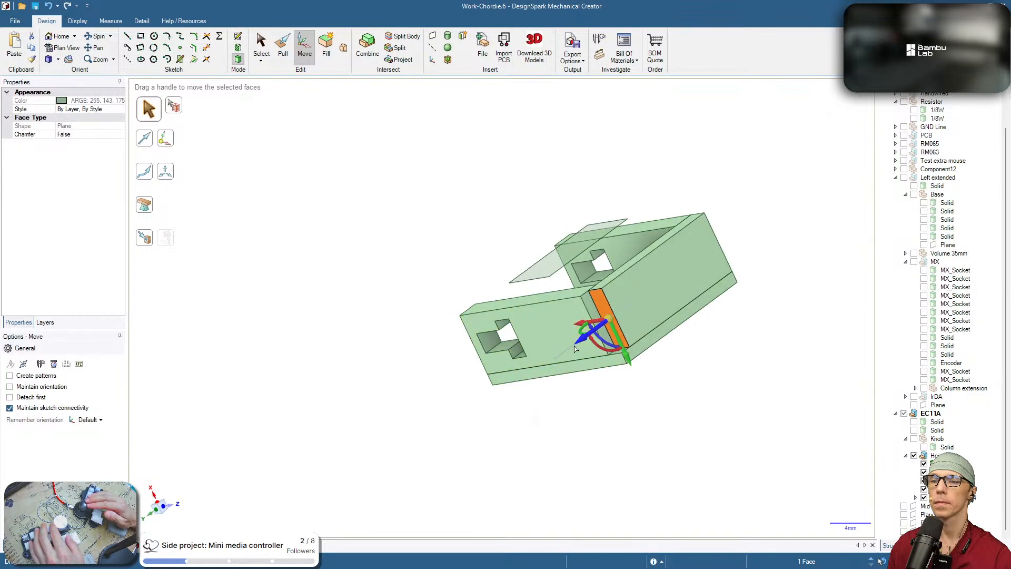
{"action": "key", "text": "u"}
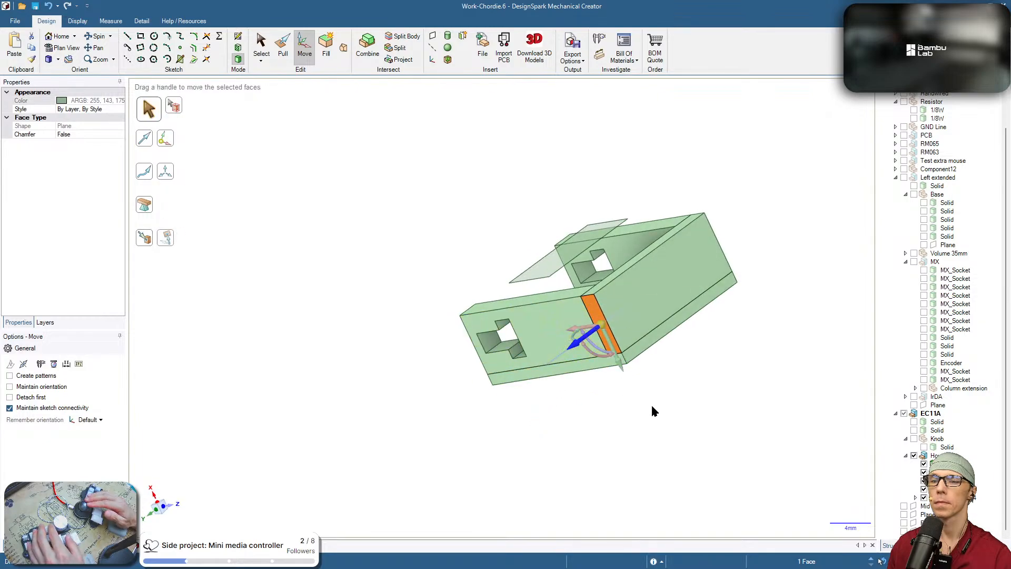
{"action": "left_click", "coordinate": [652, 410]}
Remove the leftover rectangular surface above the housing
{"action": "middle_click_drag", "start_coordinate": [691, 426], "coordinate": [801, 481]}
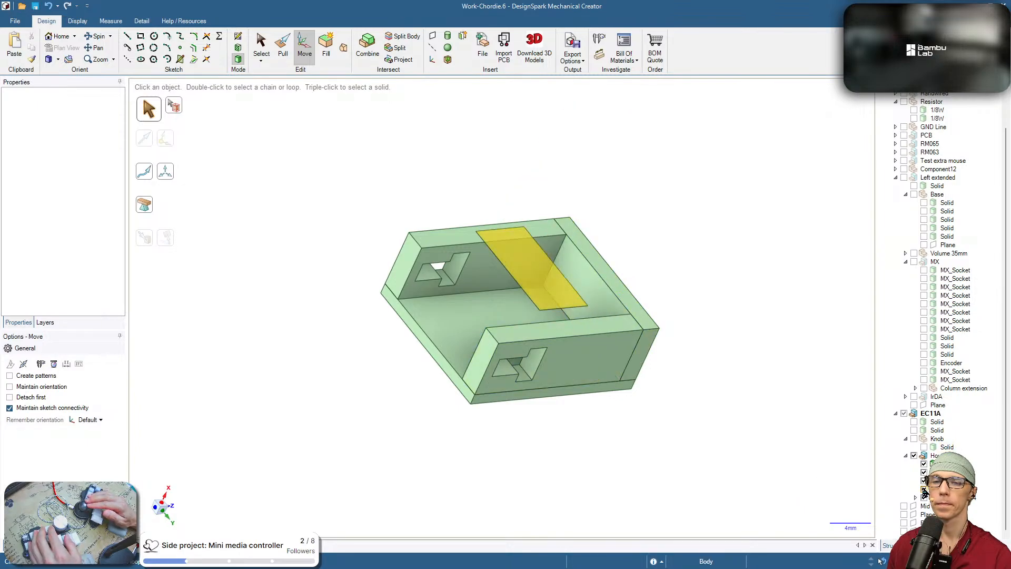
{"action": "left_click", "coordinate": [925, 514]}
{"action": "left_click", "coordinate": [688, 433]}
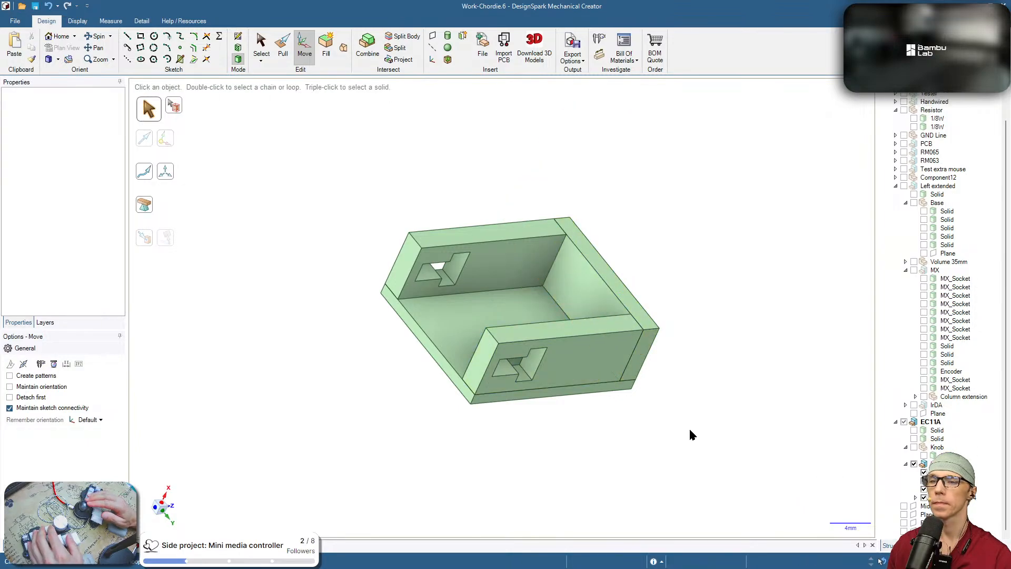
Examine the thickened encoder housing from all sides, checking the T-shaped cutouts, outer faces and open interior
{"action": "middle_click_drag", "start_coordinate": [688, 433], "coordinate": [779, 233]}
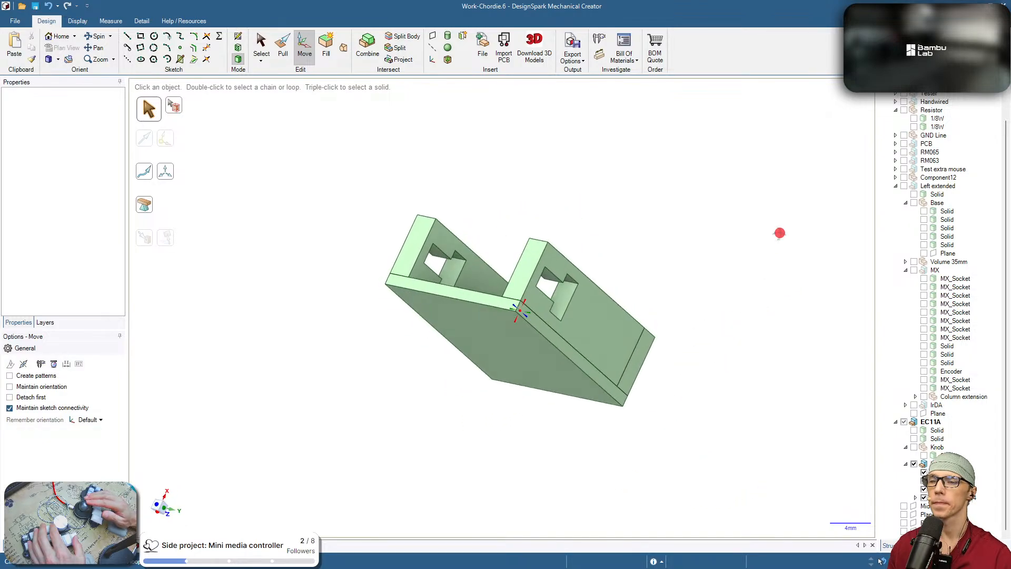
{"action": "left_click", "coordinate": [501, 367]}
{"action": "left_click", "coordinate": [489, 384]}
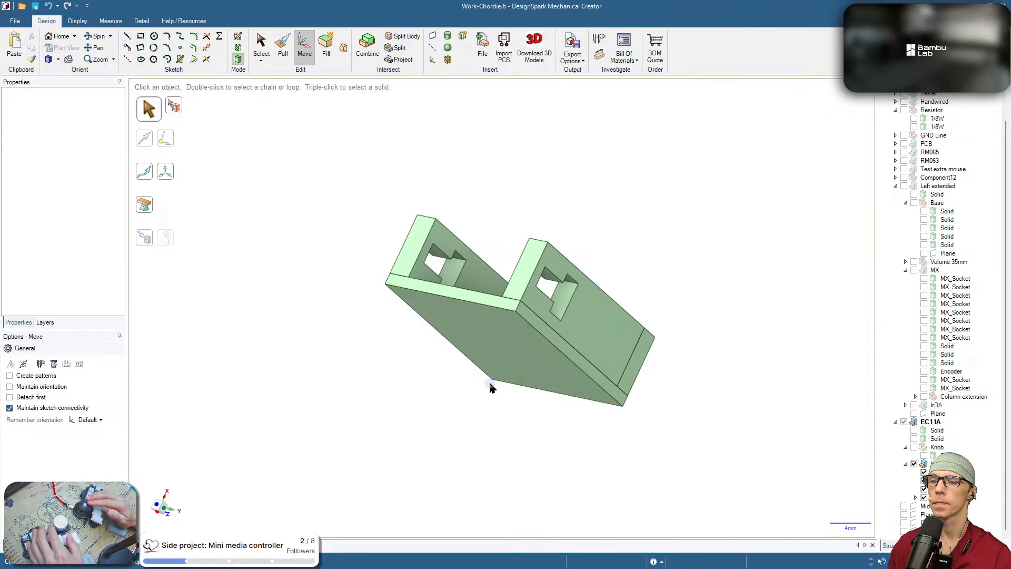
{"action": "left_click", "coordinate": [485, 378]}
{"action": "left_click_drag", "start_coordinate": [486, 387], "coordinate": [680, 421]}
{"action": "left_click", "coordinate": [719, 418]}
{"action": "middle_click_drag", "start_coordinate": [719, 418], "coordinate": [533, 470]}
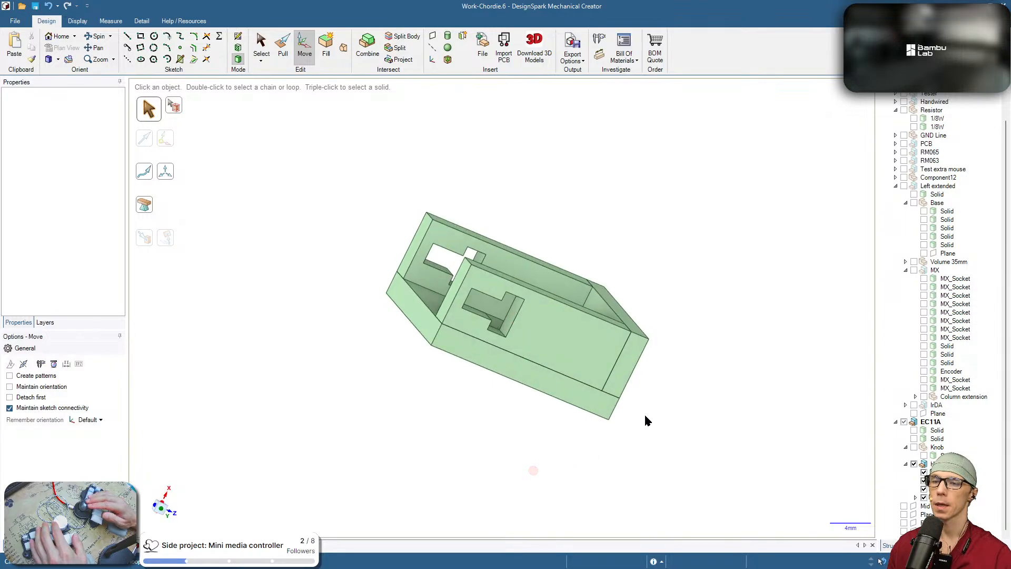
{"action": "middle_click_drag", "start_coordinate": [699, 388], "coordinate": [657, 445]}
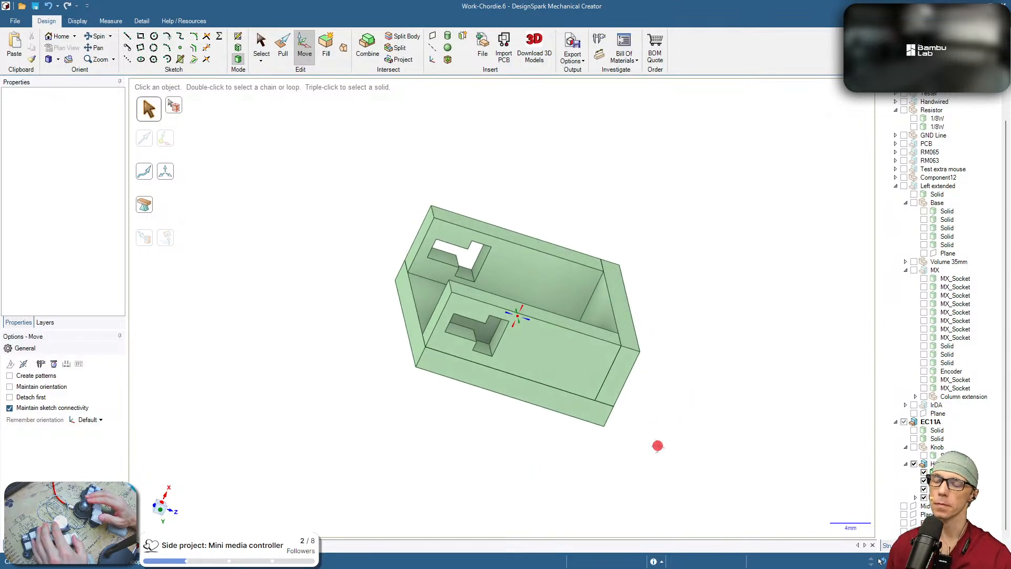
{"action": "middle_click_drag", "start_coordinate": [657, 445], "coordinate": [630, 276]}
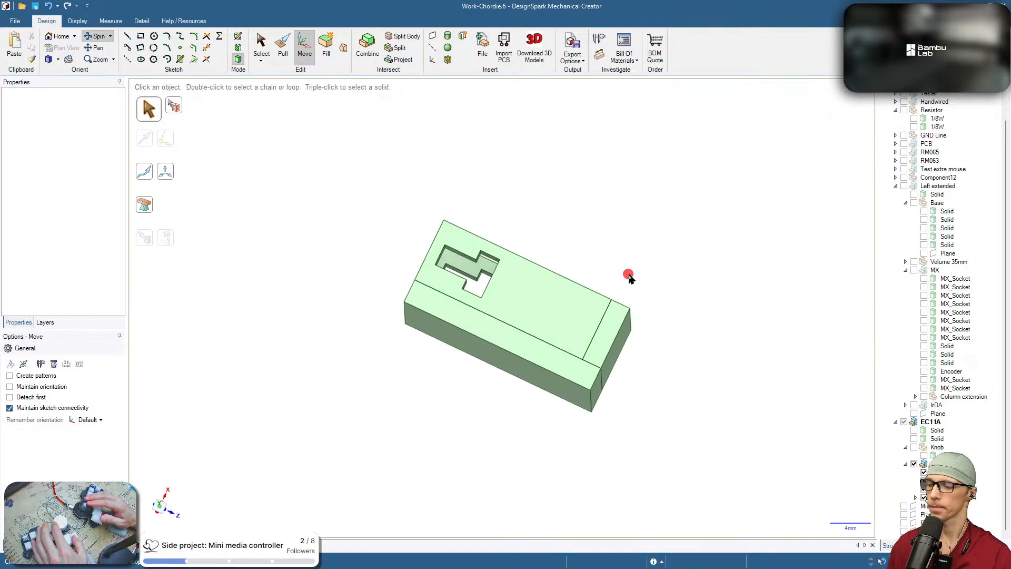
{"action": "middle_click_drag", "start_coordinate": [721, 350], "coordinate": [785, 343]}
{"action": "middle_click_drag", "start_coordinate": [632, 244], "coordinate": [578, 212]}
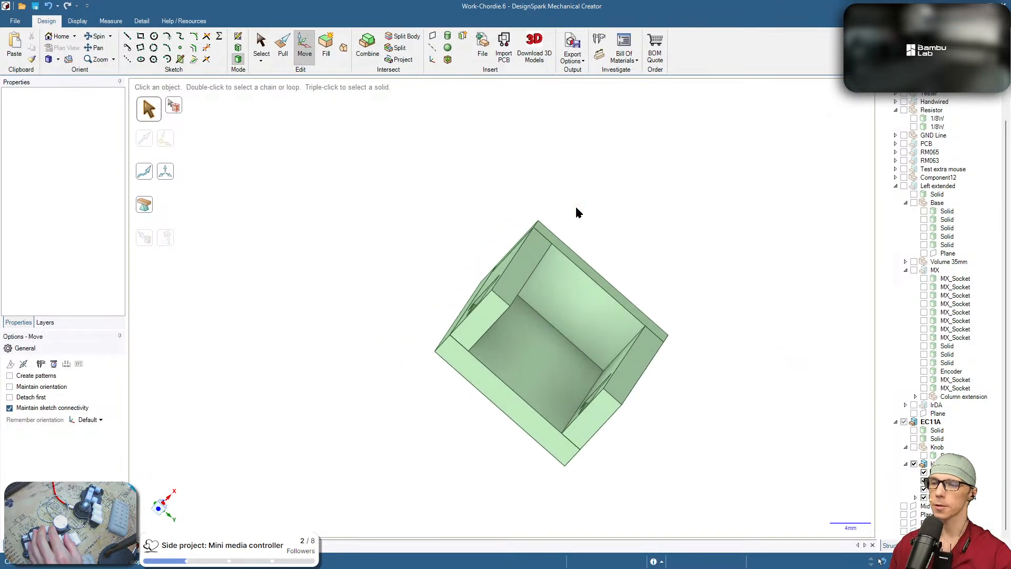
{"action": "middle_click_drag", "start_coordinate": [578, 212], "coordinate": [537, 388]}
{"action": "middle_click_drag", "start_coordinate": [718, 450], "coordinate": [637, 413]}
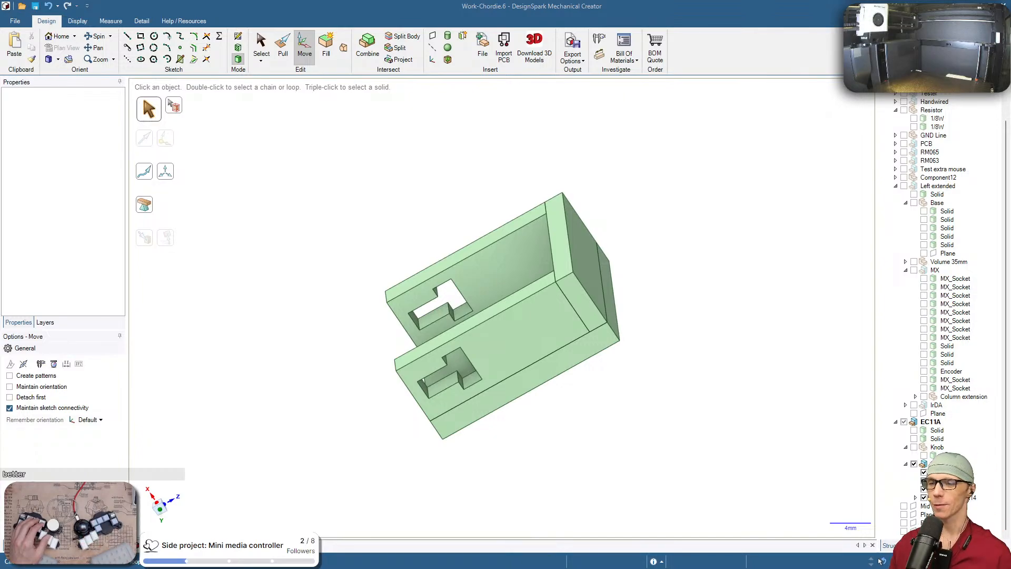
Export the housing as a 3D-print STL, replacing the existing enchar.stl in the Chordie folder
{"action": "left_click", "coordinate": [716, 389]}
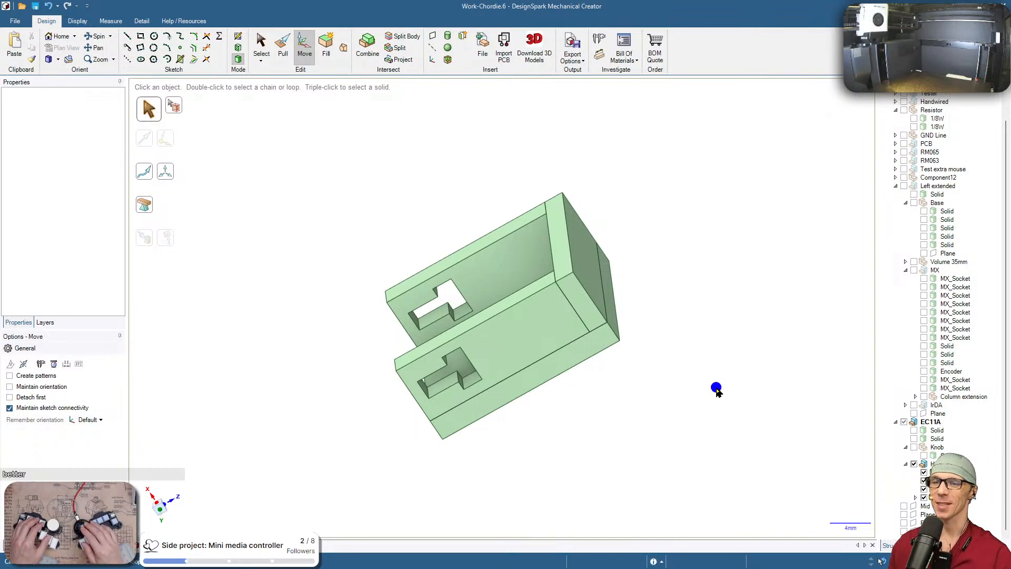
{"action": "left_click", "coordinate": [564, 59]}
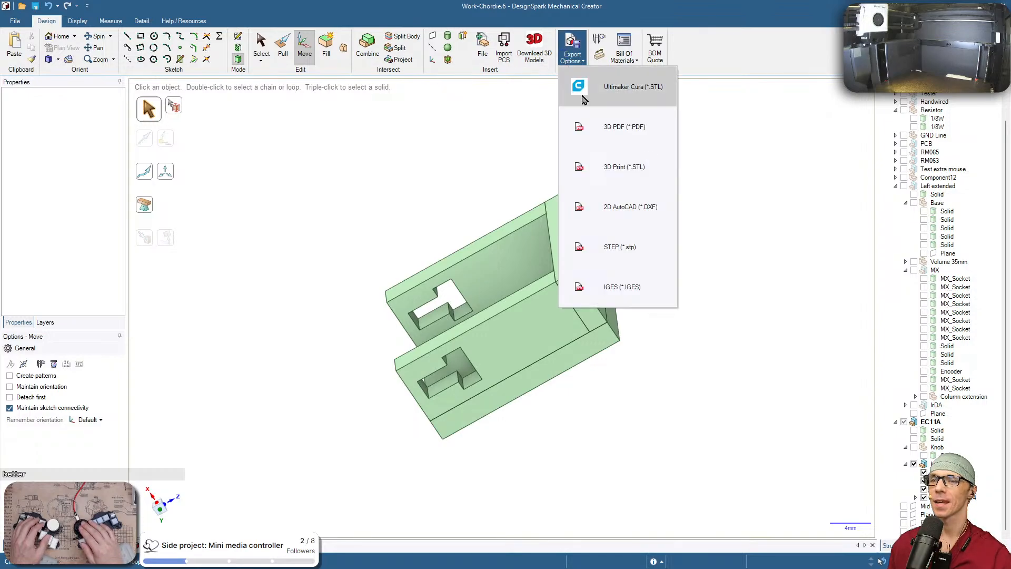
{"action": "left_click", "coordinate": [585, 165]}
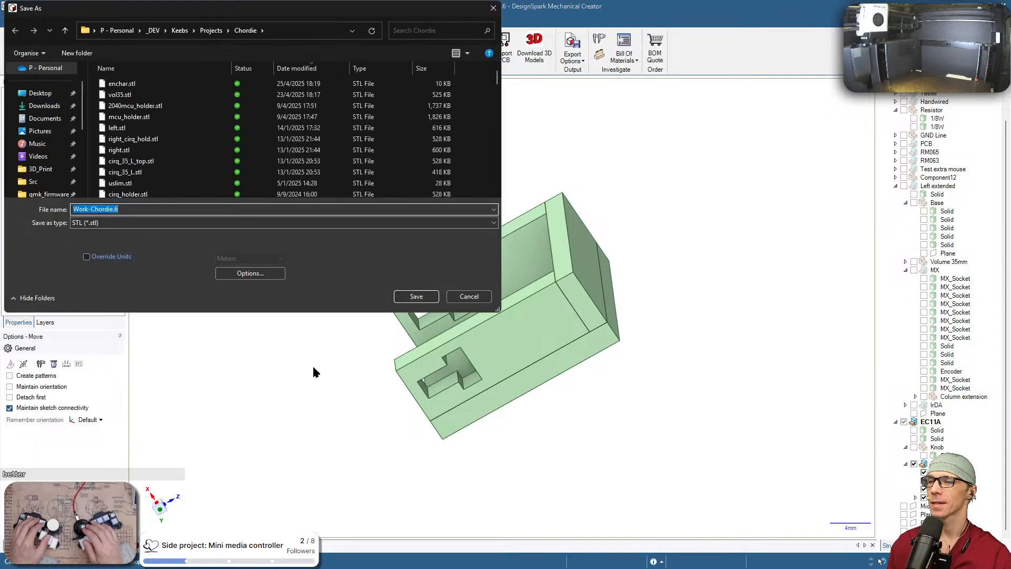
{"action": "double_click", "coordinate": [129, 84]}
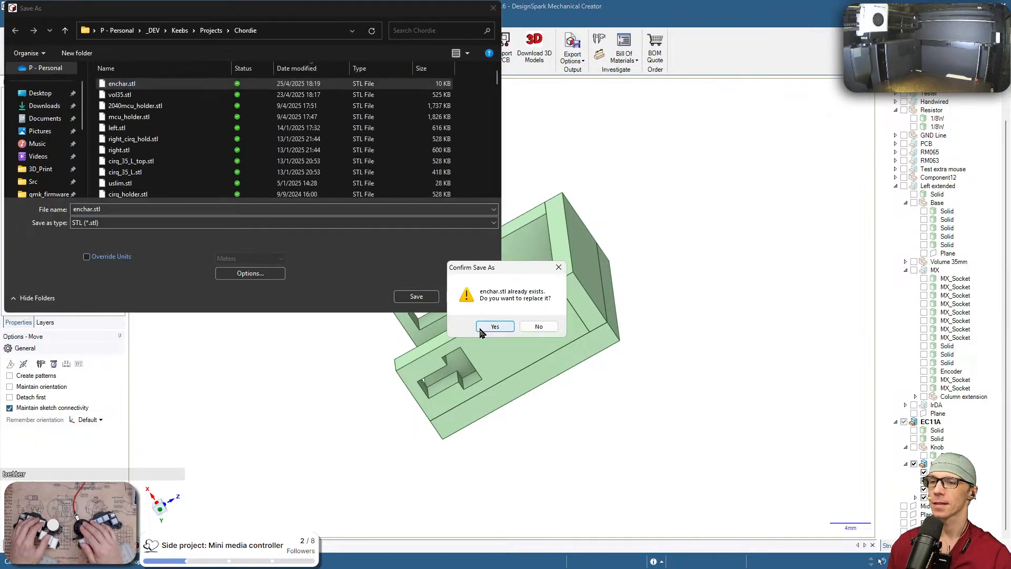
{"action": "left_click", "coordinate": [493, 327]}
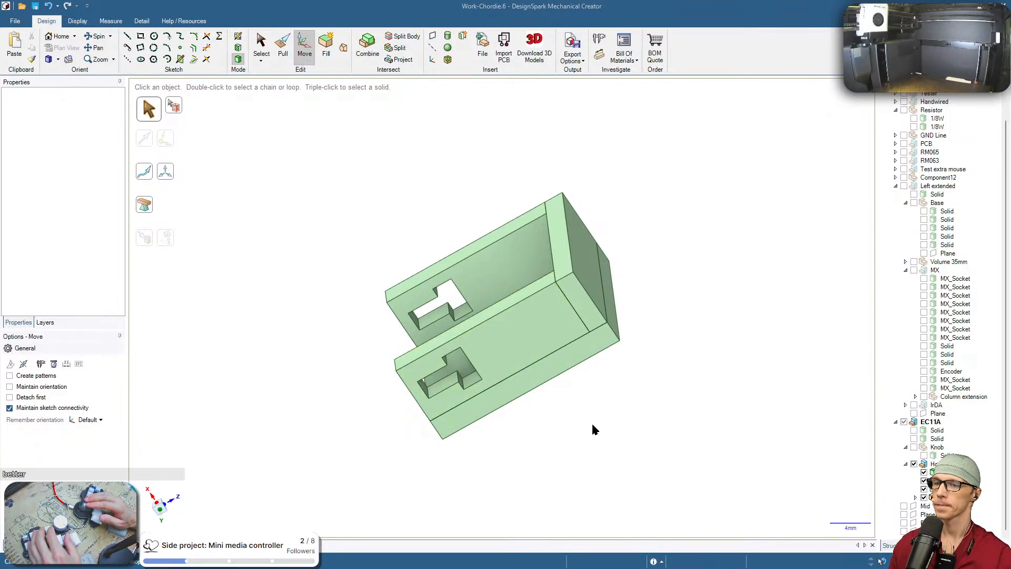
Show the EC11A encoder body inside the housing
{"action": "middle_click_drag", "start_coordinate": [592, 429], "coordinate": [740, 441]}
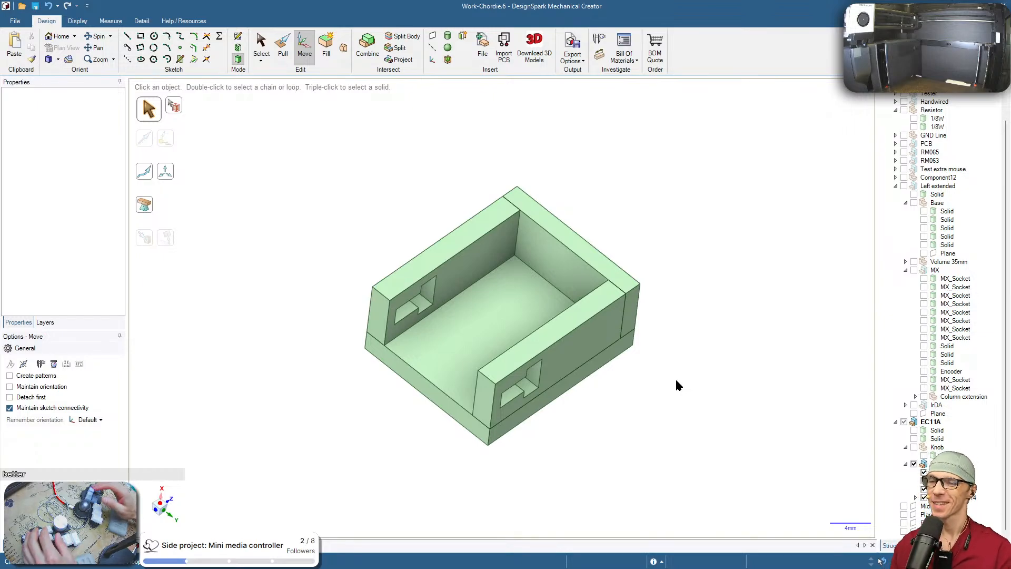
{"action": "mouse_move", "coordinate": [676, 380]}
{"action": "middle_mouse_down"}
{"action": "mouse_move", "coordinate": [672, 388]}
{"action": "mouse_move", "coordinate": [671, 268]}
{"action": "mouse_move", "coordinate": [813, 328]}
{"action": "mouse_move", "coordinate": [695, 334]}
{"action": "mouse_move", "coordinate": [807, 394]}
{"action": "middle_mouse_up"}
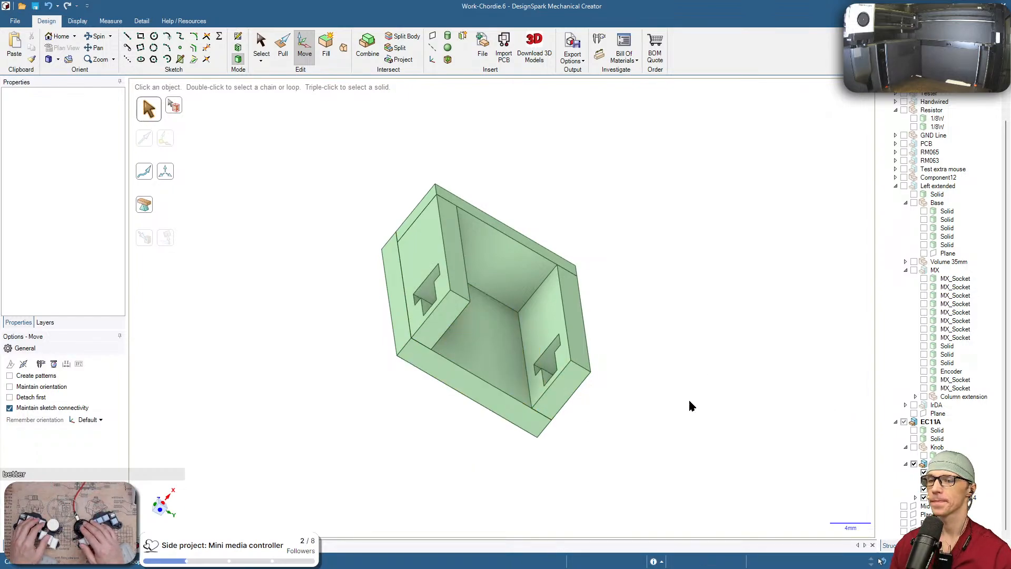
{"action": "left_click", "coordinate": [703, 400]}
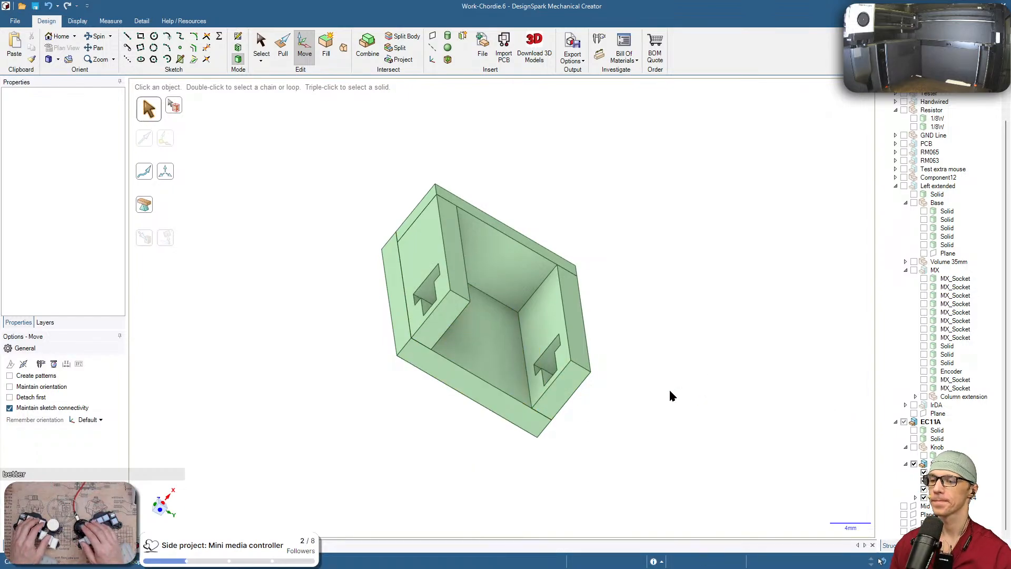
{"action": "mouse_move", "coordinate": [712, 401]}
{"action": "middle_mouse_down"}
{"action": "mouse_move", "coordinate": [686, 402]}
{"action": "mouse_move", "coordinate": [606, 467]}
{"action": "middle_mouse_up"}
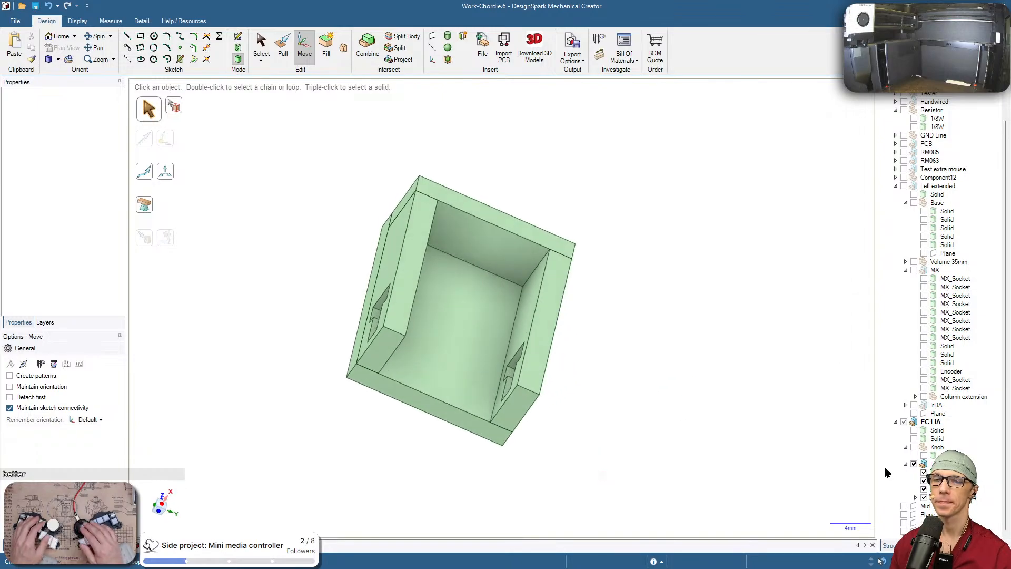
{"action": "left_click", "coordinate": [914, 430]}
{"action": "scroll", "coordinate": [684, 366], "scroll_direction": "down", "scroll_amount": 1}
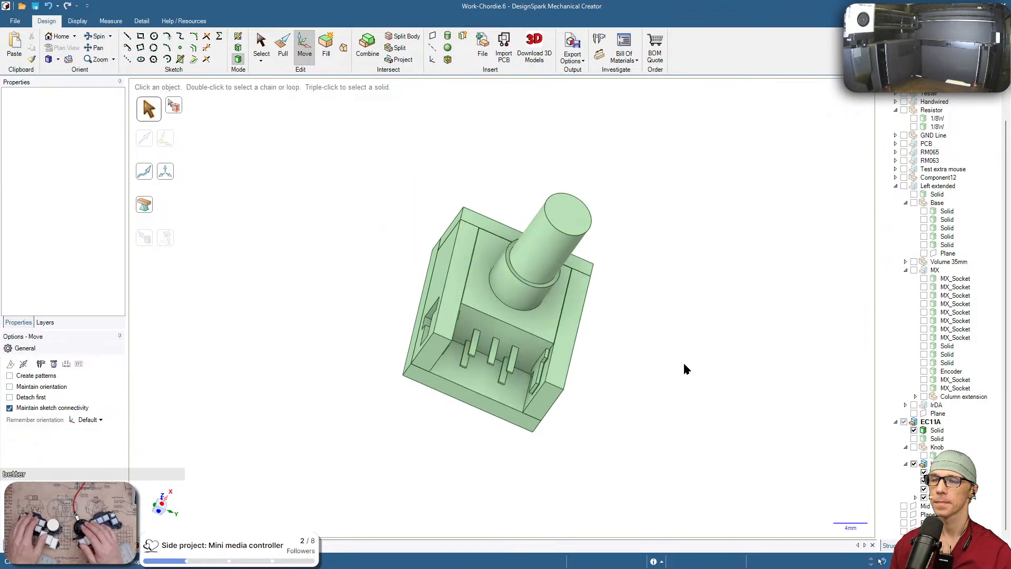
Examine how the encoder body sits in the housing, including its pins and the T-shaped tabs in the side-wall cutouts
{"action": "mouse_move", "coordinate": [684, 365]}
{"action": "middle_mouse_down"}
{"action": "mouse_move", "coordinate": [560, 345]}
{"action": "mouse_move", "coordinate": [479, 366]}
{"action": "middle_mouse_up"}
{"action": "middle_click_drag", "start_coordinate": [278, 280], "coordinate": [729, 427]}
{"action": "scroll", "coordinate": [519, 411], "scroll_direction": "up", "scroll_amount": 4}
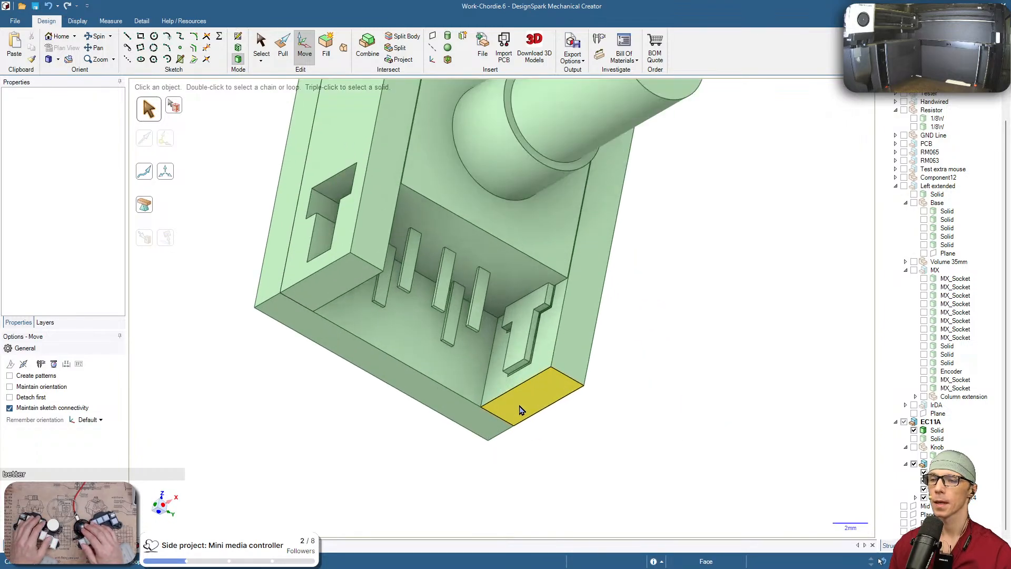
{"action": "left_click", "coordinate": [523, 343]}
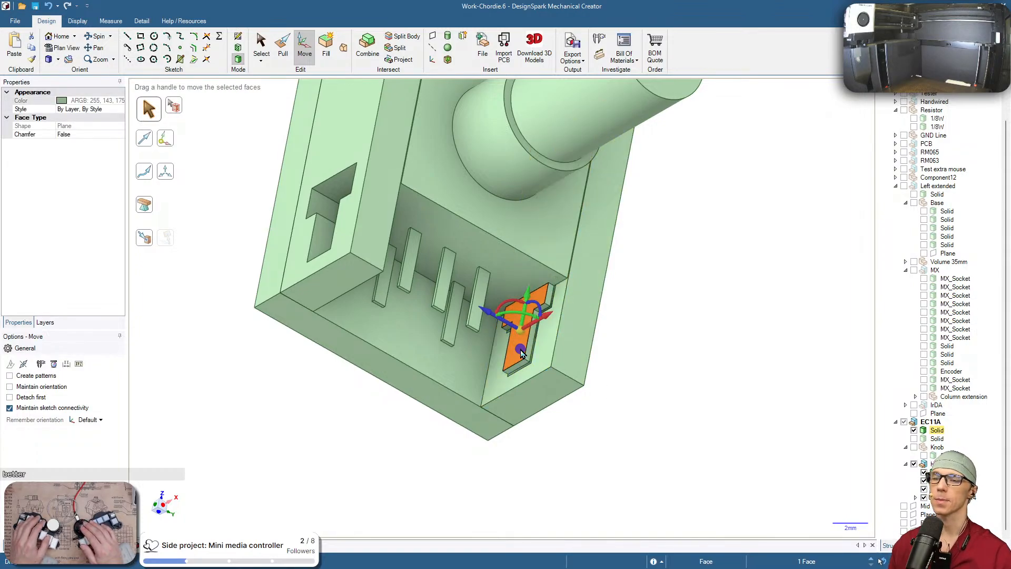
{"action": "triple_click", "coordinate": [522, 353]}
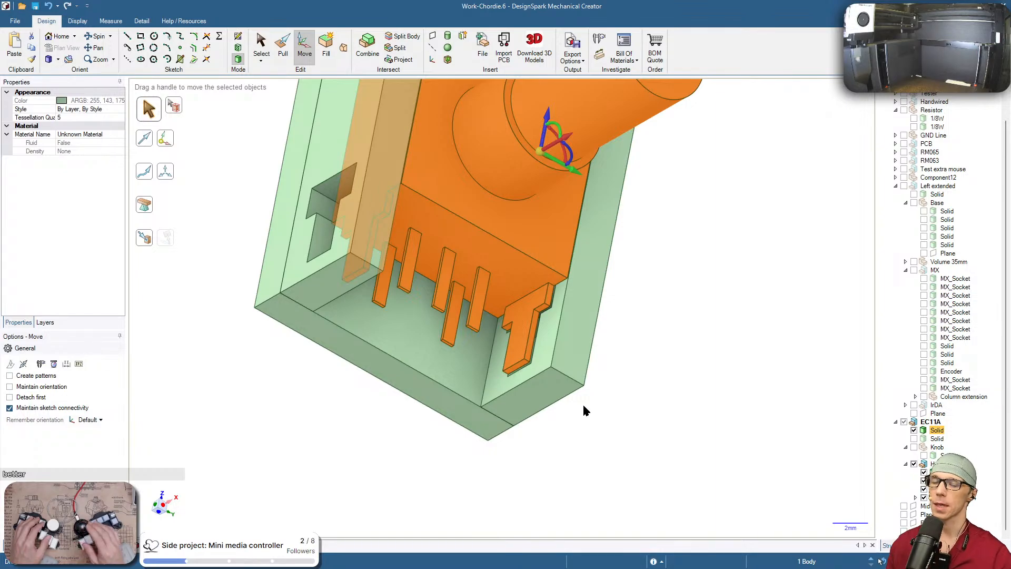
{"action": "left_click", "coordinate": [626, 352]}
{"action": "middle_click_drag", "start_coordinate": [626, 353], "coordinate": [466, 280]}
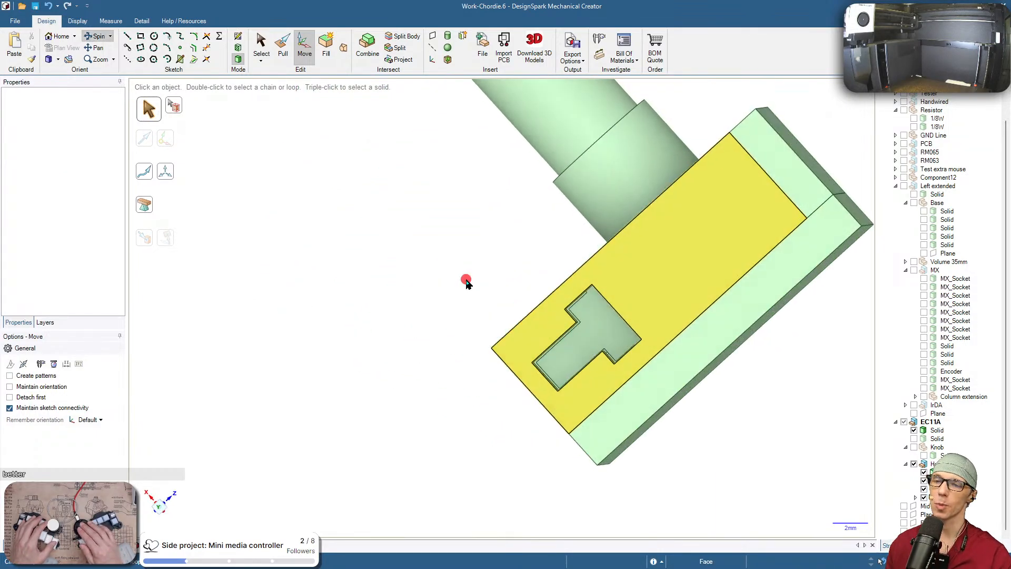
{"action": "middle_click_drag", "start_coordinate": [460, 401], "coordinate": [872, 489]}
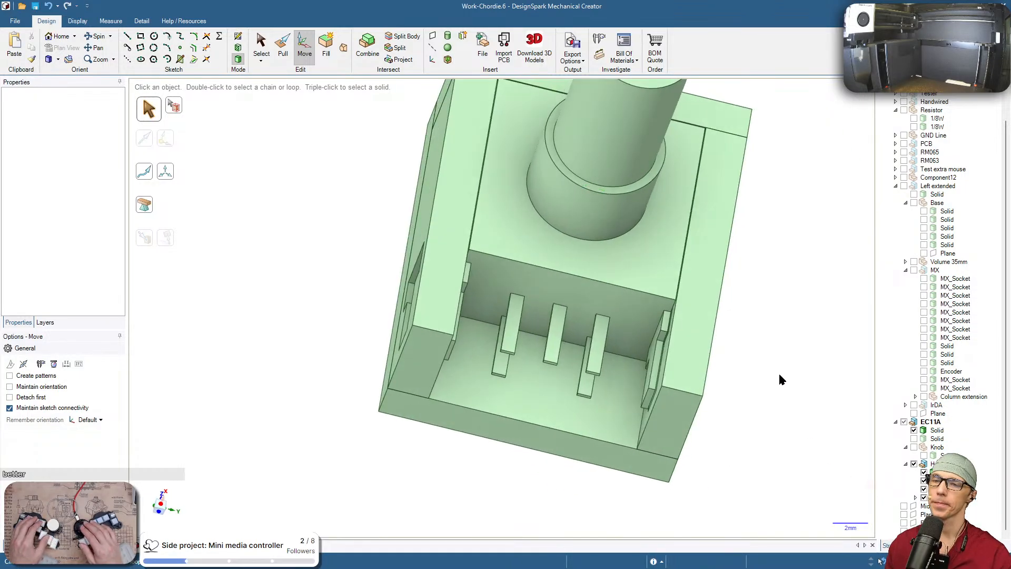
{"action": "scroll", "coordinate": [779, 379], "scroll_direction": "down", "scroll_amount": 3}
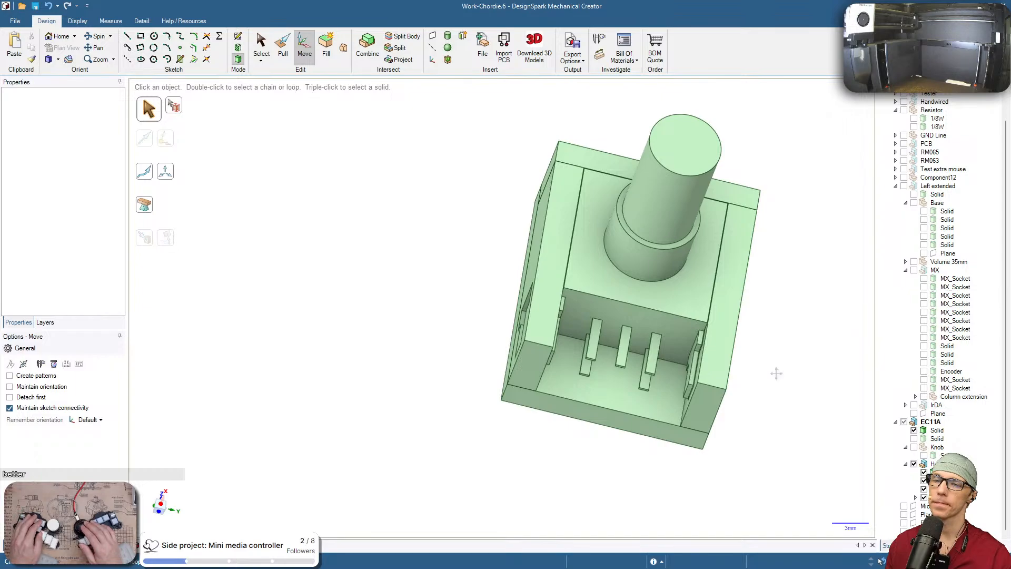
{"action": "middle_click_drag", "start_coordinate": [779, 380], "coordinate": [676, 399], "text": "shift"}
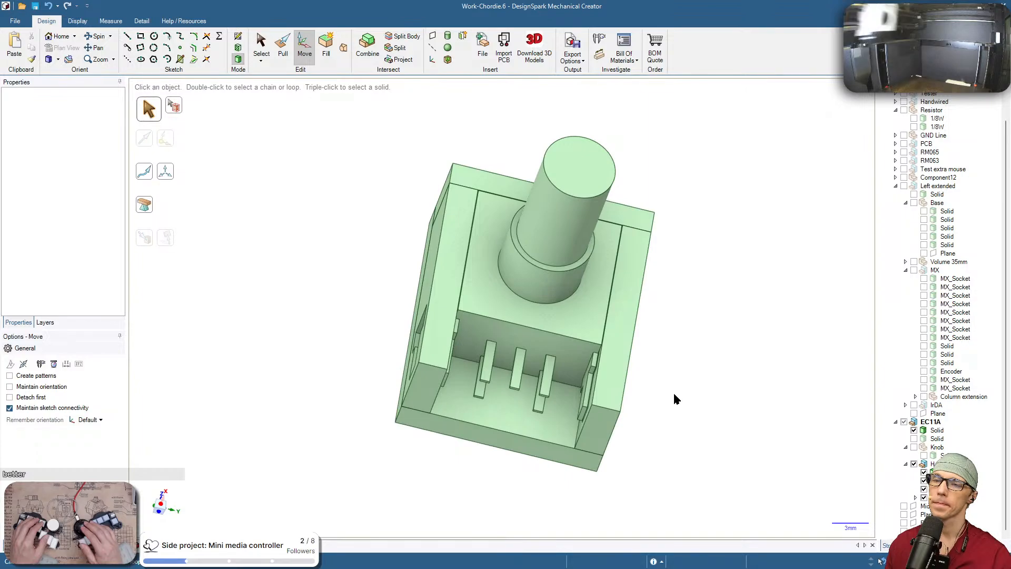
{"action": "mouse_move", "coordinate": [691, 396]}
{"action": "middle_mouse_down"}
{"action": "mouse_move", "coordinate": [451, 420]}
{"action": "mouse_move", "coordinate": [558, 441]}
{"action": "mouse_move", "coordinate": [600, 422]}
{"action": "middle_mouse_up"}
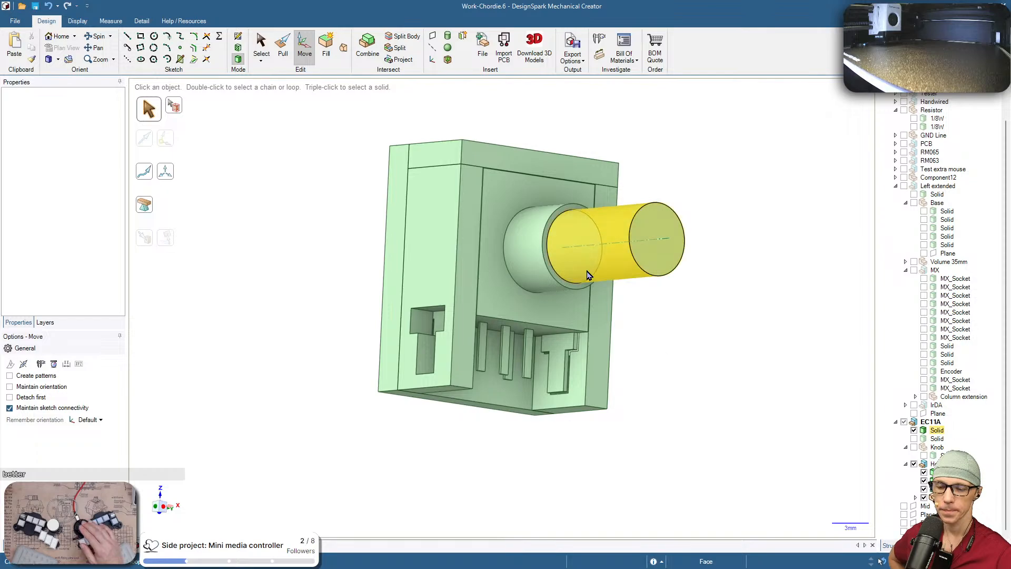
{"action": "triple_click", "coordinate": [642, 217]}
{"action": "left_click", "coordinate": [692, 283]}
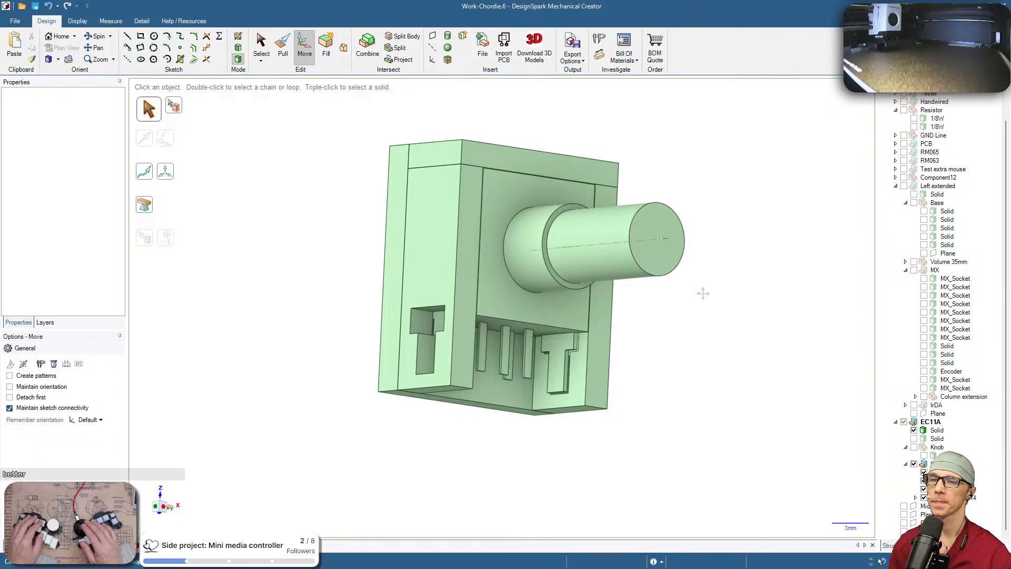
{"action": "middle_click_drag", "start_coordinate": [704, 291], "coordinate": [540, 322]}
{"action": "scroll", "coordinate": [669, 344], "scroll_direction": "down", "scroll_amount": 5}
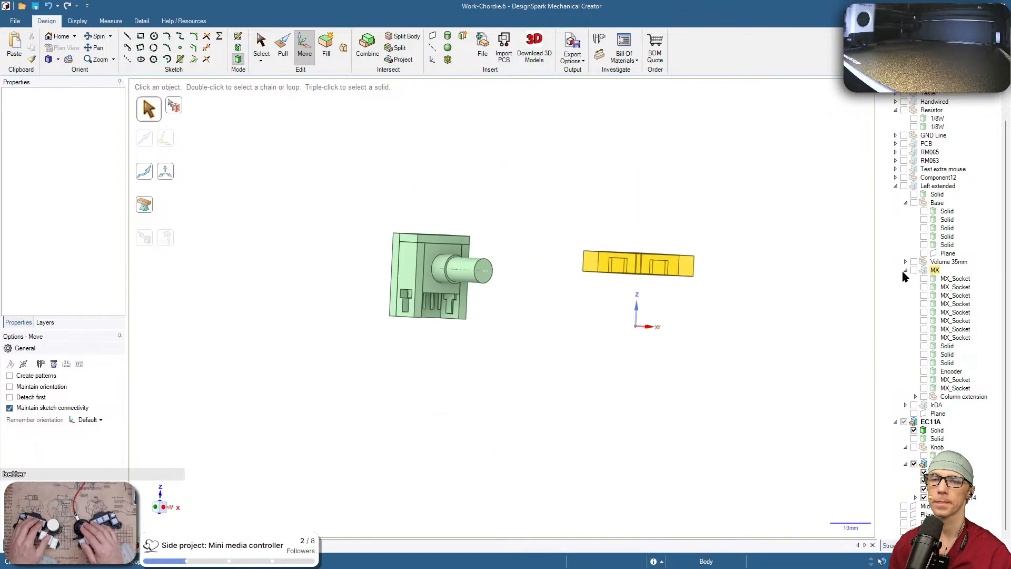
Show the MX sockets and Base of the Left extended component, and hide the Encoder solid among the sockets
{"action": "left_click", "coordinate": [915, 270]}
{"action": "middle_click_drag", "start_coordinate": [520, 335], "coordinate": [848, 258]}
{"action": "left_click", "coordinate": [914, 203]}
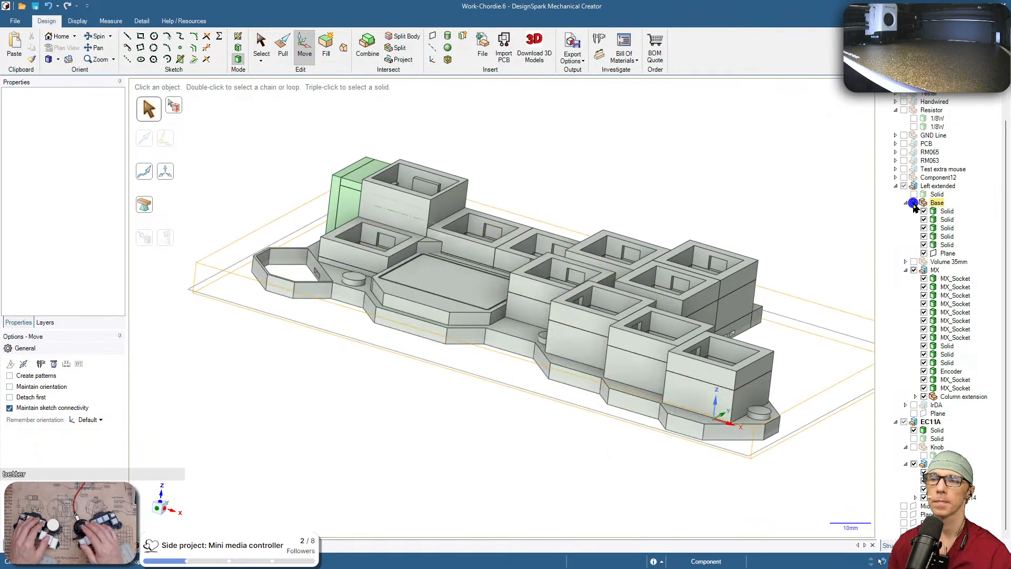
{"action": "middle_click_drag", "start_coordinate": [650, 218], "coordinate": [631, 243], "text": "shift"}
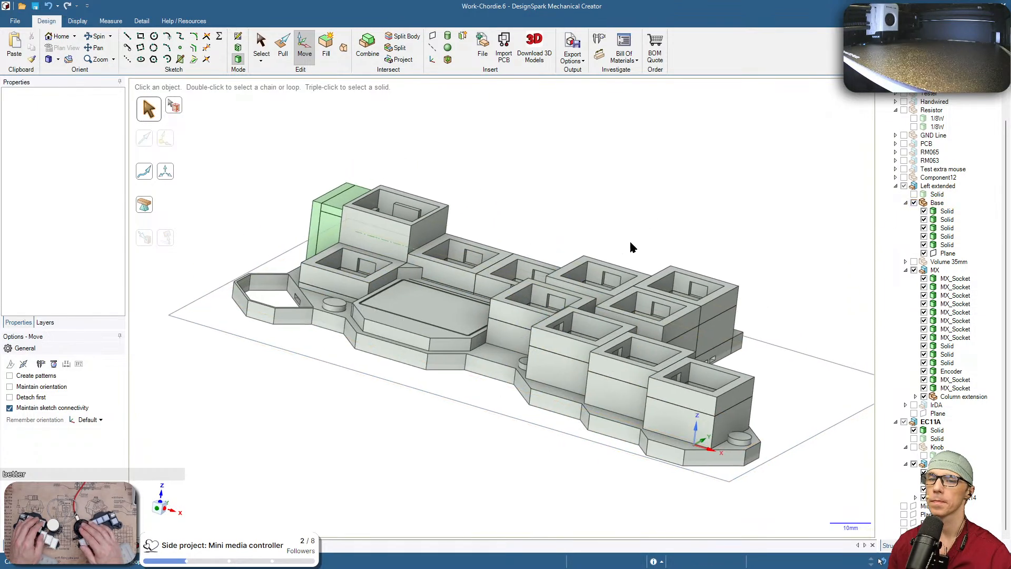
{"action": "left_click", "coordinate": [924, 371]}
{"action": "middle_click_drag", "start_coordinate": [527, 209], "coordinate": [449, 310]}
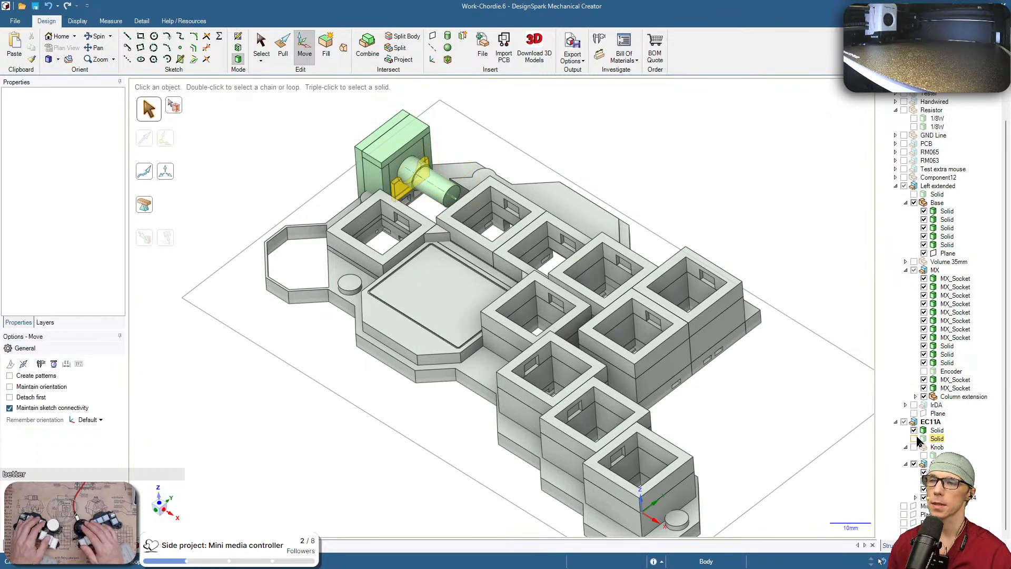
Show the second EC11A solid around the encoder shaft, select its front face and examine its position against the keyboard base
{"action": "scroll", "coordinate": [459, 214], "scroll_direction": "up", "scroll_amount": 5}
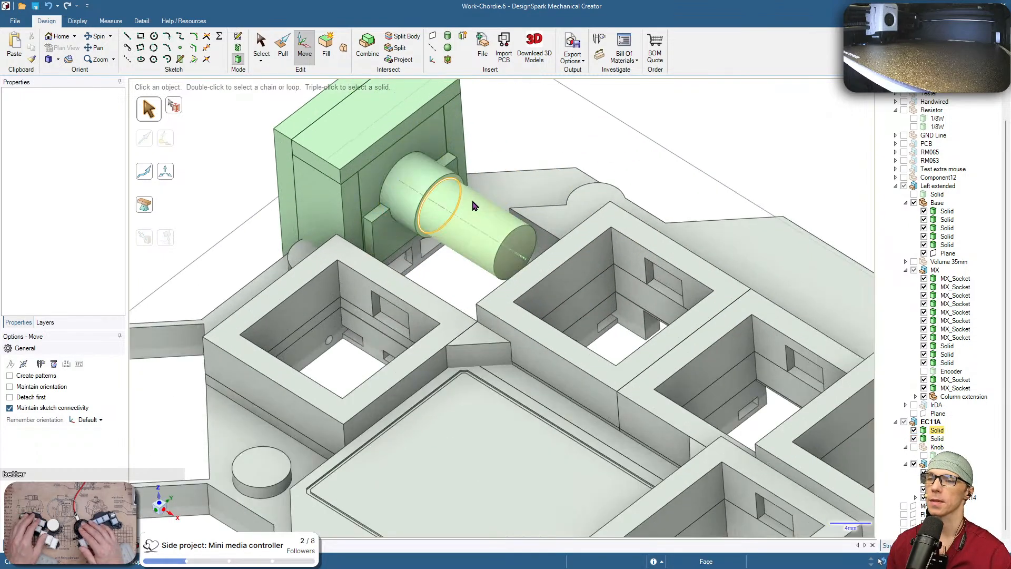
{"action": "left_click", "coordinate": [400, 230]}
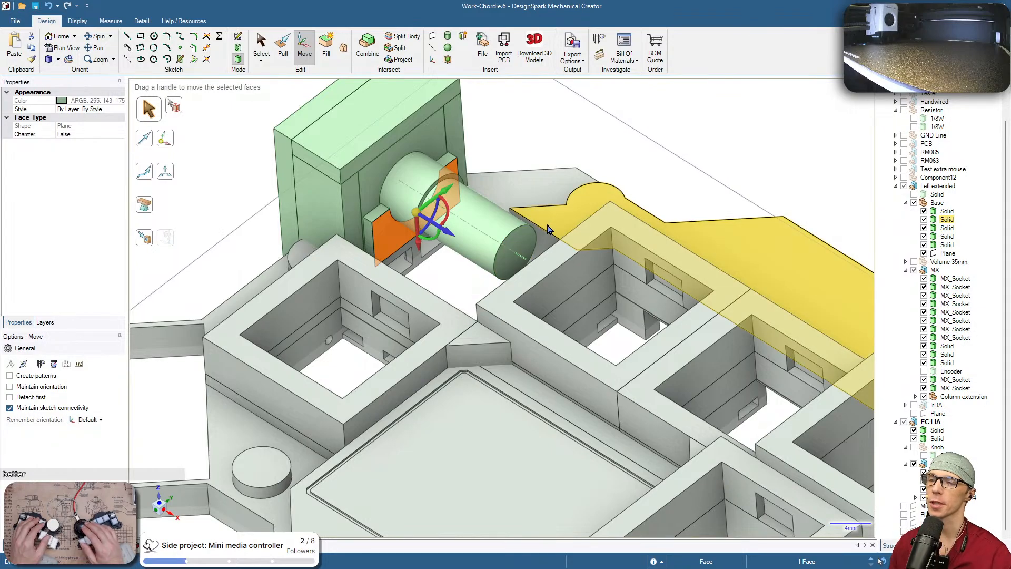
{"action": "middle_click_drag", "start_coordinate": [547, 229], "coordinate": [424, 279]}
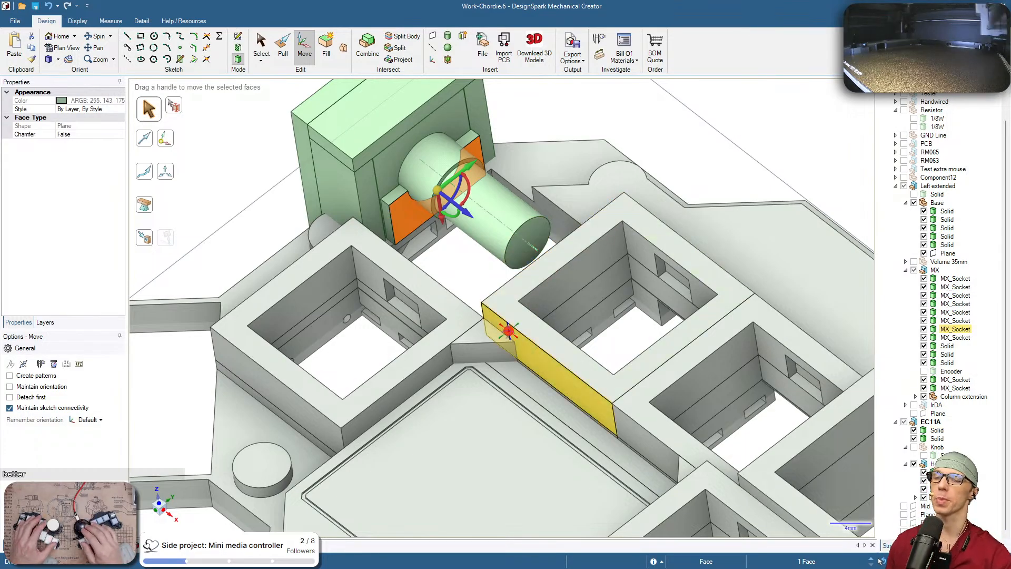
{"action": "mouse_move", "coordinate": [508, 331]}
{"action": "middle_mouse_down"}
{"action": "mouse_move", "coordinate": [491, 239]}
{"action": "mouse_move", "coordinate": [475, 283]}
{"action": "mouse_move", "coordinate": [537, 314]}
{"action": "middle_mouse_up"}
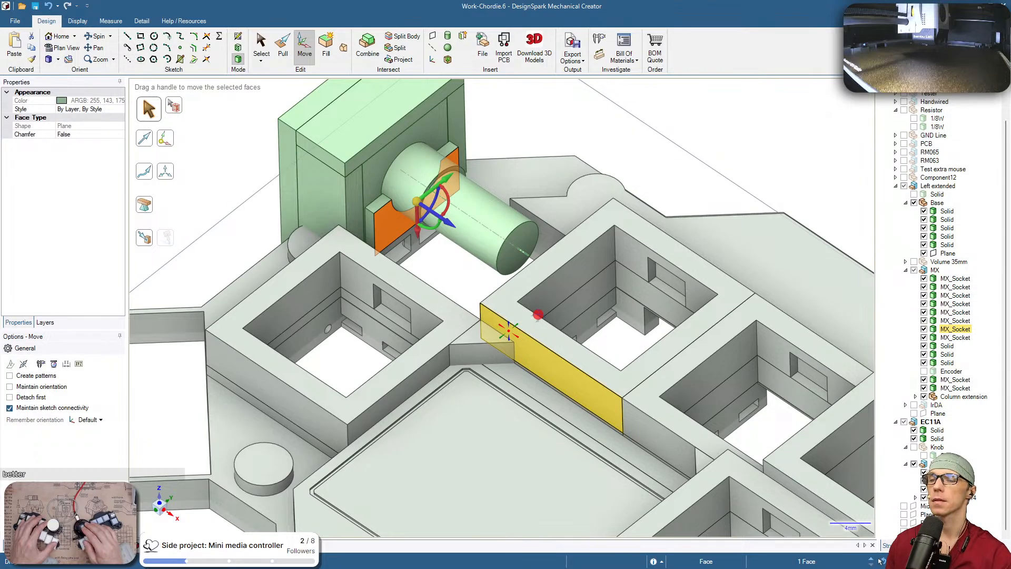
{"action": "middle_click_drag", "start_coordinate": [542, 354], "coordinate": [357, 156]}
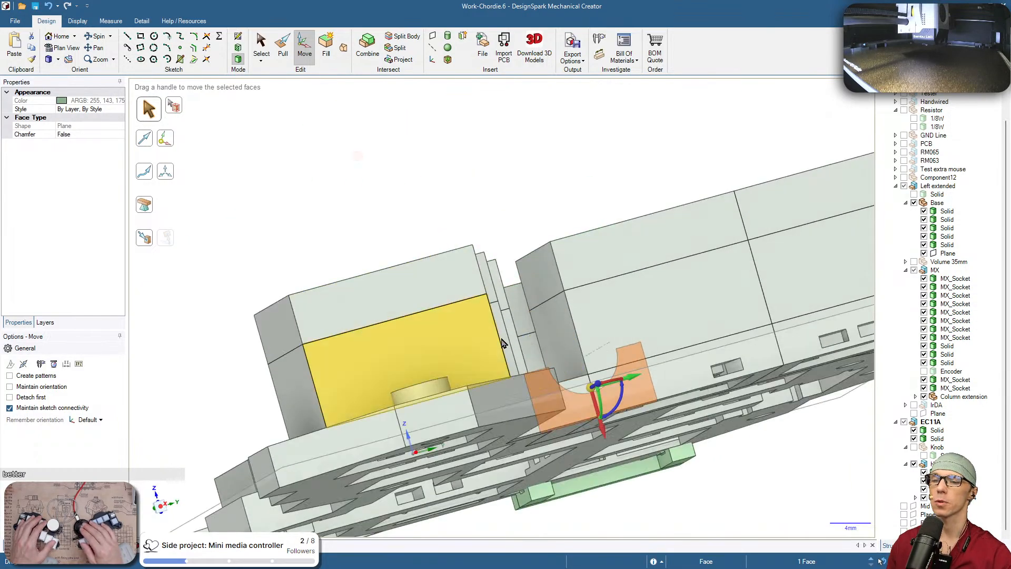
Extend the lower narrow face of the EC11A solid around the encoder shaft up to the underside of the keyboard base
{"action": "middle_click_drag", "start_coordinate": [501, 342], "coordinate": [384, 255]}
{"action": "middle_click_drag", "start_coordinate": [594, 452], "coordinate": [860, 276], "text": "shift"}
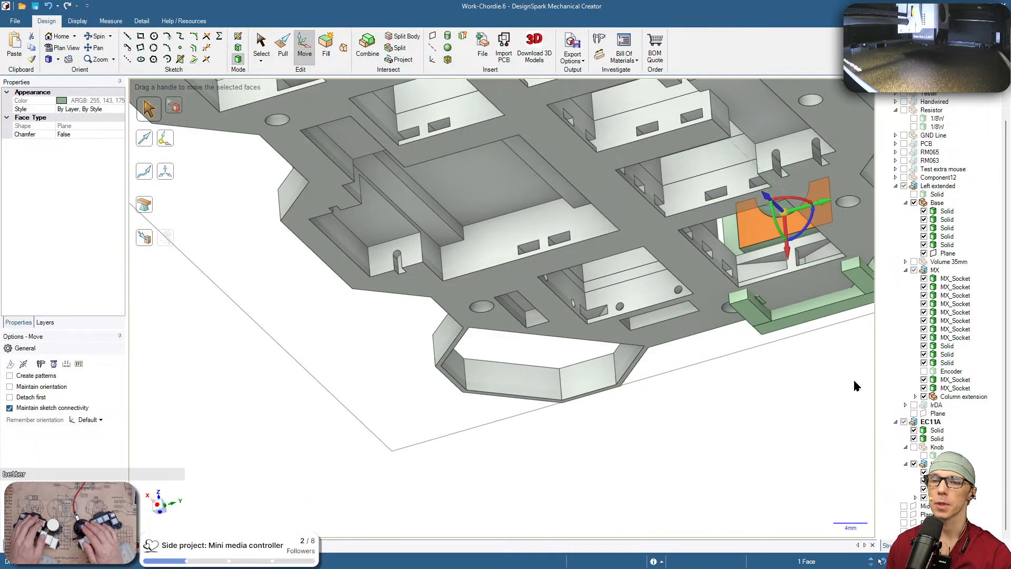
{"action": "middle_click_drag", "start_coordinate": [855, 386], "coordinate": [641, 371], "text": "shift"}
{"action": "scroll", "coordinate": [605, 265], "scroll_direction": "up", "scroll_amount": 3}
{"action": "middle_click_drag", "start_coordinate": [605, 265], "coordinate": [632, 230]}
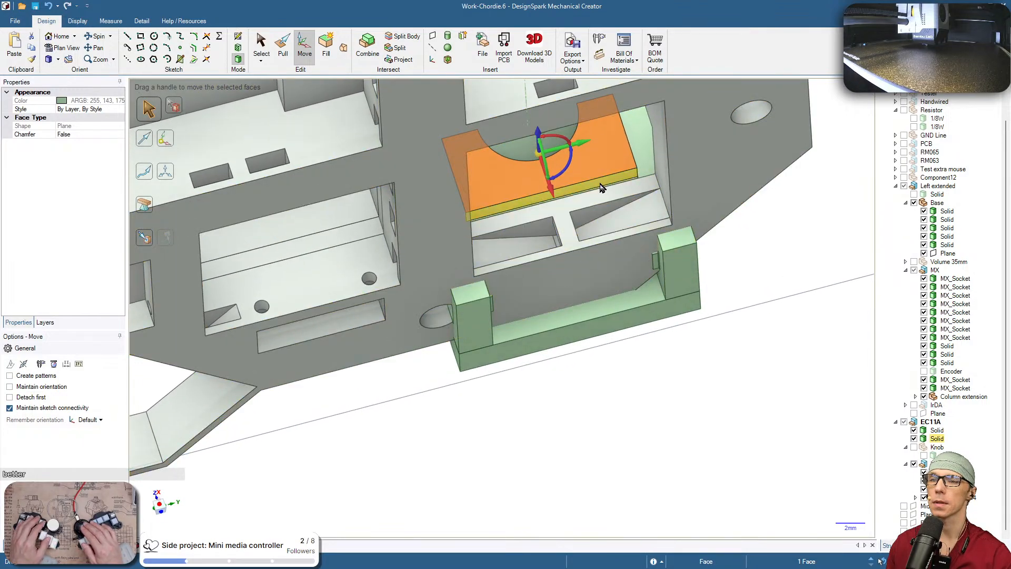
{"action": "left_click", "coordinate": [602, 188]}
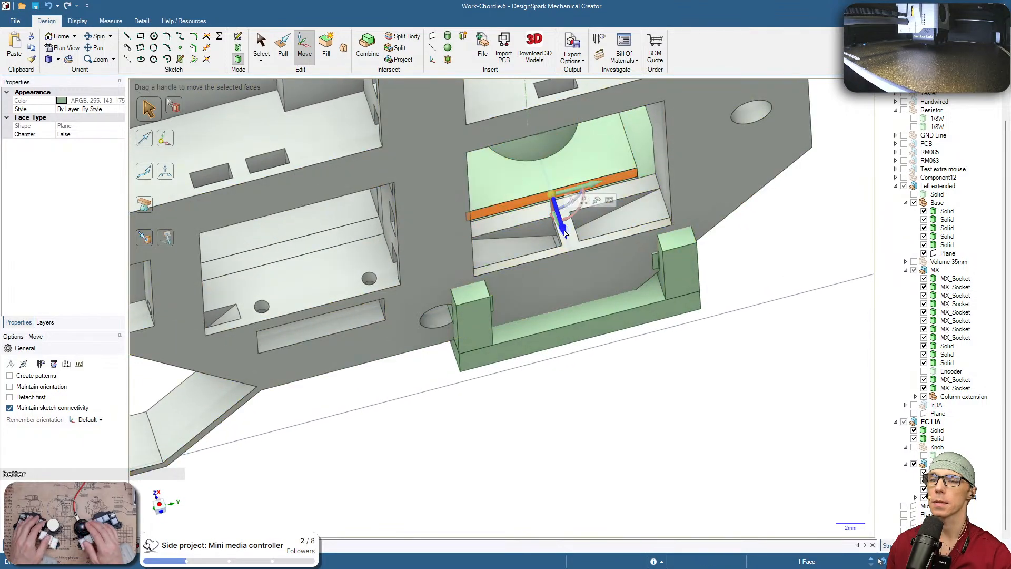
{"action": "key", "text": "u"}
{"action": "left_click", "coordinate": [575, 294]}
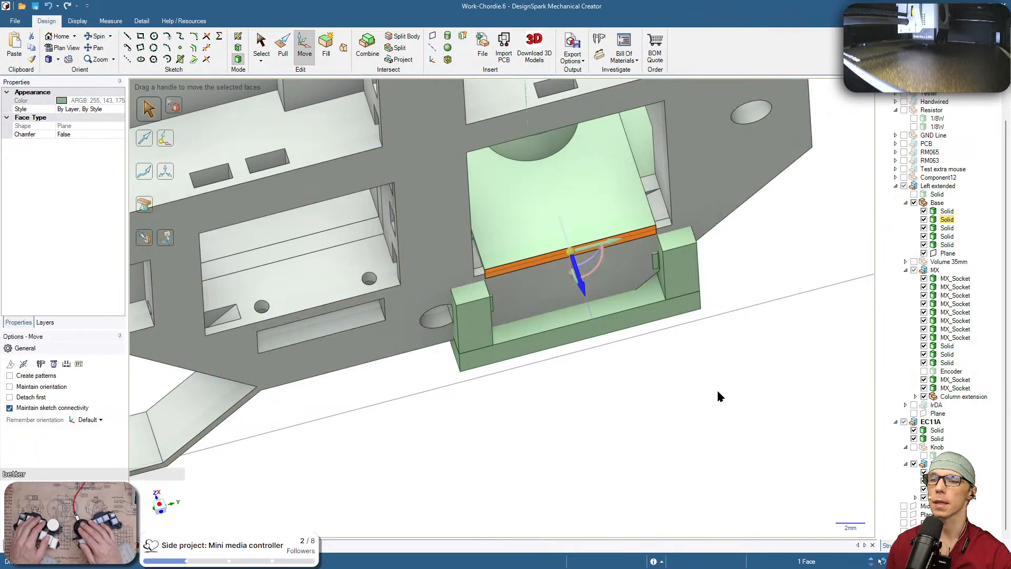
{"action": "left_click", "coordinate": [762, 413]}
Show the Base solid of the Bottom component and hide the Base of the Left extended component
{"action": "middle_click_drag", "start_coordinate": [761, 413], "coordinate": [548, 415]}
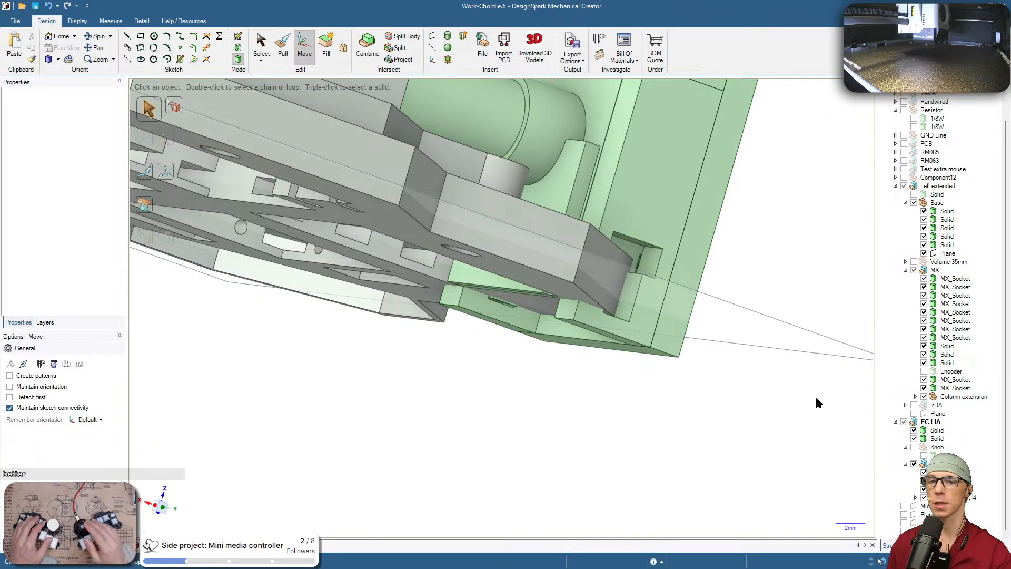
{"action": "scroll", "coordinate": [923, 188], "scroll_direction": "up", "scroll_amount": 1}
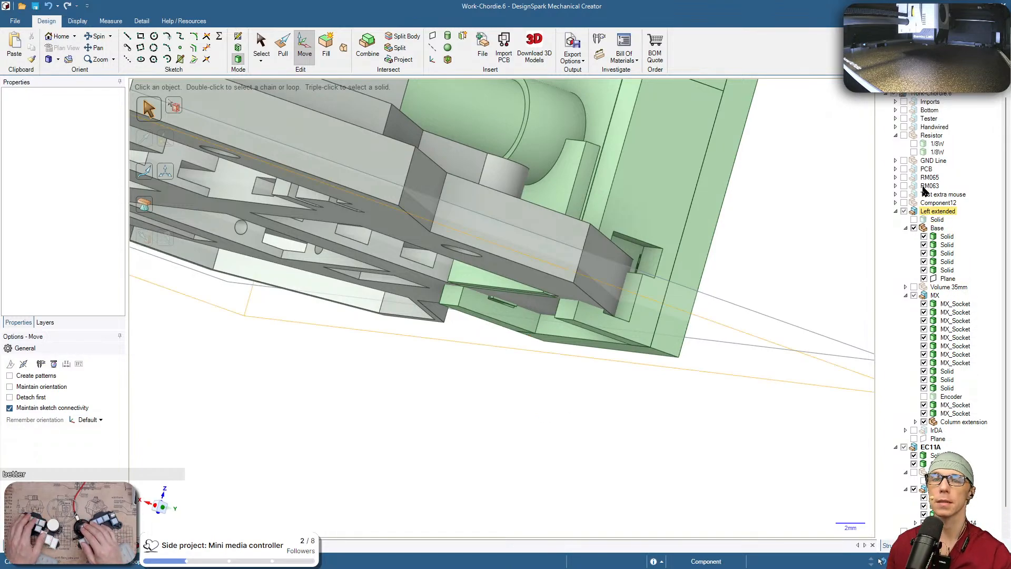
{"action": "left_click", "coordinate": [895, 110]}
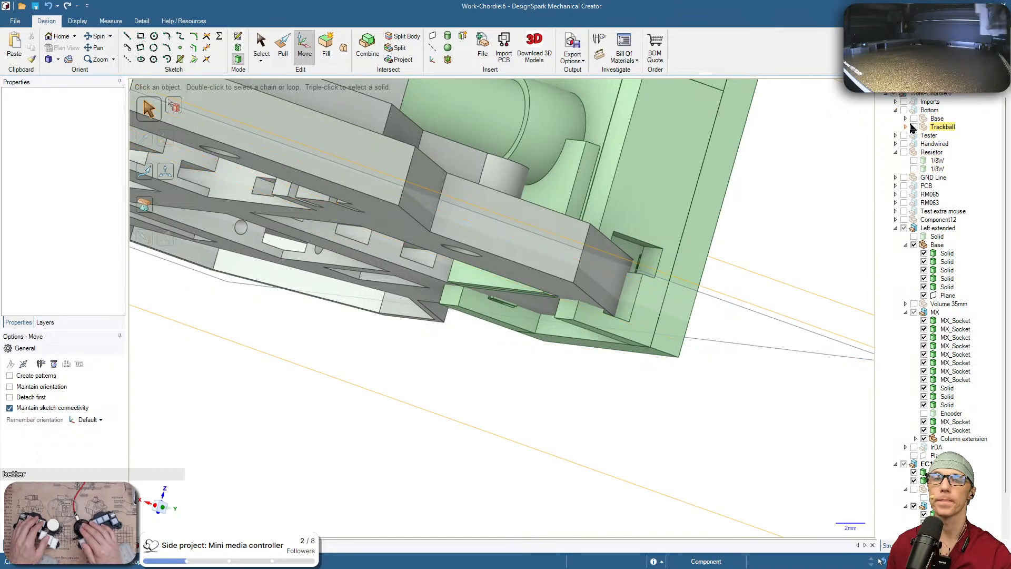
{"action": "left_click", "coordinate": [906, 119]}
{"action": "left_click", "coordinate": [924, 127]}
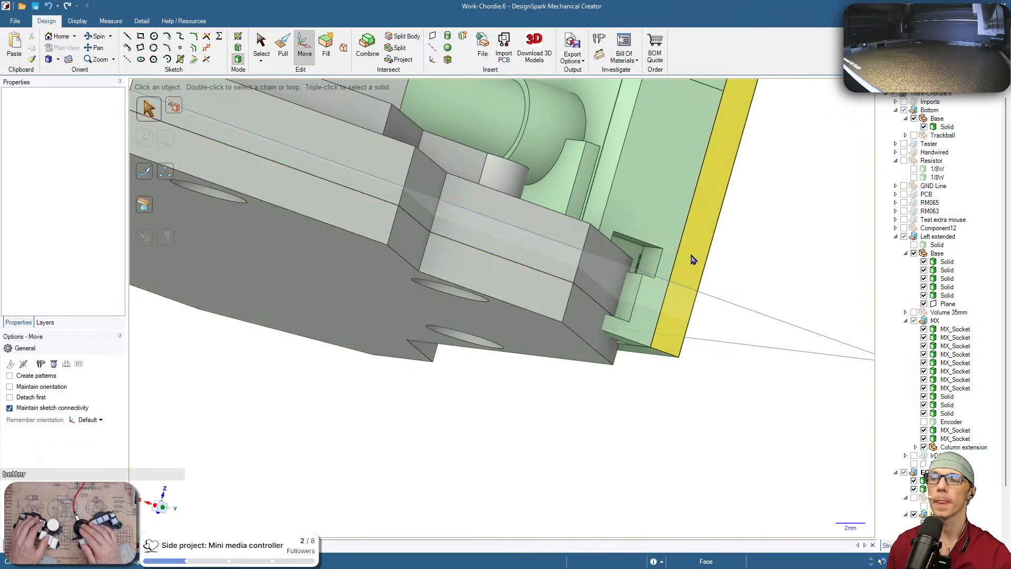
{"action": "scroll", "coordinate": [666, 327], "scroll_direction": "down", "scroll_amount": 3}
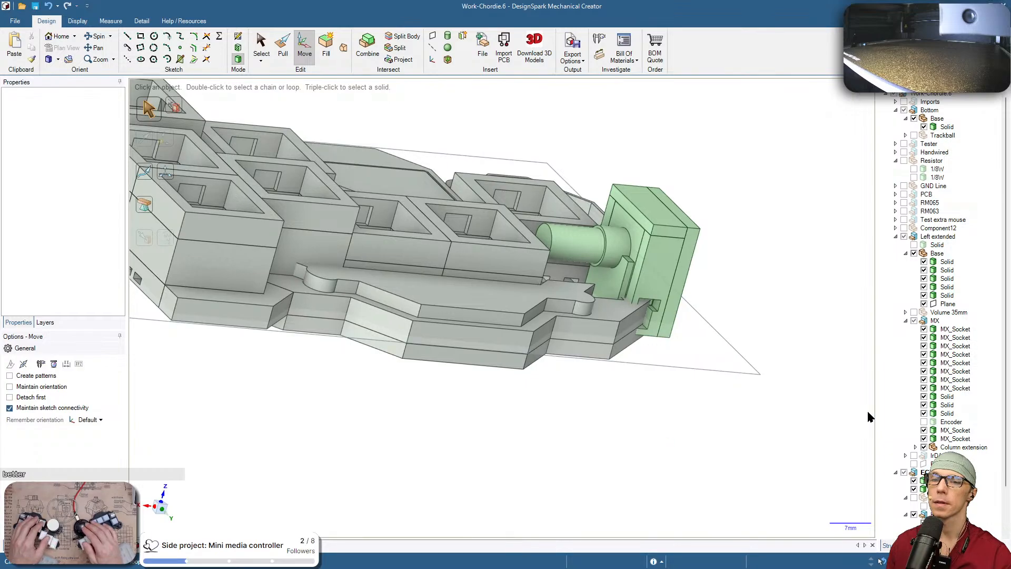
{"action": "left_click", "coordinate": [915, 254]}
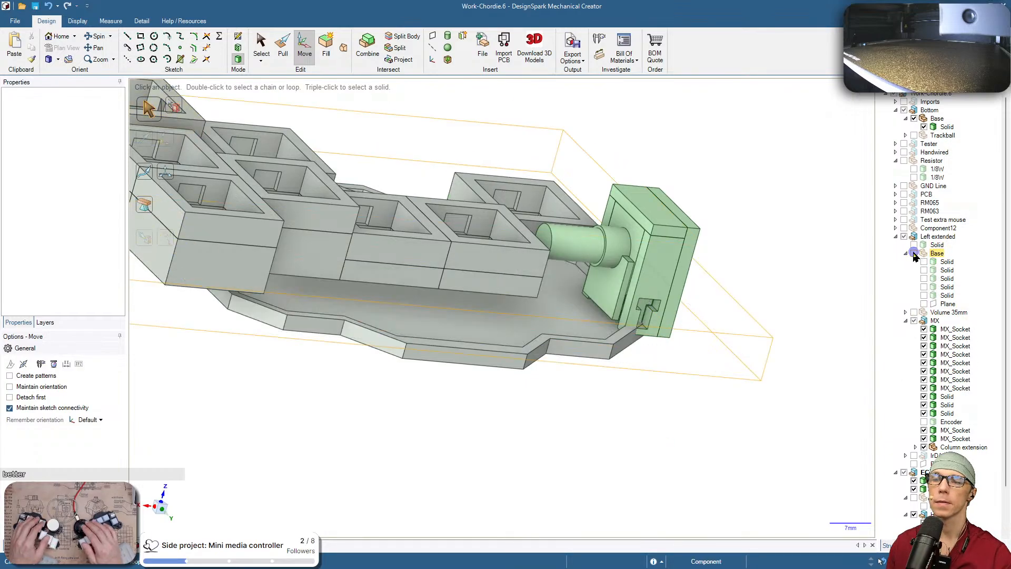
Move the lower narrow face of the EC11A solid around the encoder shaft up to the inner floor of the bottom plate
{"action": "scroll", "coordinate": [589, 316], "scroll_direction": "up", "scroll_amount": 5}
{"action": "scroll", "coordinate": [654, 299], "scroll_direction": "up", "scroll_amount": 5}
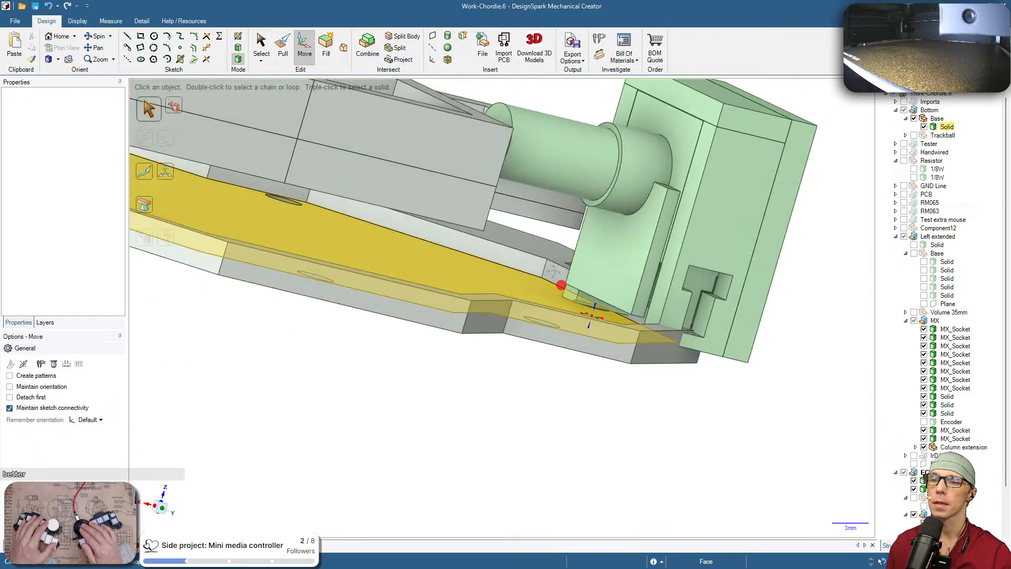
{"action": "left_click", "coordinate": [610, 255]}
{"action": "scroll", "coordinate": [603, 304], "scroll_direction": "up", "scroll_amount": 3}
{"action": "middle_click_drag", "start_coordinate": [603, 304], "coordinate": [558, 219]}
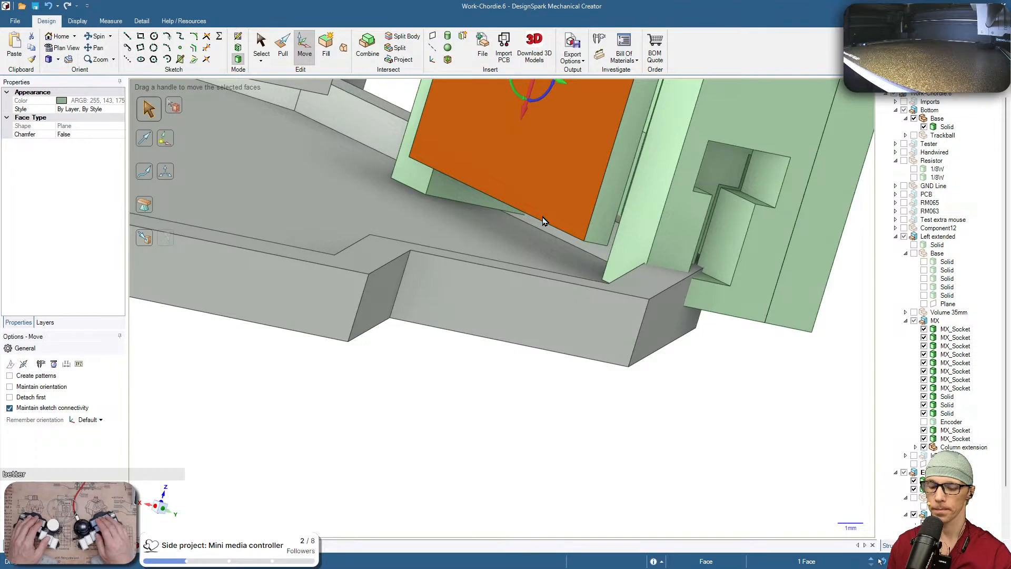
{"action": "left_click", "coordinate": [543, 219]}
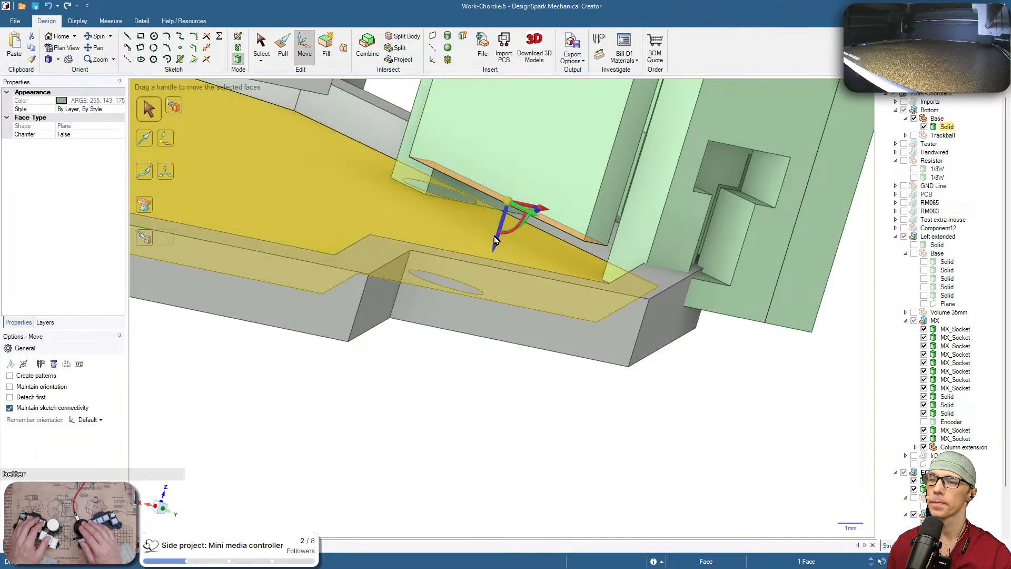
{"action": "left_click", "coordinate": [496, 241]}
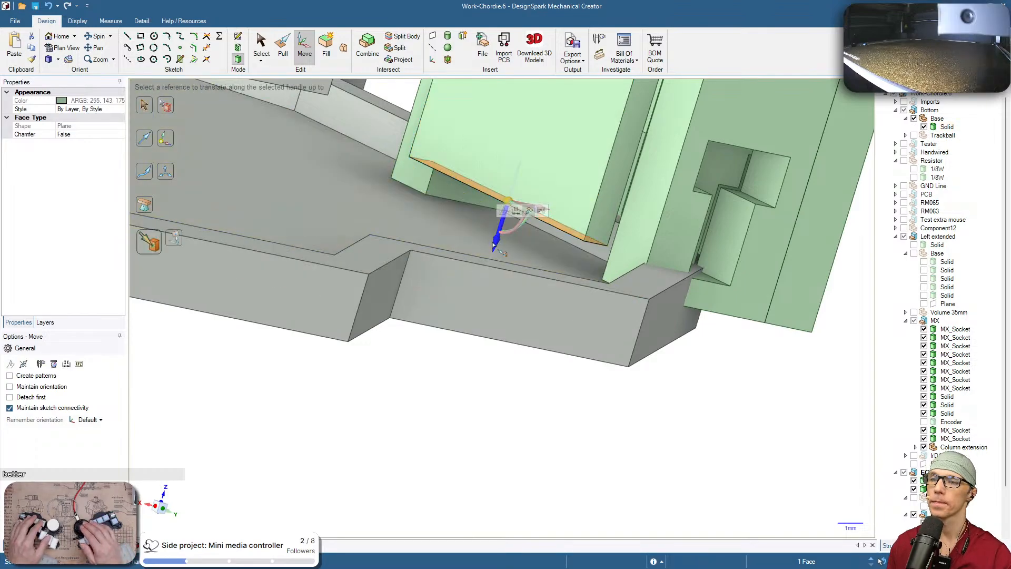
{"action": "left_click", "coordinate": [480, 242]}
{"action": "left_click", "coordinate": [668, 378]}
Thicken the EC11A solid below the shaft by moving its front face up to the circular edge of the shaft collar
{"action": "scroll", "coordinate": [668, 378], "scroll_direction": "down", "scroll_amount": 3}
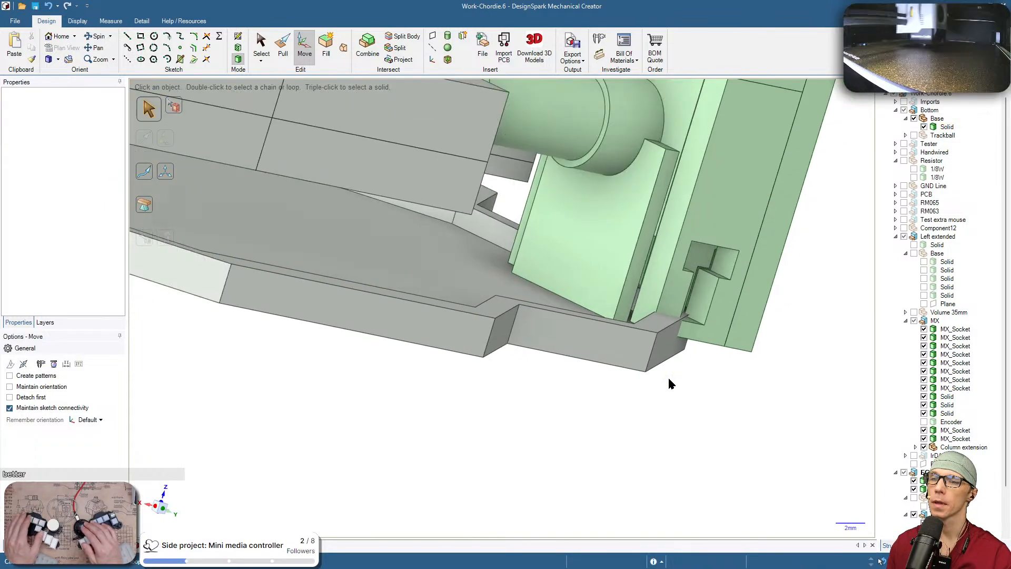
{"action": "middle_click_drag", "start_coordinate": [669, 378], "coordinate": [620, 283]}
{"action": "left_click", "coordinate": [662, 253]}
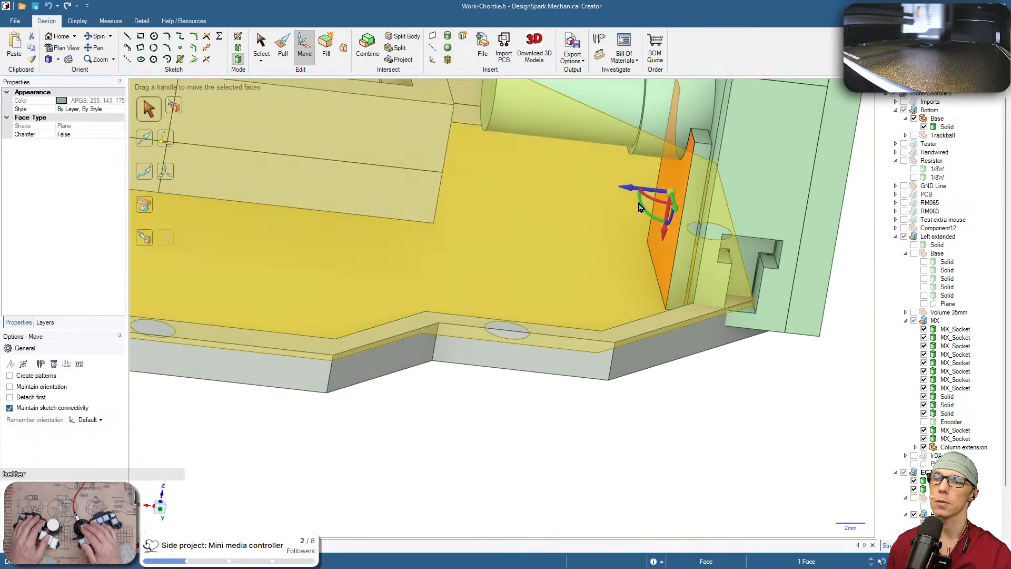
{"action": "left_click", "coordinate": [635, 188]}
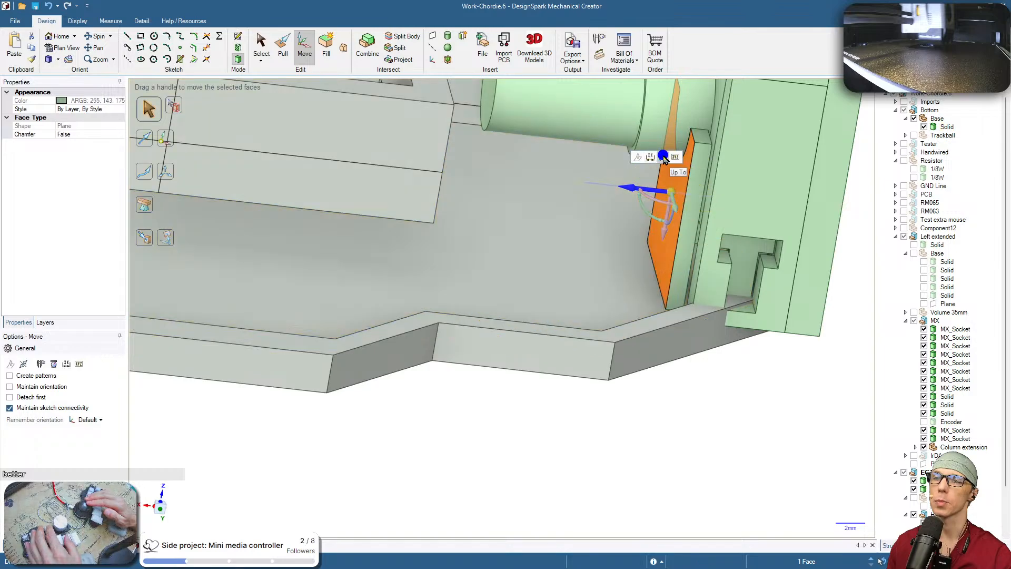
{"action": "left_click", "coordinate": [663, 157]}
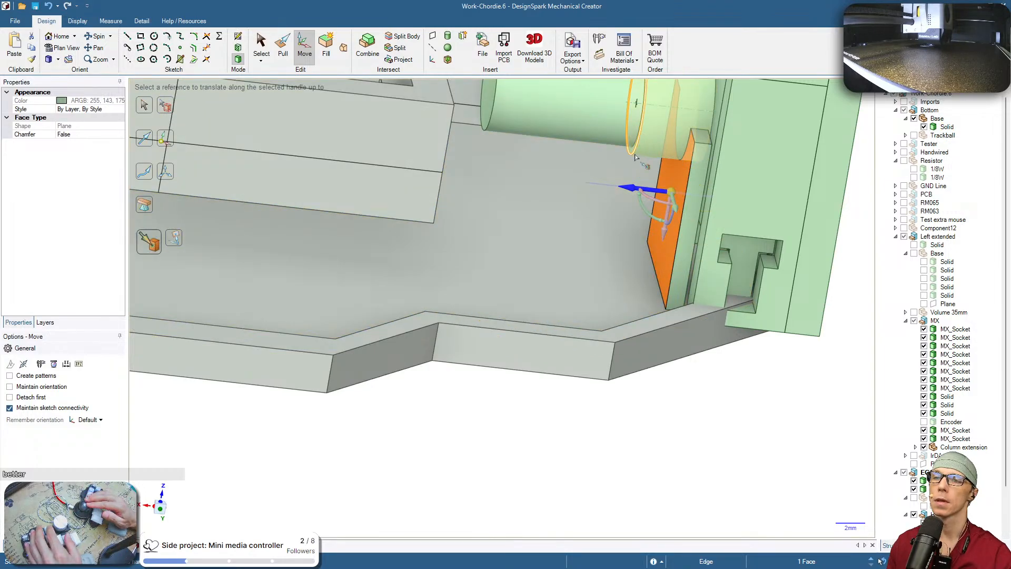
{"action": "left_click", "coordinate": [636, 154]}
{"action": "left_click", "coordinate": [735, 360]}
Hide the Base of the Bottom component and show the Base of the Left extended component around the encoder
{"action": "scroll", "coordinate": [647, 326], "scroll_direction": "down", "scroll_amount": 1}
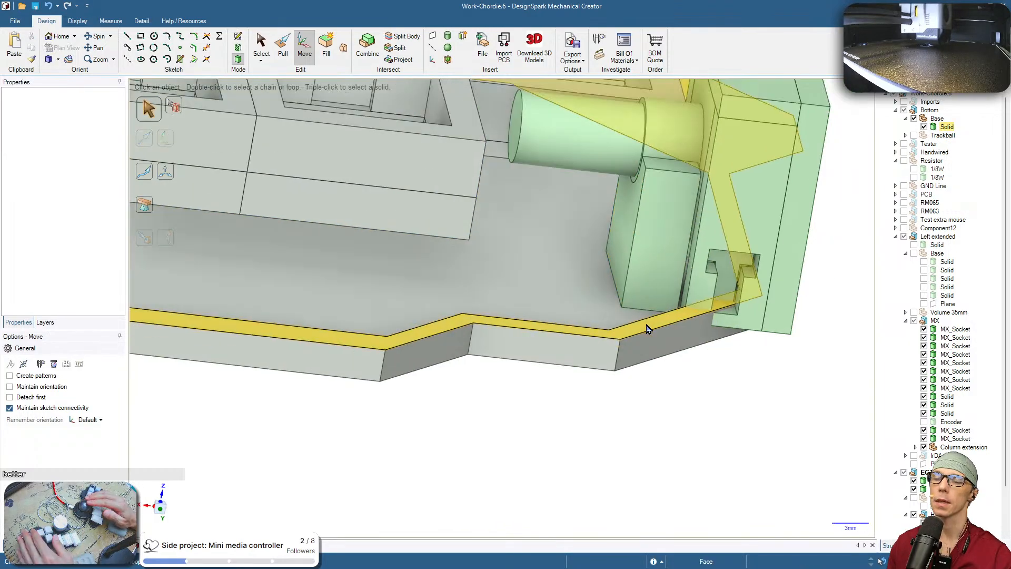
{"action": "scroll", "coordinate": [647, 325], "scroll_direction": "down", "scroll_amount": 3}
{"action": "middle_click_drag", "start_coordinate": [702, 394], "coordinate": [702, 394]}
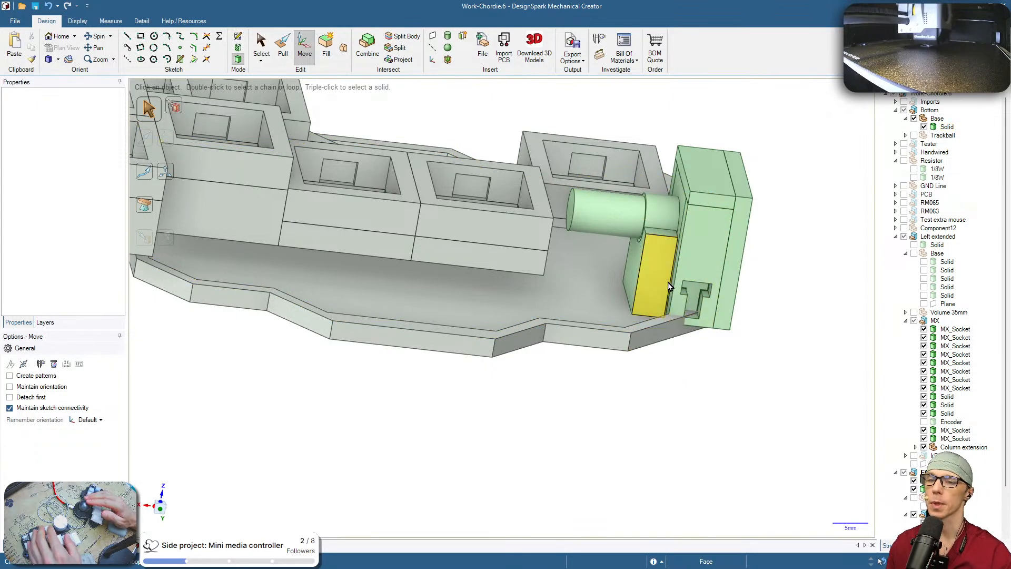
{"action": "middle_click_drag", "start_coordinate": [704, 429], "coordinate": [726, 362]}
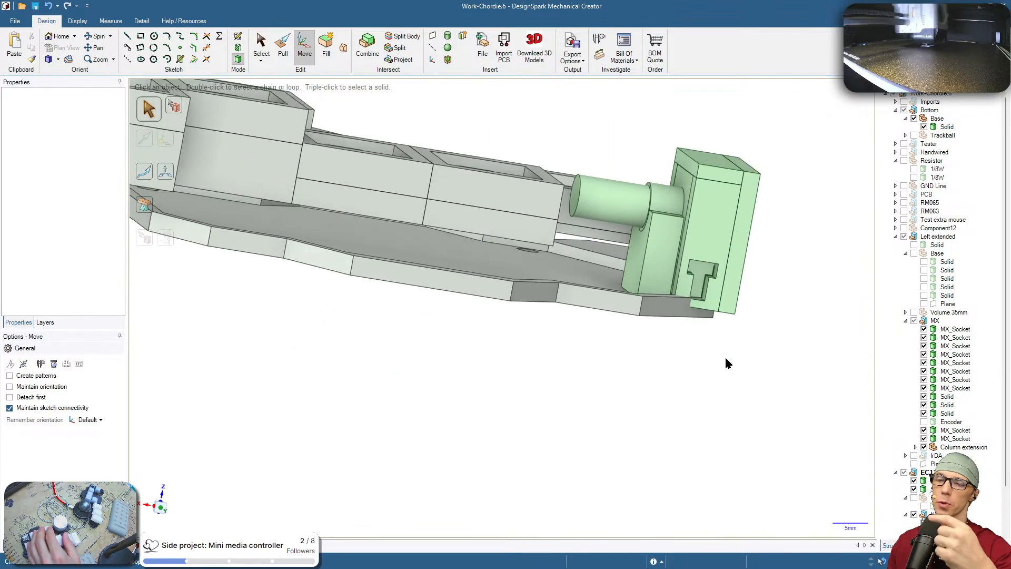
{"action": "middle_click_drag", "start_coordinate": [738, 372], "coordinate": [758, 421]}
{"action": "middle_click_drag", "start_coordinate": [694, 216], "coordinate": [704, 384]}
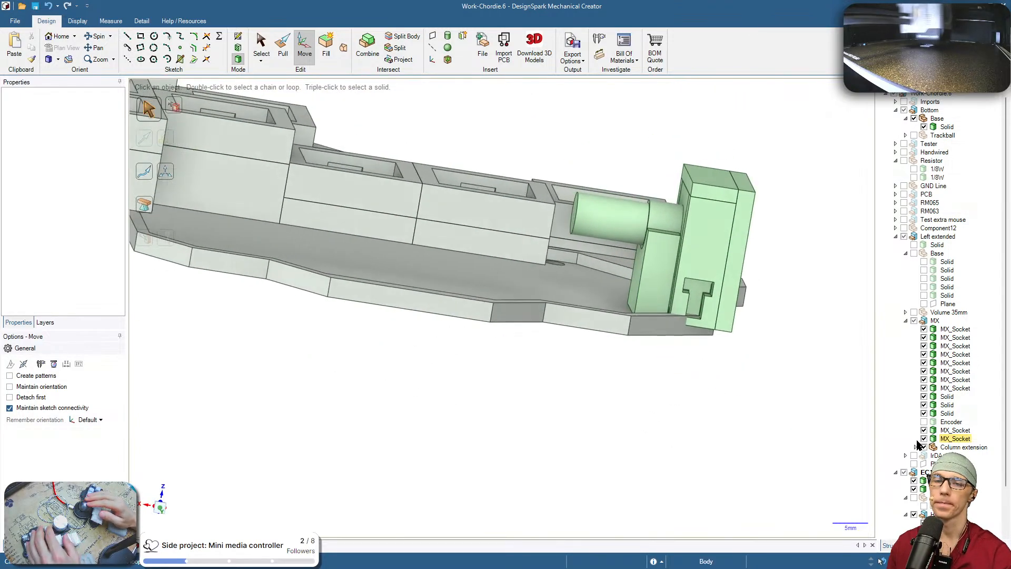
{"action": "left_click", "coordinate": [914, 119]}
{"action": "middle_click_drag", "start_coordinate": [758, 318], "coordinate": [726, 309]}
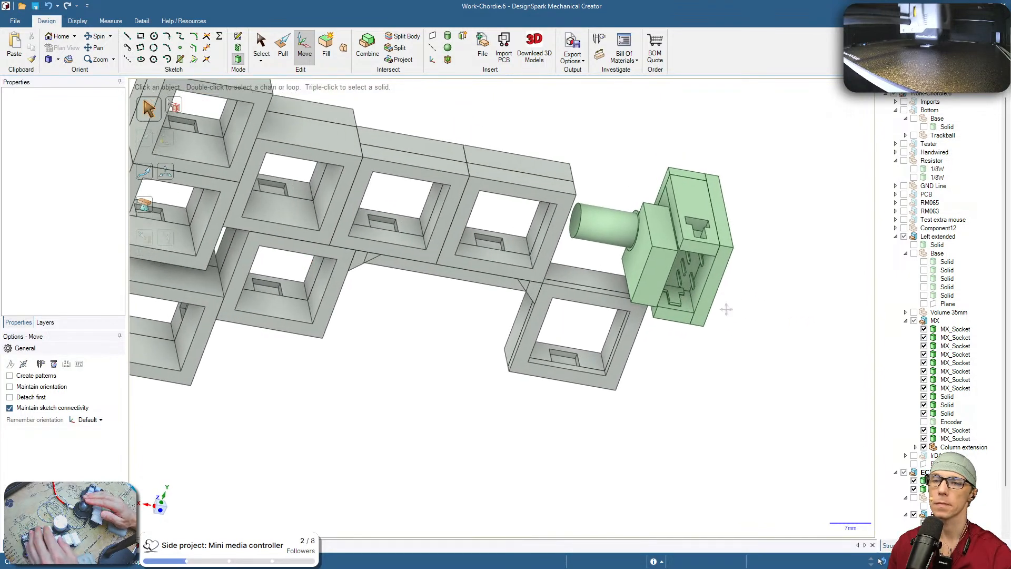
{"action": "left_click", "coordinate": [914, 253]}
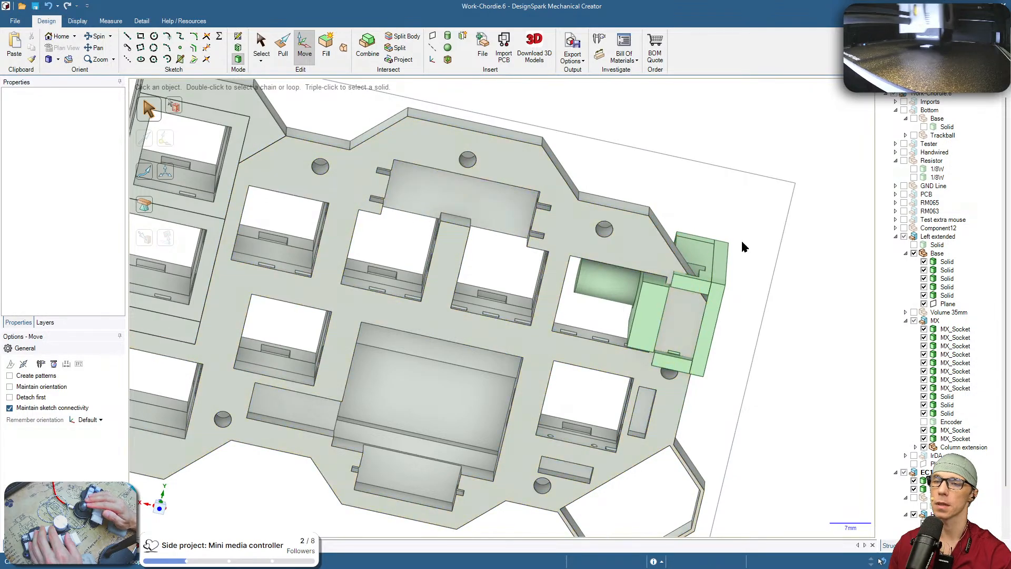
Mark the area around the encoder with two red freehand curves and circle the screw hole beside the housing
{"action": "left_click", "coordinate": [708, 316]}
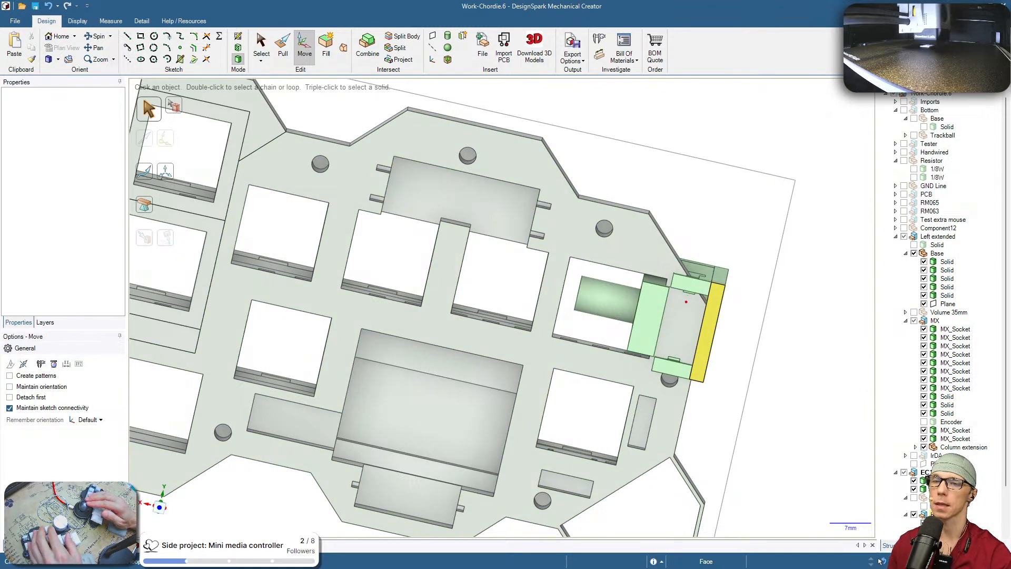
{"action": "mouse_move", "coordinate": [683, 315]}
{"action": "left_mouse_down"}
{"action": "mouse_move", "coordinate": [665, 267]}
{"action": "mouse_move", "coordinate": [578, 246]}
{"action": "mouse_move", "coordinate": [531, 259]}
{"action": "left_mouse_up"}
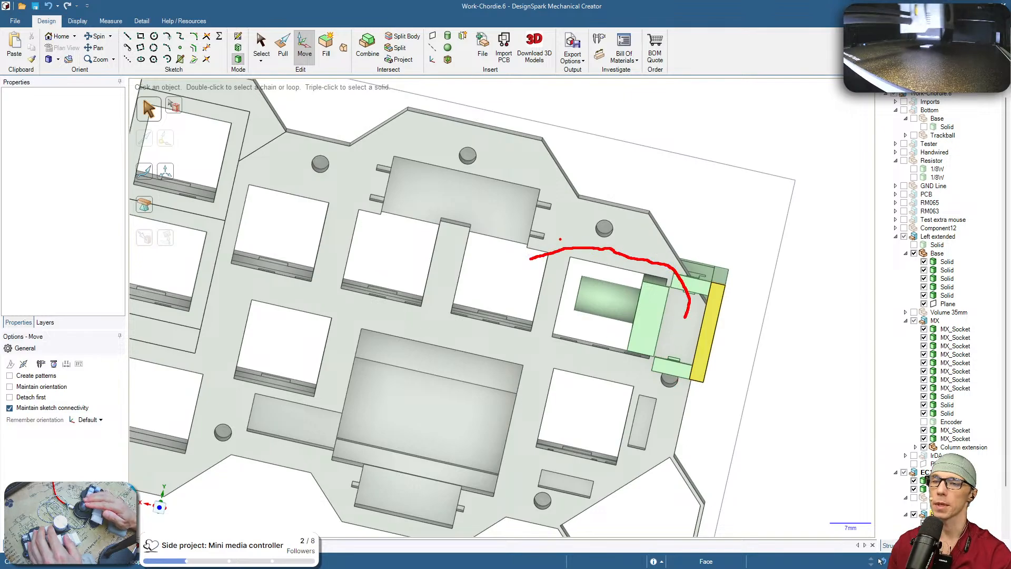
{"action": "mouse_move", "coordinate": [679, 320]}
{"action": "left_mouse_down"}
{"action": "mouse_move", "coordinate": [655, 375]}
{"action": "mouse_move", "coordinate": [558, 361]}
{"action": "left_mouse_up"}
{"action": "left_click_drag", "start_coordinate": [679, 374], "coordinate": [682, 388]}
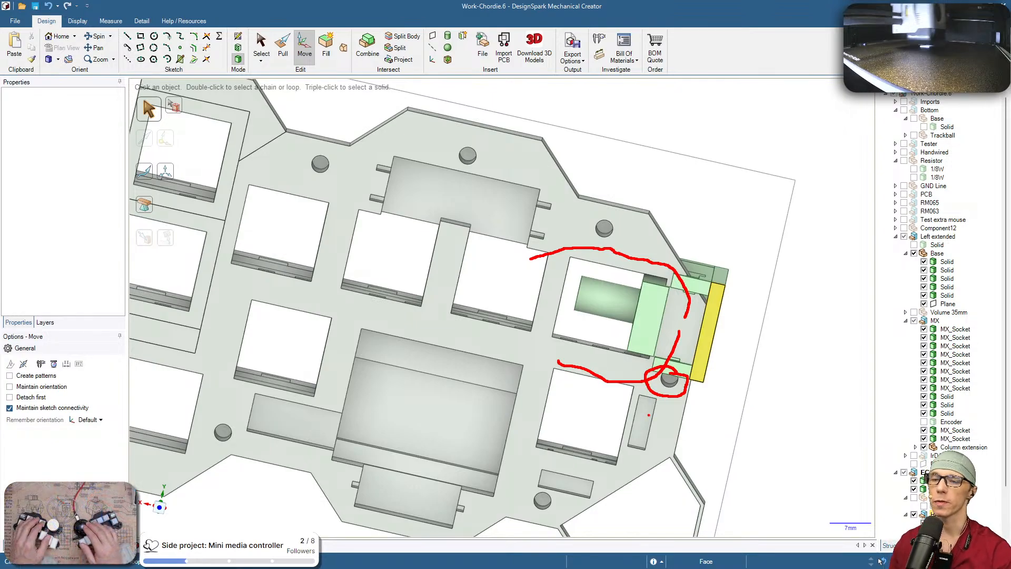
{"action": "mouse_move", "coordinate": [548, 365]}
{"action": "left_mouse_down"}
{"action": "mouse_move", "coordinate": [542, 384]}
{"action": "mouse_move", "coordinate": [631, 531]}
{"action": "mouse_move", "coordinate": [669, 384]}
{"action": "mouse_move", "coordinate": [532, 350]}
{"action": "left_mouse_up"}
{"action": "mouse_move", "coordinate": [647, 405]}
{"action": "left_mouse_down"}
{"action": "mouse_move", "coordinate": [644, 419]}
{"action": "mouse_move", "coordinate": [653, 406]}
{"action": "mouse_move", "coordinate": [607, 399]}
{"action": "left_mouse_up"}
{"action": "left_click_drag", "start_coordinate": [631, 440], "coordinate": [595, 433]}
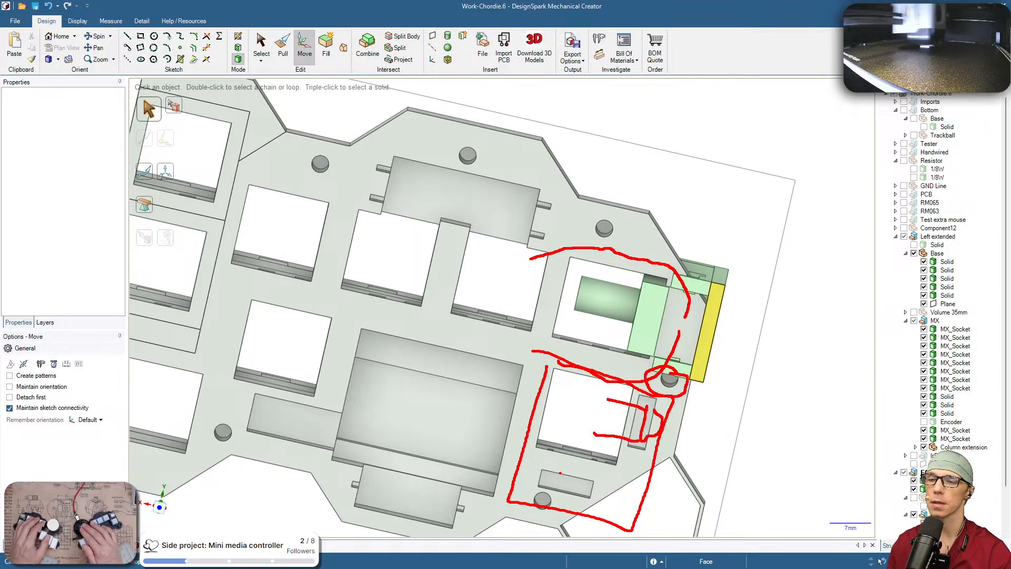
{"action": "mouse_move", "coordinate": [560, 489]}
{"action": "left_mouse_down"}
{"action": "mouse_move", "coordinate": [548, 481]}
{"action": "mouse_move", "coordinate": [584, 500]}
{"action": "mouse_move", "coordinate": [605, 456]}
{"action": "left_mouse_up"}
{"action": "left_click_drag", "start_coordinate": [546, 481], "coordinate": [548, 451]}
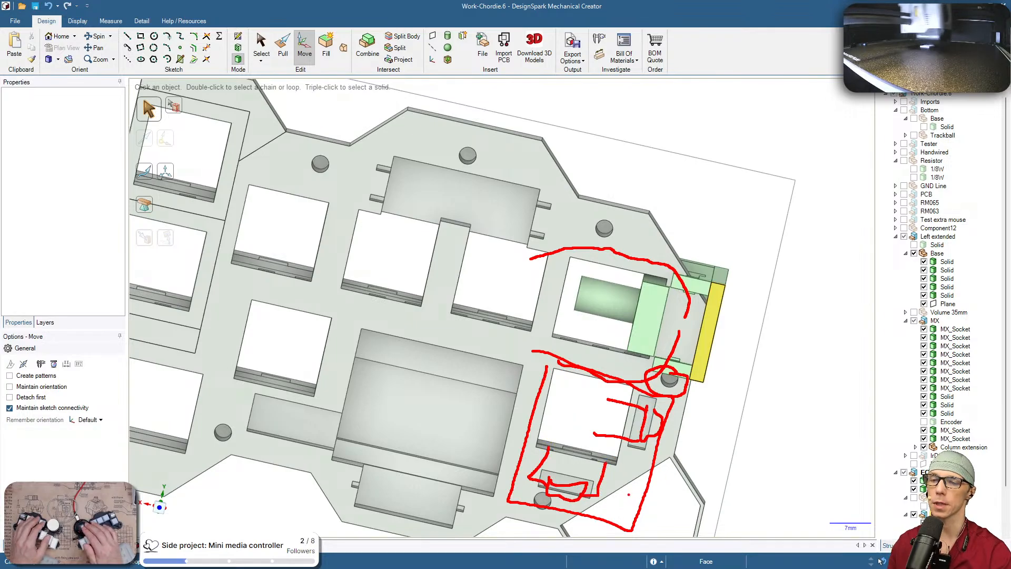
{"action": "mouse_move", "coordinate": [598, 427]}
{"action": "left_mouse_down"}
{"action": "mouse_move", "coordinate": [643, 501]}
{"action": "mouse_move", "coordinate": [601, 440]}
{"action": "mouse_move", "coordinate": [622, 516]}
{"action": "left_mouse_up"}
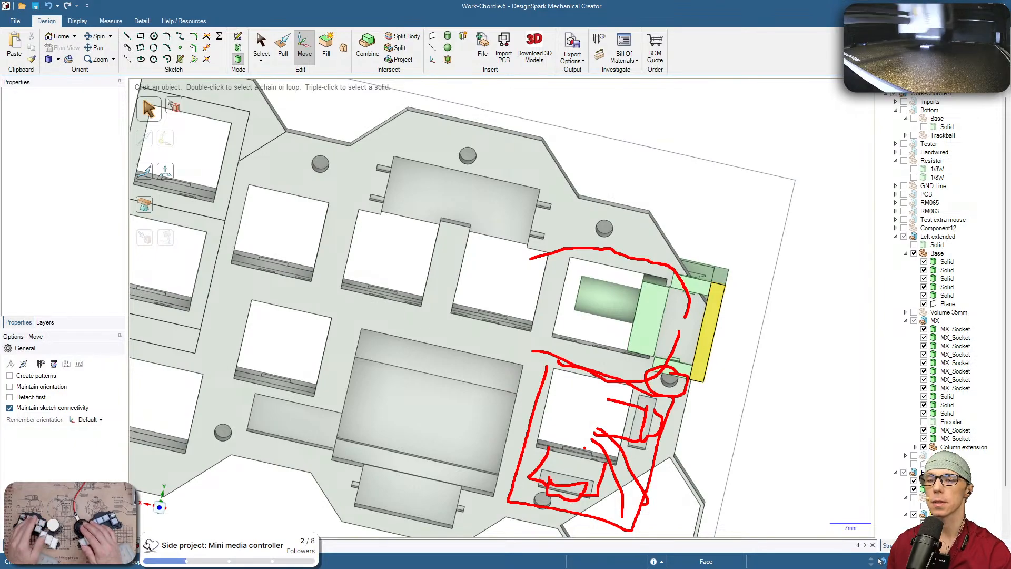
{"action": "left_click_drag", "start_coordinate": [585, 442], "coordinate": [616, 522]}
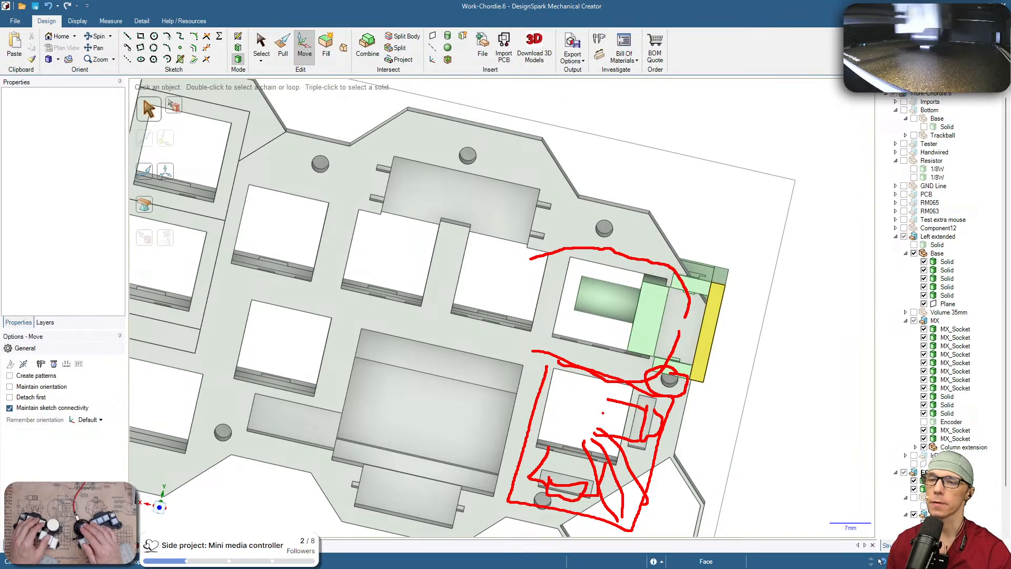
{"action": "mouse_move", "coordinate": [537, 237]}
{"action": "left_mouse_down"}
{"action": "mouse_move", "coordinate": [514, 250]}
{"action": "mouse_move", "coordinate": [562, 272]}
{"action": "left_mouse_up"}
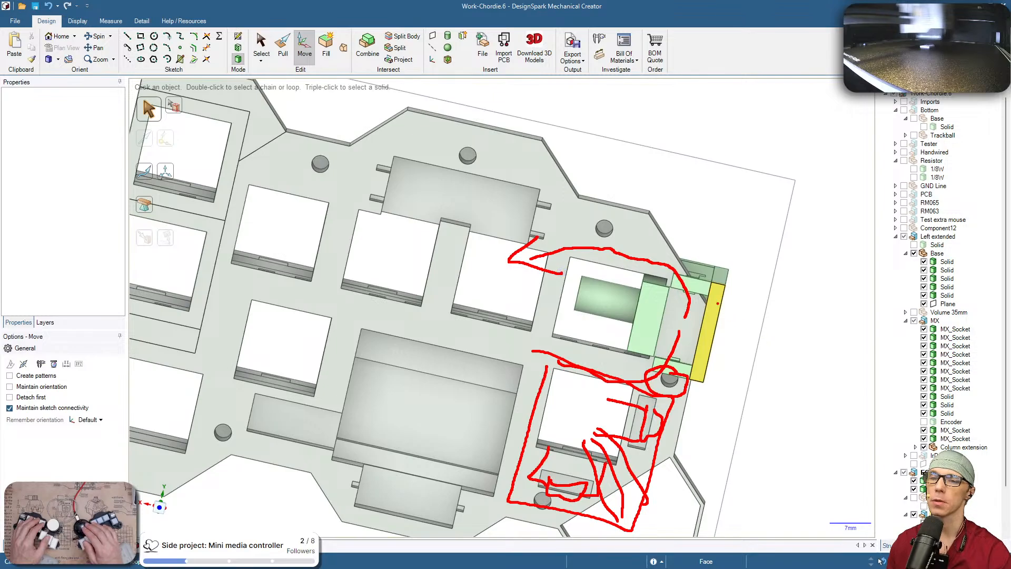
{"action": "mouse_move", "coordinate": [646, 209]}
{"action": "left_mouse_down"}
{"action": "mouse_move", "coordinate": [725, 183]}
{"action": "mouse_move", "coordinate": [791, 239]}
{"action": "mouse_move", "coordinate": [808, 352]}
{"action": "mouse_move", "coordinate": [747, 402]}
{"action": "mouse_move", "coordinate": [683, 380]}
{"action": "left_mouse_up"}
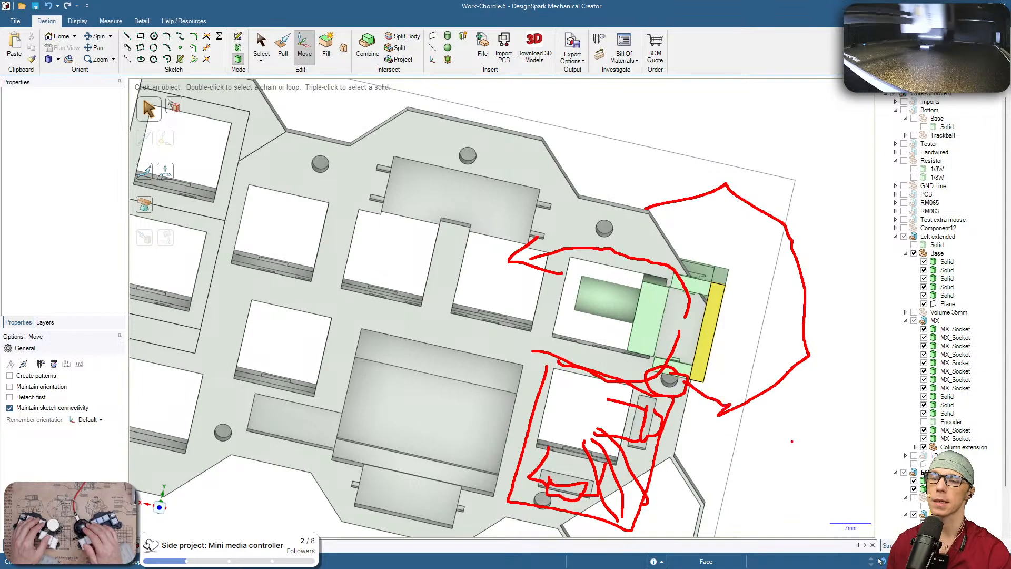
{"action": "mouse_move", "coordinate": [723, 315]}
{"action": "left_mouse_down"}
{"action": "mouse_move", "coordinate": [646, 246]}
{"action": "mouse_move", "coordinate": [587, 246]}
{"action": "left_mouse_up"}
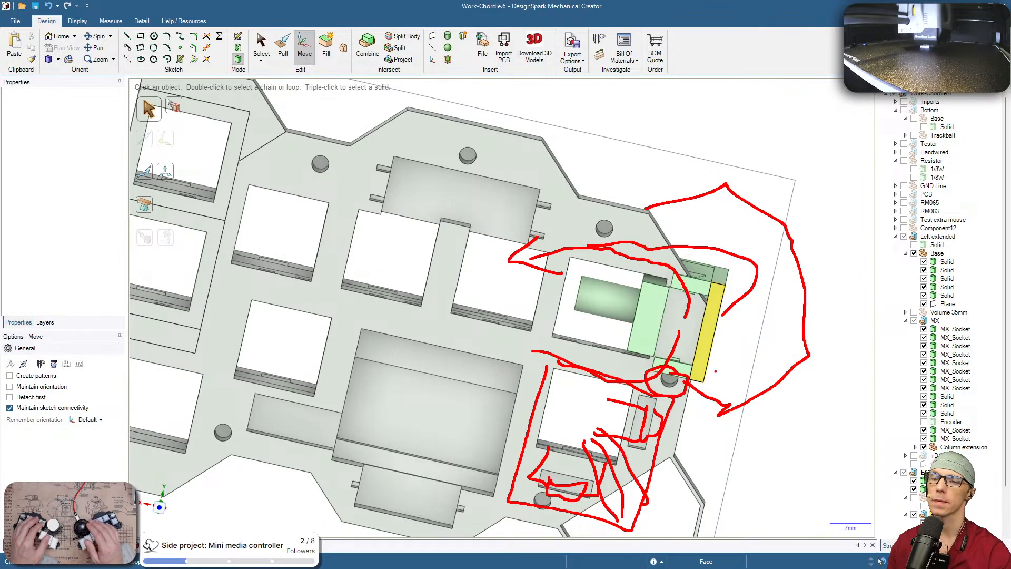
{"action": "key", "text": "Escape"}
Examine the keyboard base from its underside and its socket side, including the rotary encoder at the edge
{"action": "middle_click_drag", "start_coordinate": [737, 427], "coordinate": [707, 286]}
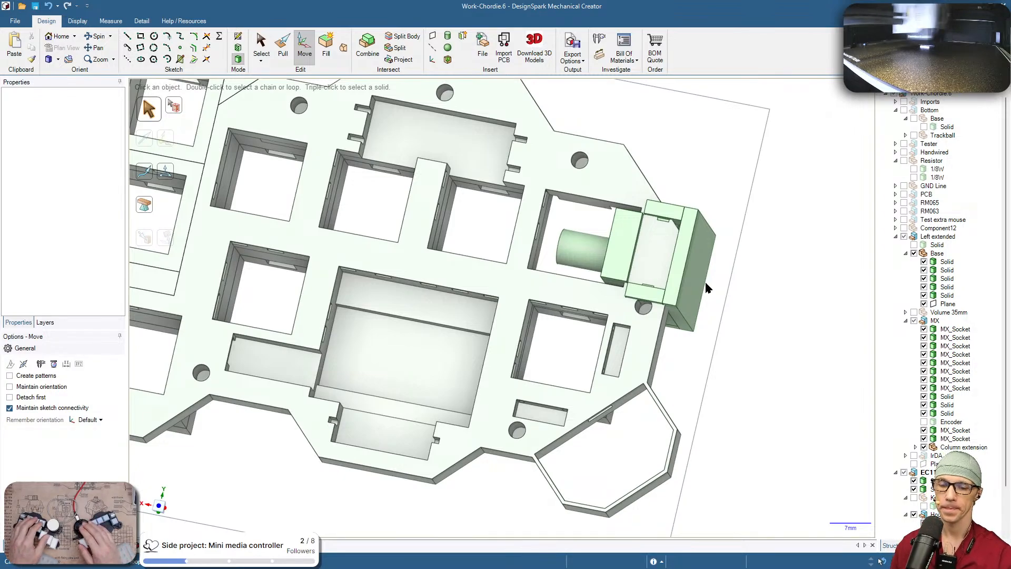
{"action": "left_click", "coordinate": [473, 262]}
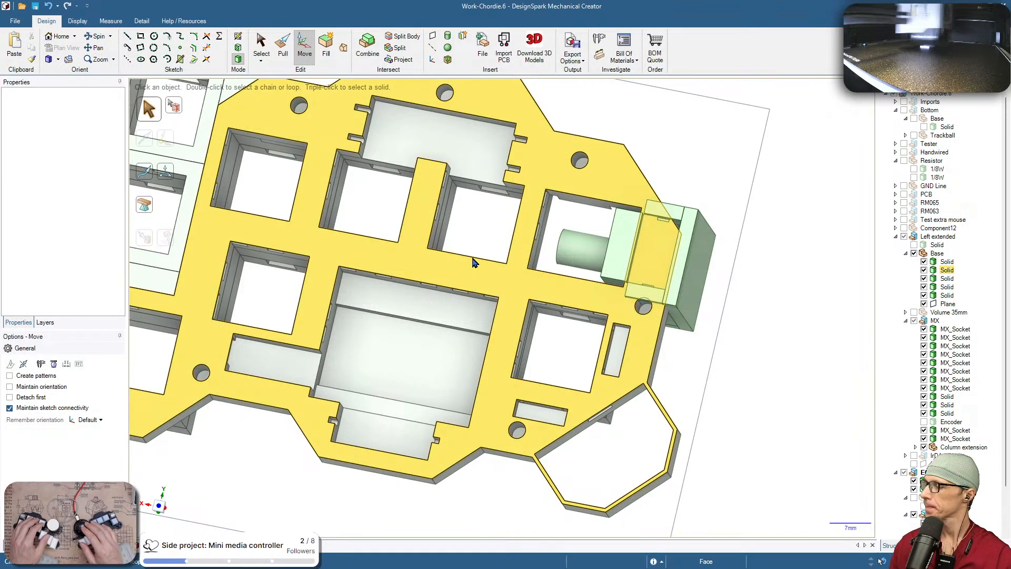
{"action": "left_click", "coordinate": [769, 389]}
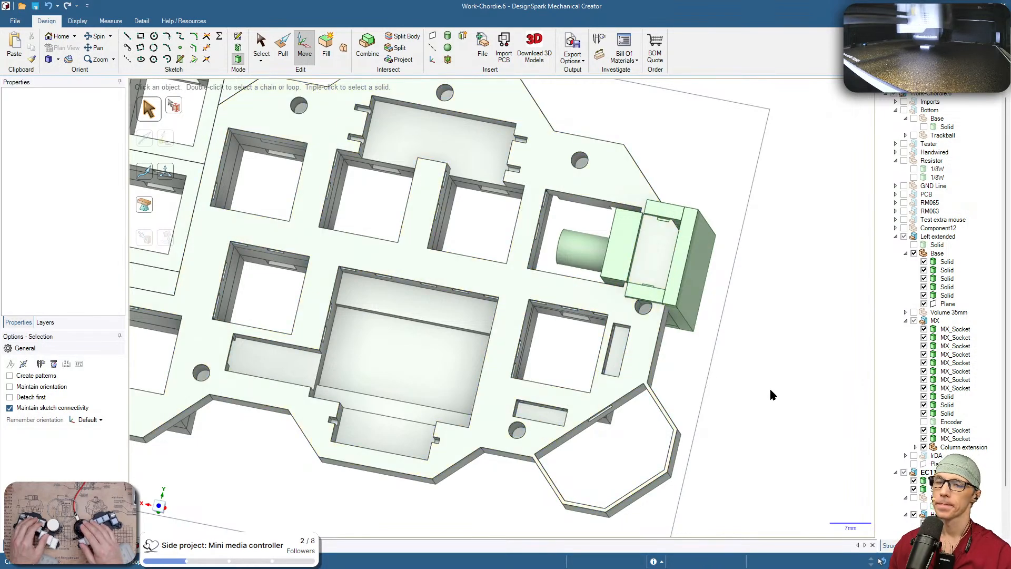
{"action": "key", "text": "s"}
{"action": "key", "text": "z"}
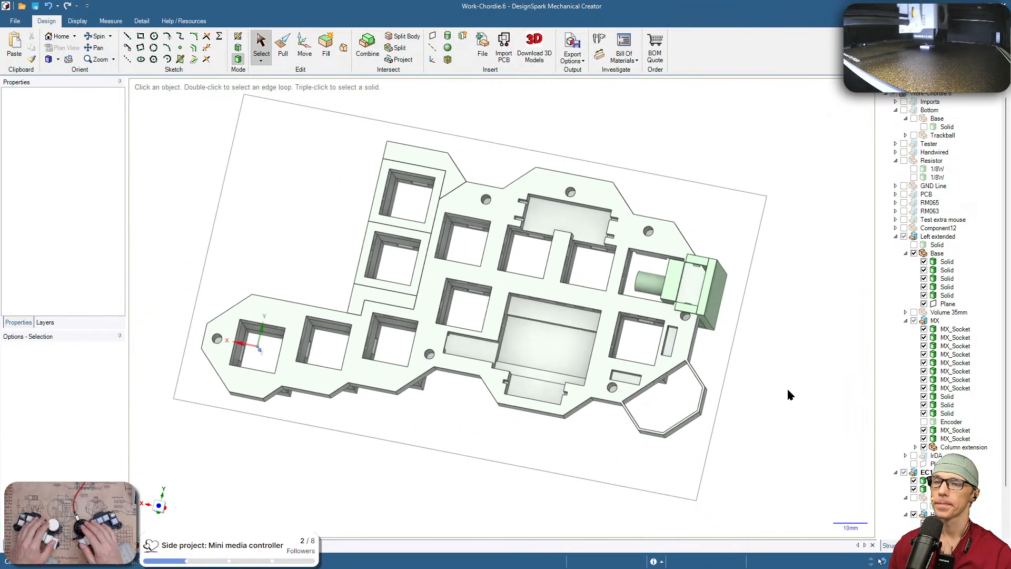
{"action": "middle_click_drag", "start_coordinate": [790, 396], "coordinate": [476, 451]}
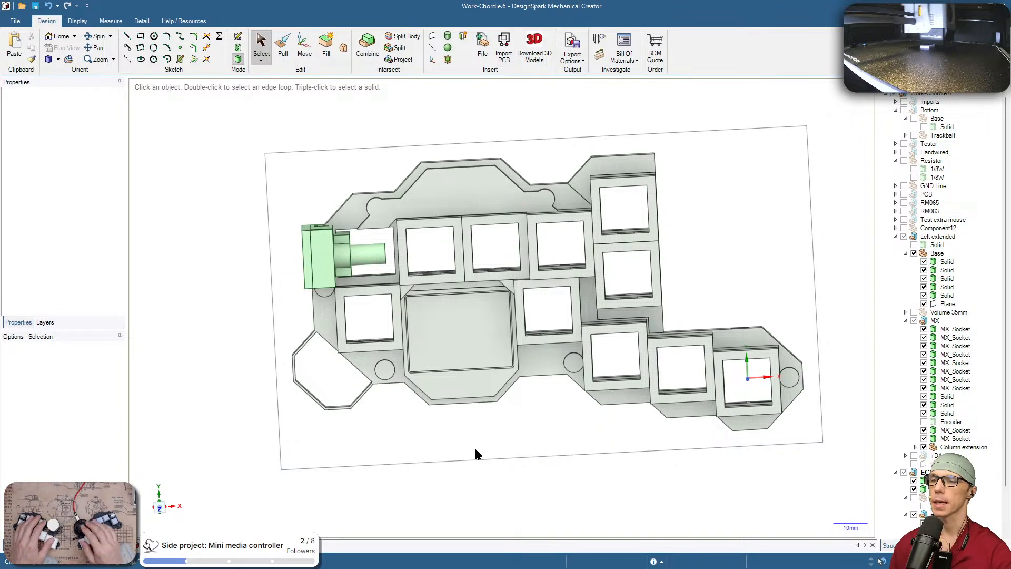
{"action": "middle_click_drag", "start_coordinate": [491, 456], "coordinate": [400, 337]}
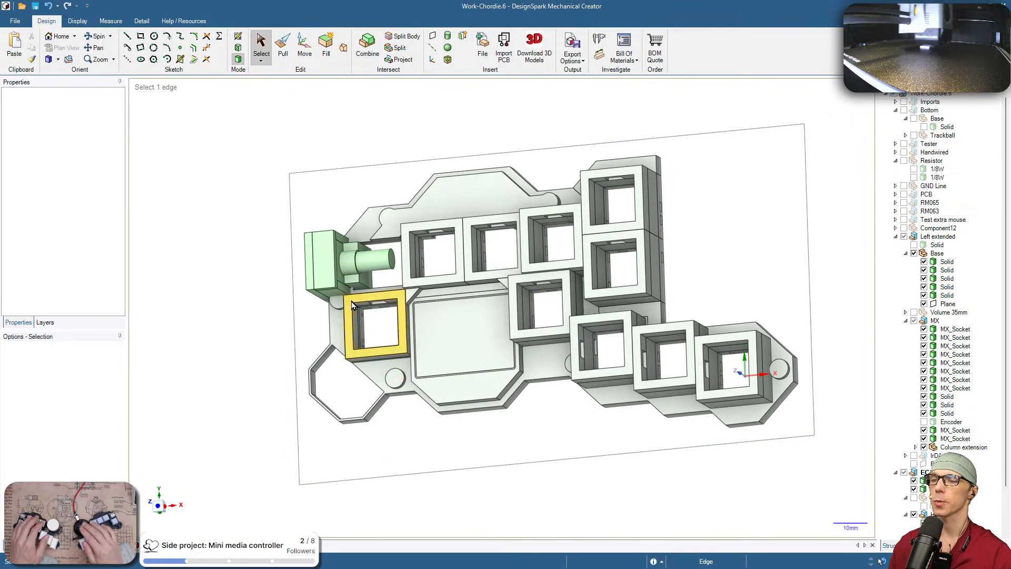
{"action": "left_click", "coordinate": [444, 373]}
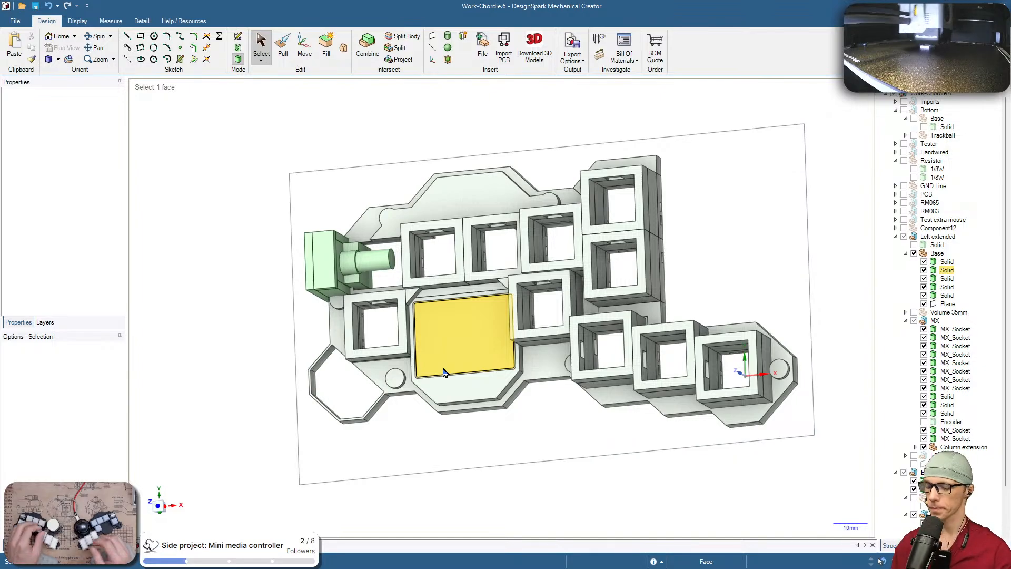
{"action": "key", "text": "Escape"}
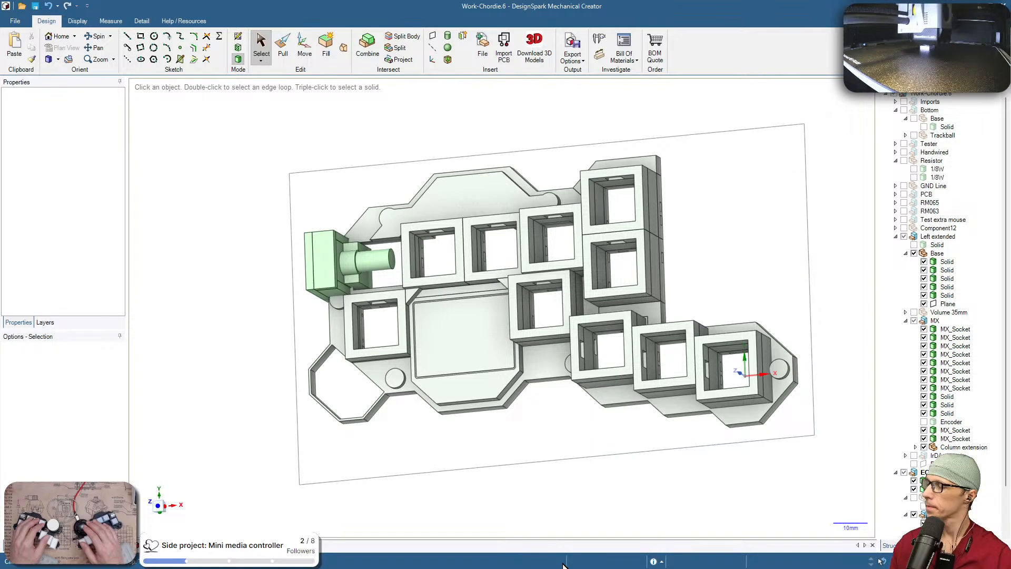
{"action": "left_click", "coordinate": [670, 432]}
{"action": "middle_click_drag", "start_coordinate": [670, 432], "coordinate": [778, 382]}
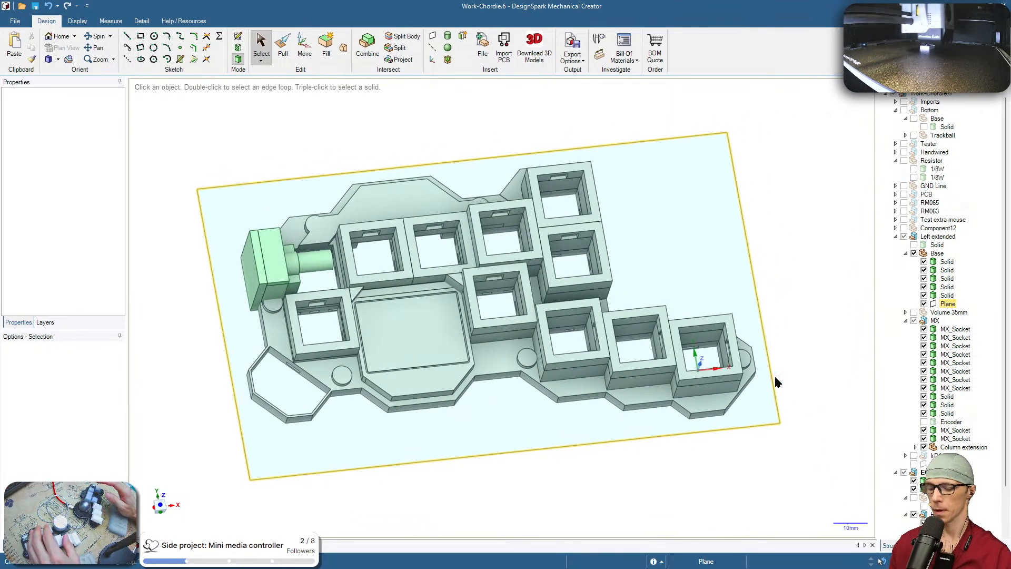
Switch to Microsoft Edge, look through the open encoder and knob listings, and close the hollow shaft rotary encoder page
{"action": "key", "text": "super+Tab"}
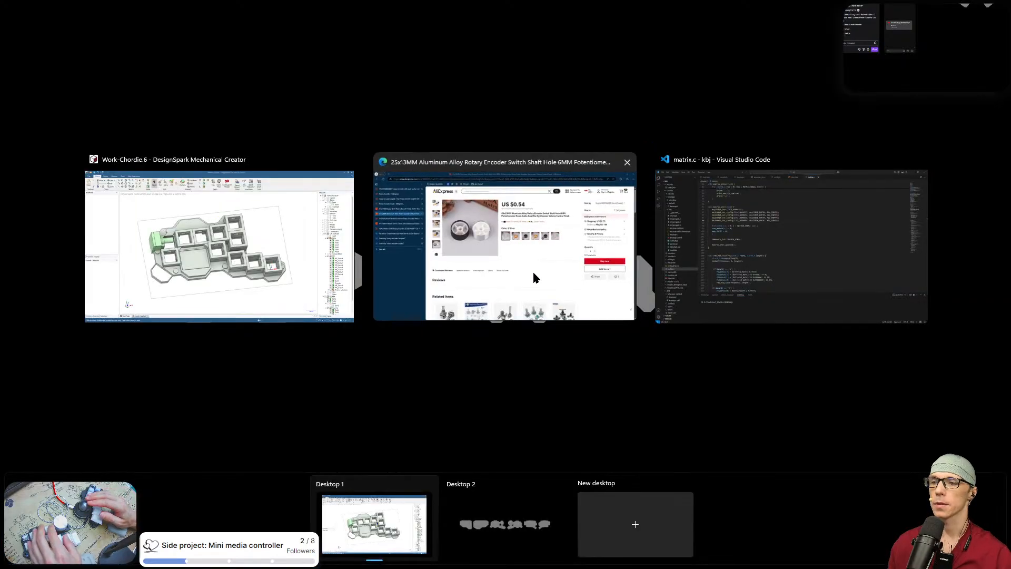
{"action": "left_click", "coordinate": [534, 273]}
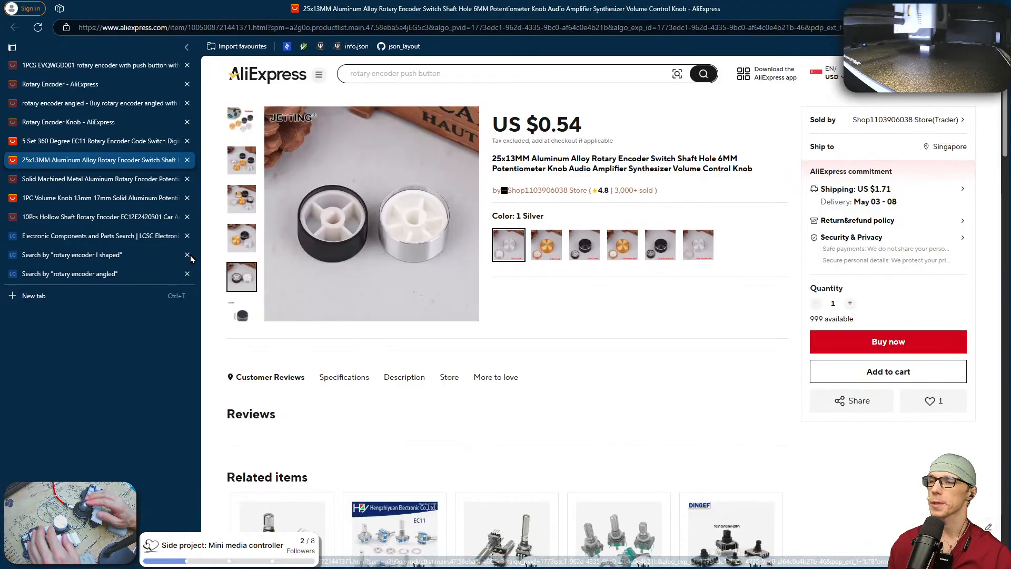
{"action": "left_click", "coordinate": [88, 142]}
{"action": "left_click", "coordinate": [88, 159]}
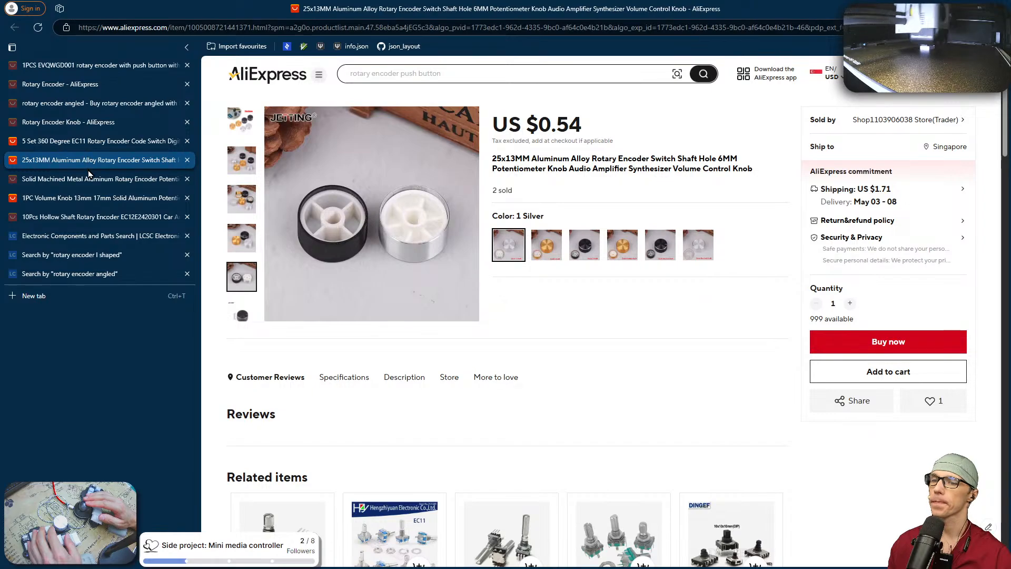
{"action": "left_click", "coordinate": [111, 217]}
{"action": "left_click", "coordinate": [107, 203]}
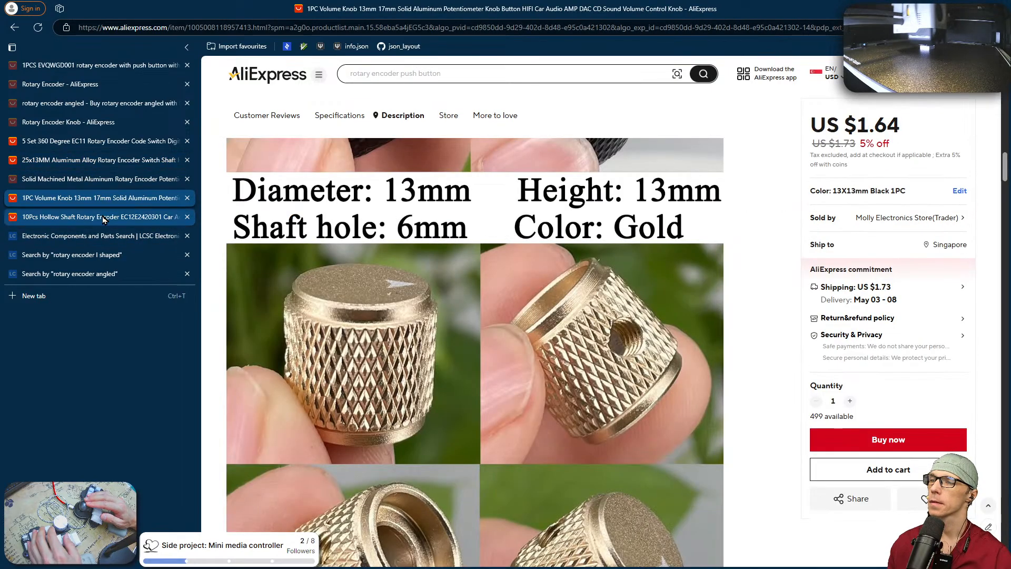
{"action": "middle_click", "coordinate": [103, 215]}
Compare the 13x13 mm and 17x15 mm variants of the solid aluminum volume knob in the AliExpress listing
{"action": "scroll", "coordinate": [442, 324], "scroll_direction": "down", "scroll_amount": 2}
{"action": "scroll", "coordinate": [443, 327], "scroll_direction": "up", "scroll_amount": 10}
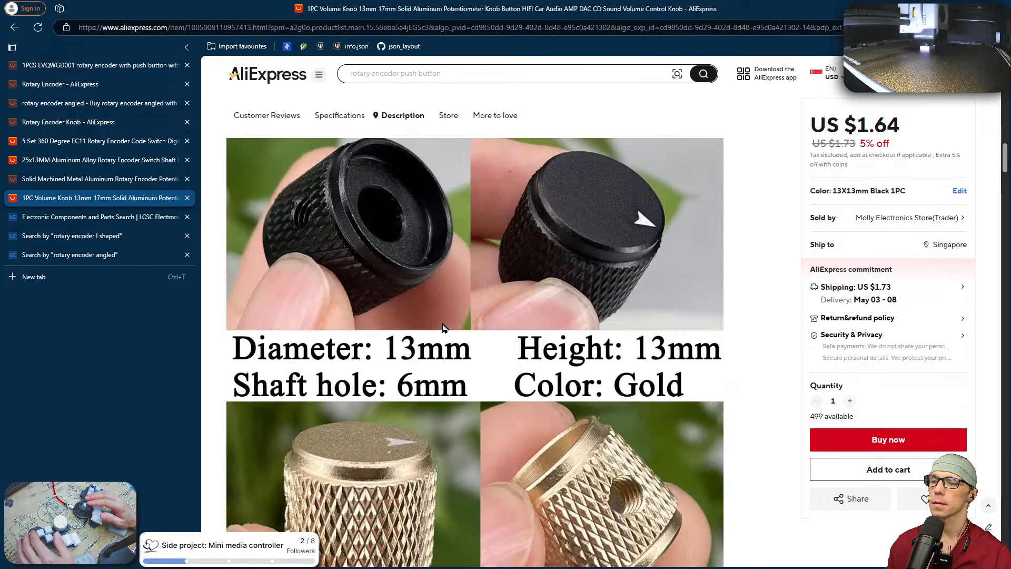
{"action": "scroll", "coordinate": [442, 328], "scroll_direction": "up", "scroll_amount": 5}
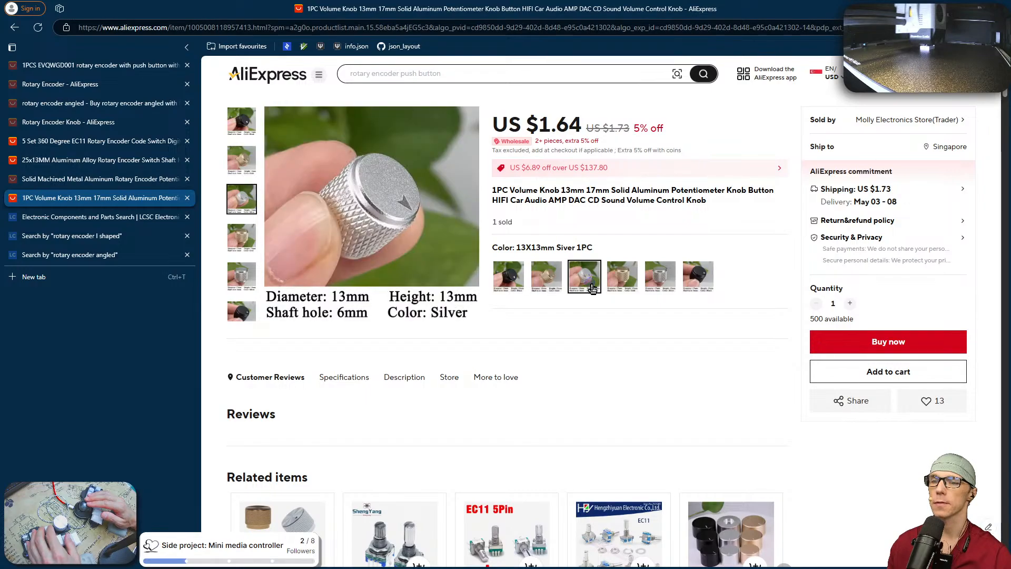
{"action": "left_click", "coordinate": [622, 285]}
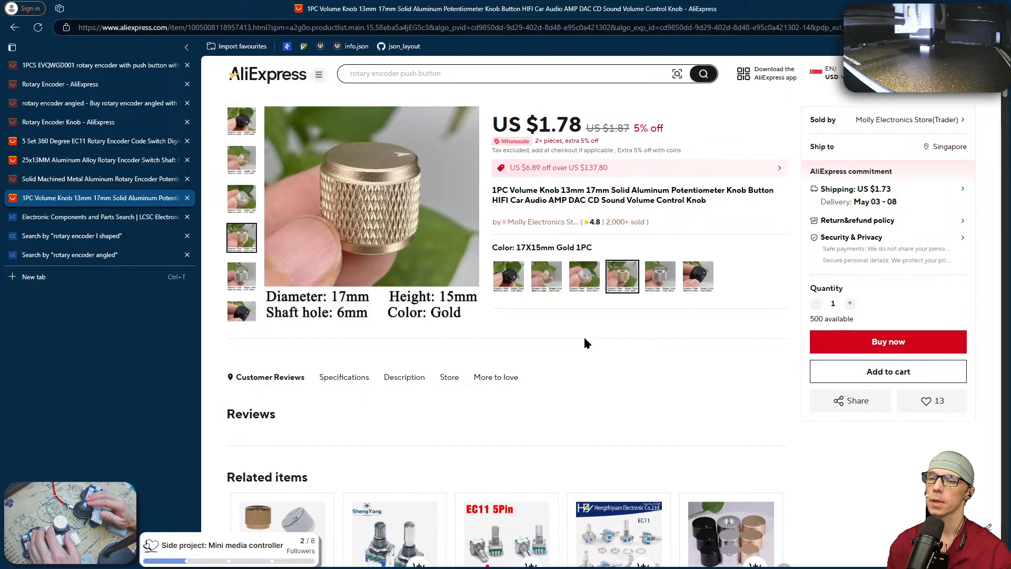
{"action": "left_click", "coordinate": [558, 282]}
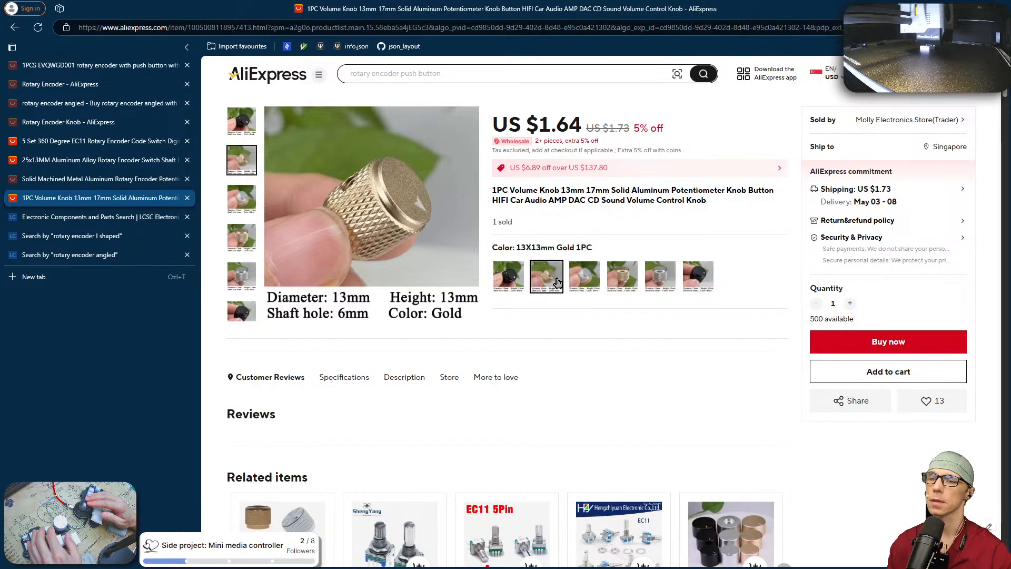
{"action": "left_click", "coordinate": [617, 285]}
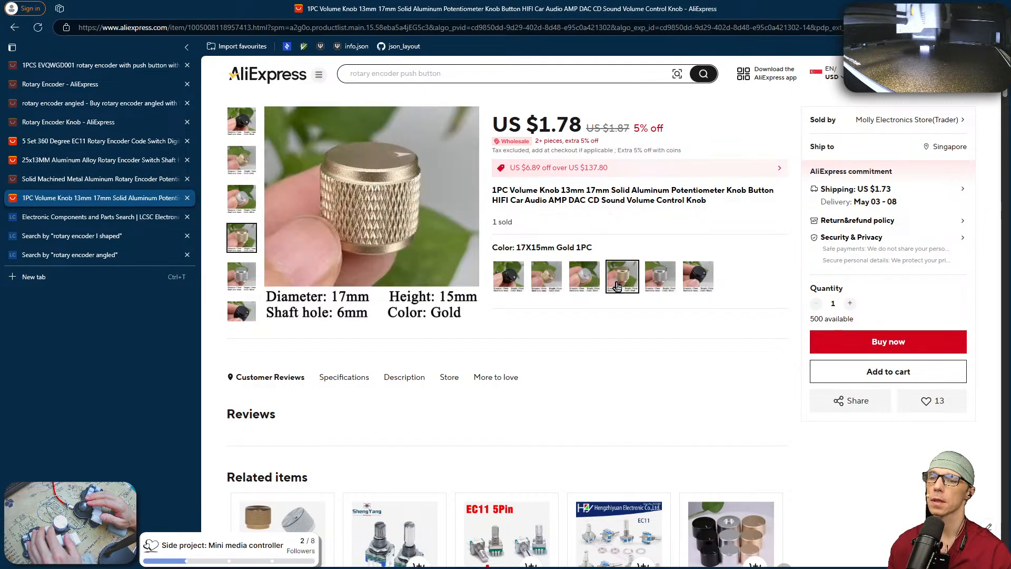
{"action": "left_click", "coordinate": [672, 280]}
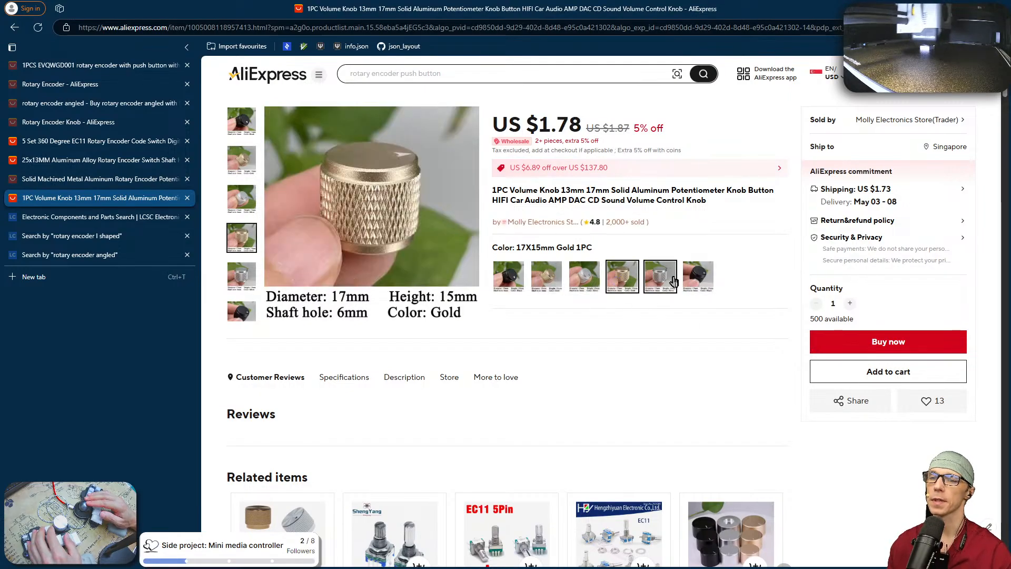
{"action": "left_click", "coordinate": [688, 282]}
{"action": "left_click", "coordinate": [634, 282]}
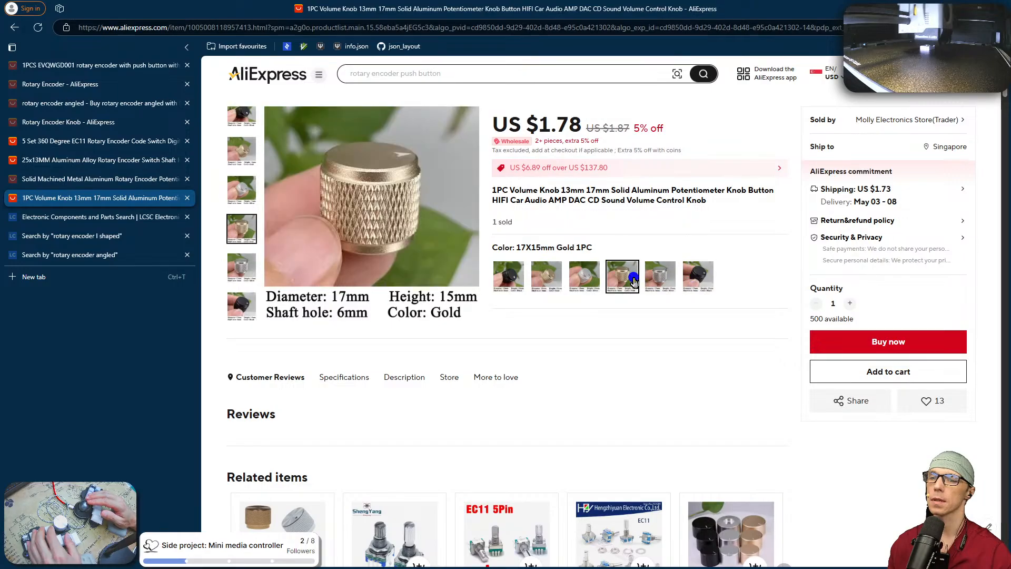
Switch to DesignSpark Mechanical Creator and view the keyboard model with the encoder in place
{"action": "key", "text": "super+Tab"}
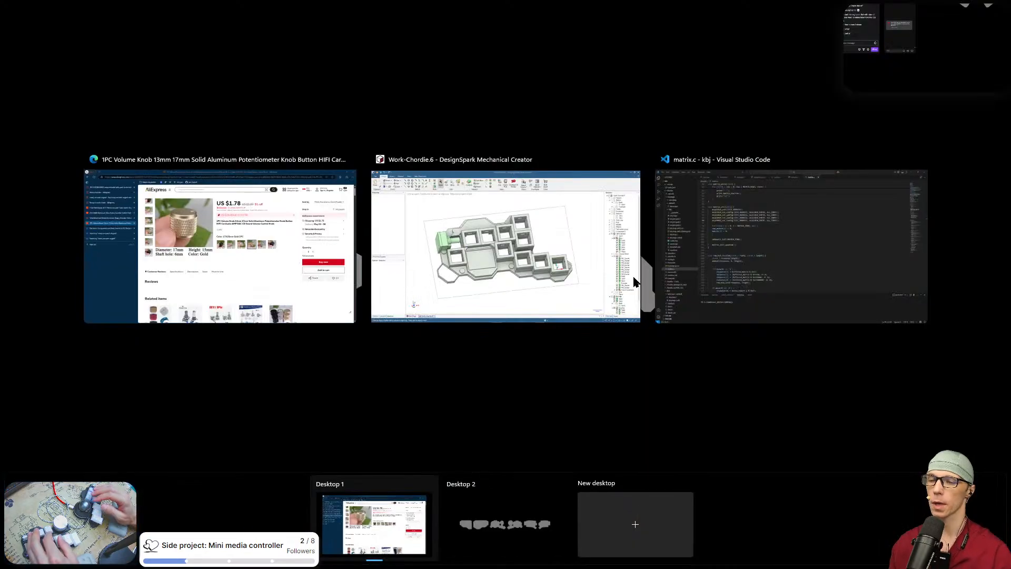
{"action": "left_click", "coordinate": [590, 281]}
{"action": "middle_click_drag", "start_coordinate": [746, 432], "coordinate": [672, 378], "text": "shift"}
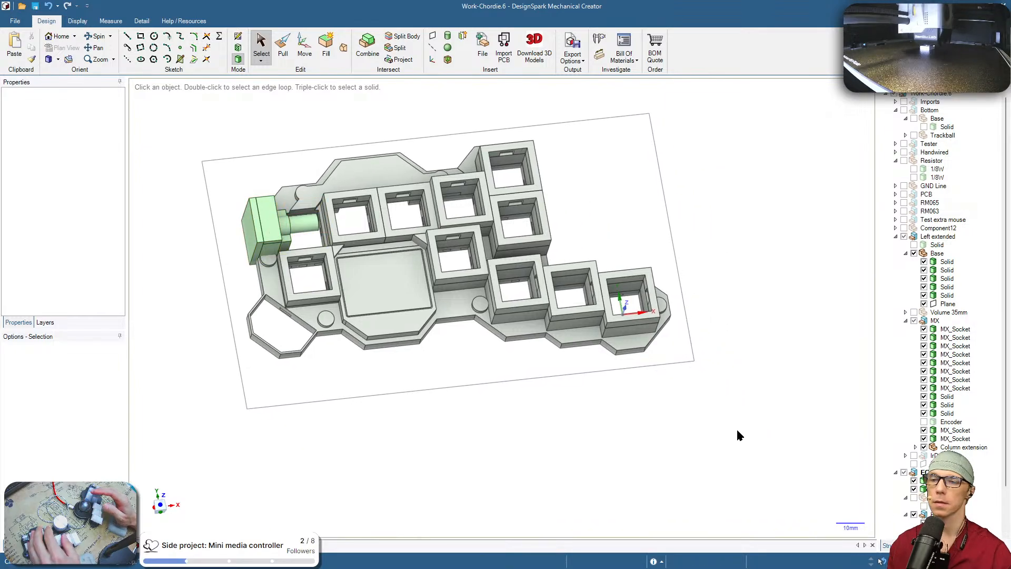
Return to the AliExpress volume knob listing in Microsoft Edge and choose the 13X13mm Gold 1PC variant
{"action": "key", "text": "super+Tab"}
{"action": "left_click", "coordinate": [525, 287]}
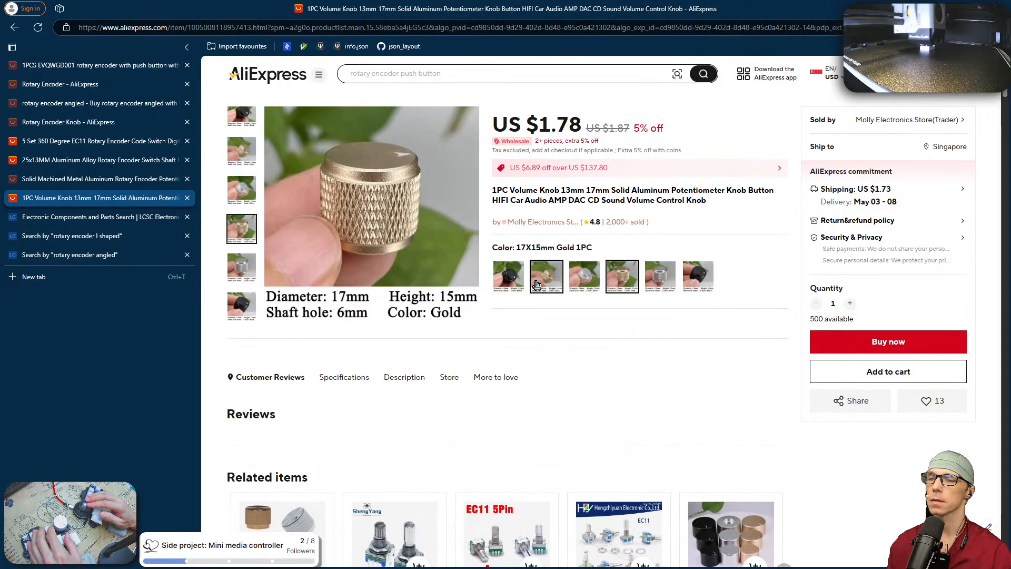
{"action": "left_click", "coordinate": [536, 285]}
Switch to DesignSpark Mechanical Creator and rename the Knob component under EC11A as Knob 13x13
{"action": "key", "text": "super+Tab"}
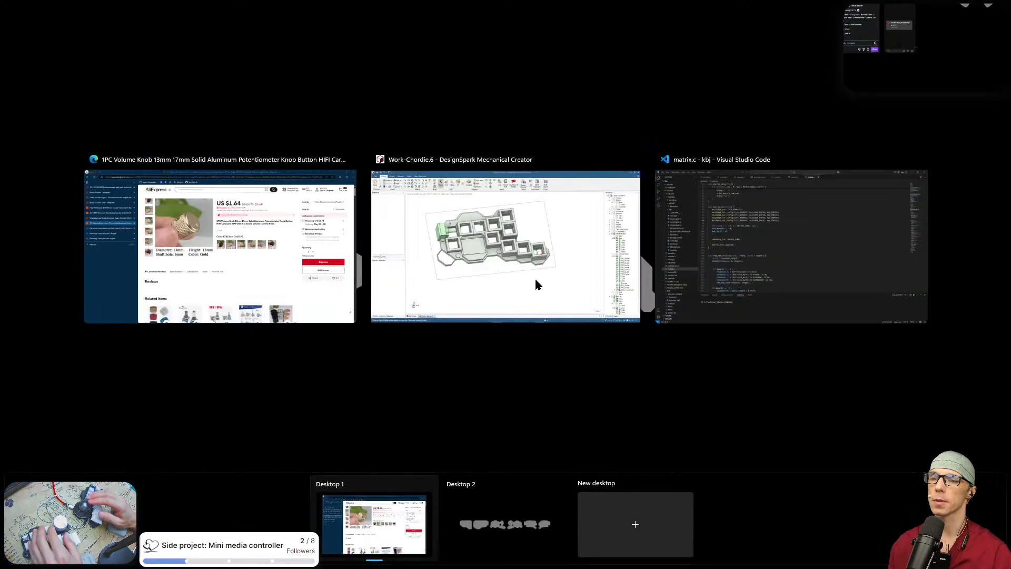
{"action": "left_click", "coordinate": [535, 277]}
{"action": "middle_click_drag", "start_coordinate": [721, 424], "coordinate": [726, 474], "text": "shift"}
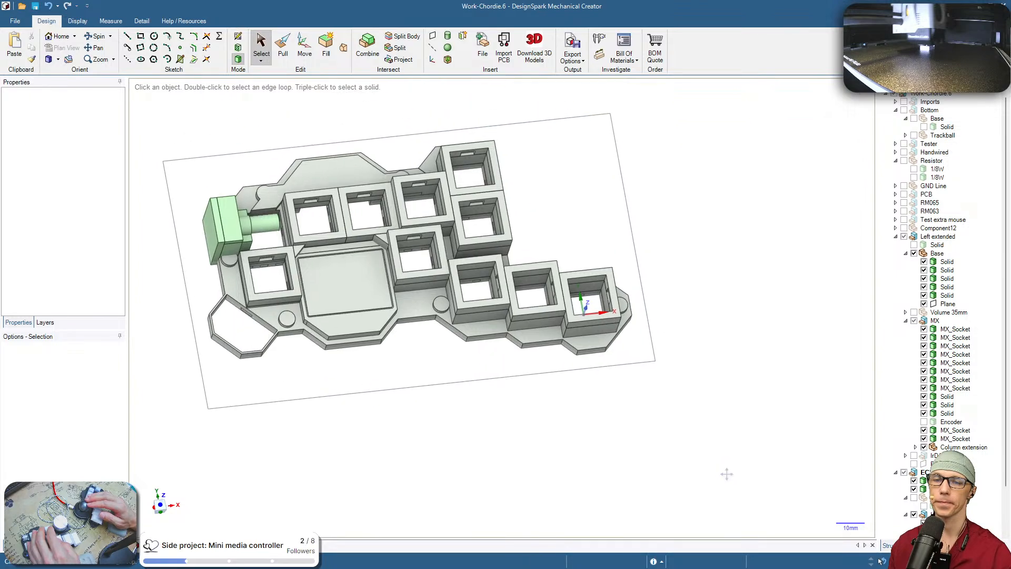
{"action": "scroll", "coordinate": [978, 419], "scroll_direction": "down", "scroll_amount": 2}
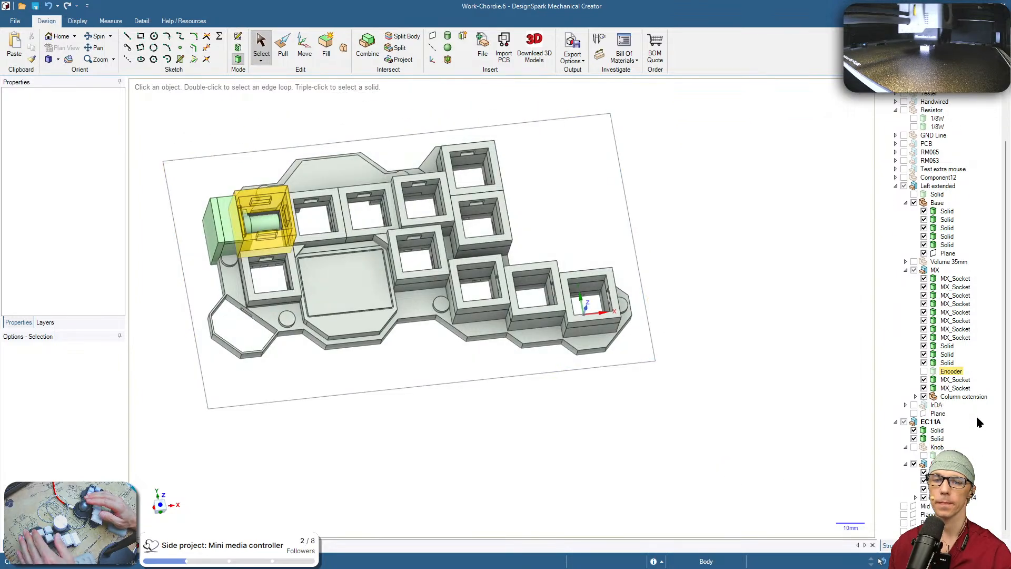
{"action": "left_click", "coordinate": [940, 448]}
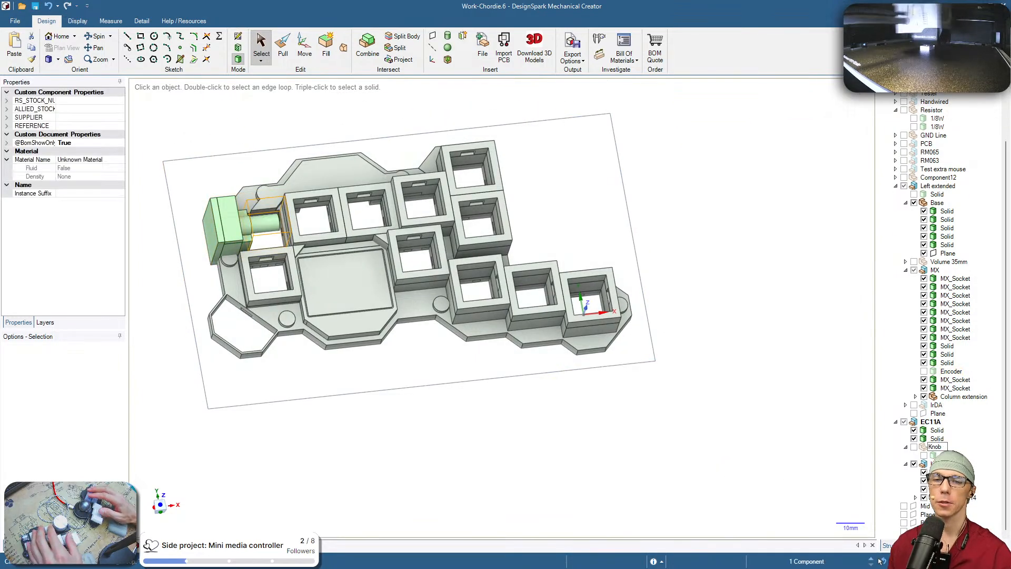
{"action": "type", "text": "3x13"}
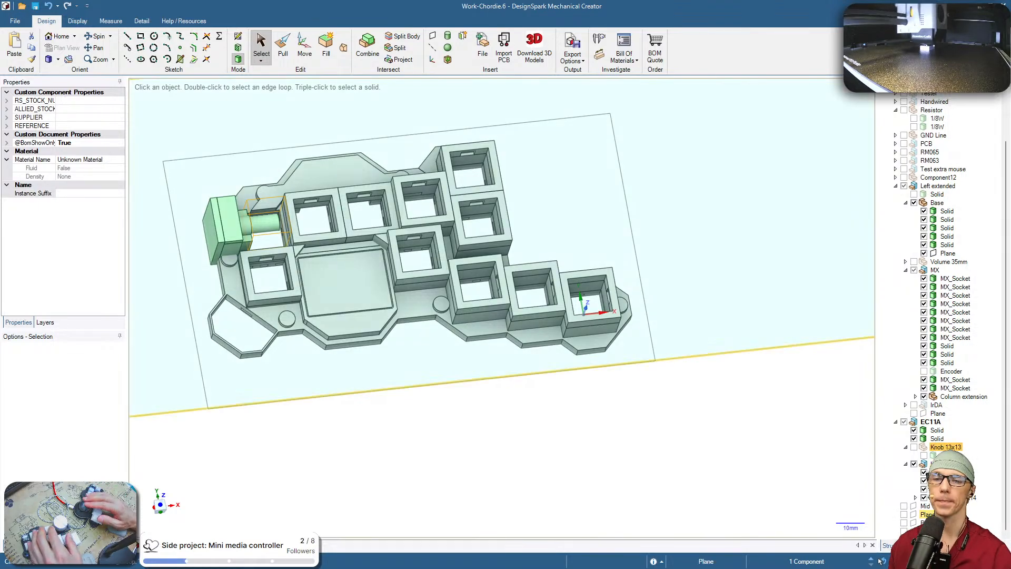
Copy the solid of Knob 13x13 and create a new component under EC11A for a second knob
{"action": "key", "text": "Return"}
{"action": "key", "text": "Down"}
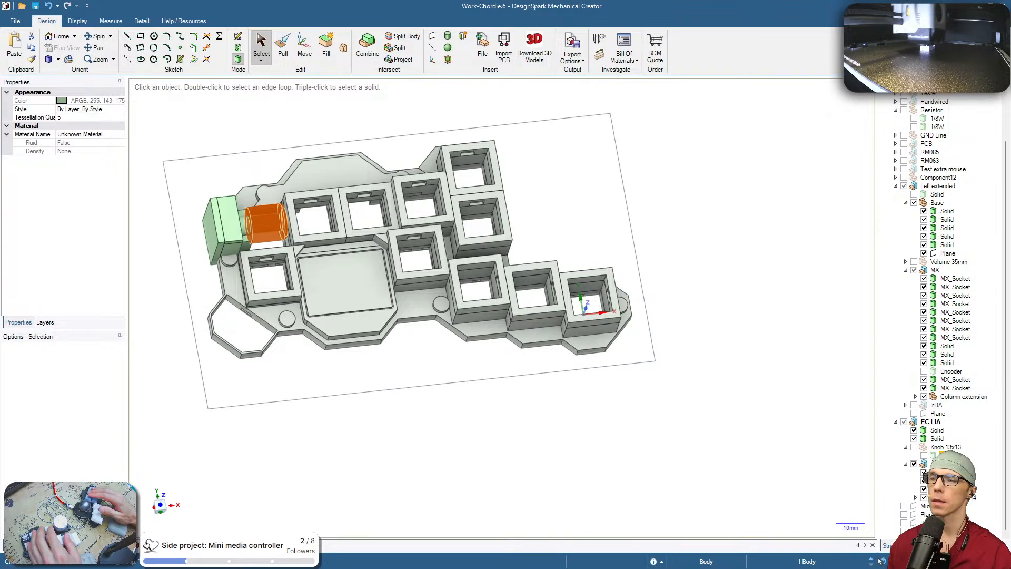
{"action": "left_click", "coordinate": [931, 421]}
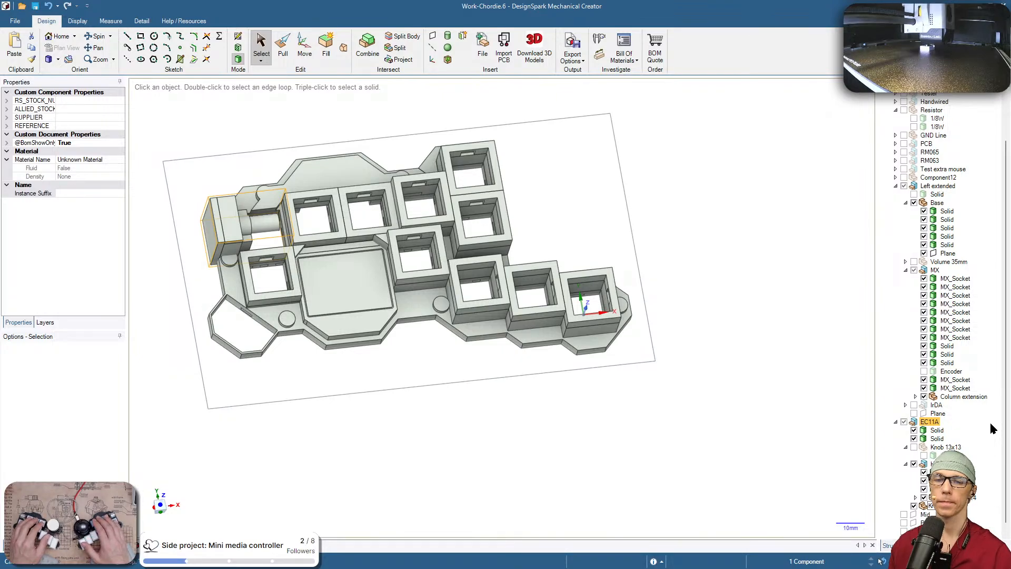
Switch to the AliExpress volume knob listing in Microsoft Edge and choose the 17X15mm Gold 1PC variant
{"action": "key", "text": "super+Tab"}
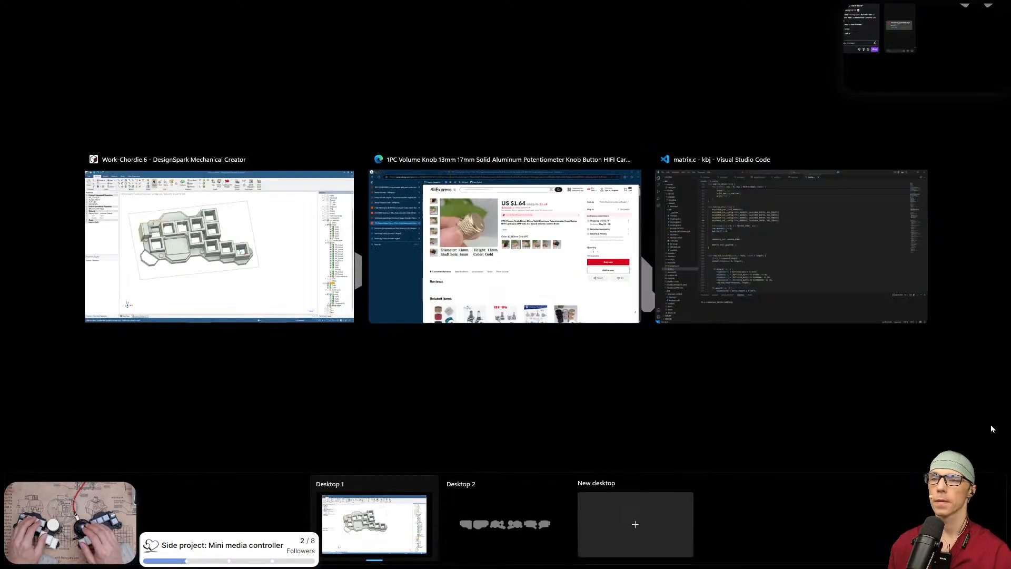
{"action": "left_click", "coordinate": [641, 314]}
{"action": "left_click", "coordinate": [619, 281]}
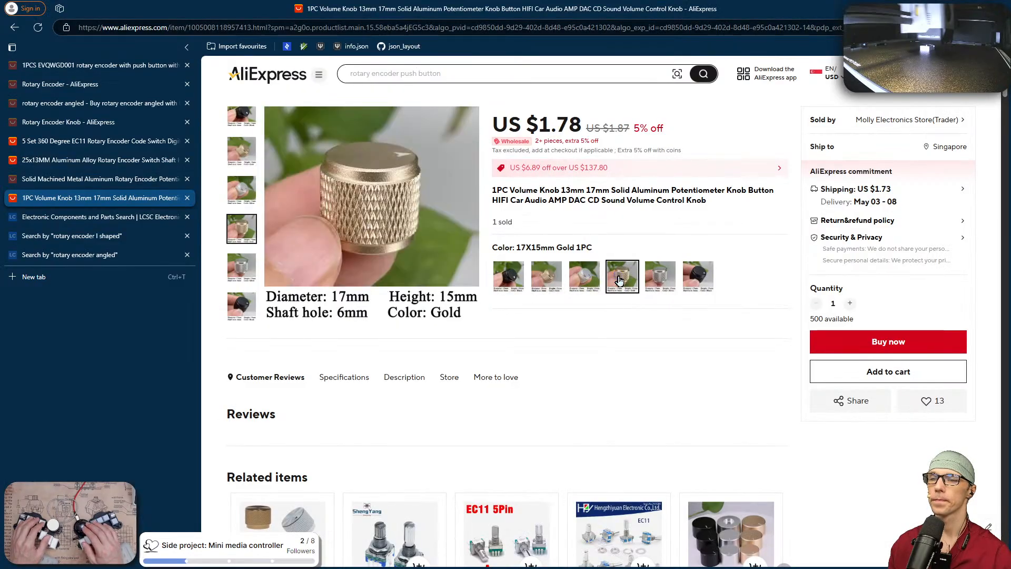
Switch to DesignSpark Mechanical Creator and paste the copied knob solid into the new component under EC11A
{"action": "key", "text": "super+Tab"}
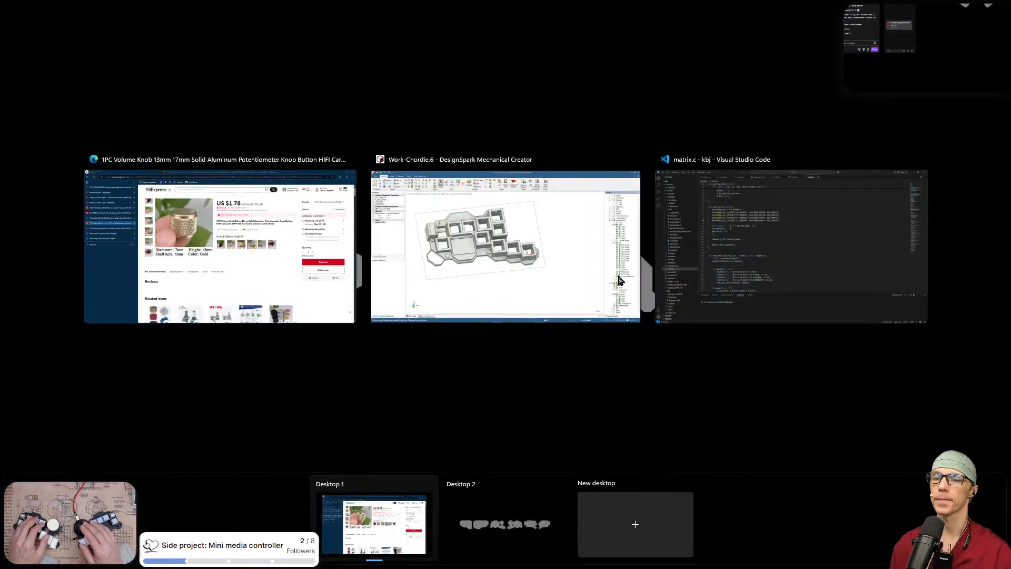
{"action": "left_click", "coordinate": [574, 284]}
{"action": "middle_click_drag", "start_coordinate": [811, 420], "coordinate": [746, 362], "text": "shift"}
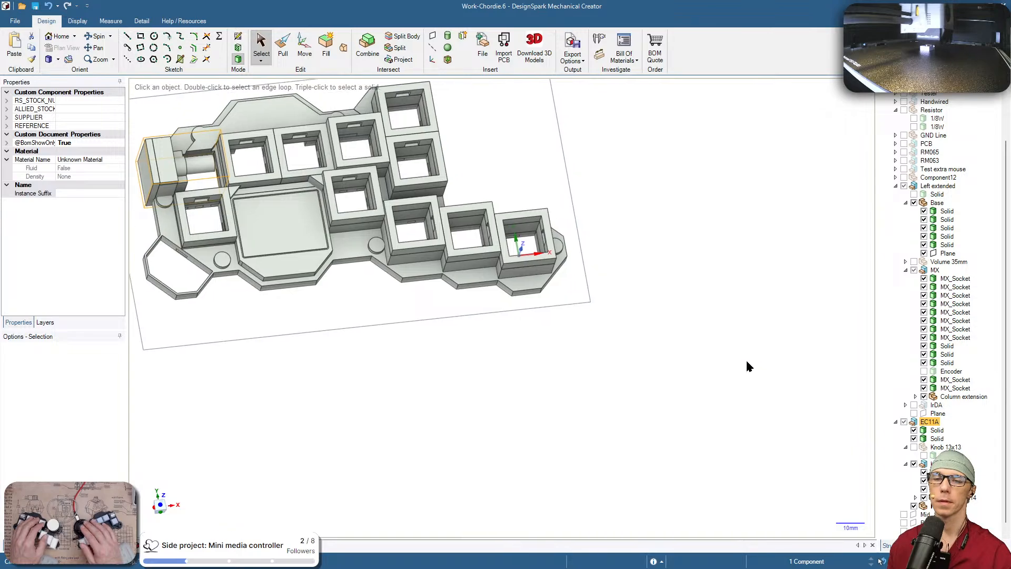
{"action": "key", "text": "ctrl+z"}
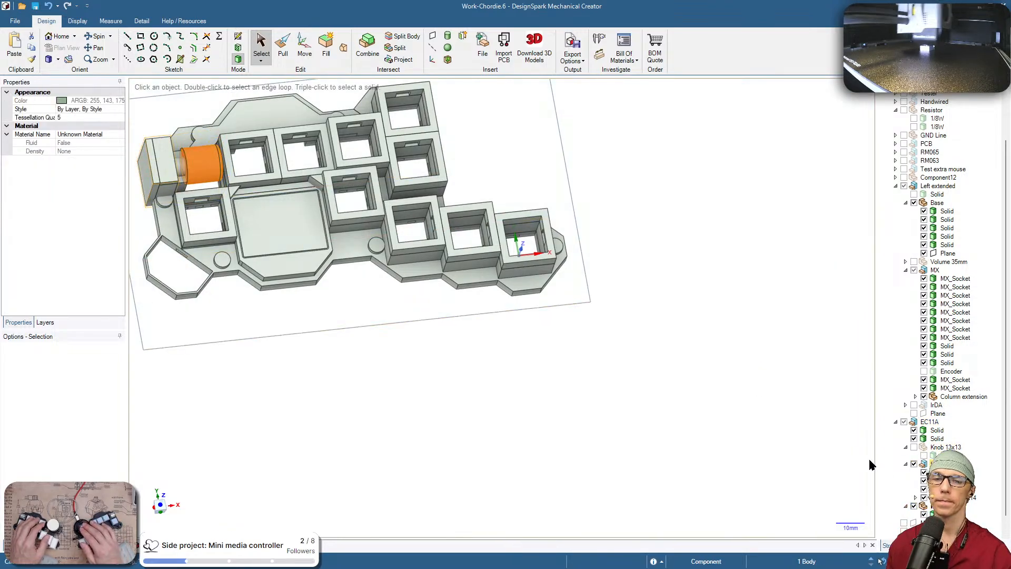
{"action": "middle_click_drag", "start_coordinate": [562, 399], "coordinate": [608, 419], "text": "shift"}
{"action": "left_click", "coordinate": [768, 438]}
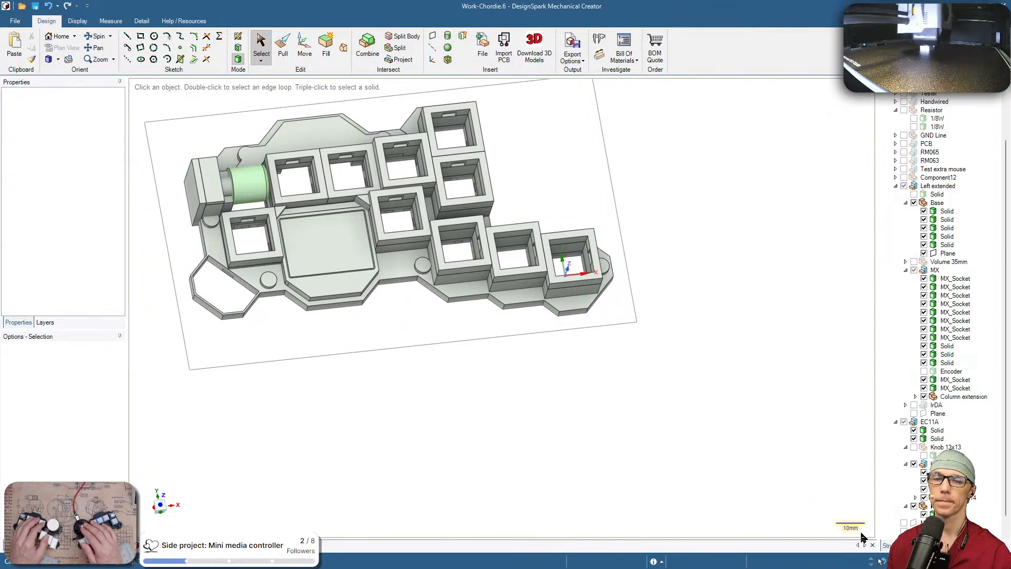
{"action": "middle_click_drag", "start_coordinate": [706, 417], "coordinate": [637, 408]}
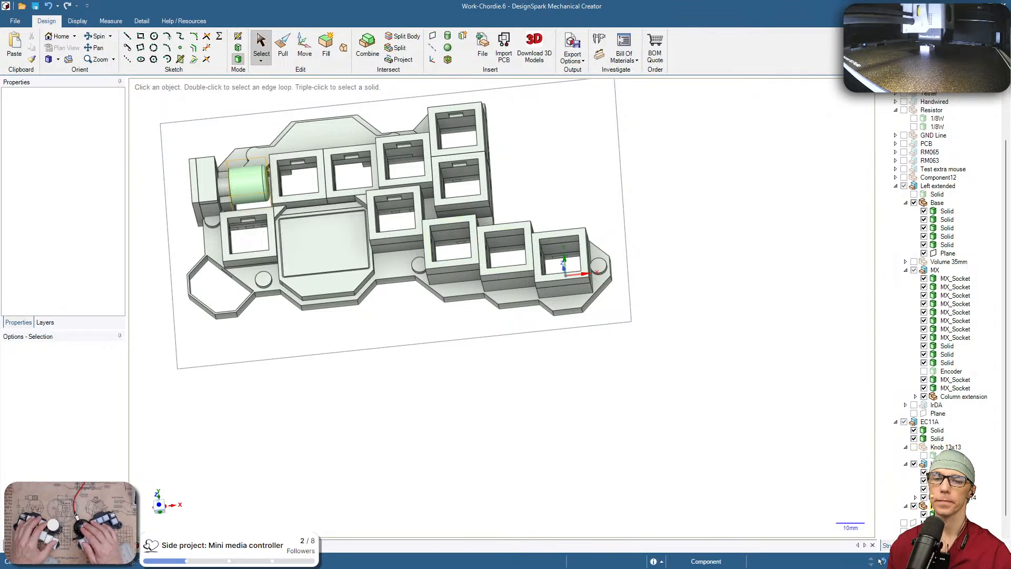
Isolate the copied knob and move its rounded end face to make the knob 17 mm long
{"action": "left_click", "coordinate": [880, 561]}
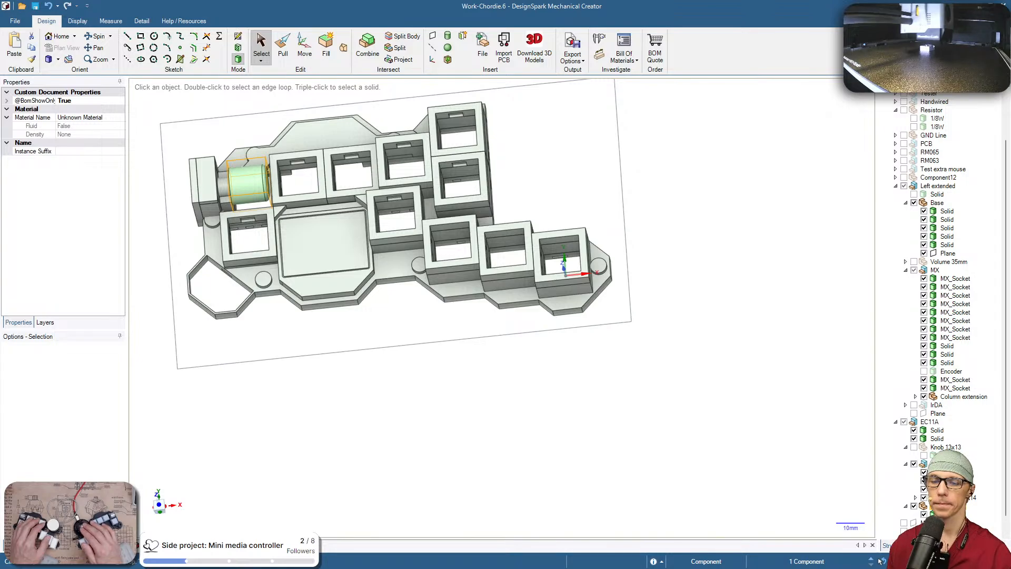
{"action": "key", "text": "ctrl+shift+h"}
{"action": "middle_click_drag", "start_coordinate": [396, 245], "coordinate": [364, 226], "text": "ctrl"}
{"action": "scroll", "coordinate": [472, 263], "scroll_direction": "up", "scroll_amount": 4}
{"action": "left_click", "coordinate": [414, 239]}
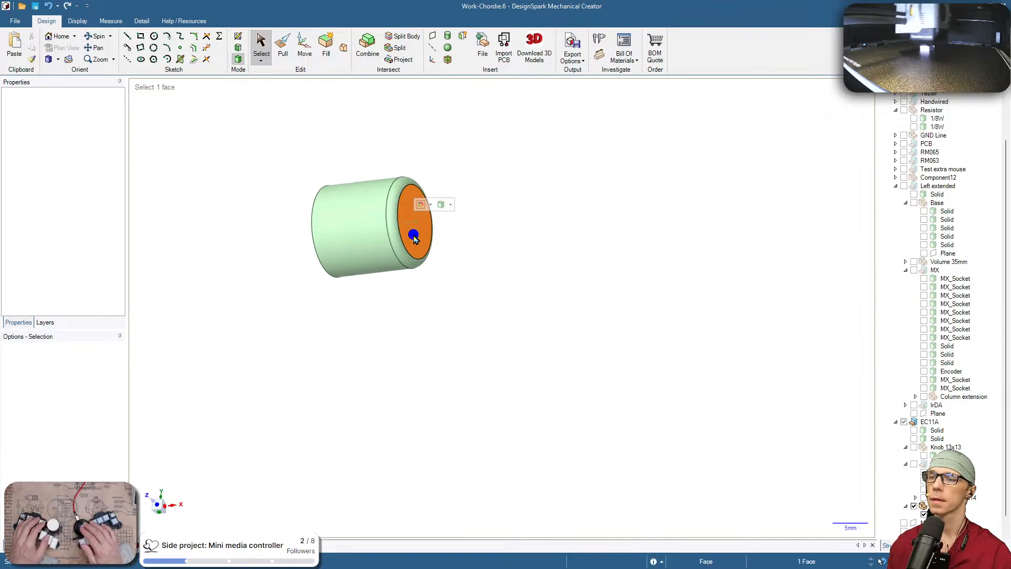
{"action": "key", "text": "m"}
{"action": "middle_click_drag", "start_coordinate": [437, 298], "coordinate": [523, 295]}
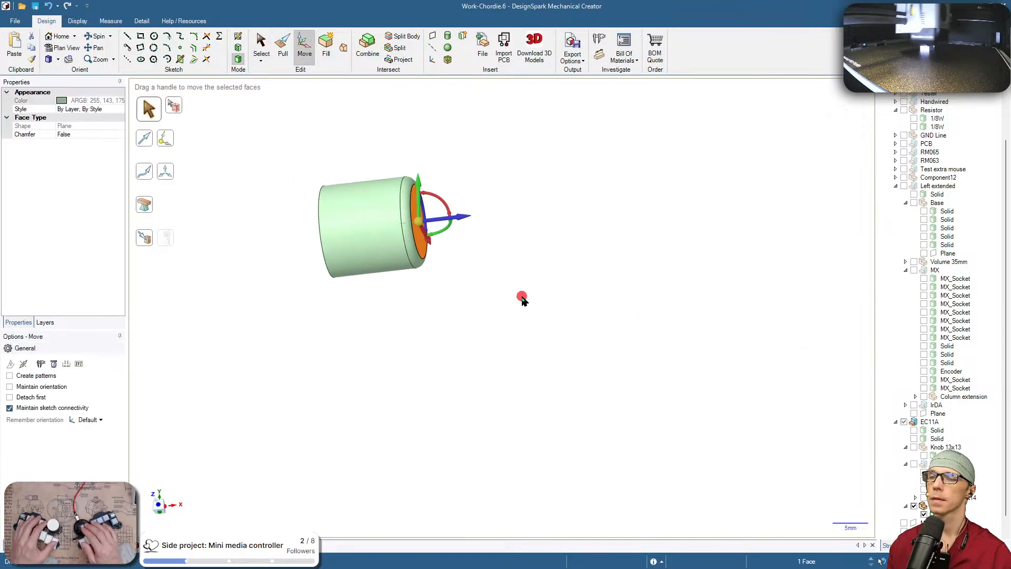
{"action": "left_click", "coordinate": [466, 219]}
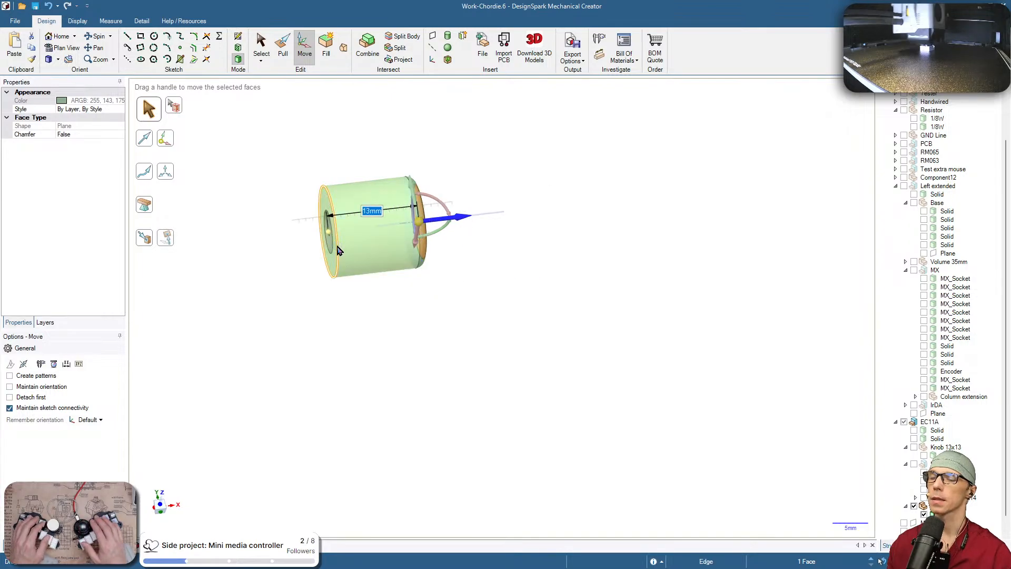
{"action": "type", "text": "17"}
{"action": "key", "text": "Return"}
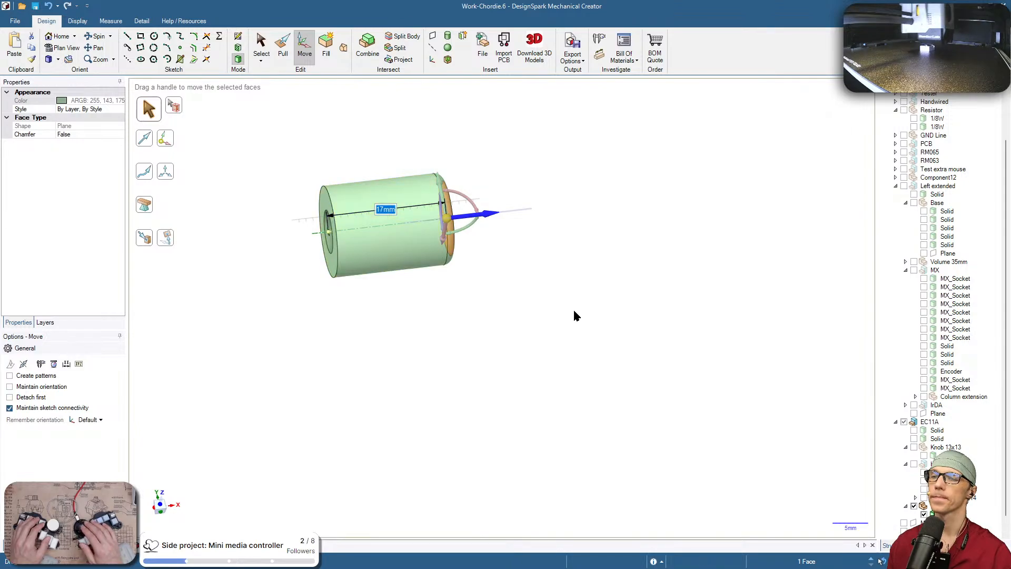
Pull the knob's outer cylindrical face to a radius of 15/2 mm
{"action": "left_click", "coordinate": [466, 361]}
{"action": "middle_click_drag", "start_coordinate": [466, 362], "coordinate": [648, 348]}
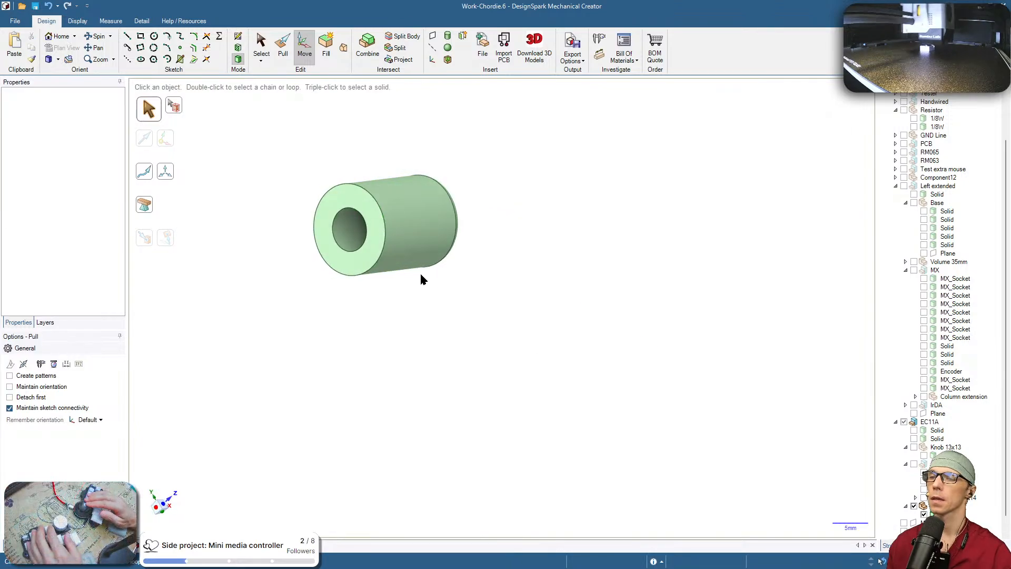
{"action": "key", "text": "p"}
{"action": "left_click", "coordinate": [372, 251]}
{"action": "left_click", "coordinate": [394, 256]}
{"action": "type", "text": "15/2"}
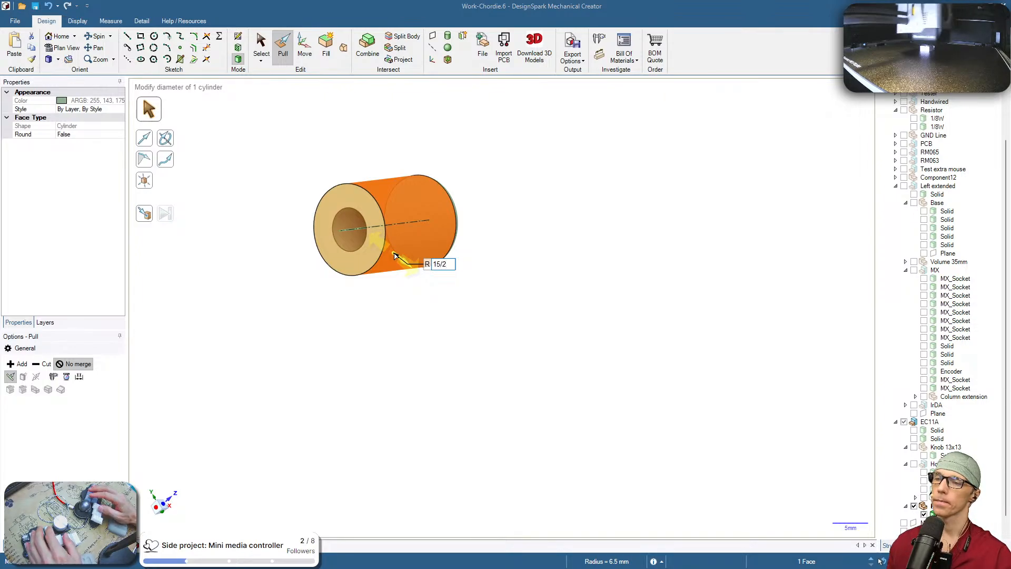
{"action": "key", "text": "Return"}
{"action": "left_click", "coordinate": [496, 301]}
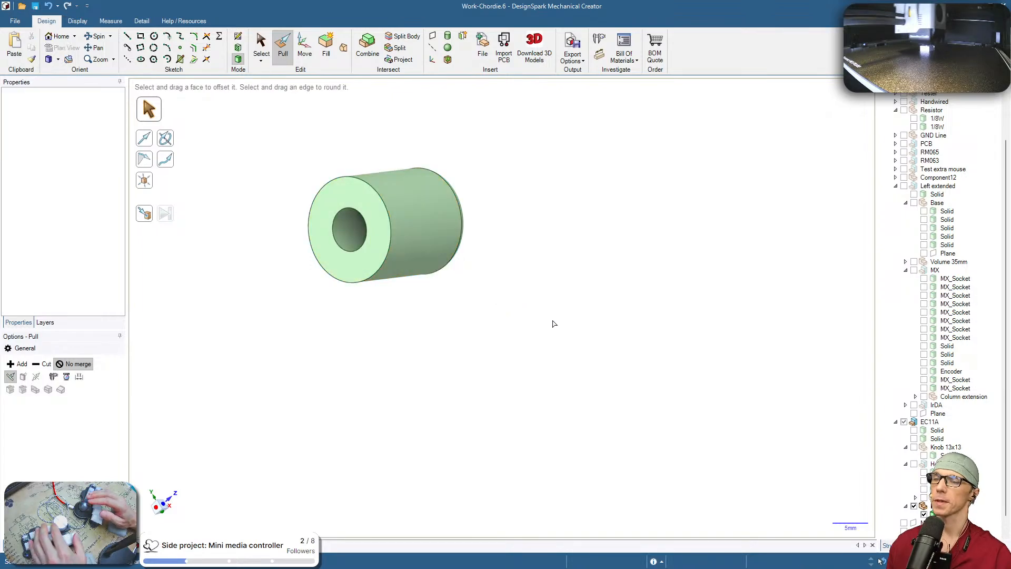
Show the EC11A encoder solid and compare the enlarged knob with the encoder body from the side and the end
{"action": "middle_click_drag", "start_coordinate": [553, 323], "coordinate": [347, 374]}
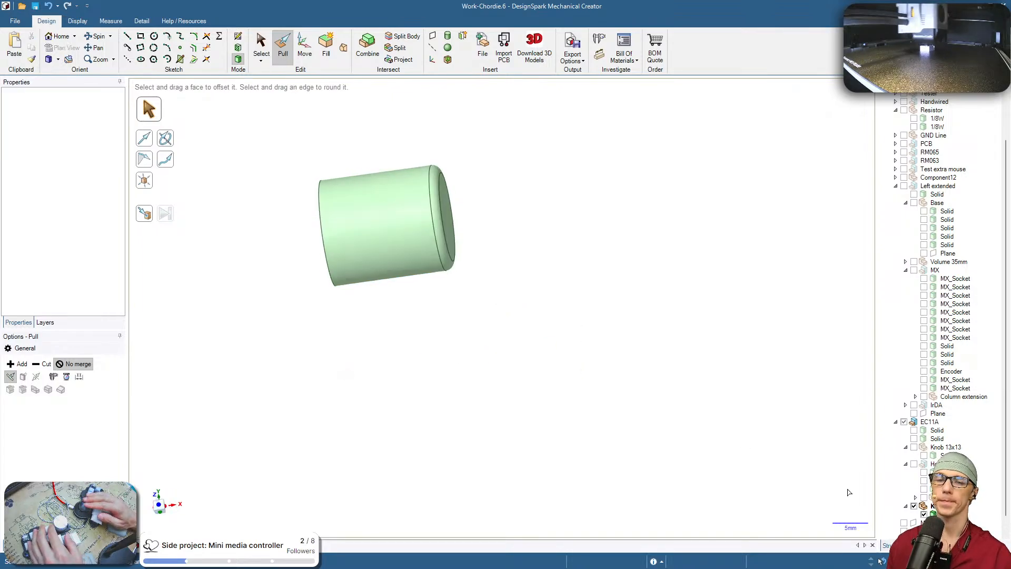
{"action": "left_click", "coordinate": [914, 431]}
{"action": "left_click", "coordinate": [588, 350]}
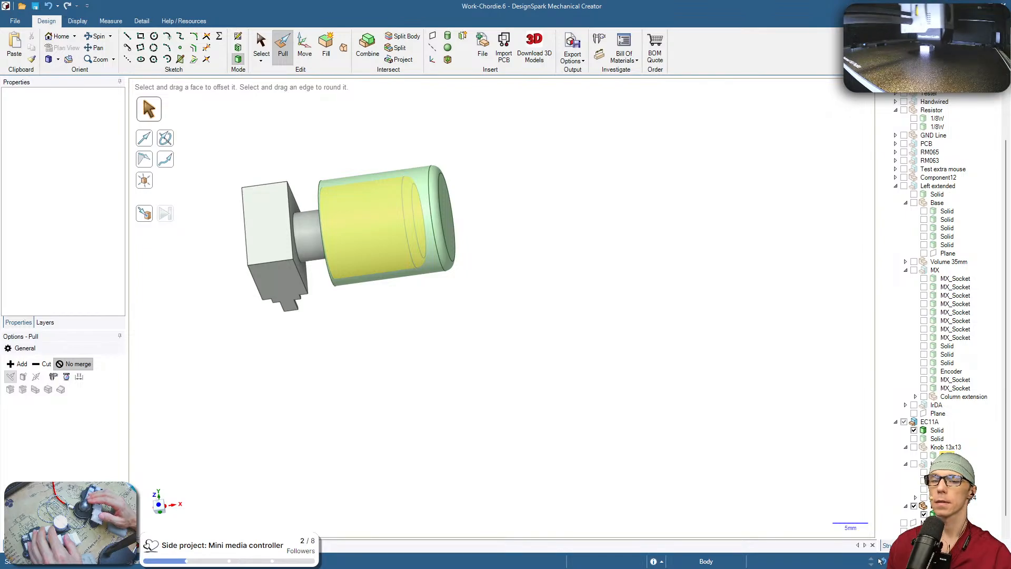
{"action": "mouse_move", "coordinate": [697, 354]}
{"action": "middle_mouse_down"}
{"action": "mouse_move", "coordinate": [593, 416]}
{"action": "mouse_move", "coordinate": [567, 504]}
{"action": "mouse_move", "coordinate": [616, 368]}
{"action": "mouse_move", "coordinate": [555, 331]}
{"action": "mouse_move", "coordinate": [546, 417]}
{"action": "mouse_move", "coordinate": [599, 233]}
{"action": "mouse_move", "coordinate": [628, 189]}
{"action": "mouse_move", "coordinate": [836, 203]}
{"action": "mouse_move", "coordinate": [885, 267]}
{"action": "mouse_move", "coordinate": [943, 278]}
{"action": "mouse_move", "coordinate": [643, 235]}
{"action": "mouse_move", "coordinate": [711, 322]}
{"action": "mouse_move", "coordinate": [660, 298]}
{"action": "middle_mouse_up"}
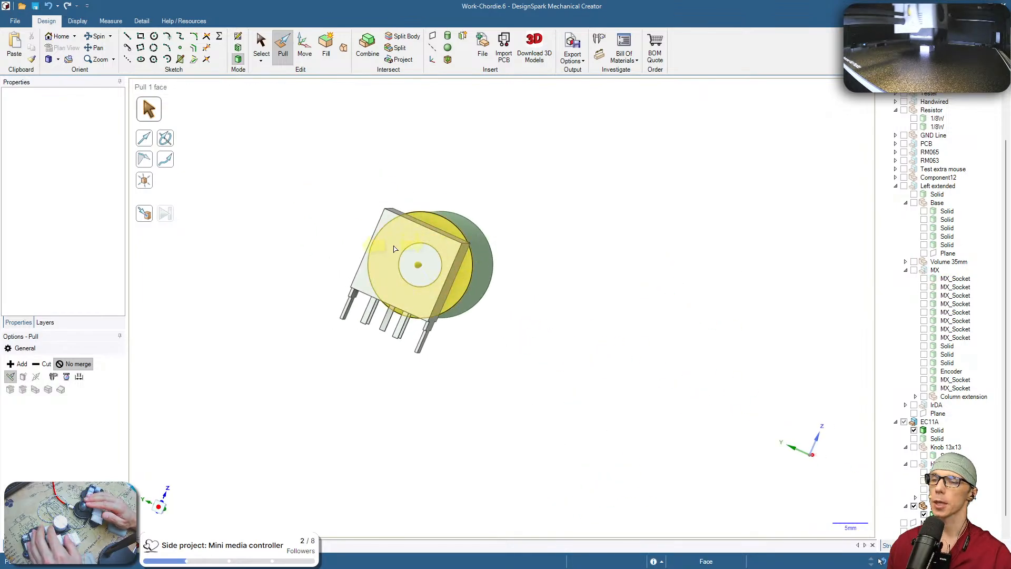
{"action": "key", "text": "s"}
{"action": "middle_click_drag", "start_coordinate": [586, 334], "coordinate": [278, 284], "text": "shift"}
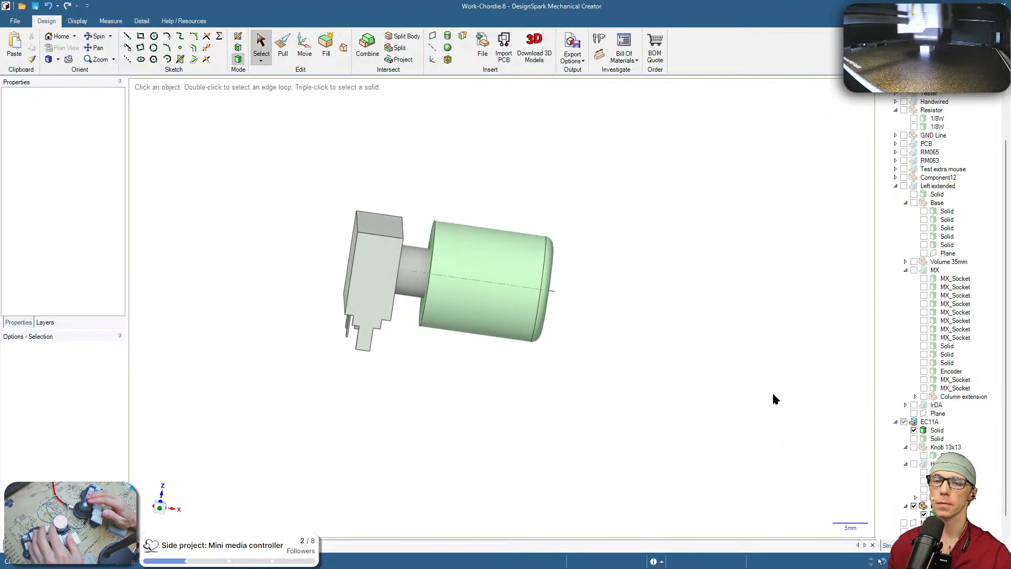
Show the Base component of Left extended and examine the enlarged knob's clearance to the base plate
{"action": "left_click", "coordinate": [915, 202]}
{"action": "middle_click_drag", "start_coordinate": [471, 281], "coordinate": [745, 332]}
{"action": "middle_click_drag", "start_coordinate": [651, 274], "coordinate": [567, 308], "text": "shift"}
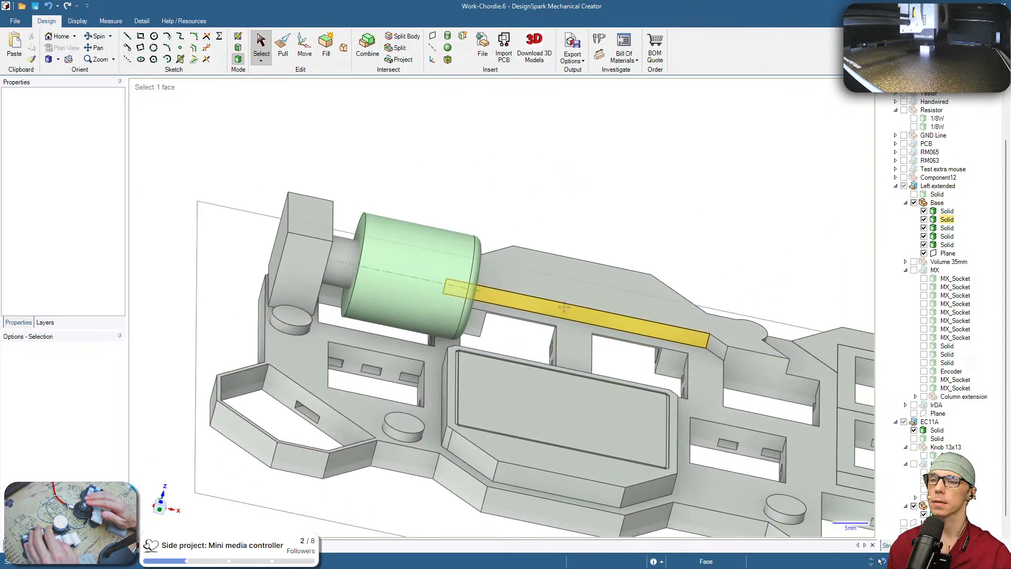
{"action": "middle_click_drag", "start_coordinate": [506, 199], "coordinate": [425, 203]}
{"action": "left_click", "coordinate": [631, 268]}
{"action": "middle_click_drag", "start_coordinate": [631, 269], "coordinate": [582, 228]}
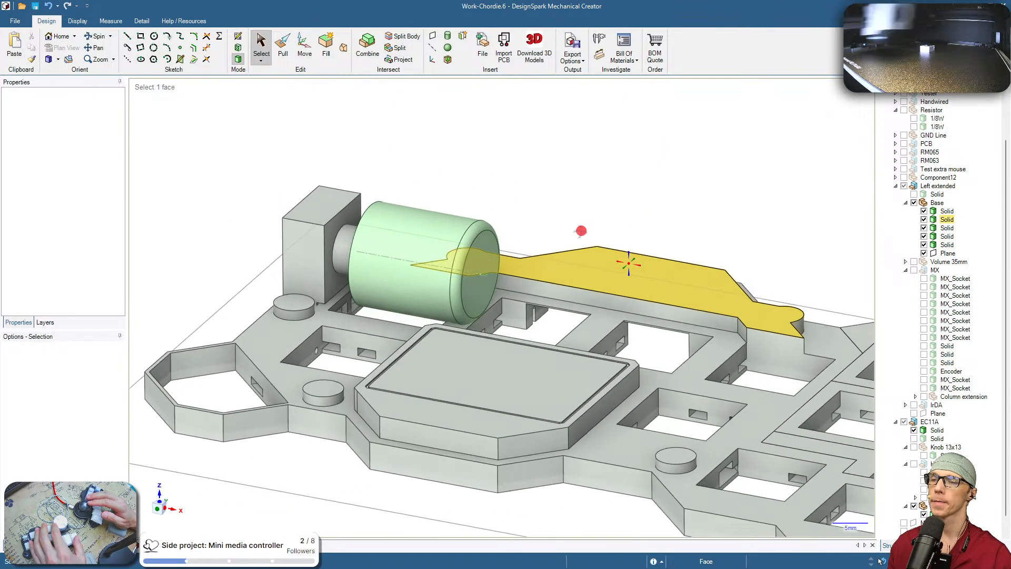
{"action": "middle_click_drag", "start_coordinate": [581, 230], "coordinate": [620, 227]}
{"action": "key", "text": "Escape"}
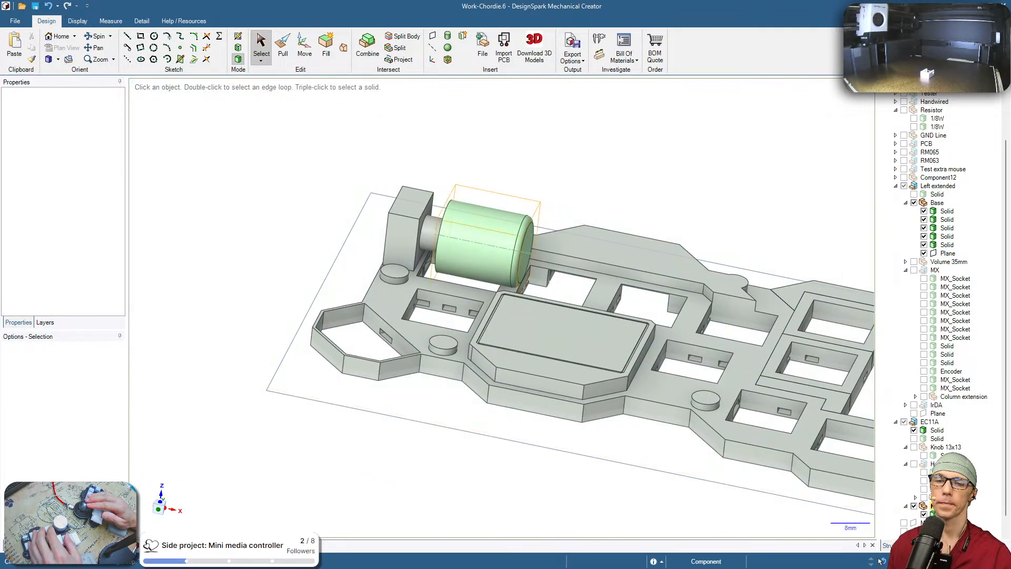
Move the Knob 17x15 component above Knob 13x13 under EC11A and collapse its tree entry
{"action": "left_click", "coordinate": [931, 423]}
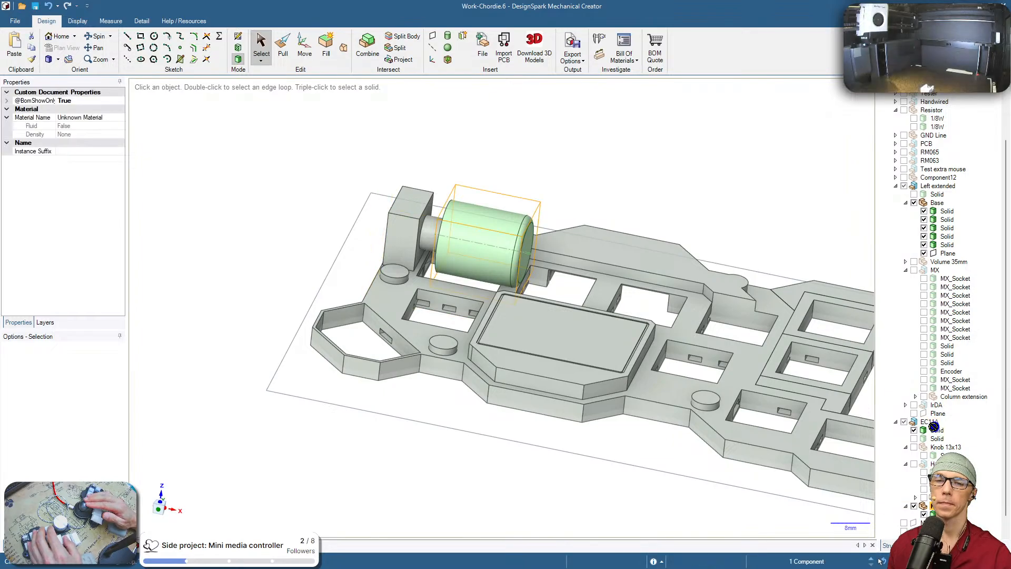
{"action": "left_click", "coordinate": [663, 484]}
{"action": "middle_click_drag", "start_coordinate": [633, 454], "coordinate": [619, 438], "text": "shift"}
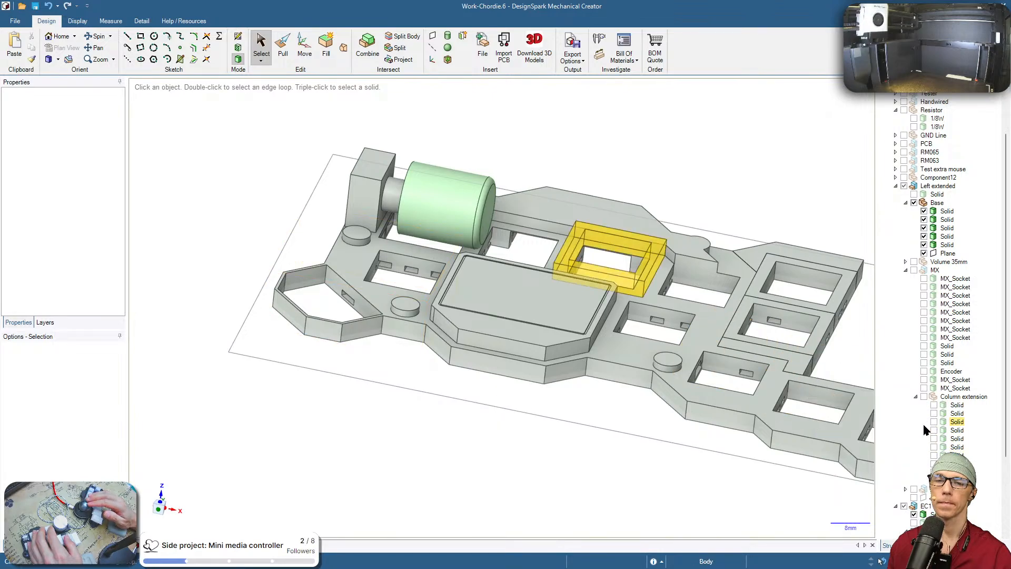
{"action": "left_click", "coordinate": [916, 397]}
{"action": "left_click", "coordinate": [916, 397]}
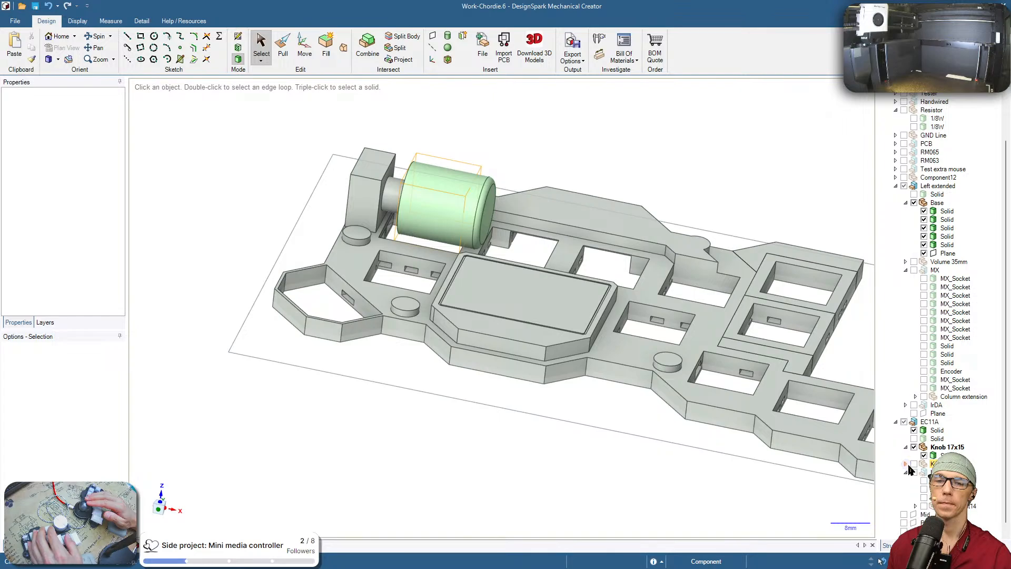
{"action": "left_click", "coordinate": [906, 447]}
Show the MX sockets with their Encoder solid hidden to check the space around the 17x15 knob
{"action": "middle_click_drag", "start_coordinate": [659, 445], "coordinate": [570, 454], "text": "shift"}
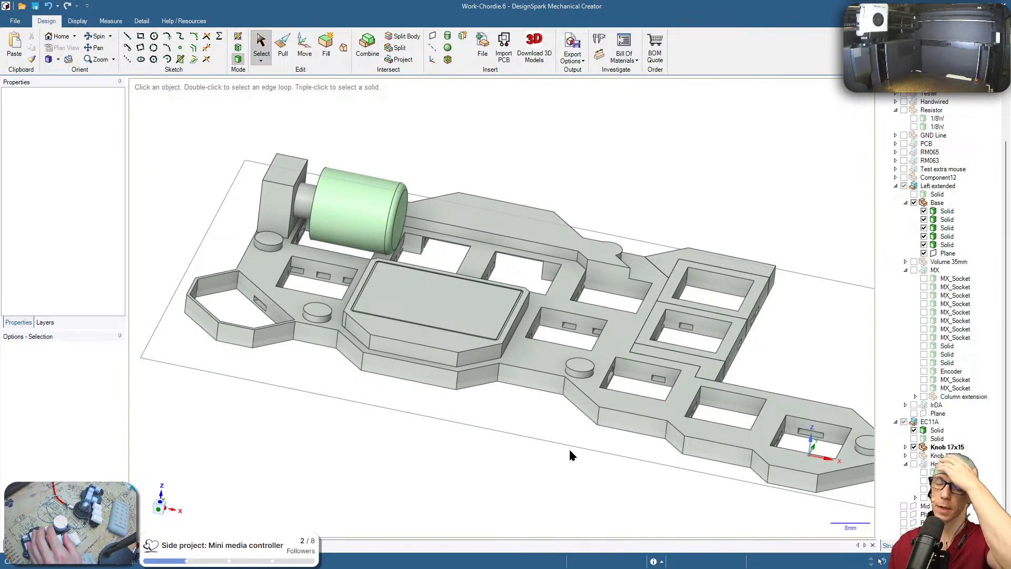
{"action": "middle_click_drag", "start_coordinate": [566, 447], "coordinate": [555, 354], "text": "shift"}
{"action": "scroll", "coordinate": [578, 452], "scroll_direction": "down", "scroll_amount": 1}
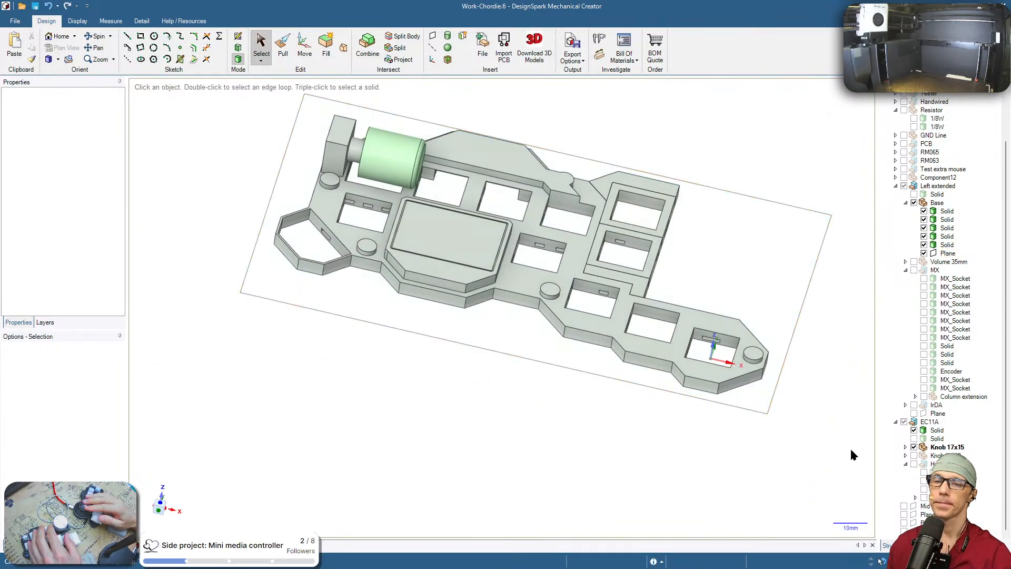
{"action": "left_click", "coordinate": [914, 270]}
{"action": "left_click", "coordinate": [923, 371]}
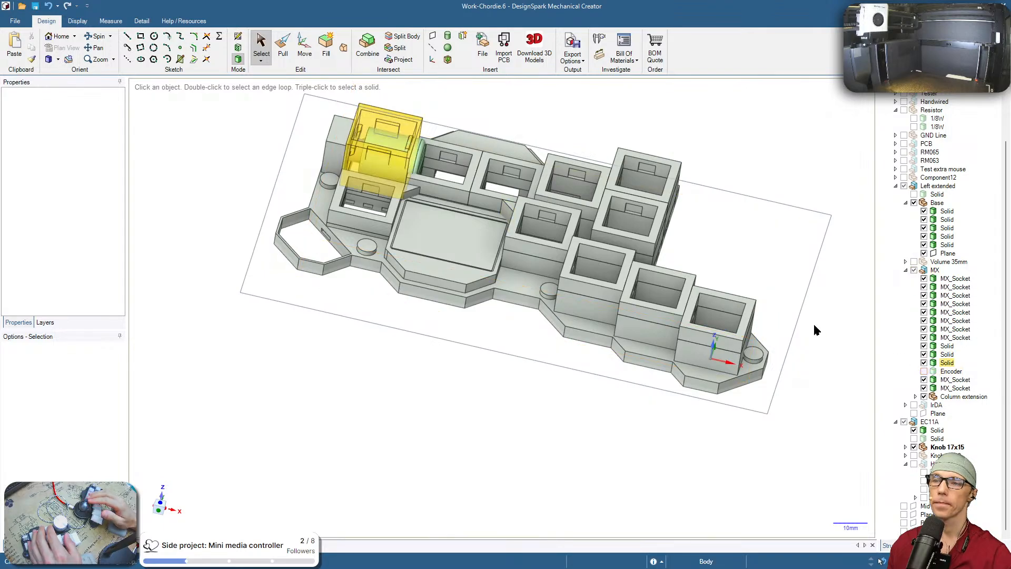
{"action": "scroll", "coordinate": [485, 174], "scroll_direction": "up", "scroll_amount": 1}
{"action": "scroll", "coordinate": [481, 181], "scroll_direction": "up", "scroll_amount": 2}
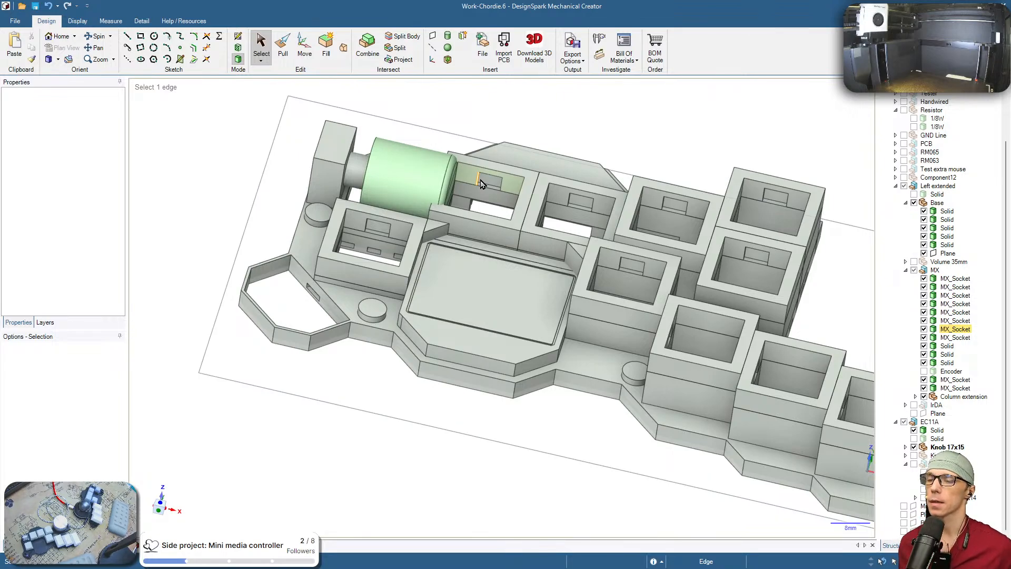
Select the encoder body and examine its position relative to the sockets and the raised platform of the base
{"action": "triple_click", "coordinate": [332, 175]}
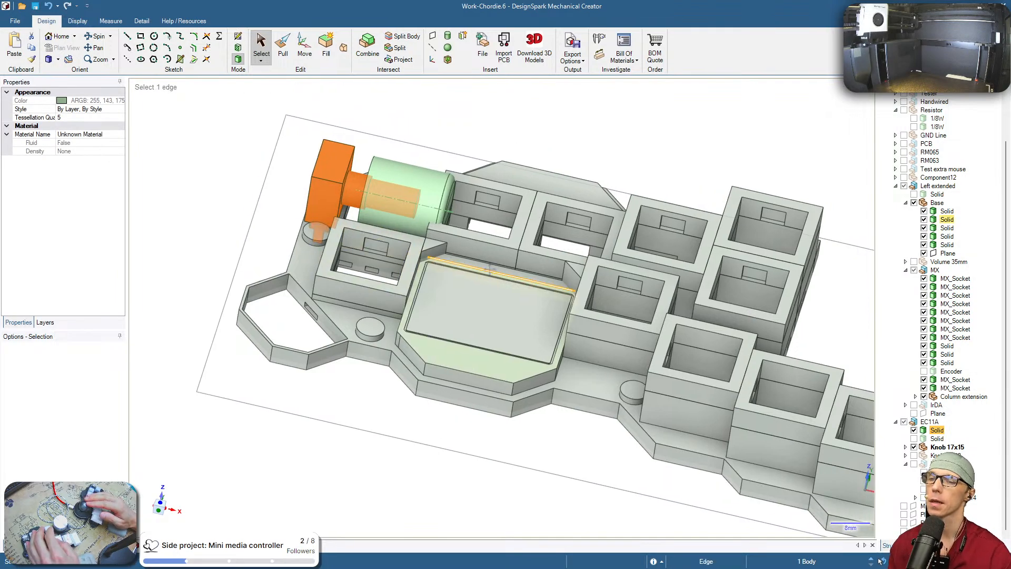
{"action": "left_click", "coordinate": [489, 272]}
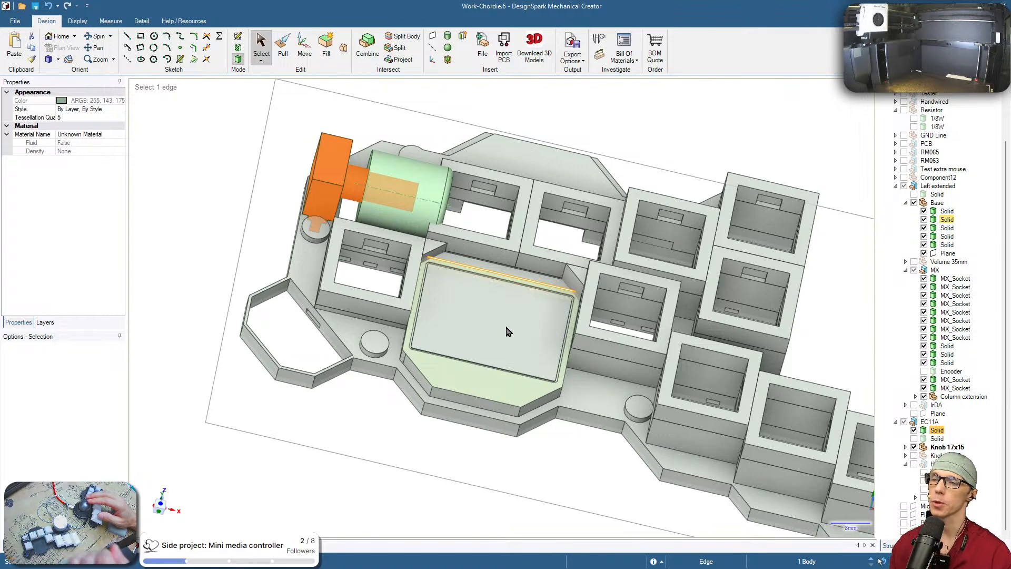
{"action": "left_click", "coordinate": [510, 332]}
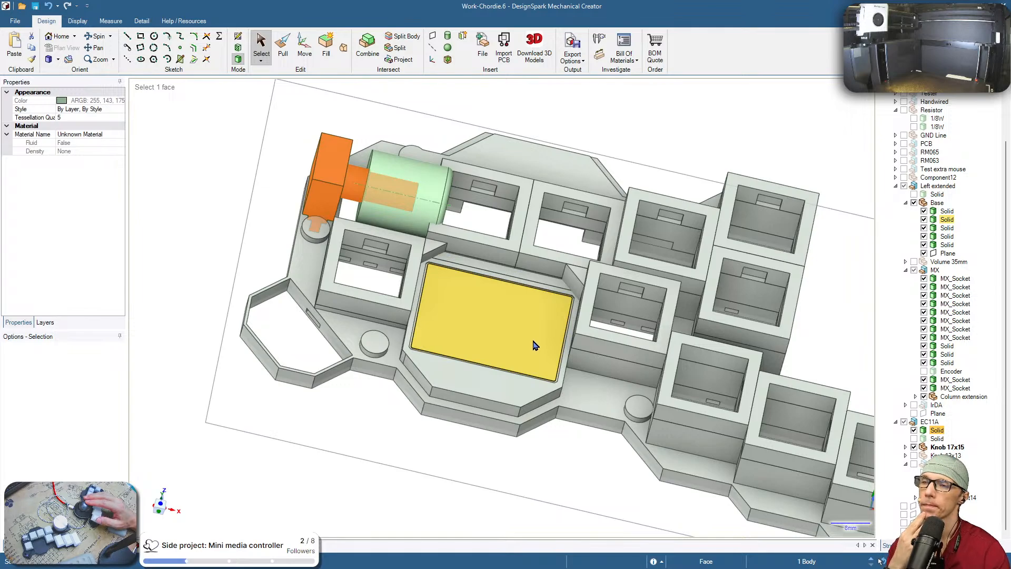
{"action": "left_click", "coordinate": [575, 366]}
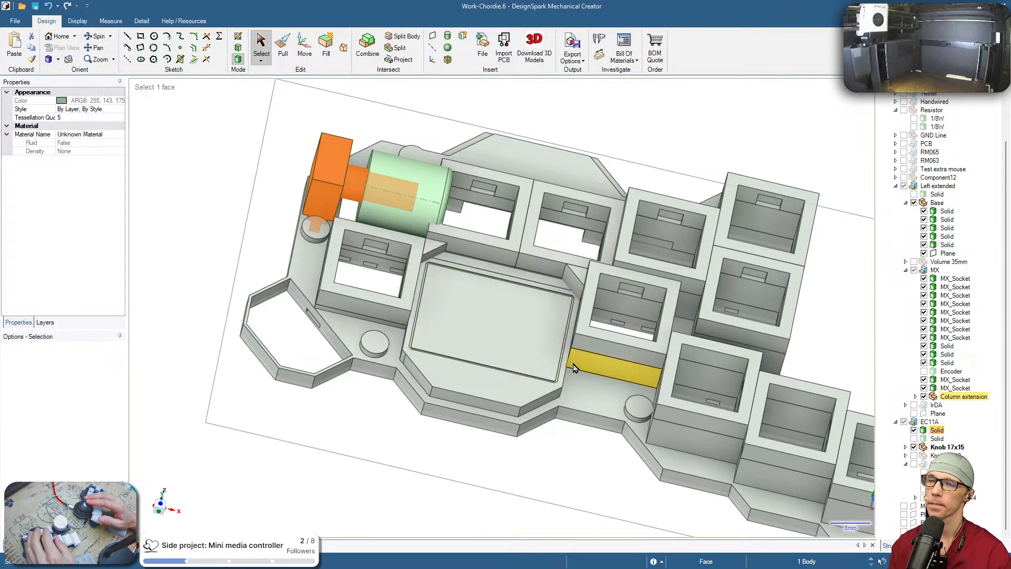
Examine the 17x15 knob and encoder against the keyboard base and its sockets from several angles
{"action": "middle_click_drag", "start_coordinate": [576, 367], "coordinate": [530, 356], "text": "shift"}
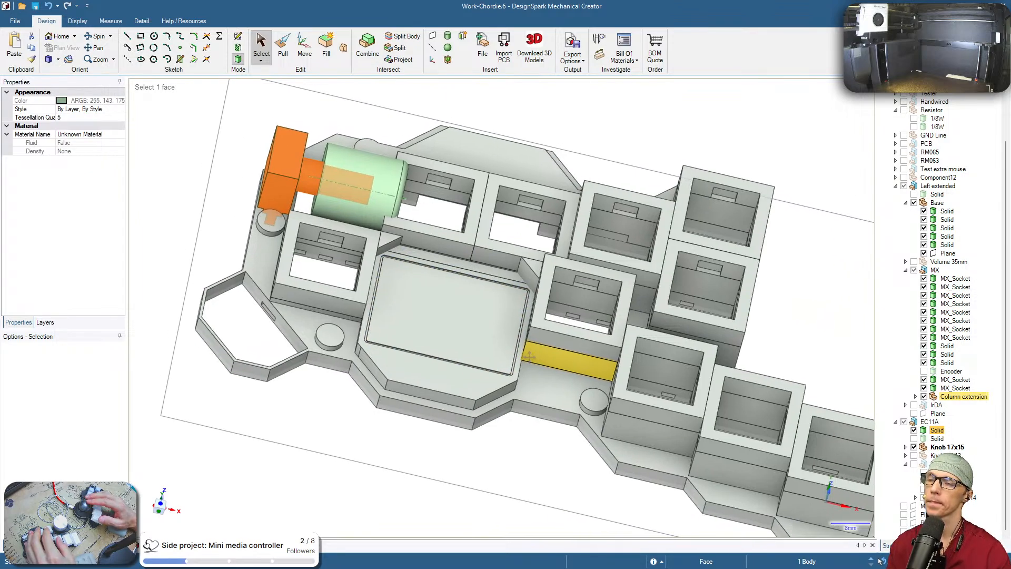
{"action": "mouse_move", "coordinate": [530, 356]}
{"action": "middle_mouse_down", "text": "shift"}
{"action": "mouse_move", "coordinate": [519, 360]}
{"action": "mouse_move", "coordinate": [536, 356]}
{"action": "middle_mouse_up", "text": "shift"}
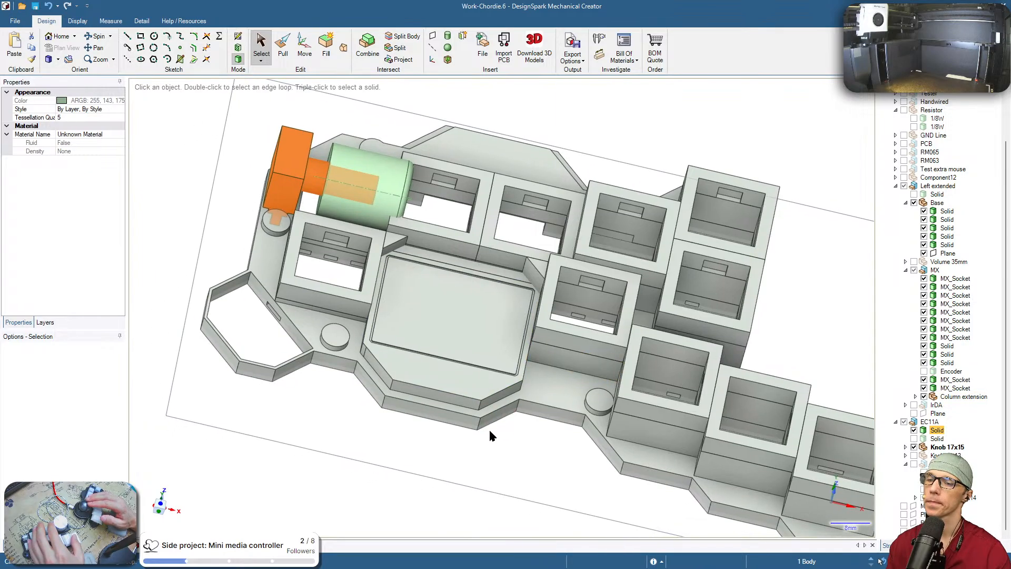
{"action": "middle_click_drag", "start_coordinate": [487, 425], "coordinate": [585, 408]}
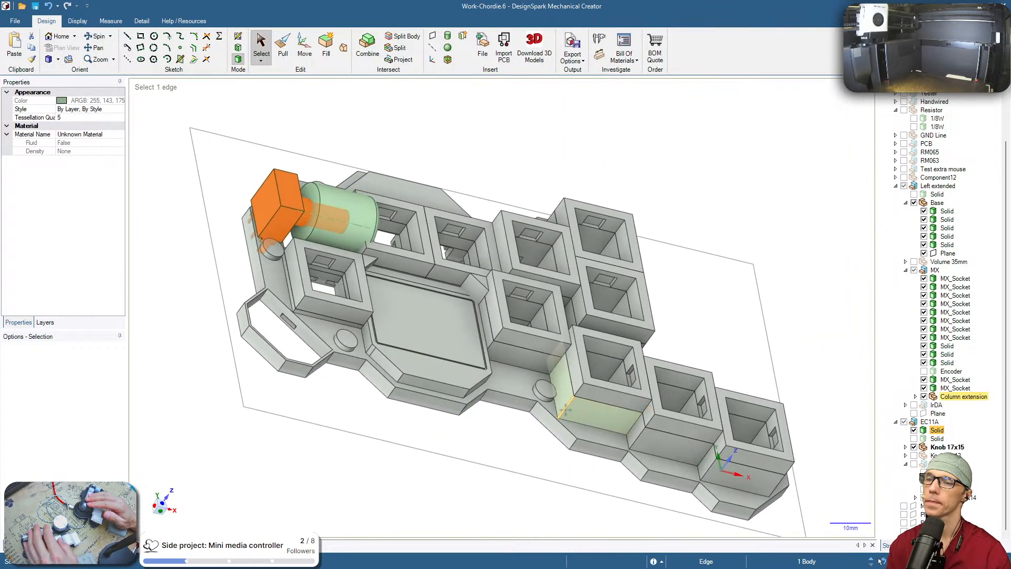
{"action": "left_click", "coordinate": [582, 416]}
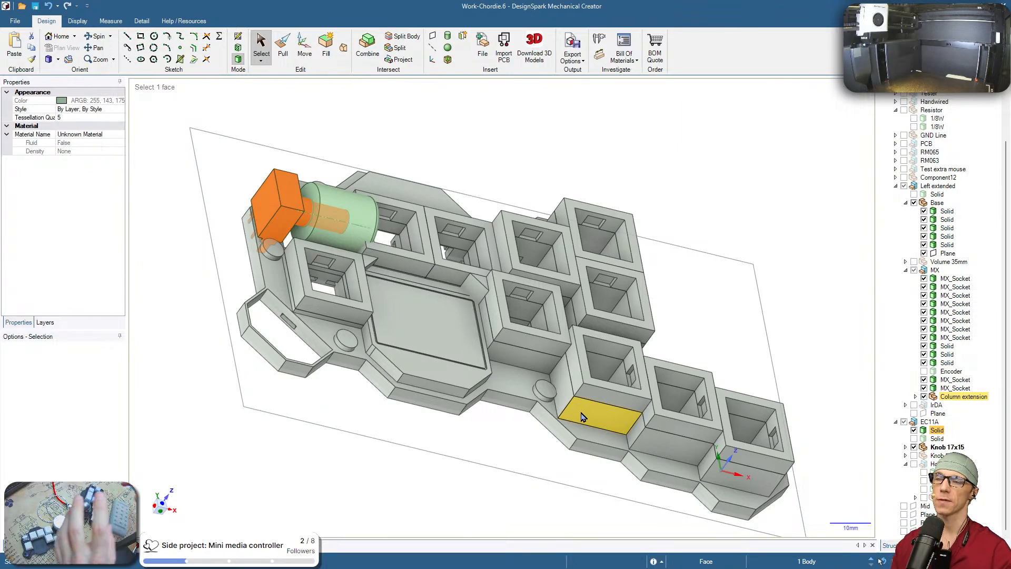
{"action": "middle_click_drag", "start_coordinate": [720, 329], "coordinate": [727, 302], "text": "shift"}
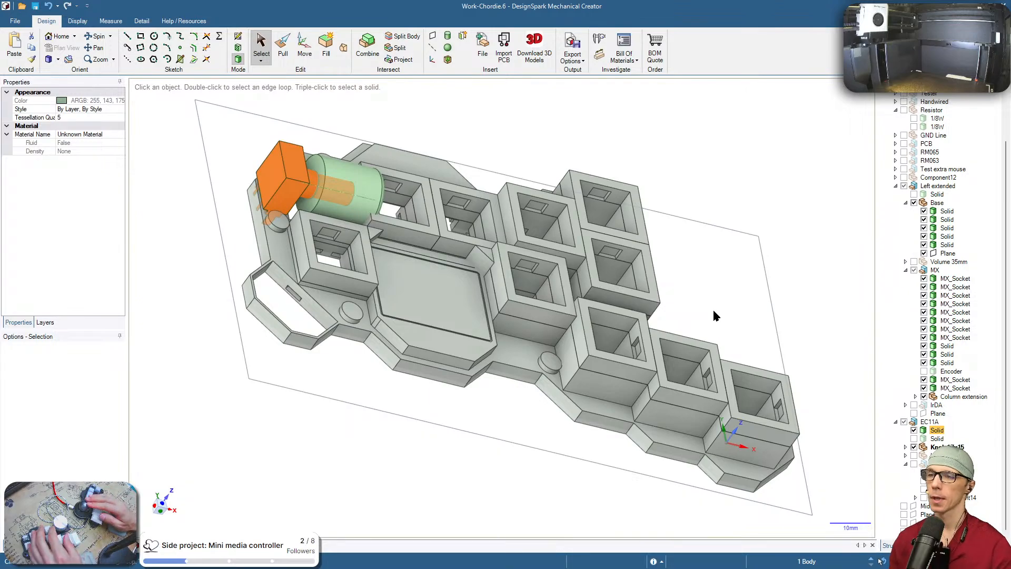
{"action": "middle_click_drag", "start_coordinate": [702, 296], "coordinate": [646, 331], "text": "shift"}
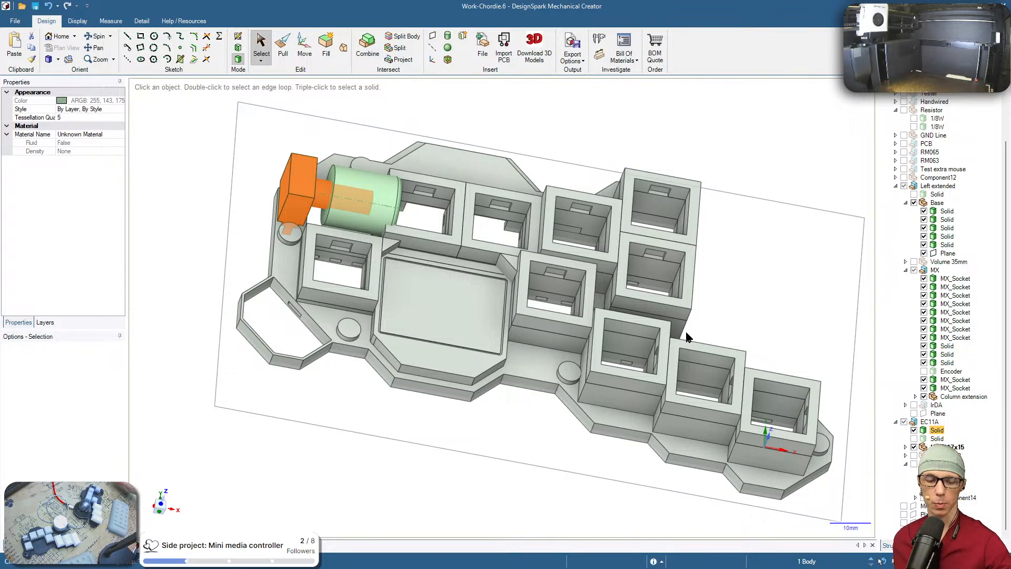
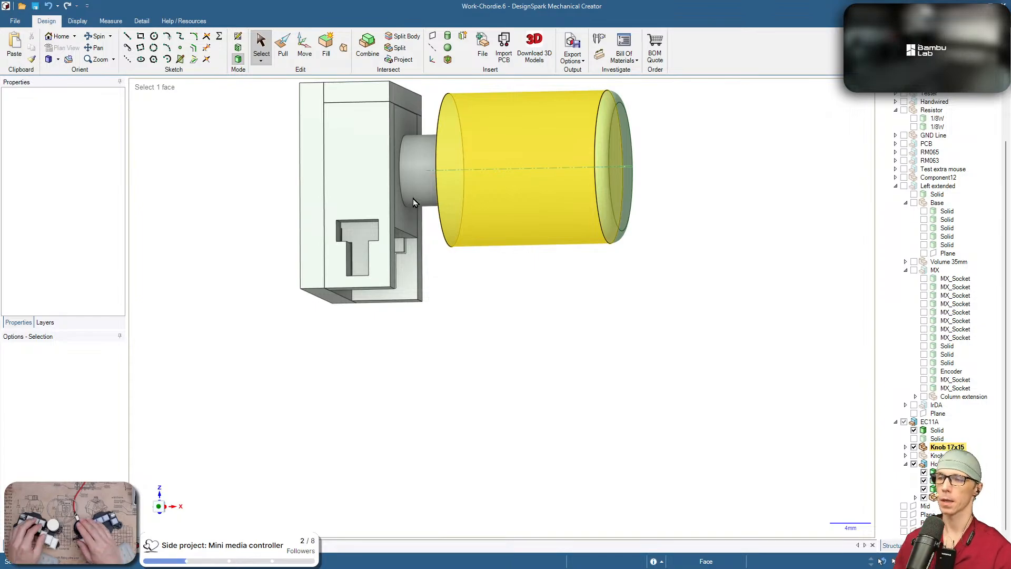
Move the outer end face of the T-shaped cutout in one side wall of the encoder holder 1.1 mm toward the stem
{"action": "middle_click_drag", "start_coordinate": [429, 260], "coordinate": [474, 332], "text": "shift"}
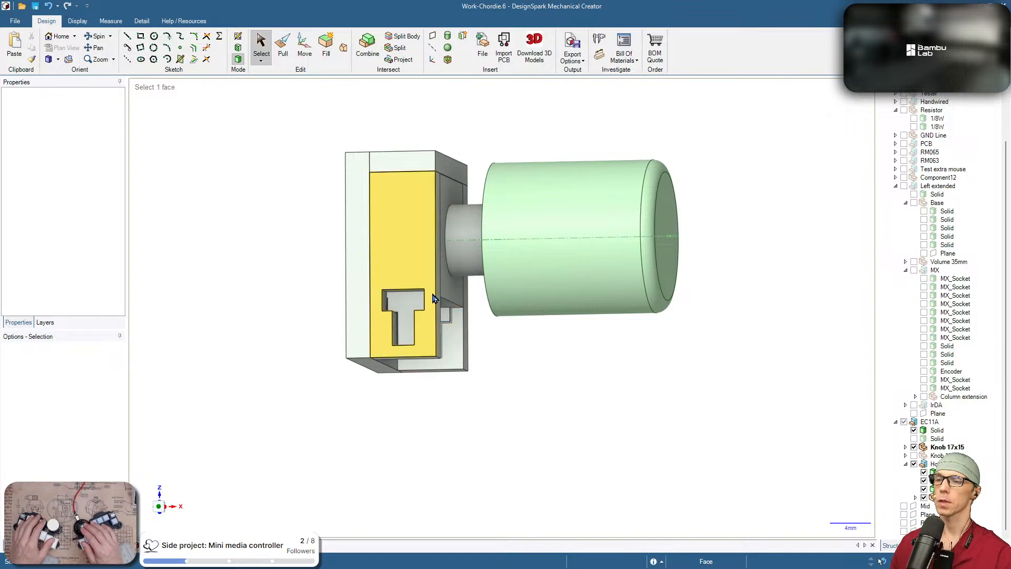
{"action": "scroll", "coordinate": [398, 301], "scroll_direction": "up", "scroll_amount": 5}
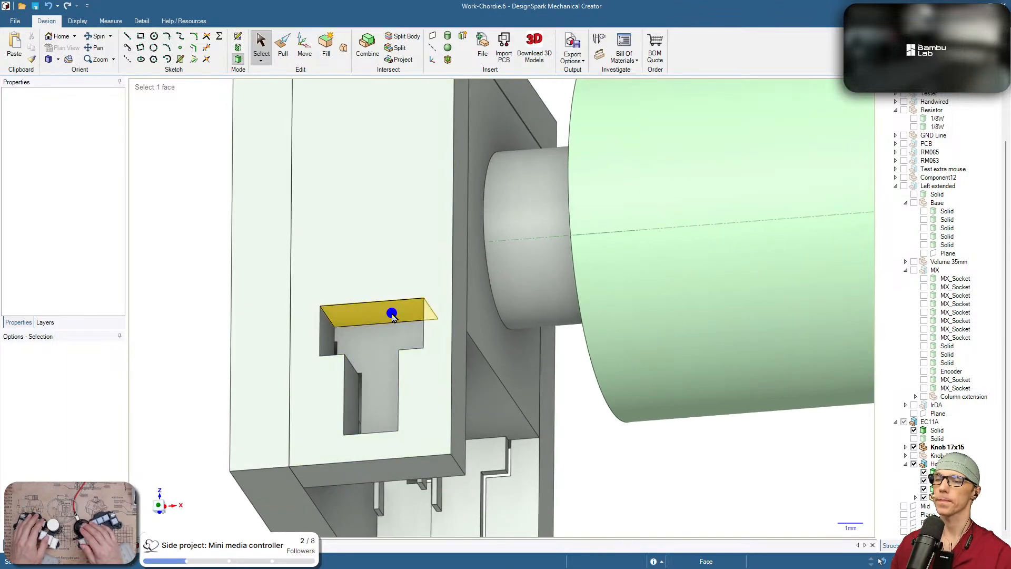
{"action": "left_click", "coordinate": [393, 315]}
{"action": "key", "text": "m"}
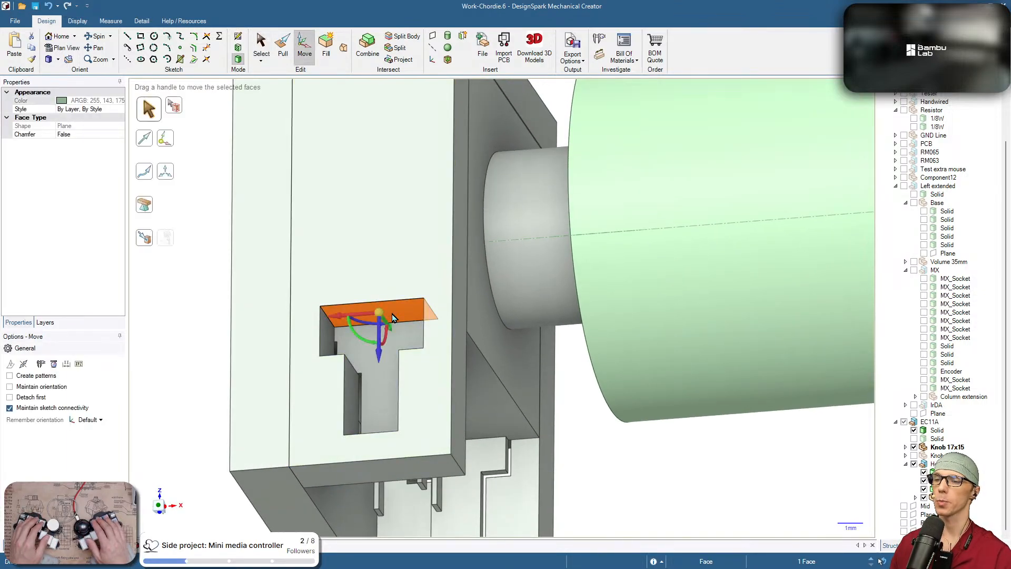
{"action": "left_click", "coordinate": [379, 352]}
{"action": "type", "text": "1."}
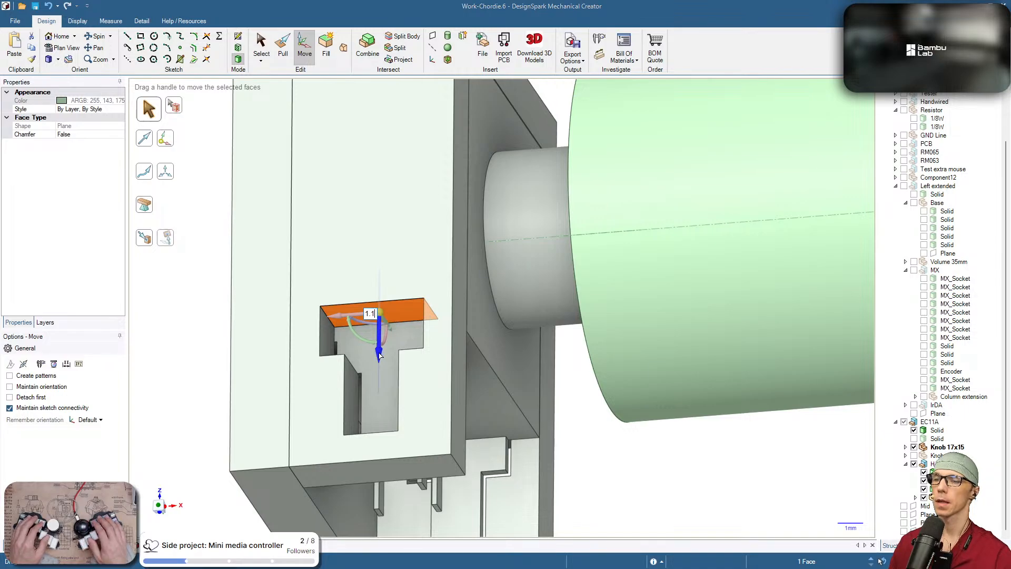
{"action": "type", "text": "1"}
{"action": "key", "text": "Return"}
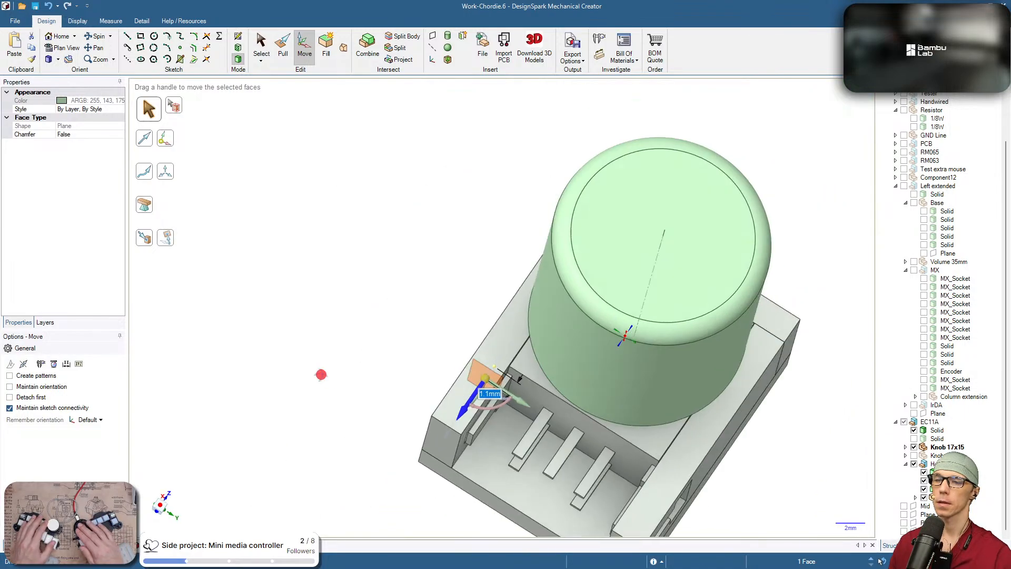
Move the matching end face of the T-shaped cutout in the holder's opposite side wall inward by 1.1 mm
{"action": "middle_click_drag", "start_coordinate": [718, 469], "coordinate": [591, 305]}
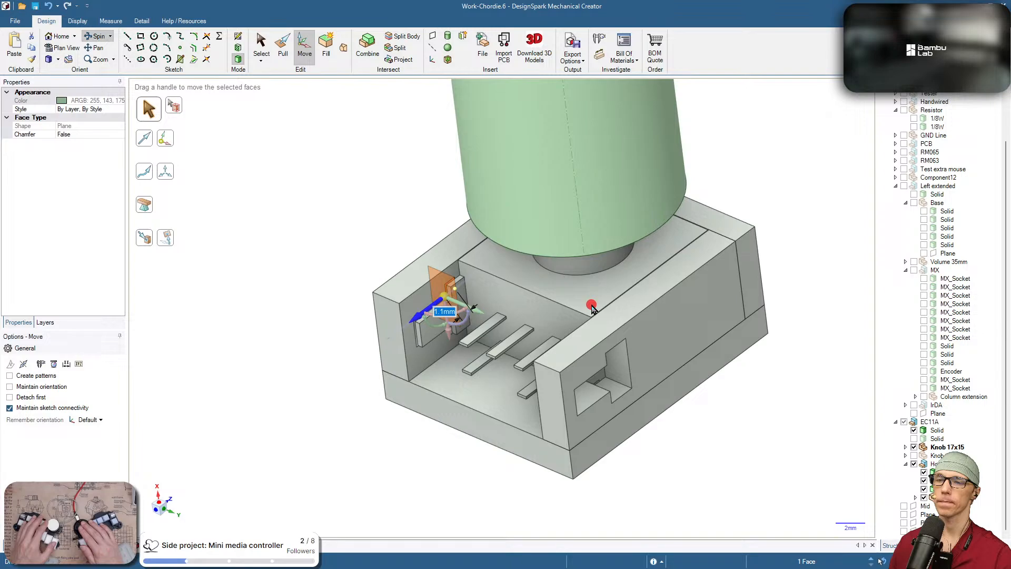
{"action": "left_click", "coordinate": [628, 372]}
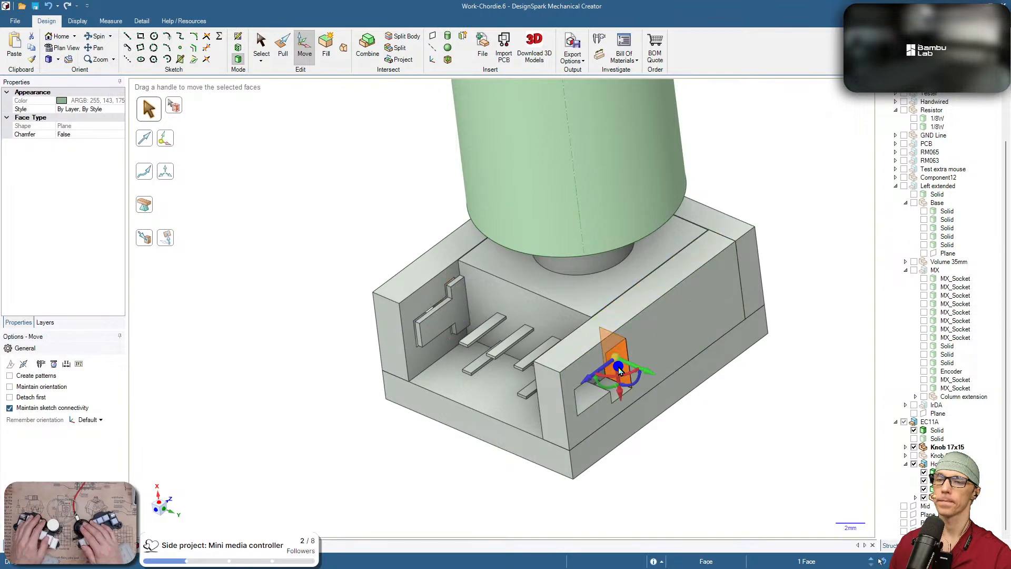
{"action": "left_click", "coordinate": [588, 382]}
{"action": "type", "text": "1"}
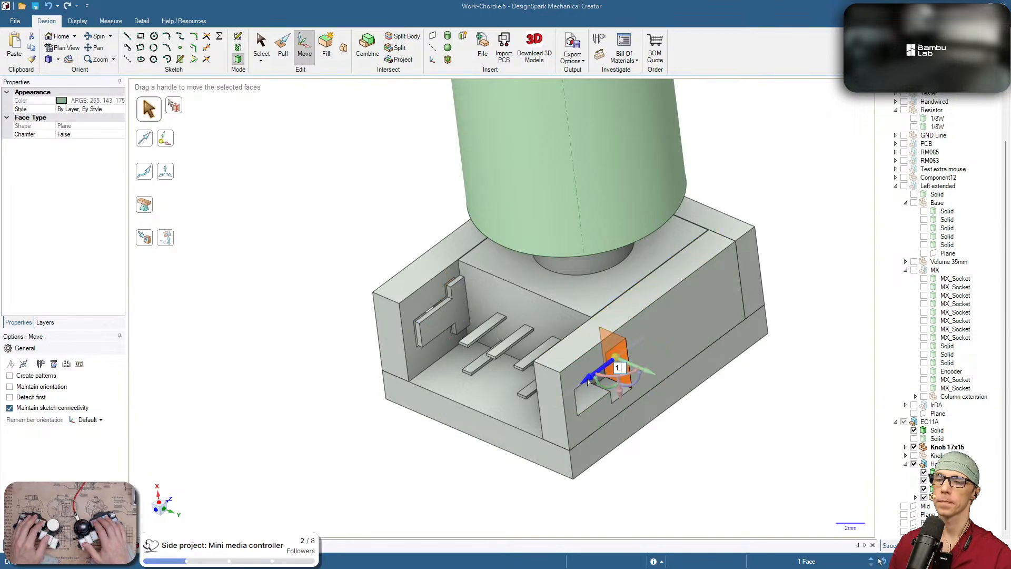
{"action": "type", "text": ".1"}
{"action": "key", "text": "Return"}
{"action": "left_click", "coordinate": [713, 445]}
{"action": "mouse_move", "coordinate": [713, 444]}
{"action": "middle_mouse_down"}
{"action": "mouse_move", "coordinate": [653, 437]}
{"action": "mouse_move", "coordinate": [514, 364]}
{"action": "mouse_move", "coordinate": [459, 361]}
{"action": "mouse_move", "coordinate": [630, 397]}
{"action": "mouse_move", "coordinate": [764, 409]}
{"action": "middle_mouse_up"}
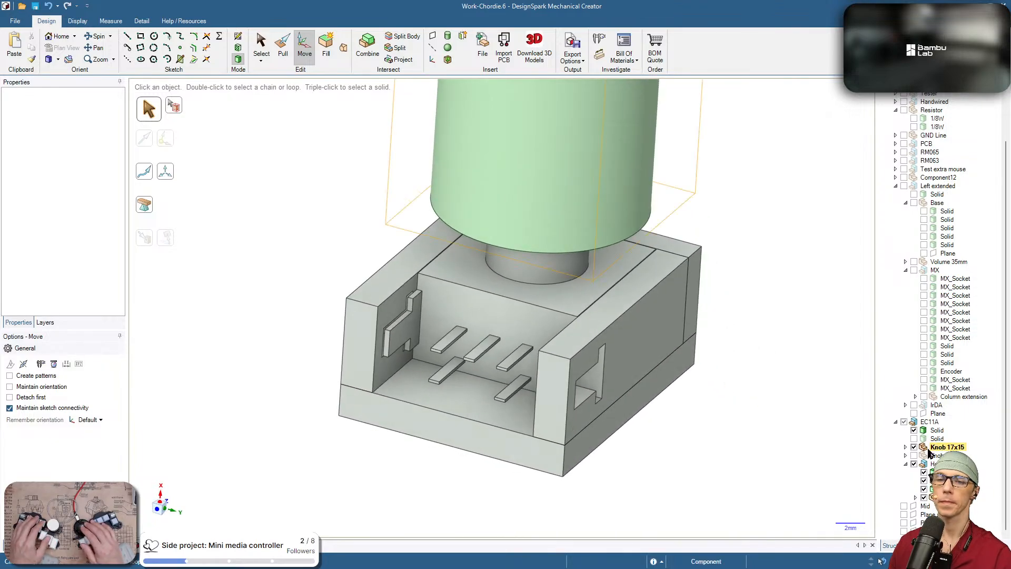
Hide the encoder solid and the Knob 17x15 component so that only the encoder holder is shown
{"action": "left_click", "coordinate": [915, 430]}
{"action": "scroll", "coordinate": [782, 362], "scroll_direction": "down", "scroll_amount": 3}
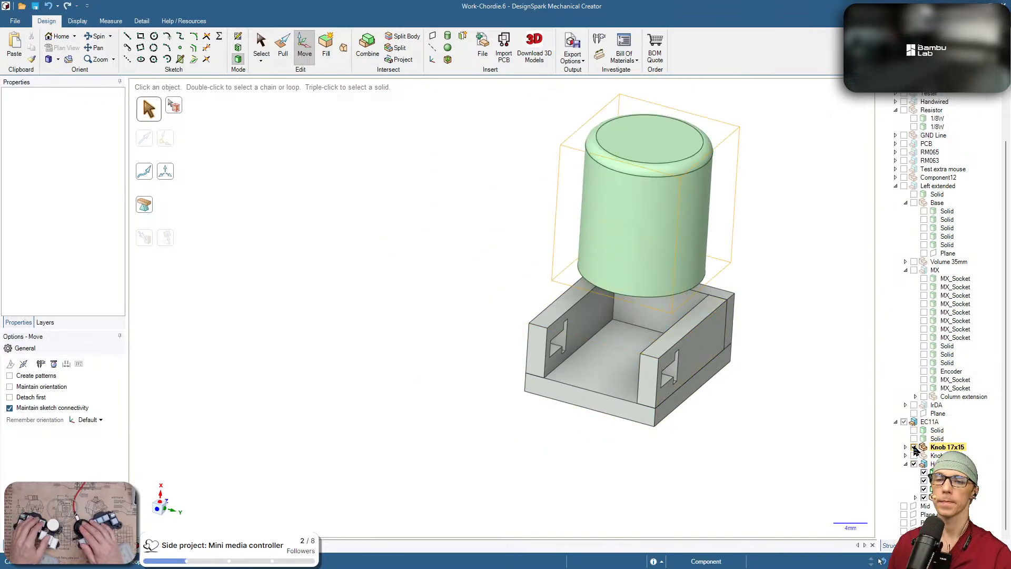
{"action": "left_click", "coordinate": [914, 465]}
{"action": "middle_click_drag", "start_coordinate": [781, 366], "coordinate": [730, 405]}
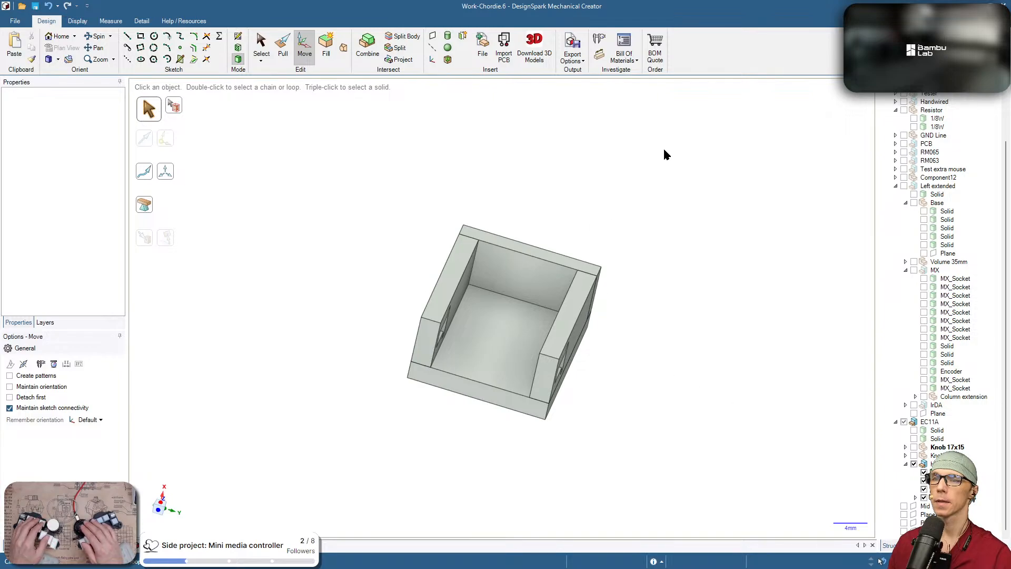
Export the encoder holder as a 3D print STL, replacing the existing enchar.stl in the Chordie folder
{"action": "left_click", "coordinate": [573, 53]}
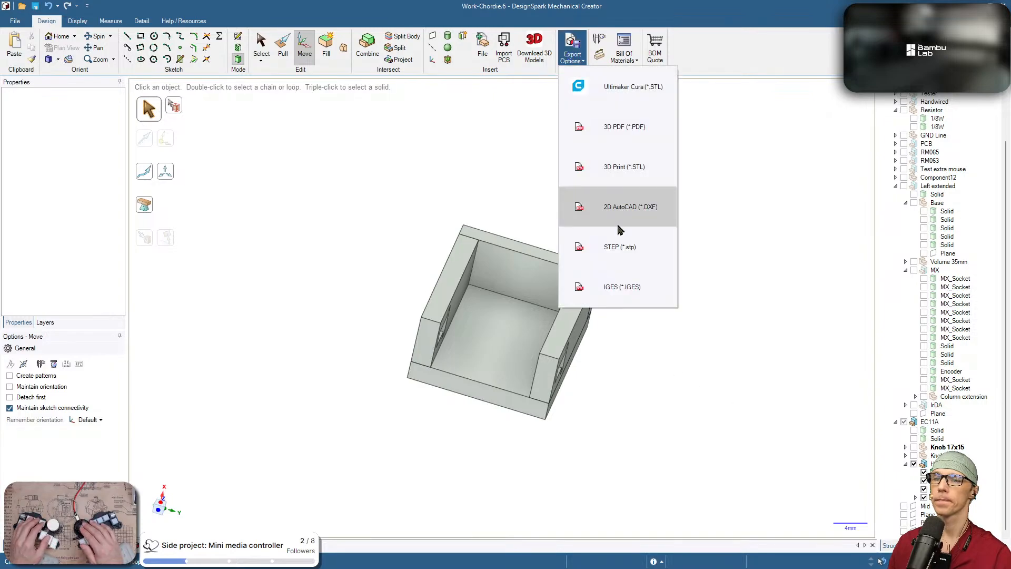
{"action": "left_click", "coordinate": [622, 179]}
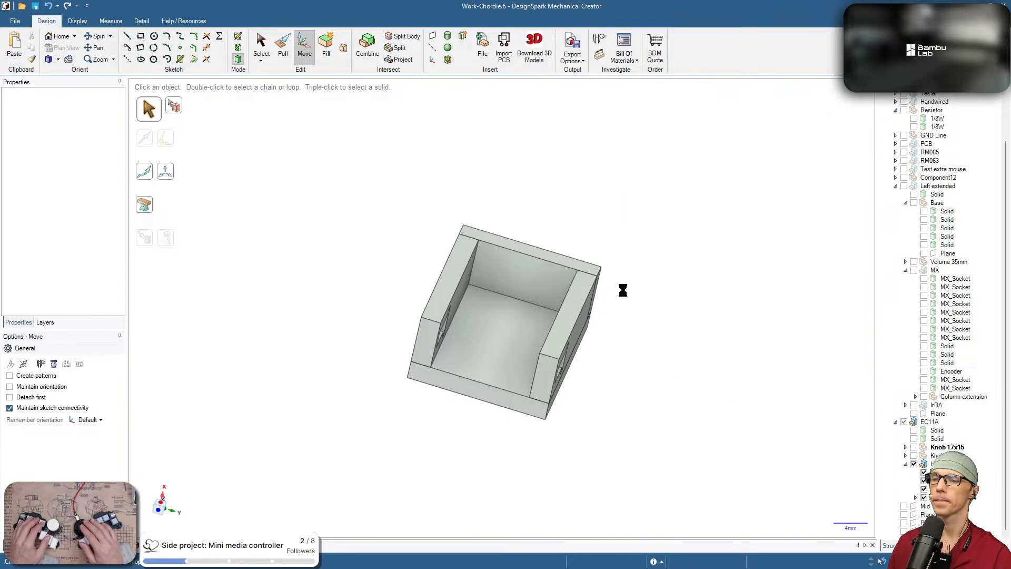
{"action": "double_click", "coordinate": [121, 83]}
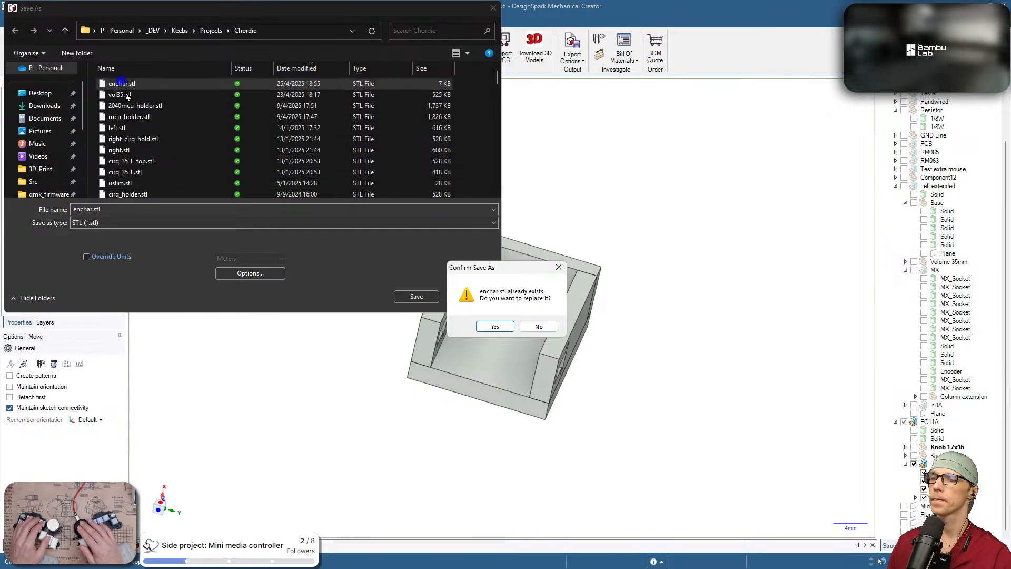
{"action": "left_click", "coordinate": [495, 326]}
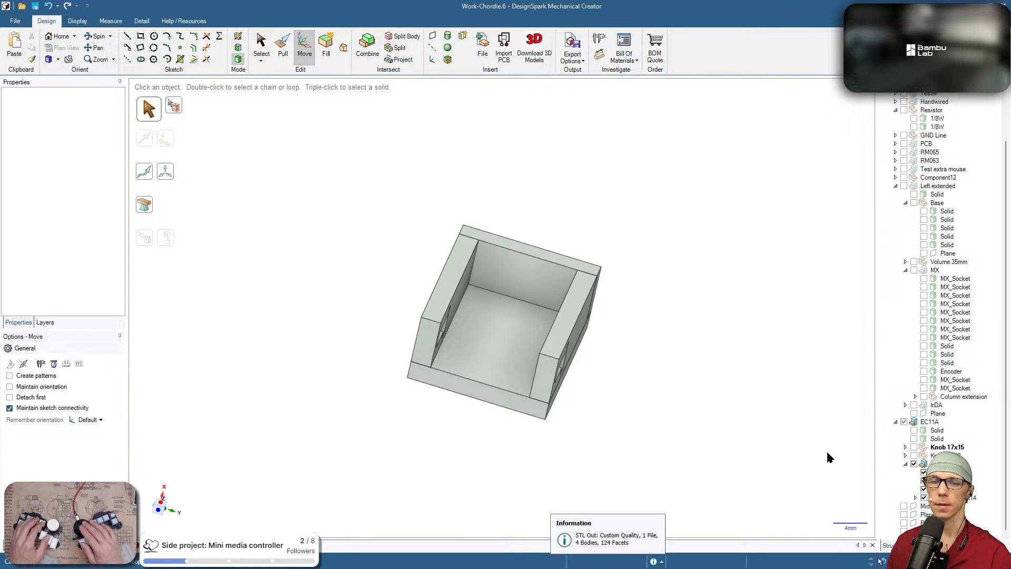
Show only the Knob 17x15 component and export it as a 3D print STL named 17x15
{"action": "left_click", "coordinate": [914, 463]}
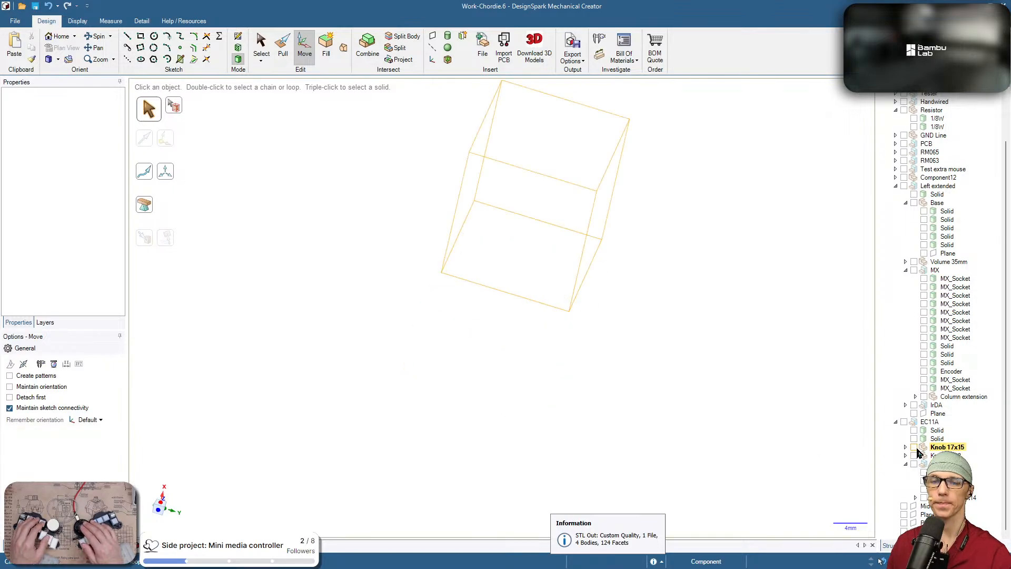
{"action": "left_click", "coordinate": [914, 446]}
{"action": "middle_click_drag", "start_coordinate": [664, 290], "coordinate": [619, 321], "text": "shift"}
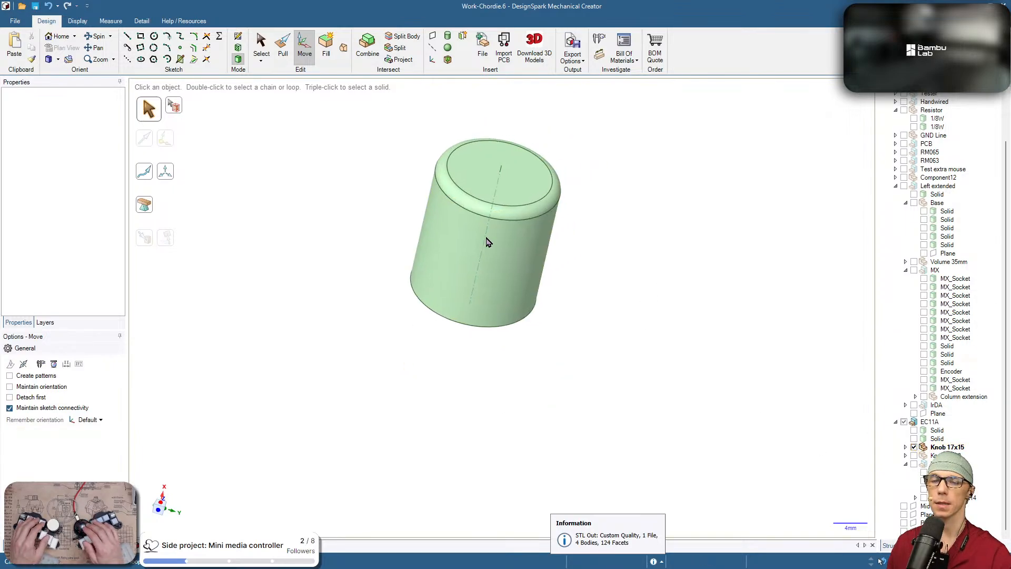
{"action": "left_click", "coordinate": [573, 50]}
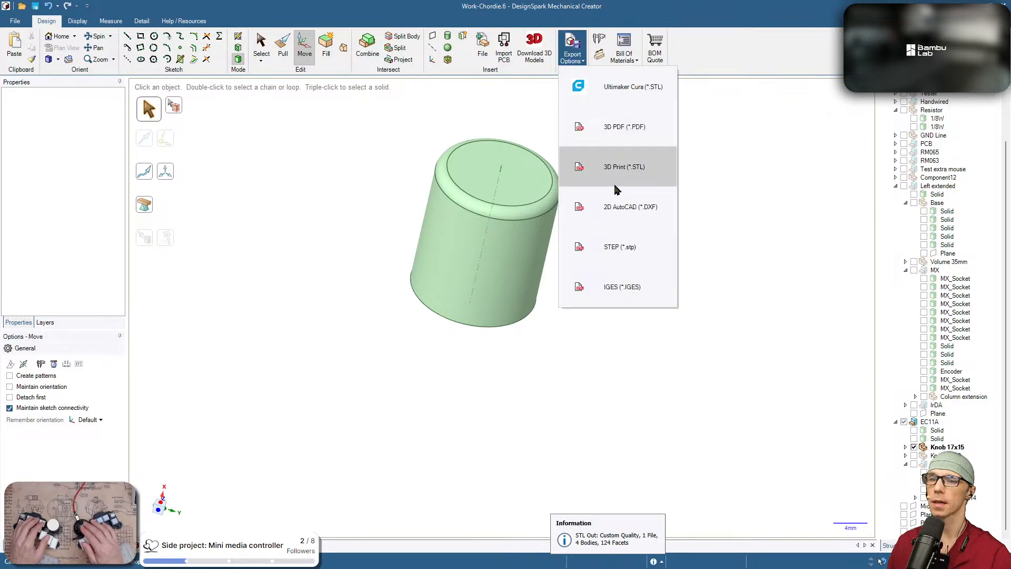
{"action": "left_click", "coordinate": [616, 185]}
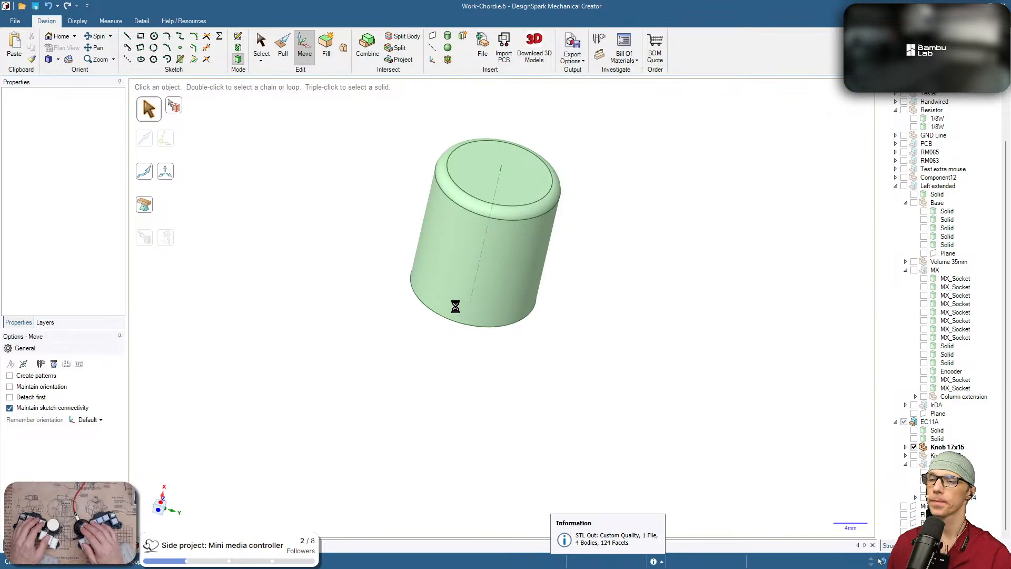
{"action": "type", "text": "1n"}
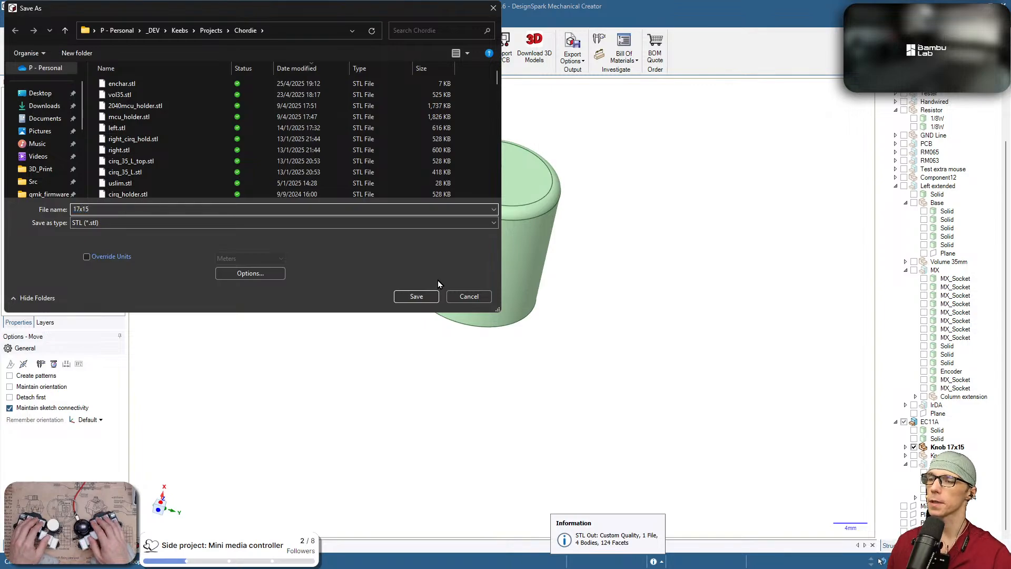
{"action": "key", "text": "Return"}
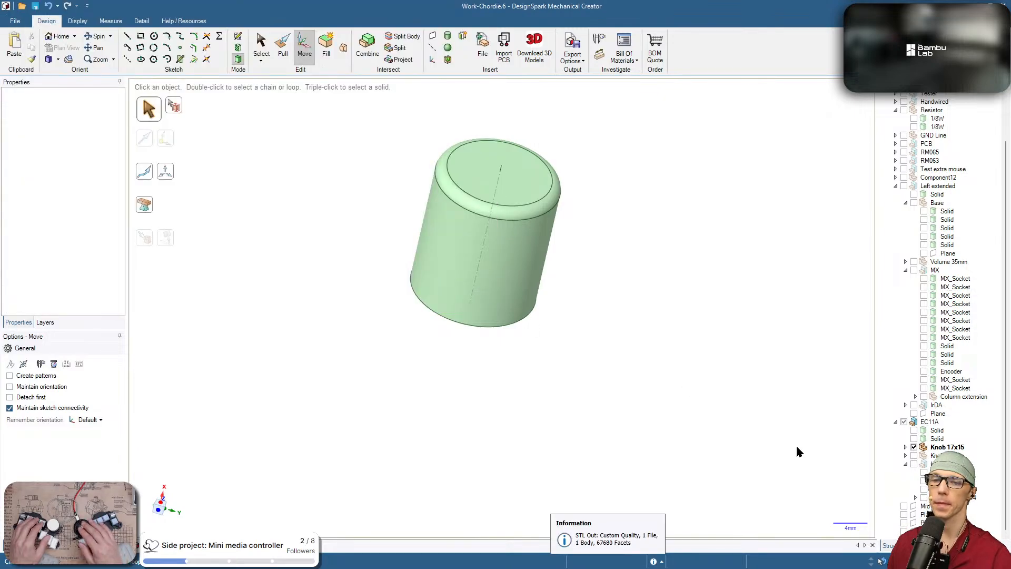
Show the 13x13 knob in place of Knob 17x15 and export it as a 3D print STL named 13x13
{"action": "left_click", "coordinate": [914, 448]}
{"action": "left_click", "coordinate": [914, 456]}
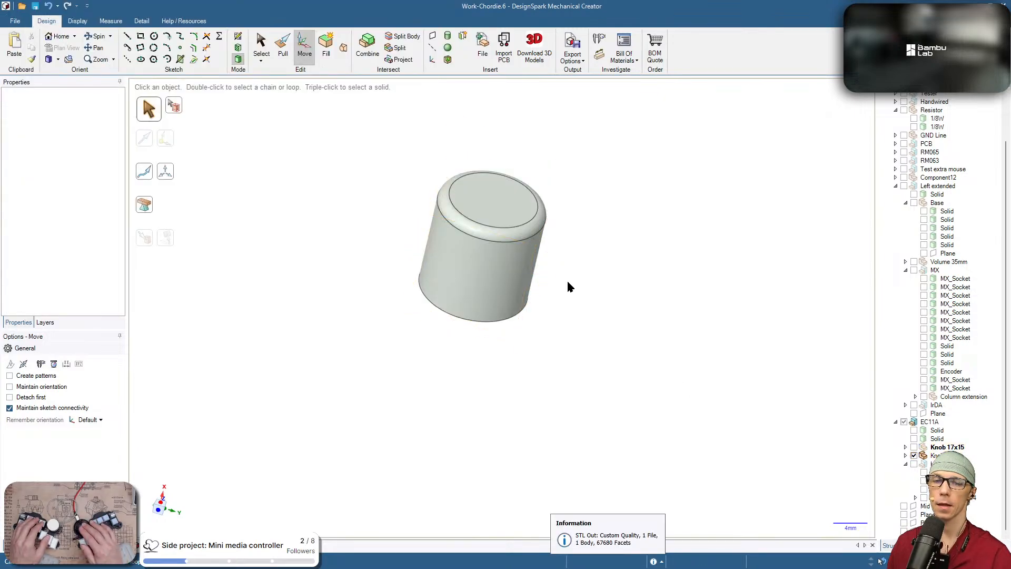
{"action": "left_click", "coordinate": [573, 52]}
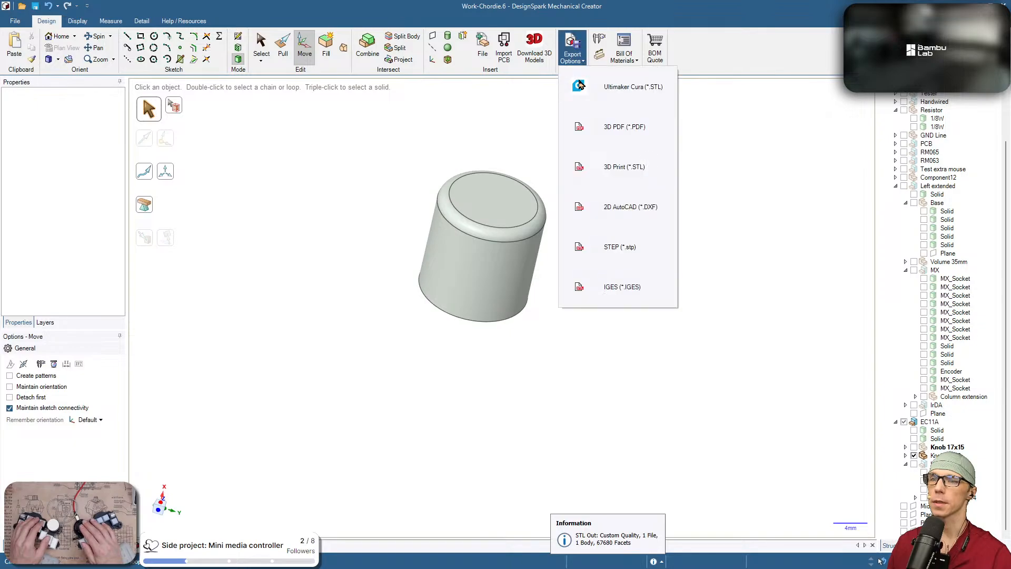
{"action": "left_click", "coordinate": [627, 171]}
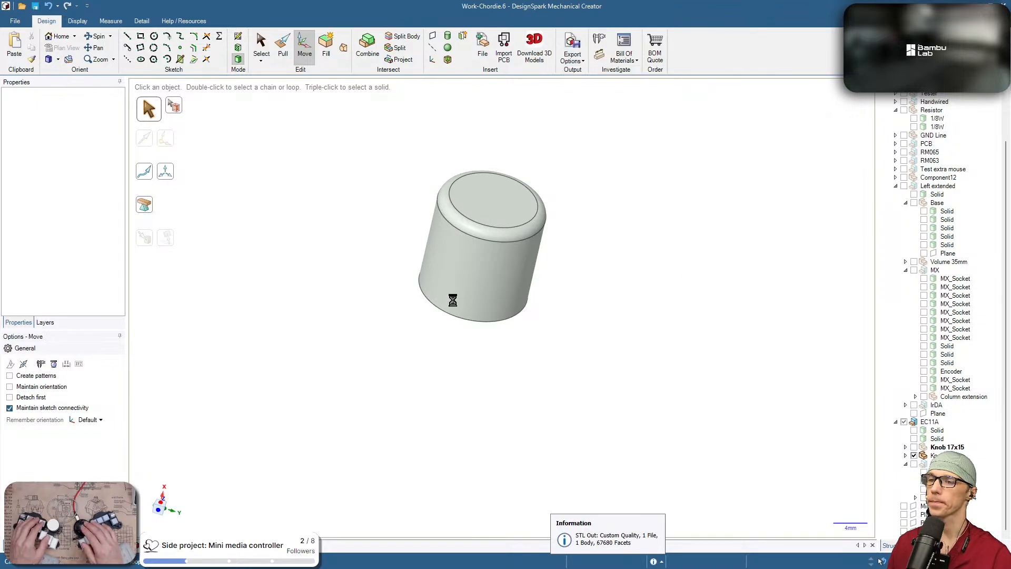
{"action": "type", "text": "13x13"}
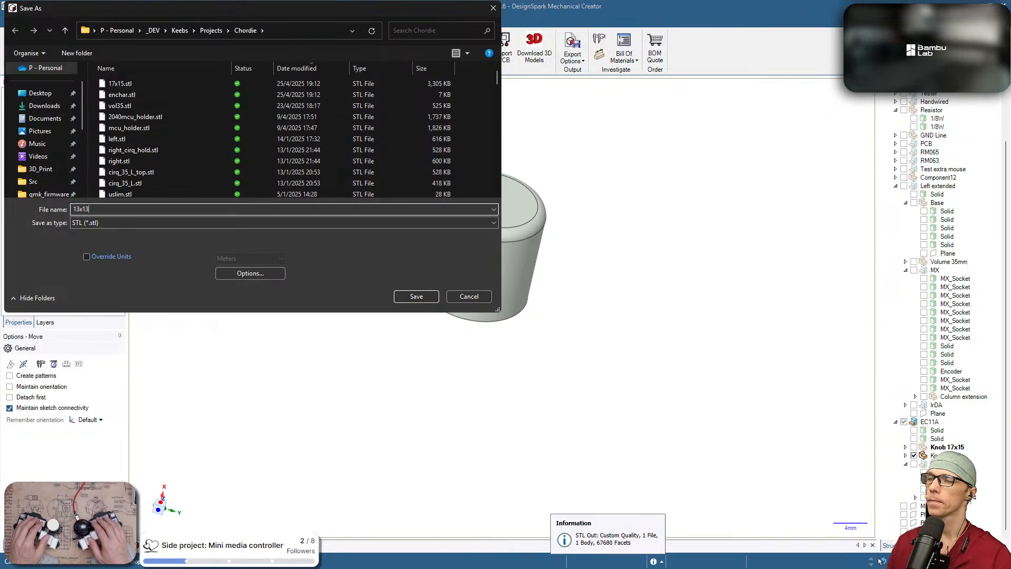
{"action": "key", "text": "Return"}
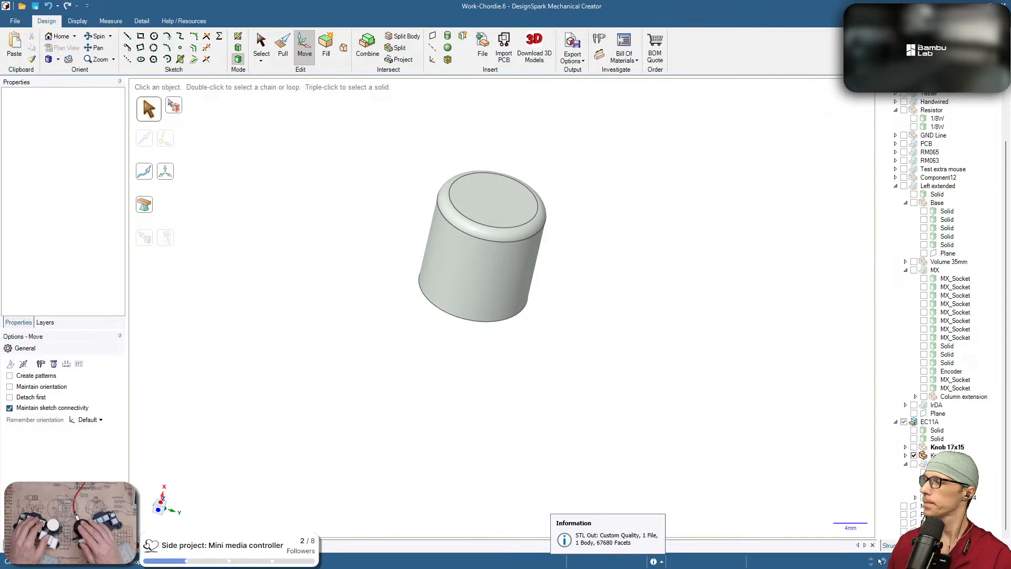
Bring the Bambu Studio window into view to check the P1S printer's device status, and send it back off screen
{"action": "left_click_drag", "start_coordinate": [221, 568], "coordinate": [416, 110]}
{"action": "double_click", "coordinate": [416, 109]}
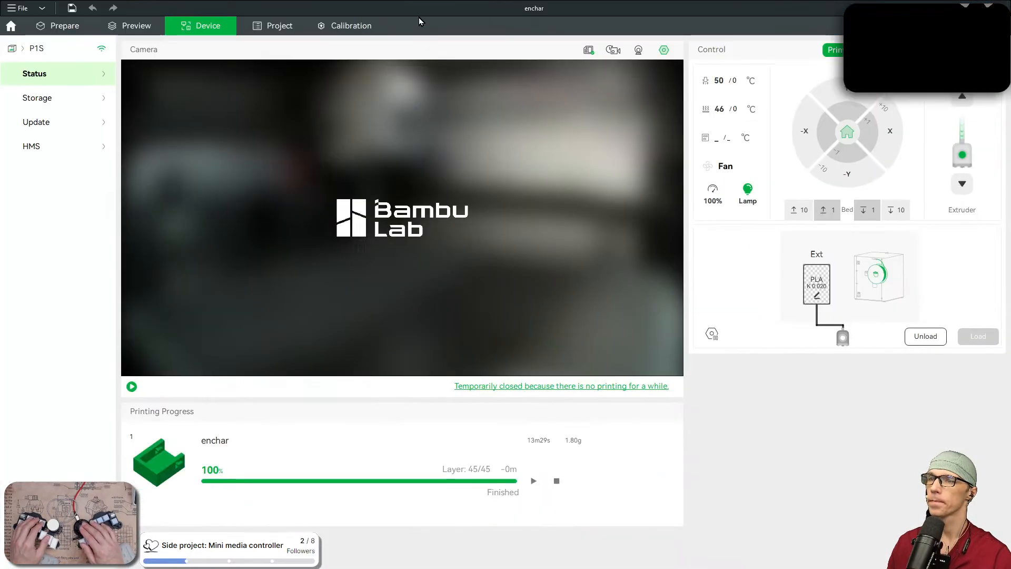
{"action": "left_click_drag", "start_coordinate": [419, 12], "coordinate": [421, 568]}
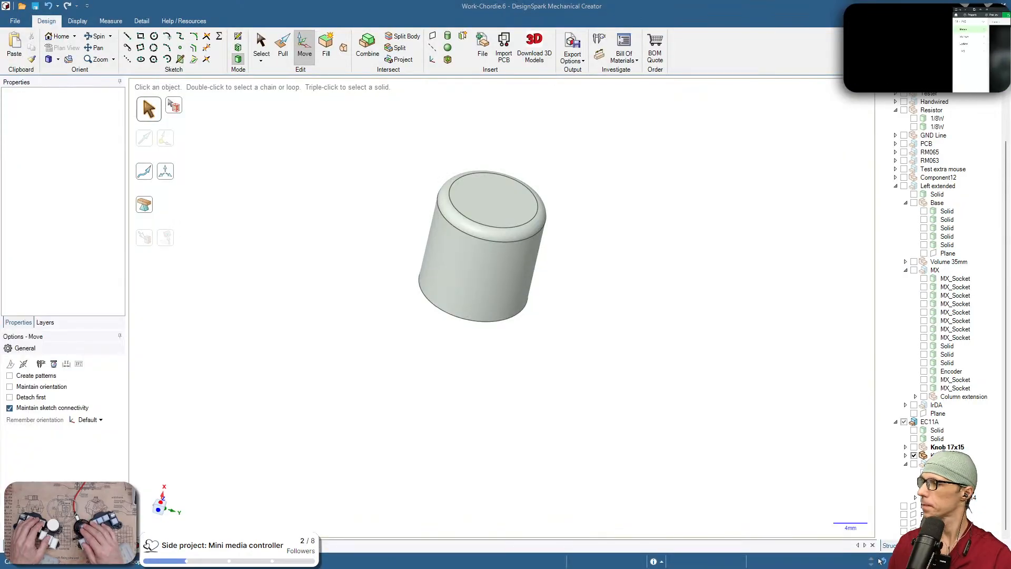
Switch to Bambu Studio and reload the enchar model on the build plate from disk
{"action": "double_click", "coordinate": [988, 11]}
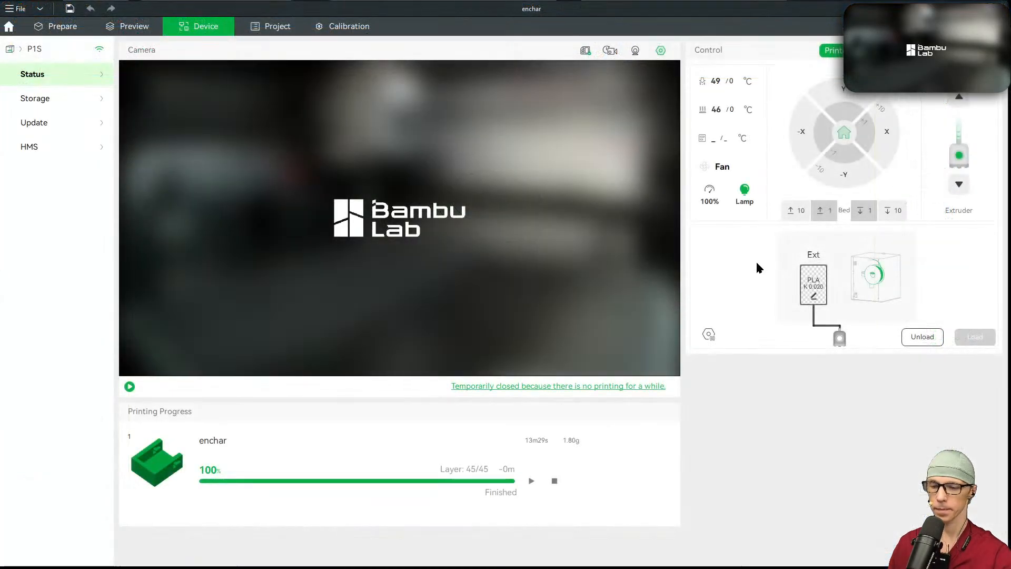
{"action": "left_click", "coordinate": [72, 29]}
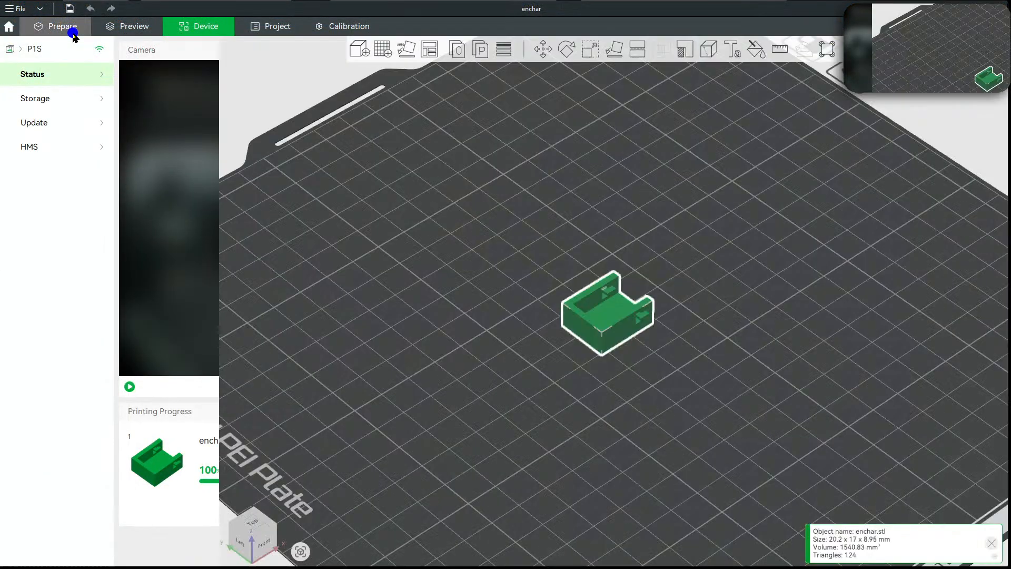
{"action": "right_click", "coordinate": [613, 321]}
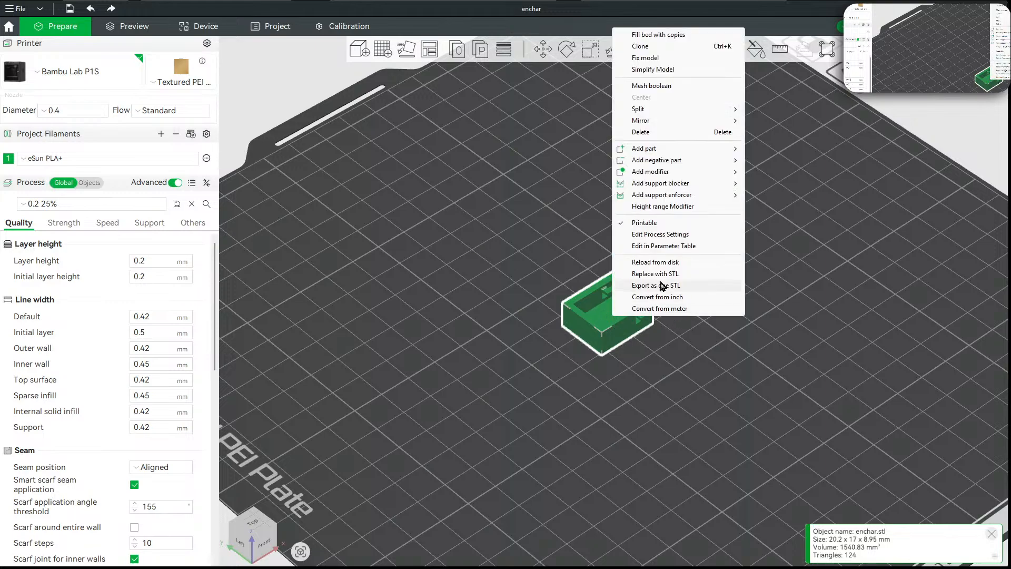
{"action": "left_click", "coordinate": [659, 263]}
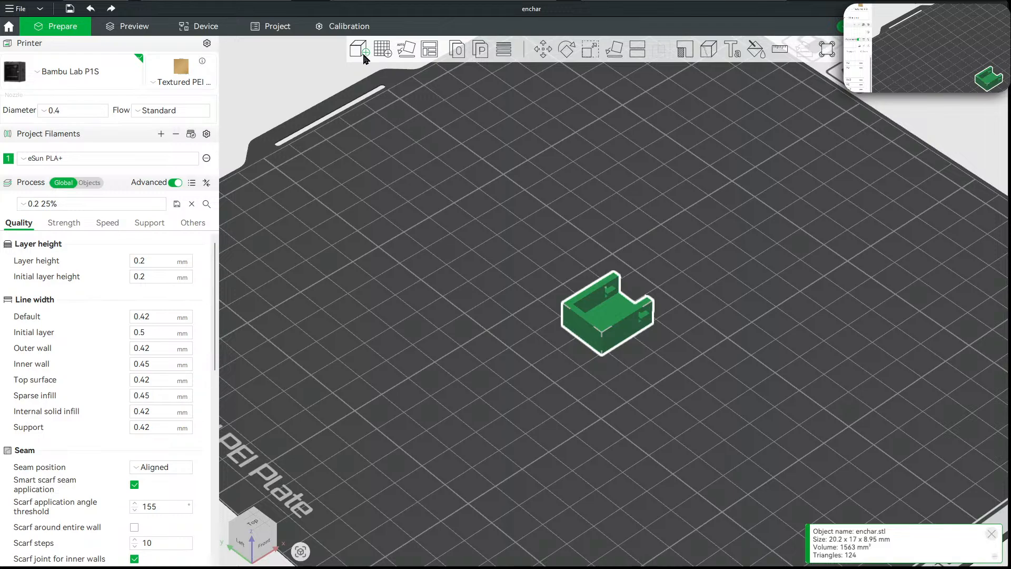
Import 13x13.stl onto the plate and lay the knob on its flat top face with the bore facing up
{"action": "left_click", "coordinate": [364, 55]}
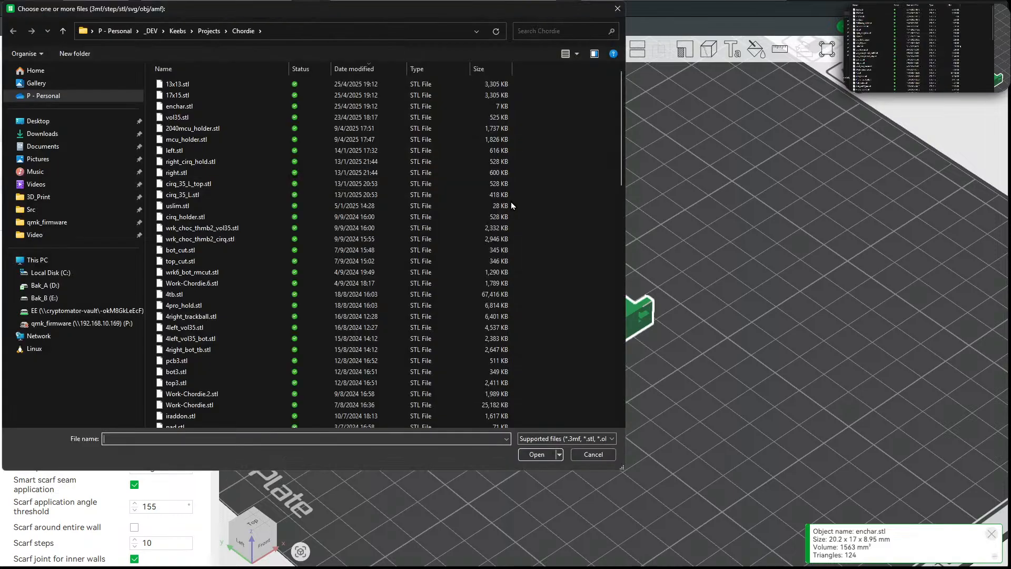
{"action": "double_click", "coordinate": [230, 91]}
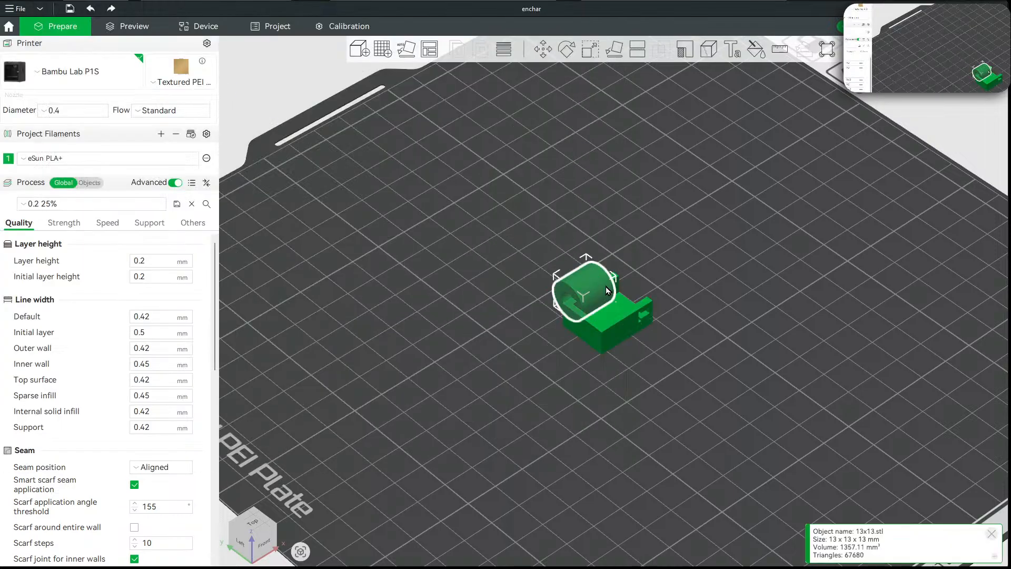
{"action": "scroll", "coordinate": [606, 289], "scroll_direction": "up", "scroll_amount": 3}
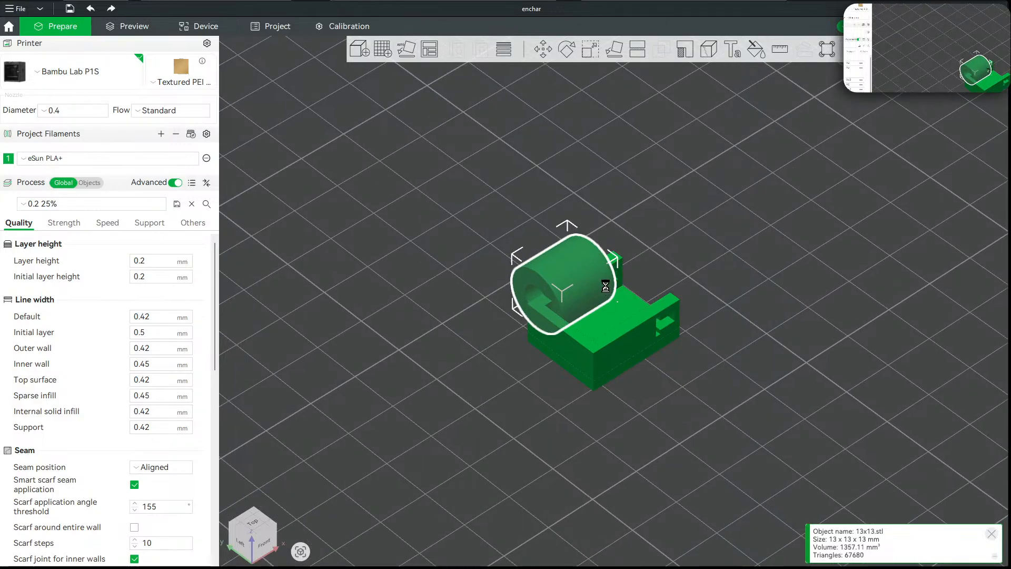
{"action": "key", "text": "f"}
{"action": "left_click_drag", "start_coordinate": [646, 295], "coordinate": [584, 332]}
{"action": "left_click", "coordinate": [649, 355]}
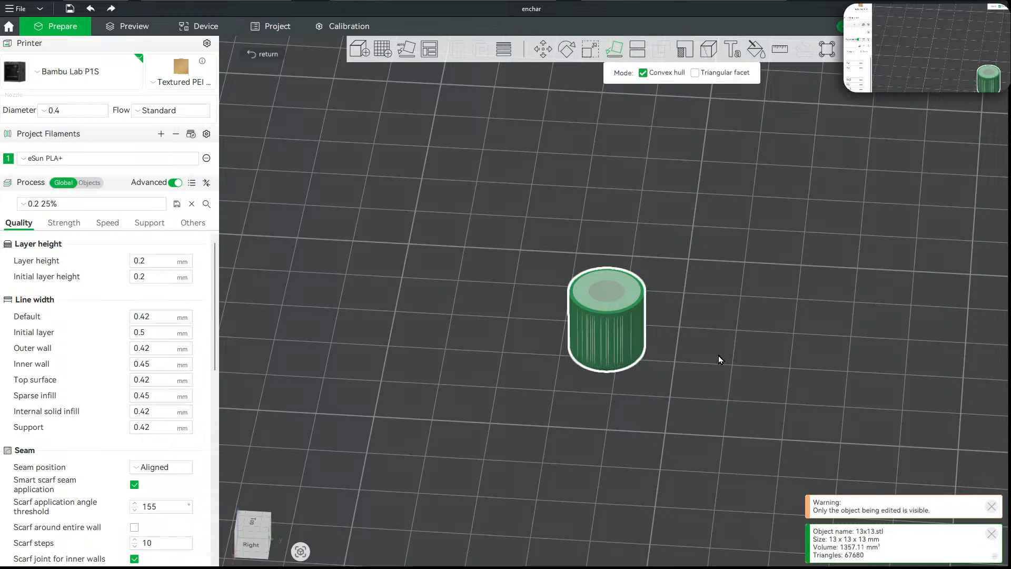
Move the 13x13 knob along Y until it stands clear of the encoder holder
{"action": "left_click", "coordinate": [626, 345]}
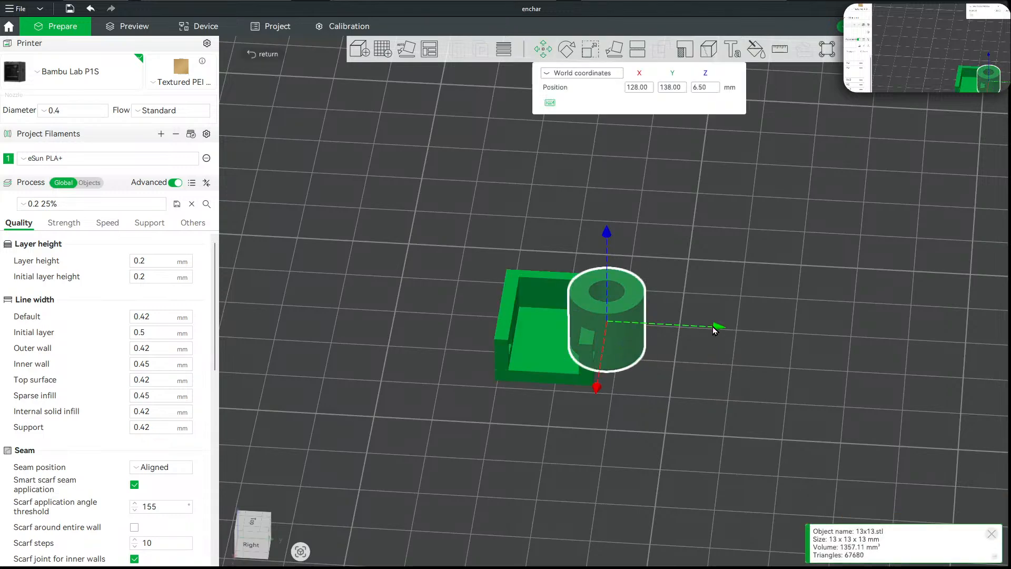
{"action": "left_click_drag", "start_coordinate": [713, 327], "coordinate": [767, 358]}
{"action": "left_click", "coordinate": [637, 276]}
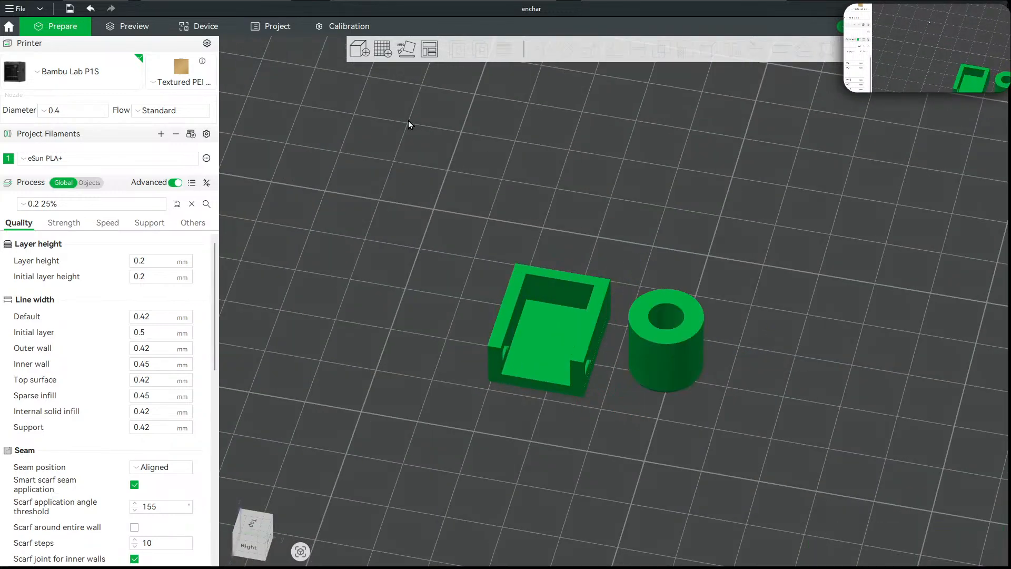
Import 17x15.stl and move the knob to about Y 110.75, on the holder's side opposite the 13x13 knob
{"action": "left_click", "coordinate": [359, 59]}
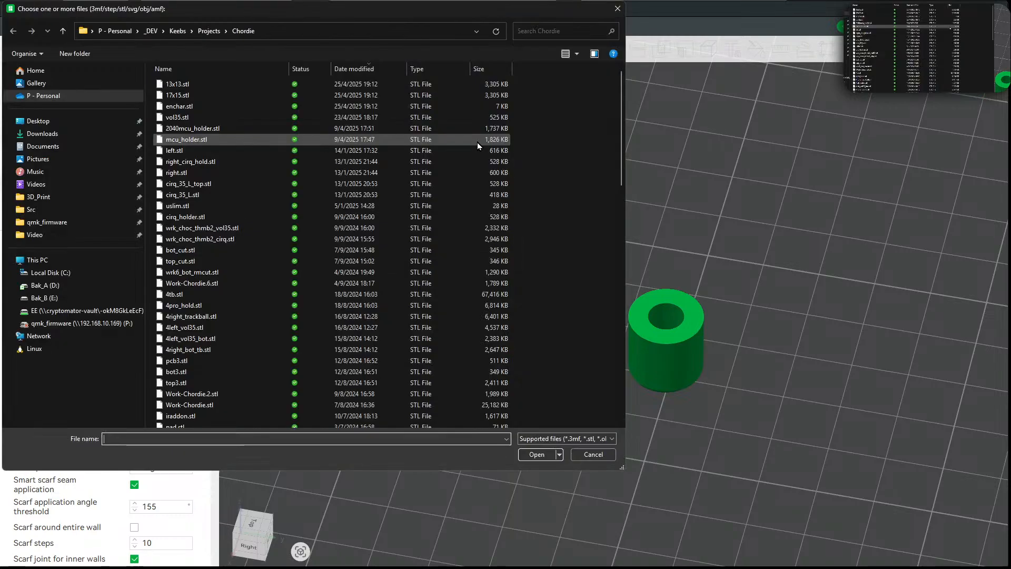
{"action": "double_click", "coordinate": [245, 96]}
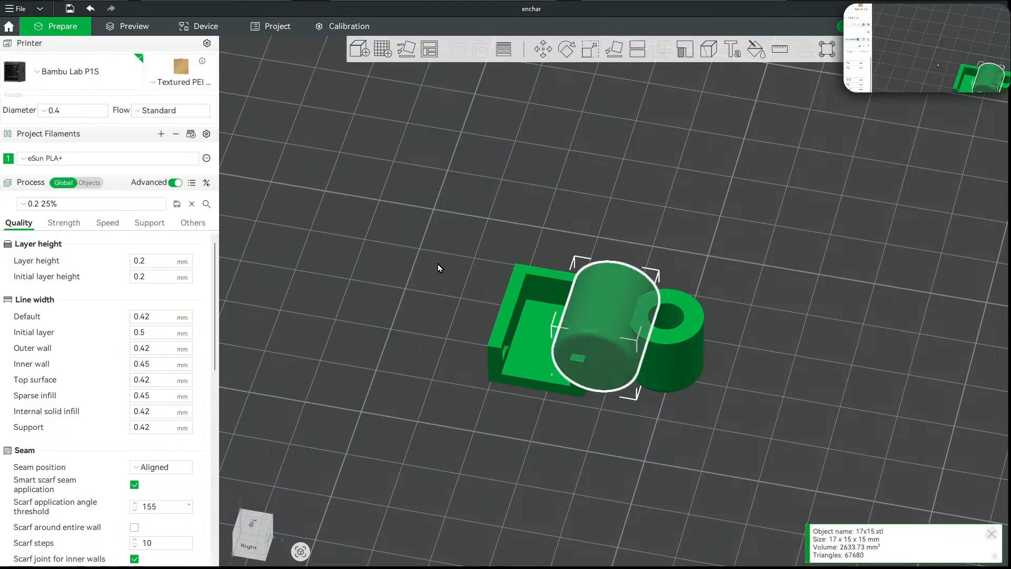
{"action": "key", "text": "m"}
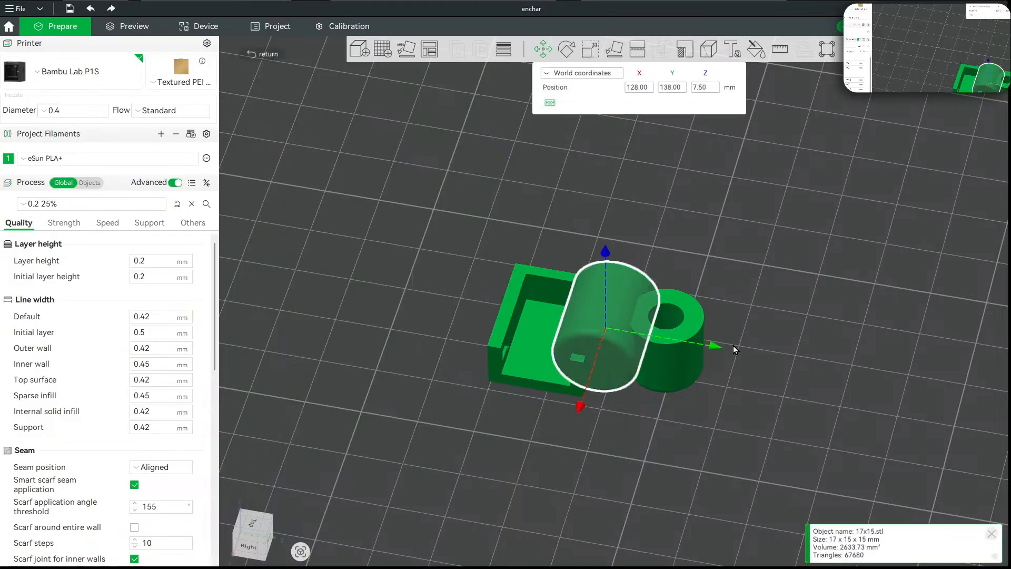
{"action": "left_click_drag", "start_coordinate": [717, 353], "coordinate": [553, 339]}
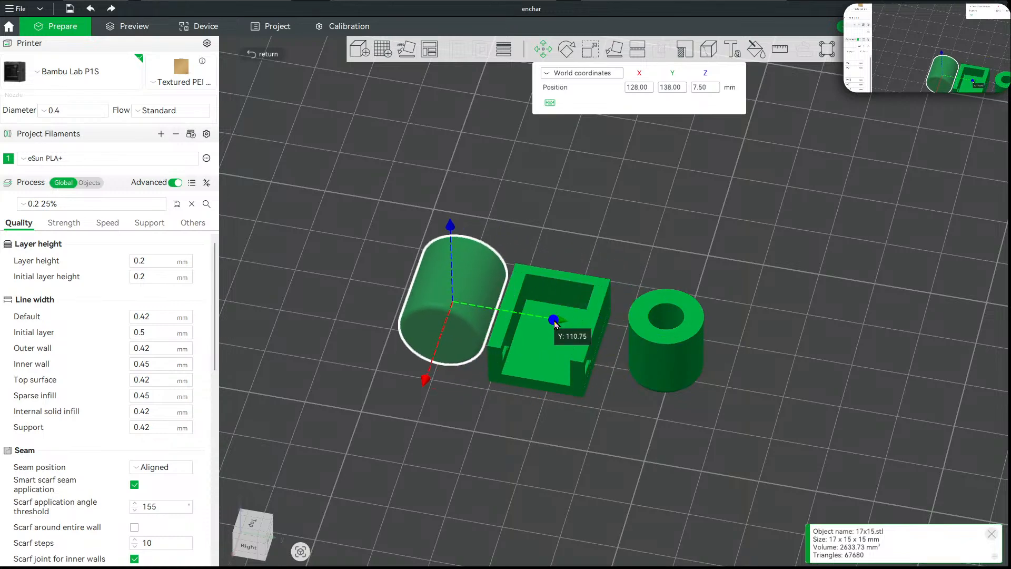
Lay the 17x15 knob on its flat top face with the bore facing up
{"action": "key", "text": "f"}
{"action": "left_click", "coordinate": [449, 339]}
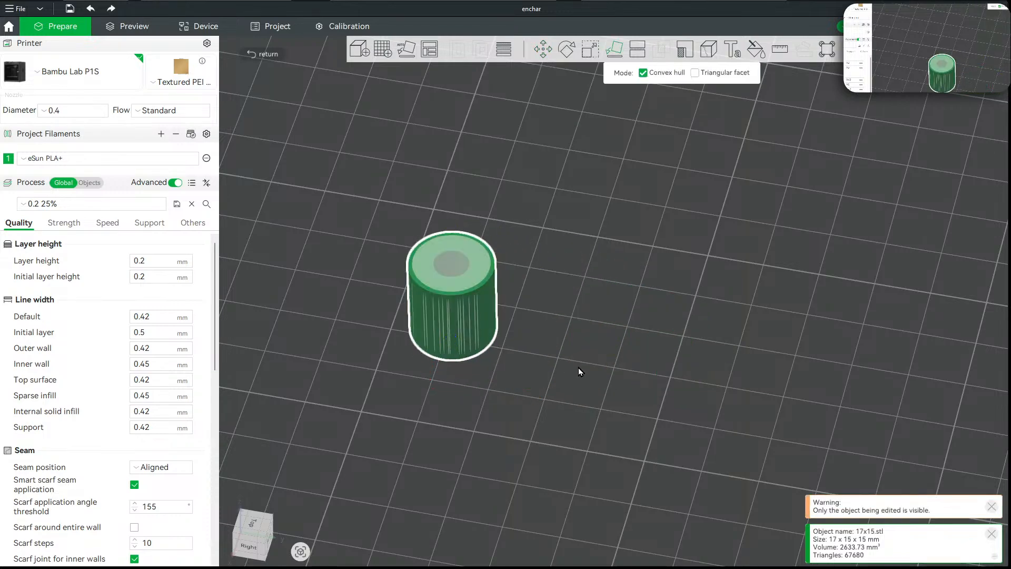
{"action": "left_click", "coordinate": [578, 367]}
Move the 17x15 knob farther along Y to widen its gap to the holder
{"action": "scroll", "coordinate": [642, 394], "scroll_direction": "down", "scroll_amount": 3}
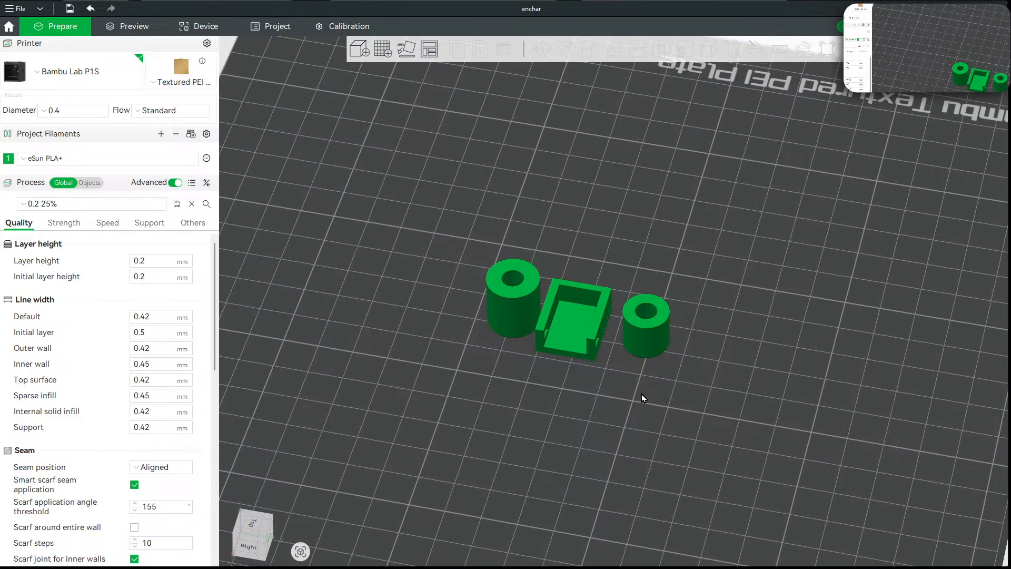
{"action": "mouse_move", "coordinate": [702, 397]}
{"action": "left_mouse_down"}
{"action": "mouse_move", "coordinate": [736, 368]}
{"action": "mouse_move", "coordinate": [708, 414]}
{"action": "left_mouse_up"}
{"action": "left_click", "coordinate": [538, 322]}
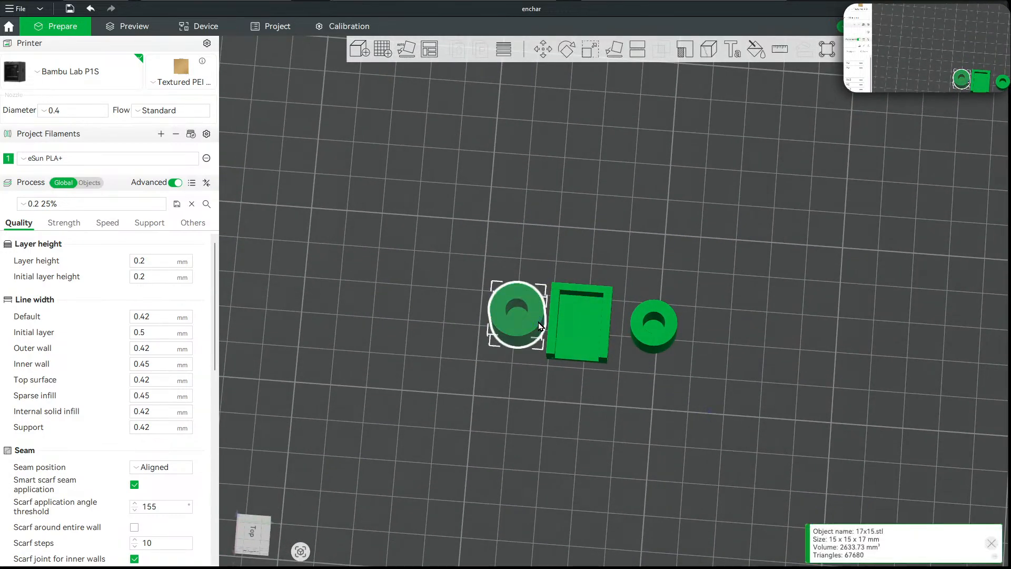
{"action": "key", "text": "m"}
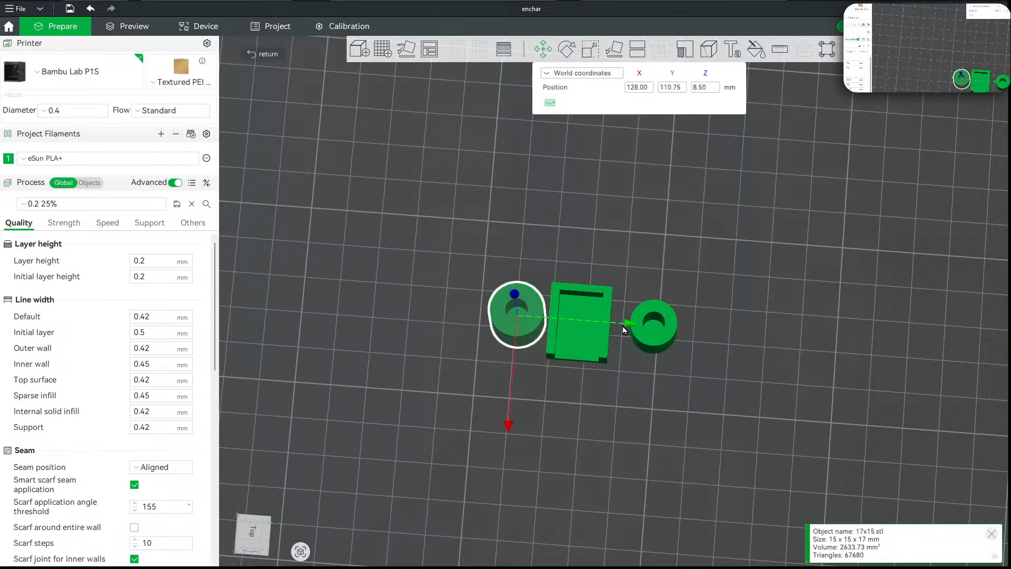
{"action": "left_click_drag", "start_coordinate": [628, 326], "coordinate": [607, 328]}
{"action": "left_click", "coordinate": [643, 264]}
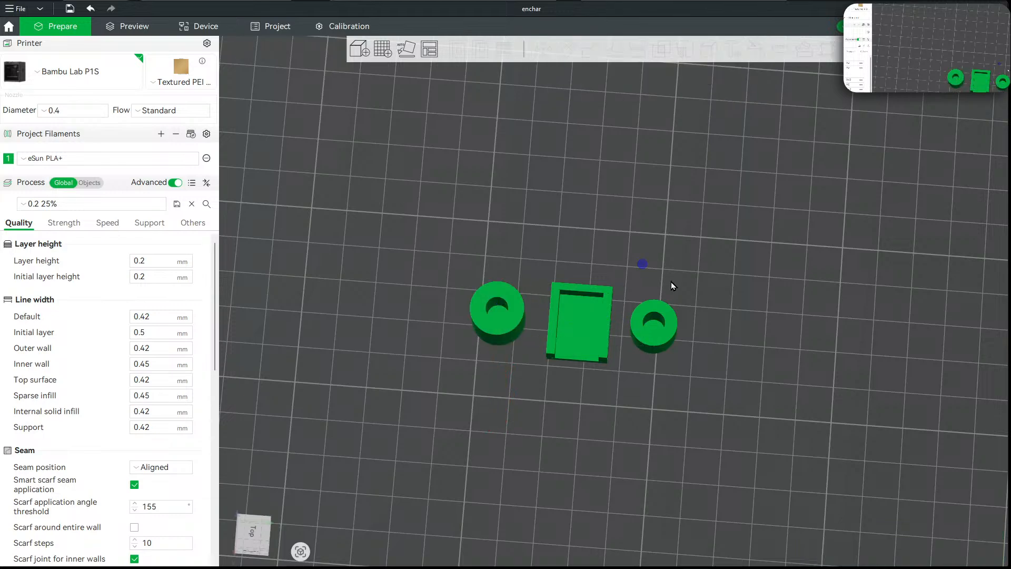
Slice the plate with the holder and both knobs and send the enchar print job to the P1S
{"action": "right_click_drag", "start_coordinate": [710, 316], "coordinate": [704, 273]}
{"action": "left_click_drag", "start_coordinate": [704, 273], "coordinate": [738, 257]}
{"action": "key", "text": "ctrl+r"}
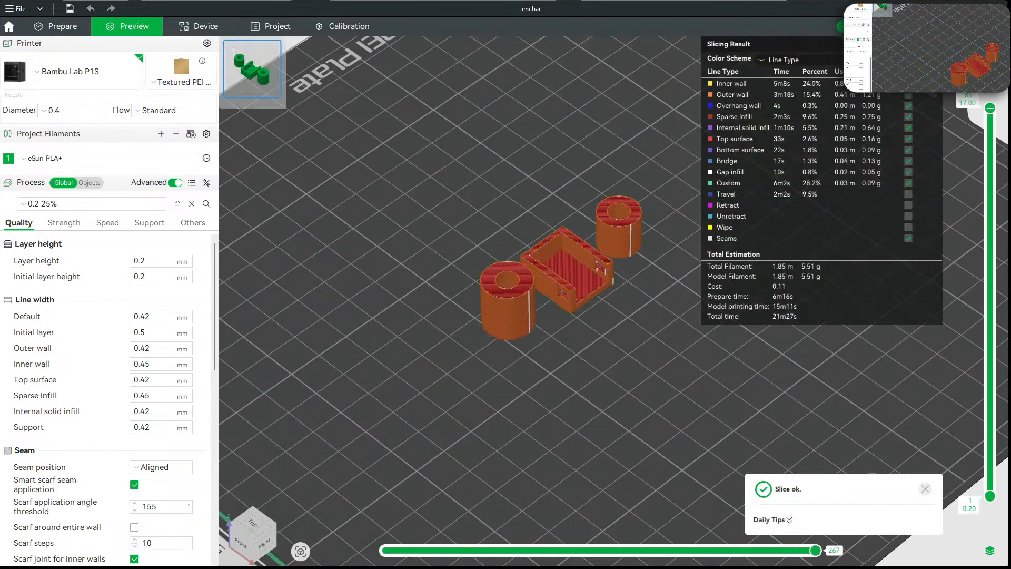
{"action": "left_click", "coordinate": [961, 26]}
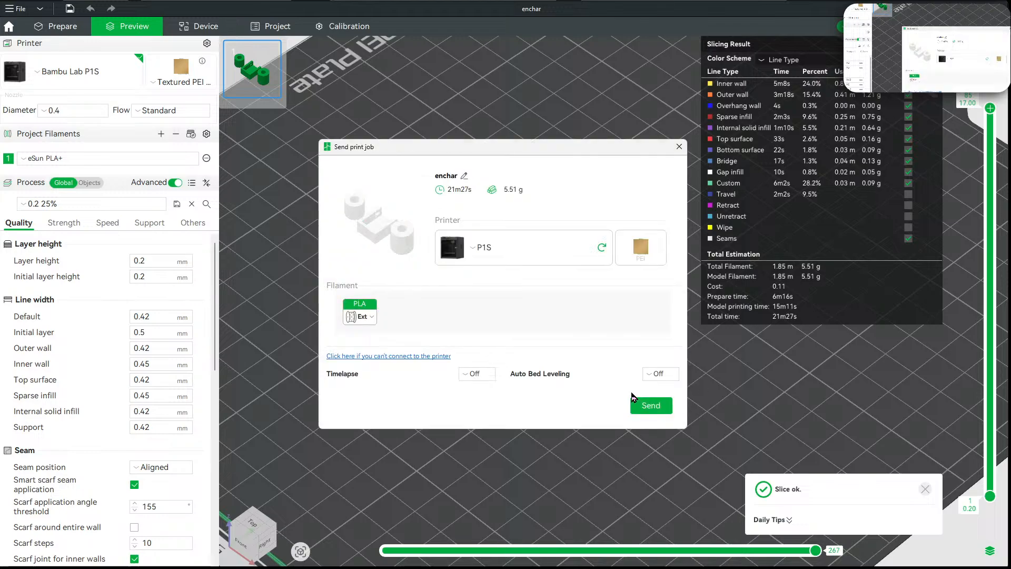
{"action": "left_click", "coordinate": [648, 405]}
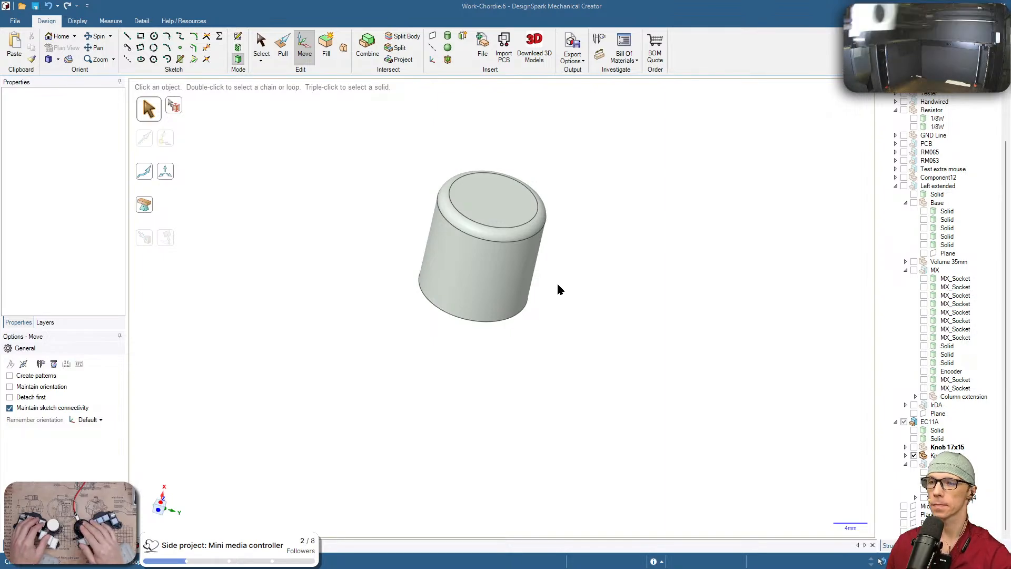
Back in DesignSpark Mechanical, show the encoder holder and encoder body with the 13x13 knob and inspect the holder's T-shaped side slots
{"action": "scroll", "coordinate": [569, 287], "scroll_direction": "down", "scroll_amount": 3}
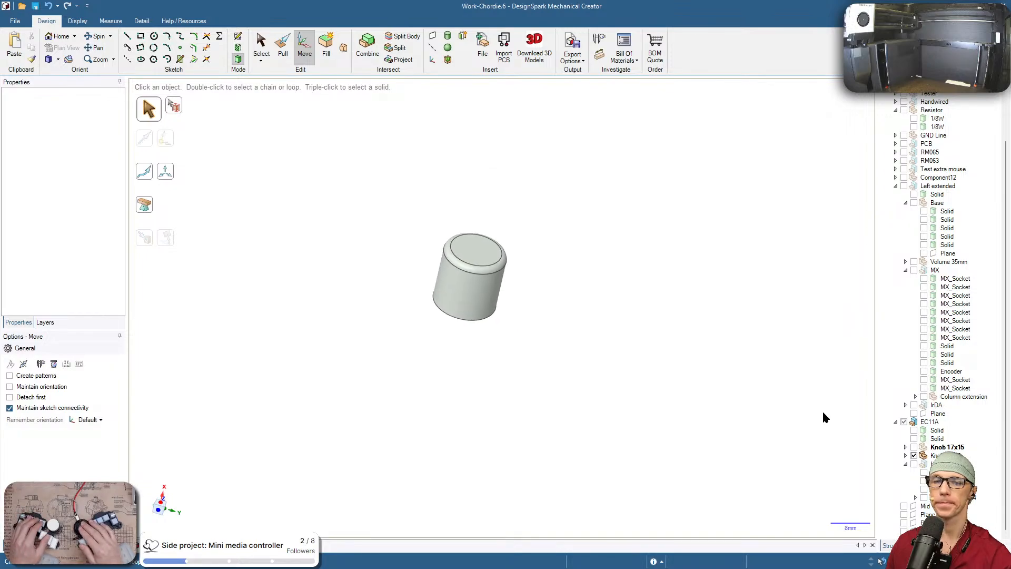
{"action": "scroll", "coordinate": [904, 465], "scroll_direction": "up", "scroll_amount": 2}
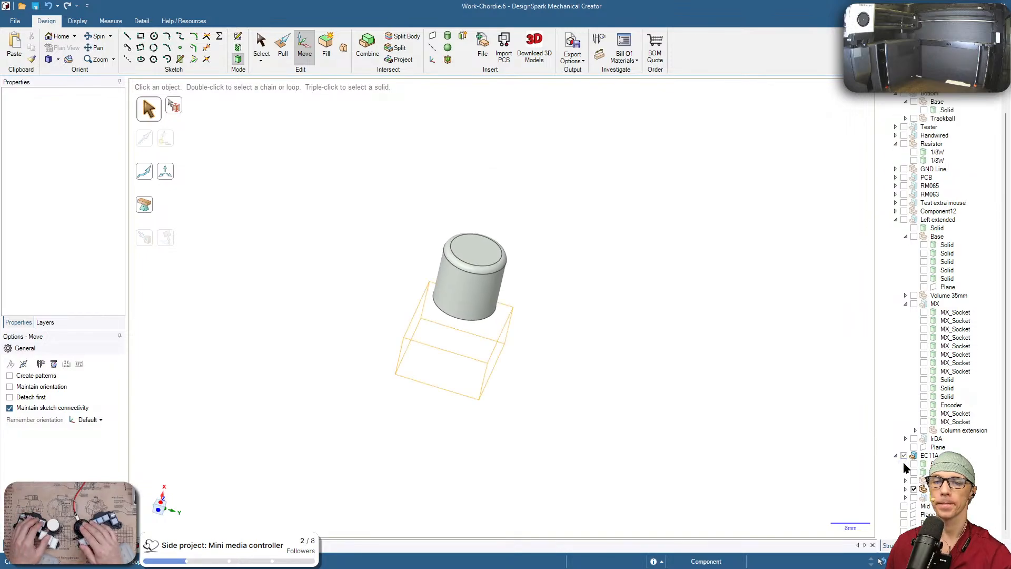
{"action": "left_click", "coordinate": [914, 497]}
{"action": "middle_click_drag", "start_coordinate": [560, 318], "coordinate": [587, 318]}
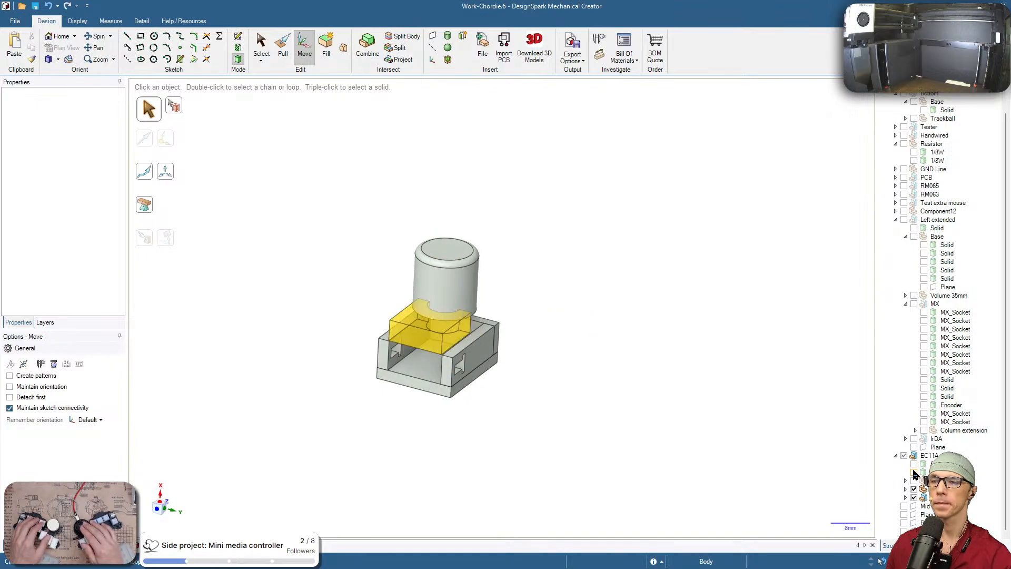
{"action": "mouse_move", "coordinate": [647, 317]}
{"action": "middle_mouse_down"}
{"action": "mouse_move", "coordinate": [673, 359]}
{"action": "mouse_move", "coordinate": [827, 391]}
{"action": "mouse_move", "coordinate": [736, 381]}
{"action": "mouse_move", "coordinate": [567, 409]}
{"action": "mouse_move", "coordinate": [585, 350]}
{"action": "mouse_move", "coordinate": [679, 388]}
{"action": "mouse_move", "coordinate": [725, 393]}
{"action": "middle_mouse_up"}
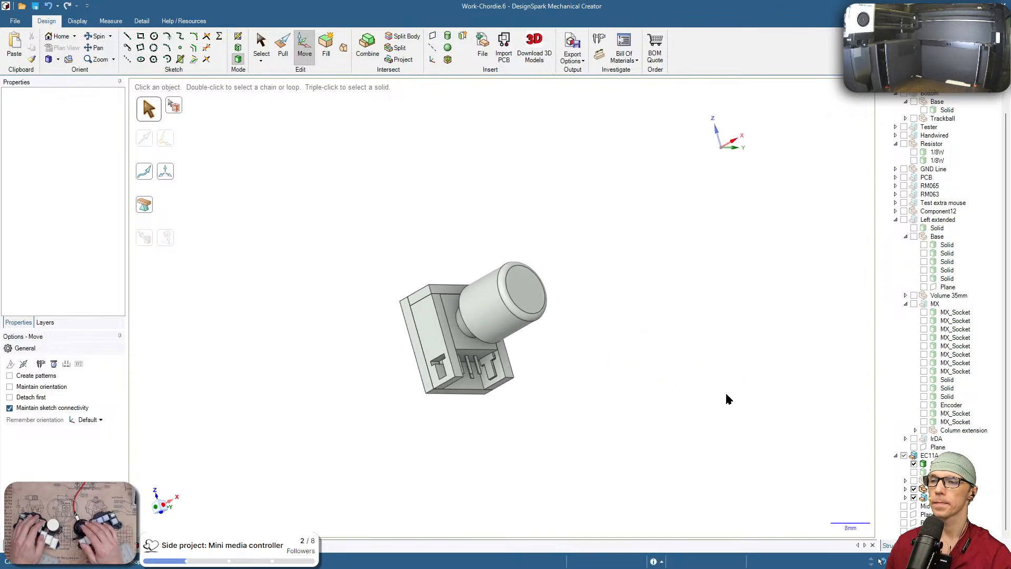
{"action": "scroll", "coordinate": [595, 333], "scroll_direction": "up", "scroll_amount": 1}
{"action": "mouse_move", "coordinate": [596, 334]}
{"action": "middle_mouse_down"}
{"action": "mouse_move", "coordinate": [610, 351]}
{"action": "mouse_move", "coordinate": [783, 332]}
{"action": "mouse_move", "coordinate": [752, 371]}
{"action": "mouse_move", "coordinate": [534, 344]}
{"action": "mouse_move", "coordinate": [614, 327]}
{"action": "mouse_move", "coordinate": [655, 379]}
{"action": "mouse_move", "coordinate": [413, 375]}
{"action": "mouse_move", "coordinate": [479, 445]}
{"action": "mouse_move", "coordinate": [436, 453]}
{"action": "mouse_move", "coordinate": [625, 349]}
{"action": "mouse_move", "coordinate": [621, 368]}
{"action": "mouse_move", "coordinate": [801, 377]}
{"action": "mouse_move", "coordinate": [709, 397]}
{"action": "mouse_move", "coordinate": [725, 398]}
{"action": "middle_mouse_up"}
{"action": "scroll", "coordinate": [615, 328], "scroll_direction": "down", "scroll_amount": 1}
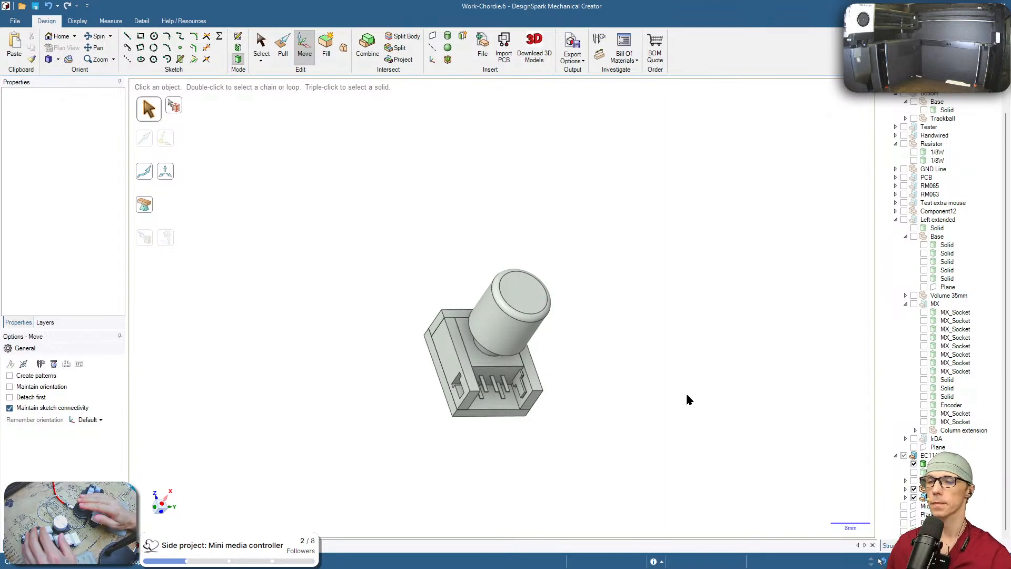
{"action": "scroll", "coordinate": [572, 408], "scroll_direction": "up", "scroll_amount": 5}
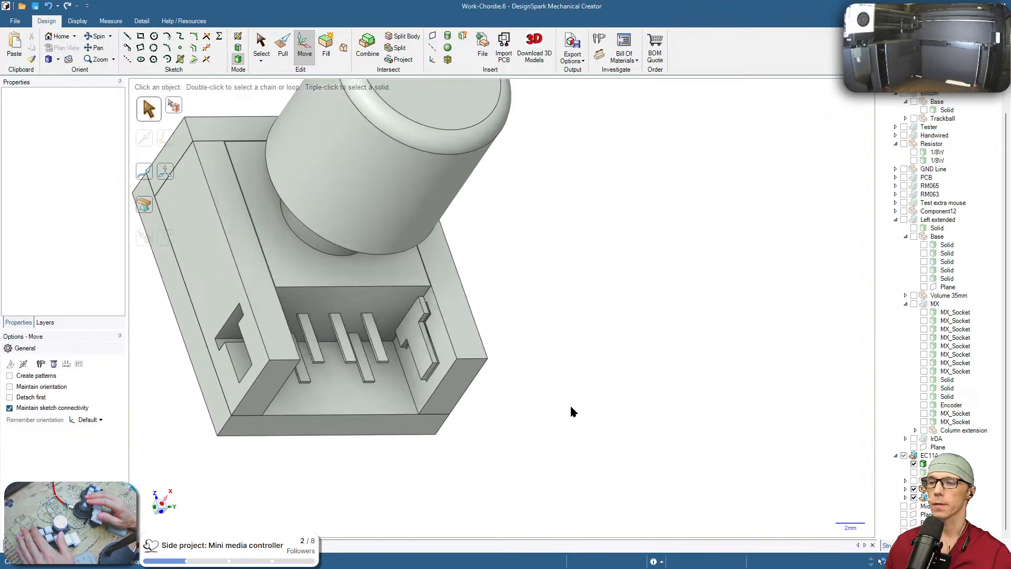
{"action": "scroll", "coordinate": [553, 323], "scroll_direction": "up", "scroll_amount": 1}
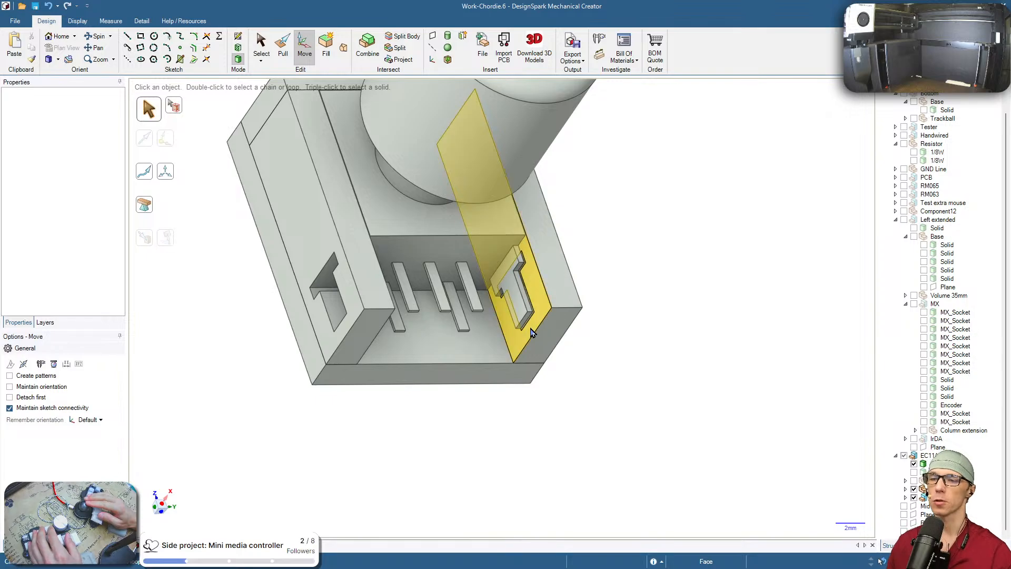
{"action": "middle_click_drag", "start_coordinate": [620, 376], "coordinate": [677, 385]}
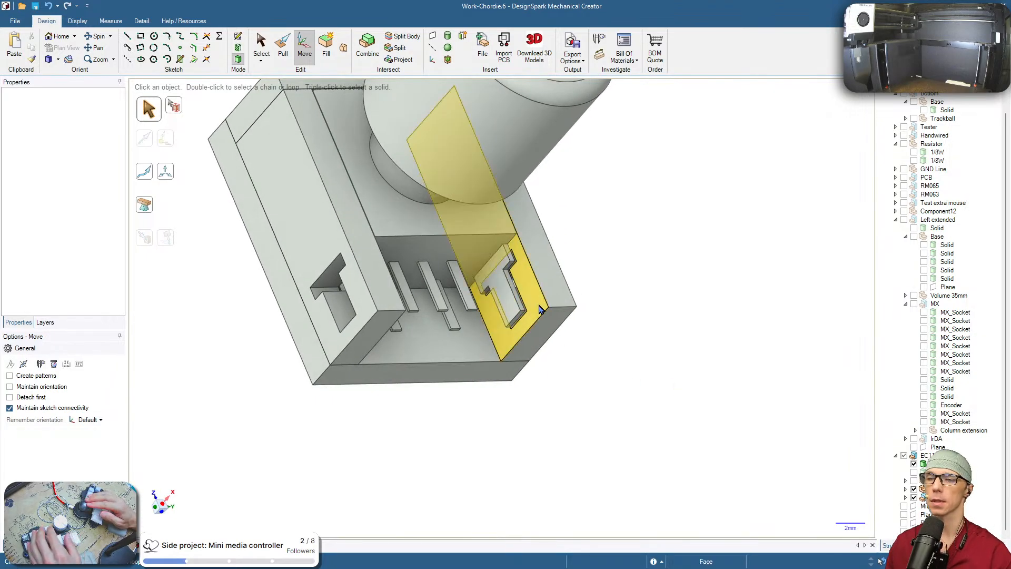
Sketch a rectangle of about 2.2 by 1.15 mm on the holder's inner side face, from the T-slot stem's end to the wall's open edge
{"action": "left_click", "coordinate": [936, 498]}
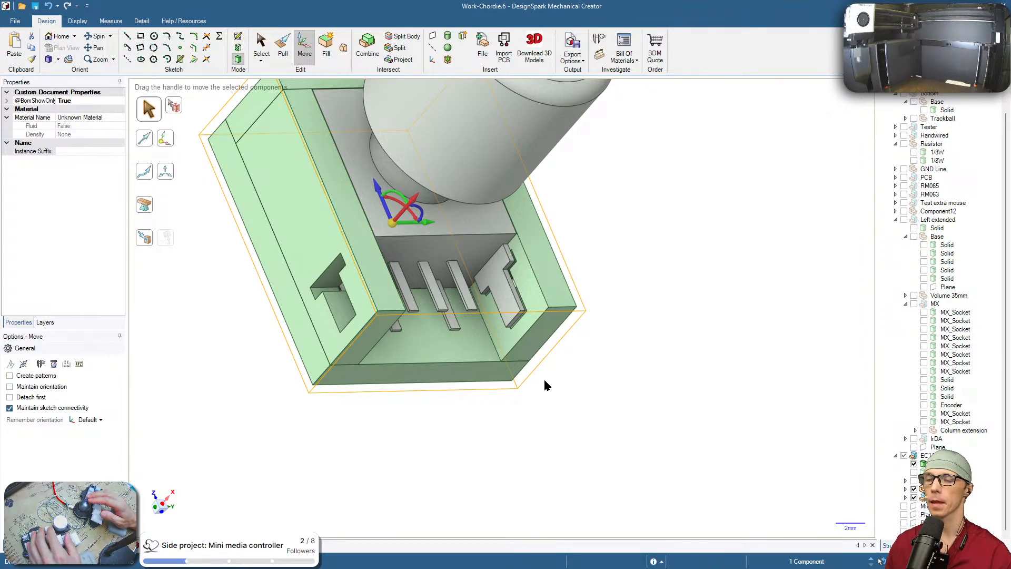
{"action": "key", "text": "s"}
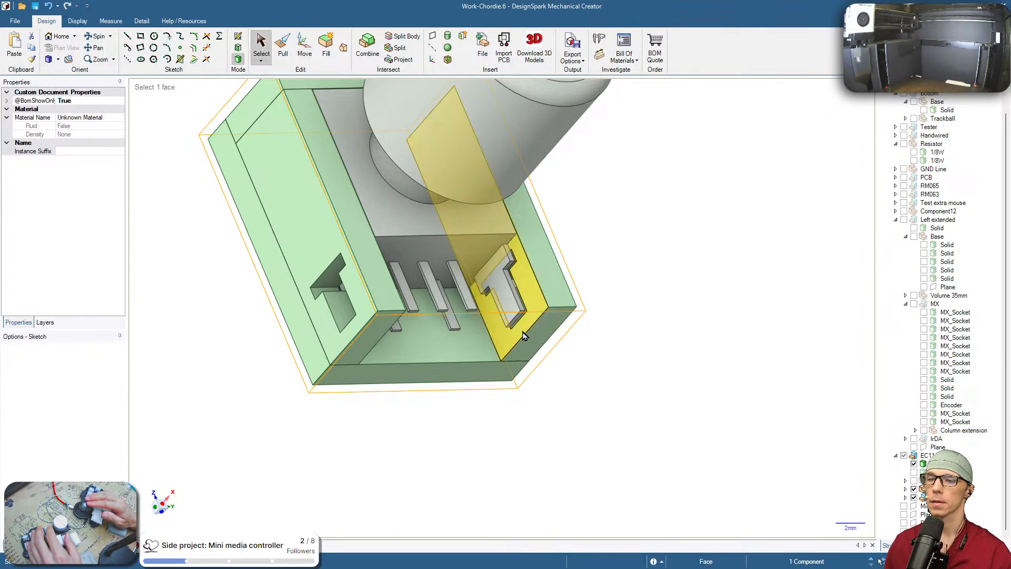
{"action": "key", "text": "r"}
{"action": "key", "text": "v"}
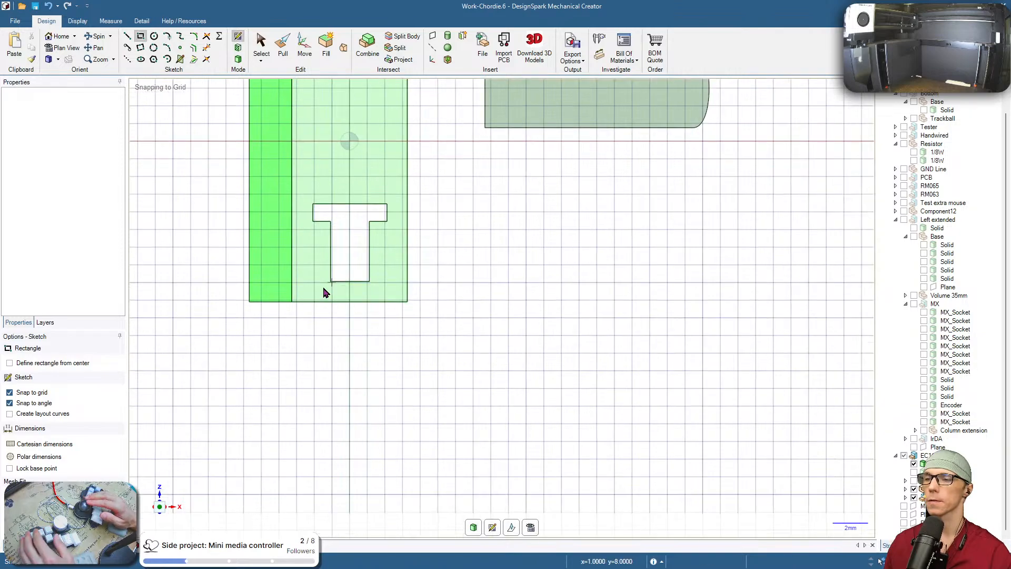
{"action": "scroll", "coordinate": [324, 292], "scroll_direction": "up", "scroll_amount": 3}
{"action": "left_click", "coordinate": [342, 273]}
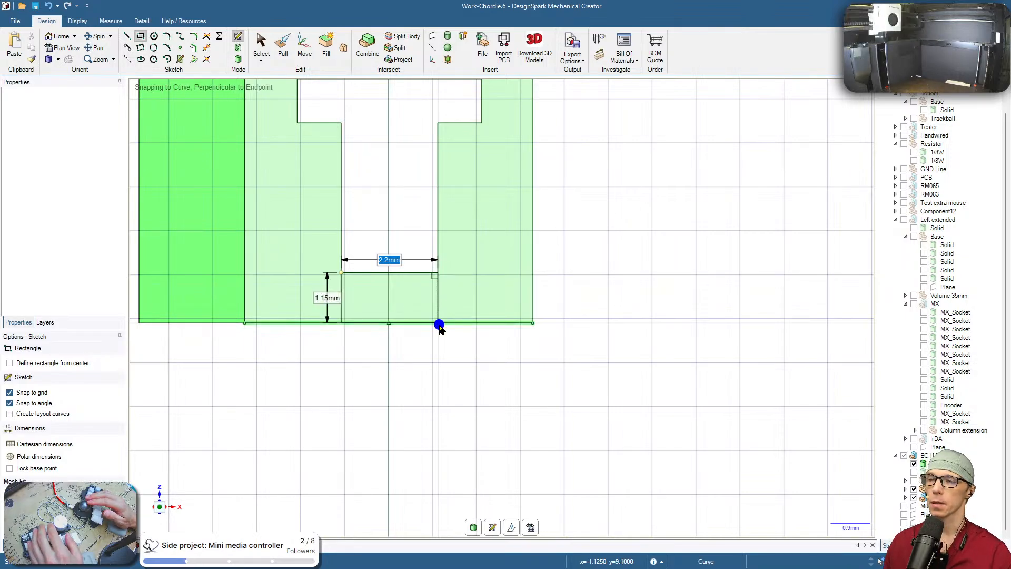
{"action": "left_click", "coordinate": [440, 325]}
{"action": "key", "text": "p"}
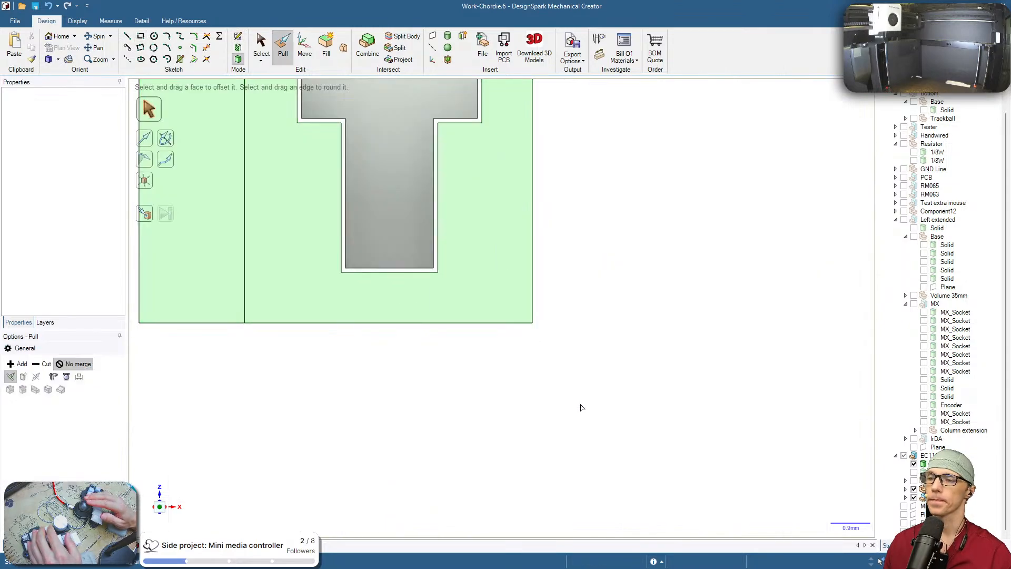
Pull the sketched rectangle into a raised block, up to the face of the encoder's T-shaped tab
{"action": "mouse_move", "coordinate": [636, 401]}
{"action": "middle_mouse_down"}
{"action": "mouse_move", "coordinate": [469, 391]}
{"action": "mouse_move", "coordinate": [613, 395]}
{"action": "mouse_move", "coordinate": [602, 376]}
{"action": "middle_mouse_up"}
{"action": "left_click", "coordinate": [595, 337]}
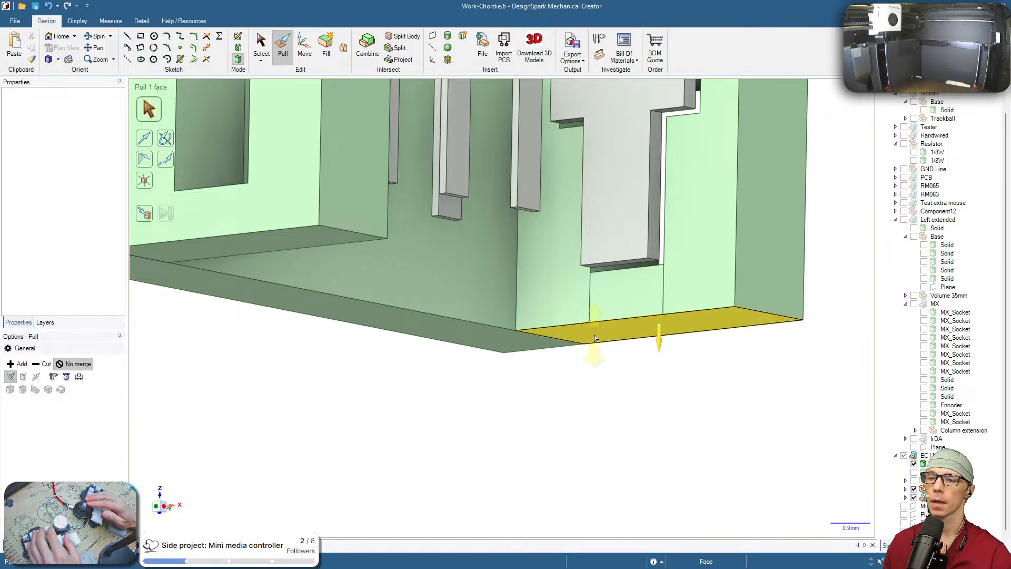
{"action": "left_click", "coordinate": [623, 306]}
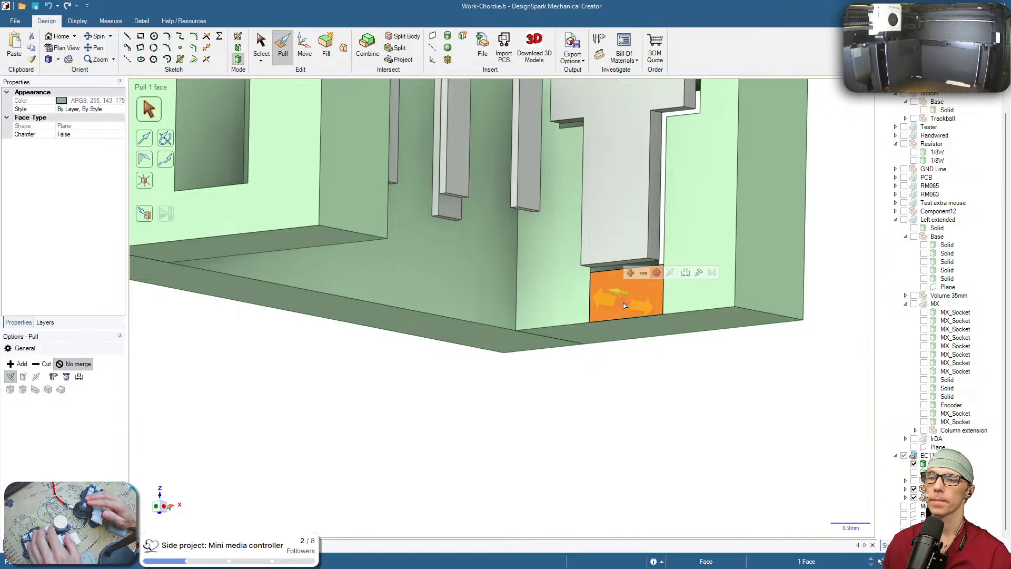
{"action": "left_click", "coordinate": [623, 233]}
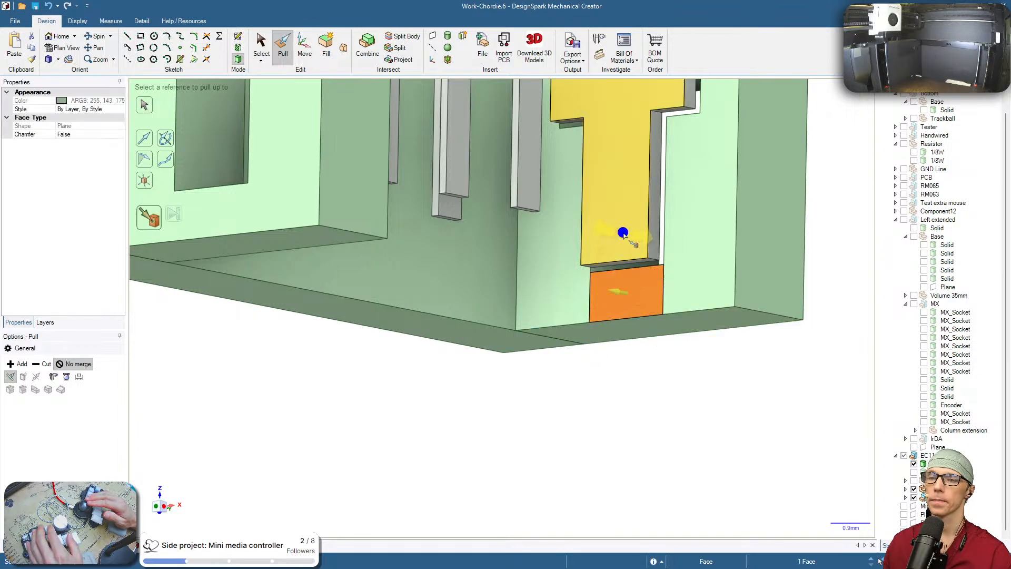
{"action": "left_click", "coordinate": [670, 389]}
{"action": "middle_click_drag", "start_coordinate": [671, 389], "coordinate": [519, 406]}
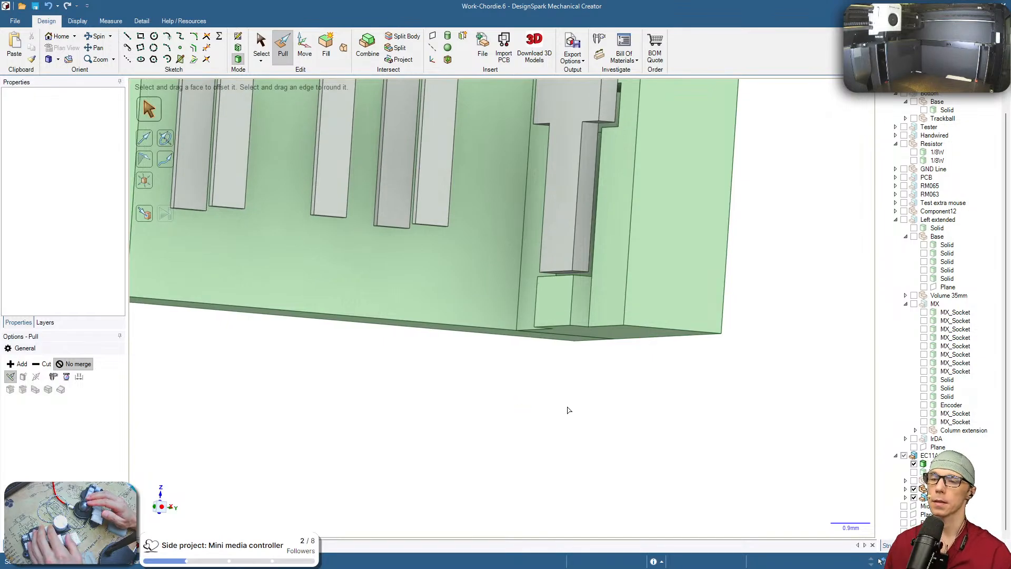
Try a 1.2 mm round on the raised block's 2.2 mm end edge, then undo it
{"action": "left_click", "coordinate": [579, 229]}
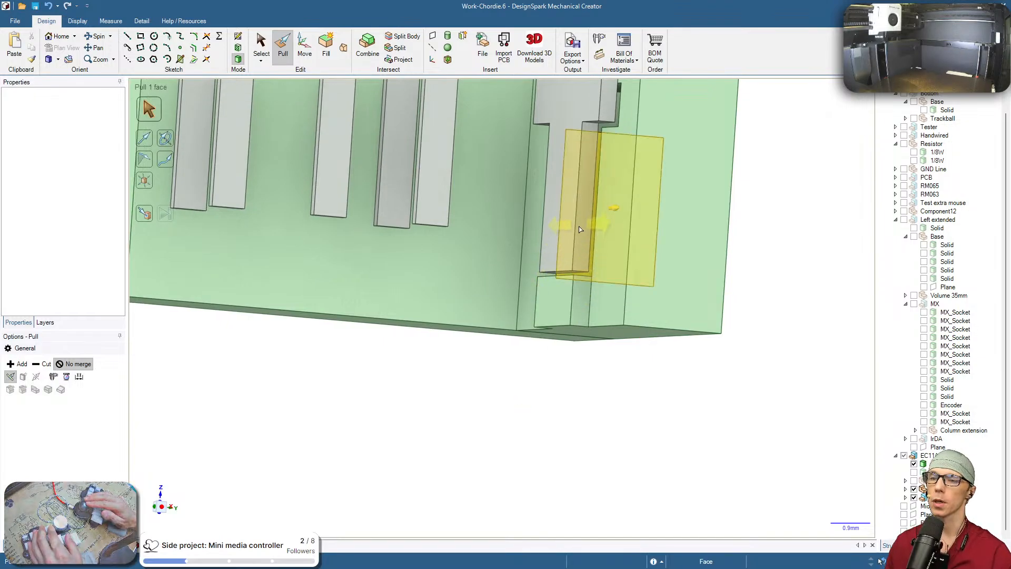
{"action": "left_click", "coordinate": [573, 276]}
{"action": "left_click", "coordinate": [574, 273]}
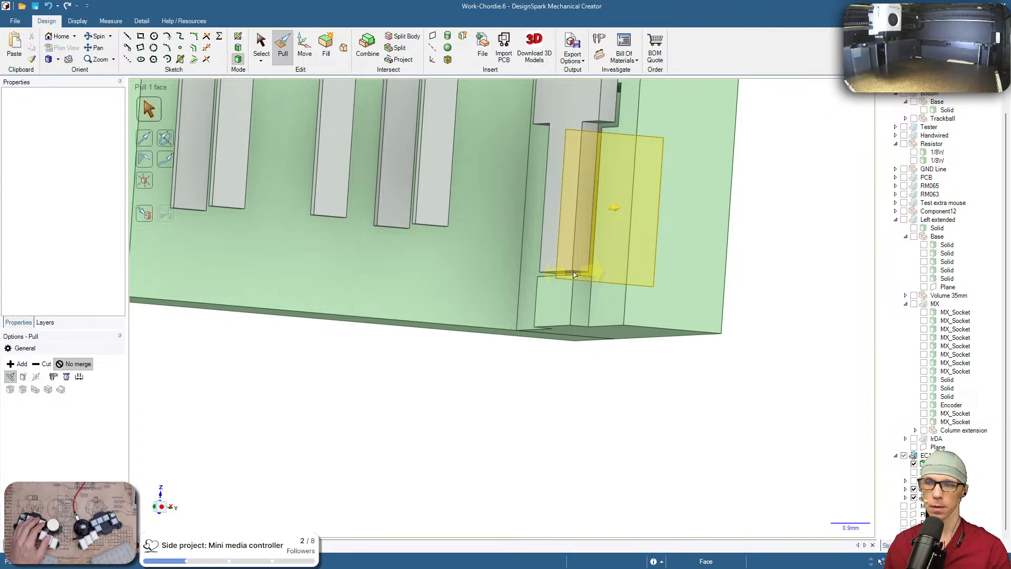
{"action": "key", "text": "Escape"}
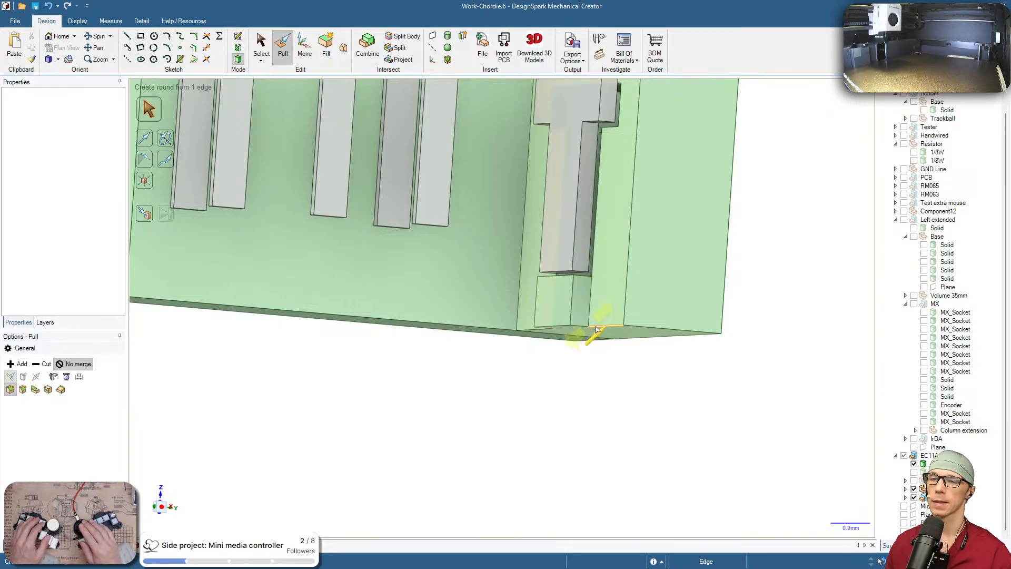
{"action": "left_click", "coordinate": [556, 327]}
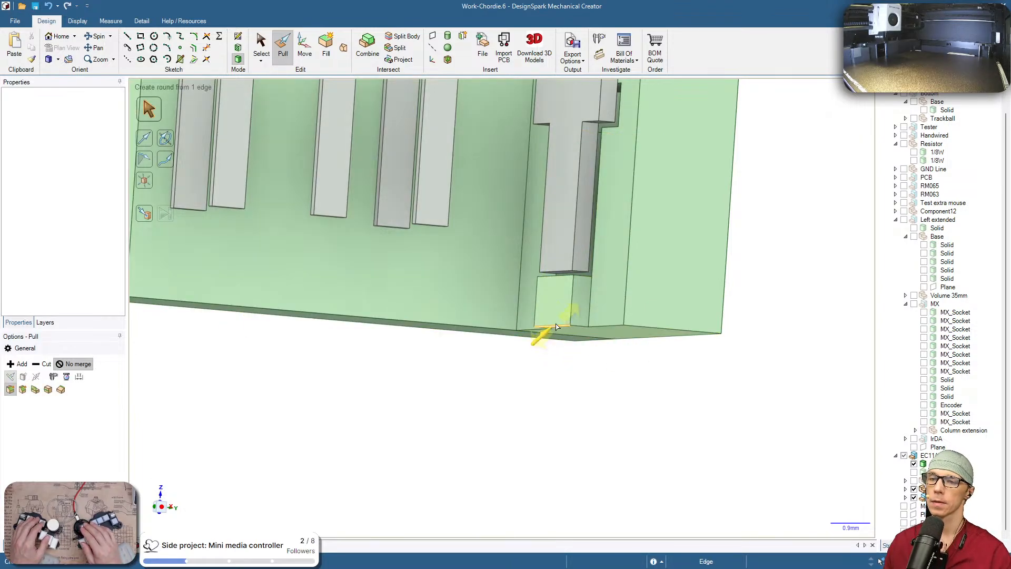
{"action": "middle_click_drag", "start_coordinate": [542, 334], "coordinate": [506, 320]}
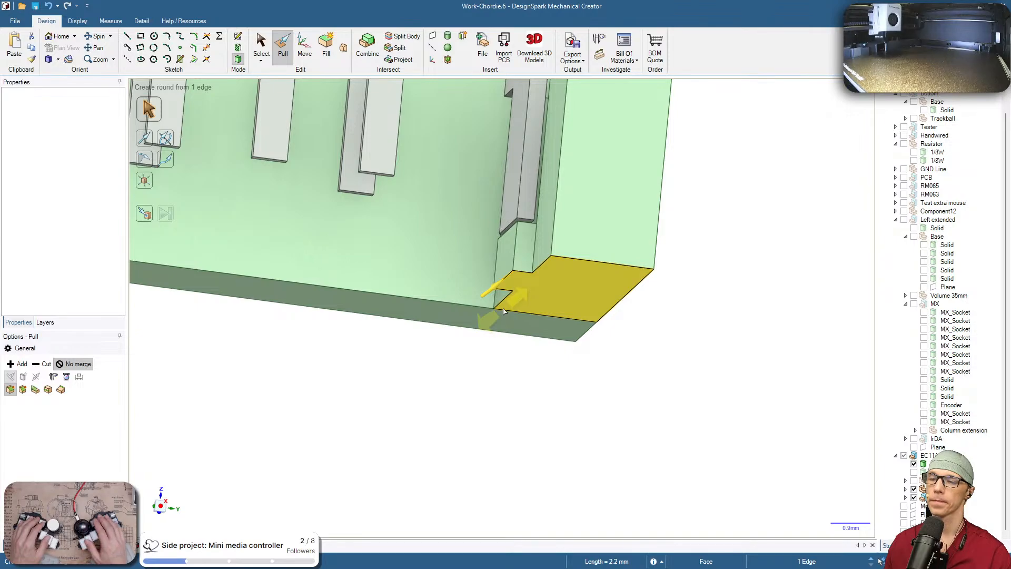
{"action": "type", "text": "1.2"}
{"action": "key", "text": "Return"}
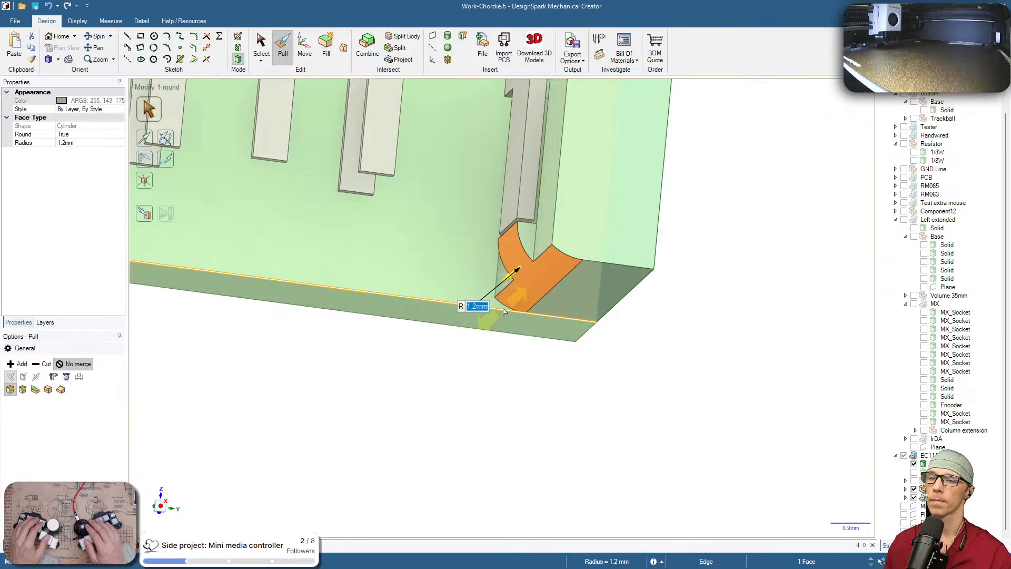
{"action": "left_click", "coordinate": [633, 402]}
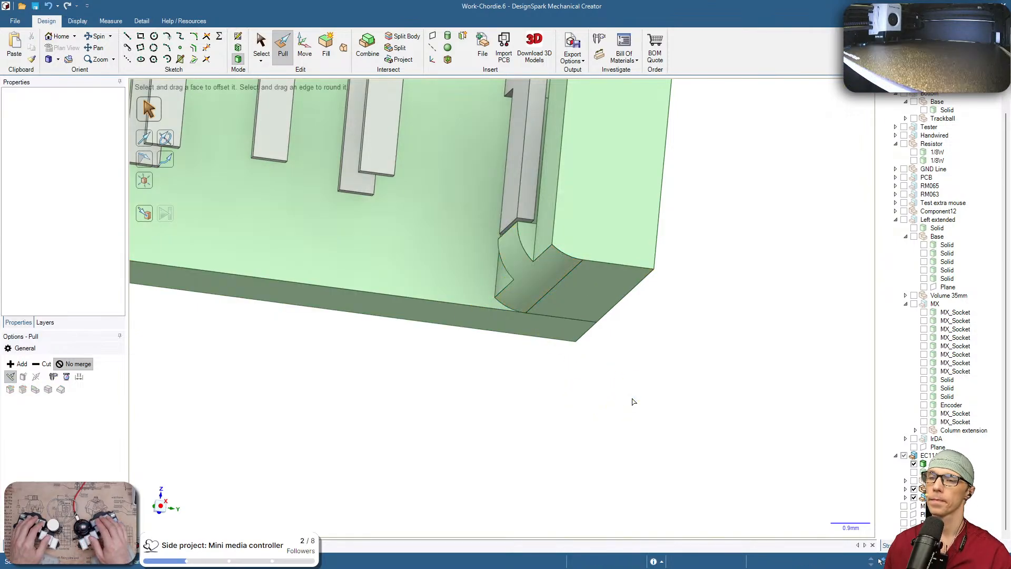
{"action": "key", "text": "ctrl+z"}
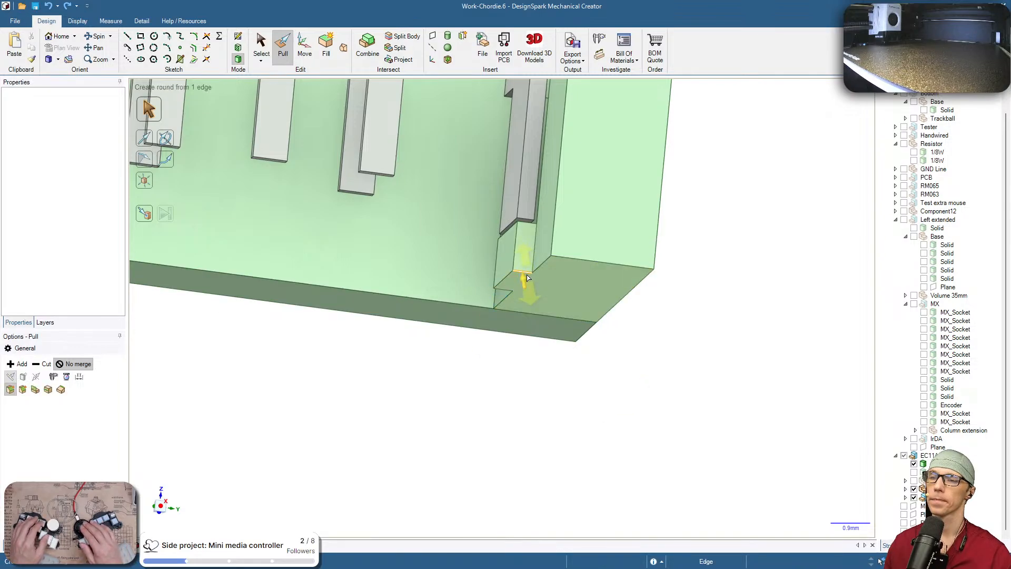
Measure how far the block projects from the wall by checking its short end edge
{"action": "key", "text": "s"}
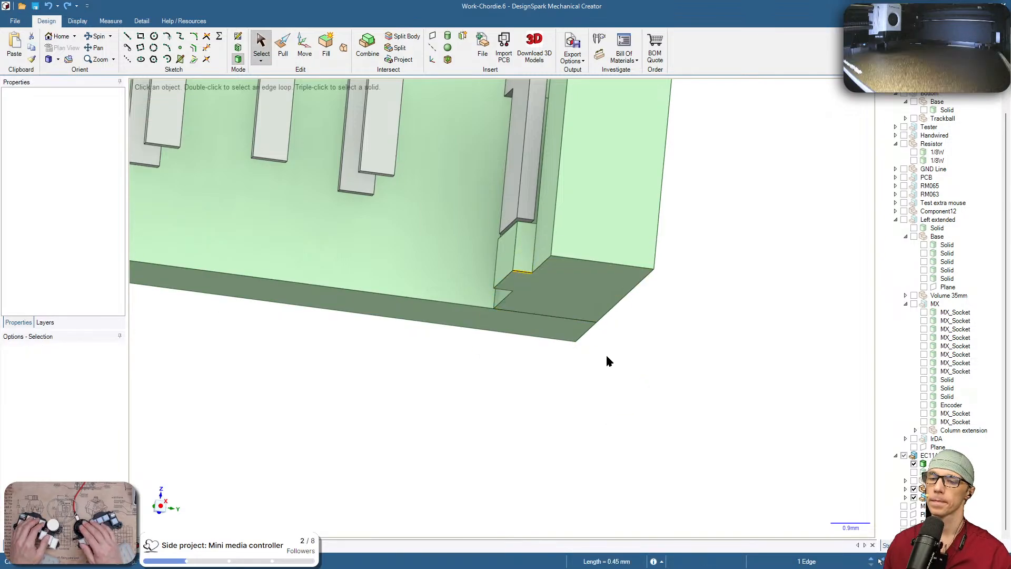
{"action": "left_click", "coordinate": [647, 373]}
{"action": "left_click", "coordinate": [533, 329]}
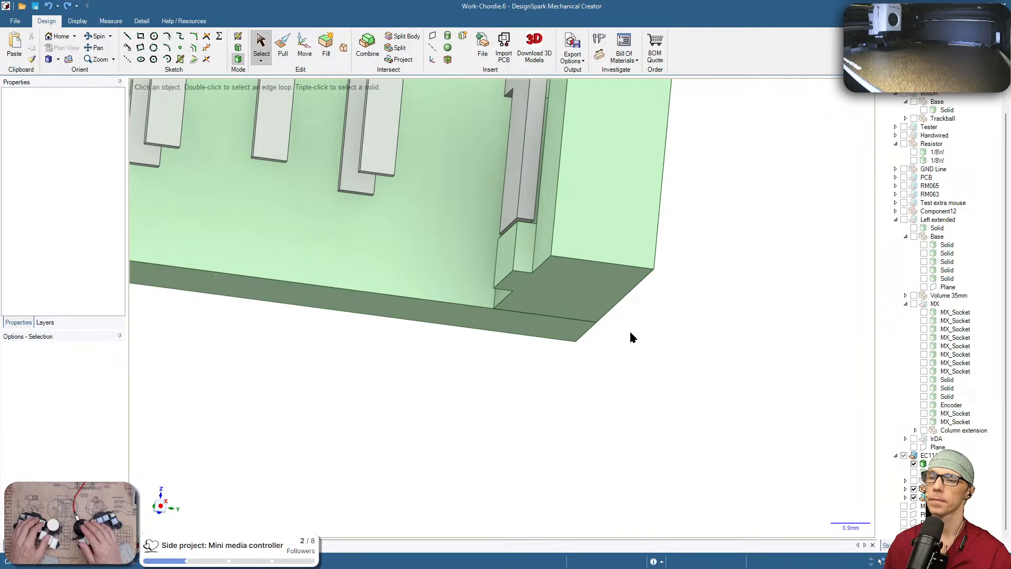
Sketch a rectangle of about 2.2 by 1.15 mm on the opposite wall's inner face, from the T-slot stem's end to the open edge
{"action": "scroll", "coordinate": [630, 330], "scroll_direction": "down", "scroll_amount": 4}
{"action": "middle_click_drag", "start_coordinate": [662, 378], "coordinate": [418, 359]}
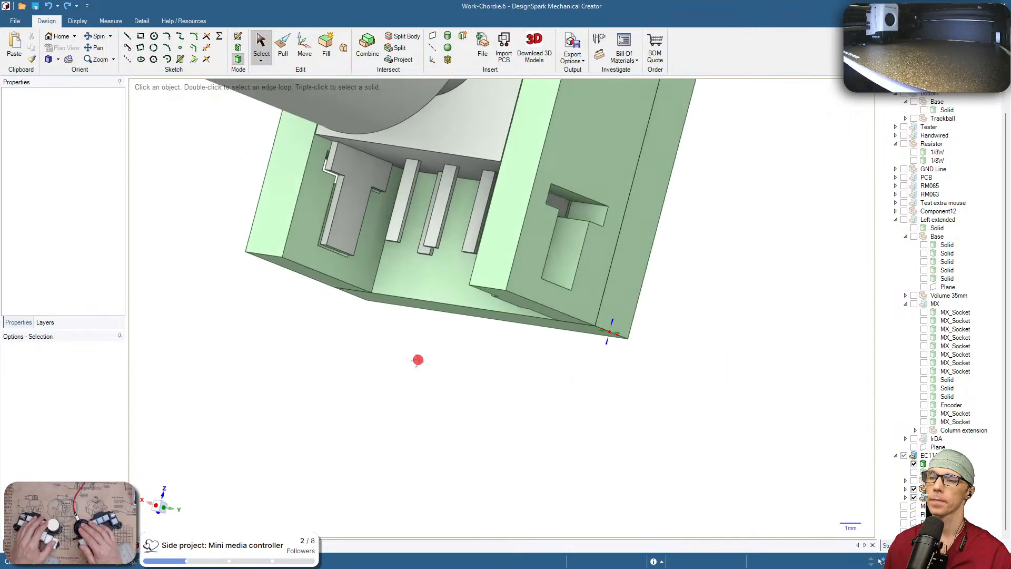
{"action": "key", "text": "r"}
{"action": "left_click", "coordinate": [331, 258]}
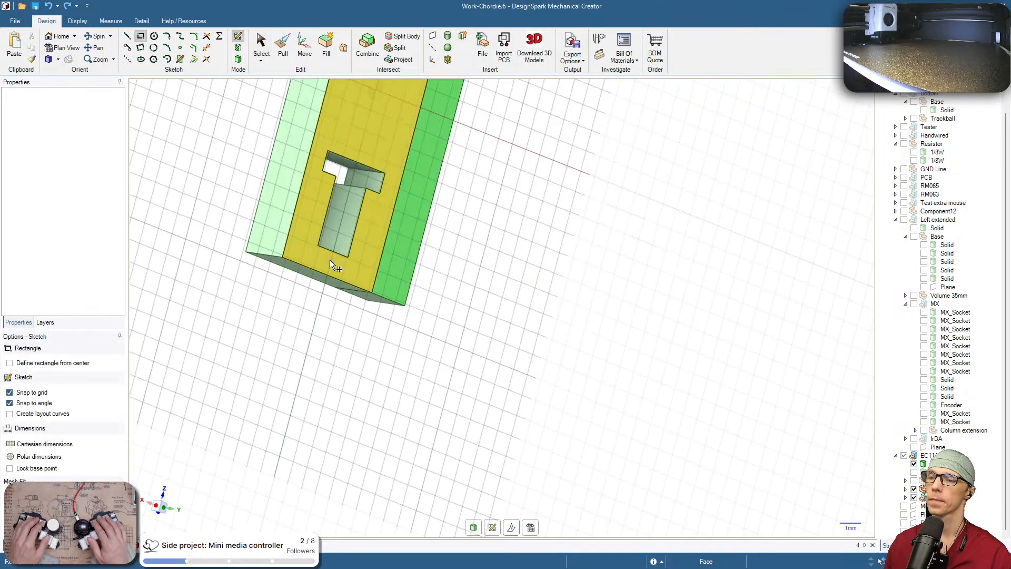
{"action": "scroll", "coordinate": [530, 253], "scroll_direction": "up", "scroll_amount": 5}
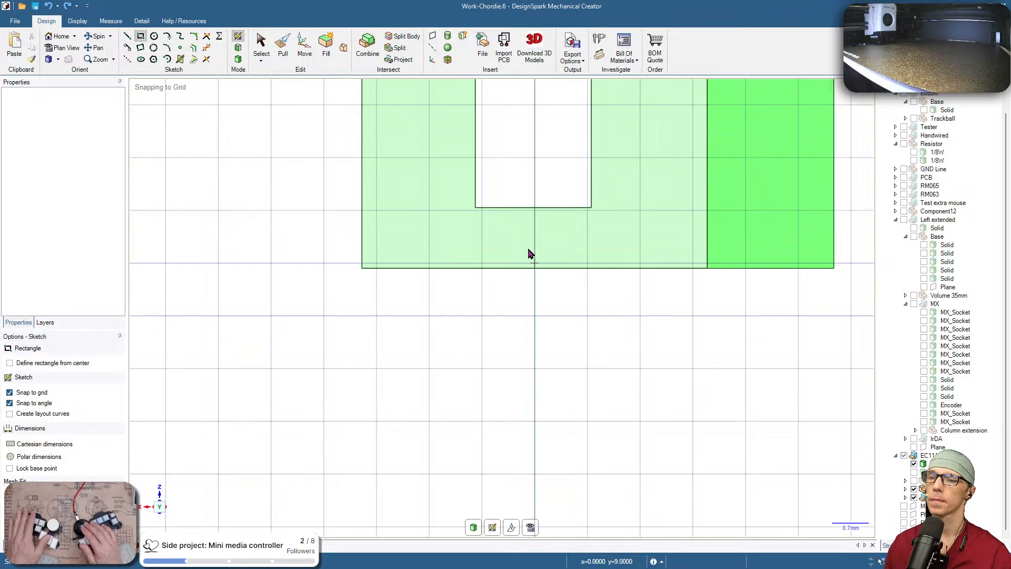
{"action": "left_click", "coordinate": [476, 208]}
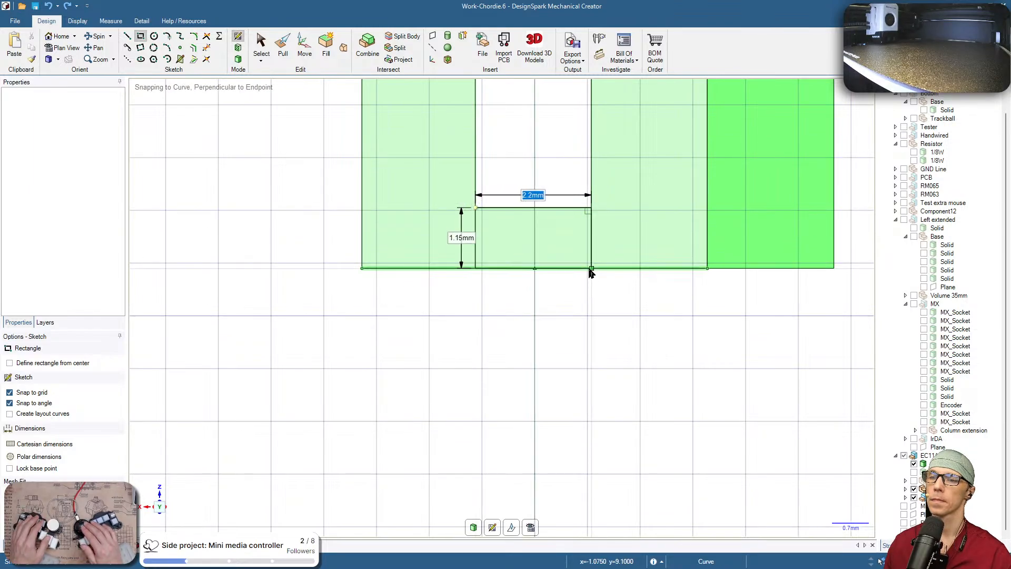
{"action": "left_click", "coordinate": [591, 270]}
Pull the opposite wall's rectangle into a raised block, up to the encoder tab's face
{"action": "key", "text": "p"}
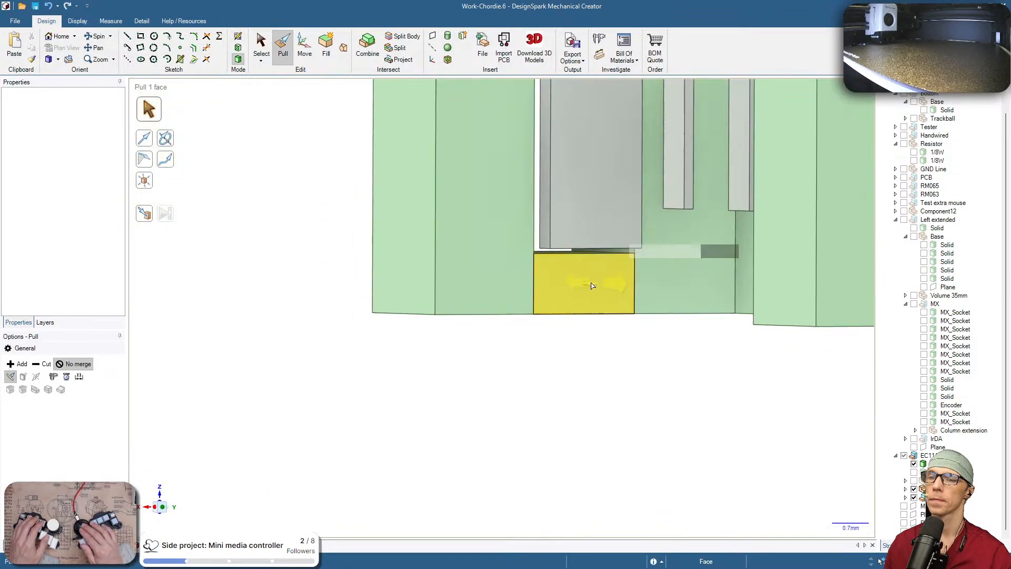
{"action": "left_click", "coordinate": [591, 285]}
{"action": "key", "text": "u"}
{"action": "left_click", "coordinate": [582, 226]}
{"action": "left_click", "coordinate": [598, 384]}
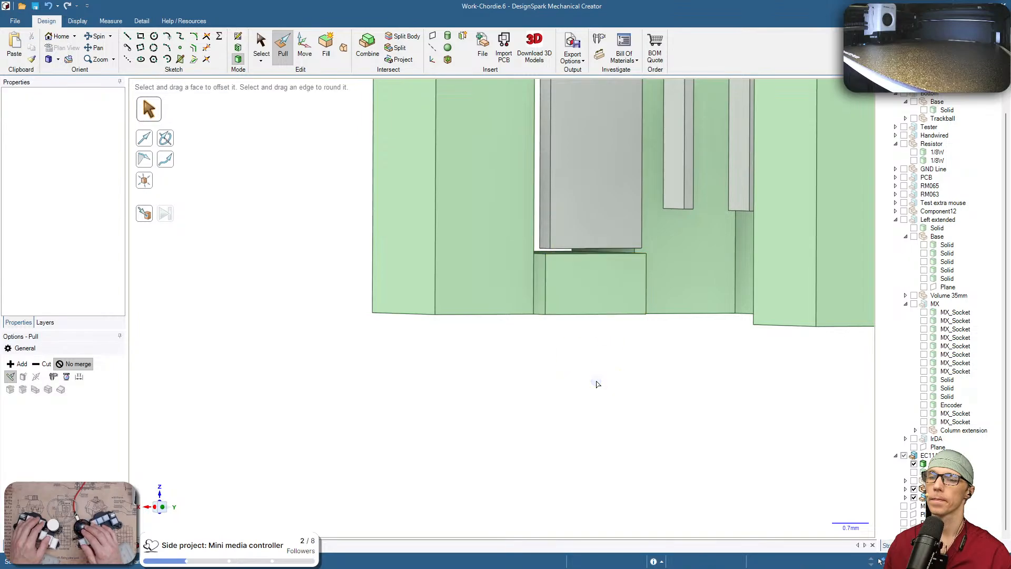
Extend this wall's open-end face outward by 0.05 mm and measure the block's vertical edge
{"action": "middle_click_drag", "start_coordinate": [626, 433], "coordinate": [610, 350]}
{"action": "left_click", "coordinate": [599, 342]}
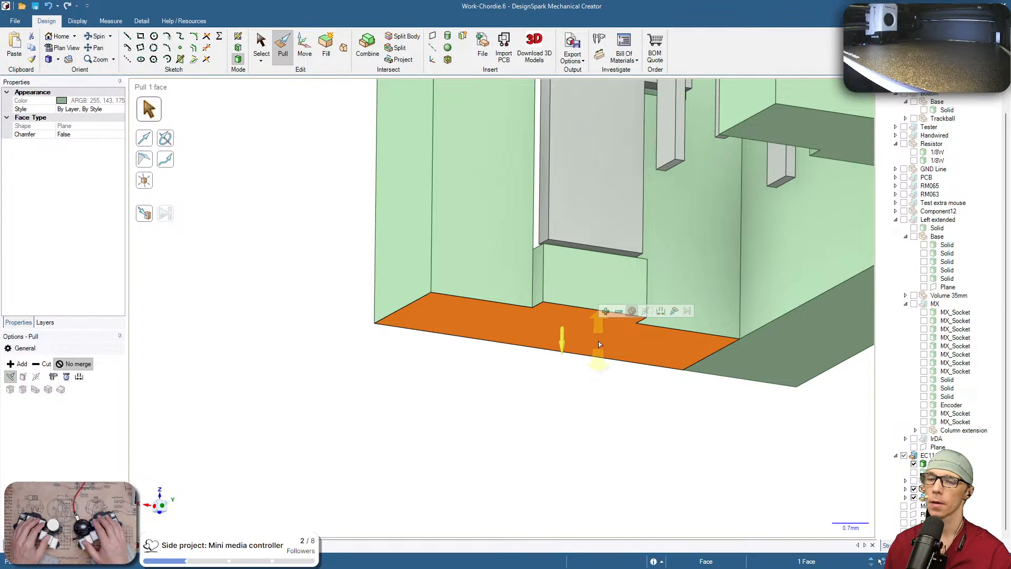
{"action": "type", "text": "0.0"}
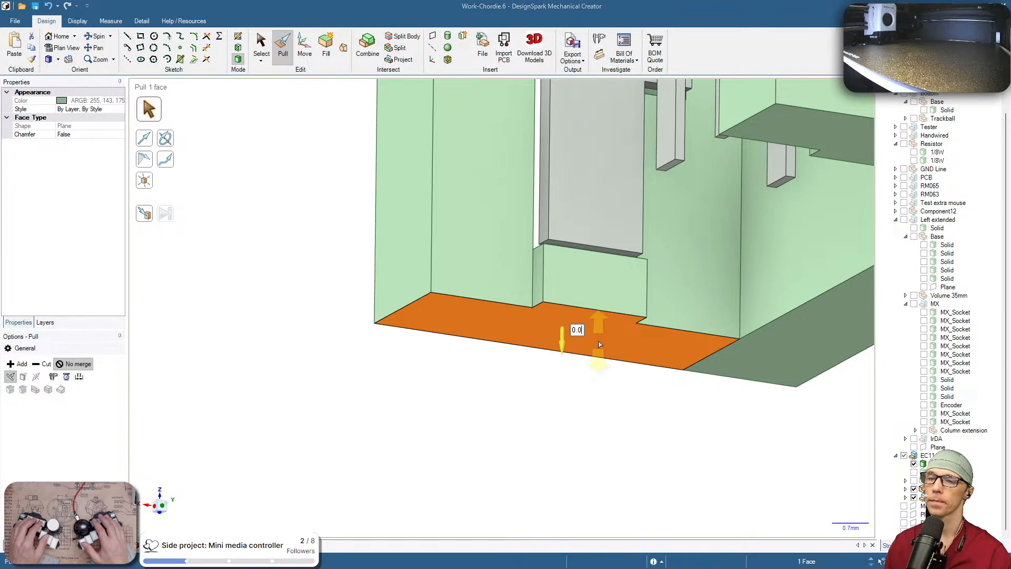
{"action": "type", "text": "c"}
{"action": "key", "text": "BackSpace"}
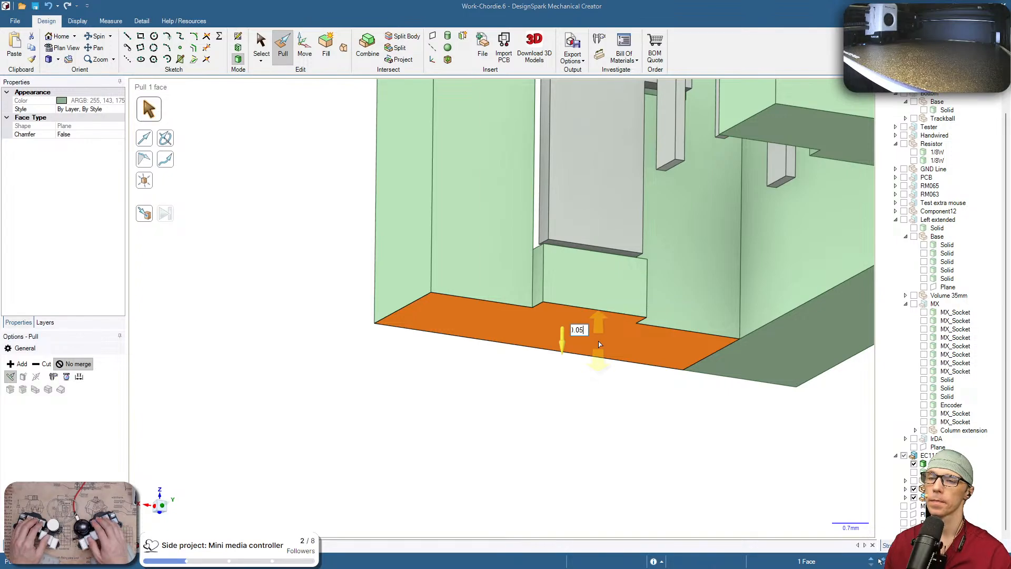
{"action": "key", "text": "Return"}
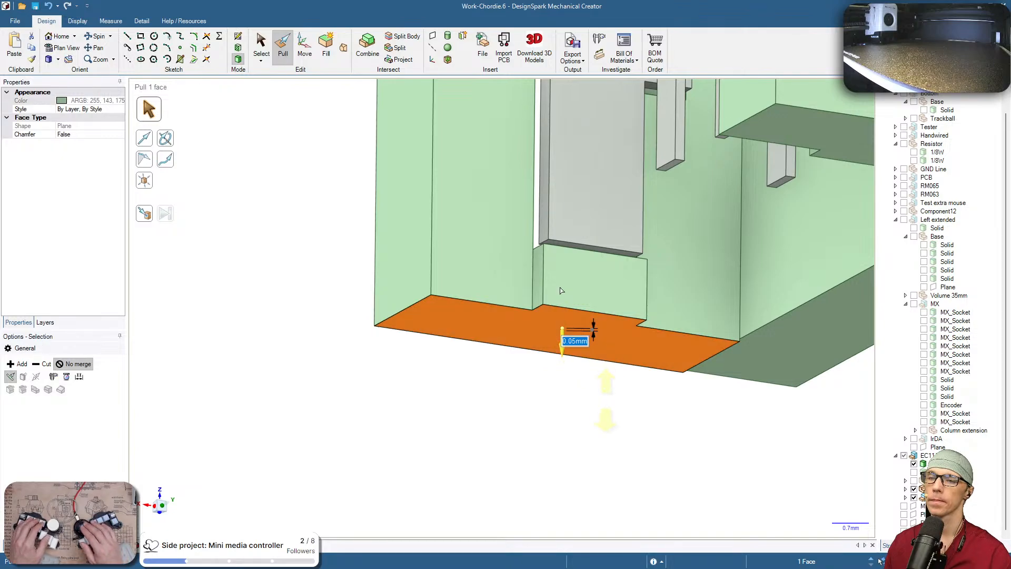
{"action": "key", "text": "s"}
{"action": "left_click", "coordinate": [543, 284]}
Move the back plate's end face and the other wall's end face flush with the extended wall end
{"action": "middle_click_drag", "start_coordinate": [659, 419], "coordinate": [407, 276], "text": "shift"}
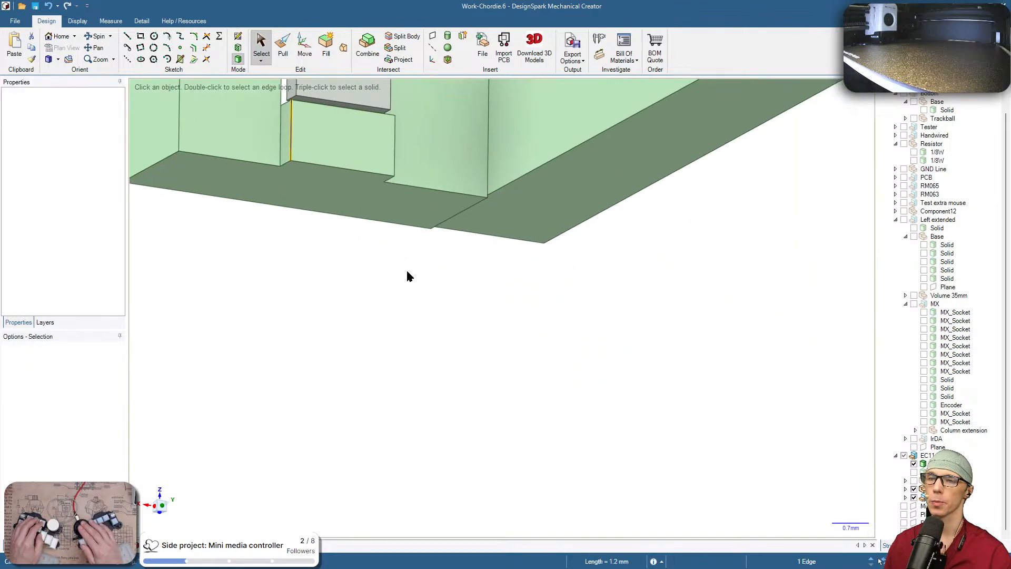
{"action": "scroll", "coordinate": [720, 286], "scroll_direction": "down", "scroll_amount": 2}
{"action": "left_click", "coordinate": [652, 219]}
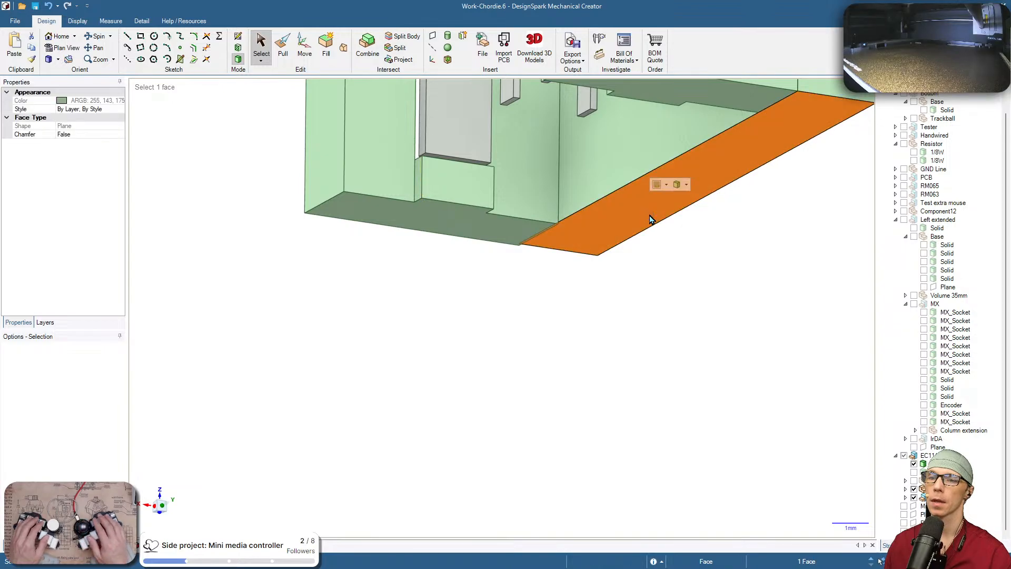
{"action": "key", "text": "m"}
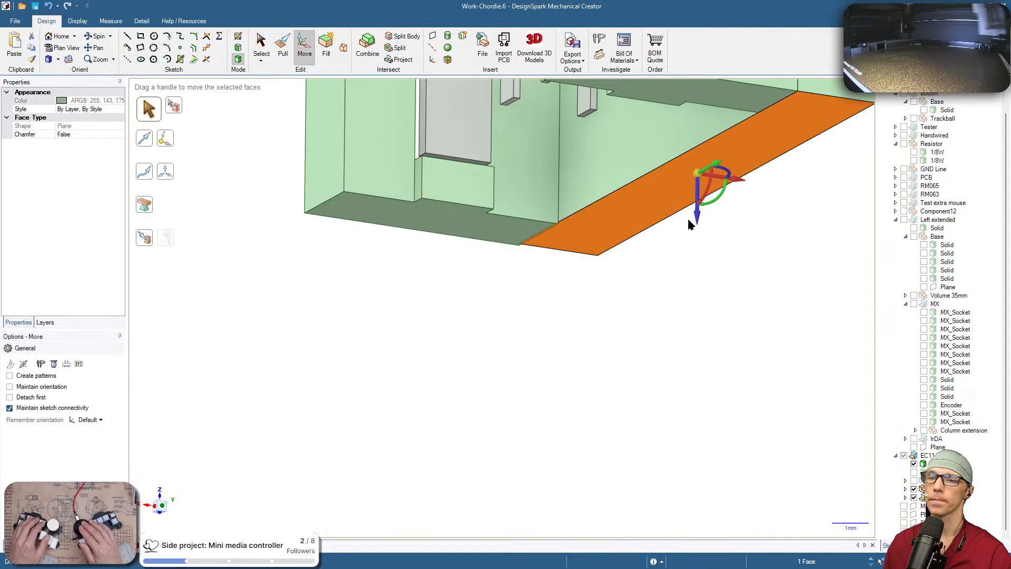
{"action": "left_click", "coordinate": [587, 299]}
{"action": "middle_click_drag", "start_coordinate": [587, 299], "coordinate": [562, 286]}
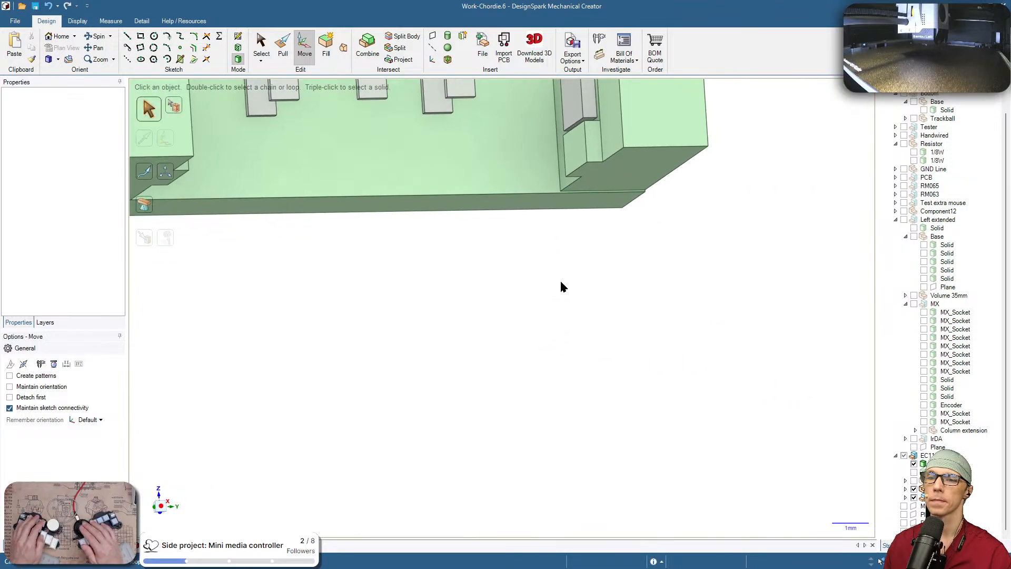
{"action": "left_click", "coordinate": [623, 182]}
{"action": "left_click", "coordinate": [629, 212]}
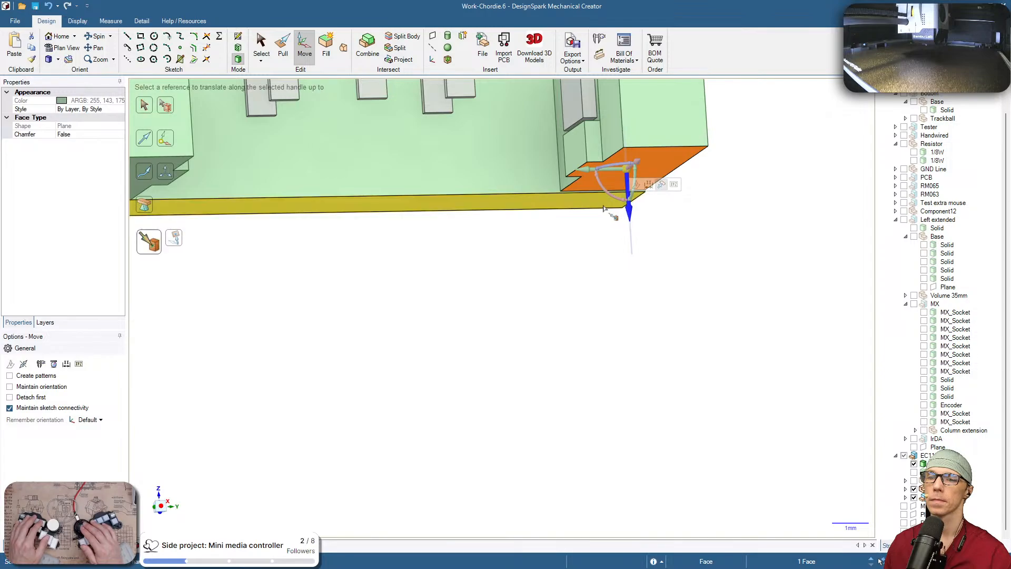
{"action": "left_click", "coordinate": [637, 274]}
Show the solid that covers the encoder pins, examine how it fits over the new blocks, and hide it again
{"action": "scroll", "coordinate": [637, 274], "scroll_direction": "down", "scroll_amount": 3}
{"action": "mouse_move", "coordinate": [637, 274]}
{"action": "middle_mouse_down"}
{"action": "mouse_move", "coordinate": [693, 314]}
{"action": "mouse_move", "coordinate": [533, 375]}
{"action": "mouse_move", "coordinate": [463, 330]}
{"action": "mouse_move", "coordinate": [455, 360]}
{"action": "mouse_move", "coordinate": [513, 343]}
{"action": "mouse_move", "coordinate": [607, 362]}
{"action": "mouse_move", "coordinate": [719, 357]}
{"action": "mouse_move", "coordinate": [673, 349]}
{"action": "middle_mouse_up"}
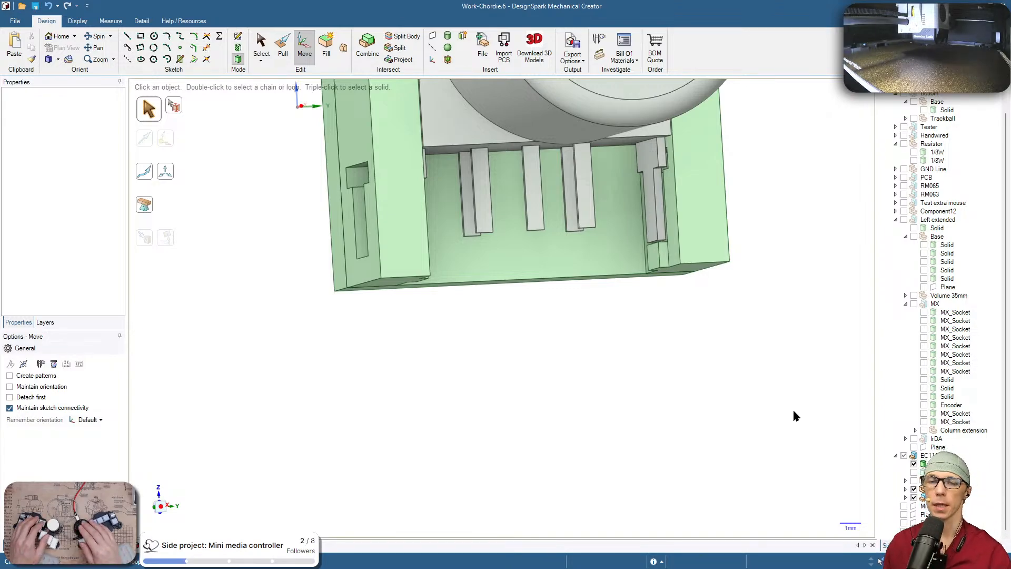
{"action": "left_click", "coordinate": [914, 472]}
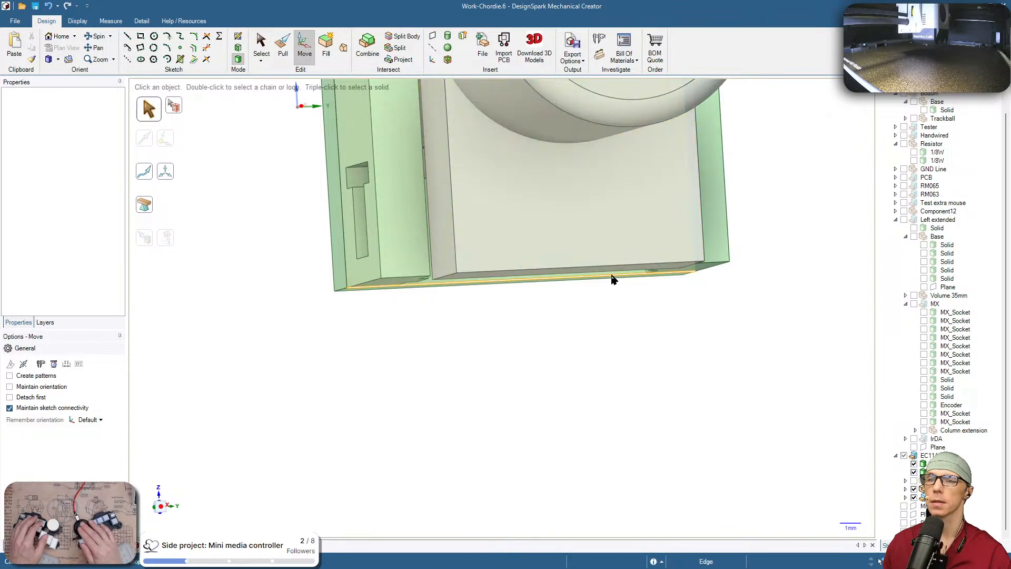
{"action": "left_click", "coordinate": [601, 242]}
{"action": "middle_click_drag", "start_coordinate": [681, 319], "coordinate": [662, 355], "text": "shift"}
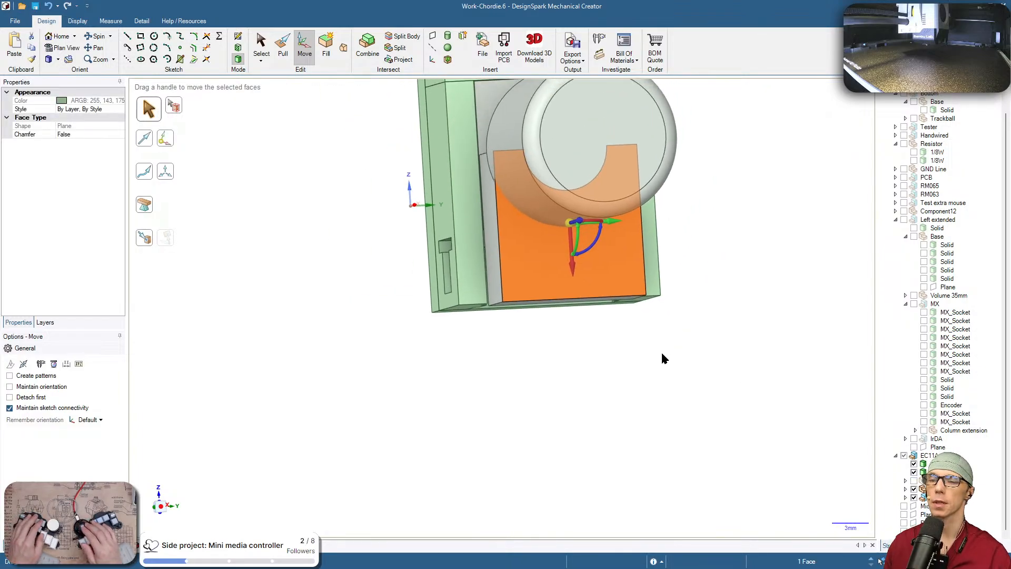
{"action": "middle_click_drag", "start_coordinate": [641, 301], "coordinate": [631, 227]}
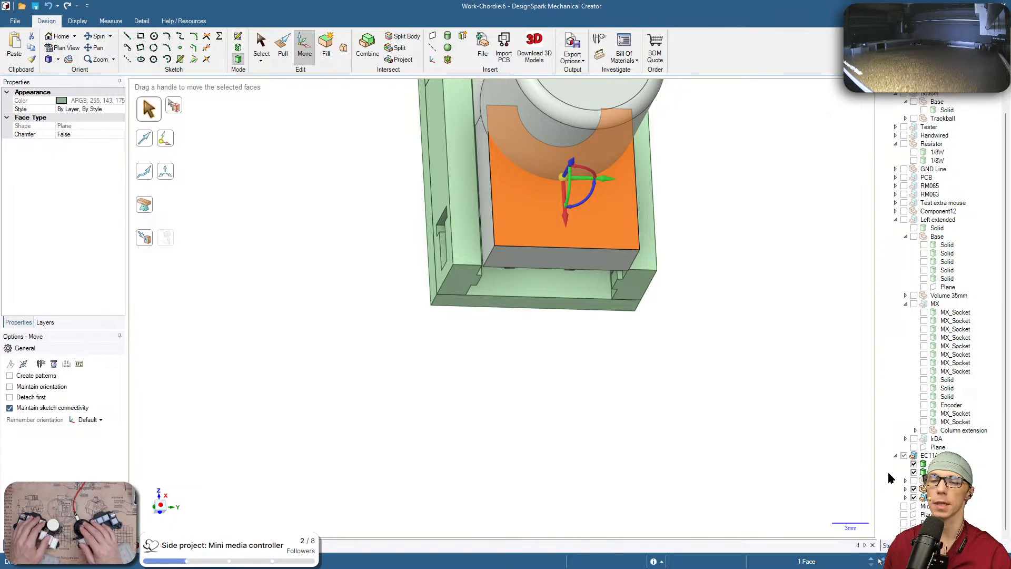
{"action": "left_click", "coordinate": [914, 472]}
{"action": "middle_click_drag", "start_coordinate": [761, 337], "coordinate": [670, 368]}
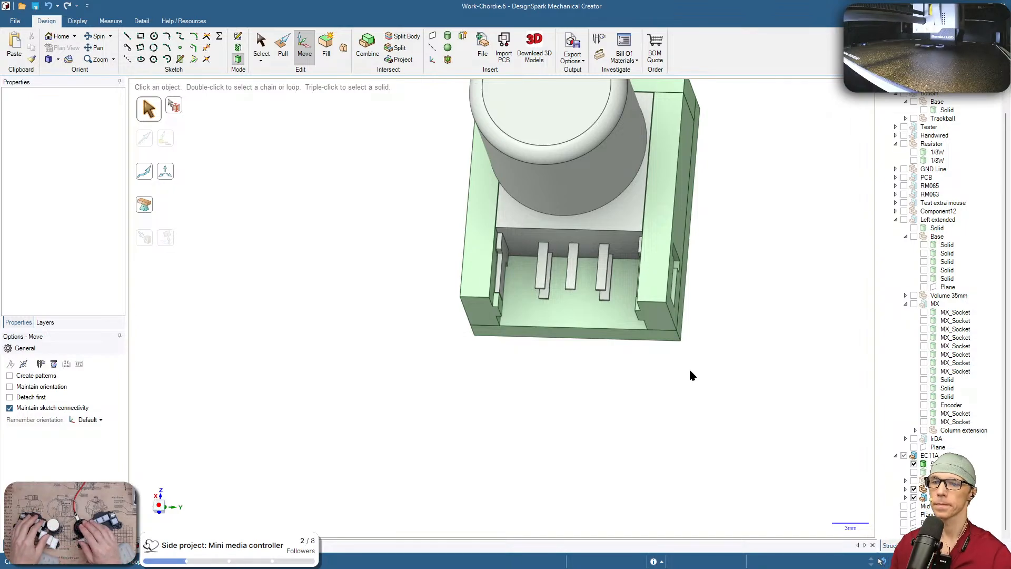
{"action": "middle_click_drag", "start_coordinate": [690, 371], "coordinate": [725, 283]}
{"action": "key", "text": "Escape"}
{"action": "middle_click_drag", "start_coordinate": [637, 370], "coordinate": [639, 331]}
{"action": "left_click", "coordinate": [639, 332]}
{"action": "left_click", "coordinate": [721, 403]}
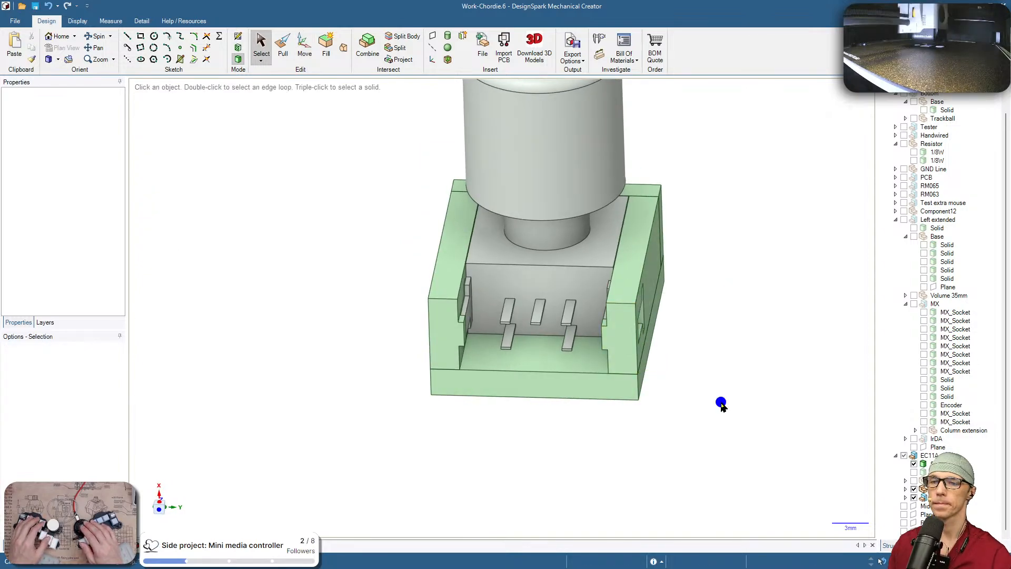
Measure the encoder body's short vertical edge above the side tab, next to the holder wall
{"action": "middle_click_drag", "start_coordinate": [721, 403], "coordinate": [835, 347]}
{"action": "left_click", "coordinate": [622, 273]}
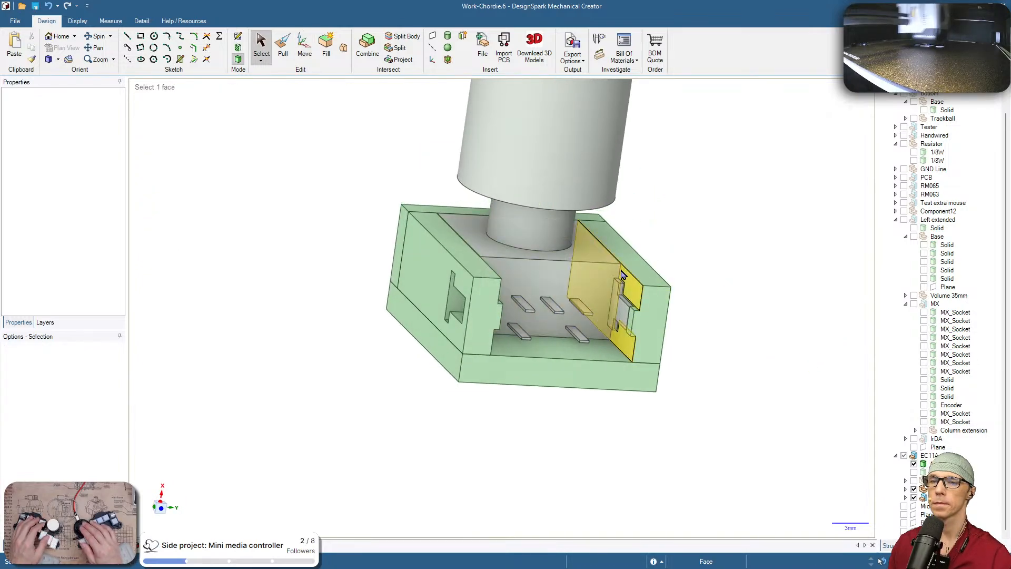
{"action": "key", "text": "v"}
{"action": "scroll", "coordinate": [622, 272], "scroll_direction": "up", "scroll_amount": 3}
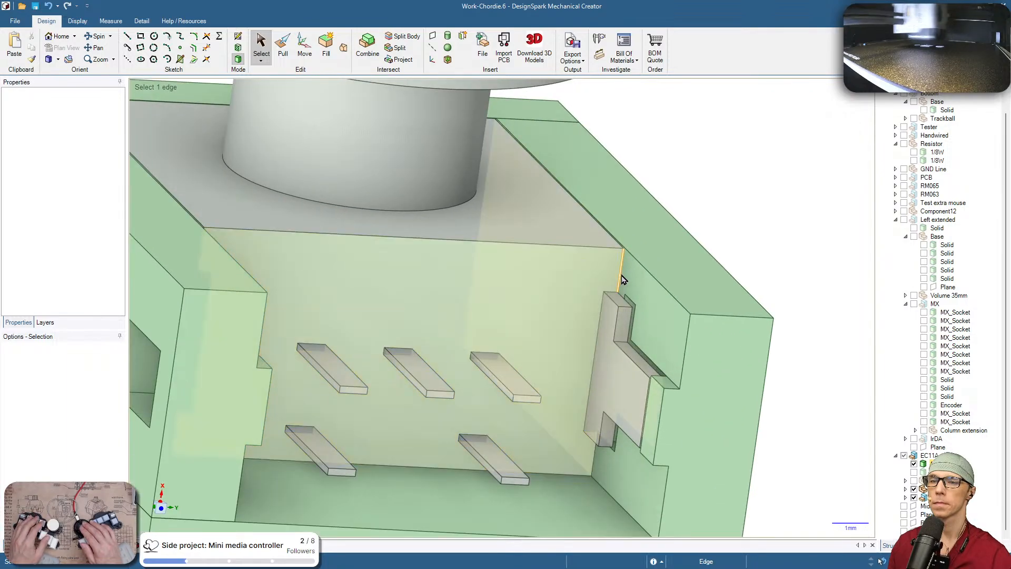
{"action": "left_click", "coordinate": [621, 278]}
{"action": "scroll", "coordinate": [632, 306], "scroll_direction": "down", "scroll_amount": 4}
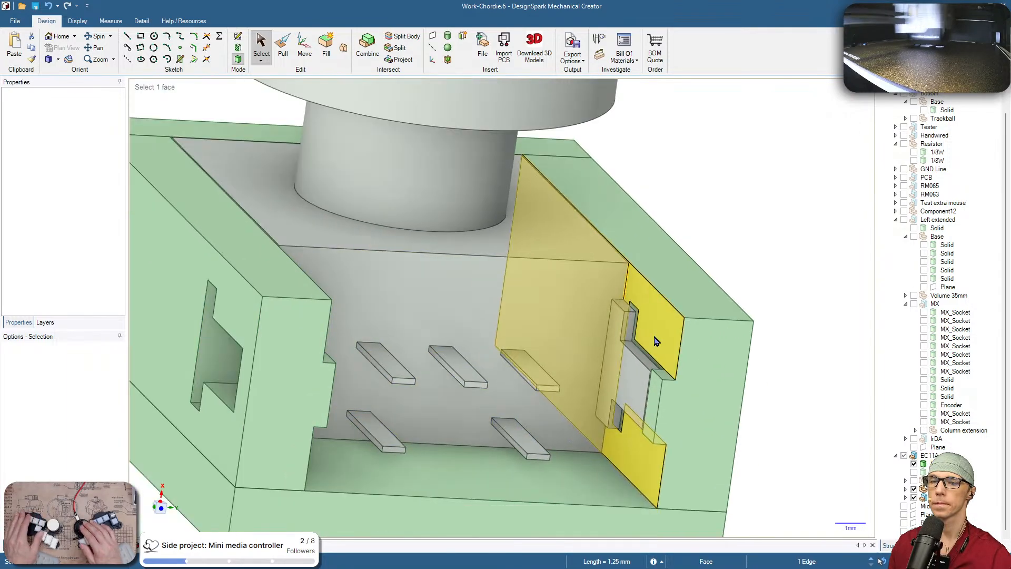
{"action": "left_click", "coordinate": [770, 420]}
Measure the distance from the encoder body's shaft-side face to its opposite edge, and select the holder's back plate face beneath it
{"action": "left_click", "coordinate": [610, 289]}
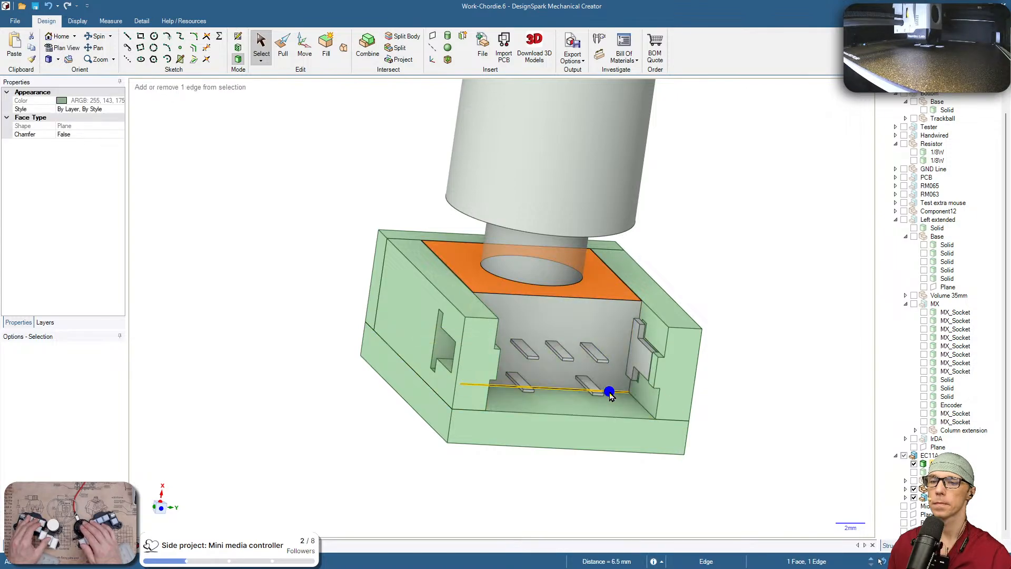
{"action": "left_click", "coordinate": [743, 431]}
{"action": "middle_click_drag", "start_coordinate": [742, 431], "coordinate": [623, 391]}
{"action": "left_click", "coordinate": [588, 394]}
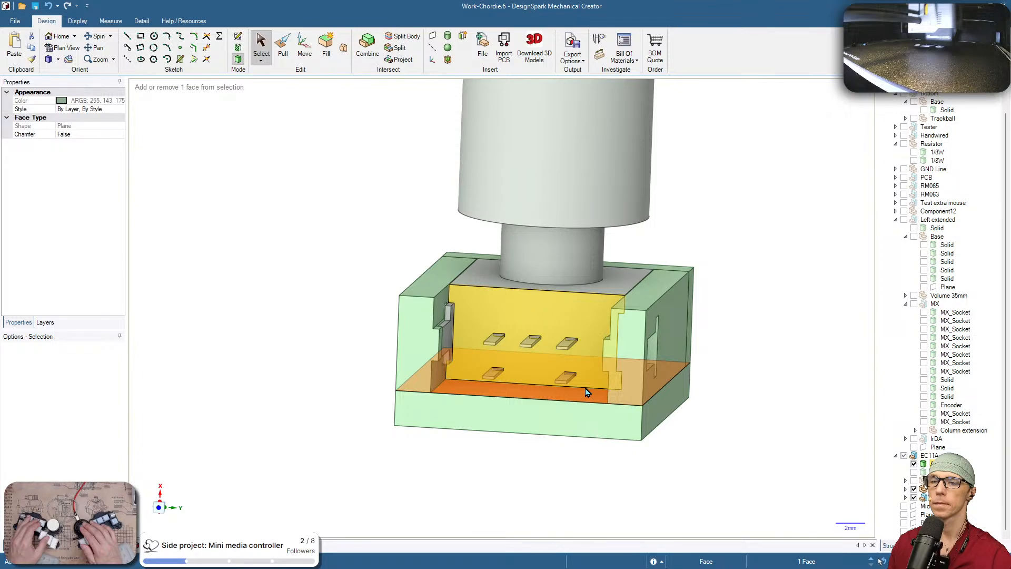
{"action": "left_click", "coordinate": [584, 389], "text": "ctrl"}
{"action": "key", "text": "Escape"}
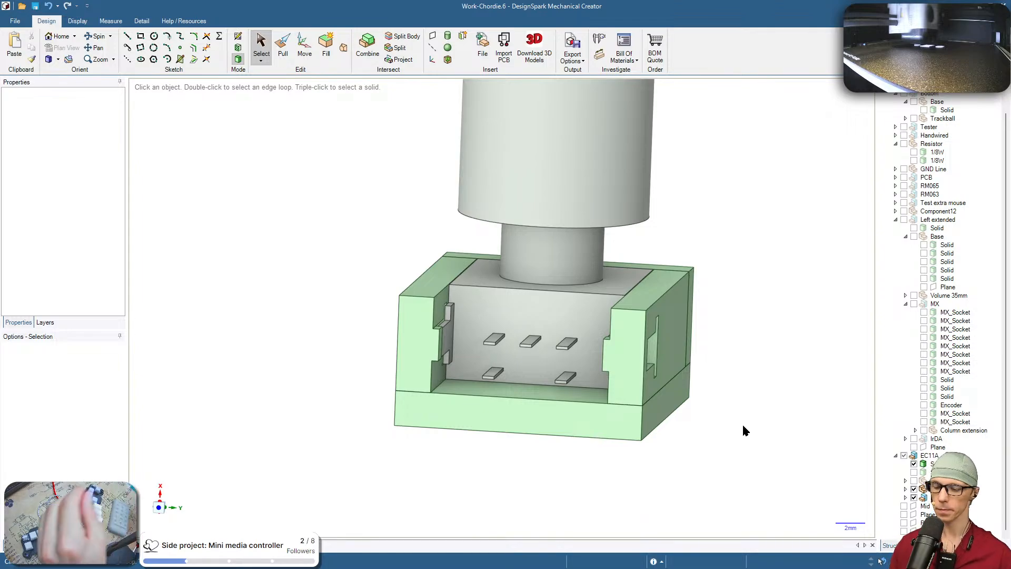
Select the encoder solid to inspect its side tab in the holder, and measure the edges below the tab and along the body's bottom
{"action": "triple_click", "coordinate": [452, 333]}
{"action": "middle_click_drag", "start_coordinate": [506, 388], "coordinate": [382, 377]}
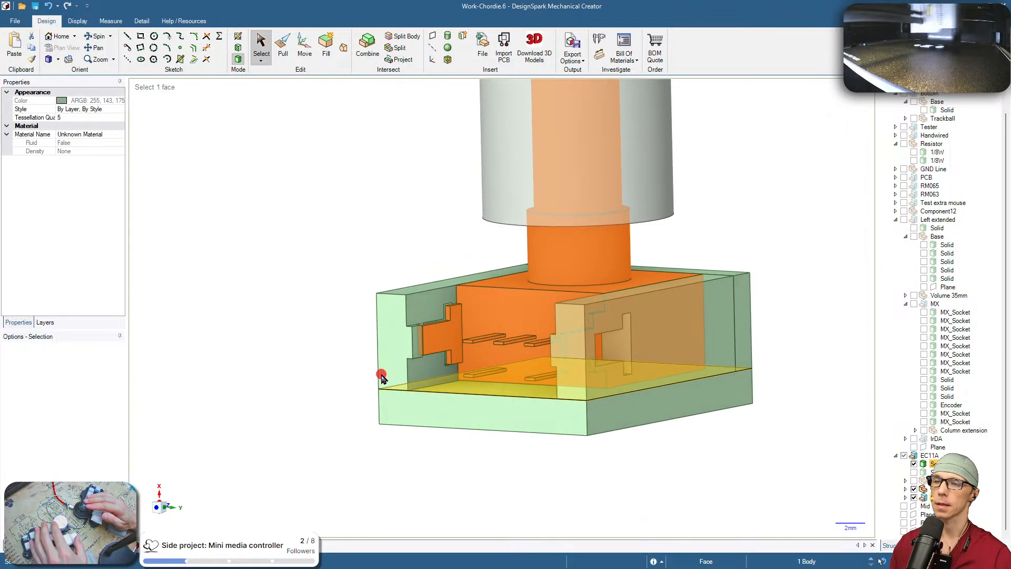
{"action": "scroll", "coordinate": [452, 351], "scroll_direction": "up", "scroll_amount": 3}
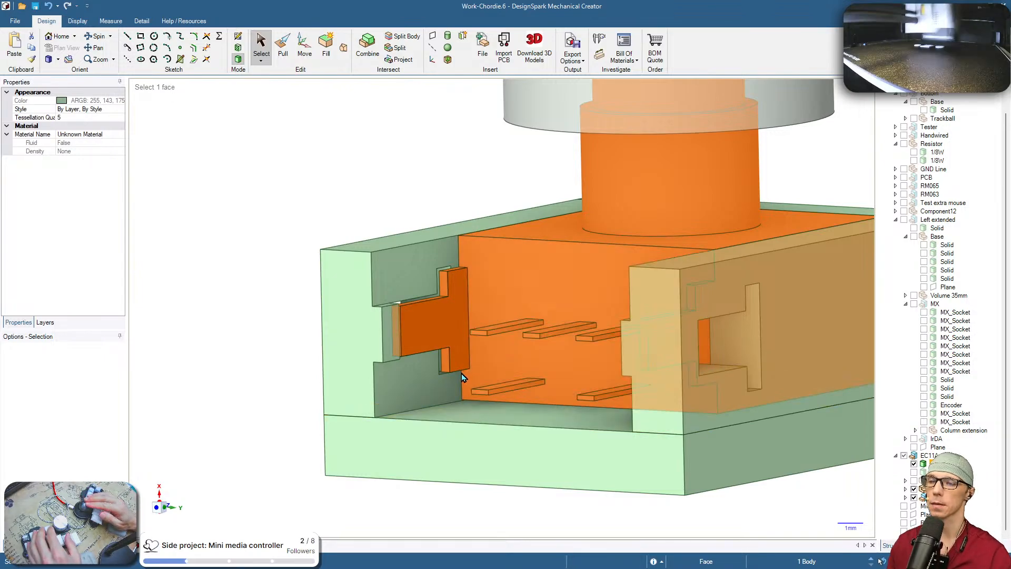
{"action": "left_click", "coordinate": [459, 373]}
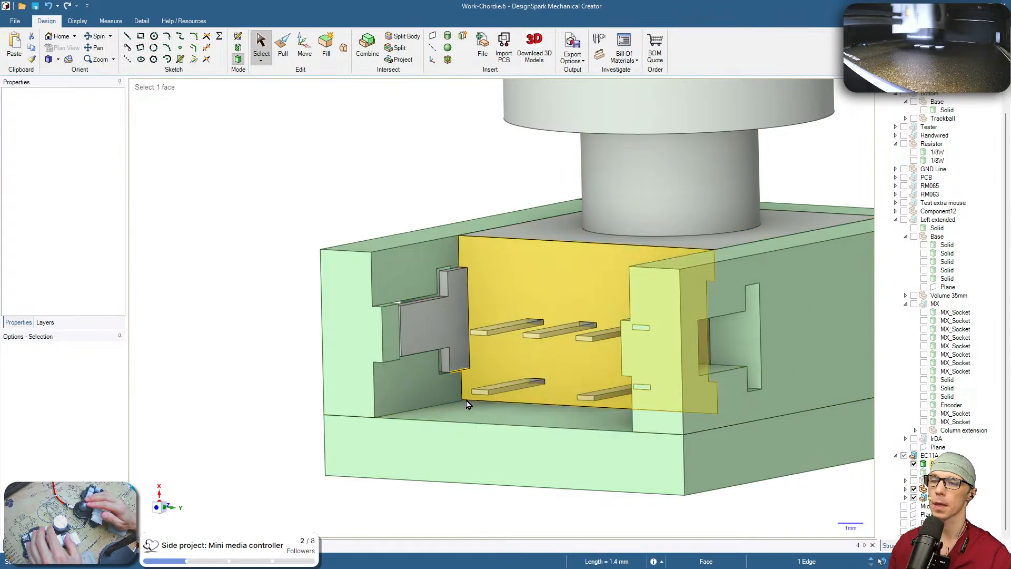
{"action": "left_click", "coordinate": [467, 404]}
{"action": "scroll", "coordinate": [506, 429], "scroll_direction": "down", "scroll_amount": 5}
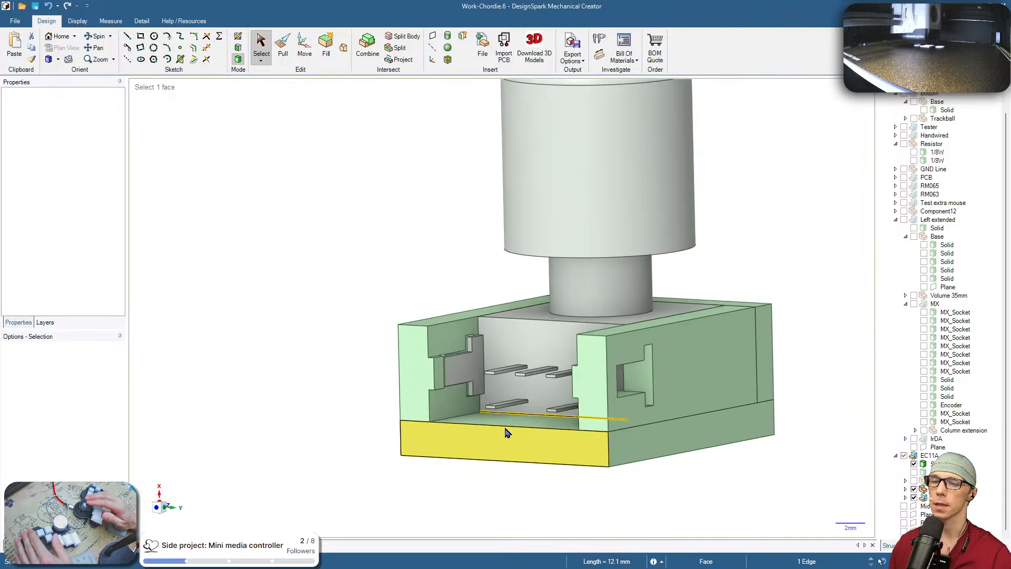
{"action": "mouse_move", "coordinate": [664, 479]}
{"action": "middle_mouse_down"}
{"action": "mouse_move", "coordinate": [801, 418]}
{"action": "mouse_move", "coordinate": [774, 424]}
{"action": "mouse_move", "coordinate": [805, 423]}
{"action": "mouse_move", "coordinate": [729, 410]}
{"action": "mouse_move", "coordinate": [583, 422]}
{"action": "mouse_move", "coordinate": [572, 480]}
{"action": "middle_mouse_up"}
{"action": "middle_click_drag", "start_coordinate": [664, 480], "coordinate": [799, 511]}
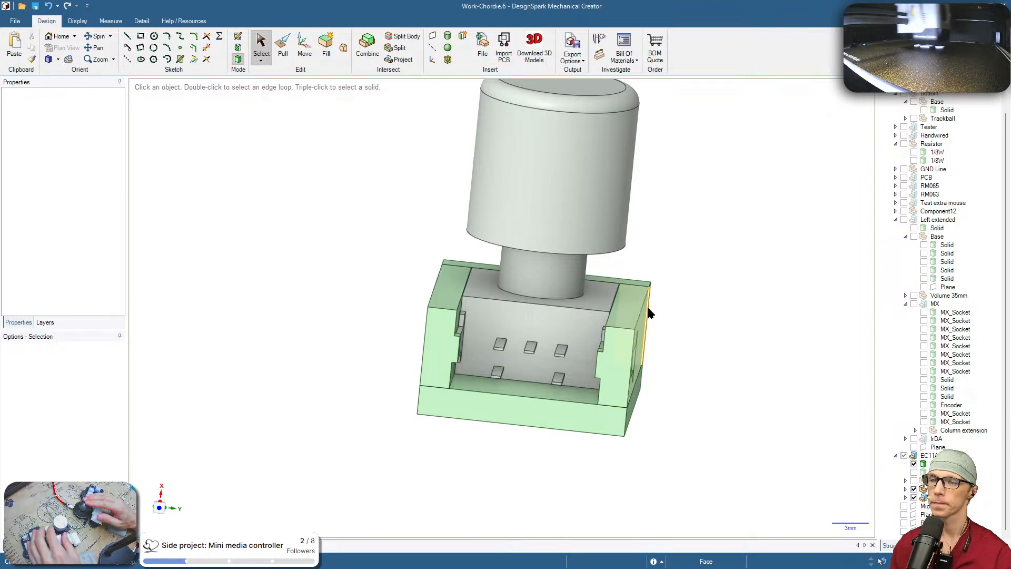
Show the MX component of the Left extended assembly and hide its Encoder solid
{"action": "scroll", "coordinate": [650, 312], "scroll_direction": "down", "scroll_amount": 5}
{"action": "middle_click_drag", "start_coordinate": [663, 354], "coordinate": [619, 483], "text": "ctrl"}
{"action": "middle_click_drag", "start_coordinate": [638, 409], "coordinate": [789, 447]}
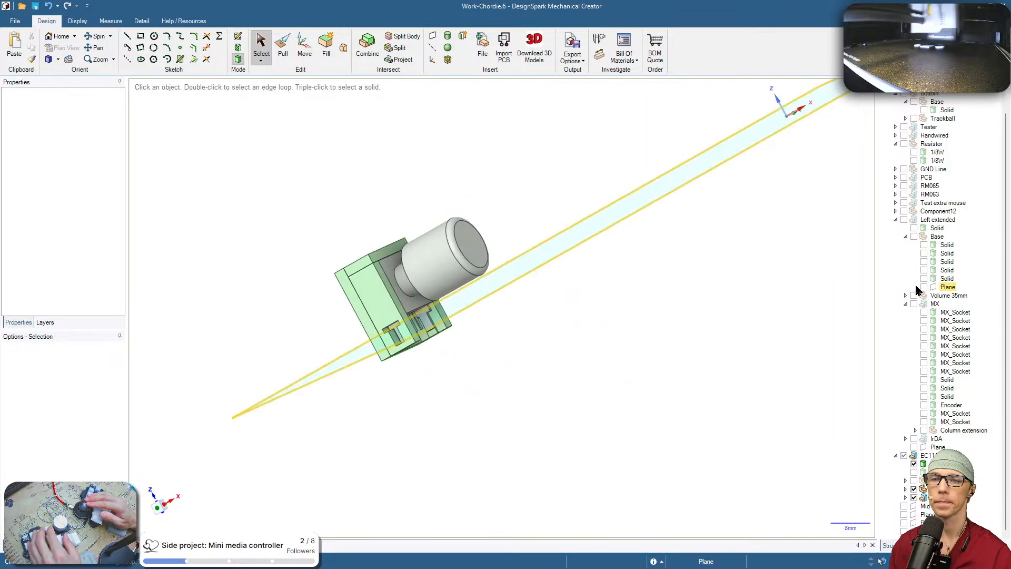
{"action": "left_click", "coordinate": [914, 305]}
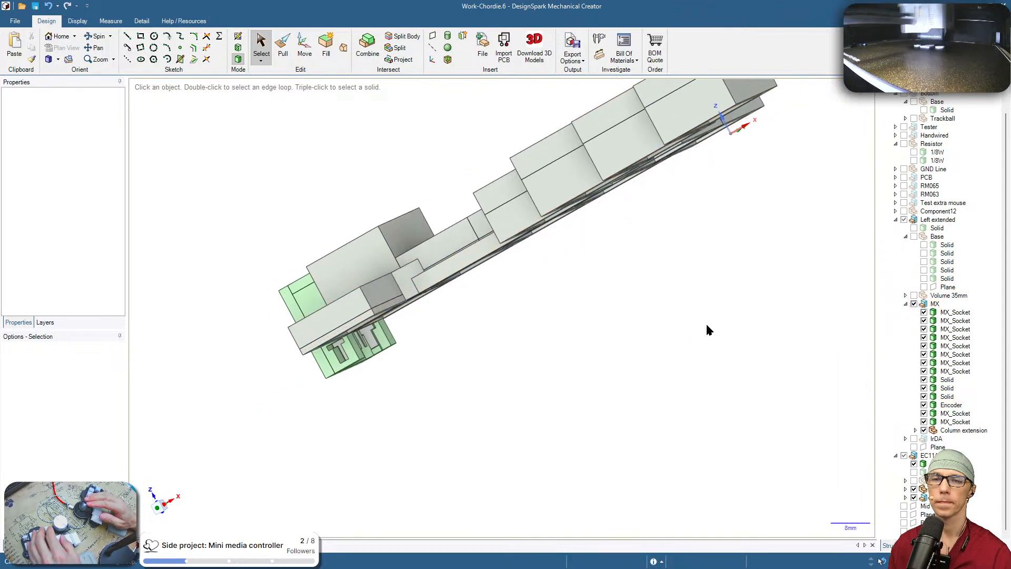
{"action": "middle_click_drag", "start_coordinate": [707, 330], "coordinate": [612, 334]}
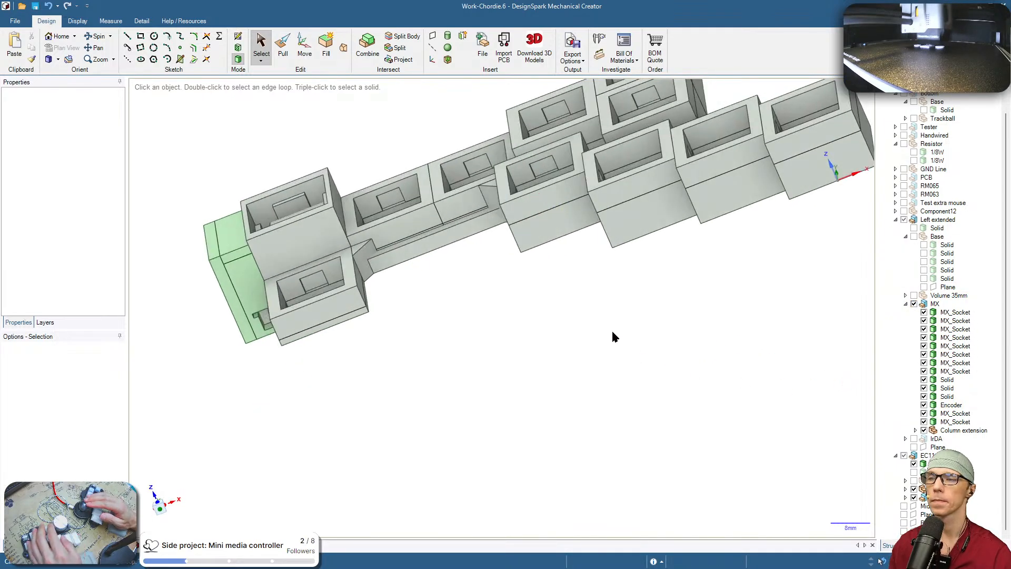
{"action": "left_click", "coordinate": [925, 405]}
{"action": "middle_click_drag", "start_coordinate": [711, 337], "coordinate": [630, 487]}
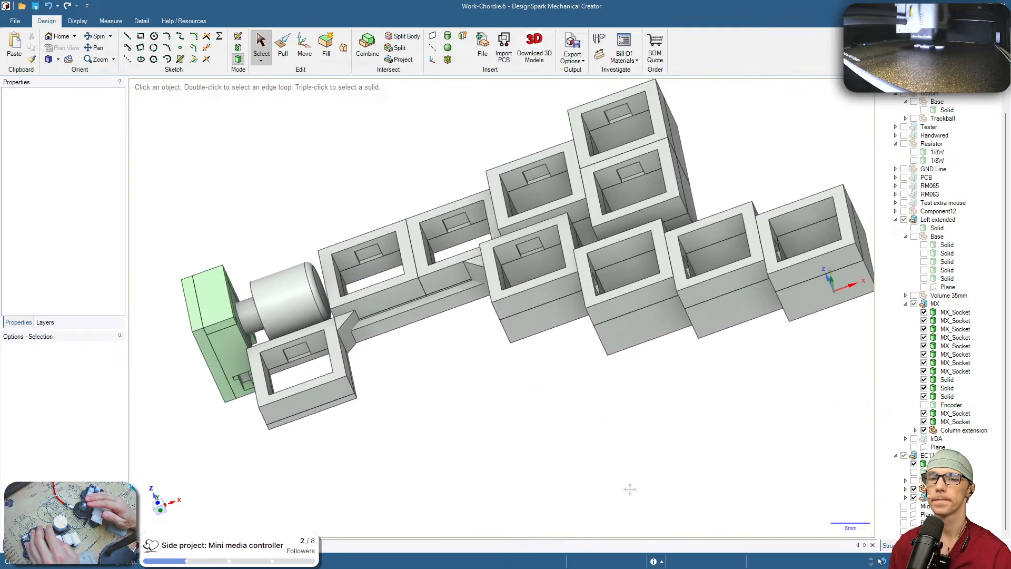
Show the Base component of Left extended and examine how the side-mounted encoder and its knob sit on it
{"action": "left_click", "coordinate": [915, 236]}
{"action": "scroll", "coordinate": [579, 421], "scroll_direction": "down", "scroll_amount": 2}
{"action": "middle_click_drag", "start_coordinate": [579, 421], "coordinate": [655, 444]}
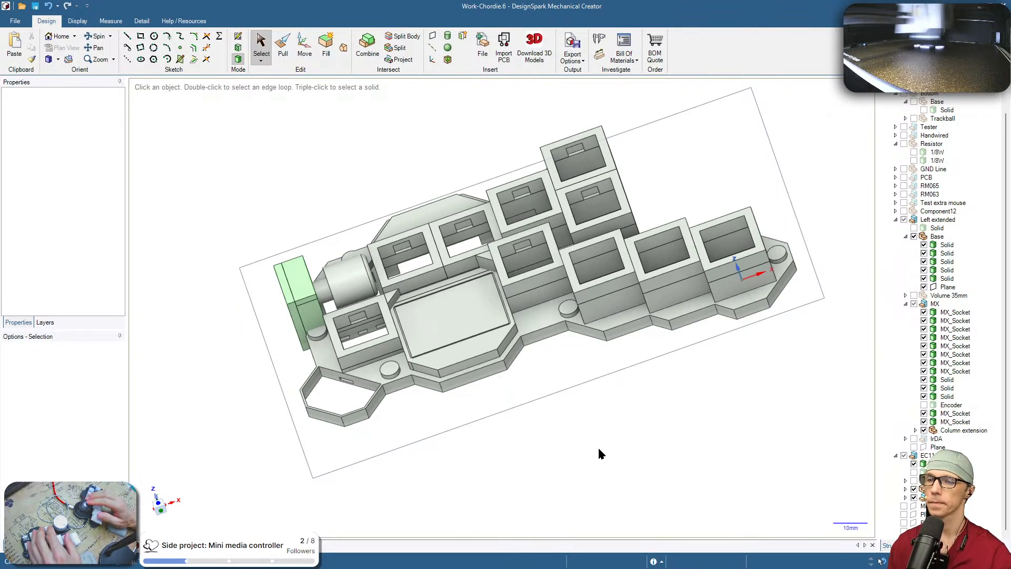
{"action": "mouse_move", "coordinate": [653, 450]}
{"action": "middle_mouse_down"}
{"action": "mouse_move", "coordinate": [672, 449]}
{"action": "mouse_move", "coordinate": [628, 440]}
{"action": "mouse_move", "coordinate": [670, 458]}
{"action": "mouse_move", "coordinate": [652, 510]}
{"action": "mouse_move", "coordinate": [599, 492]}
{"action": "mouse_move", "coordinate": [678, 475]}
{"action": "middle_mouse_up"}
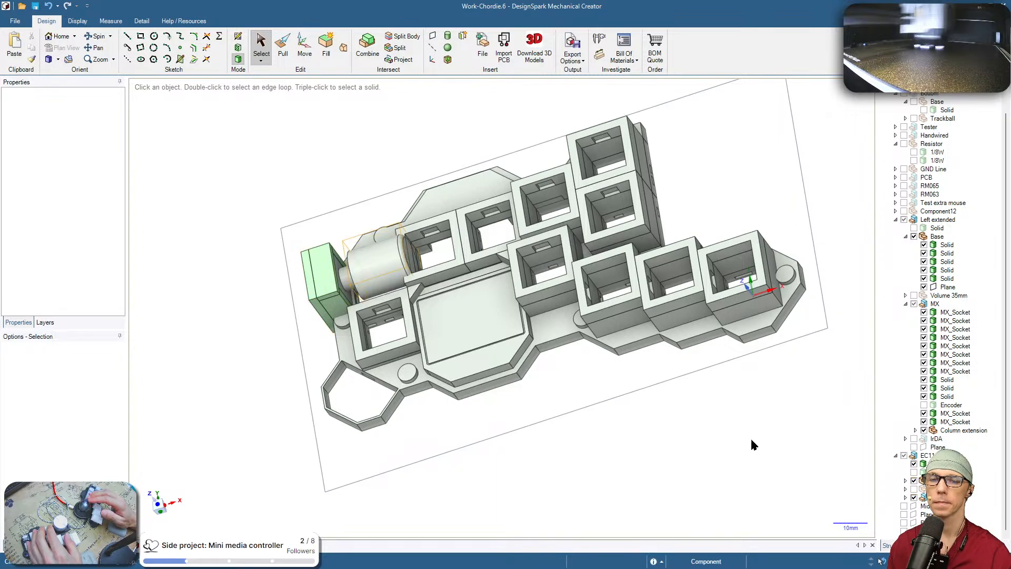
{"action": "left_click", "coordinate": [351, 209]}
{"action": "middle_click_drag", "start_coordinate": [345, 199], "coordinate": [433, 190]}
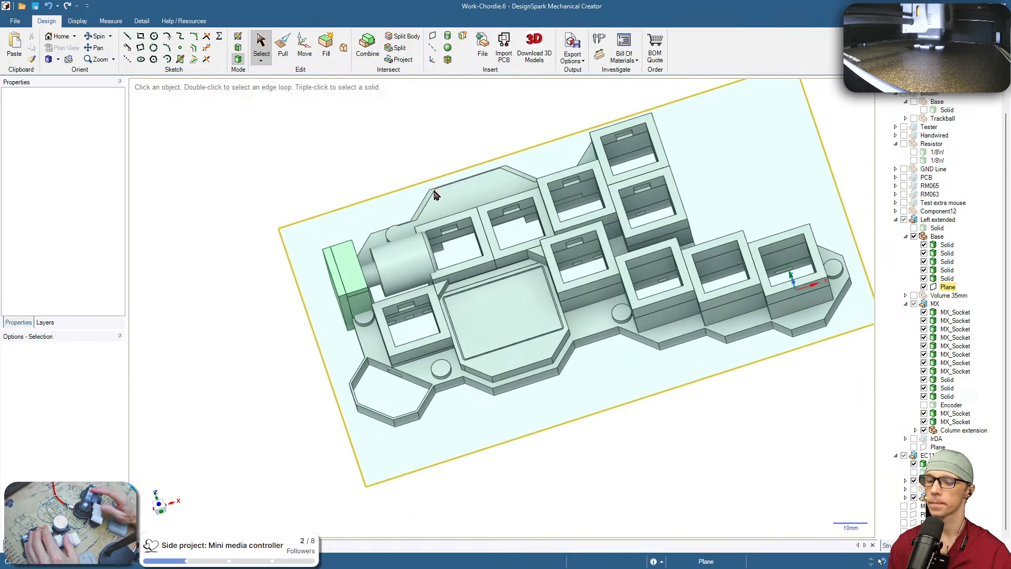
Switch to the browser and compare the open AliExpress listings for EC11 encoders and aluminum knobs
{"action": "key", "text": "super+Tab"}
{"action": "left_click", "coordinate": [490, 309]}
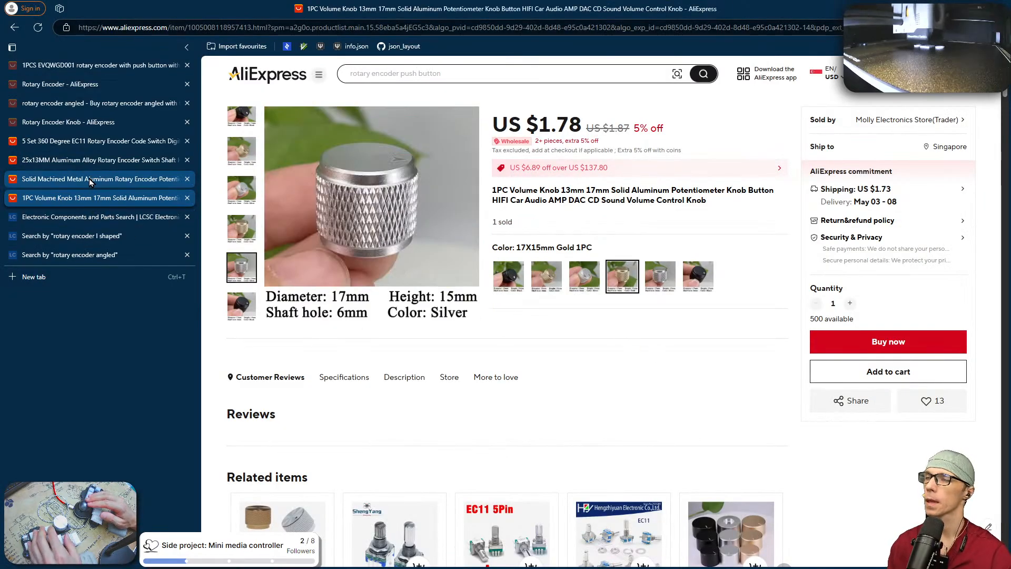
{"action": "left_click", "coordinate": [91, 161]}
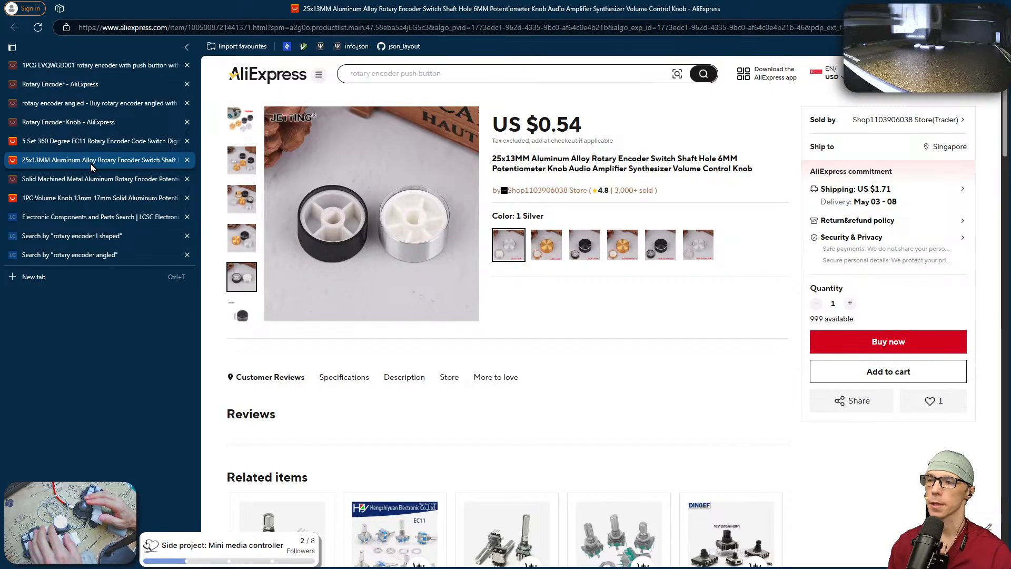
{"action": "left_click", "coordinate": [91, 141]}
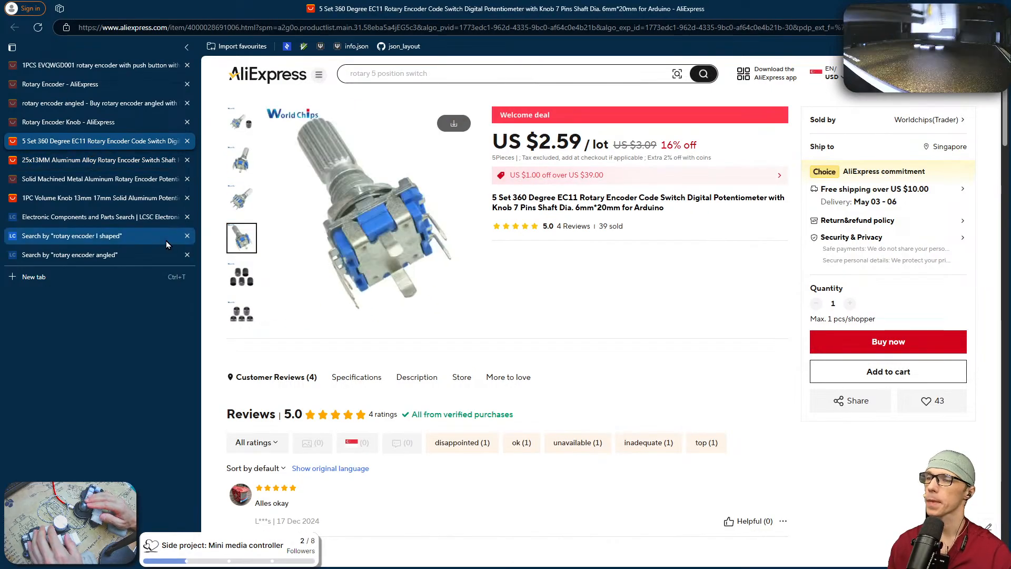
{"action": "left_click", "coordinate": [156, 198]}
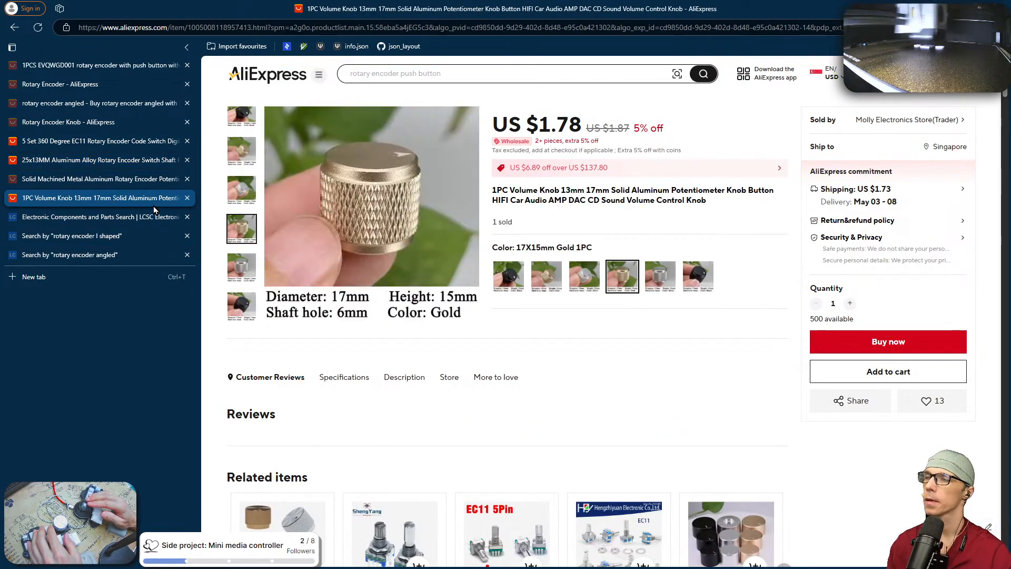
{"action": "left_click", "coordinate": [96, 179]}
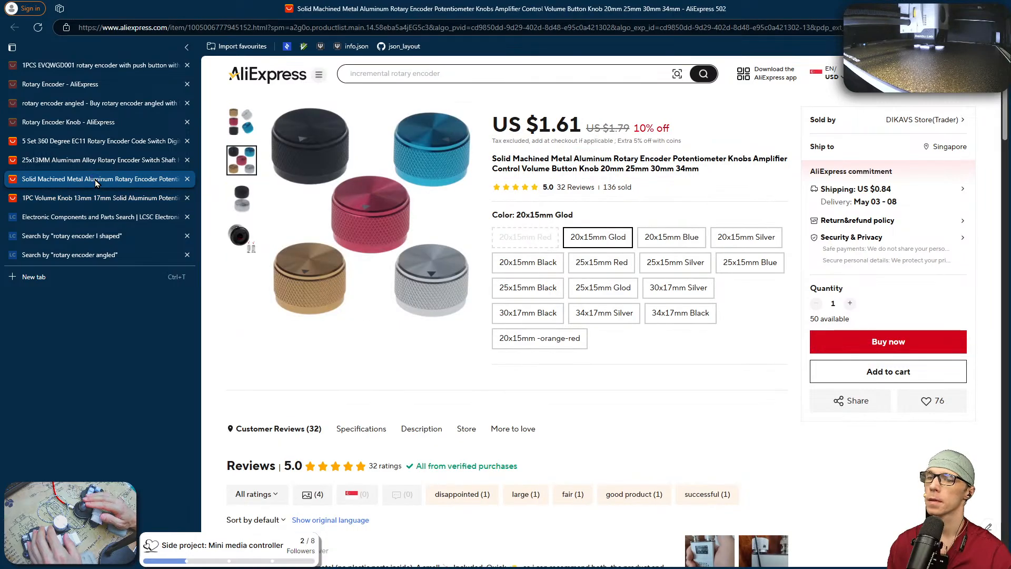
Open the related Solid Machined Metal Aluminum knob listing priced at US $1.61 in a separate tab and view it
{"action": "scroll", "coordinate": [421, 283], "scroll_direction": "down", "scroll_amount": 10}
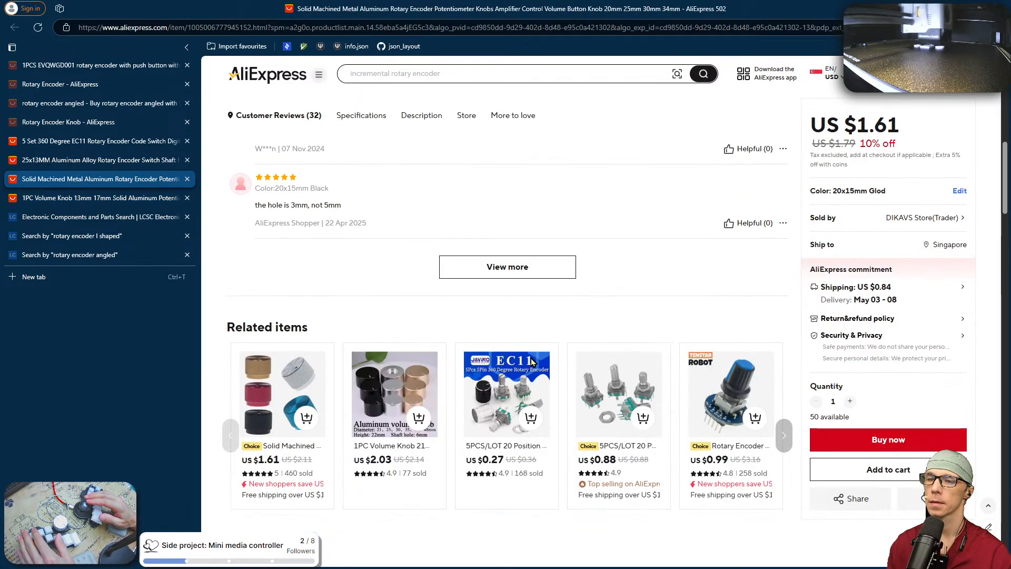
{"action": "middle_click", "coordinate": [307, 390]}
{"action": "left_click", "coordinate": [110, 205]}
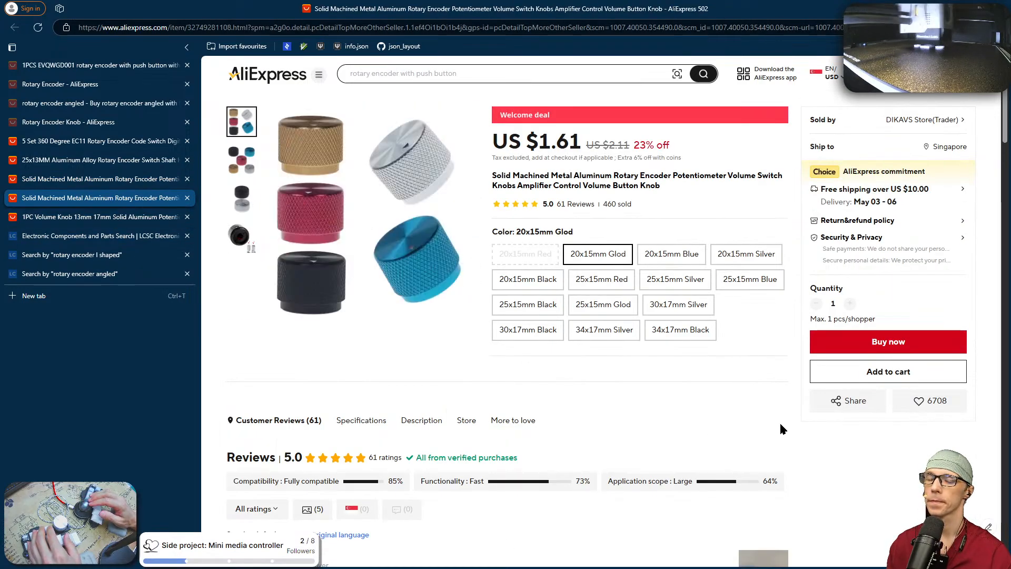
Choose the 25x15mm Red knob variant and look through the listing's reviews
{"action": "left_click", "coordinate": [606, 280]}
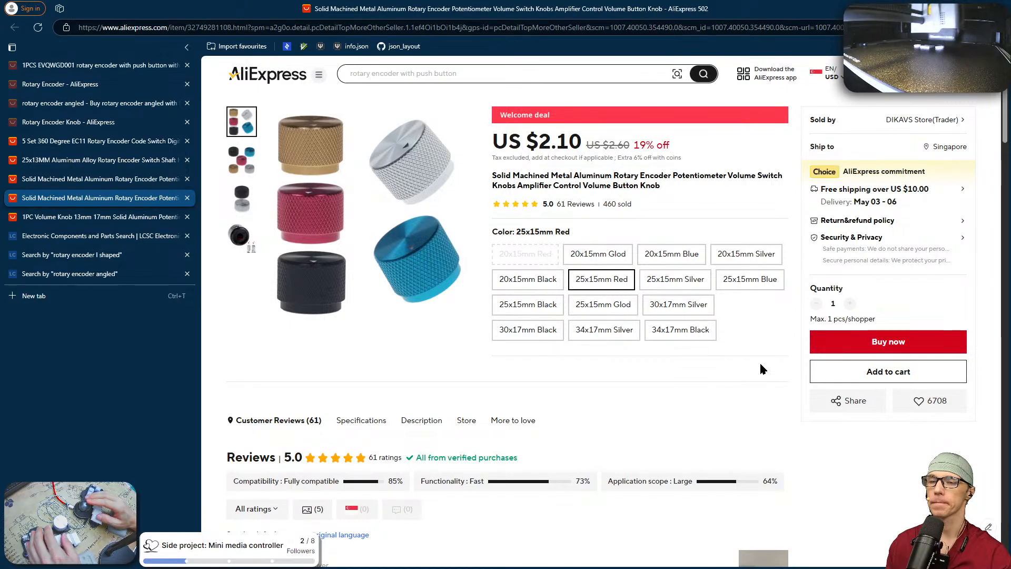
{"action": "scroll", "coordinate": [762, 369], "scroll_direction": "down", "scroll_amount": 3}
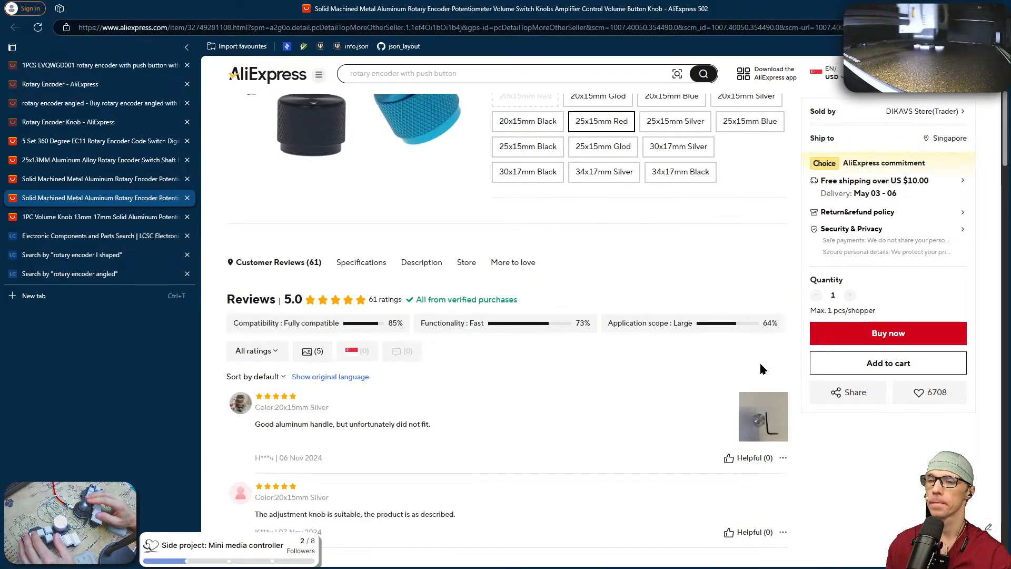
{"action": "scroll", "coordinate": [762, 368], "scroll_direction": "up", "scroll_amount": 3}
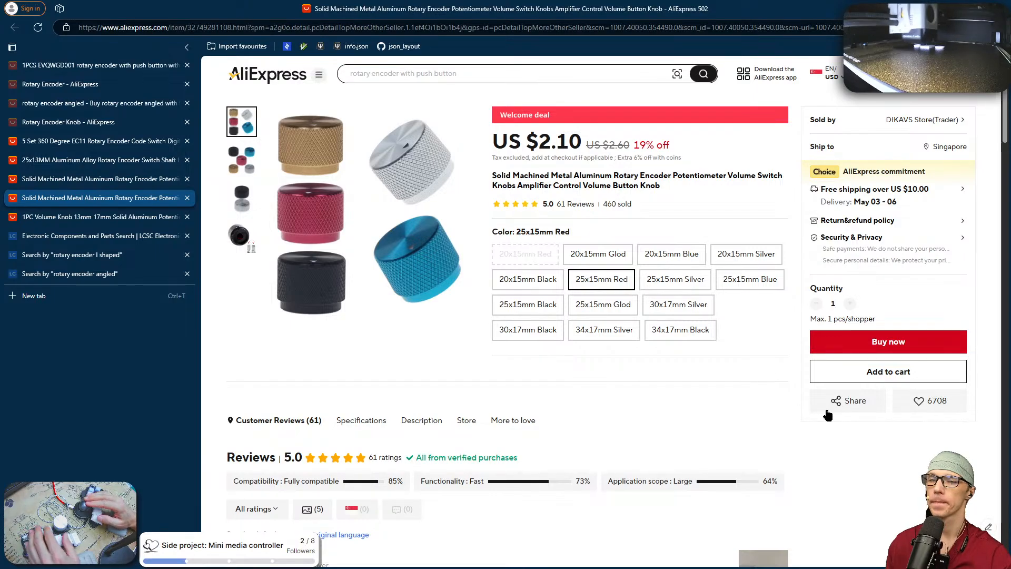
{"action": "scroll", "coordinate": [767, 389], "scroll_direction": "down", "scroll_amount": 4}
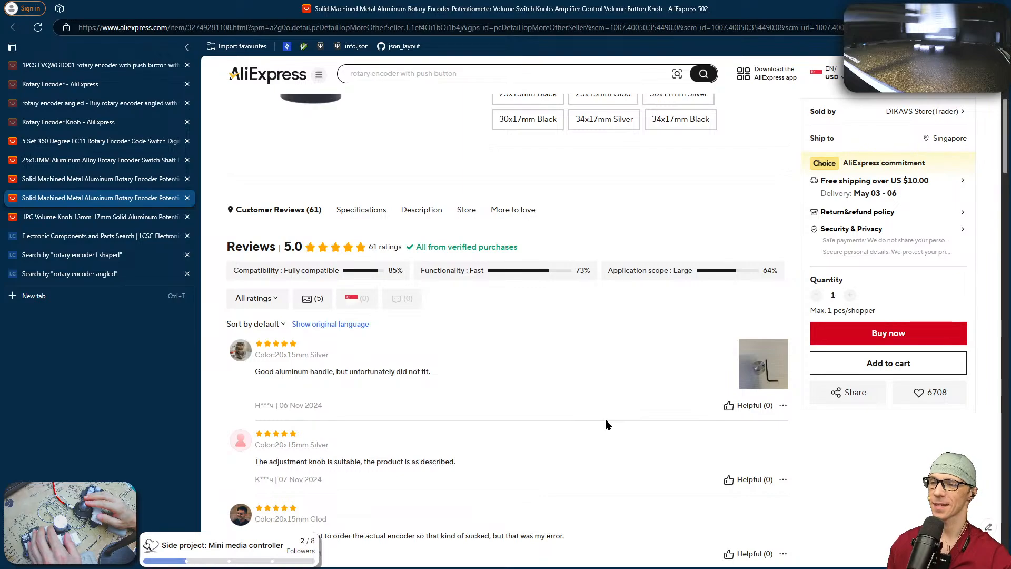
{"action": "scroll", "coordinate": [606, 424], "scroll_direction": "up", "scroll_amount": 4}
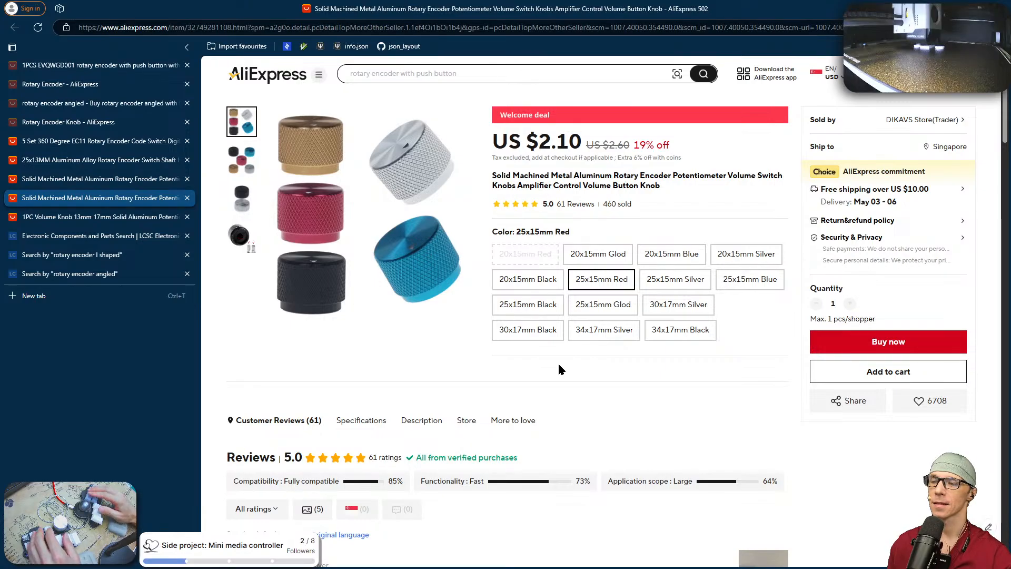
Switch to DesignSpark Mechanical to check the knob's space on the keyboard base, and return to the AliExpress knob listing
{"action": "key", "text": "super+Tab"}
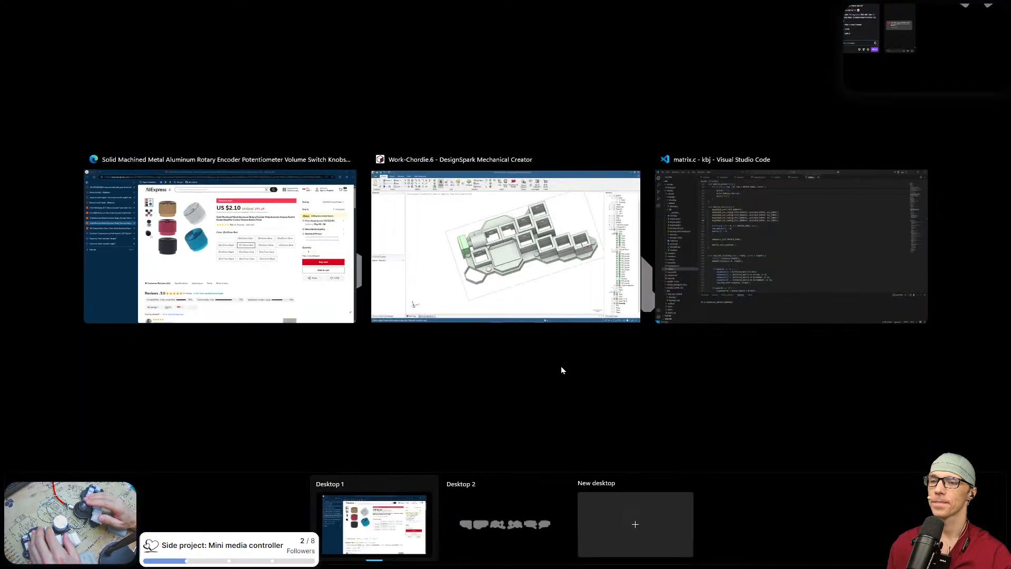
{"action": "left_click", "coordinate": [558, 288]}
{"action": "middle_click_drag", "start_coordinate": [579, 314], "coordinate": [564, 333], "text": "shift"}
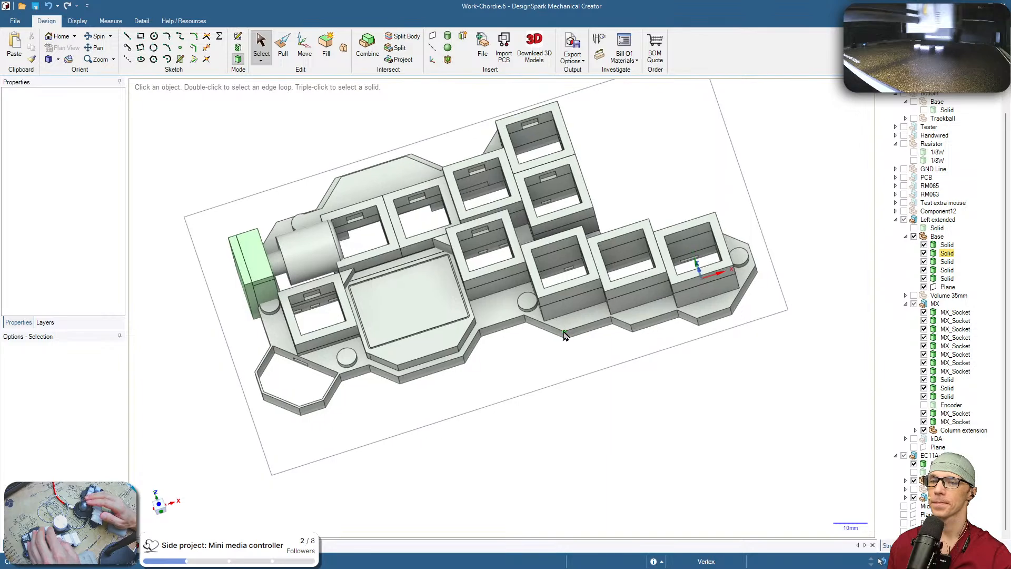
{"action": "scroll", "coordinate": [564, 332], "scroll_direction": "down", "scroll_amount": 1}
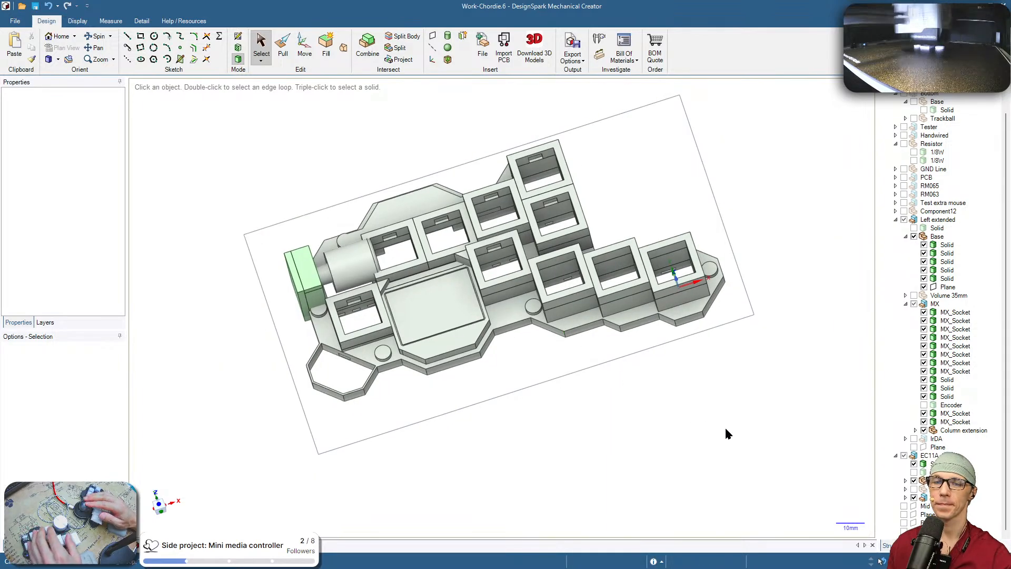
{"action": "key", "text": "super+Tab"}
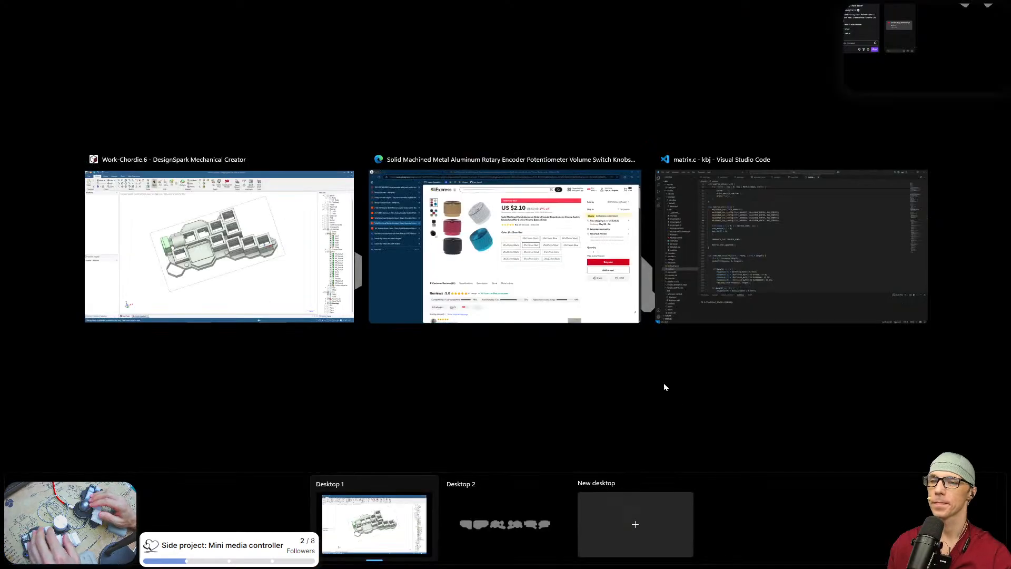
{"action": "left_click", "coordinate": [576, 277]}
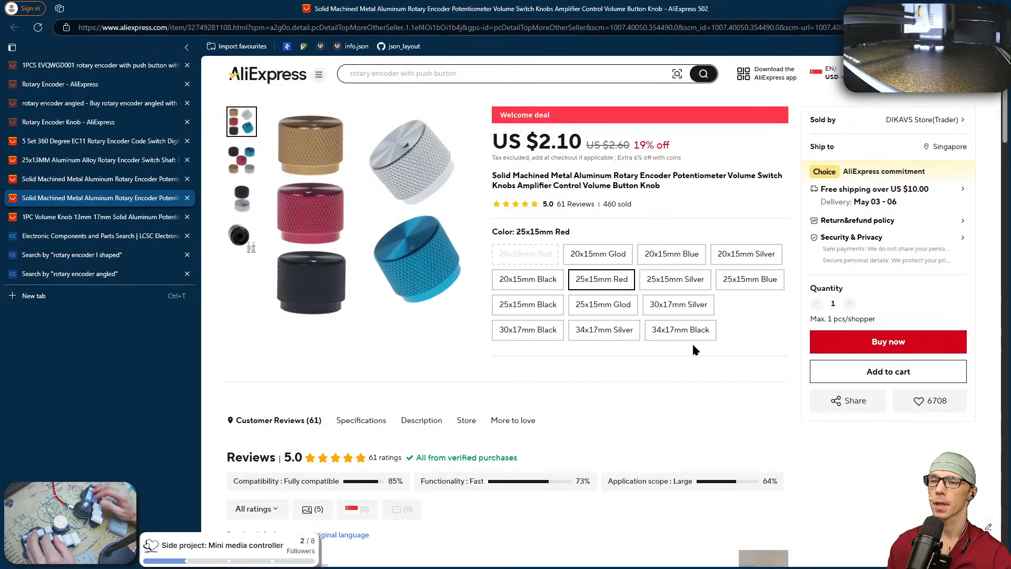
Switch to DesignSpark Mechanical and create a new component named Knob inside the EC11A encoder component
{"action": "key", "text": "super+Tab"}
{"action": "left_click", "coordinate": [447, 269]}
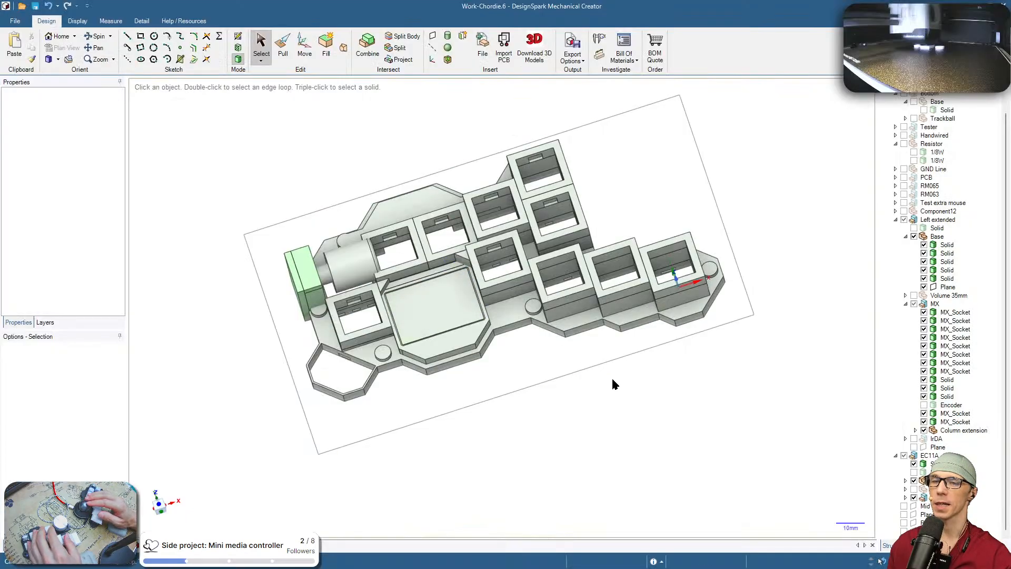
{"action": "scroll", "coordinate": [632, 395], "scroll_direction": "up", "scroll_amount": 2}
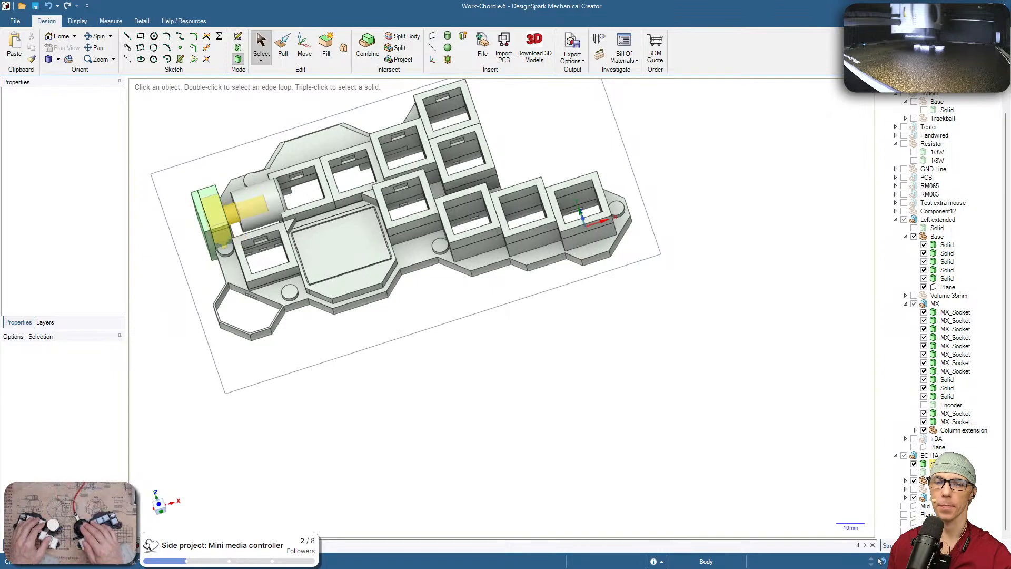
{"action": "left_click", "coordinate": [224, 244]}
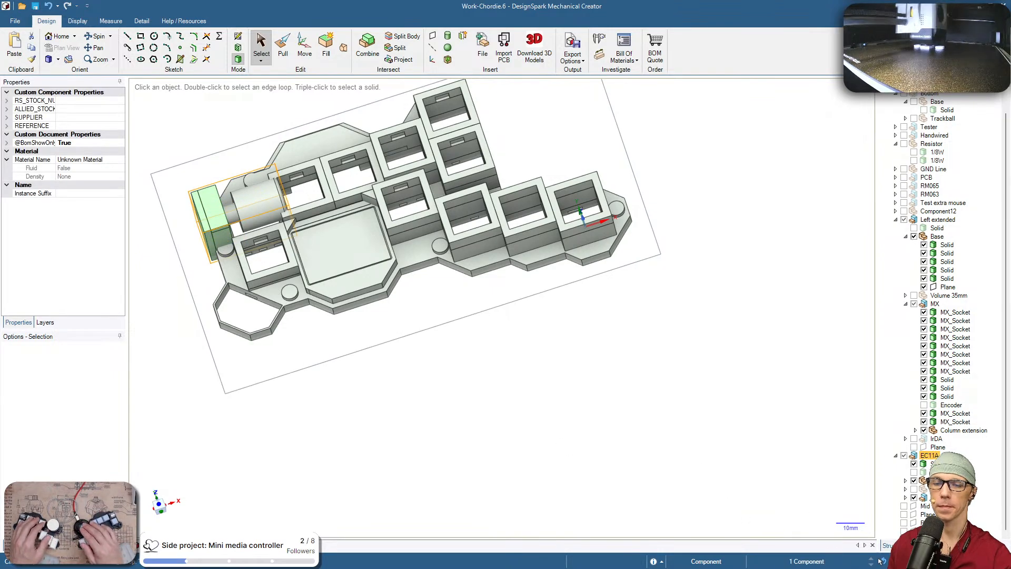
{"action": "left_click", "coordinate": [948, 485]}
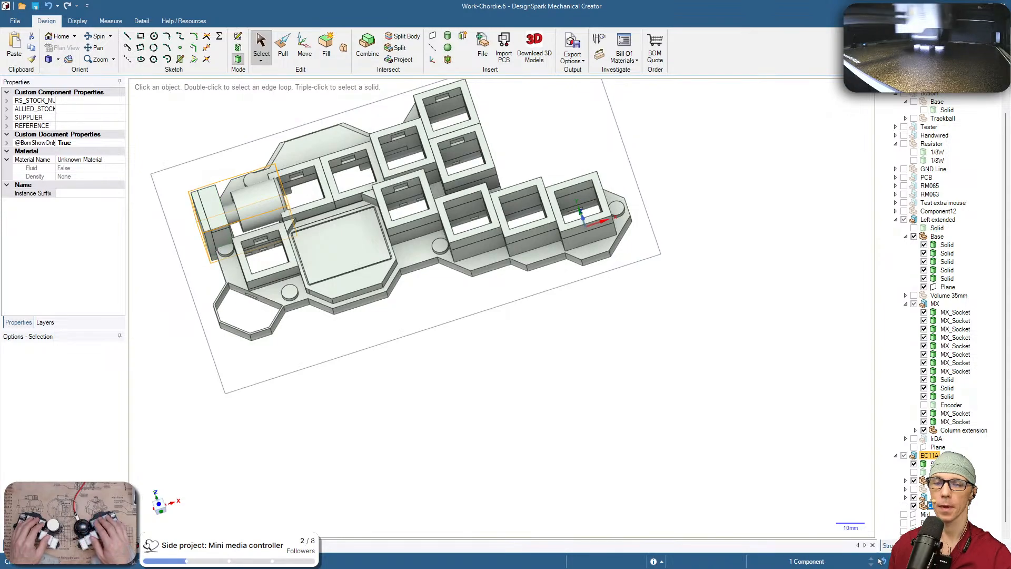
{"action": "type", "text": "Knob"}
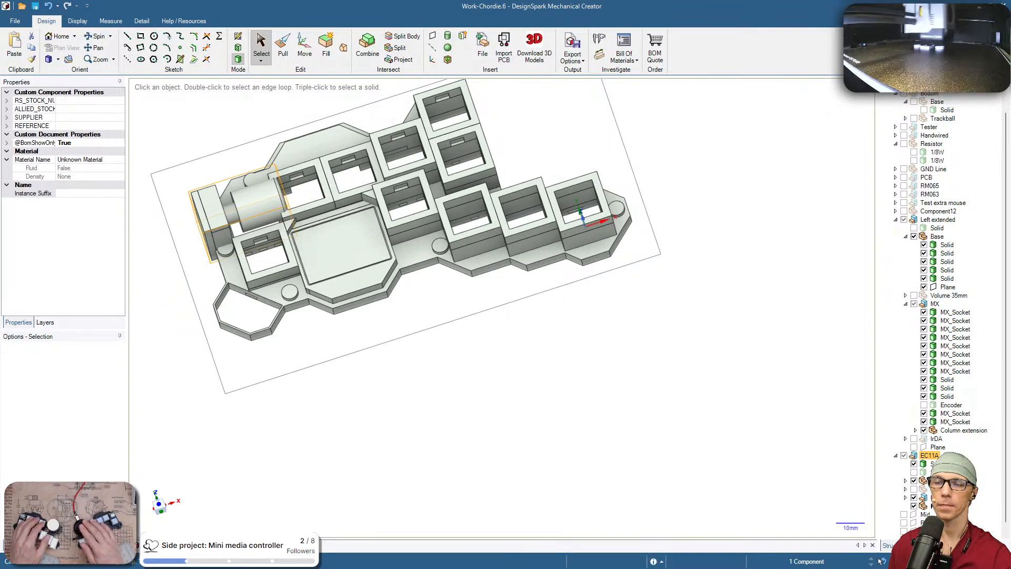
{"action": "left_click", "coordinate": [684, 350]}
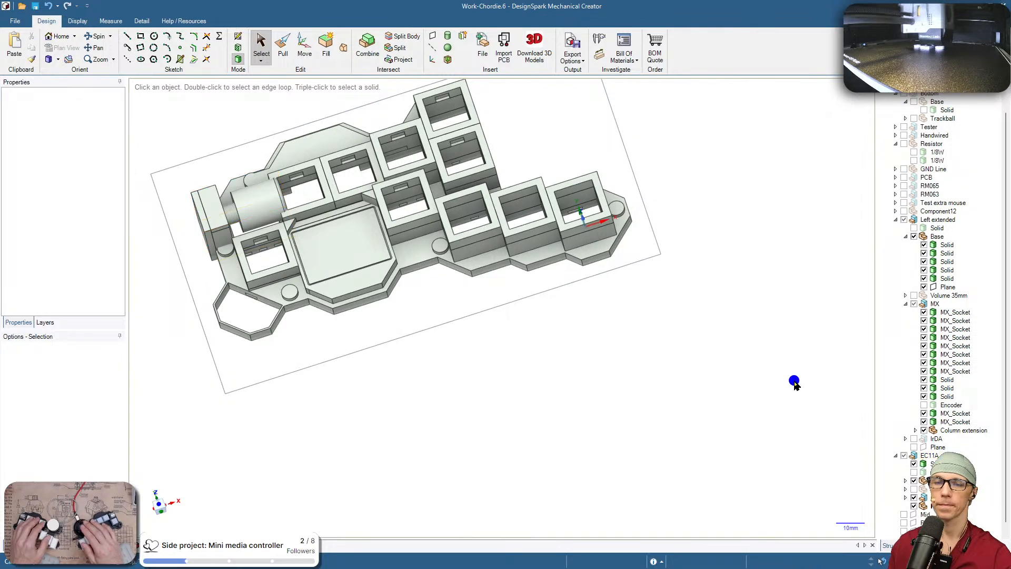
Copy the existing knob cylinder into the Knob component and hide the encoder's original components
{"action": "left_click", "coordinate": [908, 481]}
{"action": "left_click", "coordinate": [942, 489]}
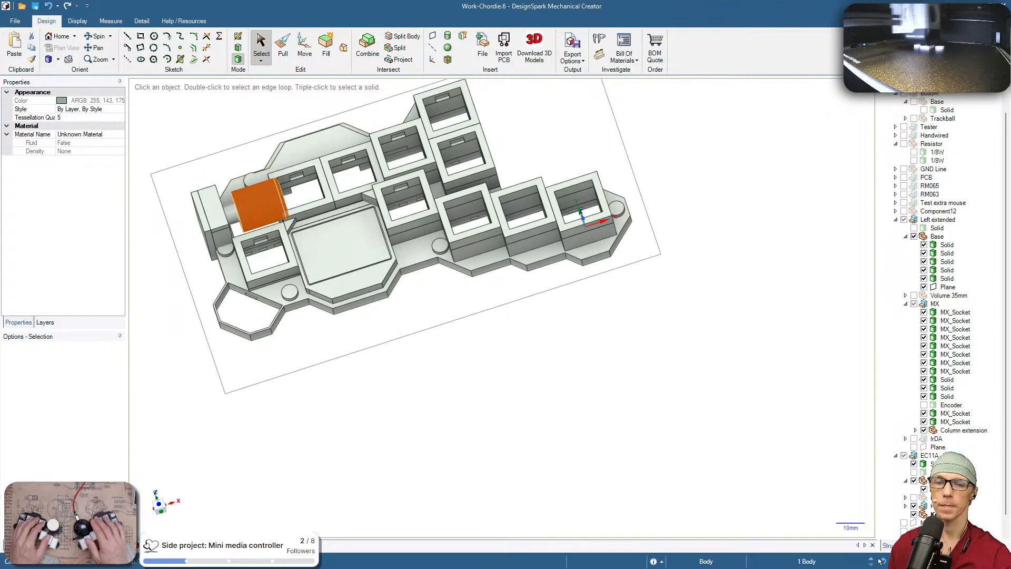
{"action": "key", "text": "ctrl+c"}
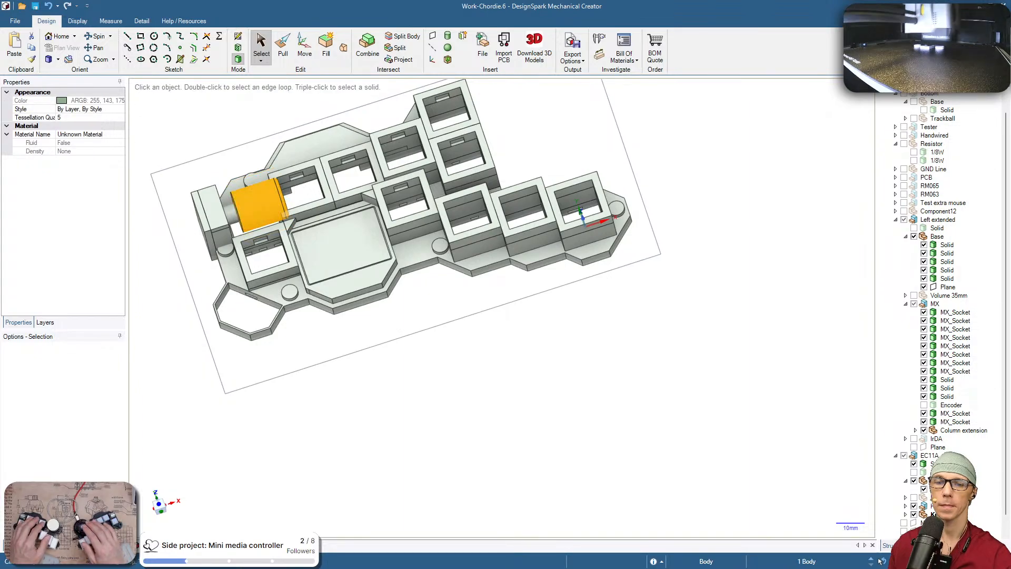
{"action": "left_click", "coordinate": [914, 481]}
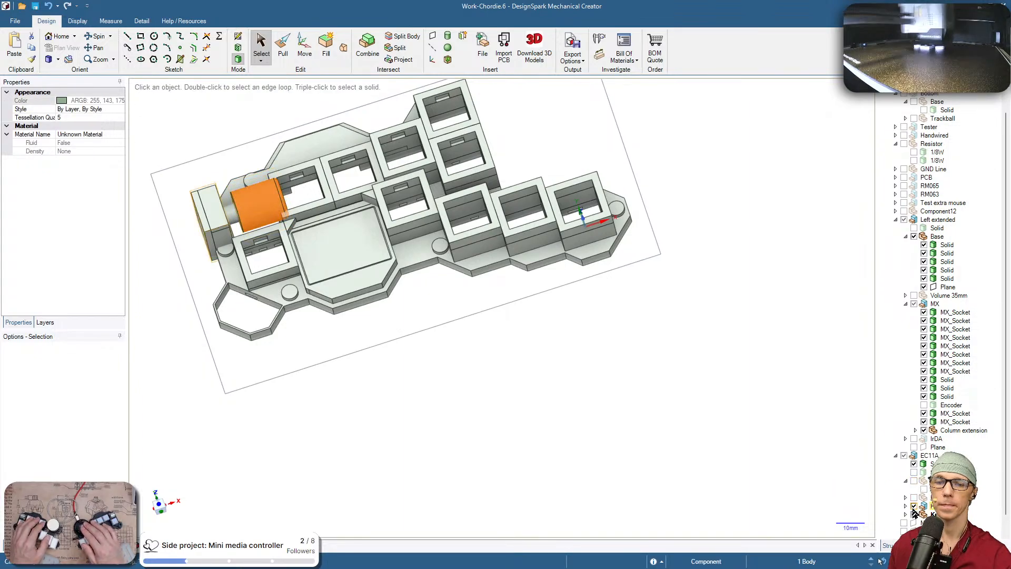
{"action": "left_click", "coordinate": [758, 444]}
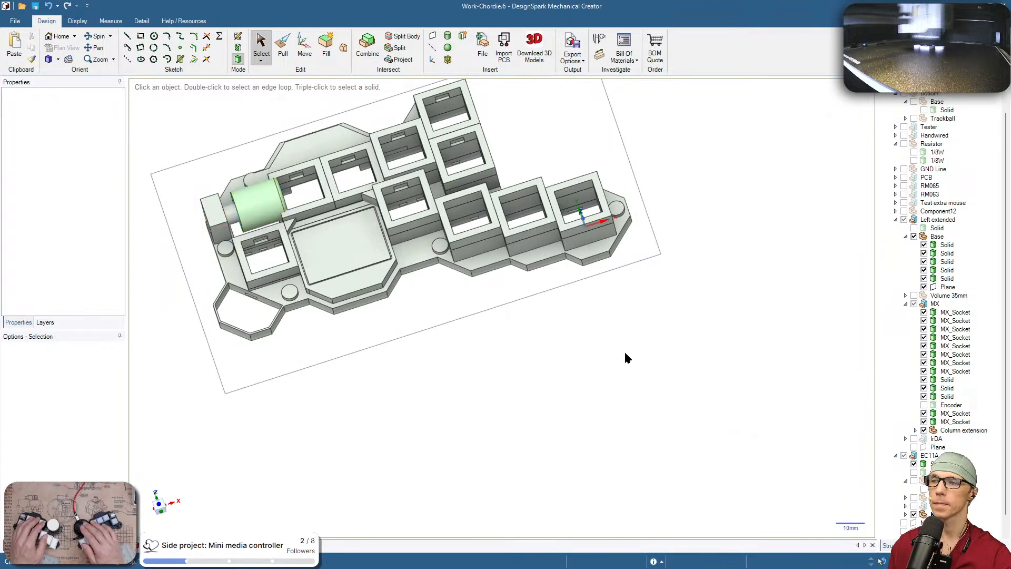
Isolate the Knob component by hiding all other parts of the model
{"action": "left_click", "coordinate": [934, 514]}
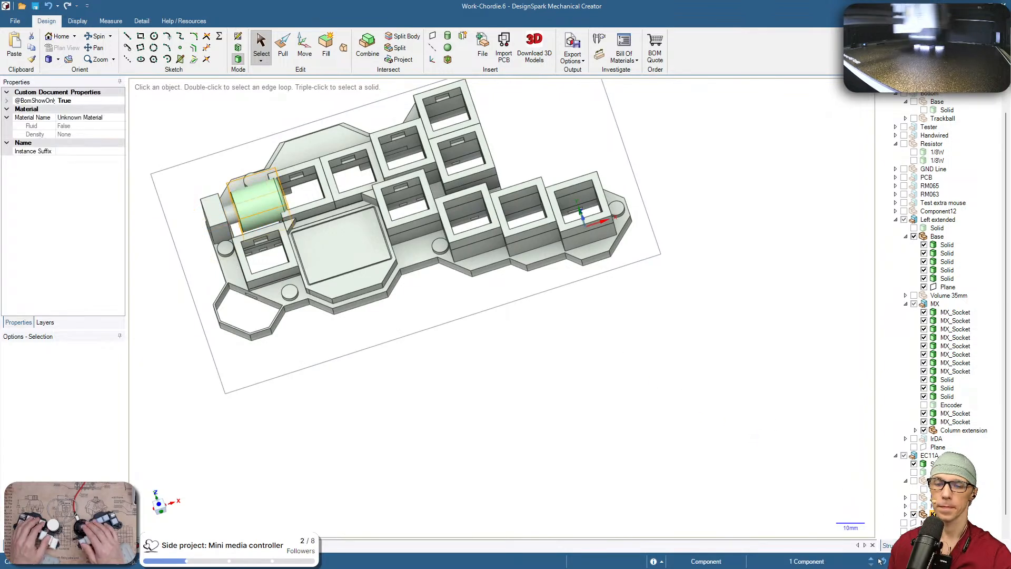
{"action": "left_click", "coordinate": [942, 487]}
{"action": "middle_click_drag", "start_coordinate": [423, 249], "coordinate": [539, 283], "text": "shift"}
{"action": "scroll", "coordinate": [451, 247], "scroll_direction": "up", "scroll_amount": 4}
{"action": "middle_click_drag", "start_coordinate": [451, 251], "coordinate": [261, 347]}
Set the knob's length between its closed end face and its open end to 25 mm
{"action": "left_click", "coordinate": [347, 222]}
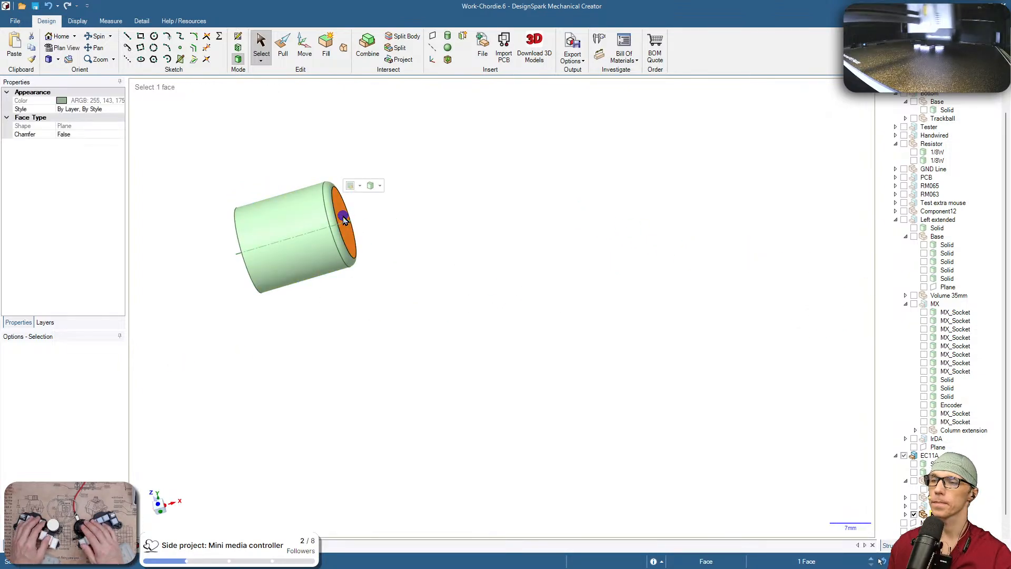
{"action": "key", "text": "m"}
{"action": "left_click", "coordinate": [387, 215]}
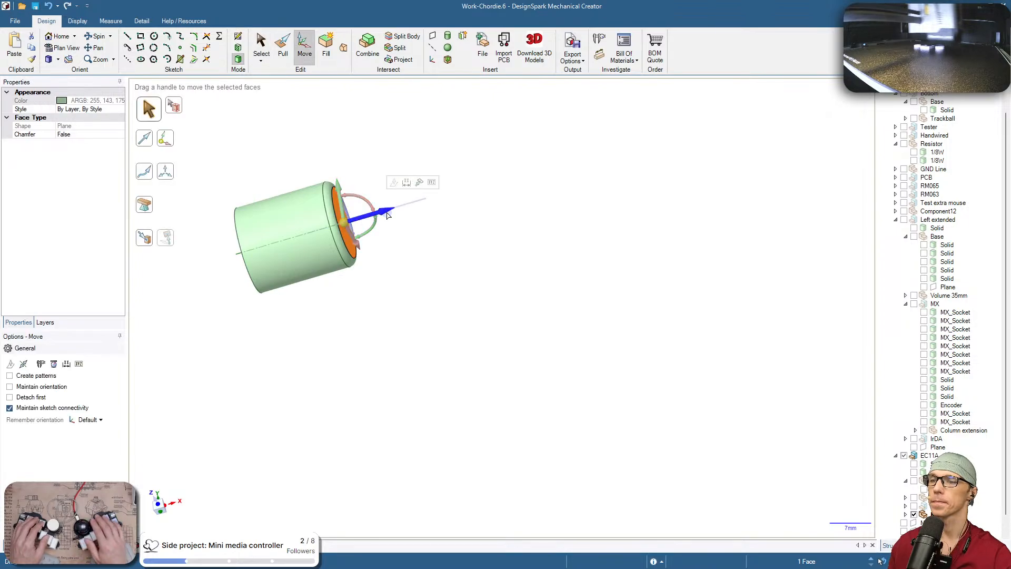
{"action": "key", "text": "r"}
{"action": "middle_click_drag", "start_coordinate": [274, 284], "coordinate": [359, 295]}
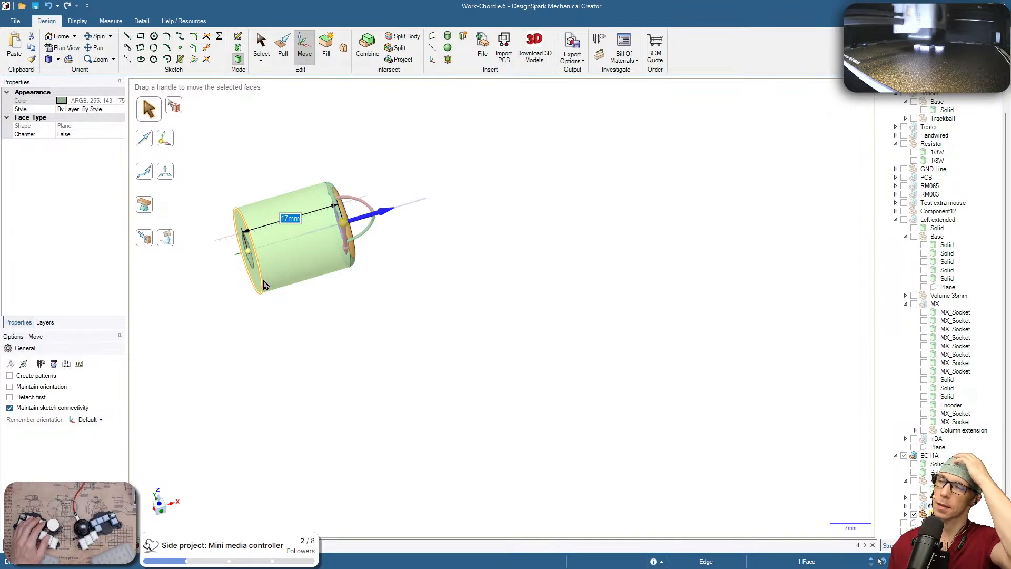
{"action": "type", "text": "25"}
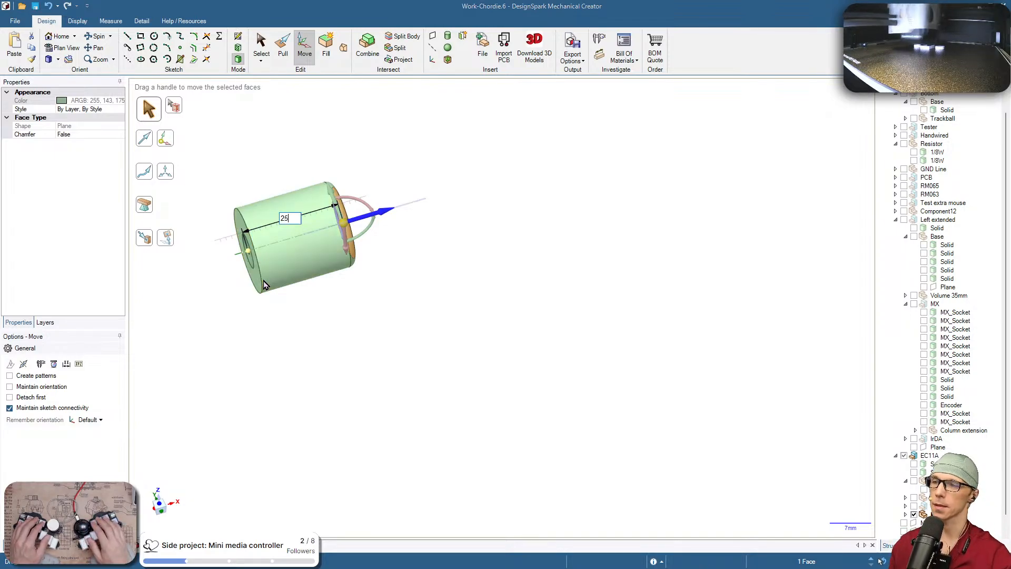
{"action": "key", "text": "Return"}
{"action": "left_click", "coordinate": [389, 309]}
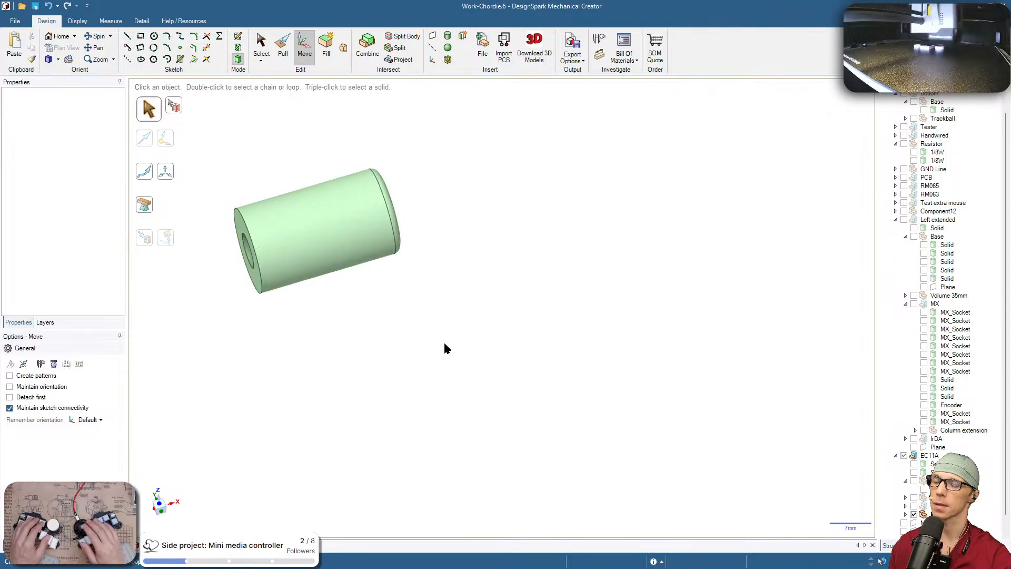
Switch to the AliExpress knob listing and examine its size variants, reviews, description and technical details
{"action": "key", "text": "super+Tab"}
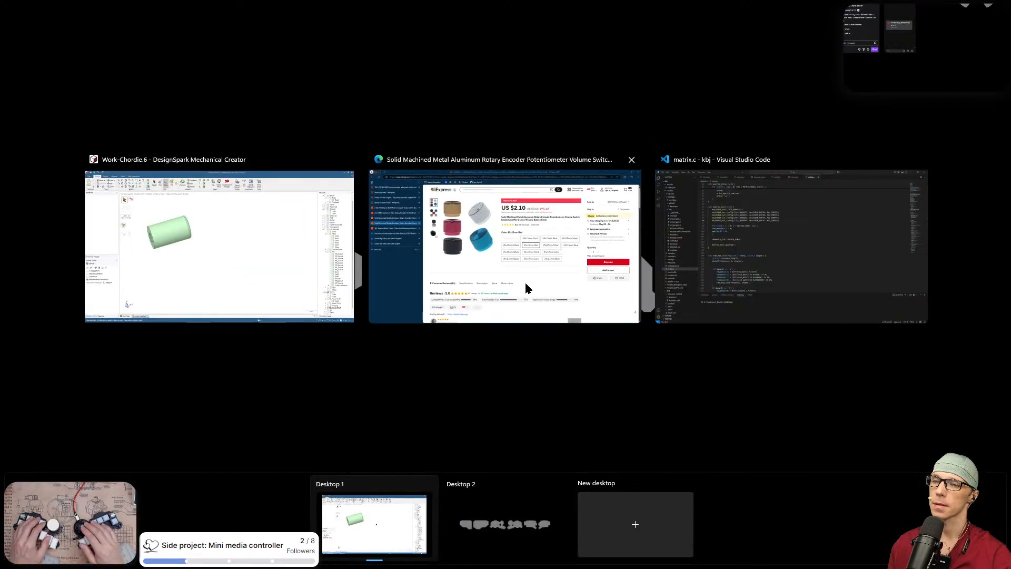
{"action": "left_click", "coordinate": [528, 288]}
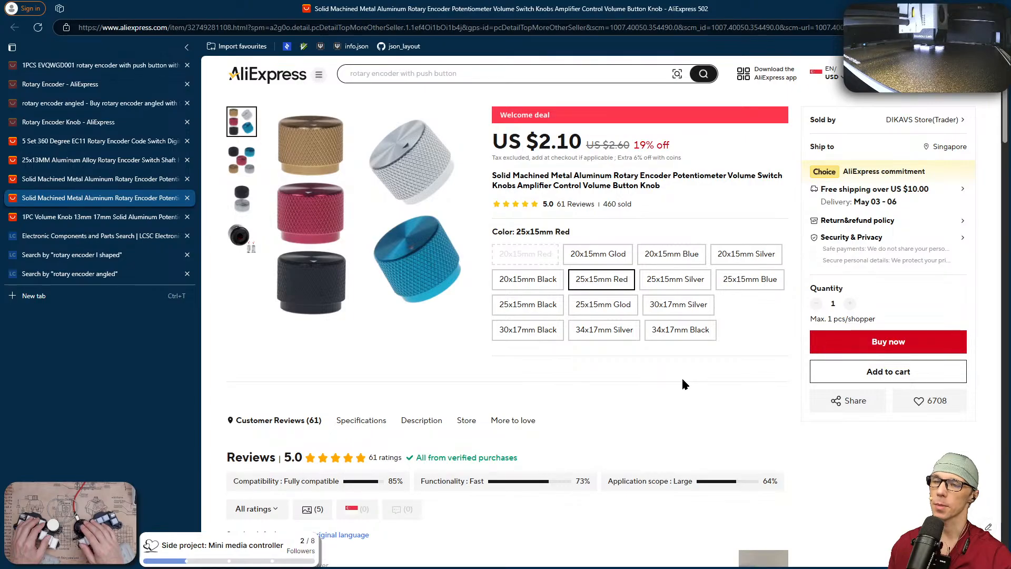
{"action": "scroll", "coordinate": [682, 383], "scroll_direction": "down", "scroll_amount": 10}
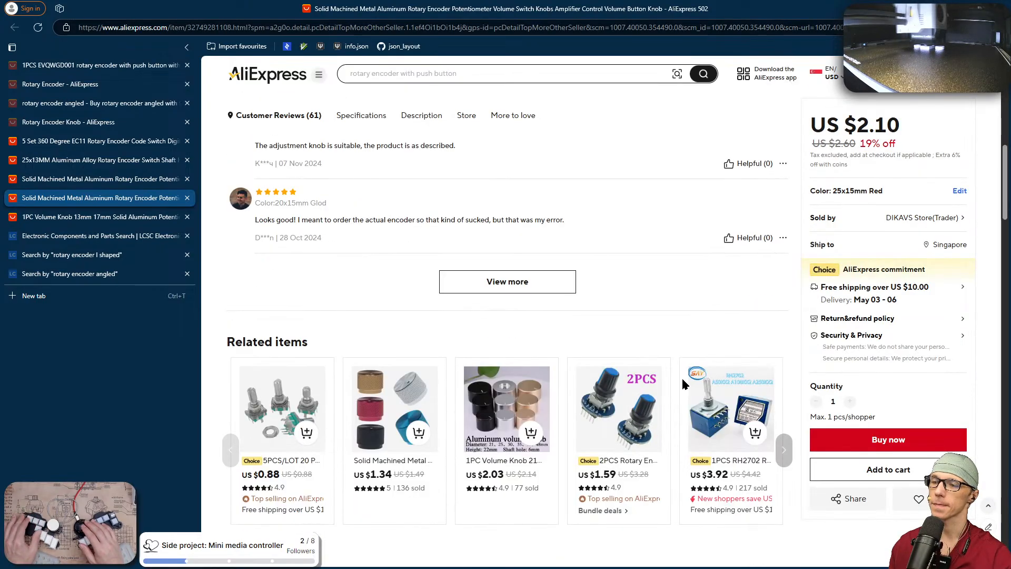
{"action": "left_click", "coordinate": [571, 287]}
{"action": "key", "text": "Escape"}
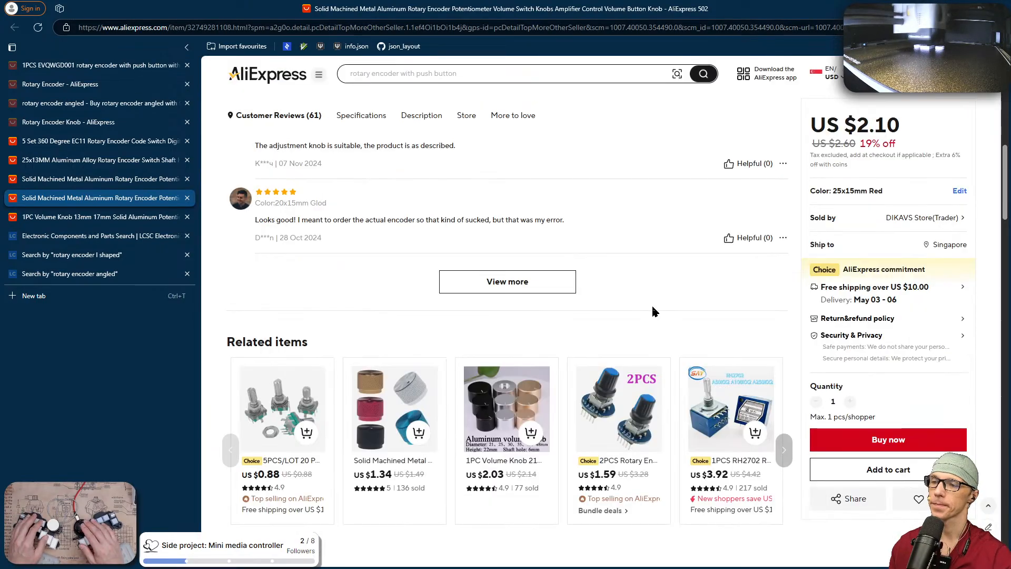
{"action": "scroll", "coordinate": [653, 316], "scroll_direction": "down", "scroll_amount": 7}
{"action": "scroll", "coordinate": [607, 366], "scroll_direction": "down", "scroll_amount": 5}
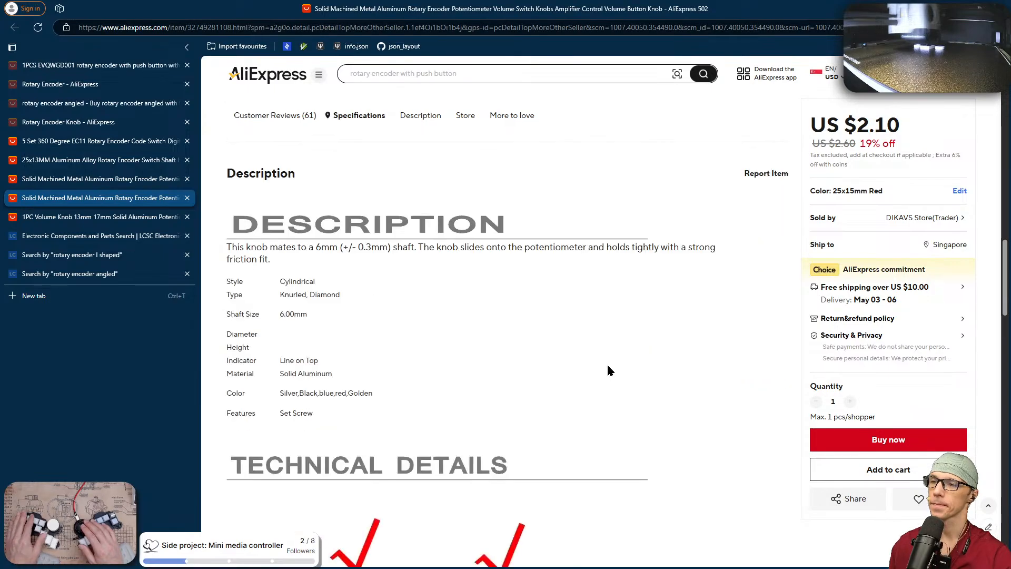
{"action": "scroll", "coordinate": [609, 371], "scroll_direction": "down", "scroll_amount": 7}
{"action": "scroll", "coordinate": [608, 370], "scroll_direction": "down", "scroll_amount": 5}
{"action": "scroll", "coordinate": [609, 371], "scroll_direction": "up", "scroll_amount": 12}
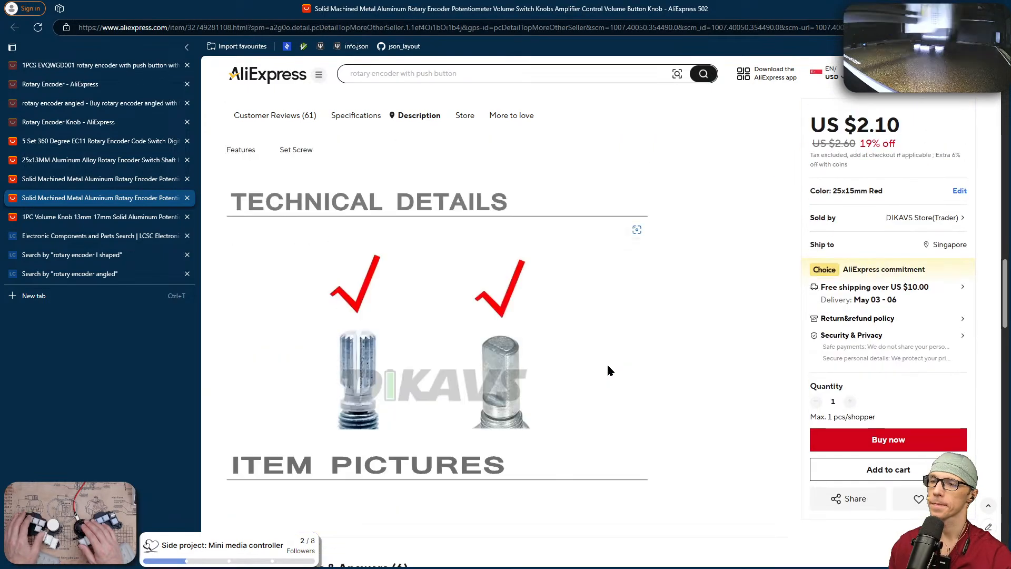
{"action": "scroll", "coordinate": [609, 371], "scroll_direction": "up", "scroll_amount": 10}
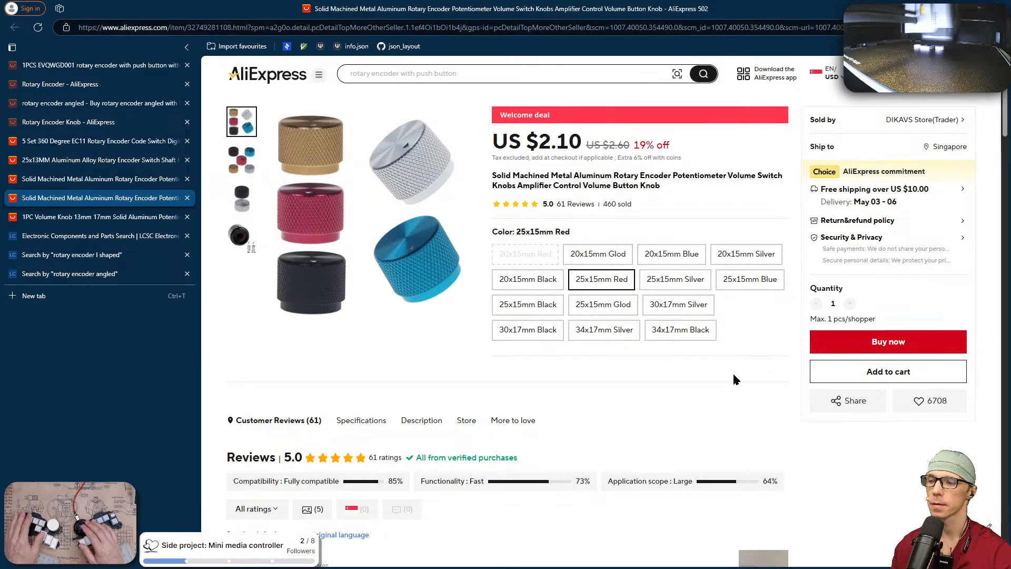
{"action": "scroll", "coordinate": [733, 373], "scroll_direction": "down", "scroll_amount": 2}
{"action": "scroll", "coordinate": [735, 379], "scroll_direction": "up", "scroll_amount": 2}
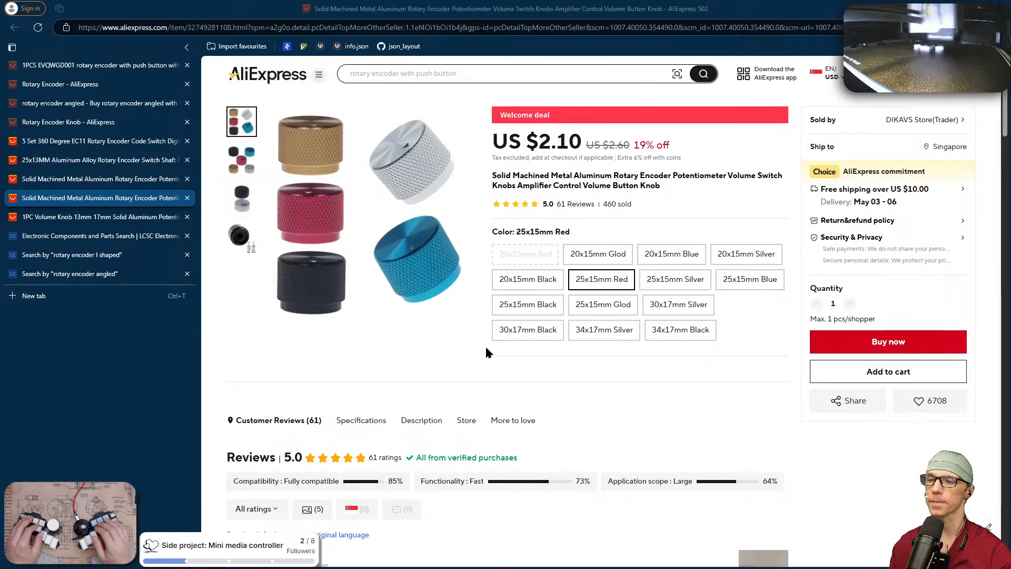
Switch back to DesignSpark Mechanical and set the knob's length between its two end faces to 15 mm
{"action": "key", "text": "super+Tab"}
{"action": "left_click", "coordinate": [514, 295]}
{"action": "middle_click_drag", "start_coordinate": [502, 303], "coordinate": [428, 339]}
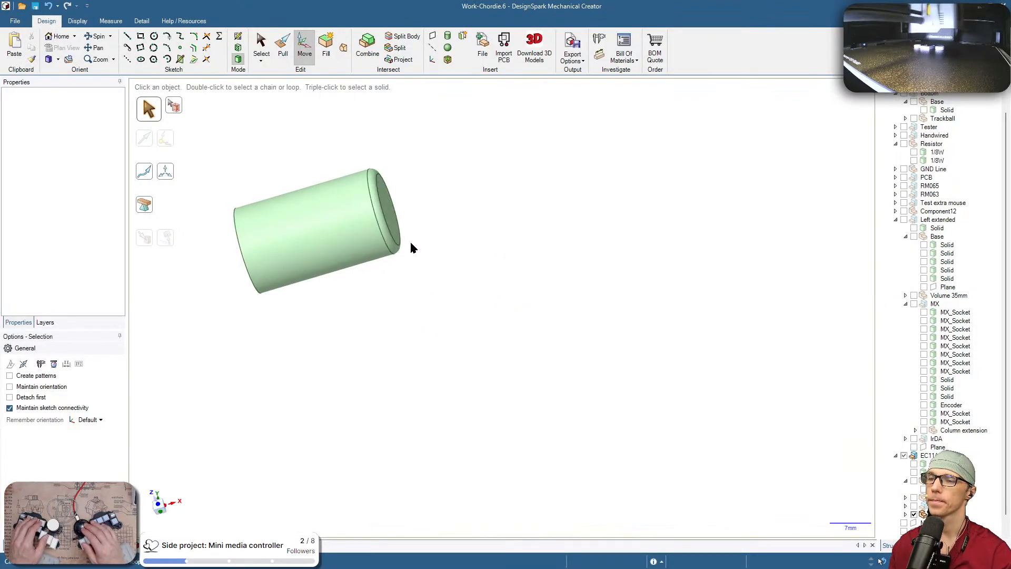
{"action": "key", "text": "s"}
{"action": "left_click", "coordinate": [394, 224]}
{"action": "key", "text": "m"}
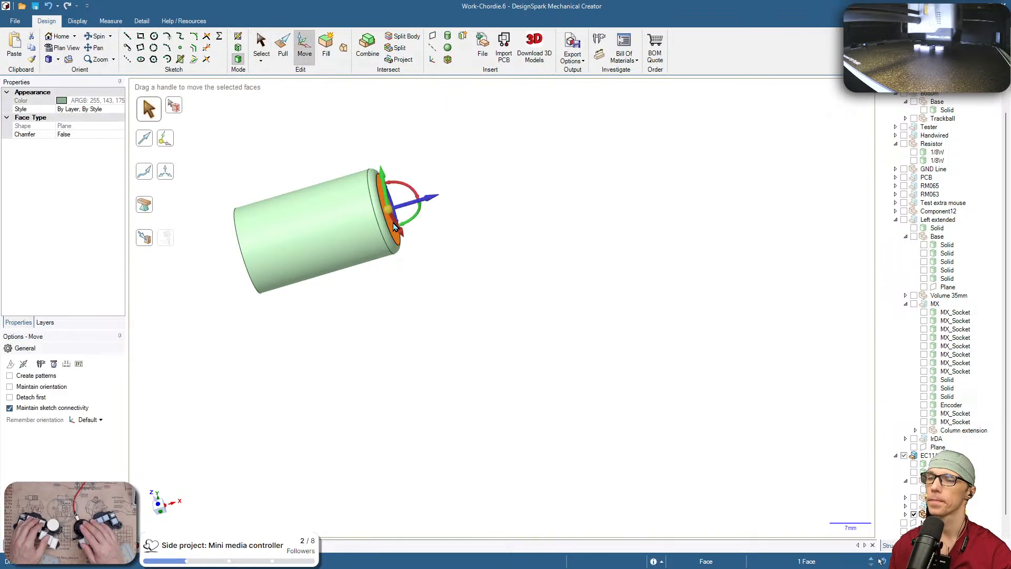
{"action": "left_click", "coordinate": [431, 199]}
{"action": "left_click", "coordinate": [240, 249]}
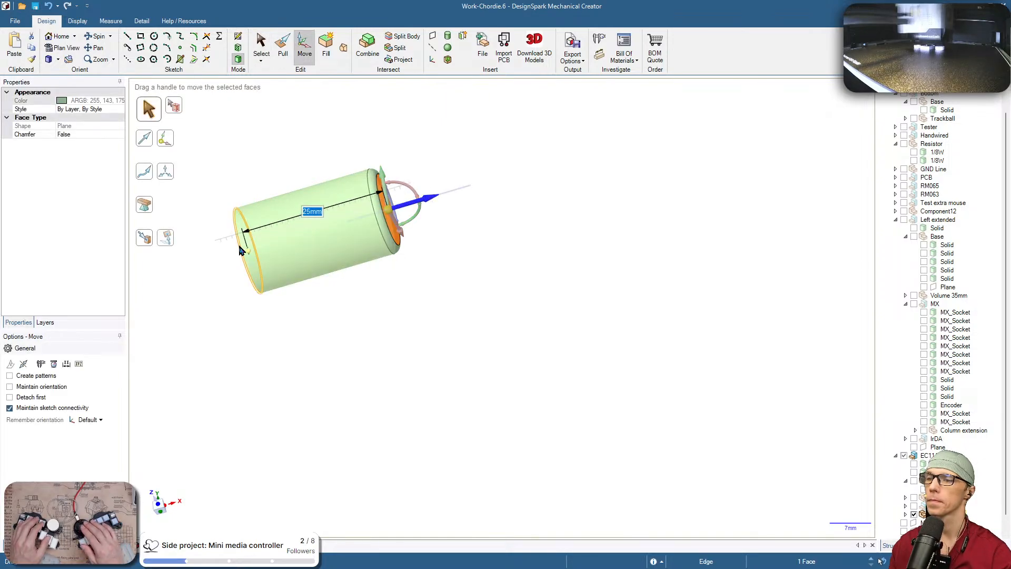
{"action": "type", "text": "15"}
{"action": "key", "text": "Return"}
{"action": "left_click", "coordinate": [310, 345]}
Set the radius of the knob's outer cylindrical face to 25/2 mm
{"action": "middle_click_drag", "start_coordinate": [425, 323], "coordinate": [323, 326]}
{"action": "key", "text": "p"}
{"action": "left_click", "coordinate": [322, 252]}
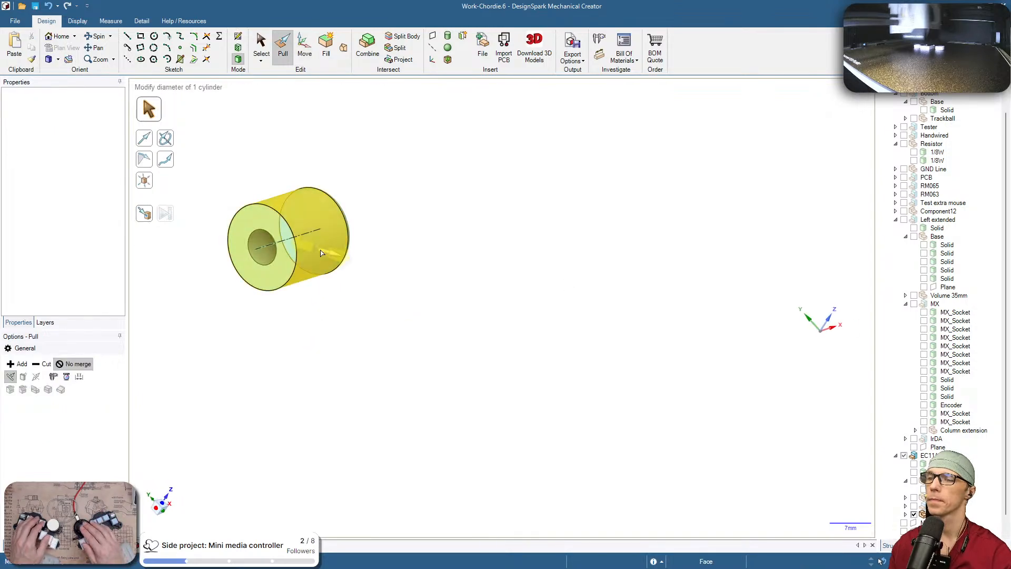
{"action": "left_click", "coordinate": [322, 253]}
{"action": "type", "text": "25"}
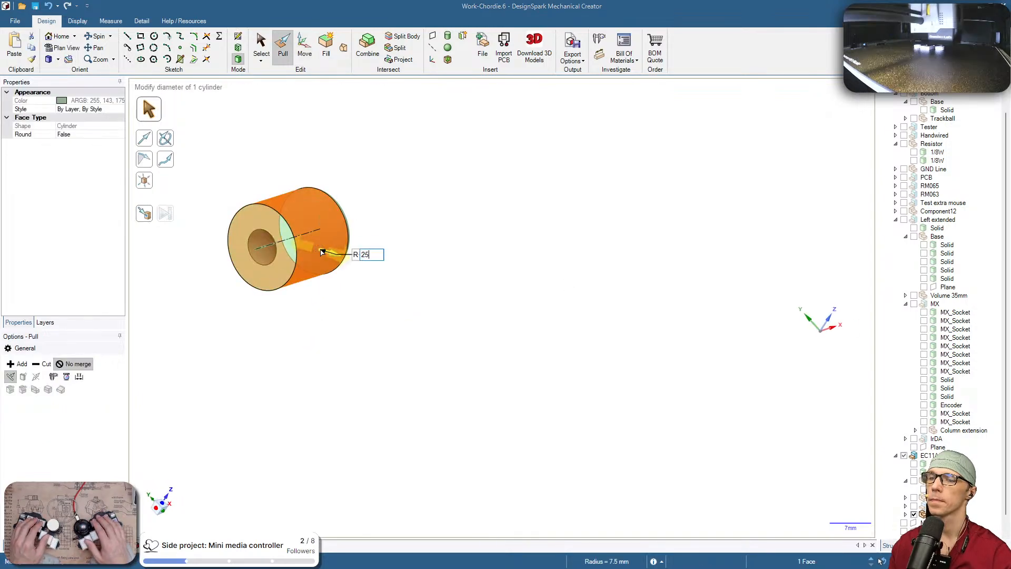
{"action": "type", "text": "/2"}
{"action": "key", "text": "Return"}
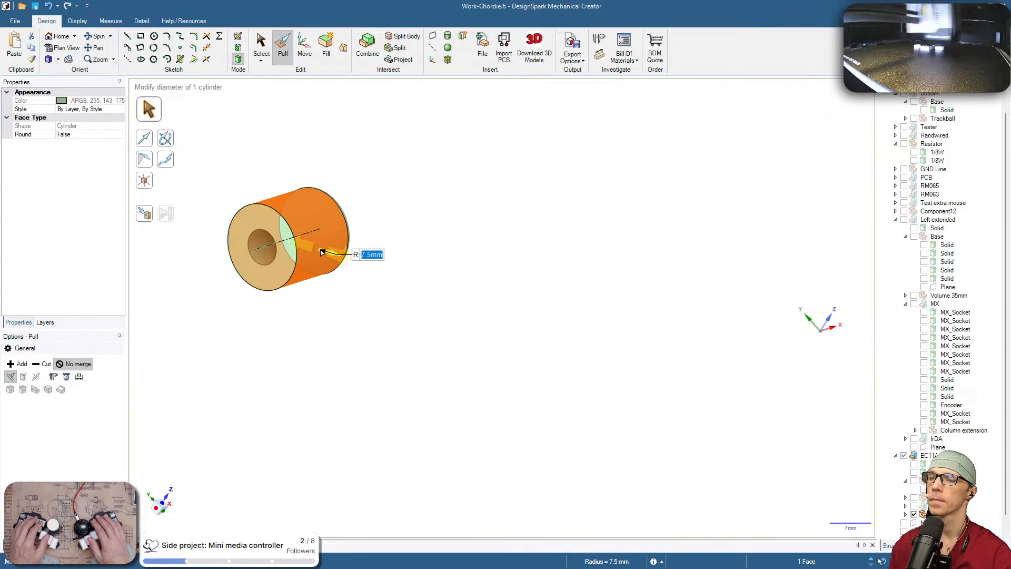
{"action": "left_click", "coordinate": [481, 327]}
{"action": "mouse_move", "coordinate": [481, 327]}
{"action": "middle_mouse_down", "text": "shift"}
{"action": "mouse_move", "coordinate": [593, 330]}
{"action": "mouse_move", "coordinate": [492, 343]}
{"action": "middle_mouse_up", "text": "shift"}
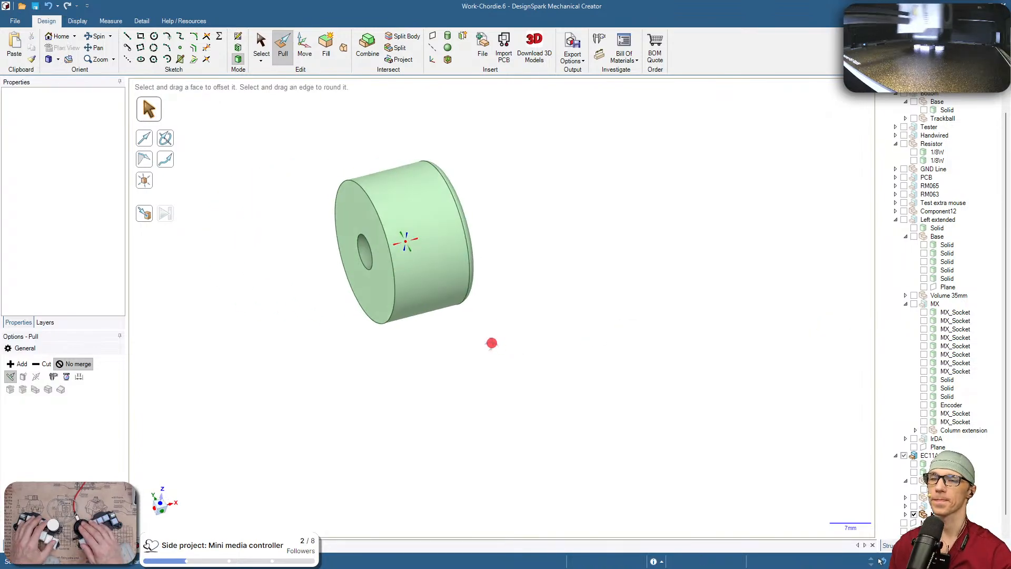
Show the MX and Base components of the left extended keyboard and hide the Encoder holder around the resized knob
{"action": "left_click", "coordinate": [915, 304]}
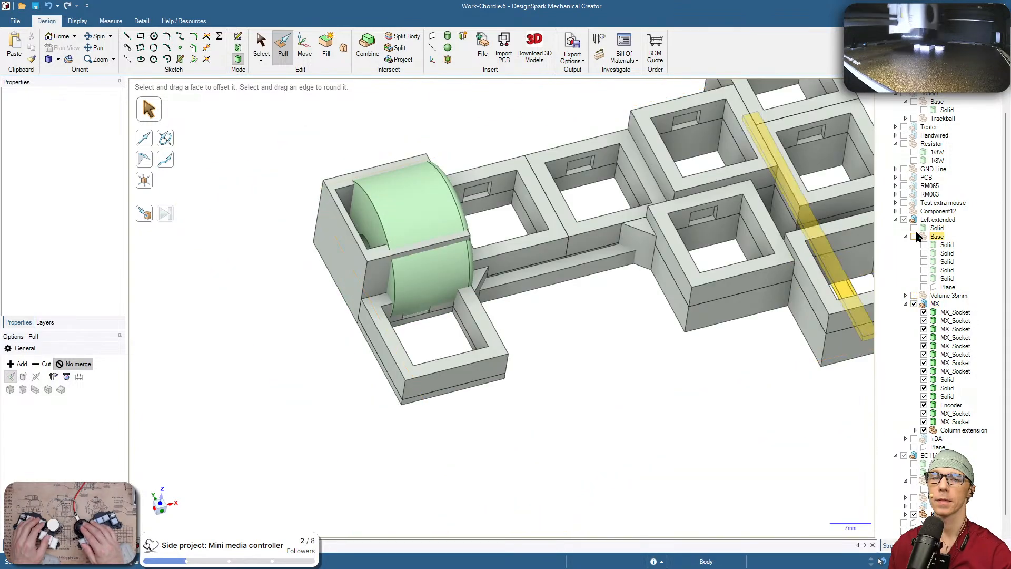
{"action": "left_click", "coordinate": [916, 236]}
{"action": "middle_click_drag", "start_coordinate": [527, 263], "coordinate": [426, 267]}
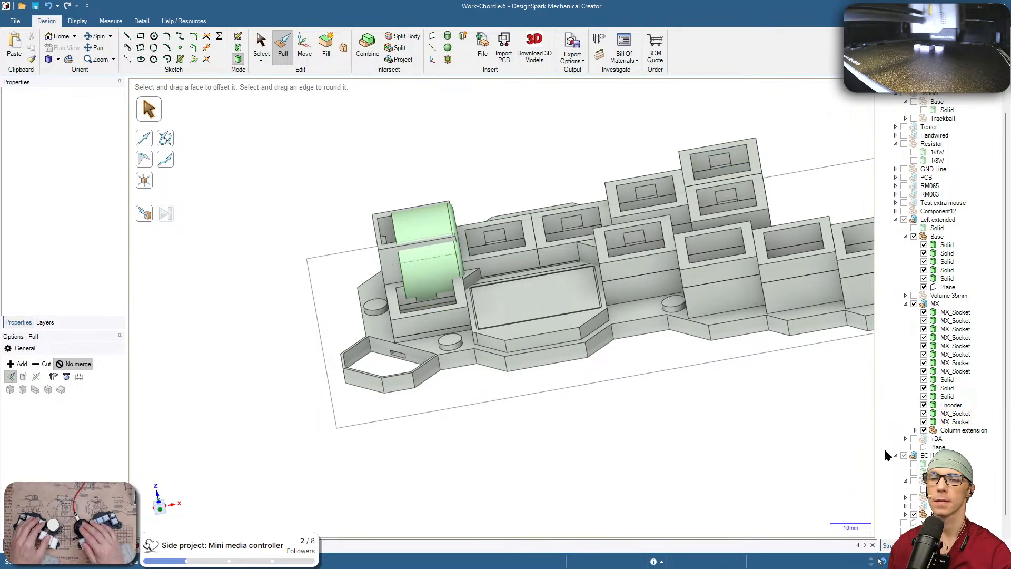
{"action": "left_click", "coordinate": [924, 404]}
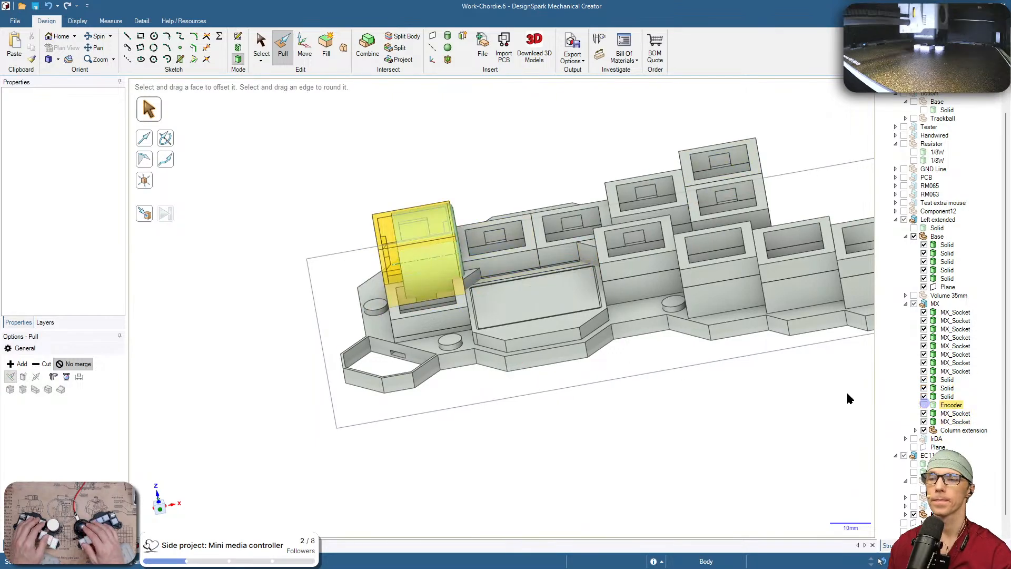
{"action": "mouse_move", "coordinate": [628, 329]}
{"action": "middle_mouse_down", "text": "shift"}
{"action": "mouse_move", "coordinate": [638, 348]}
{"action": "mouse_move", "coordinate": [630, 338]}
{"action": "middle_mouse_up", "text": "shift"}
{"action": "middle_click_drag", "start_coordinate": [677, 362], "coordinate": [667, 436]}
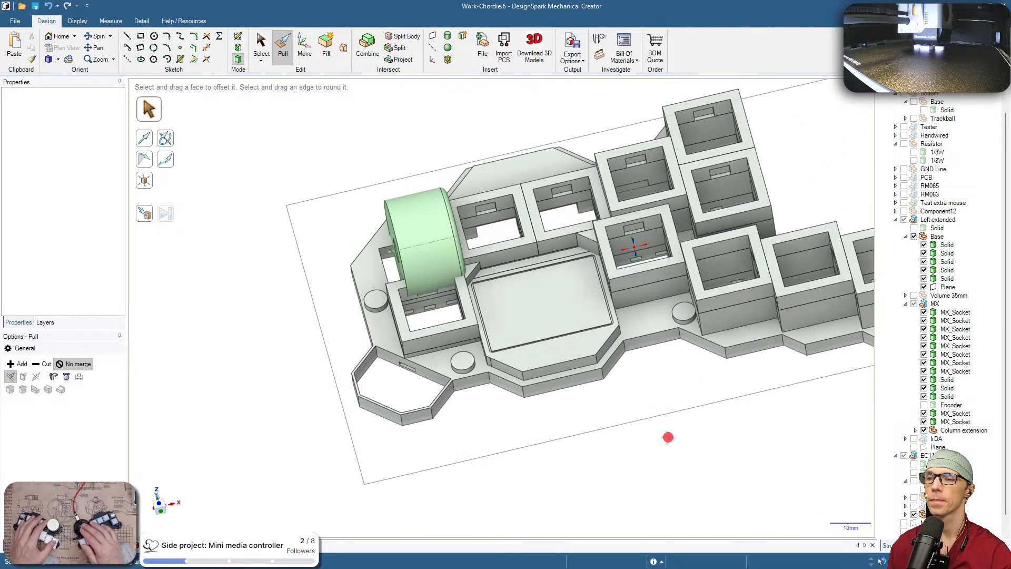
Show the EC11 encoder's solid body and inspect where the knob passes through the base's underside
{"action": "left_click", "coordinate": [914, 464]}
{"action": "mouse_move", "coordinate": [669, 361]}
{"action": "middle_mouse_down"}
{"action": "mouse_move", "coordinate": [639, 339]}
{"action": "mouse_move", "coordinate": [722, 344]}
{"action": "mouse_move", "coordinate": [848, 293]}
{"action": "mouse_move", "coordinate": [616, 298]}
{"action": "mouse_move", "coordinate": [531, 342]}
{"action": "mouse_move", "coordinate": [681, 372]}
{"action": "mouse_move", "coordinate": [808, 238]}
{"action": "mouse_move", "coordinate": [623, 323]}
{"action": "mouse_move", "coordinate": [668, 269]}
{"action": "mouse_move", "coordinate": [664, 294]}
{"action": "middle_mouse_up"}
{"action": "scroll", "coordinate": [354, 345], "scroll_direction": "up", "scroll_amount": 3}
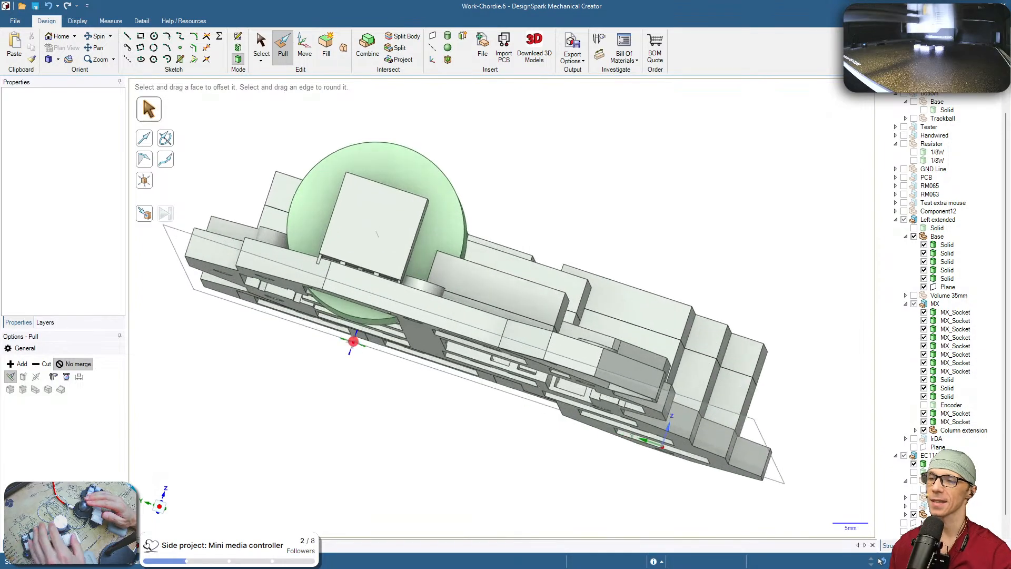
{"action": "middle_click_drag", "start_coordinate": [353, 341], "coordinate": [422, 346]}
{"action": "left_click", "coordinate": [591, 342]}
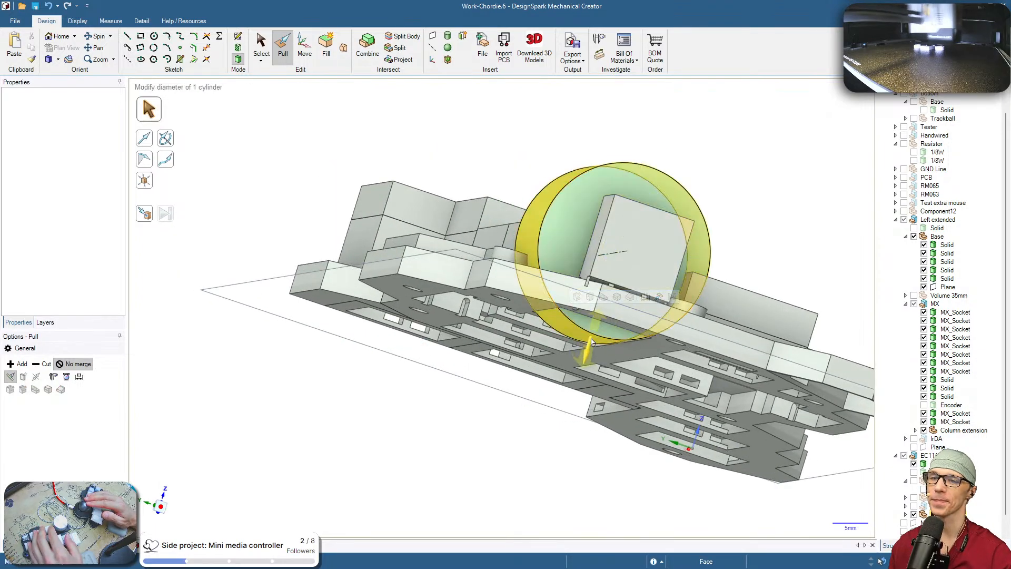
{"action": "key", "text": "Escape"}
{"action": "scroll", "coordinate": [740, 289], "scroll_direction": "down", "scroll_amount": 2}
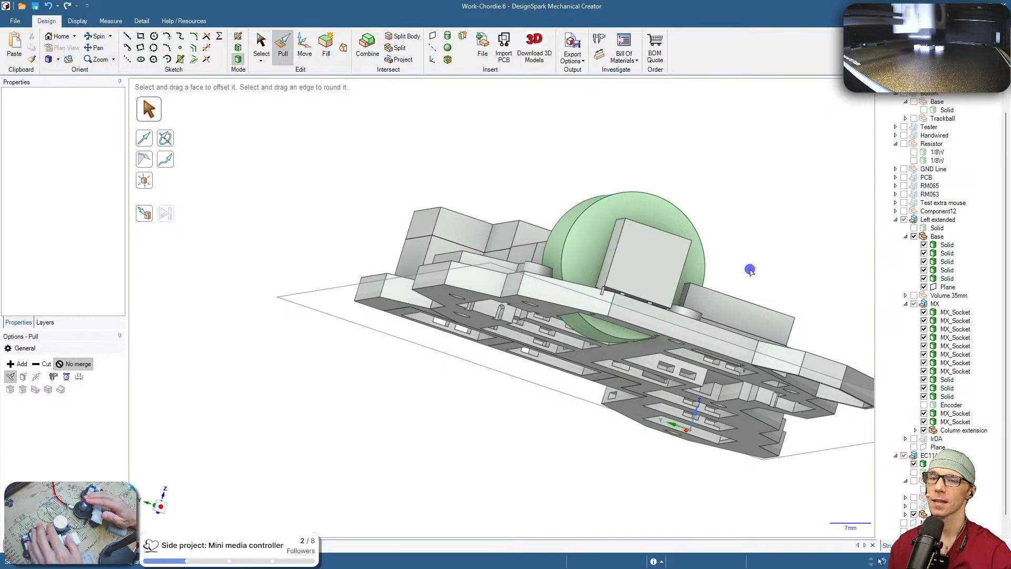
Examine the knob's and encoder's clearance to the adjacent MX socket and the base edge from below, above and close up
{"action": "mouse_move", "coordinate": [752, 274]}
{"action": "middle_mouse_down"}
{"action": "mouse_move", "coordinate": [685, 270]}
{"action": "mouse_move", "coordinate": [669, 258]}
{"action": "mouse_move", "coordinate": [696, 273]}
{"action": "mouse_move", "coordinate": [533, 348]}
{"action": "mouse_move", "coordinate": [570, 355]}
{"action": "middle_mouse_up"}
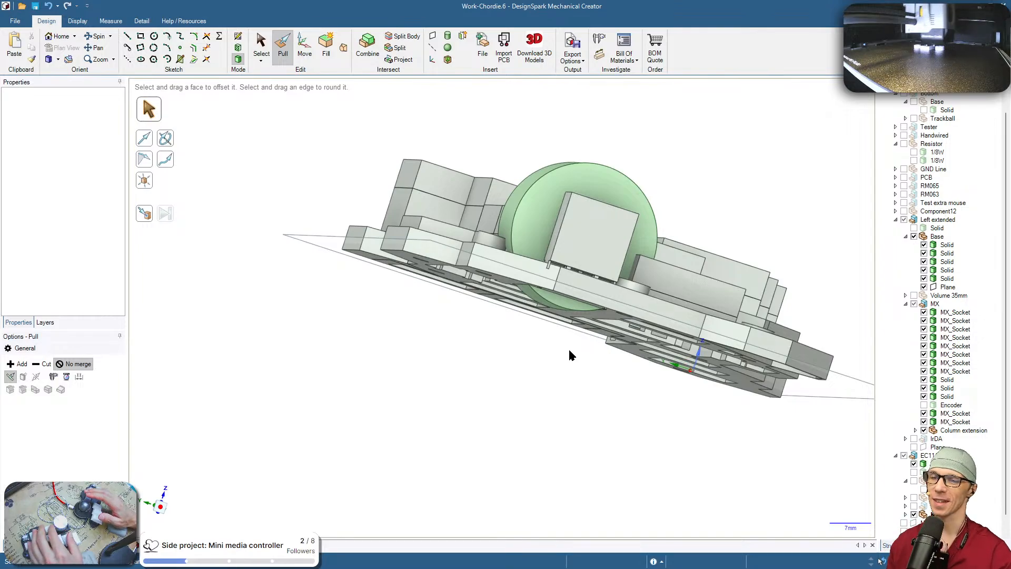
{"action": "mouse_move", "coordinate": [582, 355]}
{"action": "middle_mouse_down"}
{"action": "mouse_move", "coordinate": [453, 400]}
{"action": "mouse_move", "coordinate": [406, 339]}
{"action": "mouse_move", "coordinate": [243, 418]}
{"action": "middle_mouse_up"}
{"action": "middle_click_drag", "start_coordinate": [330, 413], "coordinate": [242, 461]}
{"action": "middle_click_drag", "start_coordinate": [451, 399], "coordinate": [415, 343], "text": "ctrl"}
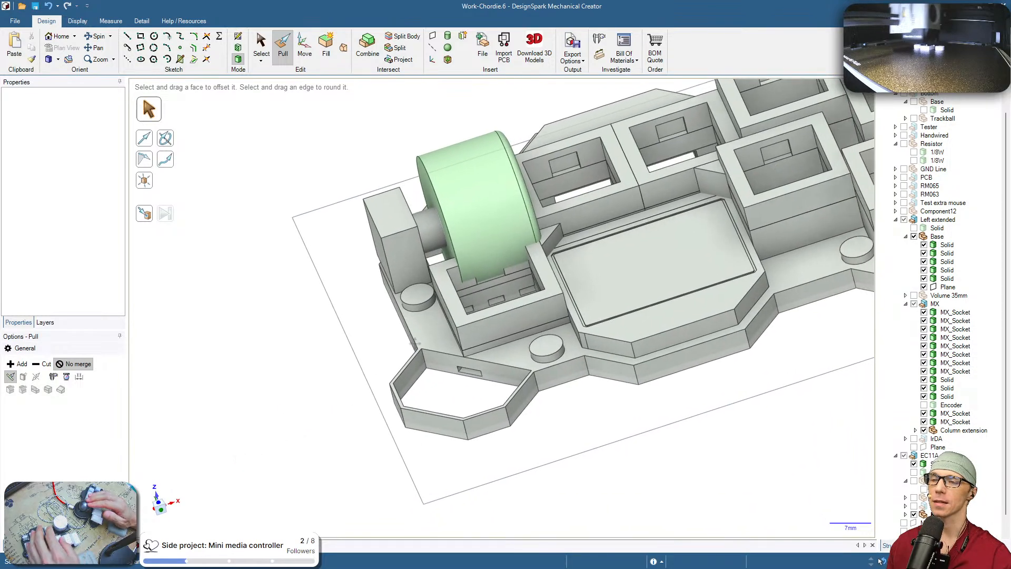
{"action": "middle_click_drag", "start_coordinate": [679, 402], "coordinate": [652, 415], "text": "shift"}
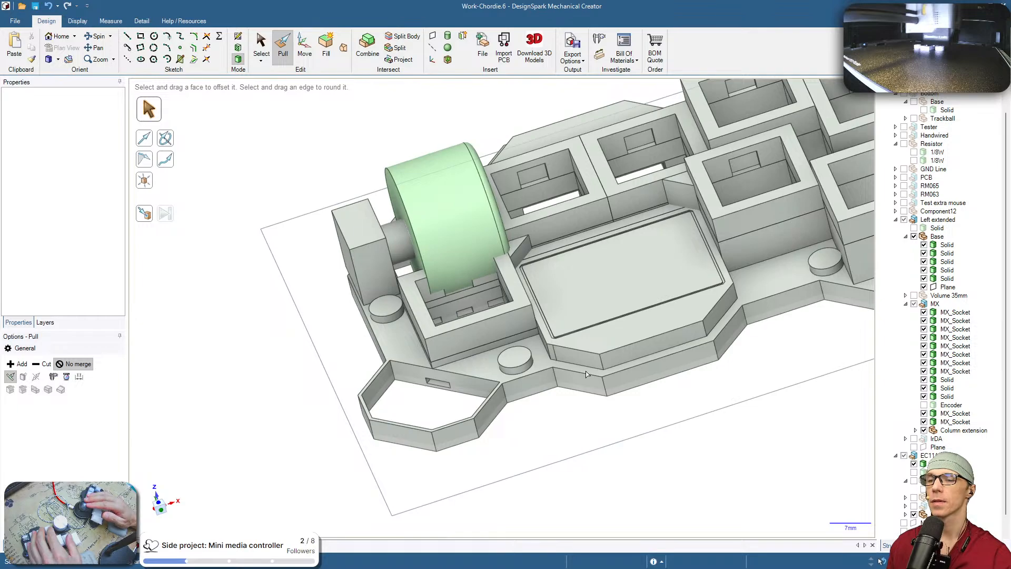
{"action": "scroll", "coordinate": [595, 388], "scroll_direction": "down", "scroll_amount": 1}
{"action": "middle_click_drag", "start_coordinate": [594, 389], "coordinate": [734, 395]}
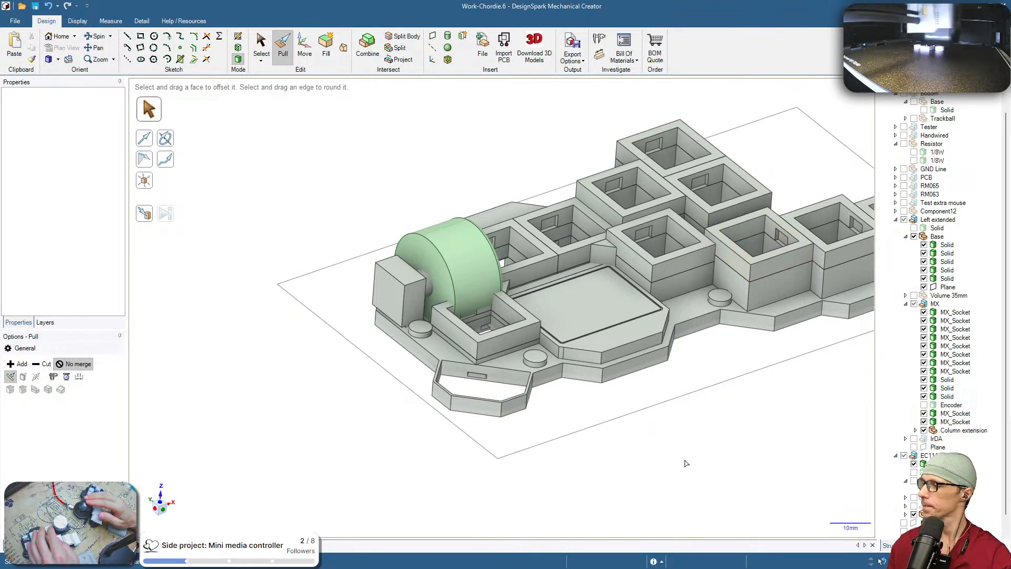
{"action": "middle_click_drag", "start_coordinate": [629, 472], "coordinate": [519, 460], "text": "ctrl"}
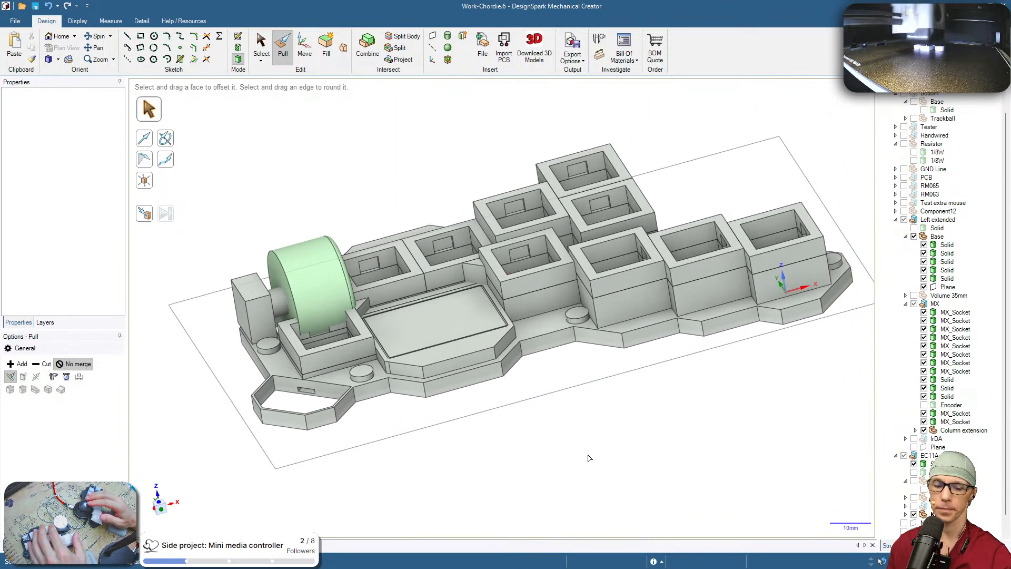
{"action": "middle_click_drag", "start_coordinate": [571, 444], "coordinate": [573, 347]}
{"action": "left_click", "coordinate": [341, 289]}
{"action": "scroll", "coordinate": [342, 292], "scroll_direction": "up", "scroll_amount": 5}
{"action": "key", "text": "Escape"}
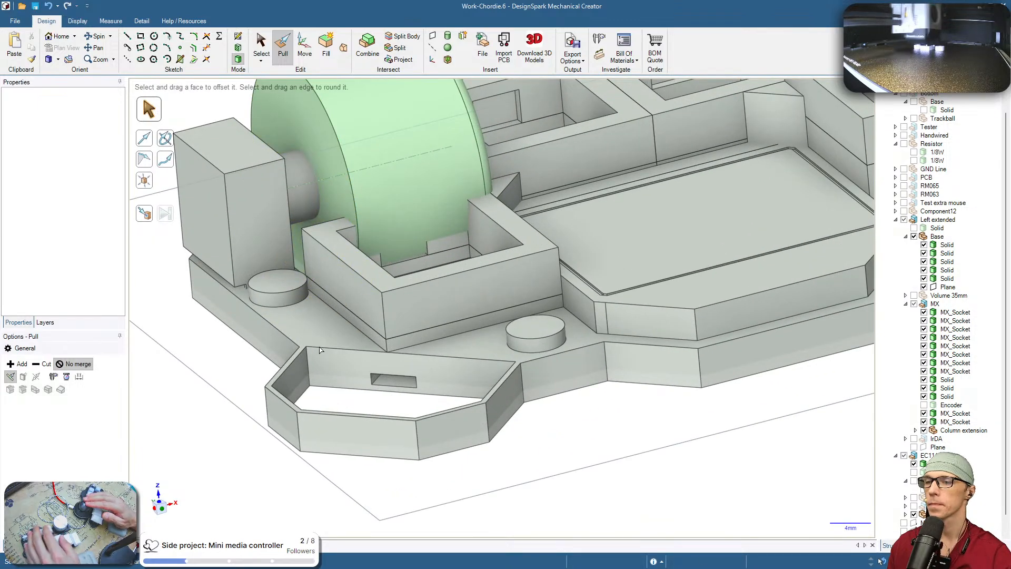
{"action": "scroll", "coordinate": [506, 411], "scroll_direction": "down", "scroll_amount": 5}
{"action": "middle_click_drag", "start_coordinate": [510, 409], "coordinate": [569, 440]}
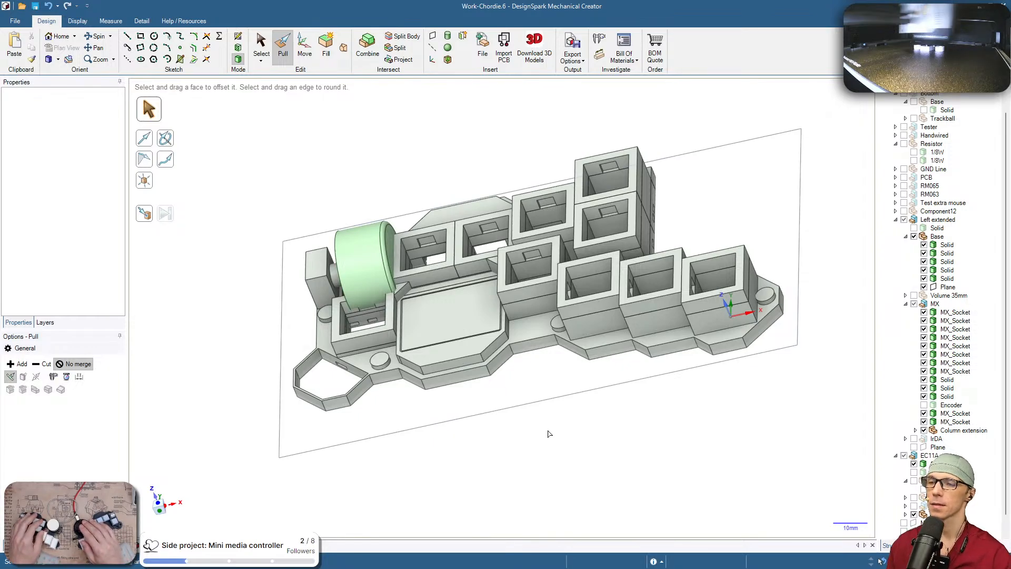
Examine the whole left extended keyboard from the side, underneath and above to judge the knob's height and protrusion through the base
{"action": "middle_click_drag", "start_coordinate": [548, 433], "coordinate": [609, 386], "text": "shift"}
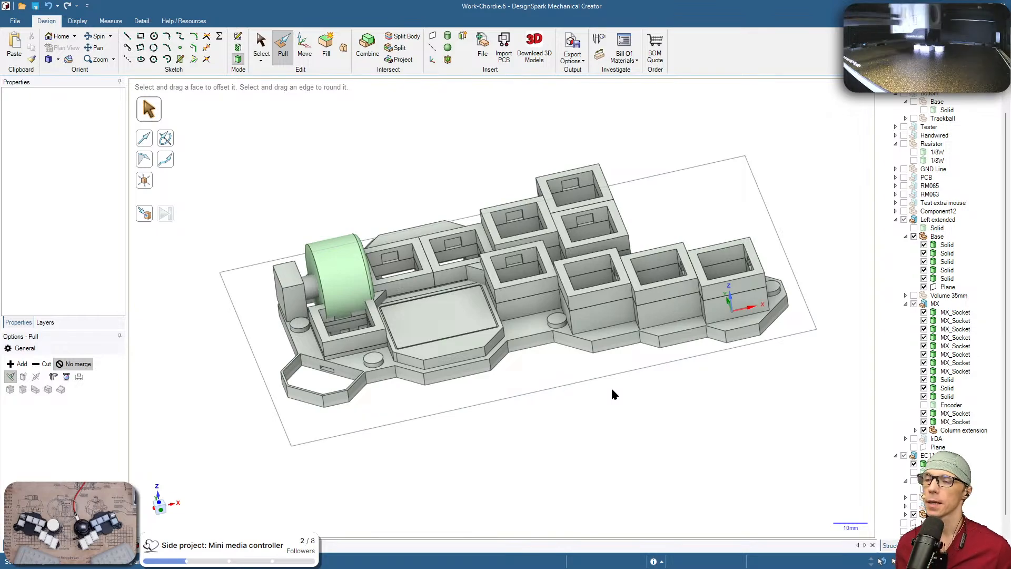
{"action": "middle_click_drag", "start_coordinate": [476, 406], "coordinate": [483, 377]}
{"action": "middle_click_drag", "start_coordinate": [622, 332], "coordinate": [650, 283]}
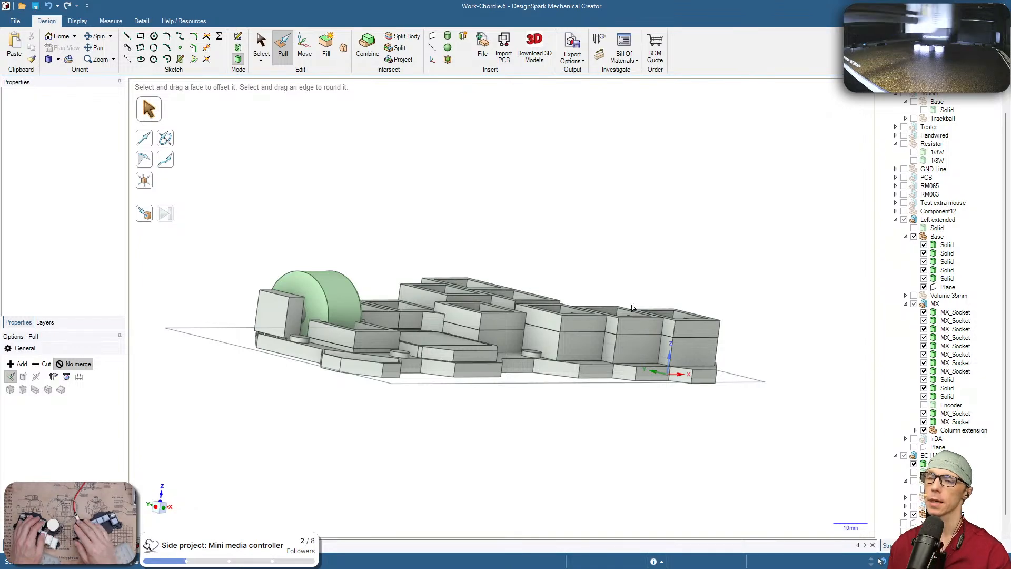
{"action": "middle_click_drag", "start_coordinate": [652, 285], "coordinate": [636, 265]}
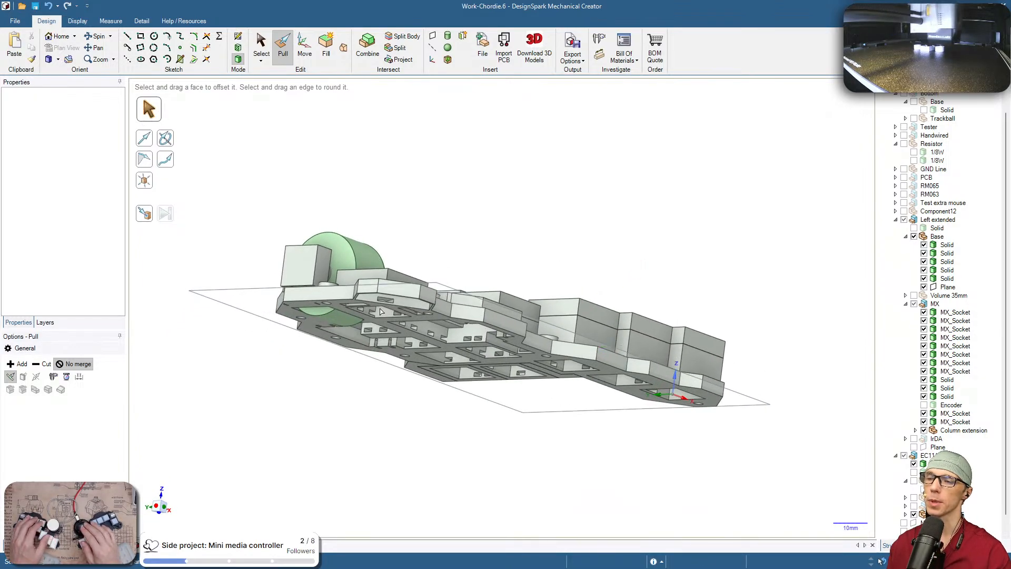
{"action": "left_click", "coordinate": [337, 327]}
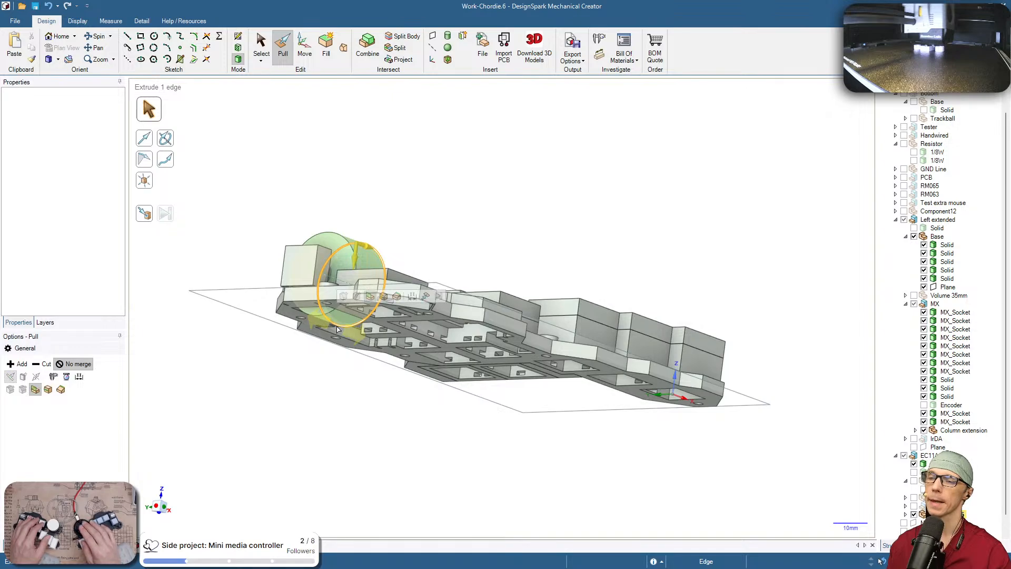
{"action": "key", "text": "Escape"}
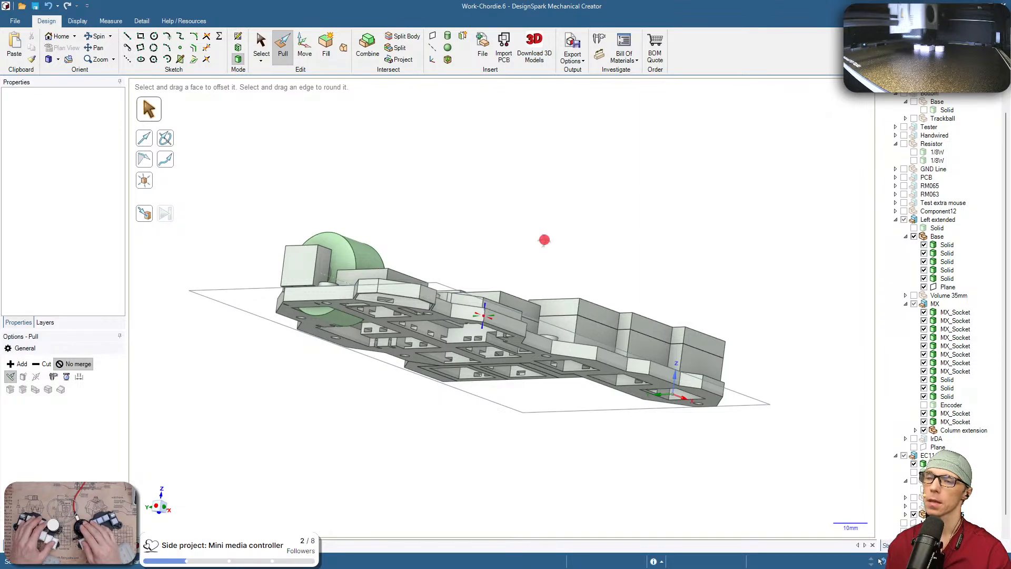
{"action": "middle_click_drag", "start_coordinate": [544, 237], "coordinate": [688, 415]}
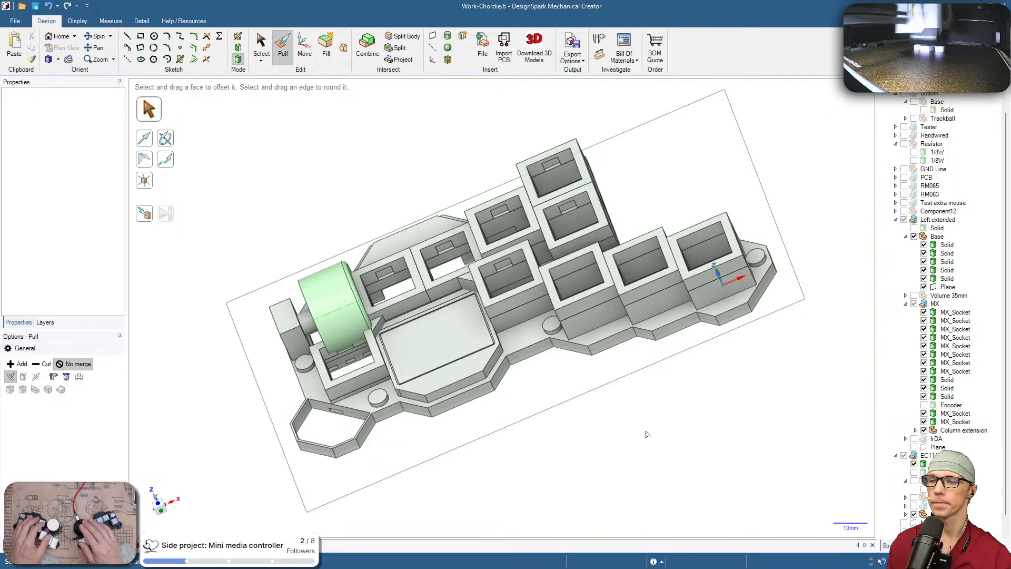
{"action": "middle_click_drag", "start_coordinate": [648, 434], "coordinate": [637, 434], "text": "shift"}
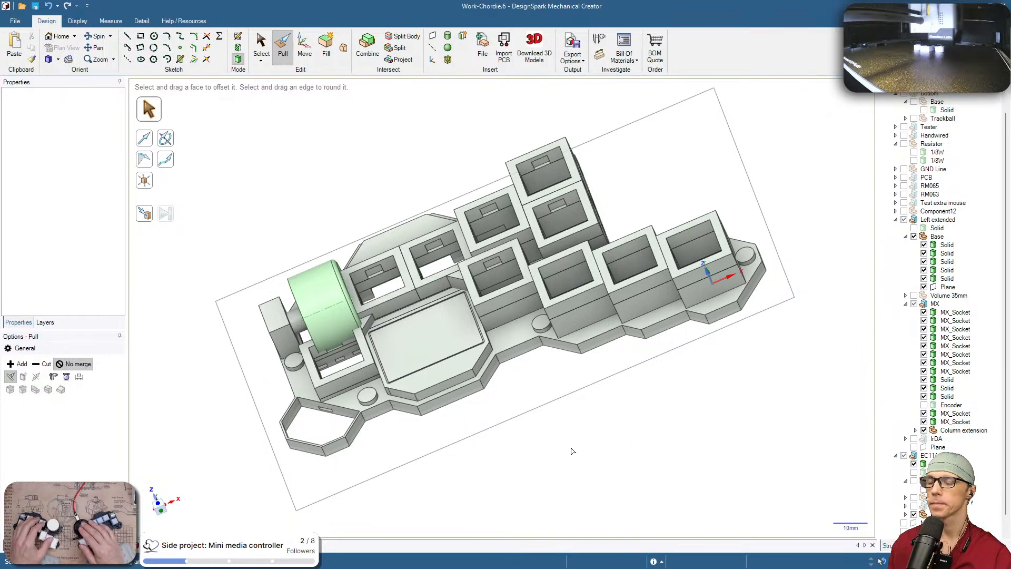
{"action": "middle_click_drag", "start_coordinate": [573, 452], "coordinate": [713, 438]}
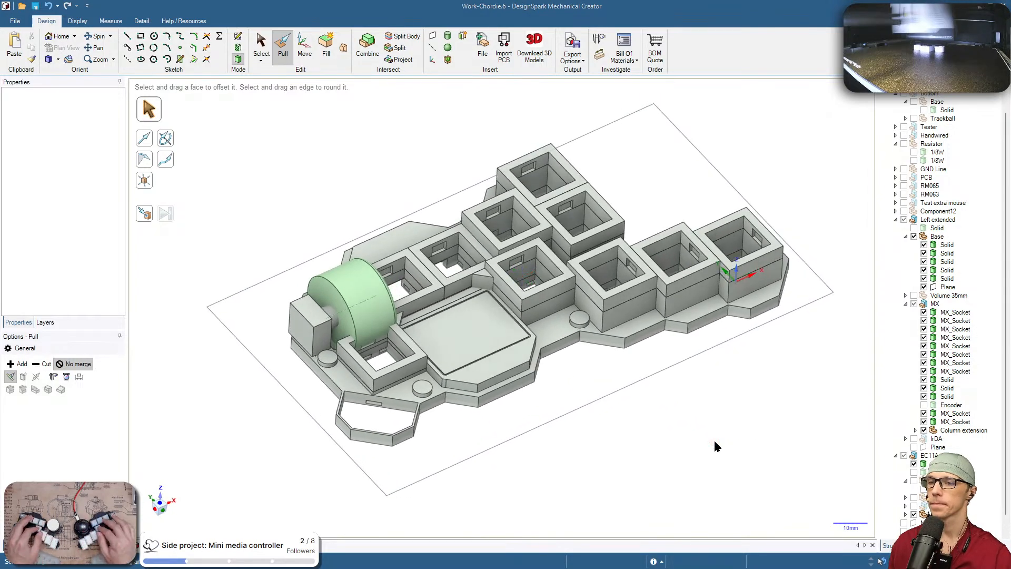
Switch to the AliExpress knob listing, select the 34x17mm Silver variant and review the product photos and customer reviews
{"action": "key", "text": "super+Tab"}
{"action": "left_click", "coordinate": [468, 278]}
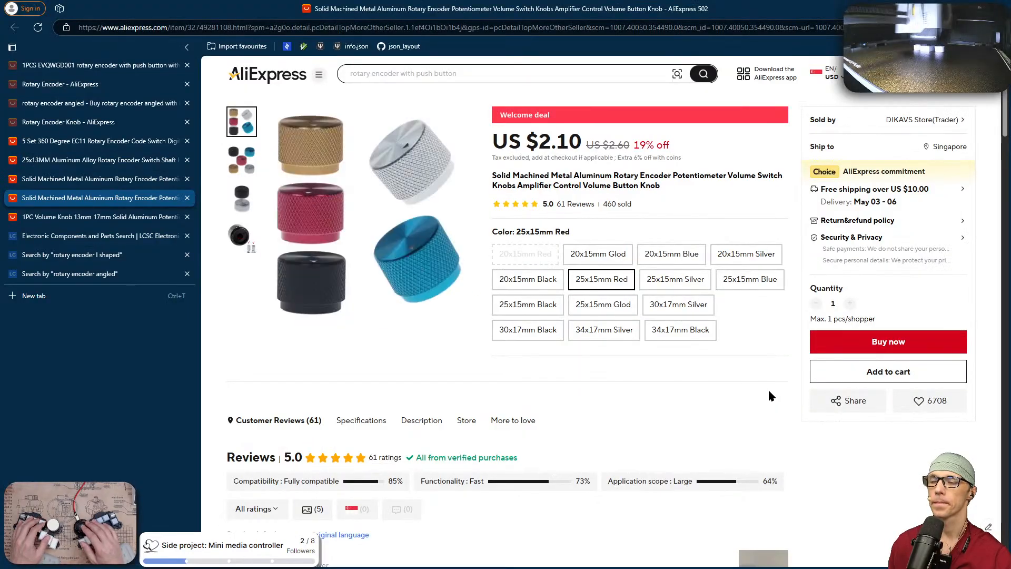
{"action": "left_click", "coordinate": [604, 333]}
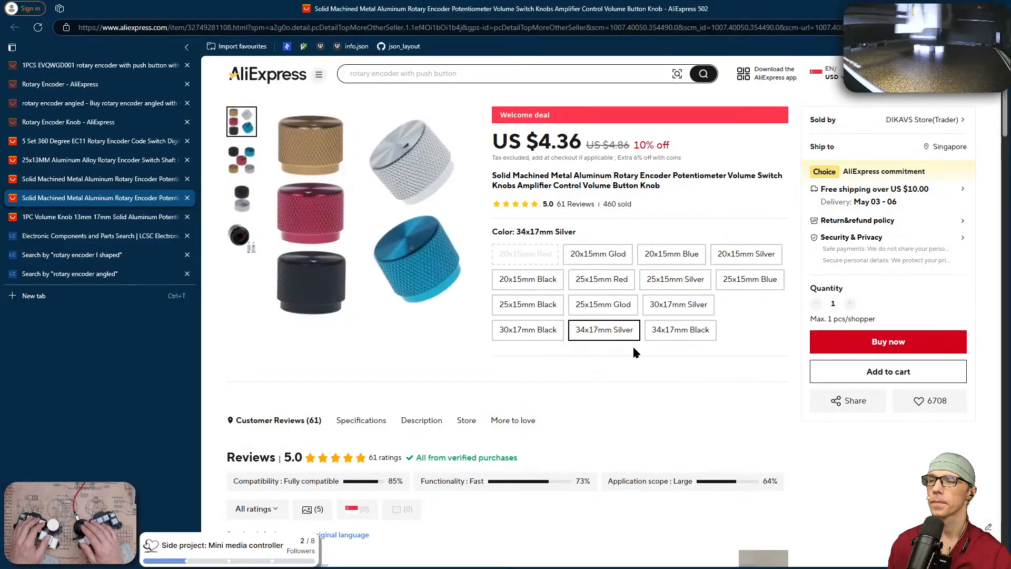
{"action": "mouse_move", "coordinate": [242, 209]}
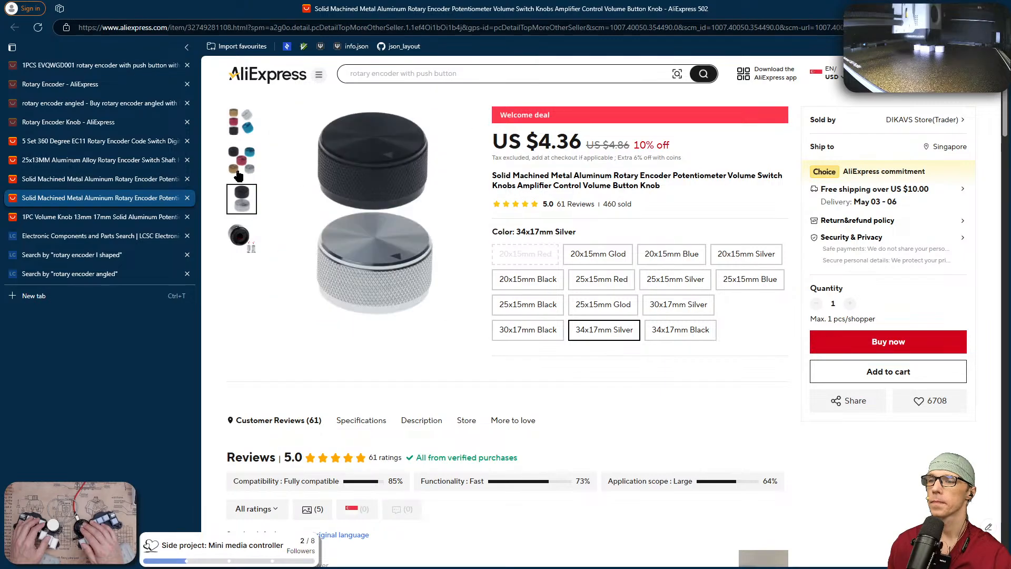
{"action": "mouse_move", "coordinate": [240, 161]}
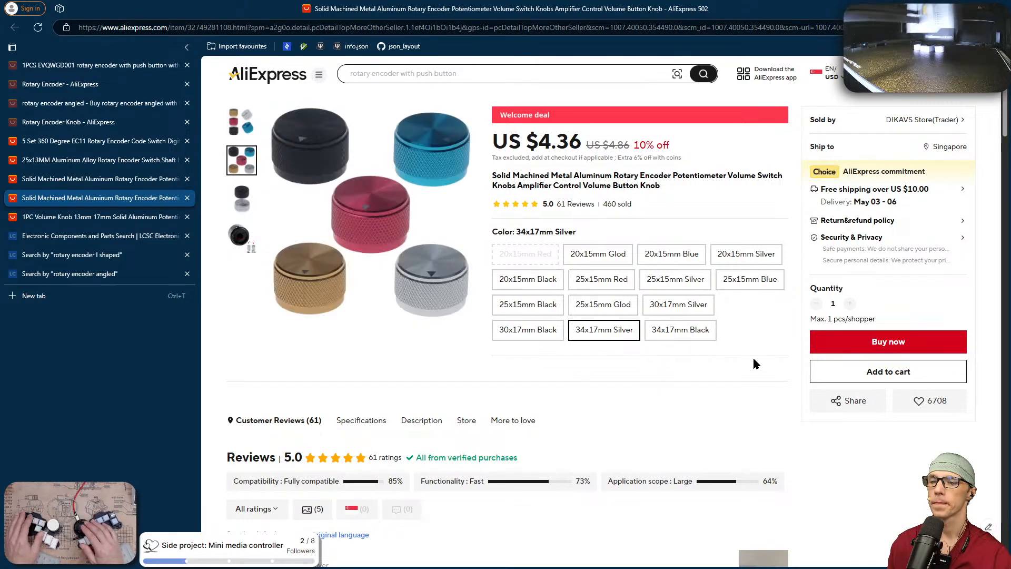
{"action": "scroll", "coordinate": [753, 357], "scroll_direction": "down", "scroll_amount": 4}
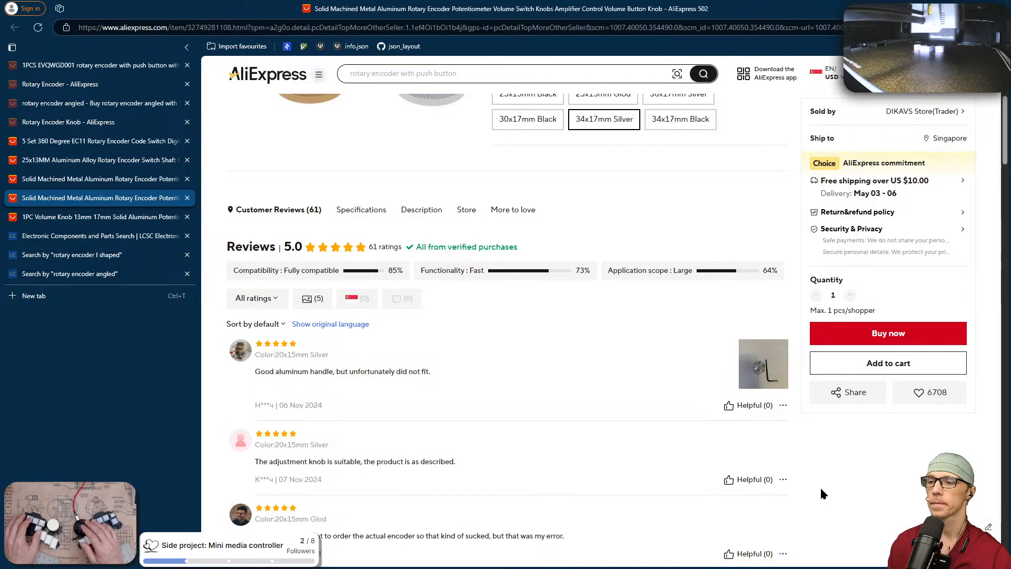
{"action": "scroll", "coordinate": [823, 494], "scroll_direction": "up", "scroll_amount": 4}
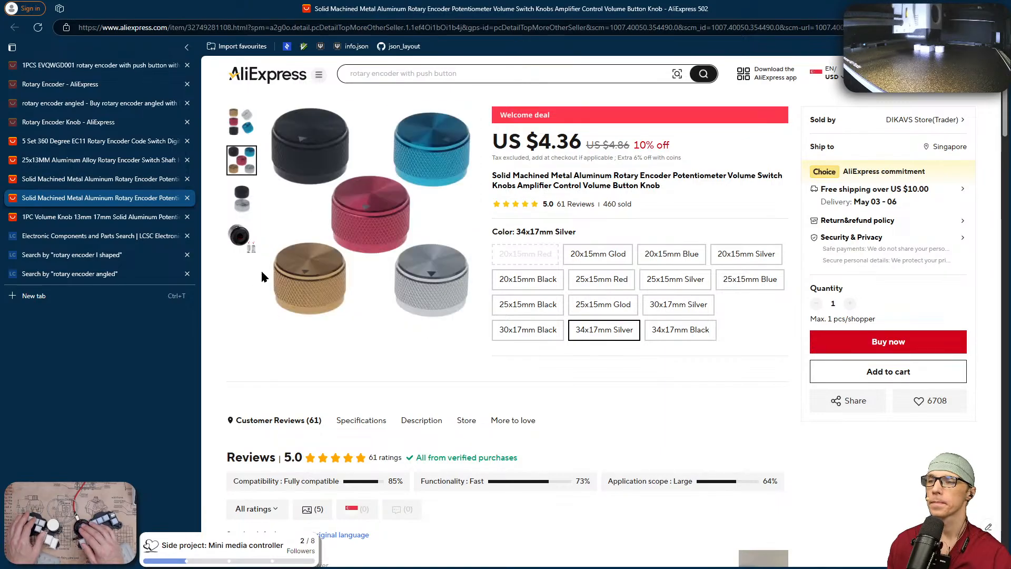
Check the reviews and specifications of the similar 20mm 25mm 30mm 34mm aluminum knob listing
{"action": "left_click", "coordinate": [104, 185]}
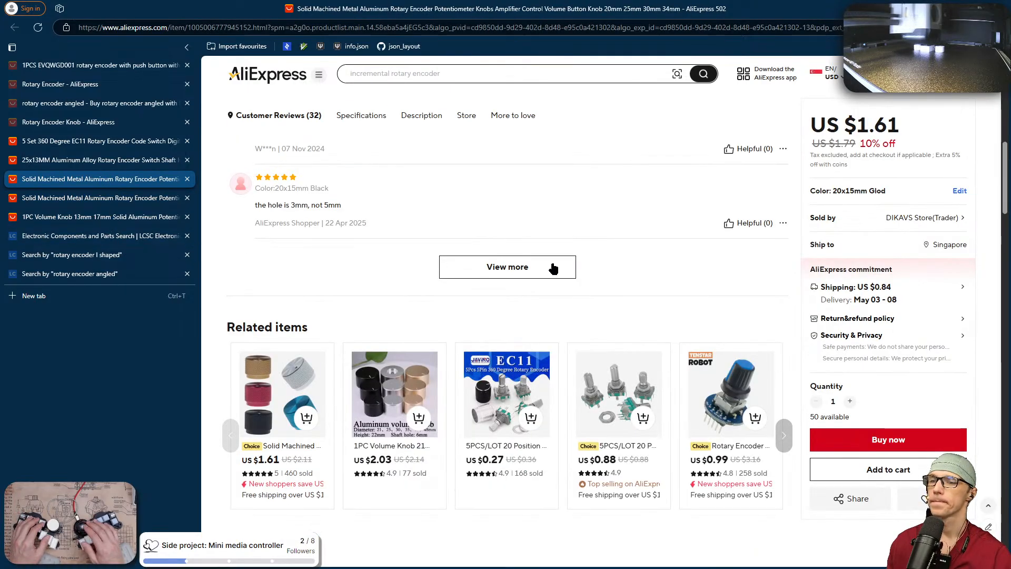
{"action": "scroll", "coordinate": [639, 278], "scroll_direction": "up", "scroll_amount": 3}
{"action": "scroll", "coordinate": [639, 278], "scroll_direction": "down", "scroll_amount": 6}
{"action": "scroll", "coordinate": [639, 278], "scroll_direction": "down", "scroll_amount": 6}
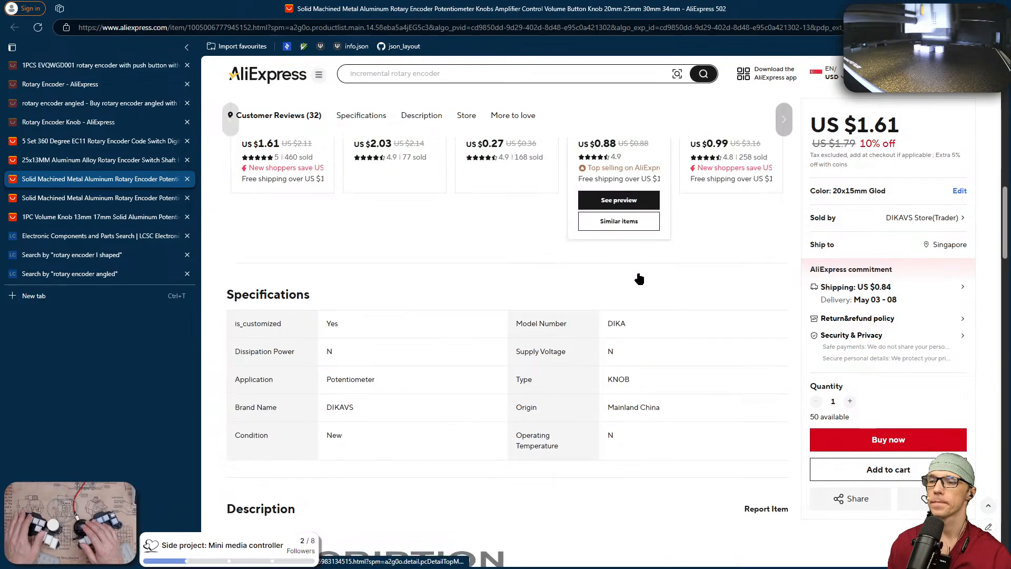
{"action": "scroll", "coordinate": [637, 271], "scroll_direction": "up", "scroll_amount": 7}
Return to the 34x17mm knob listing and open the related 17x16mm knob and 1PC Volume Knob 20mm items in new tabs
{"action": "left_click", "coordinate": [141, 202]}
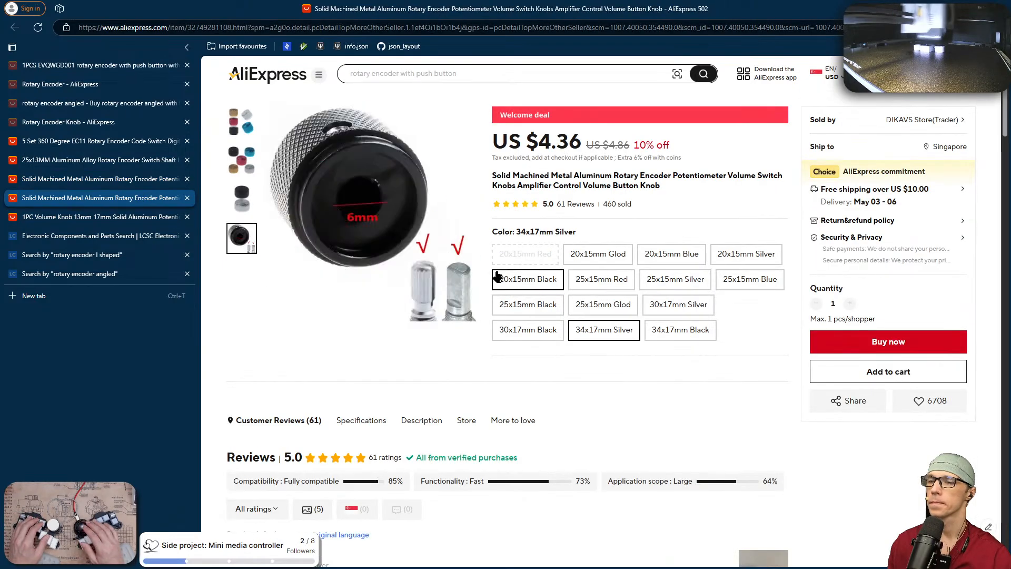
{"action": "scroll", "coordinate": [710, 363], "scroll_direction": "down", "scroll_amount": 10}
{"action": "scroll", "coordinate": [710, 367], "scroll_direction": "down", "scroll_amount": 2}
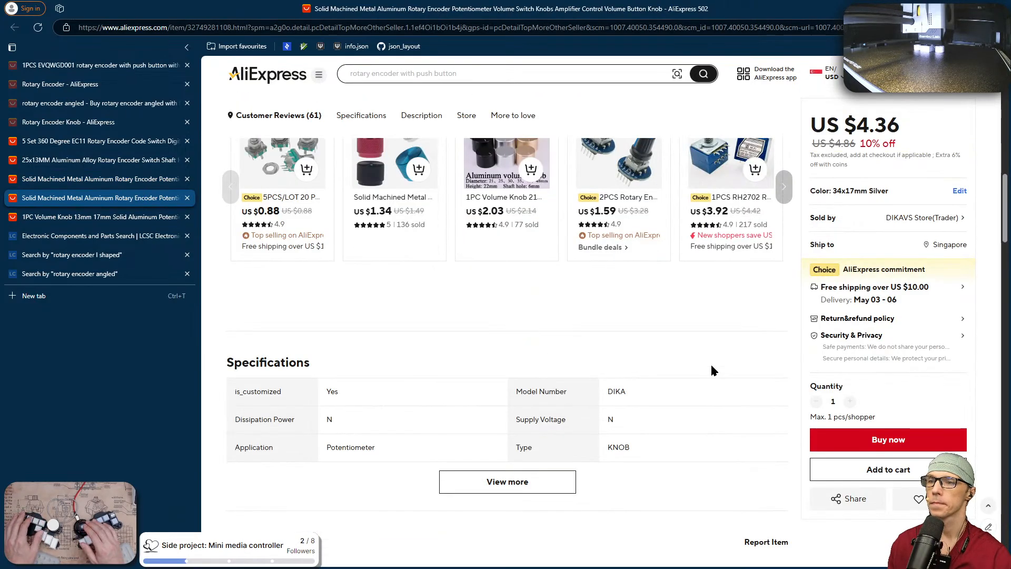
{"action": "scroll", "coordinate": [711, 369], "scroll_direction": "up", "scroll_amount": 3}
{"action": "mouse_move", "coordinate": [691, 463]}
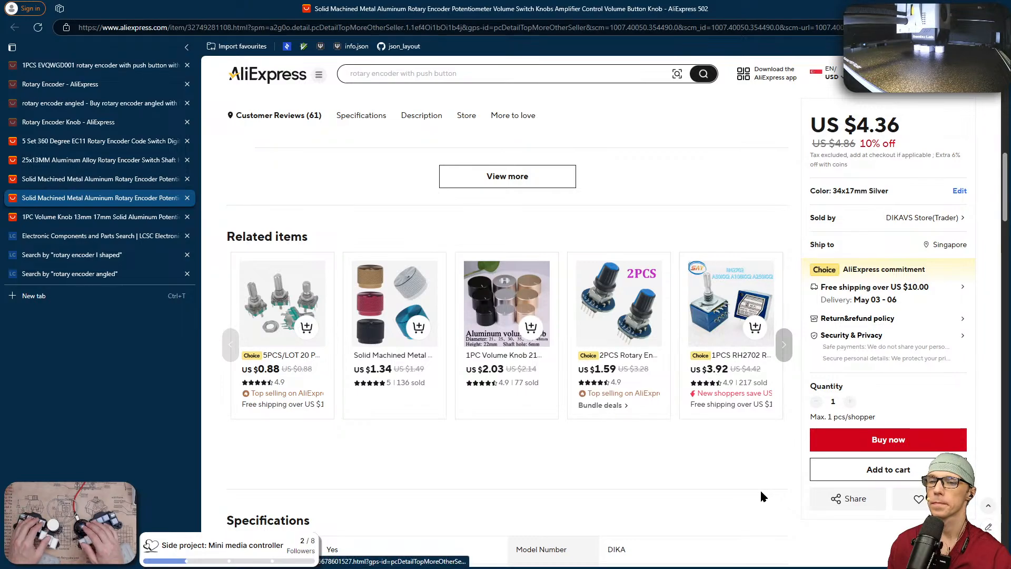
{"action": "left_click", "coordinate": [785, 348]}
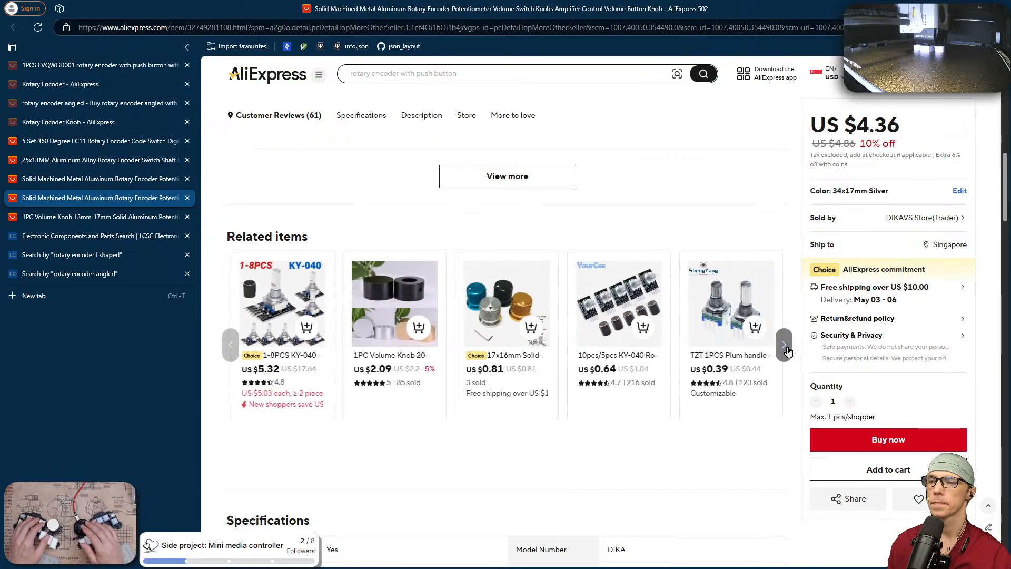
{"action": "middle_click", "coordinate": [506, 300]}
{"action": "middle_click", "coordinate": [391, 293]}
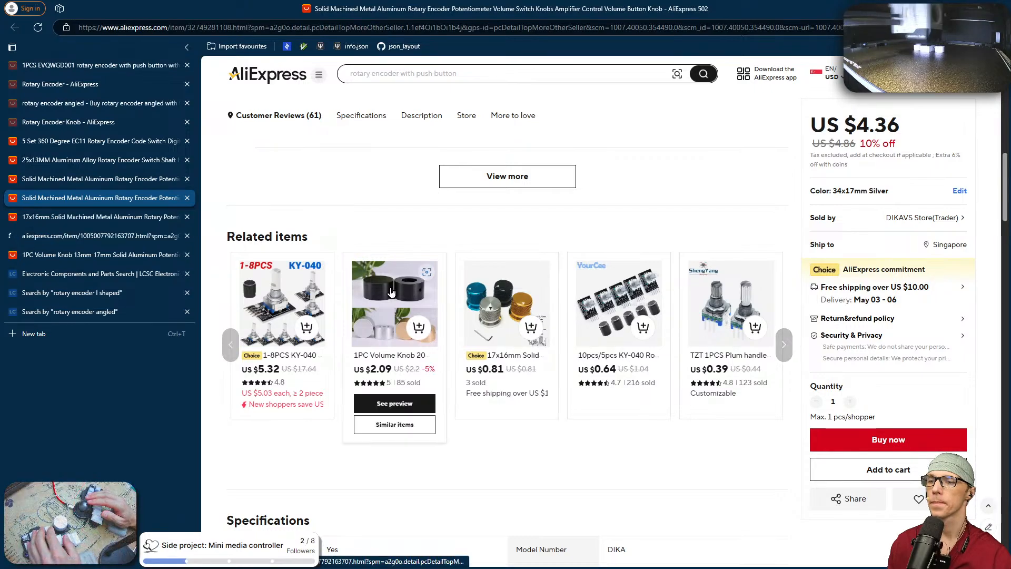
View the 1PC Volume Knob listing and compare its 20x22mm Black and 25x22mm Black variants, ending on 25x22mm Black
{"action": "left_click", "coordinate": [100, 235]}
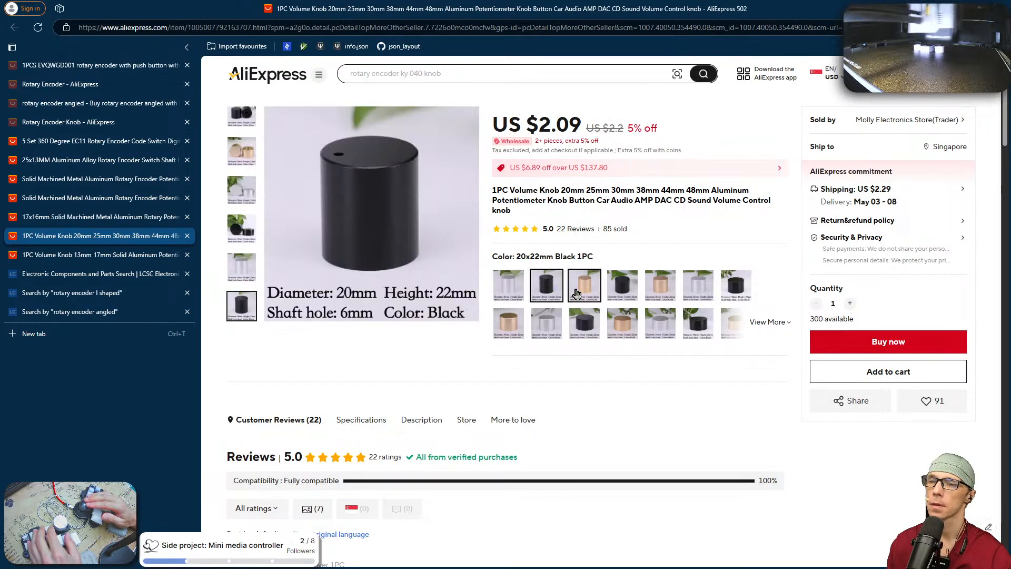
{"action": "left_click", "coordinate": [611, 294]}
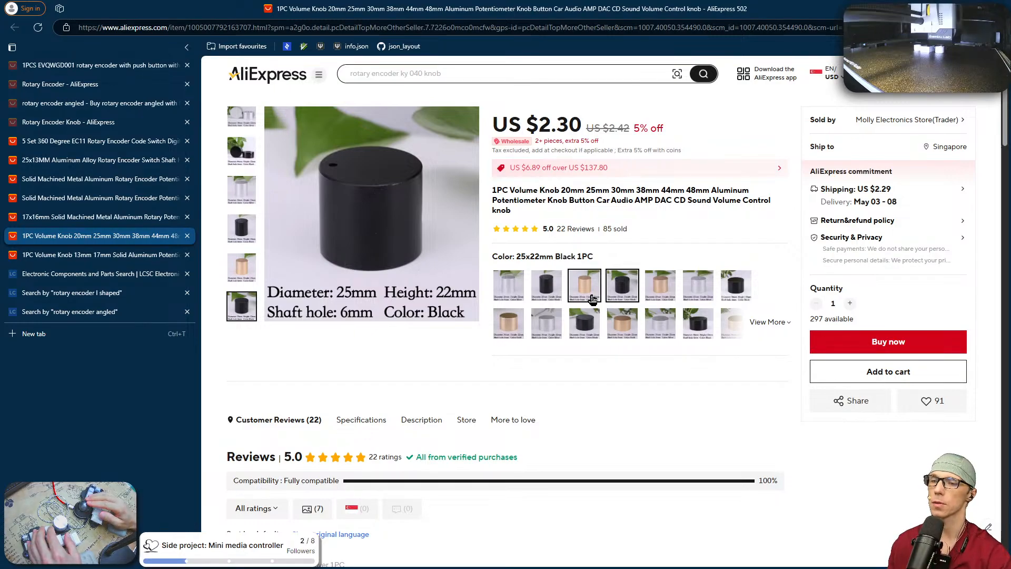
{"action": "left_click", "coordinate": [592, 298]}
{"action": "left_click", "coordinate": [555, 291]}
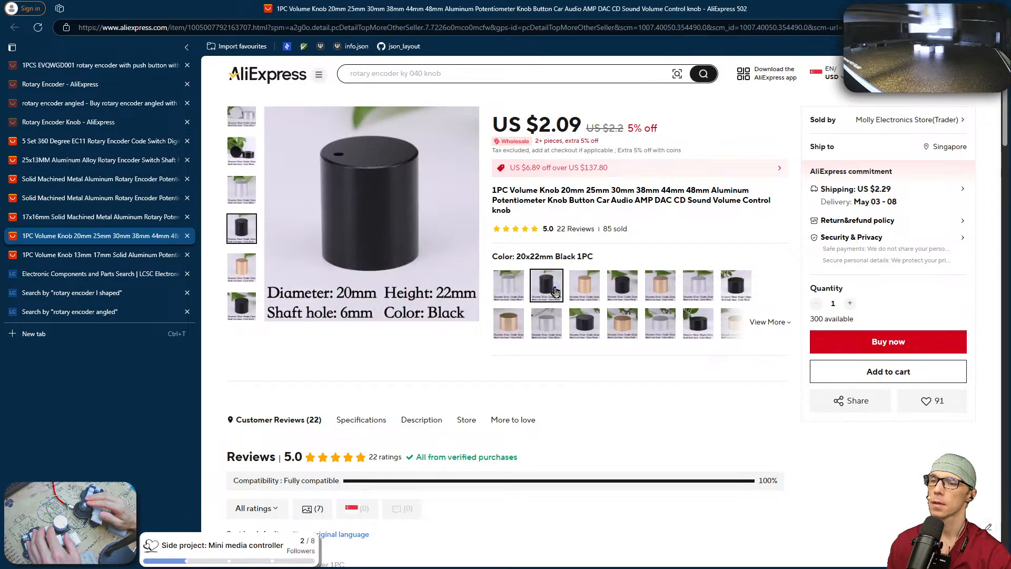
{"action": "left_click", "coordinate": [630, 294]}
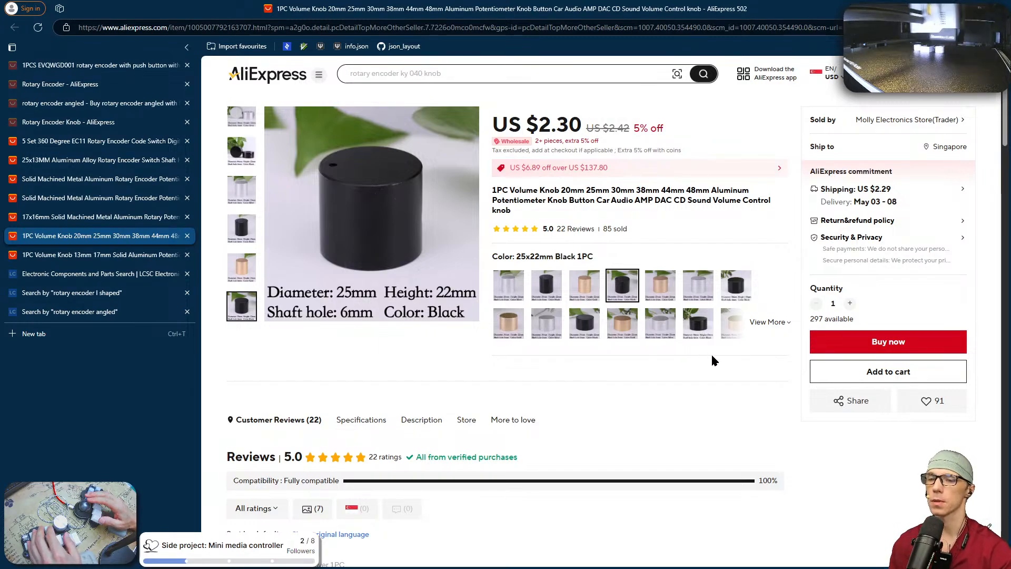
Compare the 30x22mm Gold, 35x22mm Black and 30x22mm Silver variants and expand the list to show all variants
{"action": "left_click", "coordinate": [518, 326]}
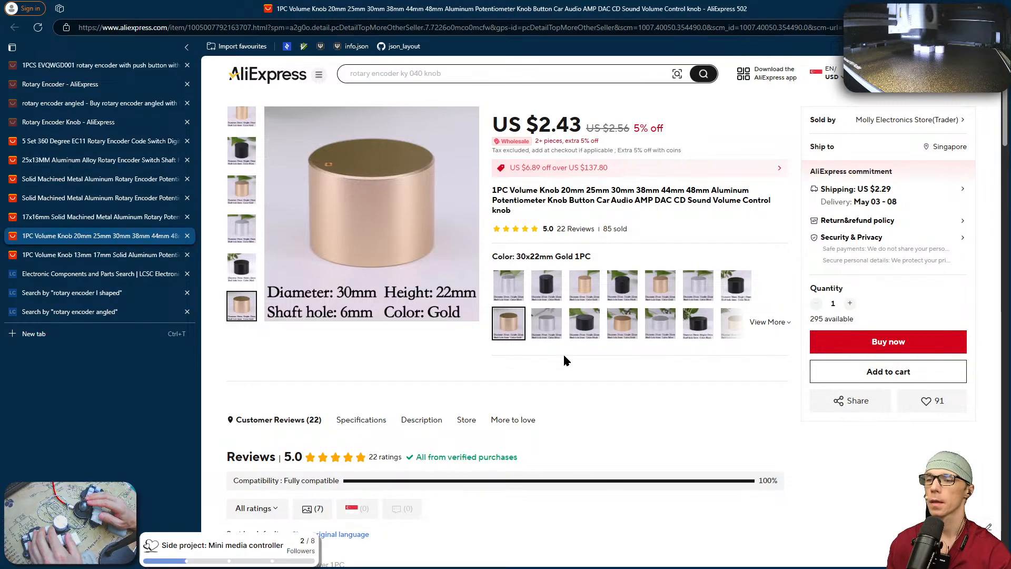
{"action": "left_click", "coordinate": [590, 331]}
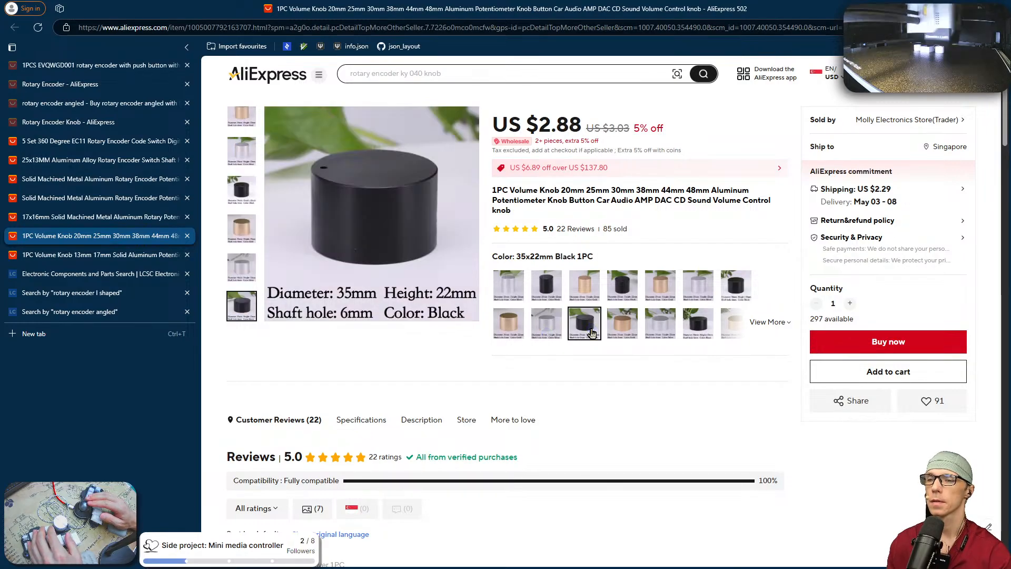
{"action": "left_click", "coordinate": [548, 322]}
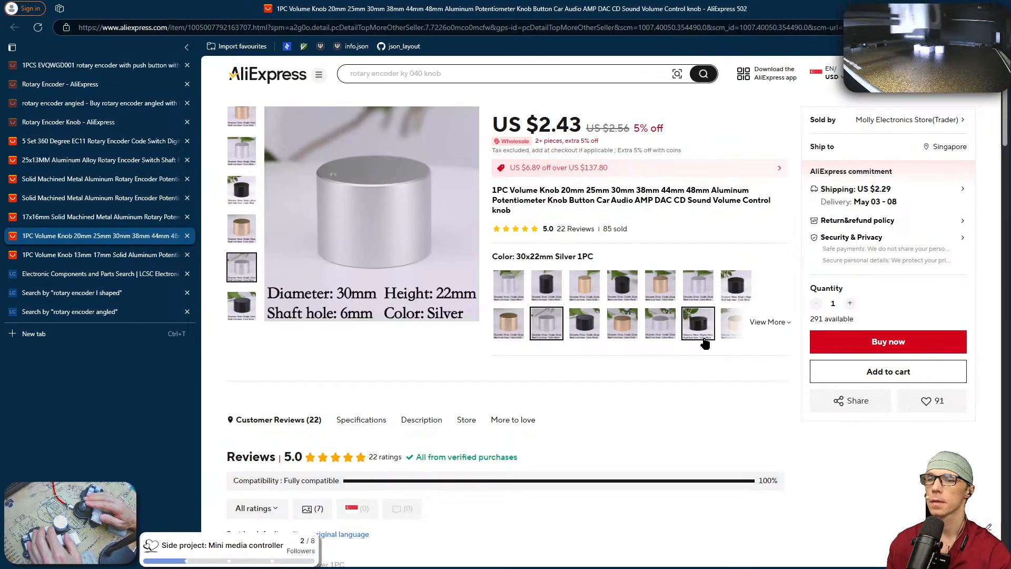
{"action": "left_click", "coordinate": [767, 326]}
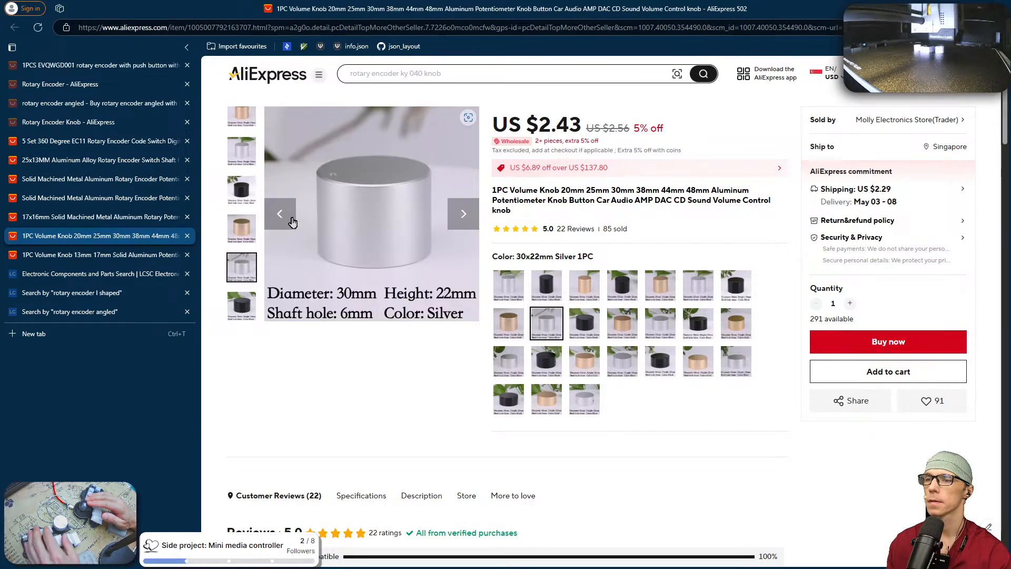
Check the customer reviews and the 48x22mm Silver knob's customer photos, and switch to the 13mm 17mm aluminum knob listing
{"action": "scroll", "coordinate": [470, 339], "scroll_direction": "down", "scroll_amount": 5}
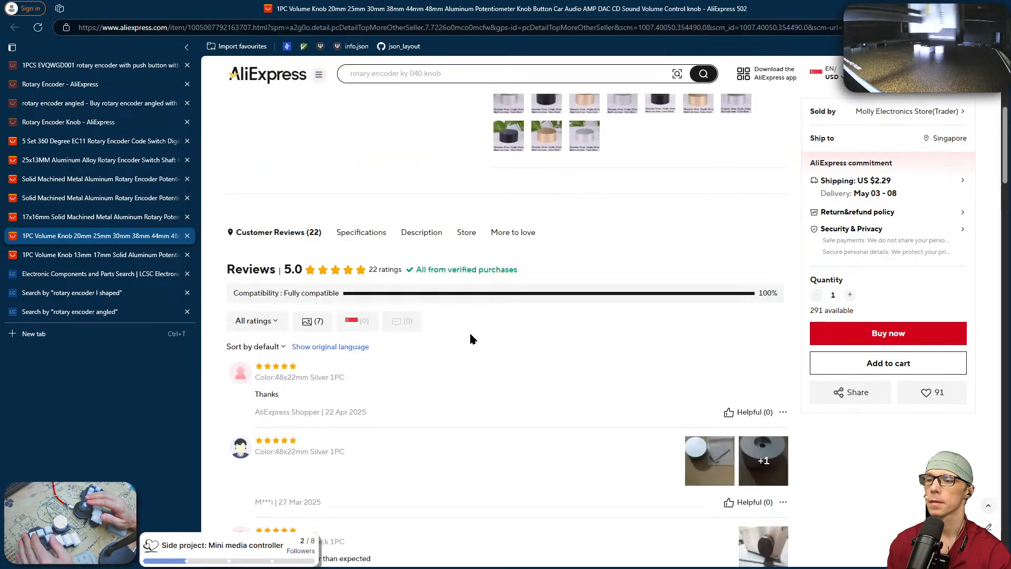
{"action": "scroll", "coordinate": [470, 339], "scroll_direction": "down", "scroll_amount": 1}
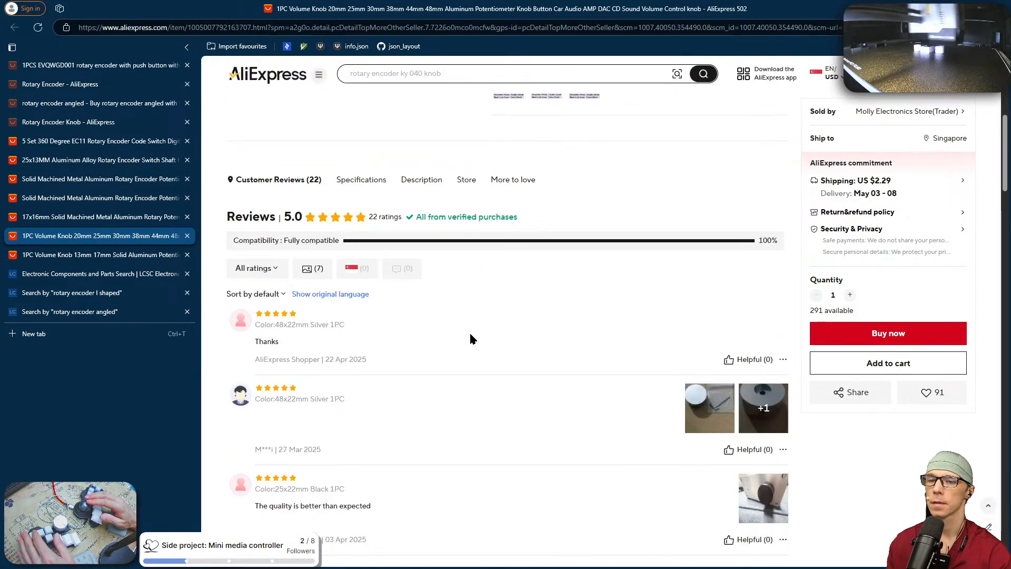
{"action": "left_click", "coordinate": [752, 419]}
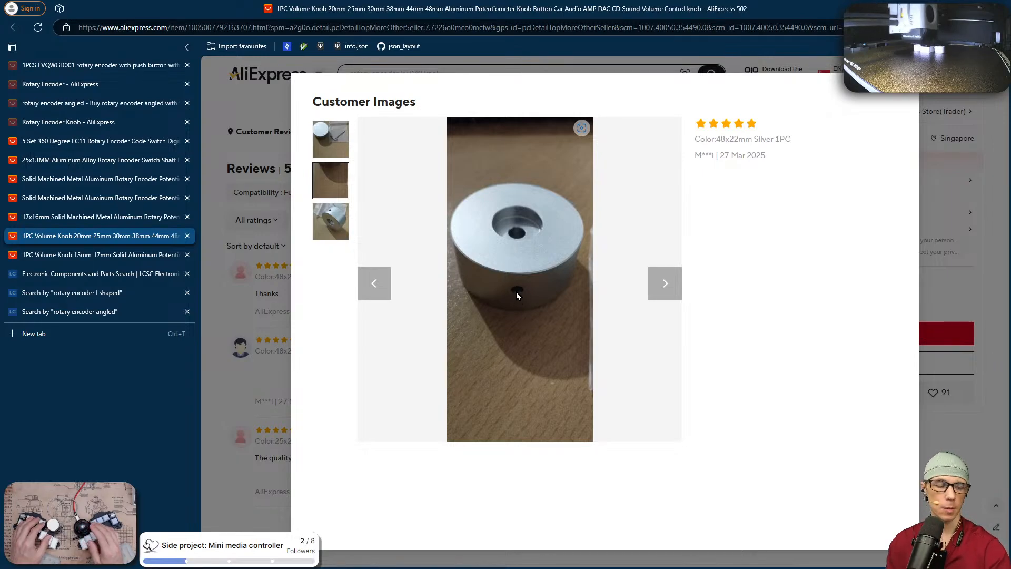
{"action": "key", "text": "Escape"}
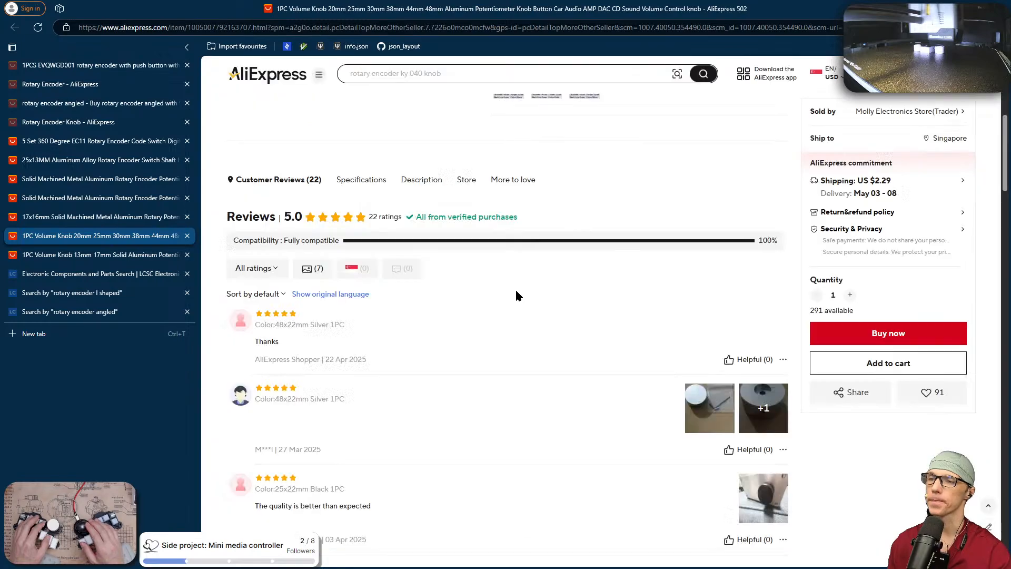
{"action": "scroll", "coordinate": [579, 311], "scroll_direction": "up", "scroll_amount": 5}
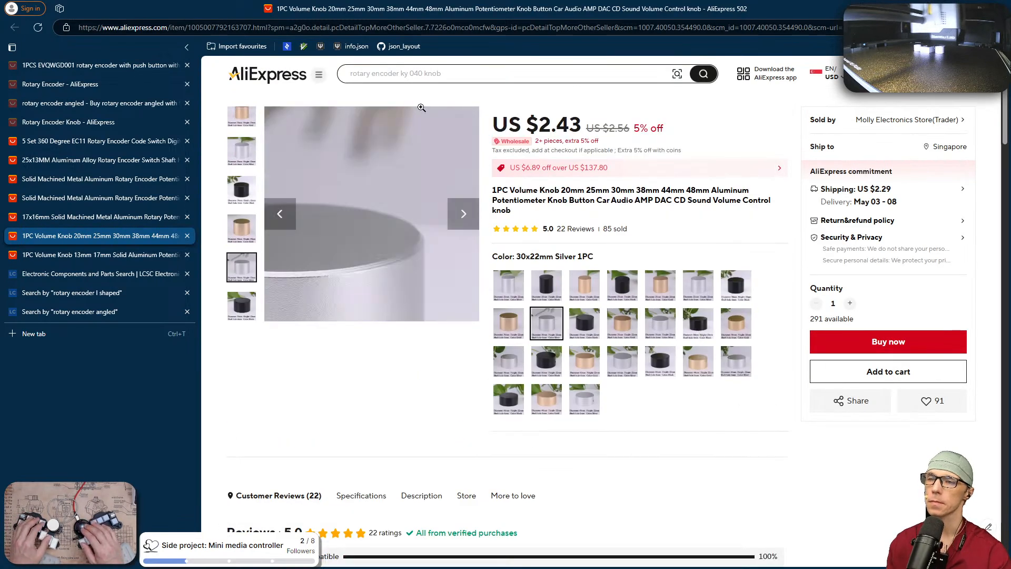
{"action": "left_click", "coordinate": [84, 254]}
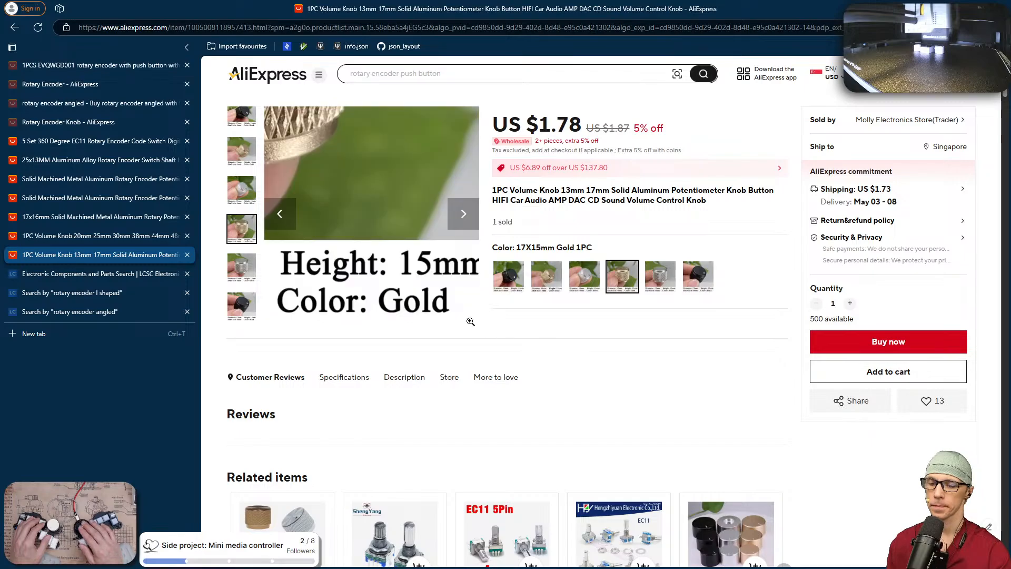
Switch to the Work-Chordie.6 model in DesignSpark Mechanical and examine the side-mounted encoder and knob on the left extended base
{"action": "key", "text": "super+Tab"}
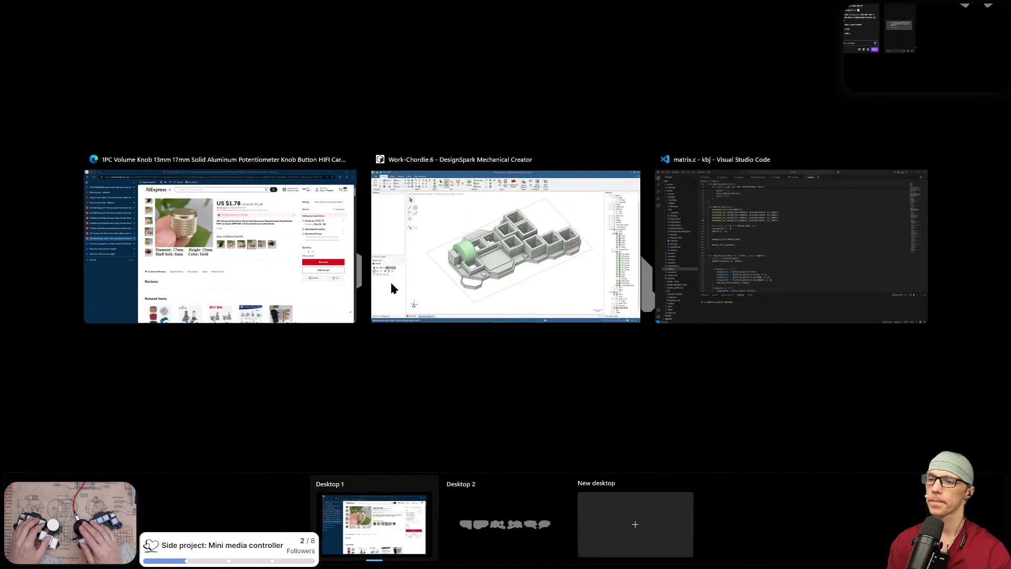
{"action": "left_click", "coordinate": [391, 281]}
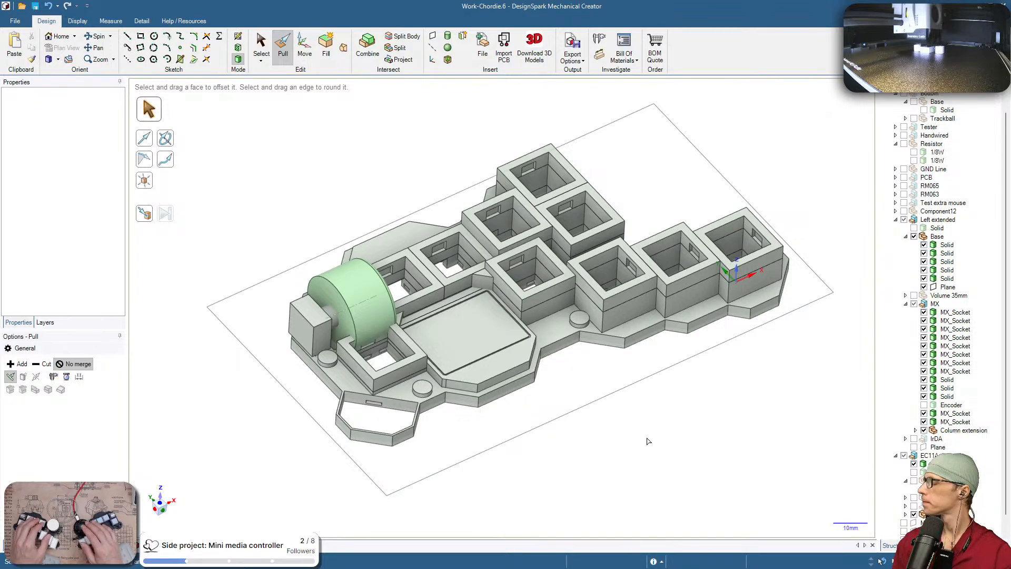
{"action": "middle_click_drag", "start_coordinate": [708, 430], "coordinate": [686, 429], "text": "shift"}
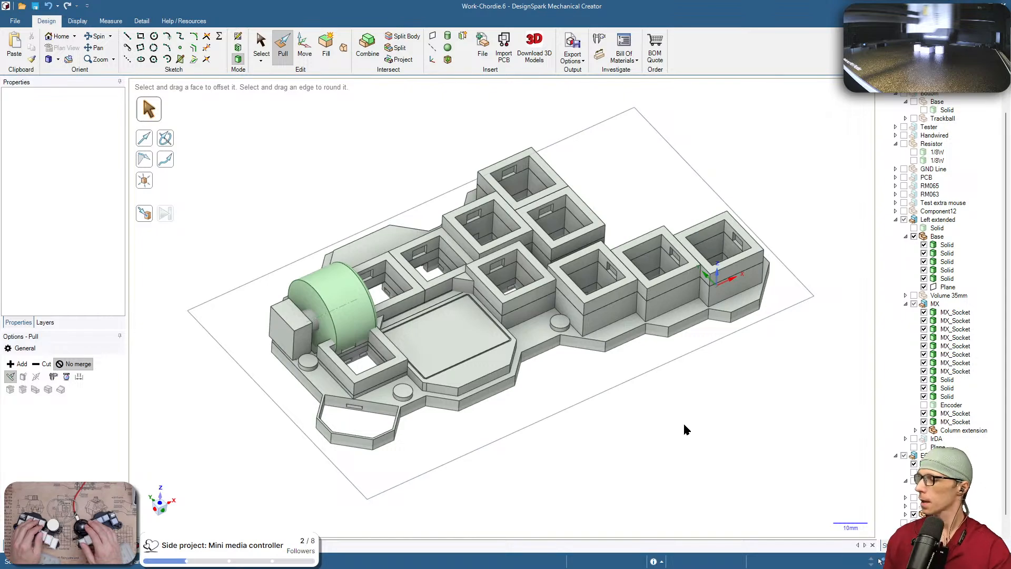
{"action": "middle_click_drag", "start_coordinate": [683, 428], "coordinate": [705, 429], "text": "shift"}
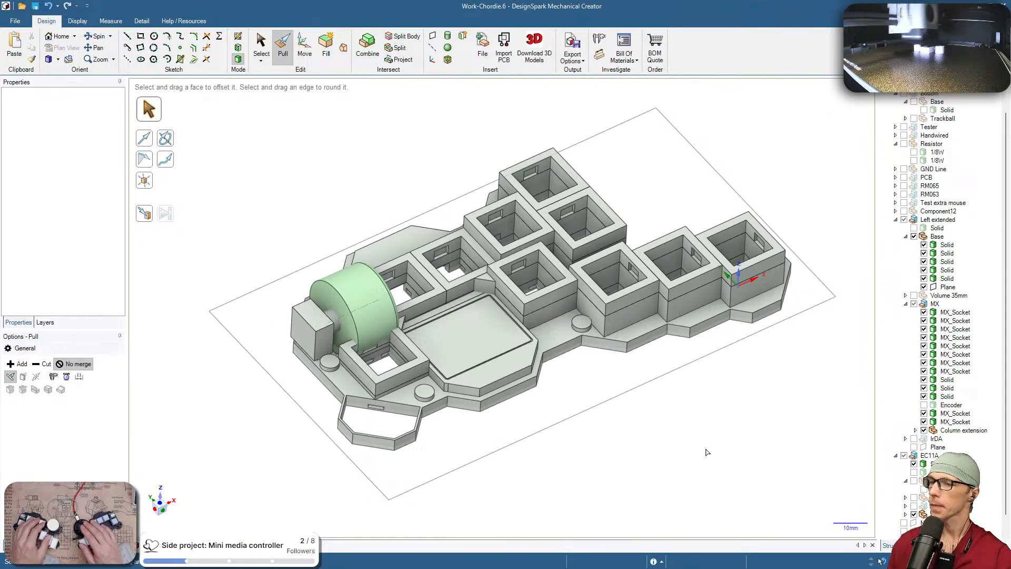
{"action": "middle_click_drag", "start_coordinate": [709, 452], "coordinate": [706, 452], "text": "shift"}
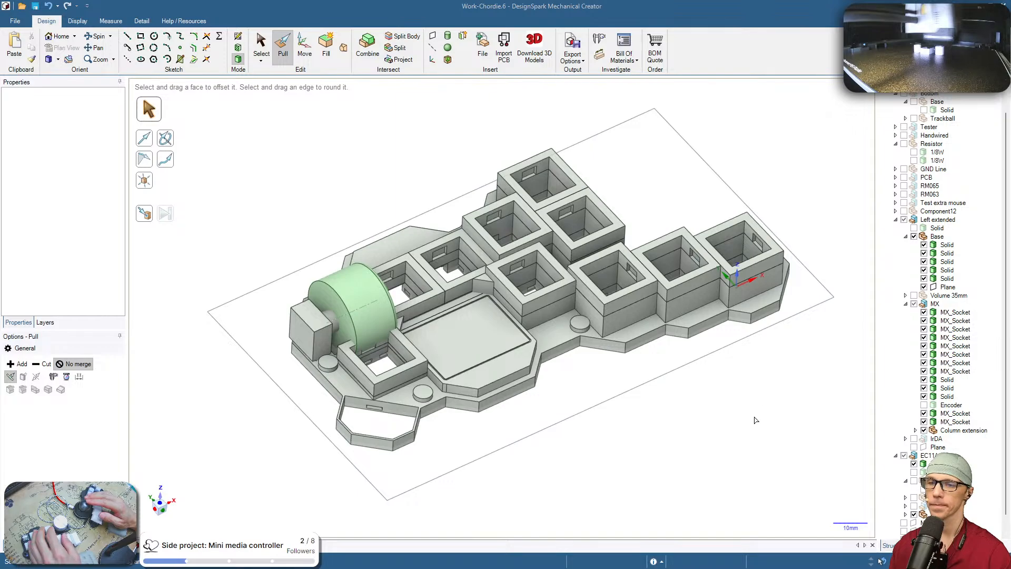
{"action": "mouse_move", "coordinate": [756, 417]}
{"action": "middle_mouse_down", "text": "shift"}
{"action": "mouse_move", "coordinate": [728, 408]}
{"action": "mouse_move", "coordinate": [737, 418]}
{"action": "middle_mouse_up", "text": "shift"}
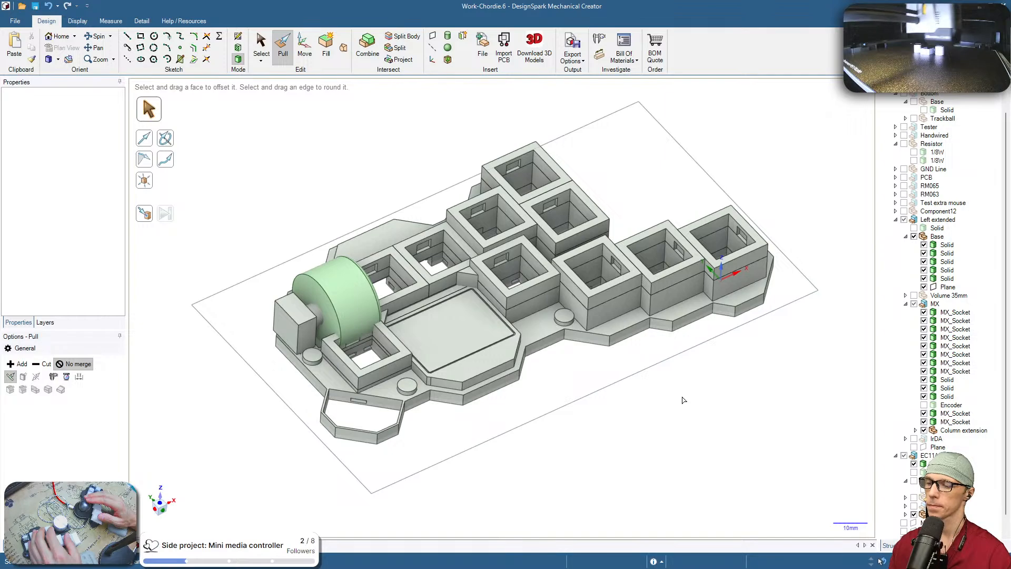
{"action": "middle_click_drag", "start_coordinate": [696, 409], "coordinate": [641, 485], "text": "shift"}
{"action": "middle_click_drag", "start_coordinate": [695, 452], "coordinate": [566, 456]}
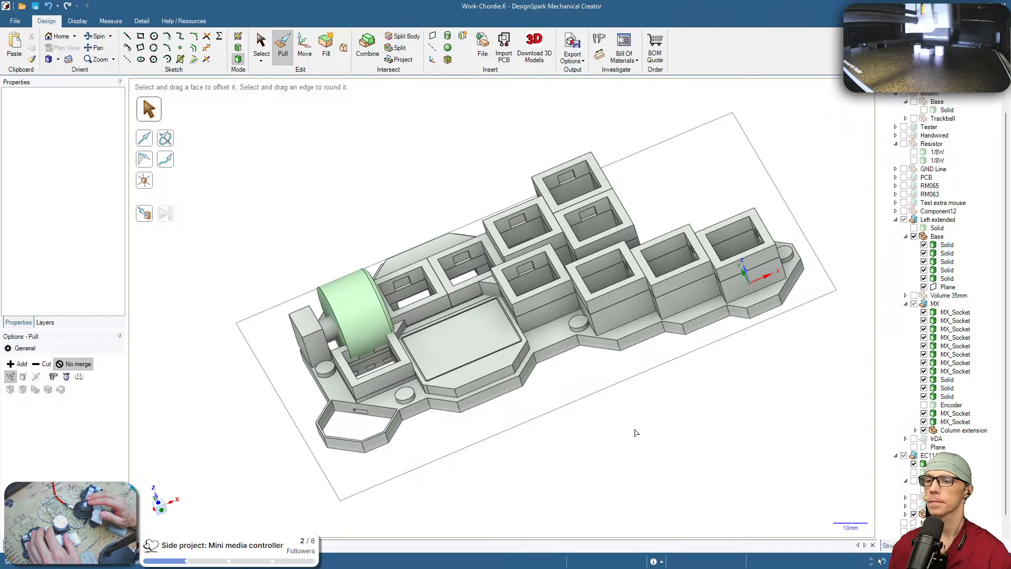
{"action": "mouse_move", "coordinate": [636, 432]}
{"action": "middle_mouse_down"}
{"action": "mouse_move", "coordinate": [618, 402]}
{"action": "mouse_move", "coordinate": [605, 408]}
{"action": "mouse_move", "coordinate": [696, 430]}
{"action": "mouse_move", "coordinate": [643, 436]}
{"action": "middle_mouse_up"}
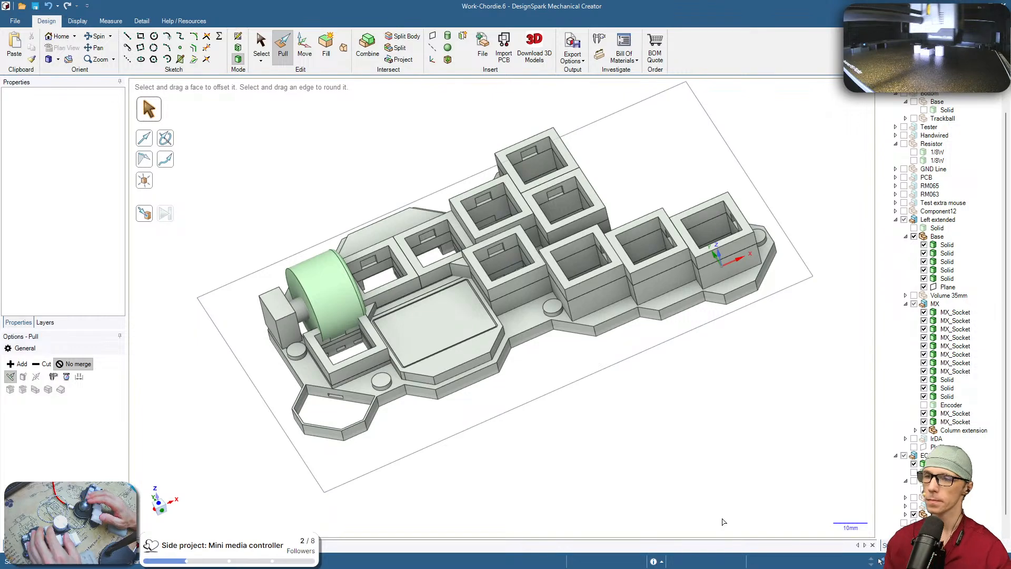
{"action": "middle_click_drag", "start_coordinate": [686, 380], "coordinate": [635, 475]}
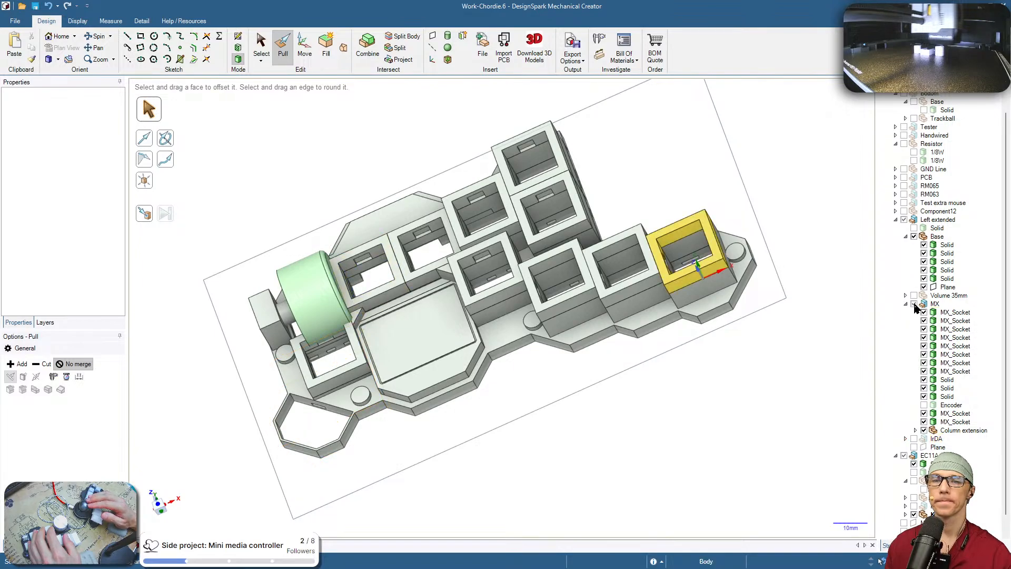
Show the Volume 35mm component in the Left extended assembly and view the whole base from above
{"action": "scroll", "coordinate": [930, 287], "scroll_direction": "down", "scroll_amount": 1}
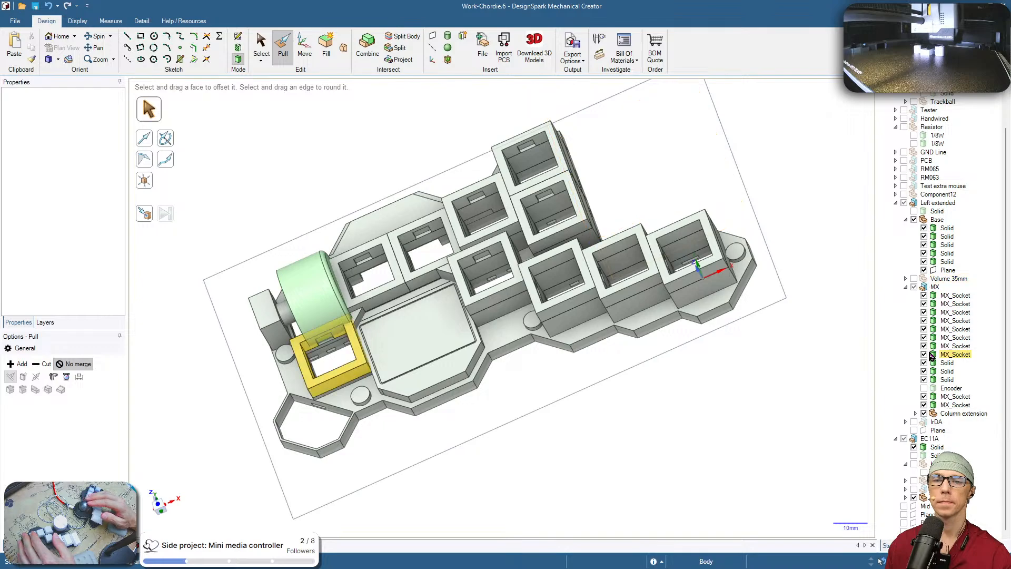
{"action": "left_click", "coordinate": [913, 279]}
{"action": "scroll", "coordinate": [800, 258], "scroll_direction": "down", "scroll_amount": 1}
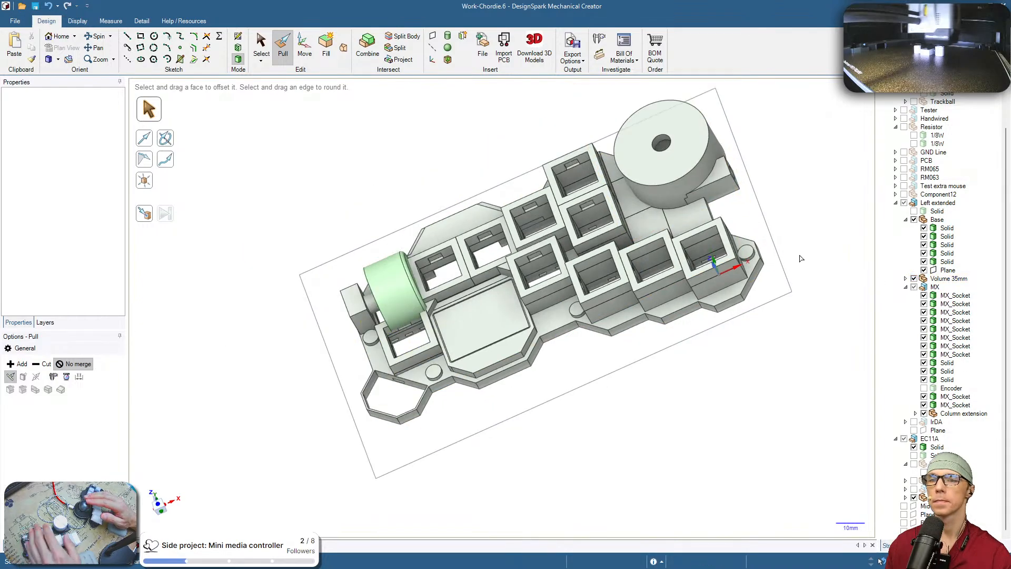
{"action": "right_click", "coordinate": [800, 257]}
{"action": "right_click", "coordinate": [788, 277]}
{"action": "mouse_move", "coordinate": [789, 277]}
{"action": "middle_mouse_down"}
{"action": "mouse_move", "coordinate": [770, 268]}
{"action": "mouse_move", "coordinate": [772, 331]}
{"action": "mouse_move", "coordinate": [707, 372]}
{"action": "mouse_move", "coordinate": [811, 401]}
{"action": "mouse_move", "coordinate": [790, 435]}
{"action": "mouse_move", "coordinate": [835, 436]}
{"action": "mouse_move", "coordinate": [798, 431]}
{"action": "middle_mouse_up"}
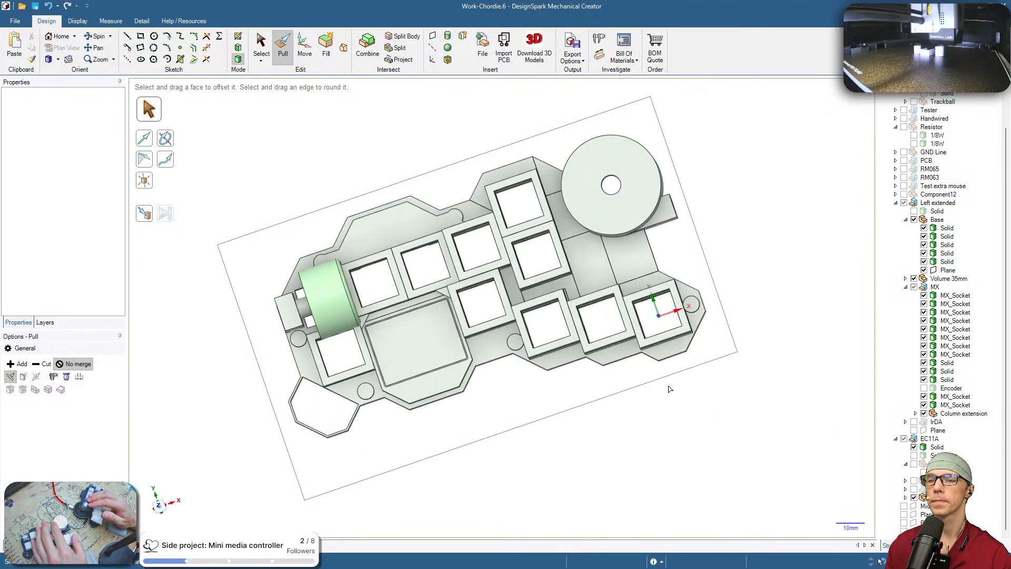
Inspect the large volume knob's edge and the flat faces between it and the adjacent key sockets
{"action": "key", "text": "s"}
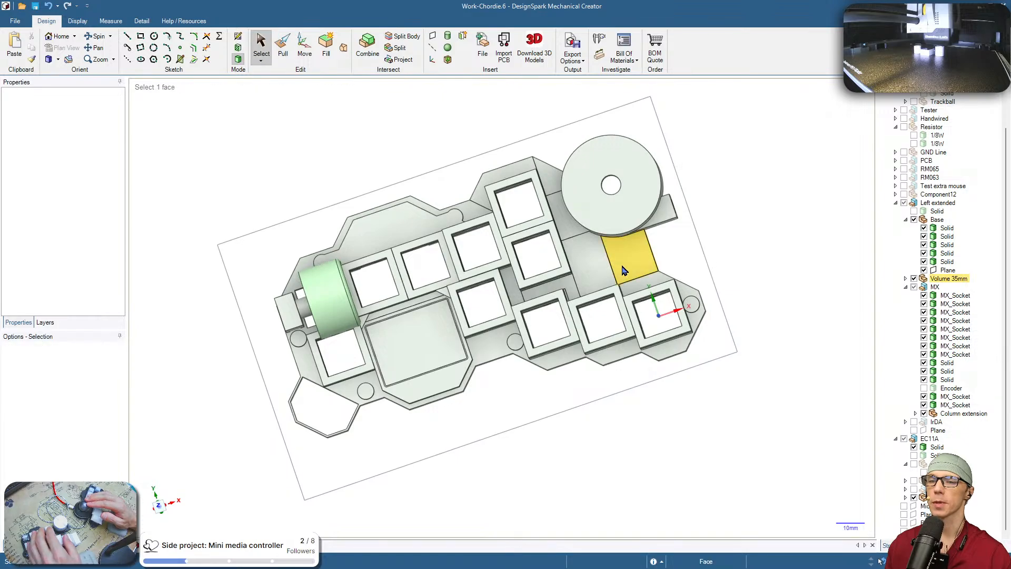
{"action": "left_click", "coordinate": [622, 261]}
{"action": "left_click", "coordinate": [580, 237]}
{"action": "key", "text": "Escape"}
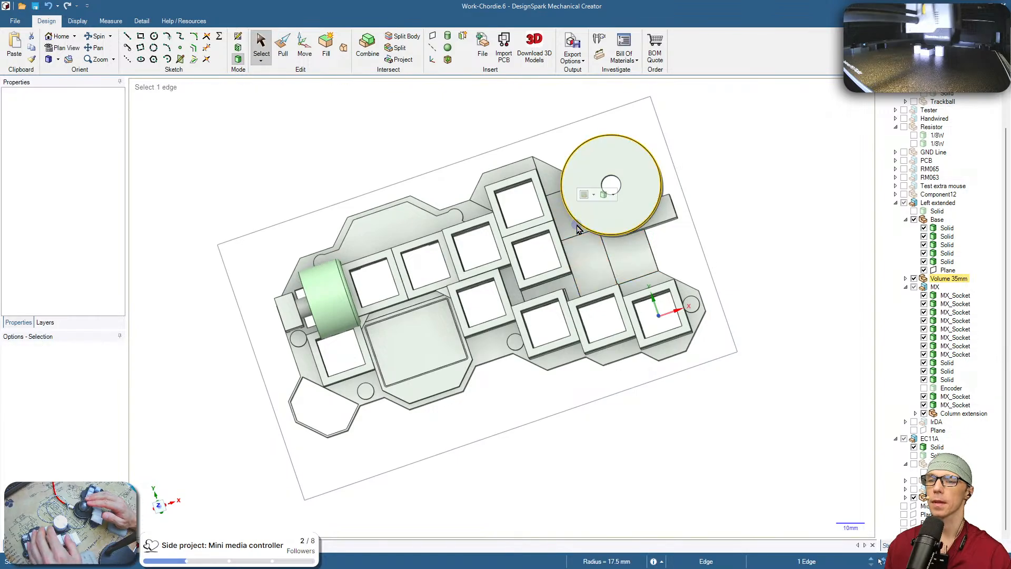
{"action": "left_click", "coordinate": [640, 260]}
{"action": "left_click", "coordinate": [778, 308]}
{"action": "middle_click_drag", "start_coordinate": [778, 308], "coordinate": [527, 356]}
{"action": "middle_click_drag", "start_coordinate": [338, 380], "coordinate": [684, 312]}
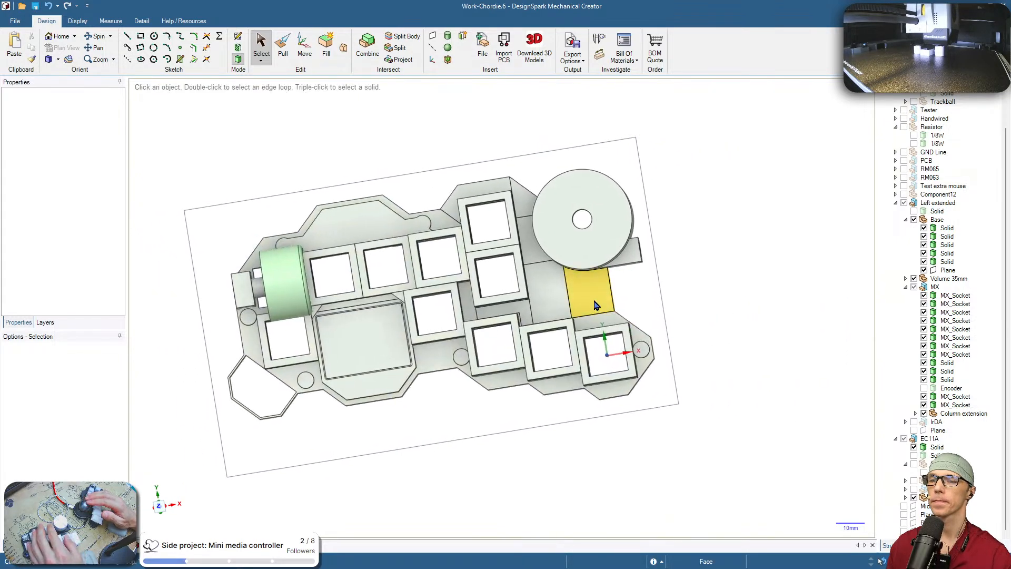
Align the view square to the flat face below the large volume knob and check the neighbouring faces of its mount
{"action": "left_click", "coordinate": [592, 289]}
{"action": "key", "text": "v"}
{"action": "left_click", "coordinate": [722, 340]}
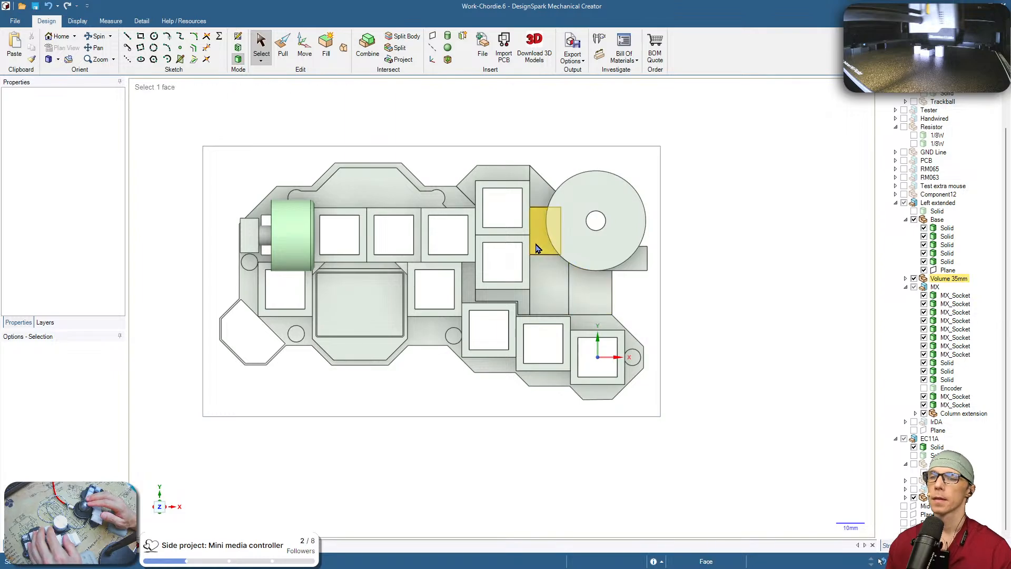
{"action": "left_click", "coordinate": [535, 195]}
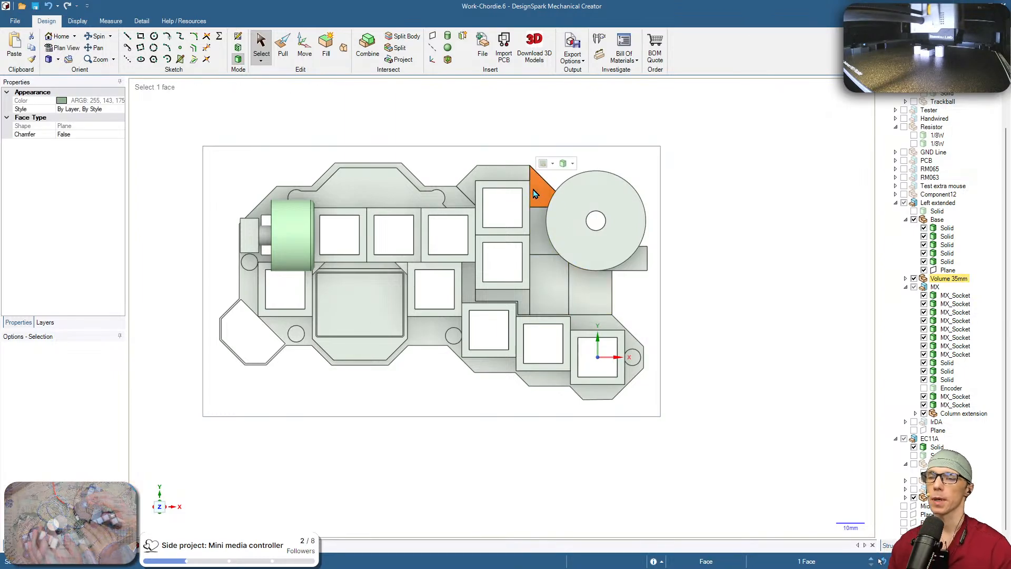
{"action": "left_click", "coordinate": [556, 288]}
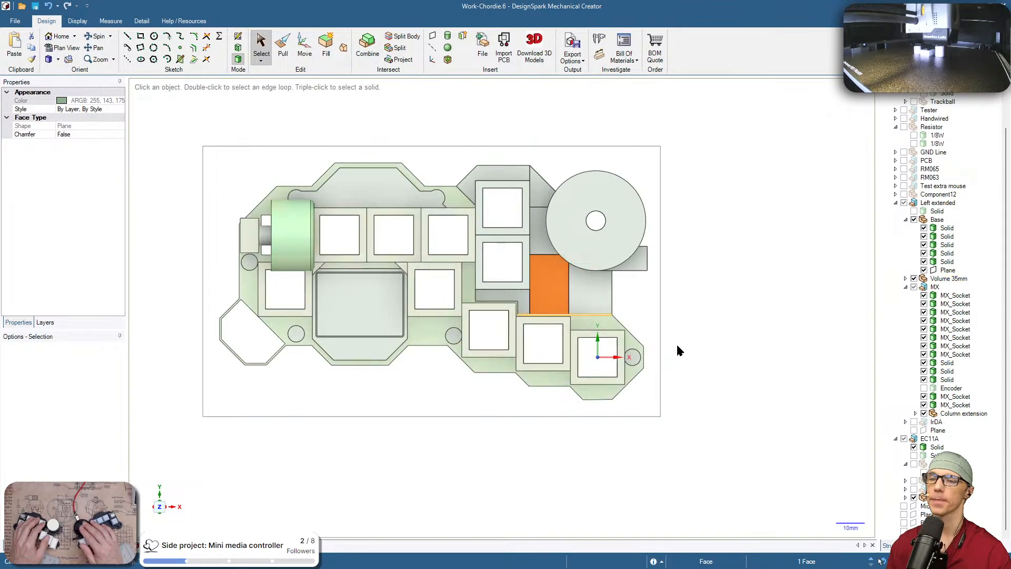
{"action": "left_click", "coordinate": [741, 361]}
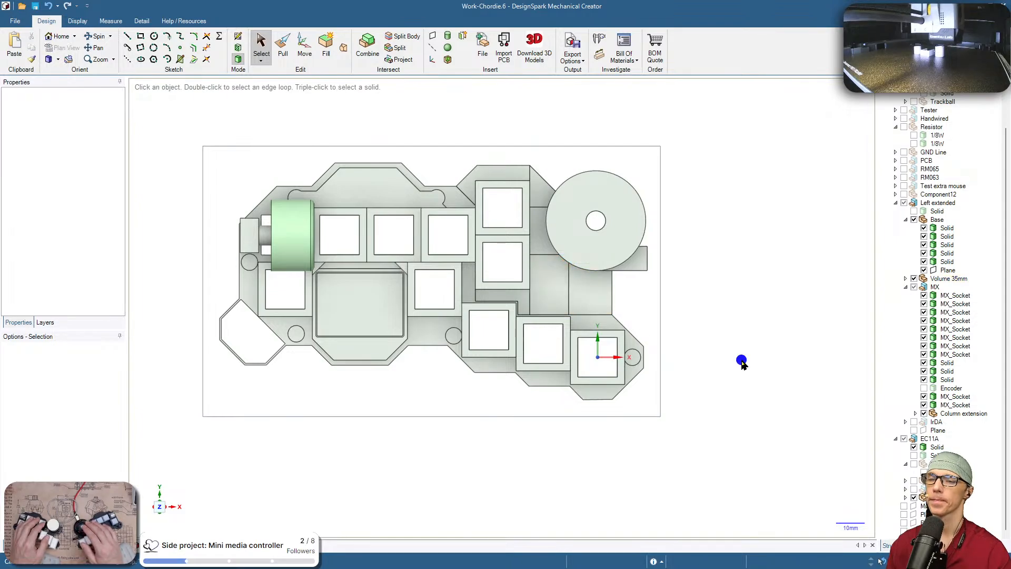
Examine the large volume knob and its mount against the key sockets and the side-mounted encoder from several angles
{"action": "mouse_move", "coordinate": [740, 361]}
{"action": "middle_mouse_down", "text": "shift"}
{"action": "mouse_move", "coordinate": [767, 372]}
{"action": "mouse_move", "coordinate": [792, 190]}
{"action": "mouse_move", "coordinate": [683, 254]}
{"action": "mouse_move", "coordinate": [617, 229]}
{"action": "mouse_move", "coordinate": [827, 318]}
{"action": "mouse_move", "coordinate": [768, 328]}
{"action": "mouse_move", "coordinate": [799, 327]}
{"action": "mouse_move", "coordinate": [657, 398]}
{"action": "mouse_move", "coordinate": [616, 441]}
{"action": "middle_mouse_up", "text": "shift"}
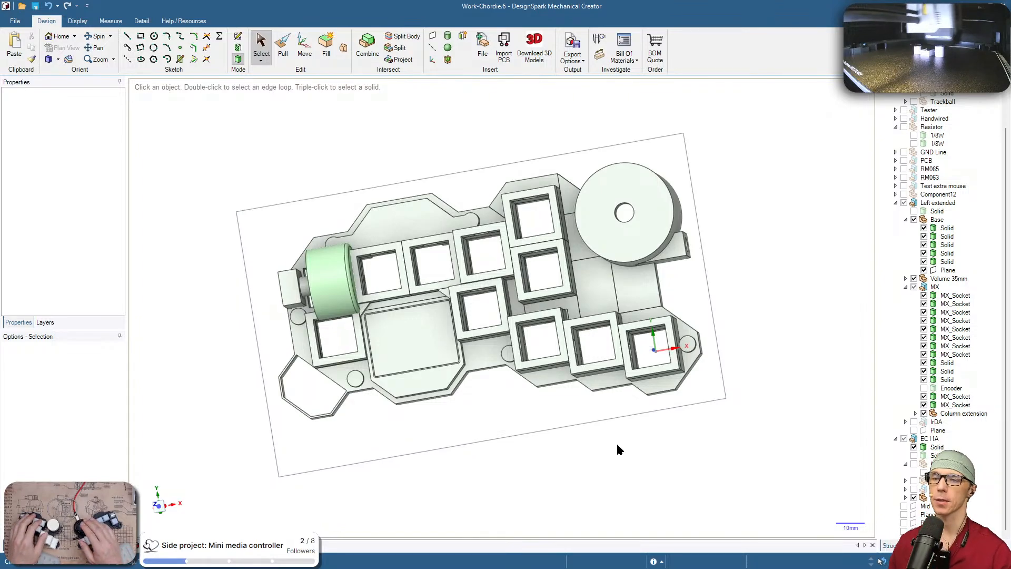
{"action": "middle_click_drag", "start_coordinate": [719, 438], "coordinate": [700, 323]}
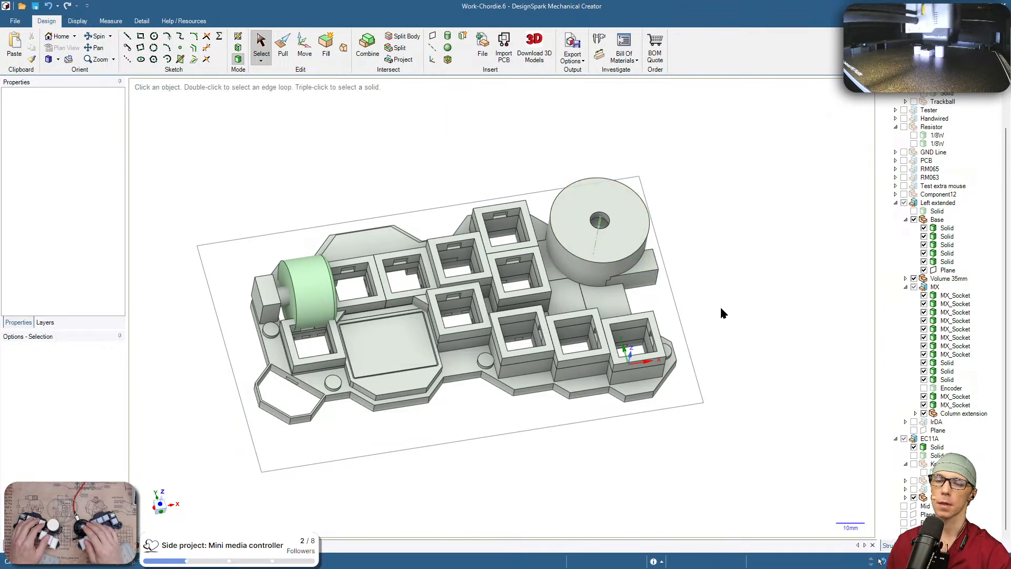
{"action": "mouse_move", "coordinate": [723, 313]}
{"action": "middle_mouse_down"}
{"action": "mouse_move", "coordinate": [767, 360]}
{"action": "mouse_move", "coordinate": [723, 350]}
{"action": "middle_mouse_up"}
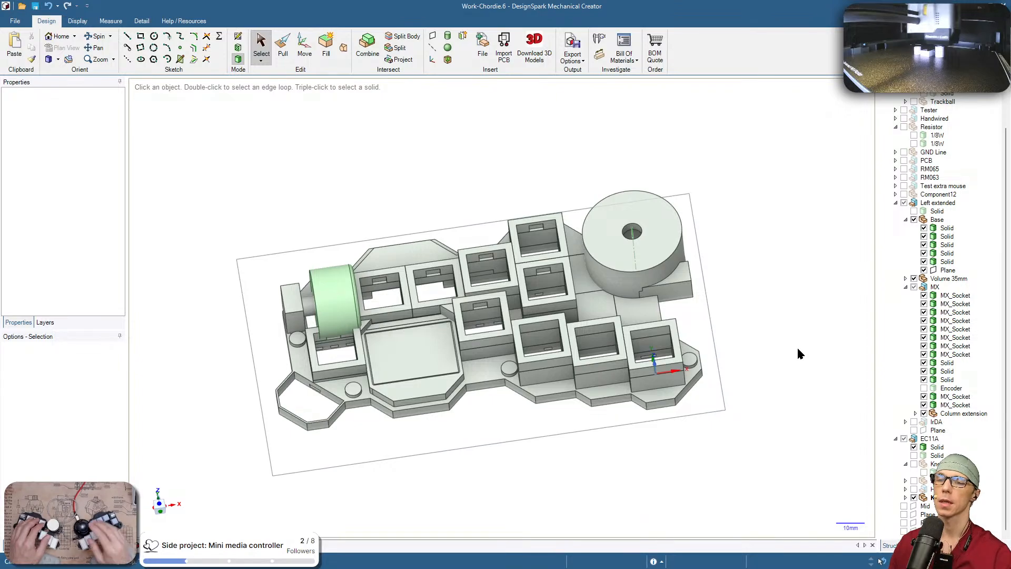
{"action": "middle_click_drag", "start_coordinate": [797, 346], "coordinate": [789, 428]}
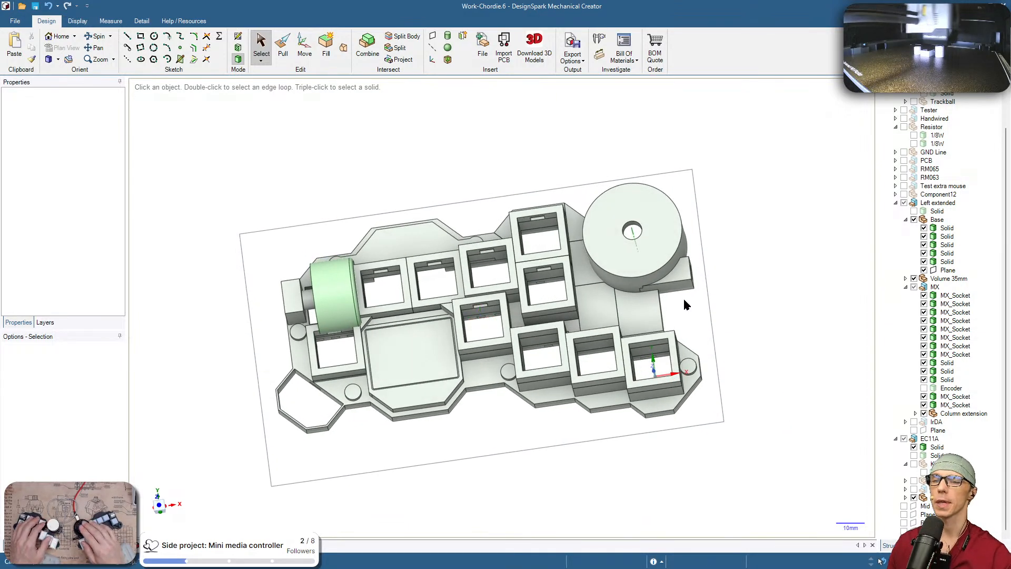
{"action": "left_click", "coordinate": [664, 248]}
{"action": "left_click", "coordinate": [741, 336]}
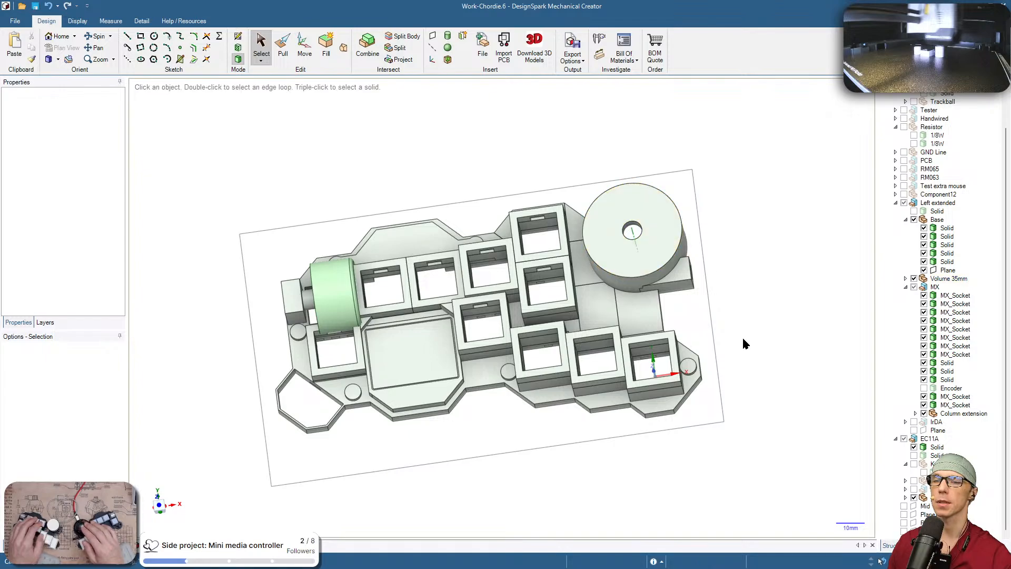
{"action": "mouse_move", "coordinate": [742, 337]}
{"action": "middle_mouse_down"}
{"action": "mouse_move", "coordinate": [724, 361]}
{"action": "mouse_move", "coordinate": [721, 256]}
{"action": "middle_mouse_up"}
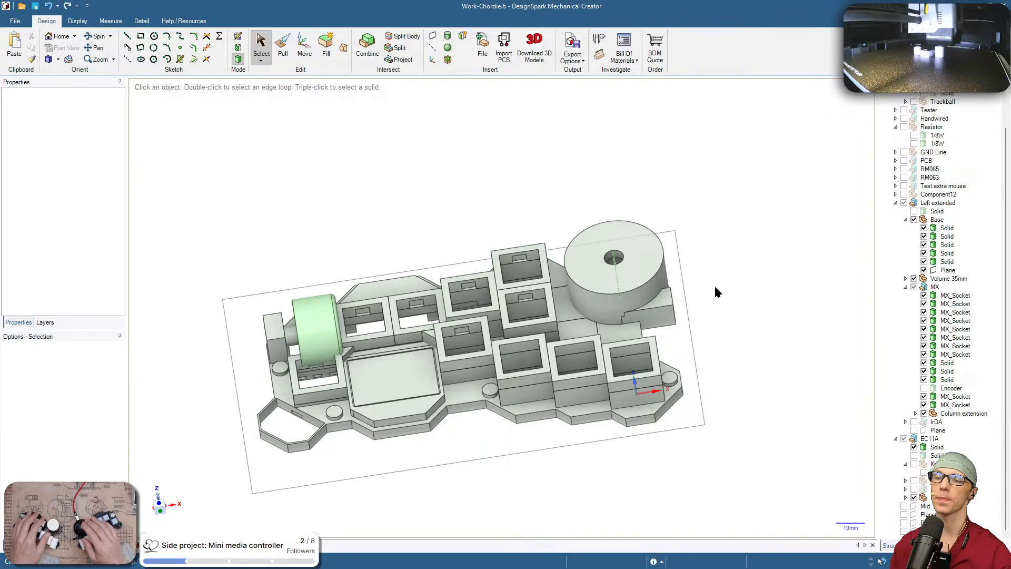
Examine the whole left extended base from above and obliquely, comparing the large volume knob's placement with the side-mounted encoder knob
{"action": "middle_click_drag", "start_coordinate": [696, 288], "coordinate": [667, 231]}
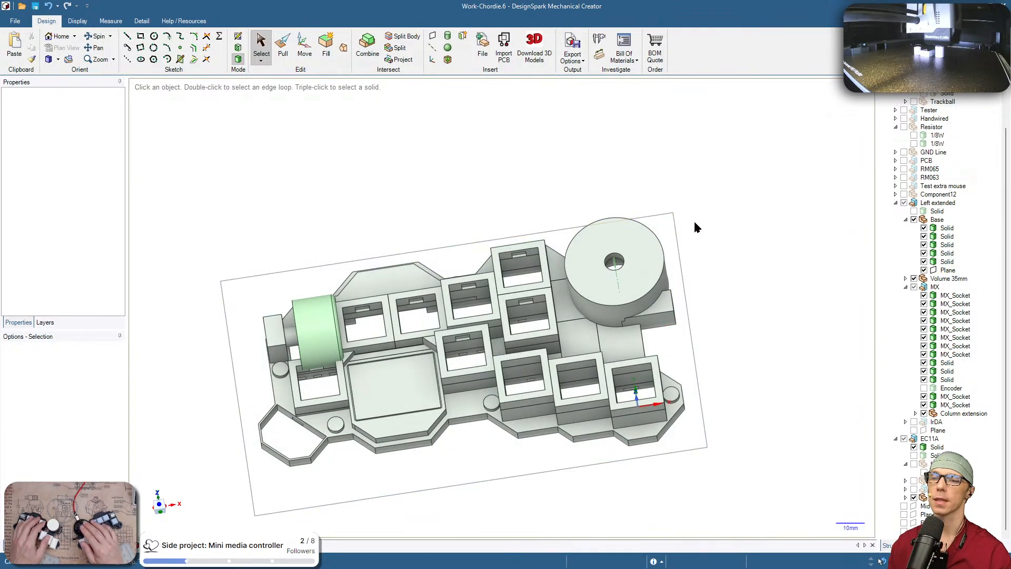
{"action": "middle_click_drag", "start_coordinate": [692, 289], "coordinate": [694, 401]}
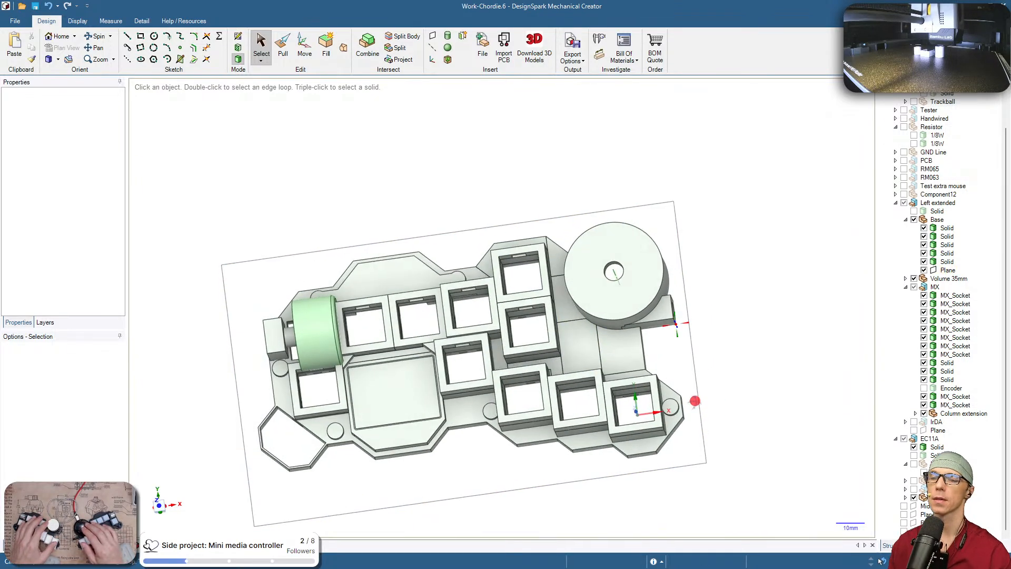
{"action": "middle_click_drag", "start_coordinate": [758, 332], "coordinate": [736, 314], "text": "shift"}
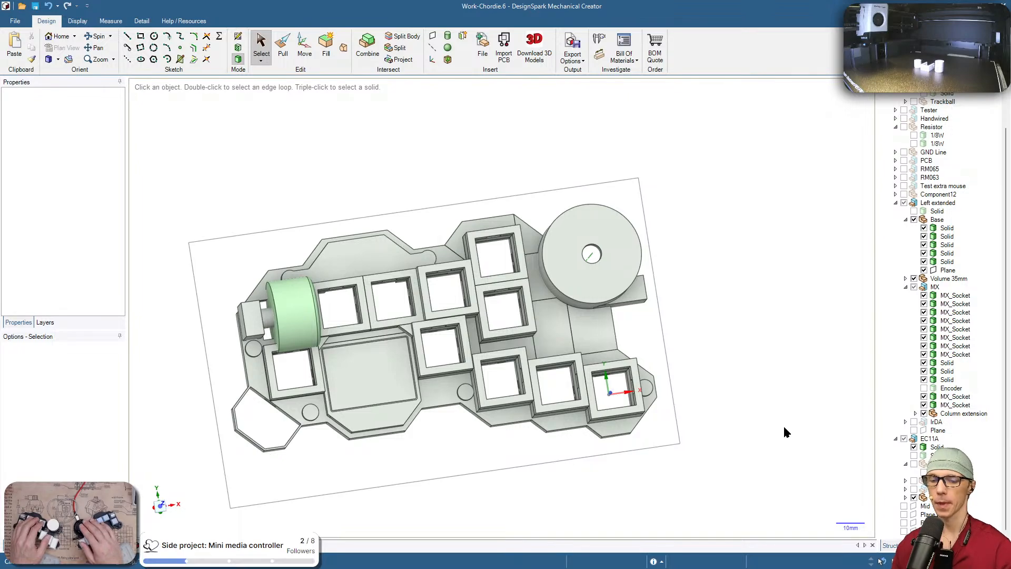
{"action": "middle_click_drag", "start_coordinate": [722, 427], "coordinate": [739, 434], "text": "shift"}
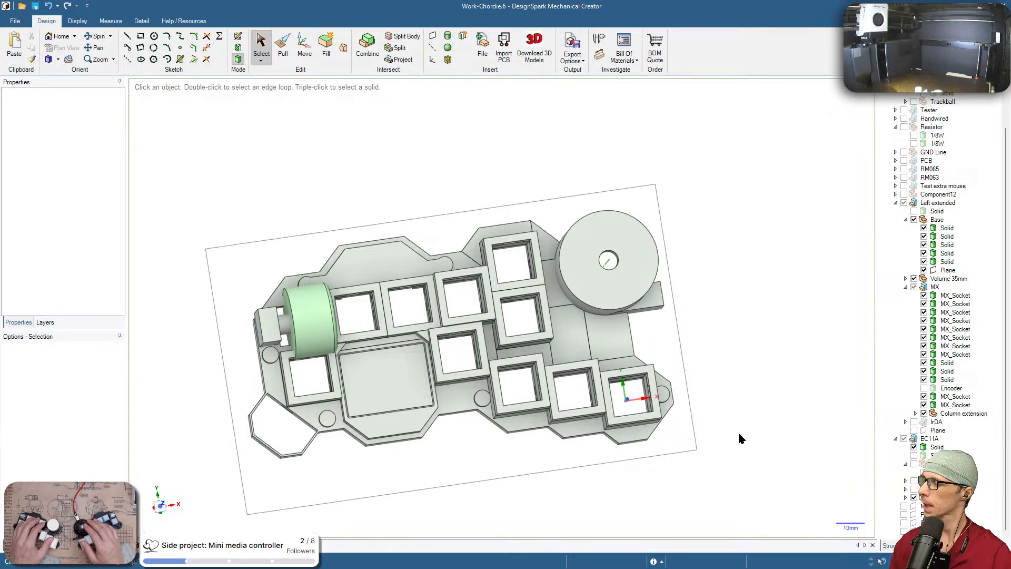
{"action": "middle_click_drag", "start_coordinate": [739, 434], "coordinate": [690, 438], "text": "shift"}
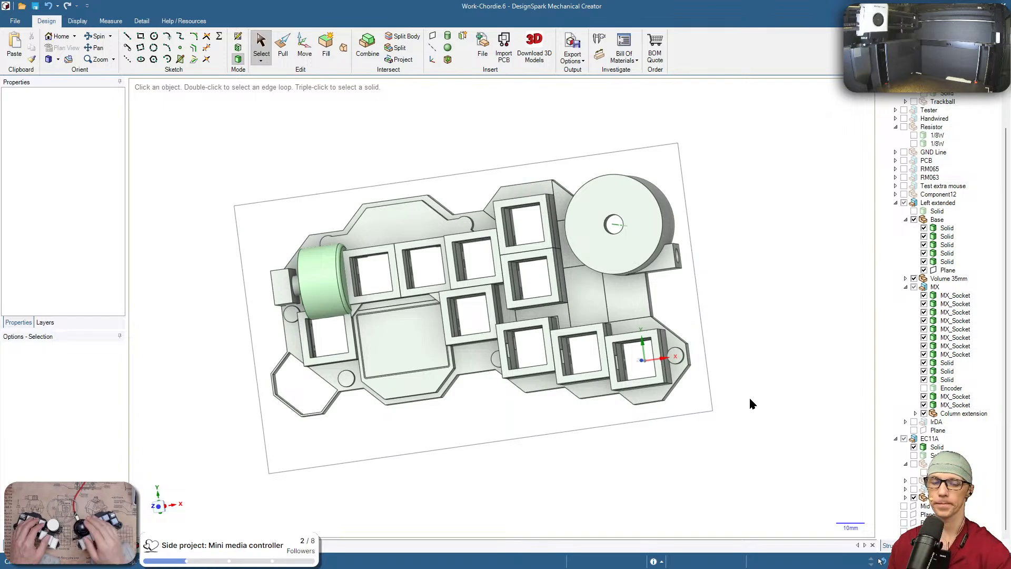
{"action": "middle_click_drag", "start_coordinate": [758, 418], "coordinate": [824, 415], "text": "shift"}
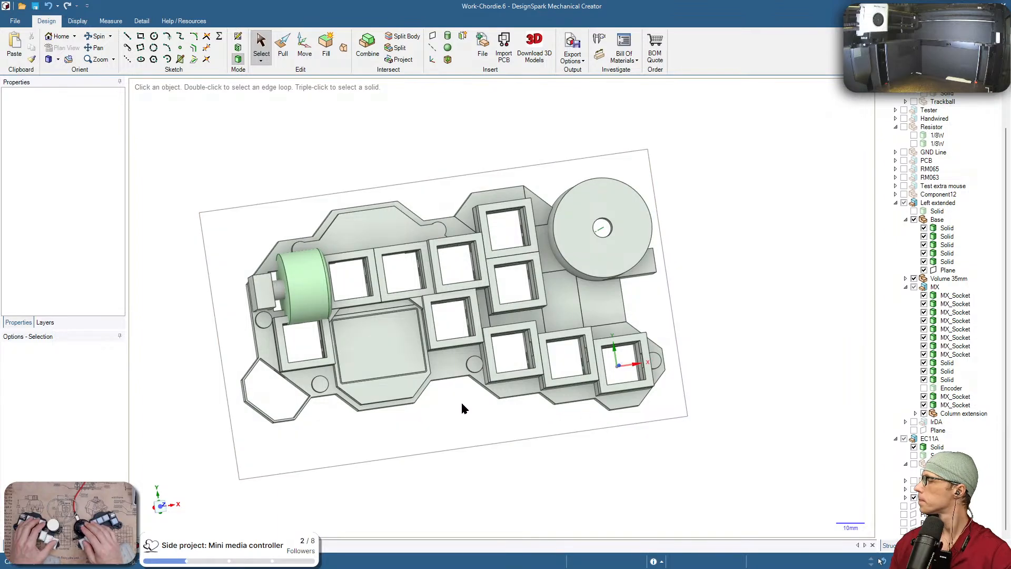
{"action": "middle_click_drag", "start_coordinate": [499, 413], "coordinate": [748, 501]}
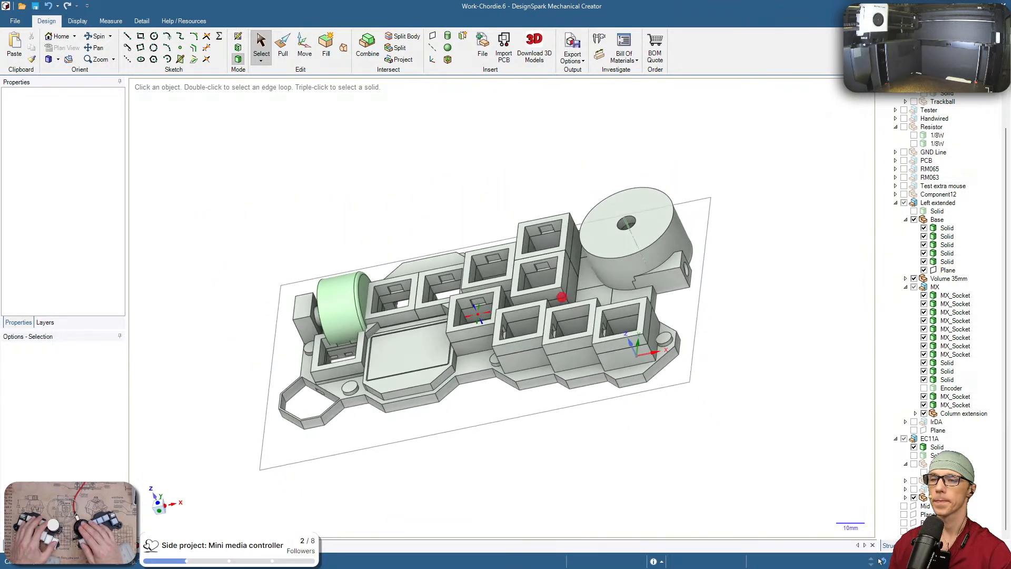
{"action": "middle_click_drag", "start_coordinate": [562, 298], "coordinate": [779, 544]}
{"action": "middle_click_drag", "start_coordinate": [611, 435], "coordinate": [581, 459]}
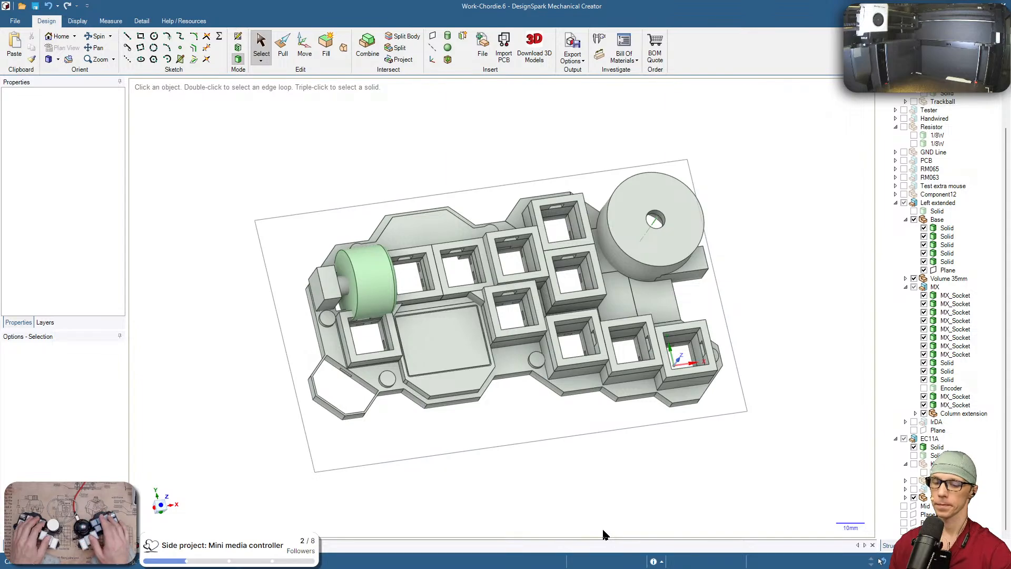
Save the Work-Chordie.6 design with the current left extended assembly
{"action": "key", "text": "ctrl+s"}
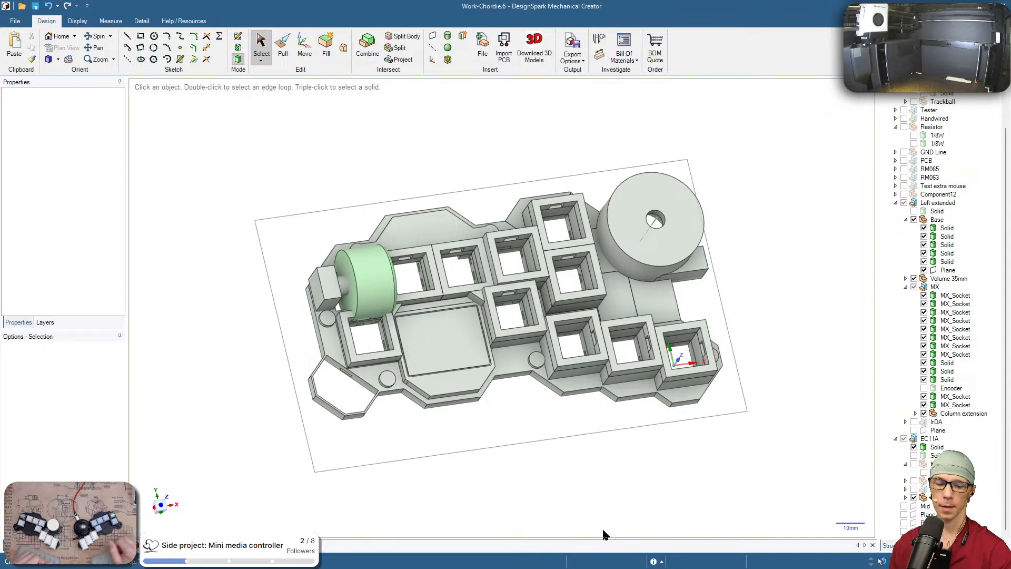